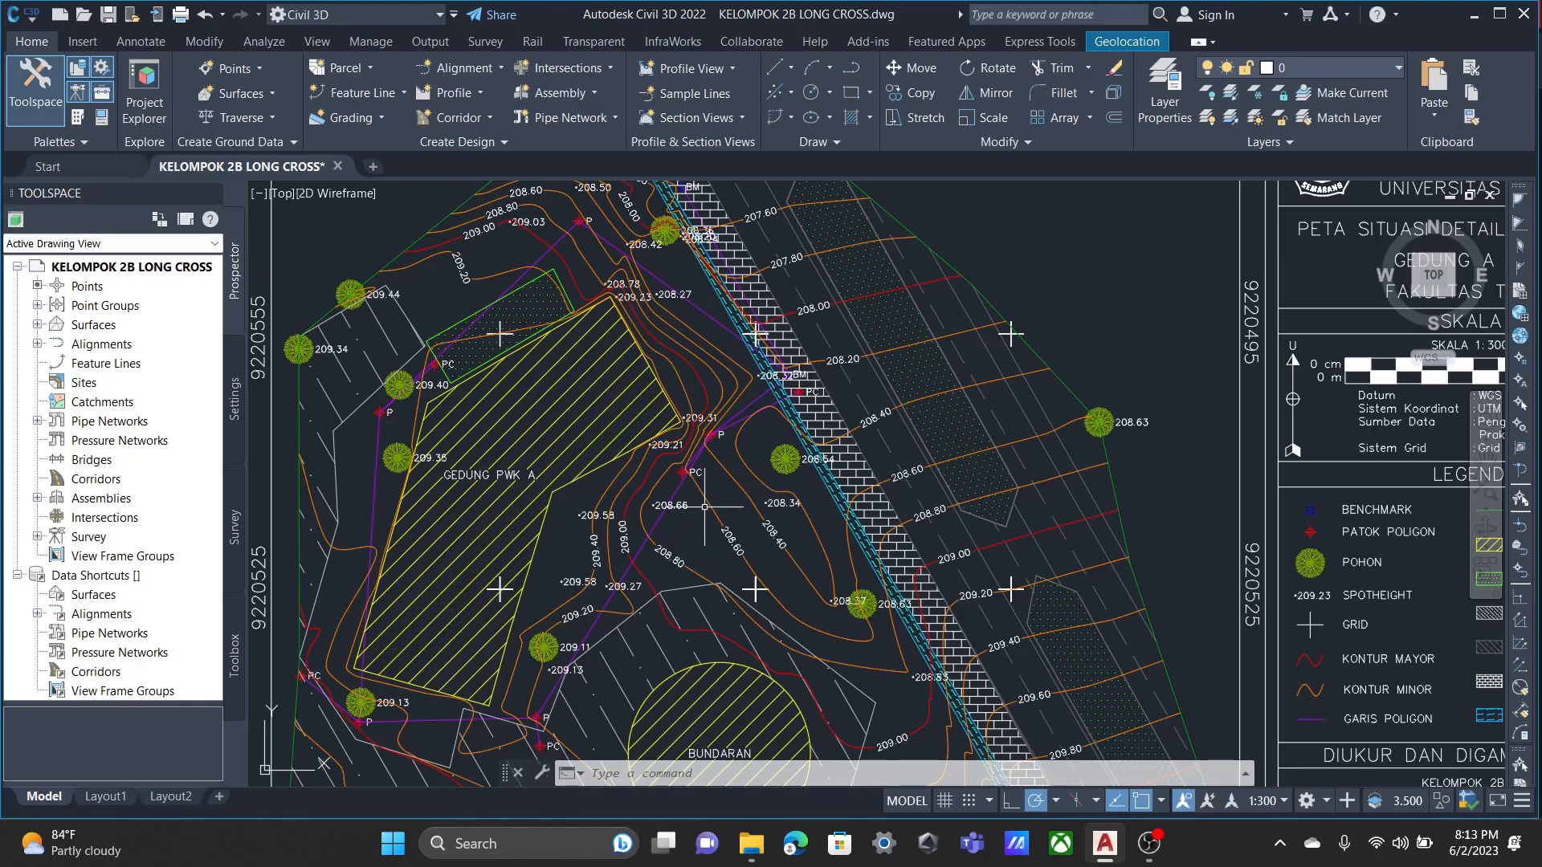
Create a new layout alignment named latihan with the Alignment Creation Tools, keeping the offered type, style and label set.
scroll(735, 465, up, 2)
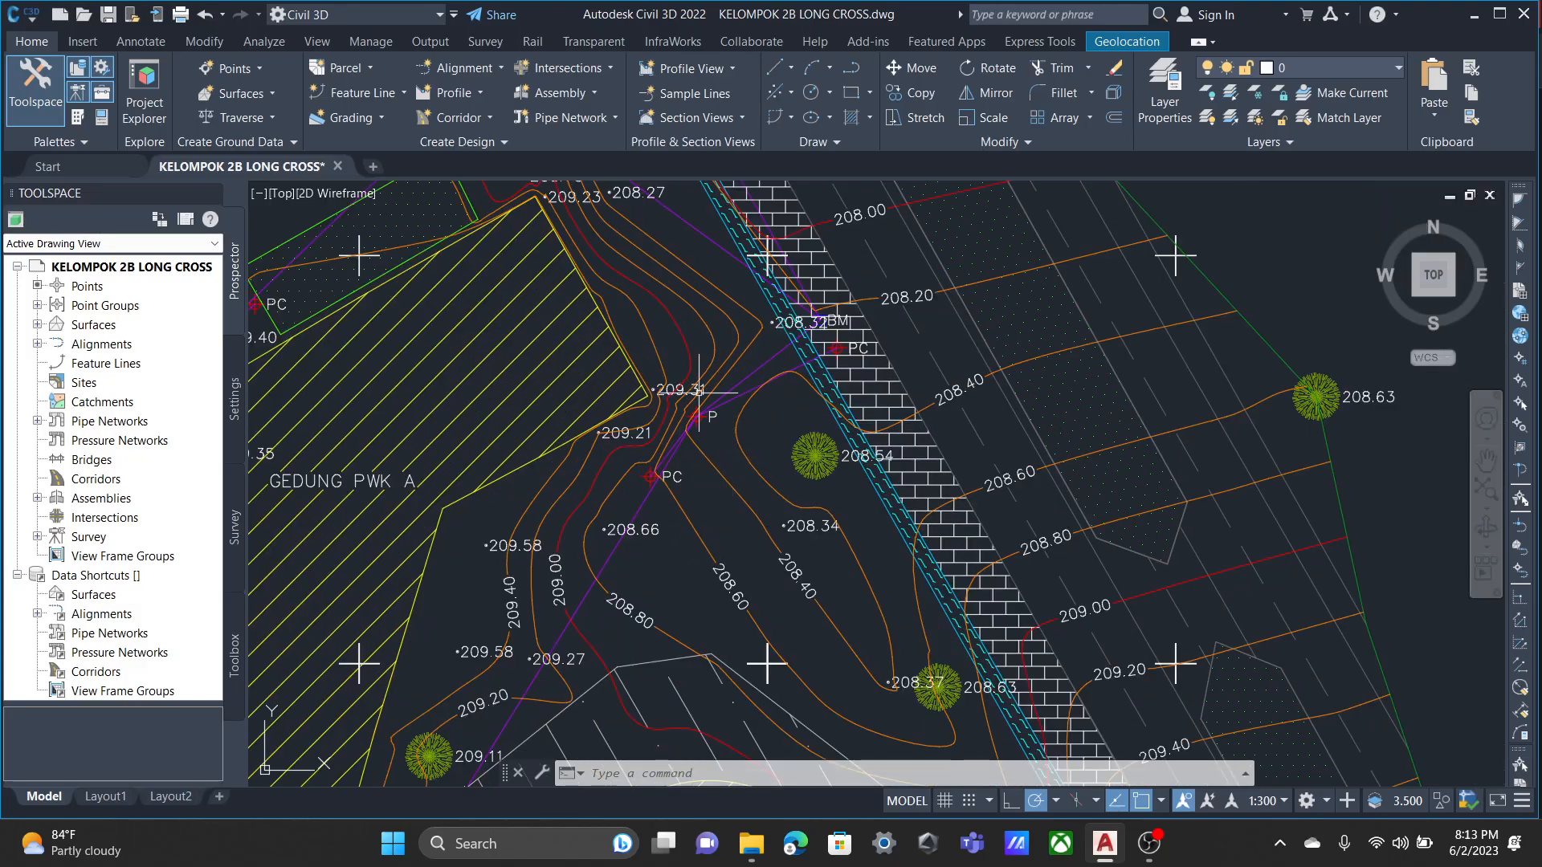
scroll(725, 428, down, 2)
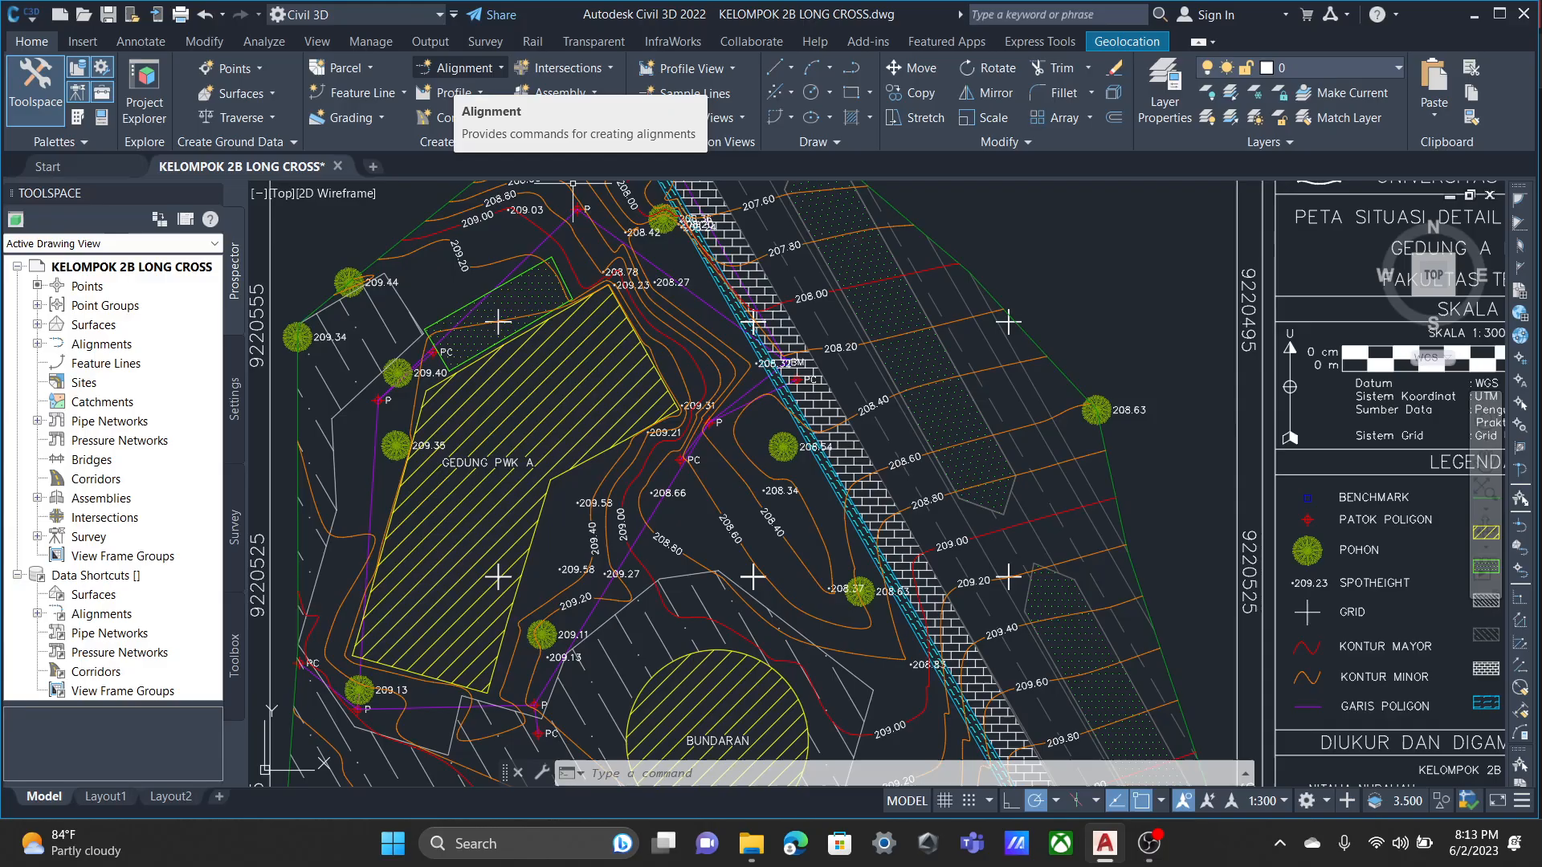
click(464, 67)
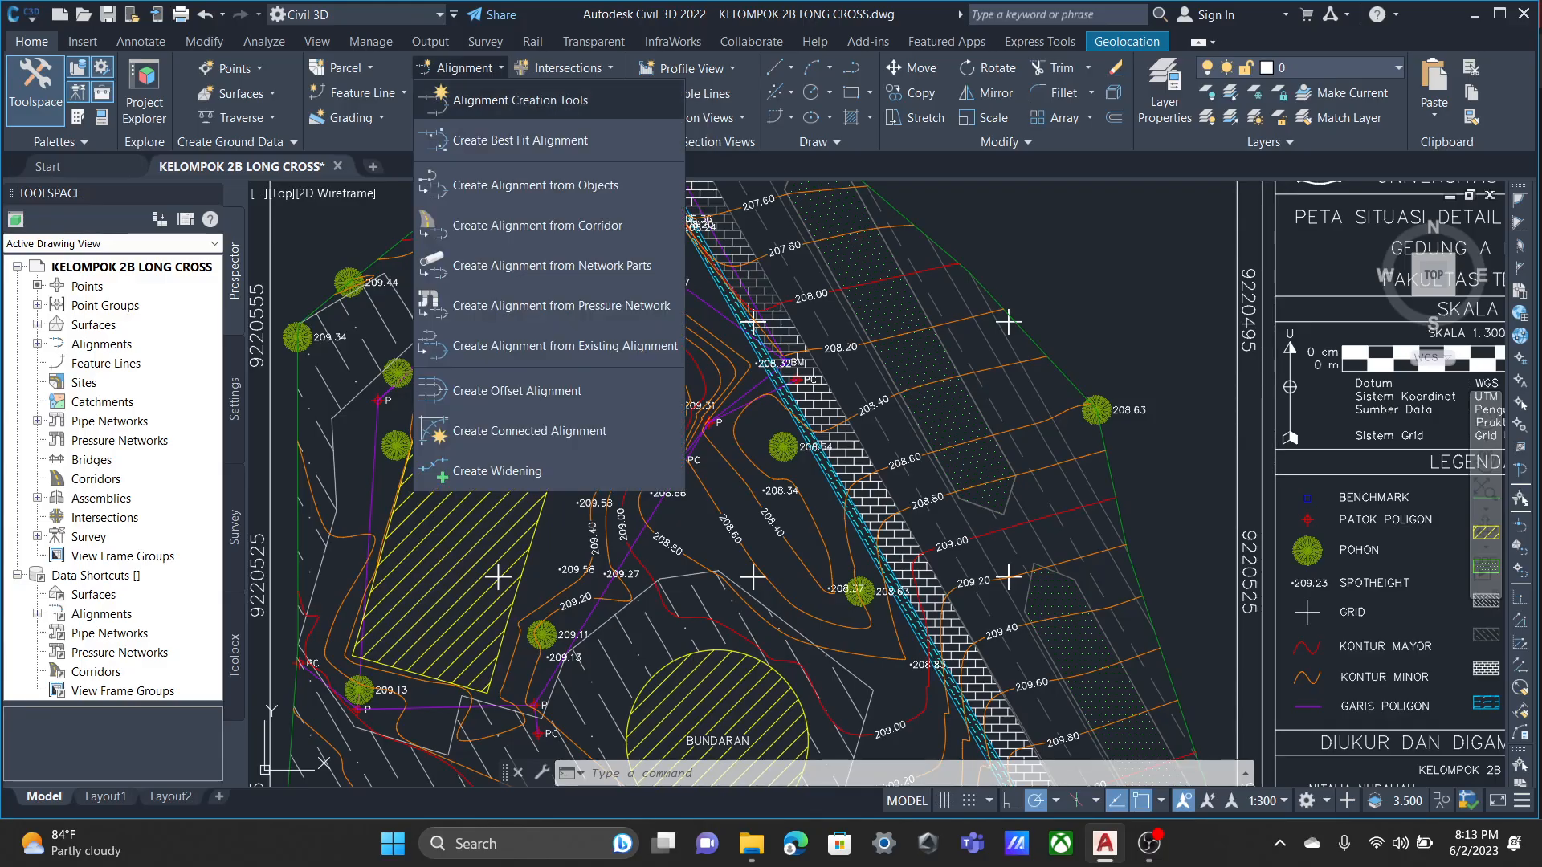
click(521, 99)
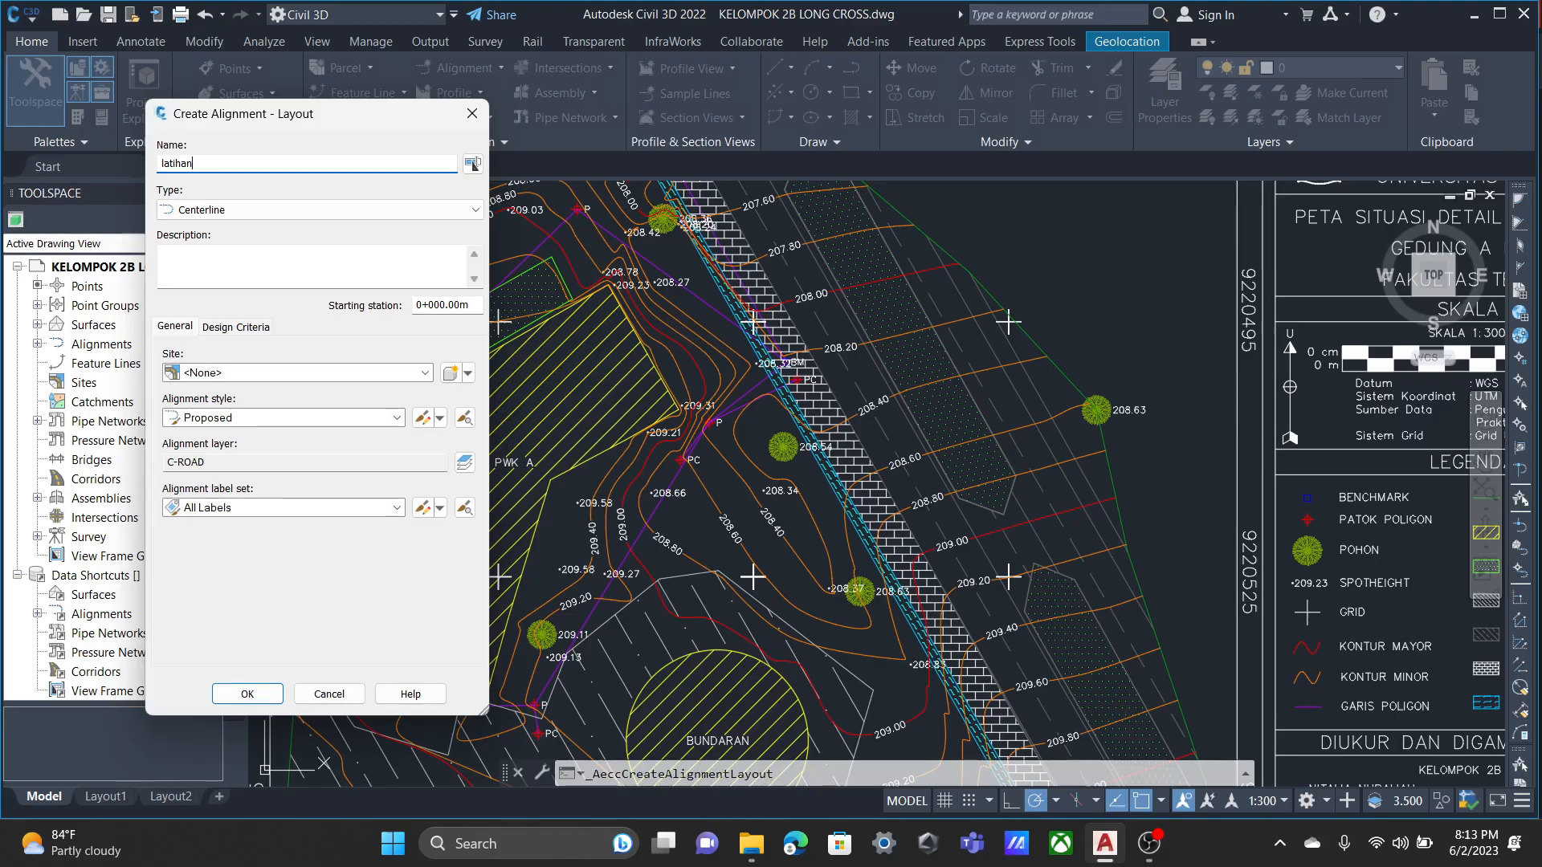
key(Return)
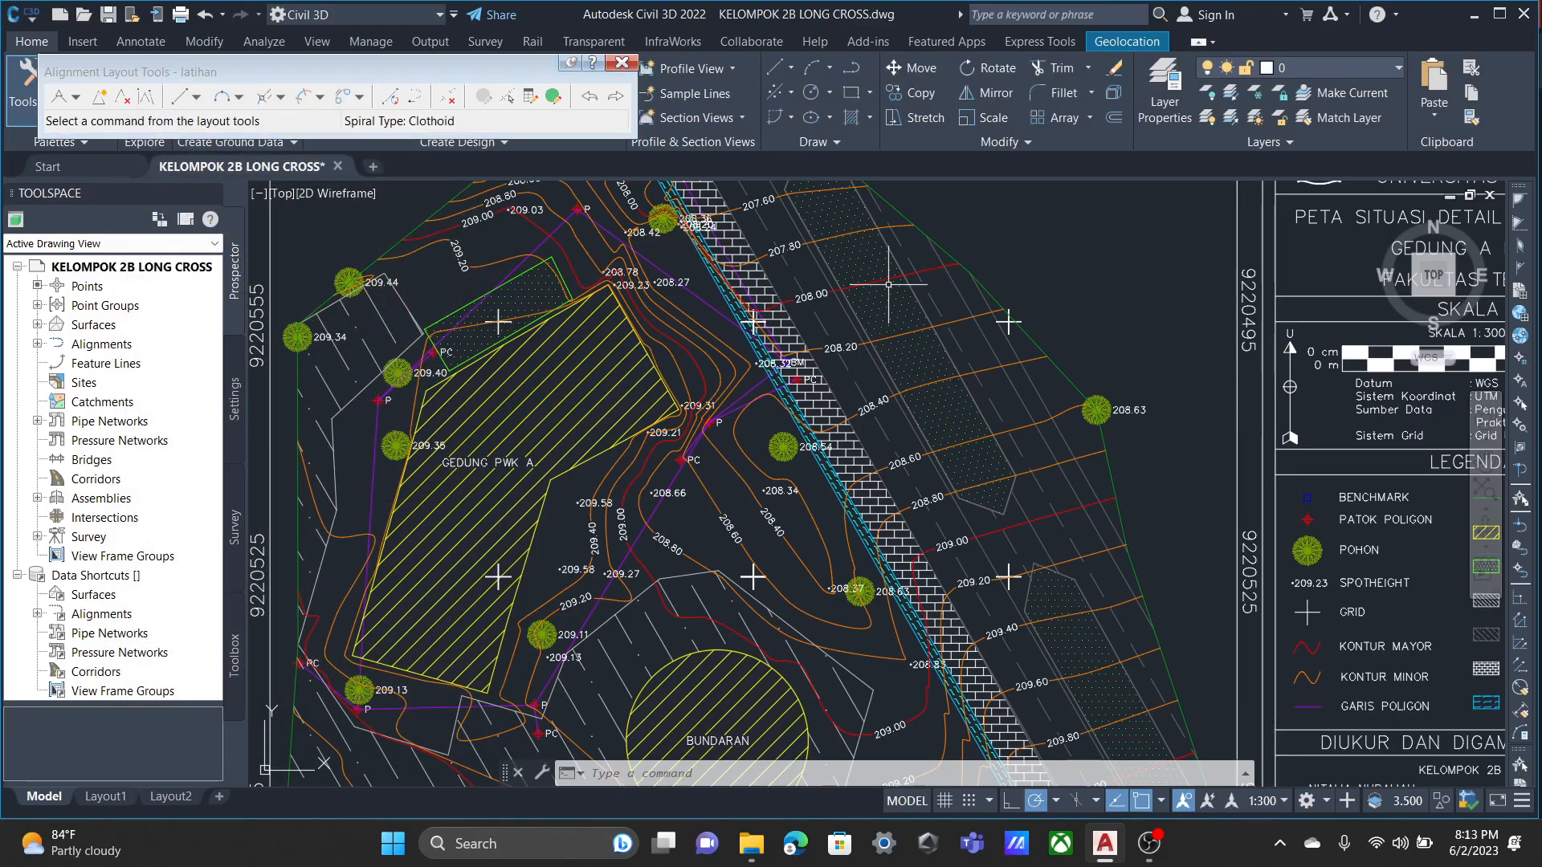
click(75, 96)
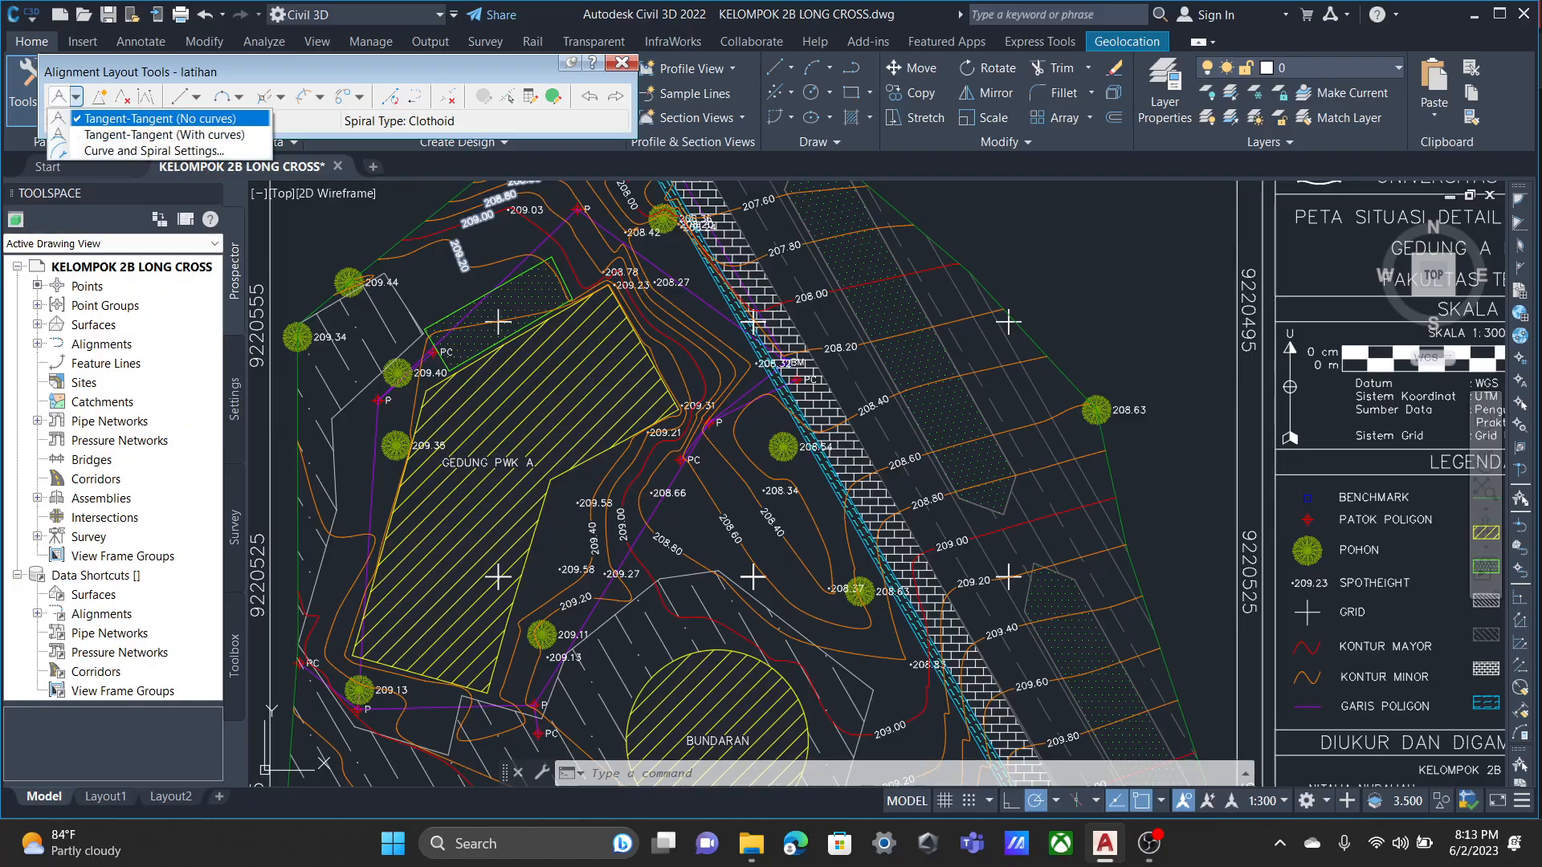
click(120, 114)
scroll(790, 360, up, 10)
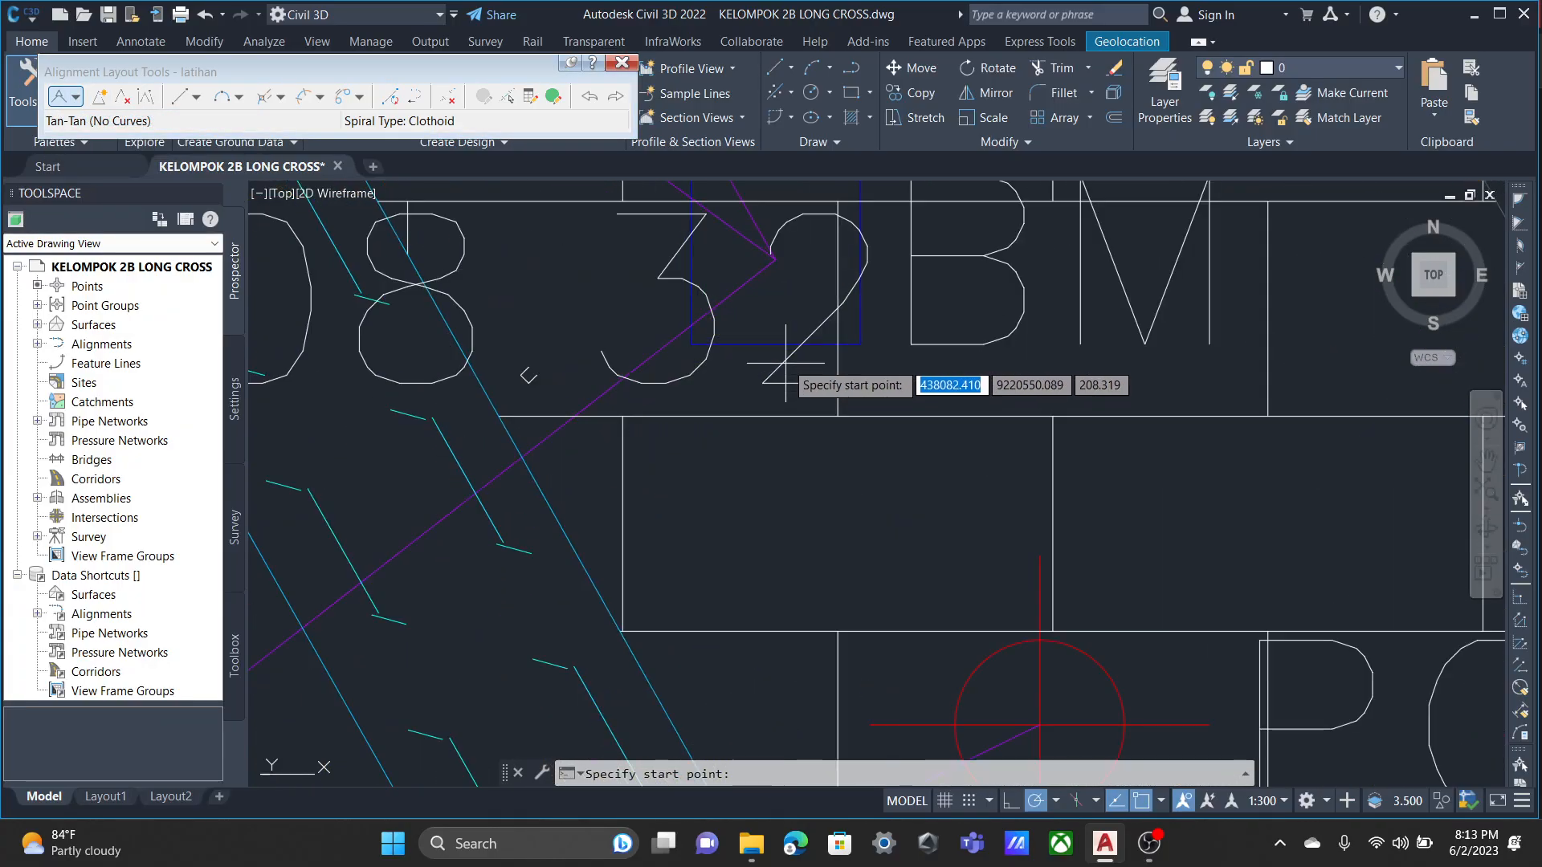
click(776, 260)
scroll(614, 458, down, 5)
middle_drag(535, 546, 795, 358)
key(Escape)
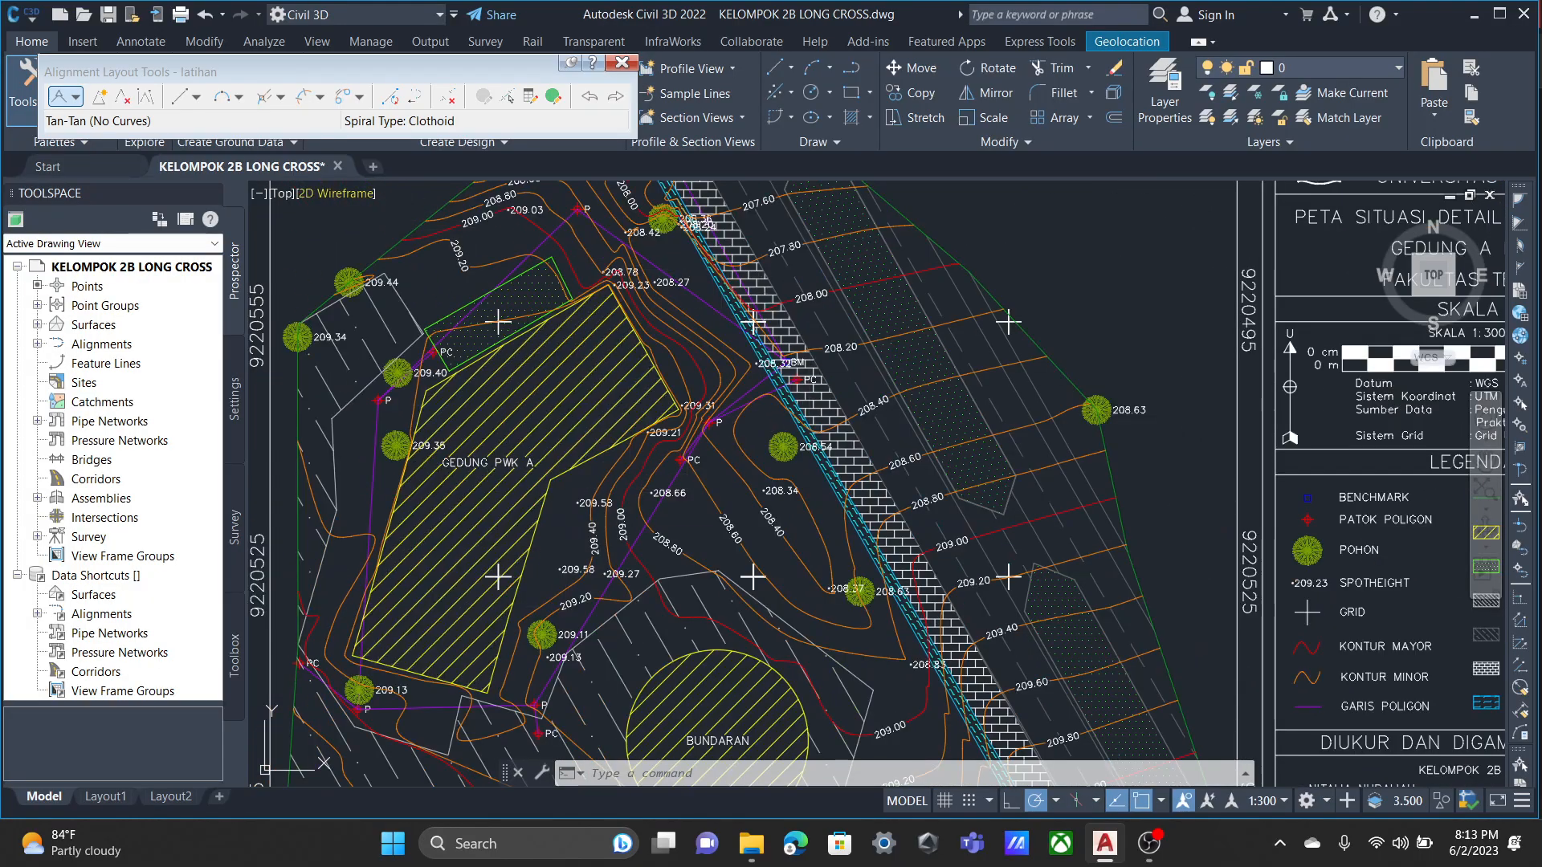
Begin the tangent-tangent alignment without curves at the BM beside spot height 208.32, through the nearby P stake to the P stake west of BUNDARAN.
scroll(1069, 461, up, 2)
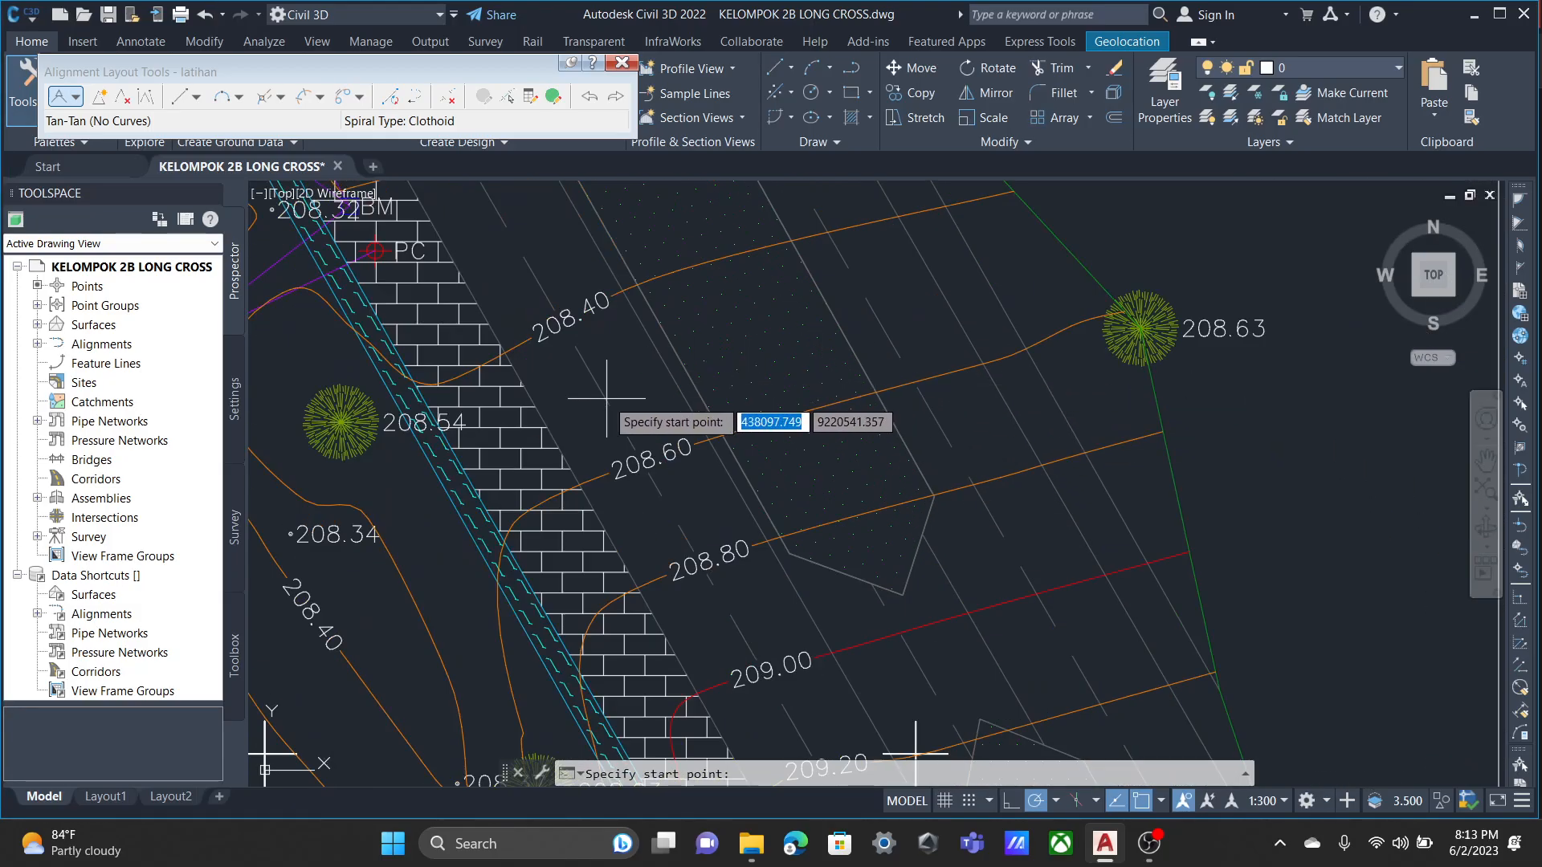
scroll(563, 399, up, 1)
middle_drag(576, 377, 879, 418)
middle_drag(639, 377, 933, 612)
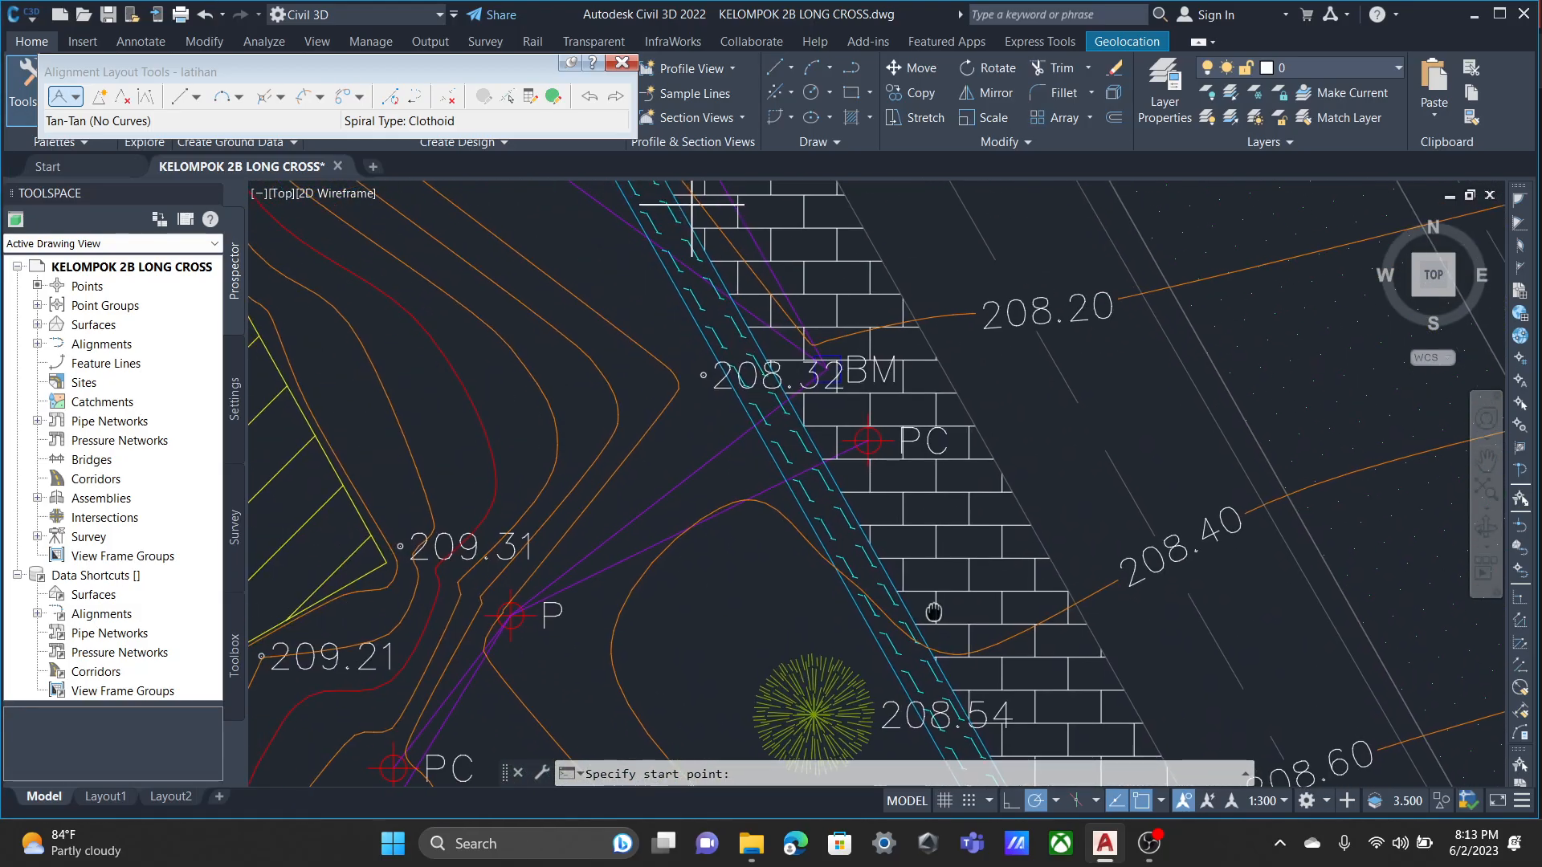
click(820, 365)
middle_drag(622, 585, 795, 292)
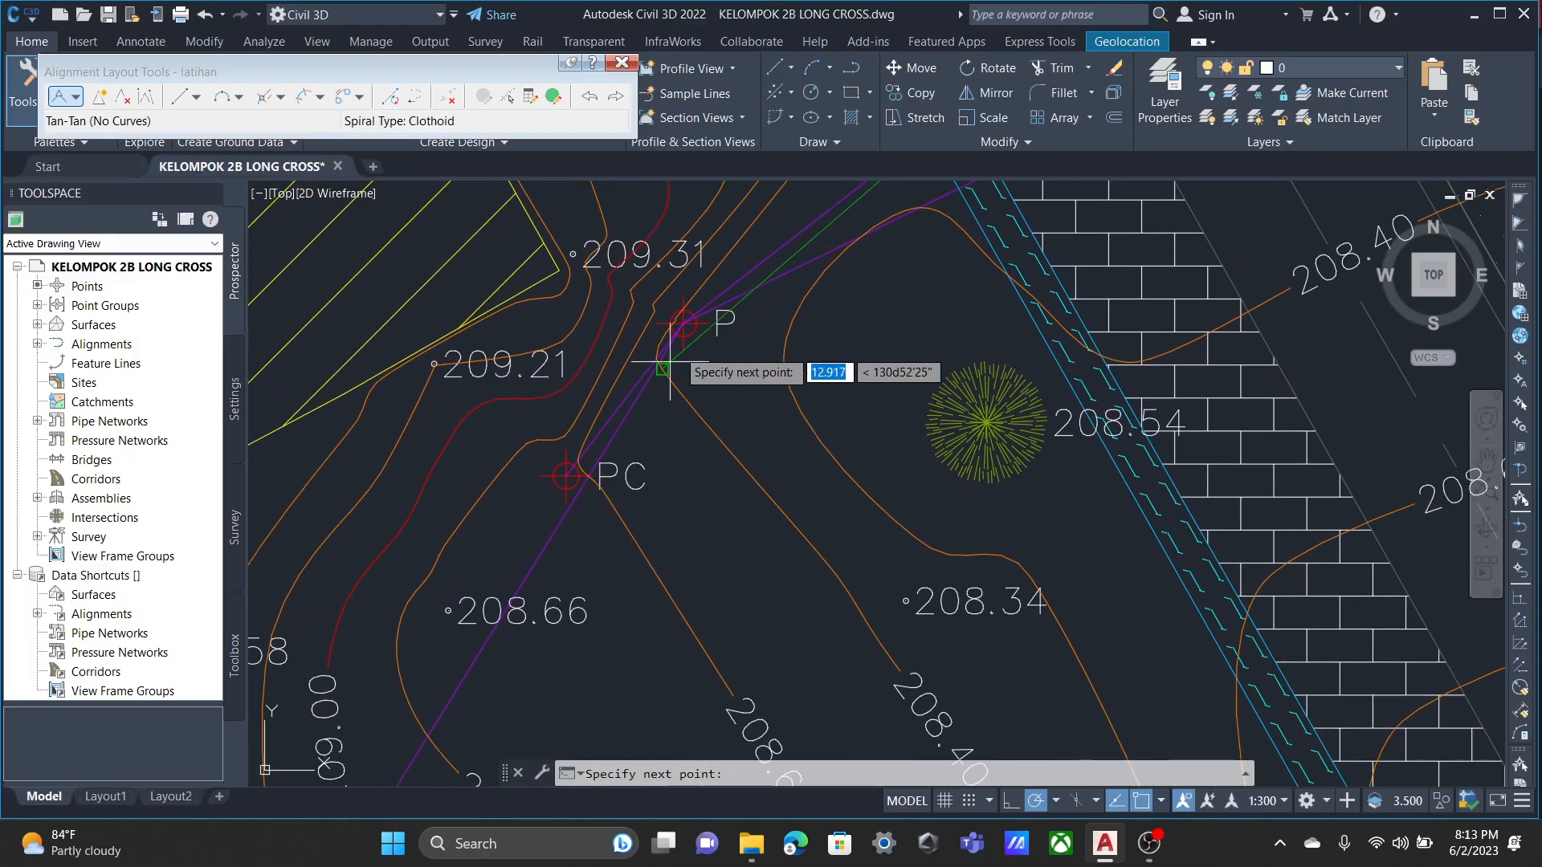
scroll(493, 723, down, 2)
middle_drag(430, 723, 730, 214)
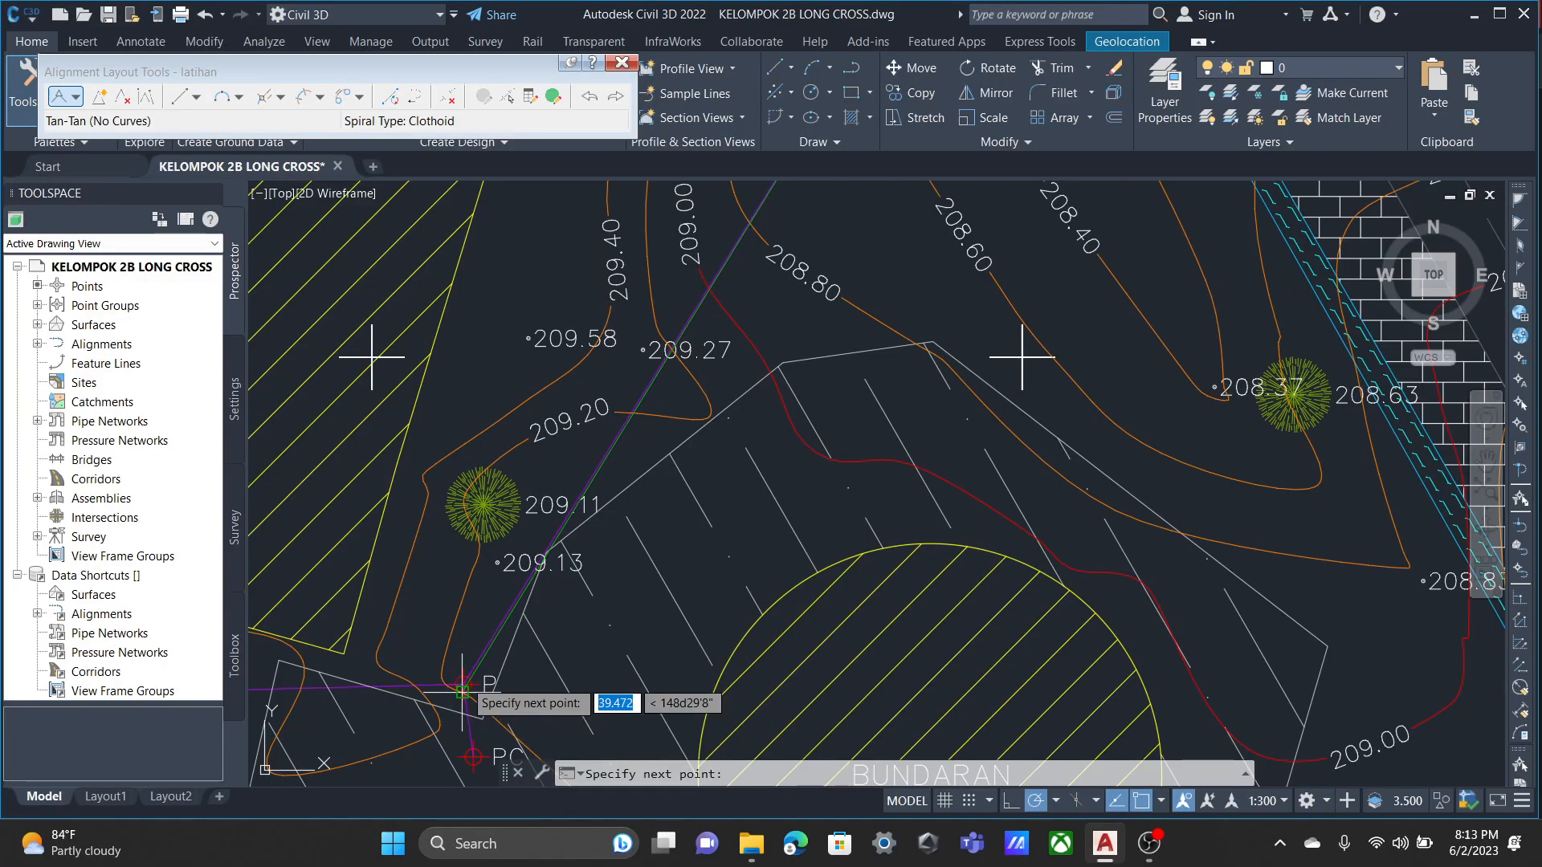
scroll(465, 699, up, 4)
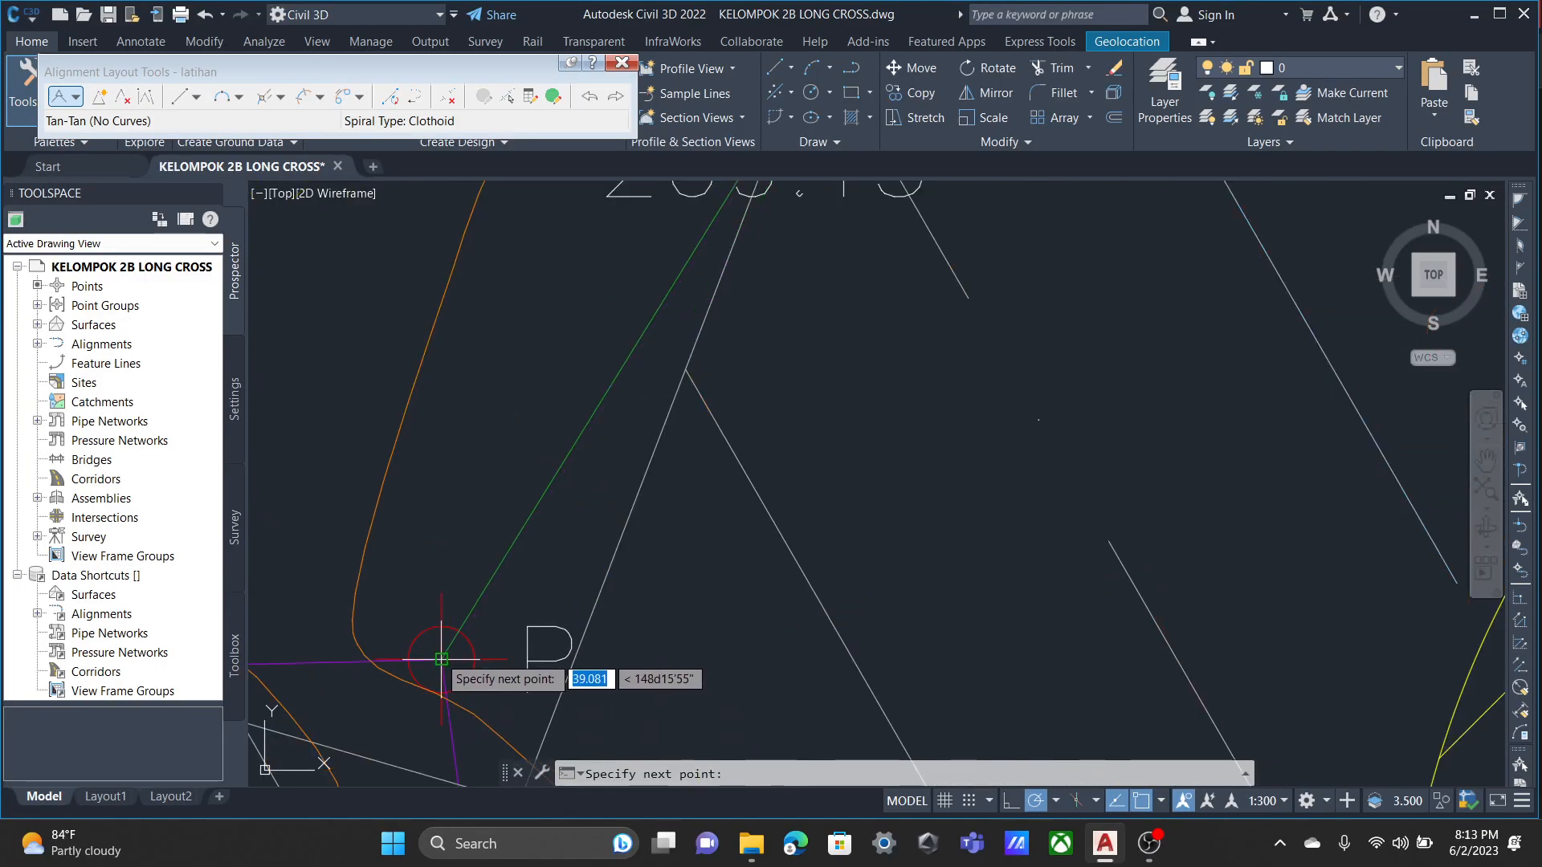
Continue the tangents around GEDUNG PWK A through the P stakes at its southwest and northwest corners to the P stake north of it.
scroll(430, 642, down, 5)
middle_drag(382, 691, 1430, 390)
scroll(1411, 391, up, 2)
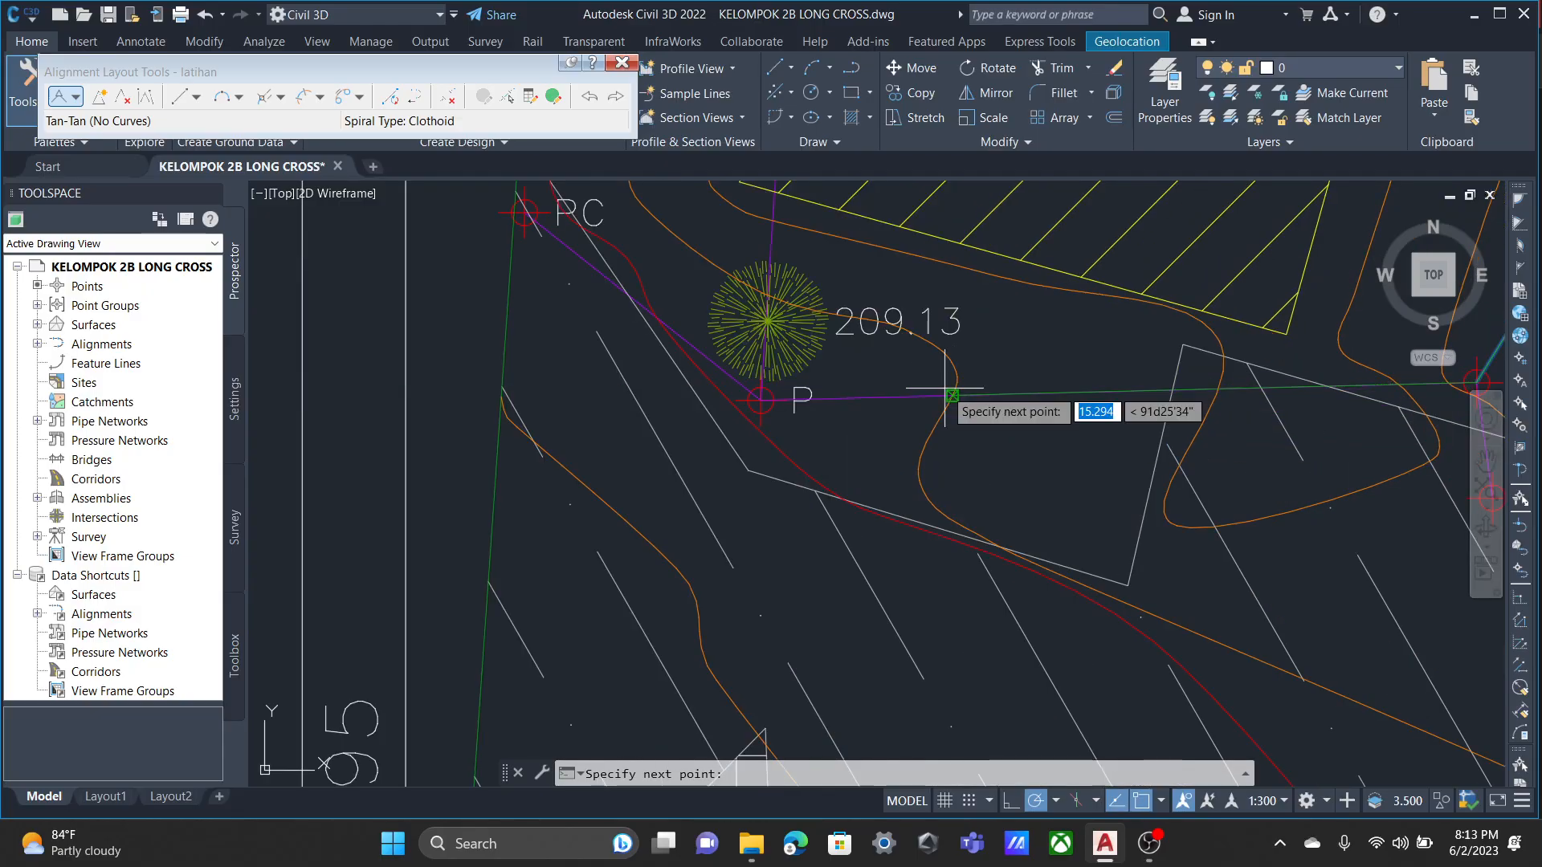
scroll(773, 399, up, 5)
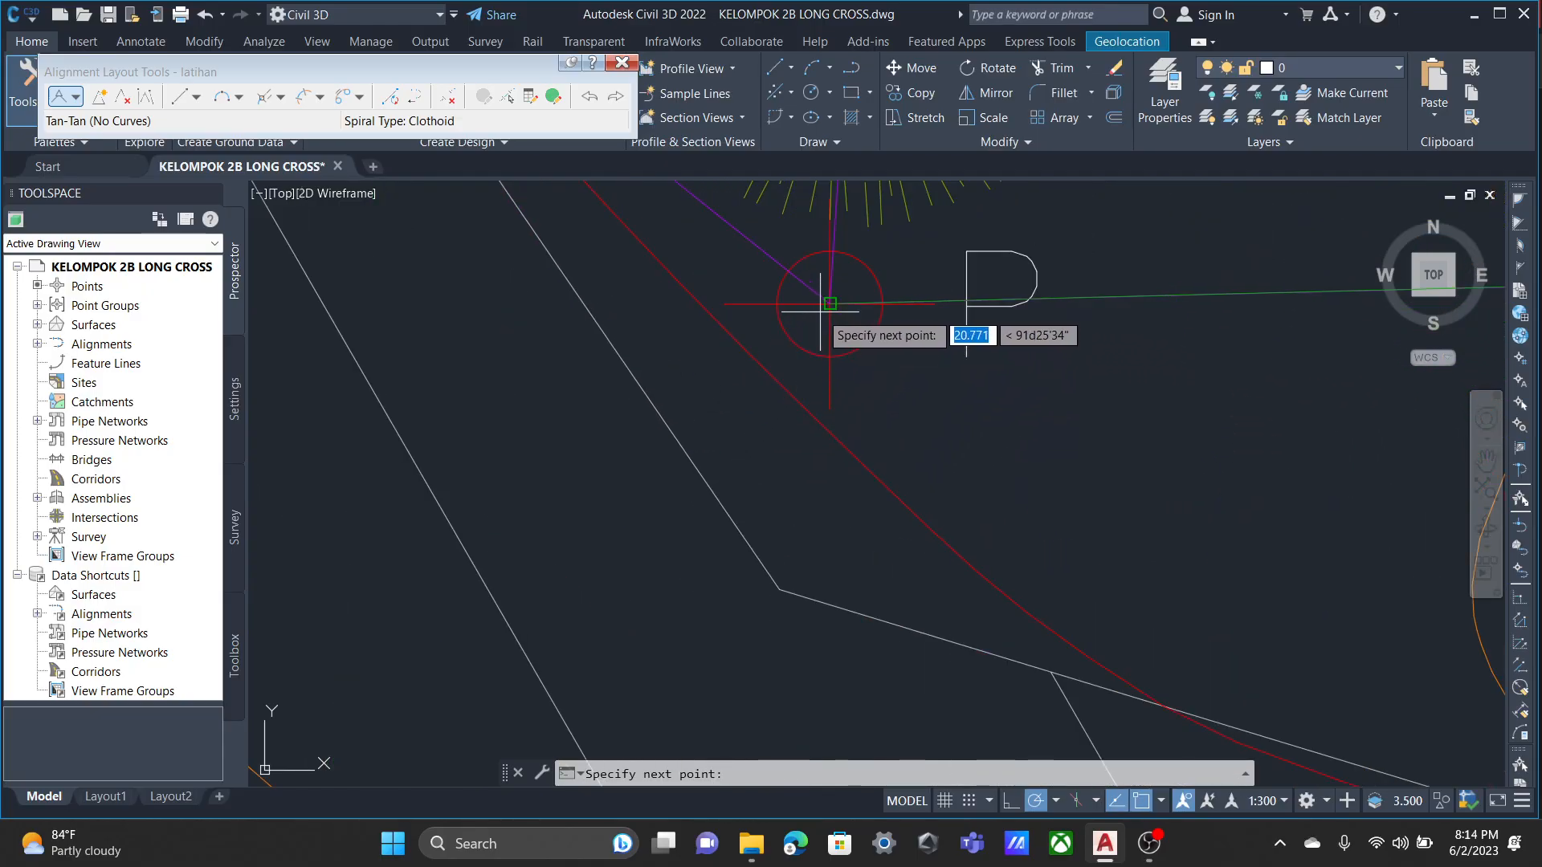
scroll(896, 474, down, 6)
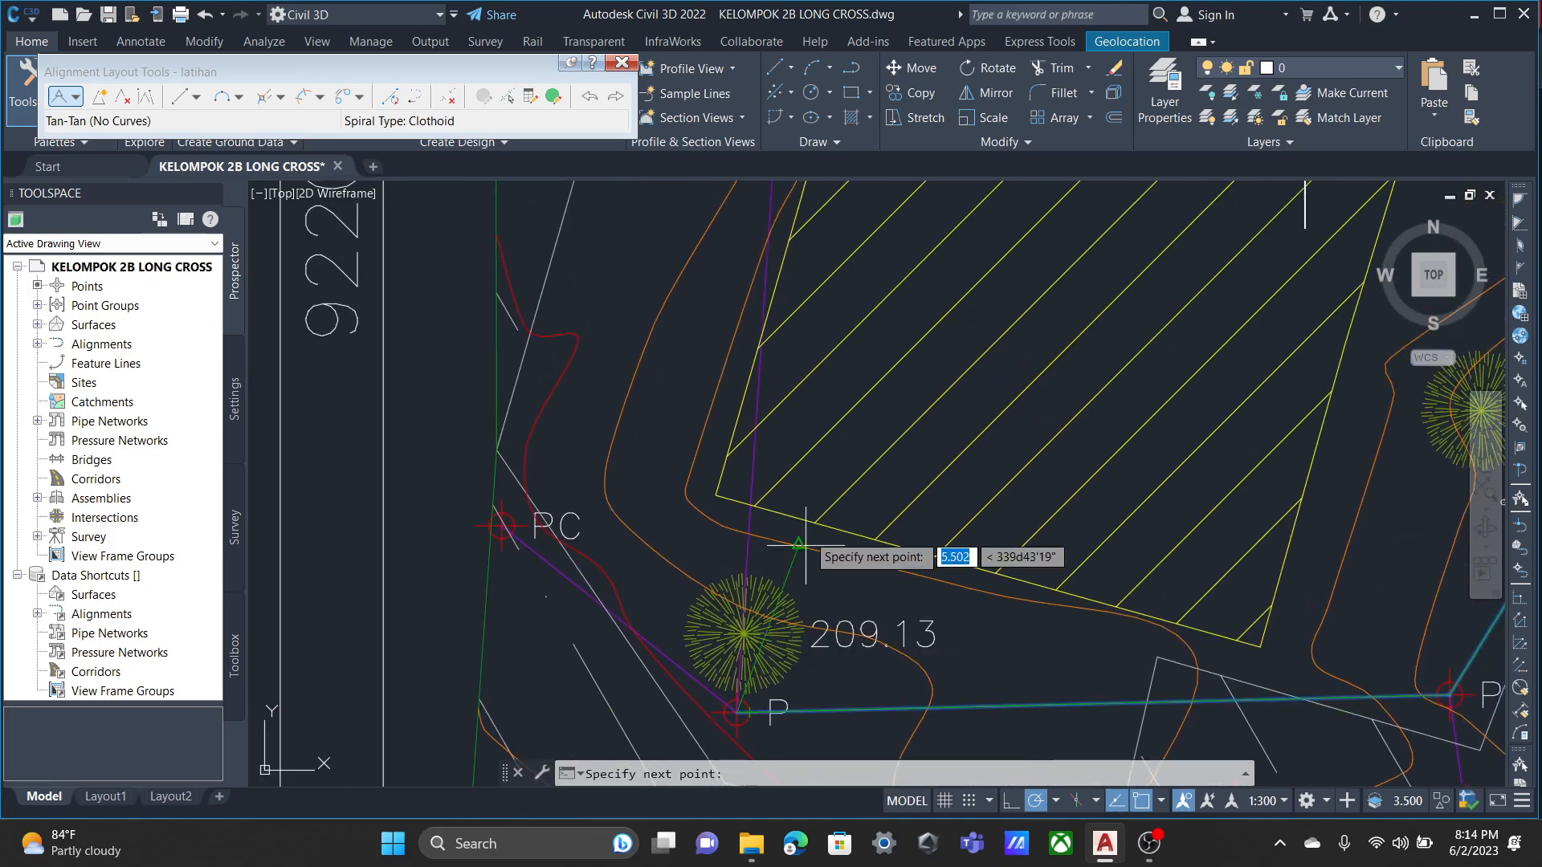
scroll(763, 495, up, 4)
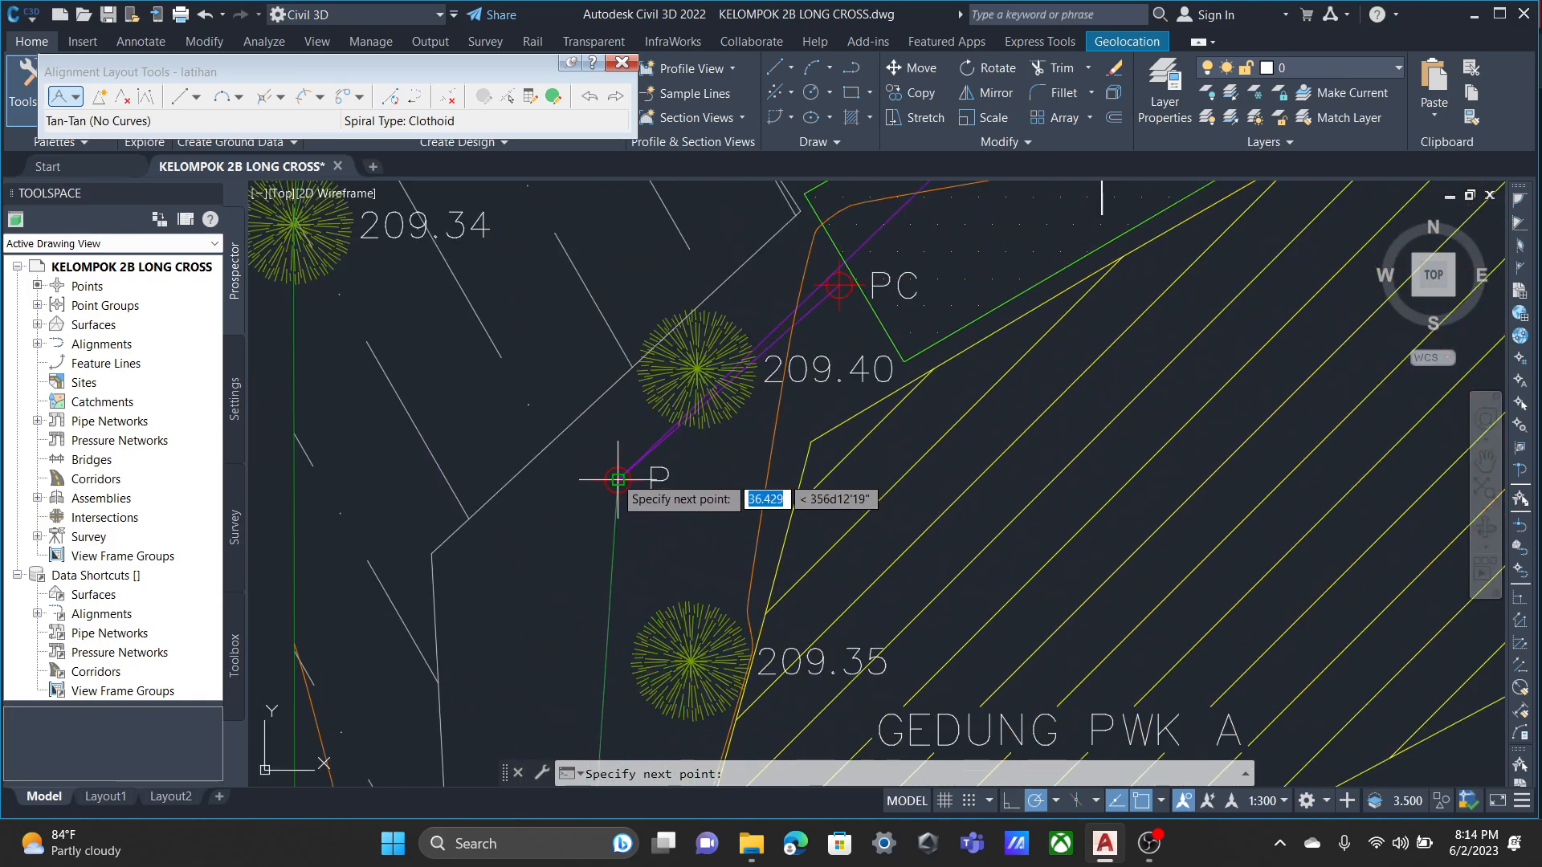
scroll(806, 353, down, 4)
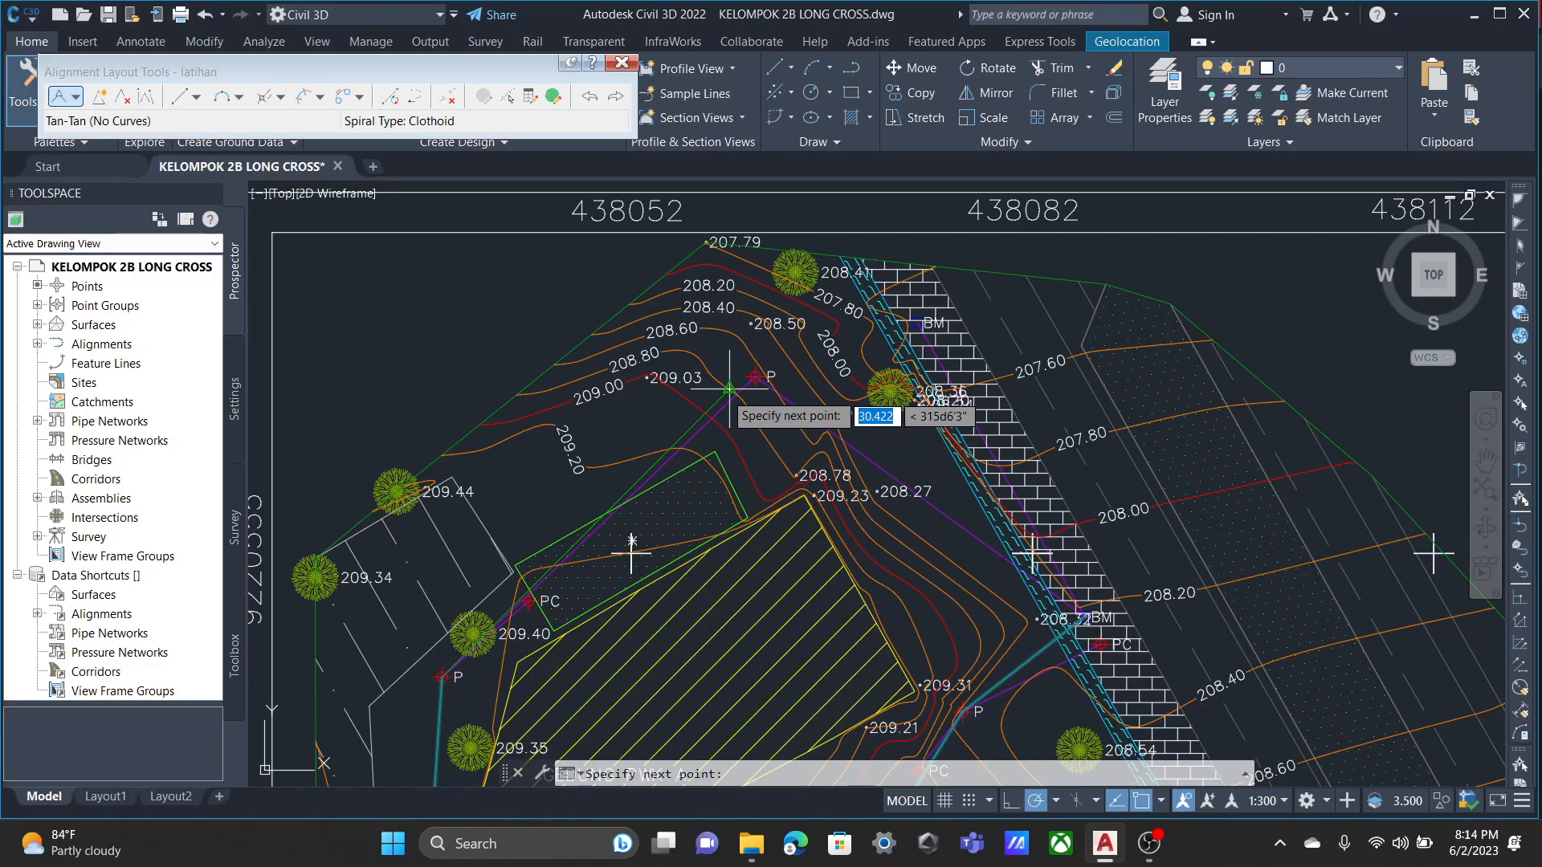
scroll(745, 390, up, 4)
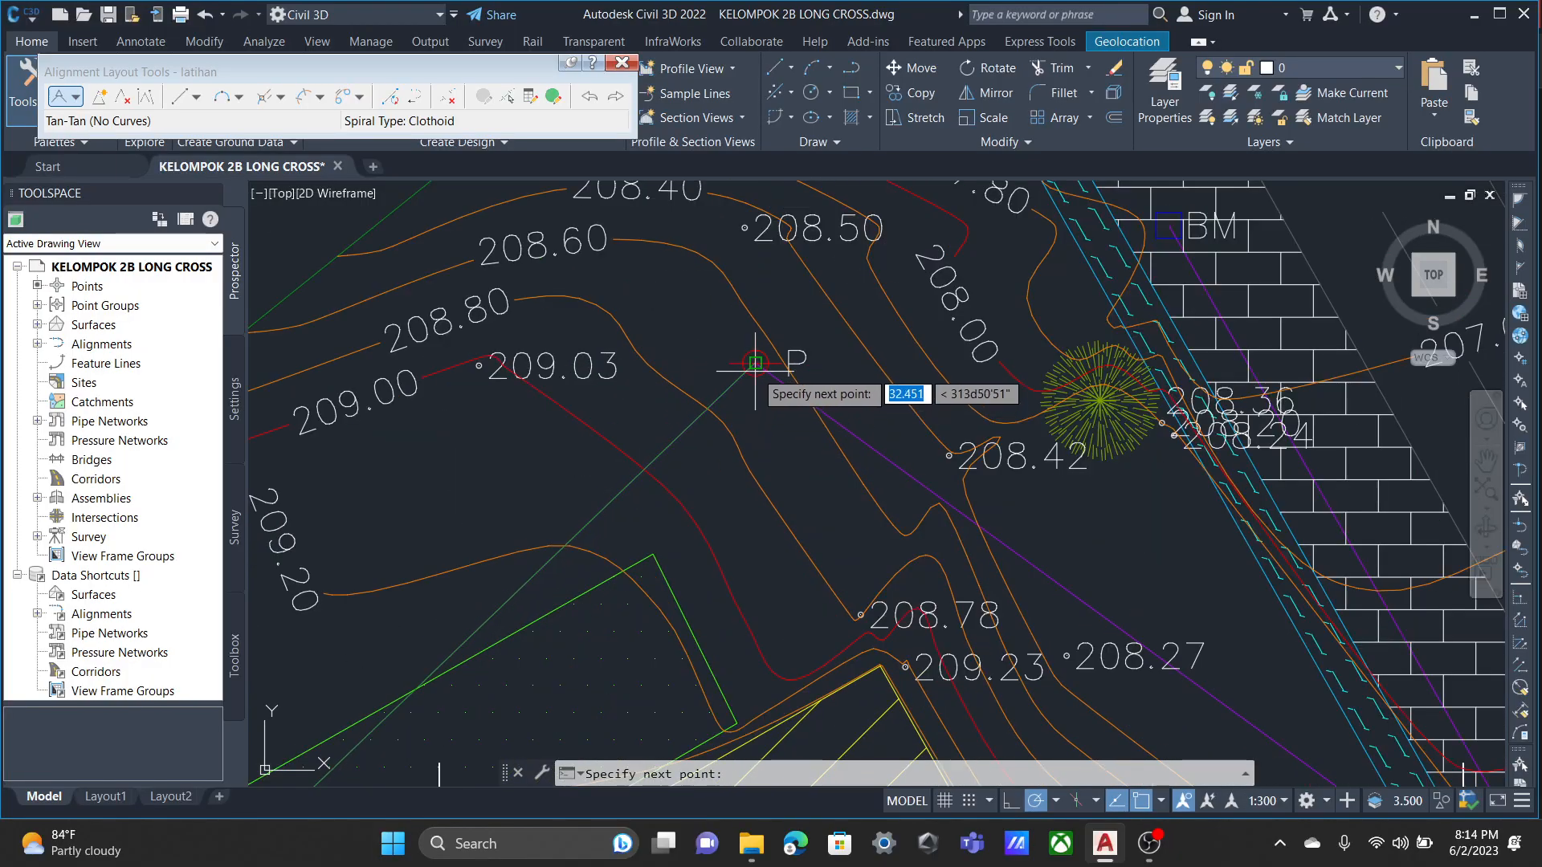
Close the alignment loop back on the starting BM point and finish the tangents.
scroll(1018, 601, down, 1)
middle_drag(1004, 591, 683, 406)
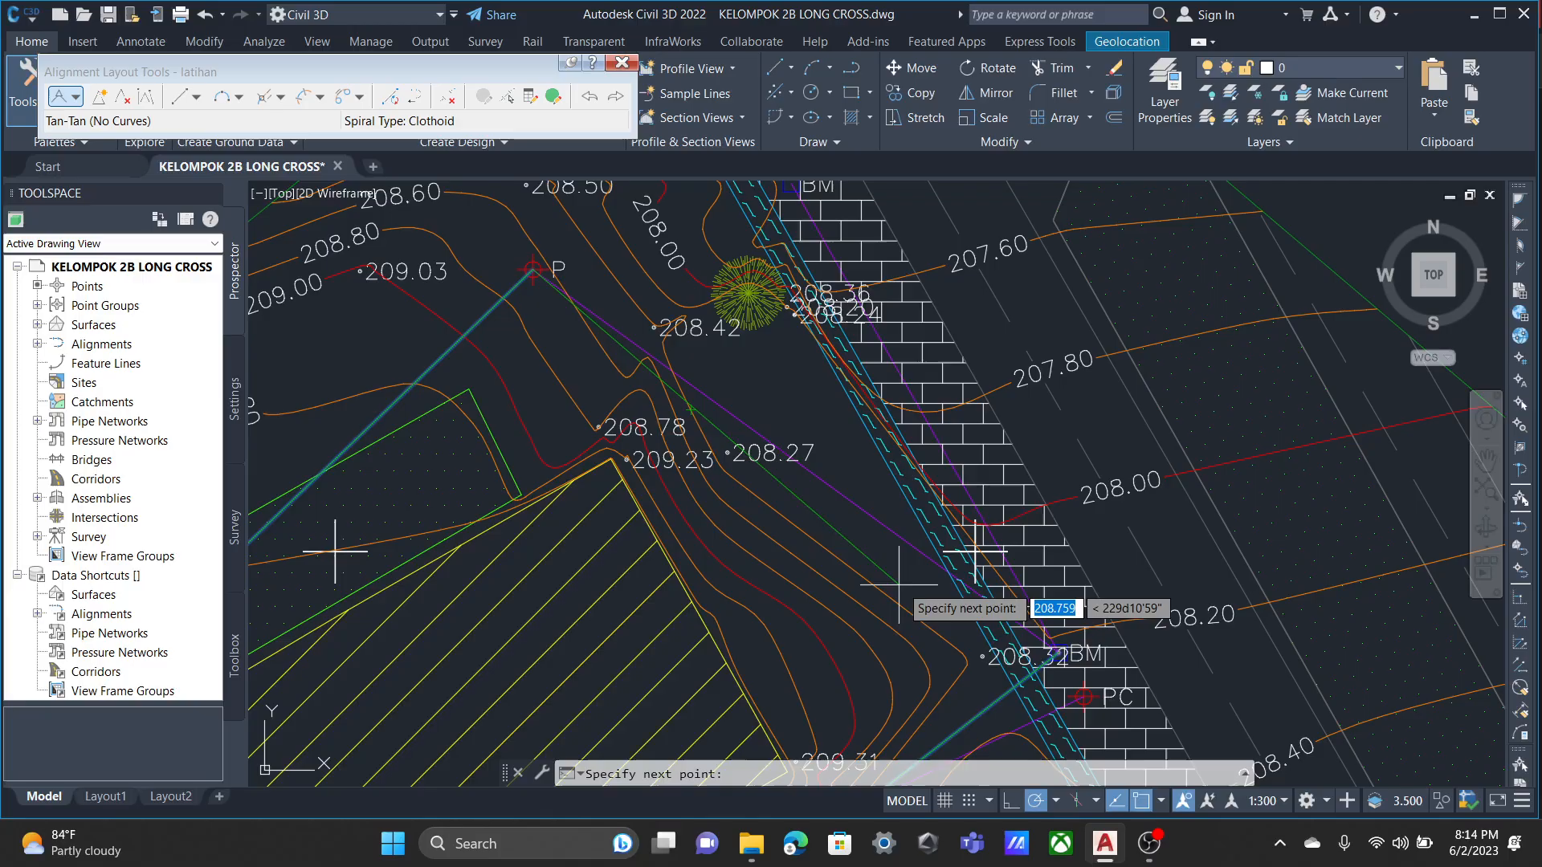
middle_drag(899, 585, 743, 468)
scroll(888, 549, up, 3)
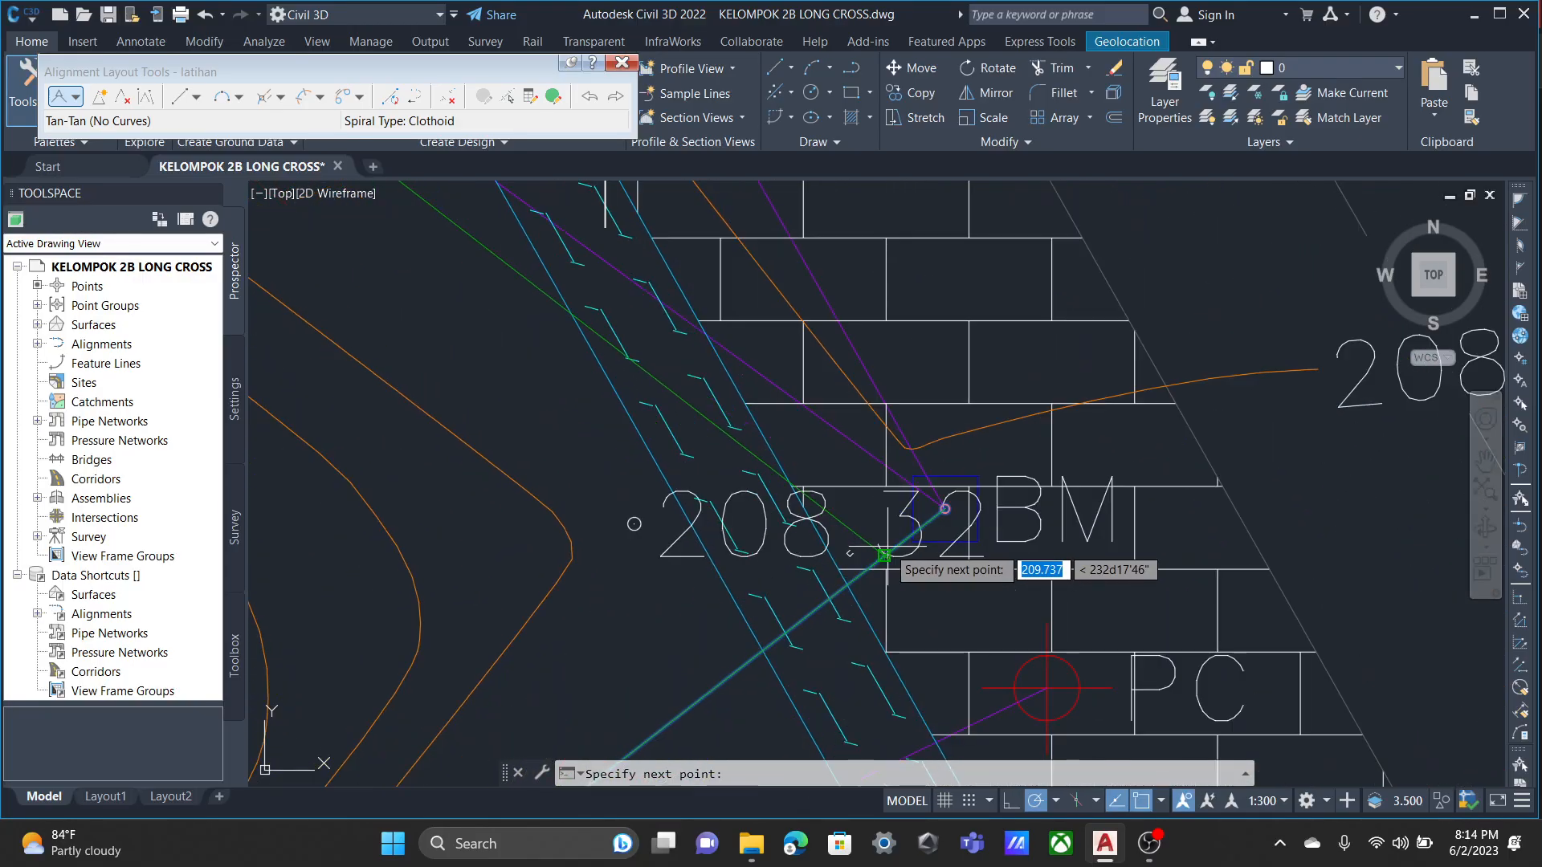
click(945, 509)
key(Return)
scroll(780, 532, down, 5)
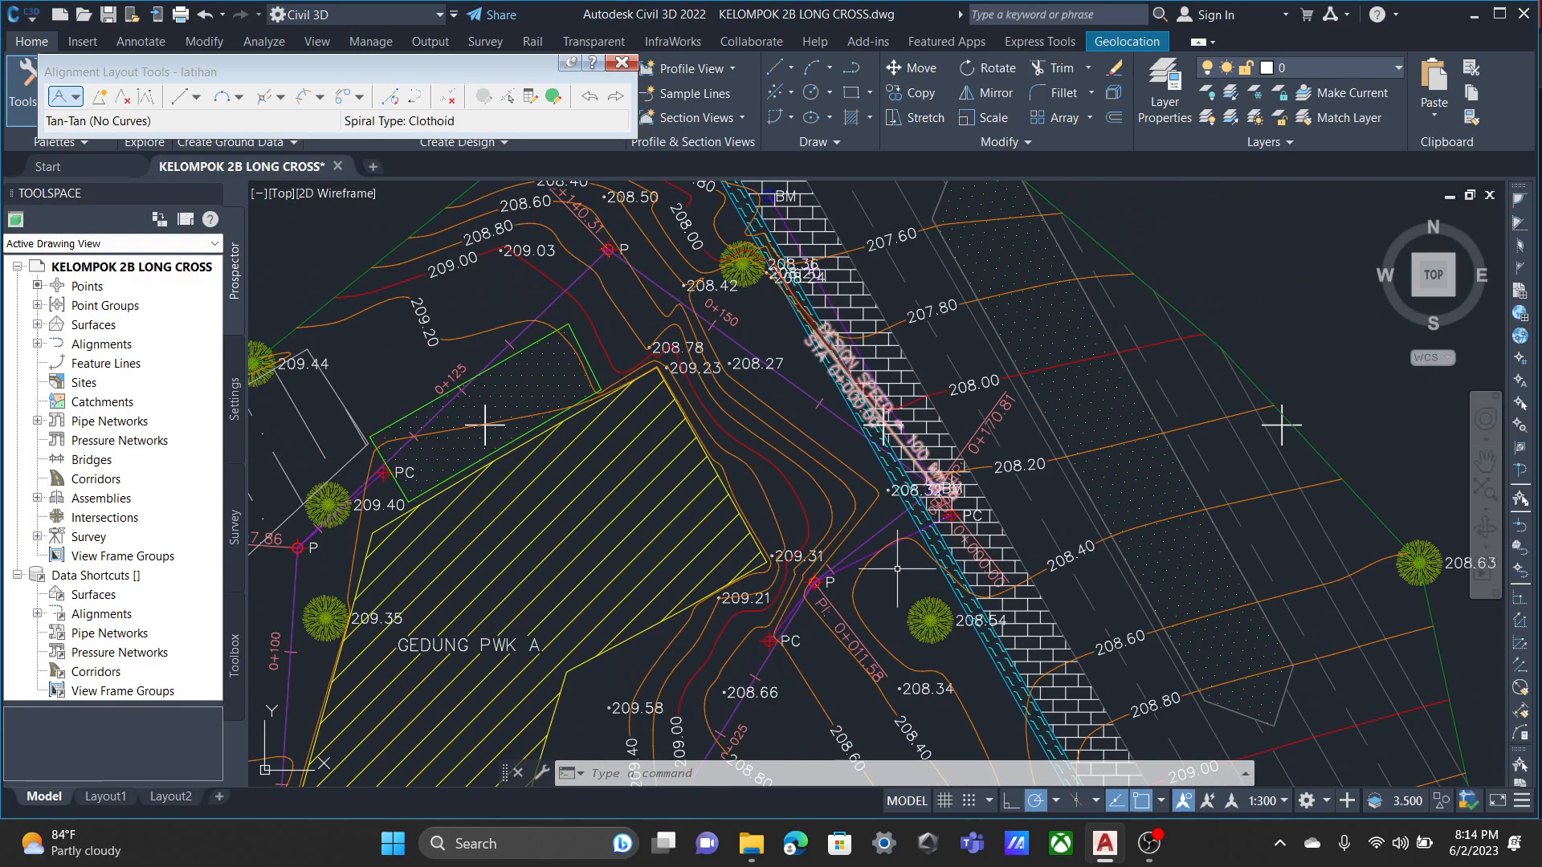
Examine the station and PI labels along the new alignment, and close the alignment layout tools.
scroll(770, 504, up, 1)
middle_drag(758, 503, 769, 465)
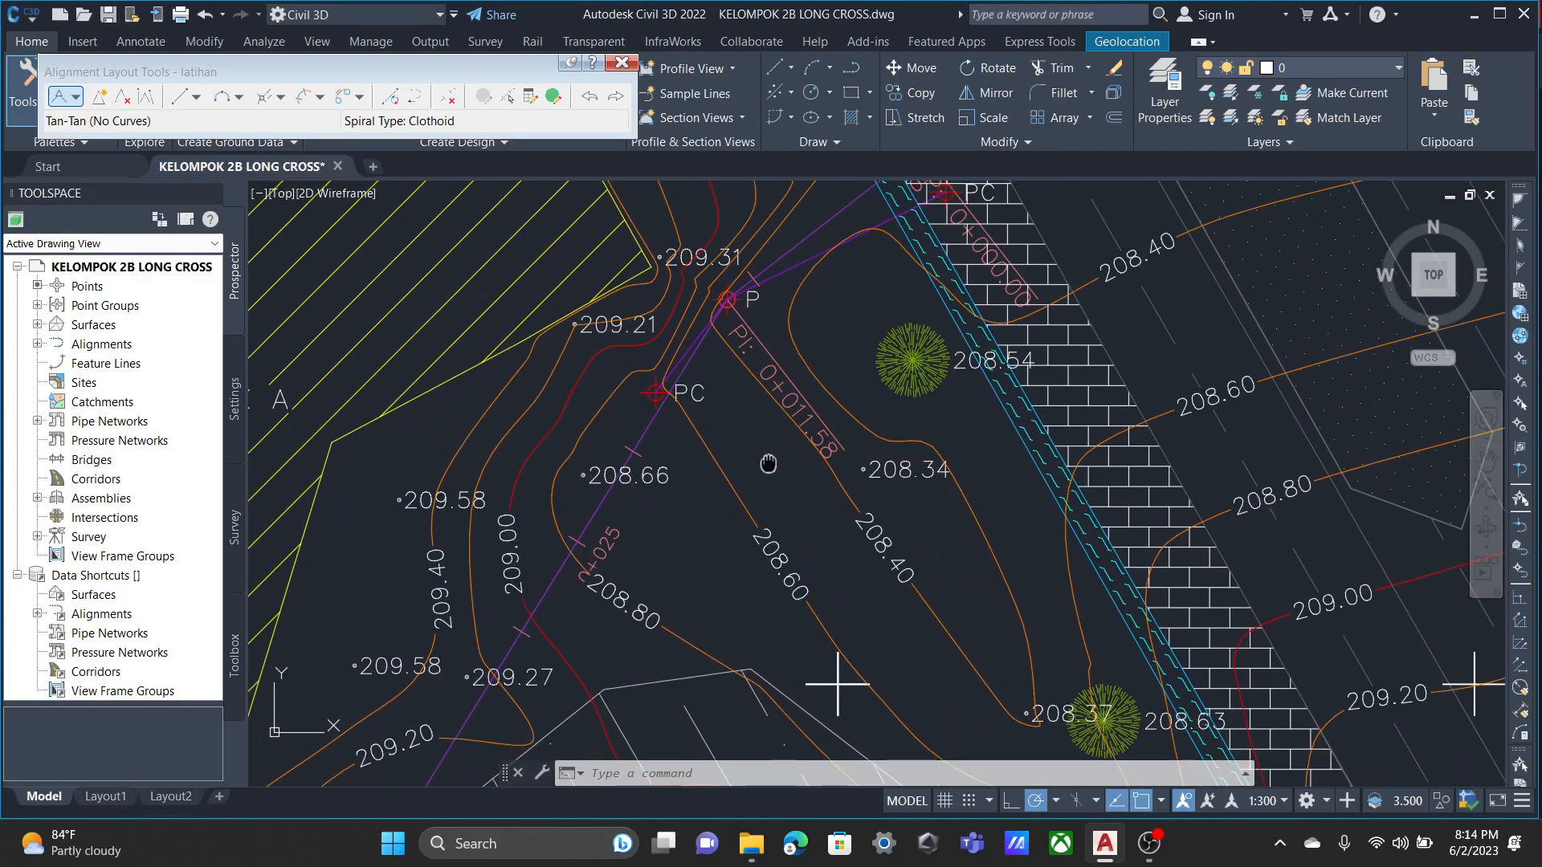
scroll(748, 401, up, 2)
scroll(756, 402, down, 1)
scroll(824, 504, down, 1)
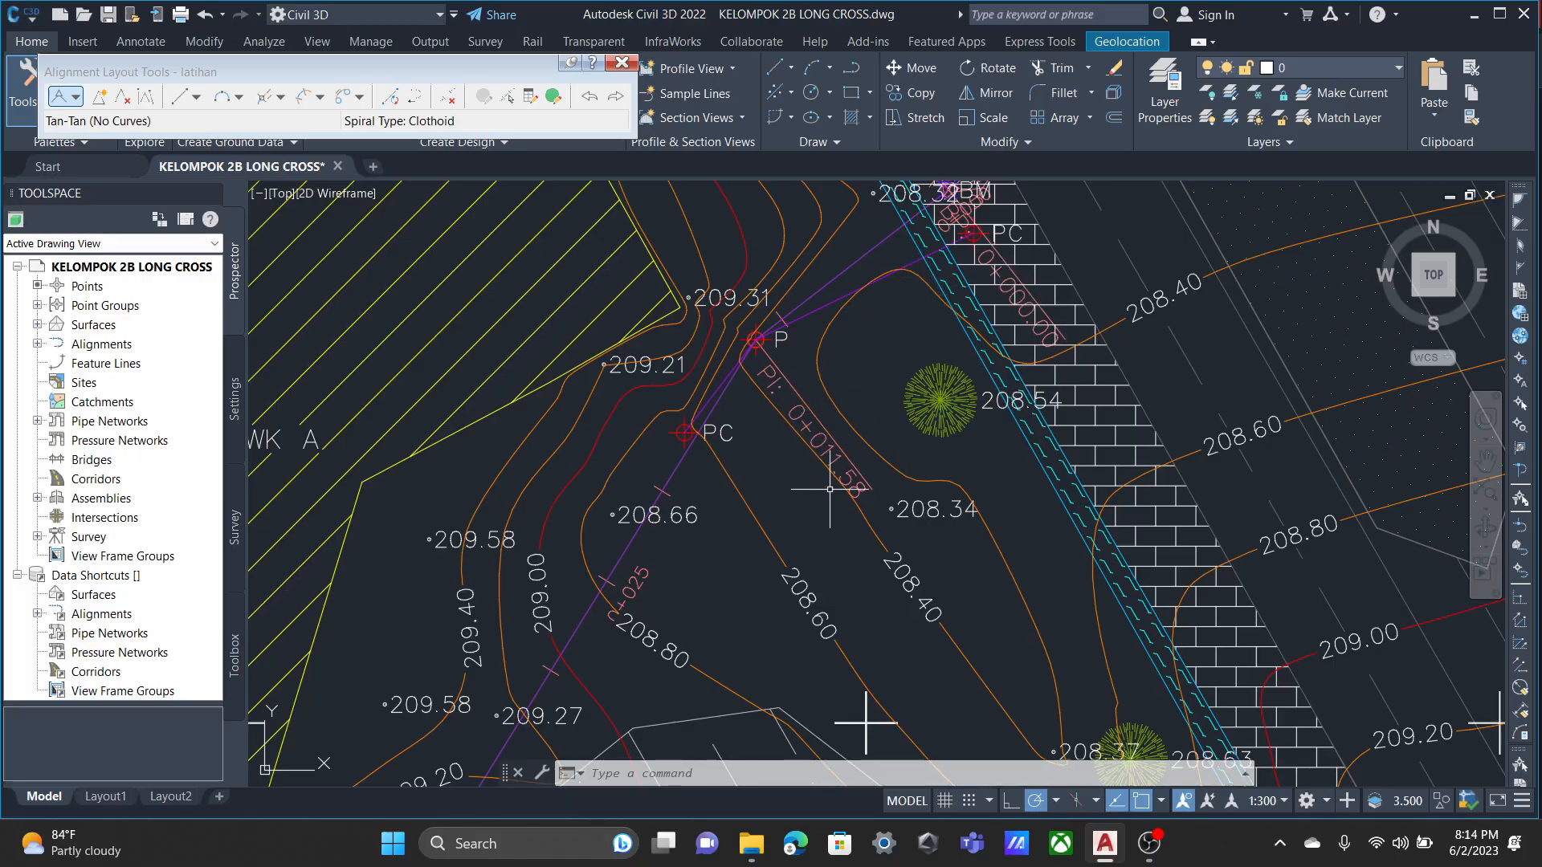
mouse_move(803, 534)
middle_down()
mouse_move(782, 510)
mouse_move(777, 454)
middle_up()
scroll(595, 542, down, 1)
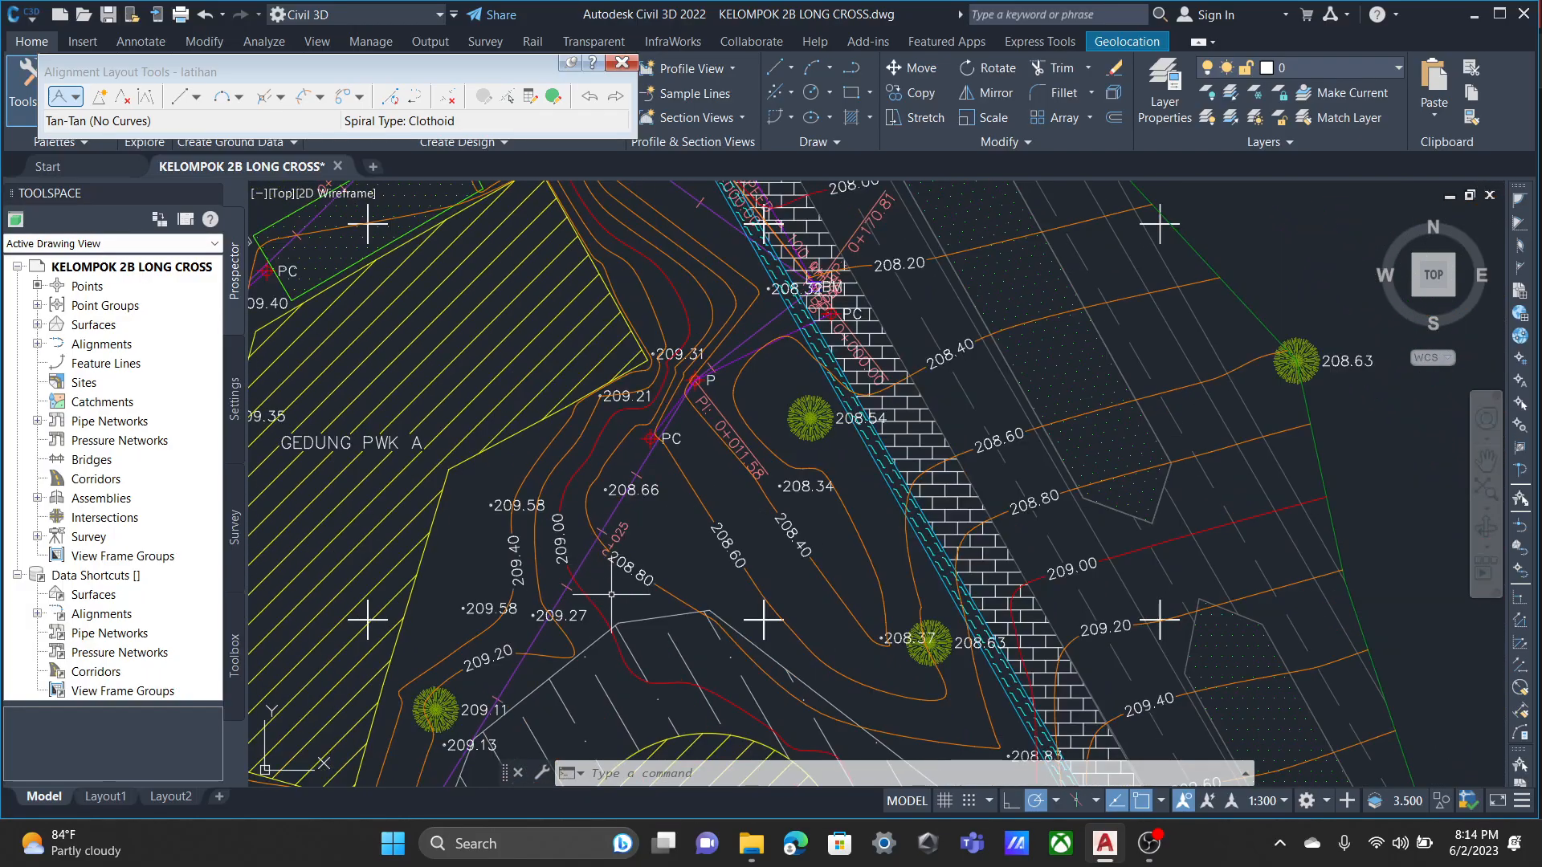
middle_drag(608, 531, 641, 426)
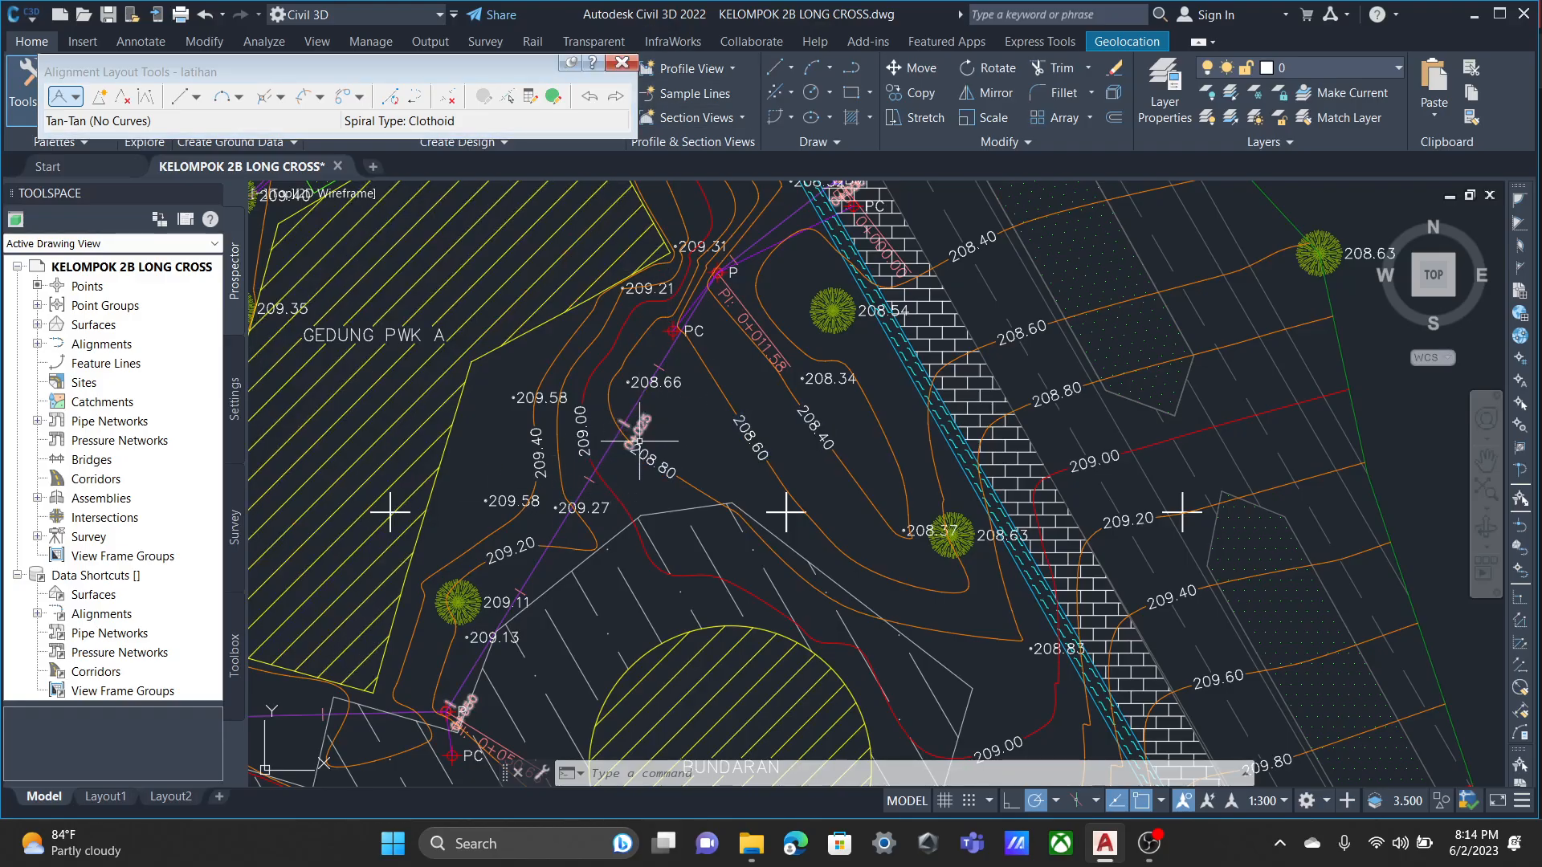
scroll(635, 434, down, 3)
scroll(643, 440, up, 3)
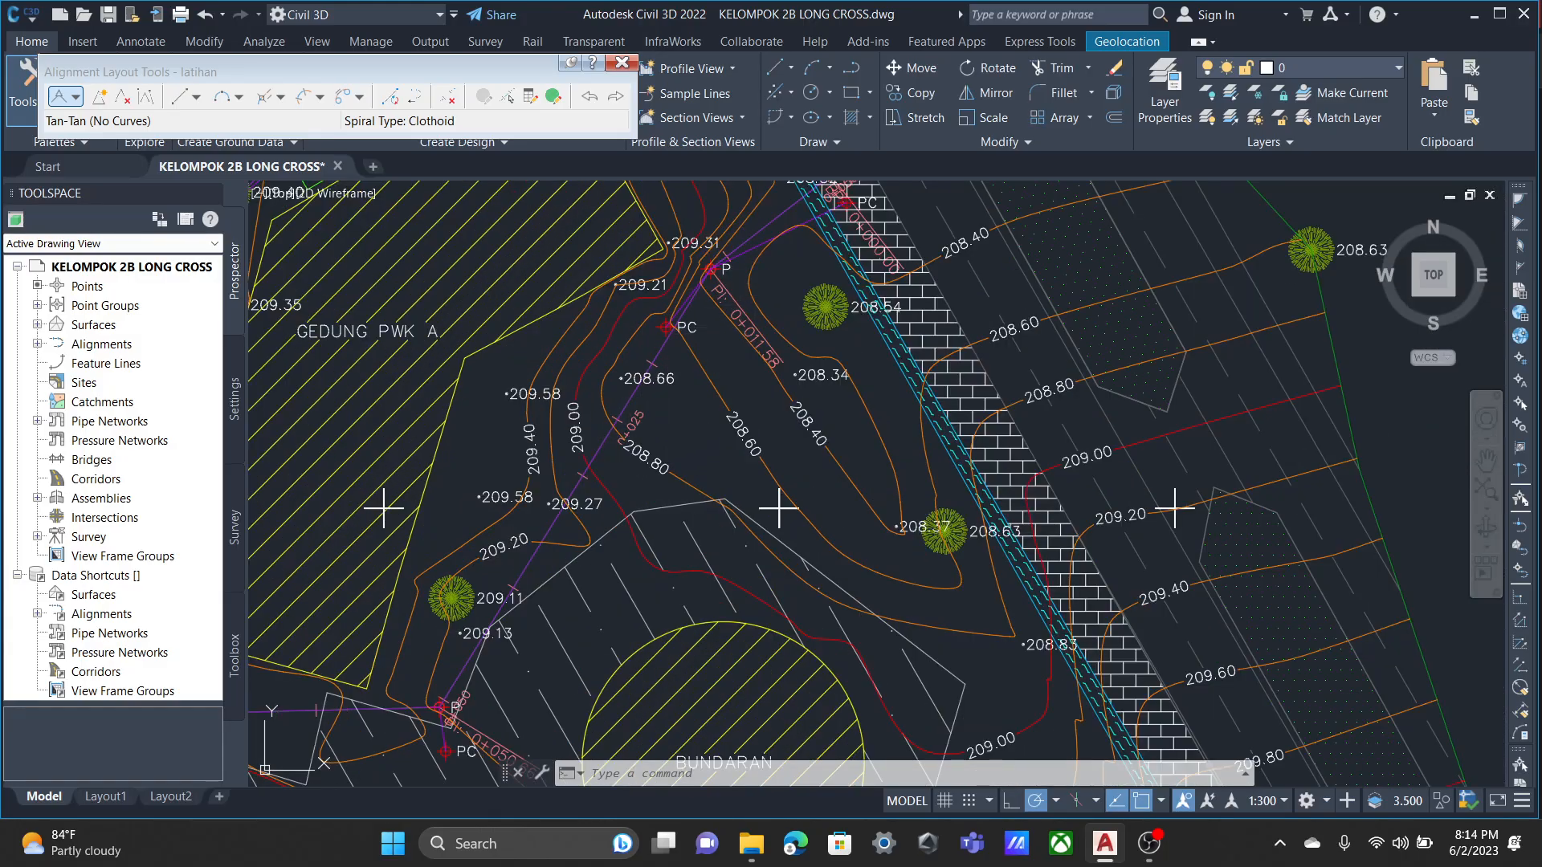
key(Escape)
key(Escape)
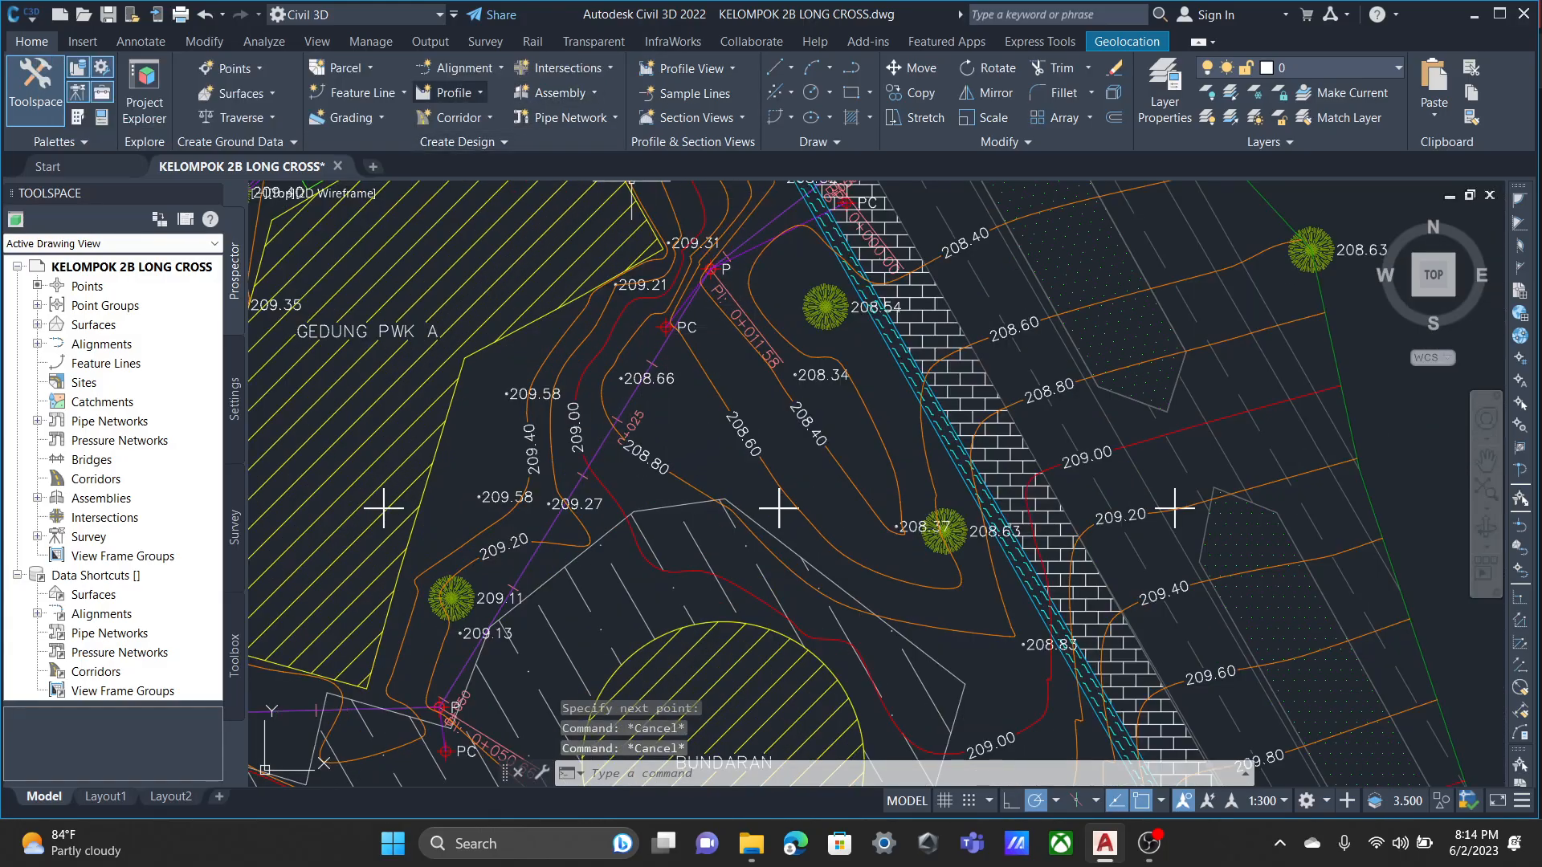
click(449, 93)
click(449, 93)
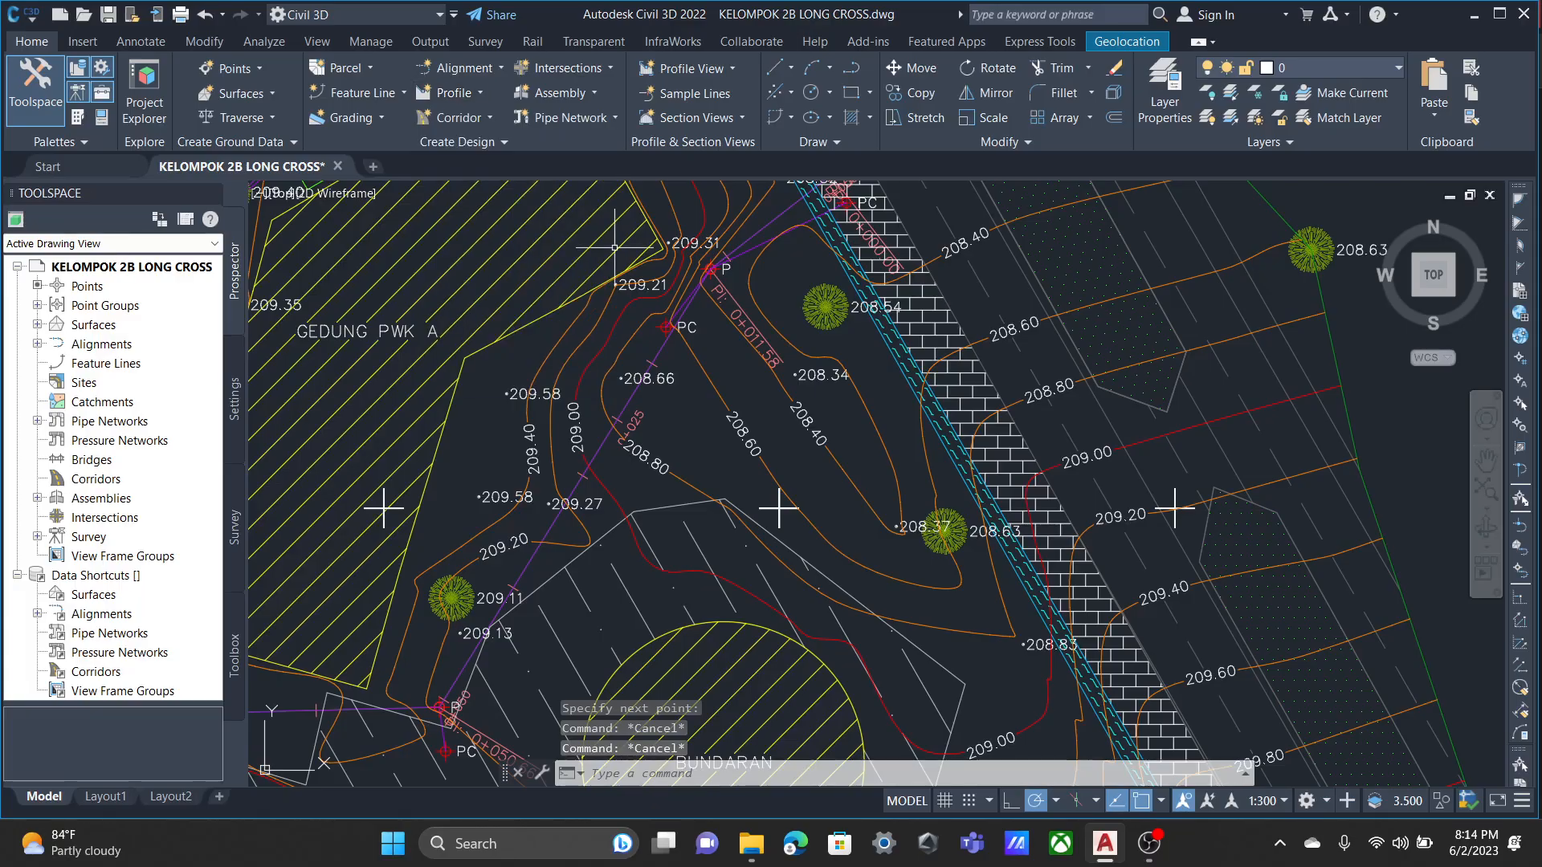
click(755, 331)
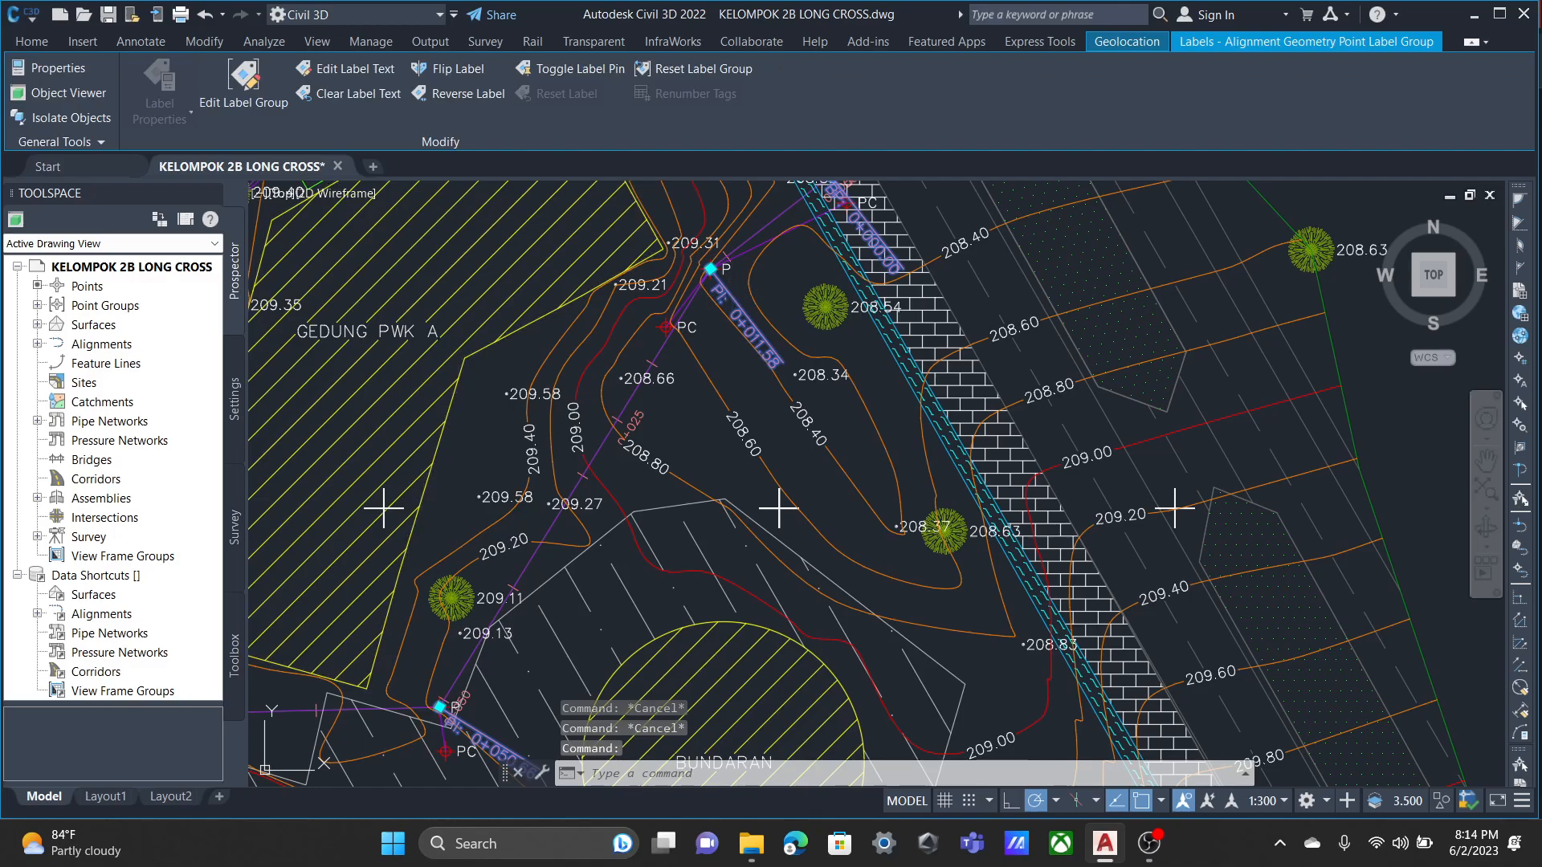
key(Escape)
Open the latihan alignment's properties at the Station Control settings.
scroll(678, 416, down, 2)
scroll(678, 416, down, 2)
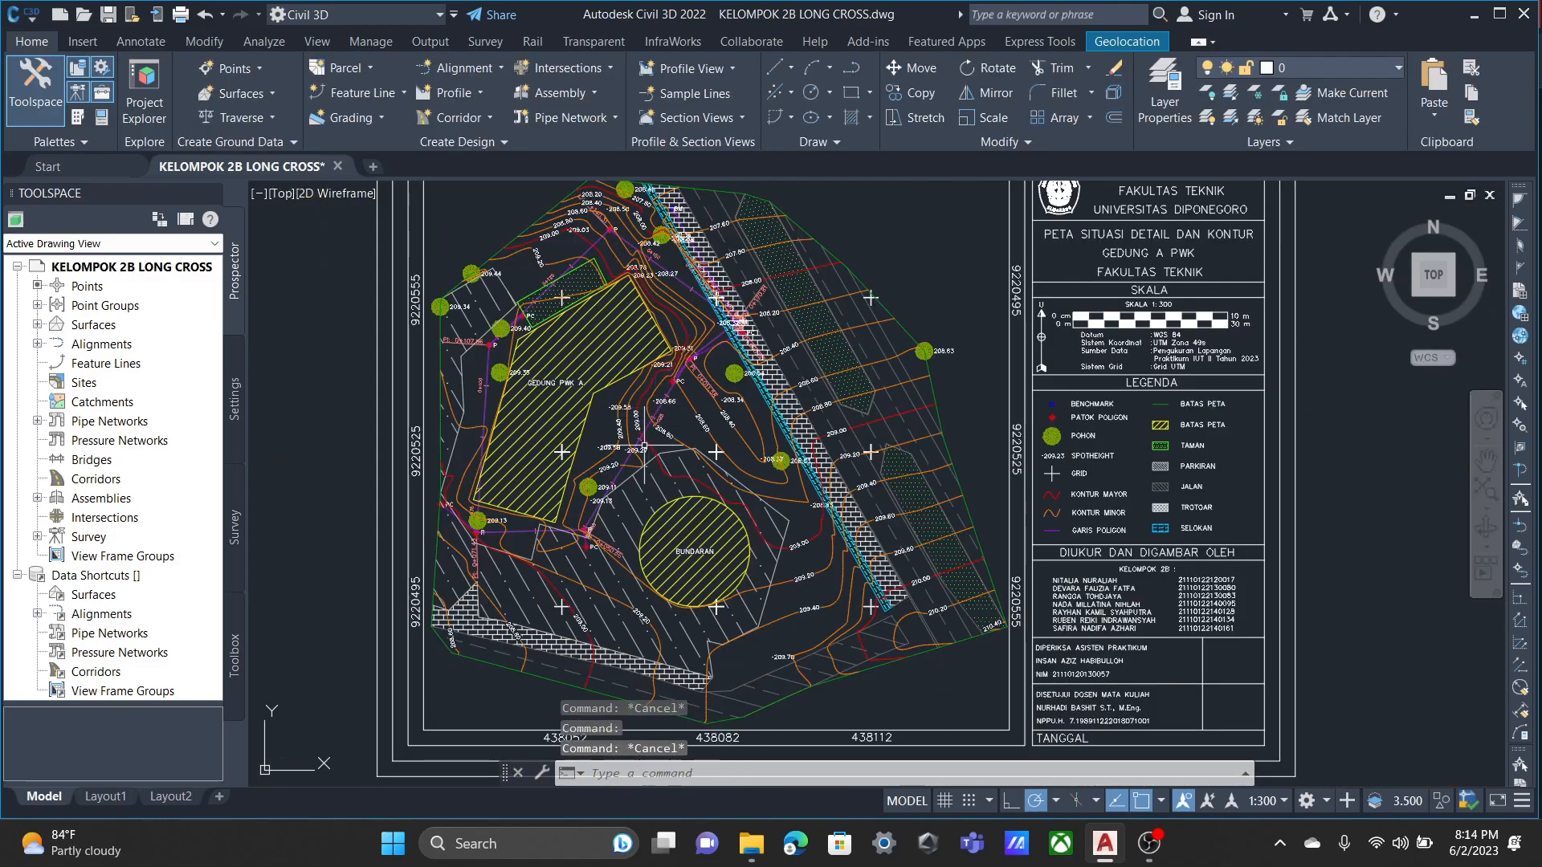
scroll(529, 495, up, 4)
click(529, 495)
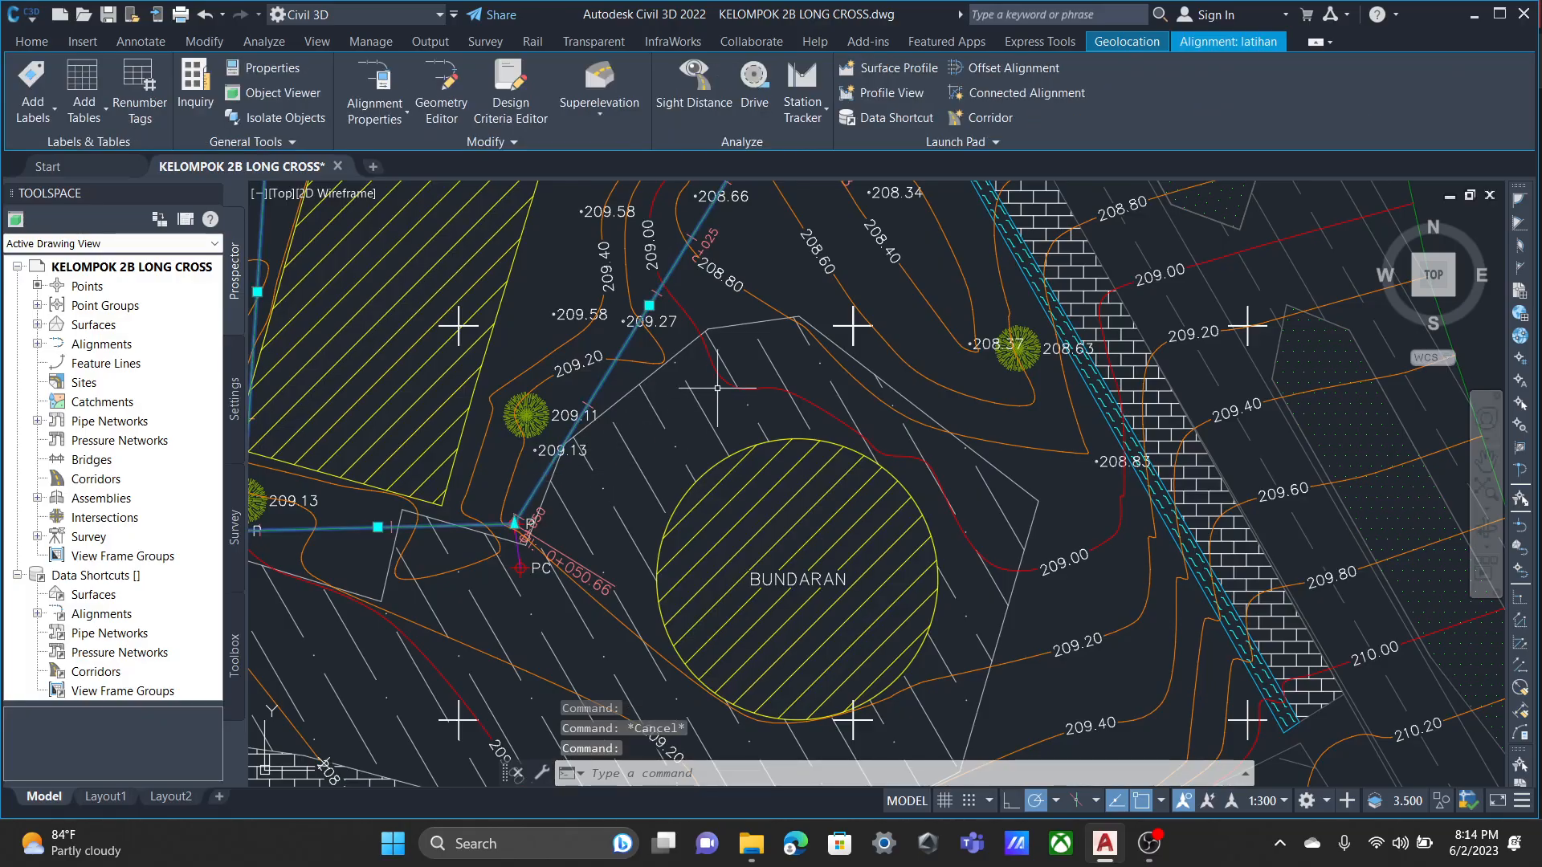
key(Escape)
click(607, 368)
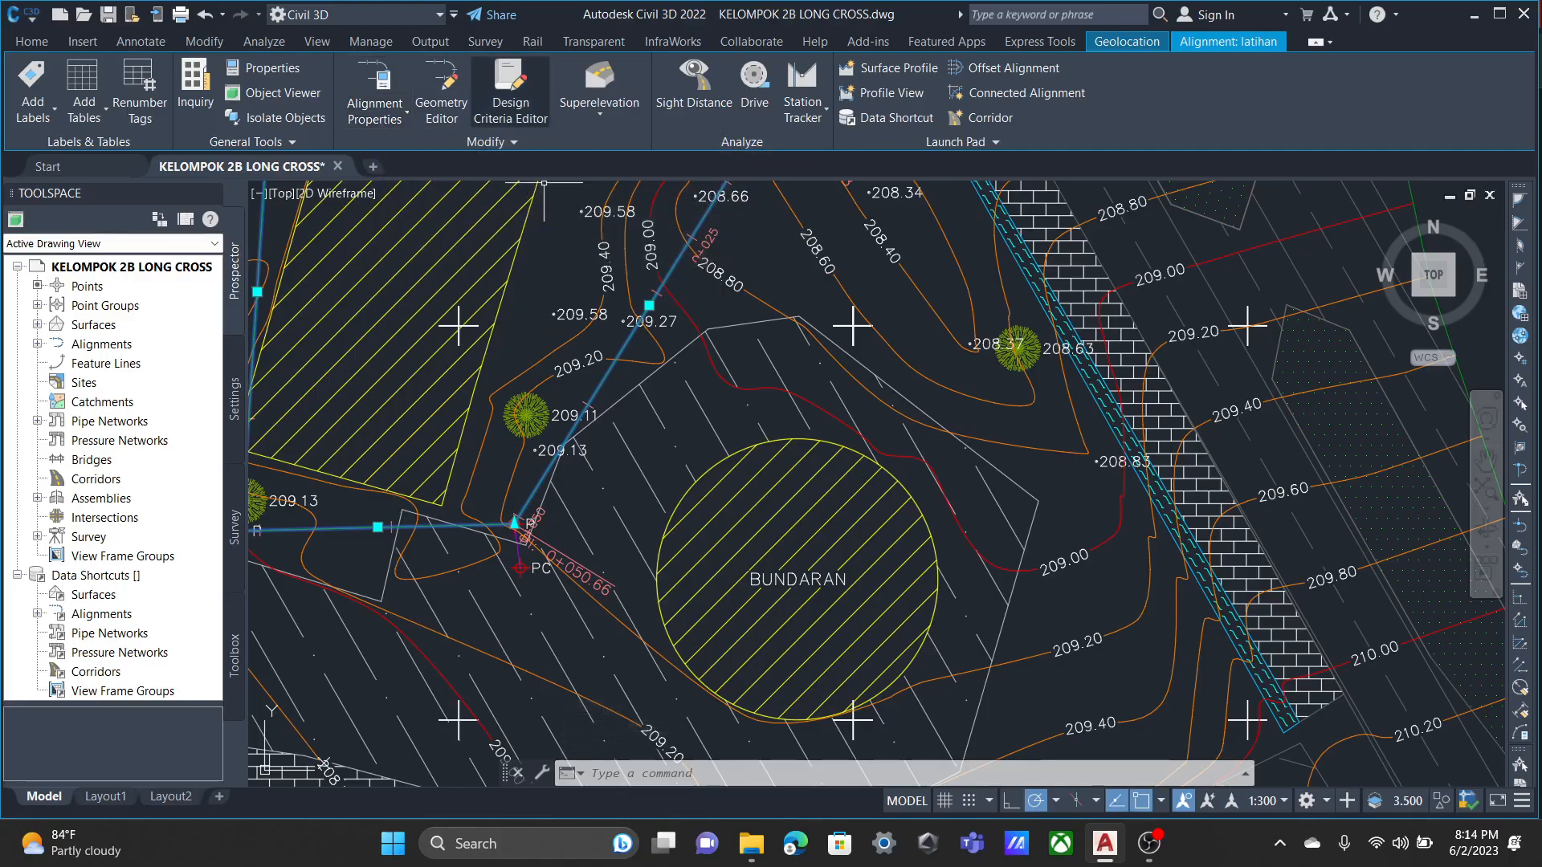
click(375, 114)
click(431, 150)
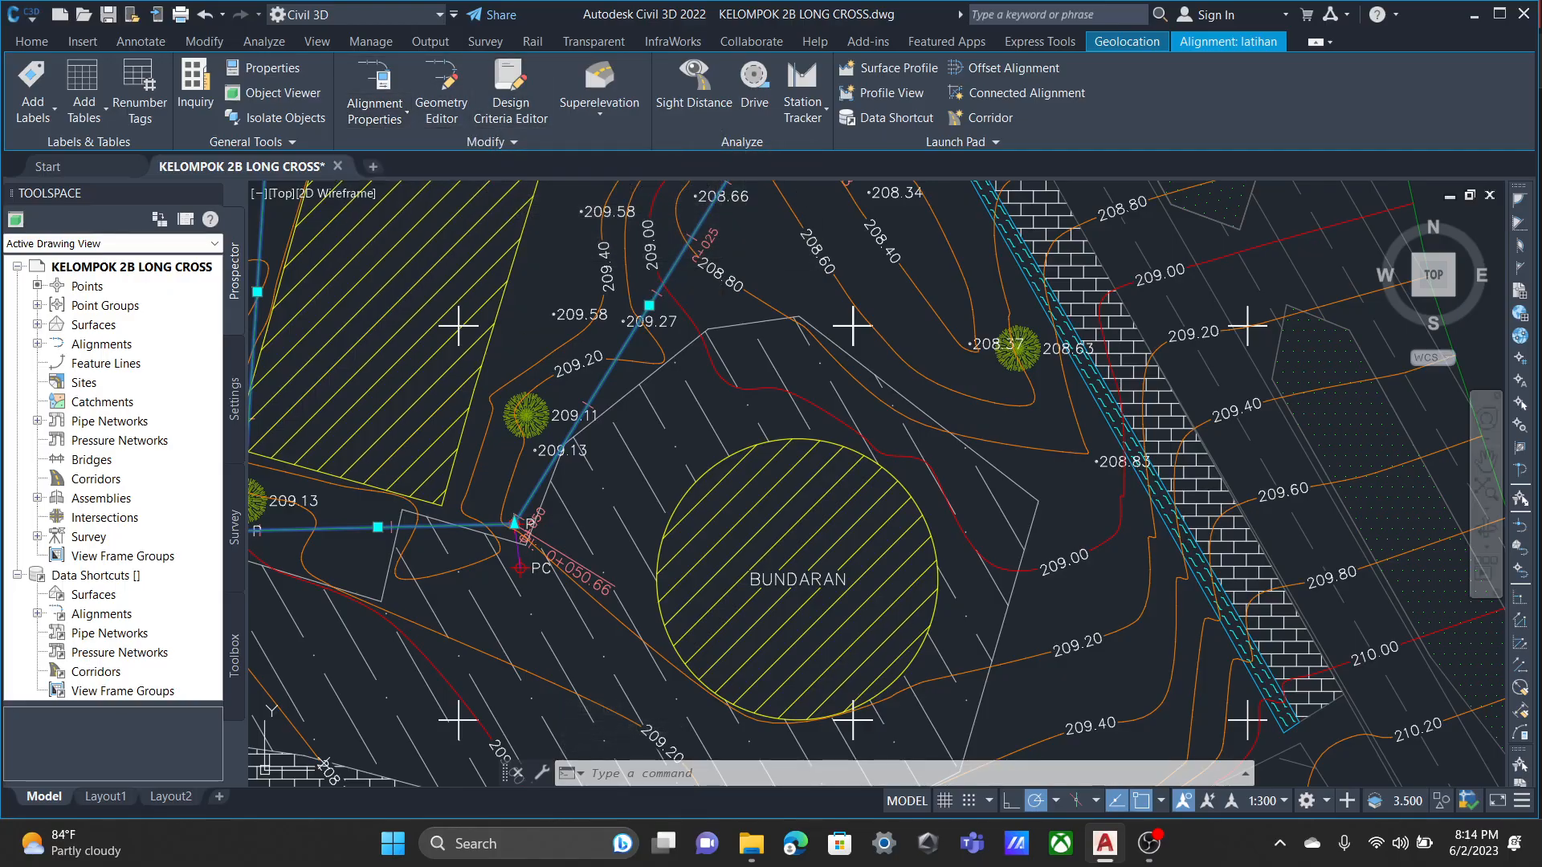
click(387, 222)
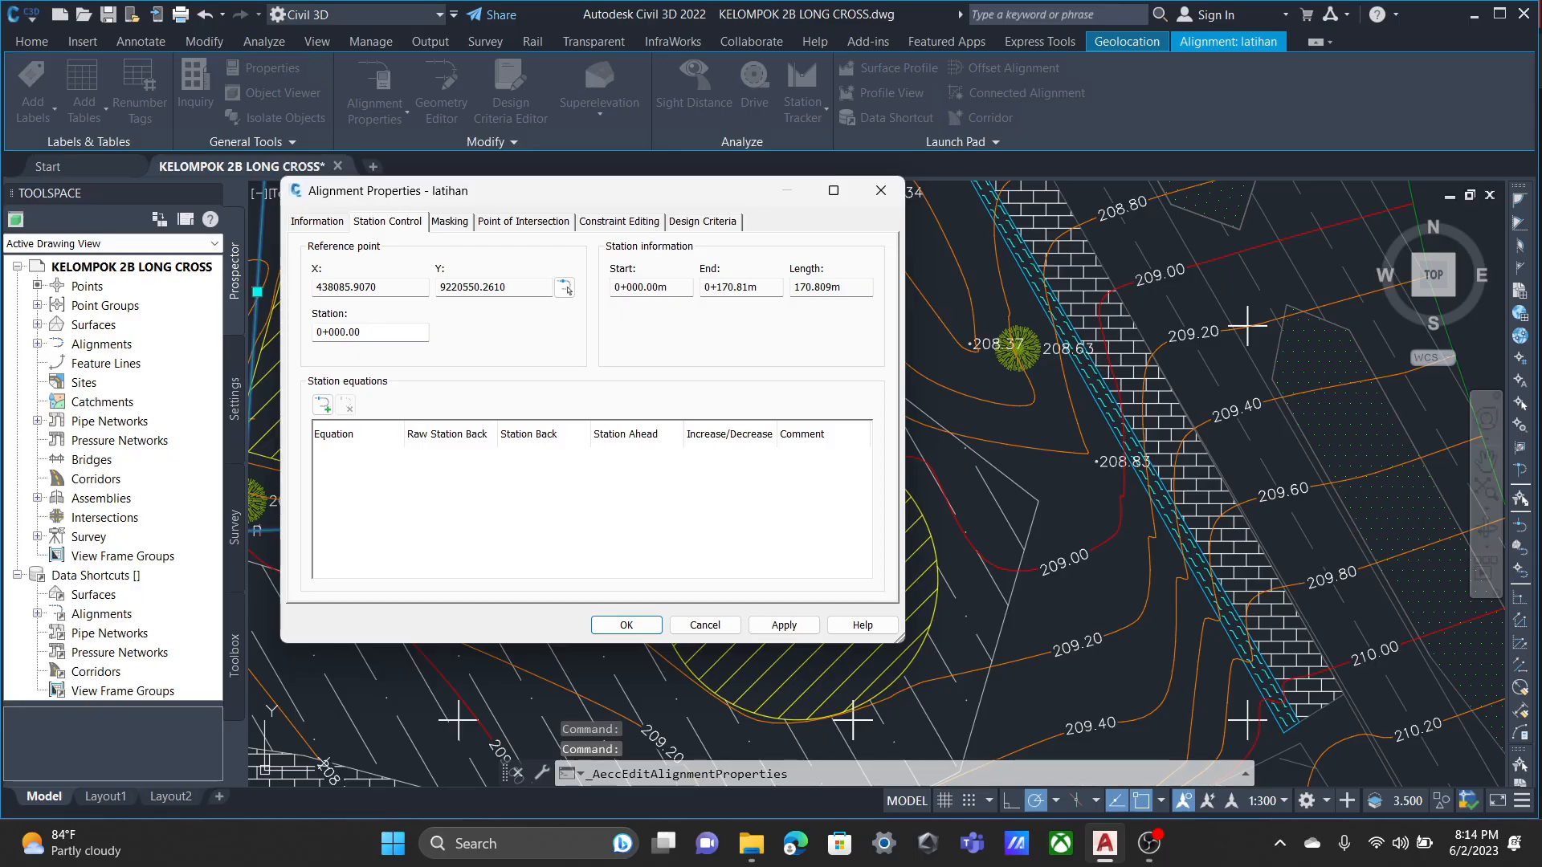
Review the latihan alignment's masking, point of intersection, constraint editing and design criteria settings, and close its properties.
click(450, 221)
click(523, 222)
click(619, 221)
click(703, 222)
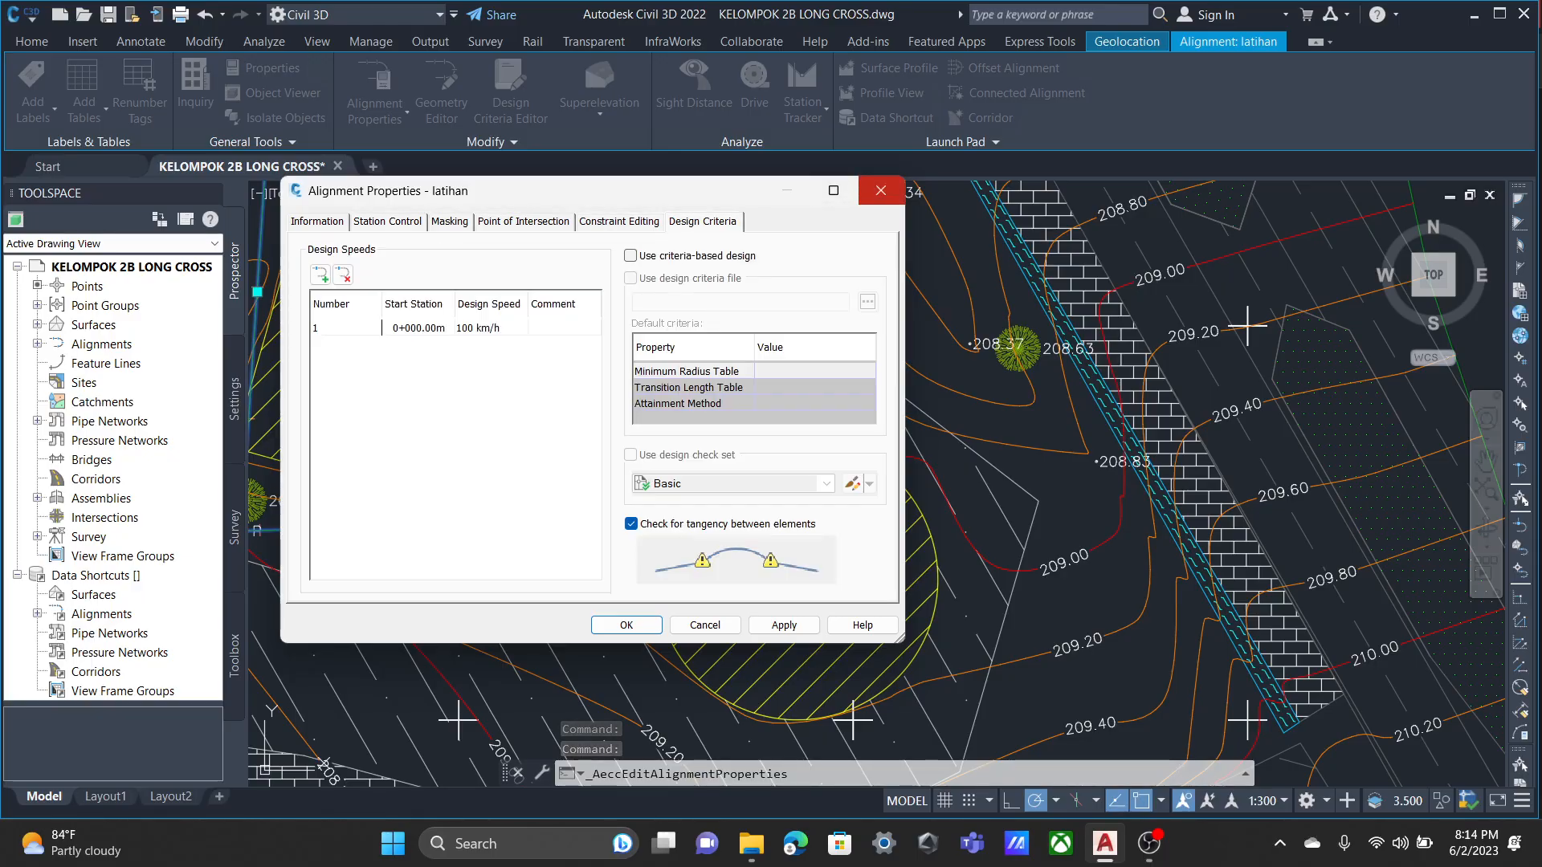
click(881, 190)
Review the Proposed alignment style's display, design, marker and general information settings, and close the style editor.
click(375, 114)
click(430, 191)
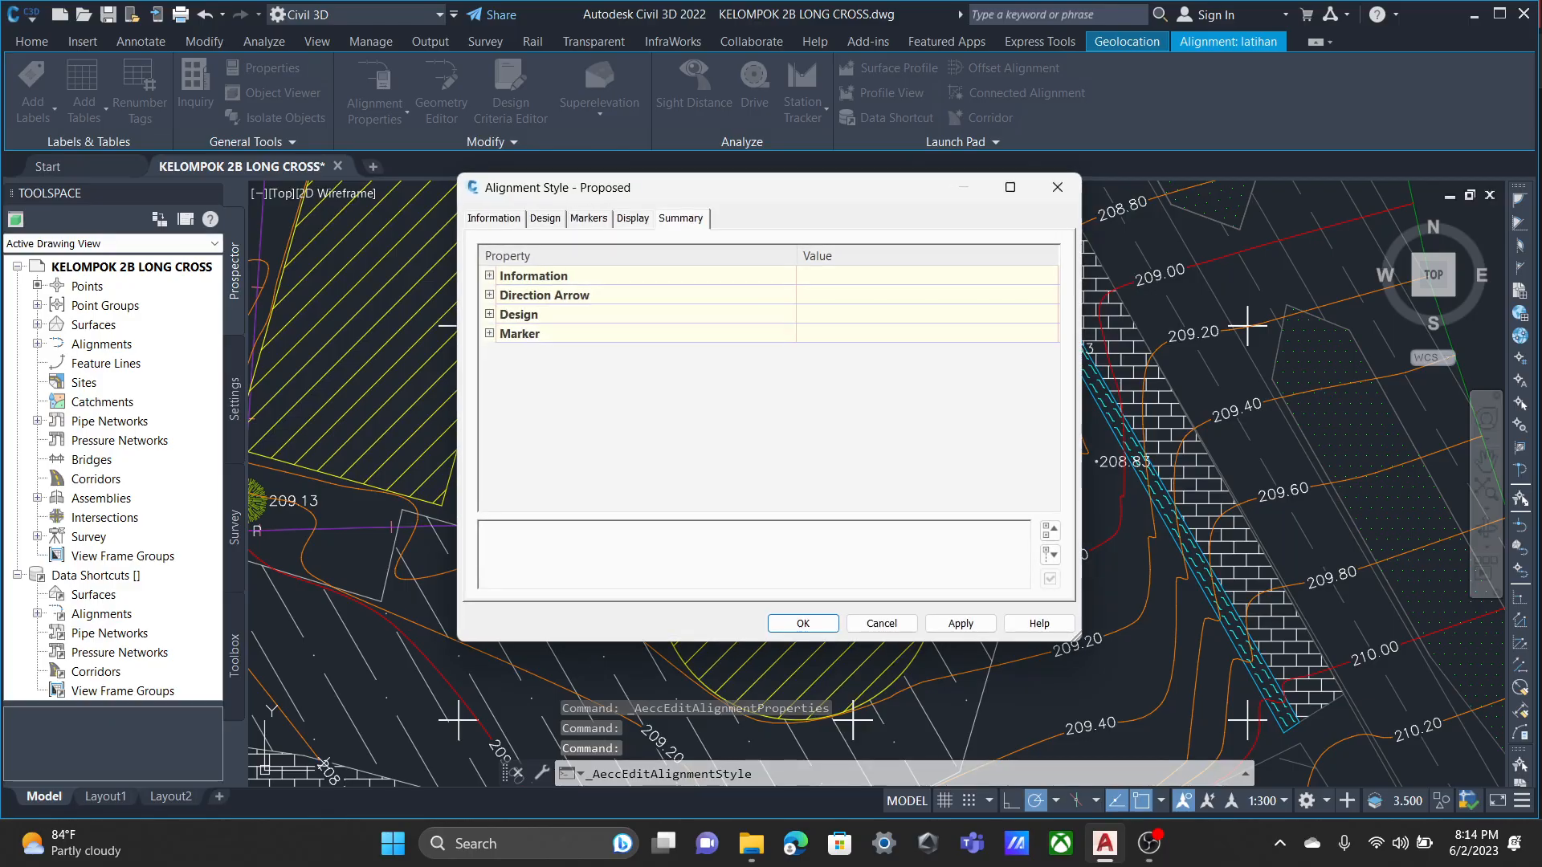
click(633, 219)
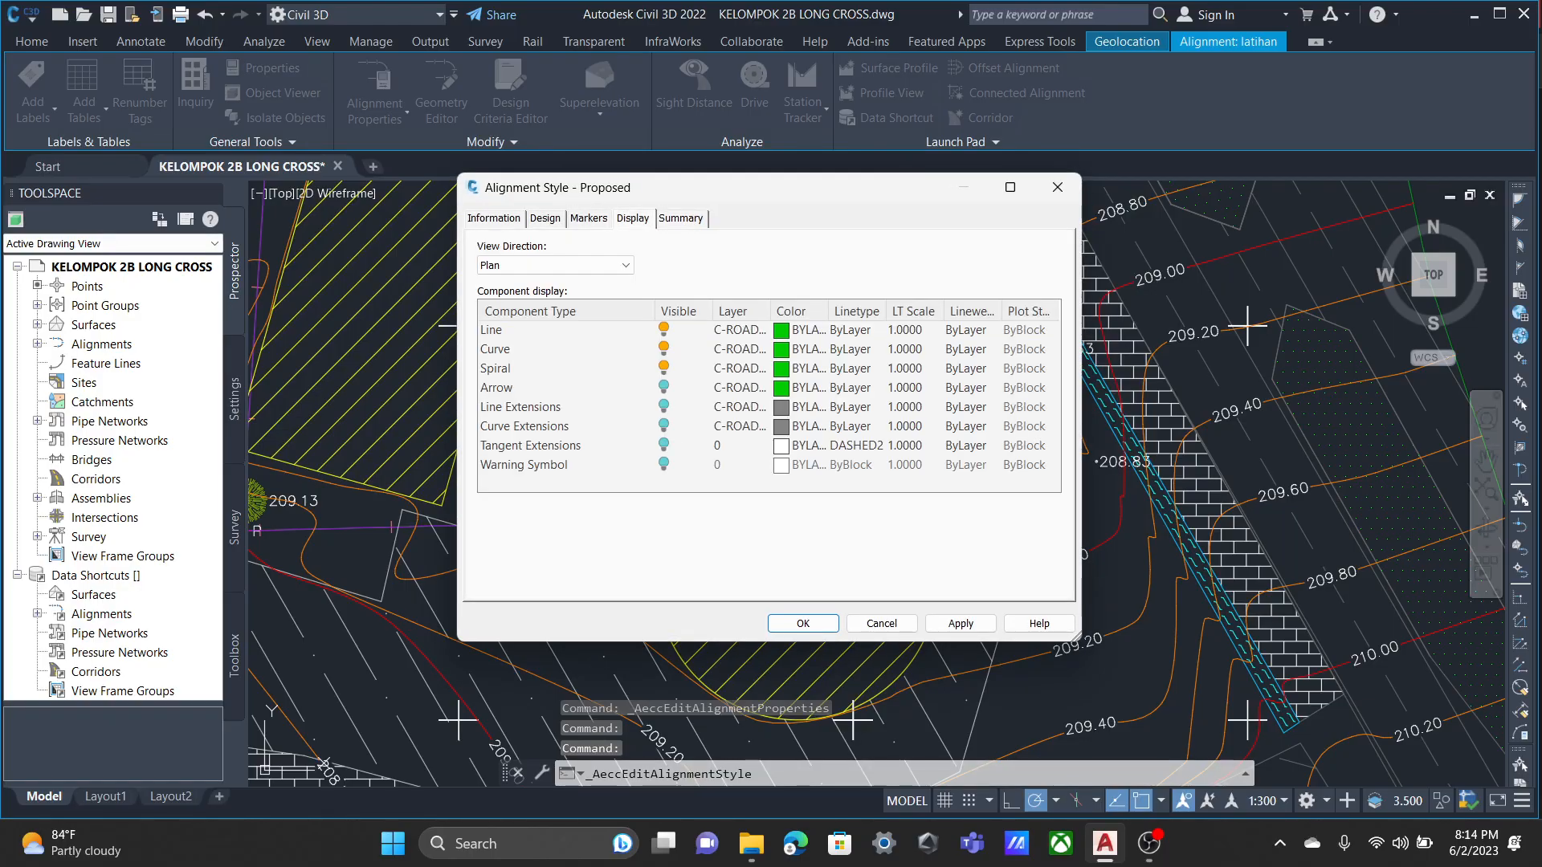
click(545, 218)
click(589, 218)
click(494, 218)
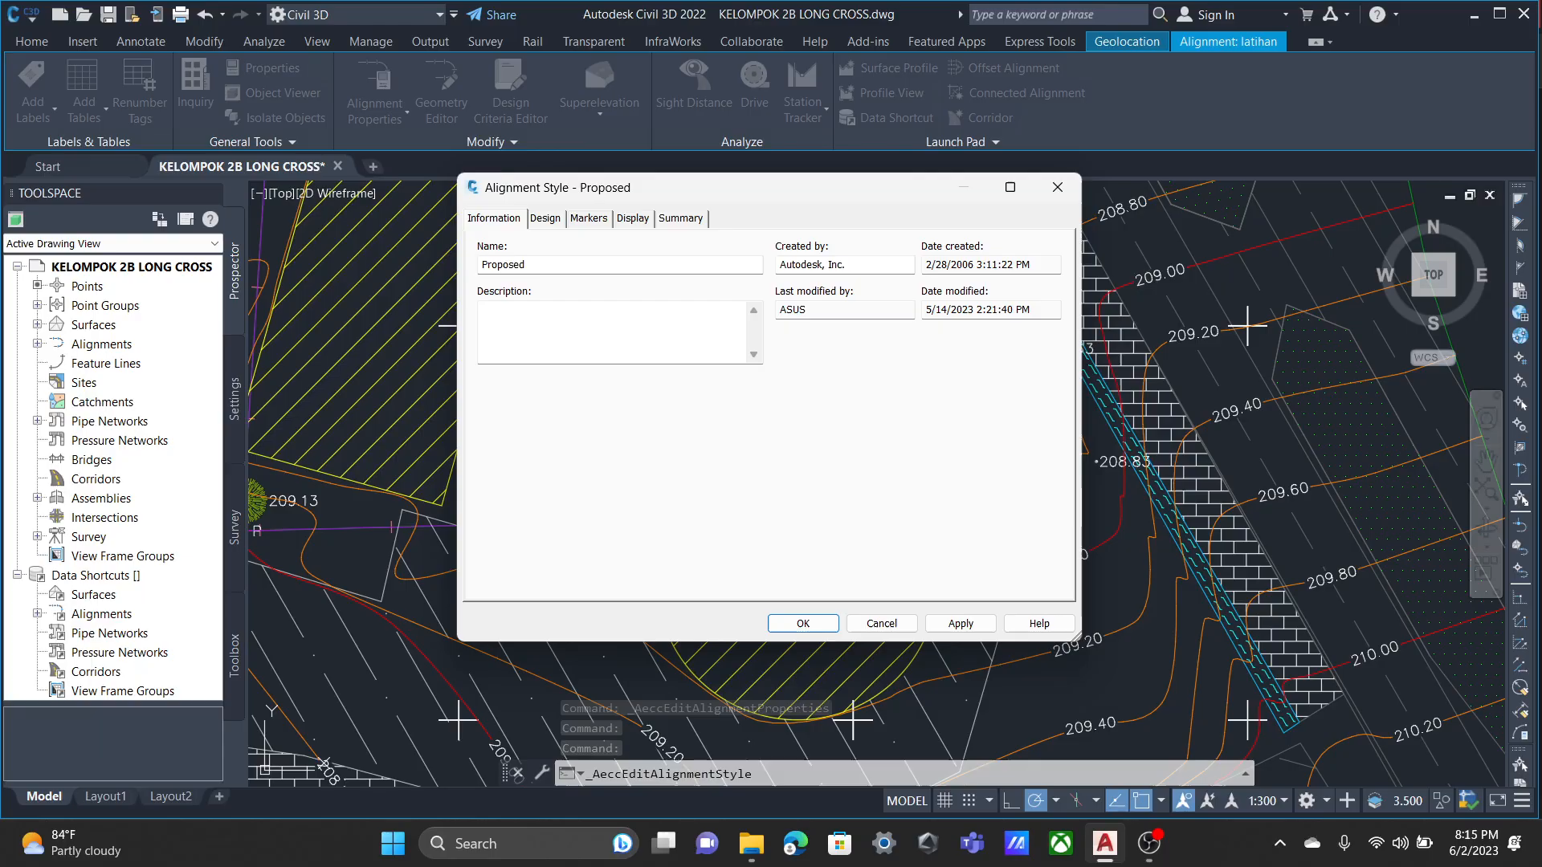
click(680, 218)
click(1058, 187)
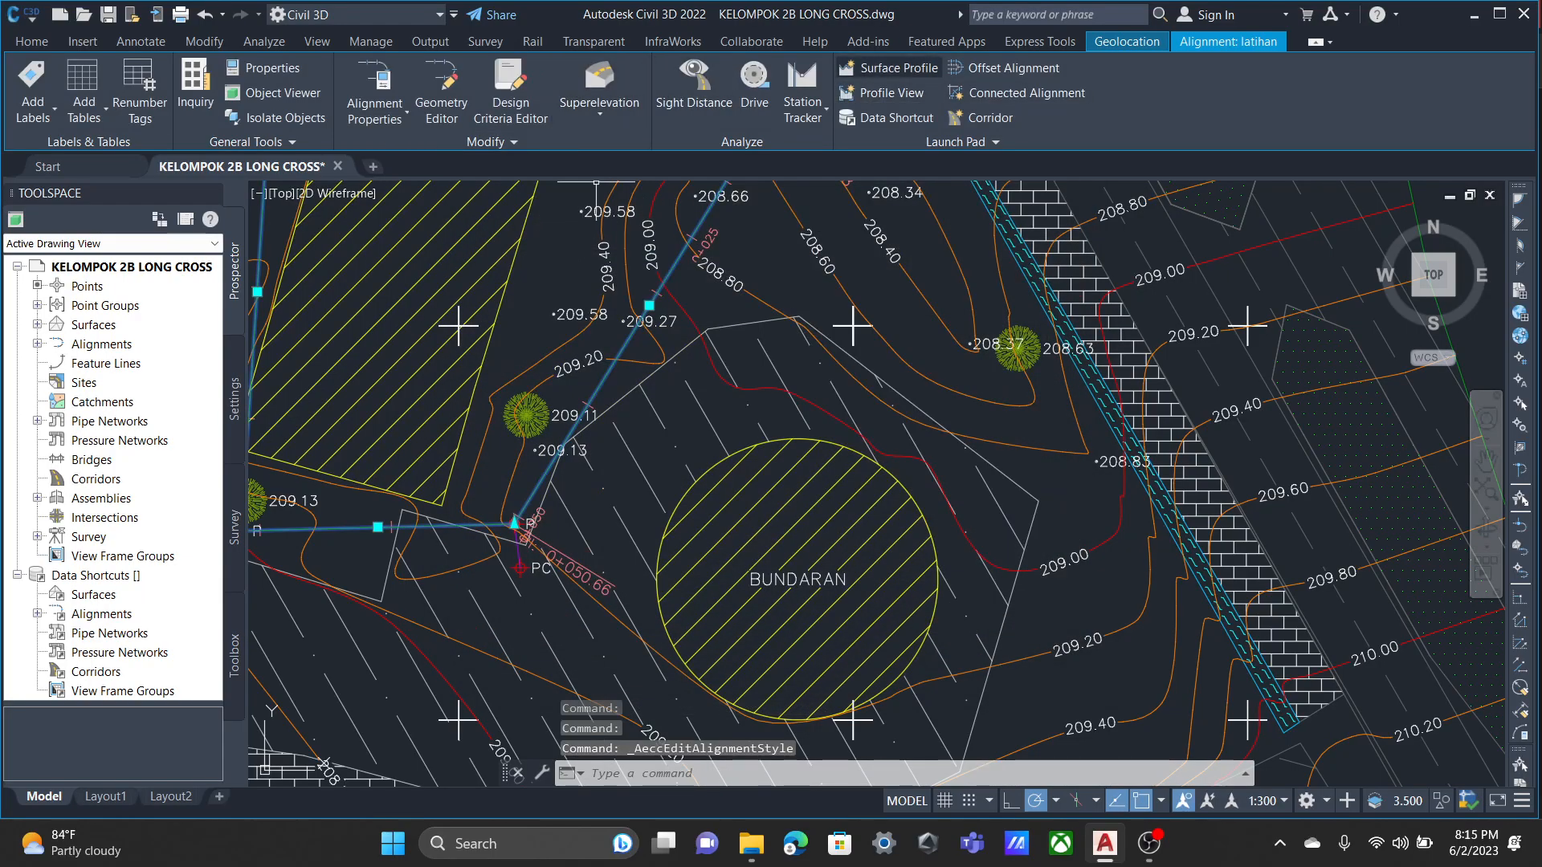
Create a surface profile from the Kontur surface along the full latihan alignment and dismiss the event list.
click(888, 67)
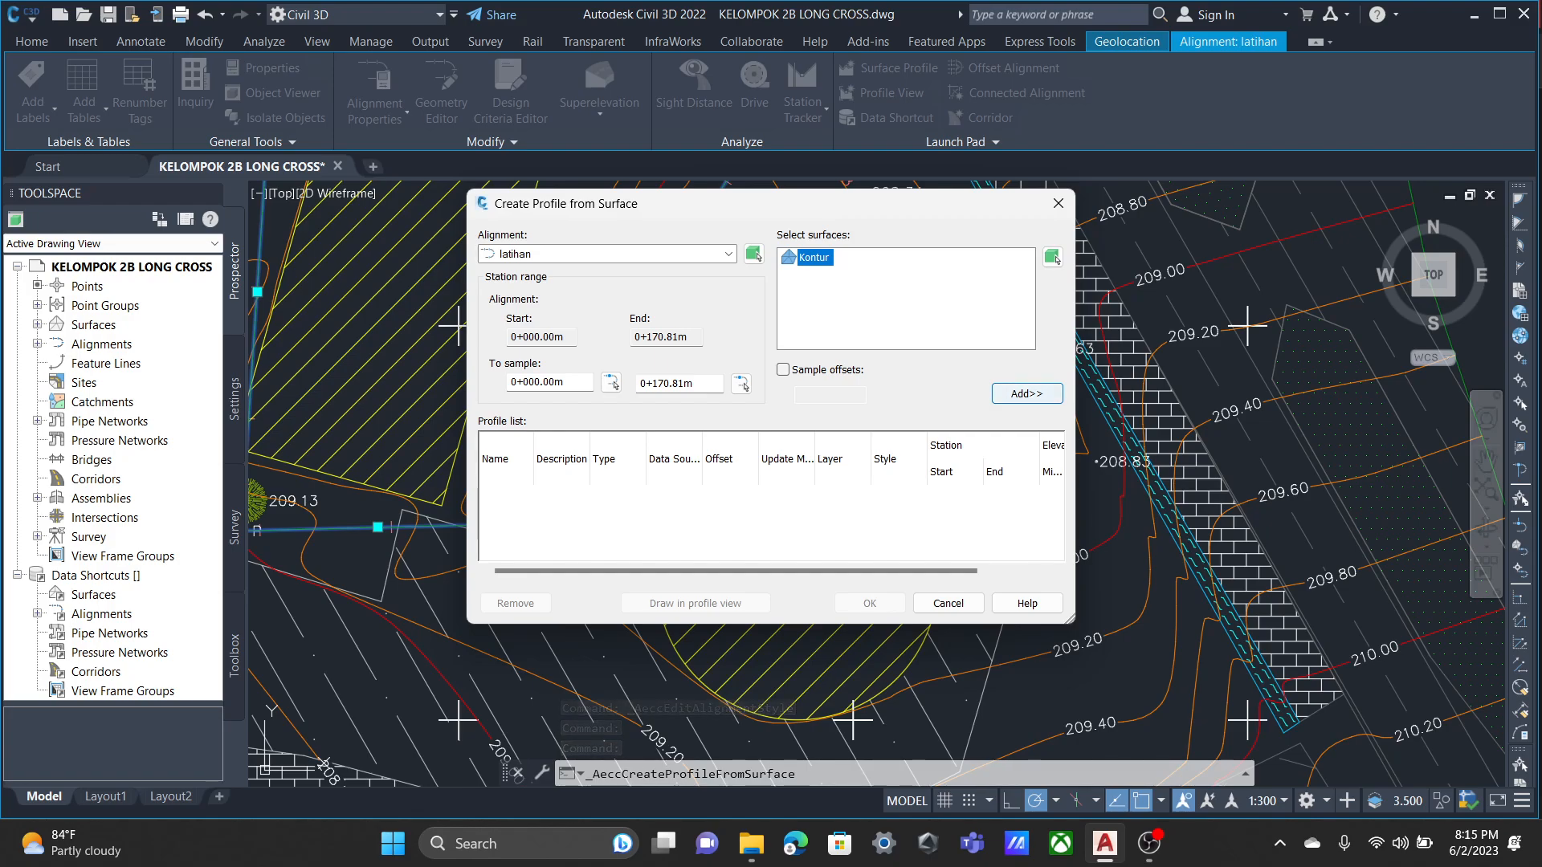
click(1027, 394)
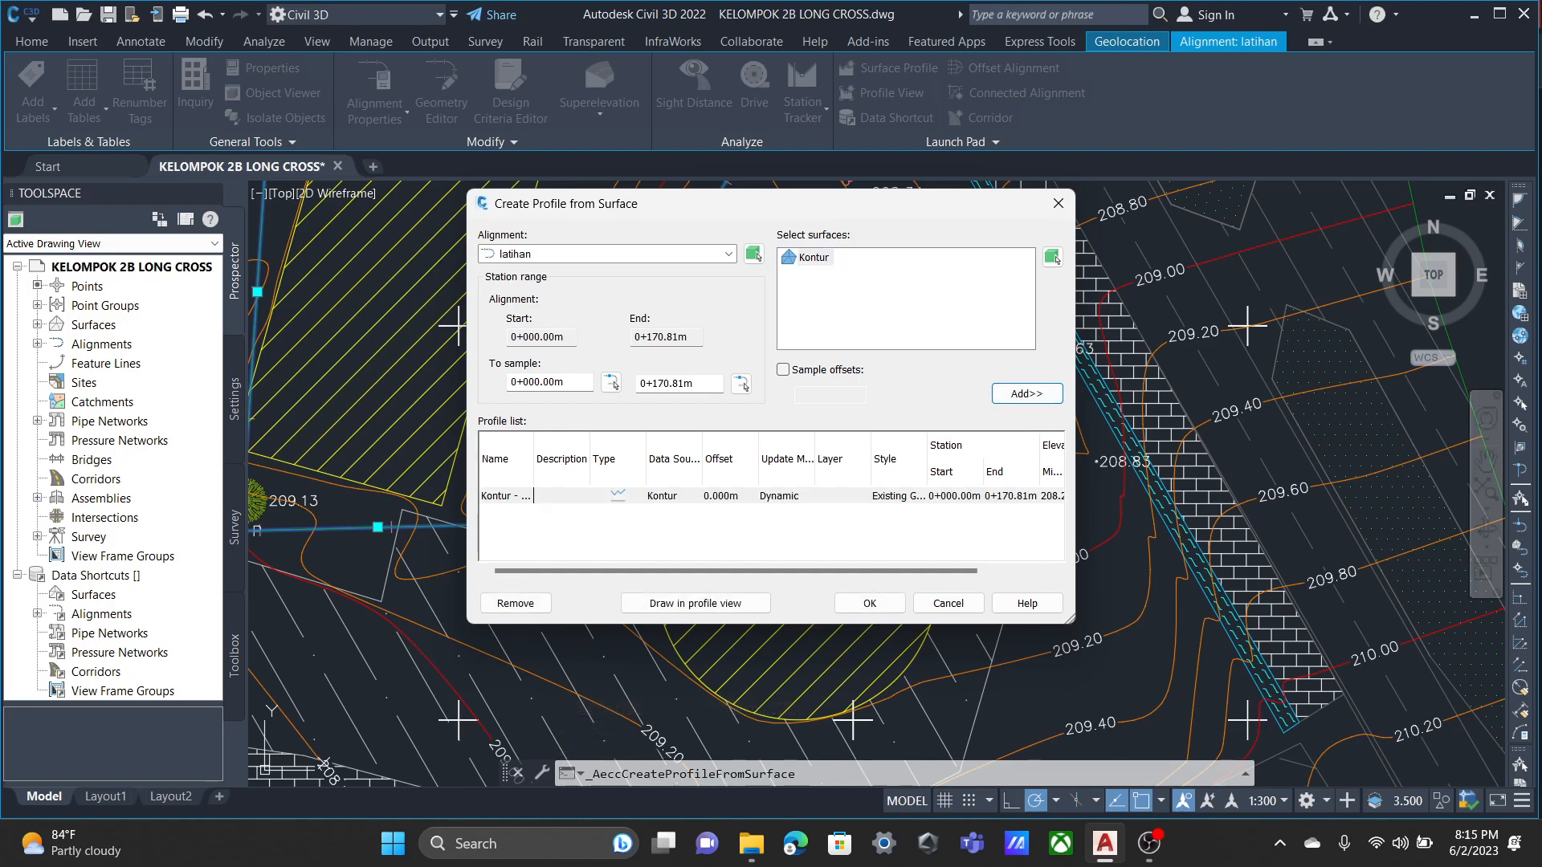
click(870, 603)
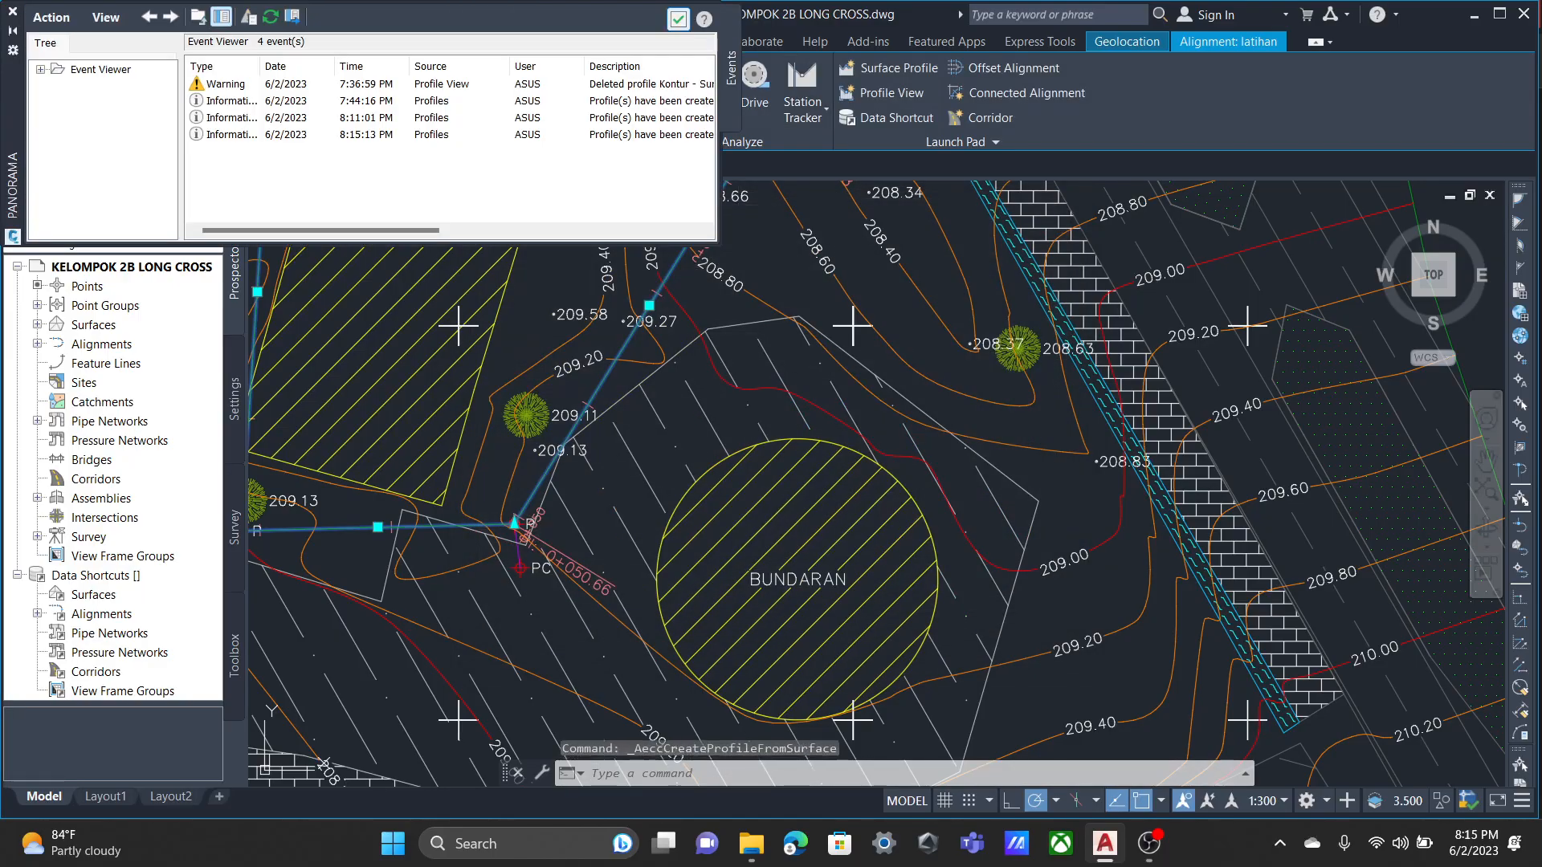
click(679, 19)
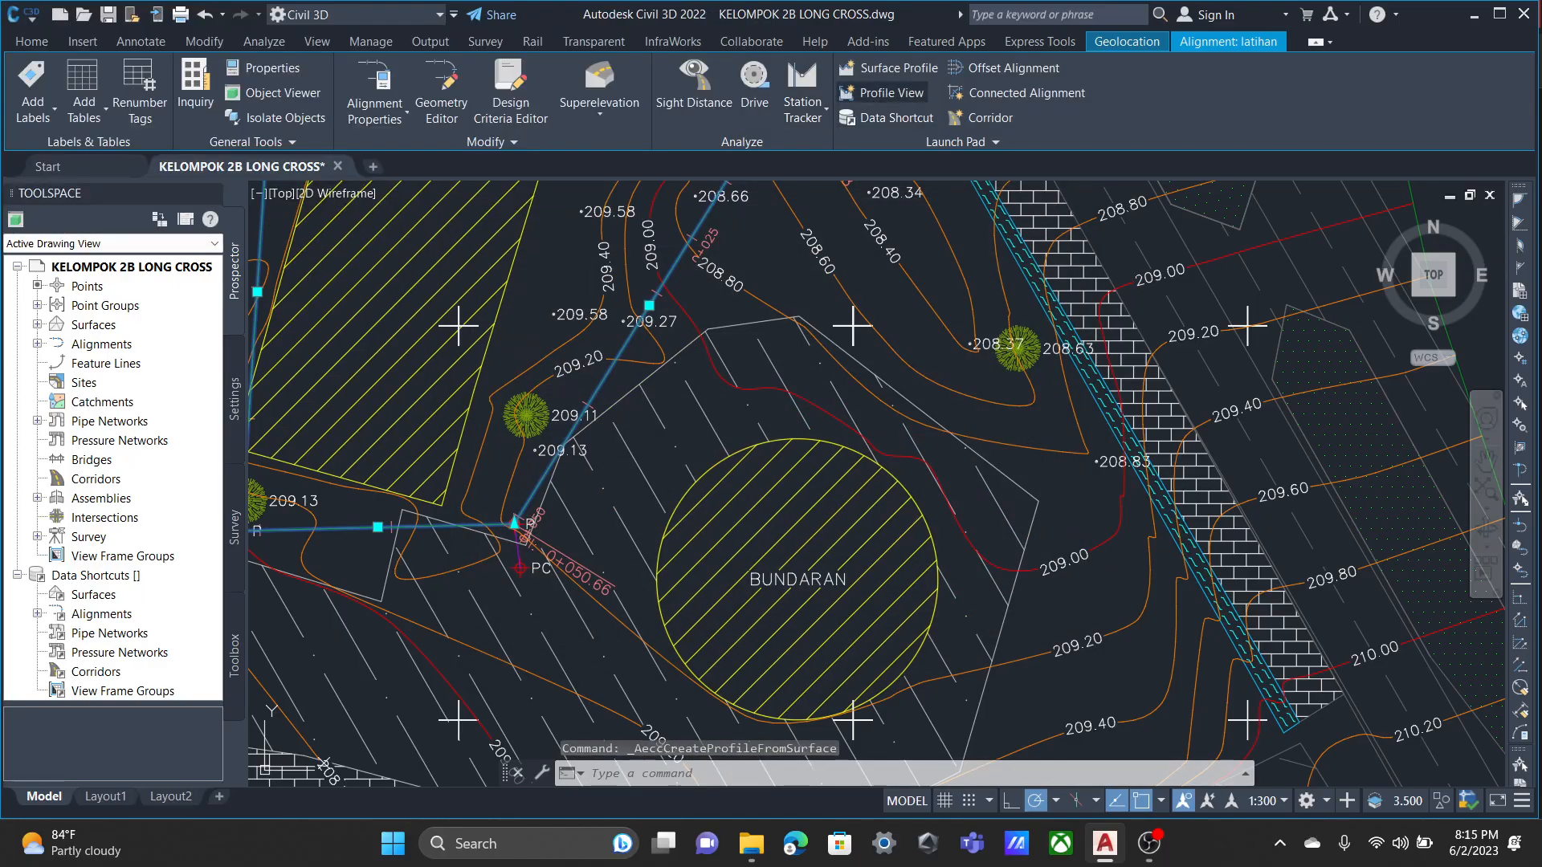
Start a profile view for the latihan alignment and name it Long Section.
click(888, 93)
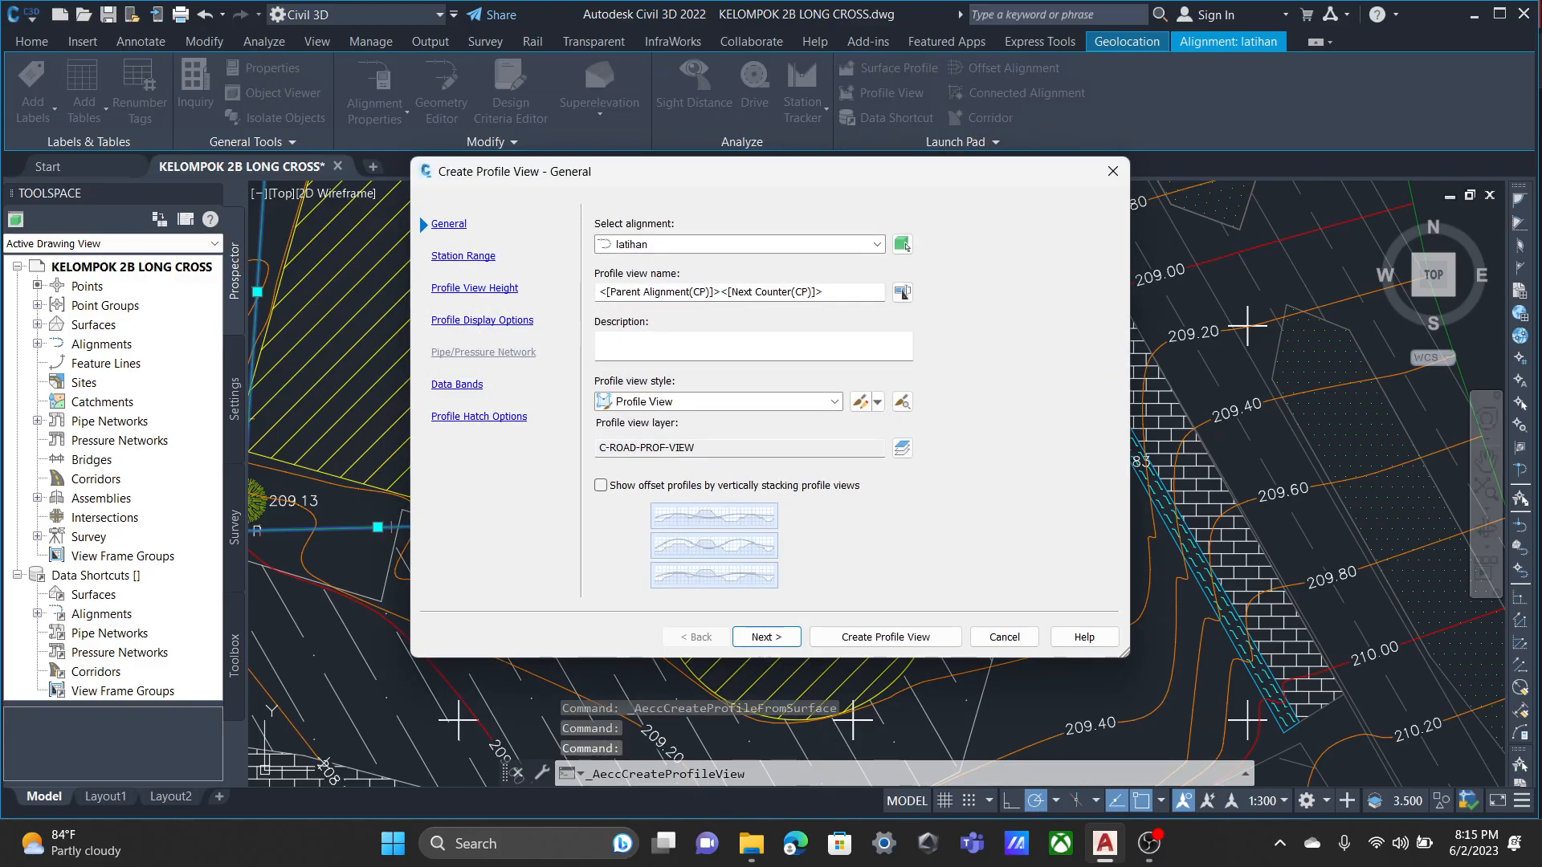
drag(832, 292, 521, 322)
text(Lp)
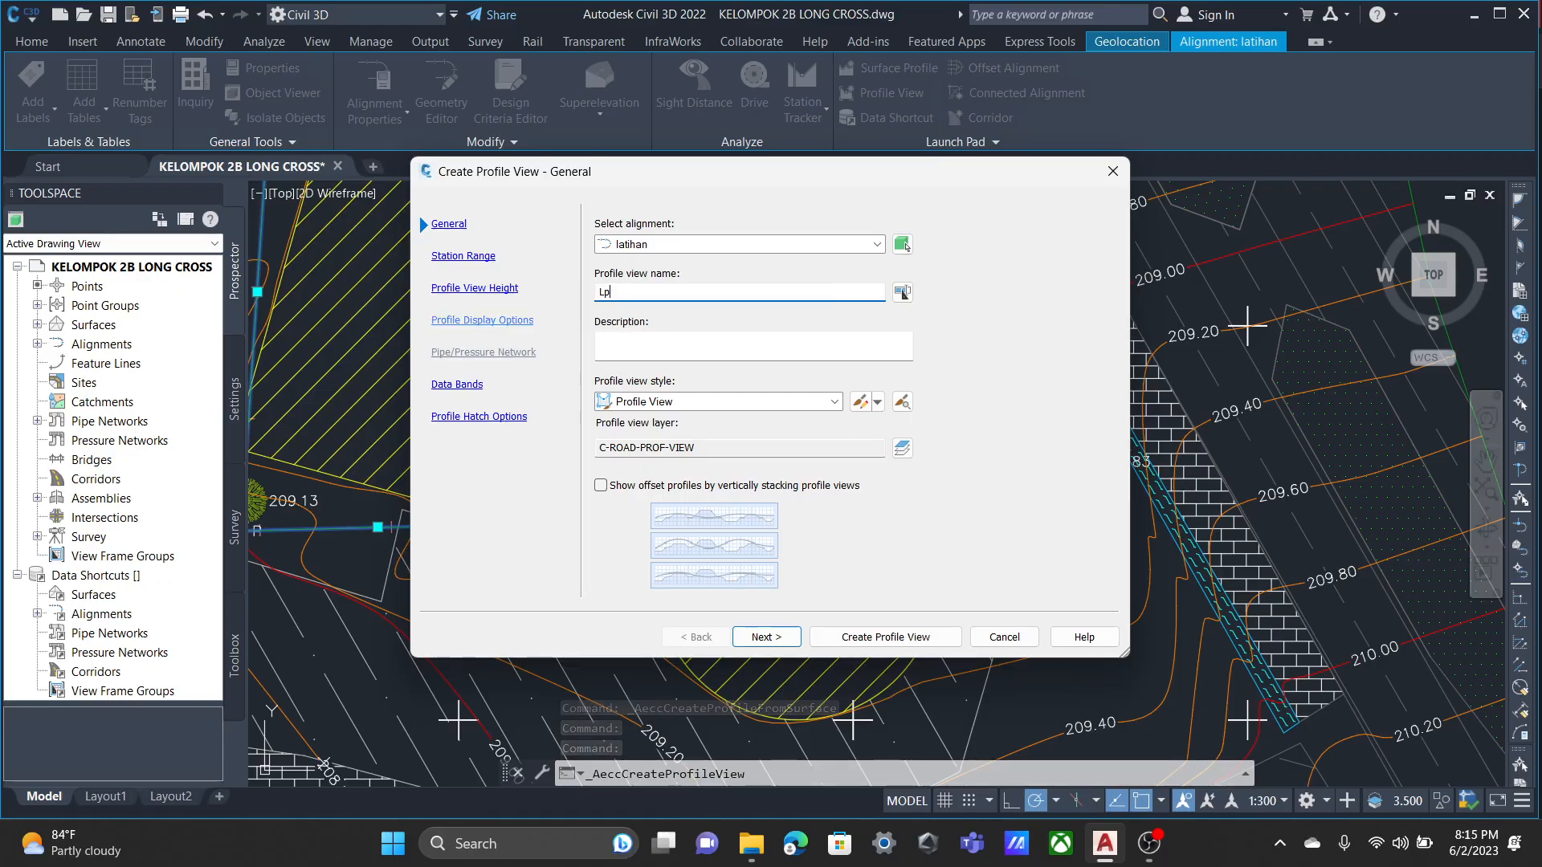
text(o)
key(BackSpace)
key(BackSpace)
text(ong)
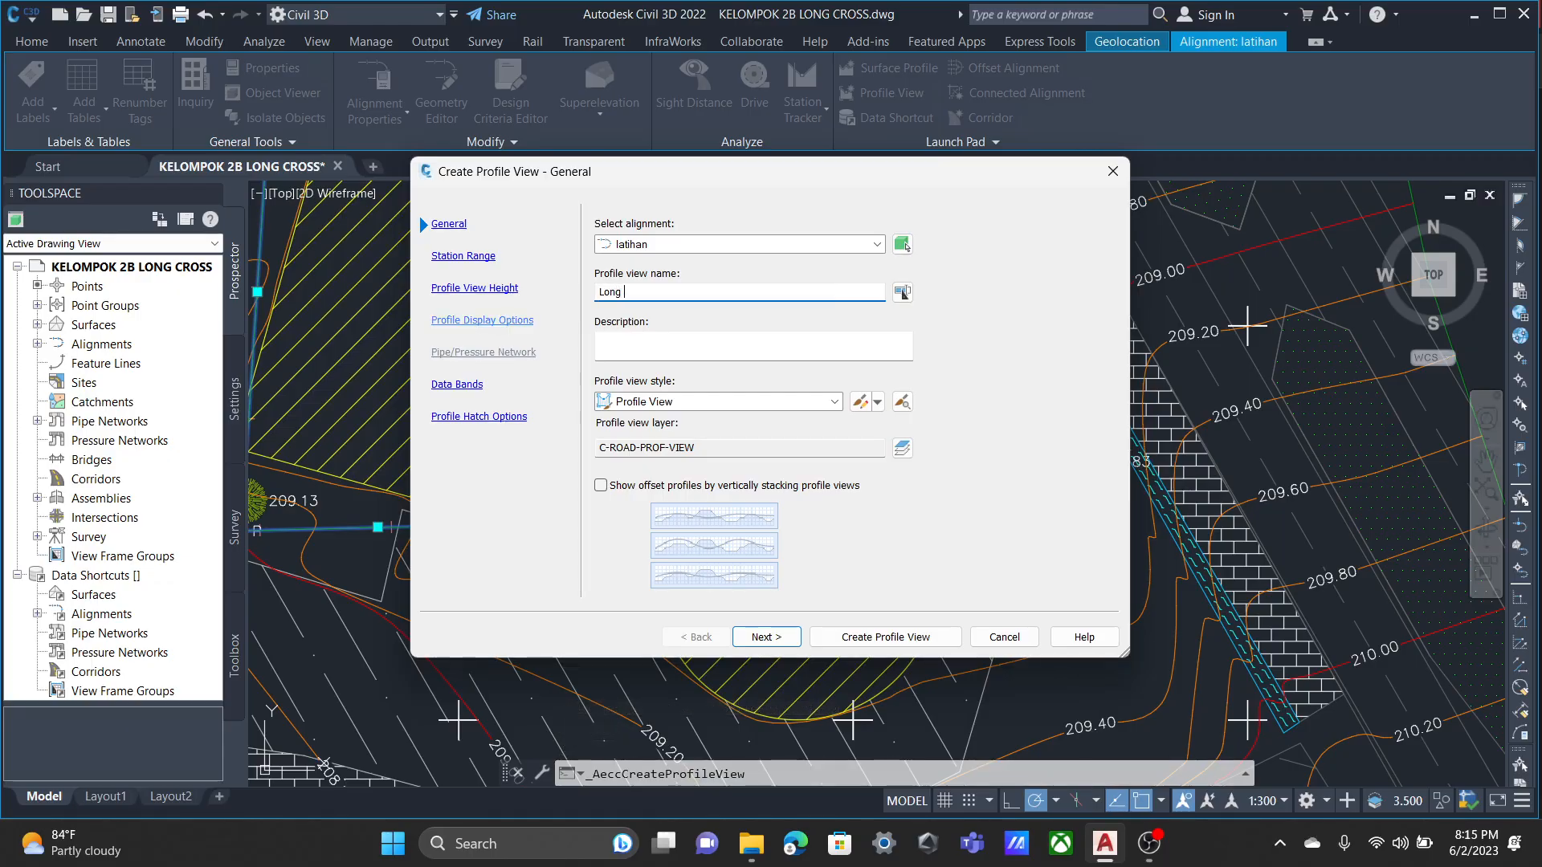
text( Section)
Edit the Profile View style's grid options, keeping vertical and horizontal grid clipping on and clipping the vertical grid to the highest profiles.
click(860, 402)
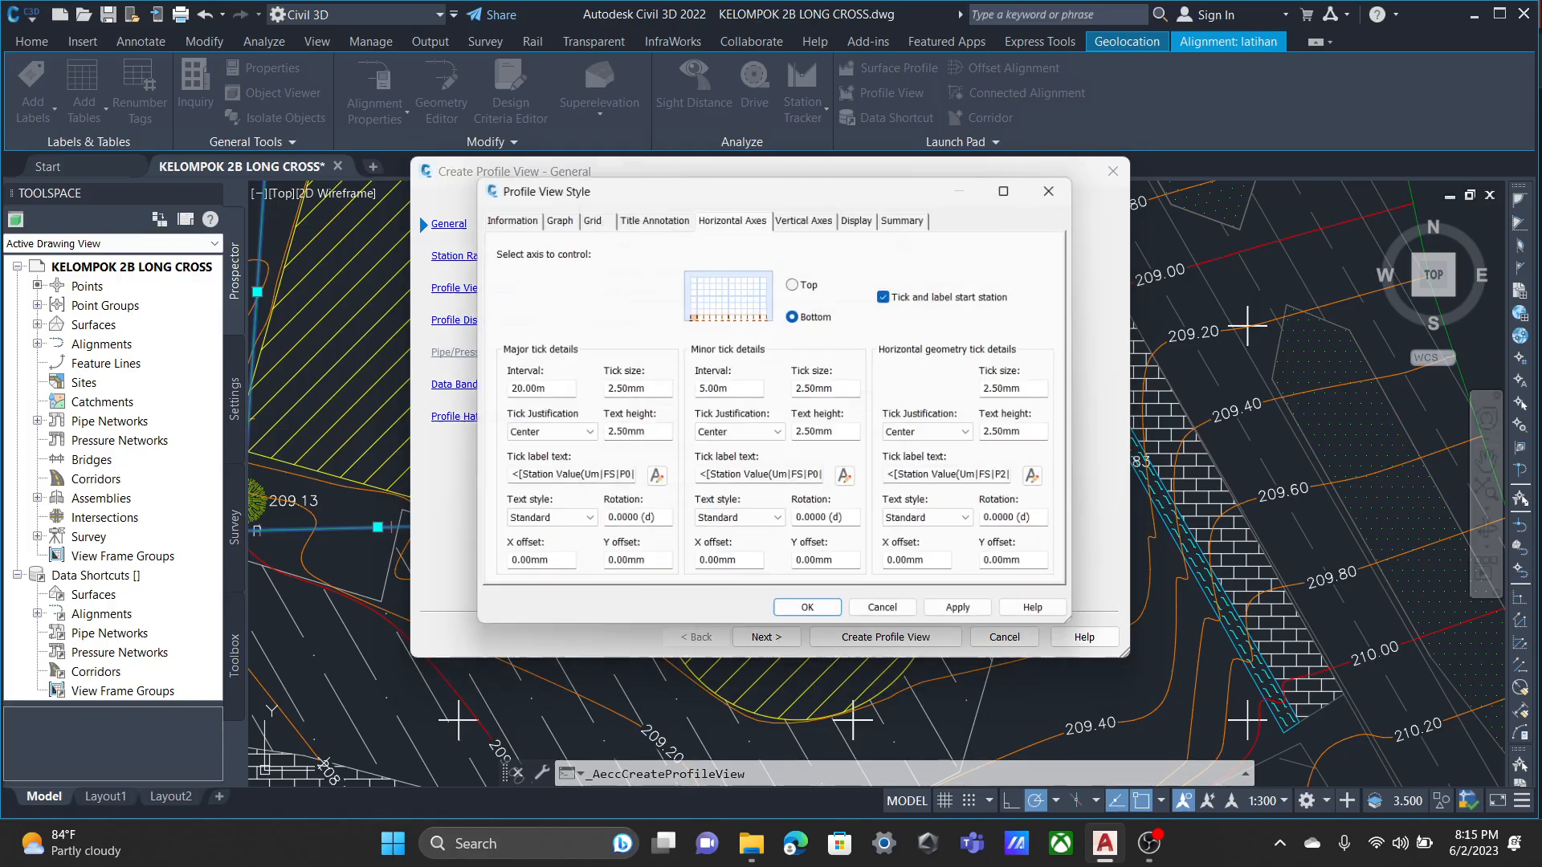
click(503, 214)
click(553, 213)
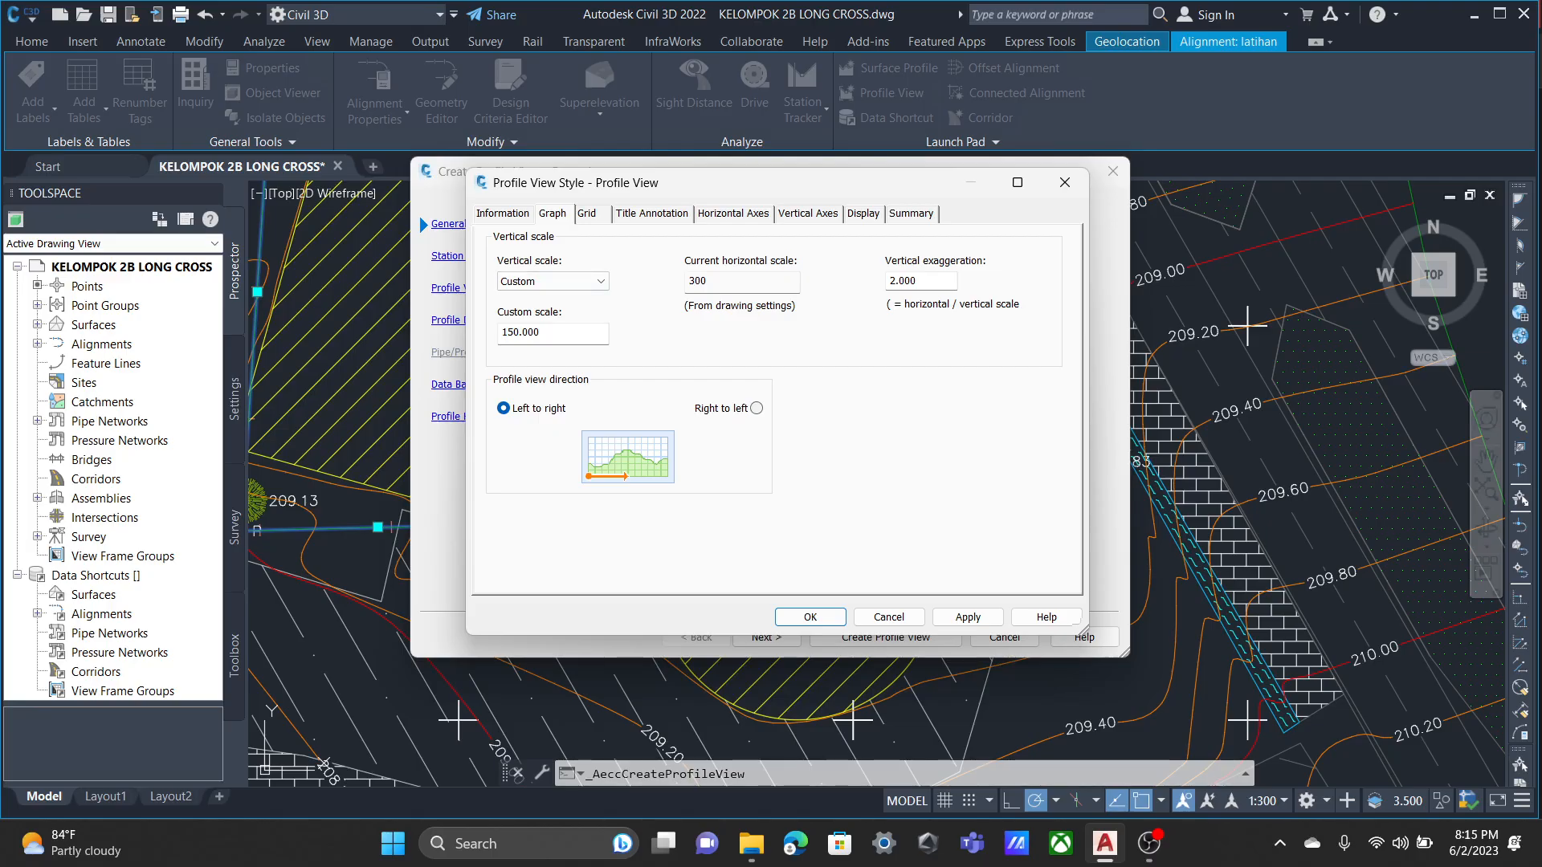
click(590, 214)
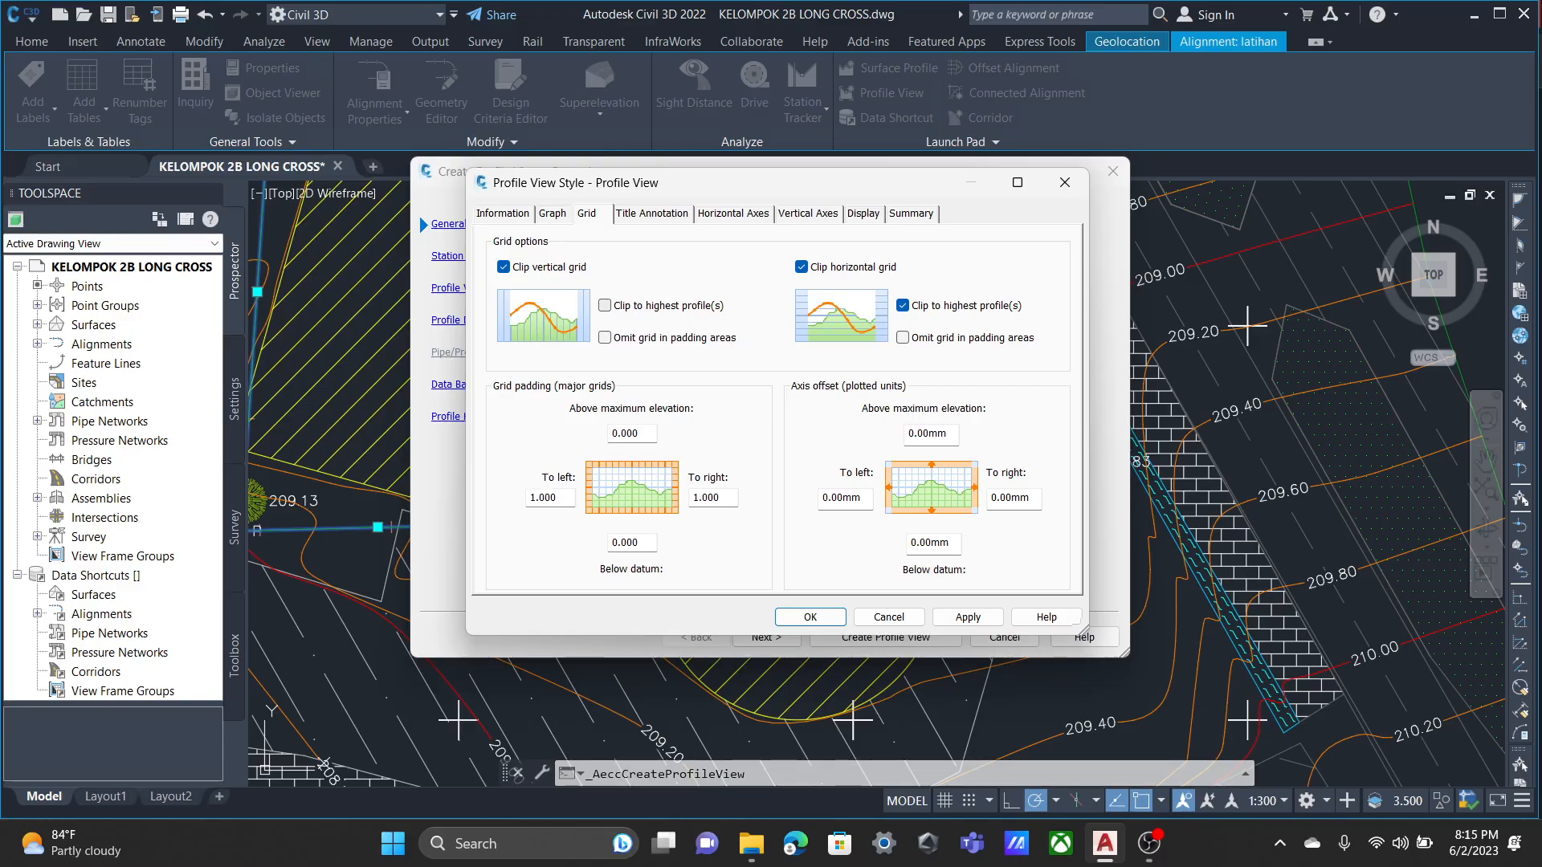
click(503, 266)
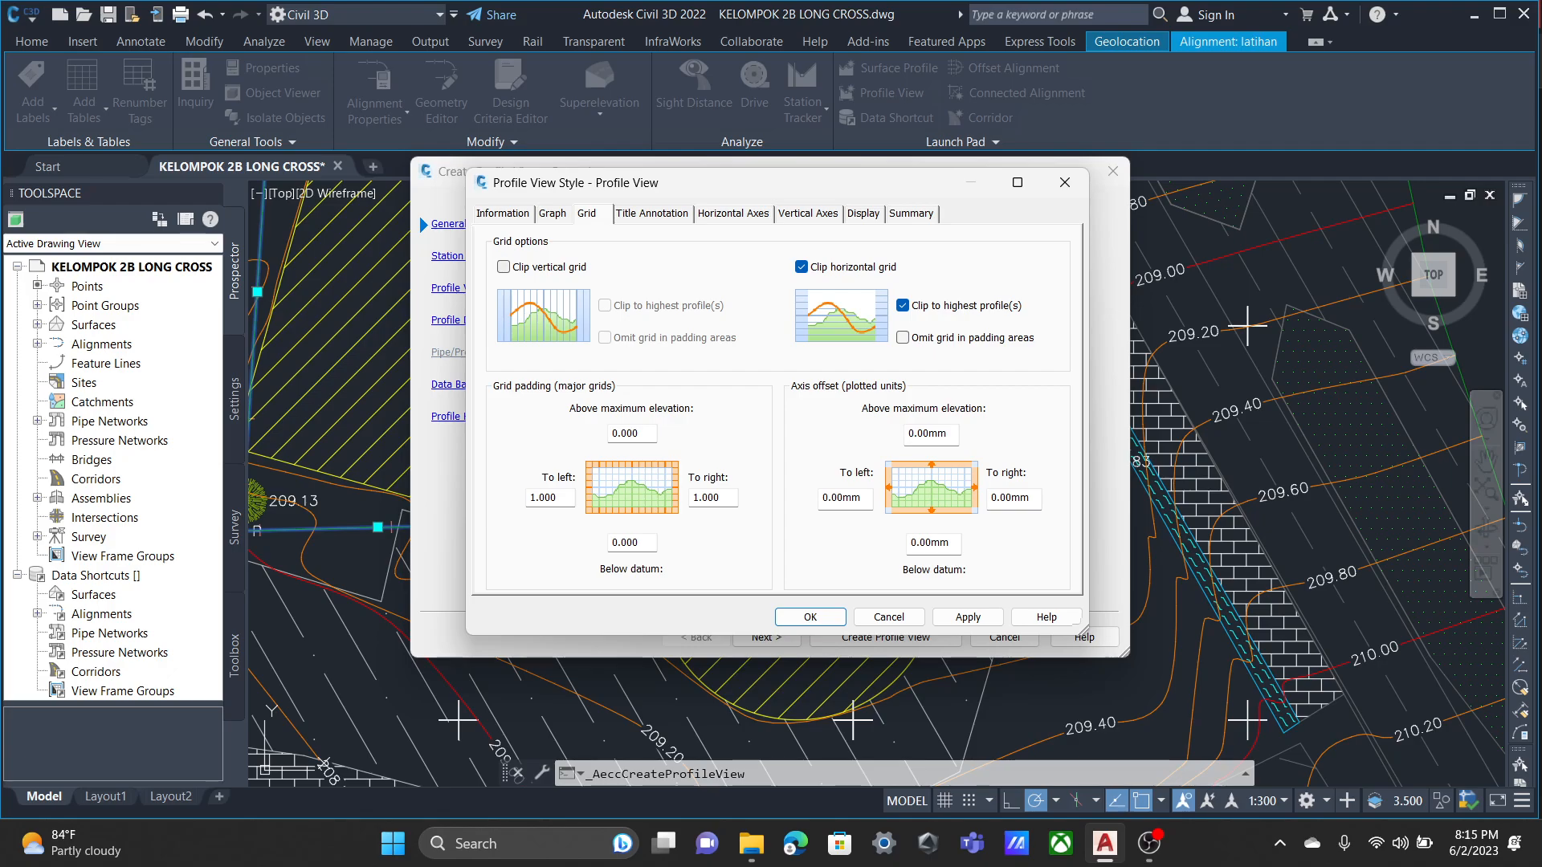
click(504, 267)
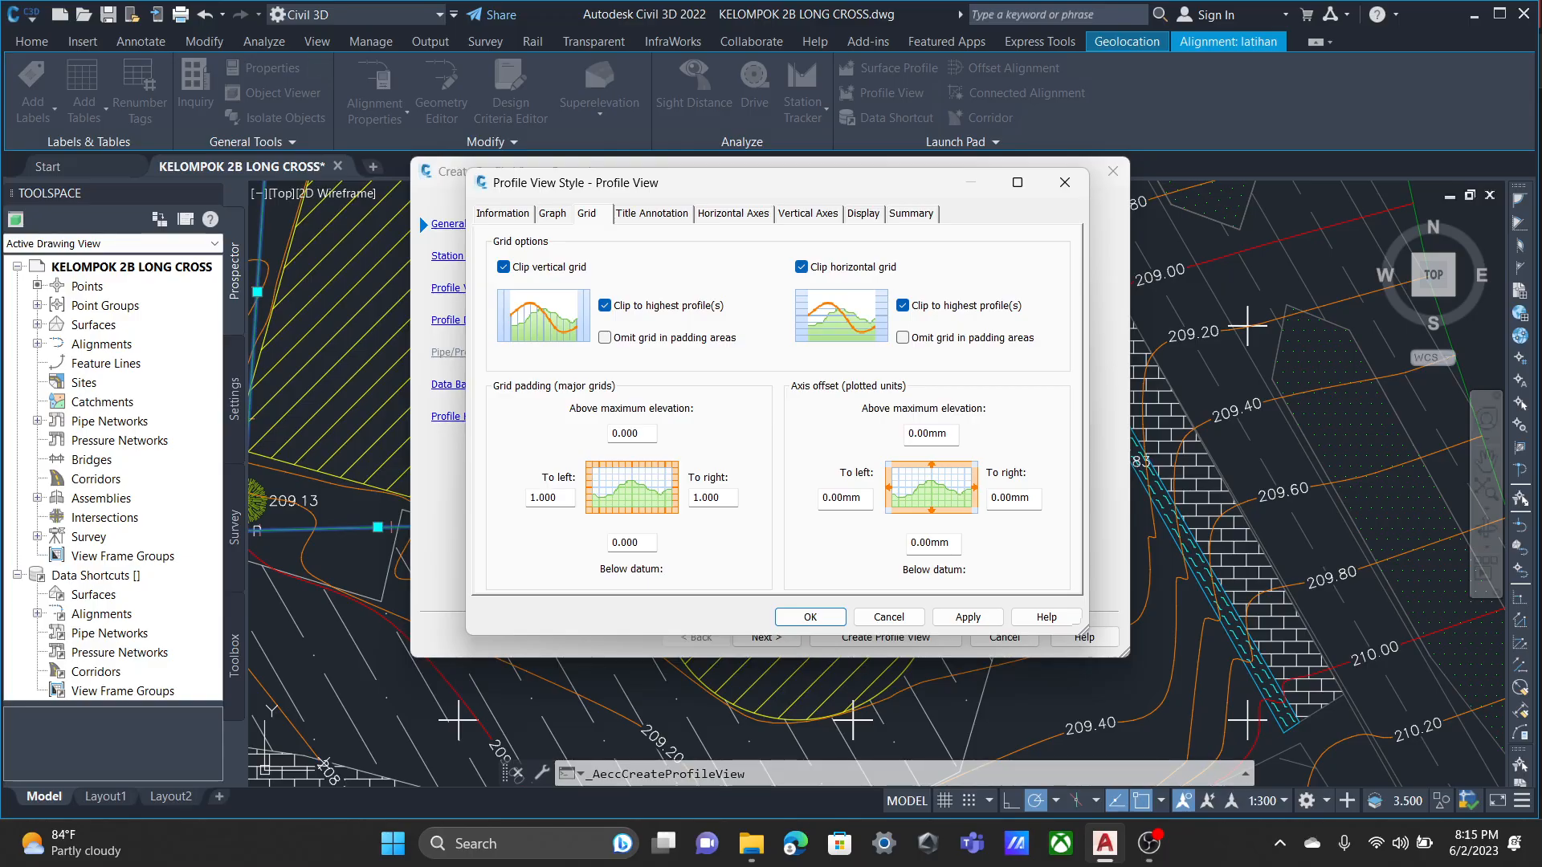
click(802, 266)
click(802, 267)
Review the profile view style's title annotation, horizontal axes and vertical axes settings.
click(652, 214)
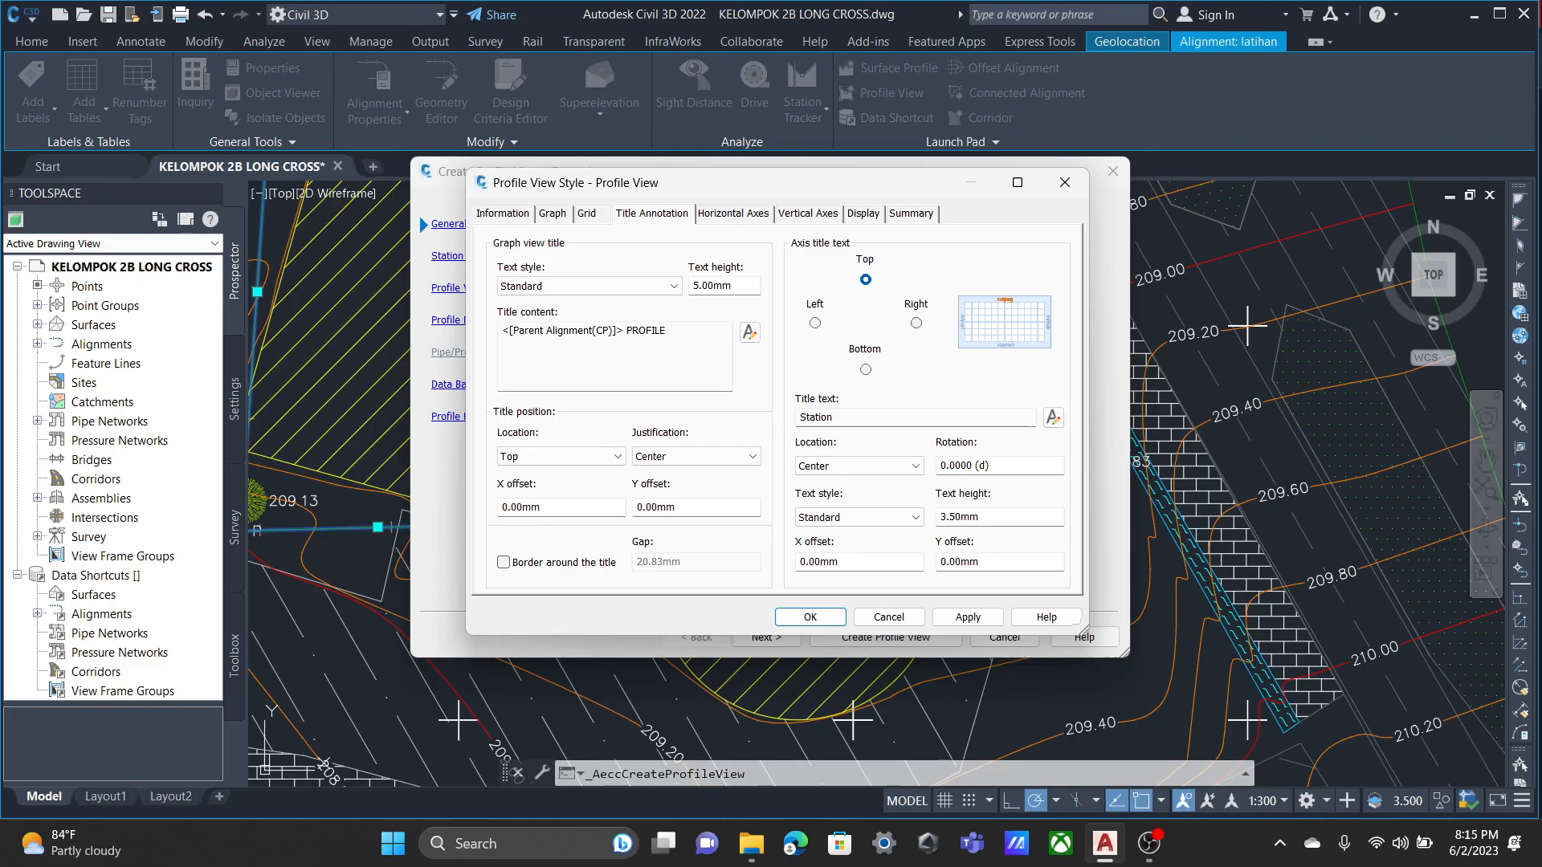
click(732, 214)
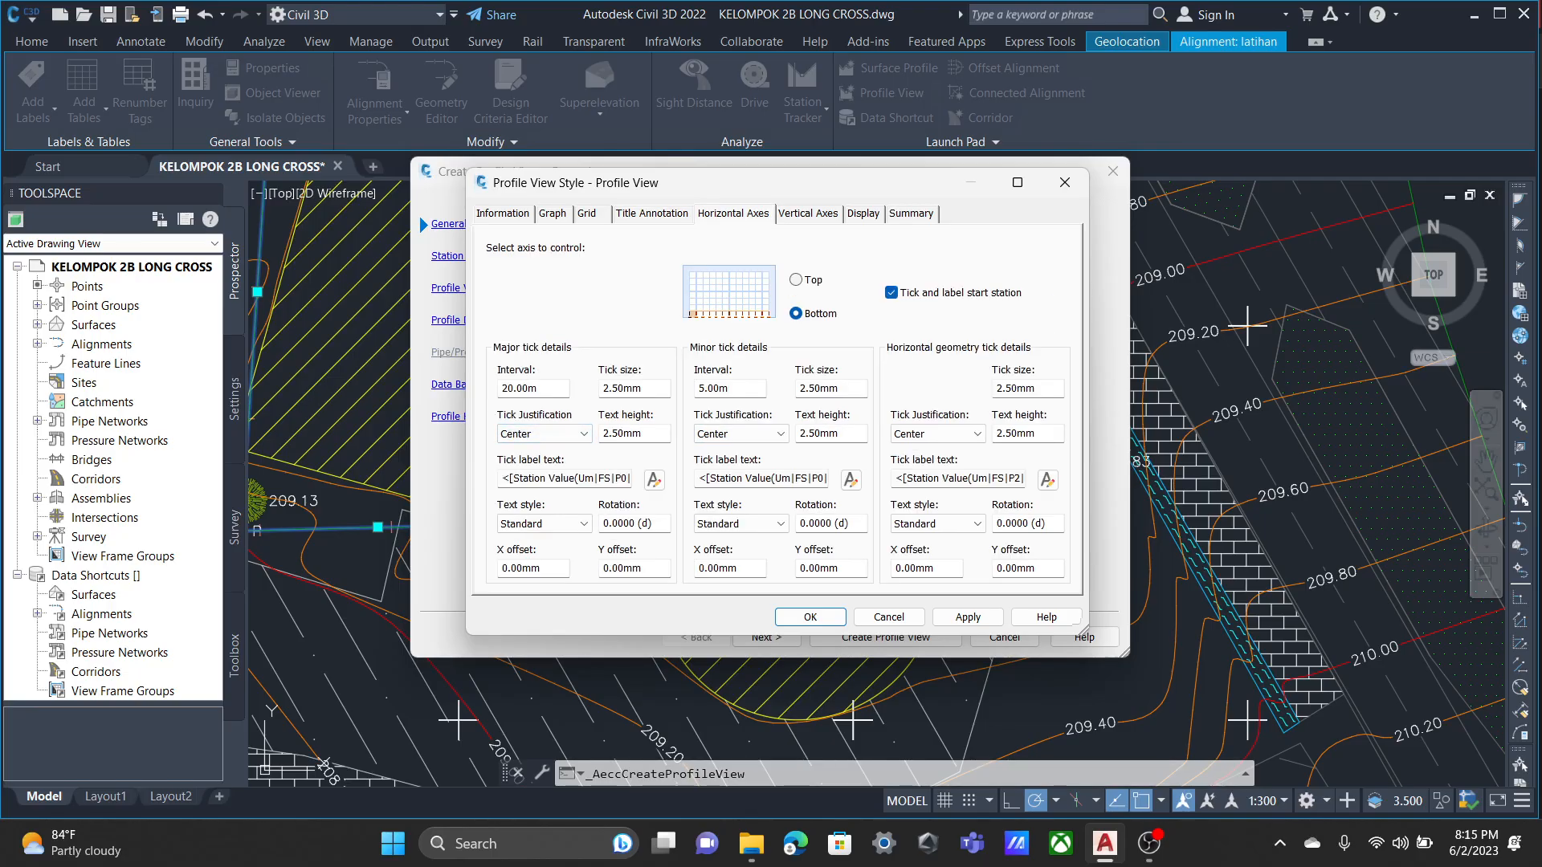
click(514, 388)
click(651, 213)
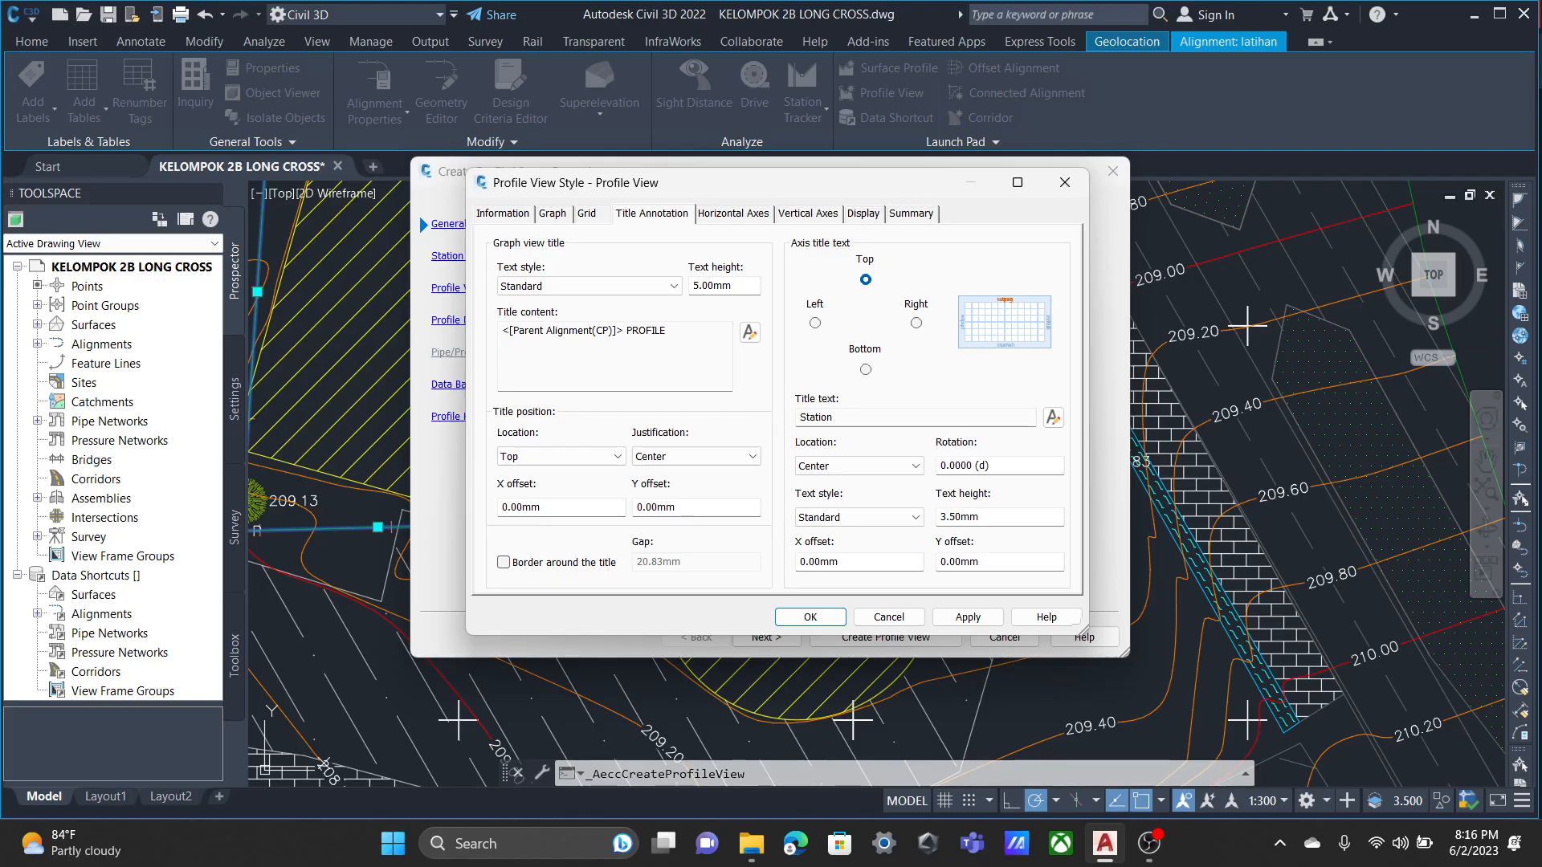
key(ctrl+Tab)
key(ctrl+Tab)
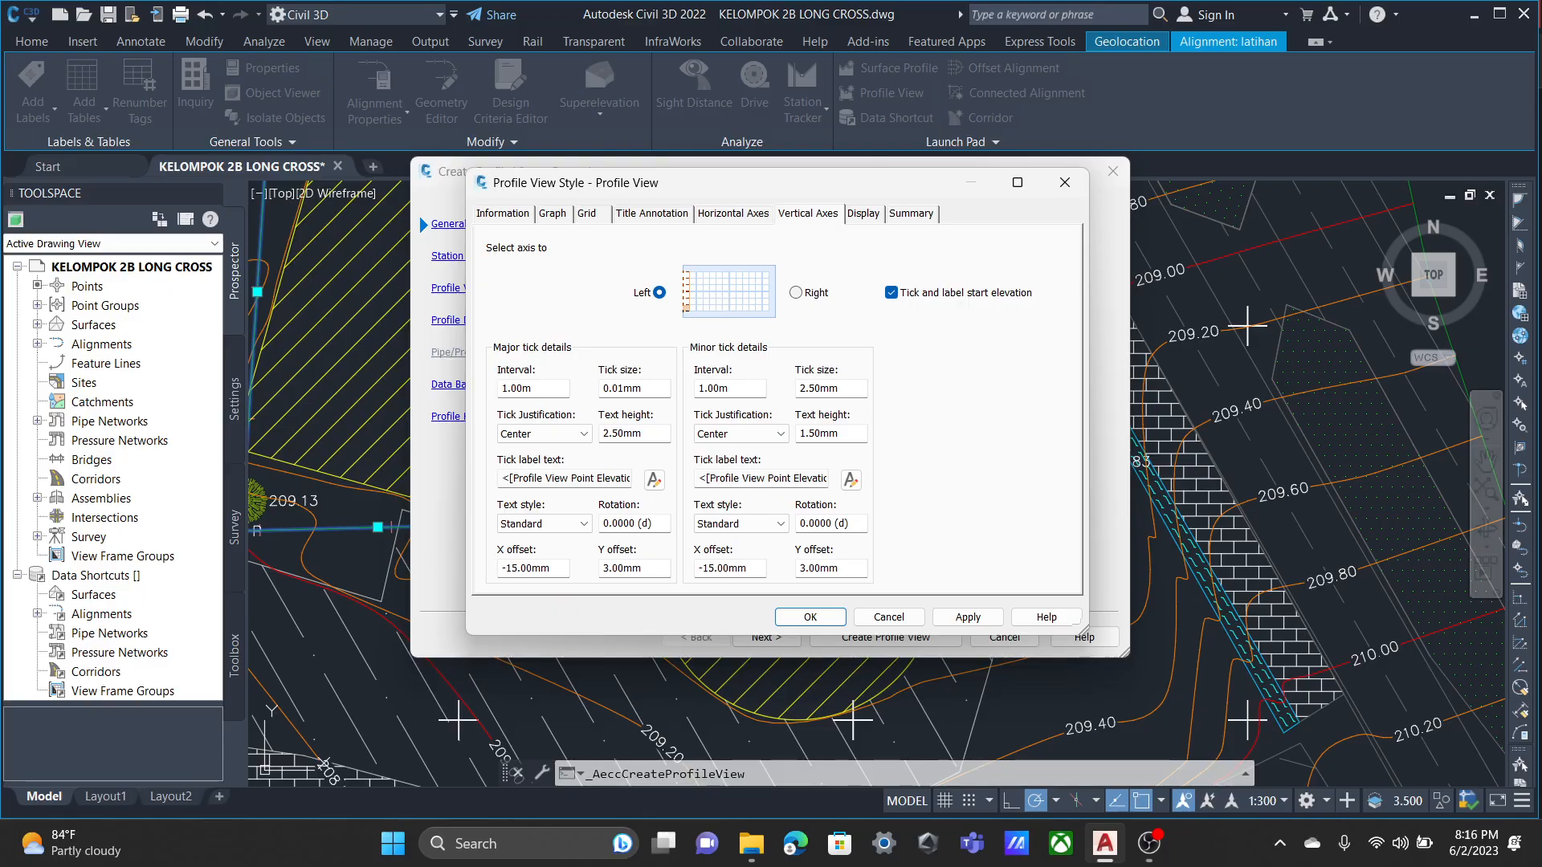
key(ctrl+Tab)
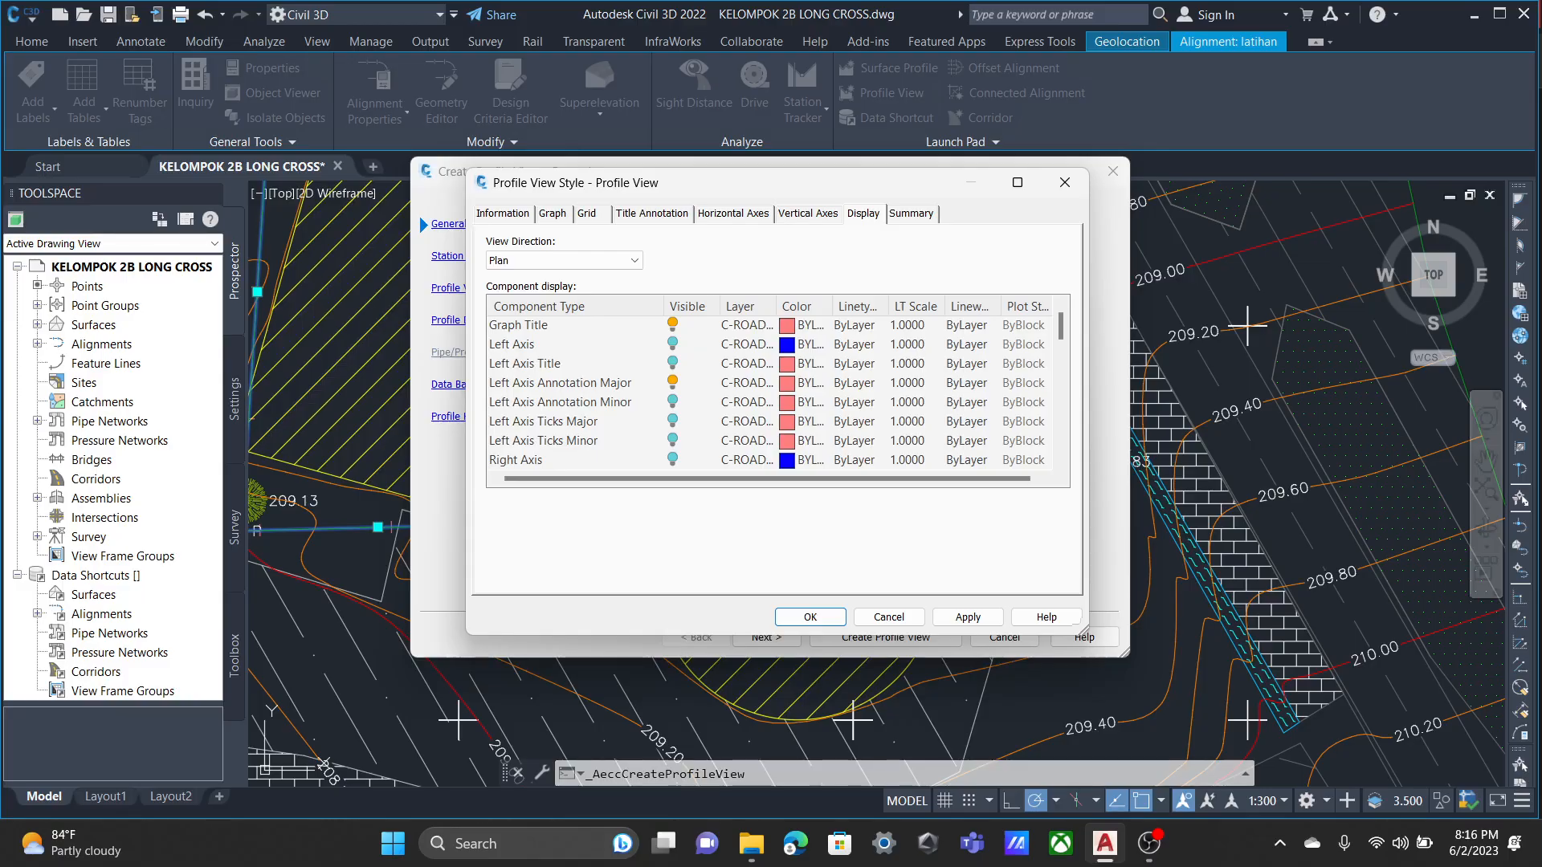
Make the Grid at Horizontal Geometry Points component visible in the profile view style and accept the style edits.
scroll(777, 392, down, 1)
scroll(777, 392, down, 6)
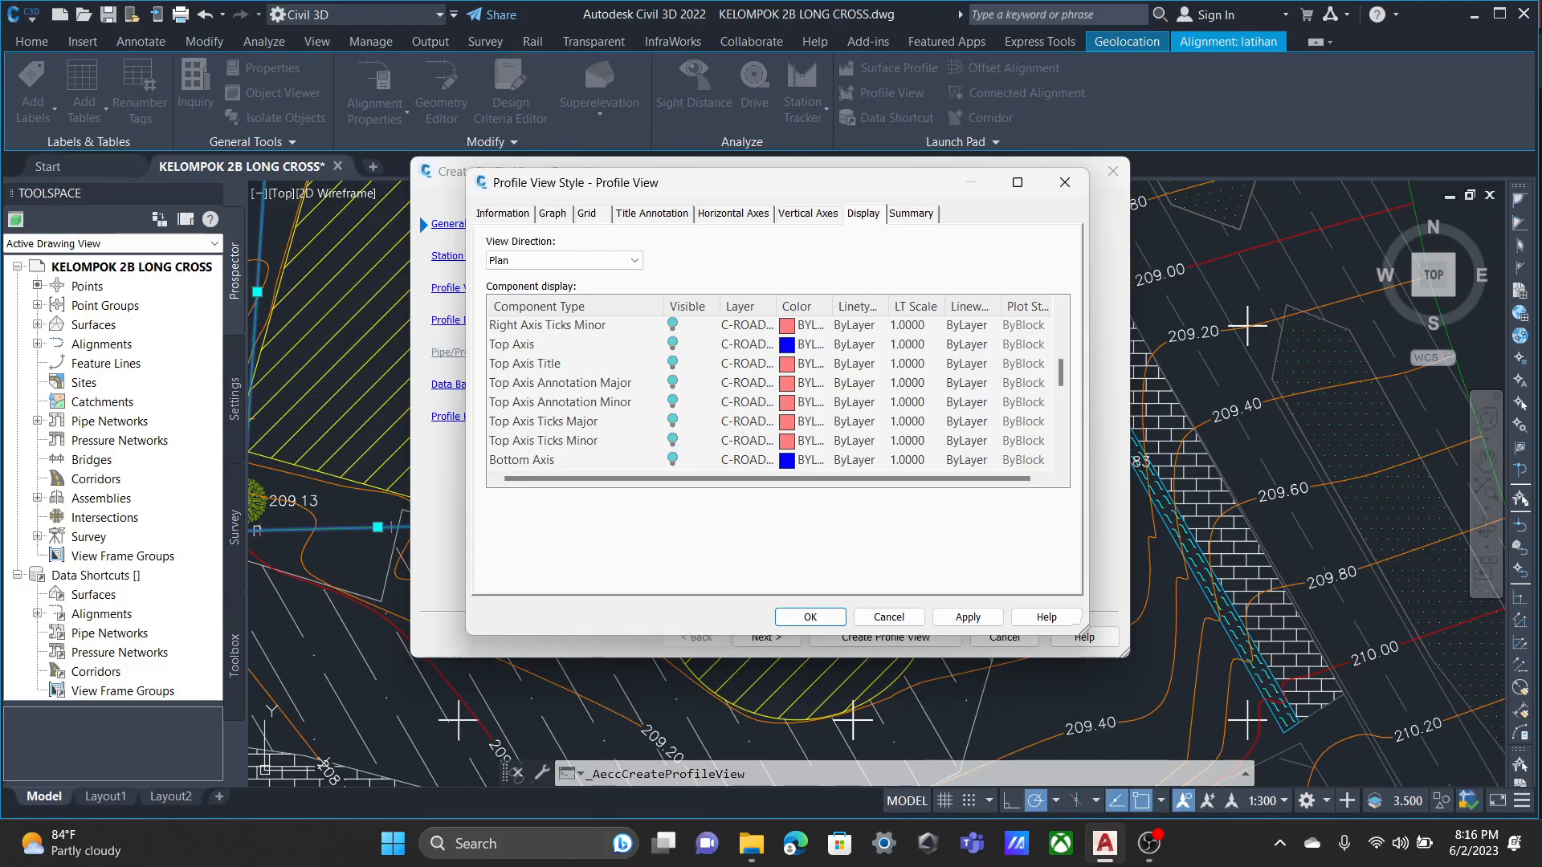
scroll(778, 392, down, 1)
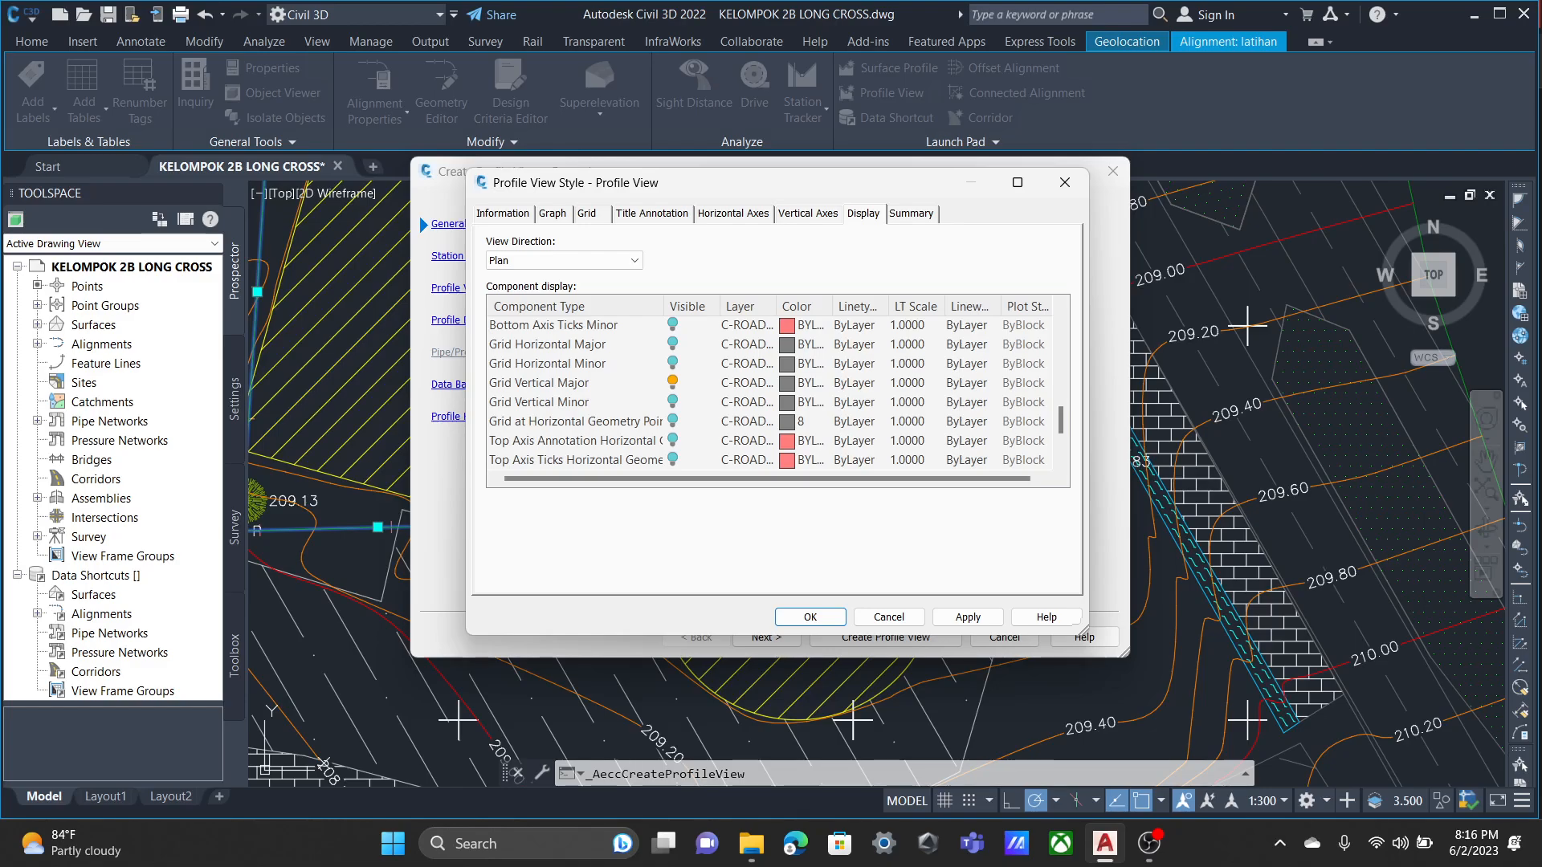
scroll(778, 392, down, 2)
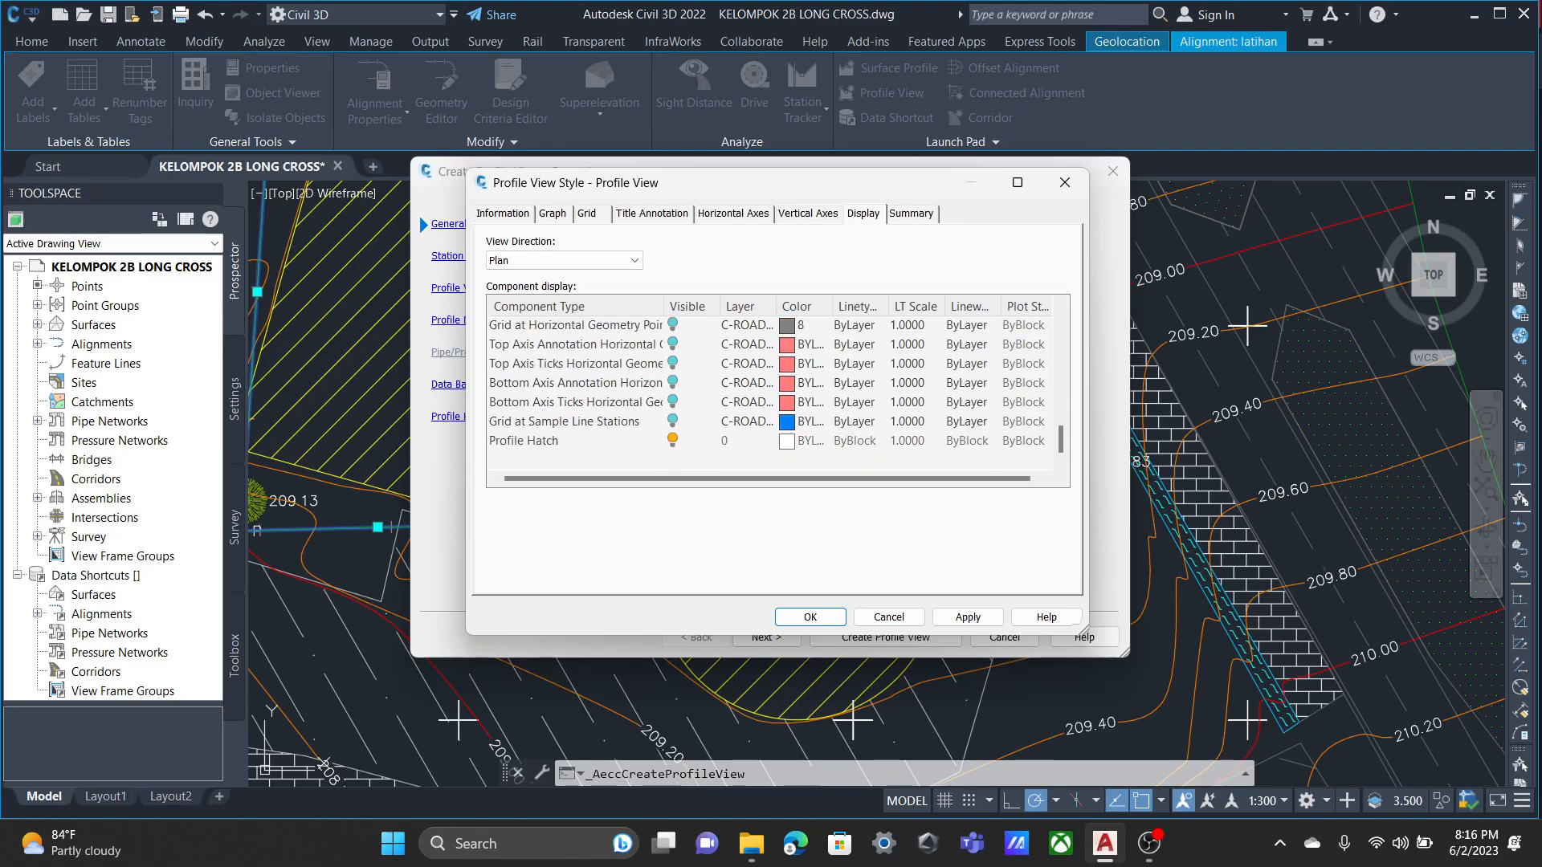
scroll(777, 392, up, 1)
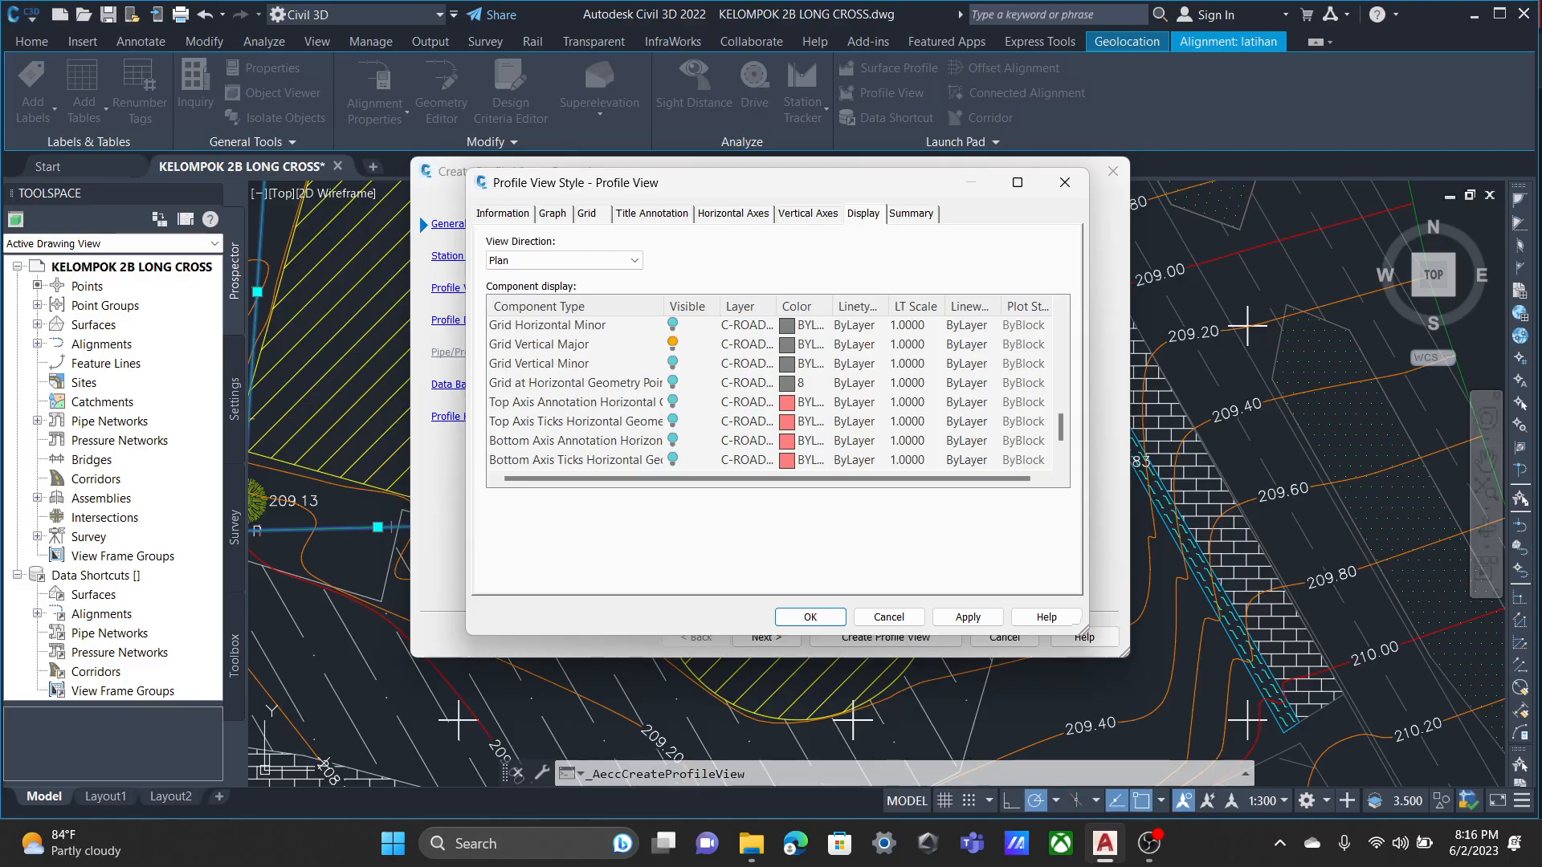
click(673, 382)
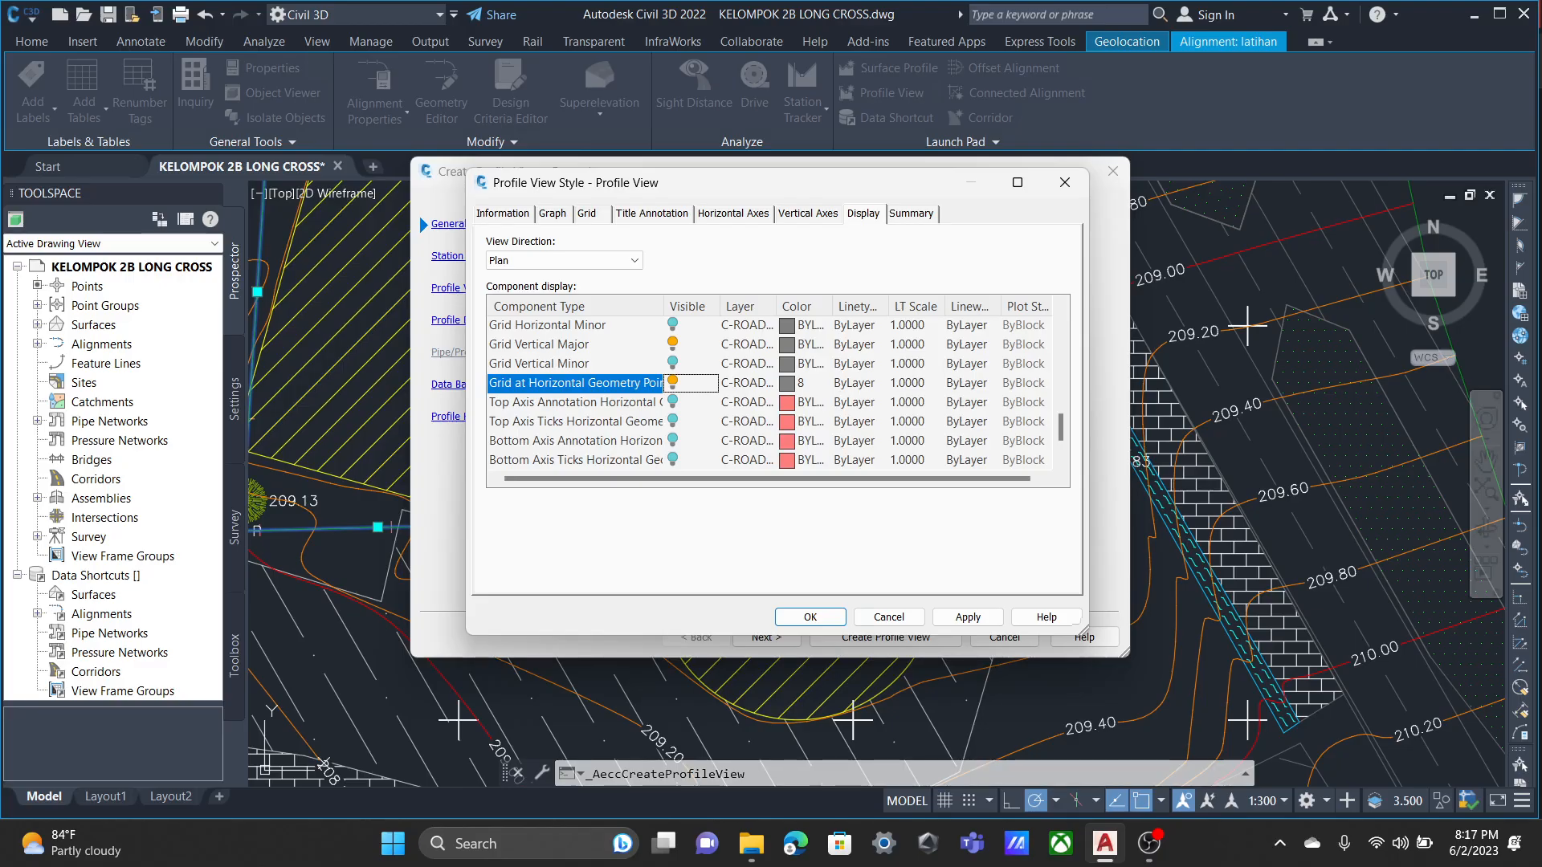
scroll(770, 392, down, 1)
scroll(769, 392, up, 6)
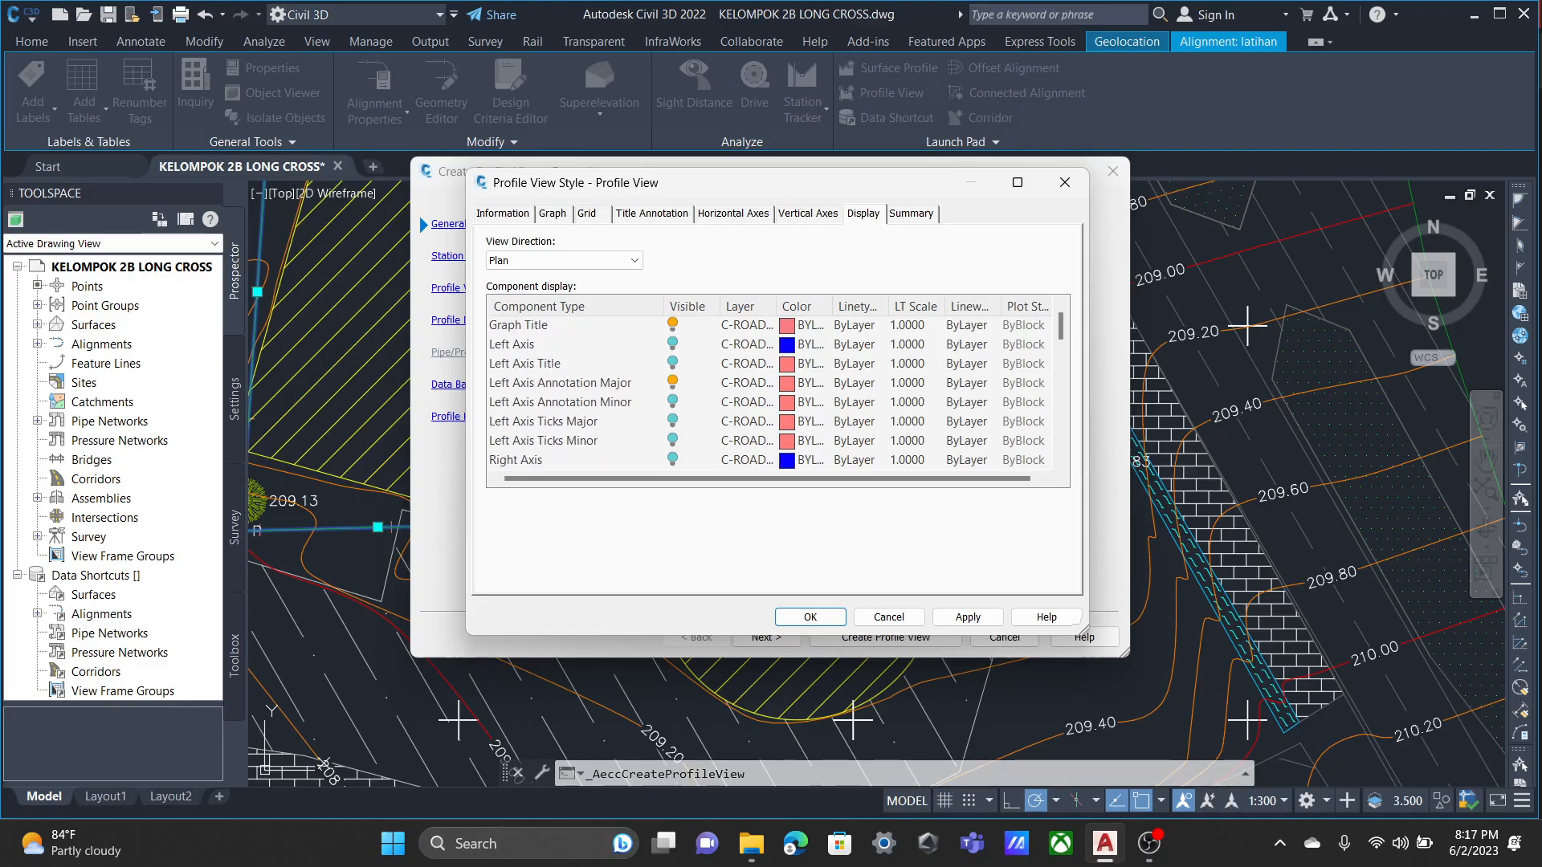
click(811, 617)
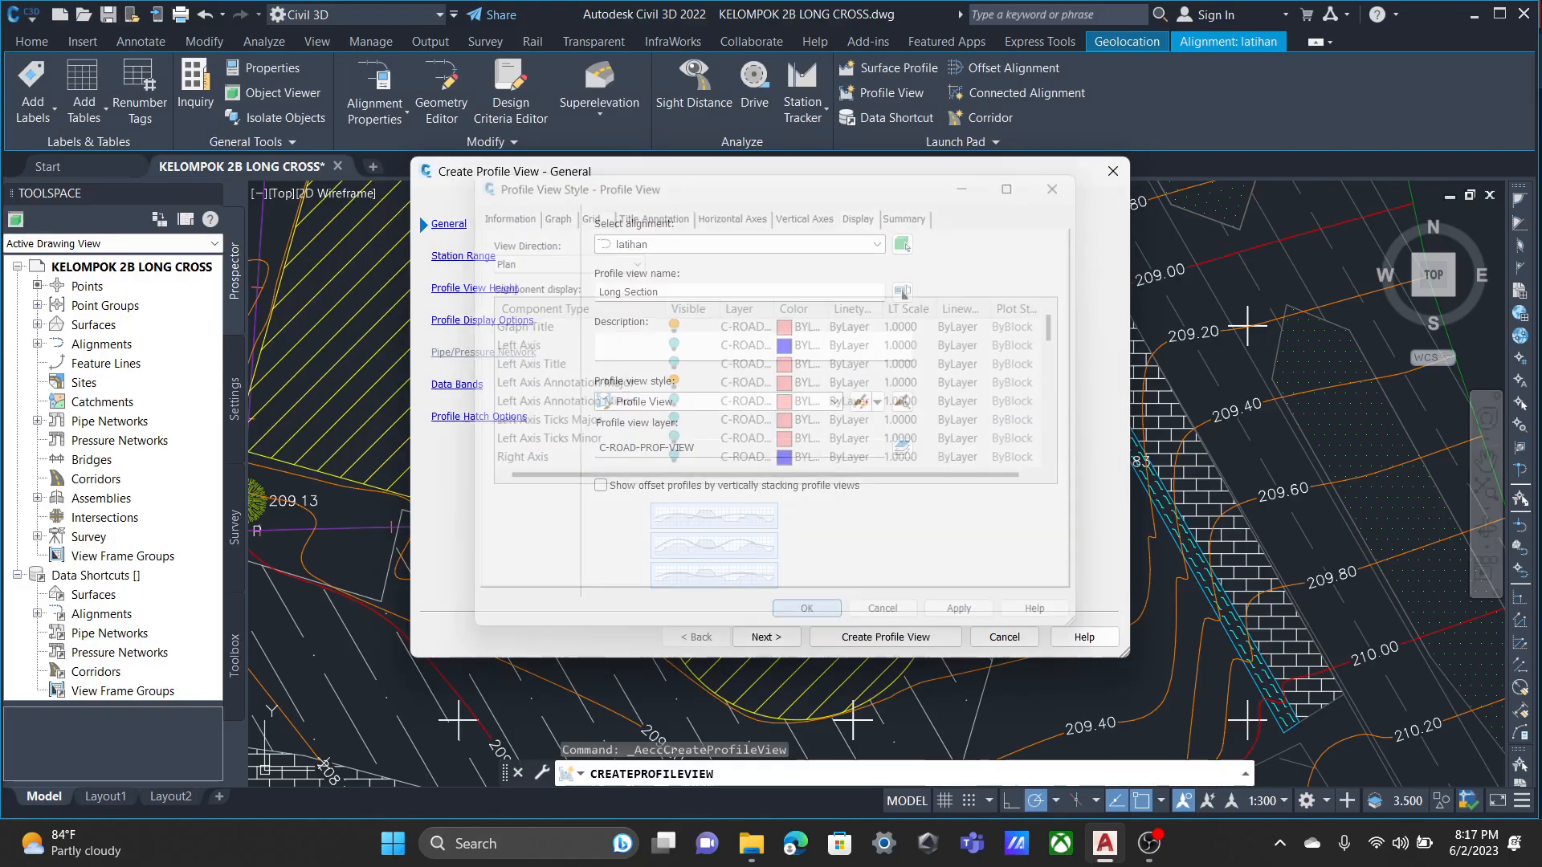
Set the user-specified profile view height to a 203 m minimum and 214 m maximum, and open the Data Bands settings.
click(464, 255)
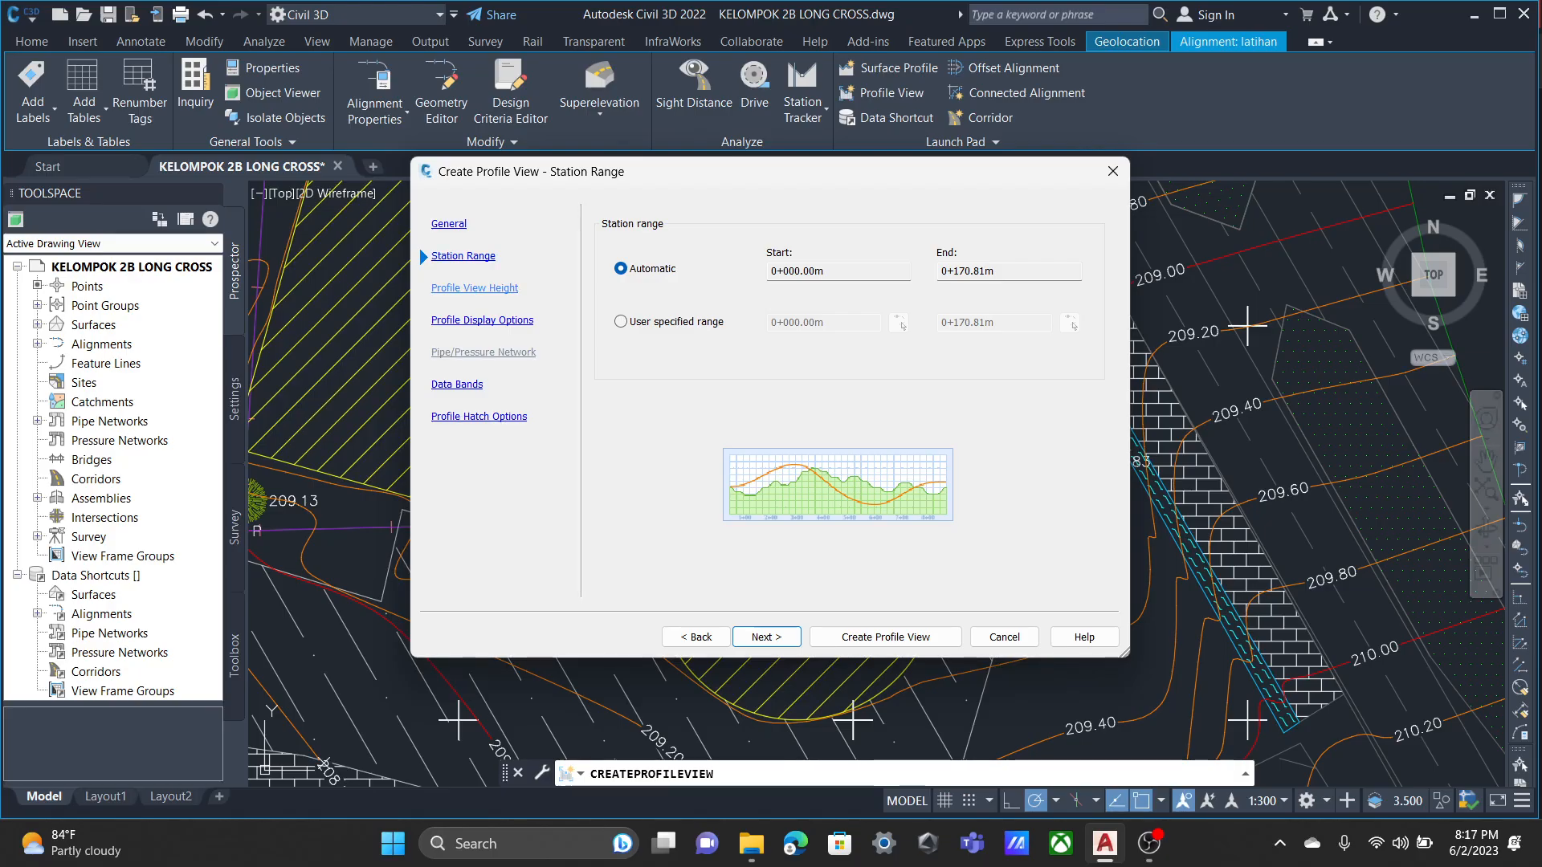
click(475, 288)
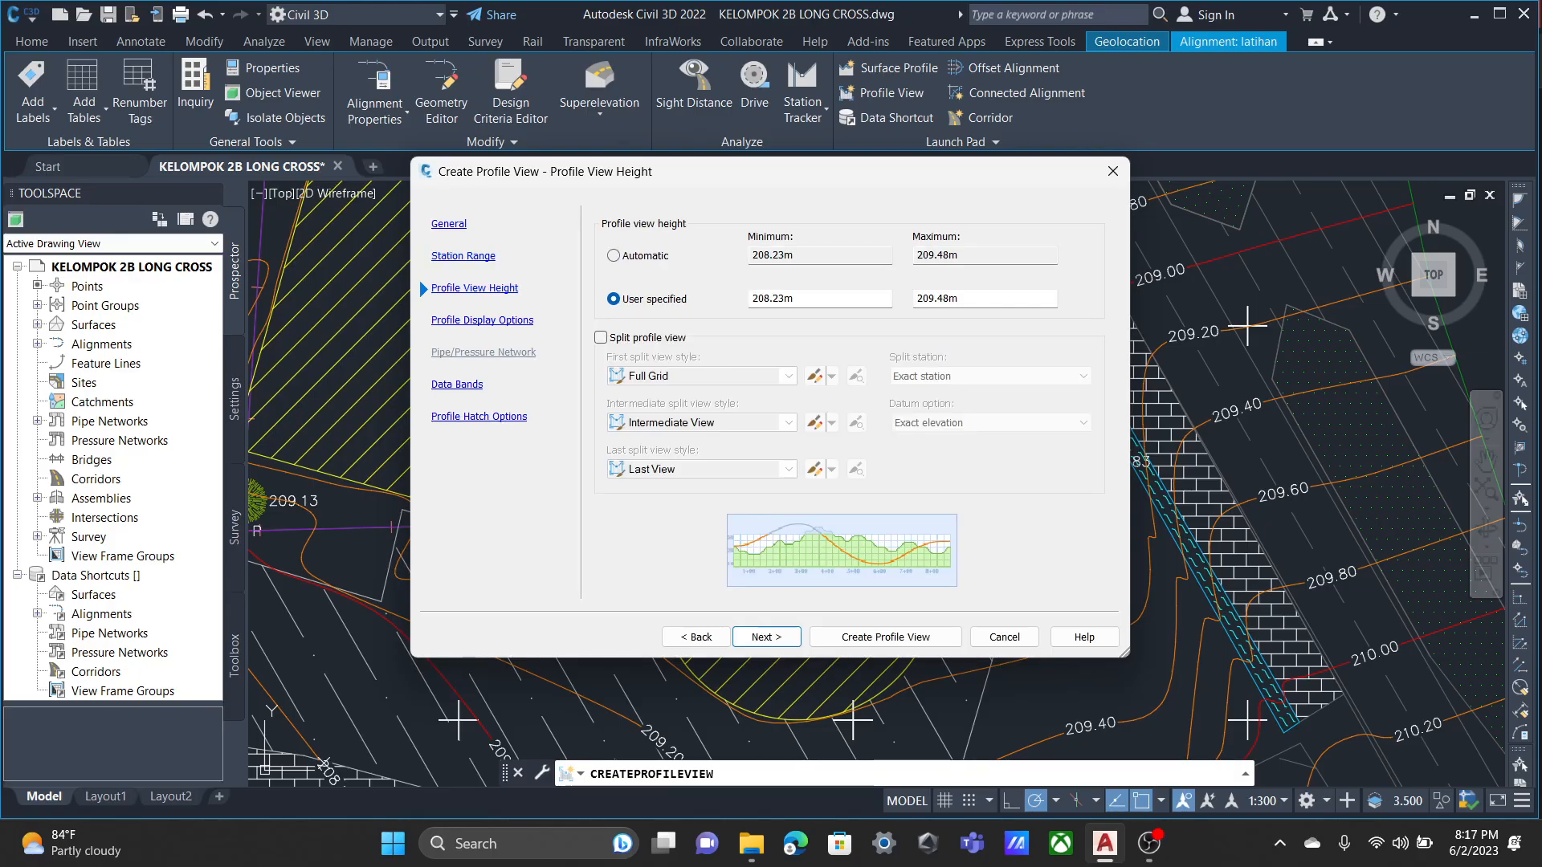
click(803, 299)
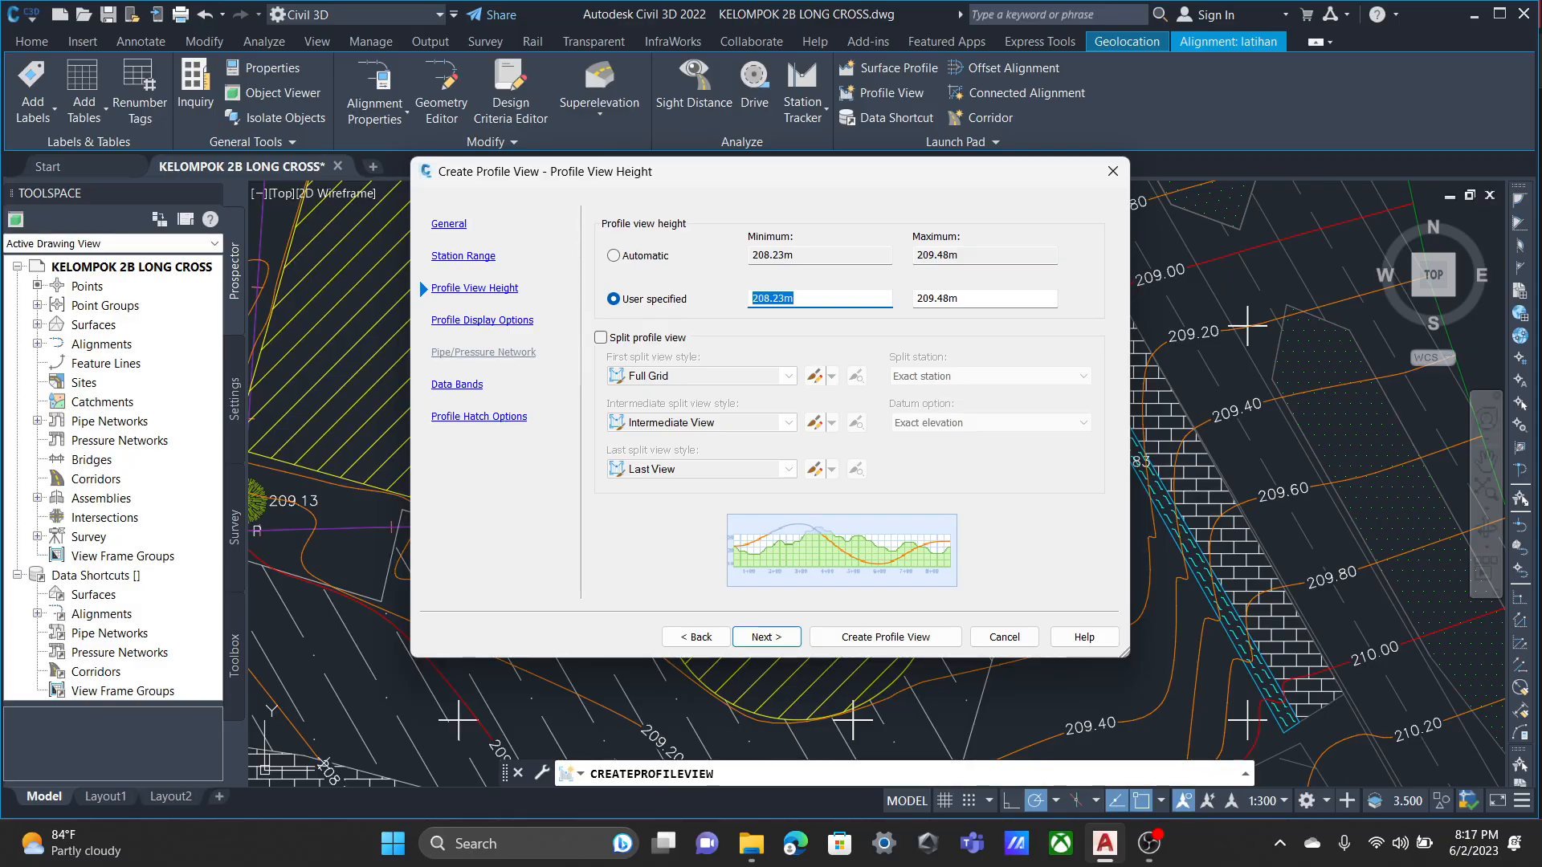
text(203)
key(Tab)
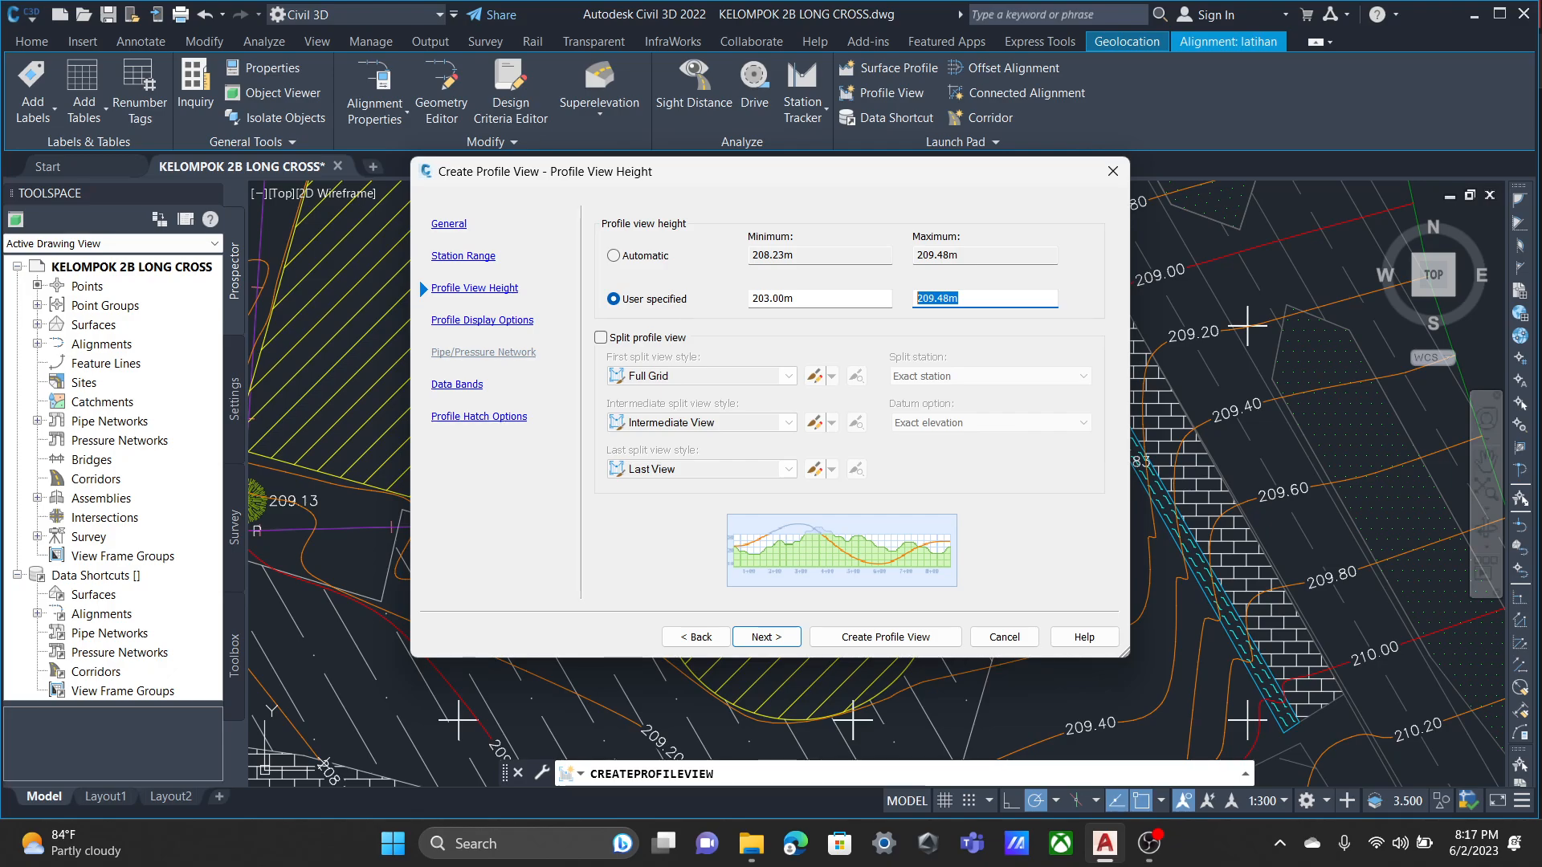
text(214)
click(482, 320)
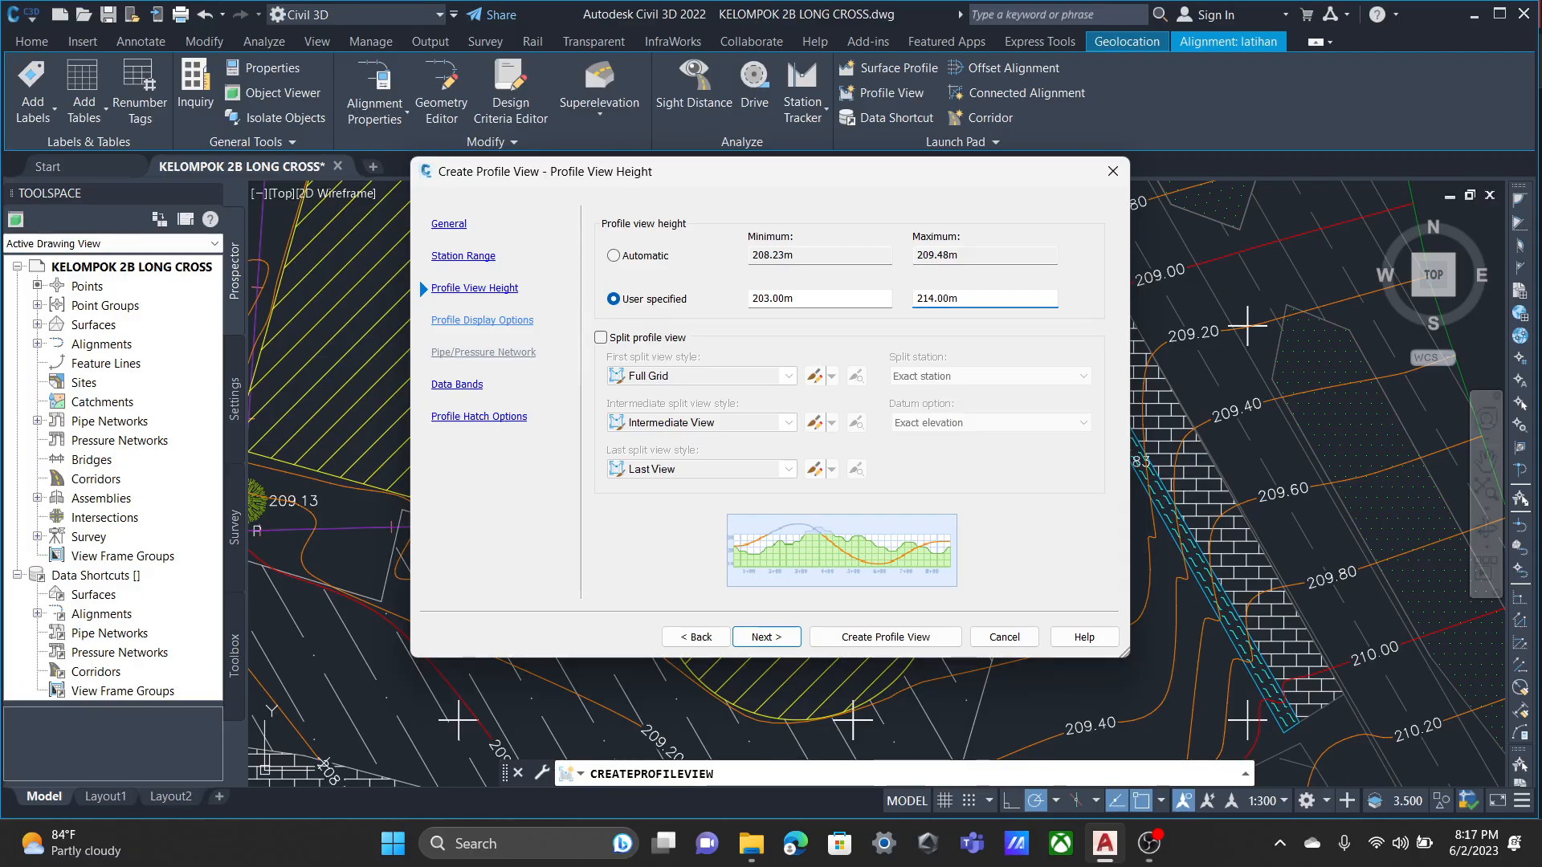
click(457, 384)
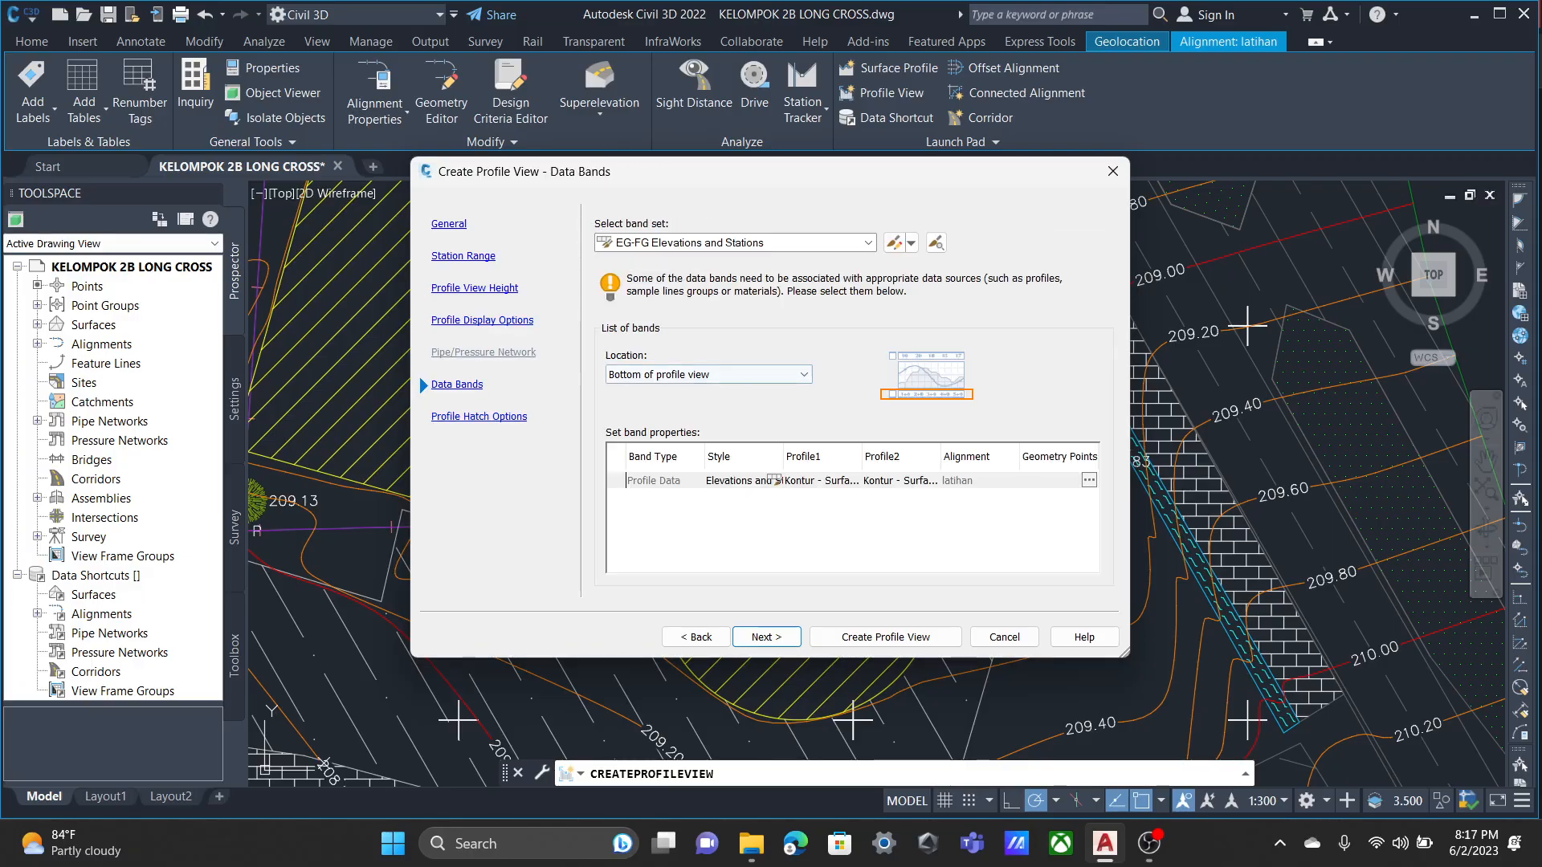
Finish the profile view setup without hatching and place the new profile view in empty drawing space.
click(479, 416)
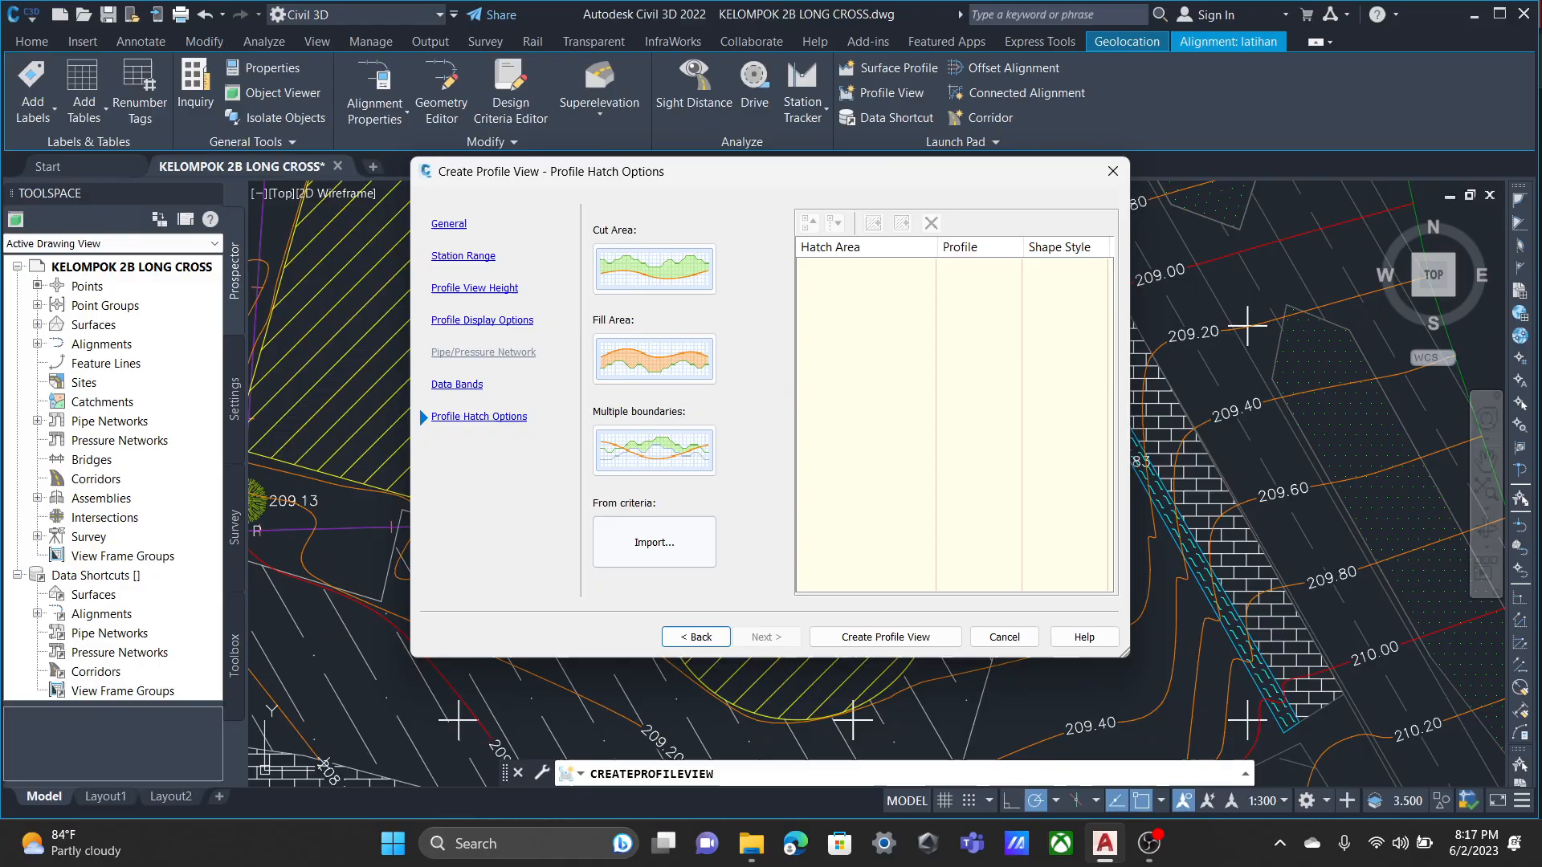
click(885, 637)
middle_drag(1209, 619, 379, 379)
click(815, 300)
middle_drag(1175, 325, 725, 397)
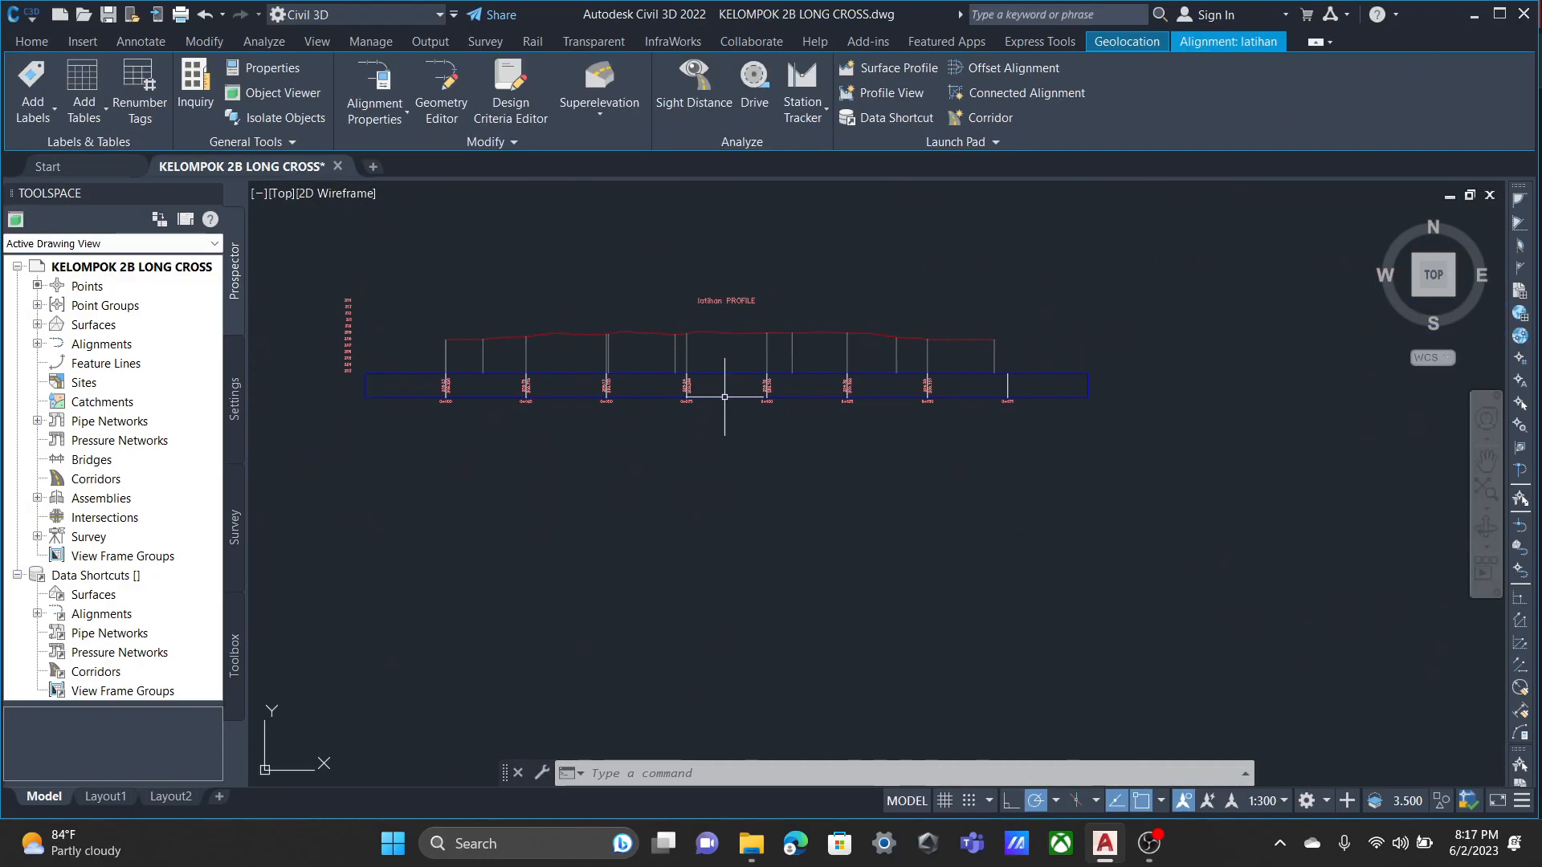
Examine the placed latihan profile view, including its vertical grid lines, elevation labels and stations along the bottom band.
scroll(724, 387, up, 6)
scroll(592, 385, down, 2)
middle_drag(605, 383, 746, 444)
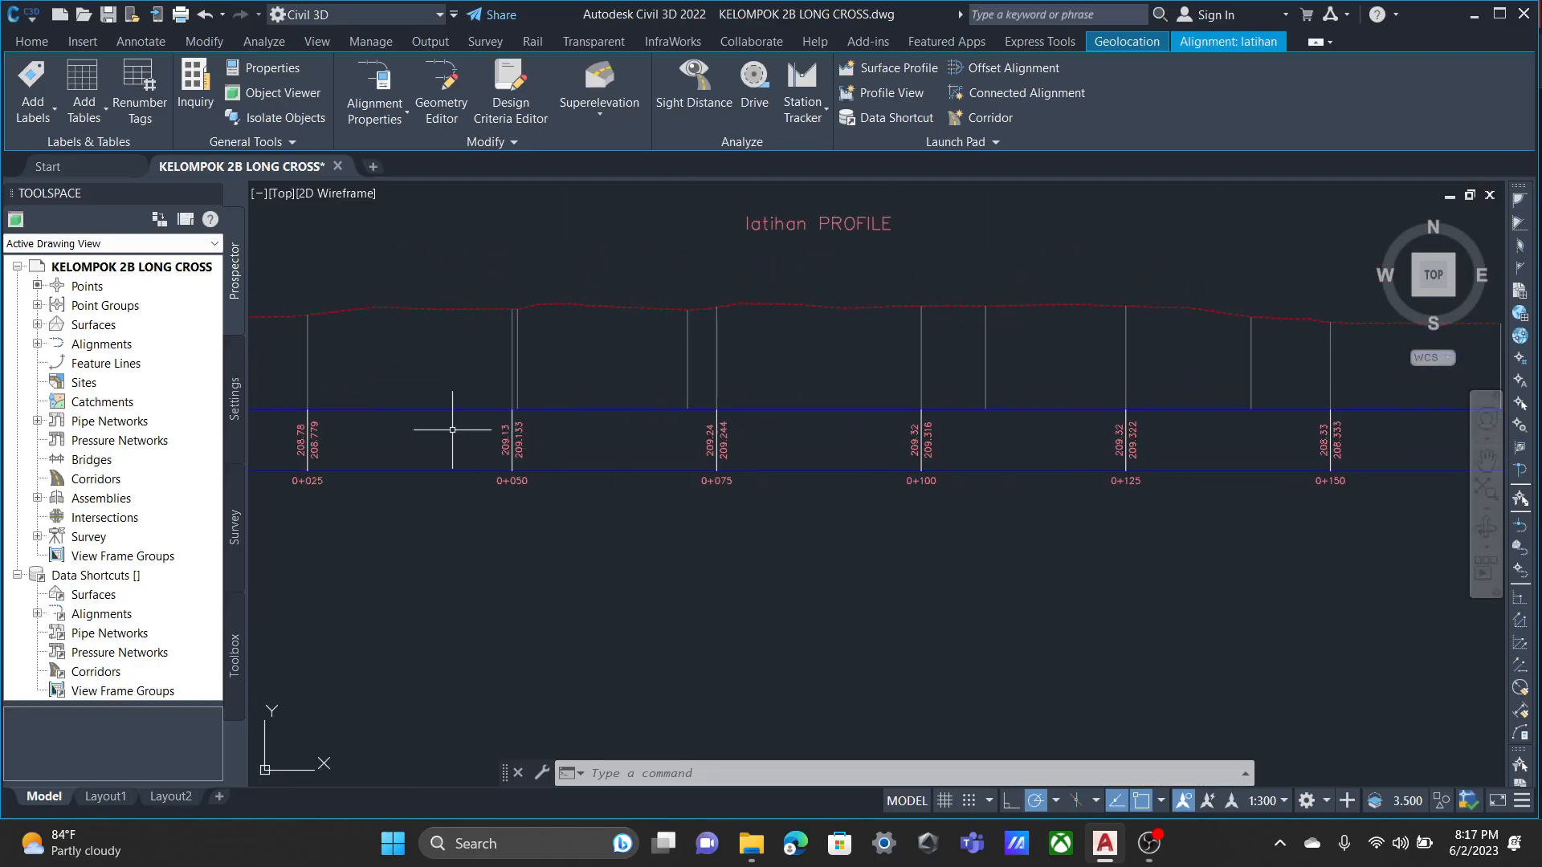
middle_drag(453, 430, 825, 392)
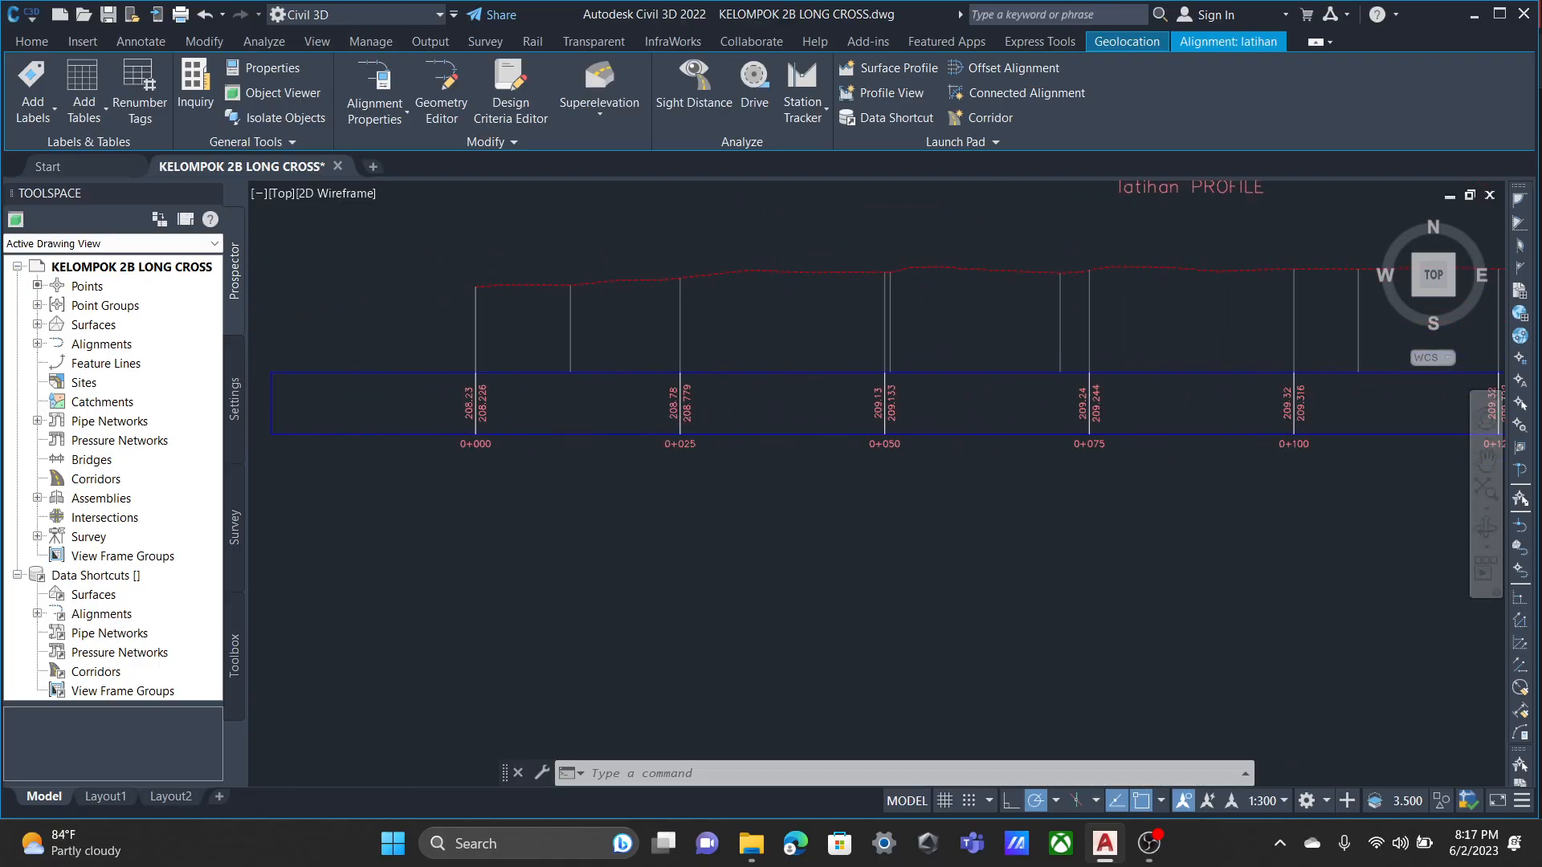
scroll(662, 418, up, 2)
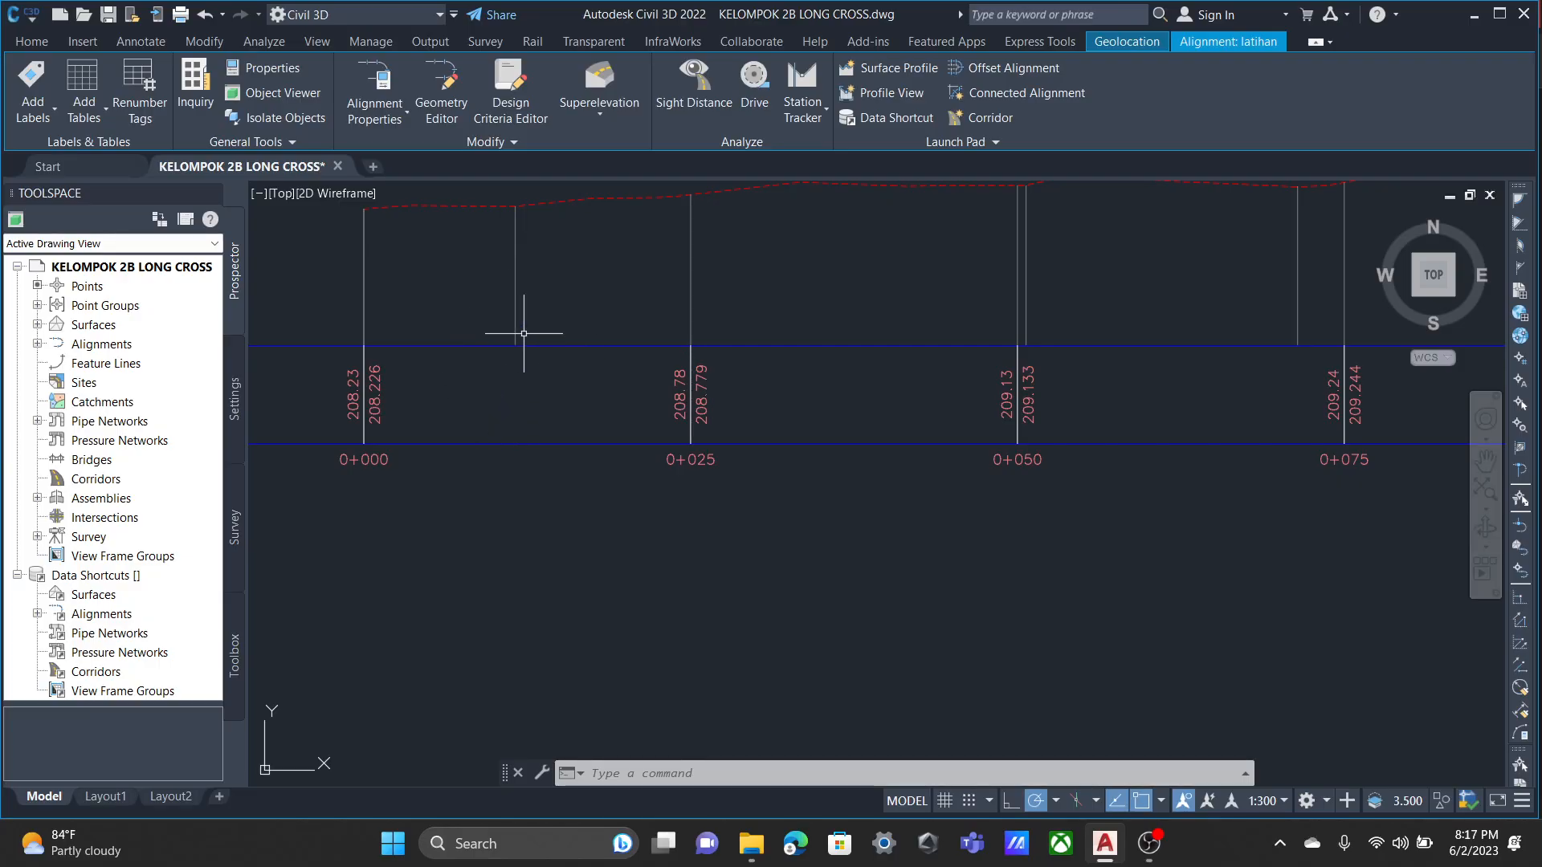
scroll(523, 332, down, 5)
scroll(522, 345, up, 1)
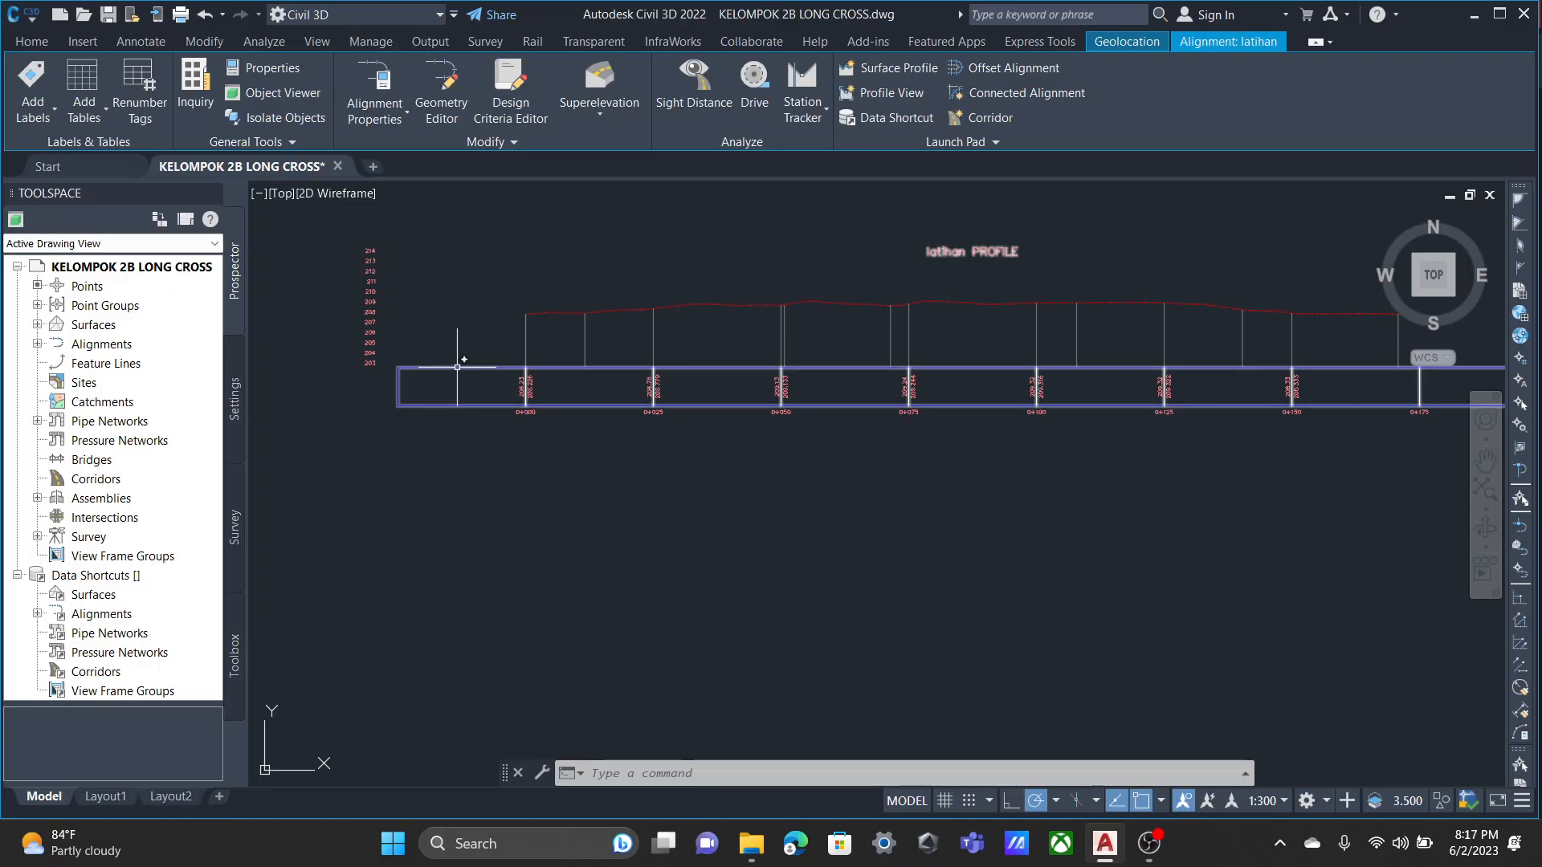
key(Escape)
Open the Long Section profile view's properties and delete its existing Elevations and Stations band.
click(586, 334)
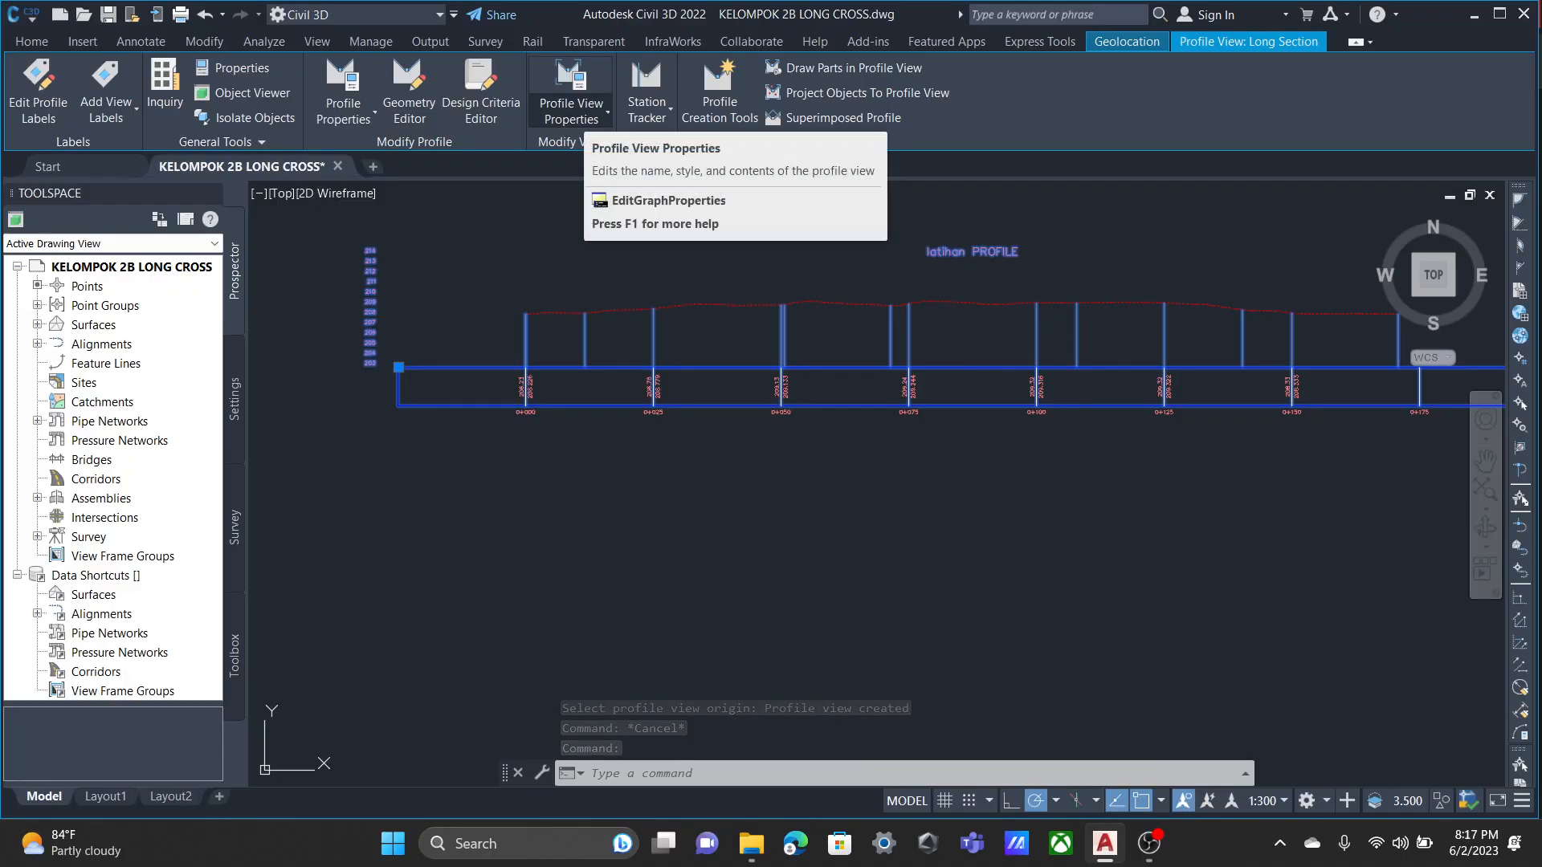
click(572, 112)
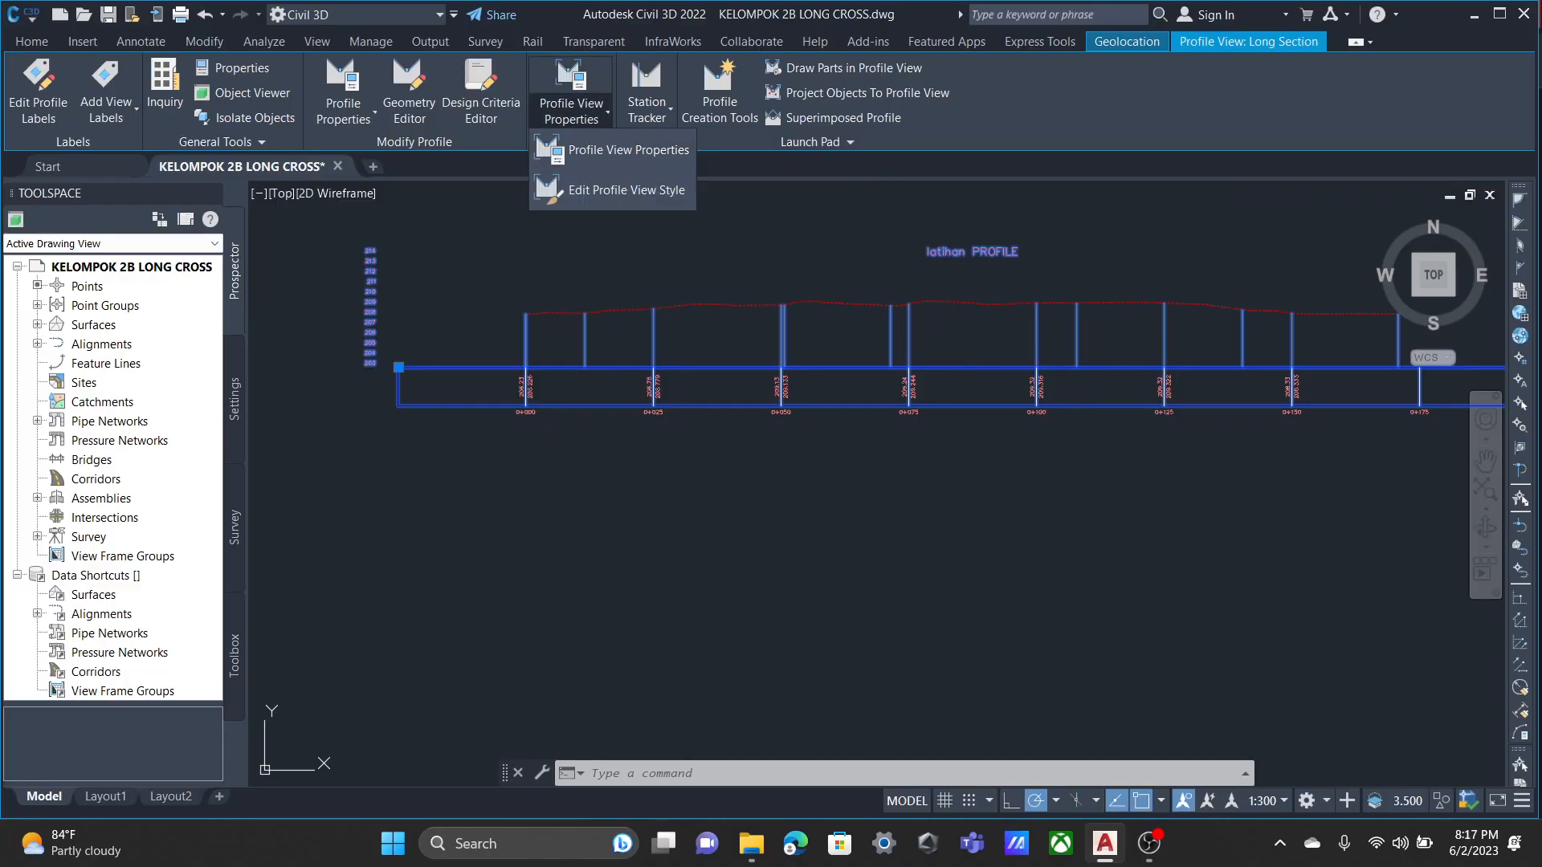
click(619, 151)
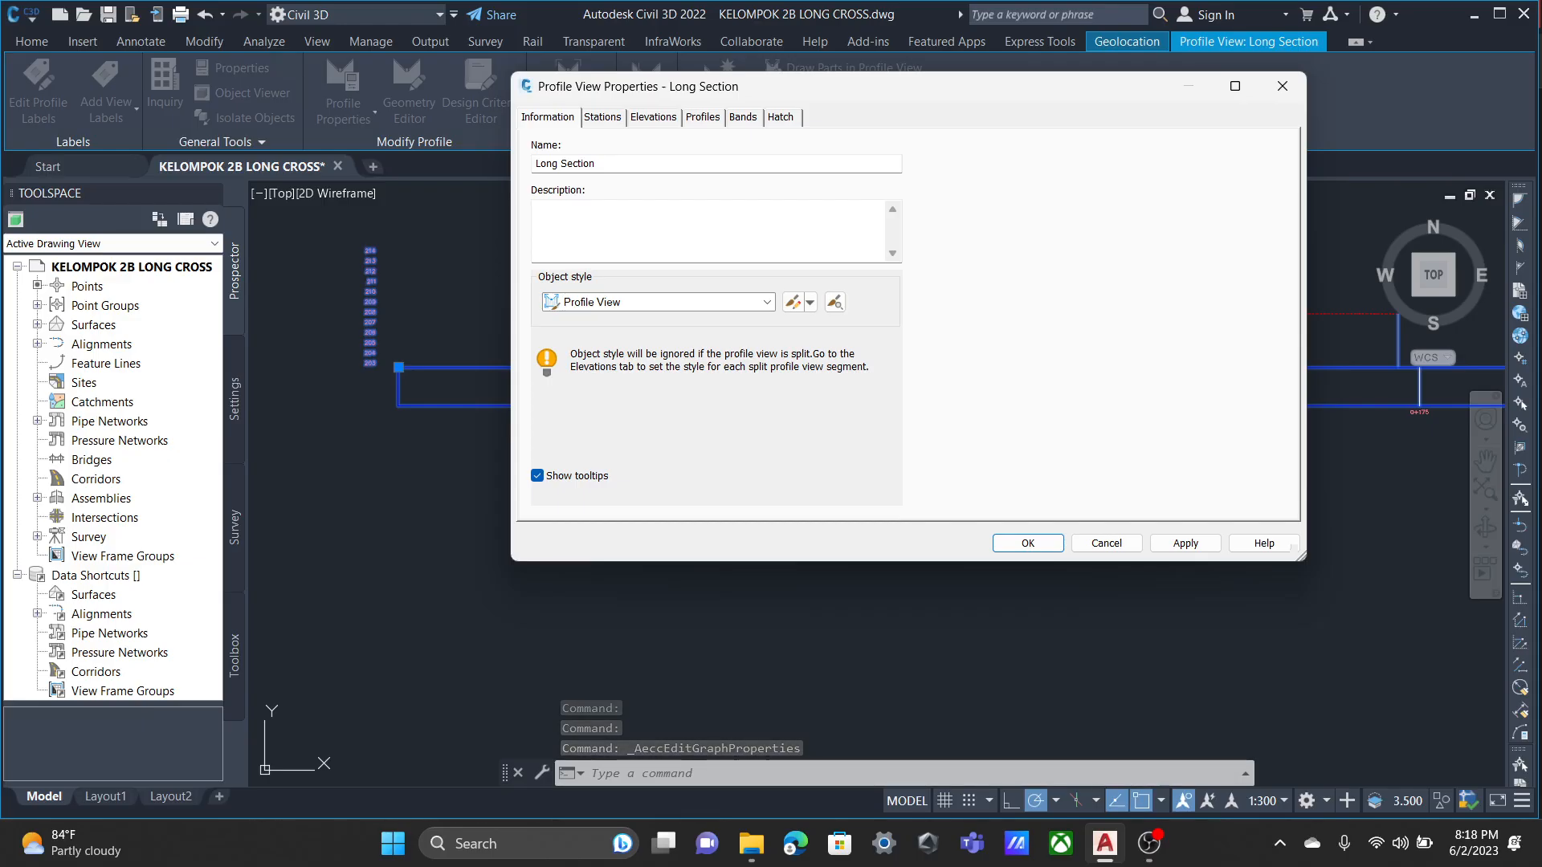
click(602, 117)
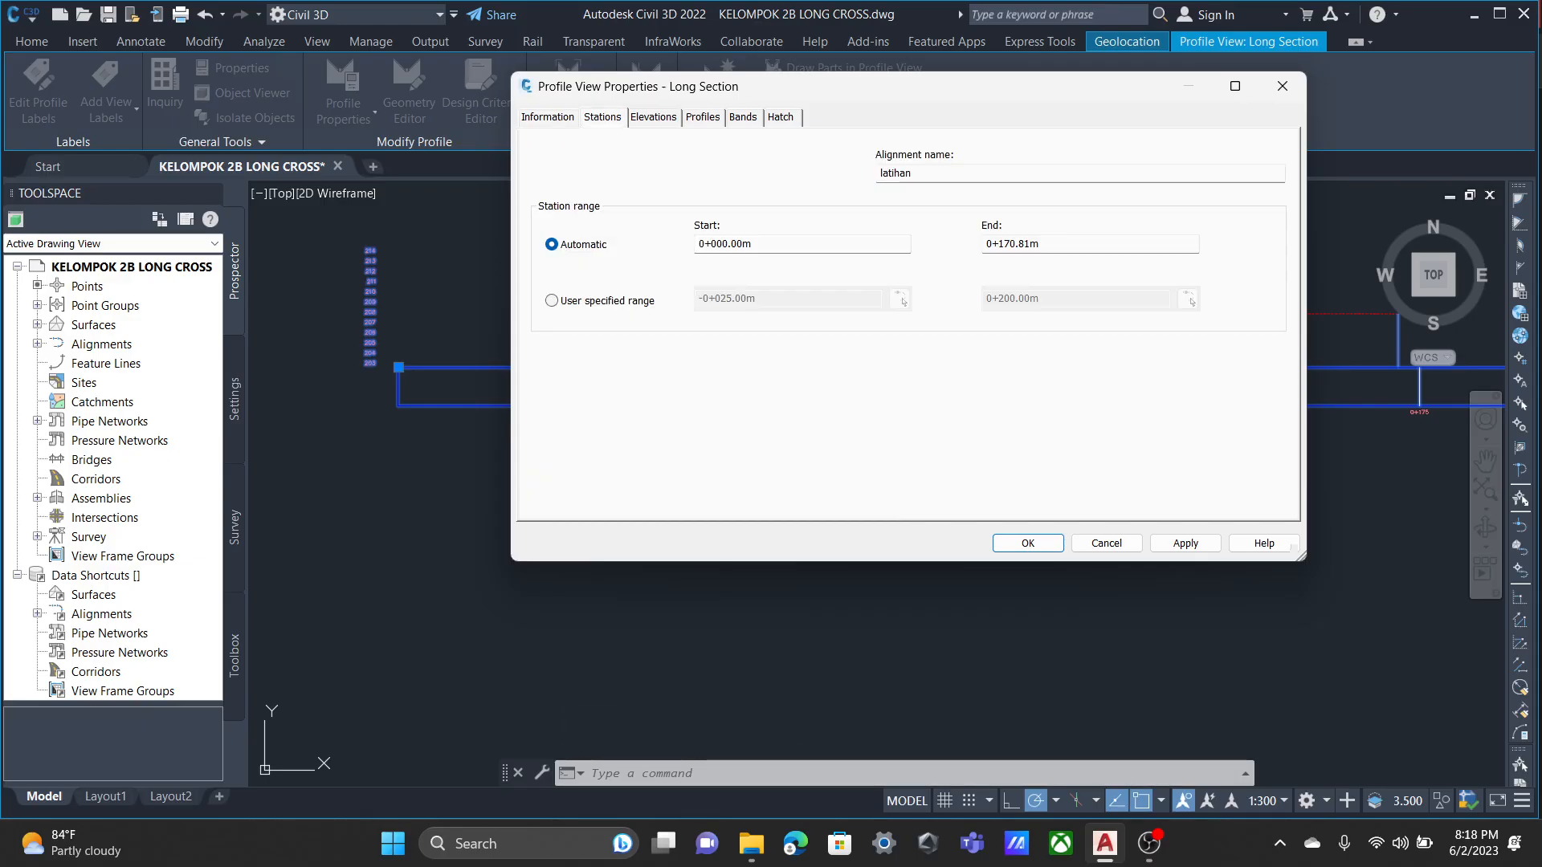
click(654, 117)
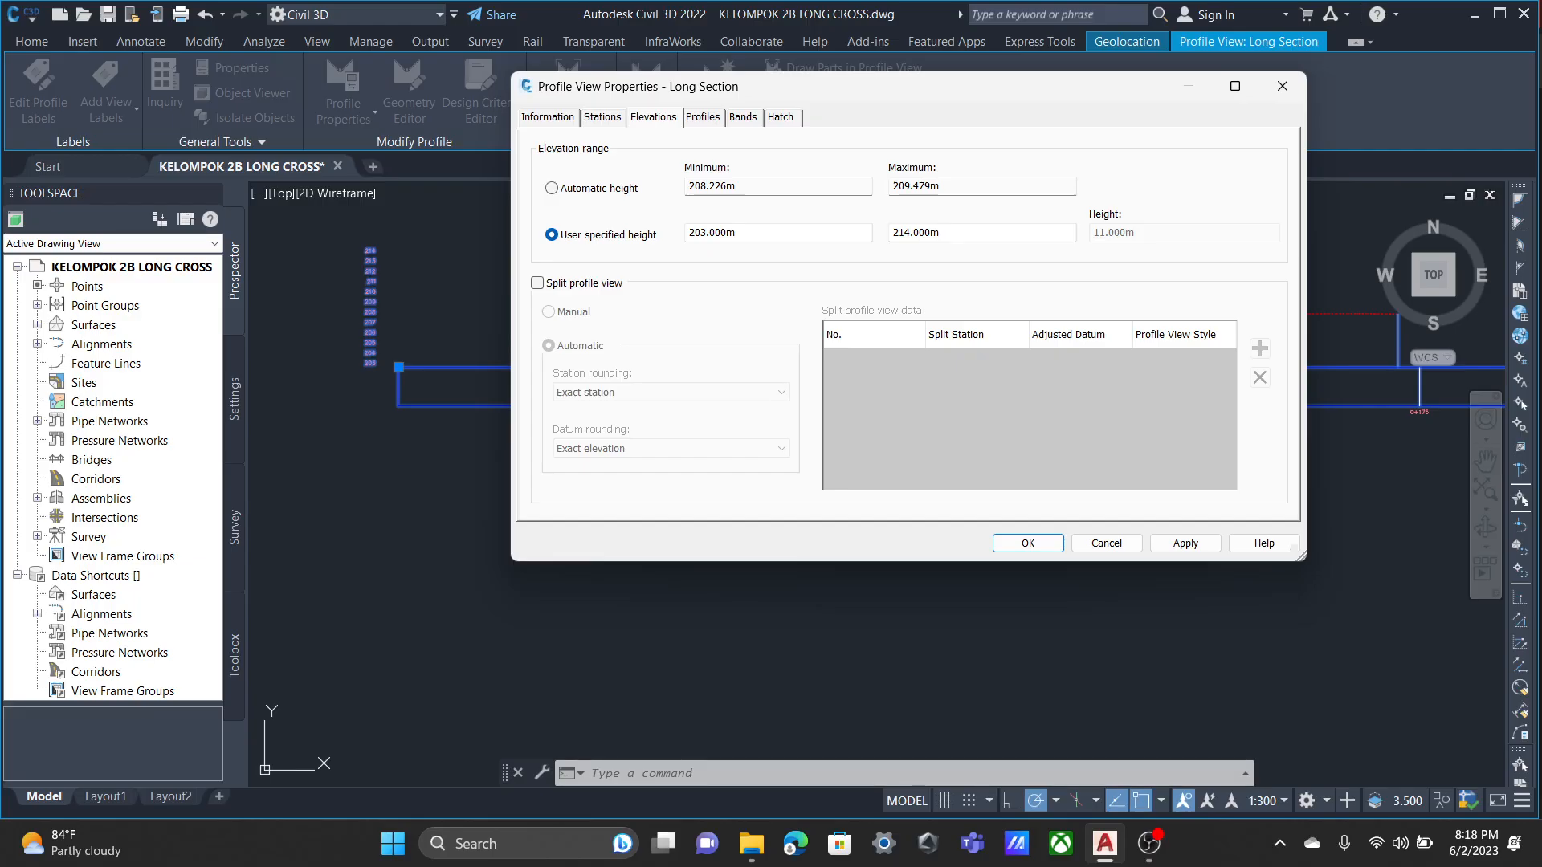
click(703, 118)
click(743, 117)
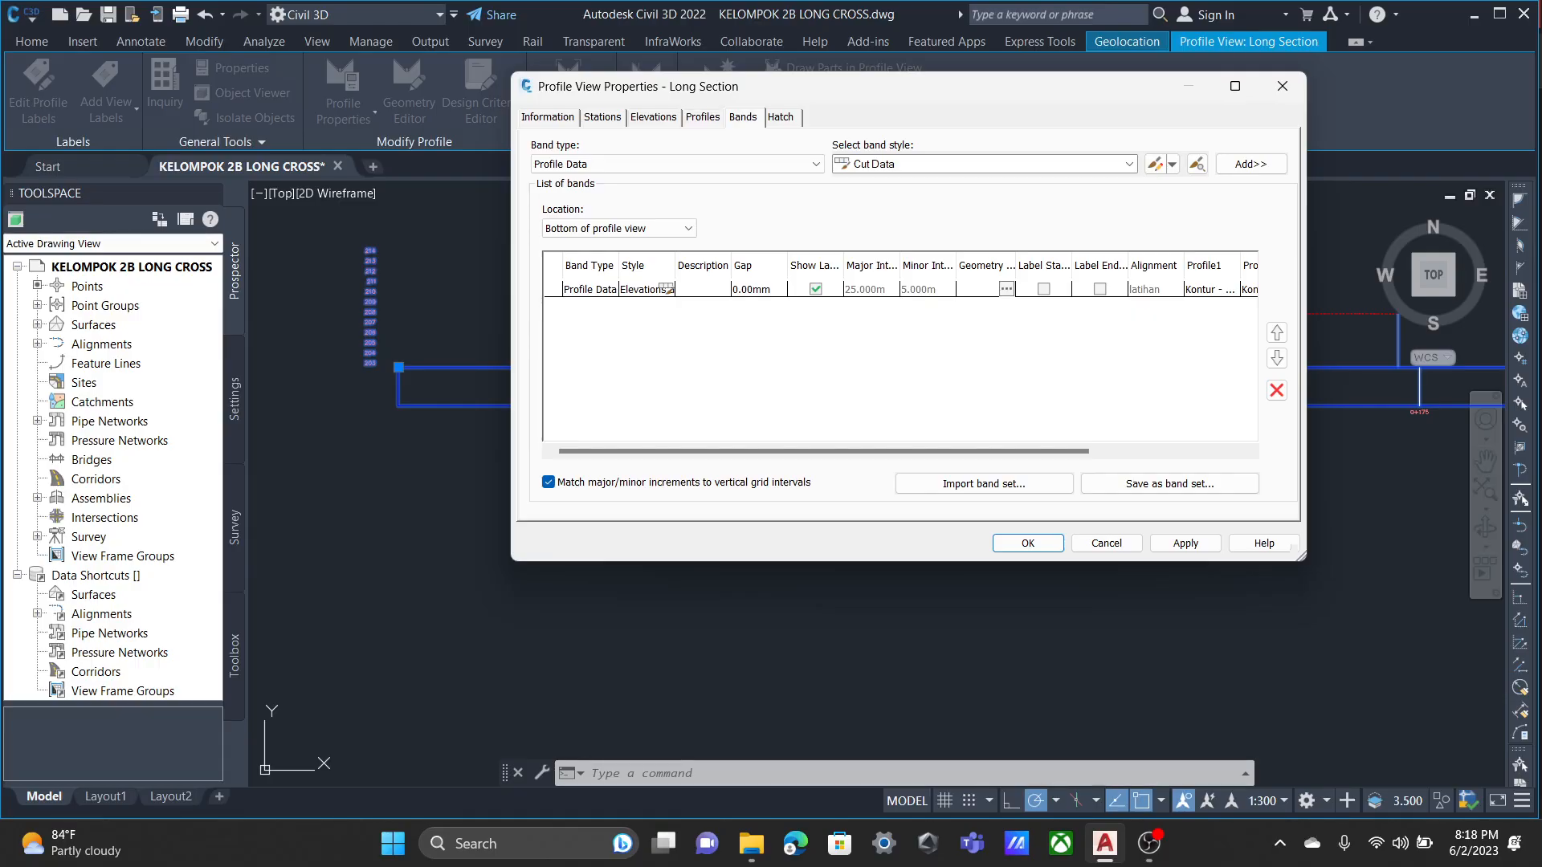
click(590, 289)
click(1277, 390)
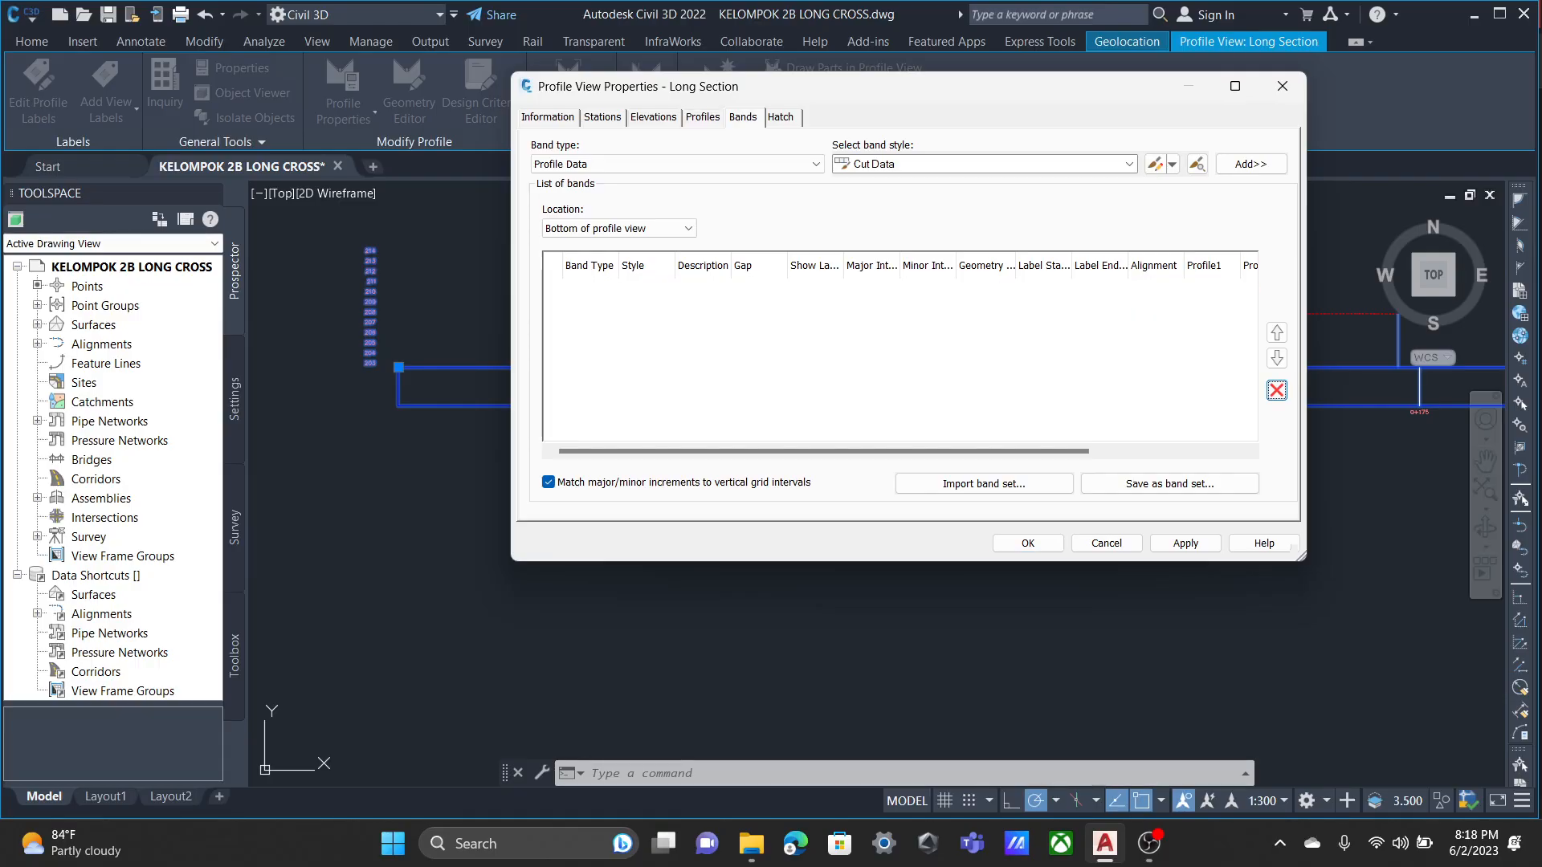
Add a NOMOR TITIK profile data band at the bottom of the profile view, labelling all geometry points of Kontur - Surface (5).
click(1130, 163)
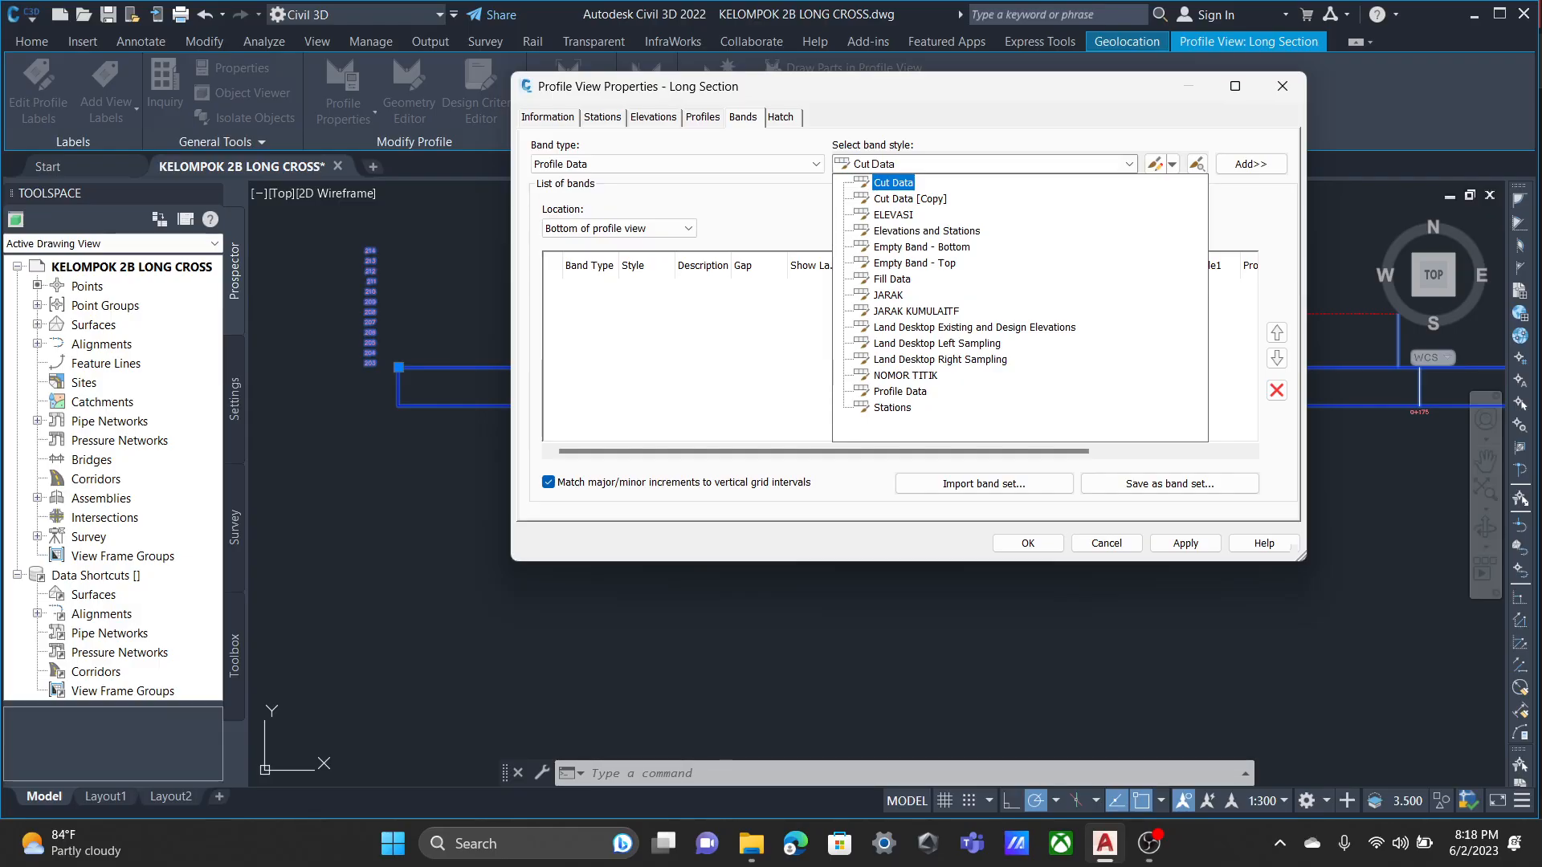
click(1129, 164)
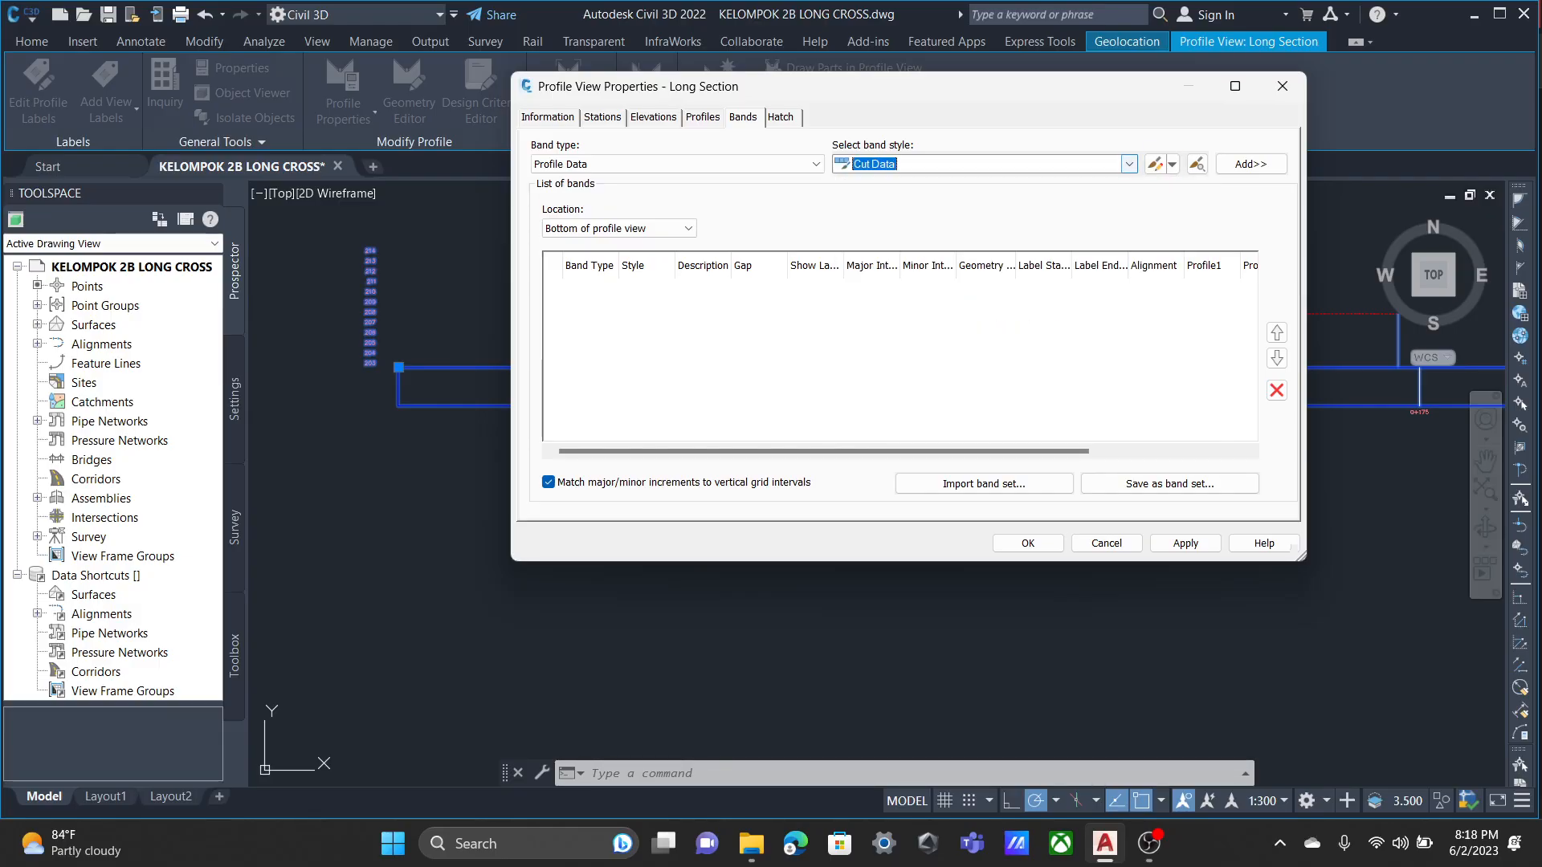
click(1172, 163)
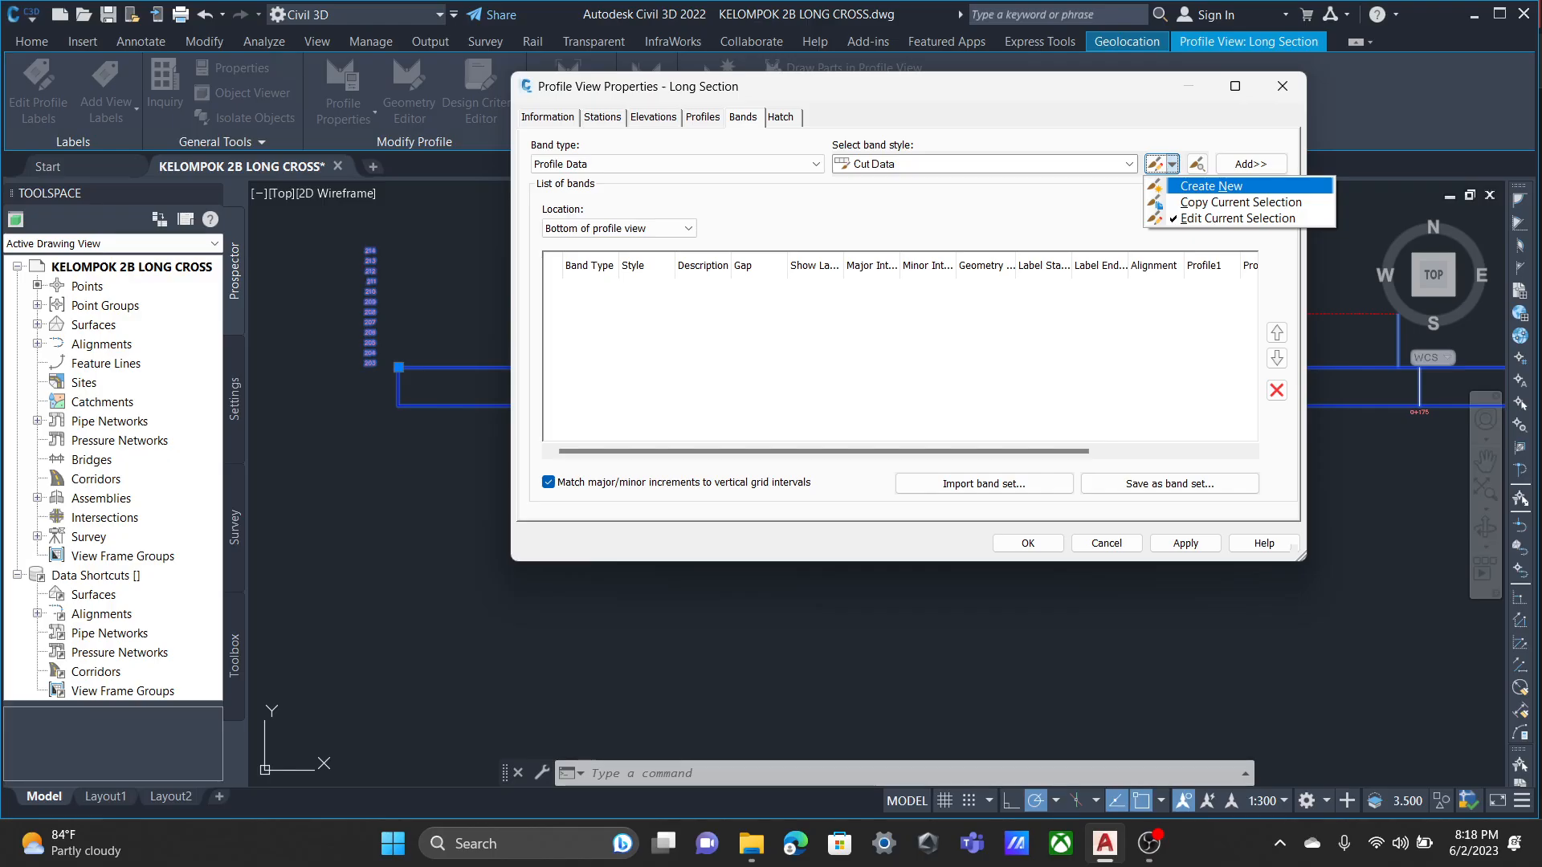
click(1129, 164)
click(894, 214)
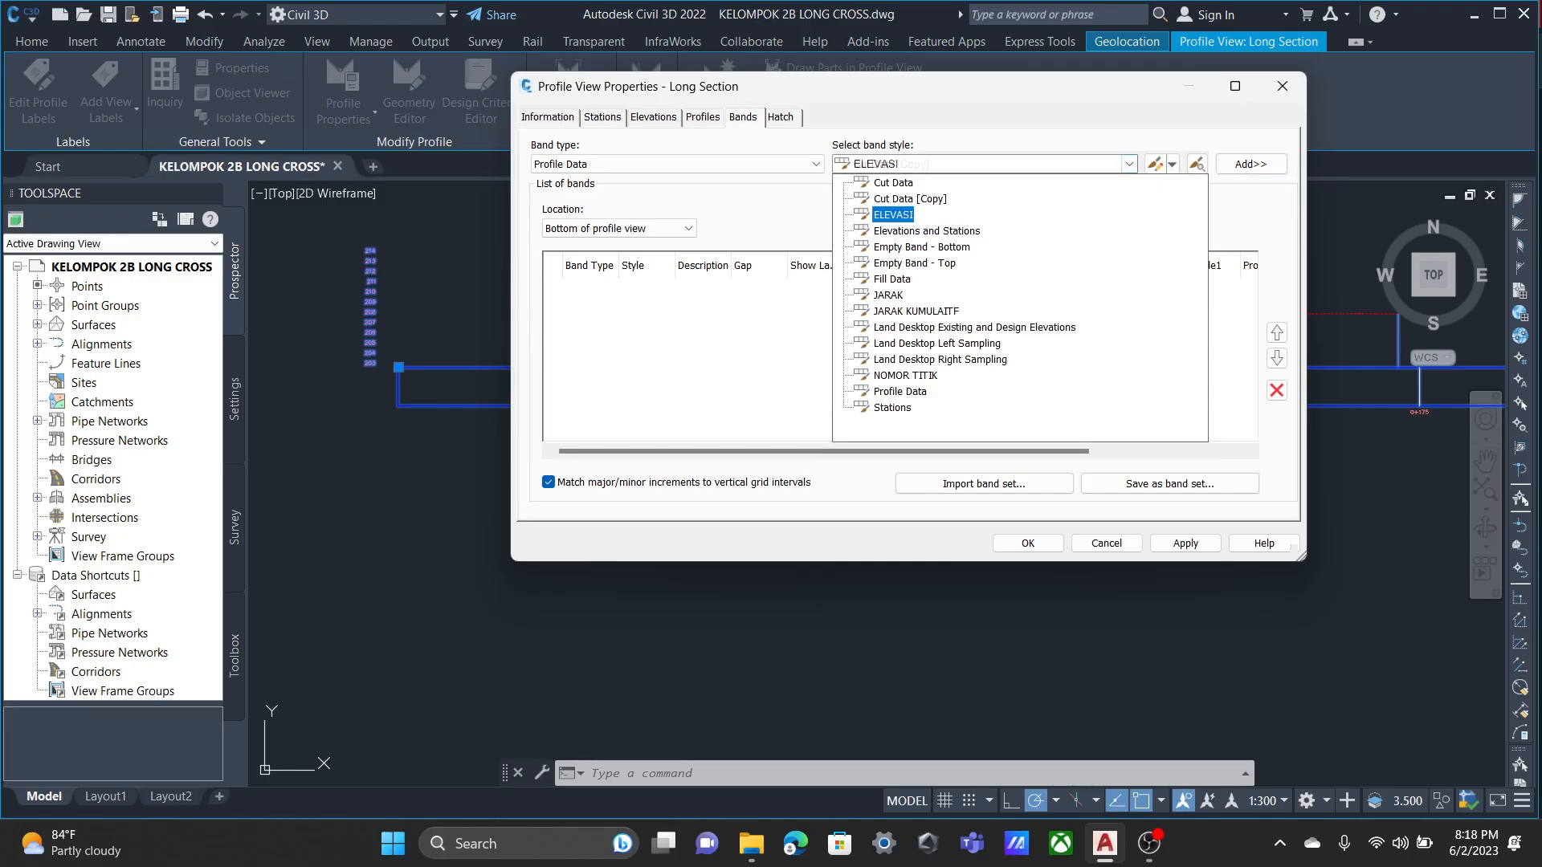
click(1129, 164)
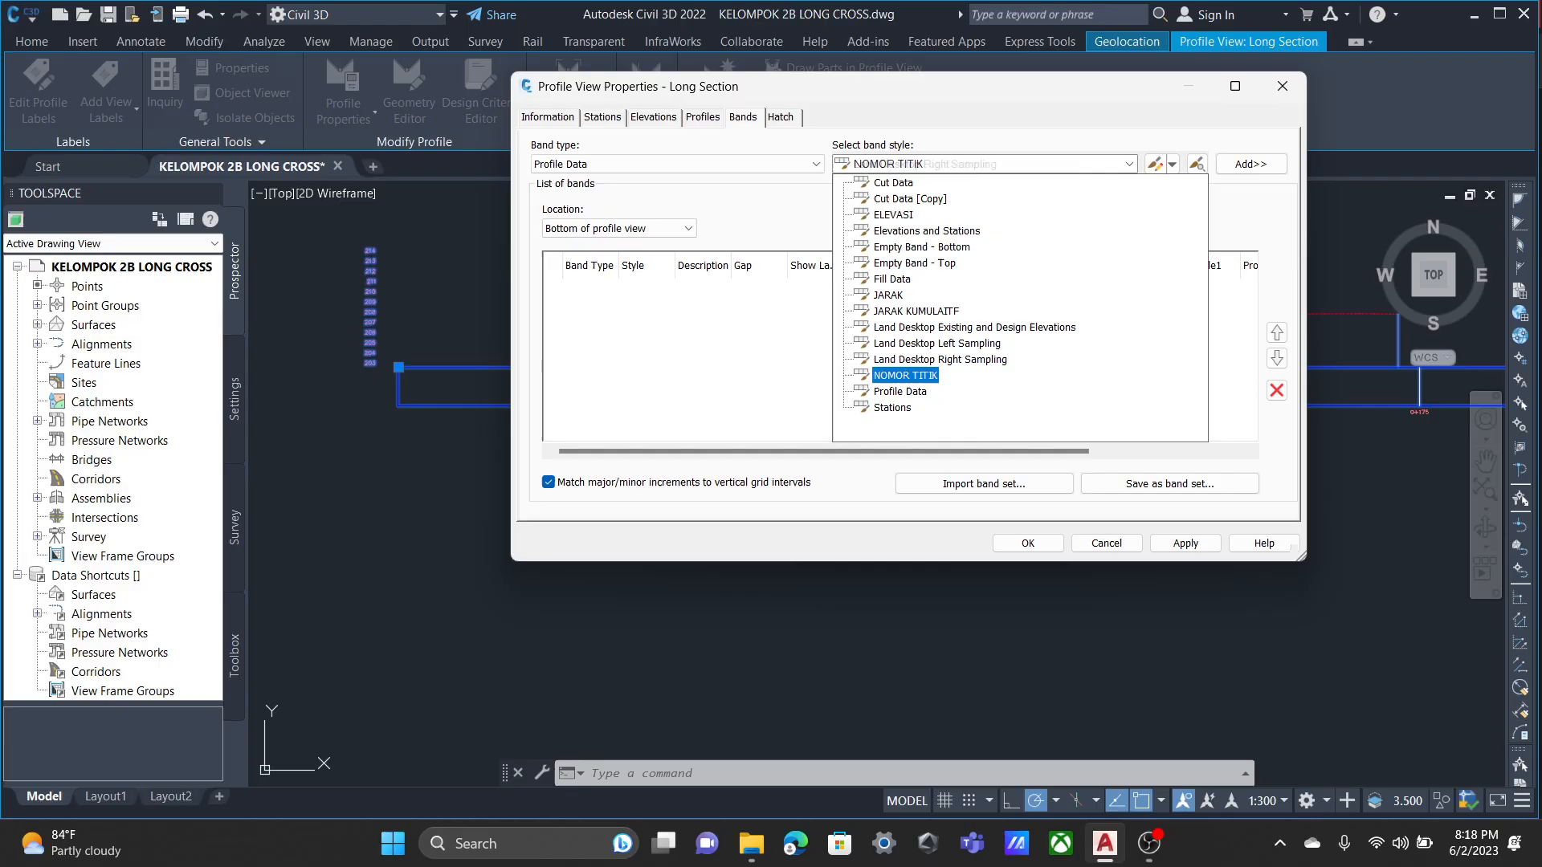
click(905, 375)
click(1251, 164)
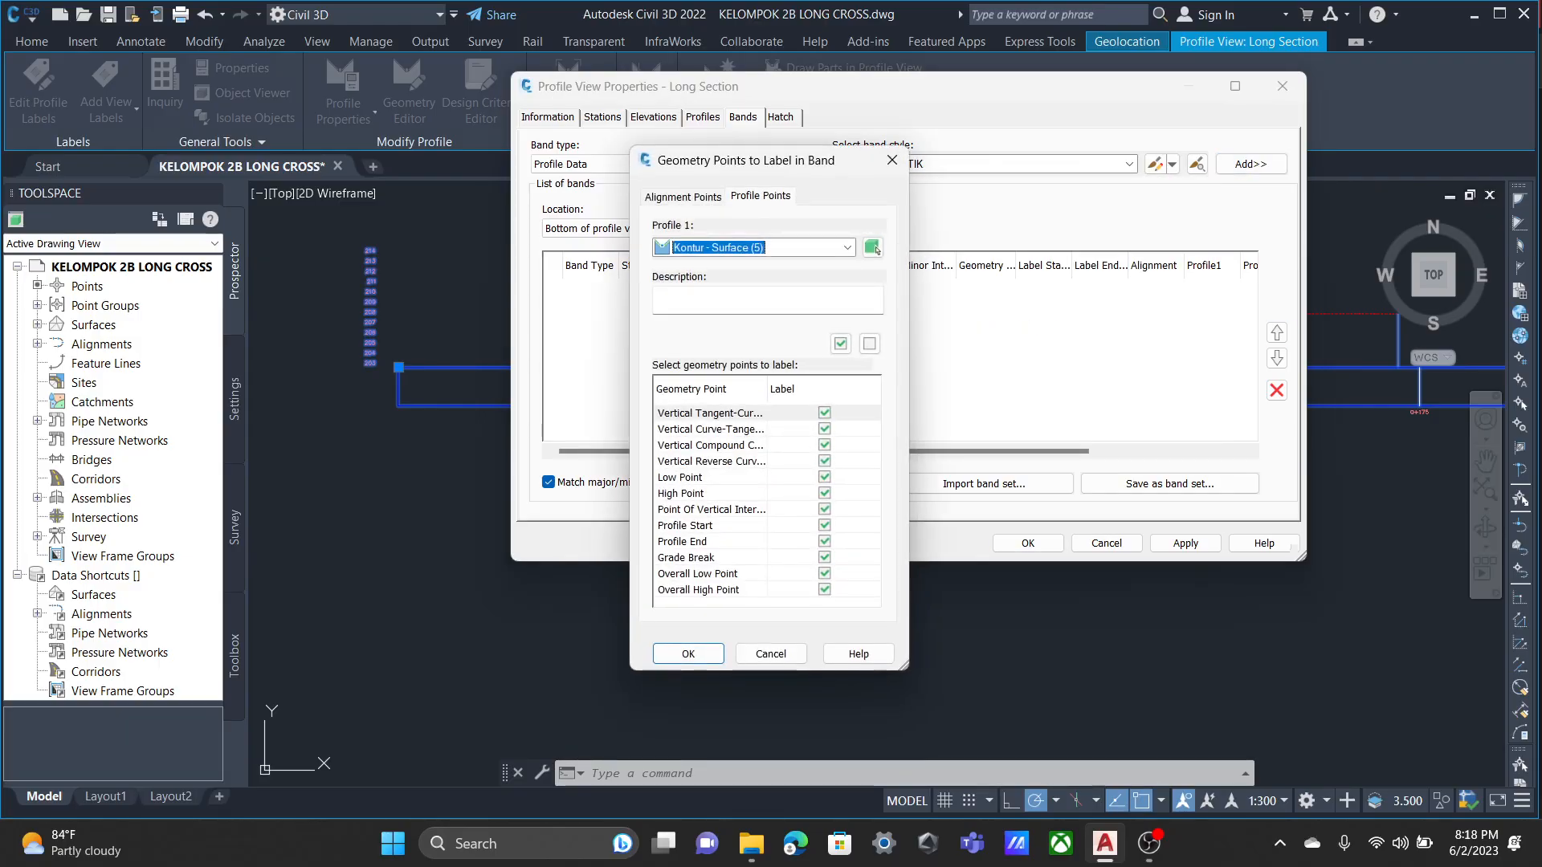
click(689, 654)
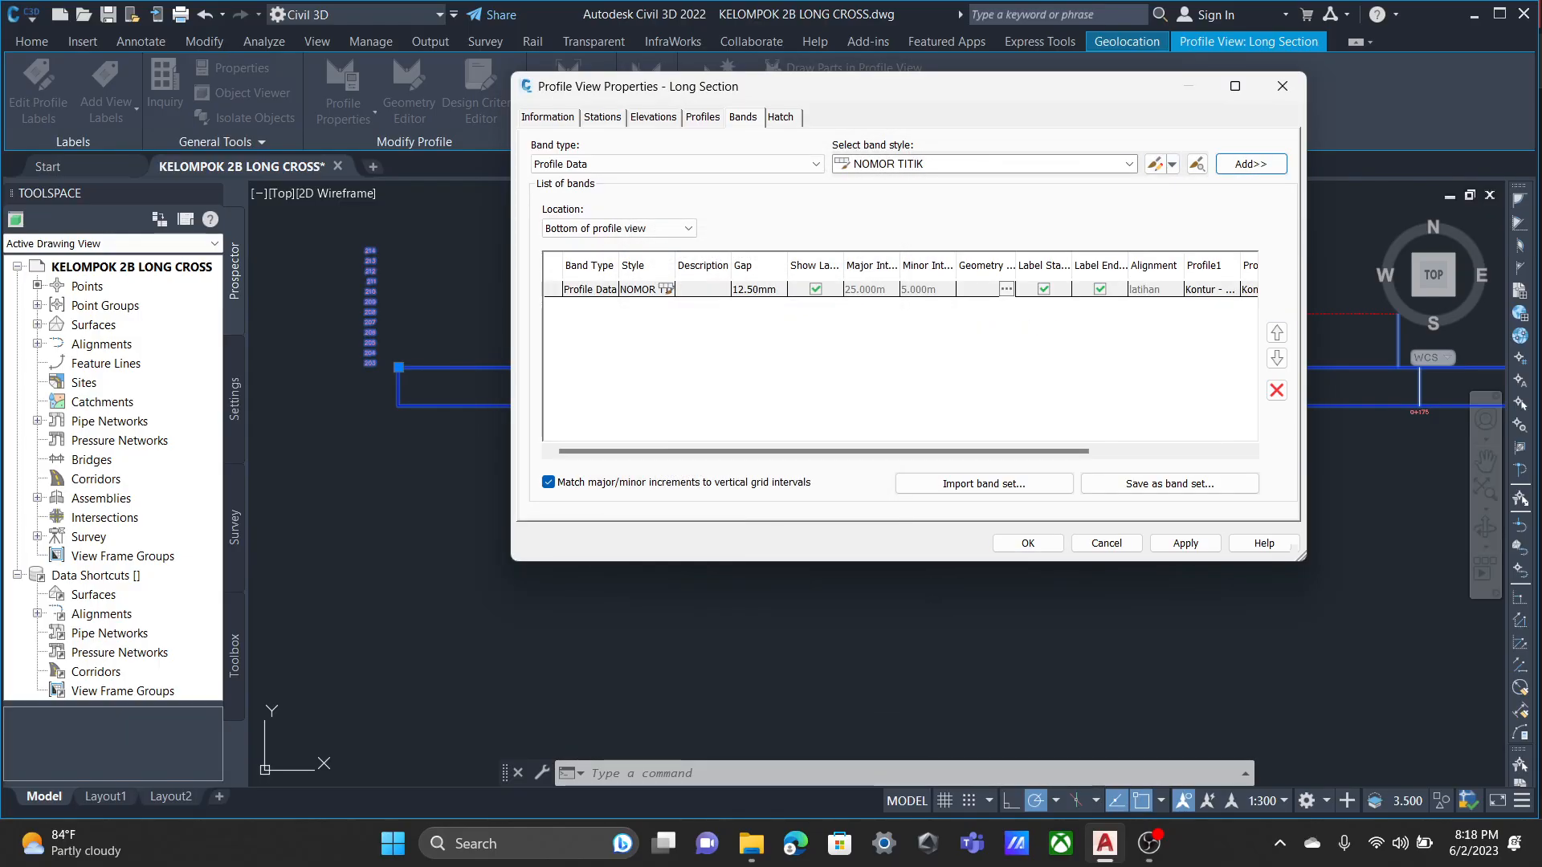
click(1129, 164)
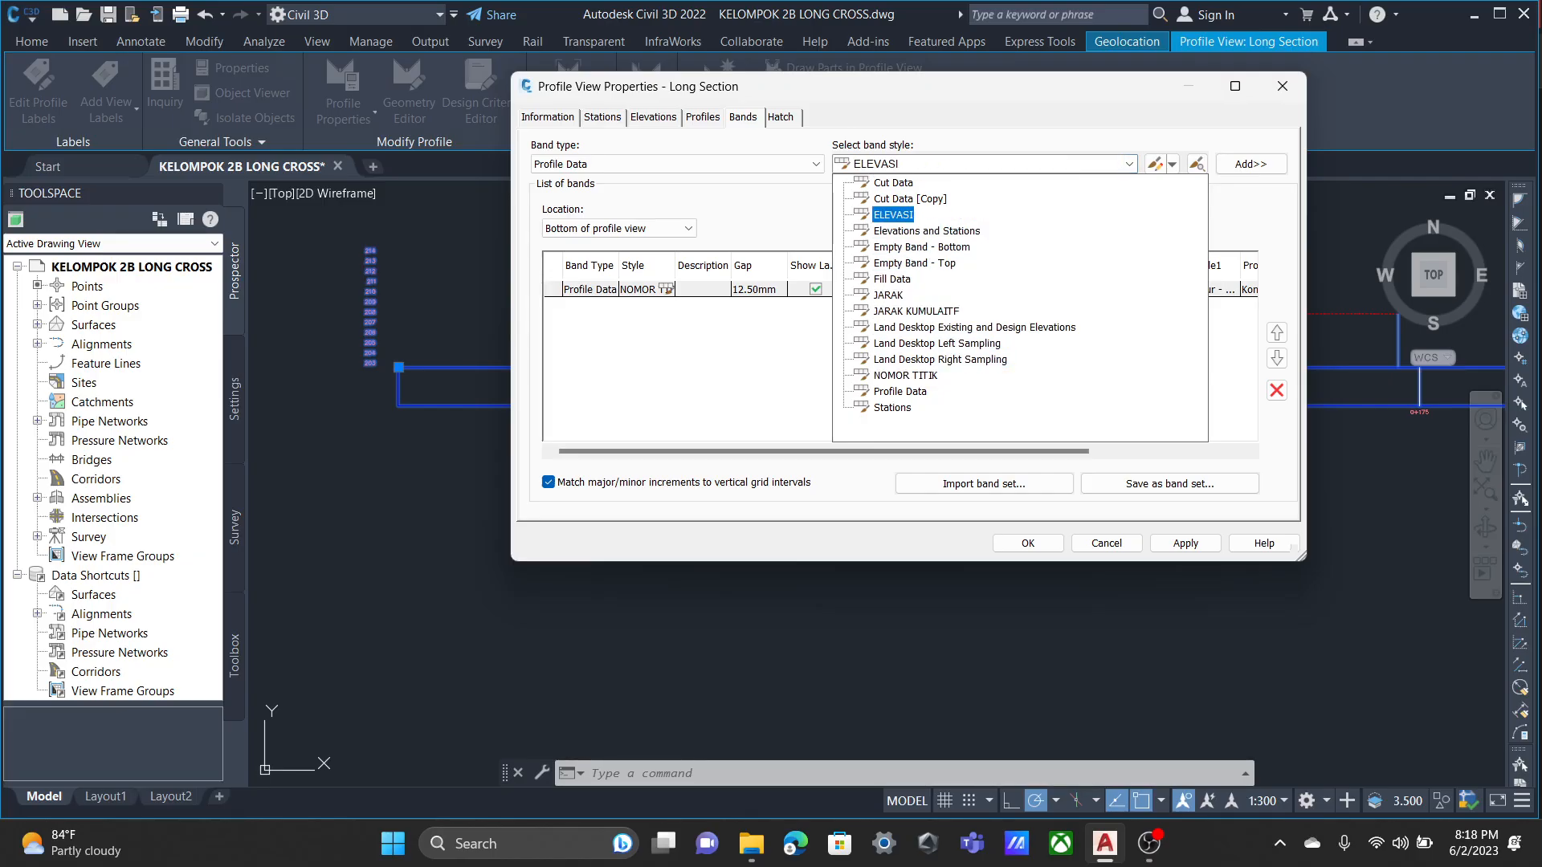
click(893, 216)
click(1251, 164)
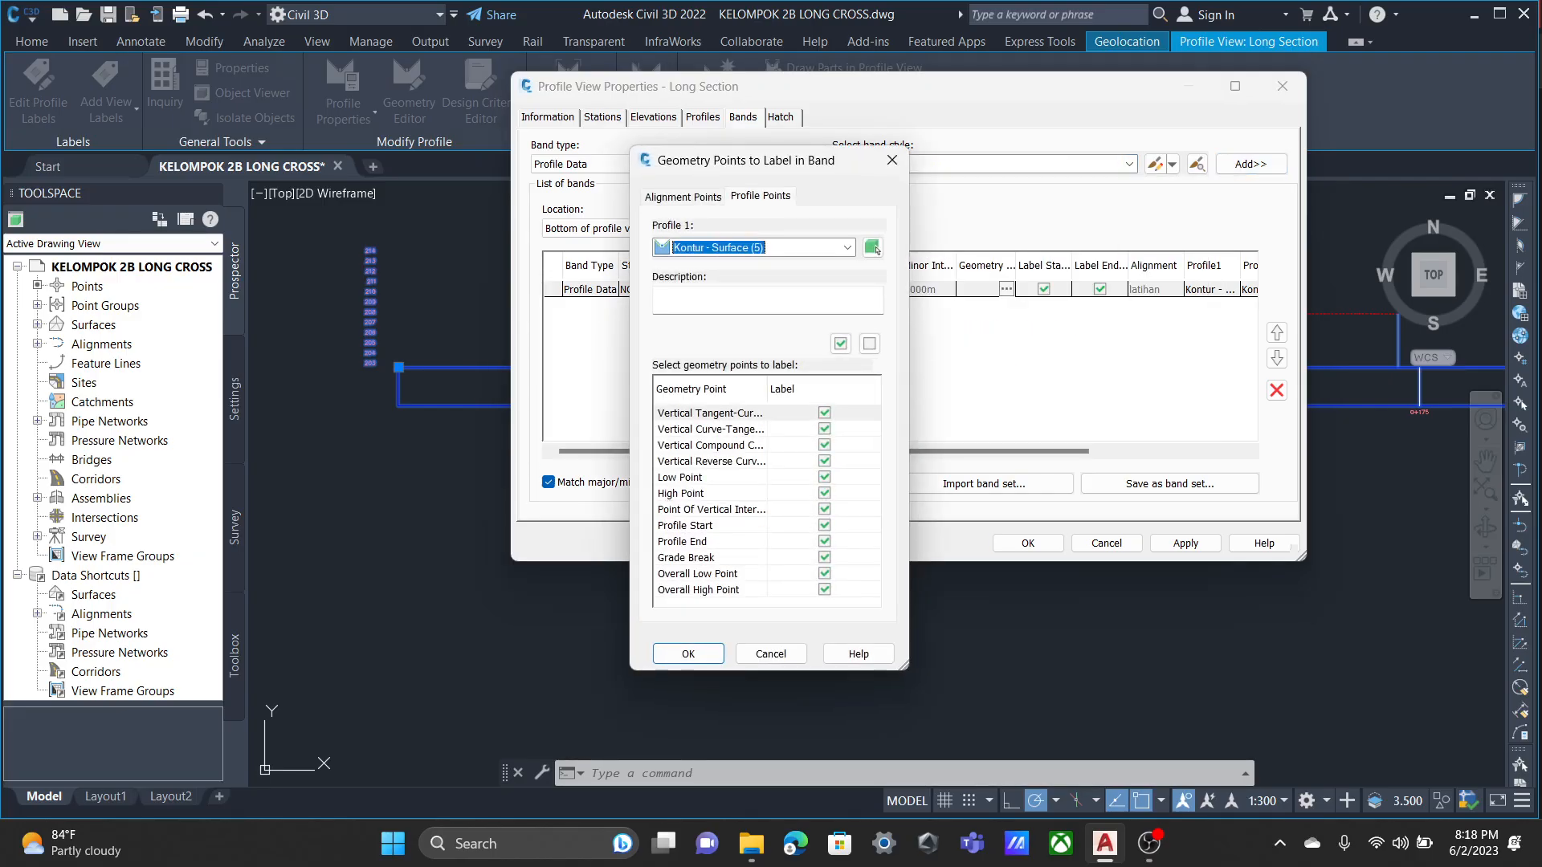
click(892, 160)
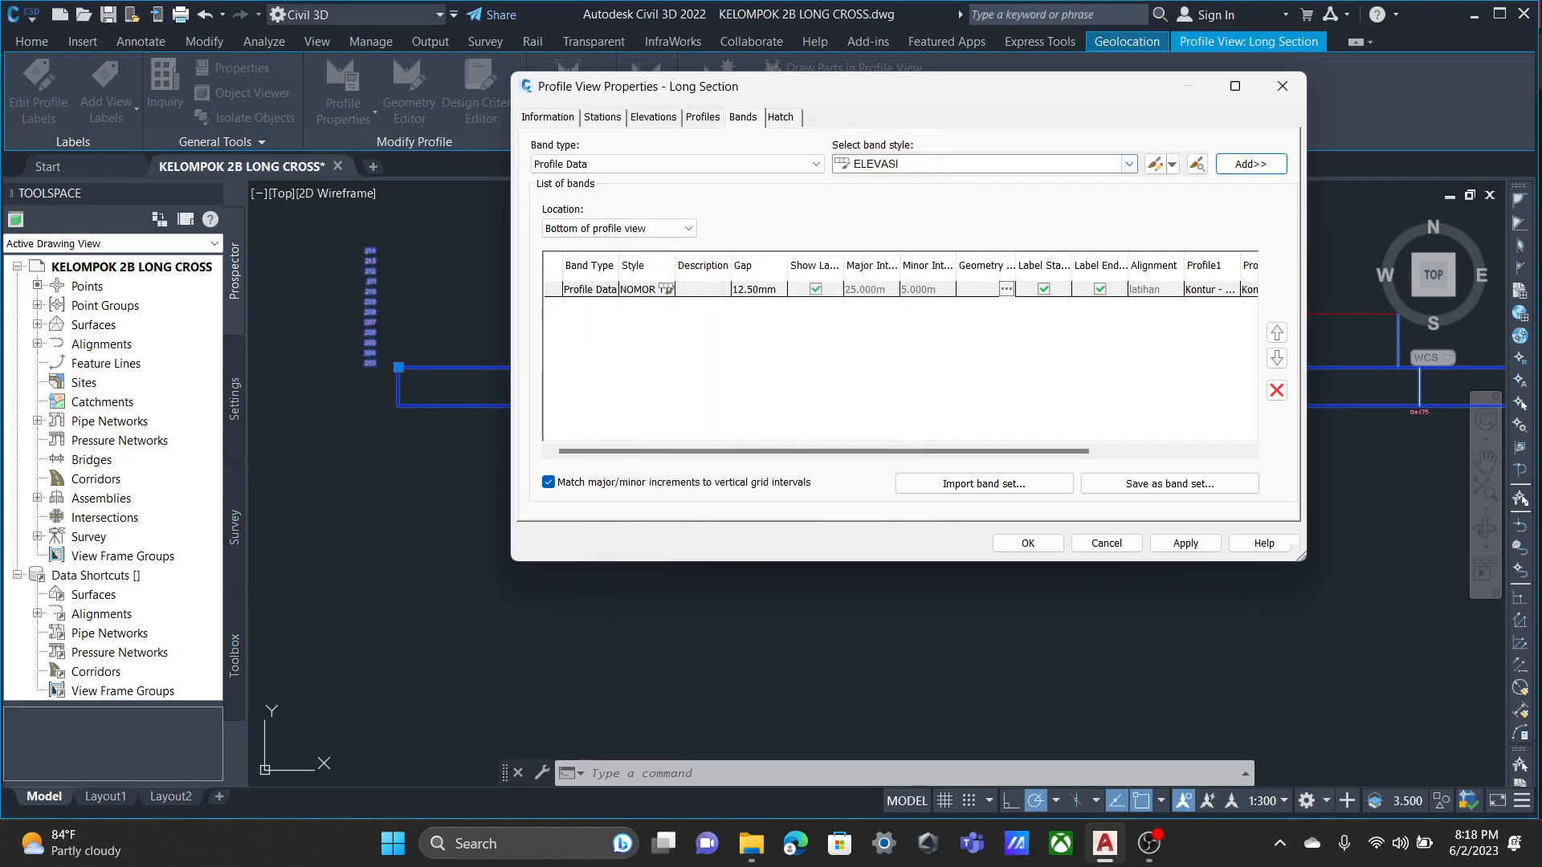
Add an ELEVASI profile data band below the NOMOR TITIK band, accepting the Kontur - Surface (5) geometry points.
click(1129, 163)
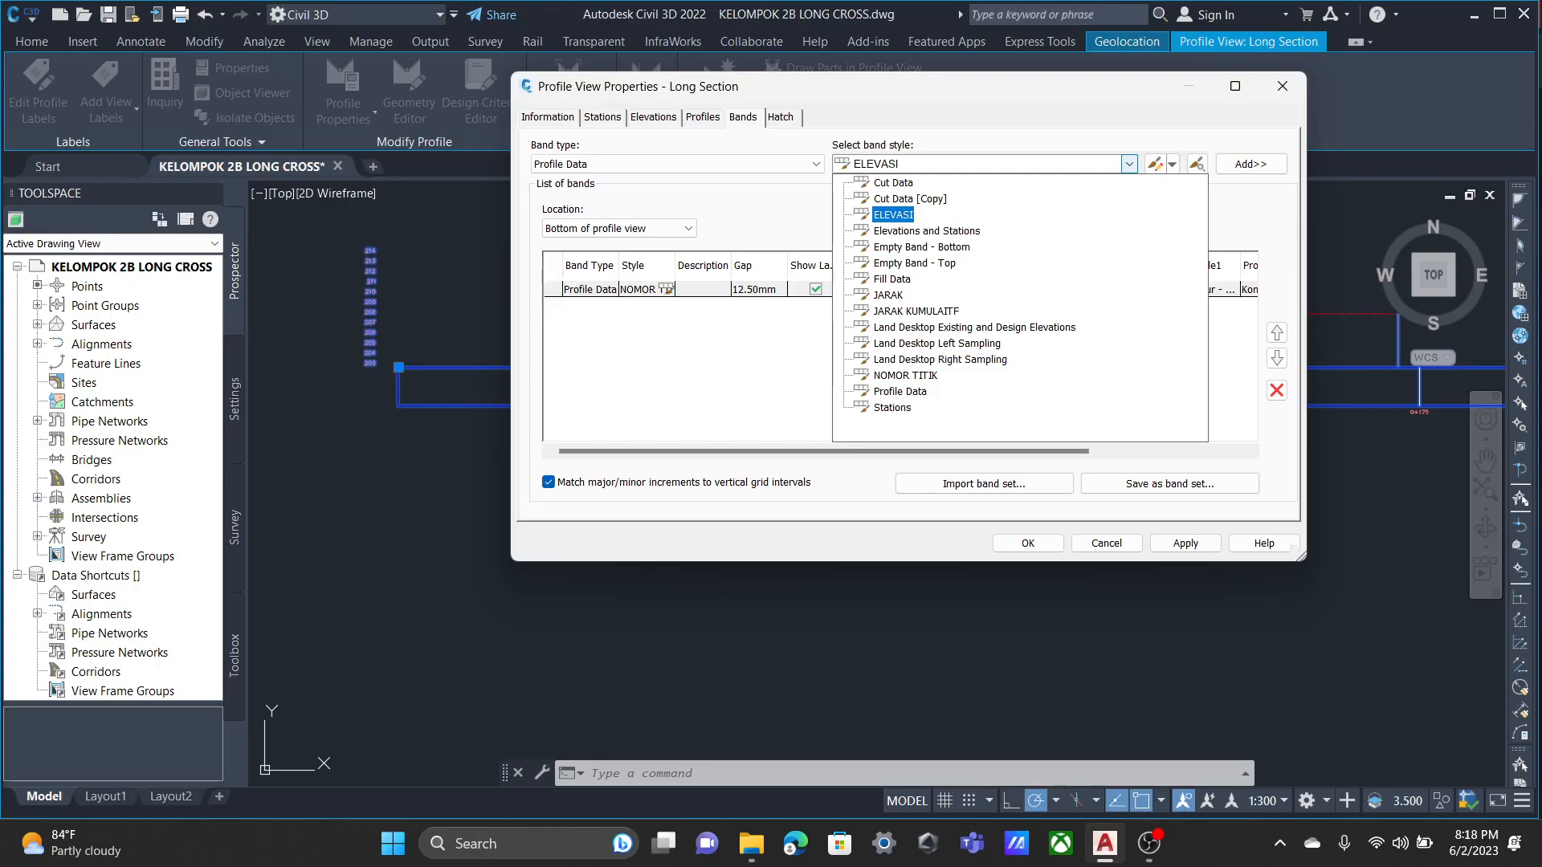
click(893, 183)
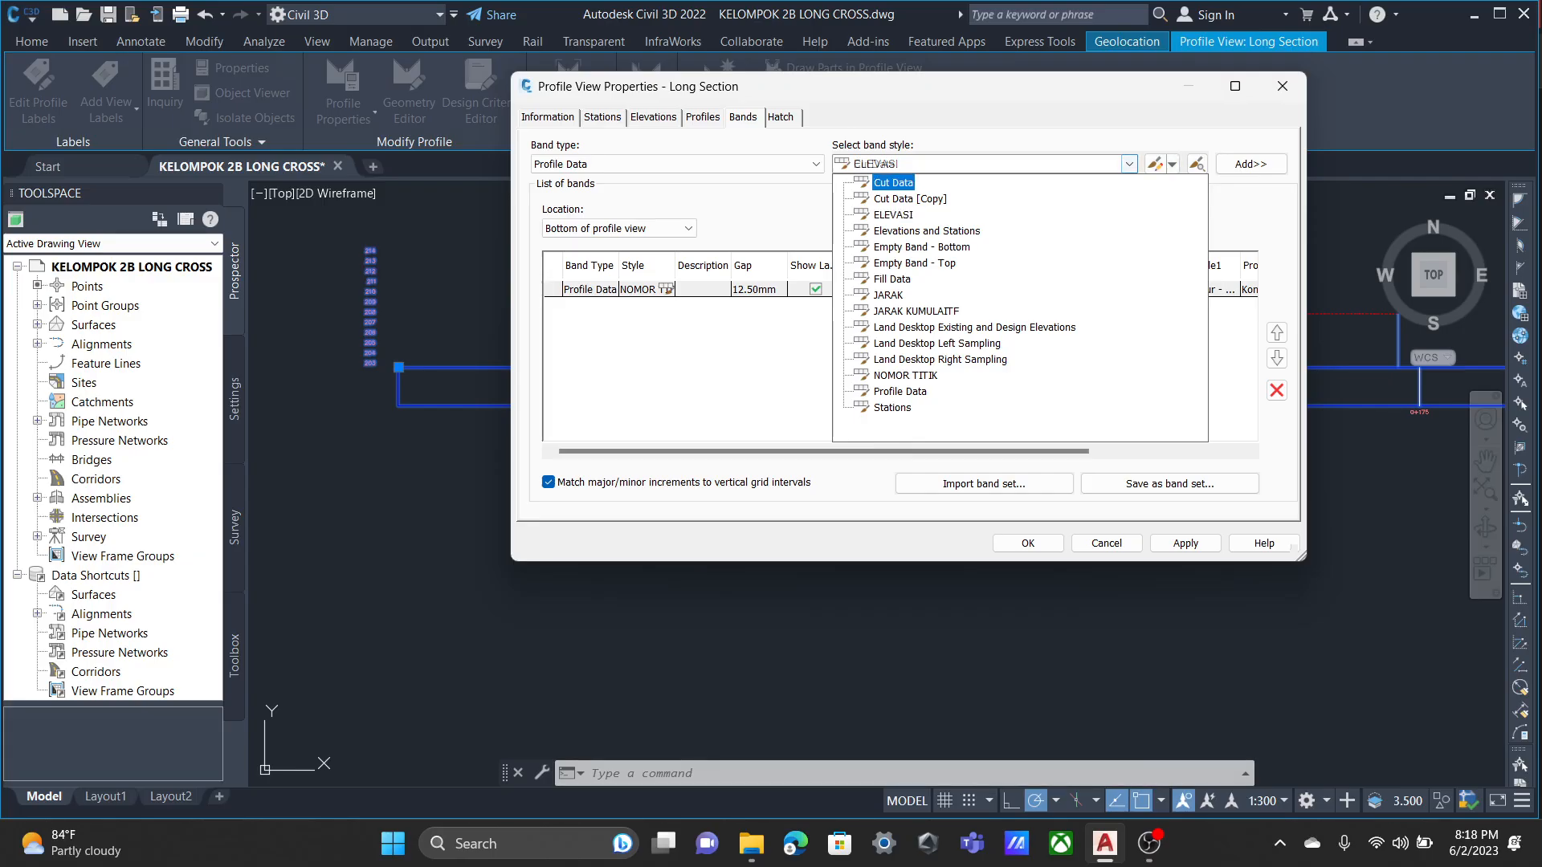
click(893, 216)
click(1251, 164)
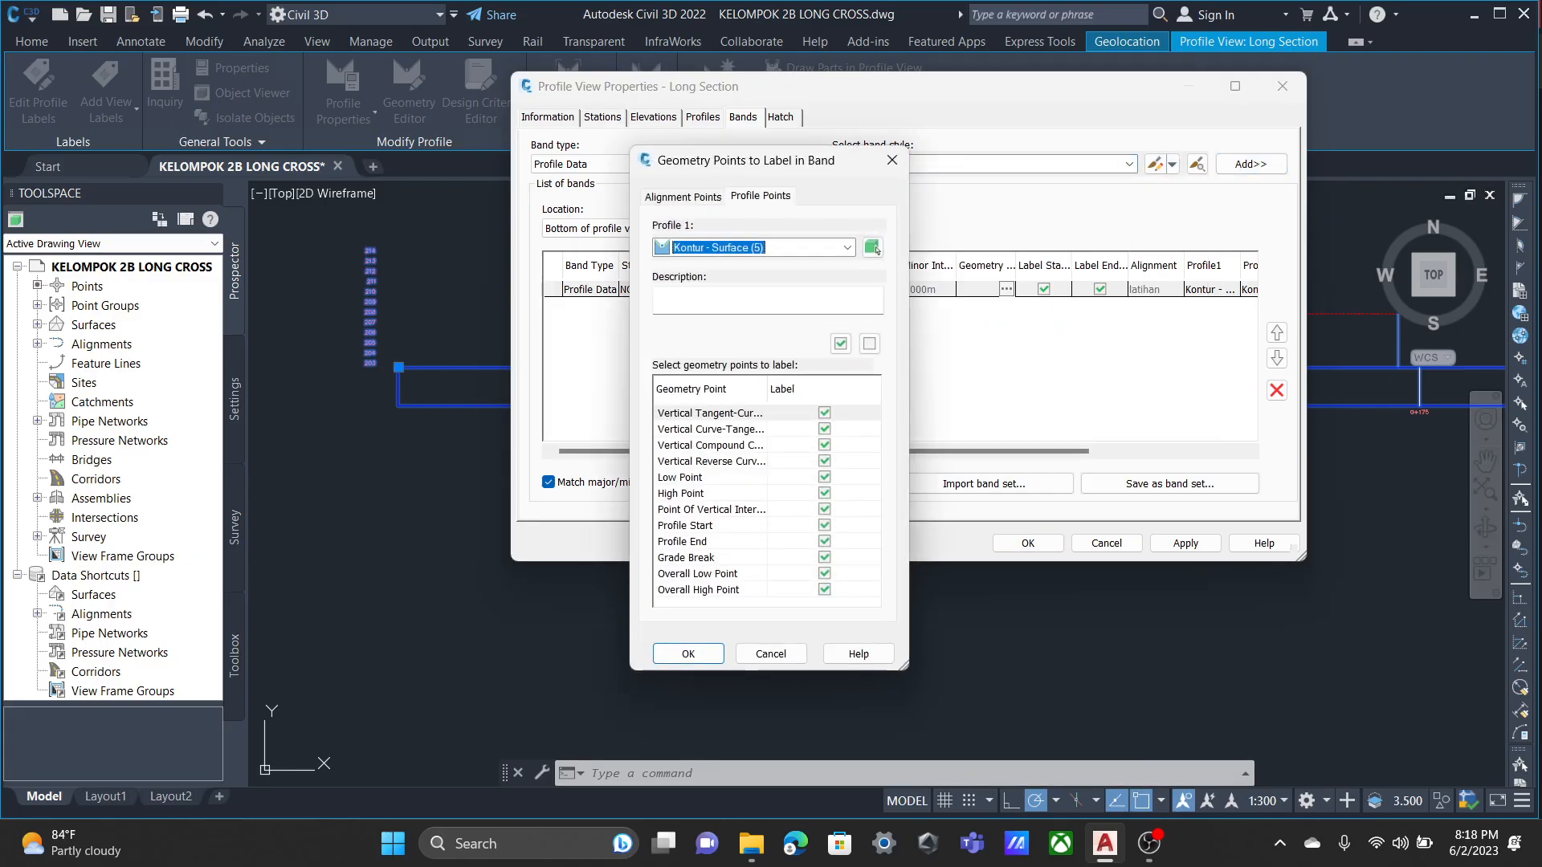
click(689, 652)
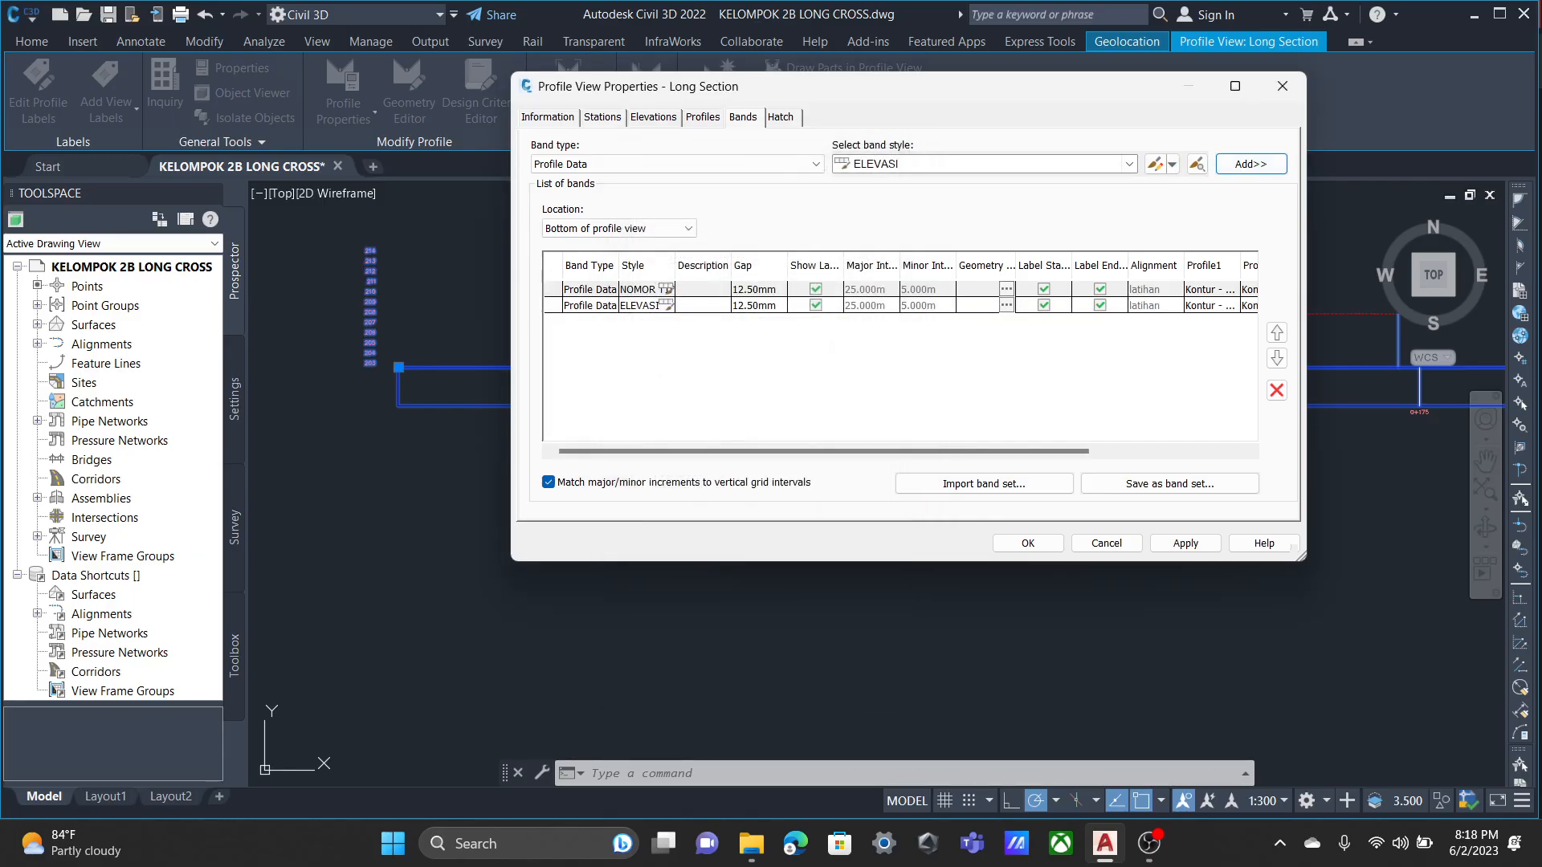
Add a JARAK profile data band to the bottom bands, accepting the Kontur - Surface (5) geometry points.
click(1129, 164)
click(888, 295)
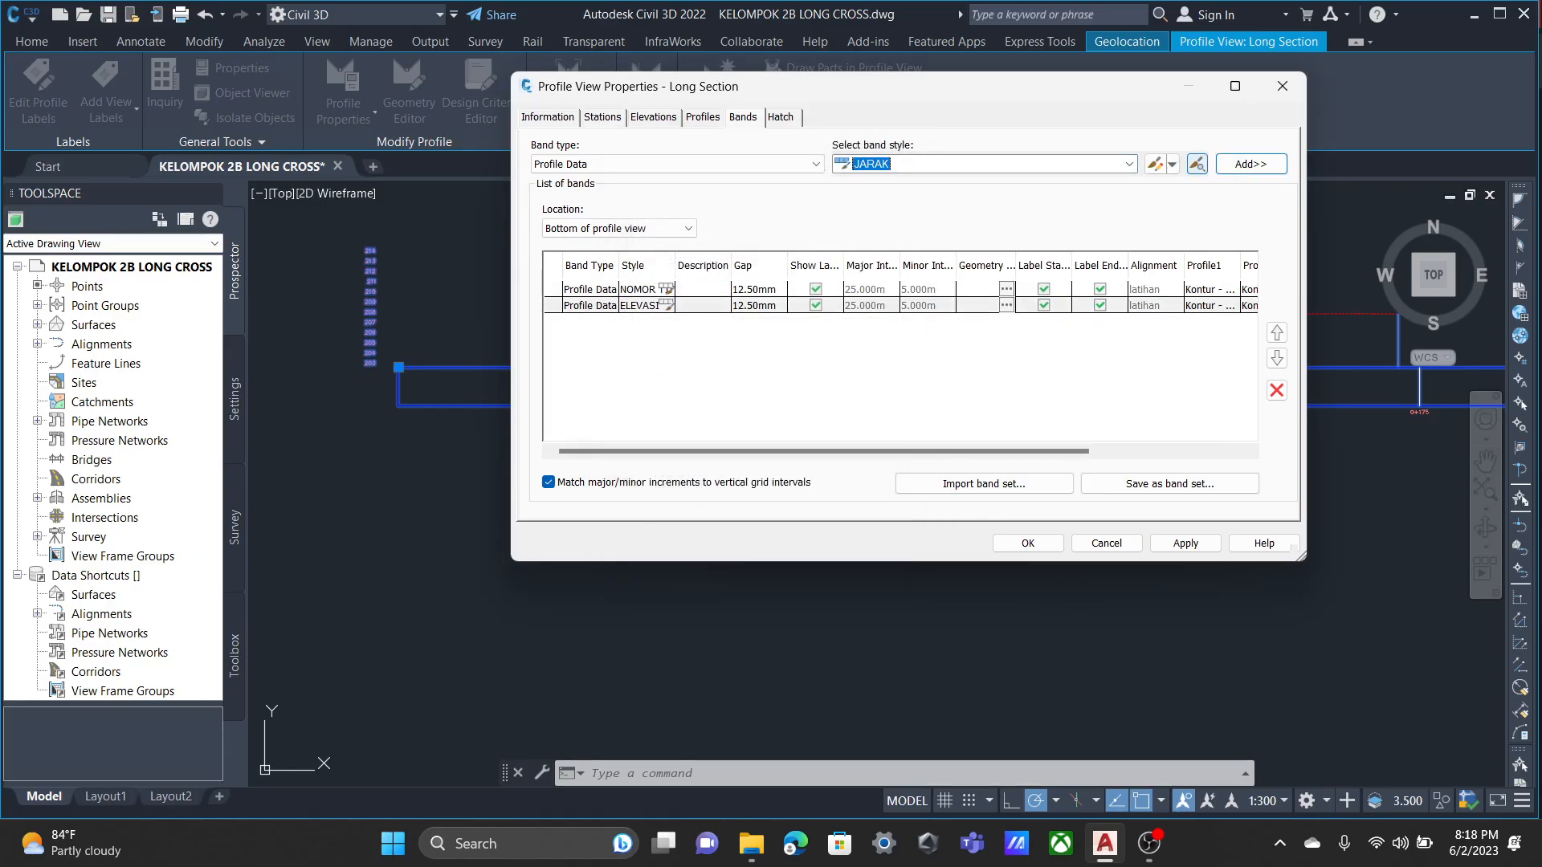
click(1250, 164)
click(689, 654)
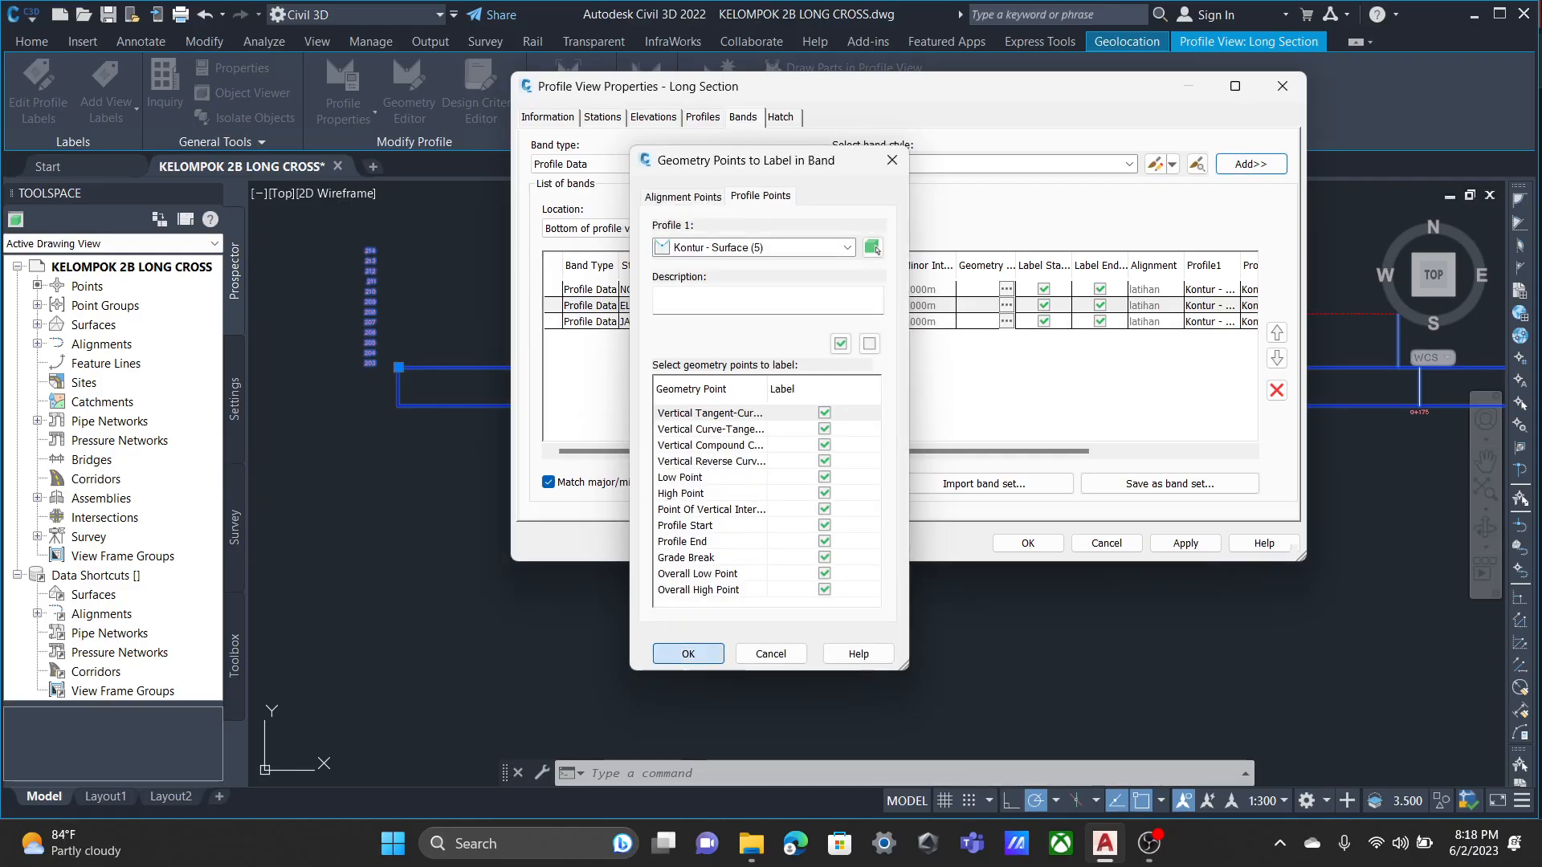
Add a JARAK KUMULAITF profile data band to the bottom bands, accepting the Kontur - Surface (5) geometry points.
click(1130, 164)
click(916, 310)
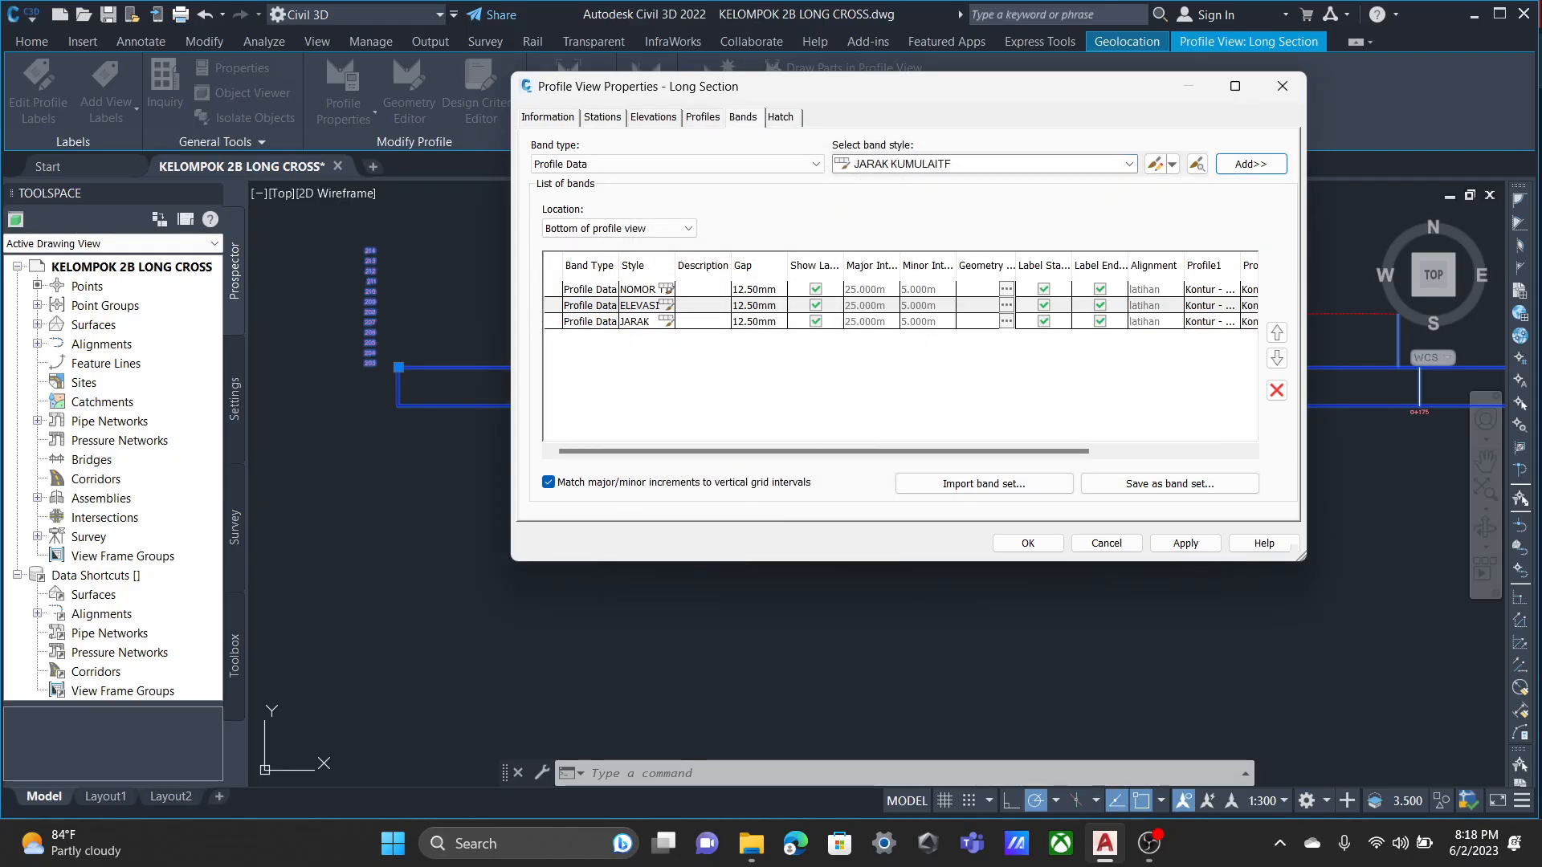
click(1250, 163)
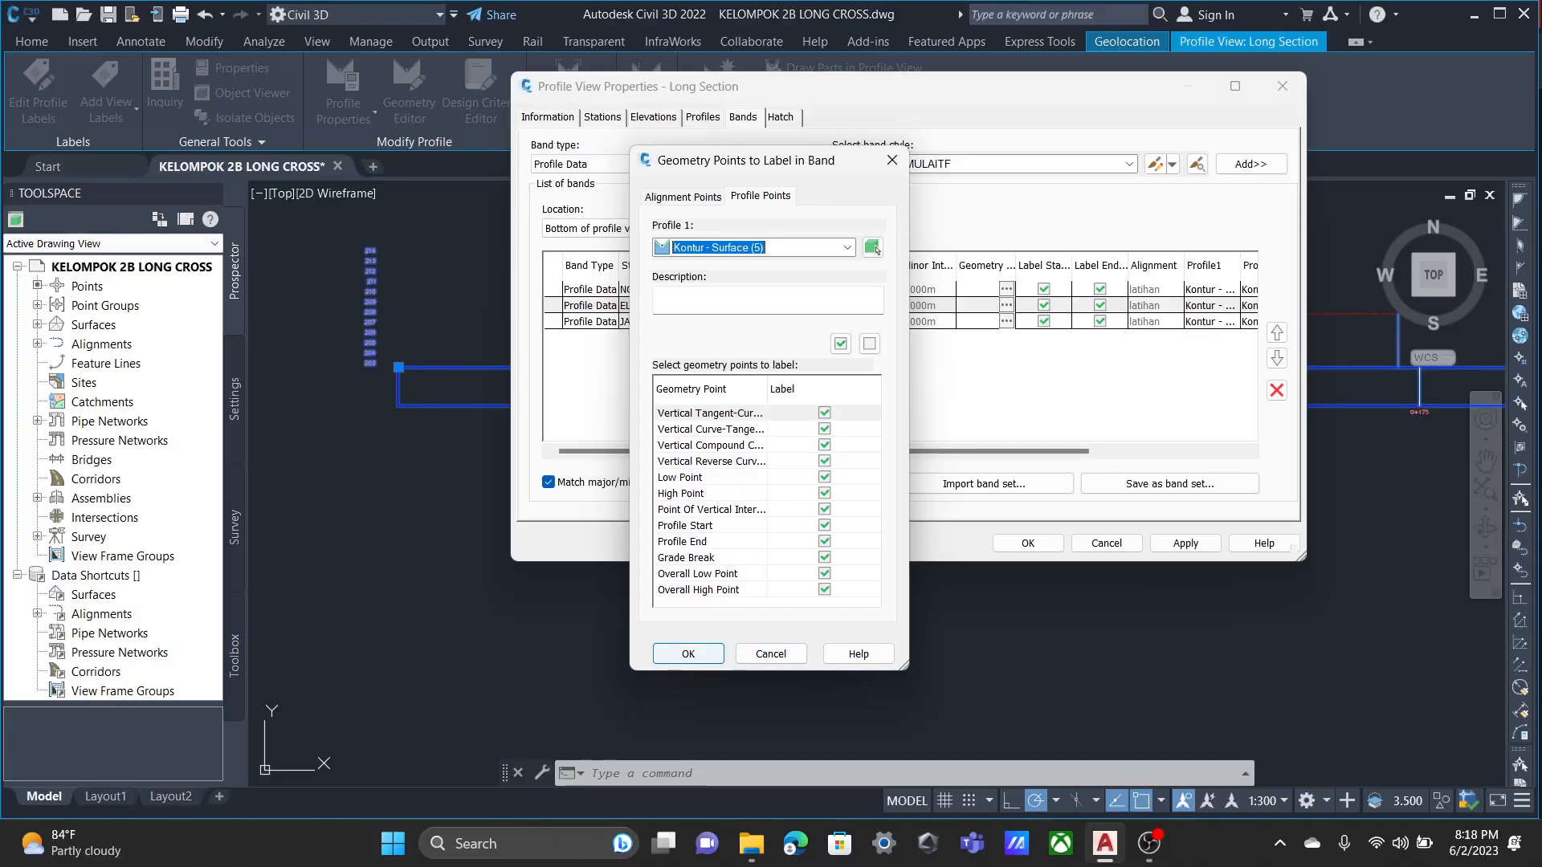
click(689, 654)
Set the gap of all four bottom bands, NOMOR TITIK, ELEVASI, JARAK and JARAK KUMULAITF, to 0 mm.
click(758, 290)
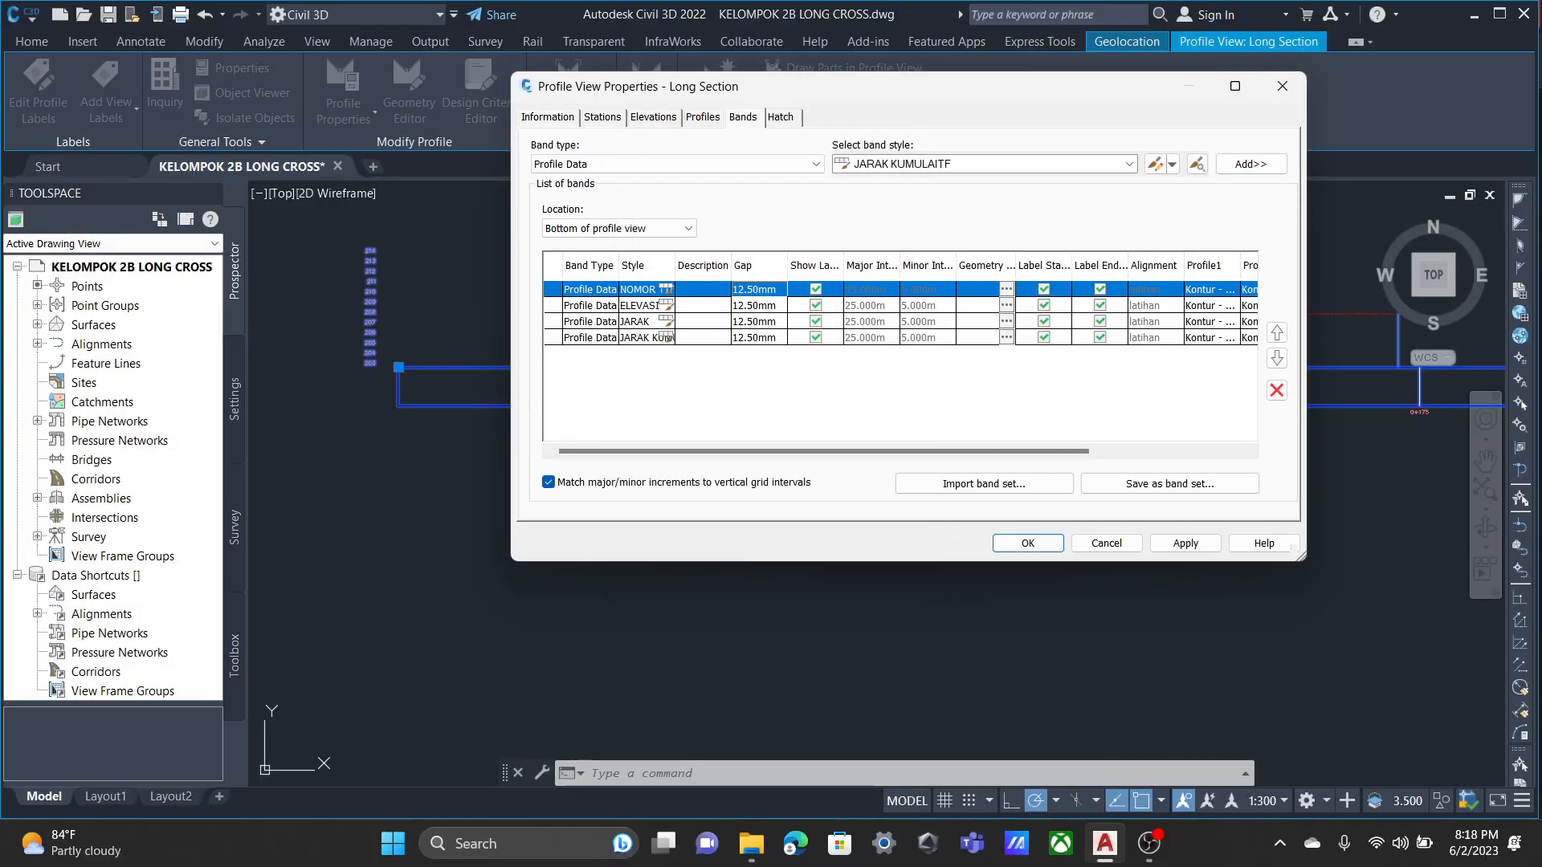
text(0)
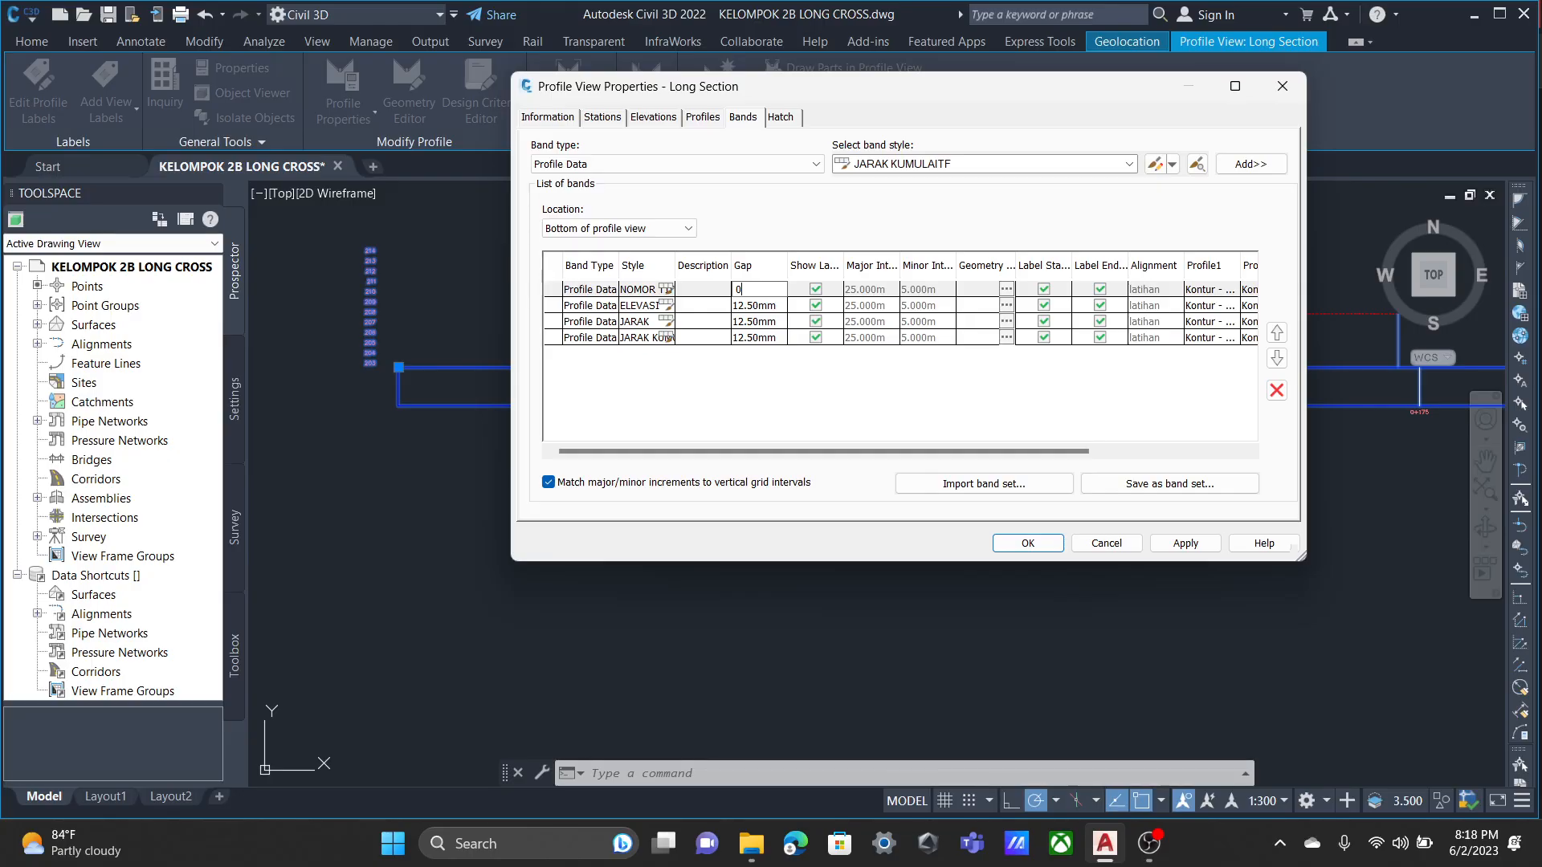
key(Return)
text(0)
key(Return)
text(0)
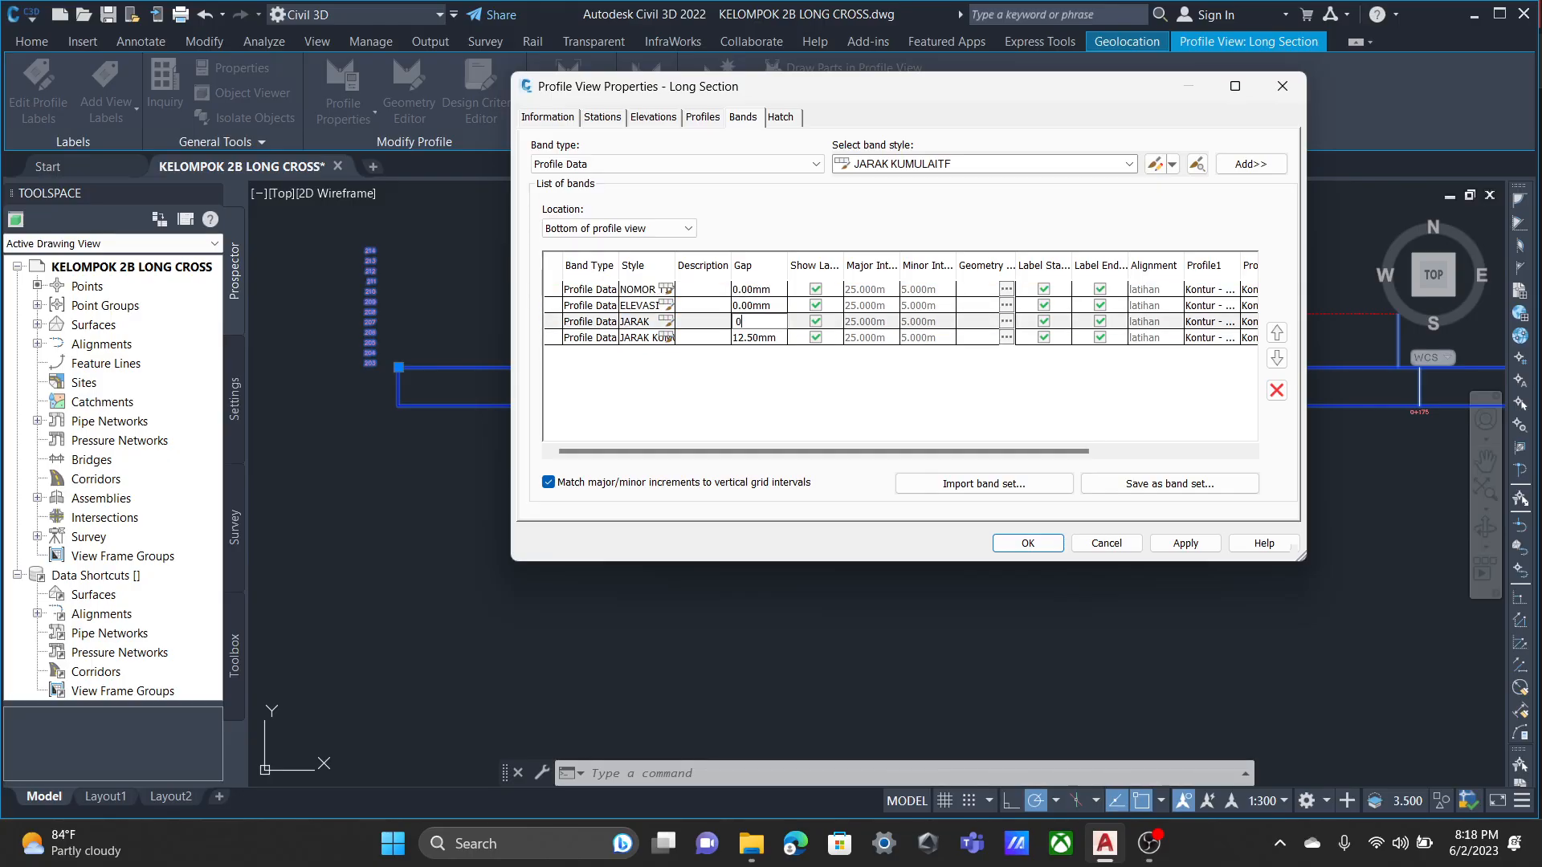
key(Return)
key(Return)
text(0)
key(Return)
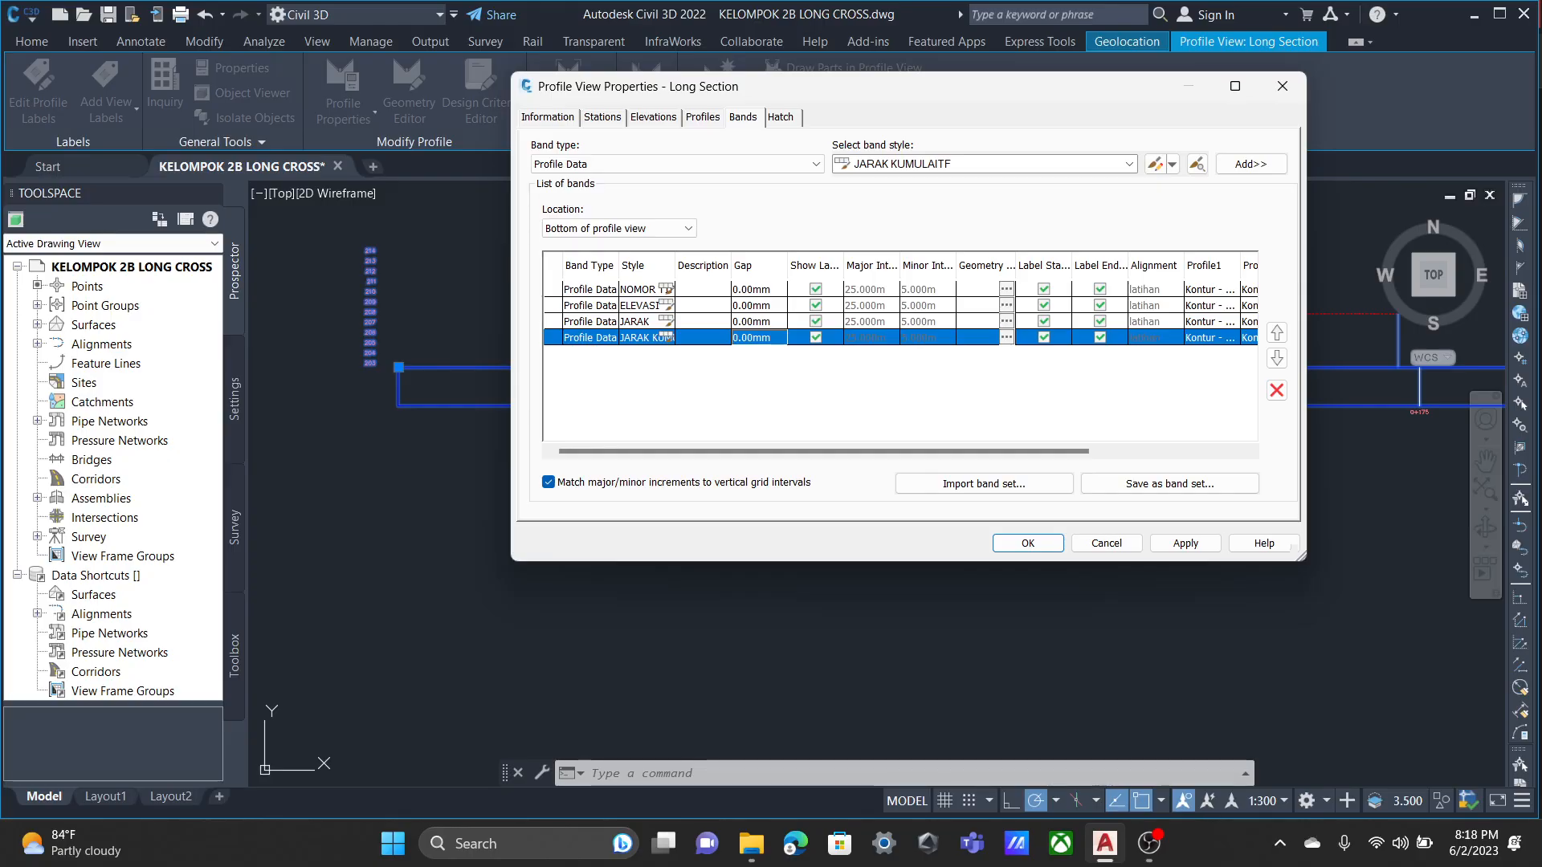
Open the NOMOR TITIK style of the first bottom band for editing.
click(759, 290)
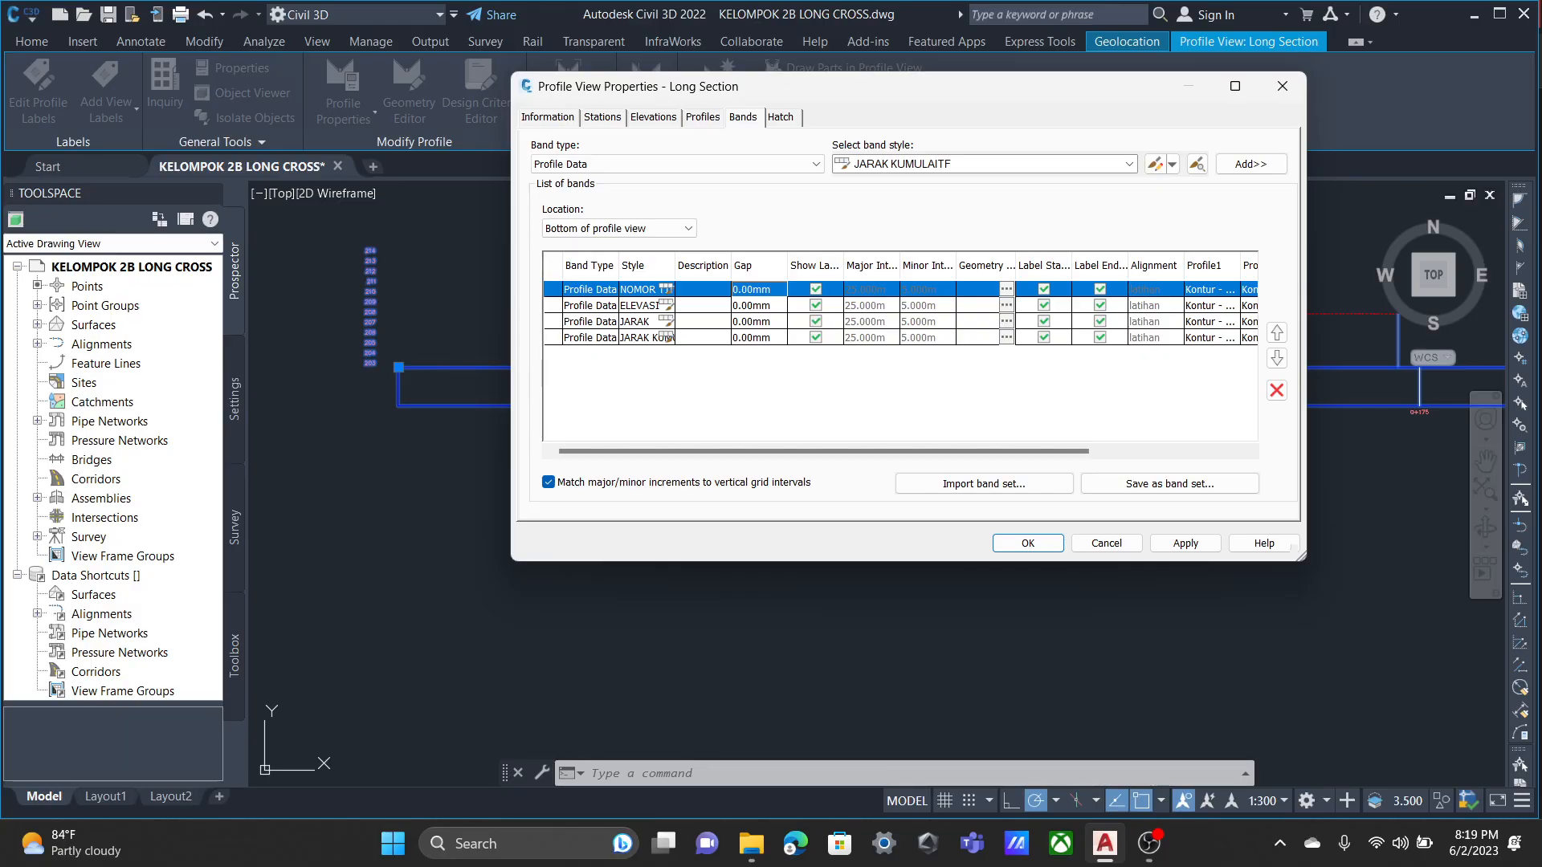
click(666, 289)
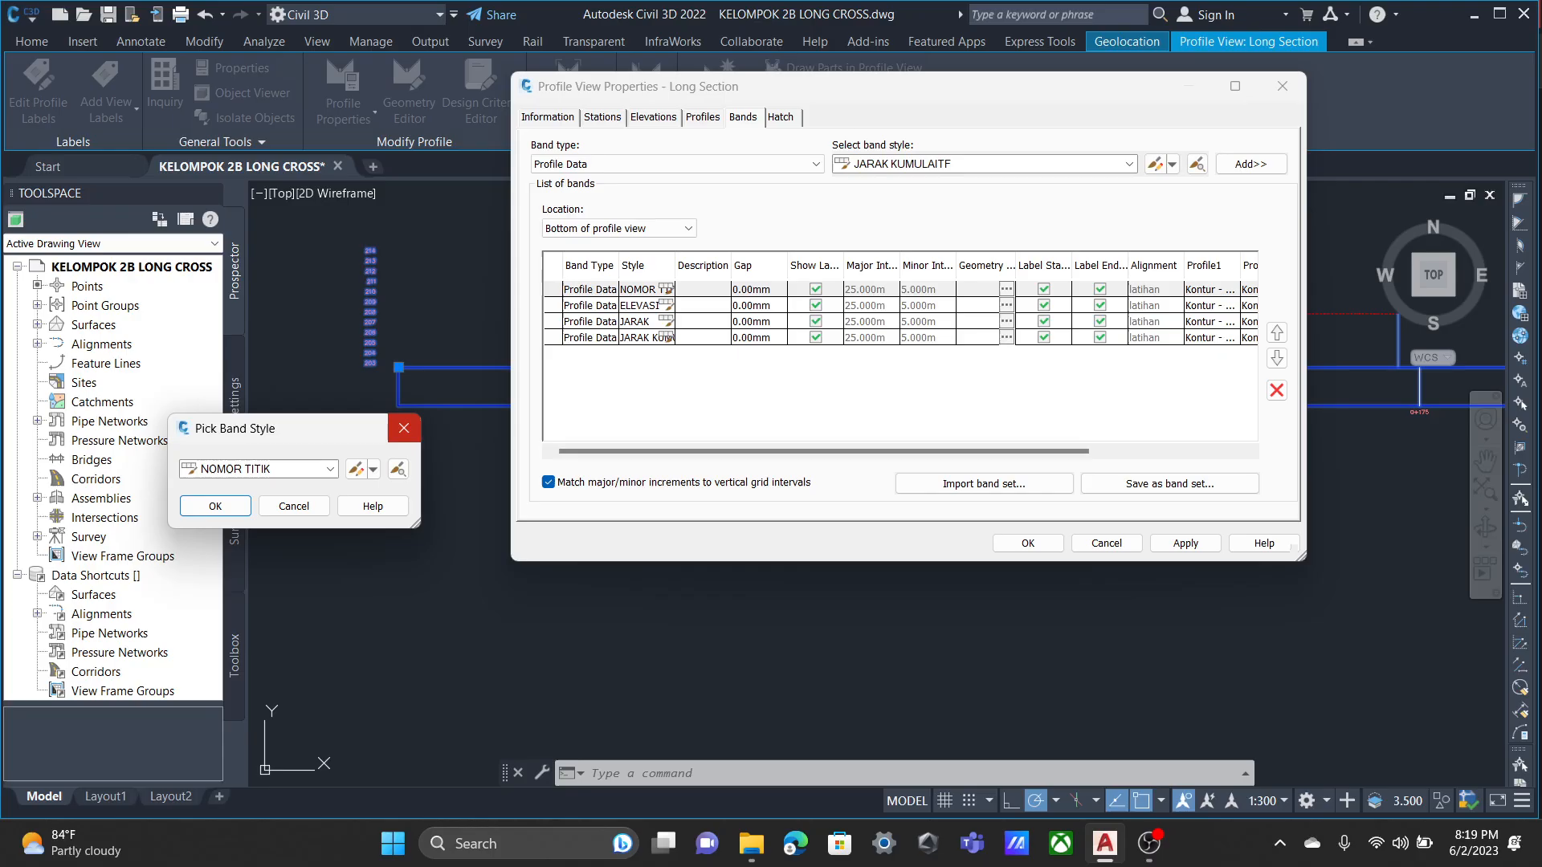
click(404, 428)
click(667, 289)
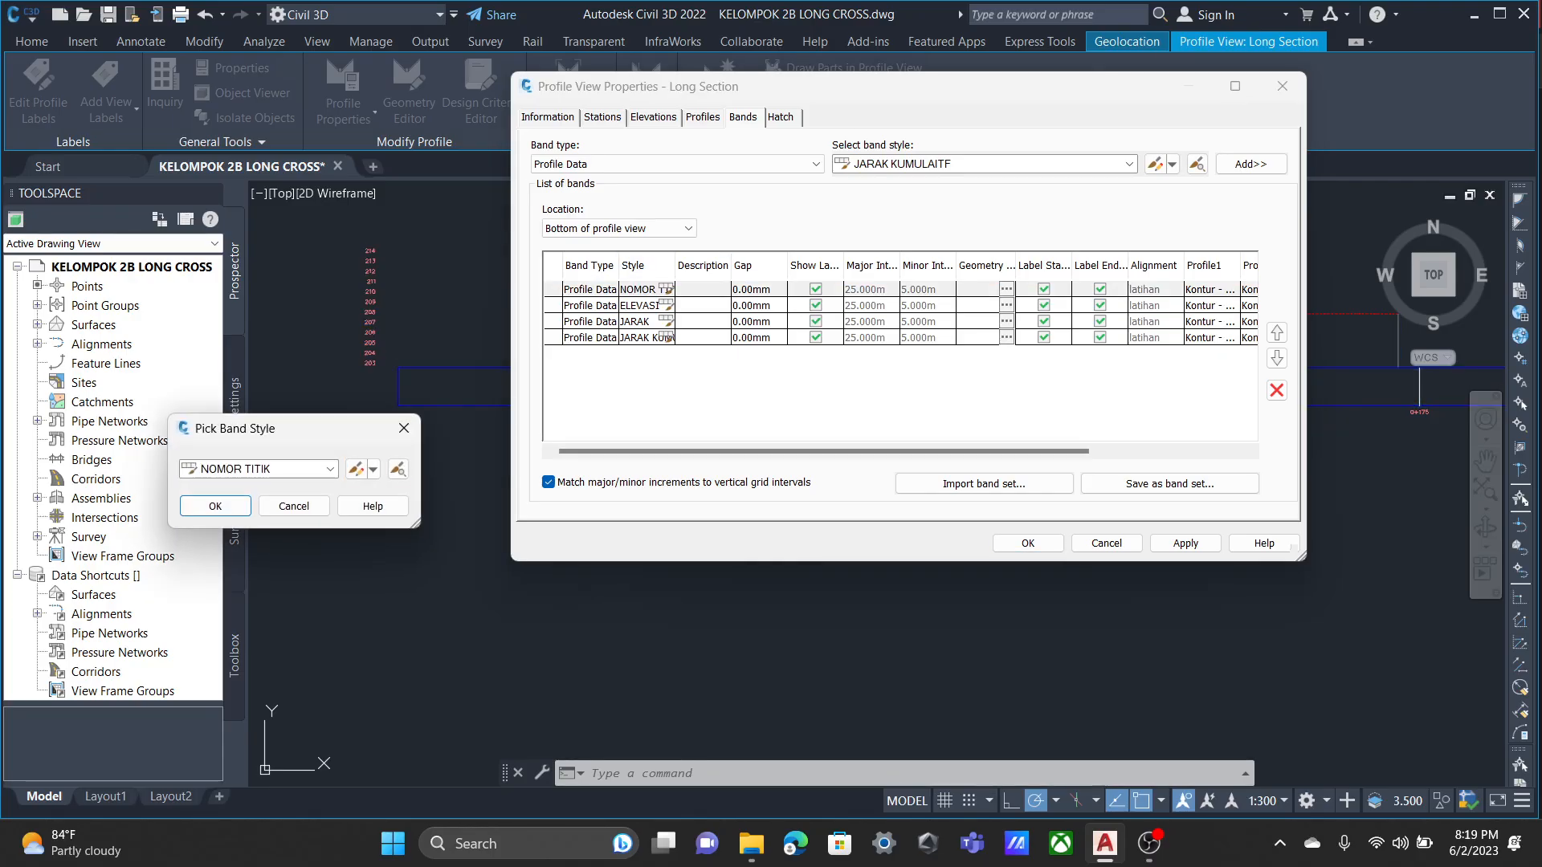
click(355, 468)
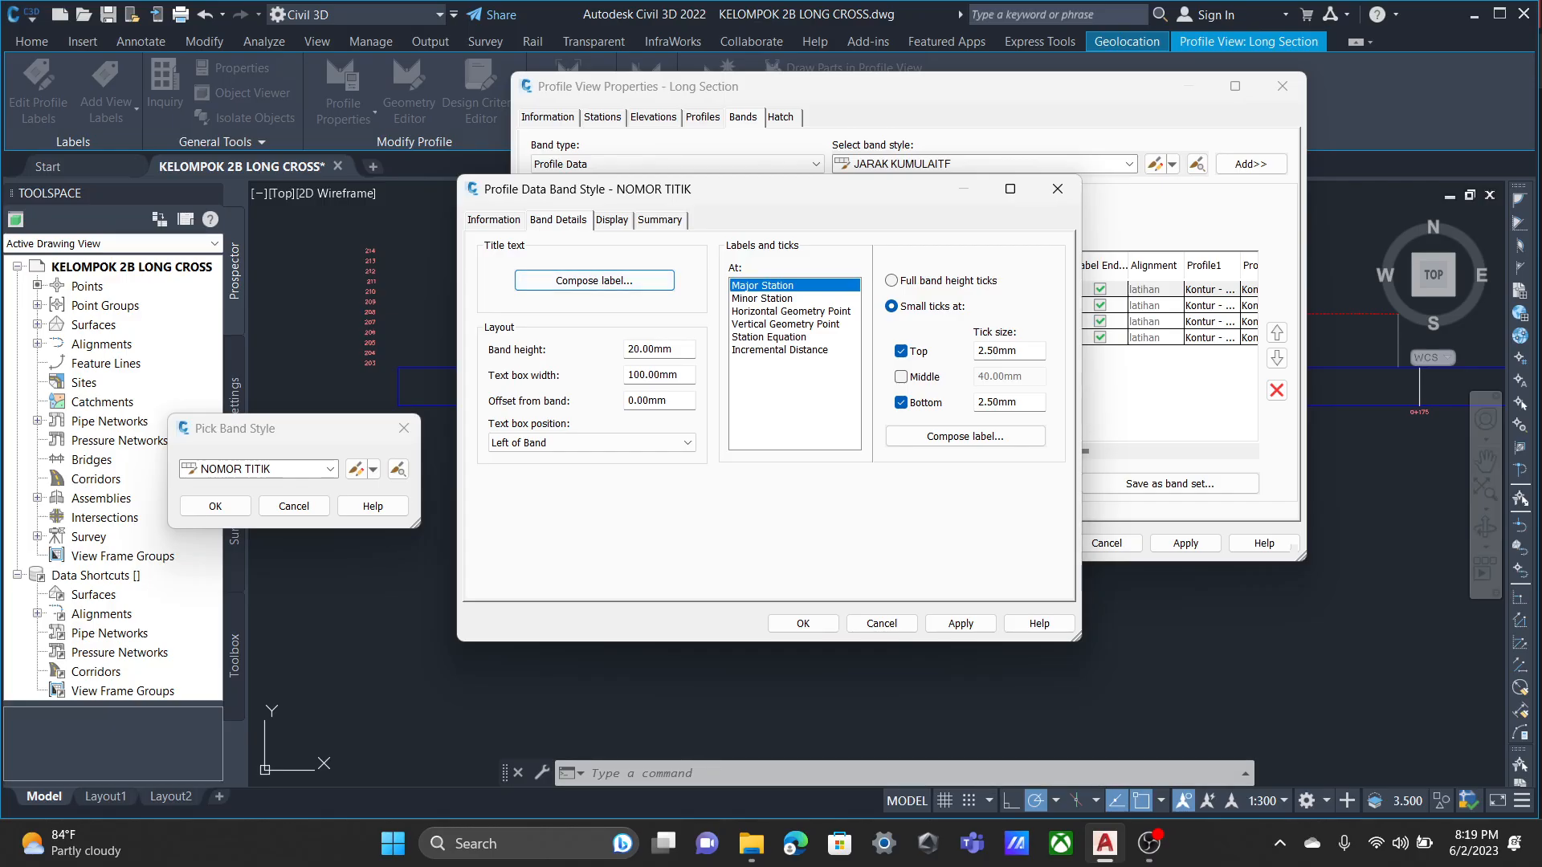
Examine the NOMOR TITIK band title label's text contents, anchor point, attachment and border properties.
click(594, 280)
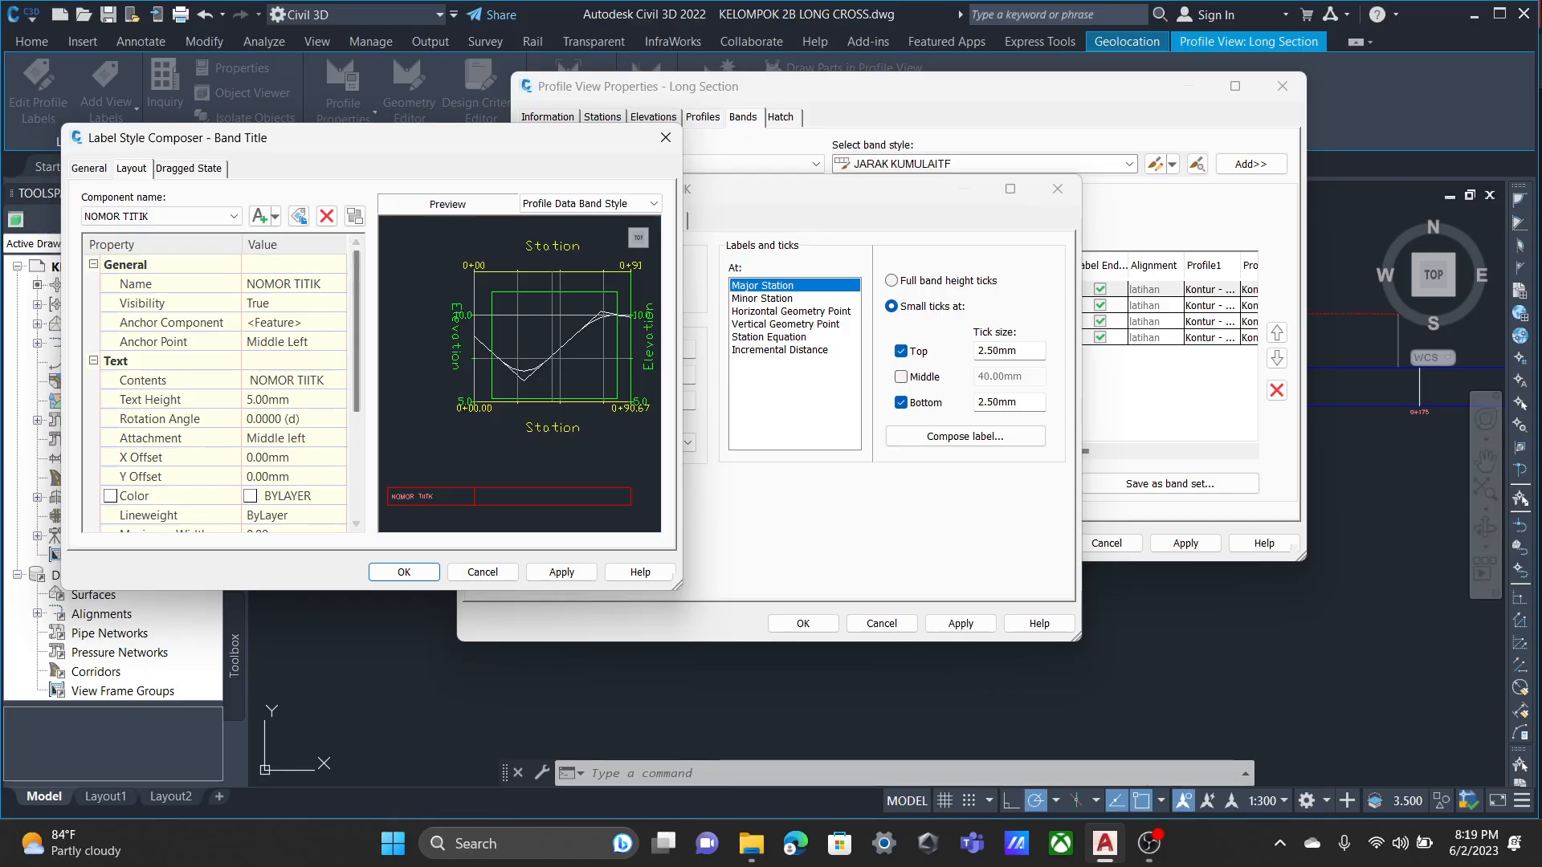
click(308, 380)
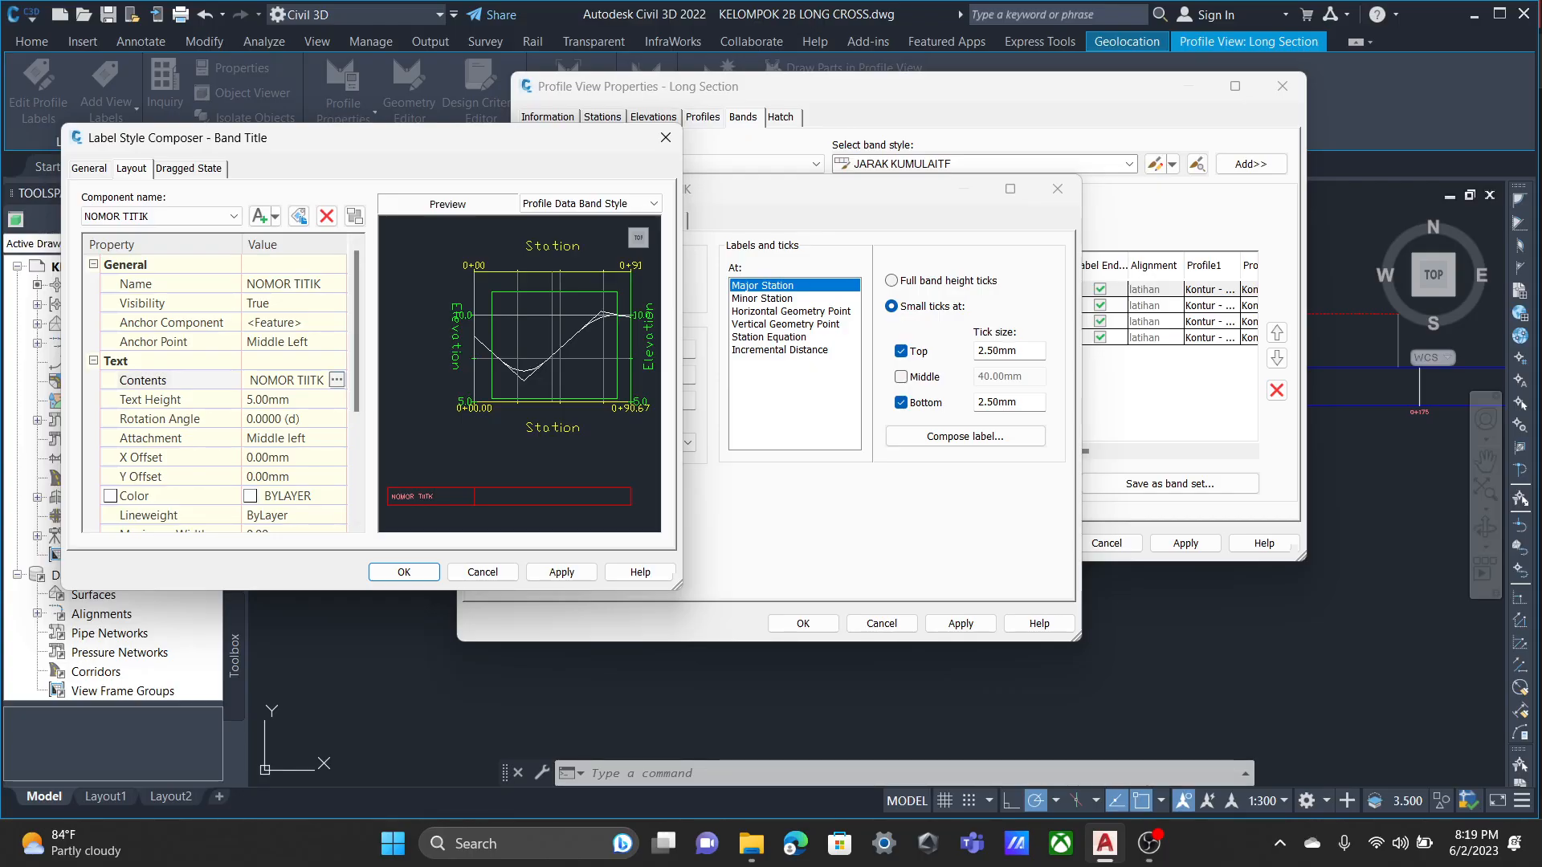
click(337, 380)
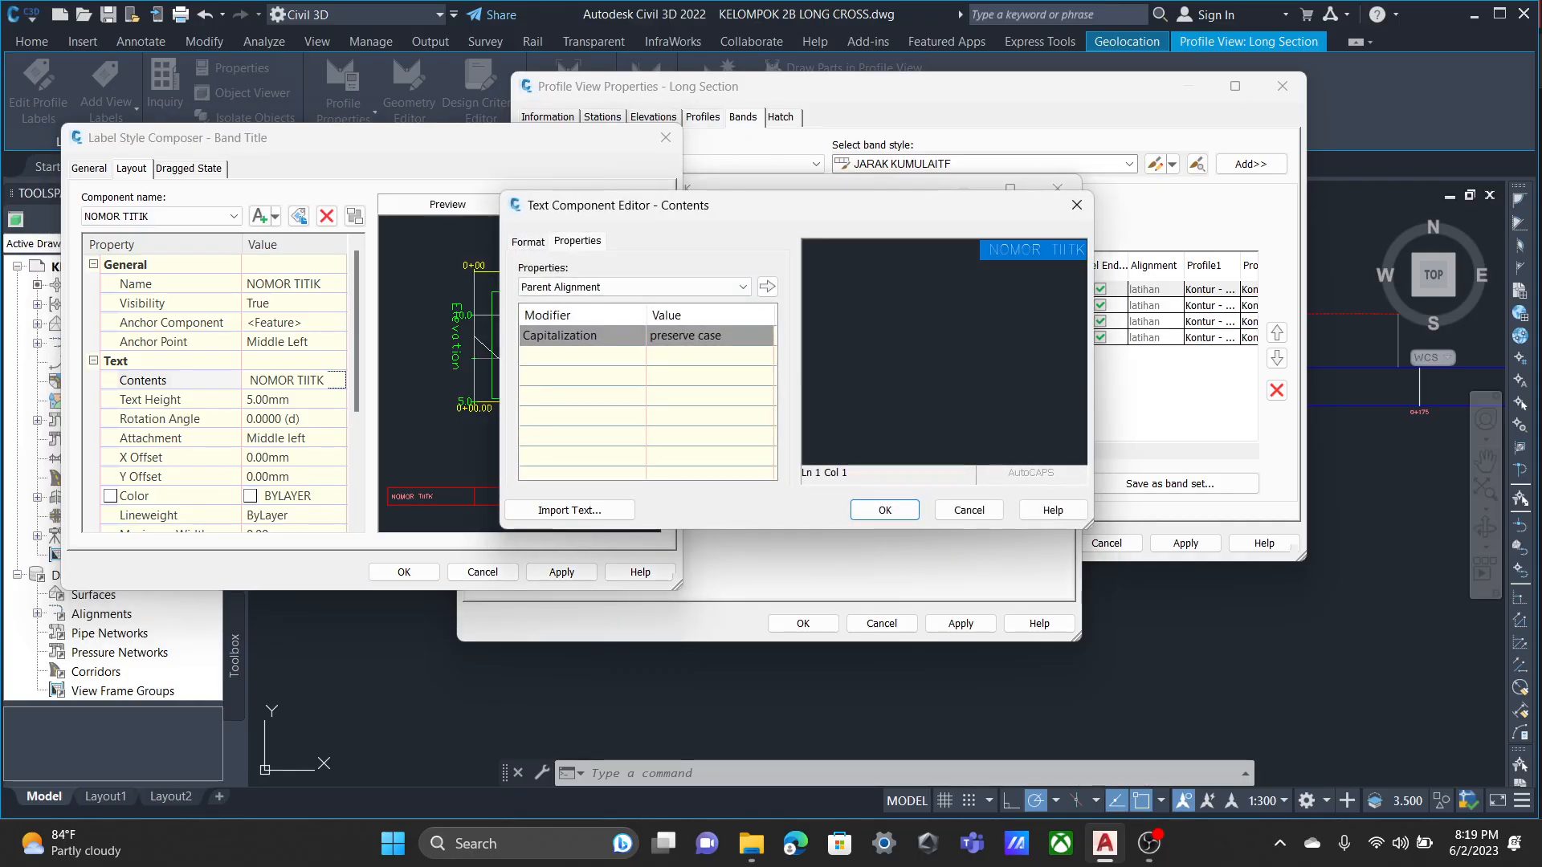
click(969, 510)
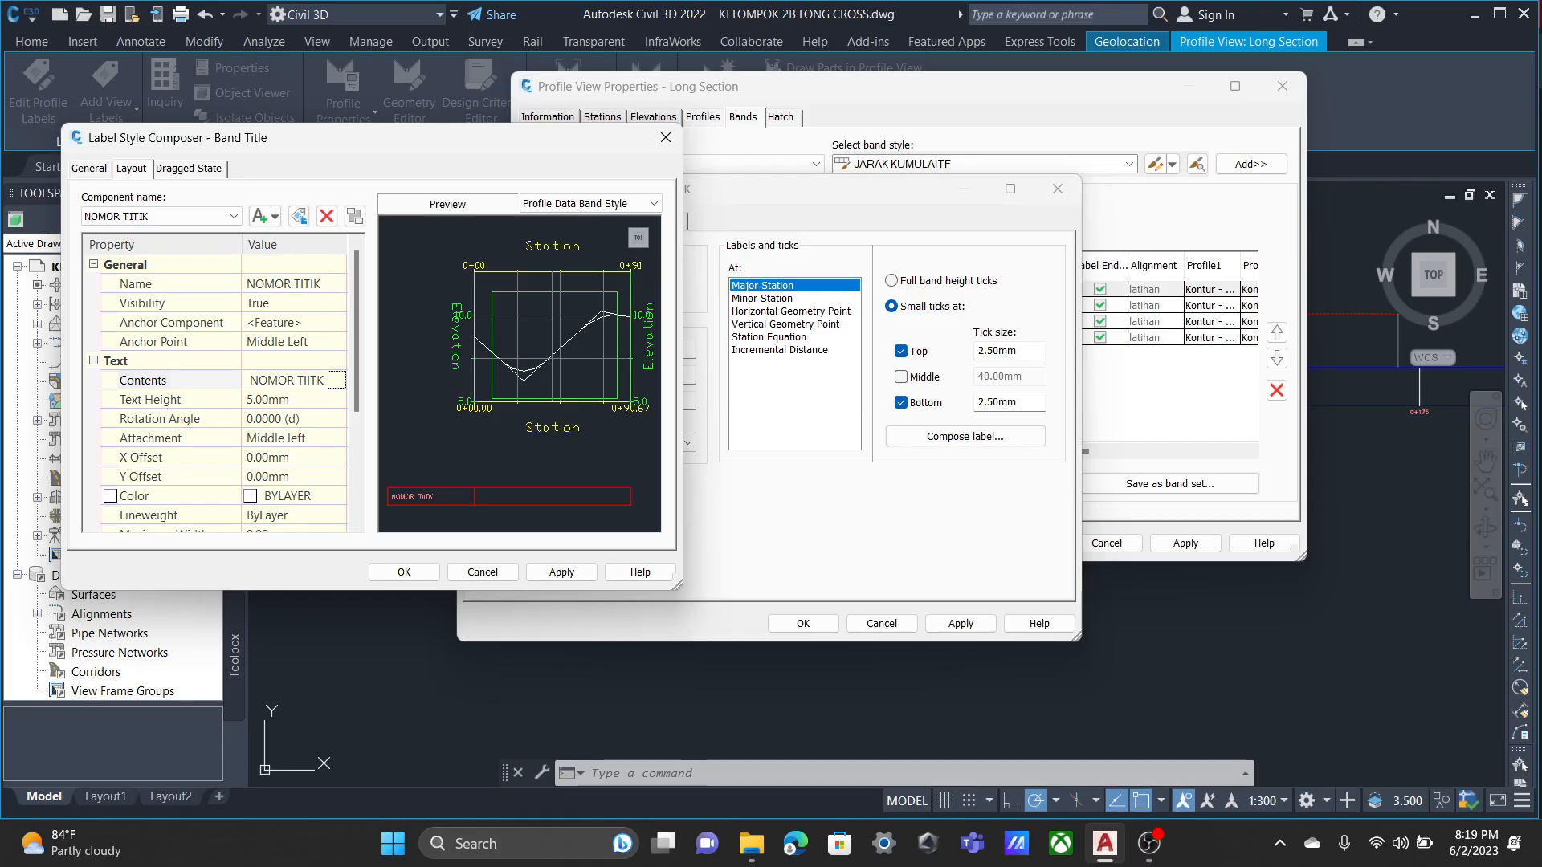
click(298, 342)
click(297, 439)
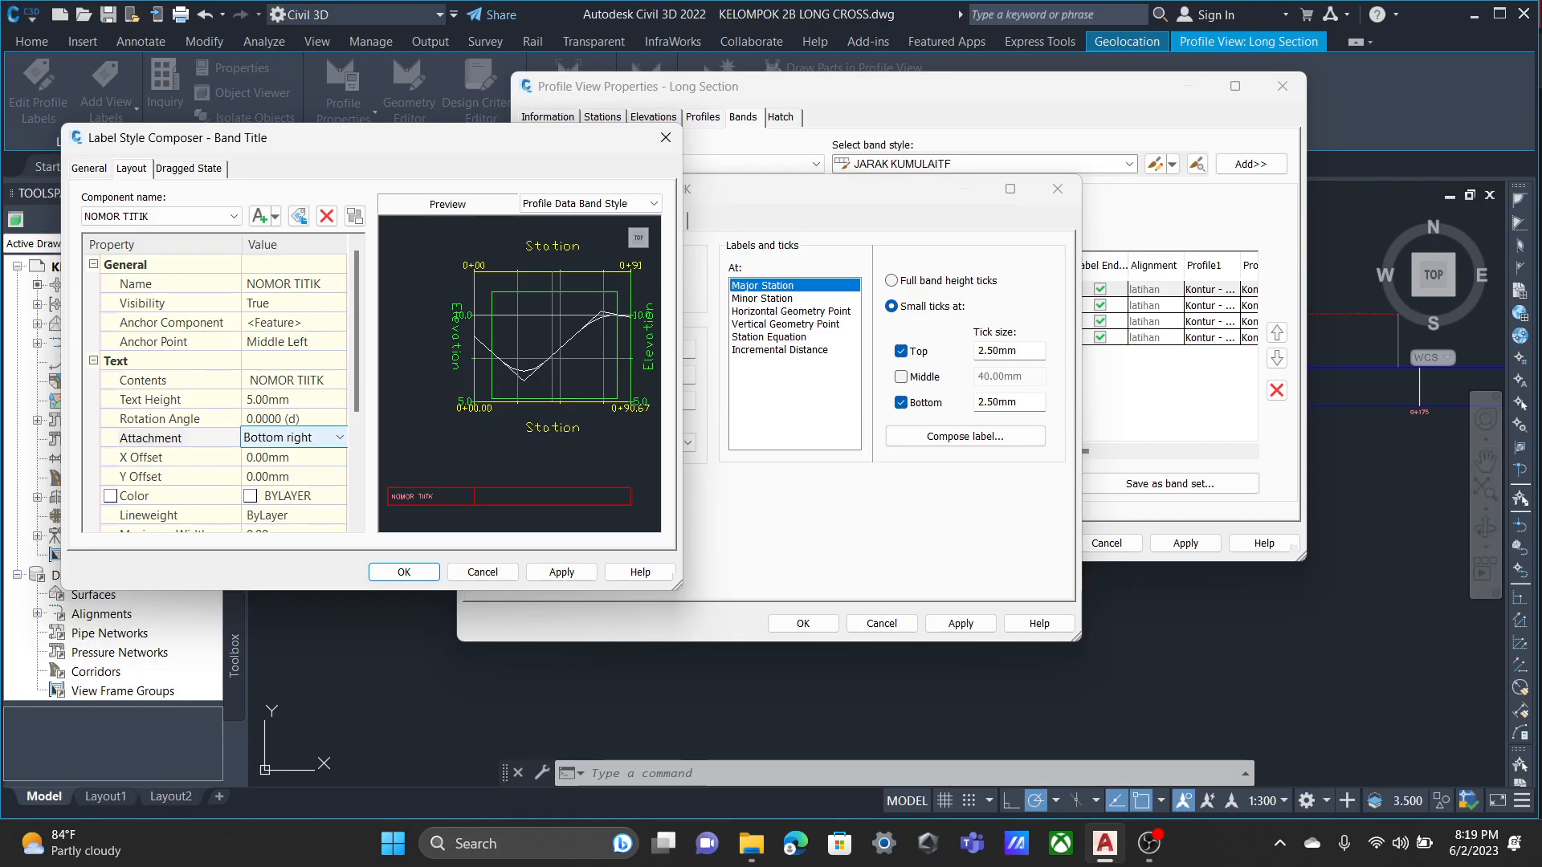
scroll(295, 438, up, 5)
click(154, 342)
scroll(216, 385, down, 3)
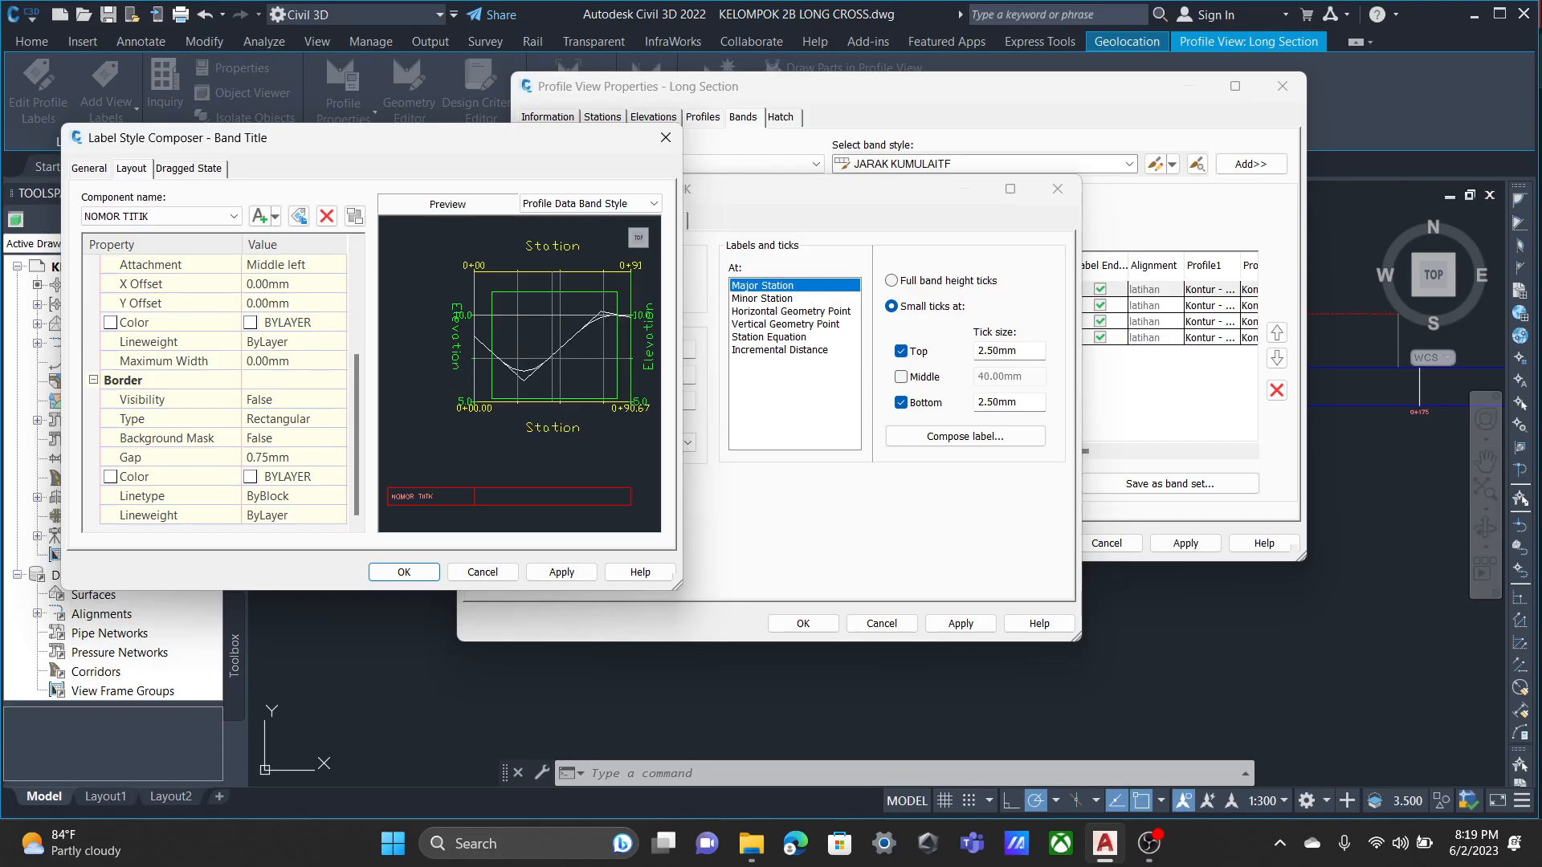
scroll(217, 386, up, 3)
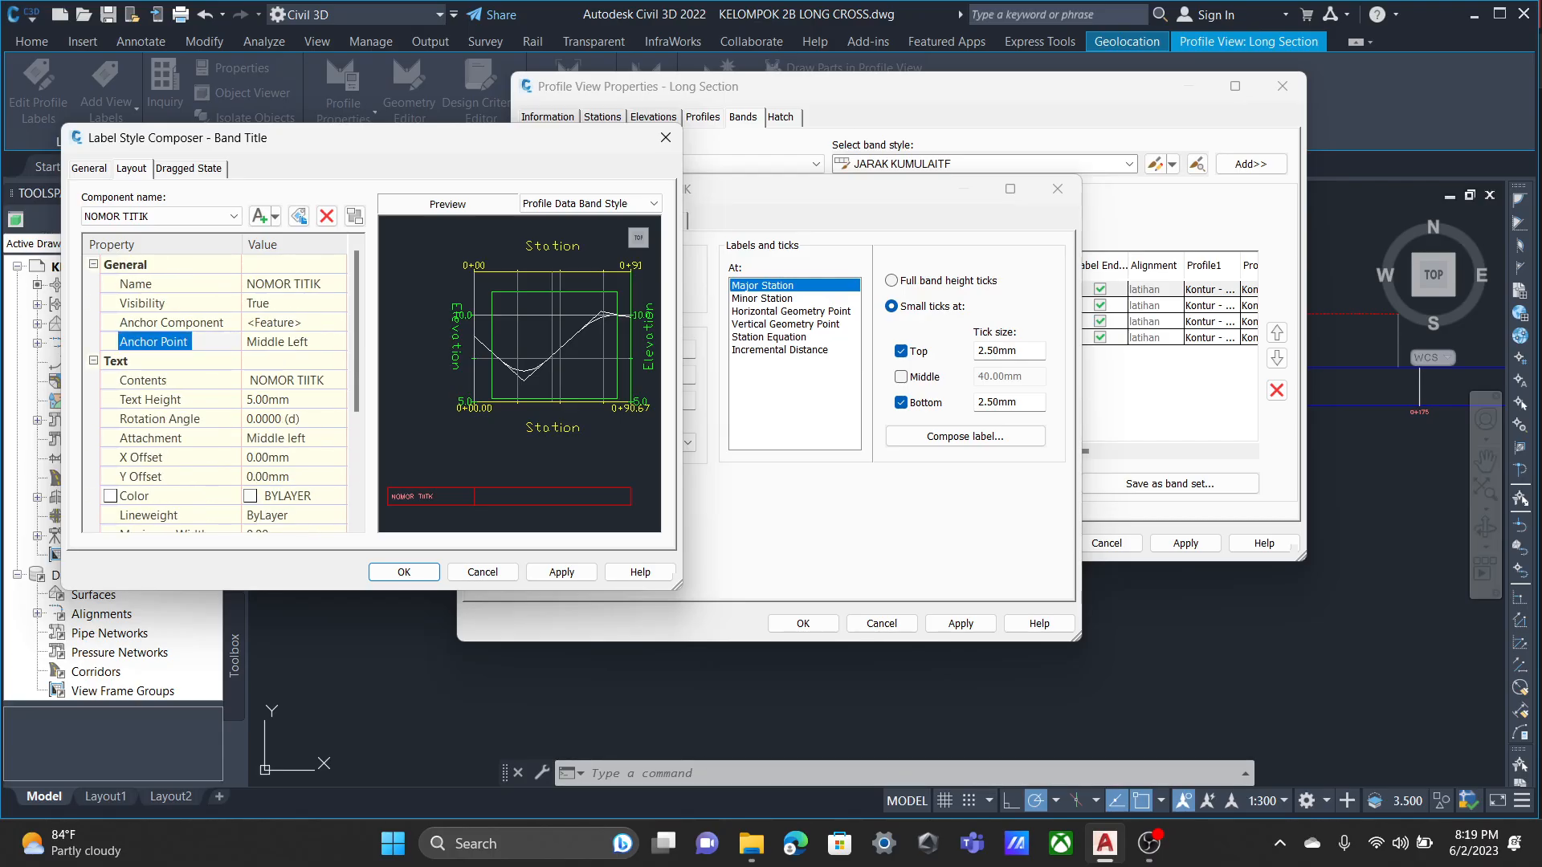
click(233, 216)
click(233, 217)
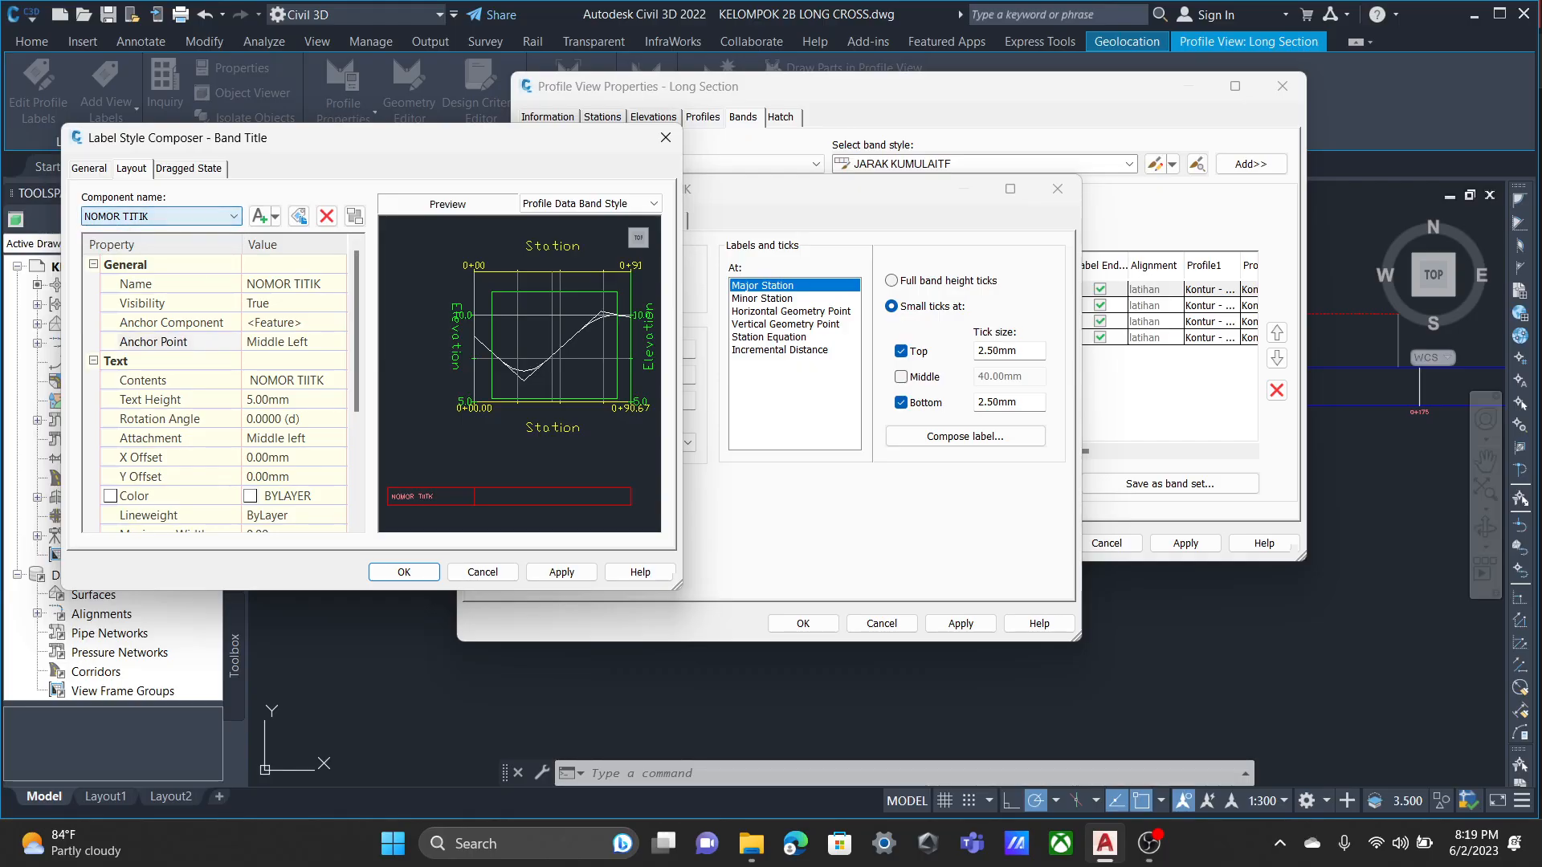
click(561, 573)
click(404, 571)
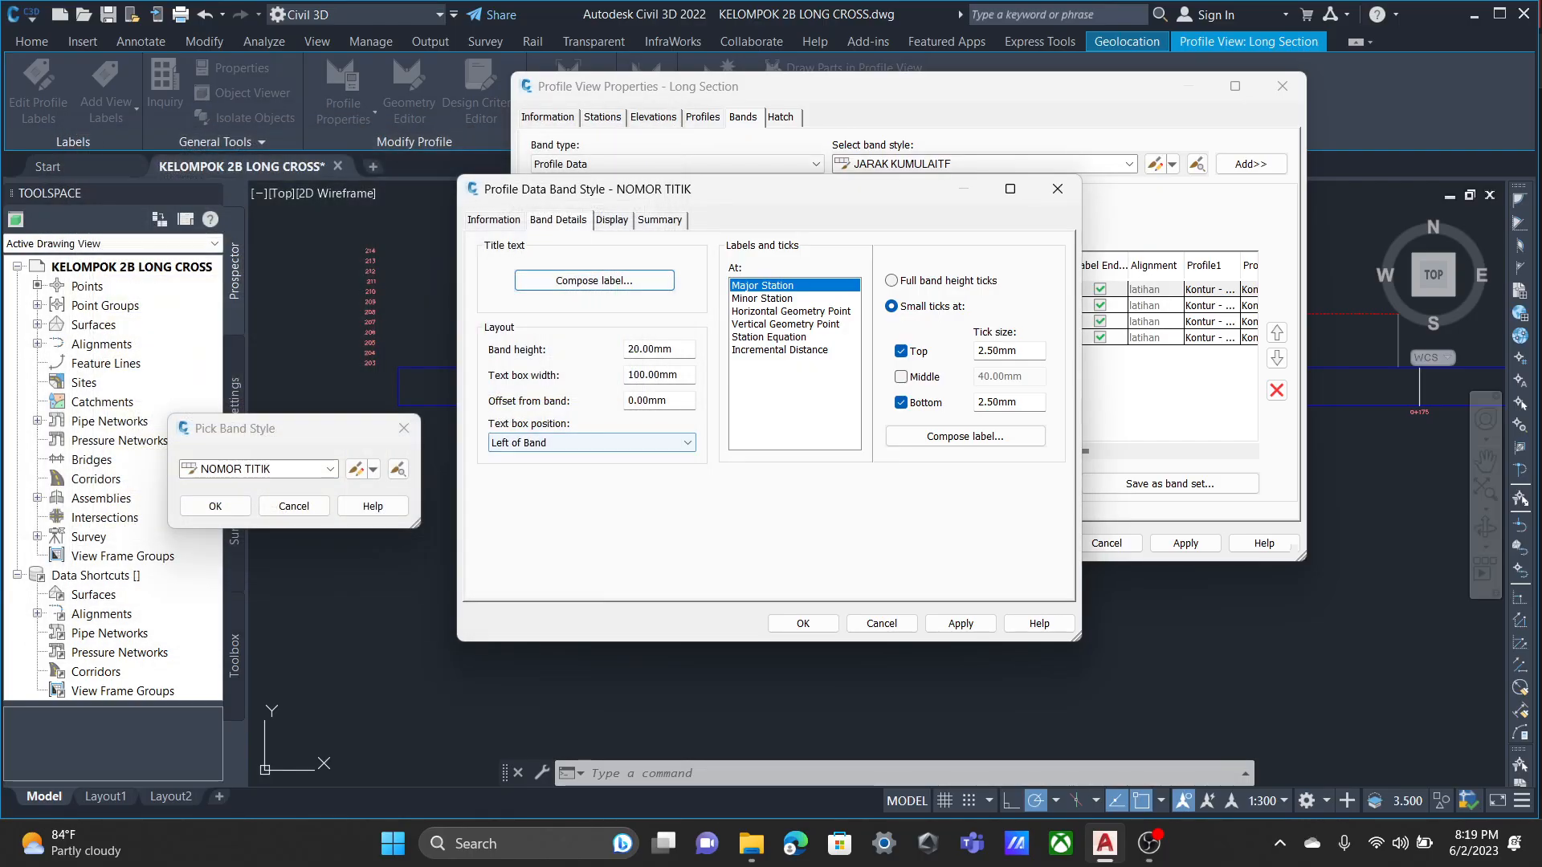
Examine the NOMOR TITIK band's height and text box width, and compare the Major Station and Horizontal Geometry Point label settings.
click(648, 348)
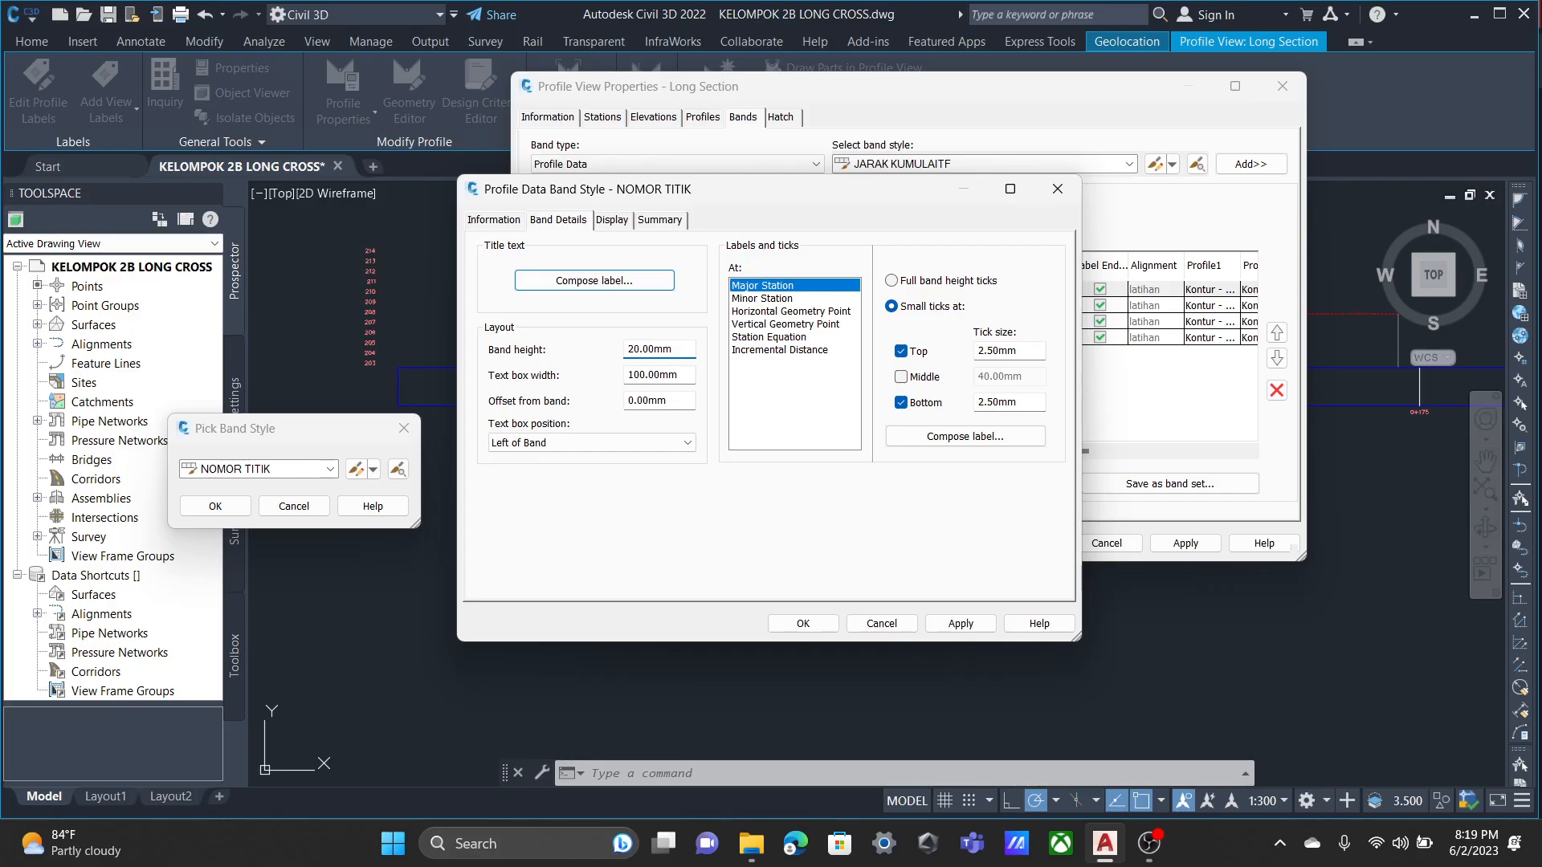
key(Tab)
click(653, 374)
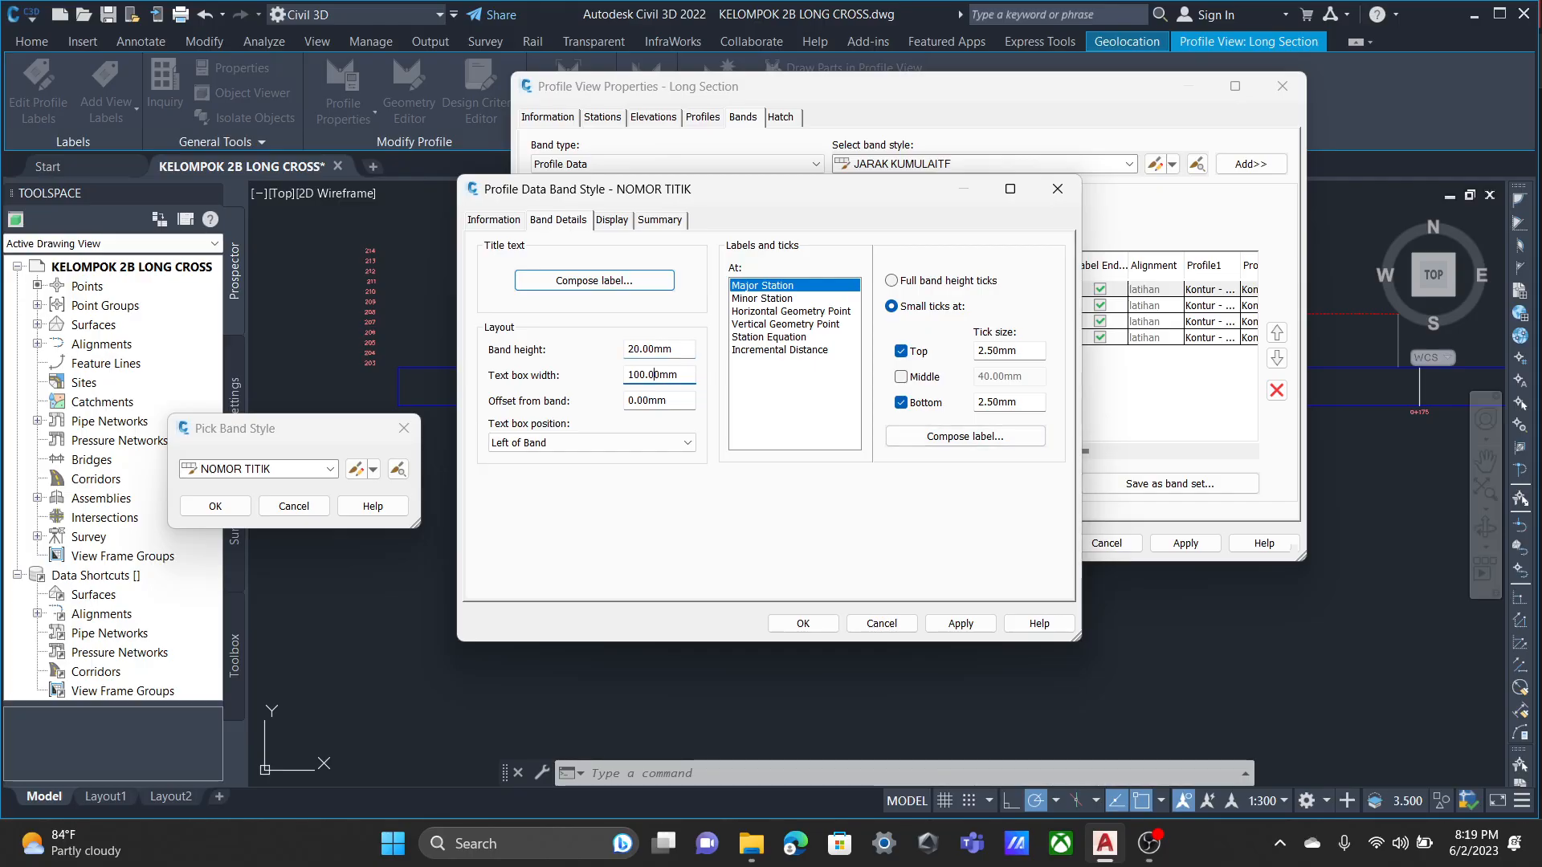
click(762, 298)
click(791, 311)
click(762, 286)
click(791, 312)
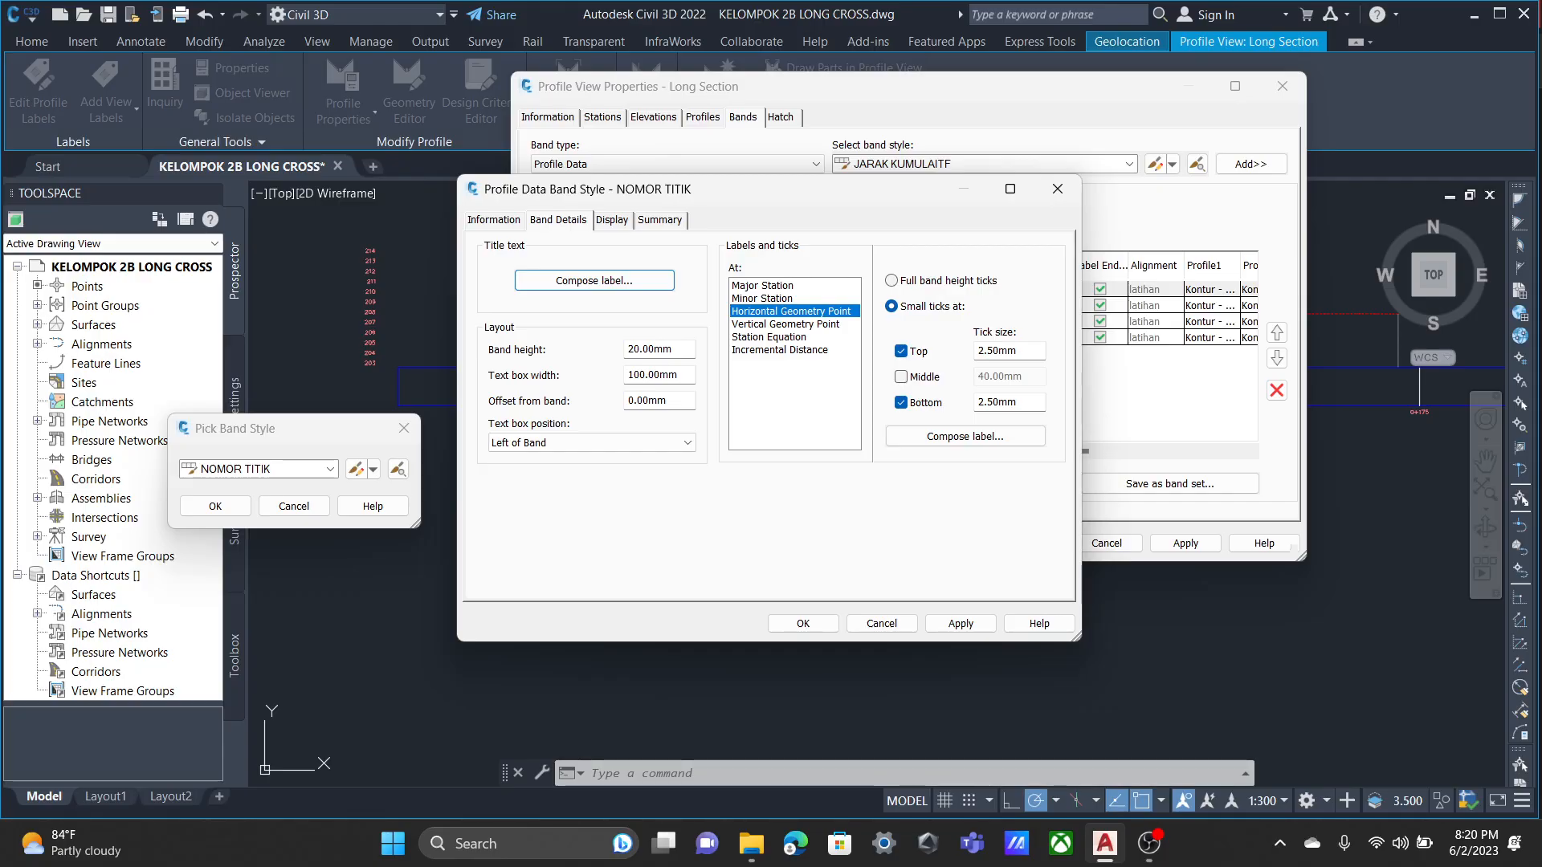
click(792, 286)
click(791, 312)
click(791, 286)
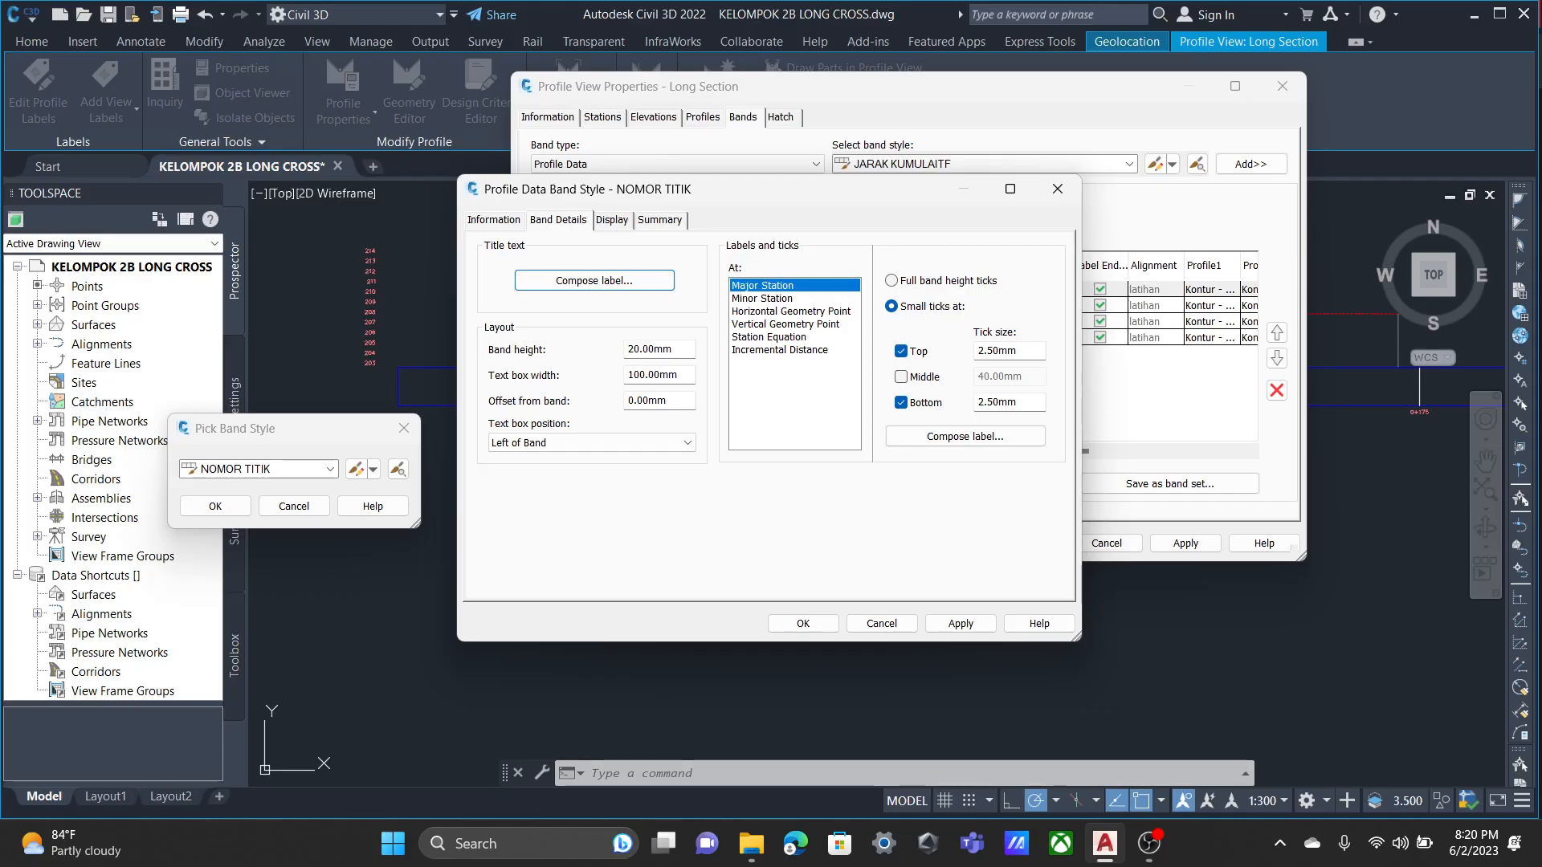
click(791, 312)
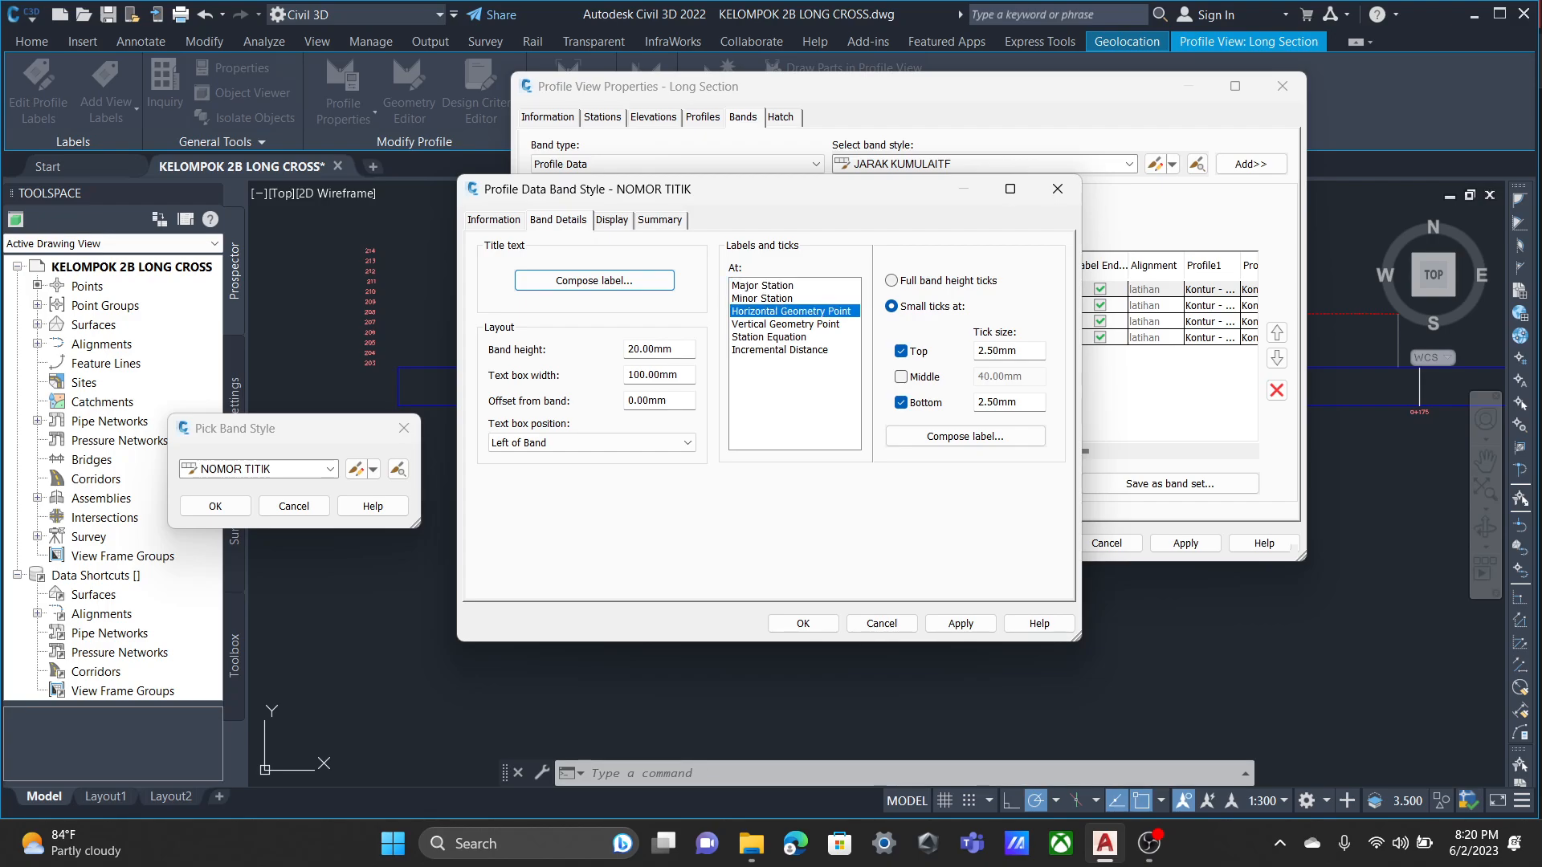
click(791, 286)
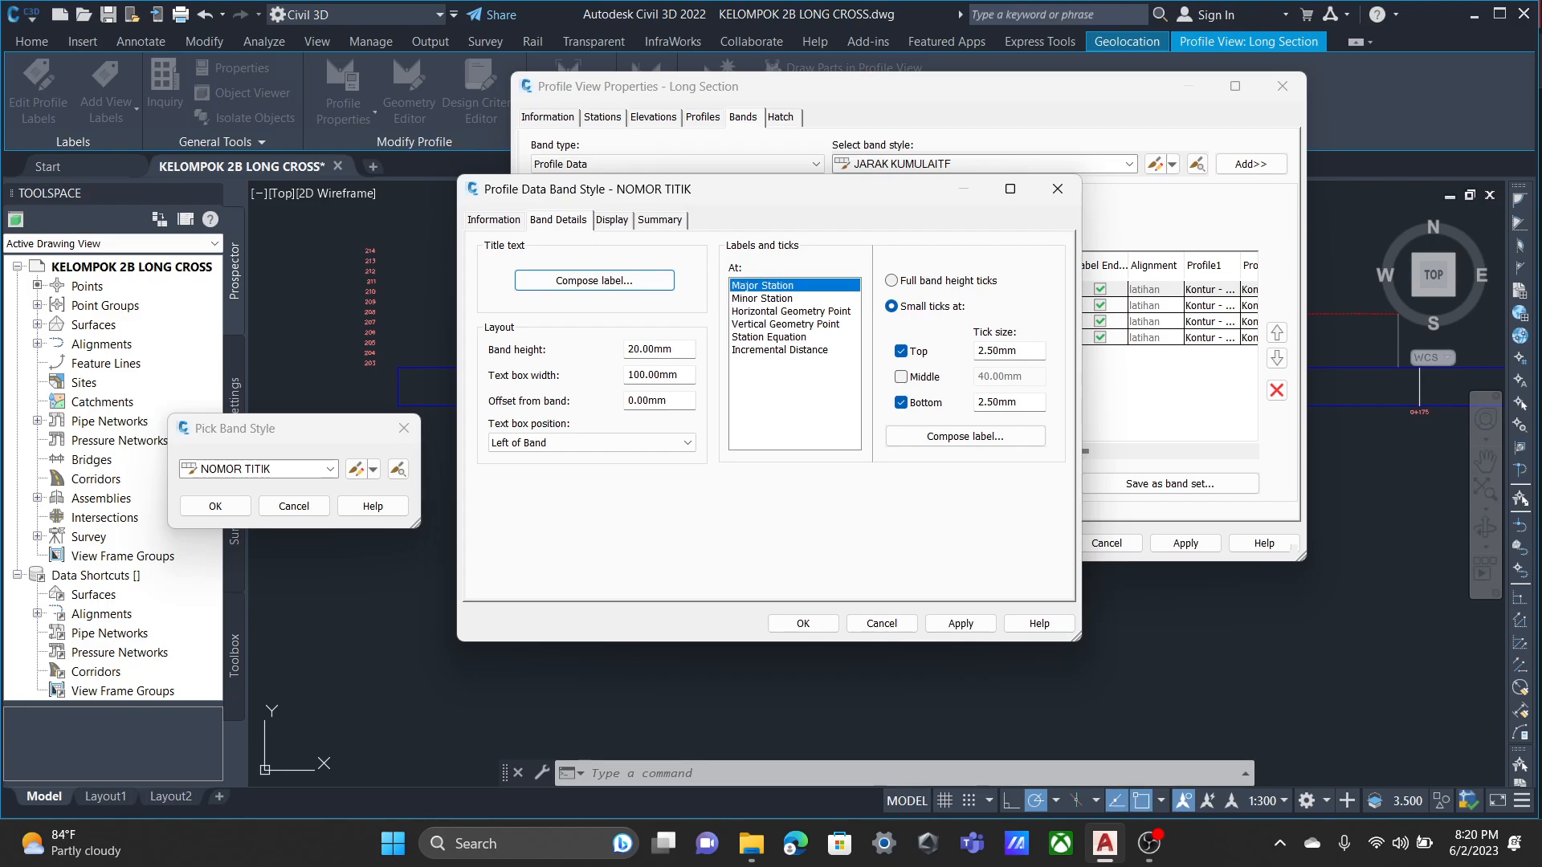
click(791, 312)
Rename the Cut component of the NOMOR TITIK band's Major Station label as STA.
click(791, 286)
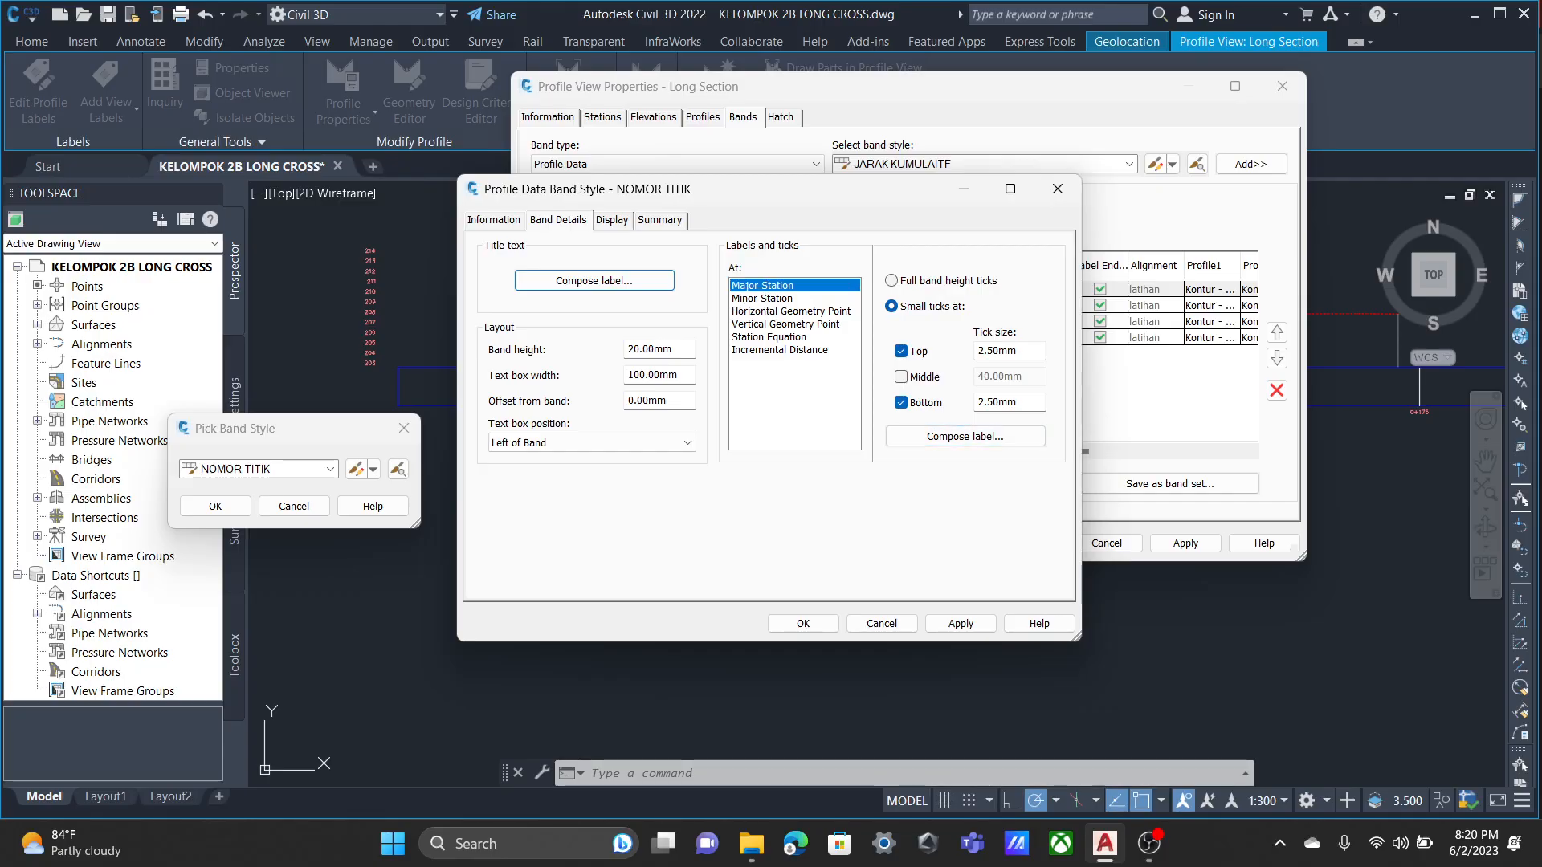
click(965, 436)
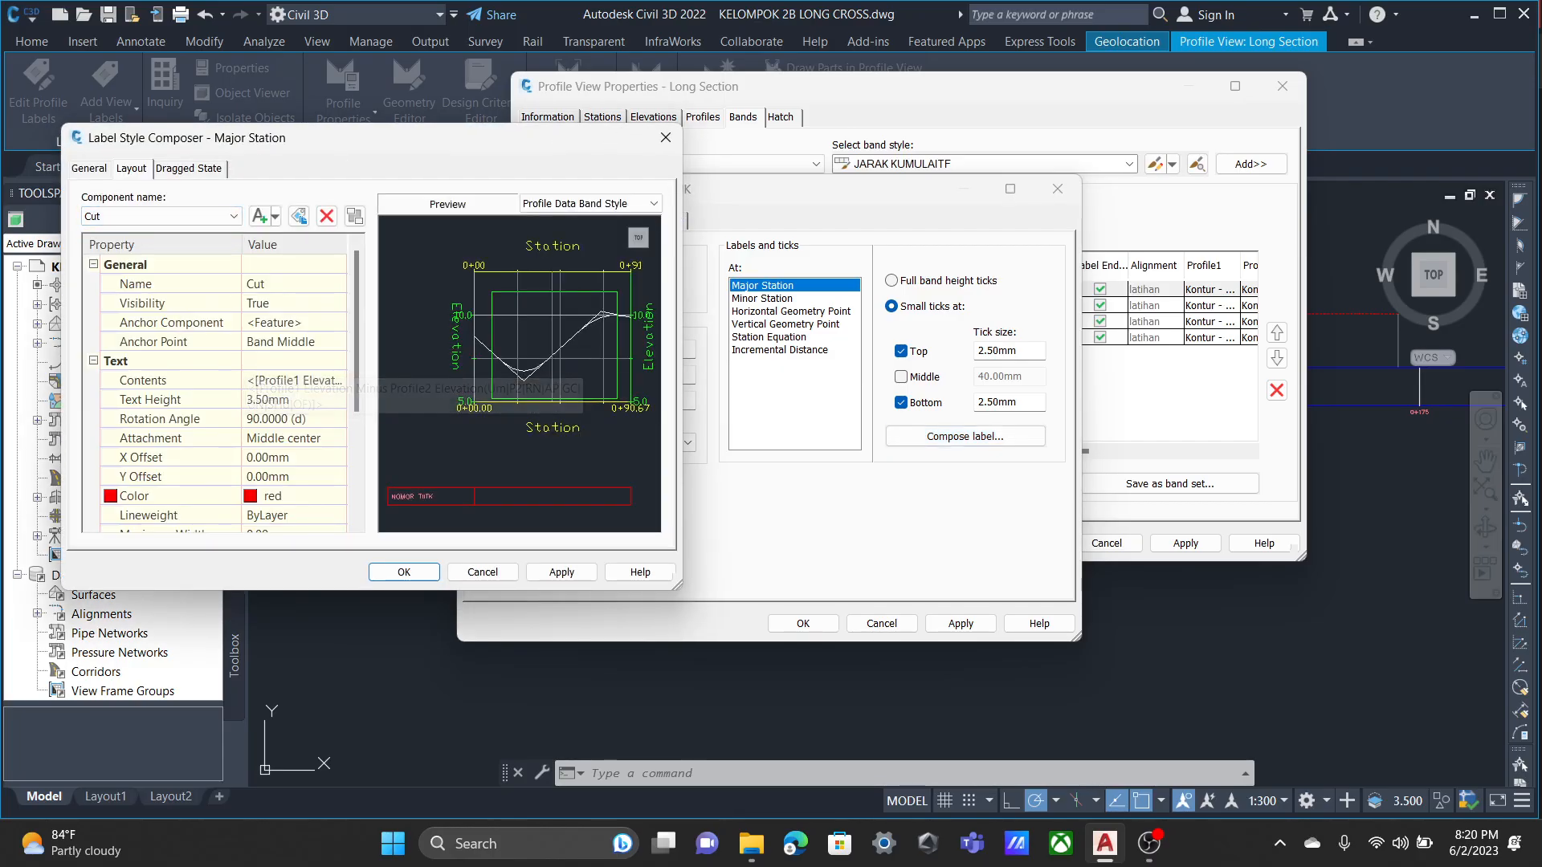
click(257, 285)
double_click(257, 285)
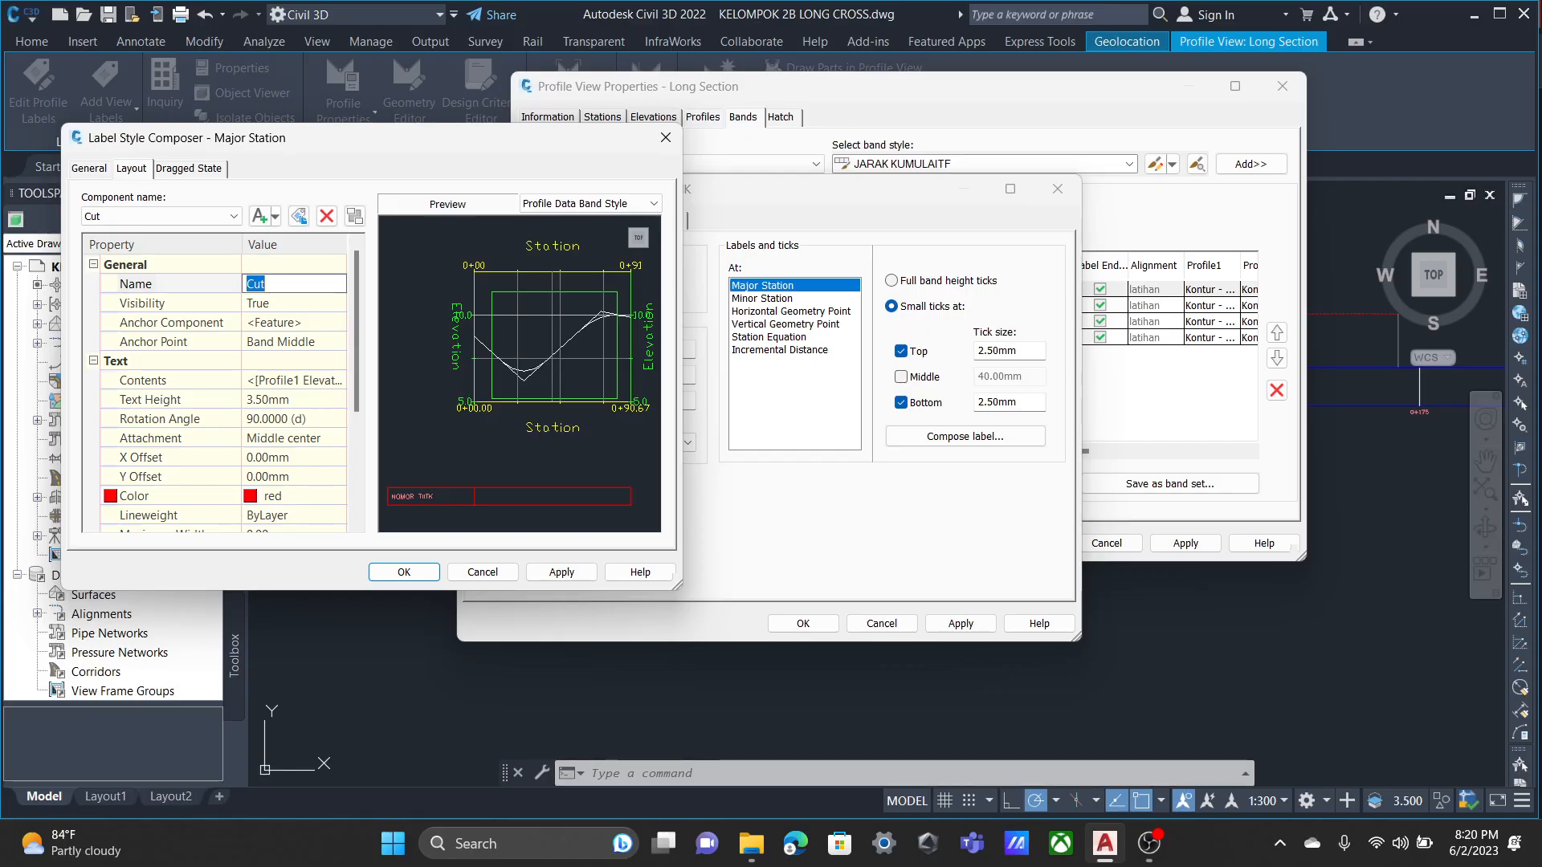
text(STA)
click(292, 304)
click(293, 342)
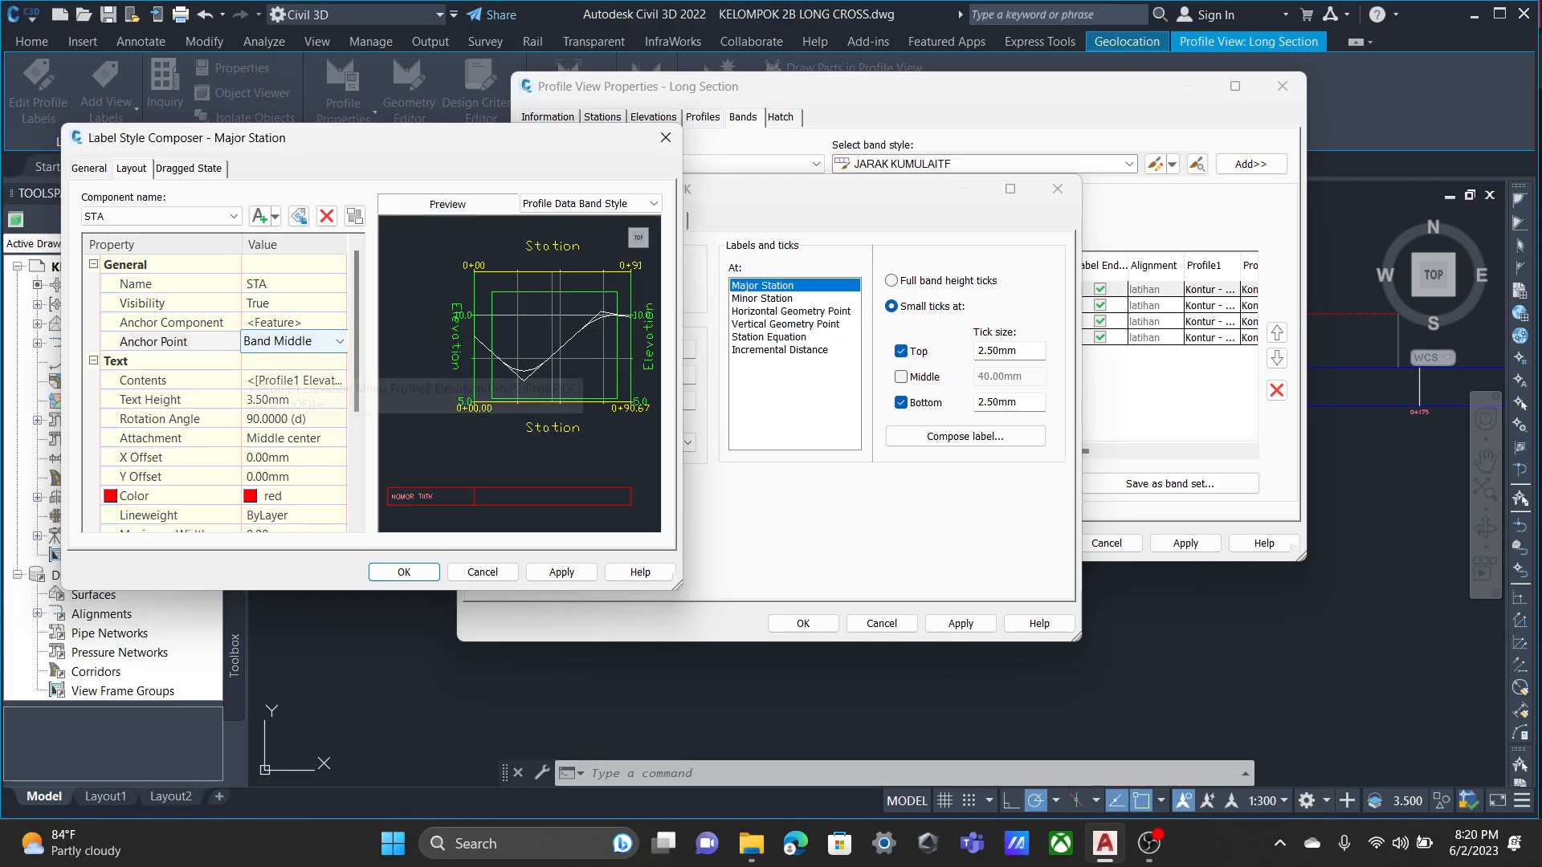
click(293, 439)
Replace the STA component's text contents with the Profile1 Elevation property in metres at 0.01 precision.
click(292, 381)
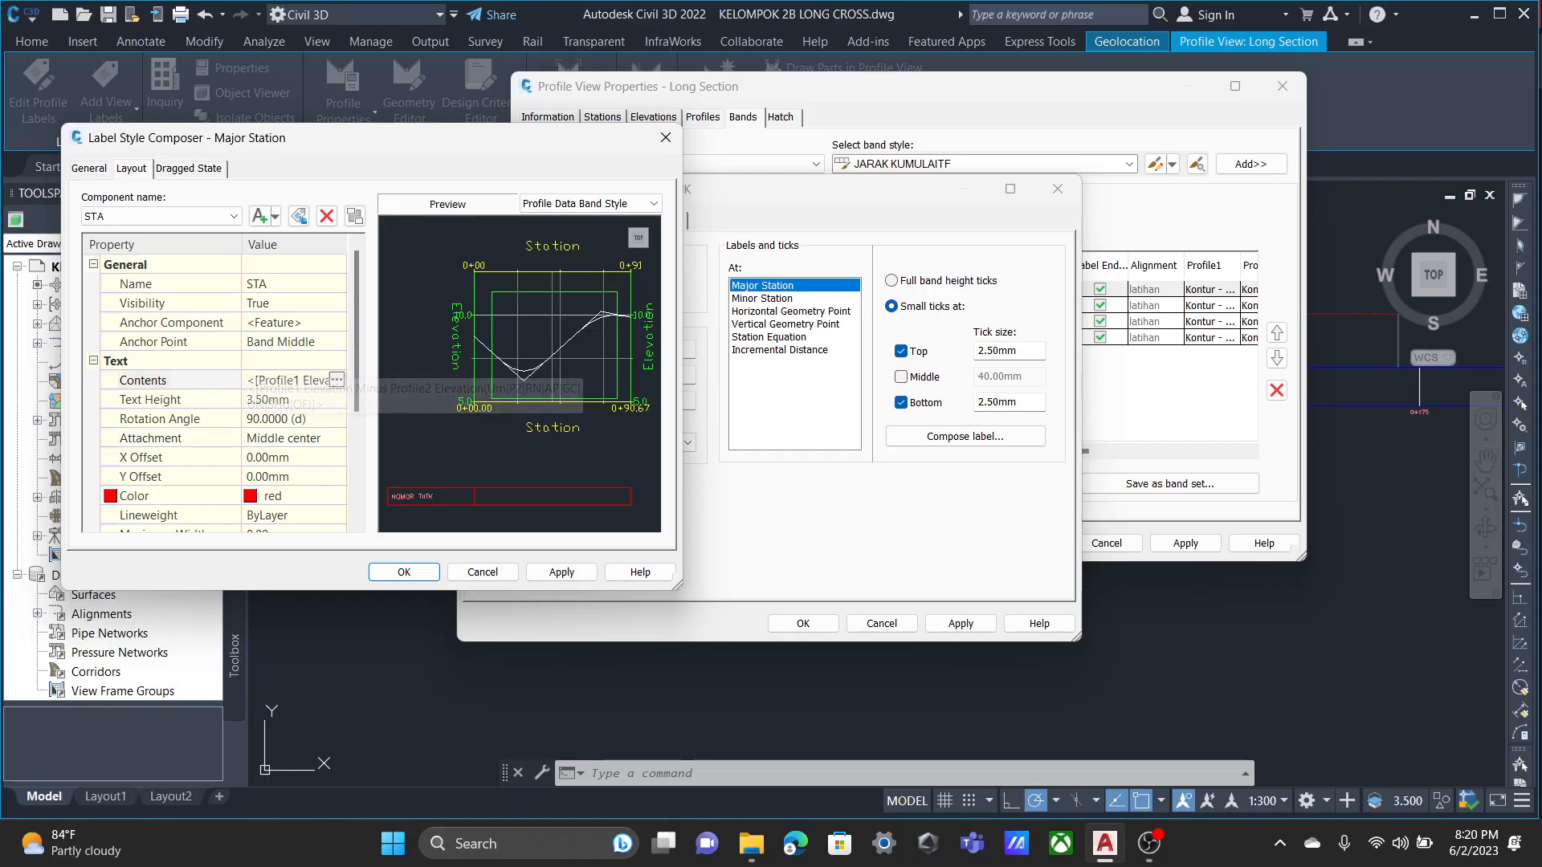
click(337, 381)
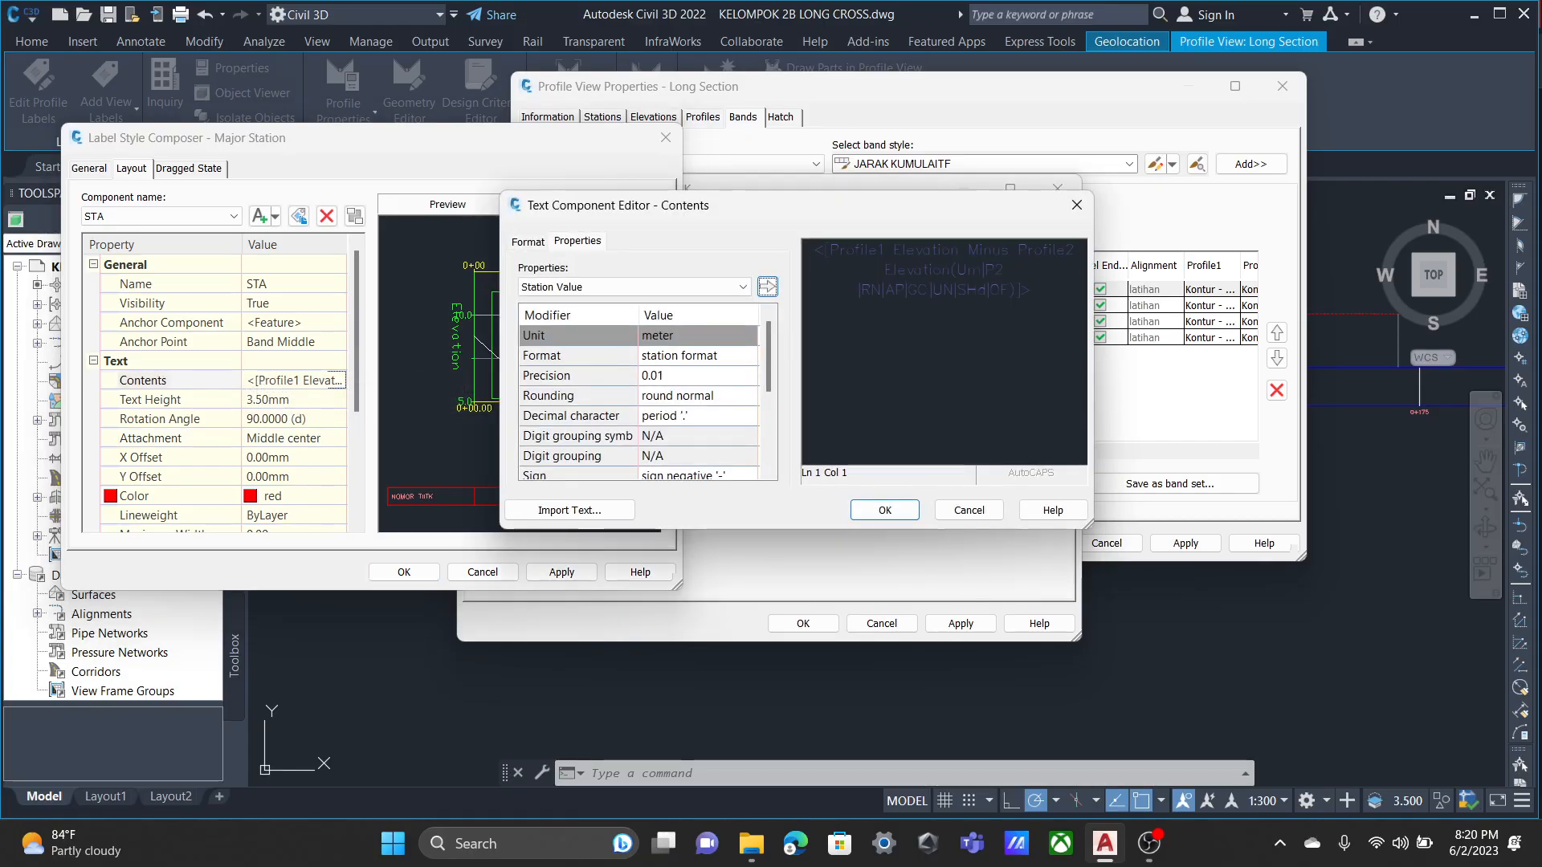
drag(1042, 291, 810, 250)
click(683, 287)
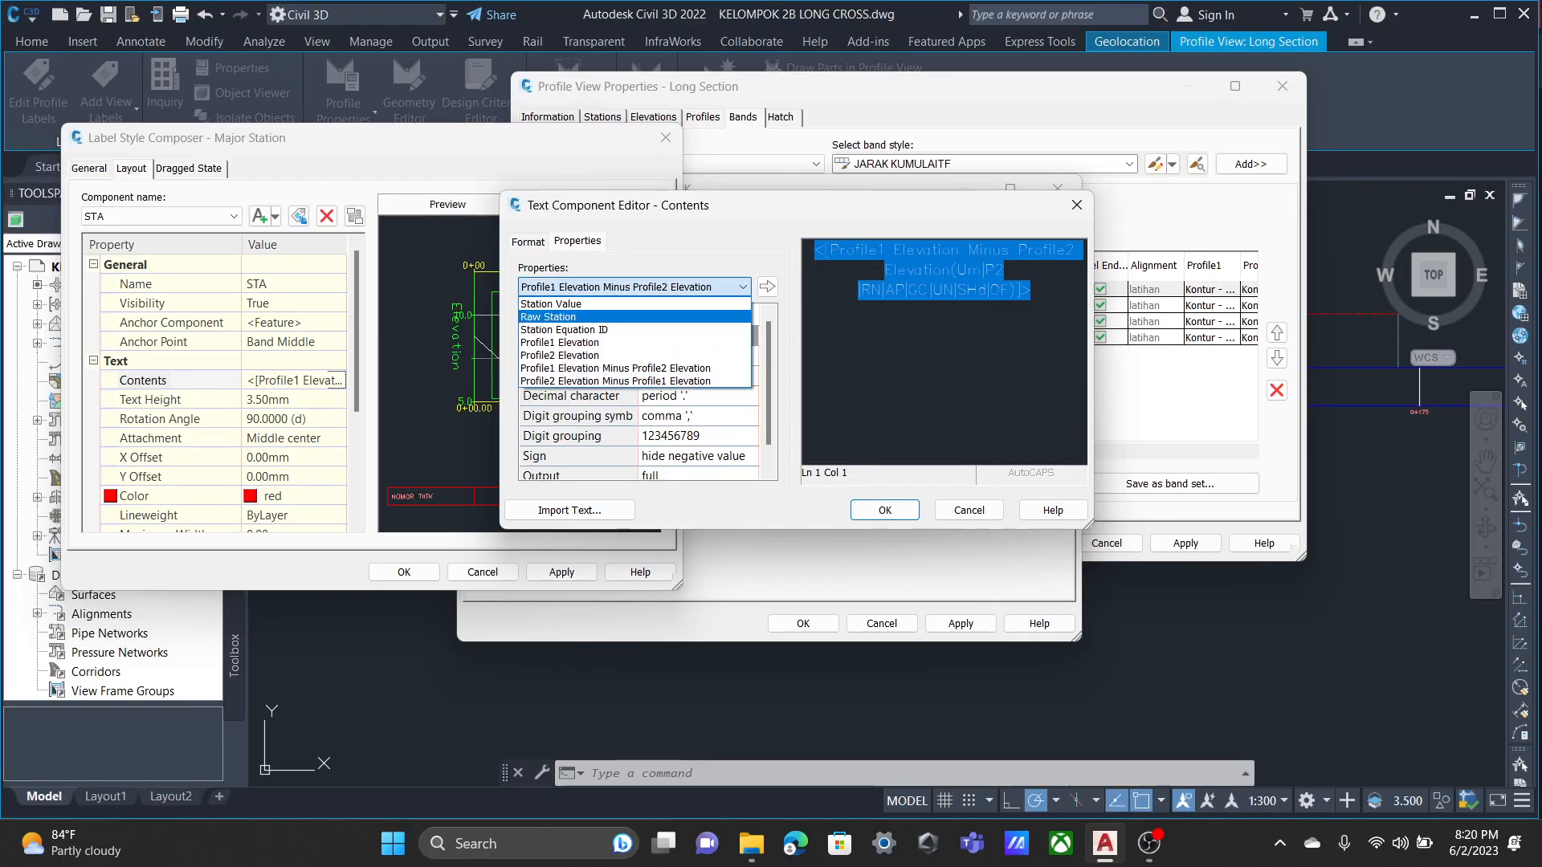
click(565, 343)
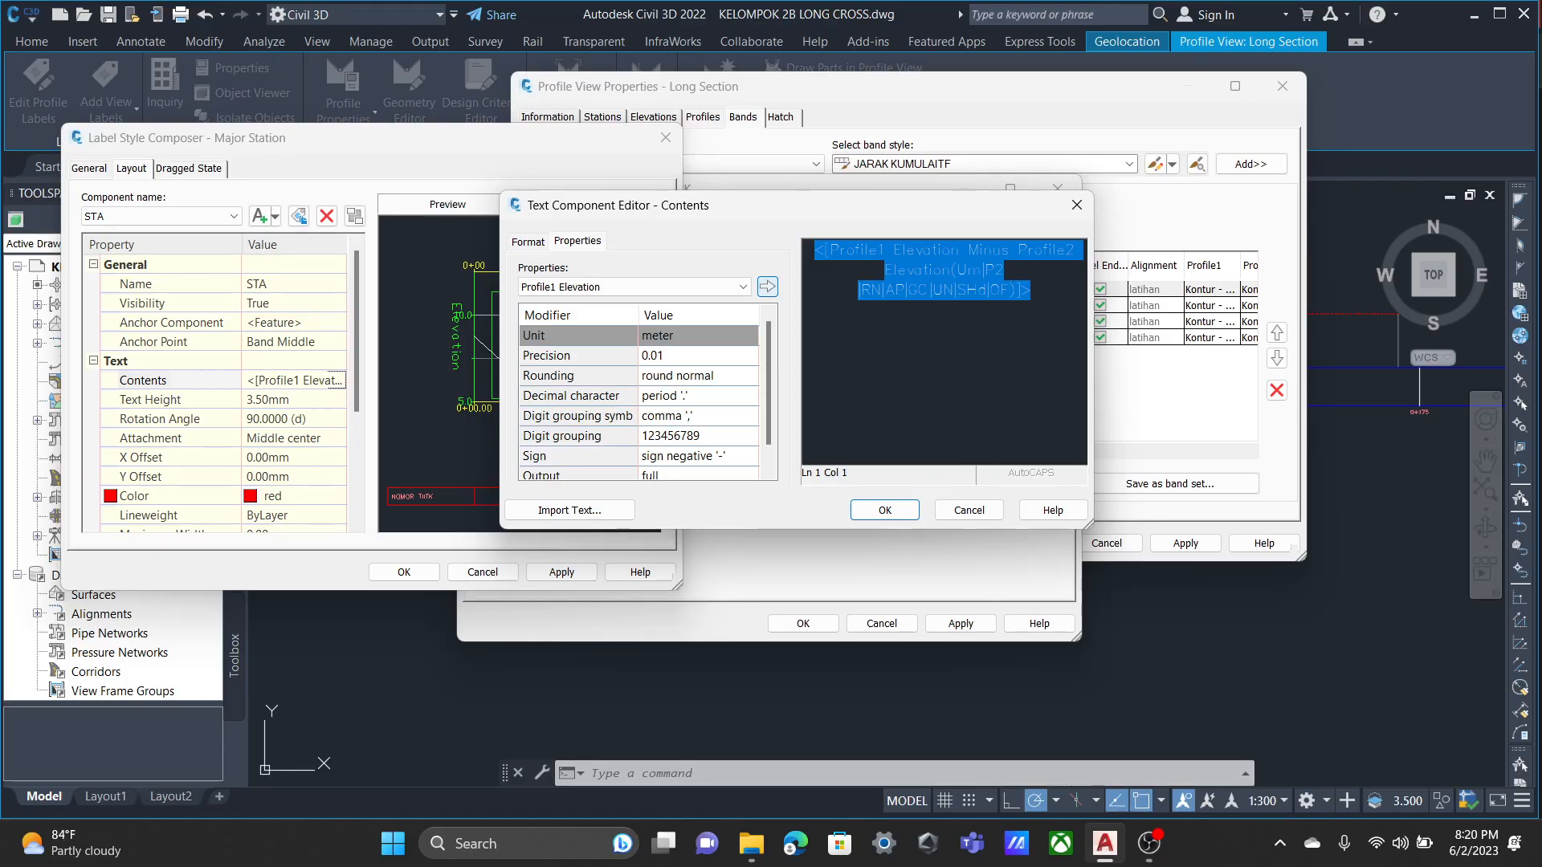
click(767, 286)
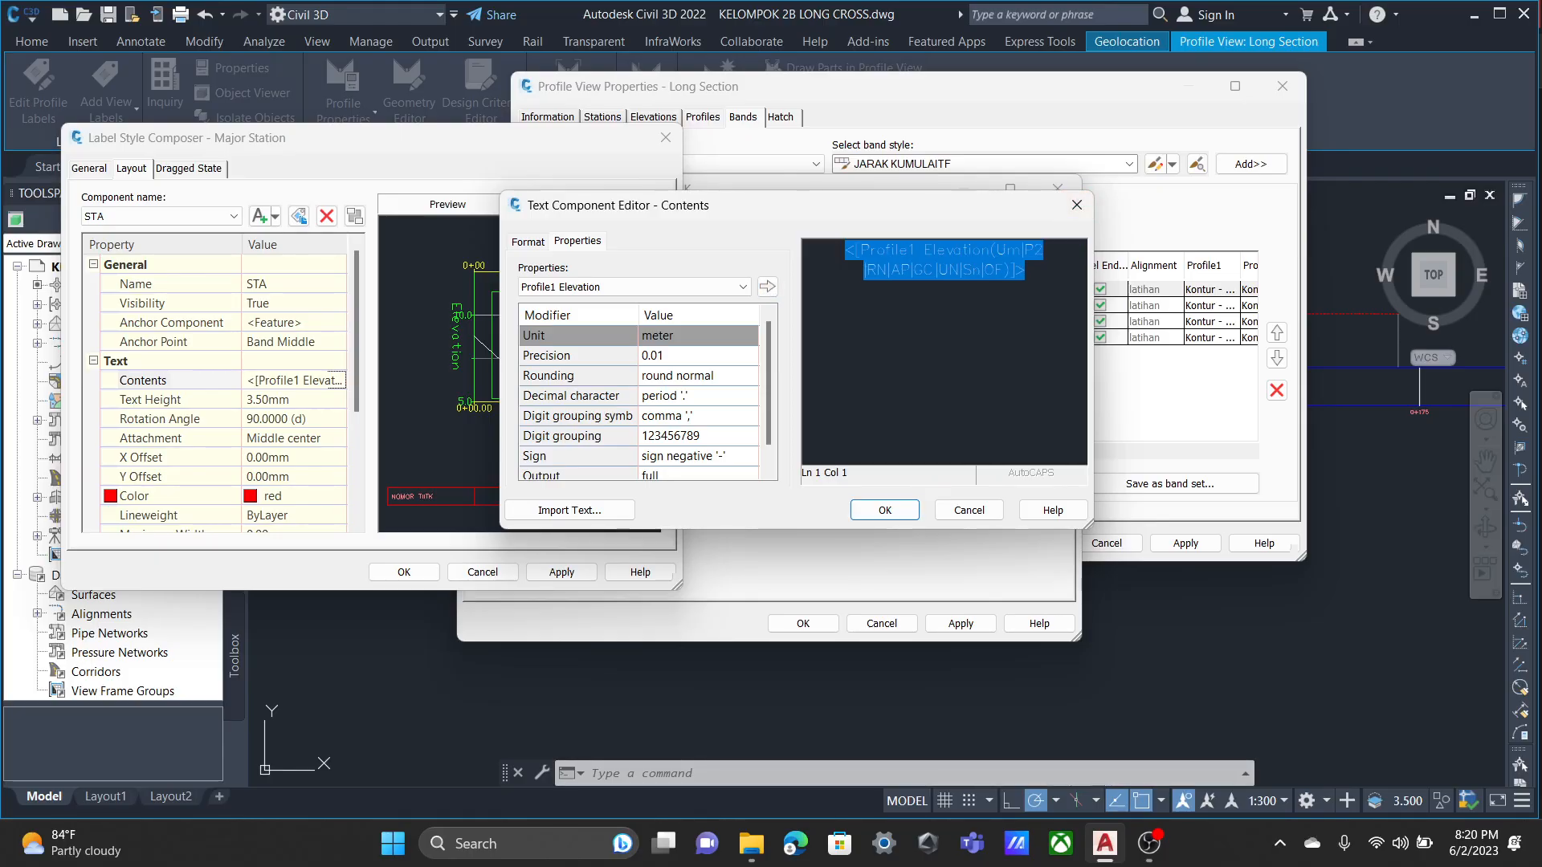
click(884, 510)
Set the STA component's text rotation angle to 0 degrees and accept the Major Station label changes.
click(294, 400)
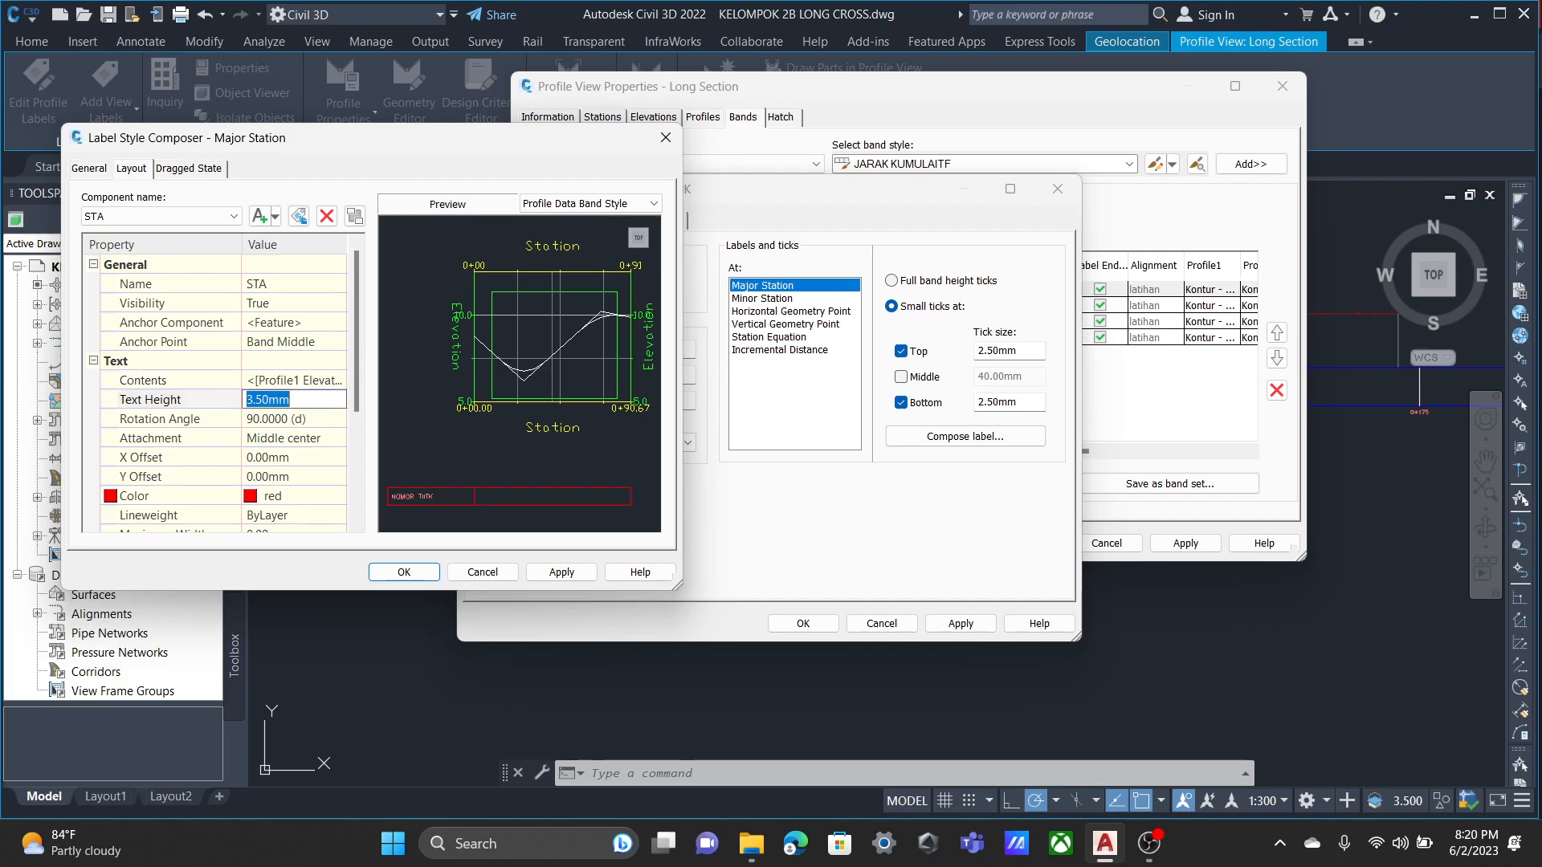
click(340, 420)
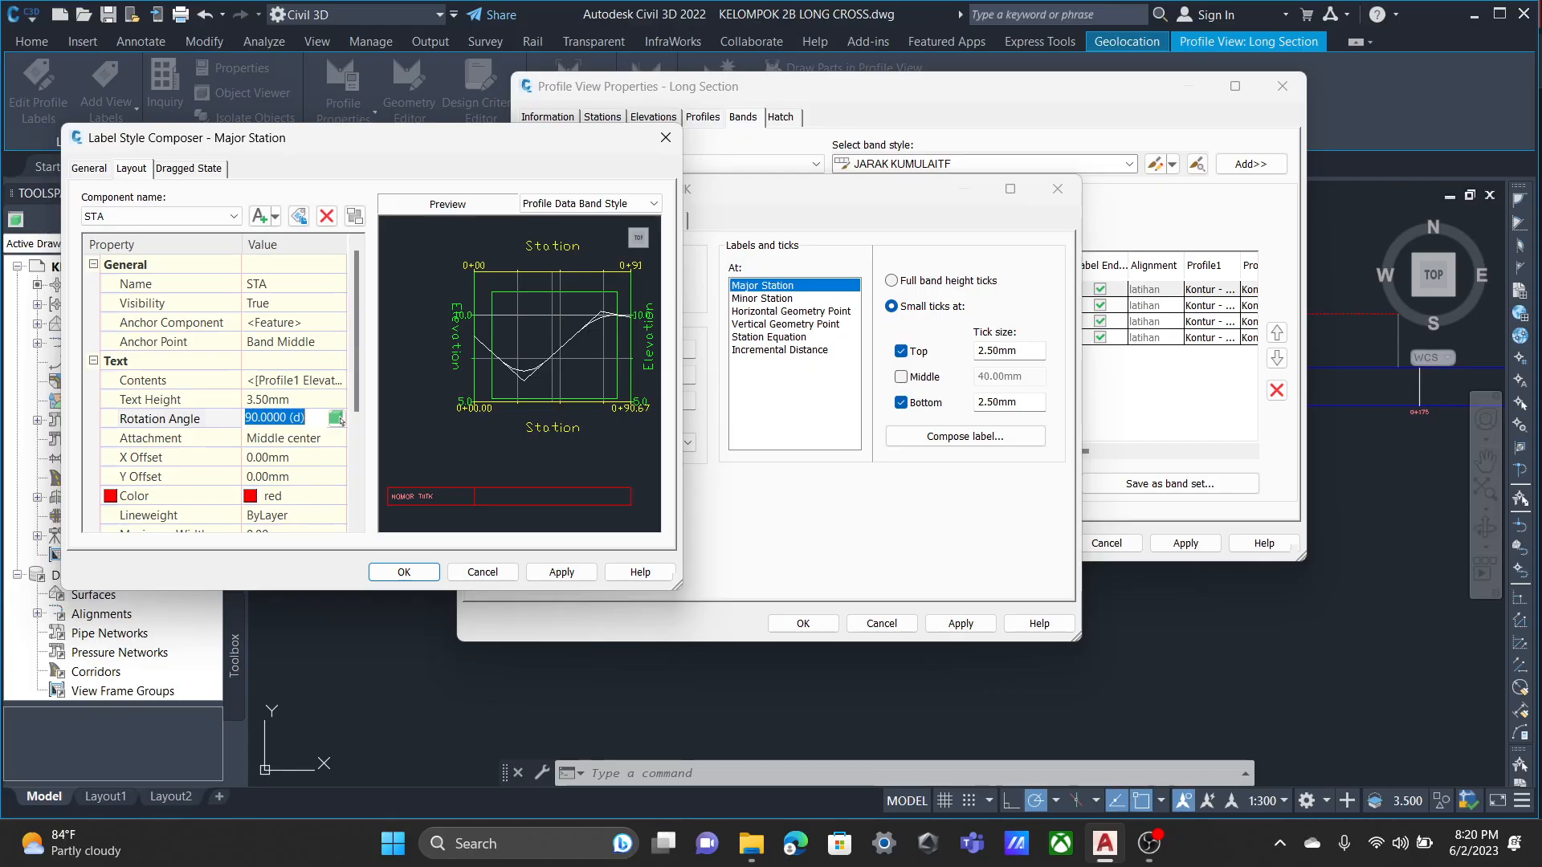
text(0)
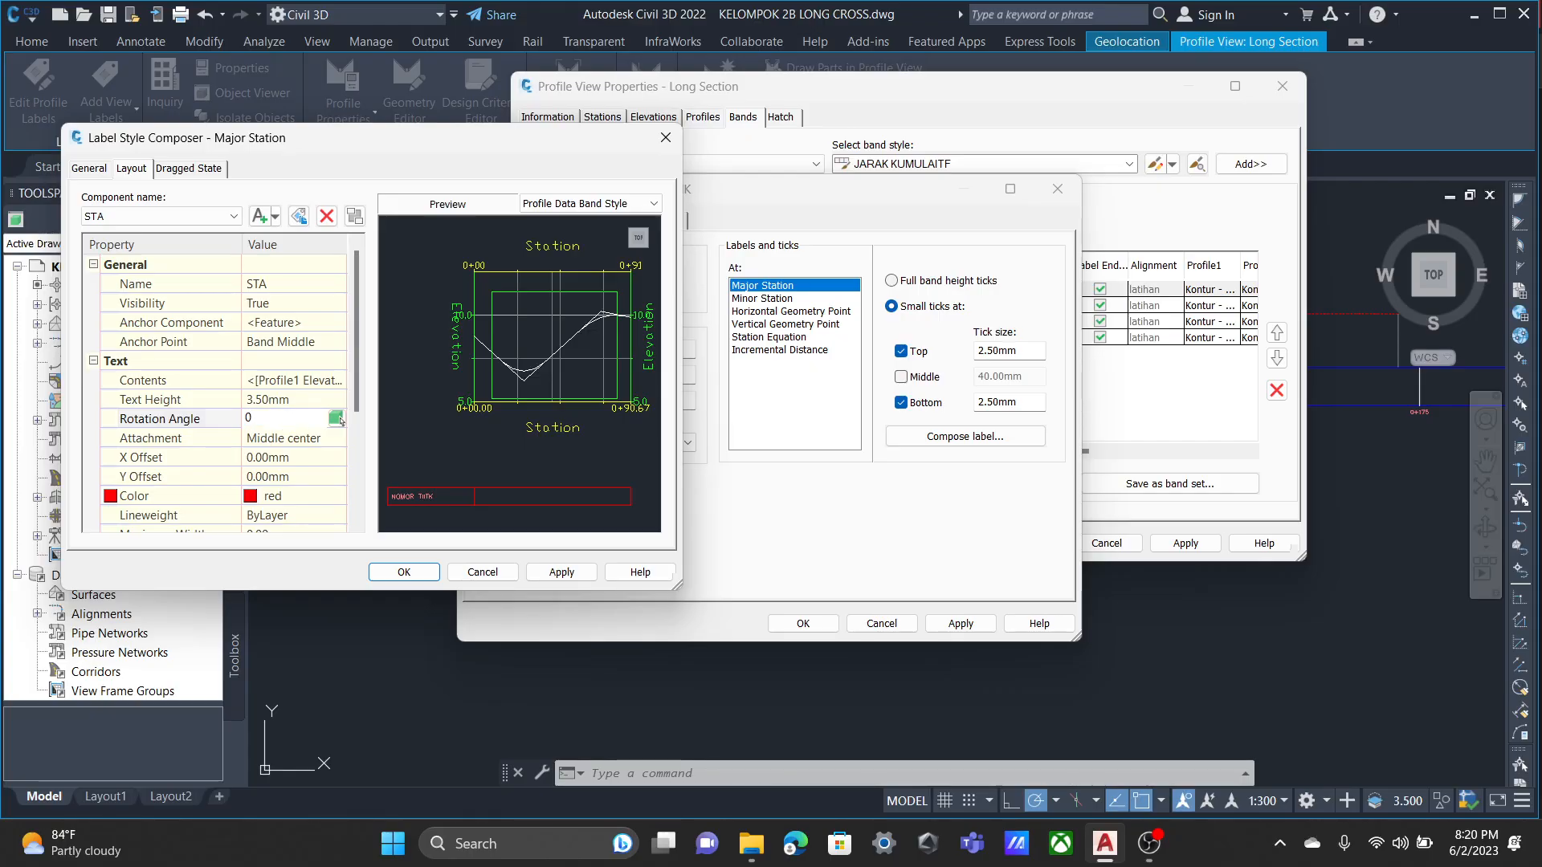
scroll(341, 420, down, 3)
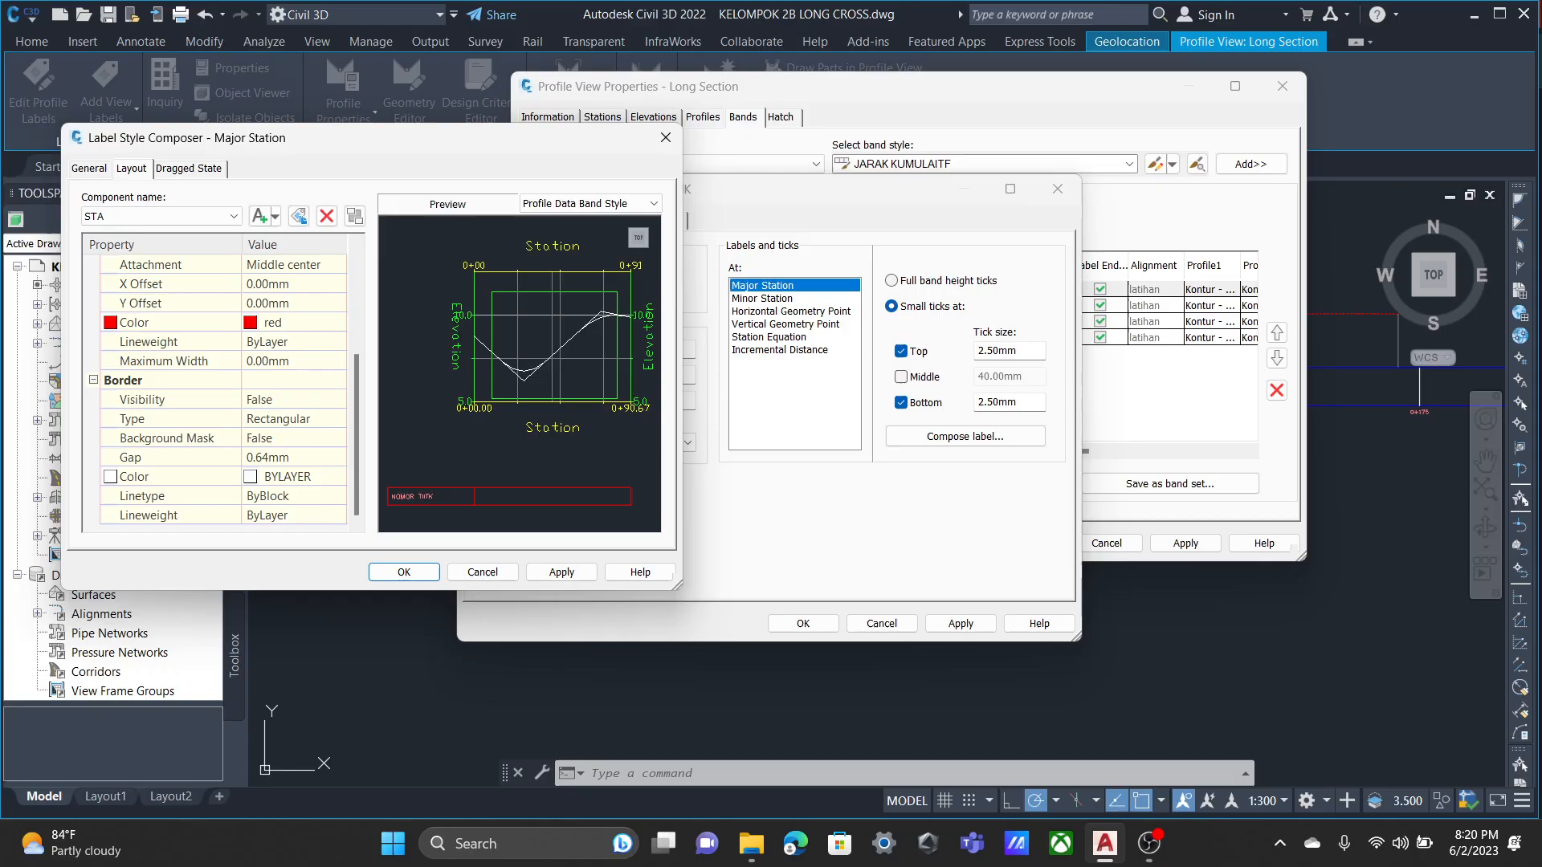
scroll(341, 419, up, 3)
click(561, 572)
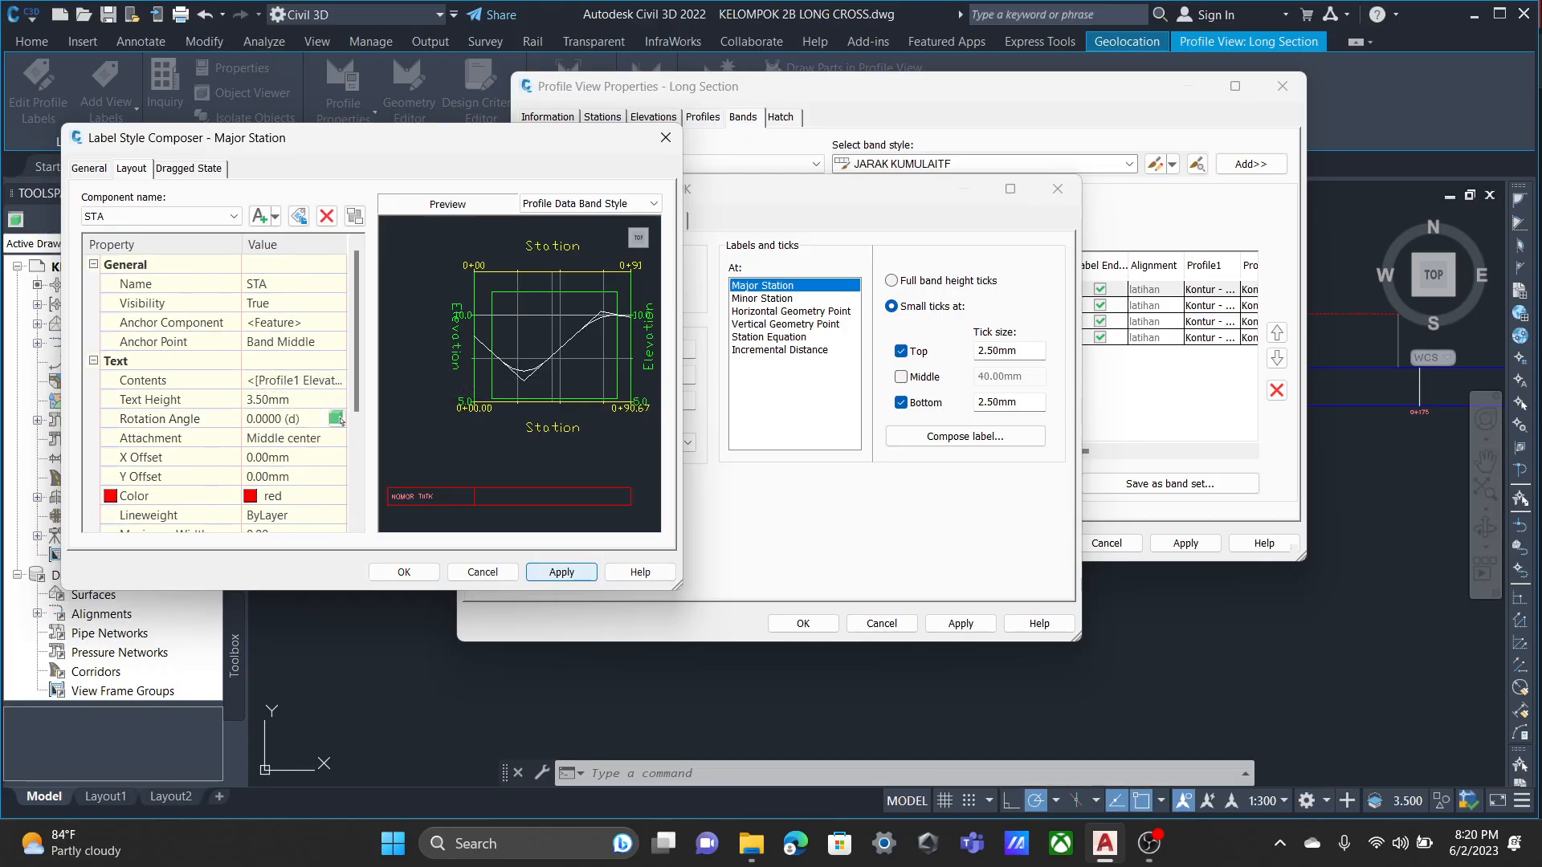
scroll(216, 386, down, 3)
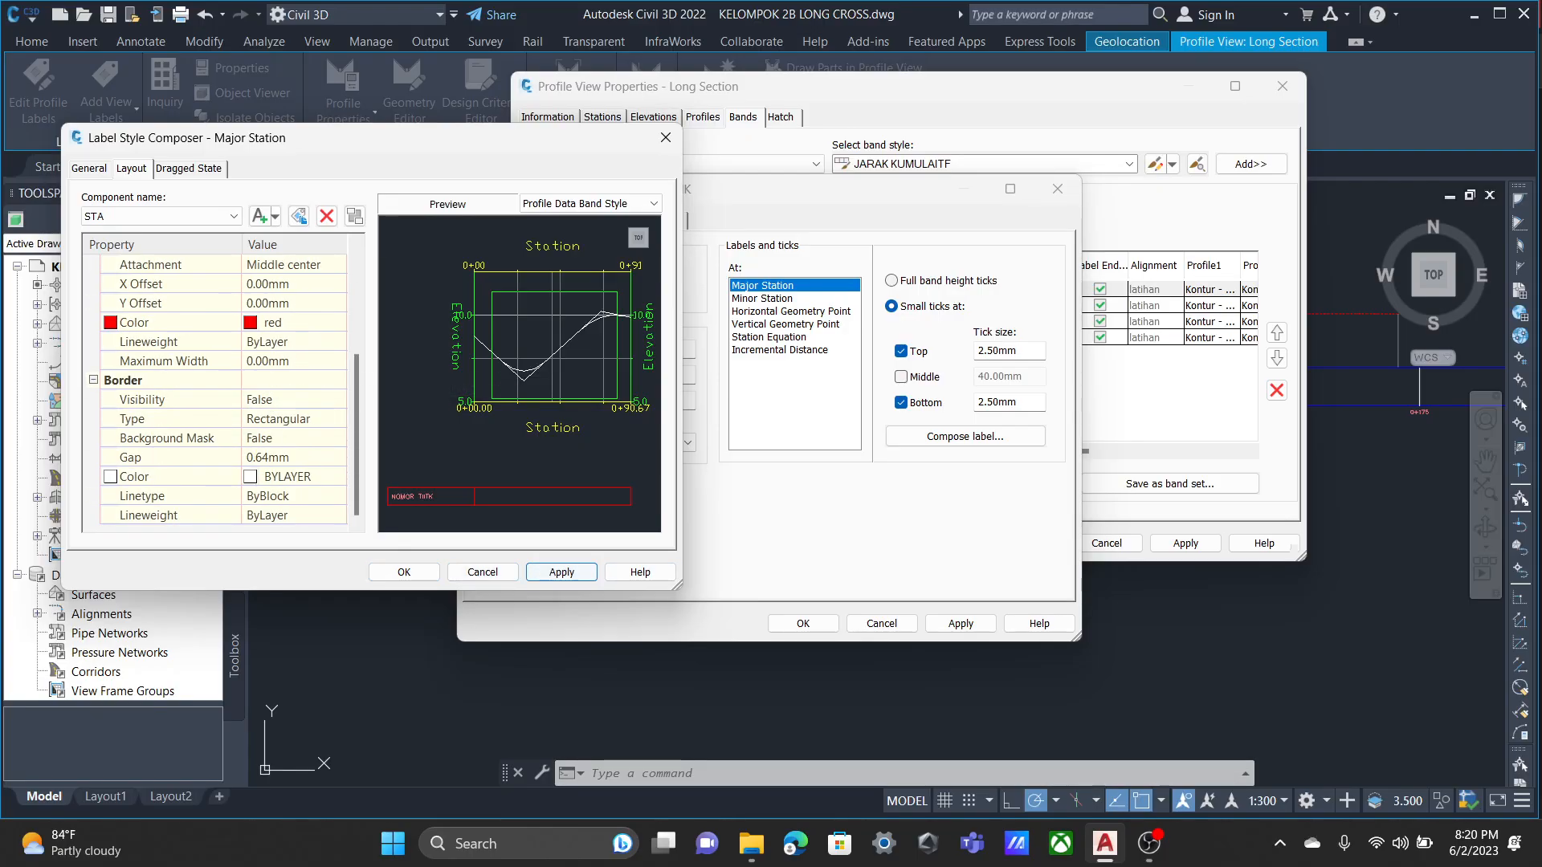
click(404, 572)
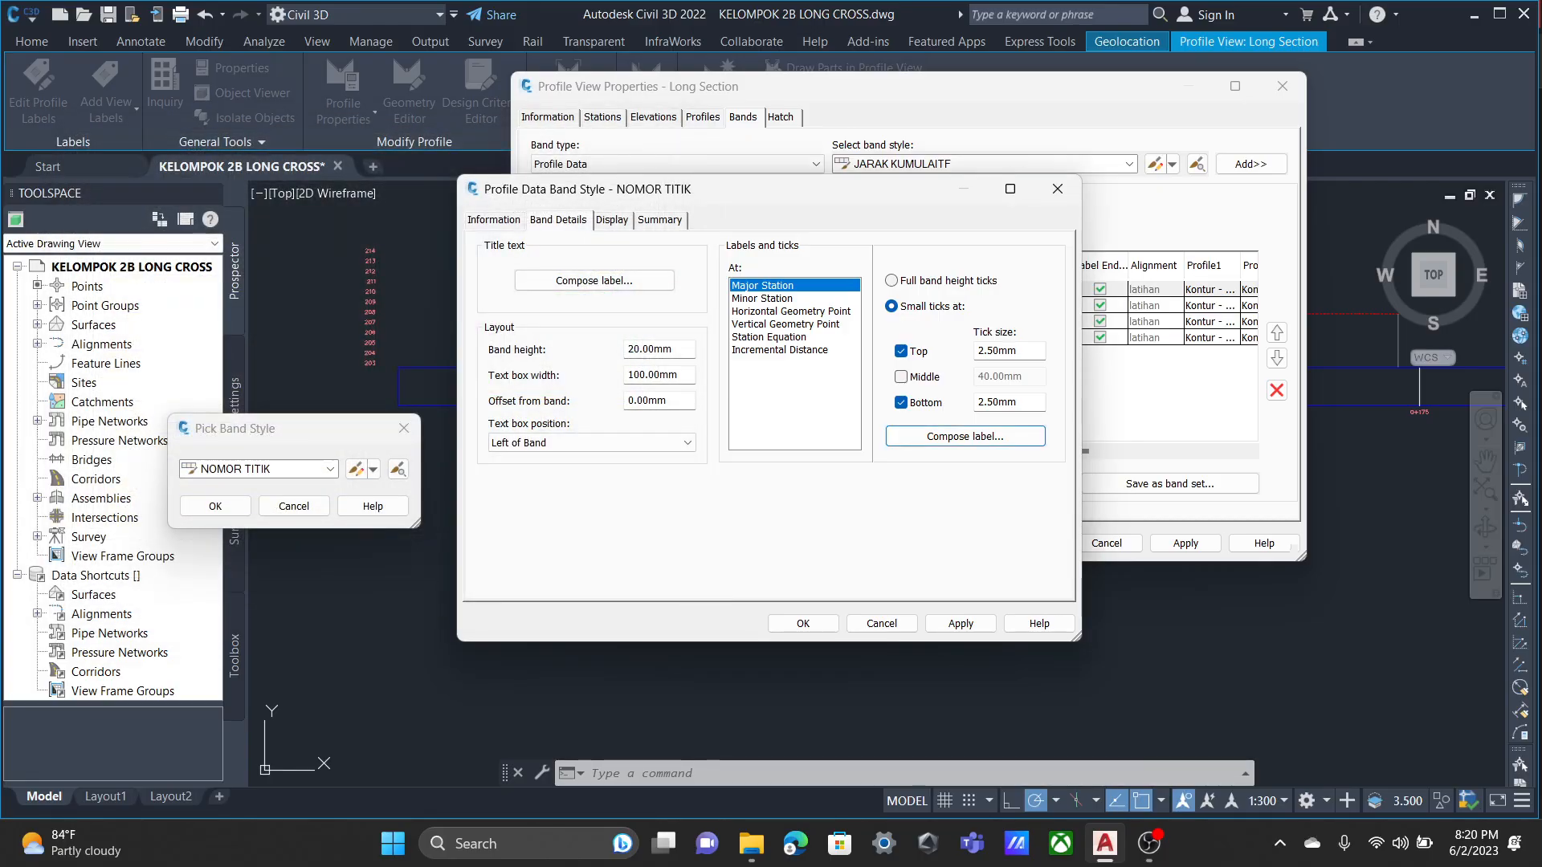
Set the NOMOR TITIK band's Horizontal Geometry Point label contents to the Geometry Point Text property with preserved case, and accept the label settings.
click(791, 312)
click(964, 436)
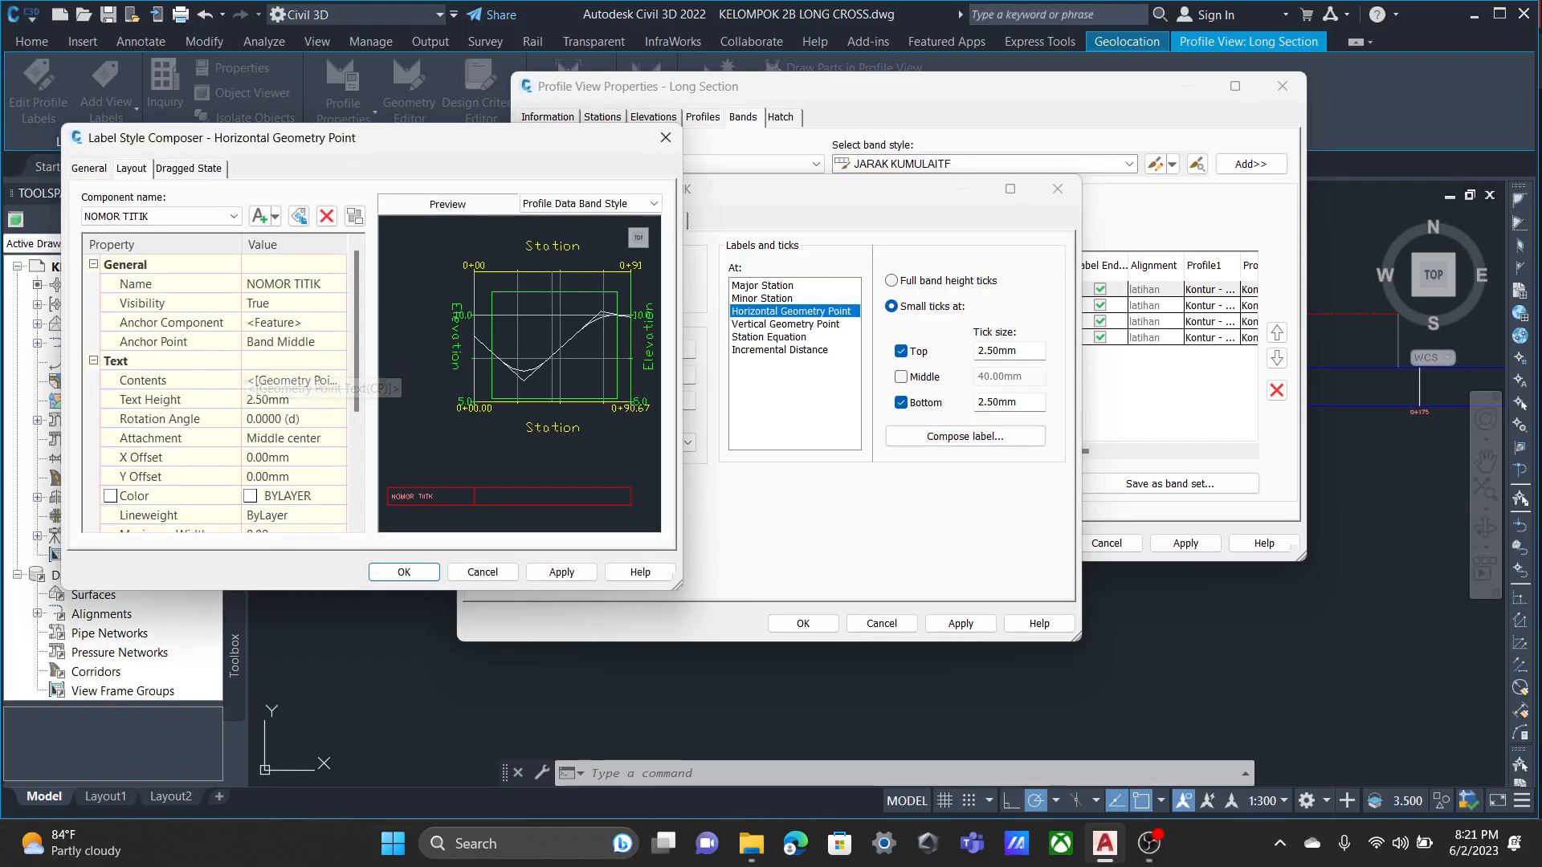
click(293, 380)
click(336, 379)
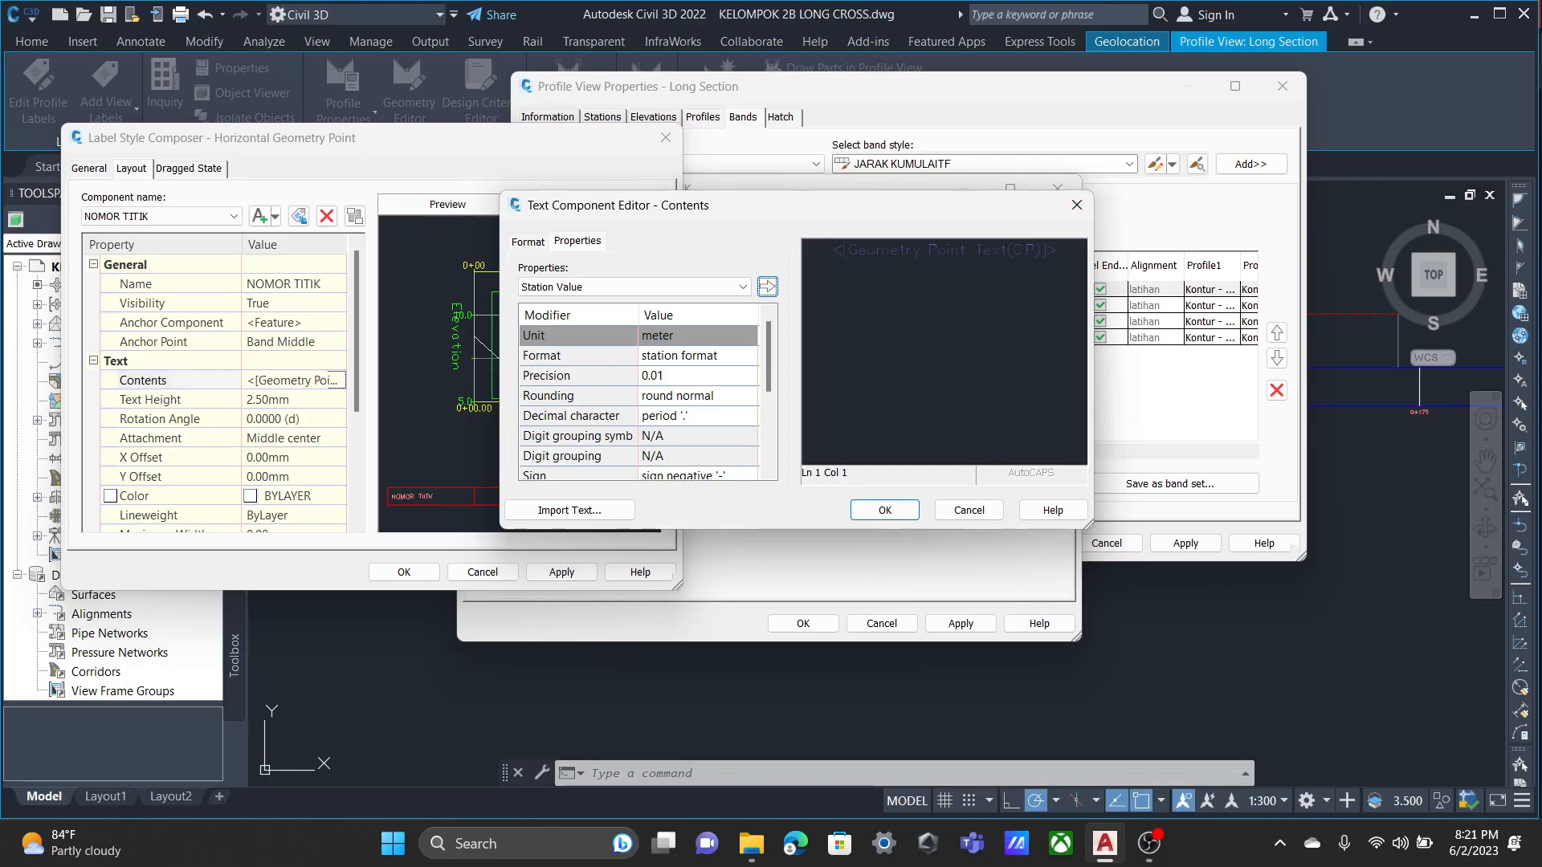
drag(1058, 250, 831, 251)
click(742, 287)
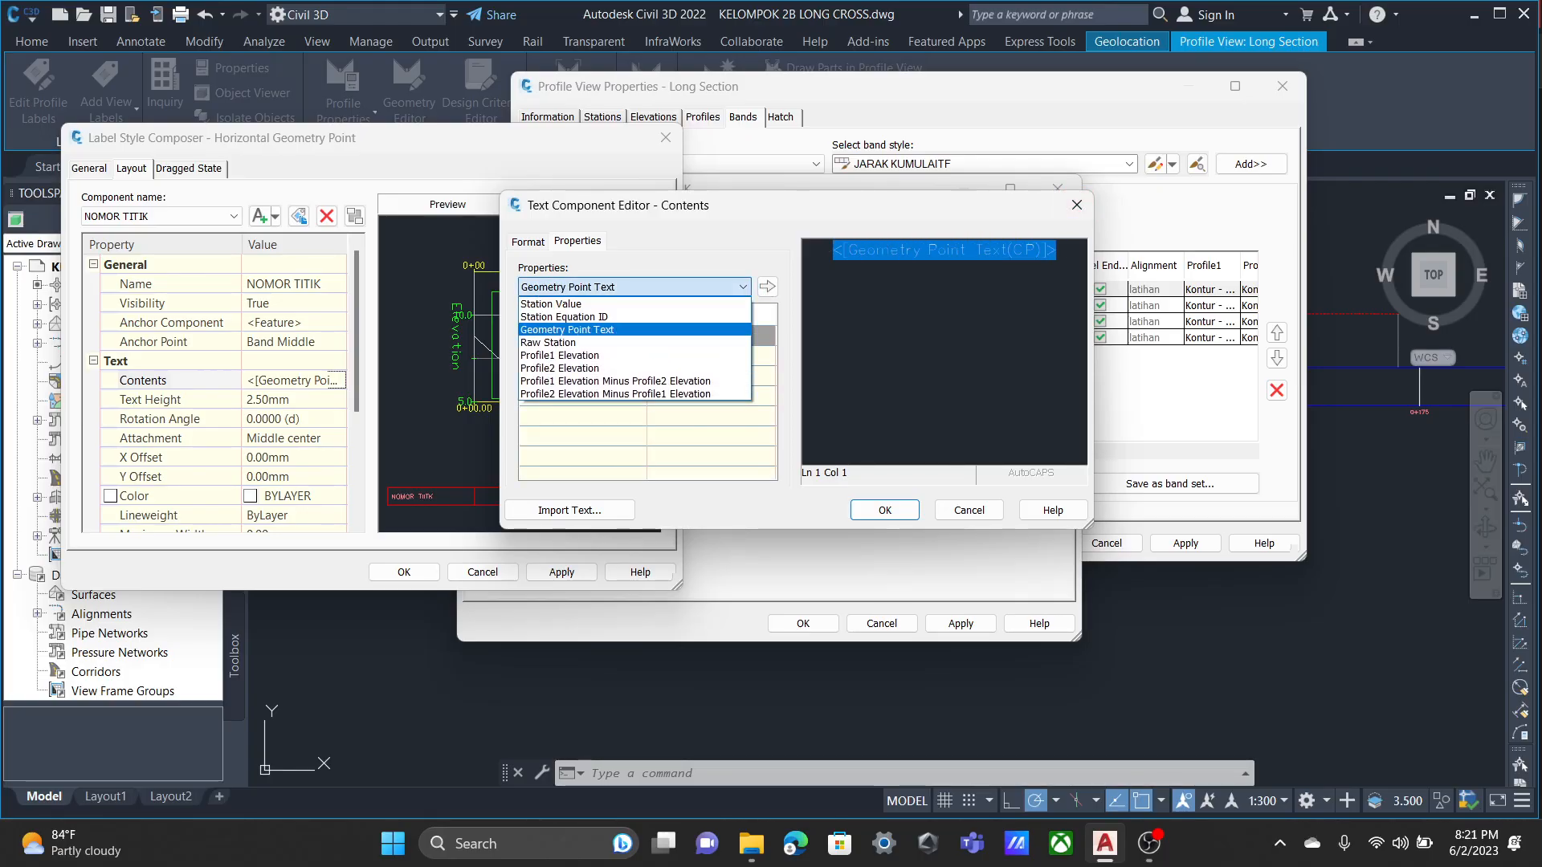
click(609, 330)
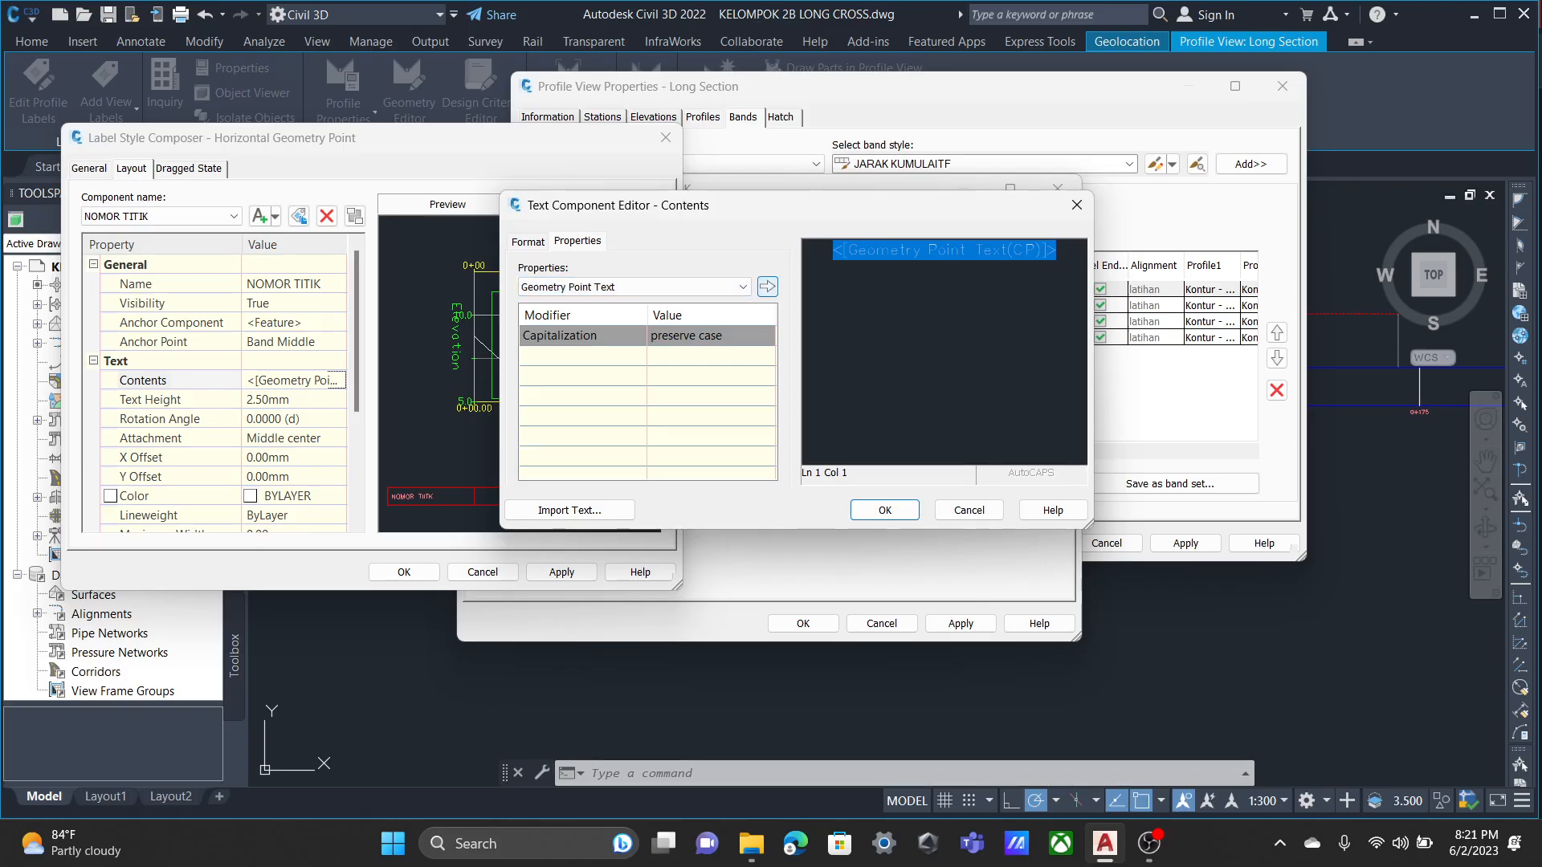
click(885, 510)
scroll(217, 385, down, 3)
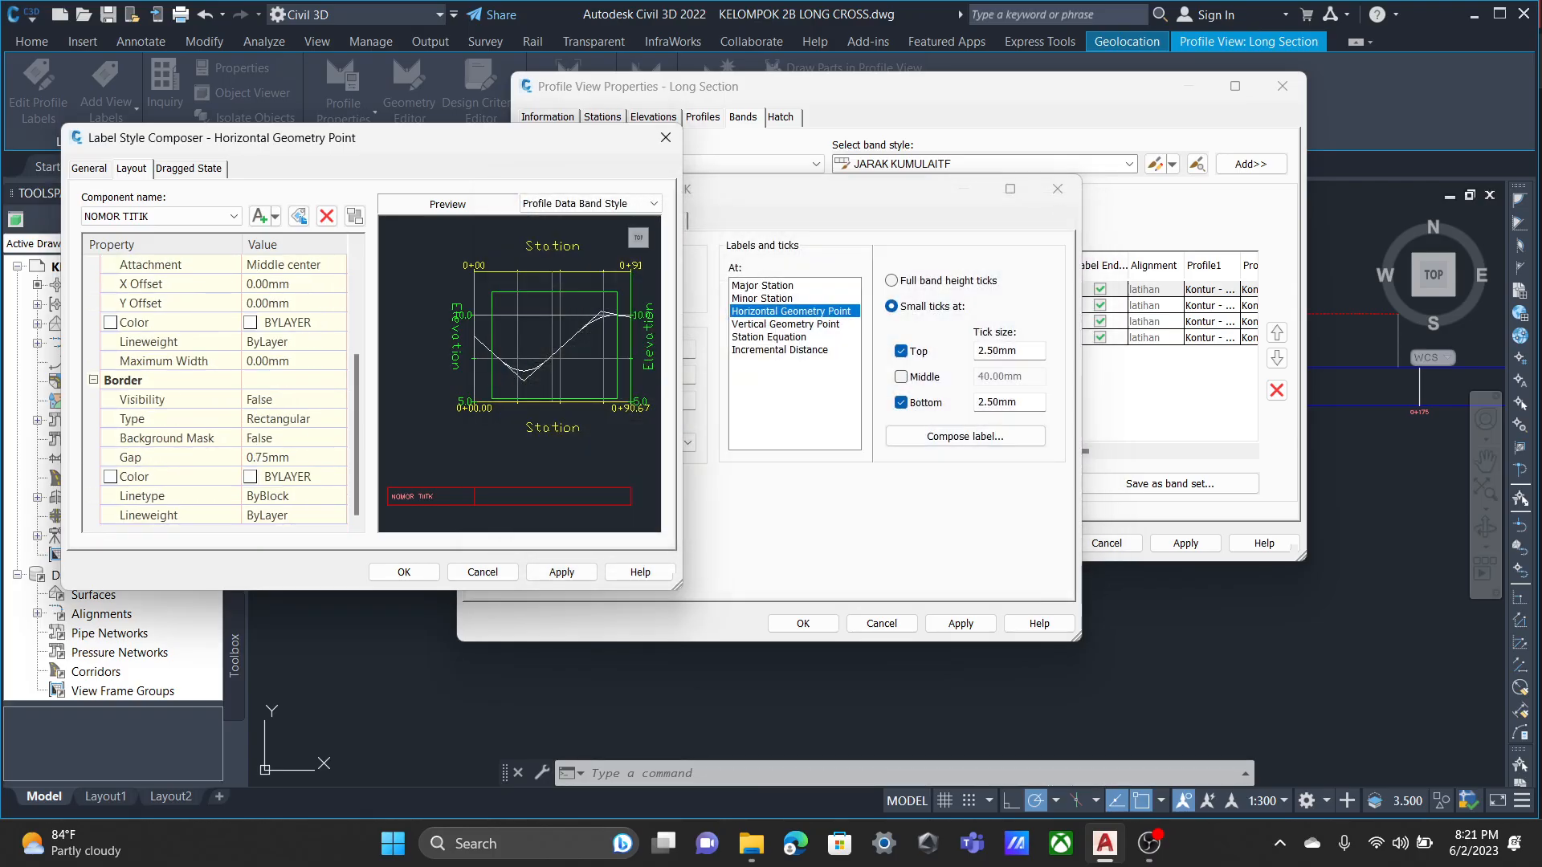
scroll(305, 382, up, 5)
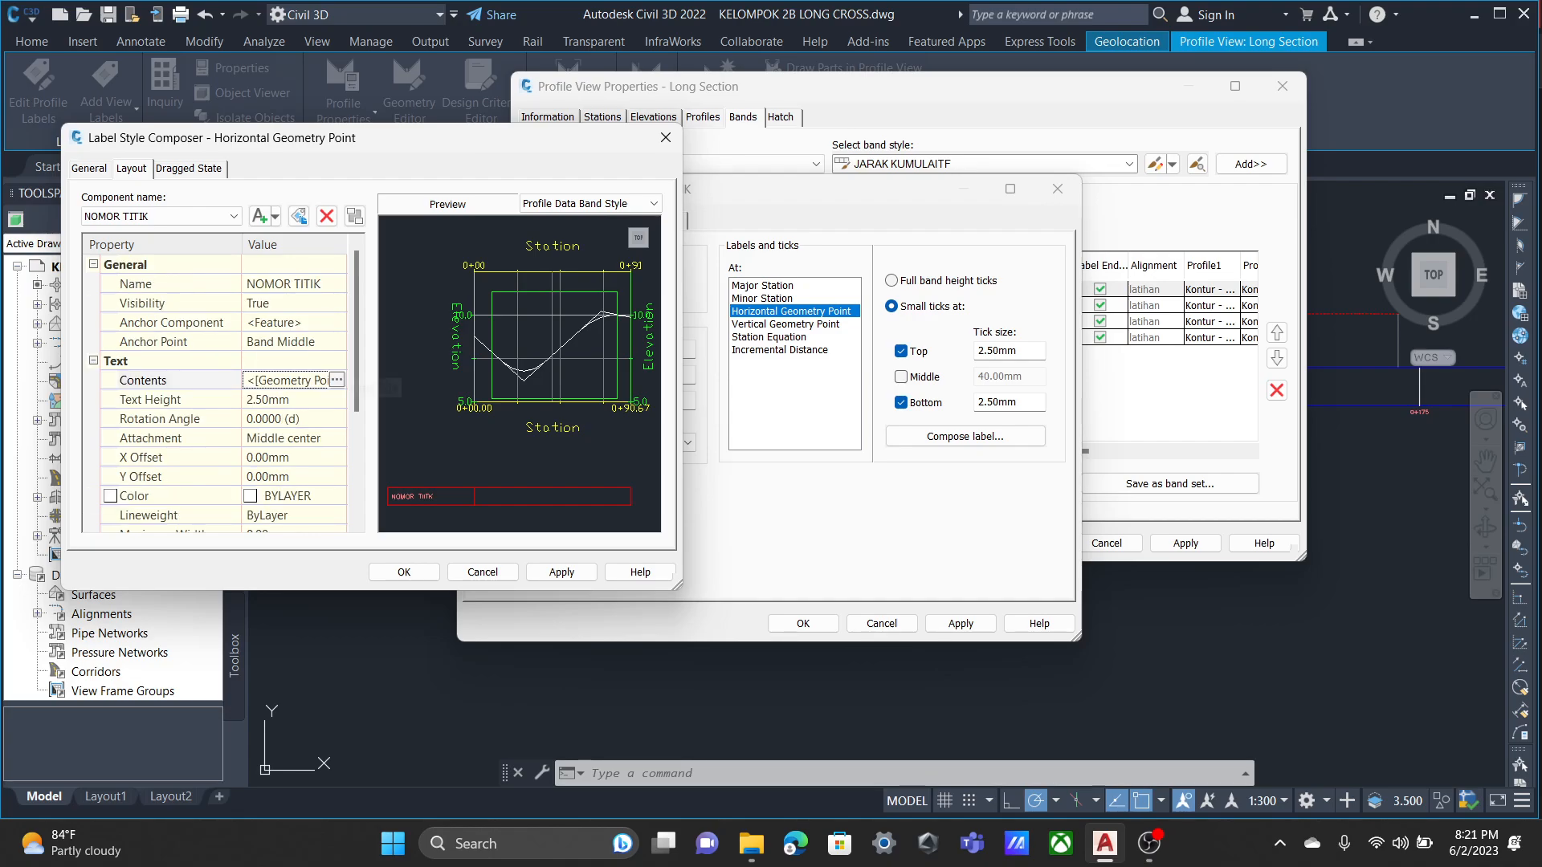
scroll(306, 381, down, 3)
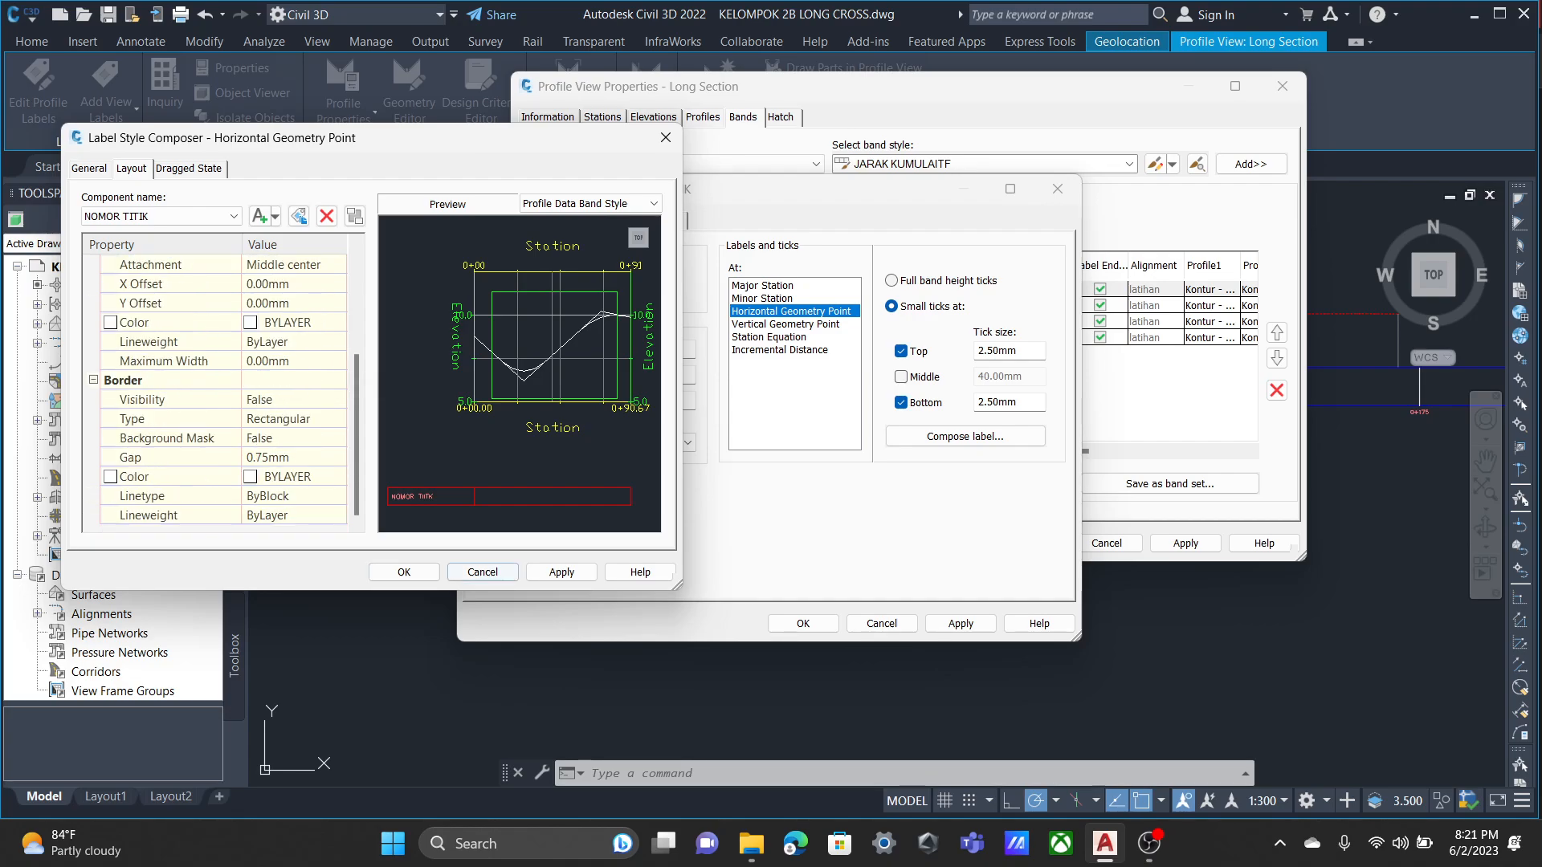
scroll(217, 385, up, 3)
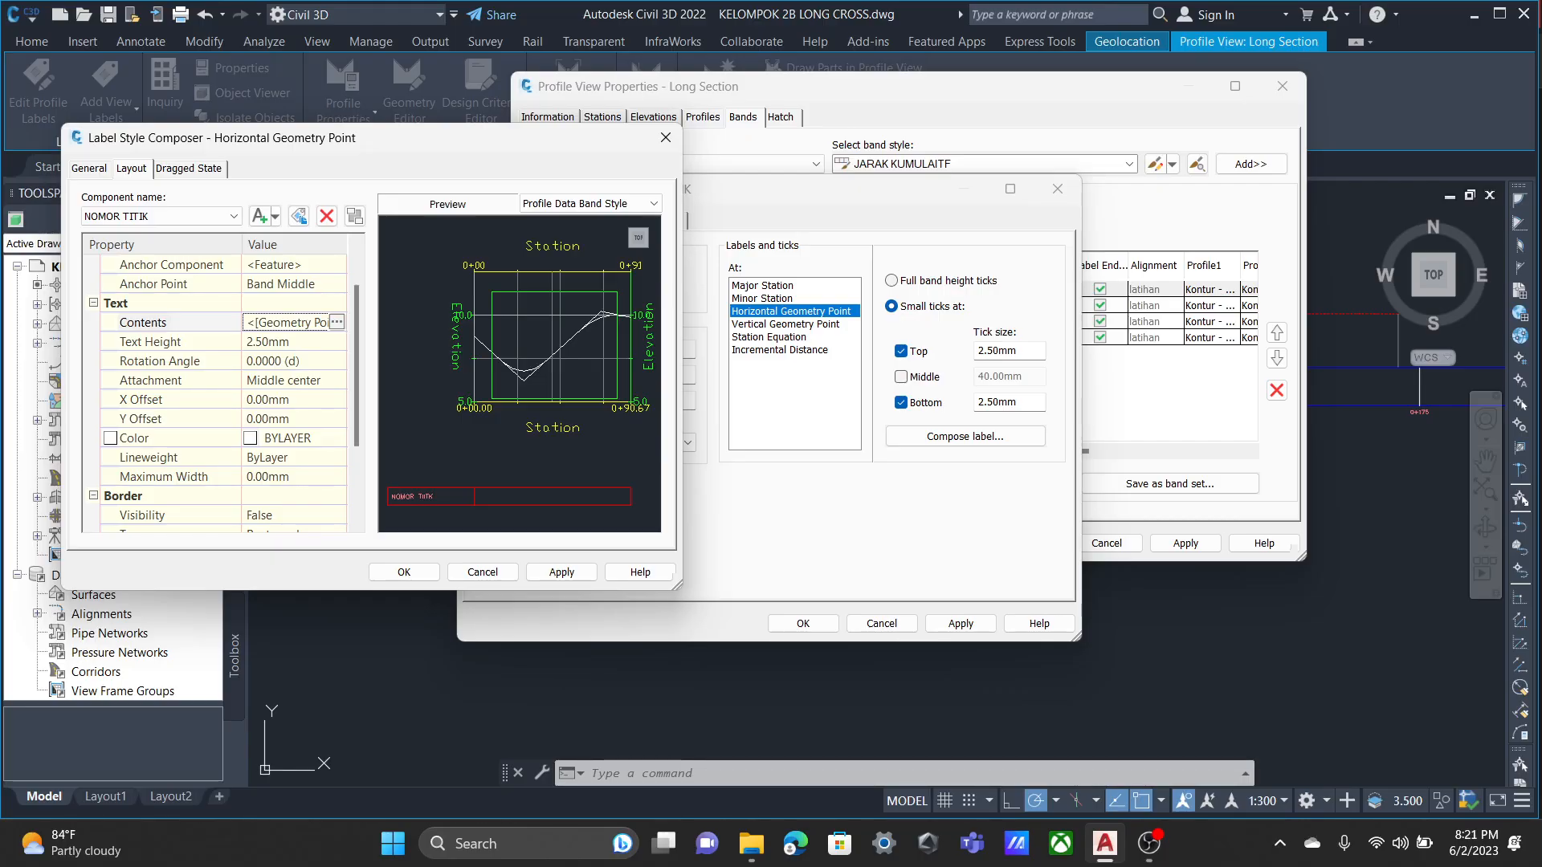
scroll(217, 386, down, 3)
scroll(217, 386, up, 3)
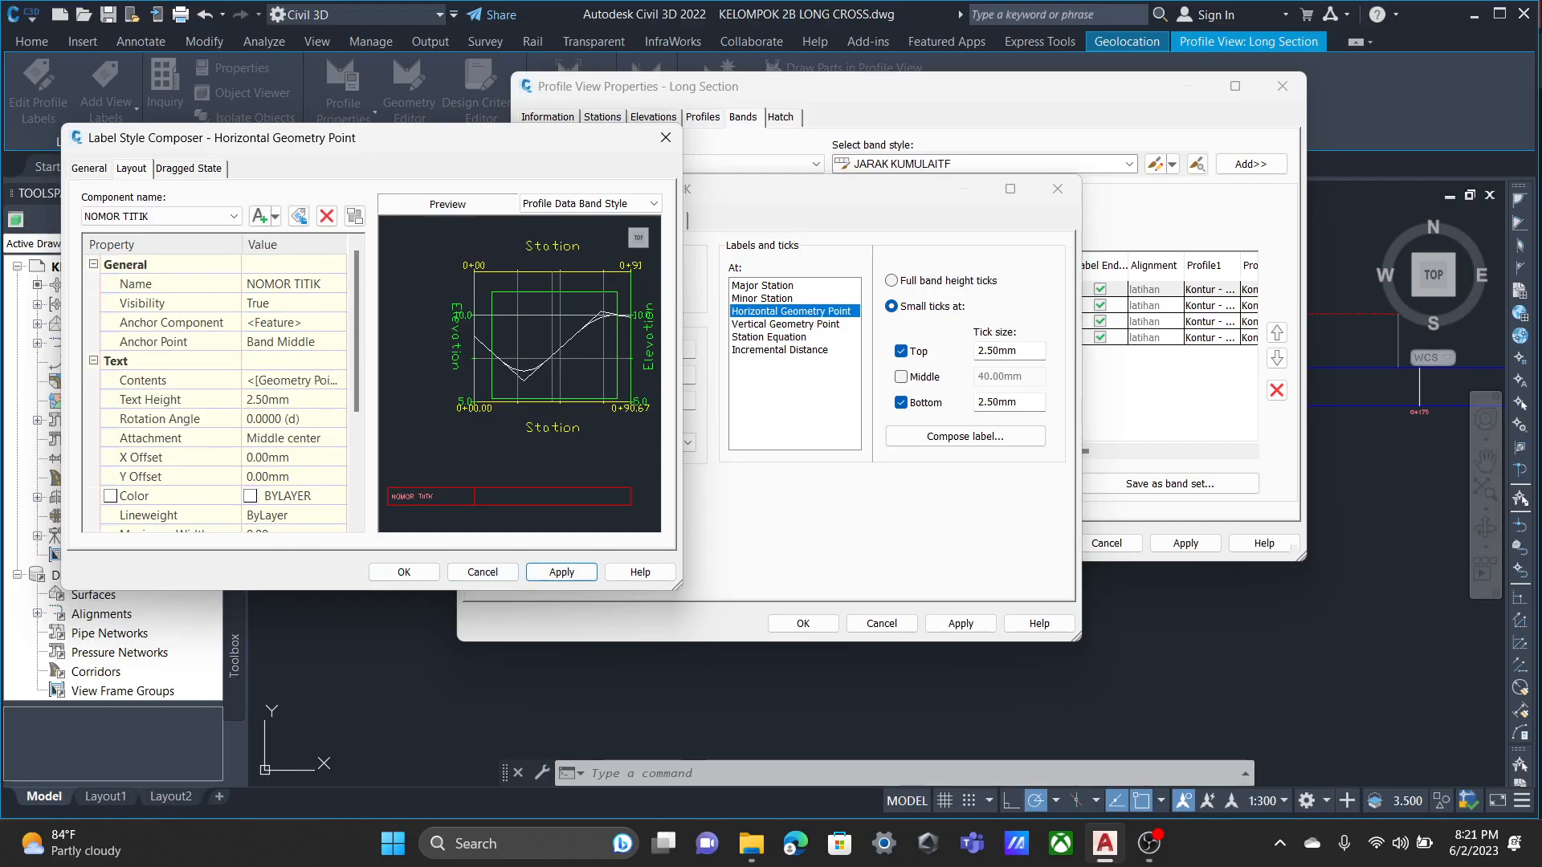
click(404, 572)
click(961, 624)
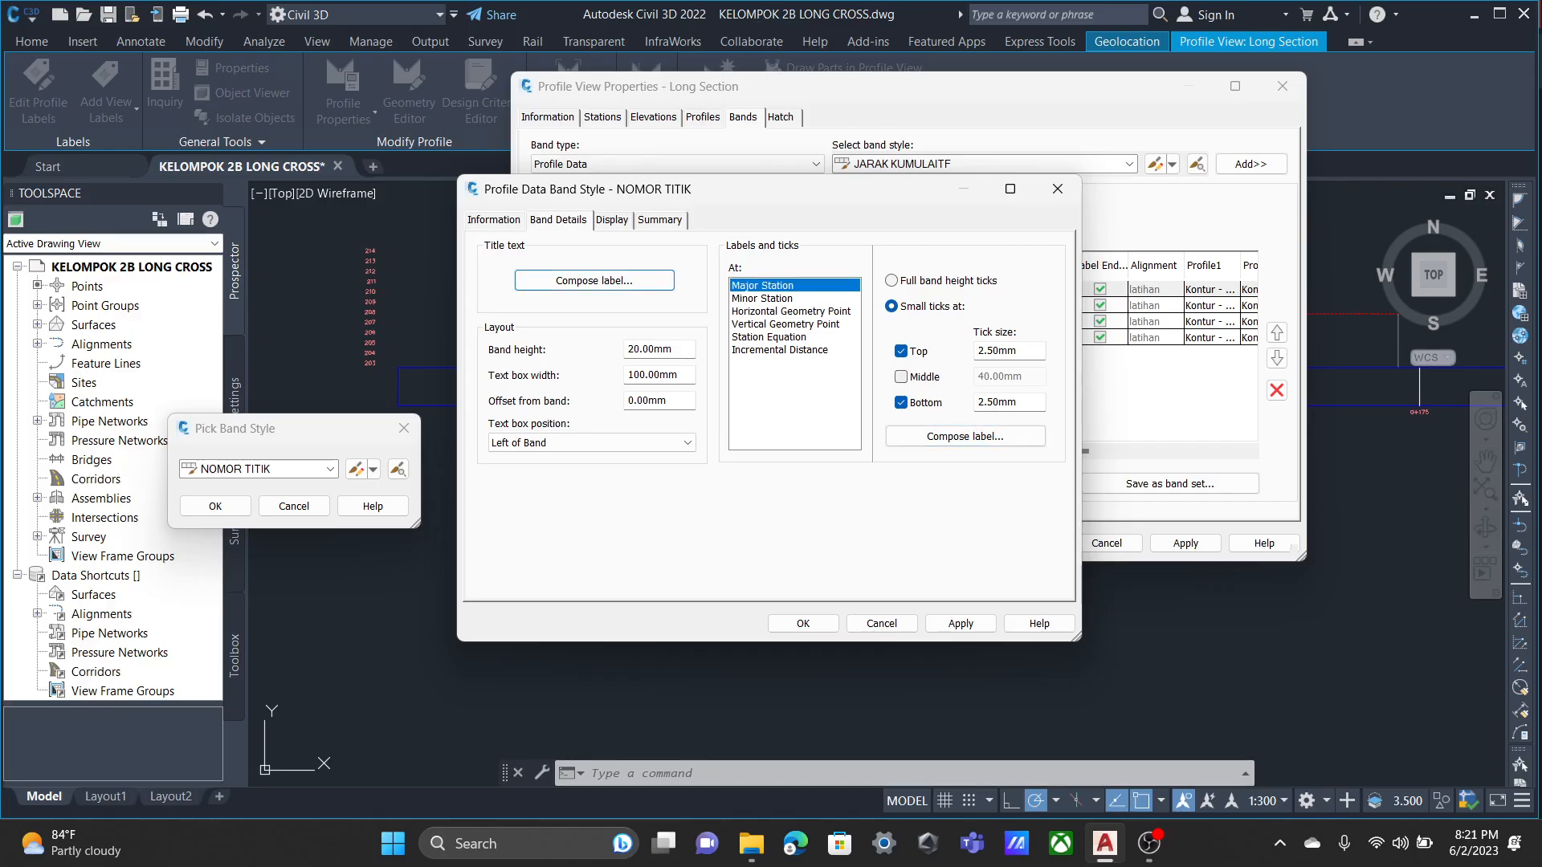
Replace the Major Station label's STA component contents with the Station Value property in metres, station format, at 0.01 precision.
click(965, 436)
click(131, 168)
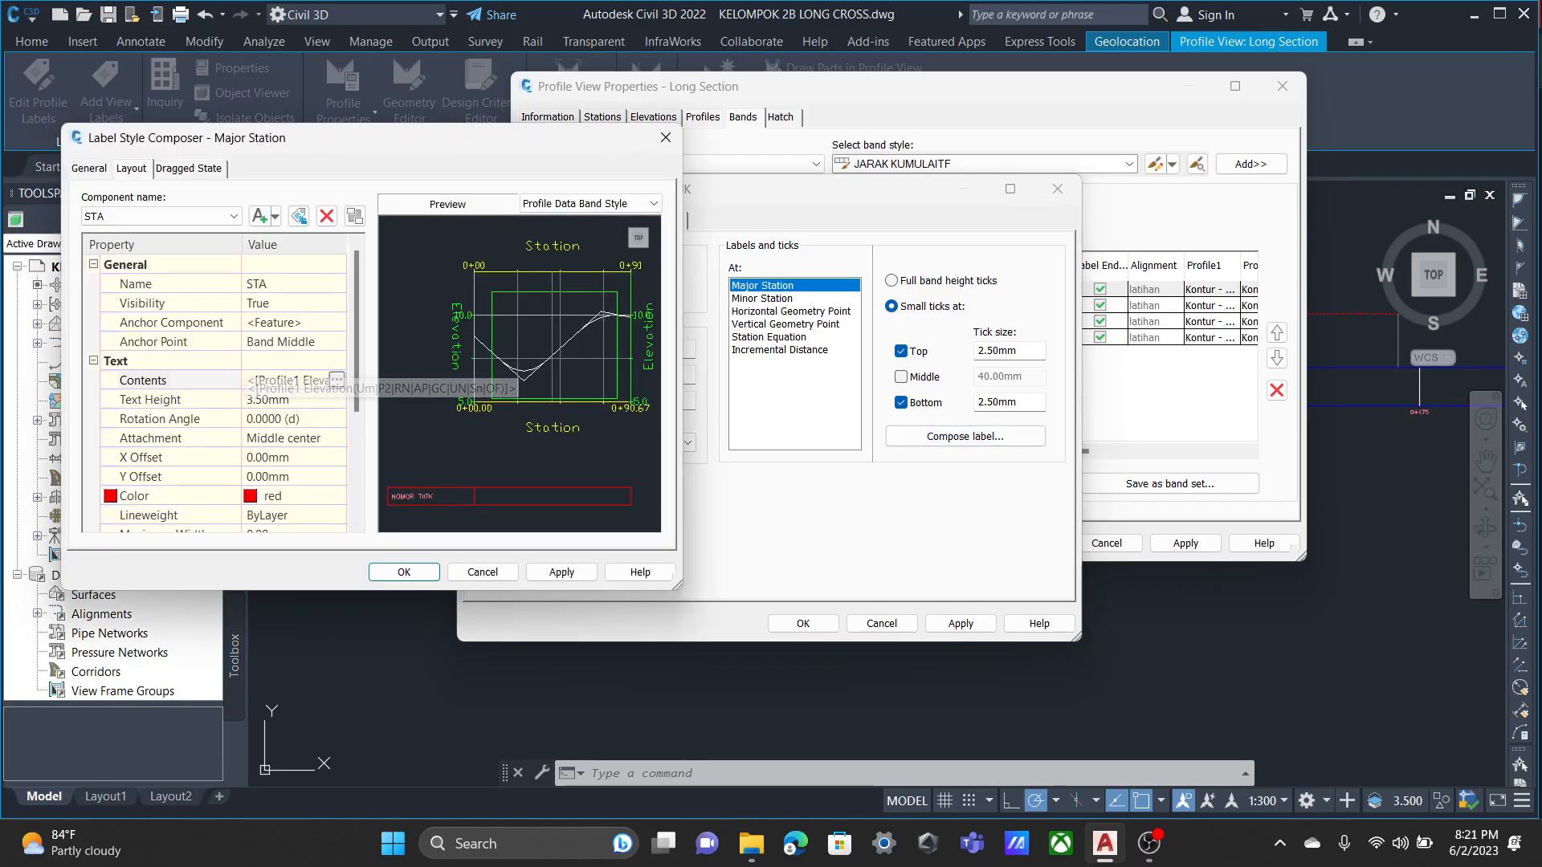
click(337, 380)
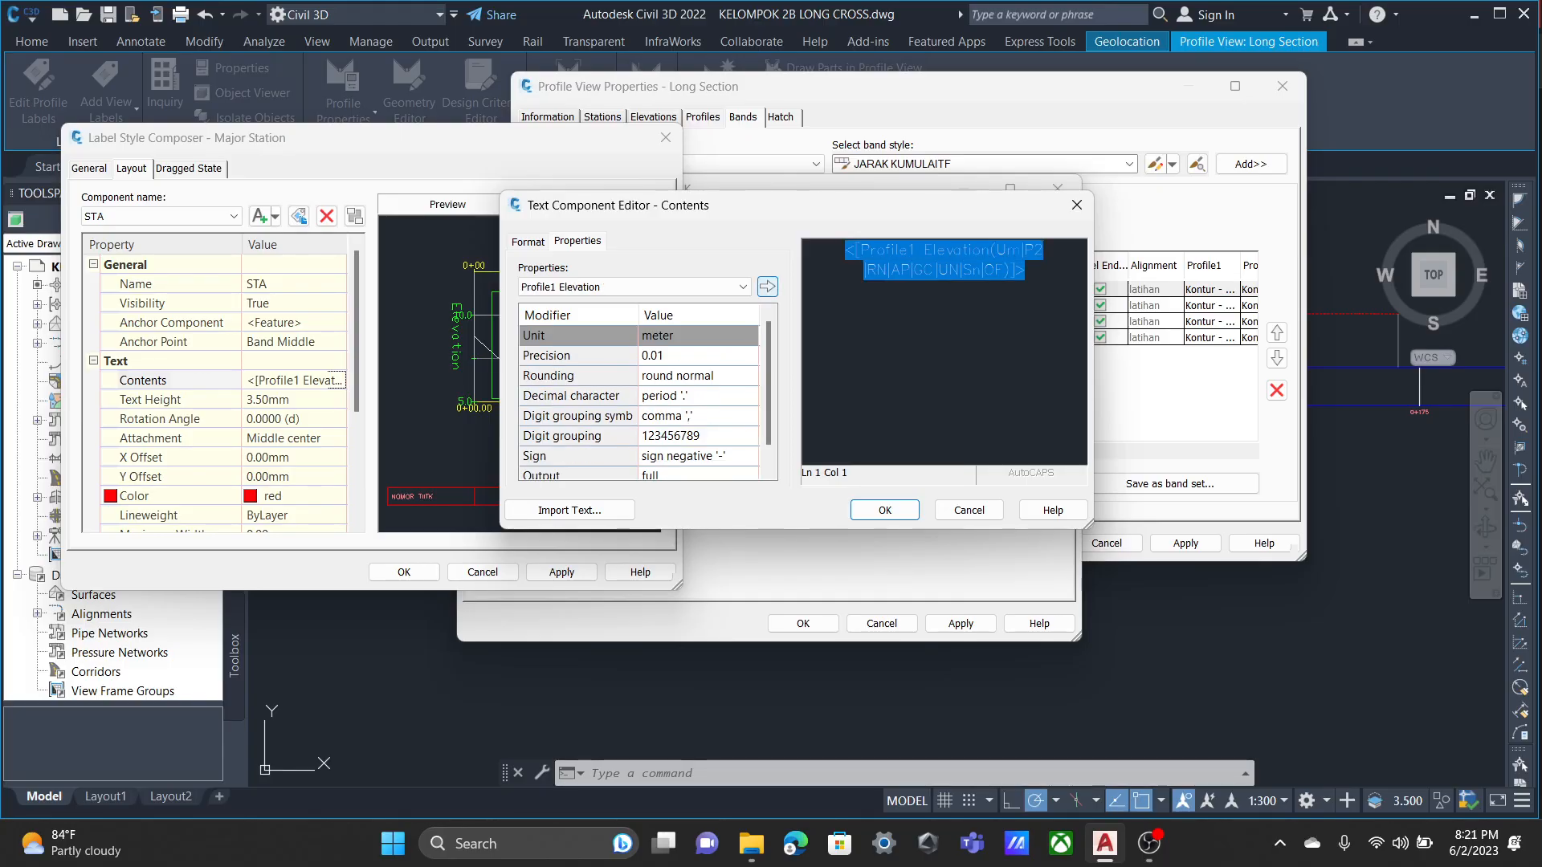
click(742, 287)
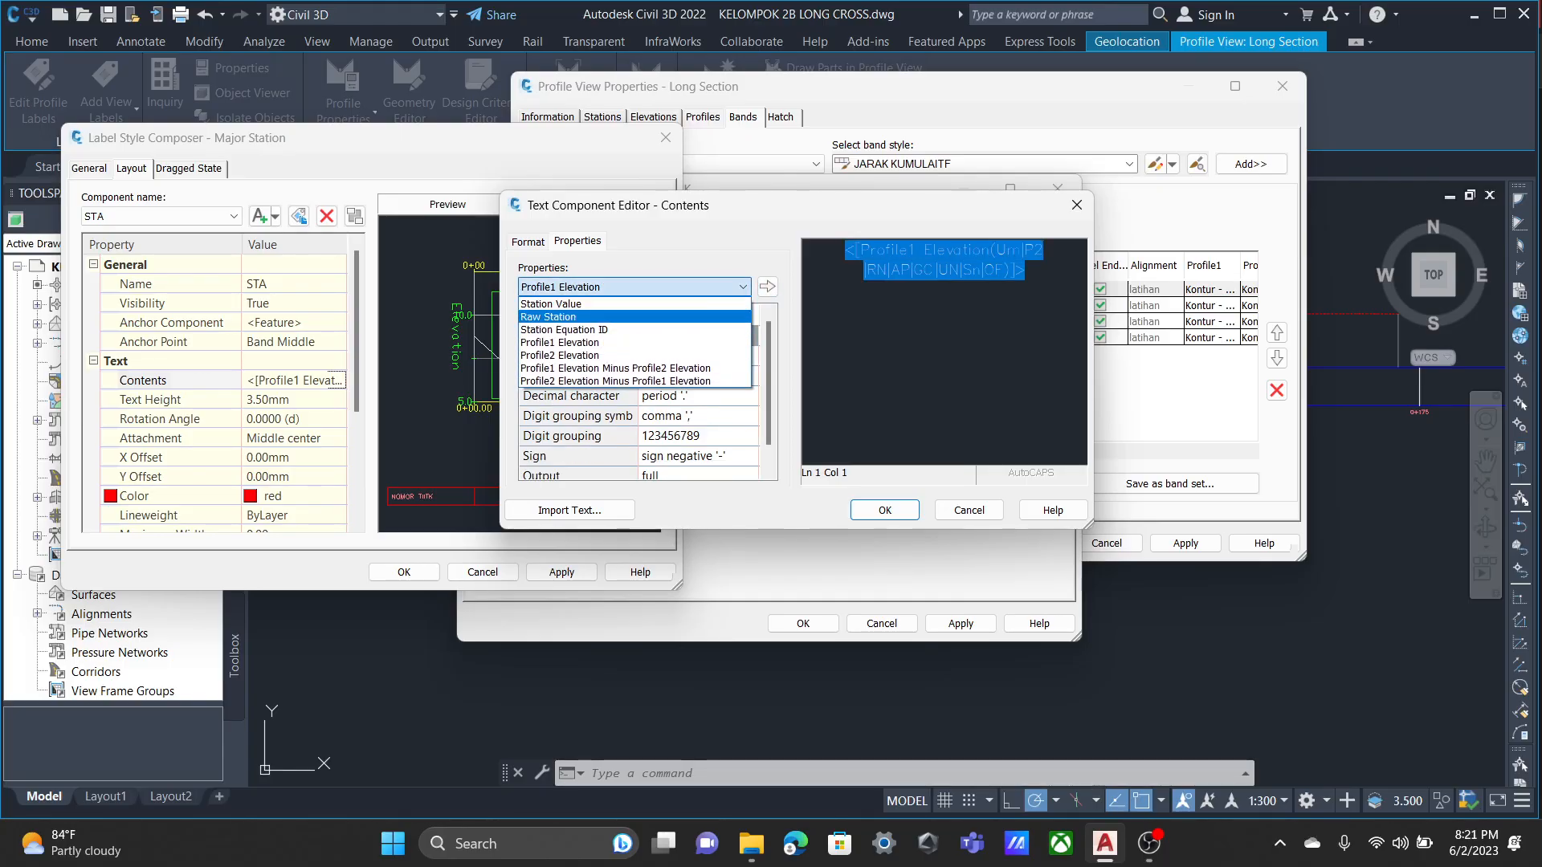
click(578, 304)
click(767, 287)
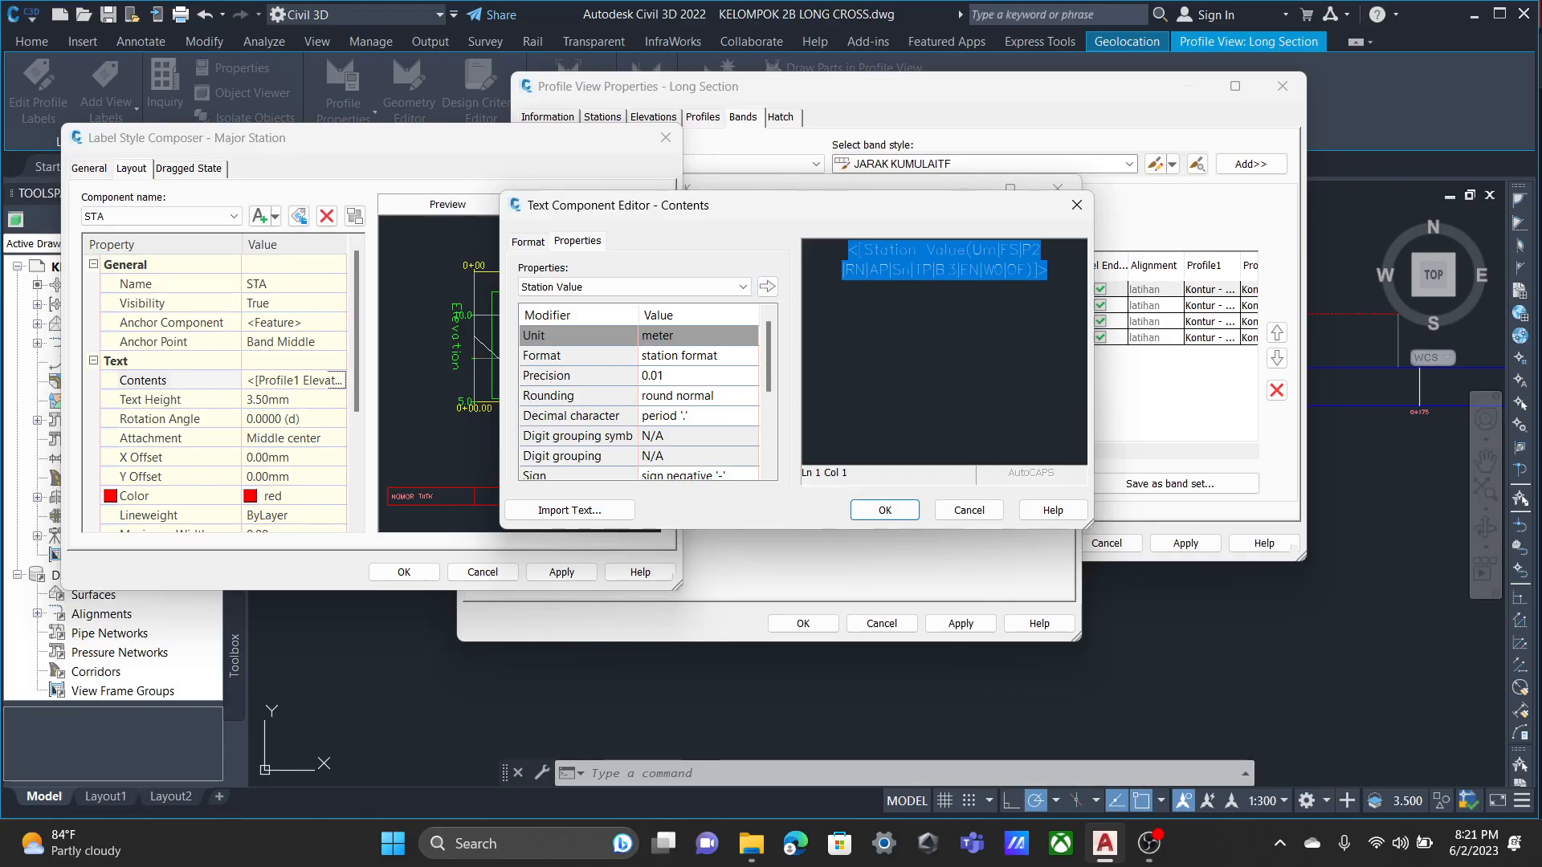
click(885, 510)
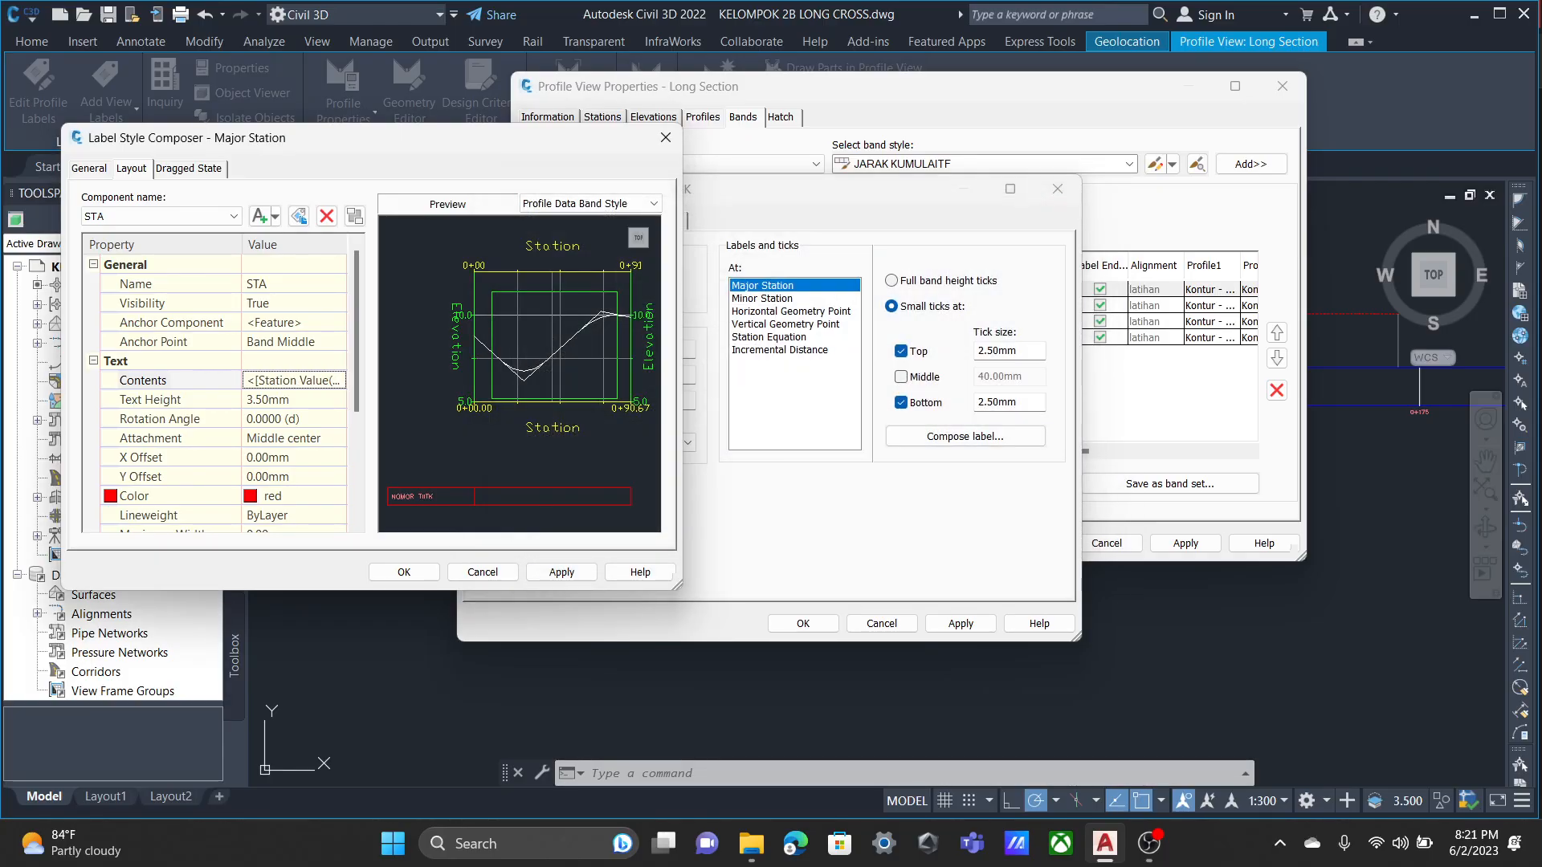
Set the STA component's text height to 2.5 mm and accept the Major Station label changes.
click(269, 400)
double_click(268, 400)
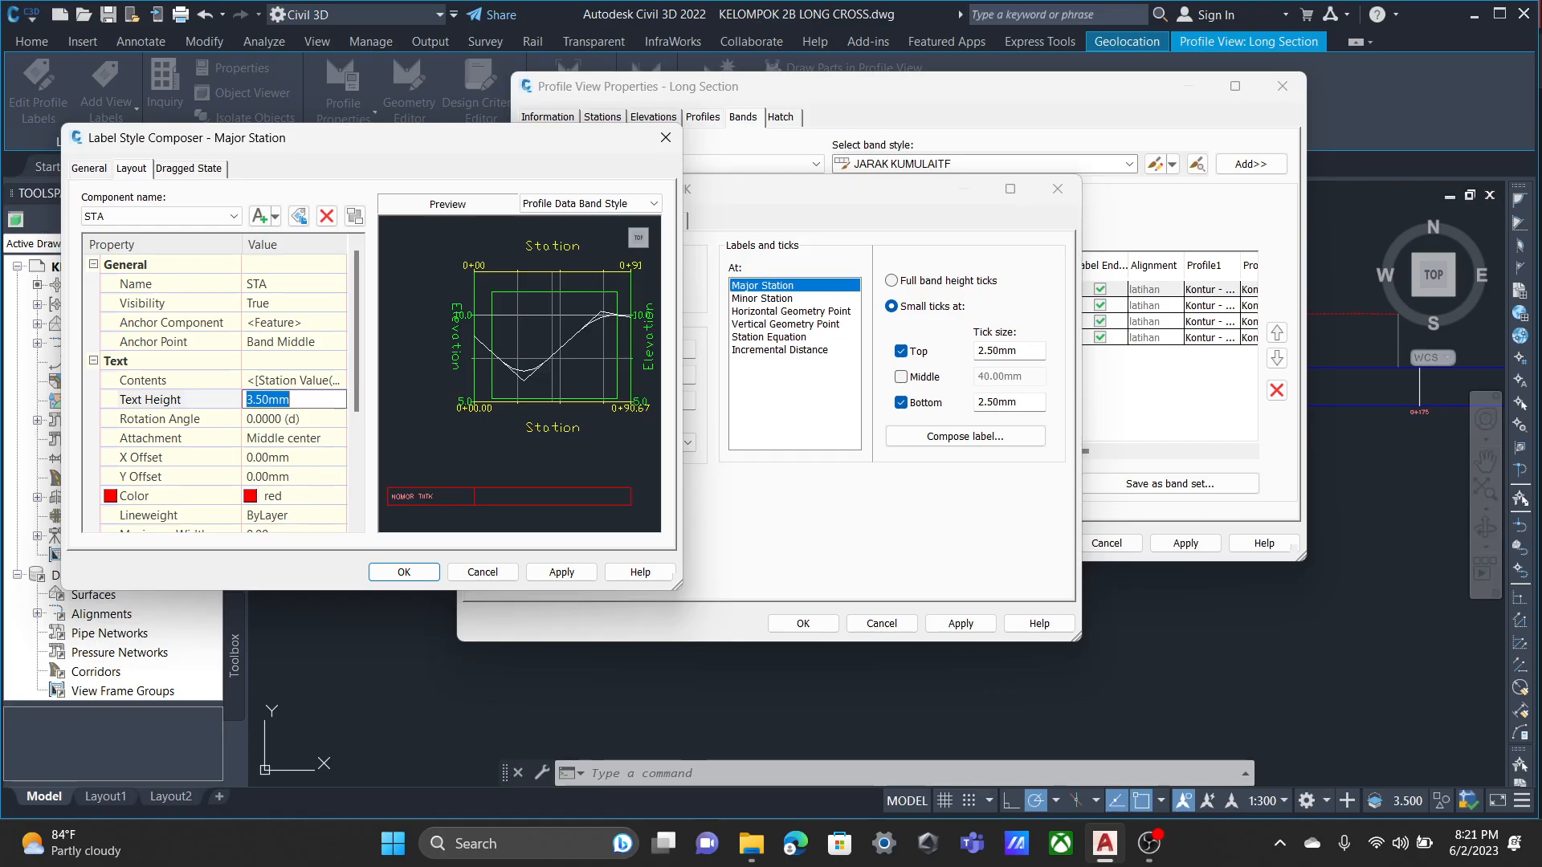
text(2.5)
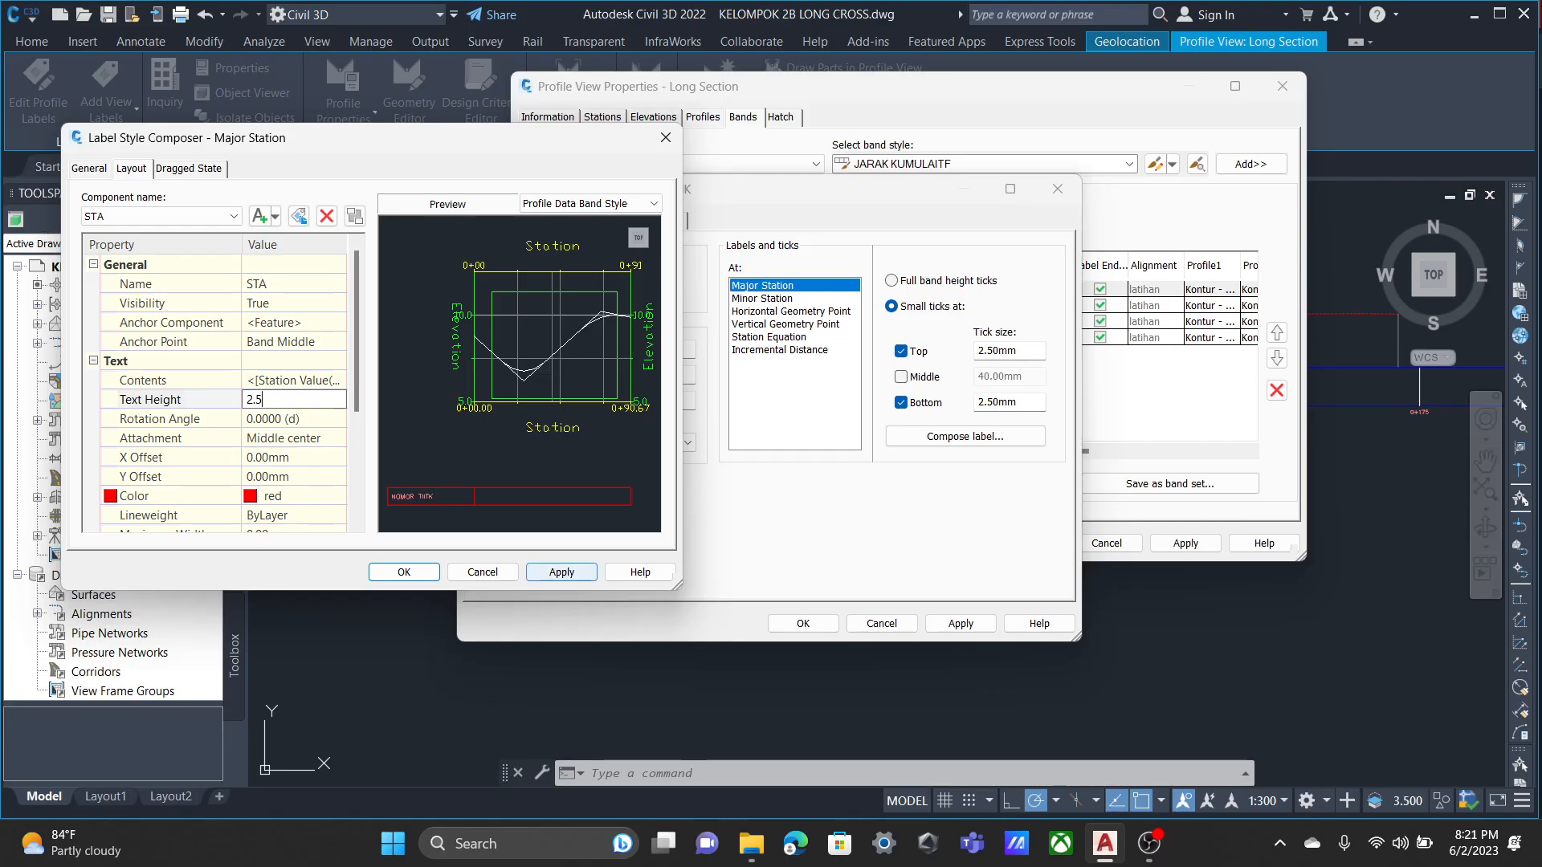
click(562, 572)
click(404, 572)
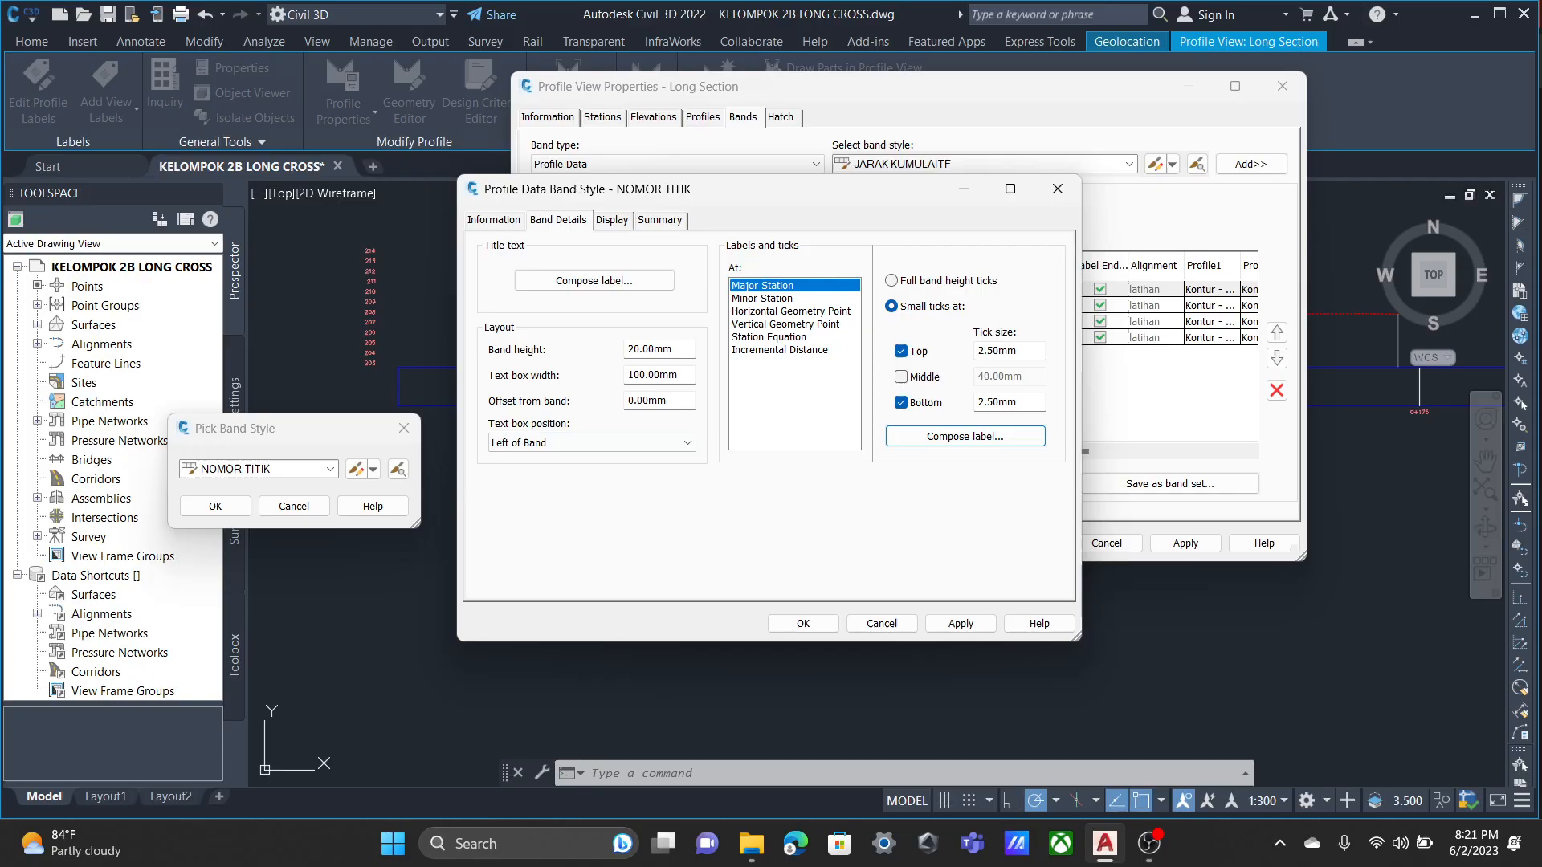
Turn on the visibility of Labels at Major Stations in the NOMOR TITIK band style and accept the style.
click(612, 220)
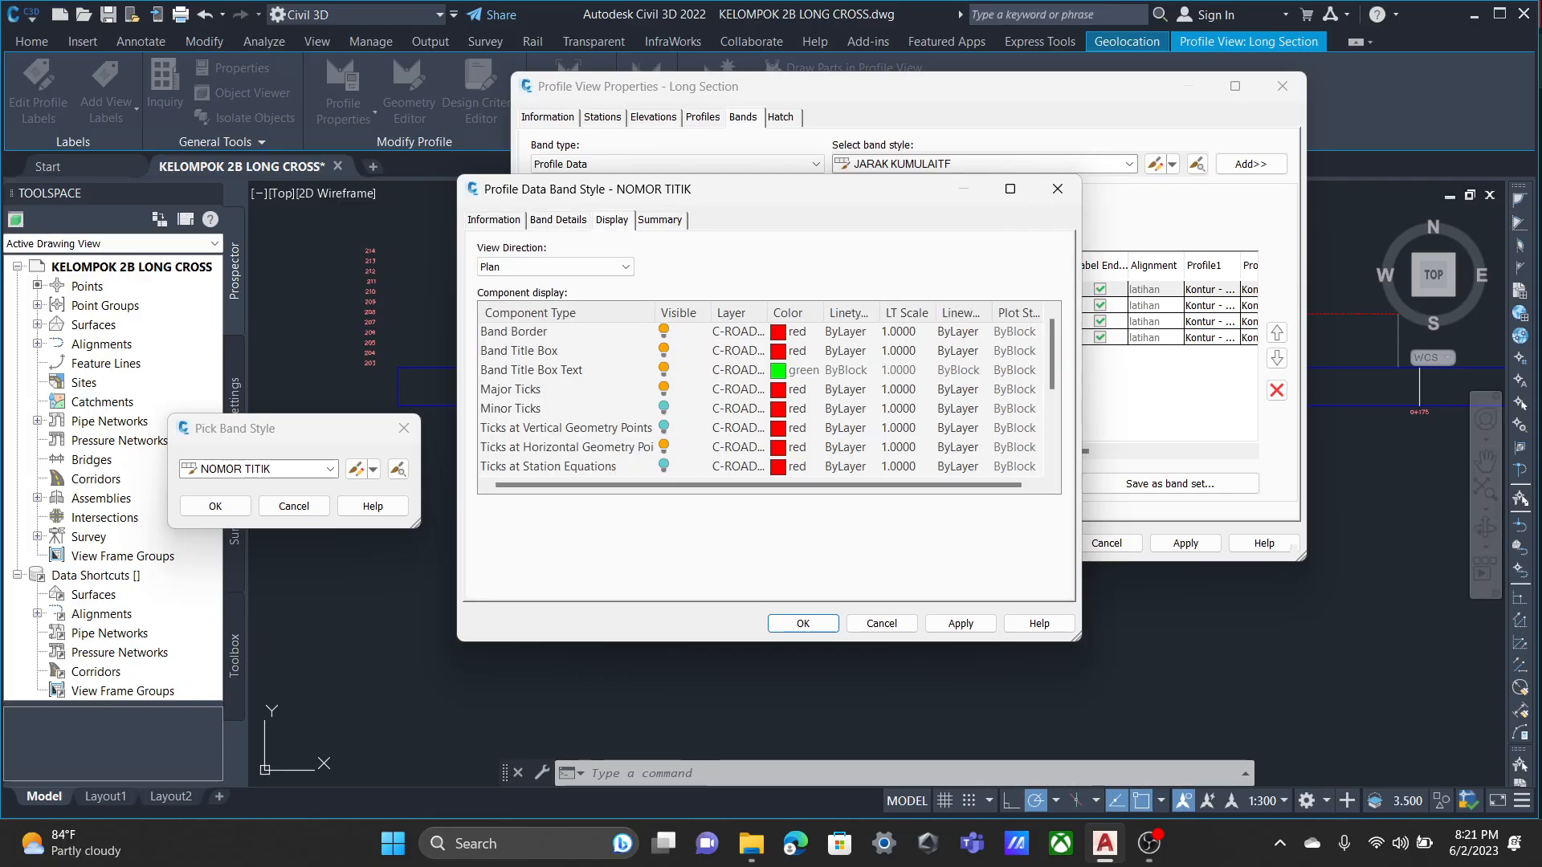
scroll(763, 398, down, 1)
scroll(763, 398, up, 1)
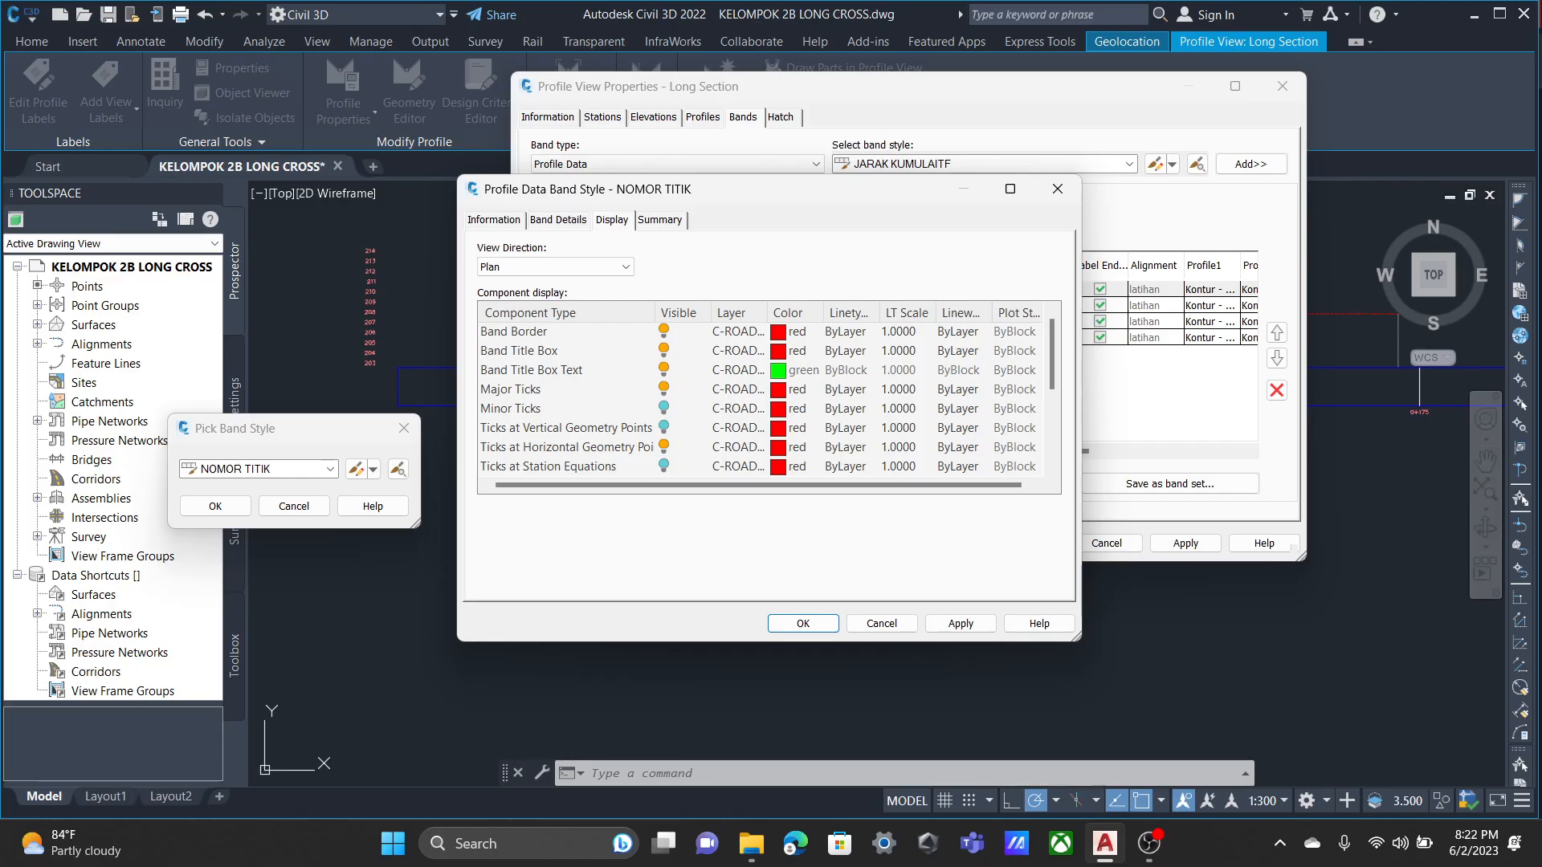
scroll(763, 398, down, 2)
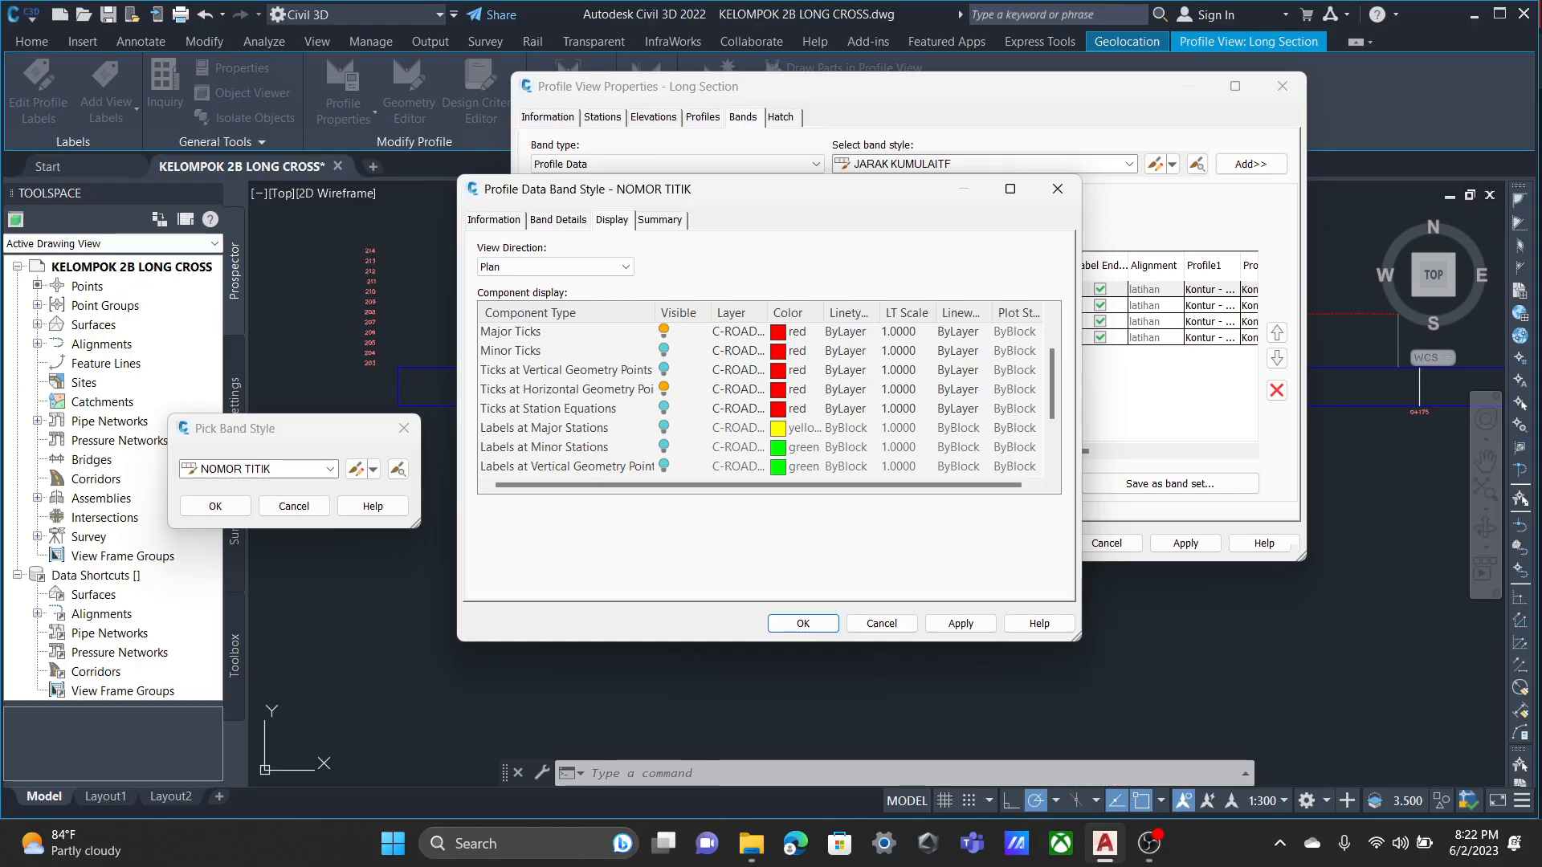
click(664, 428)
scroll(665, 428, down, 1)
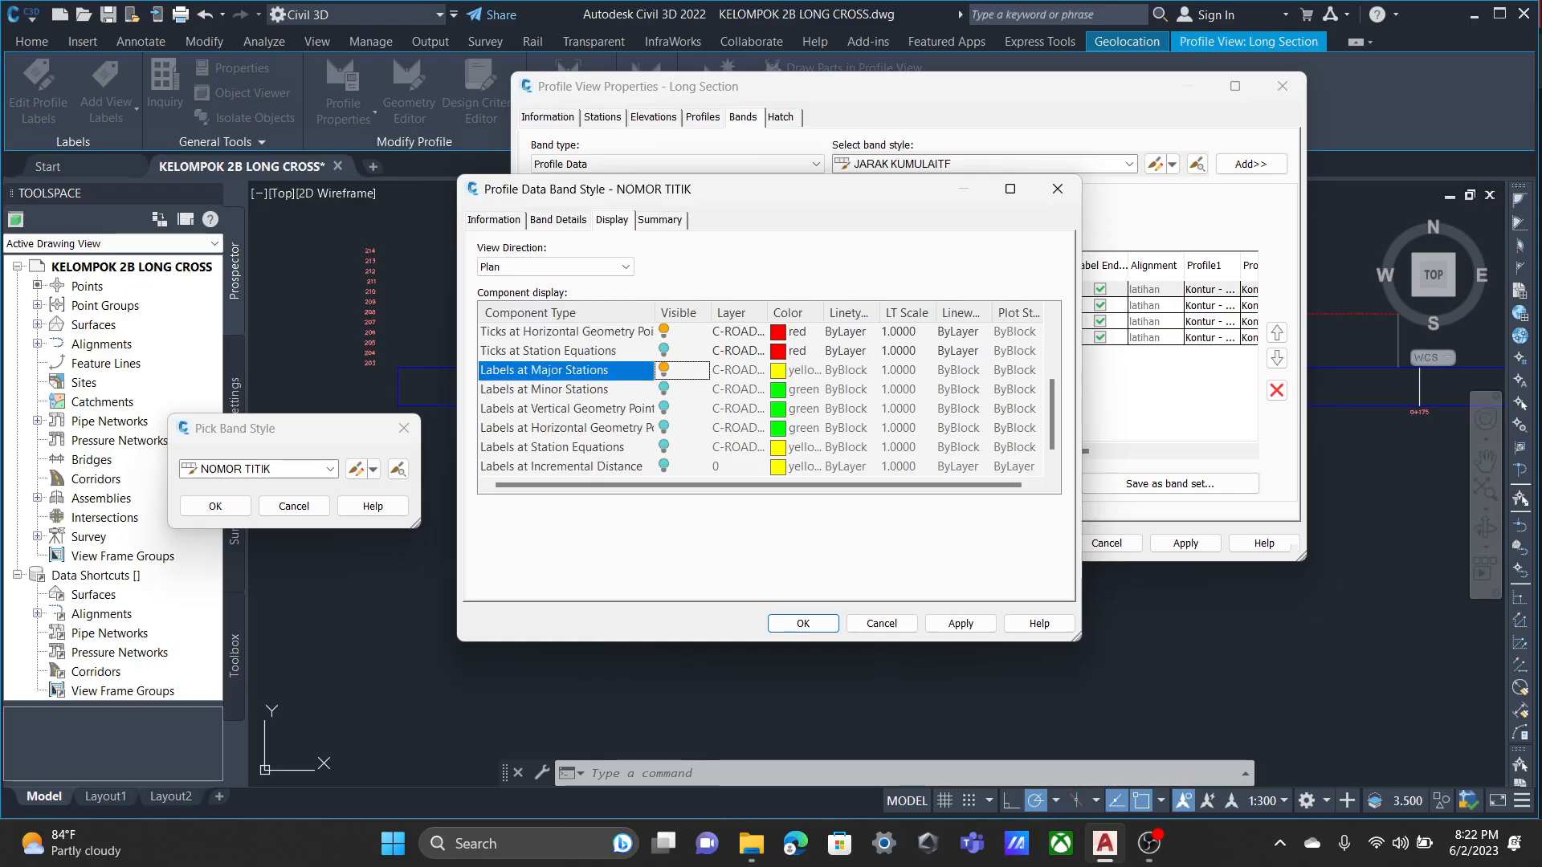
scroll(763, 398, up, 3)
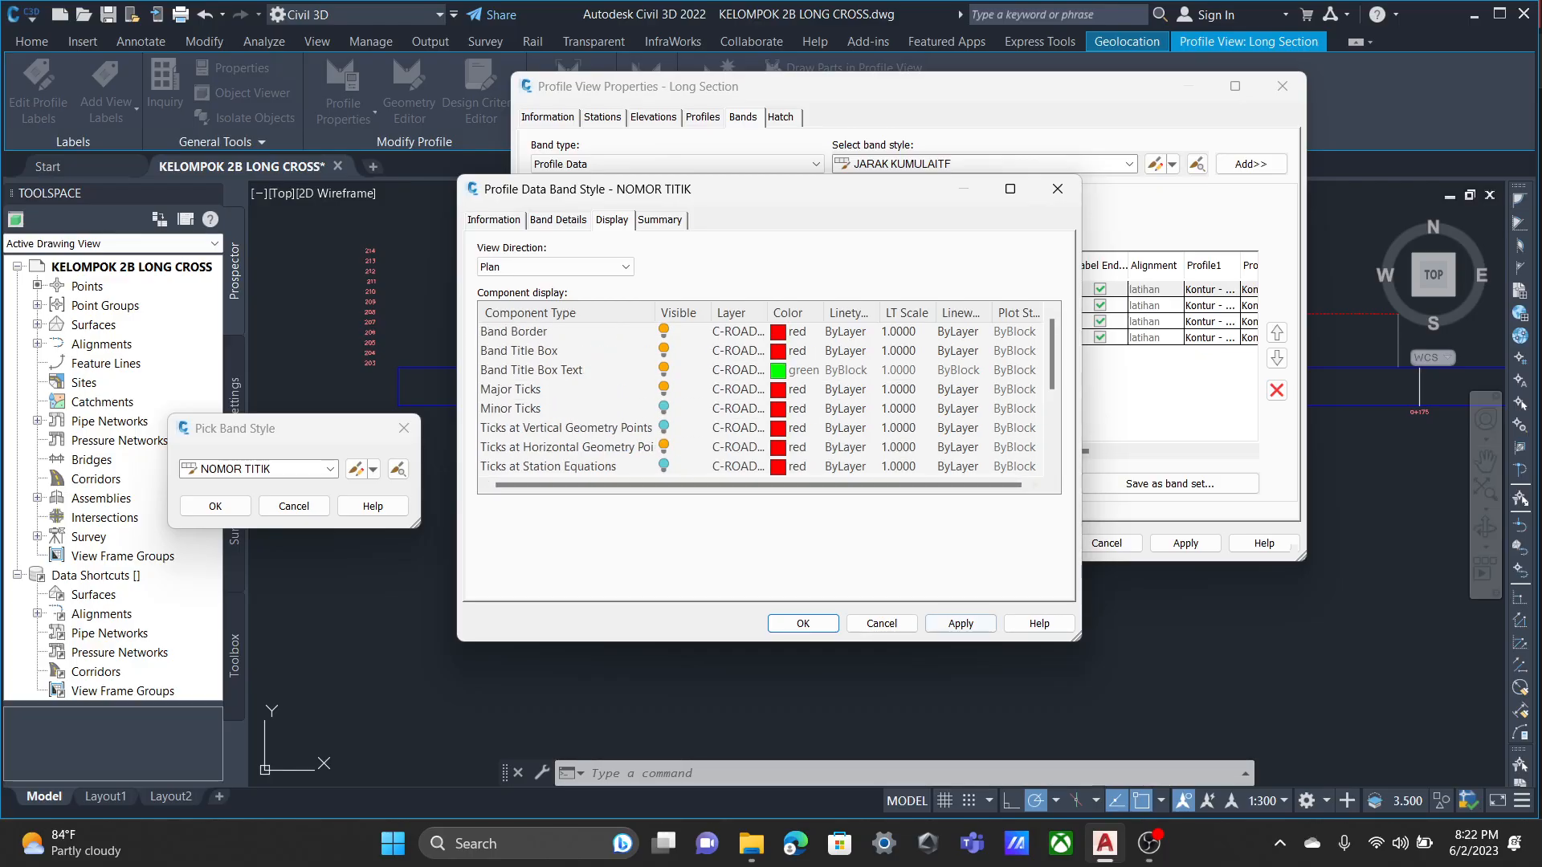
click(961, 624)
click(804, 624)
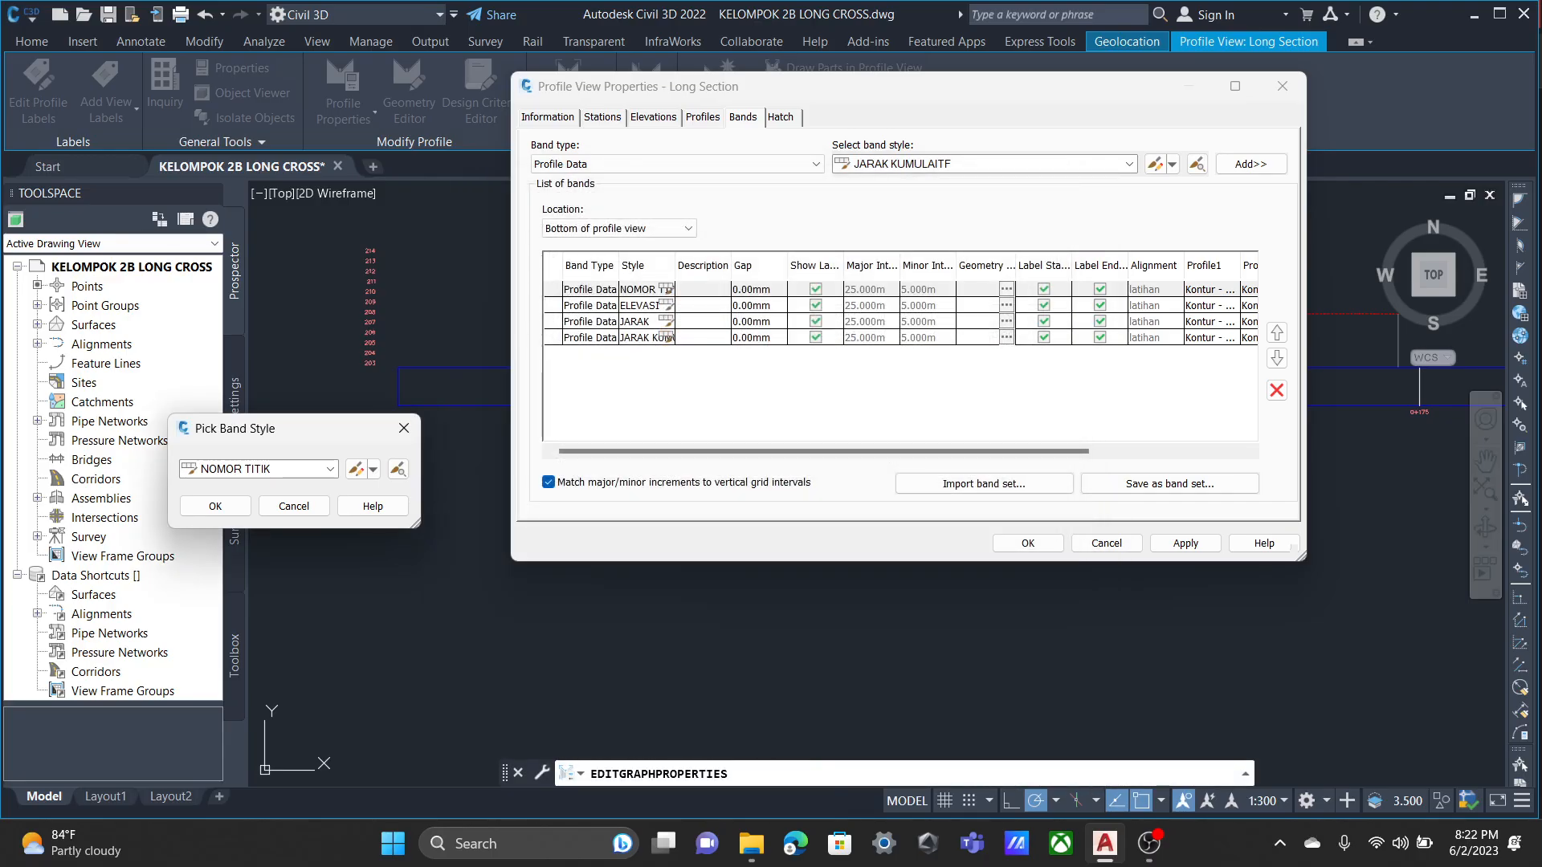
click(215, 506)
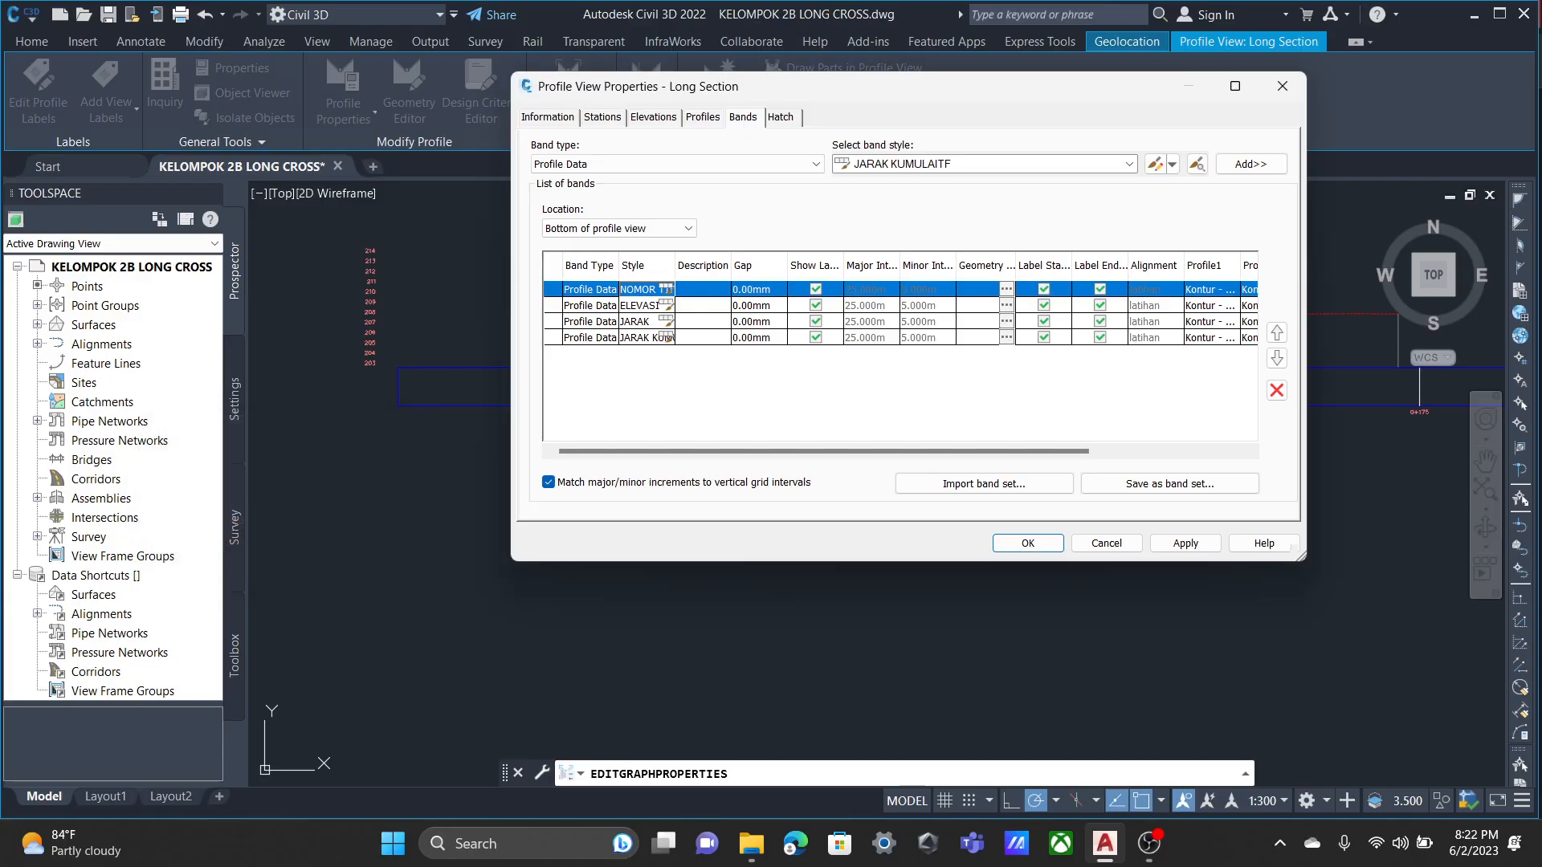
Open the ELEVASI band style for editing and examine its title label's text contents and layout properties without changing them.
click(666, 305)
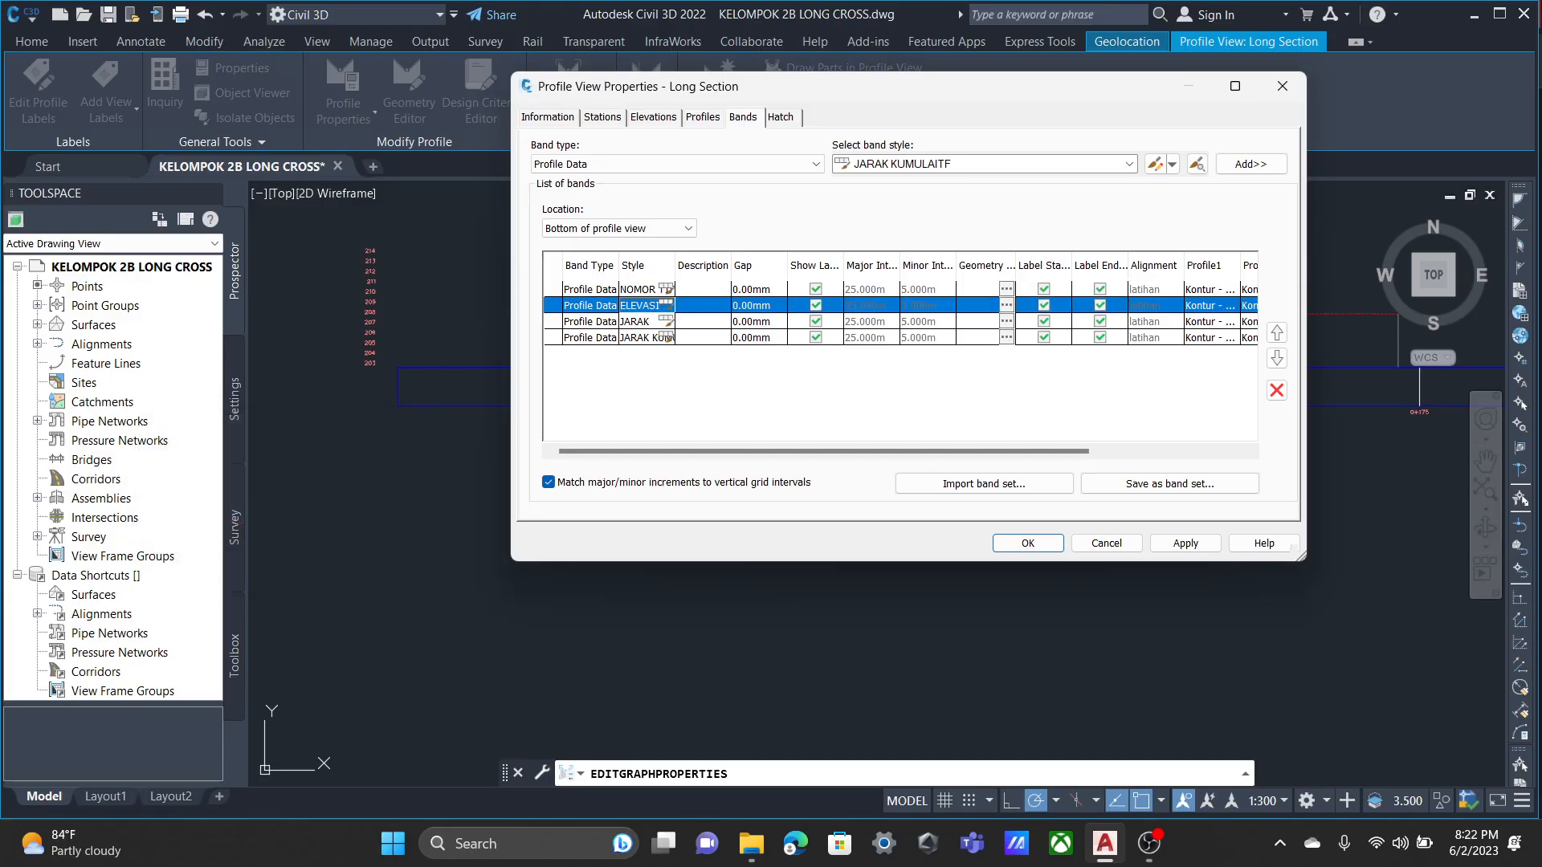
click(356, 469)
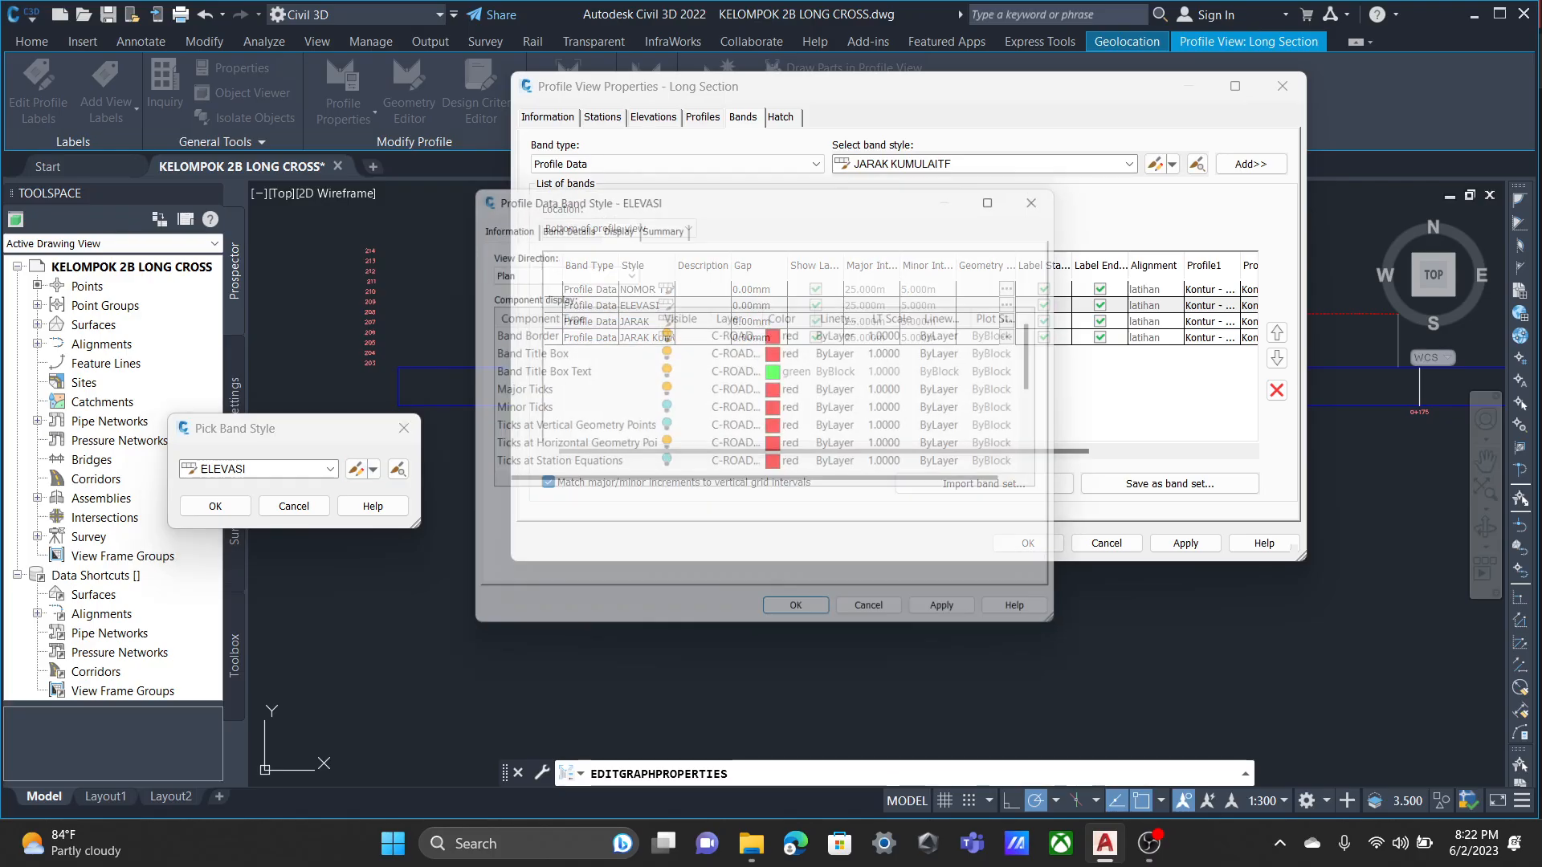
click(559, 219)
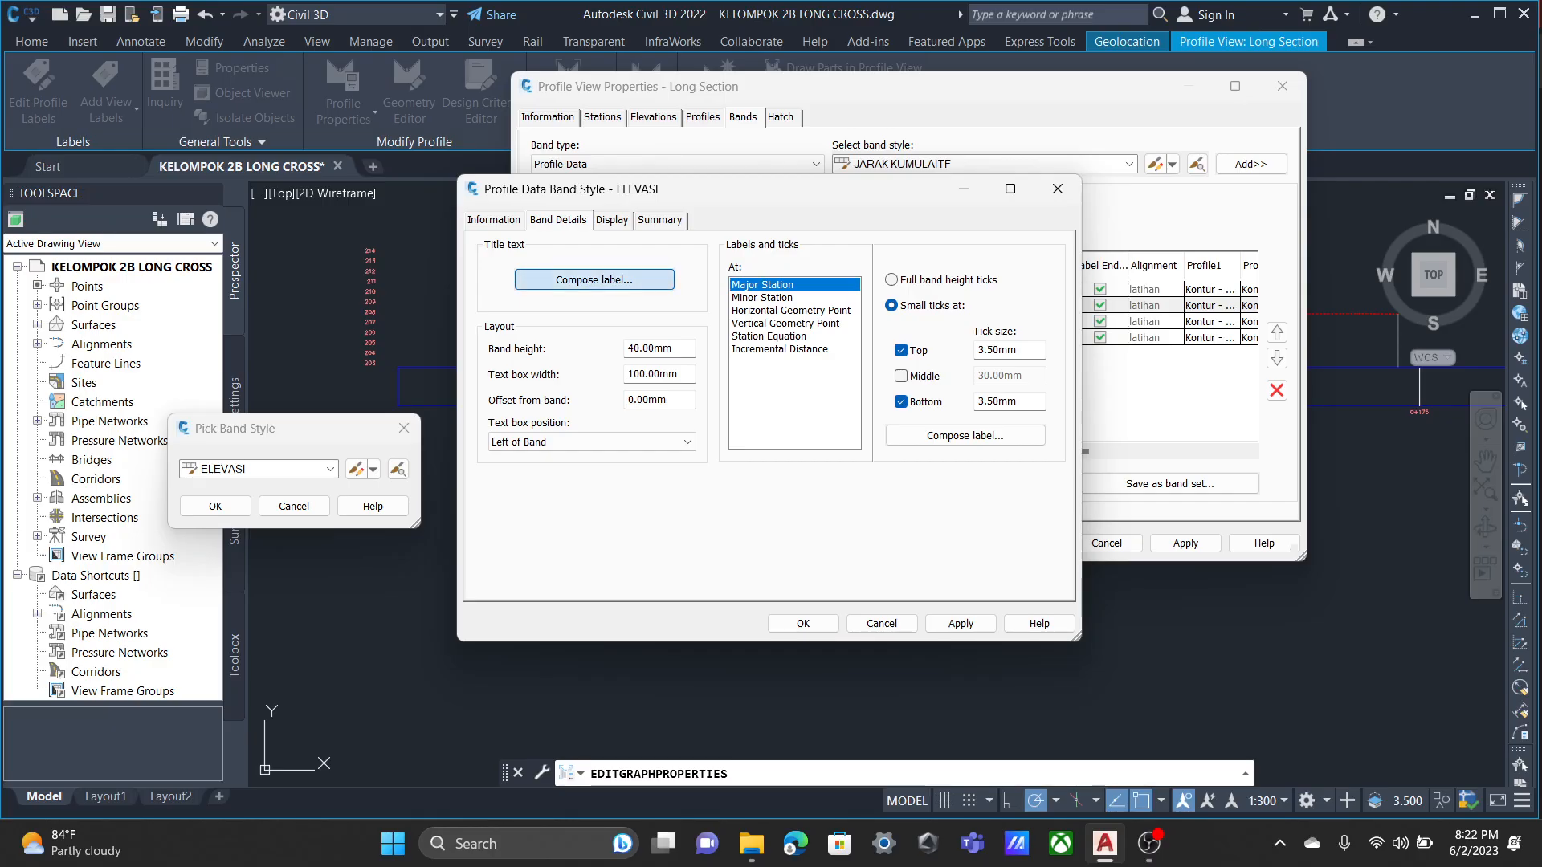
click(594, 279)
click(334, 381)
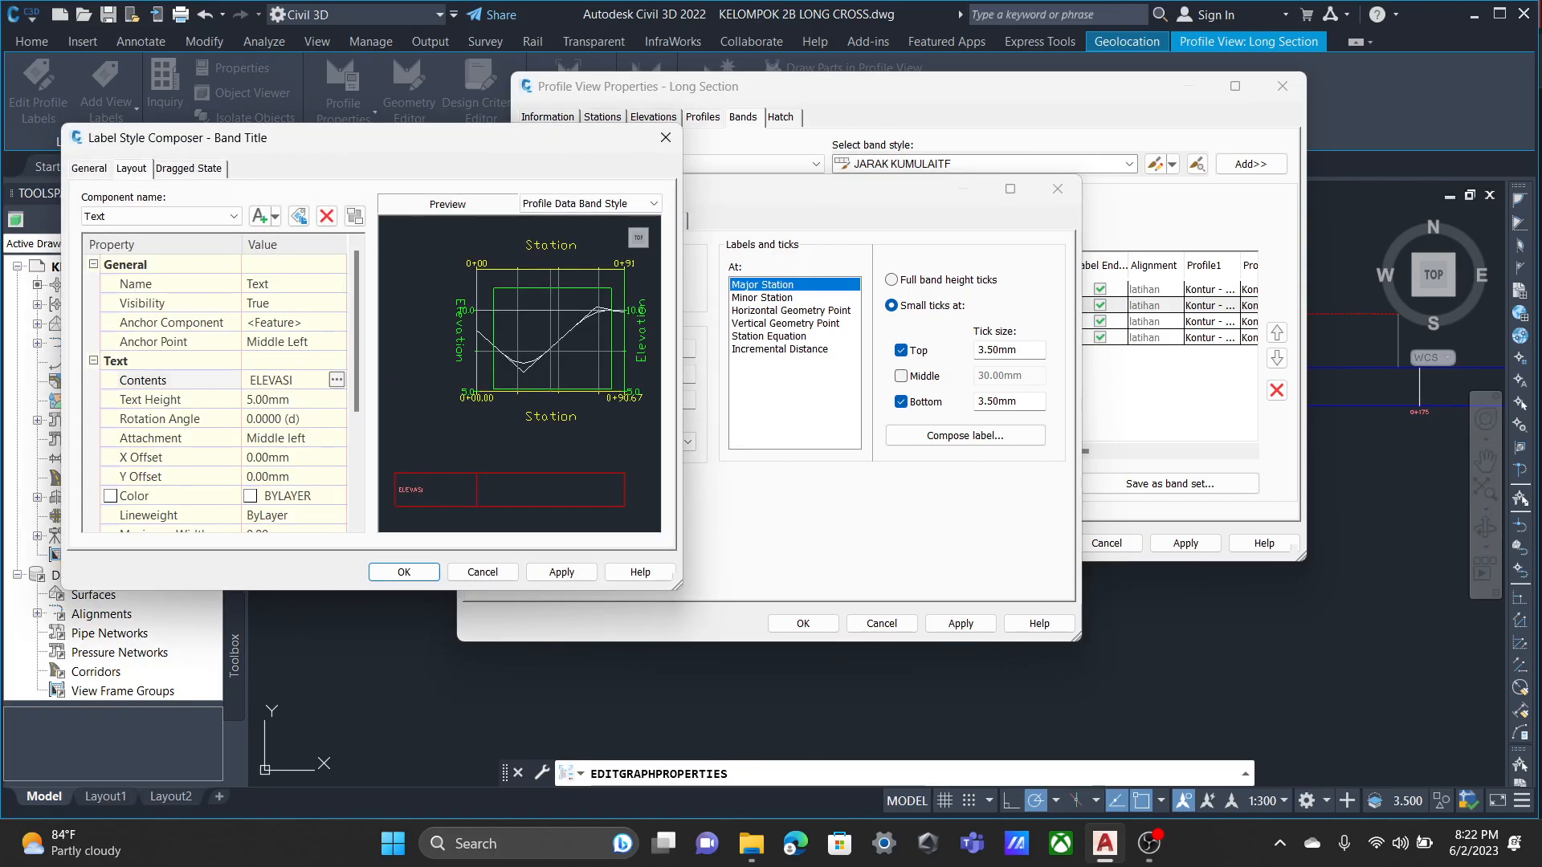
click(338, 381)
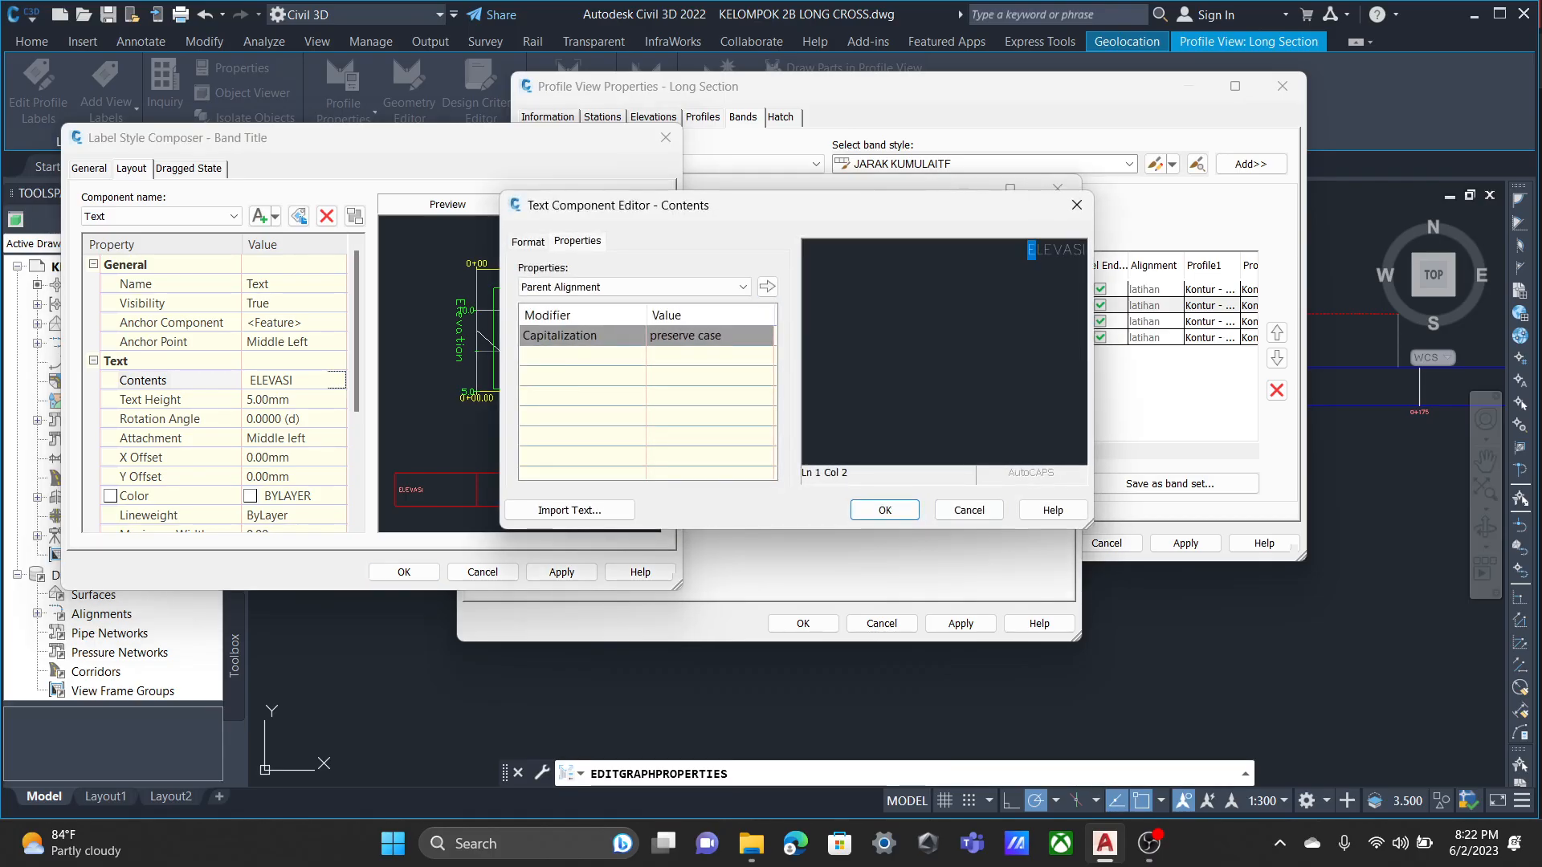
click(1077, 205)
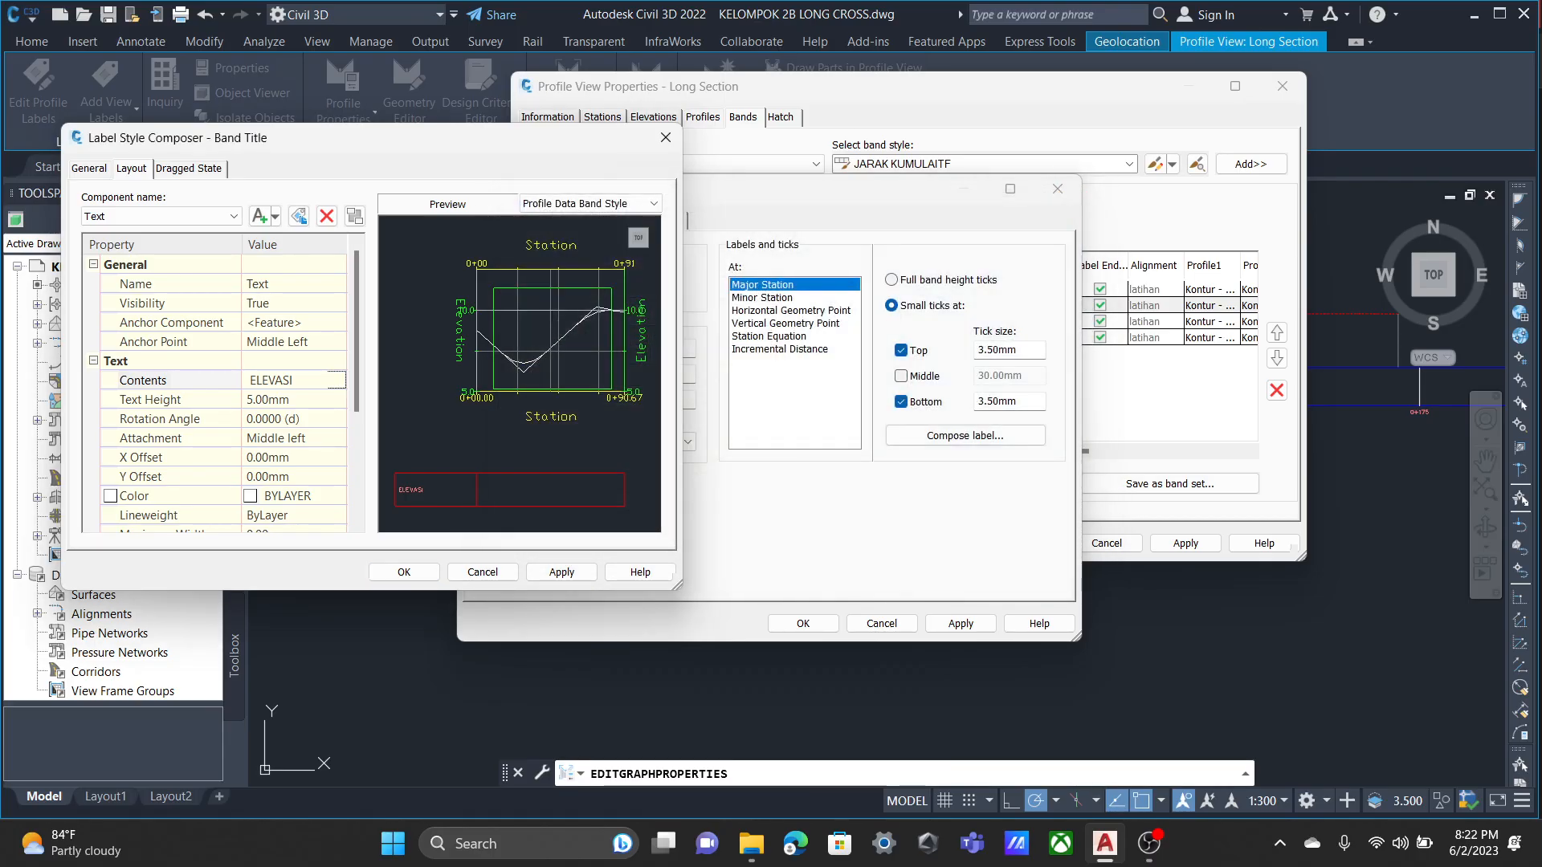
scroll(217, 386, down, 3)
scroll(217, 386, up, 3)
click(482, 572)
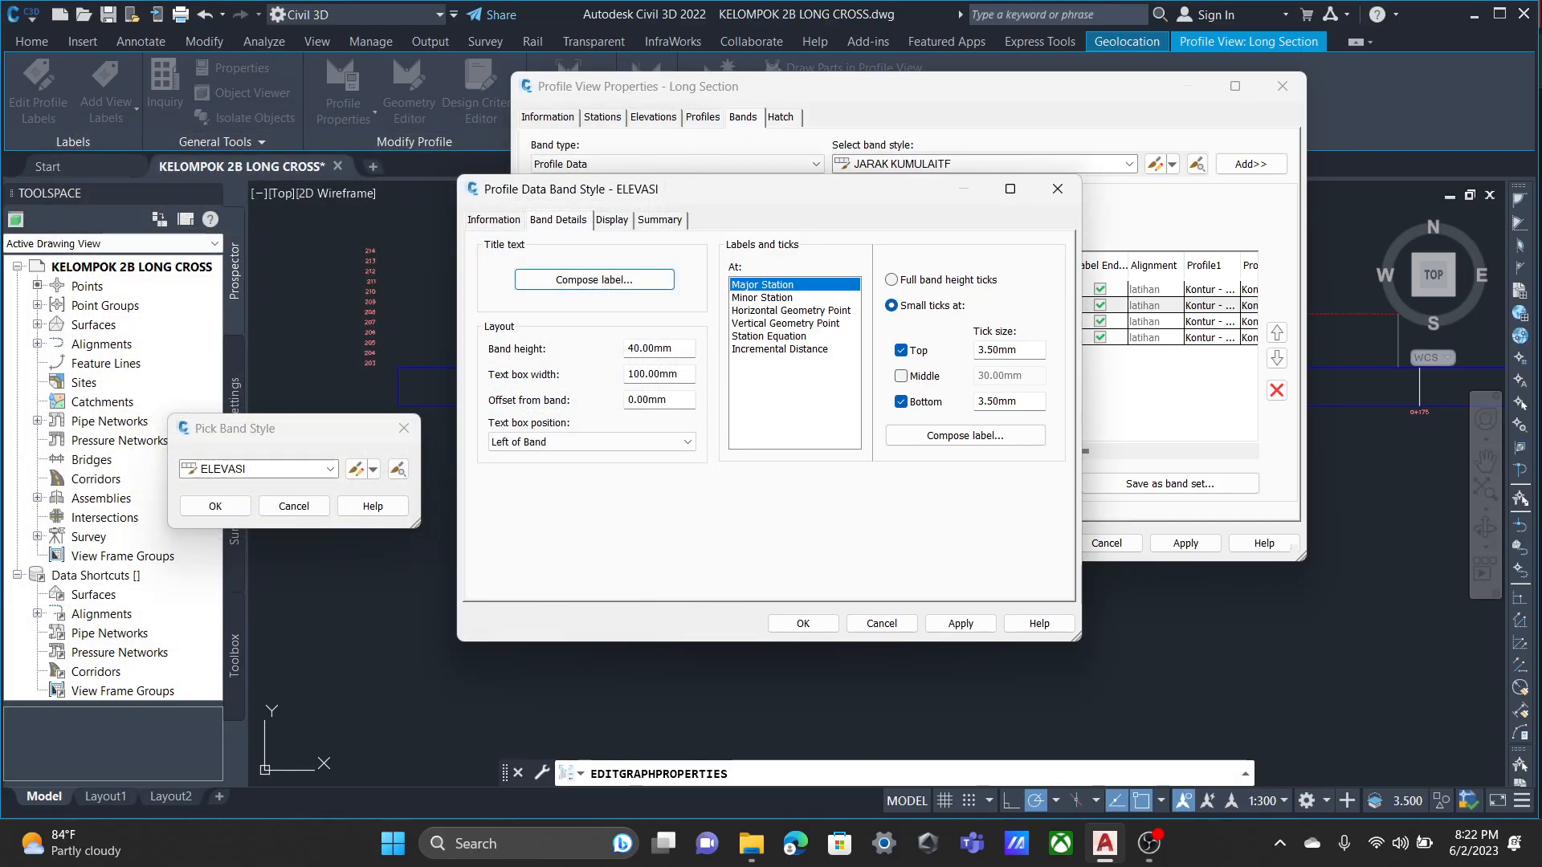
Compare the ELEVASI band's tick settings for Major Station, Minor Station, Horizontal Geometry Point and Vertical Geometry Point.
click(790, 311)
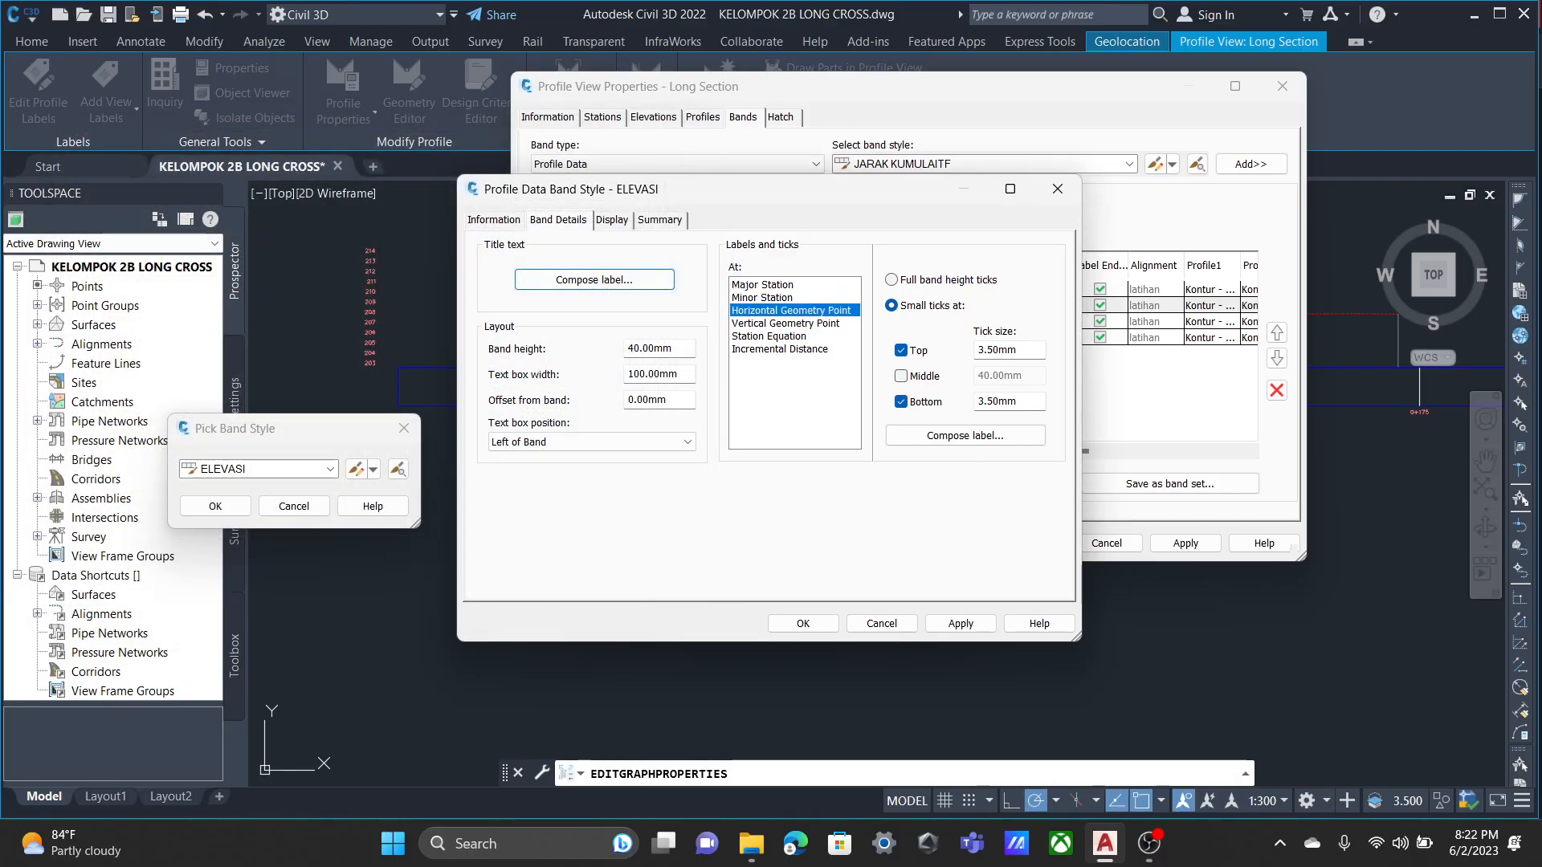
click(763, 285)
click(762, 298)
click(786, 324)
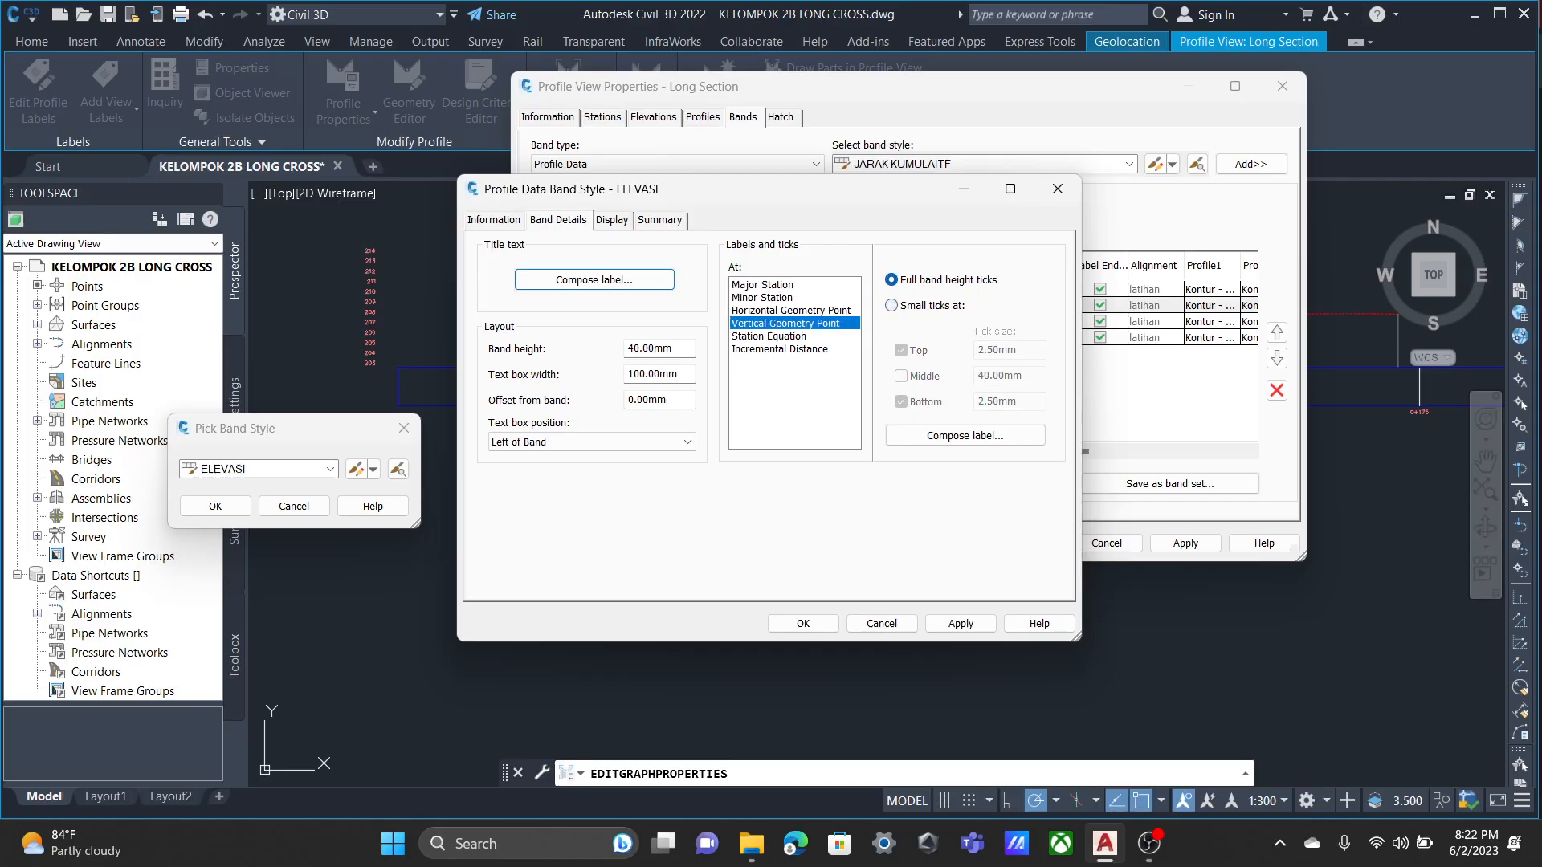
click(762, 286)
click(790, 311)
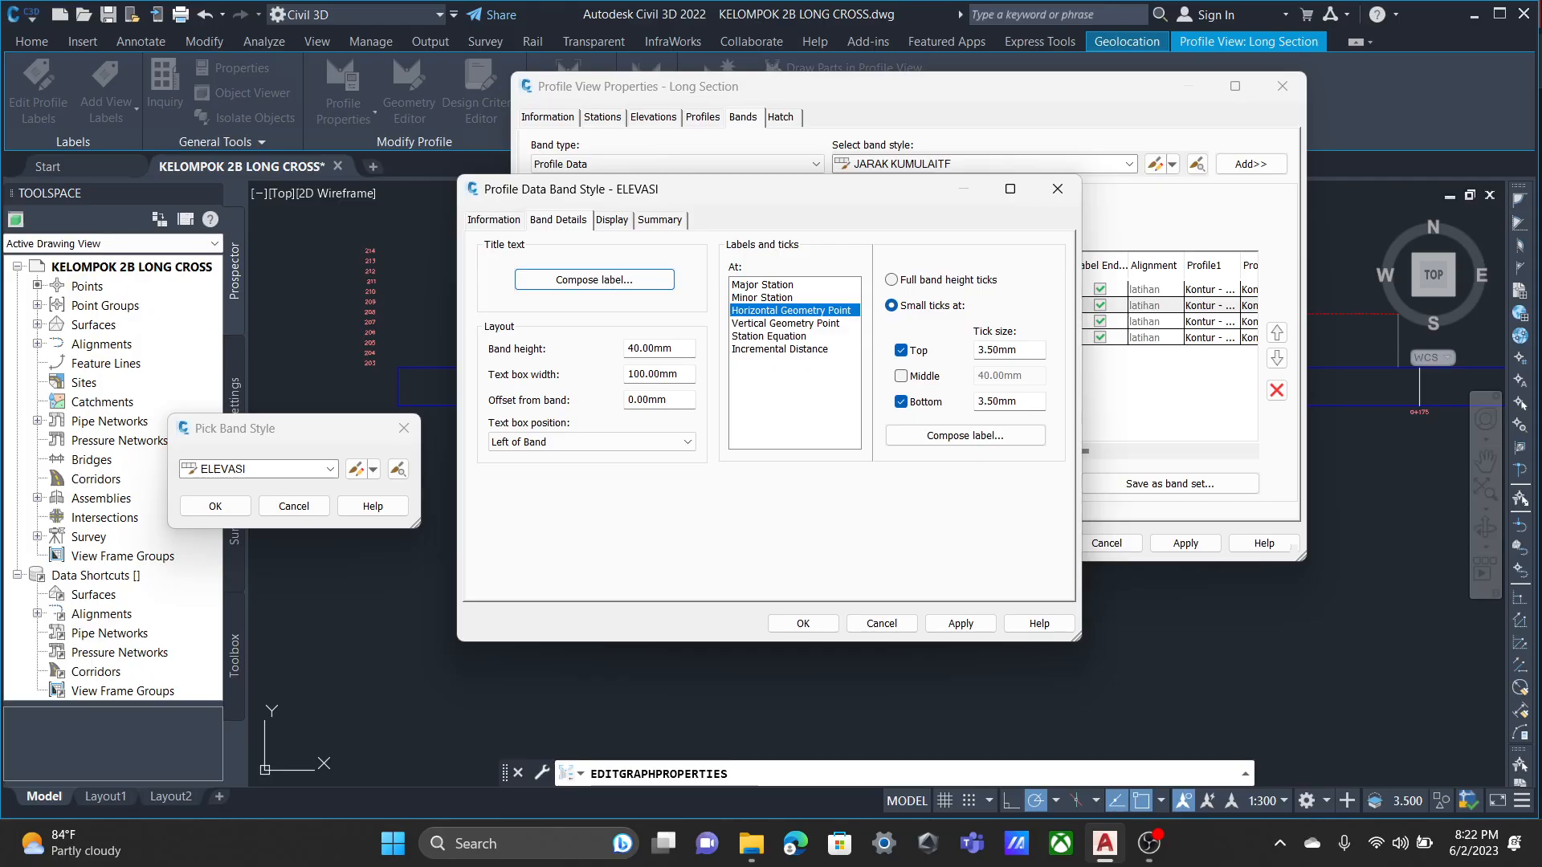
Check the ELEVASI band's Major Station and Horizontal Geometry Point tick settings against its component display settings.
click(763, 285)
click(790, 311)
click(612, 220)
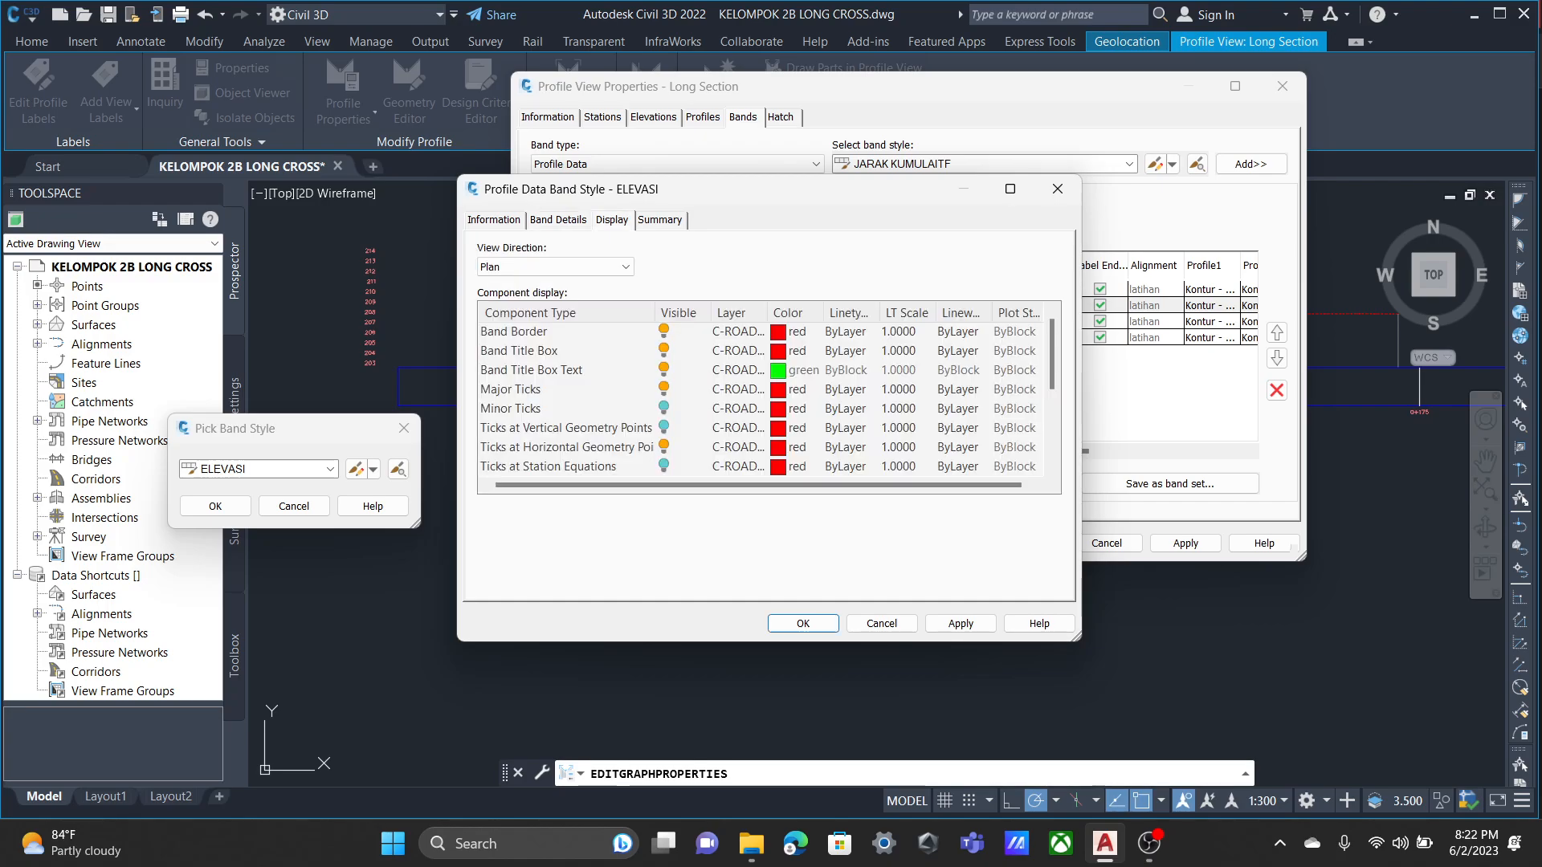
click(558, 220)
click(762, 285)
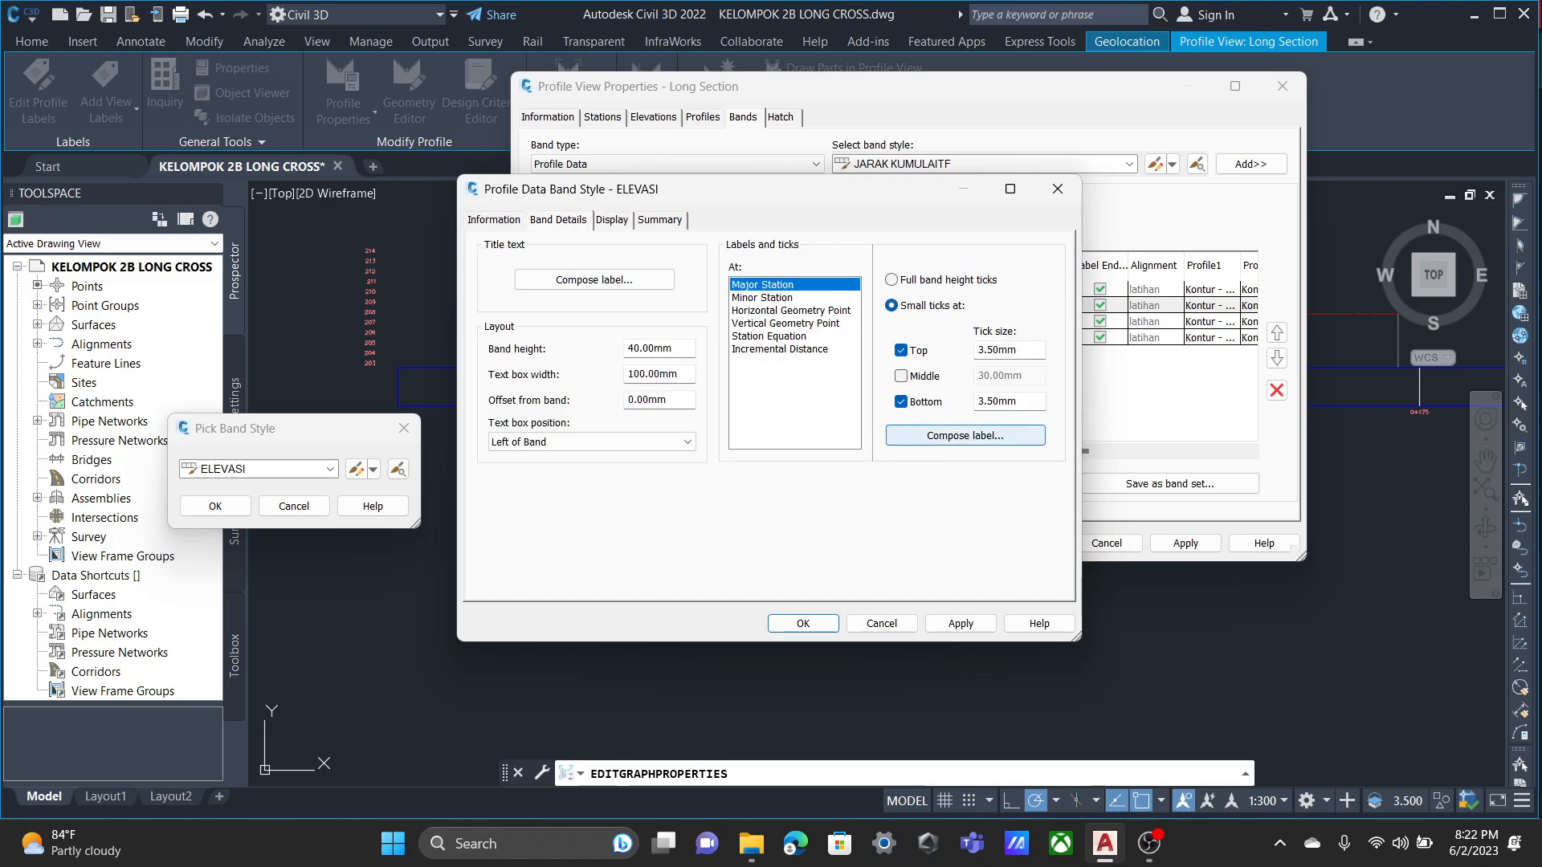
Examine the Elevasi component of the ELEVASI band's Major Station label, checking that its contents use the Profile1 Elevation property.
click(964, 436)
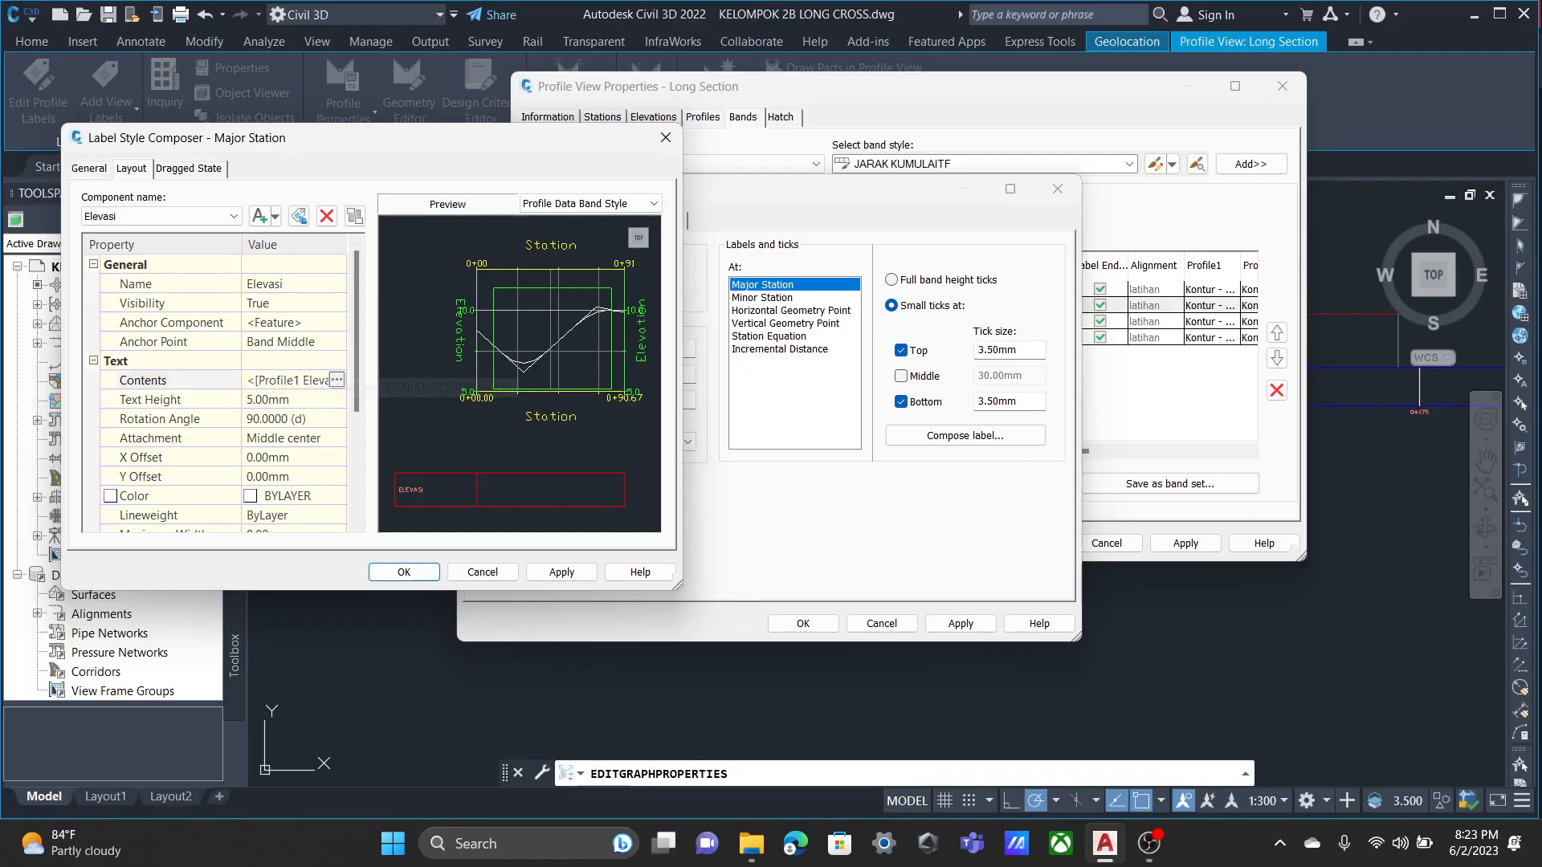
scroll(334, 380, down, 3)
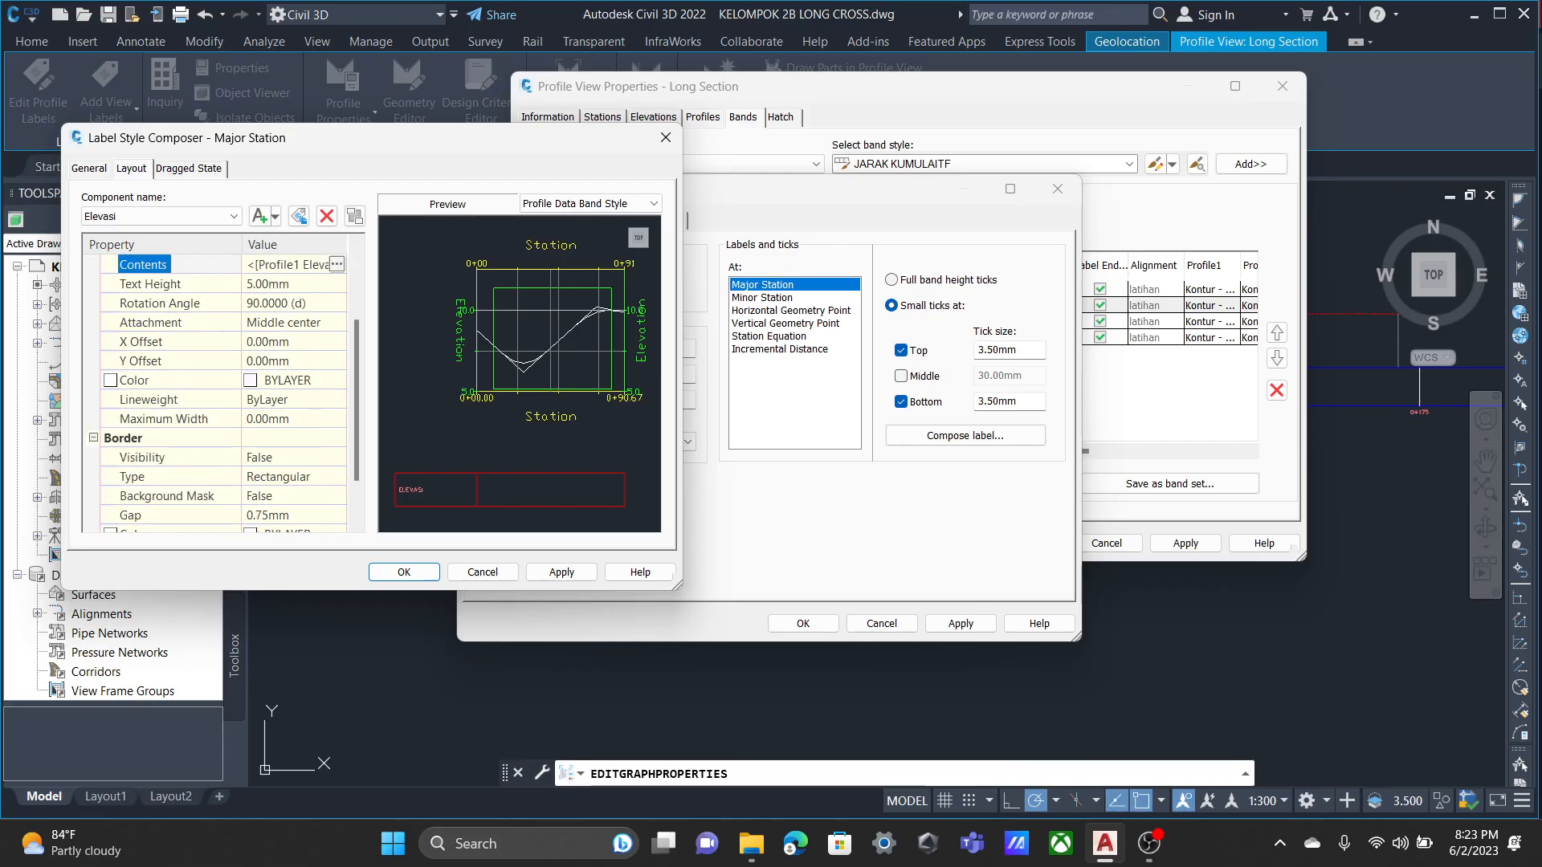
scroll(334, 380, up, 3)
click(336, 380)
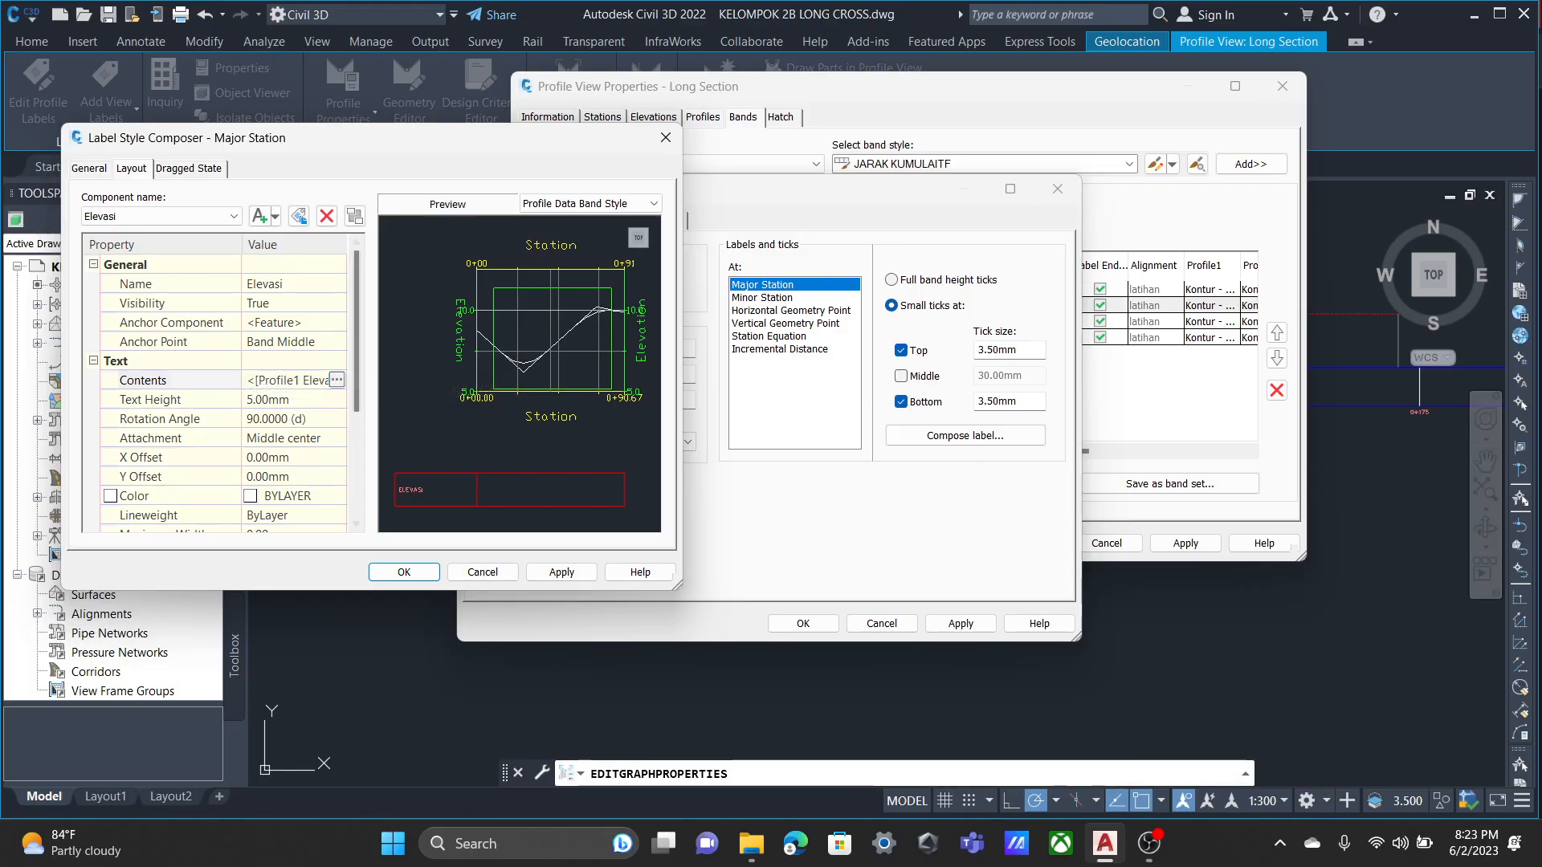
click(336, 380)
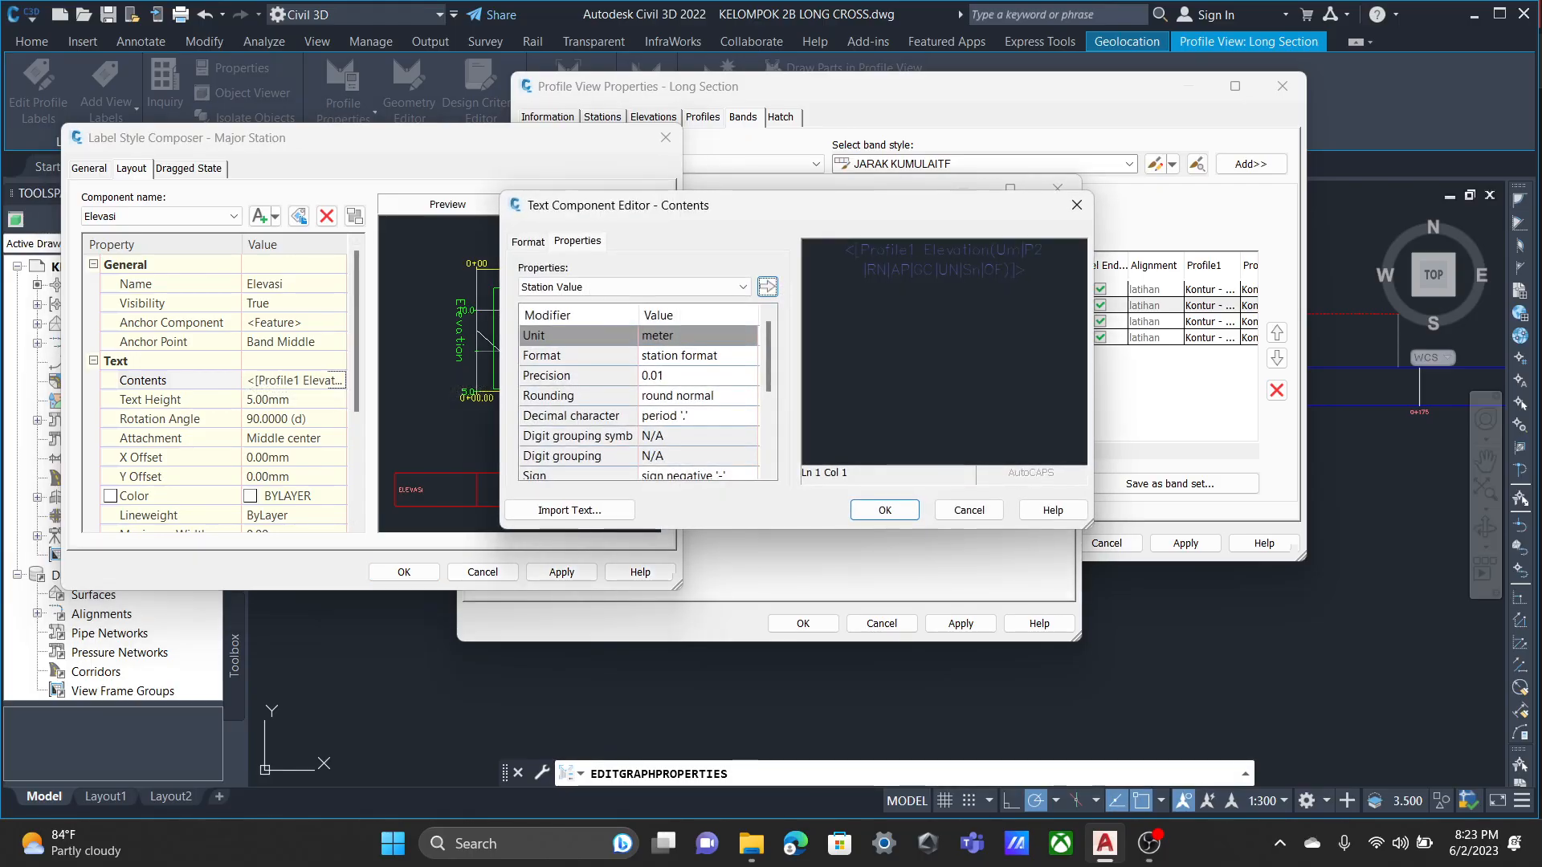
click(635, 287)
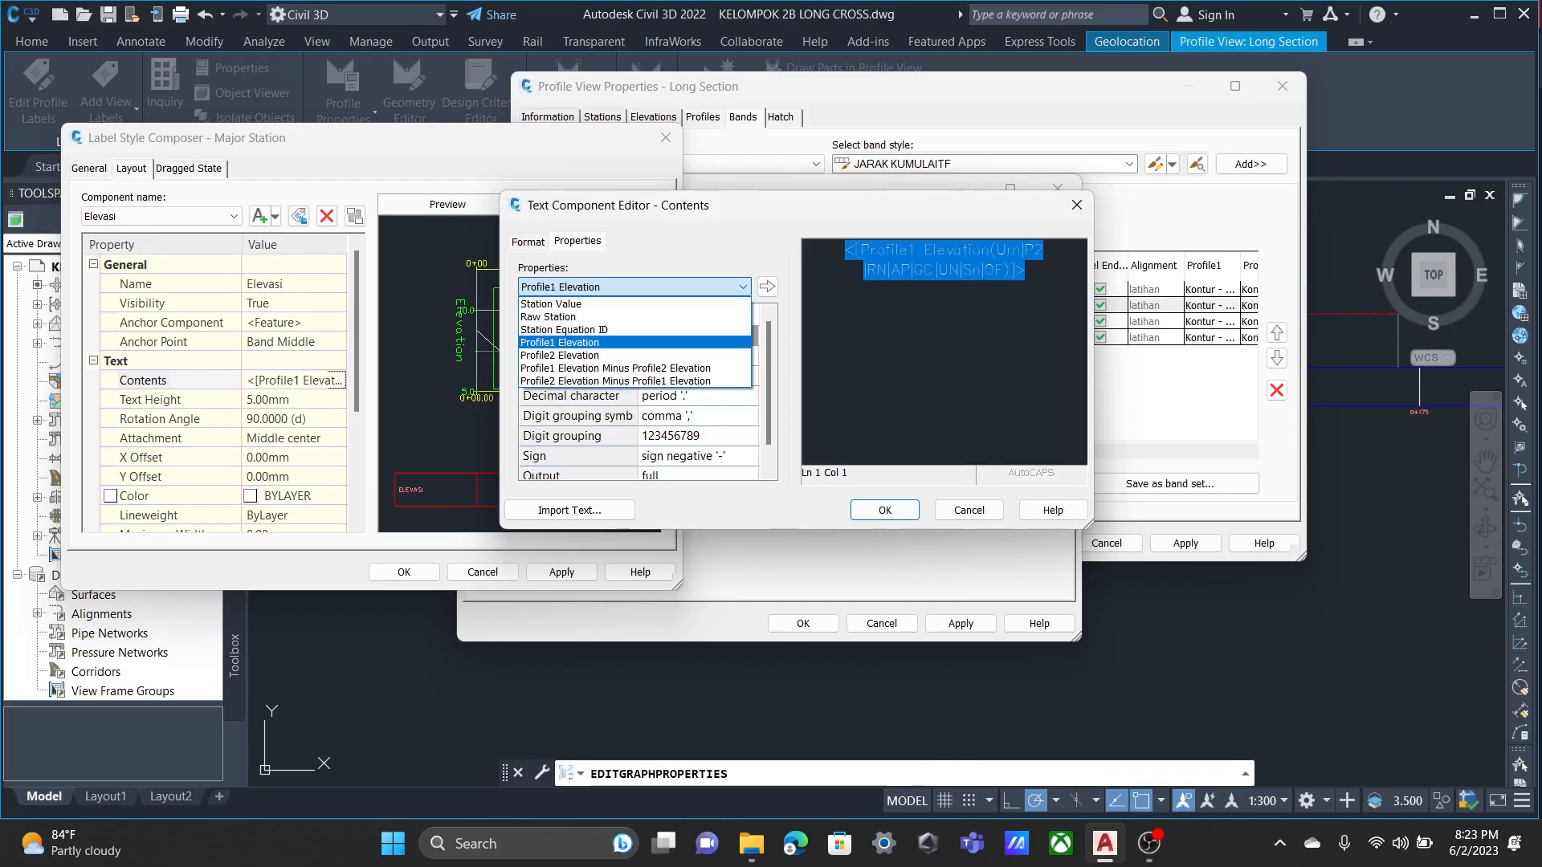
click(578, 341)
click(969, 510)
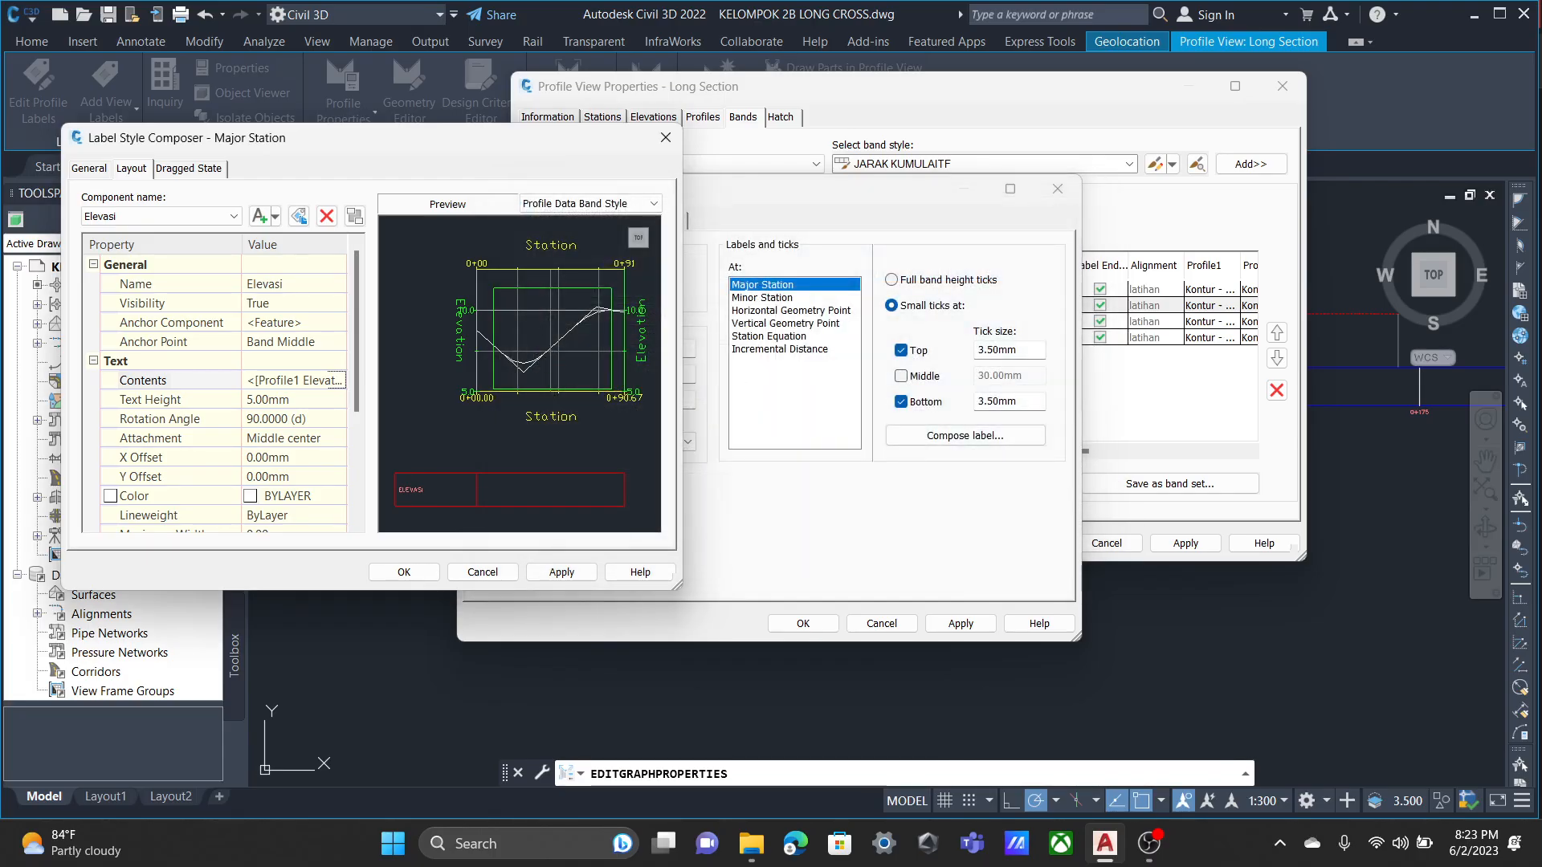
click(561, 572)
click(404, 572)
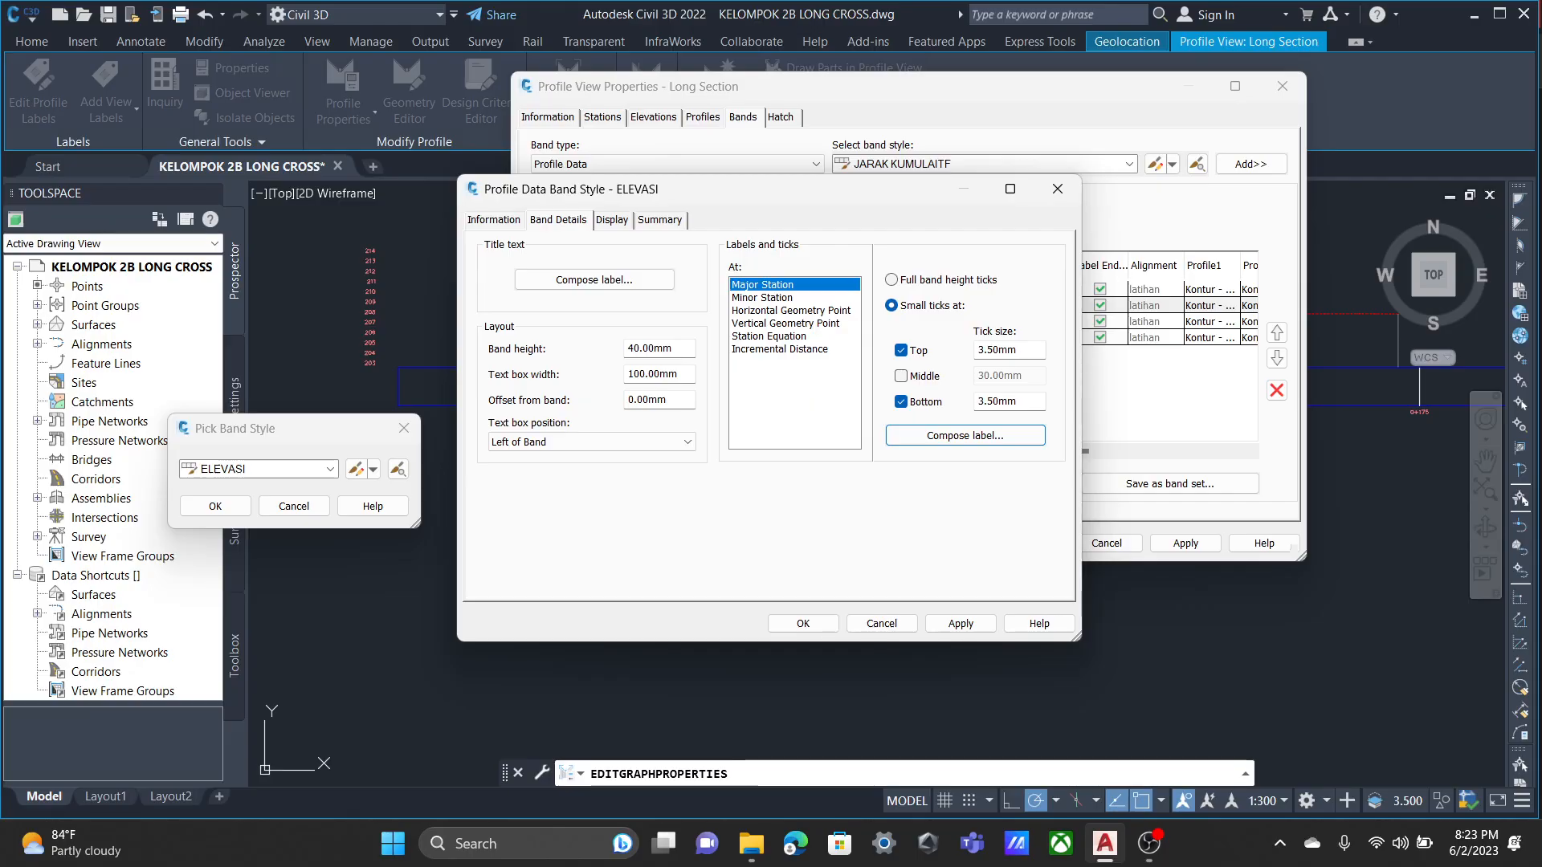
Examine the text contents of the ELEVASI band's Horizontal Geometry Point label without changing them.
click(763, 298)
click(790, 311)
click(892, 305)
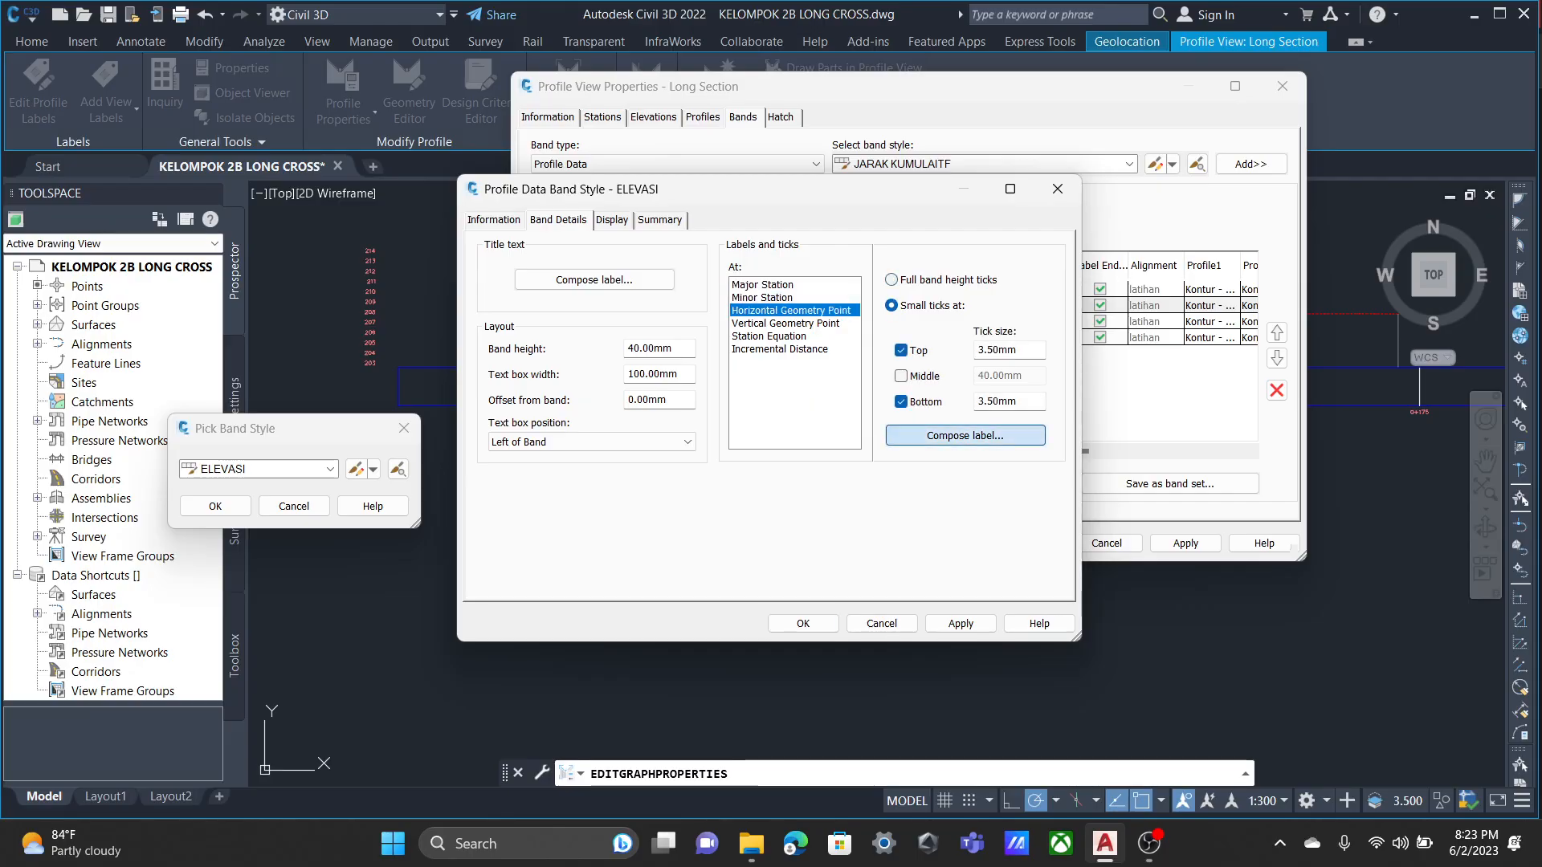
click(965, 435)
click(293, 380)
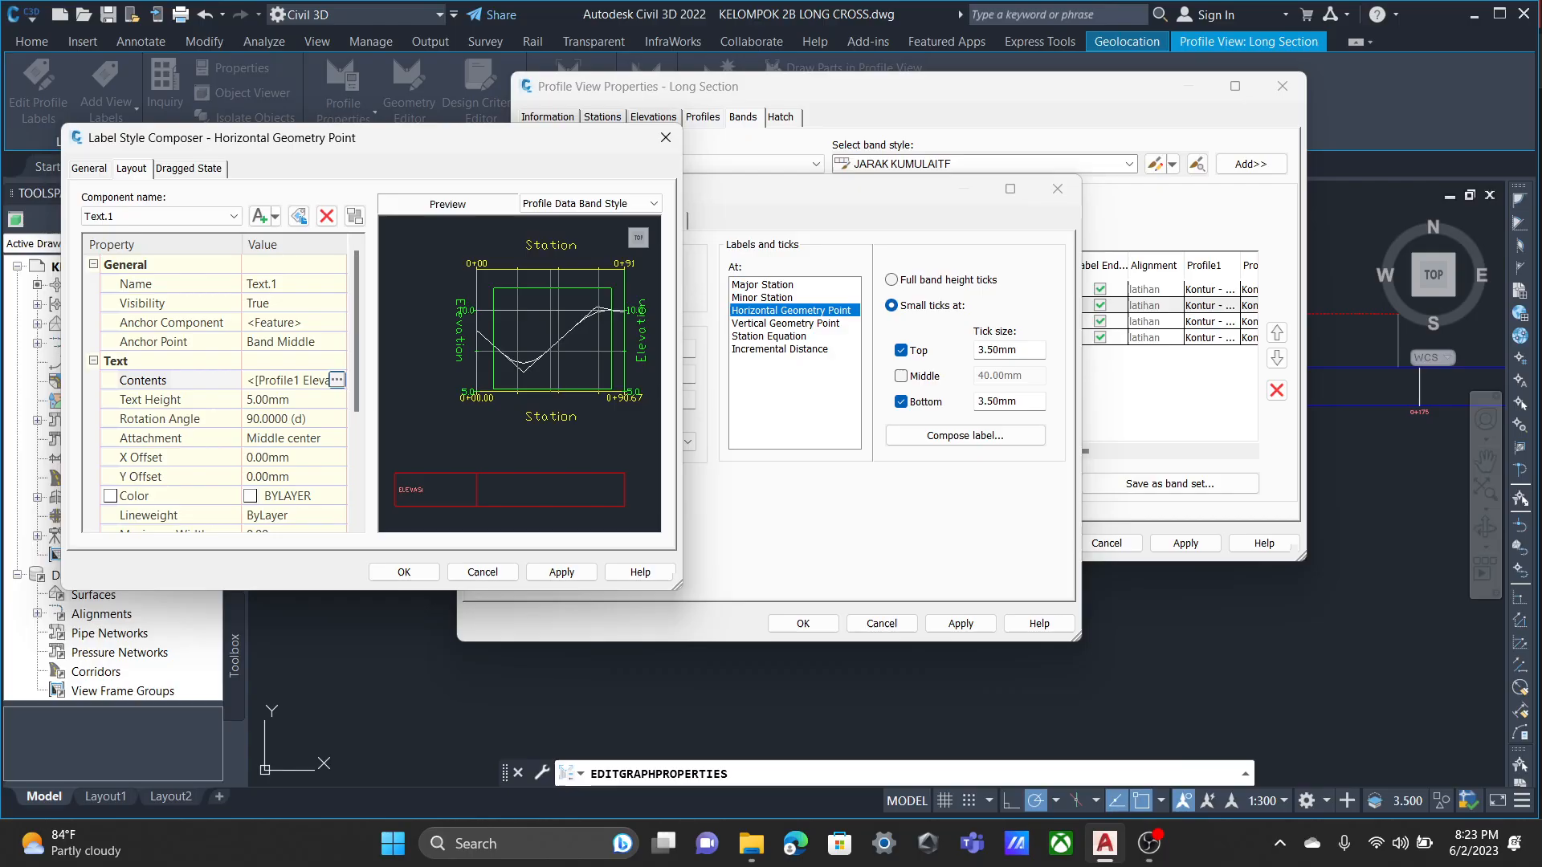
click(338, 380)
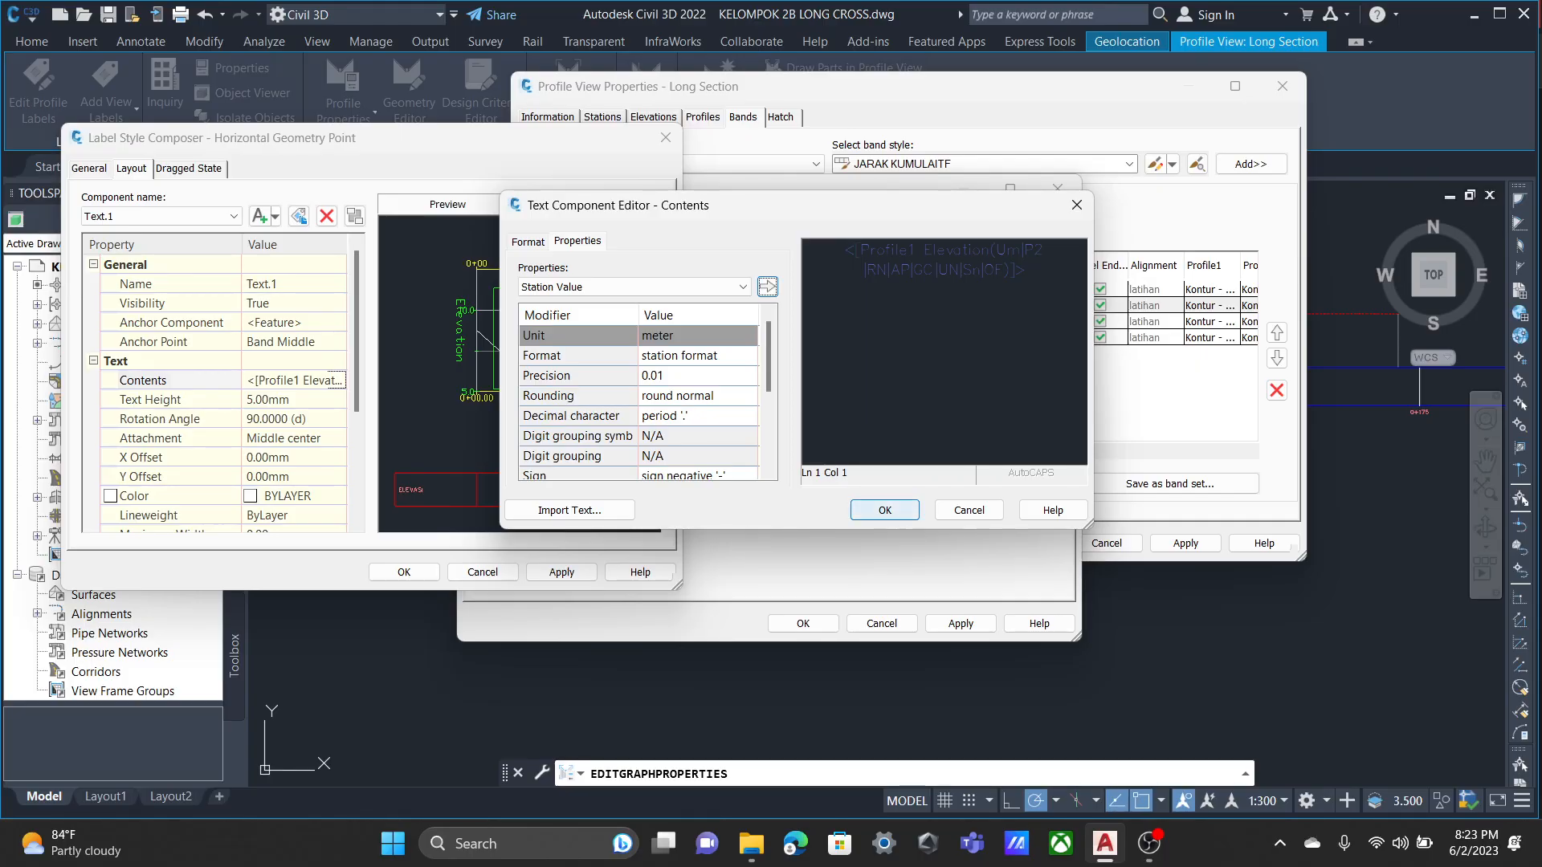
click(969, 510)
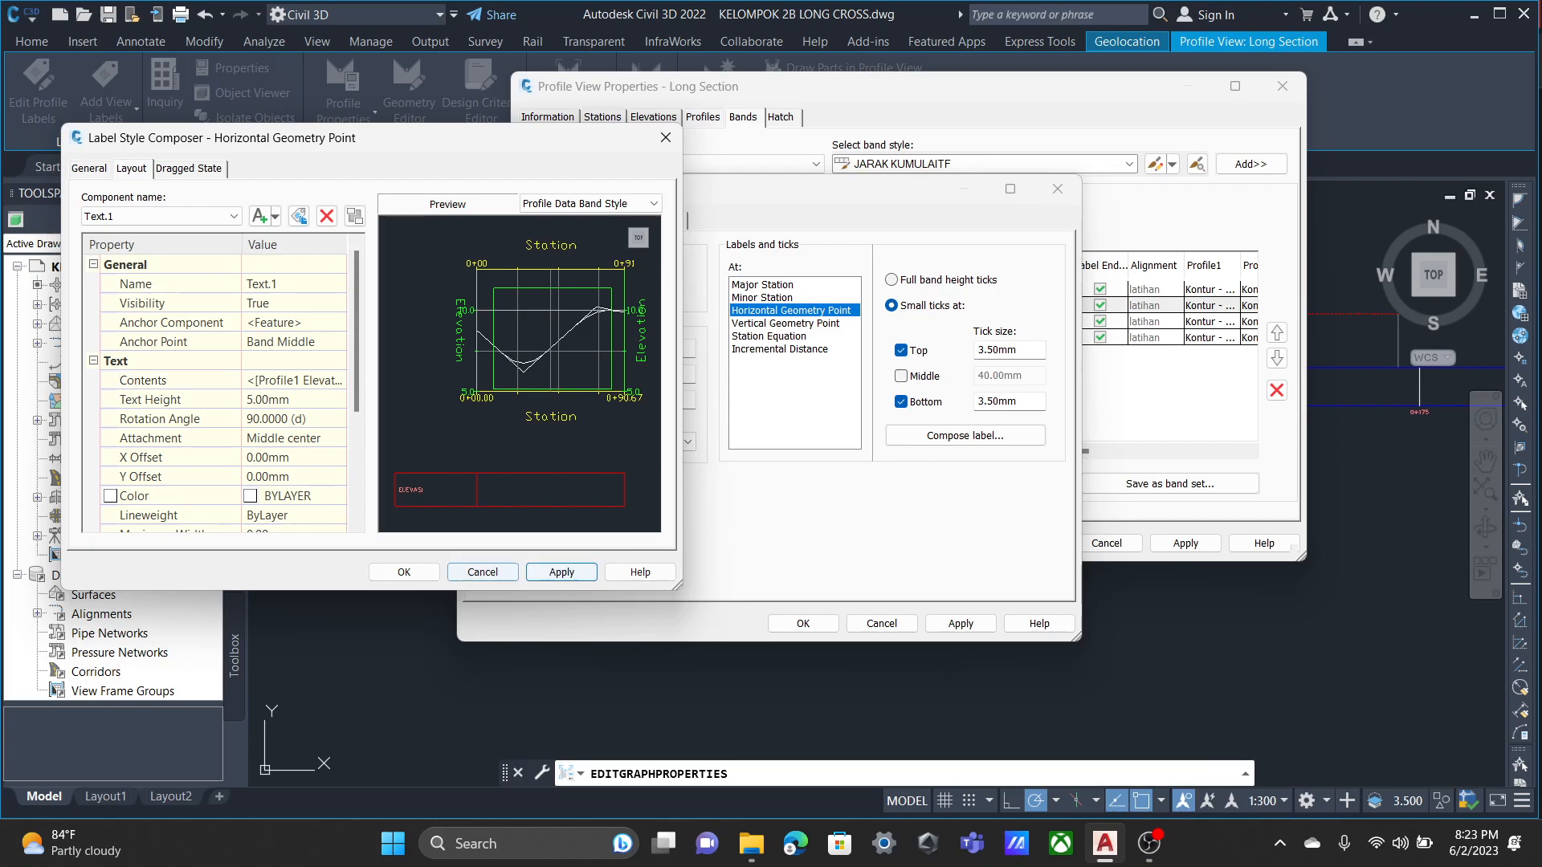
click(404, 572)
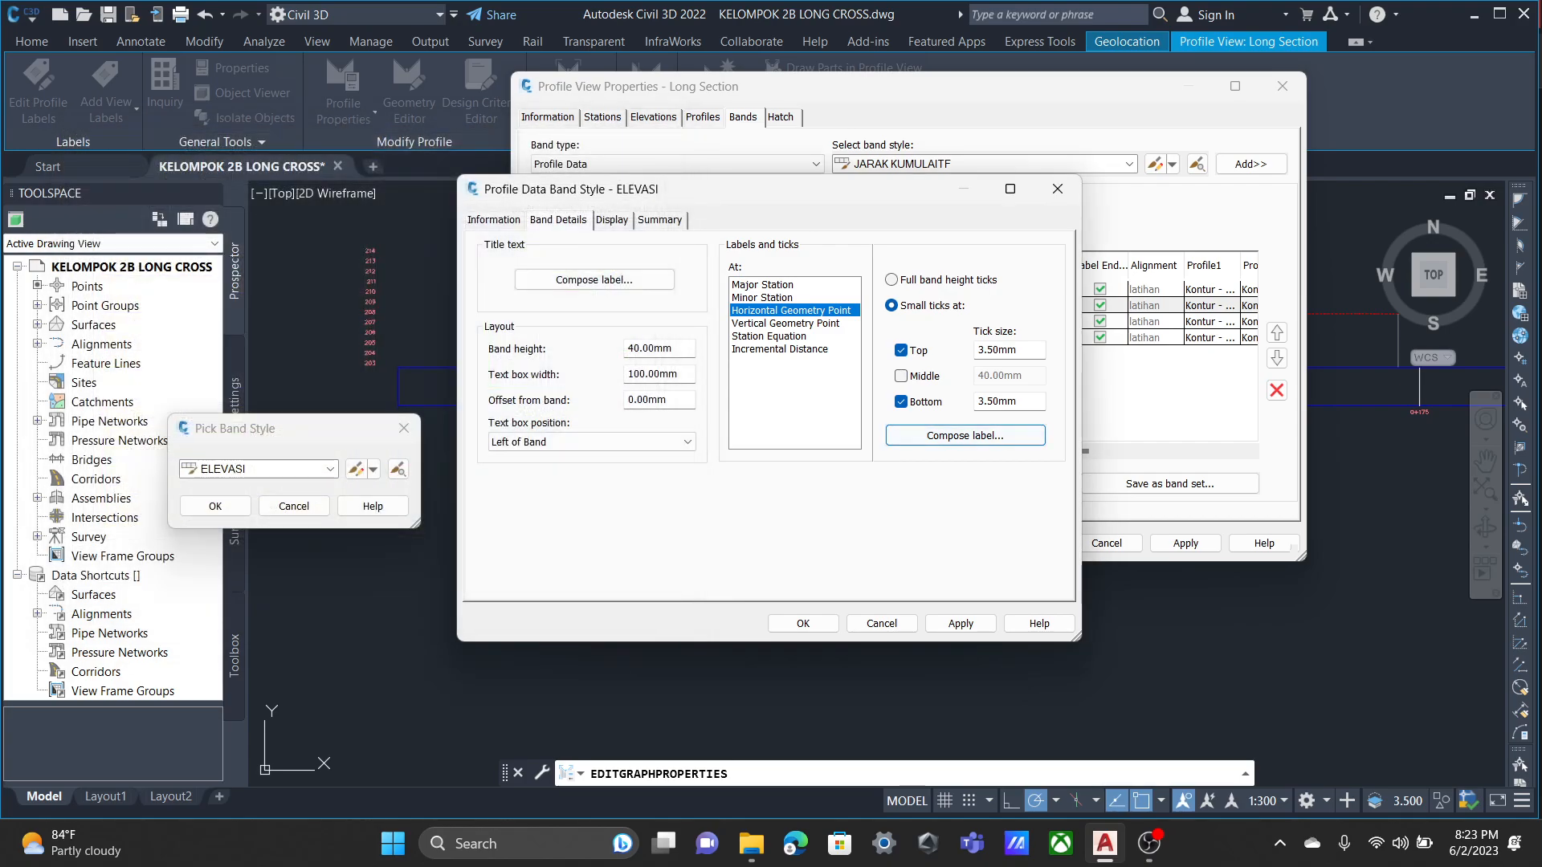
Review the tick and label component visibility in the ELEVASI band style and accept the style.
click(612, 220)
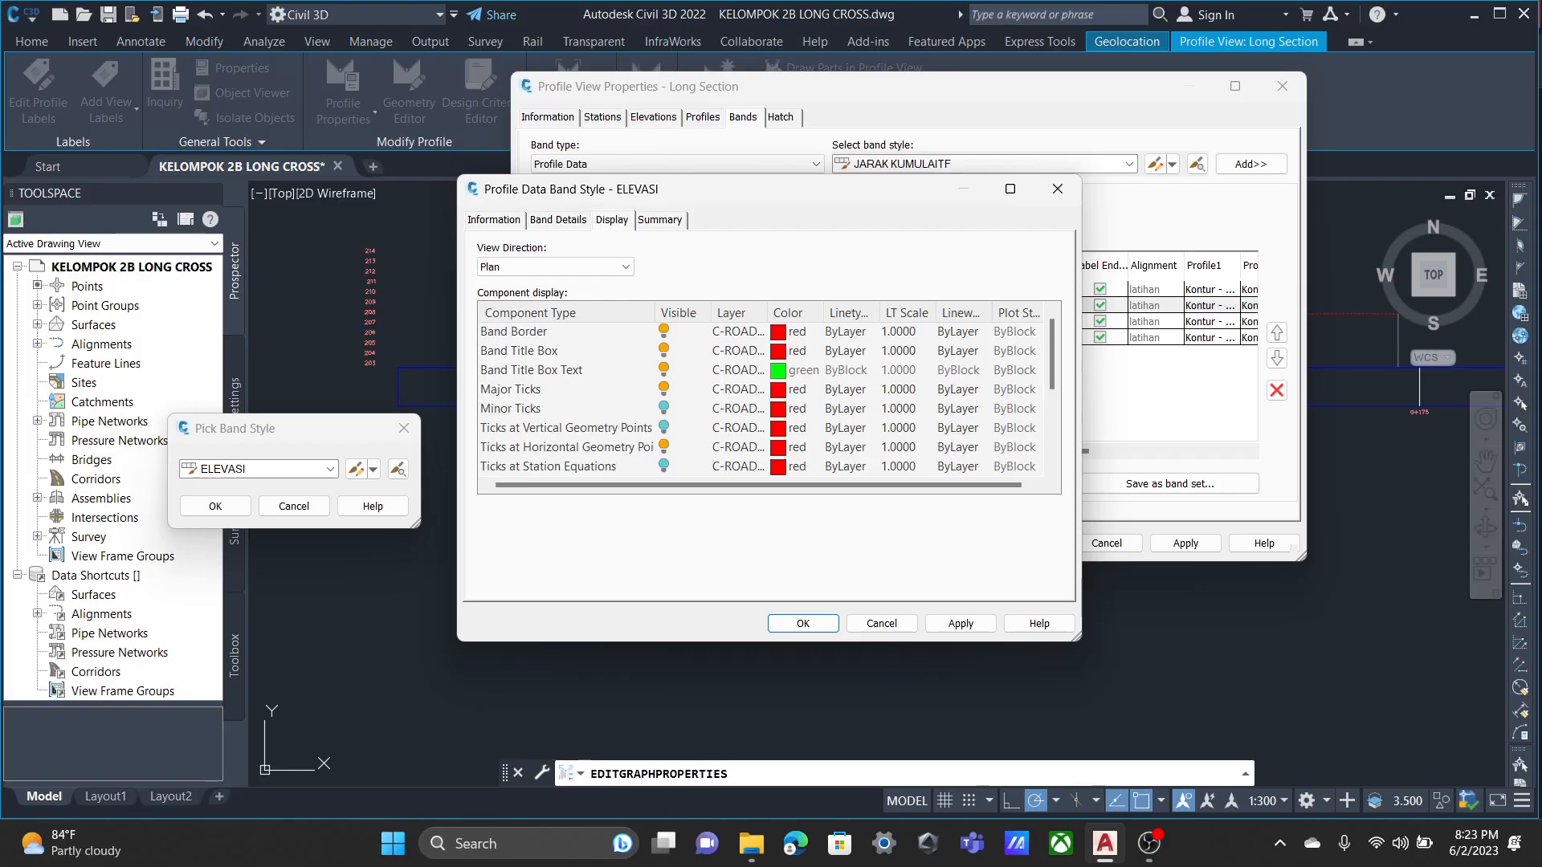
scroll(763, 398, down, 1)
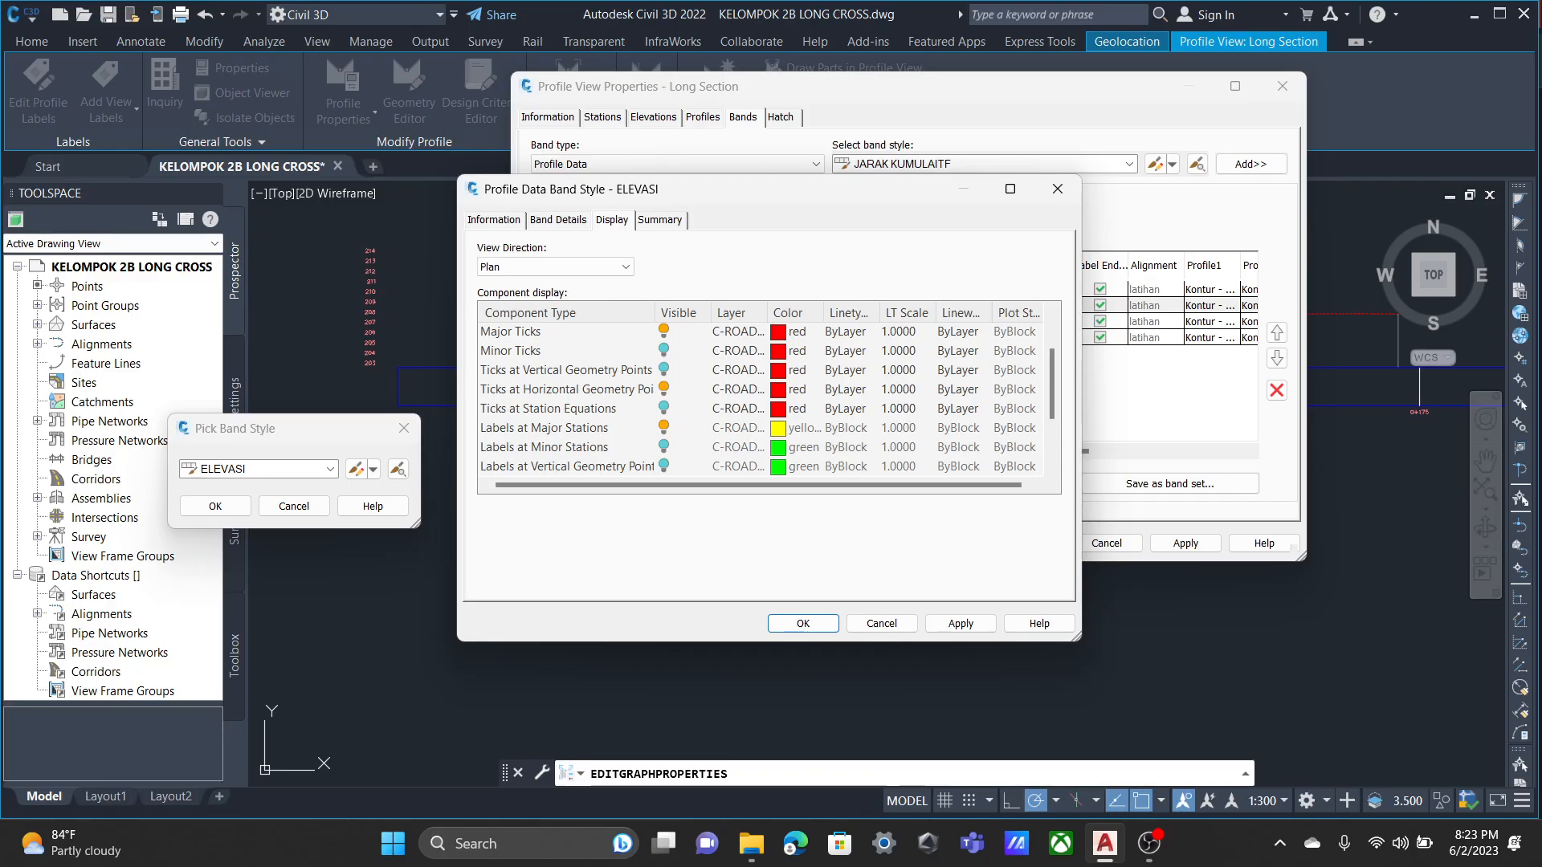
scroll(763, 399, down, 1)
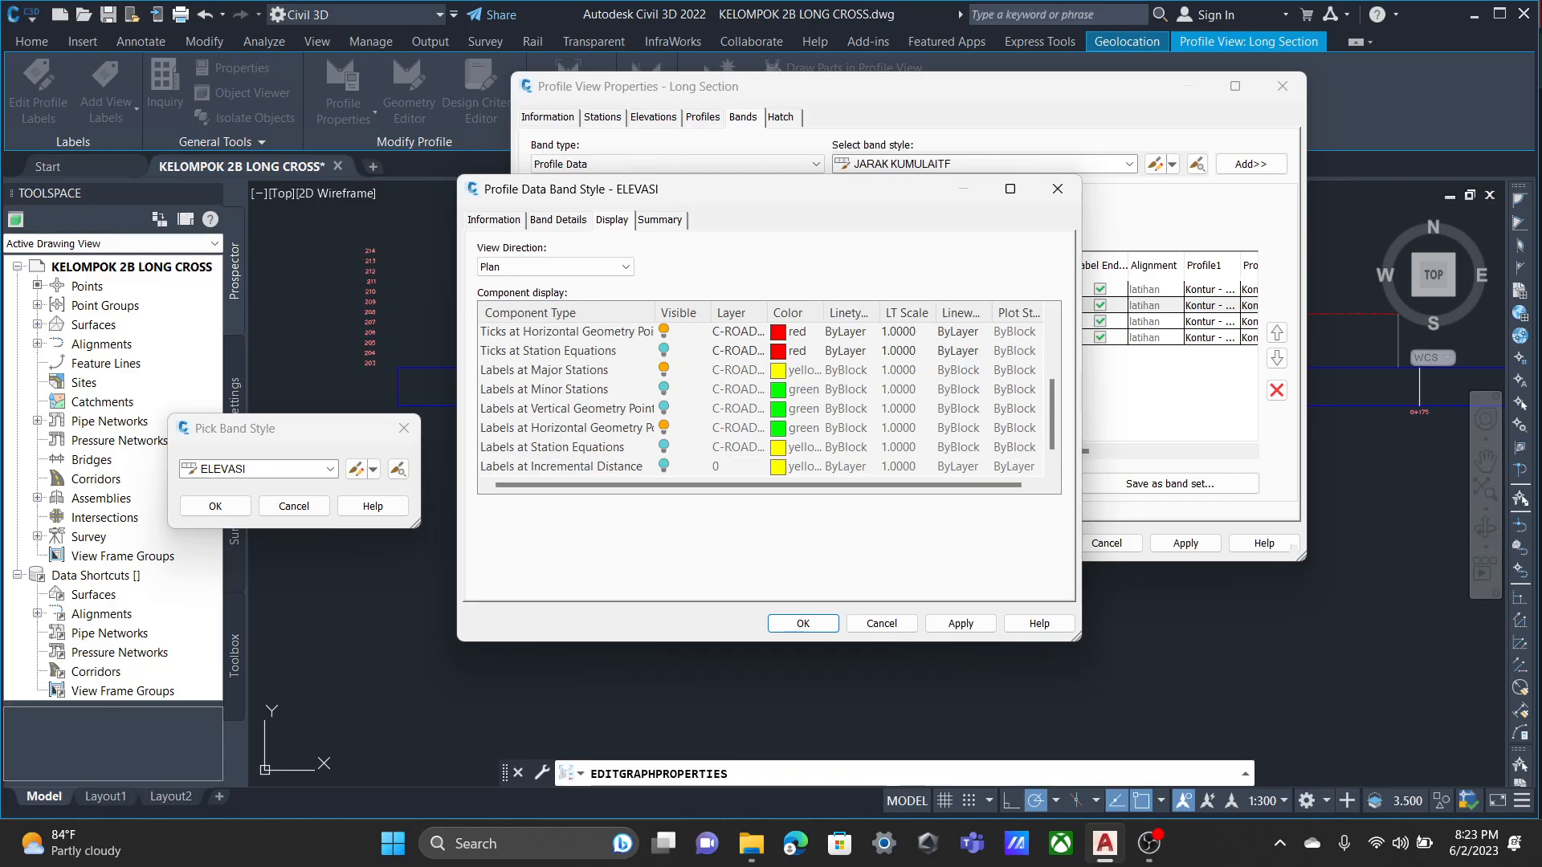
scroll(763, 399, up, 2)
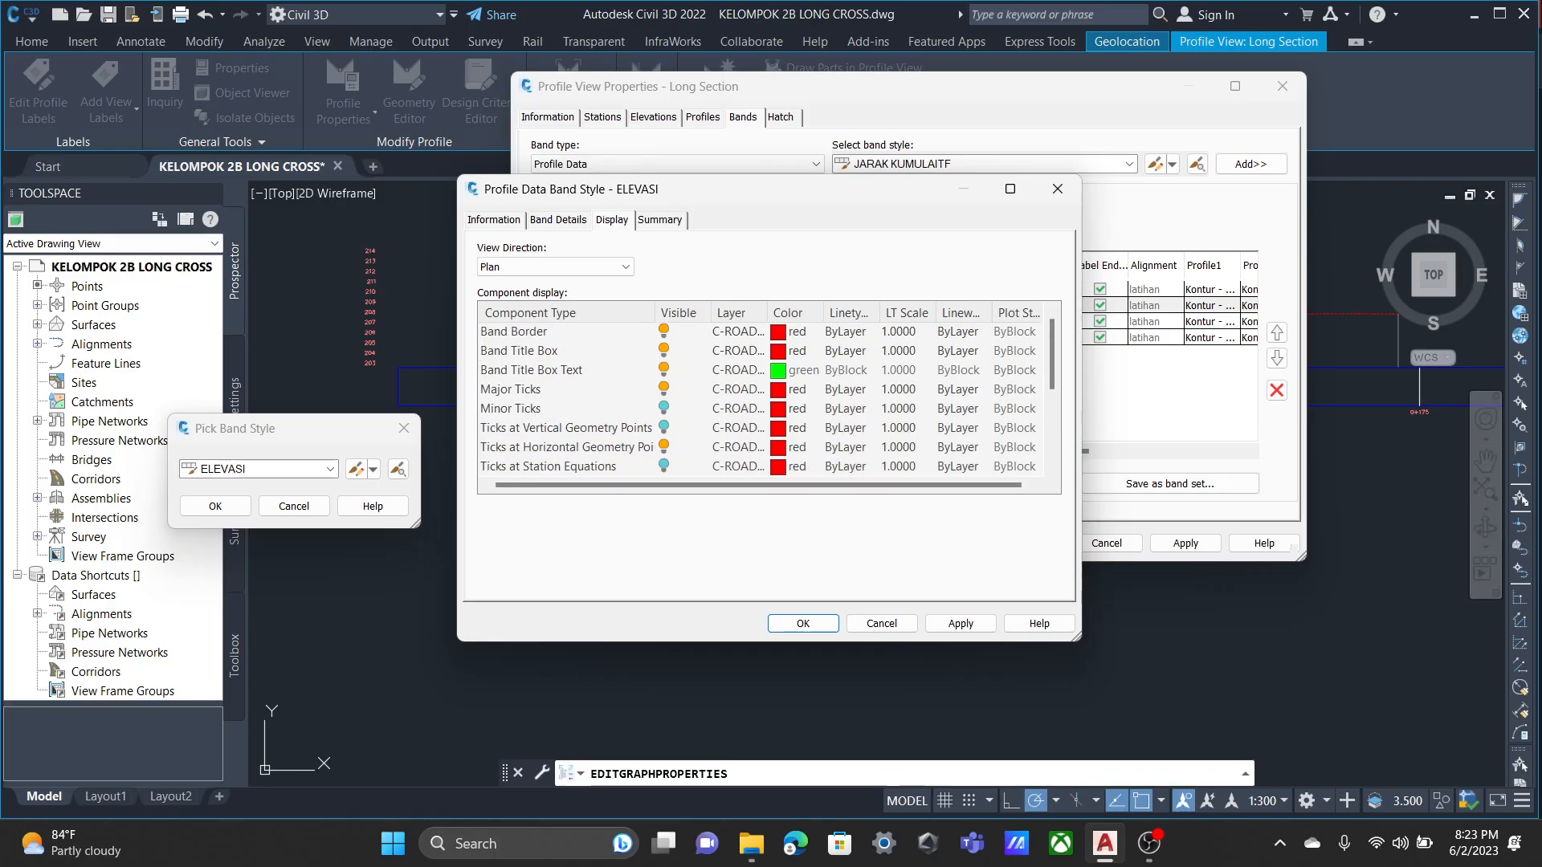
click(803, 624)
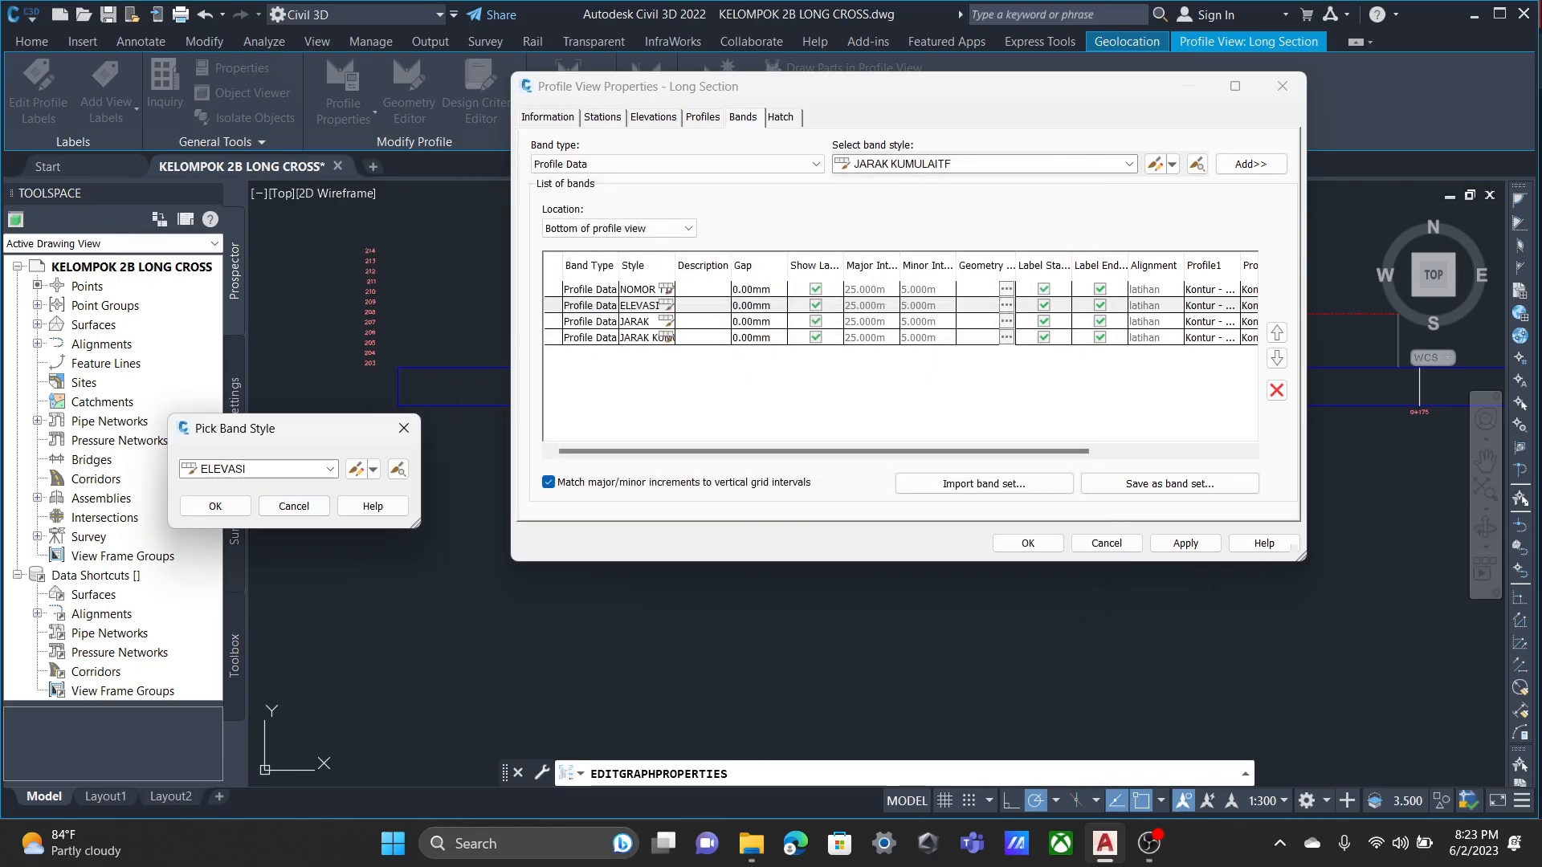
key(Return)
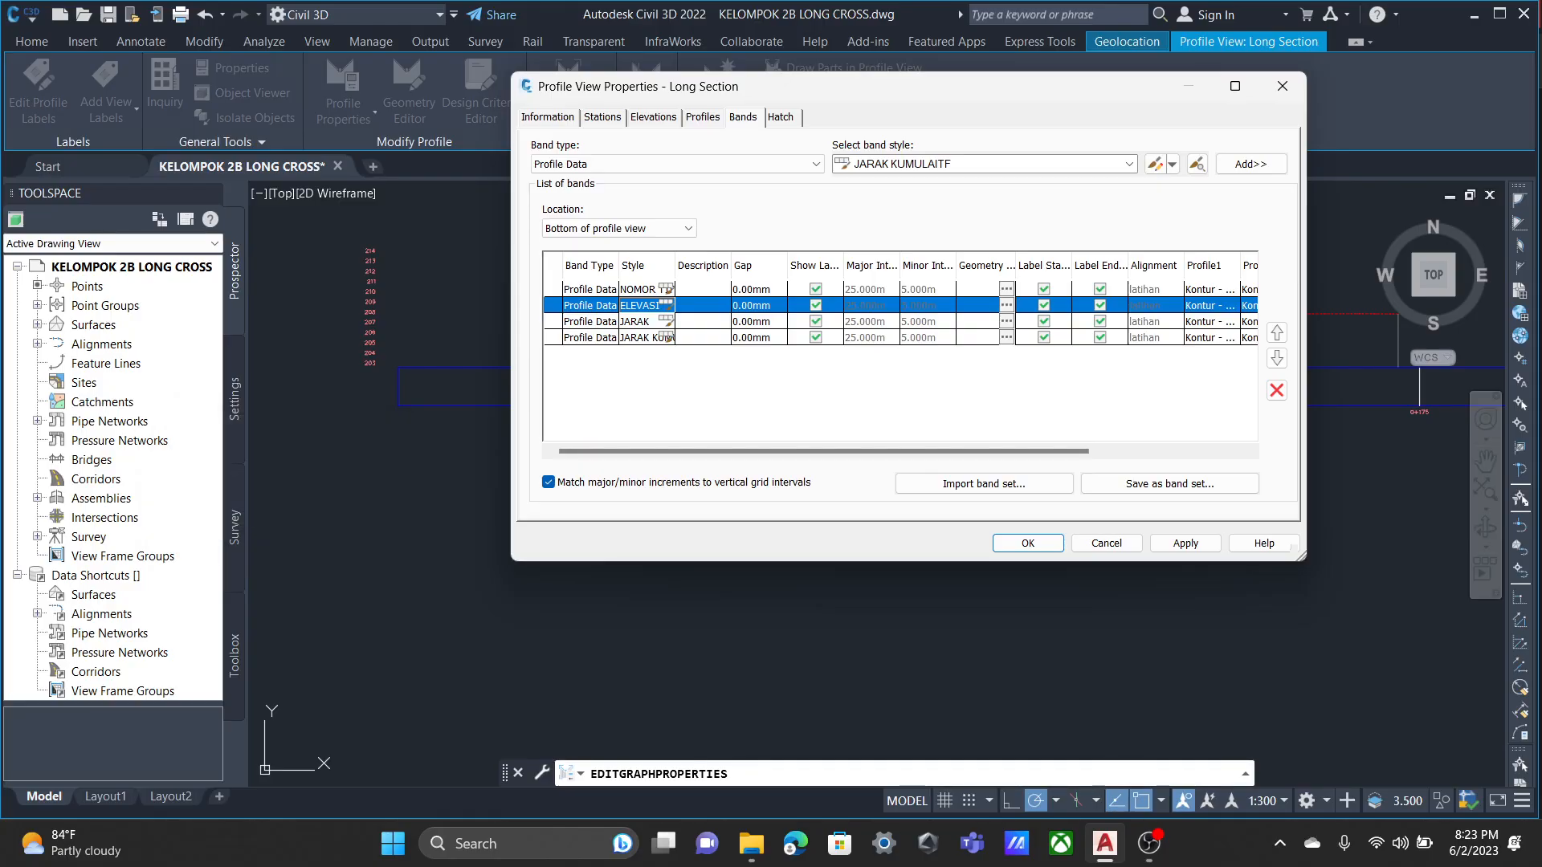
Open the JARAK band style for editing and compare its tick settings at Major Station, Minor Station and the geometry points.
click(666, 322)
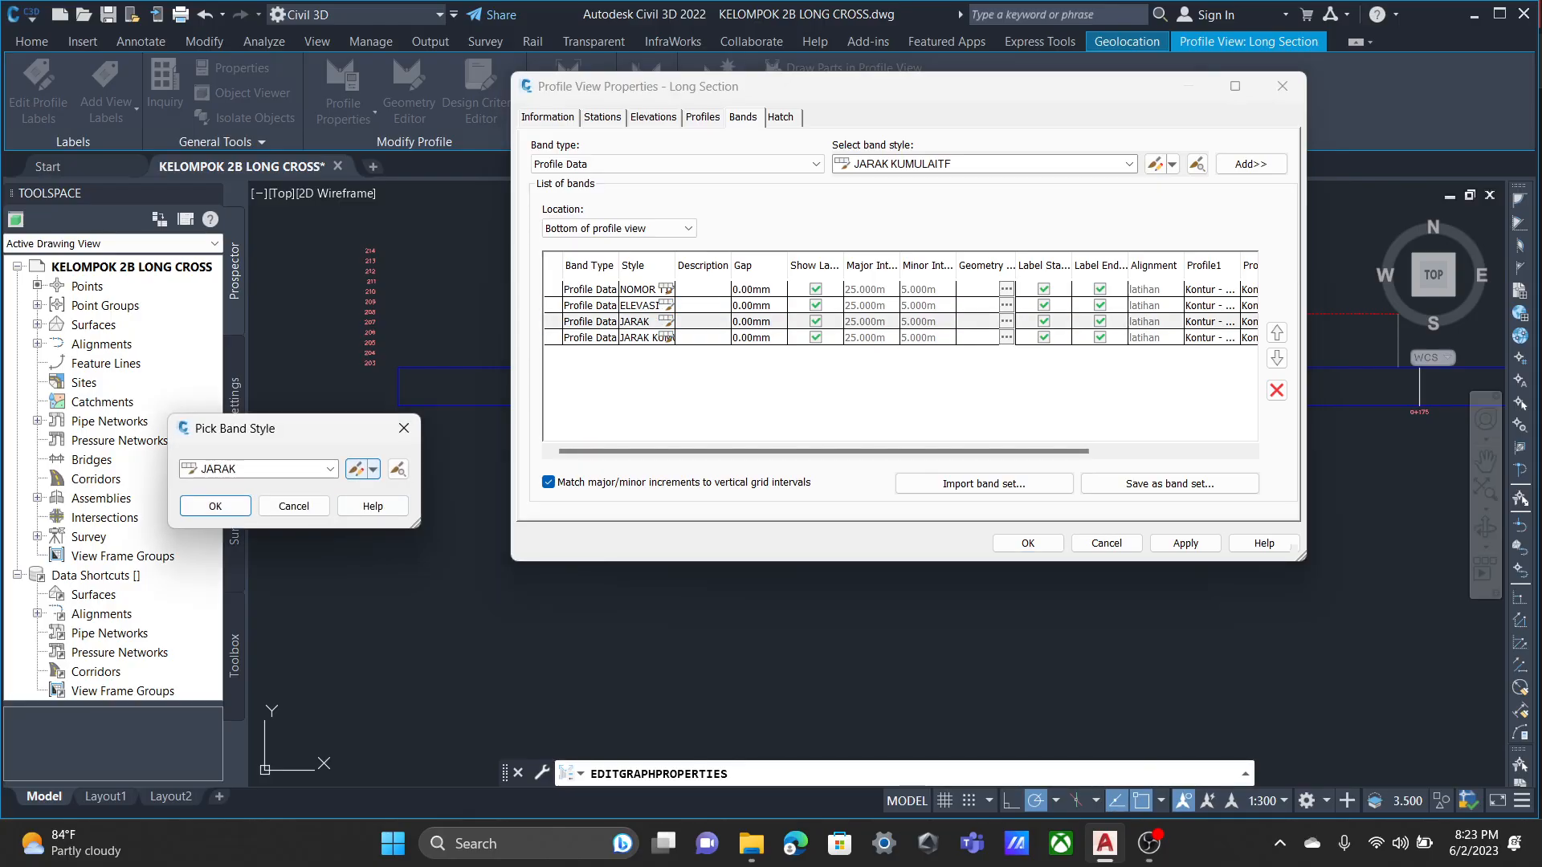
click(356, 469)
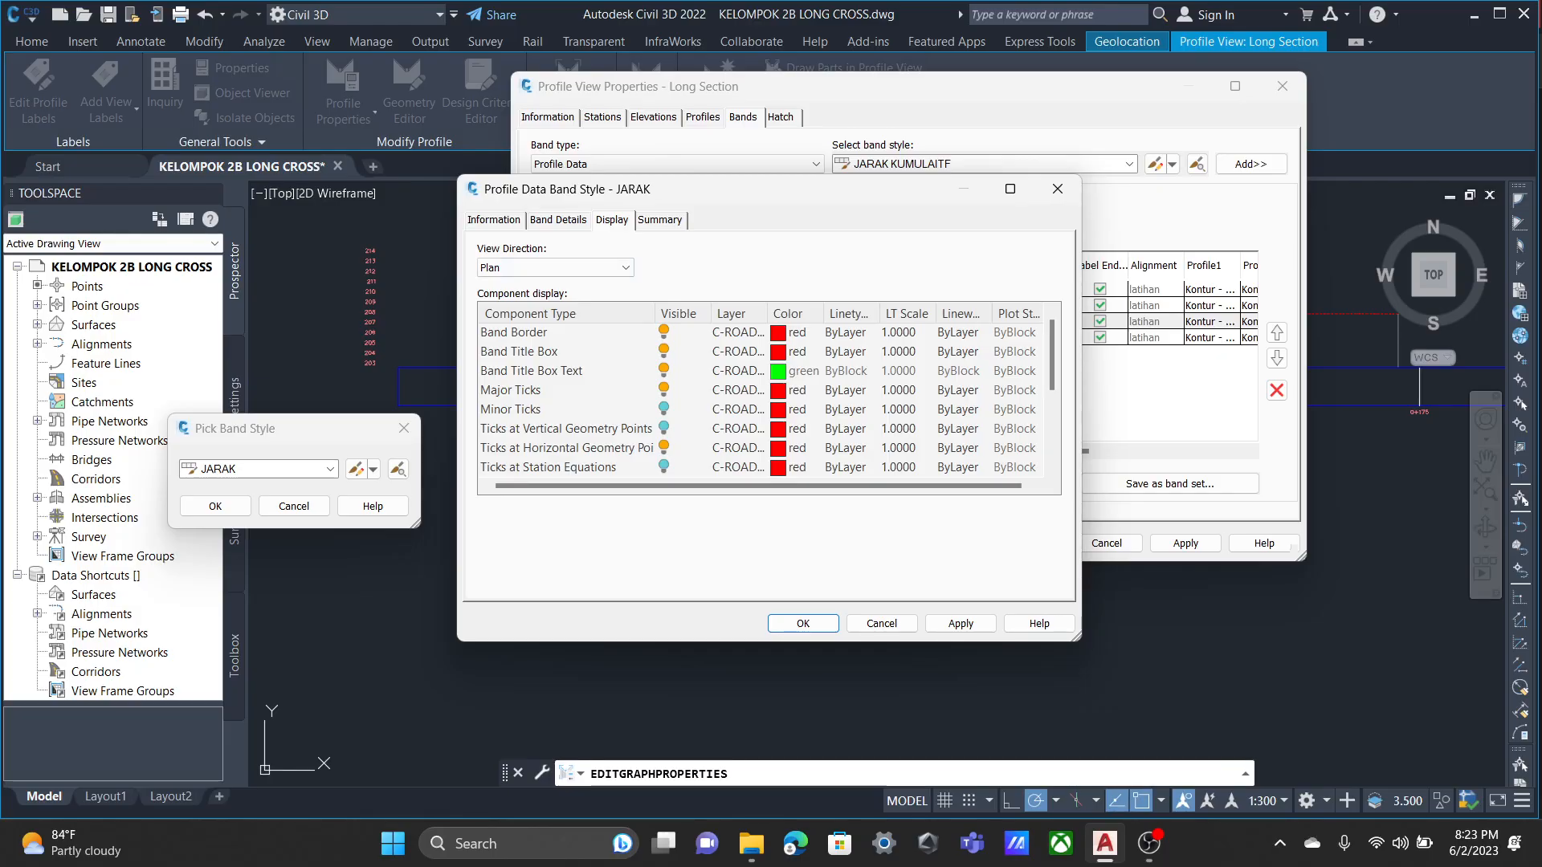
click(558, 220)
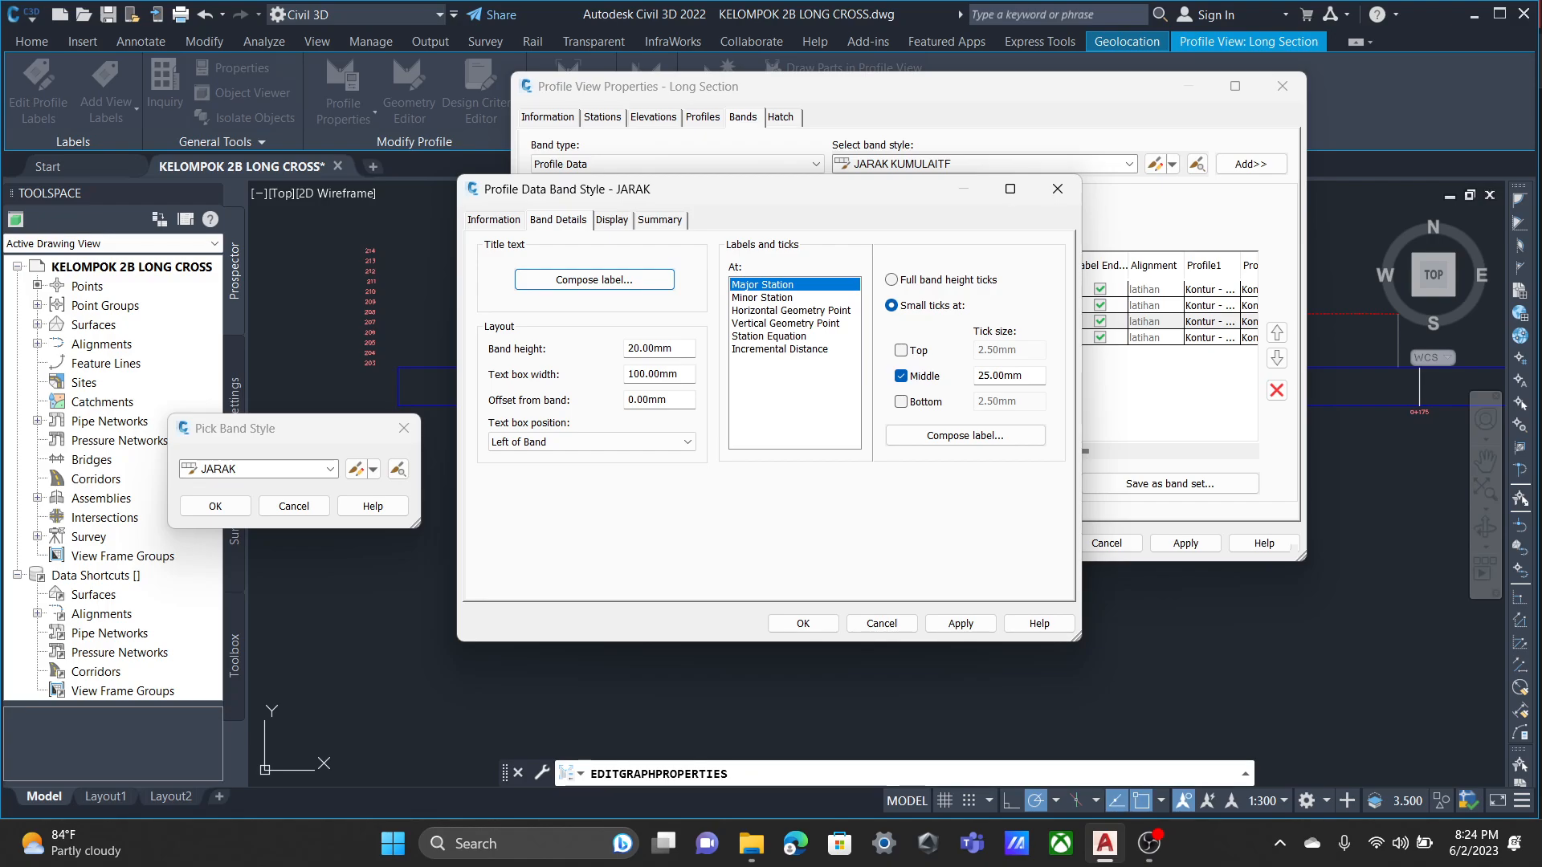
click(785, 323)
click(785, 311)
click(779, 297)
click(786, 311)
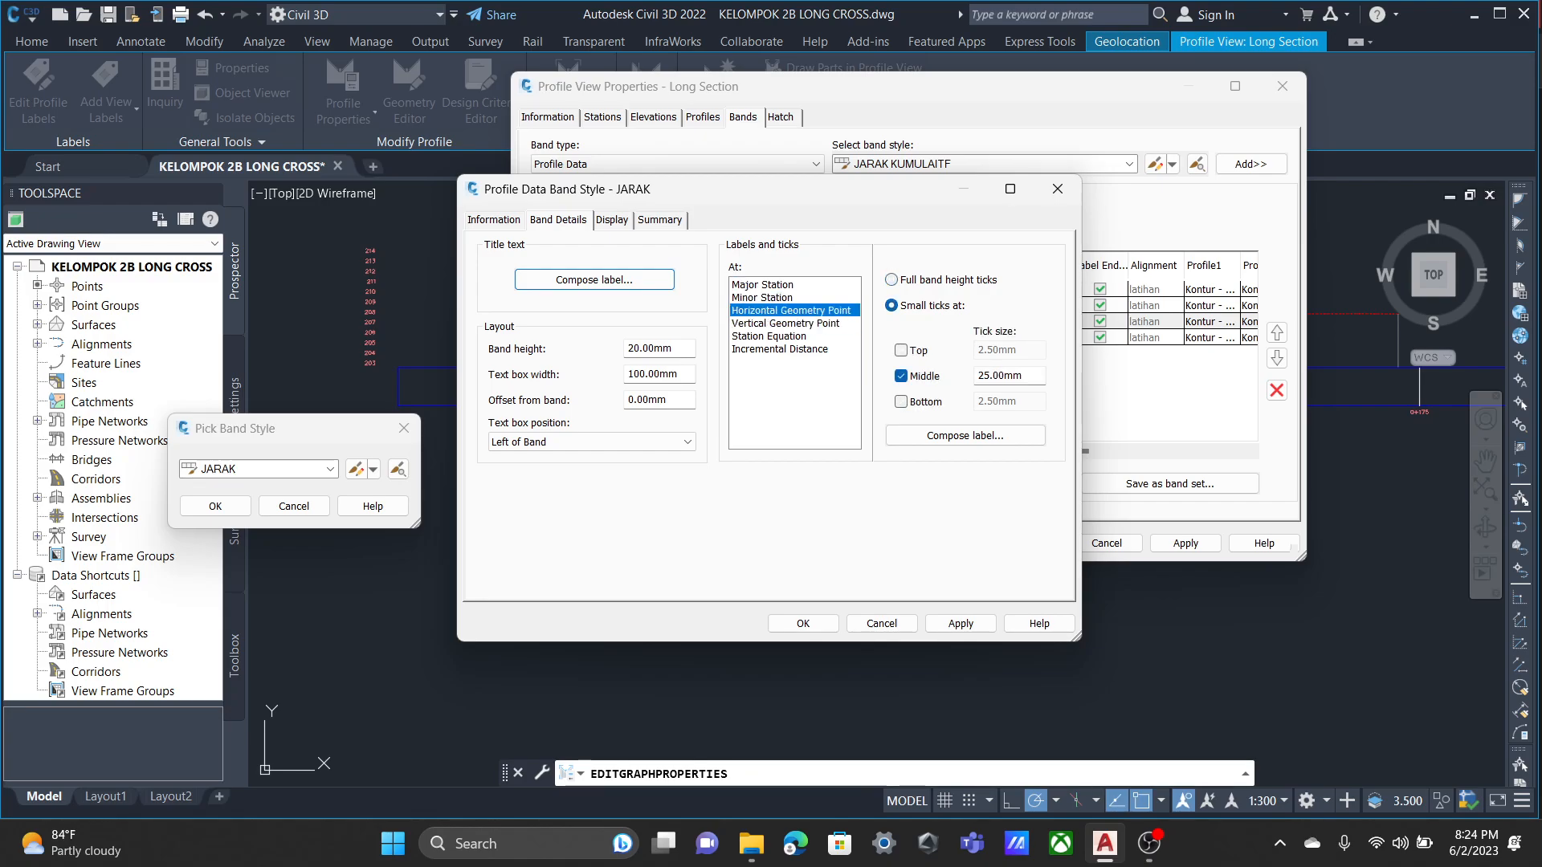
click(771, 286)
click(775, 298)
click(783, 311)
Set the JARAK band's Major Station and Horizontal Geometry Point ticks to full band height.
click(771, 285)
click(892, 279)
click(790, 310)
click(891, 280)
click(785, 324)
click(779, 337)
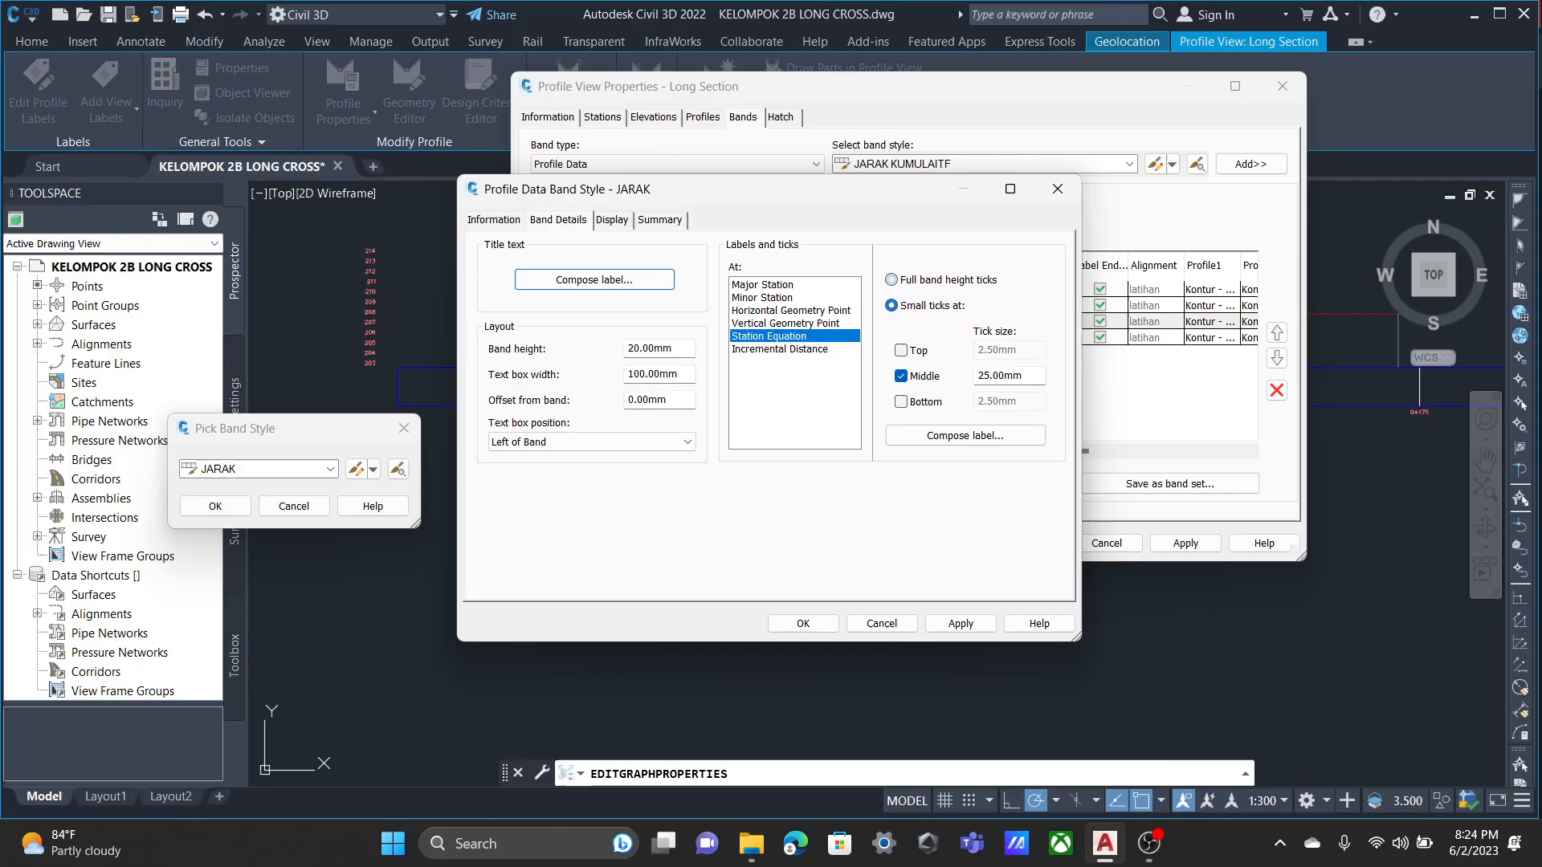
click(786, 310)
click(771, 285)
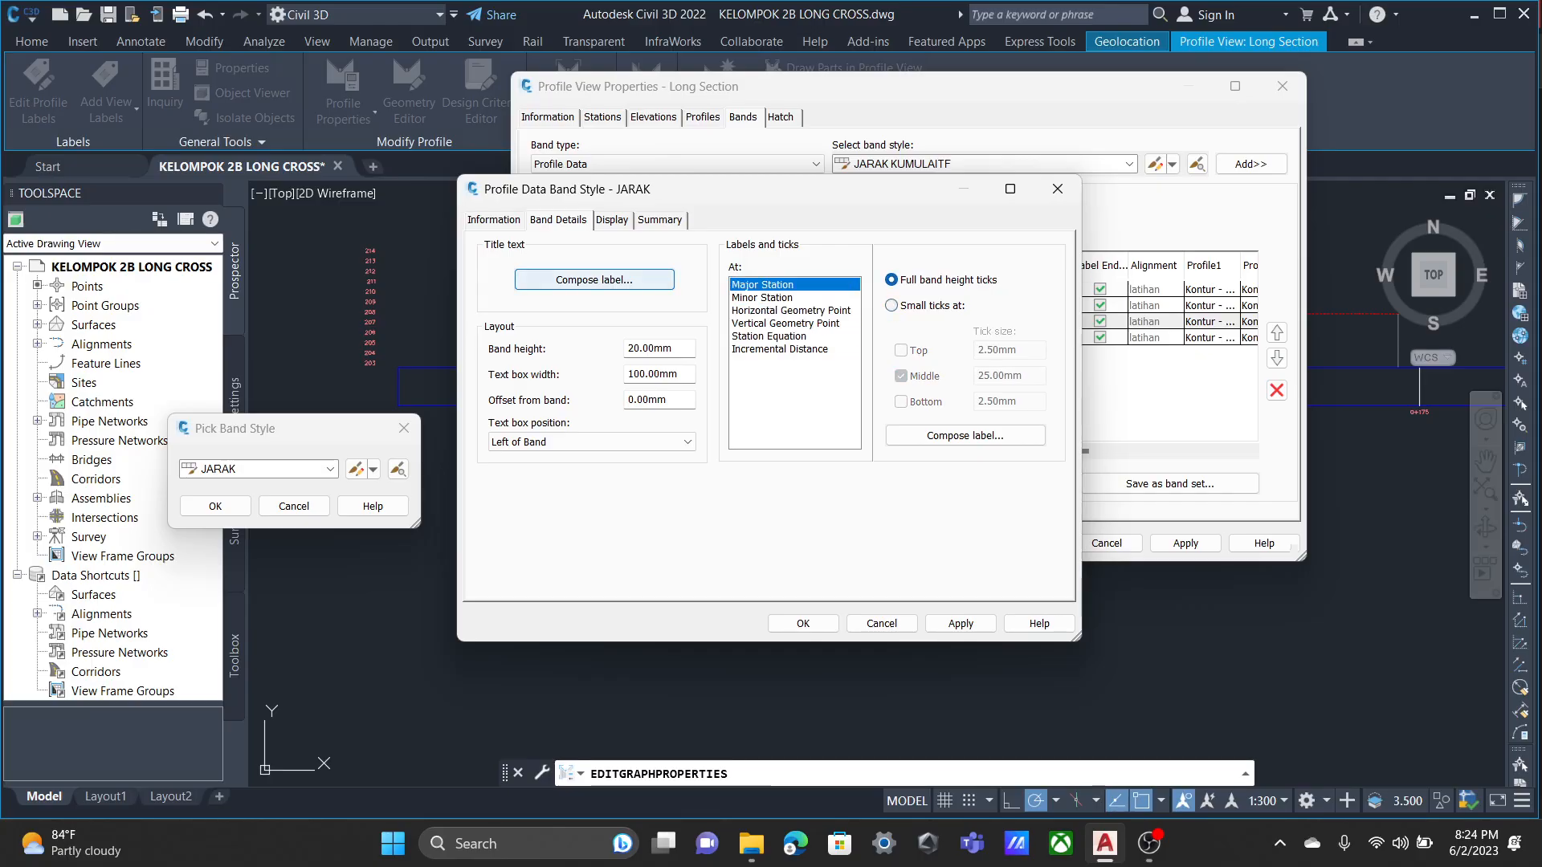
Examine the JARAK band's title label properties and its preview without changing them.
click(594, 279)
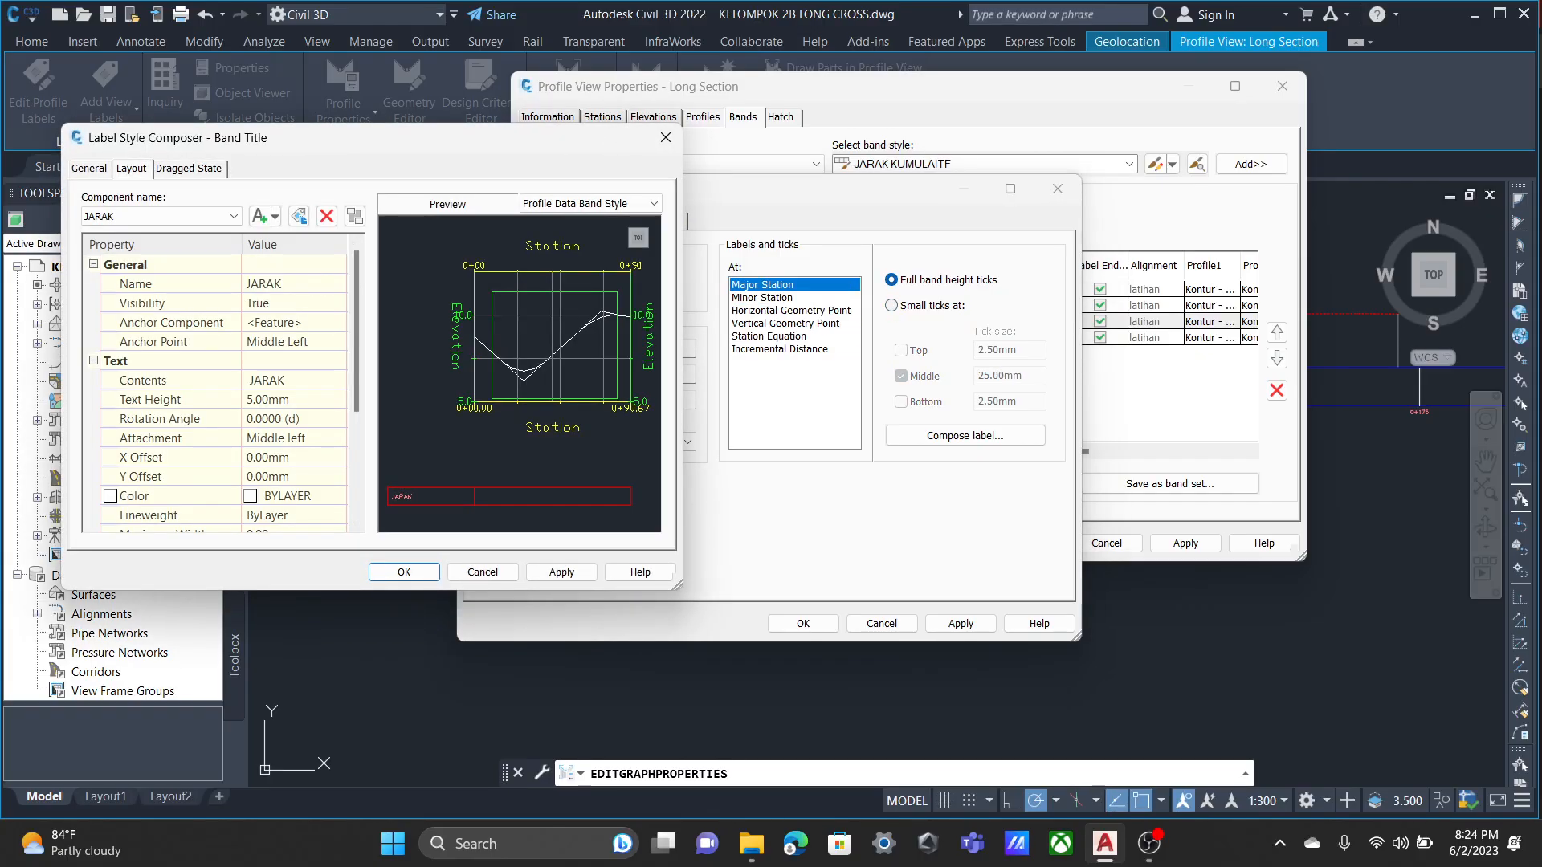
scroll(217, 401, down, 3)
click(562, 572)
click(404, 571)
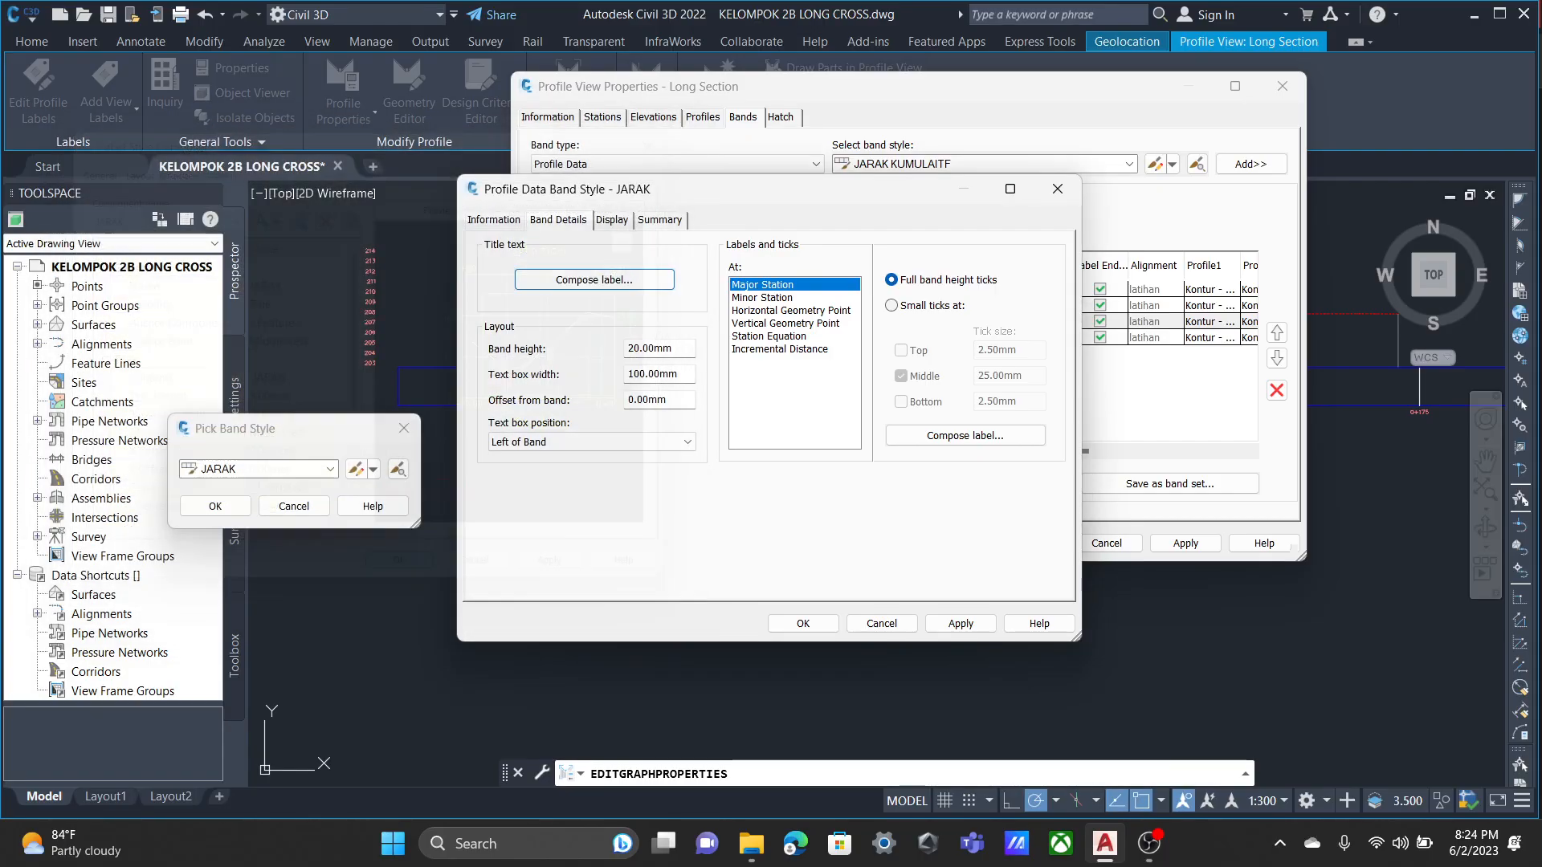
click(595, 280)
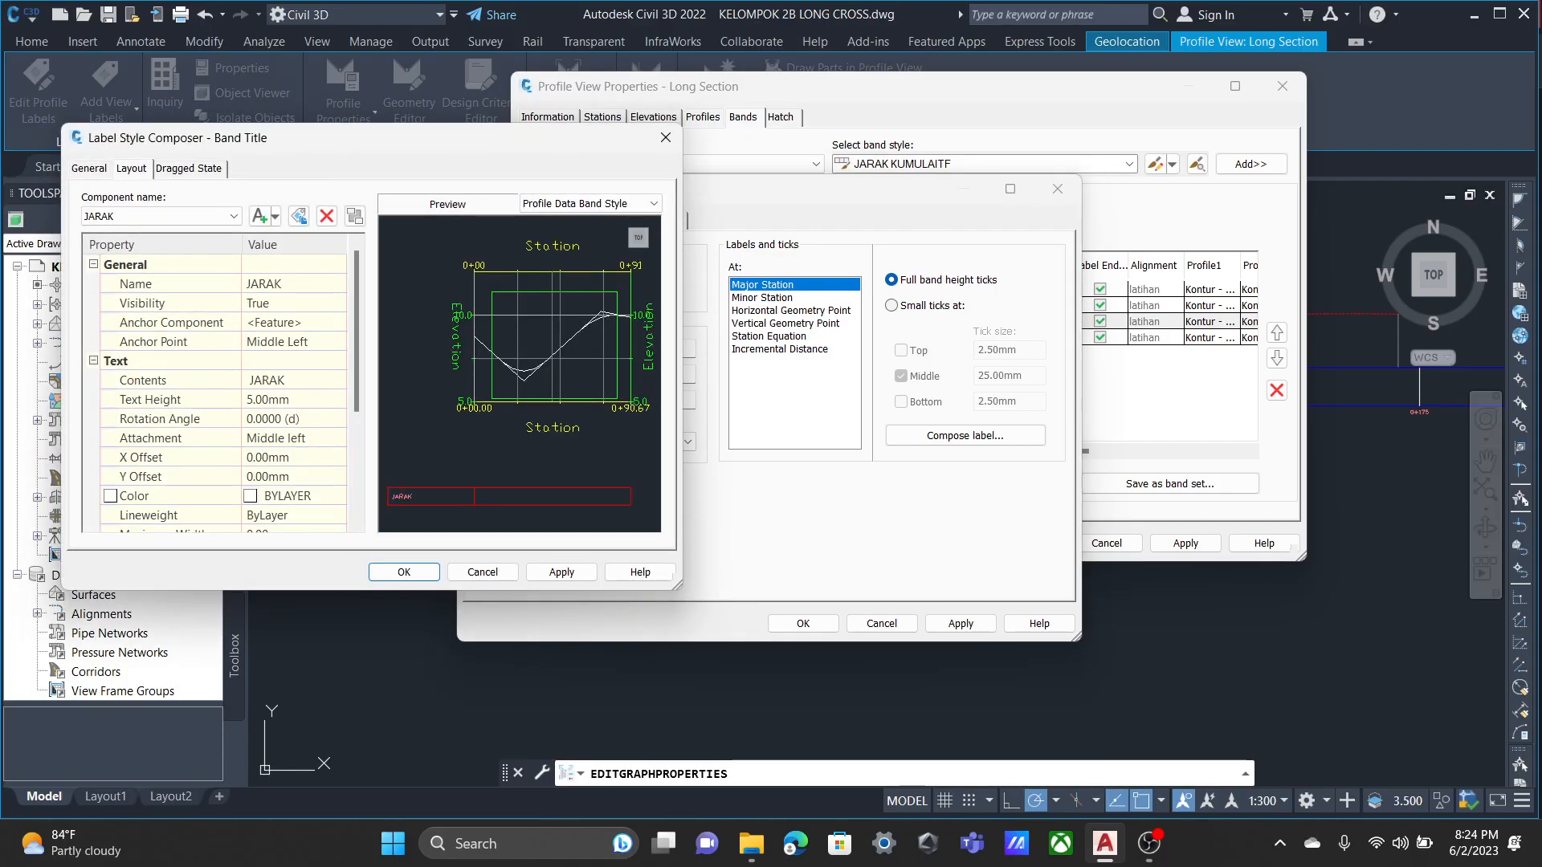
scroll(520, 374, up, 8)
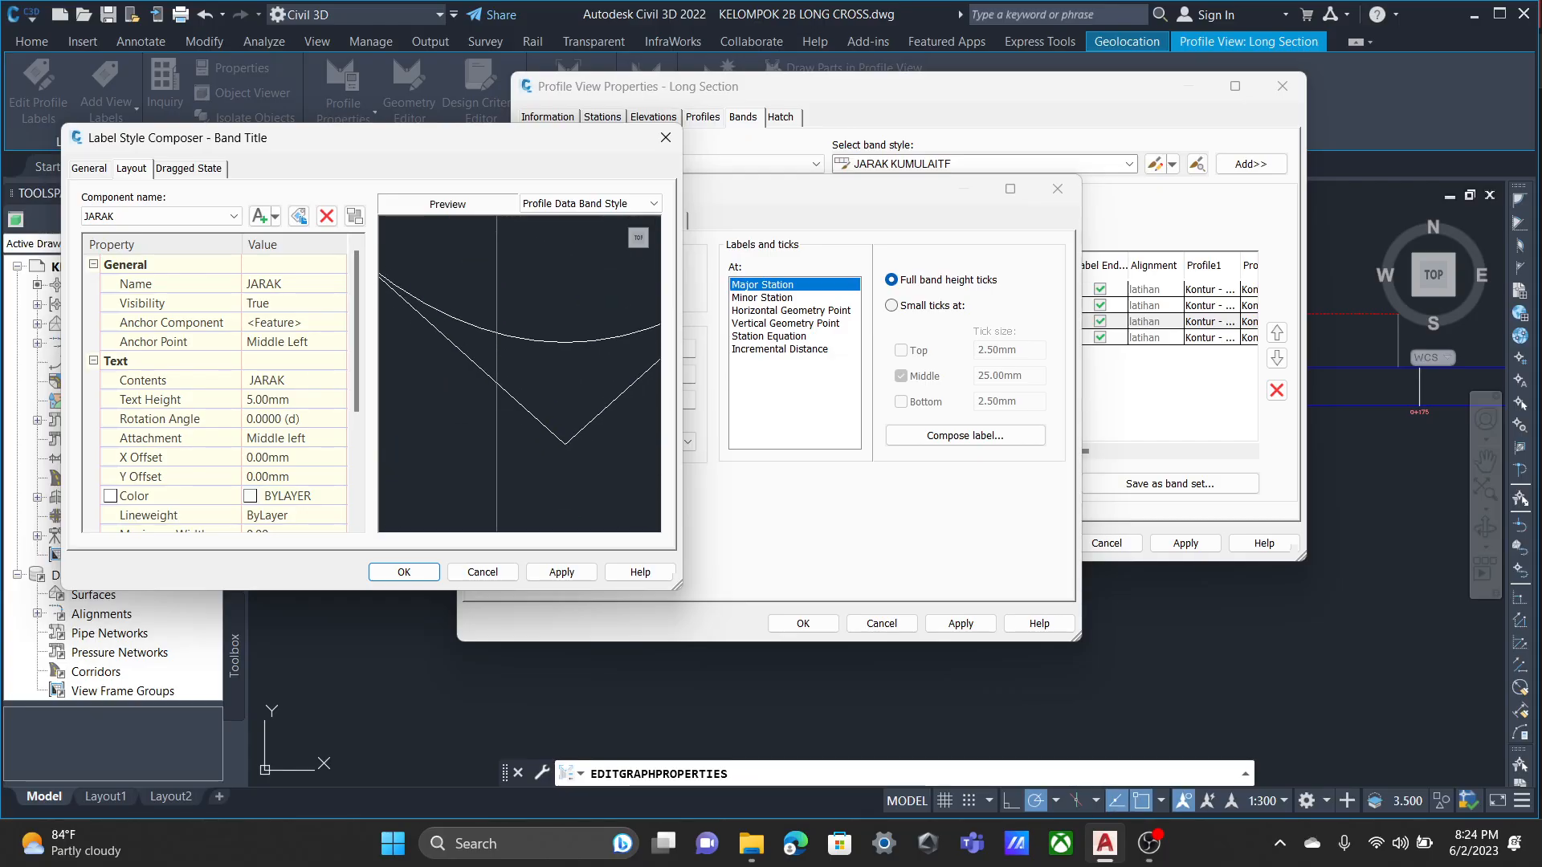
middle_drag(418, 482, 634, 314)
scroll(520, 374, down, 5)
scroll(519, 374, down, 4)
middle_drag(466, 458, 552, 386)
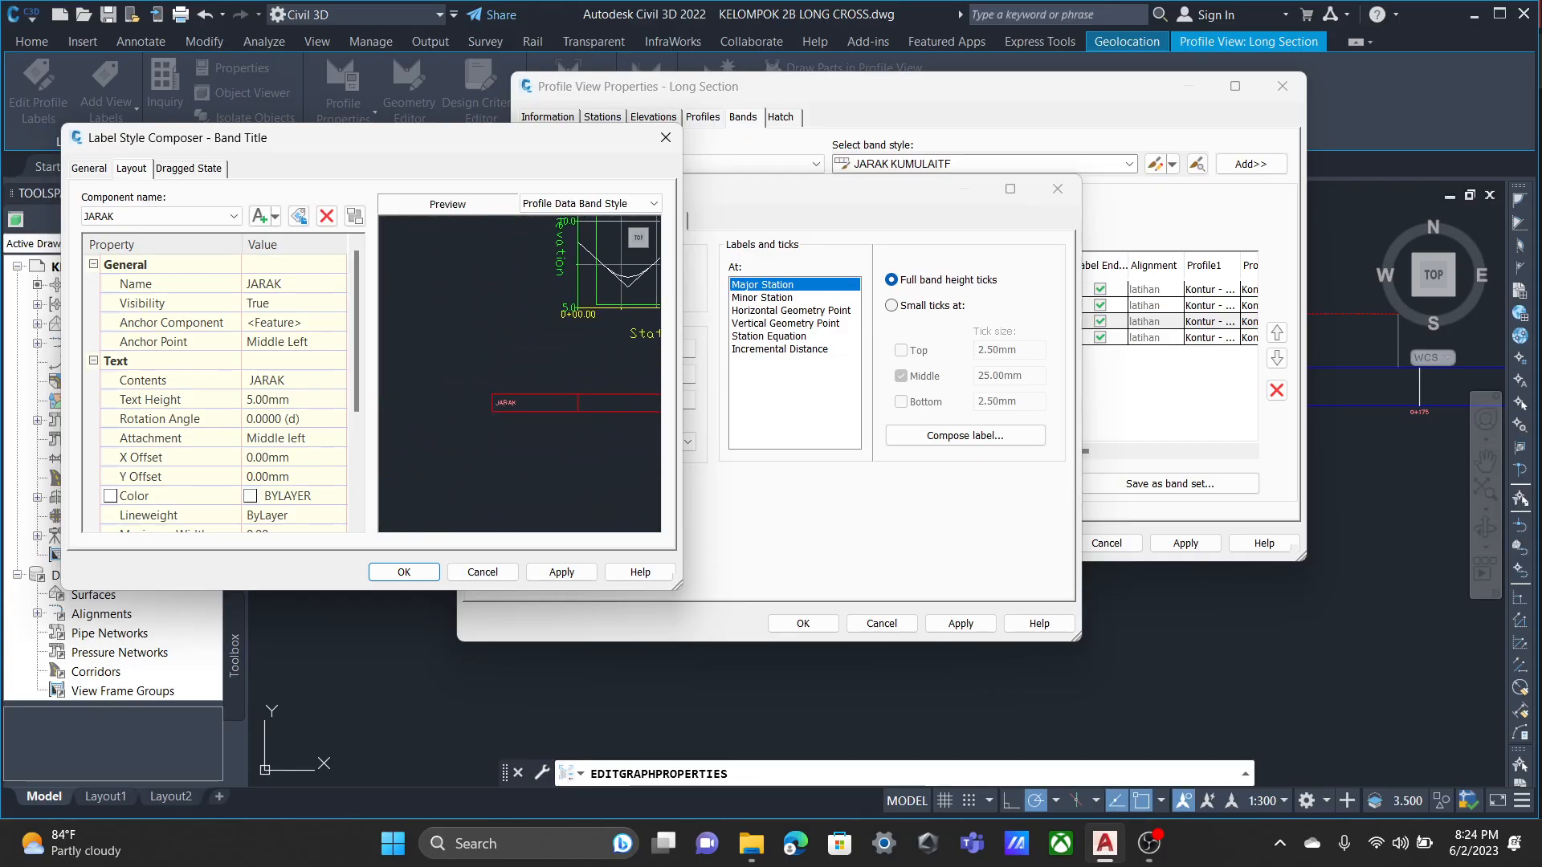
scroll(520, 374, up, 5)
middle_drag(482, 482, 482, 448)
click(483, 572)
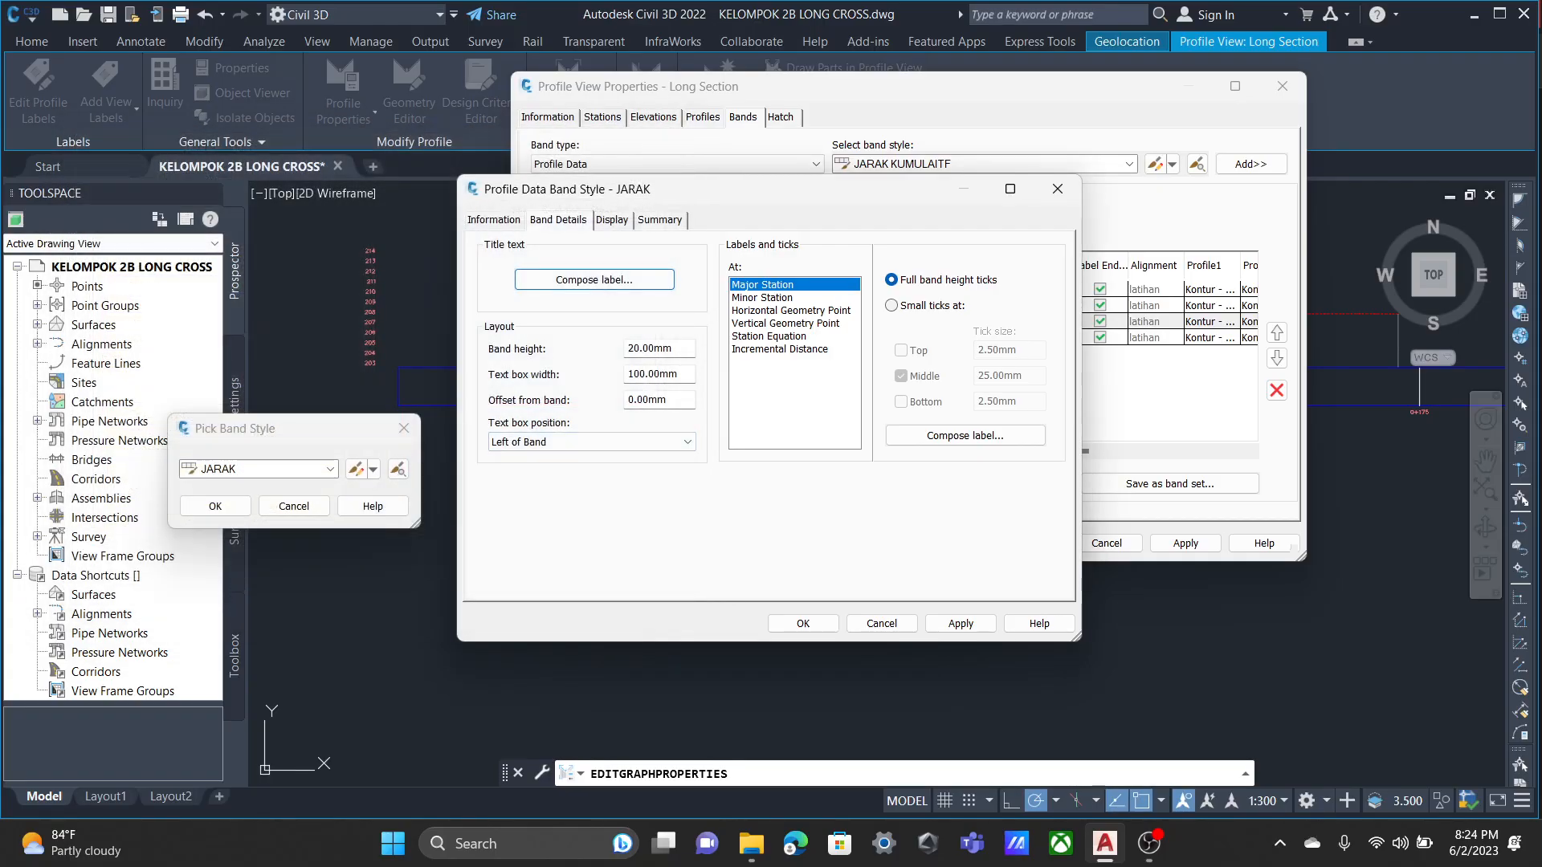
Open the JARAK band's Major Station label and inspect the text contents of its Cut component without changing them.
click(966, 436)
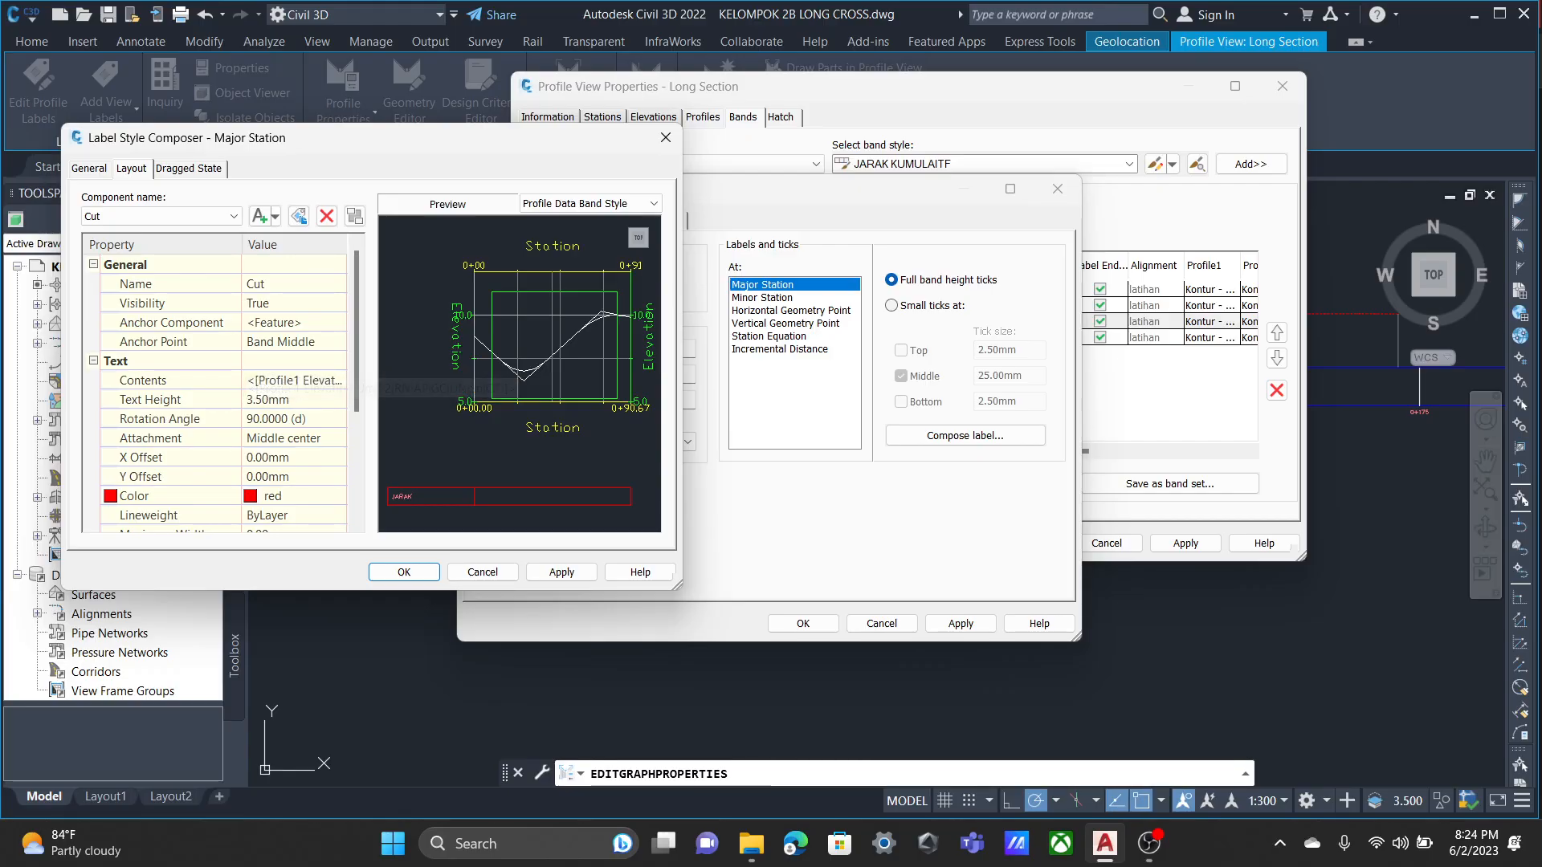
click(314, 381)
click(336, 380)
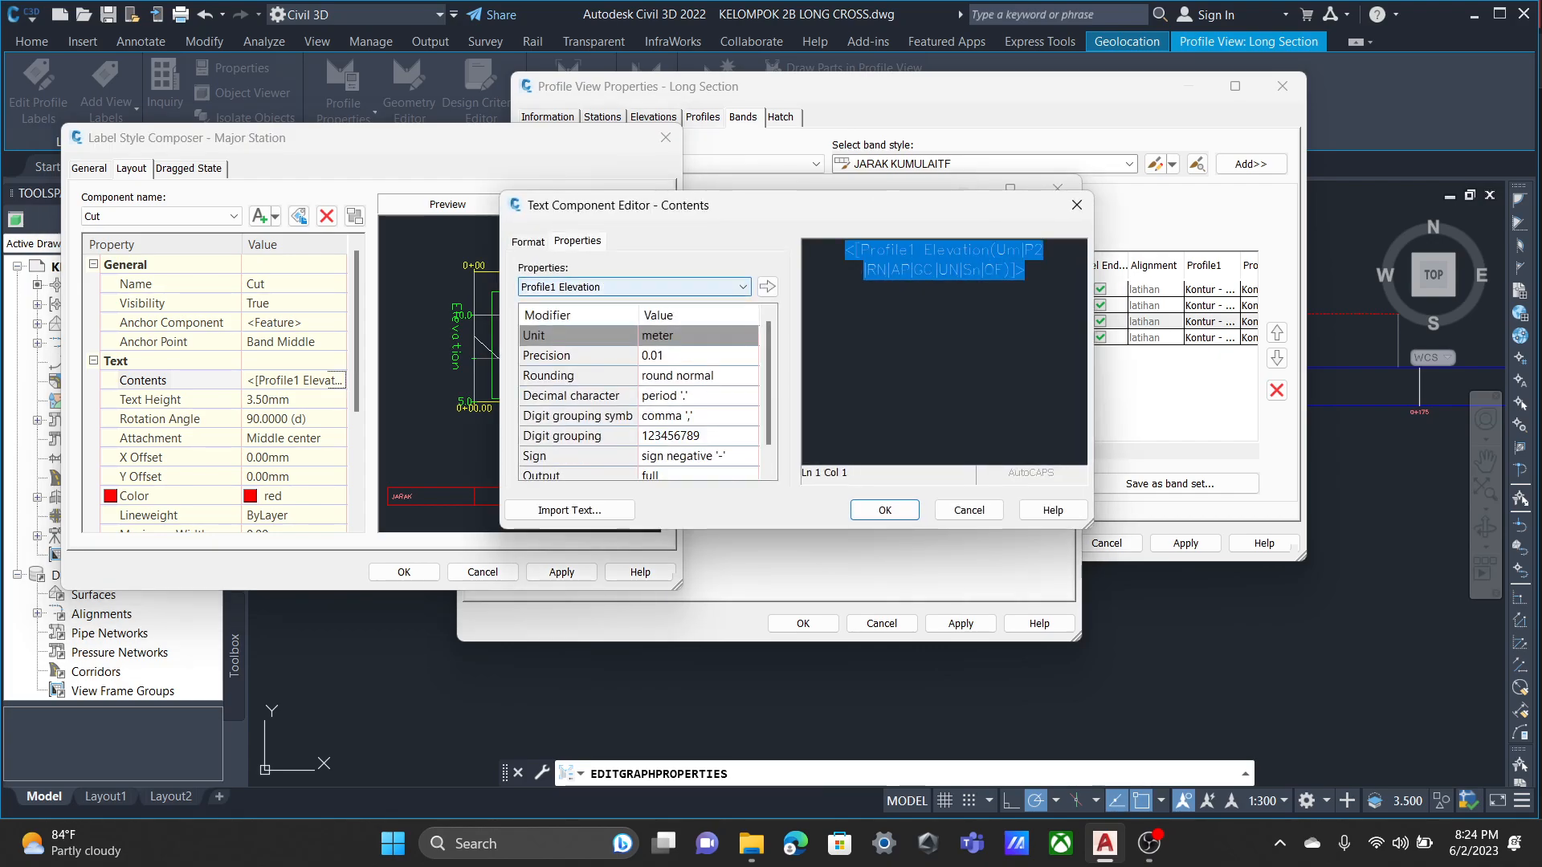
click(1077, 205)
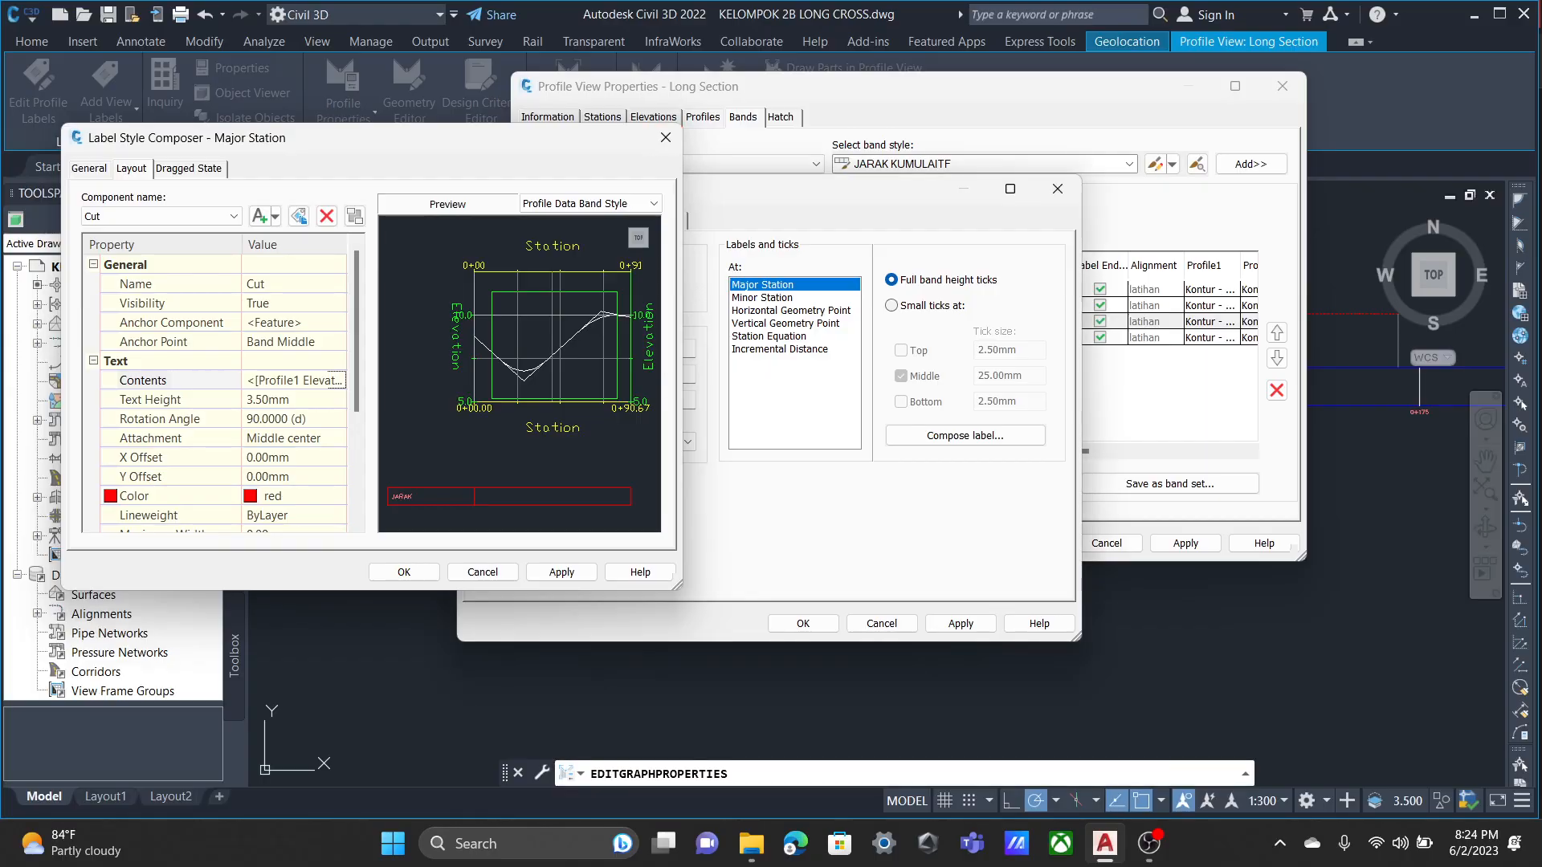
Leave the Major Station label unchanged and compare the JARAK band's tick settings at Major Station, Horizontal Geometry Point and Incremental Distance.
key(Escape)
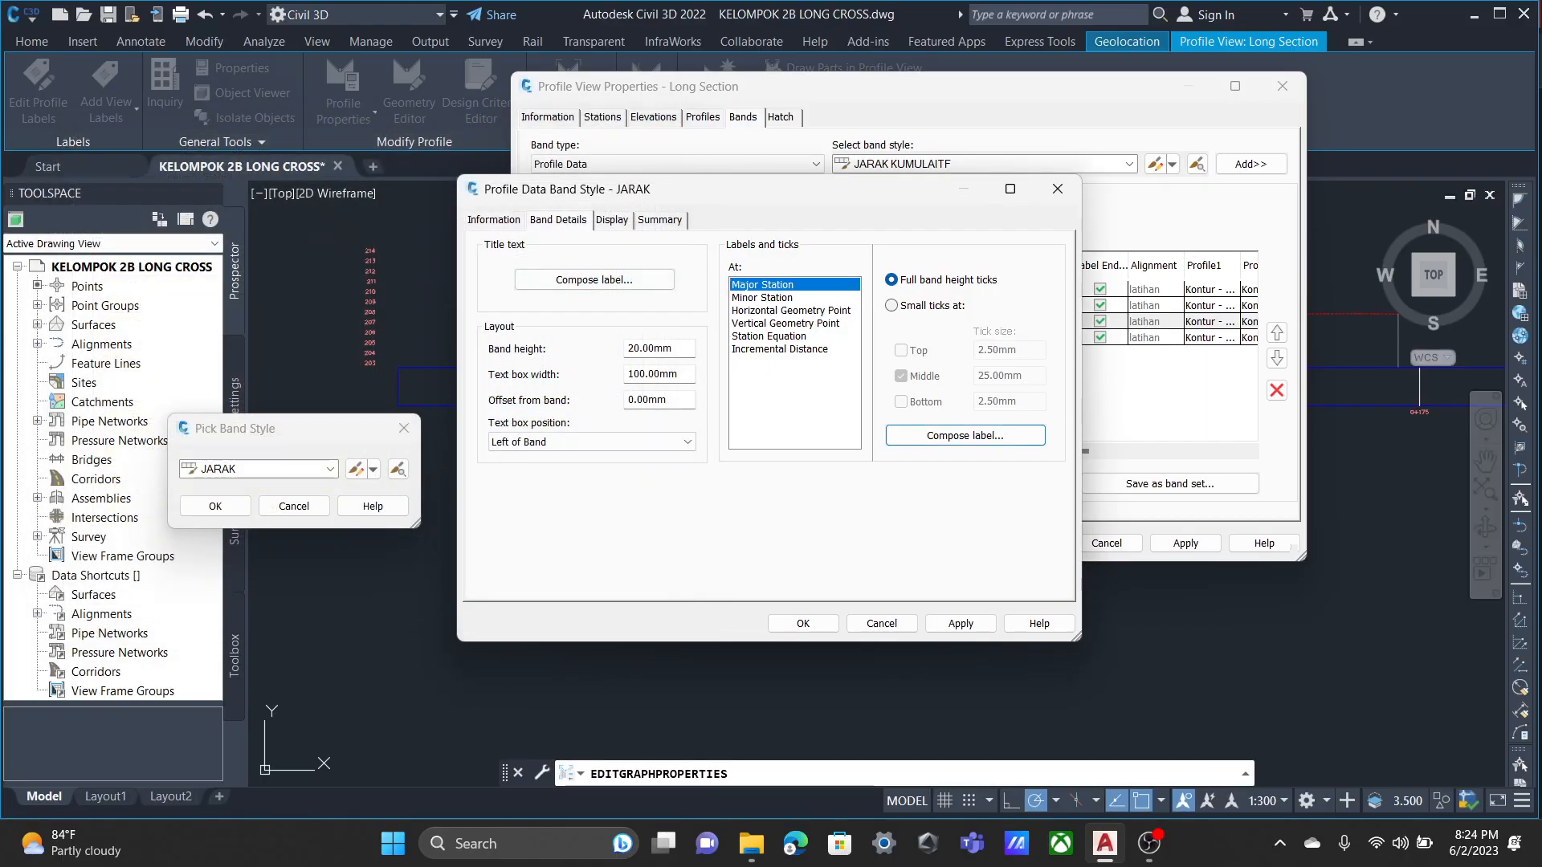
click(790, 311)
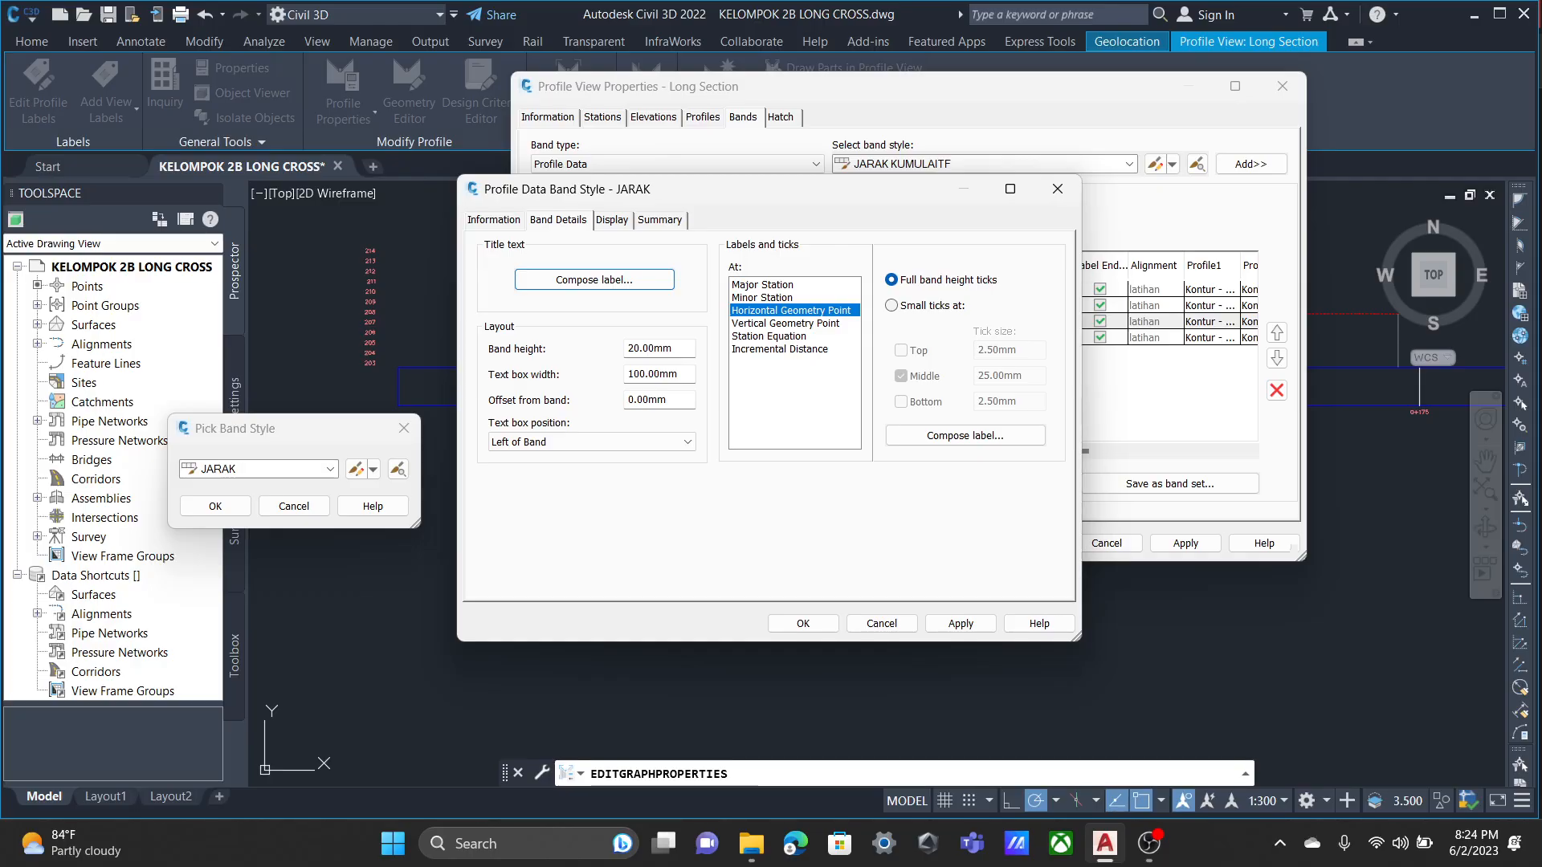
click(763, 285)
click(791, 311)
click(780, 349)
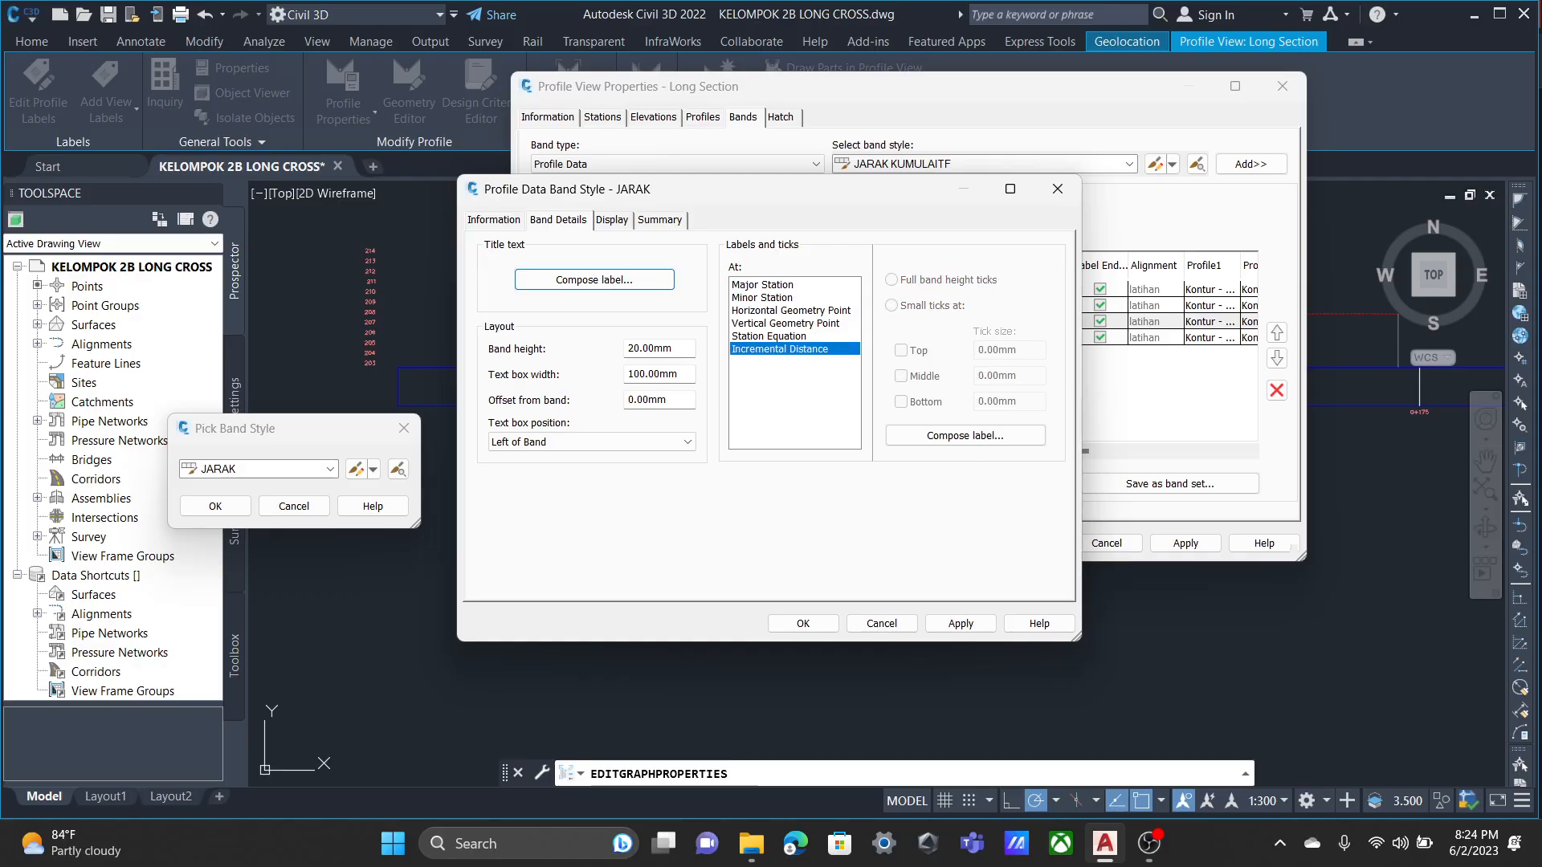
click(763, 285)
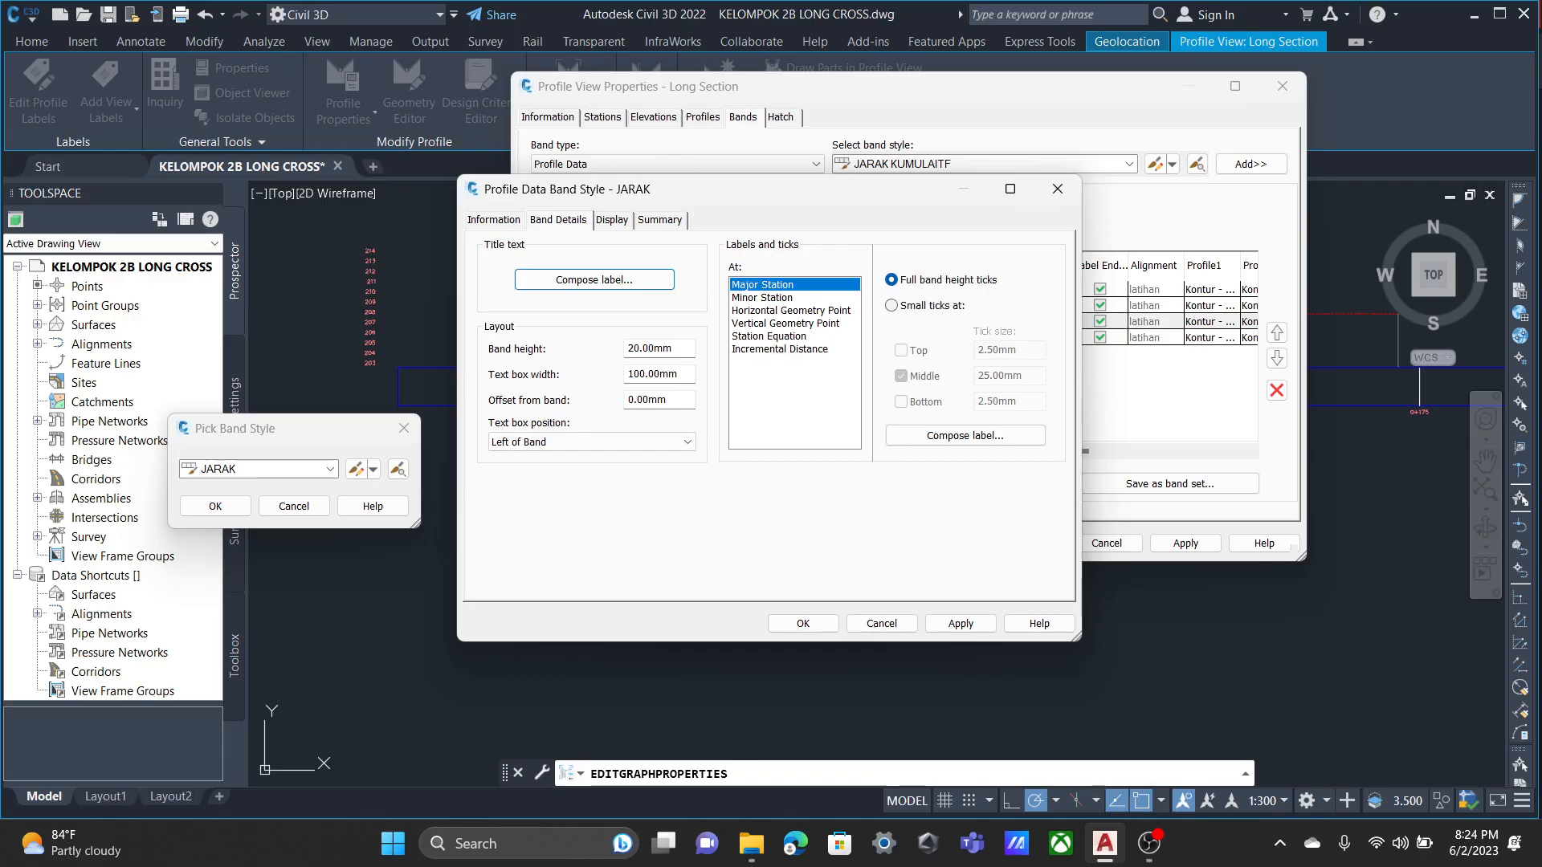
click(790, 311)
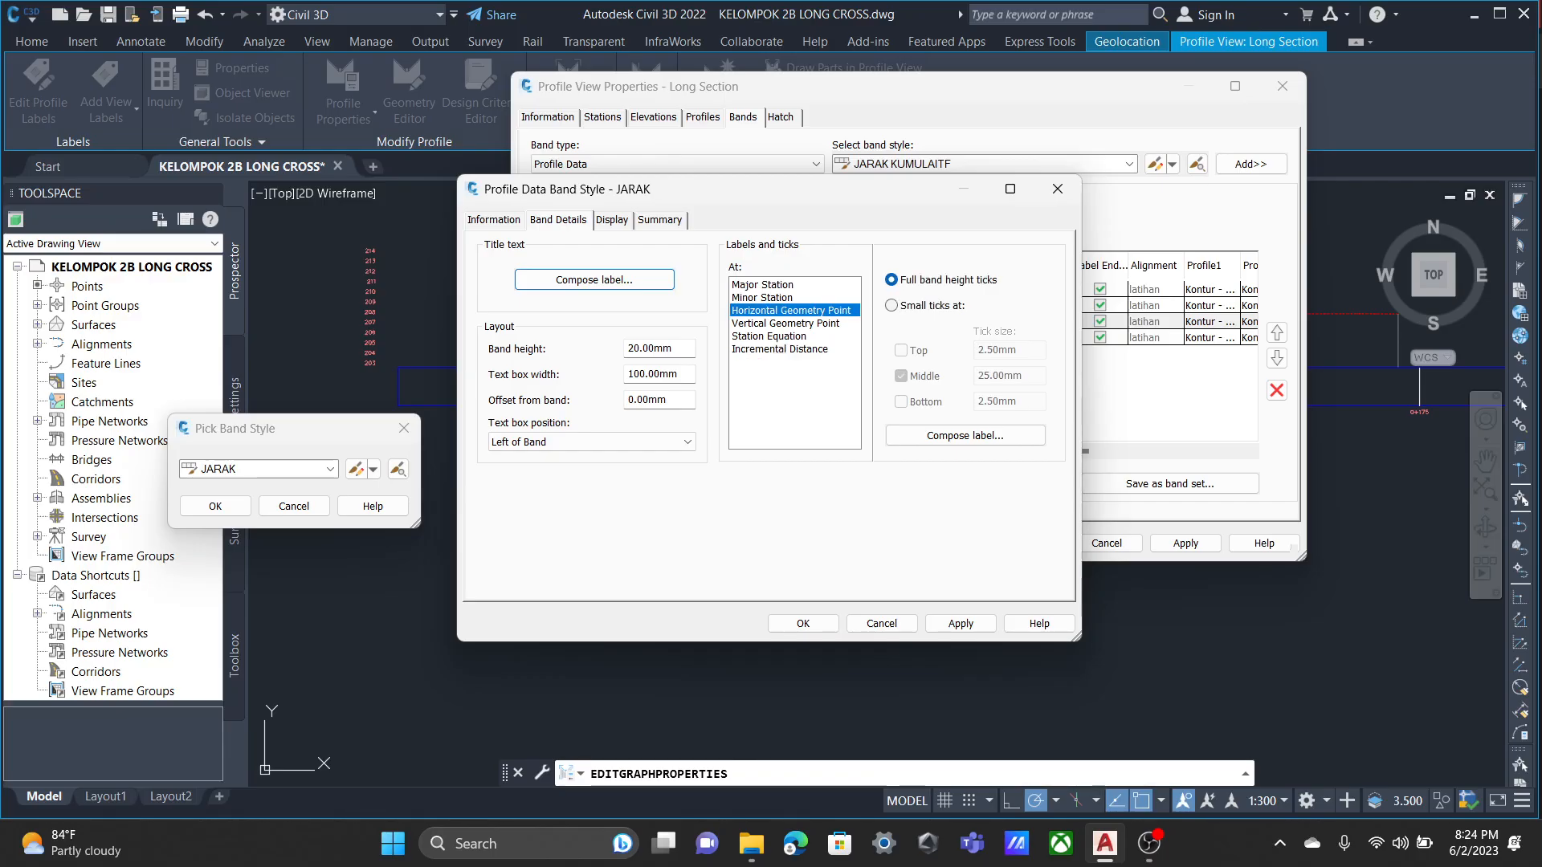
click(763, 285)
click(791, 311)
Open the JARAK band's Incremental Distance label and inspect its anchor point, text and attachment properties without changing them.
click(780, 350)
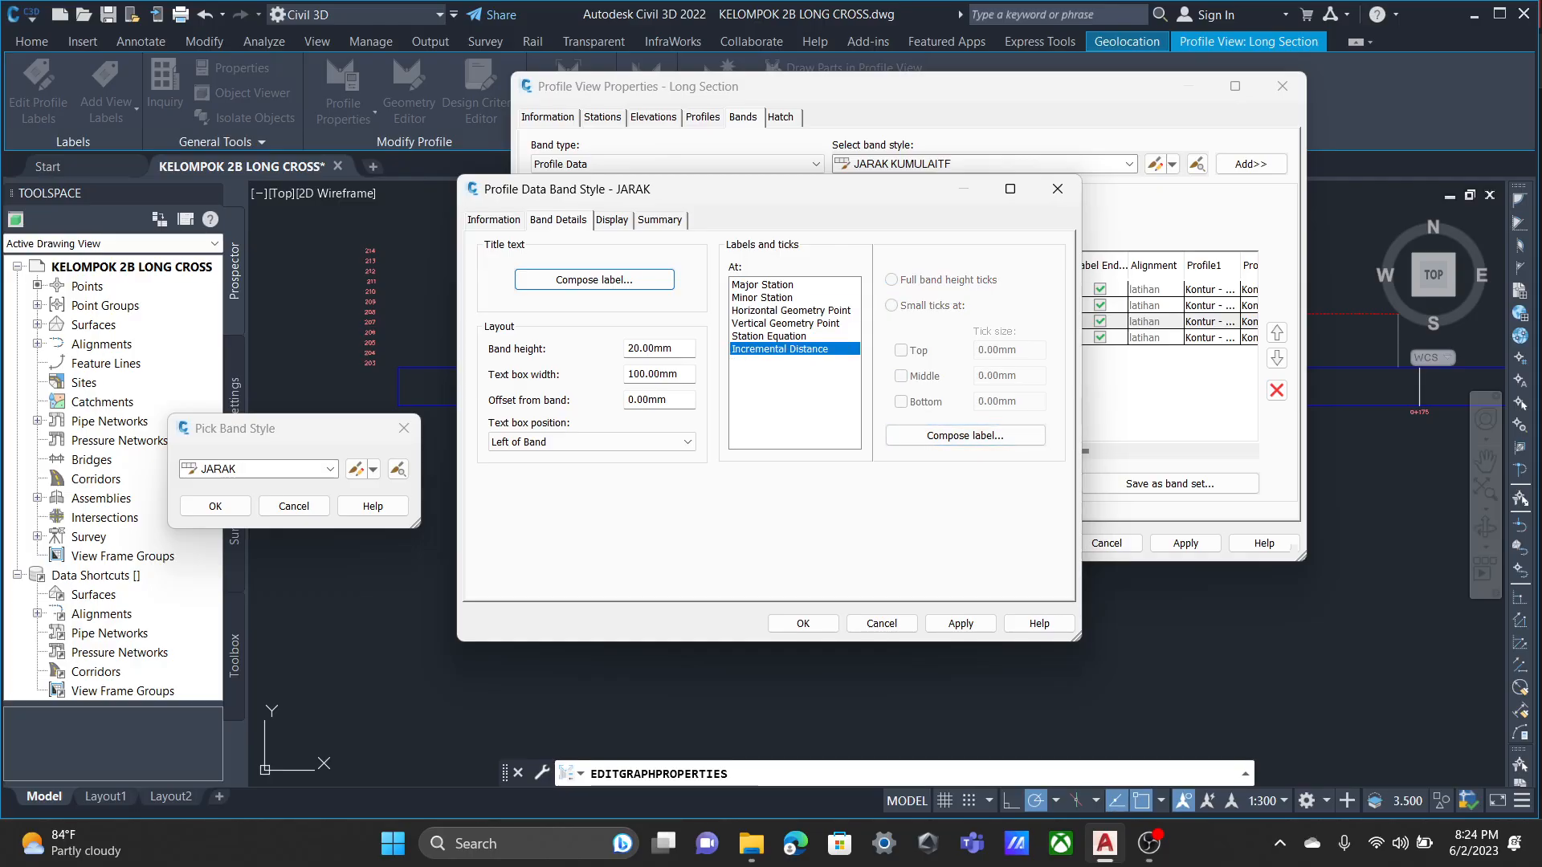
click(966, 435)
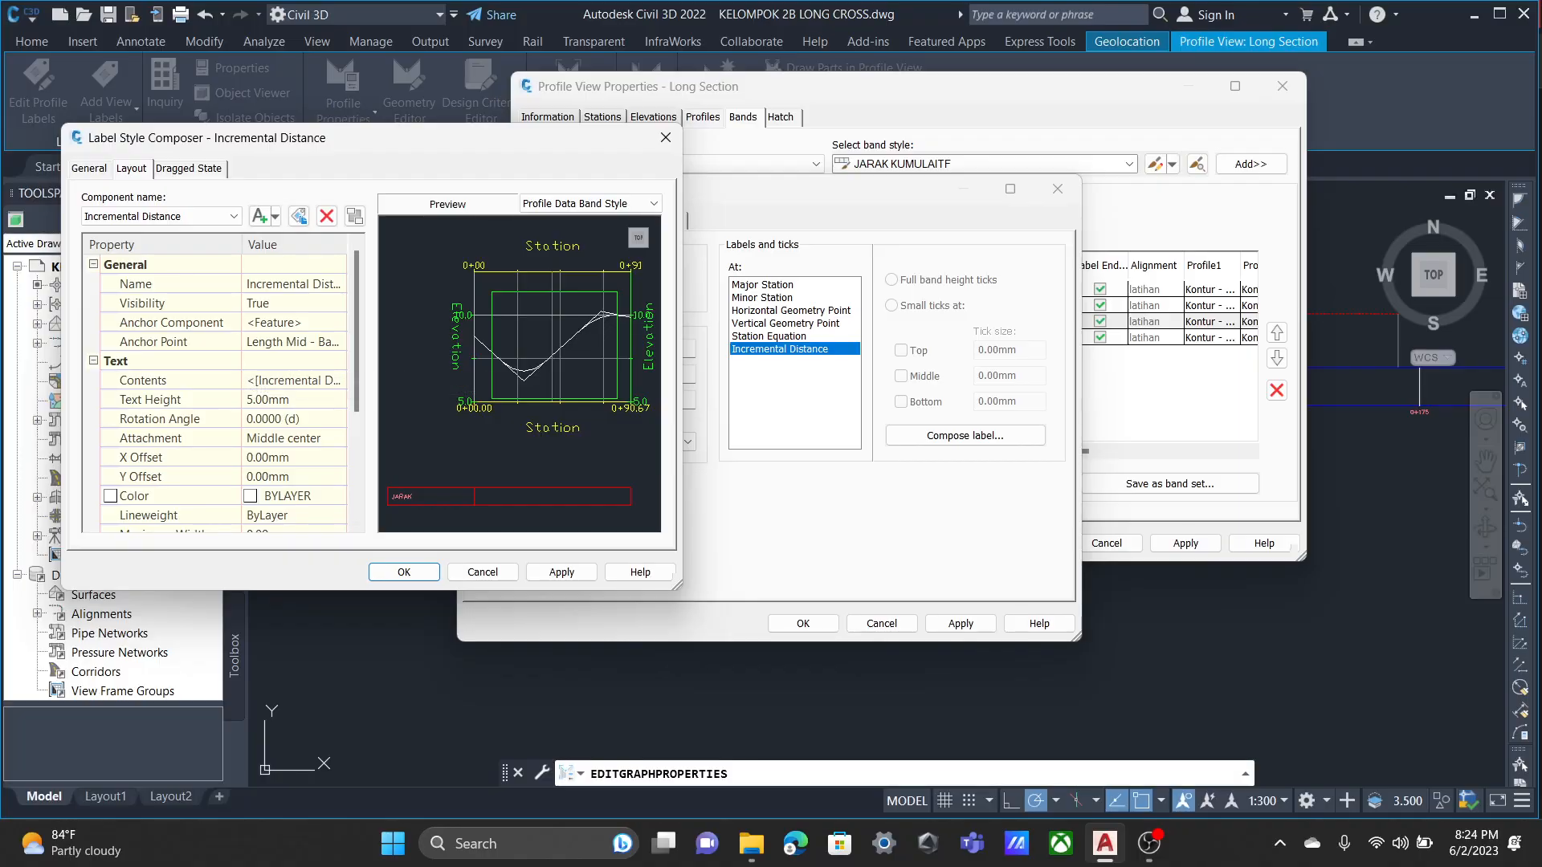
click(281, 400)
click(289, 380)
click(293, 342)
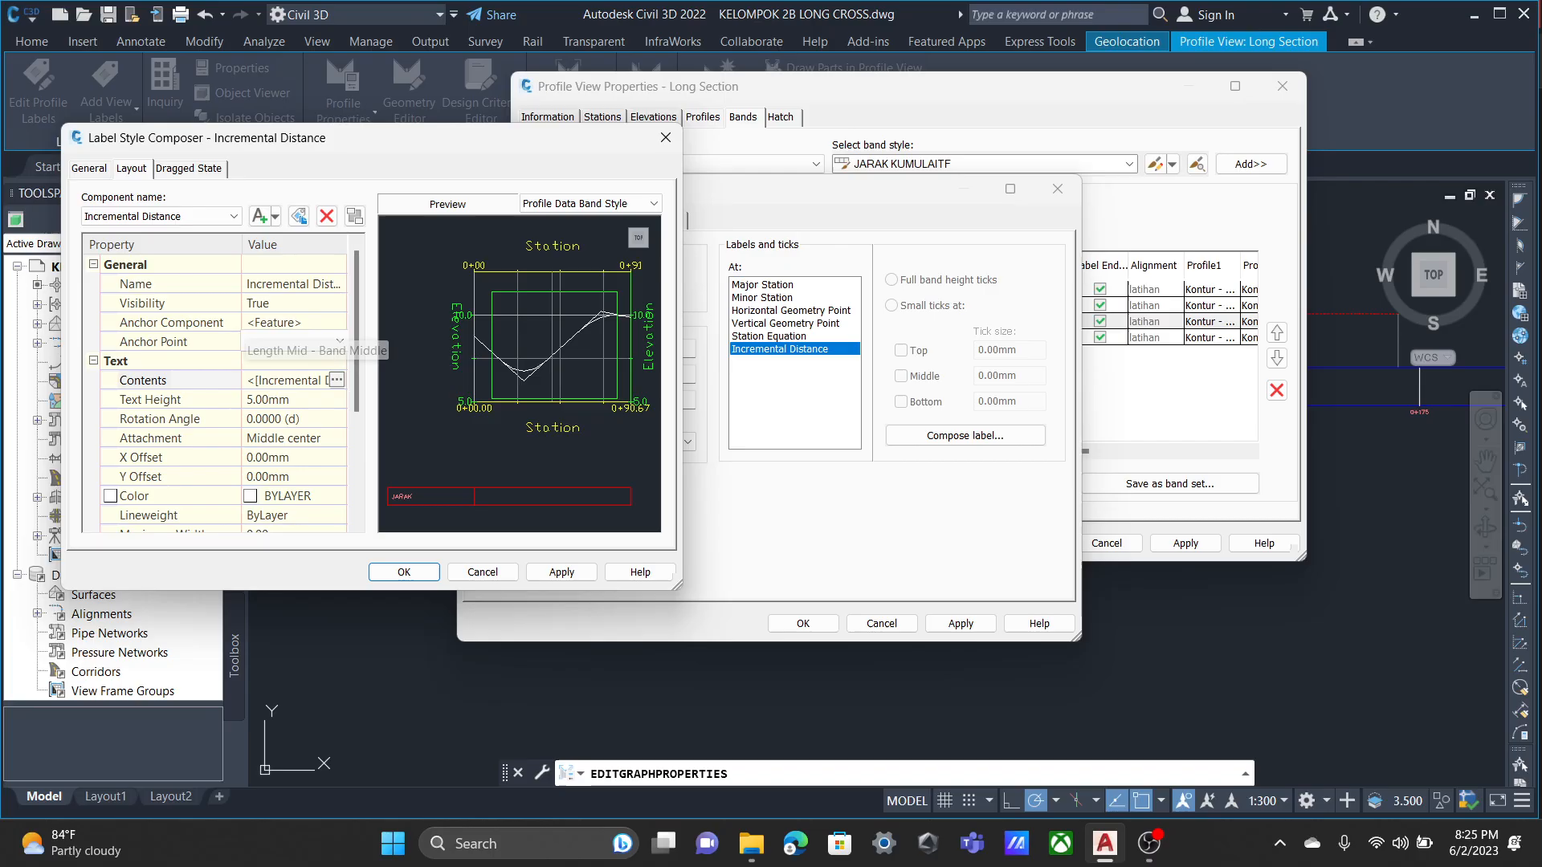
click(339, 342)
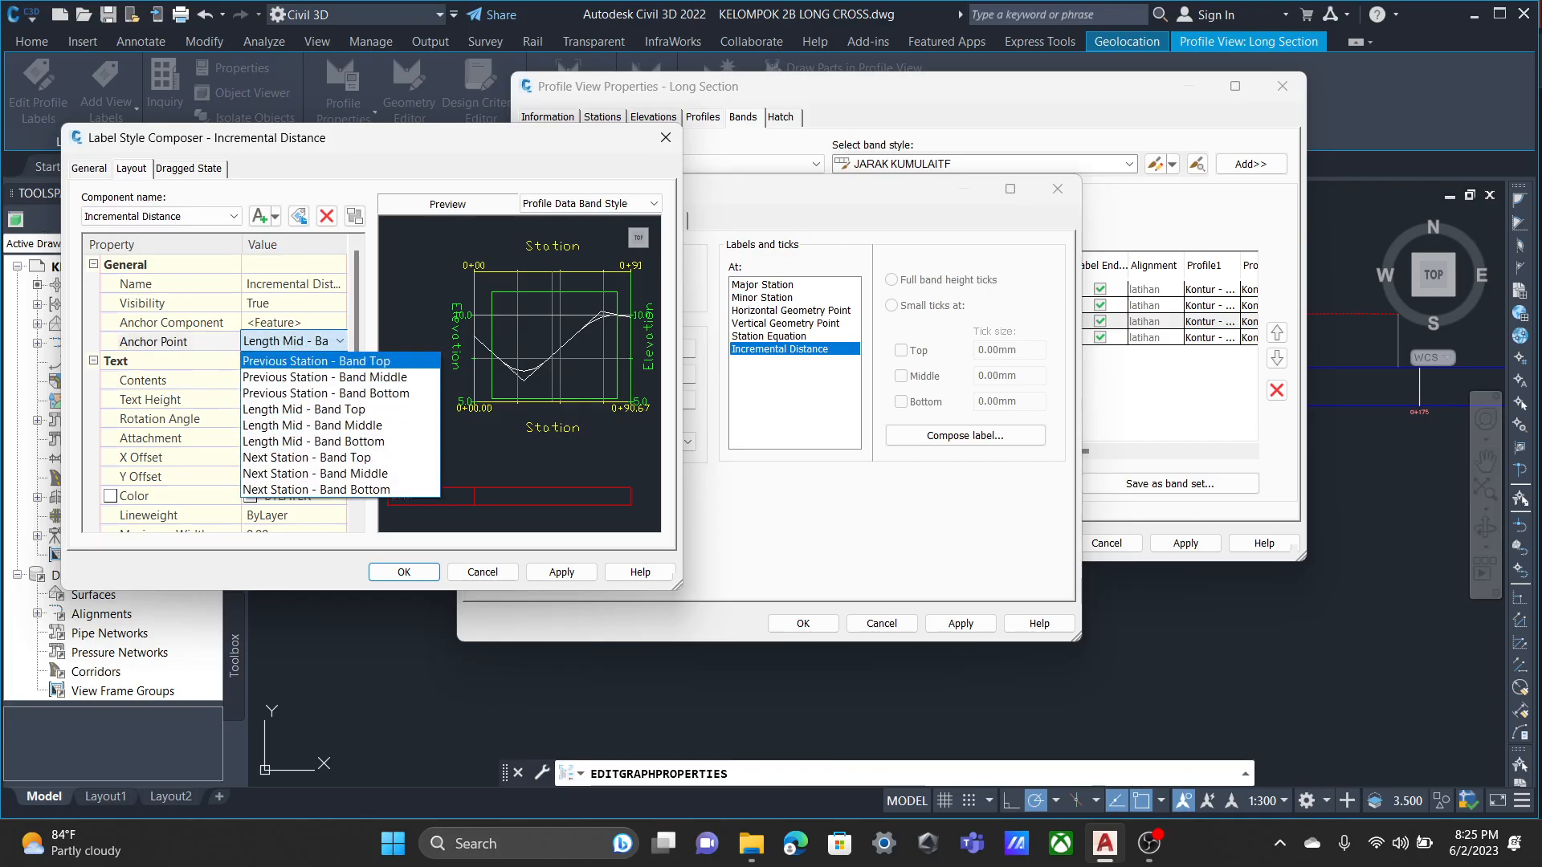
key(Escape)
click(294, 439)
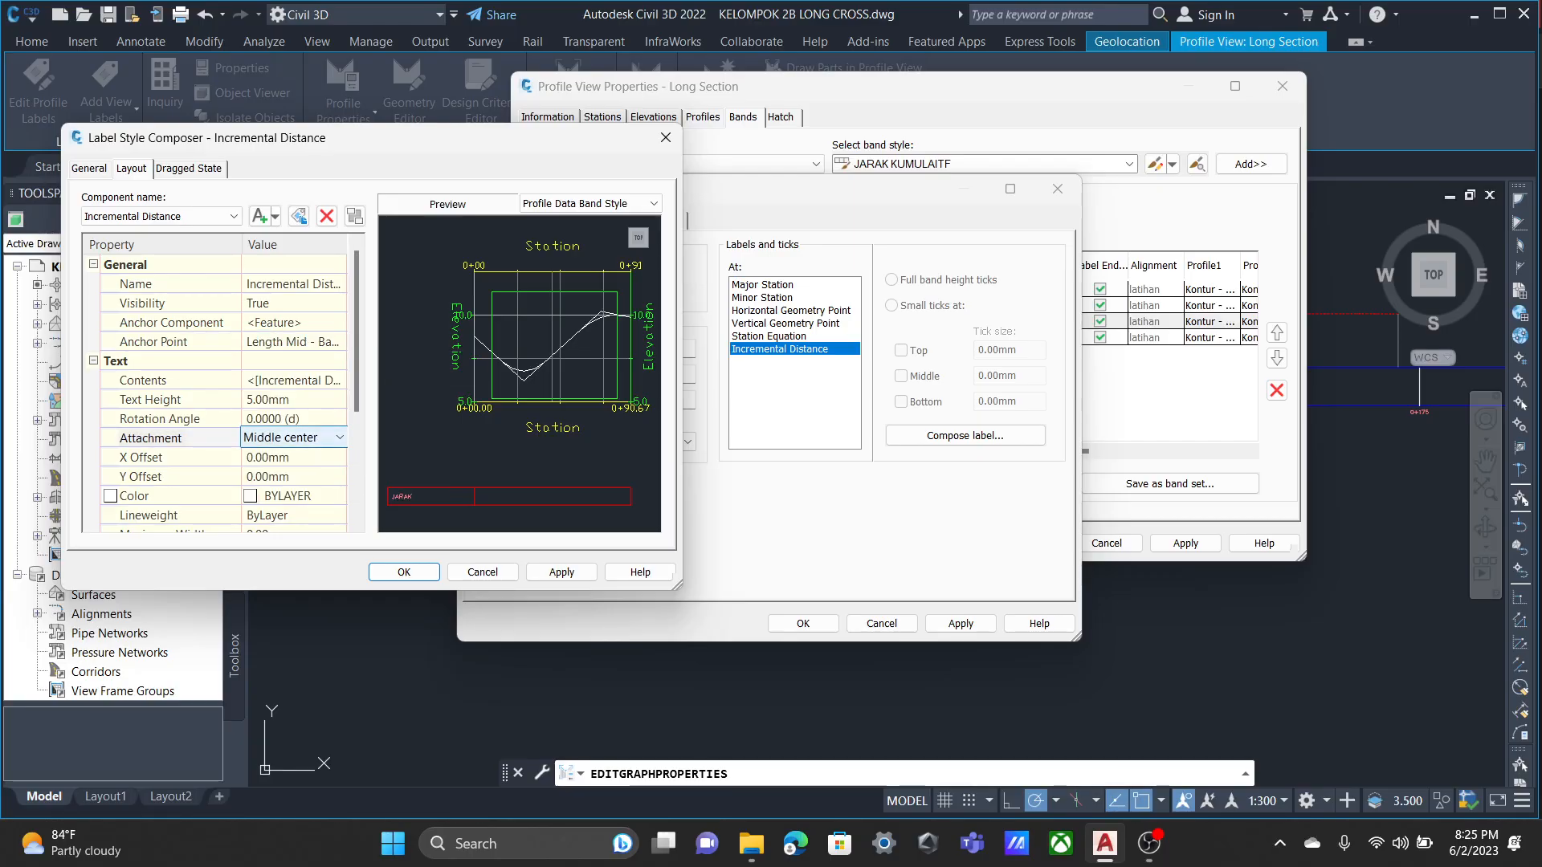
Replace the Incremental Distance label's contents with the Incremental Distance property in meters at 0.01 precision, and accept the label.
click(289, 380)
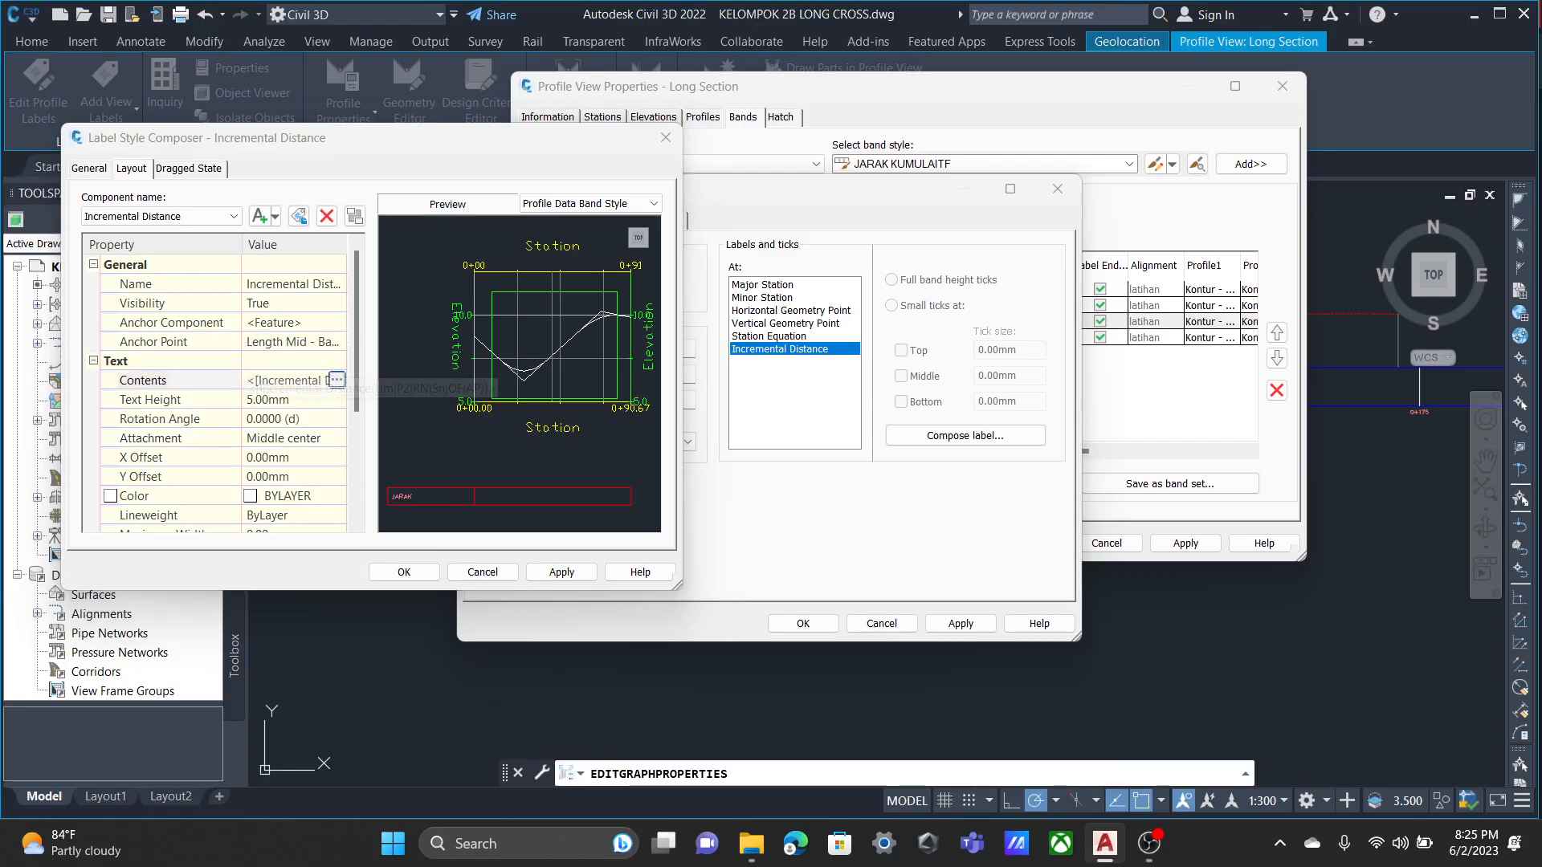
click(338, 381)
drag(1004, 271, 826, 251)
click(691, 286)
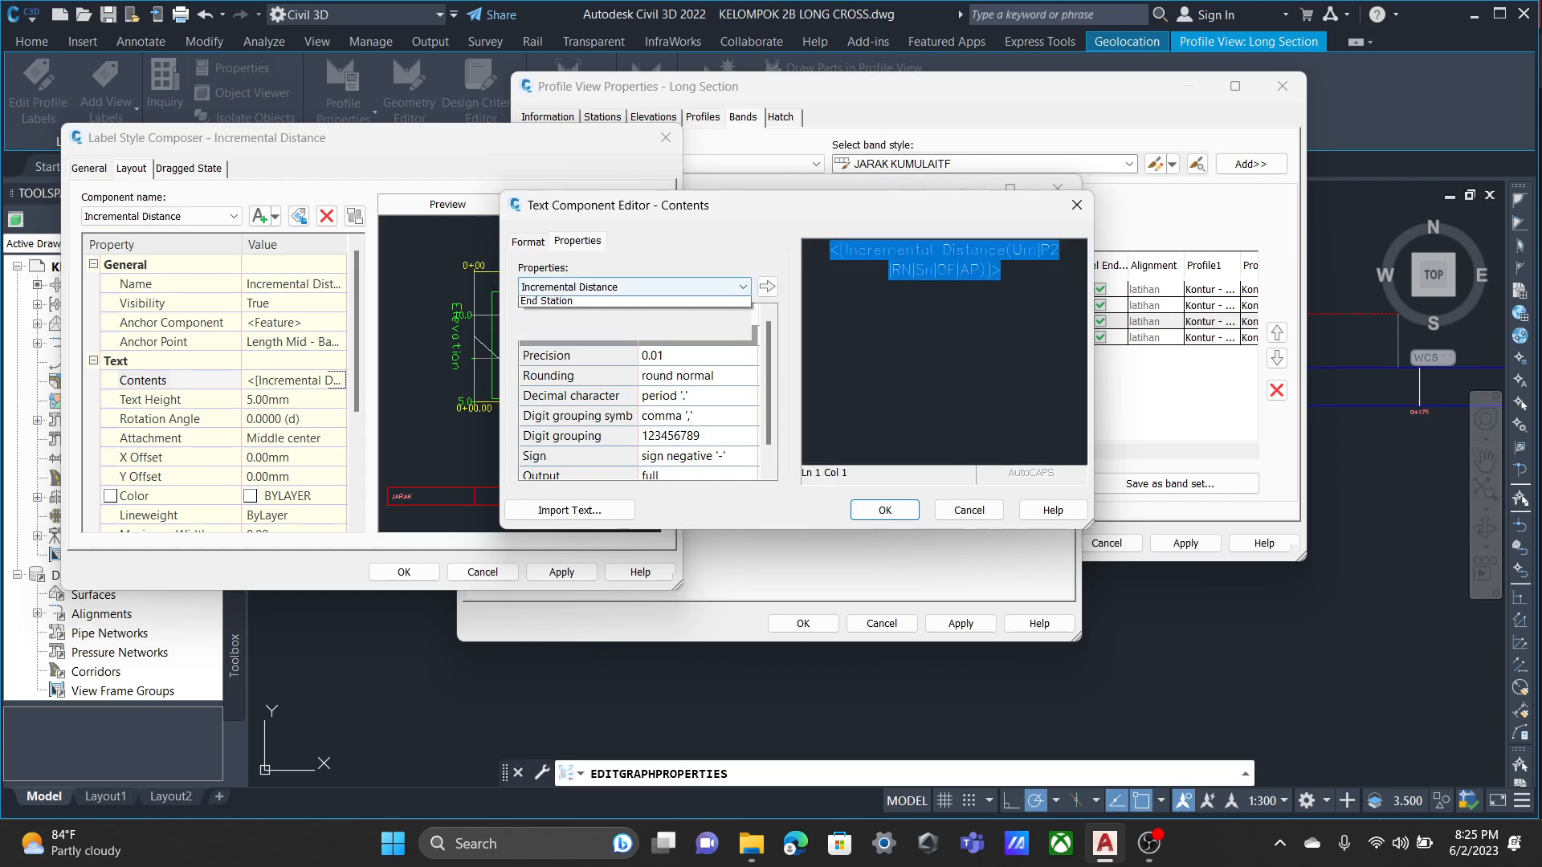
click(610, 304)
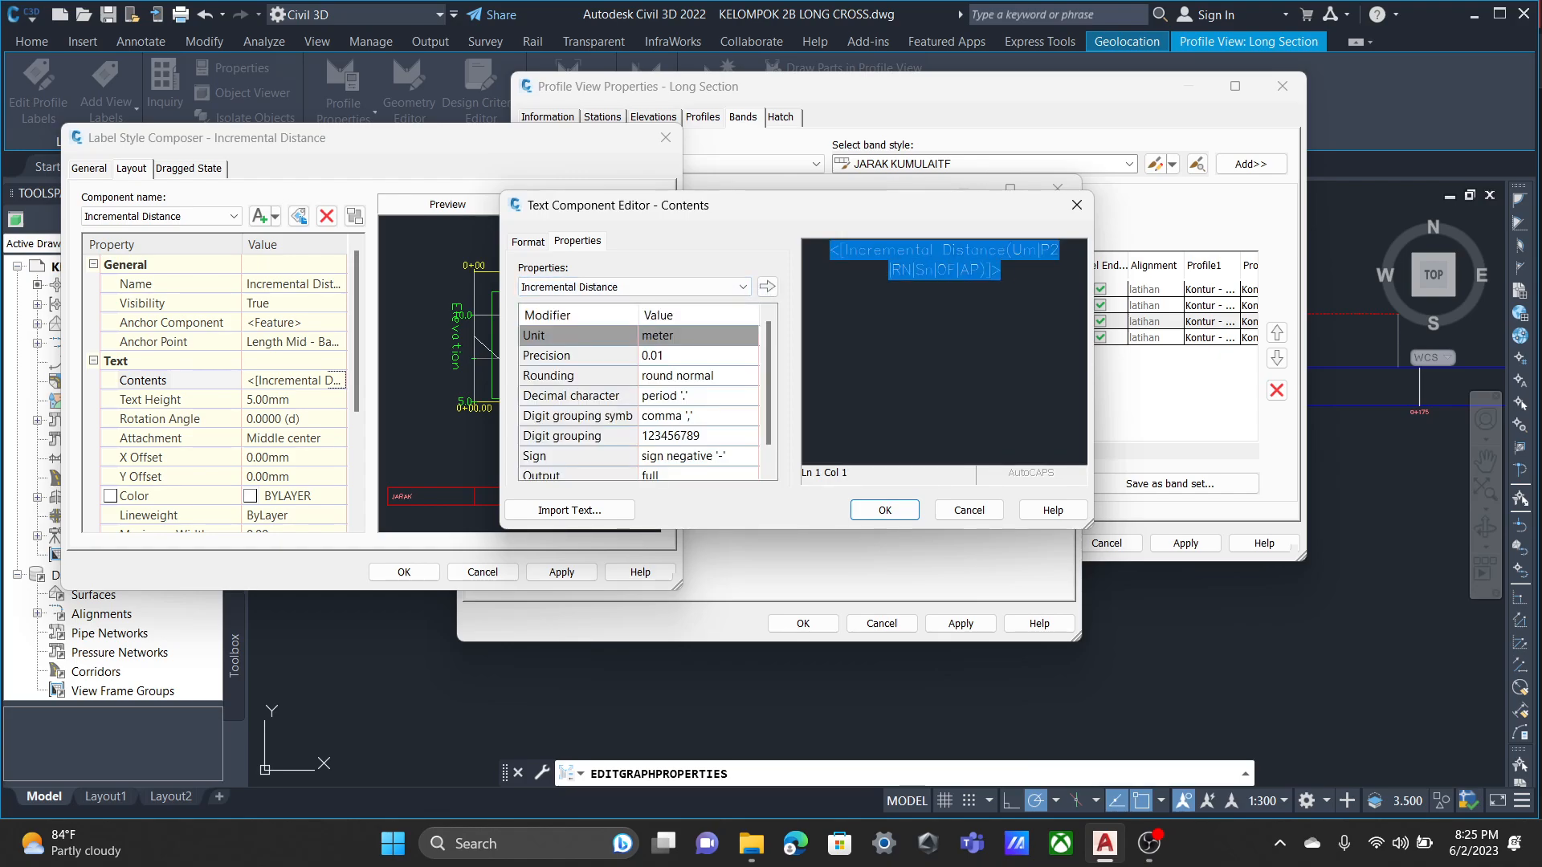
click(768, 287)
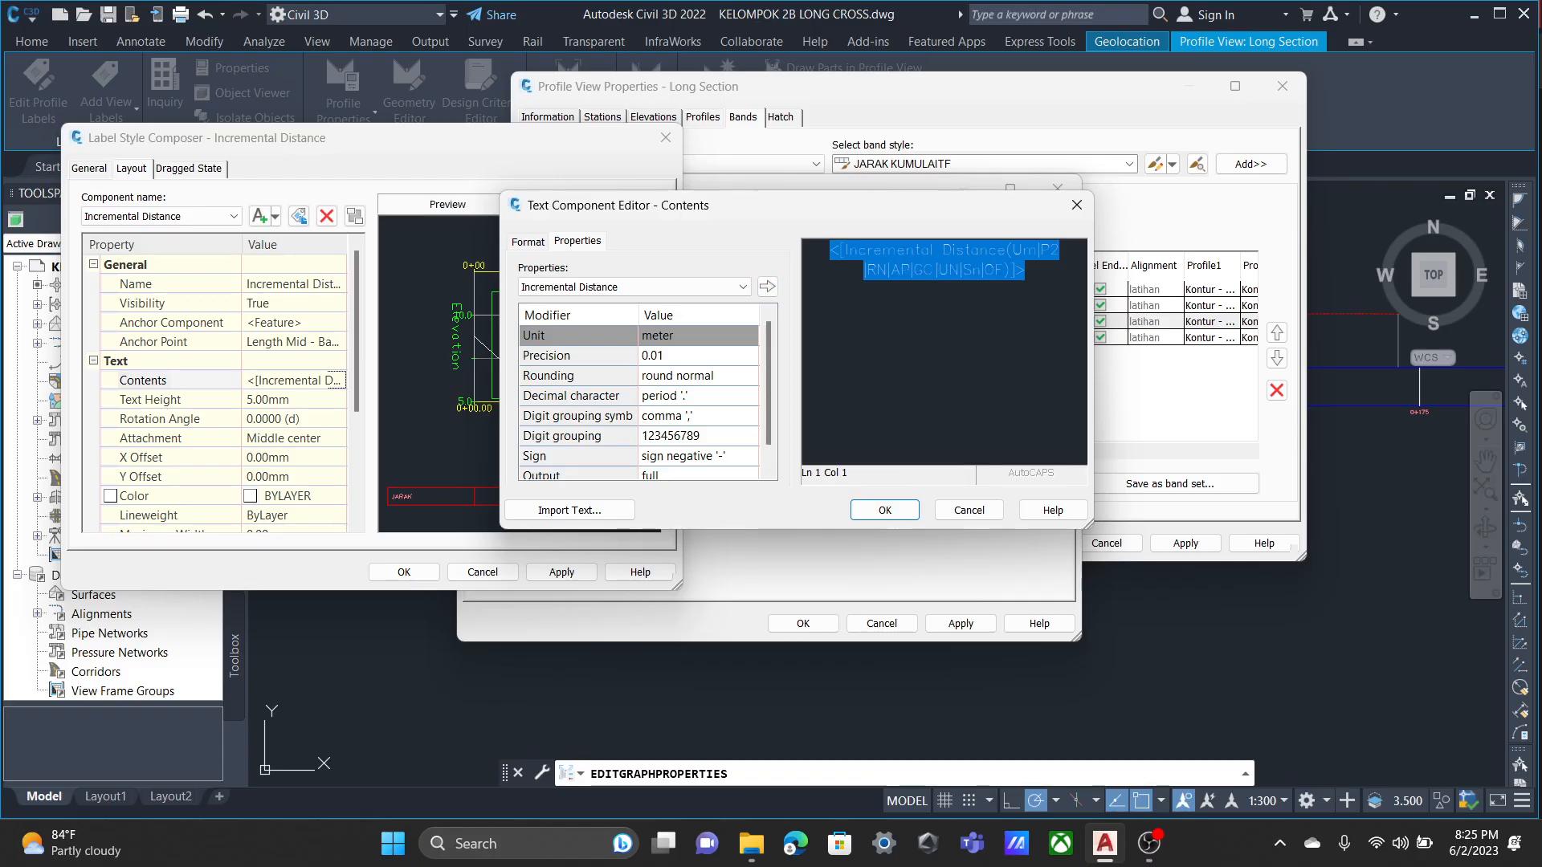
click(885, 510)
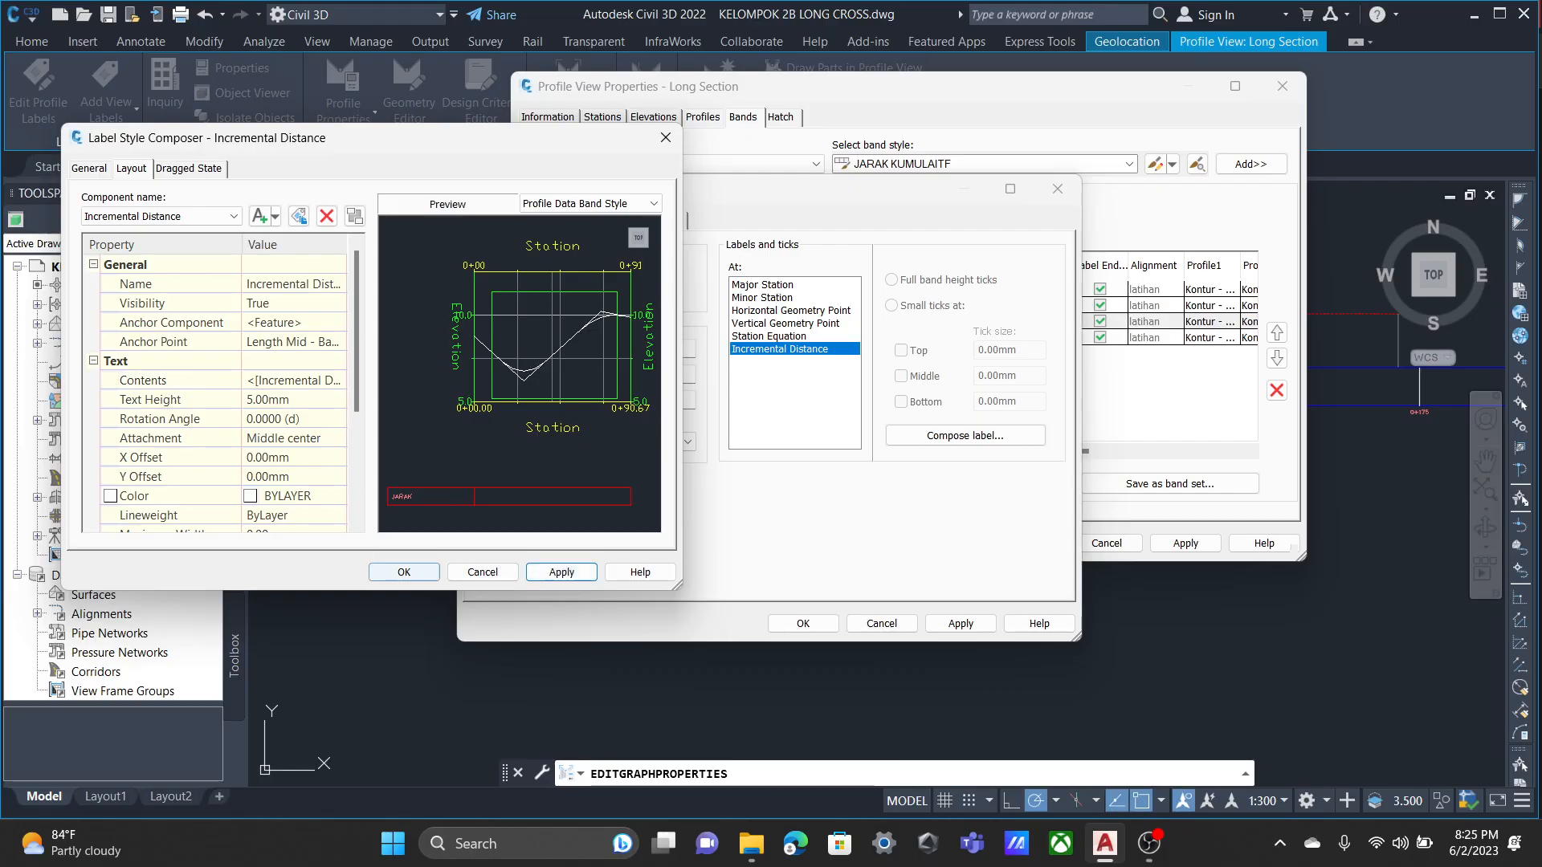
click(404, 572)
Check the JARAK band's component display down to Labels at Incremental Distance, and accept the band style.
click(612, 220)
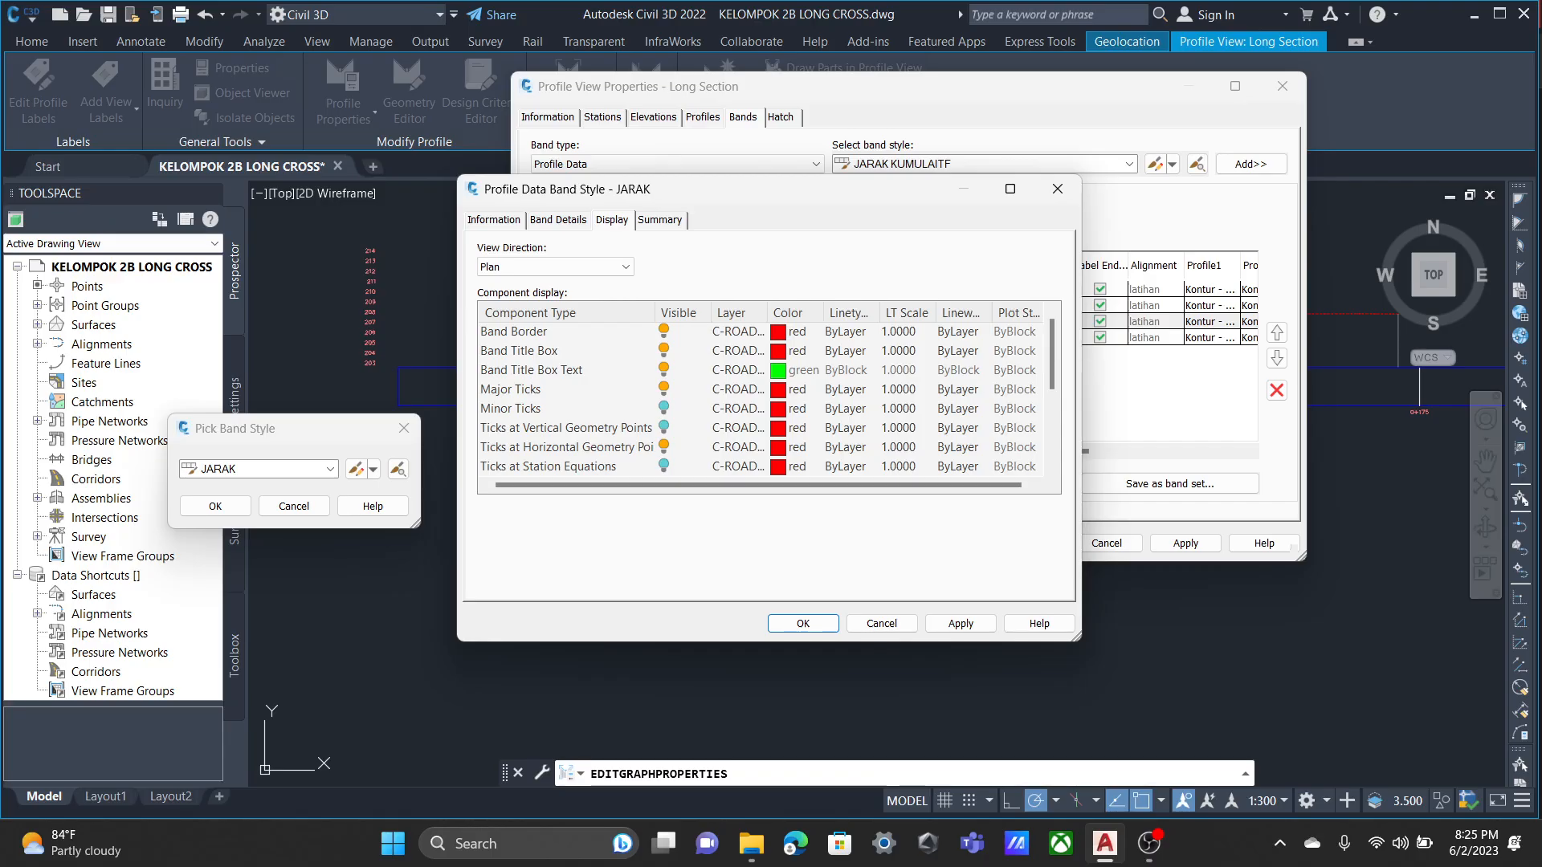
scroll(763, 398, down, 1)
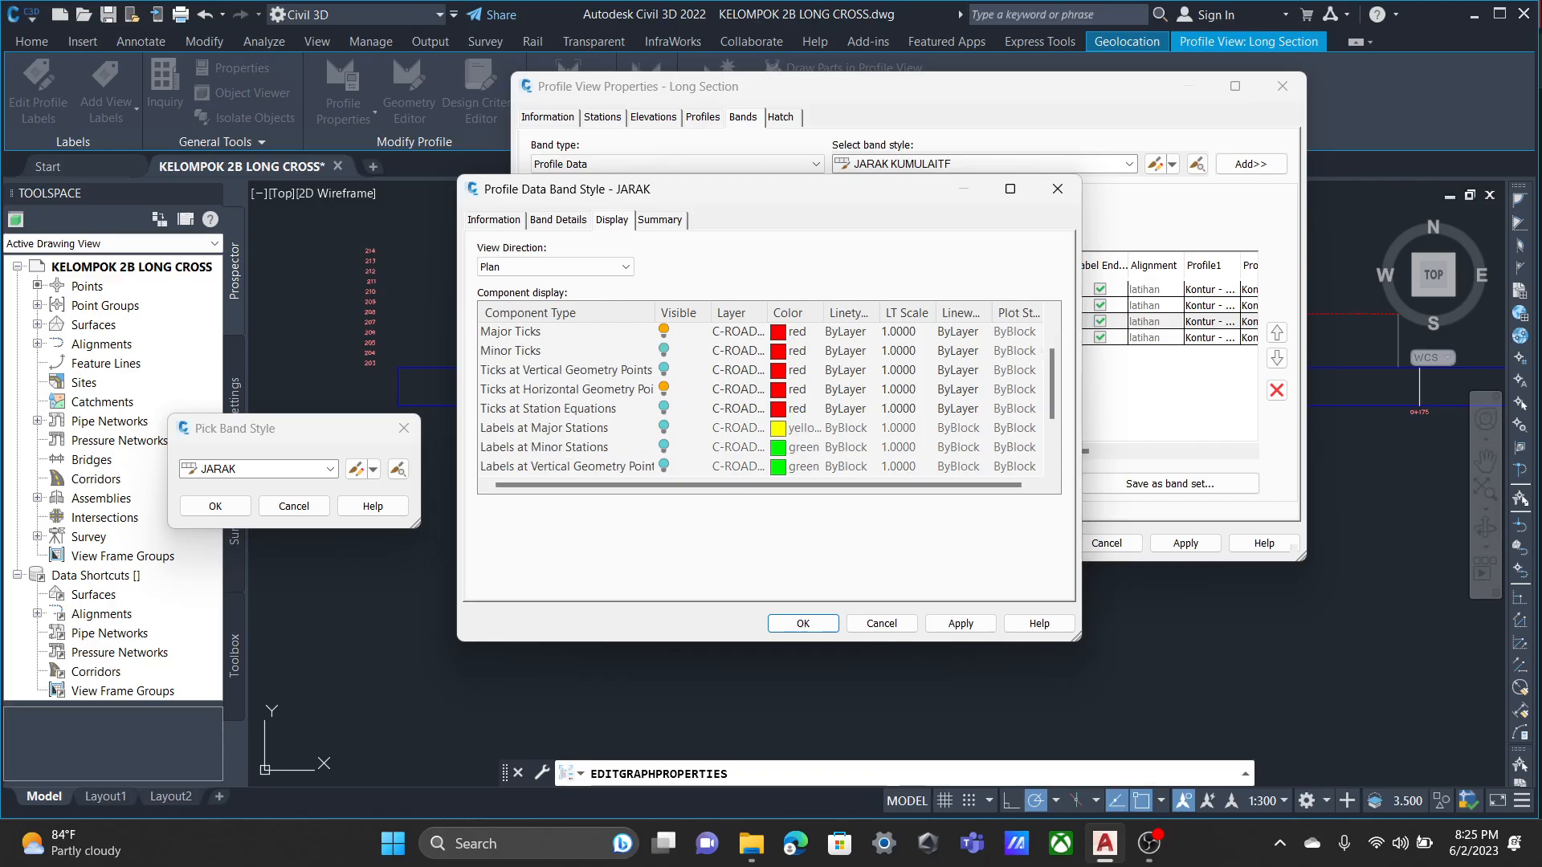
scroll(763, 397, down, 1)
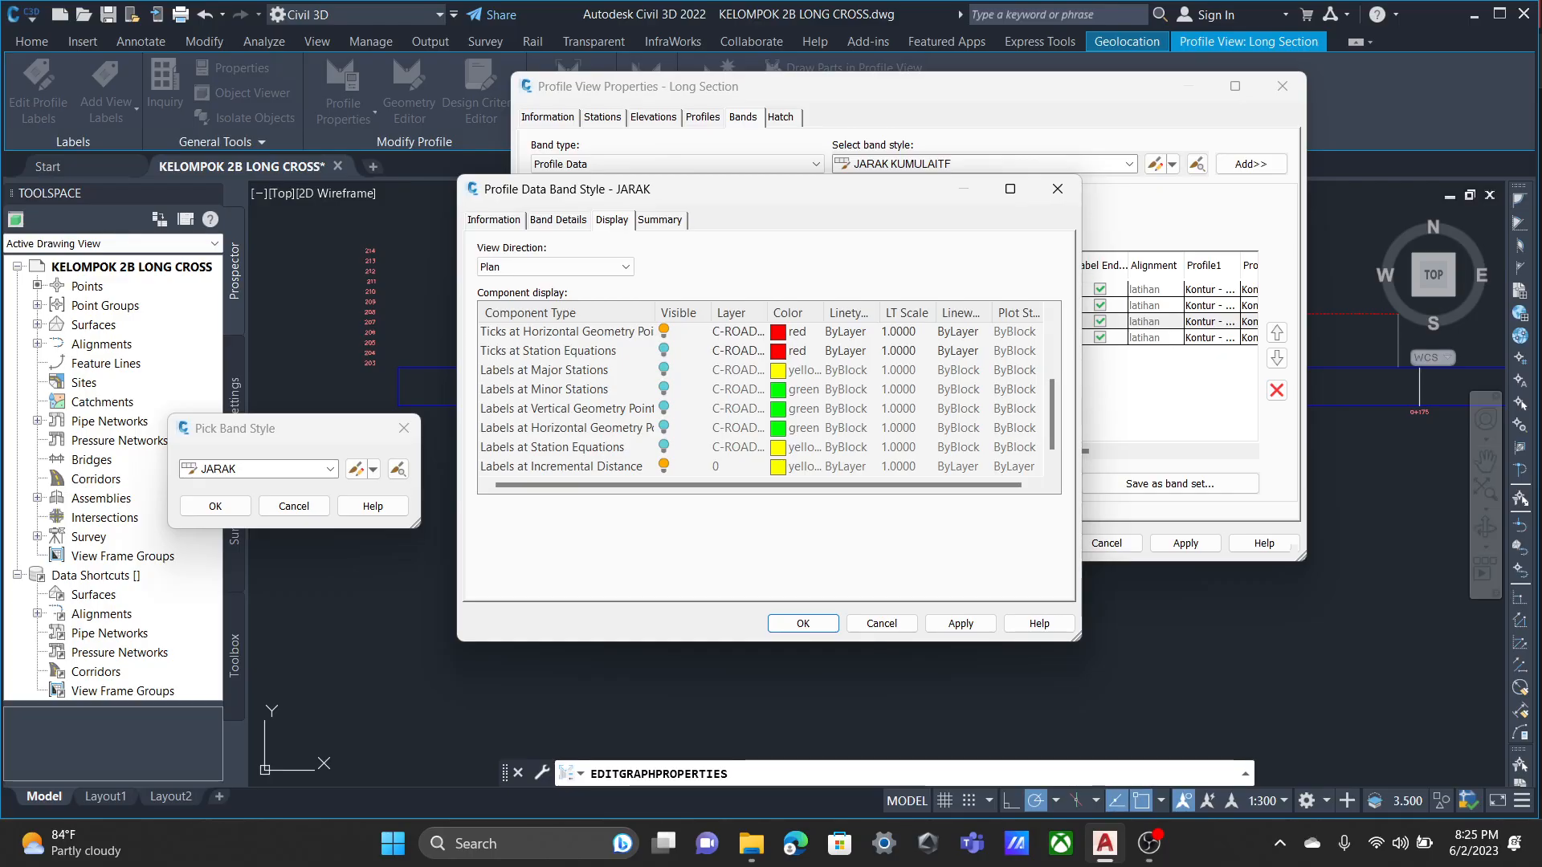
scroll(763, 397, down, 1)
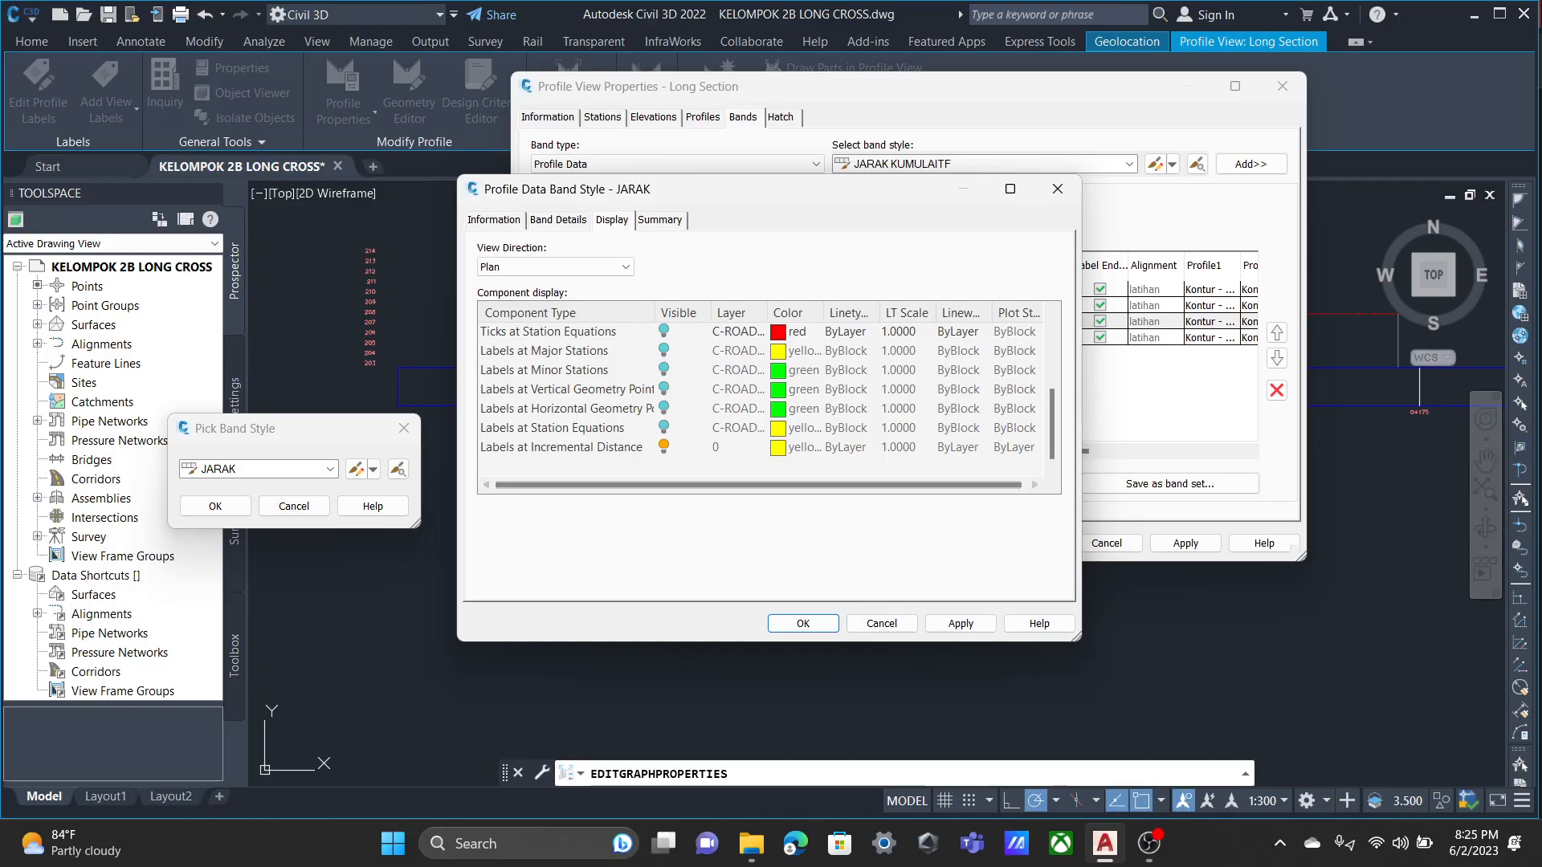
click(794, 449)
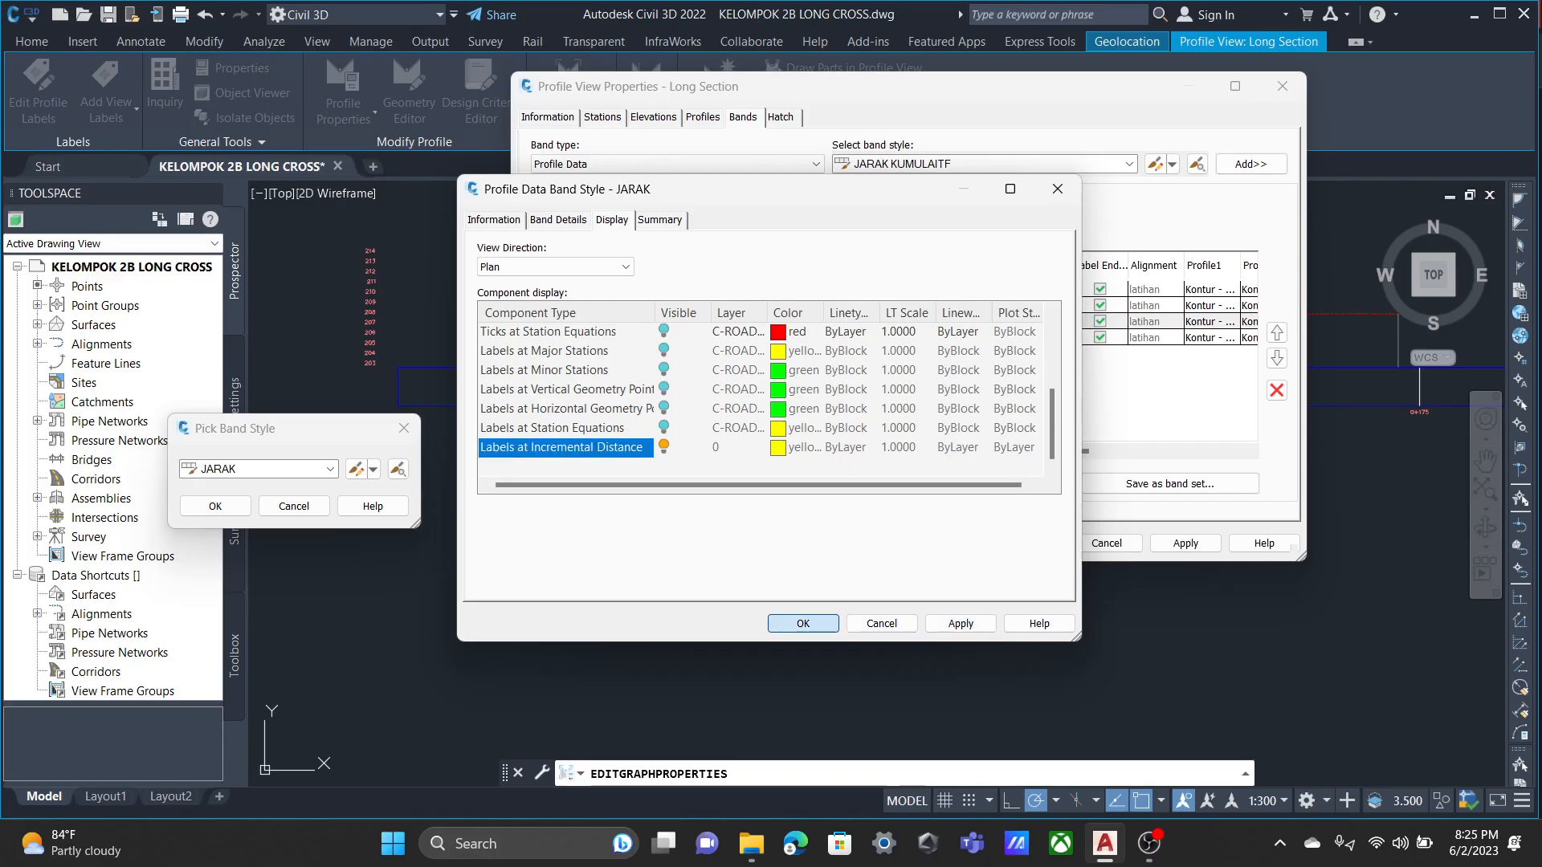
click(803, 623)
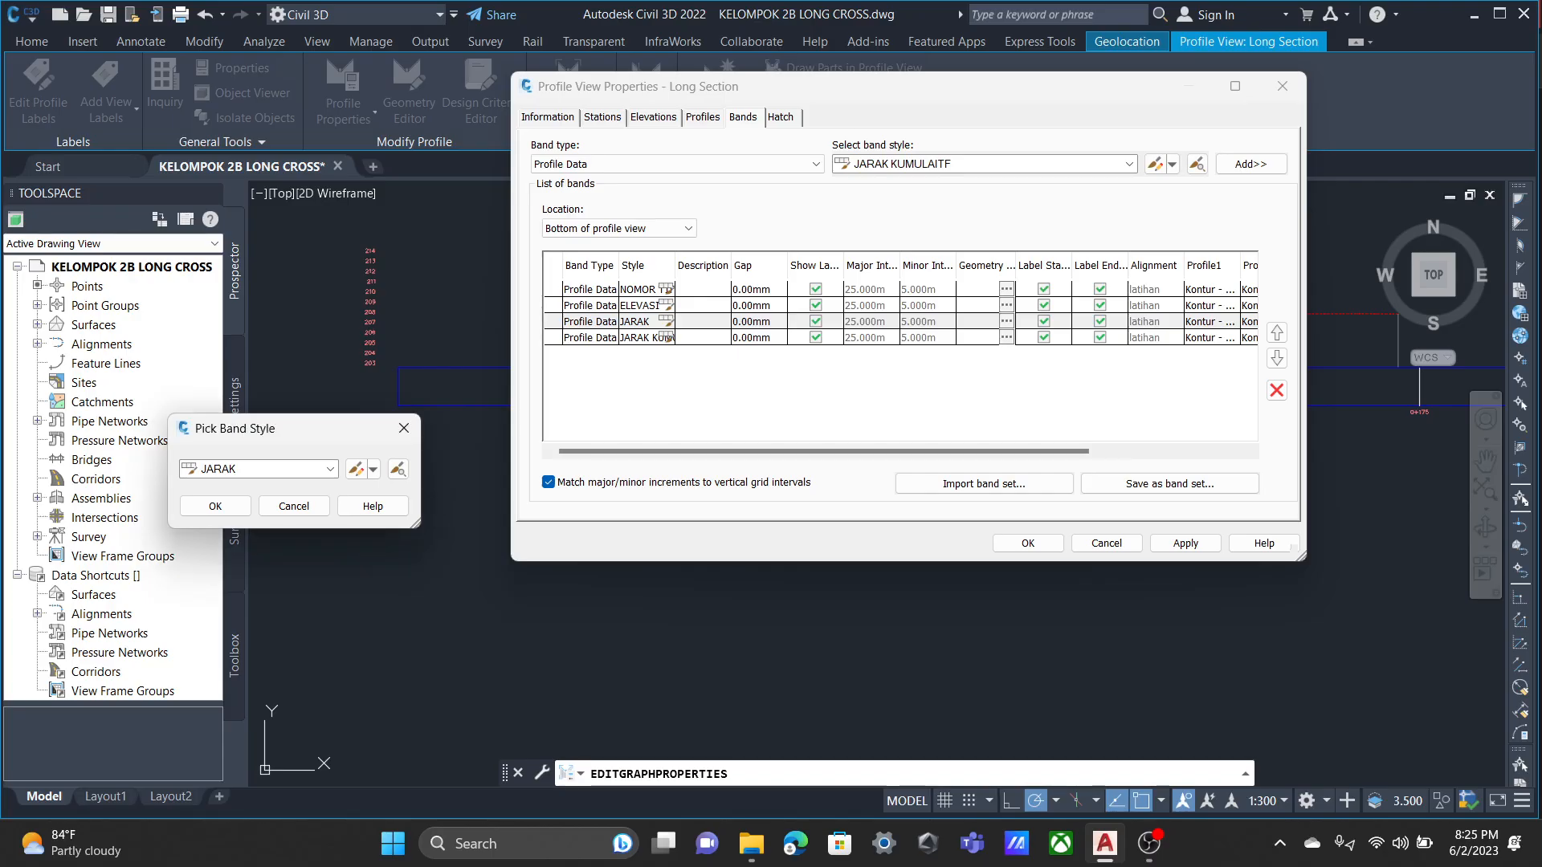
key(Return)
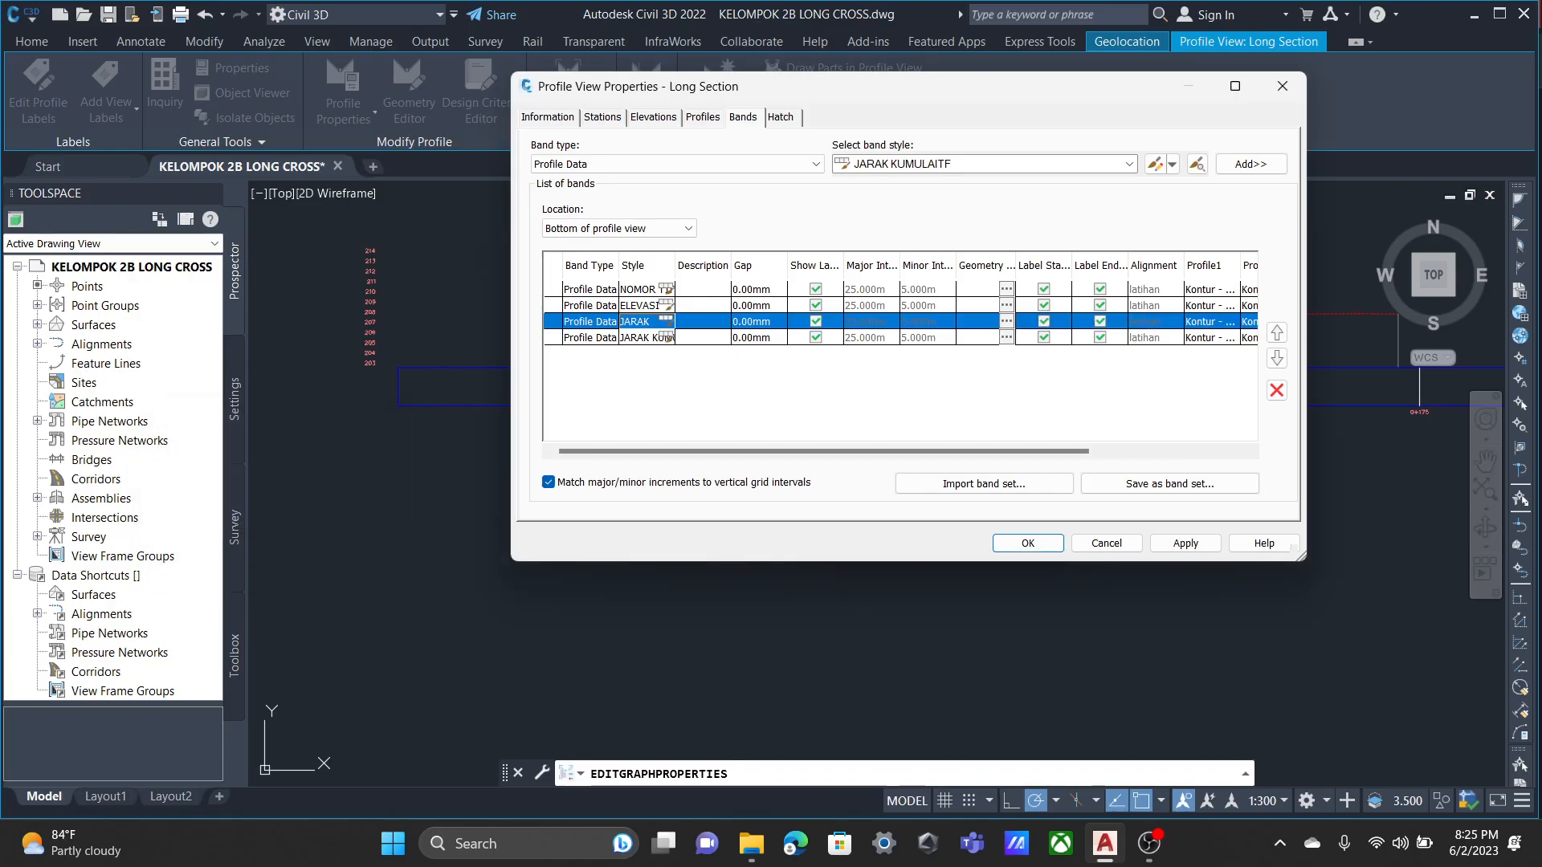
Open the JARAK KUMULAITF band style for editing at its band details.
click(667, 337)
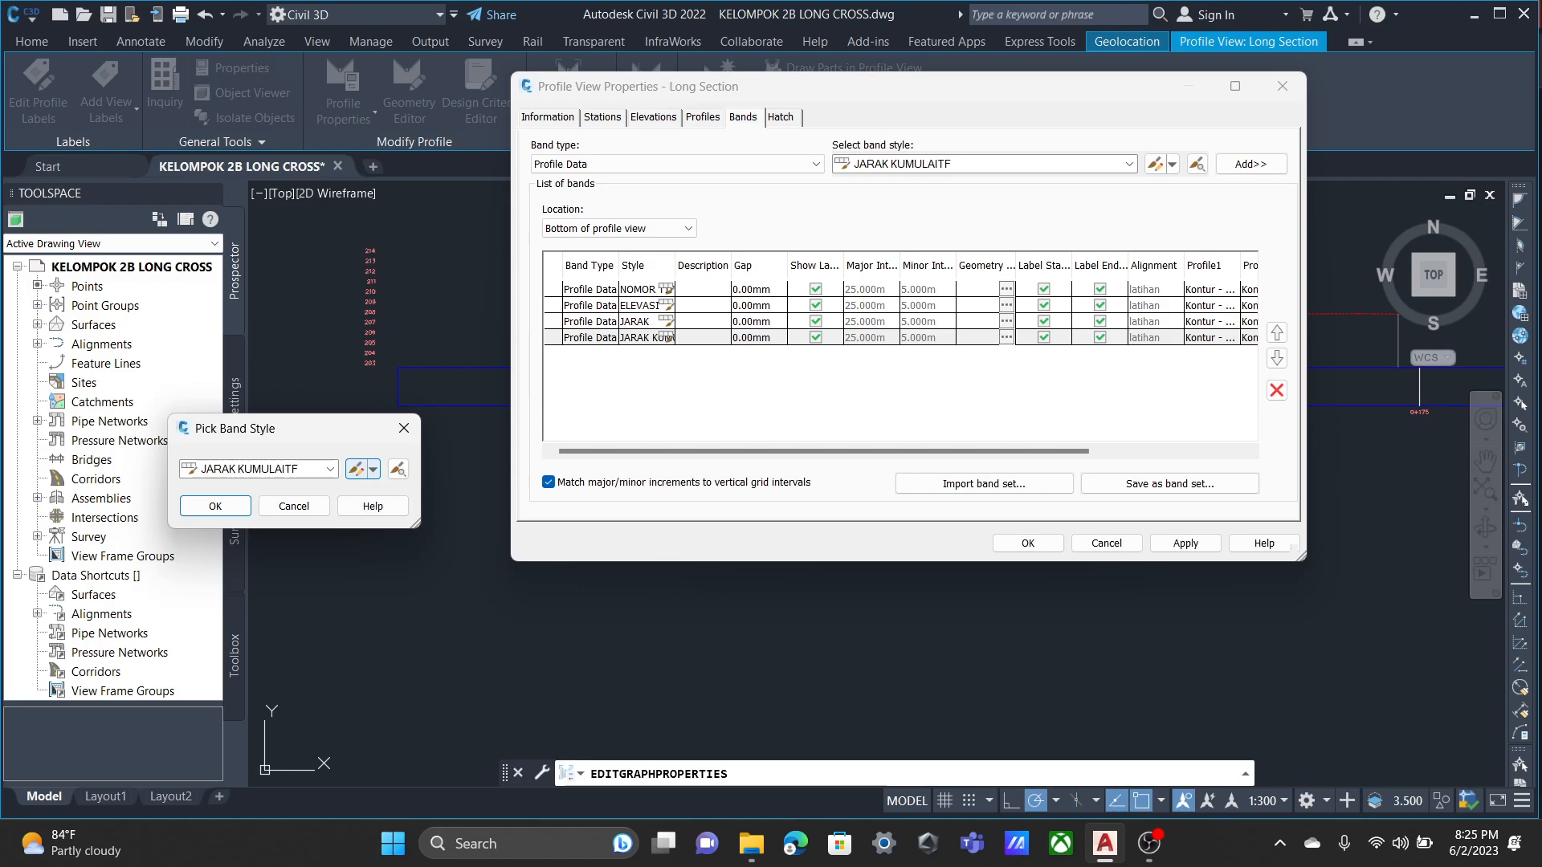
click(355, 470)
click(558, 219)
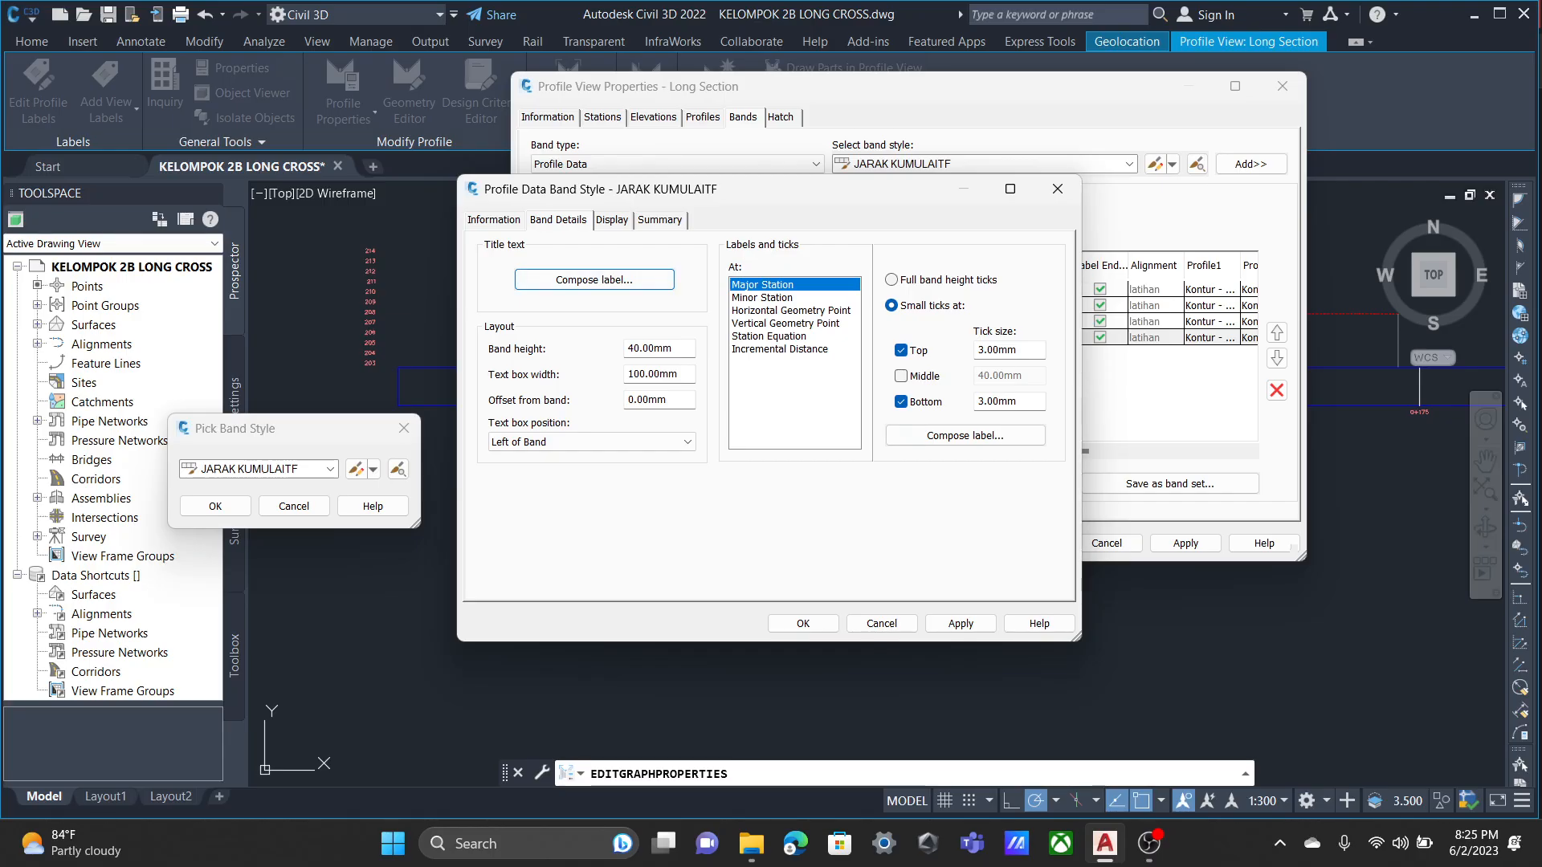
Inspect the JARAK KUMULAITF band's title label and Major Station label composition, leaving both without changes.
click(790, 310)
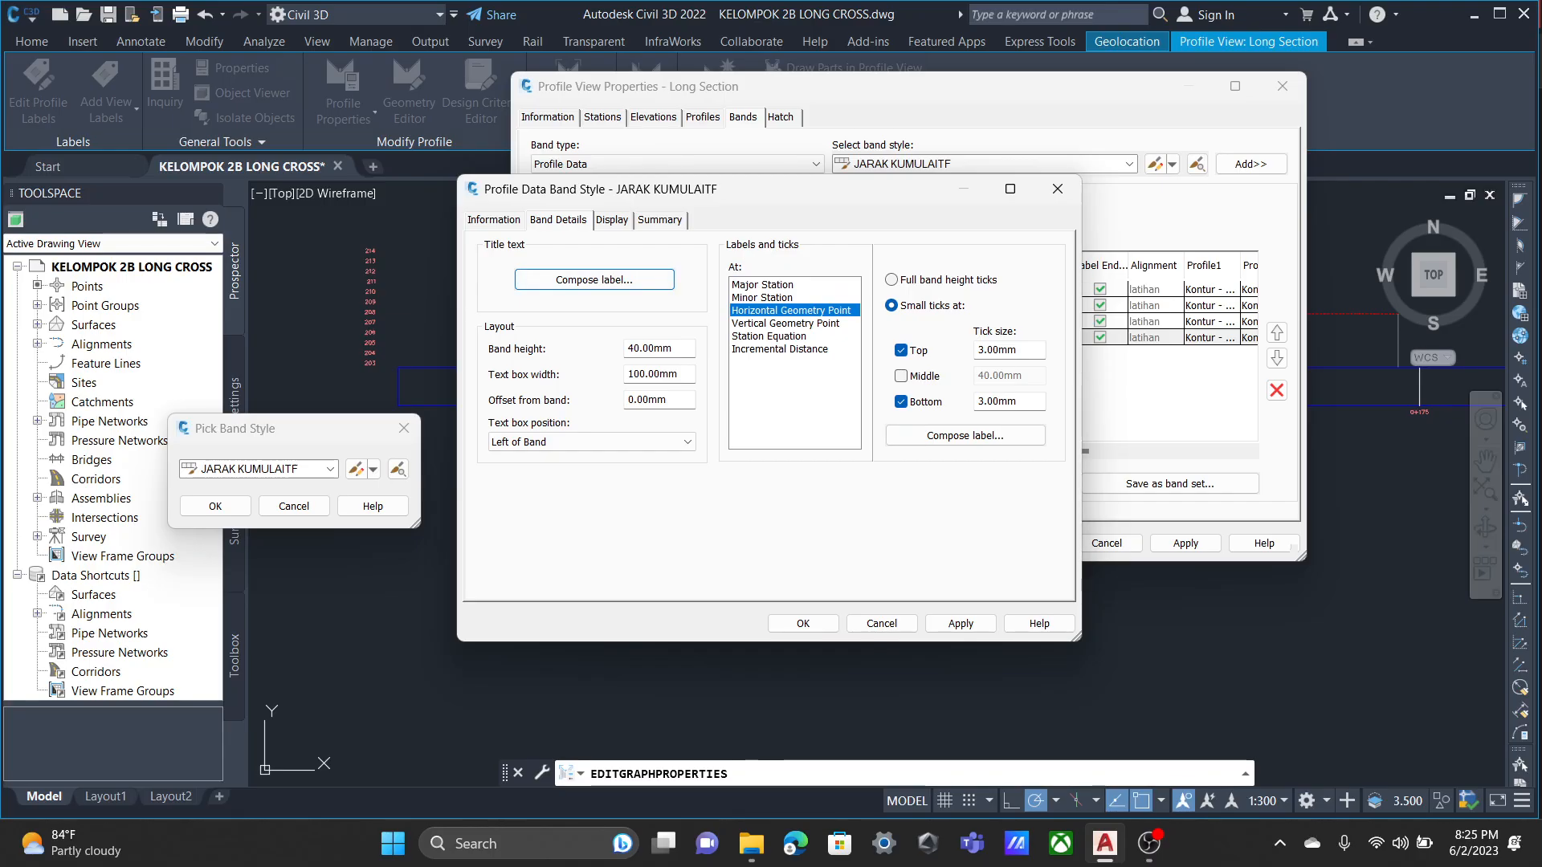
click(763, 285)
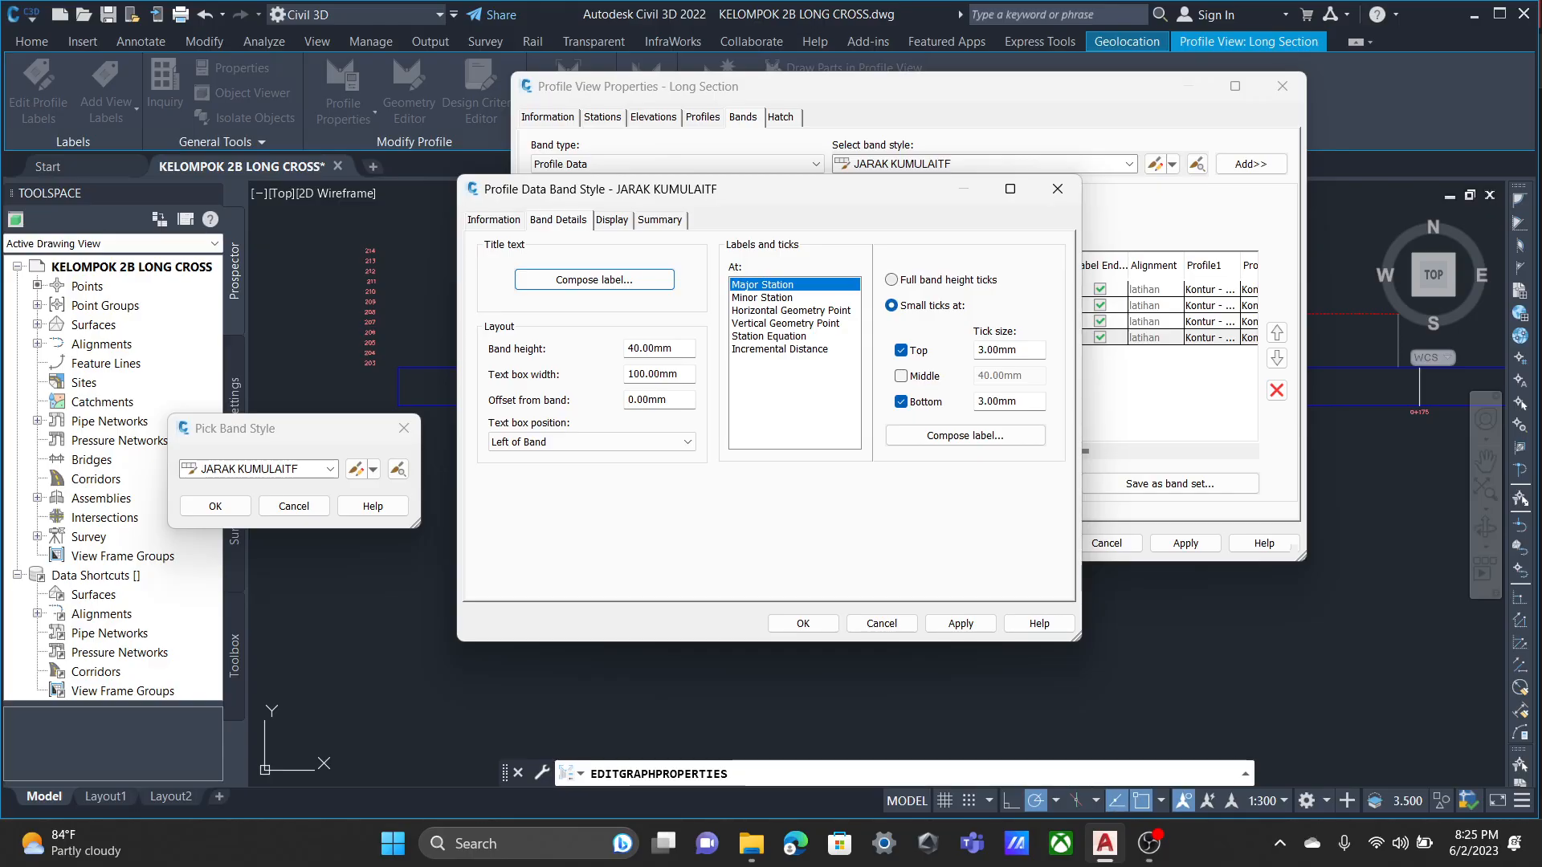
click(595, 280)
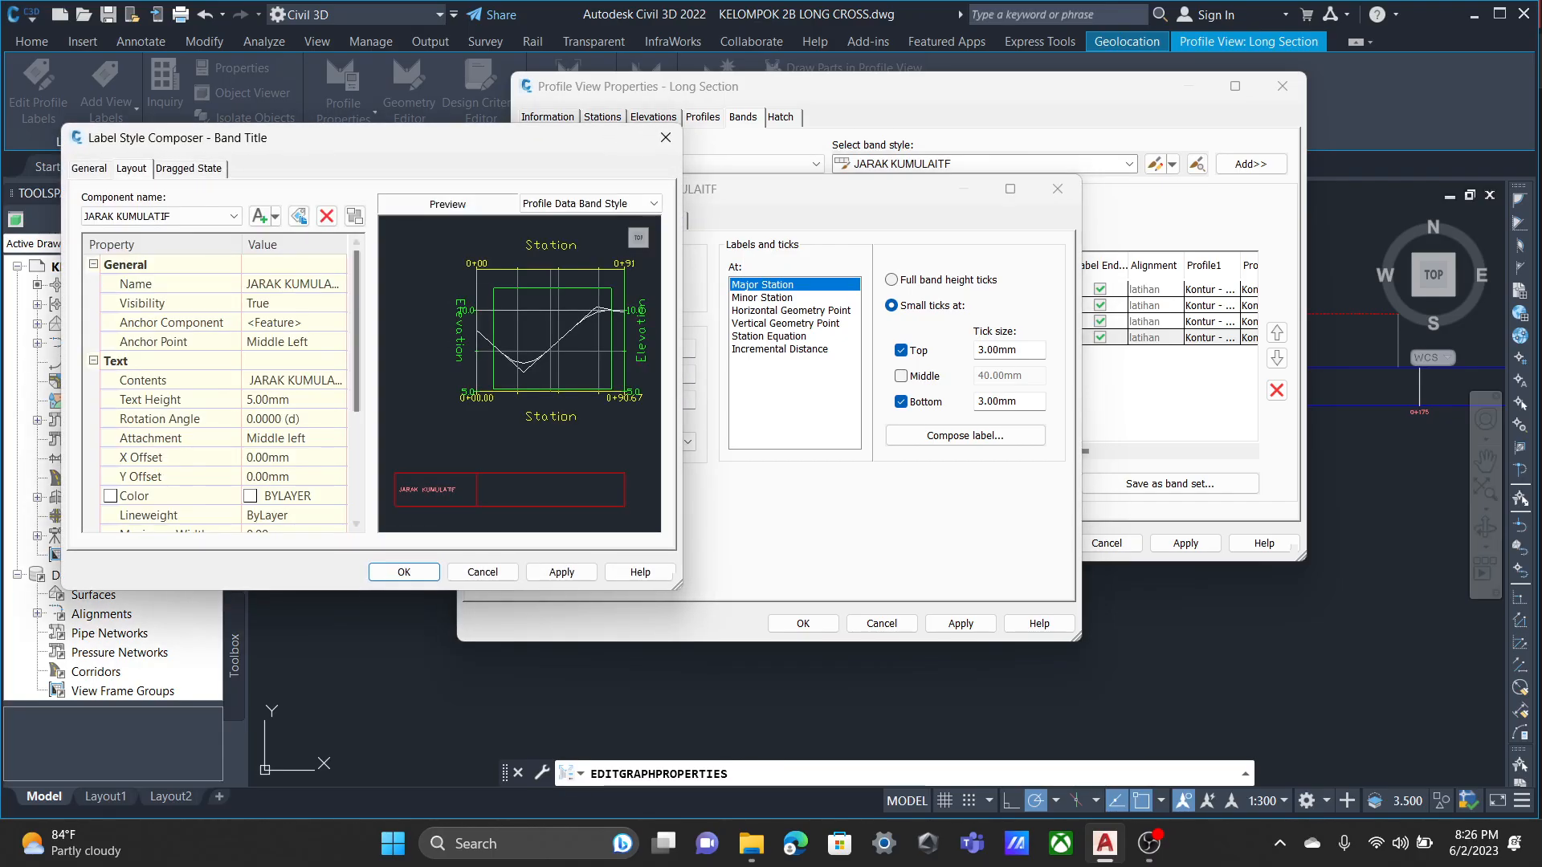
scroll(305, 378, down, 2)
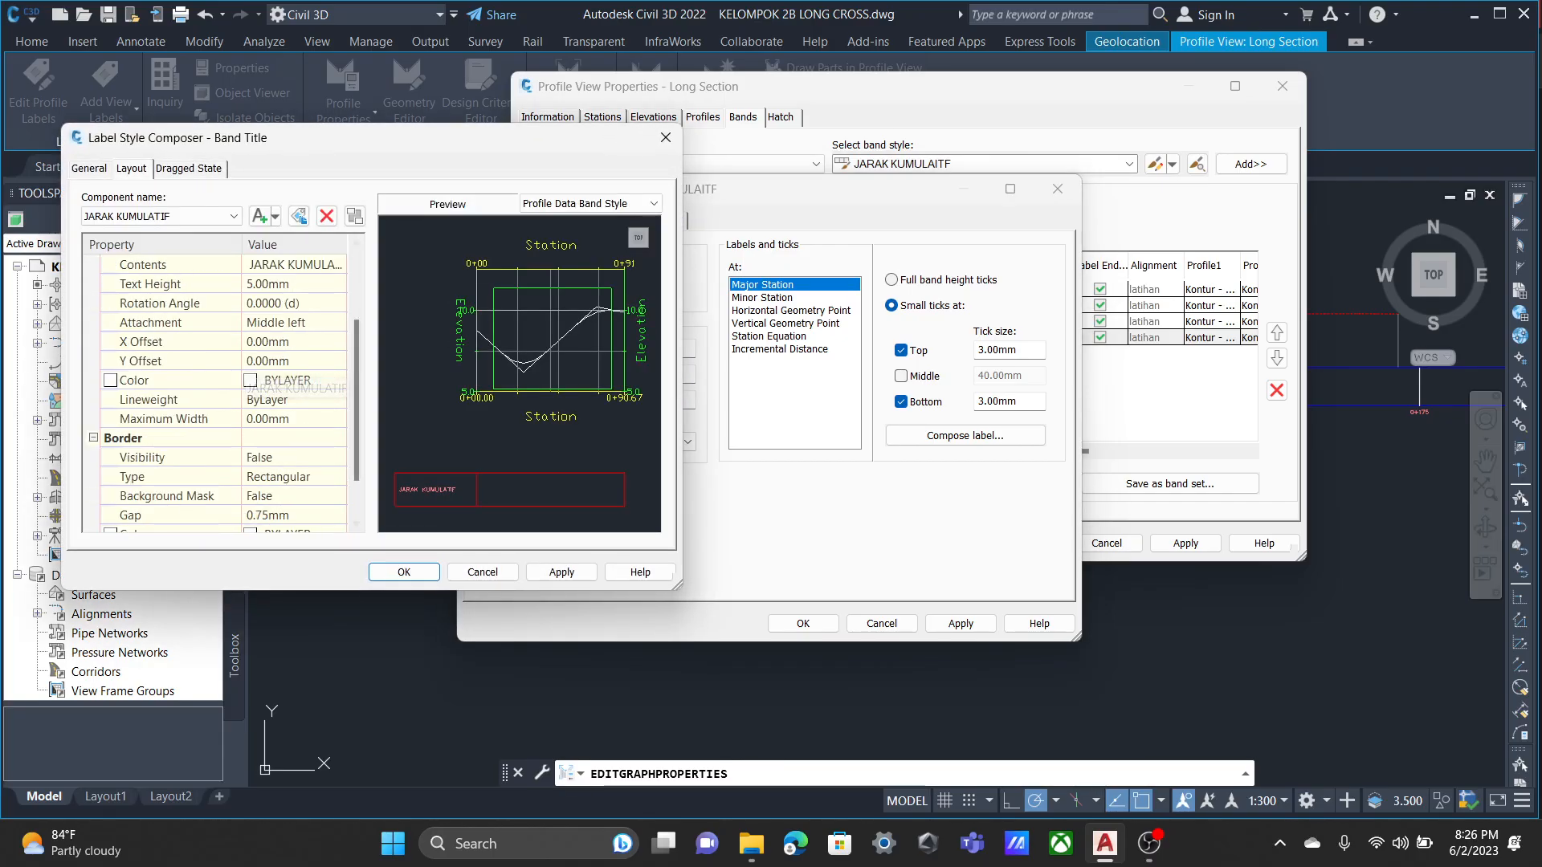
click(482, 572)
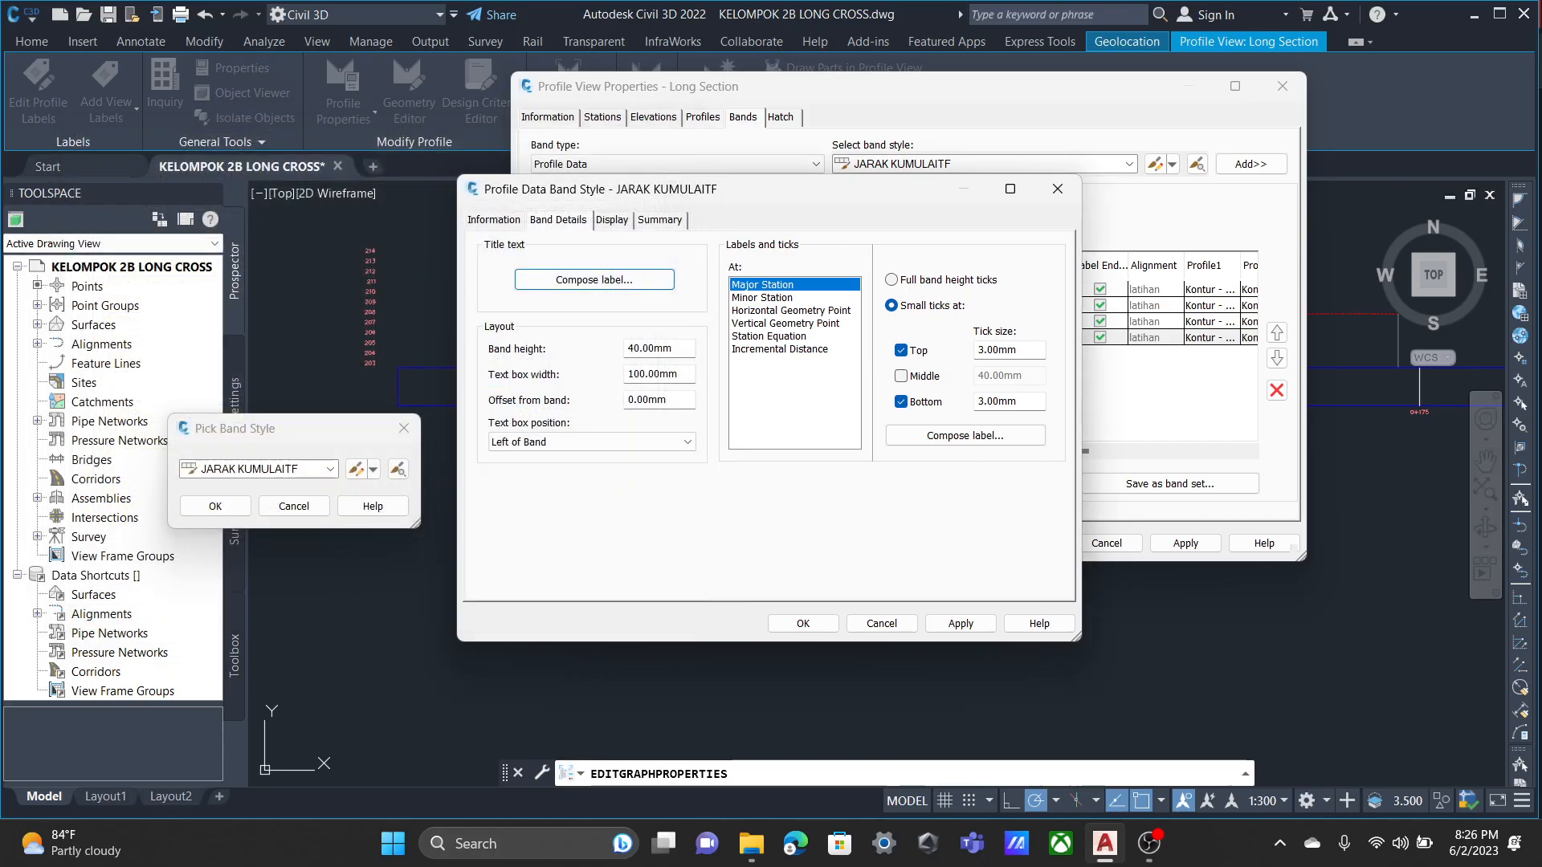
click(965, 436)
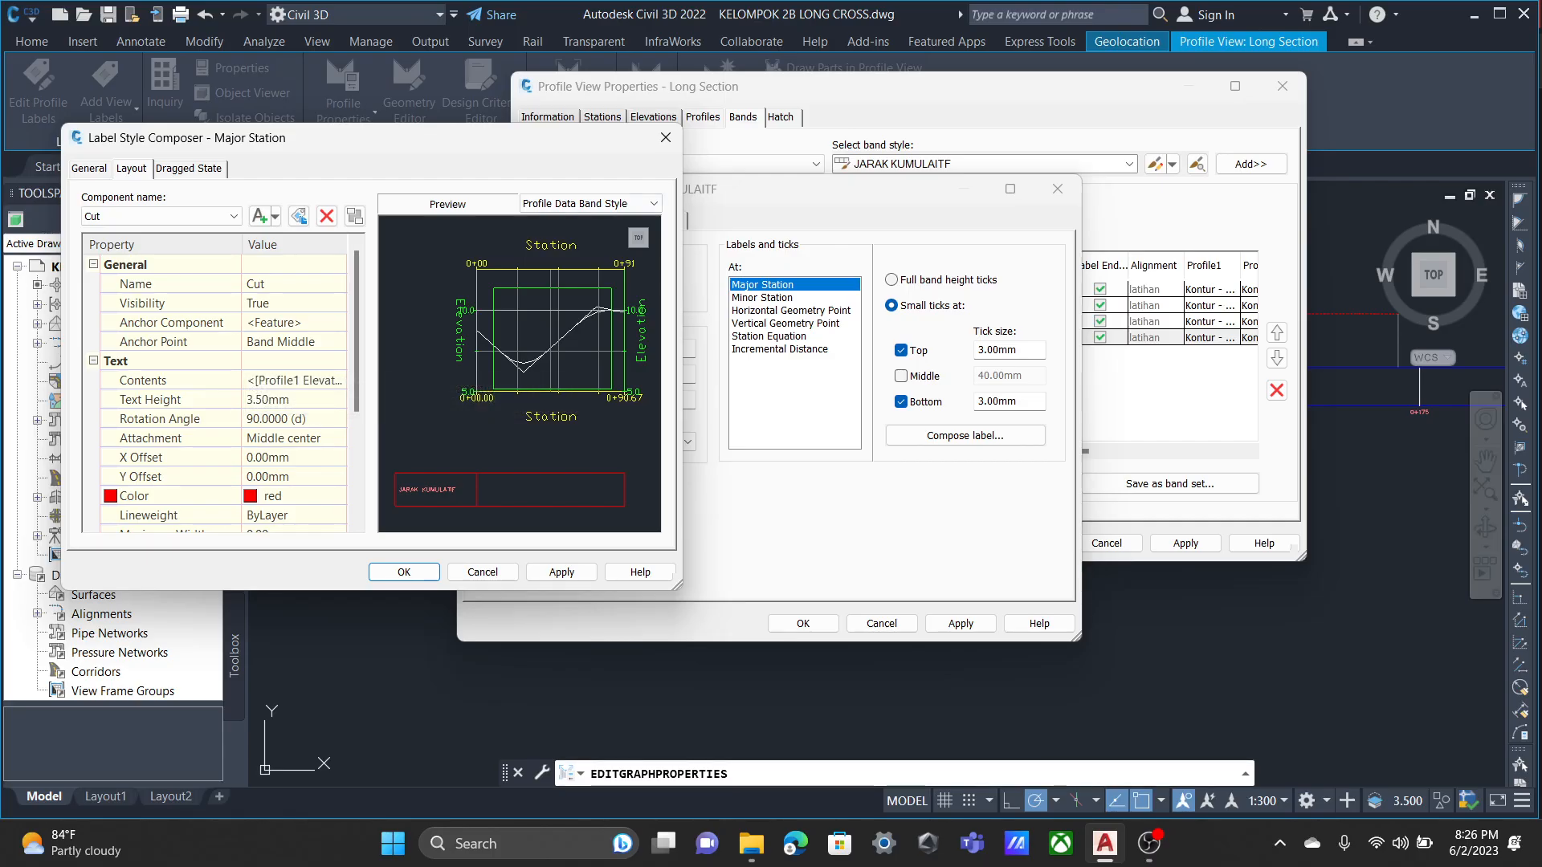
click(666, 137)
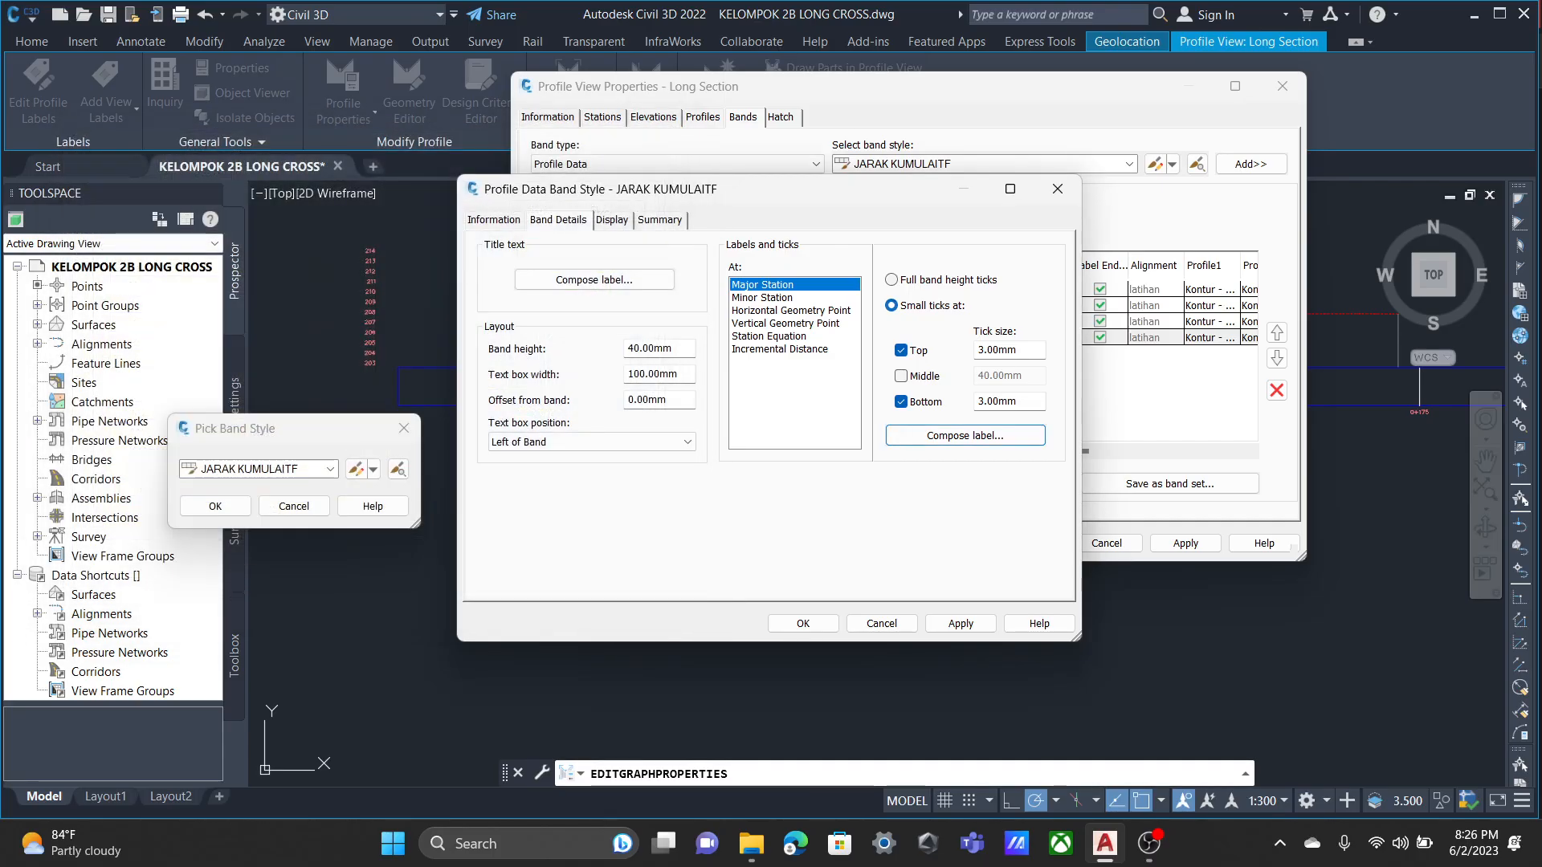
Open the JARAK KUMULAITF band's Incremental Distance label and review its contents and text height.
click(791, 311)
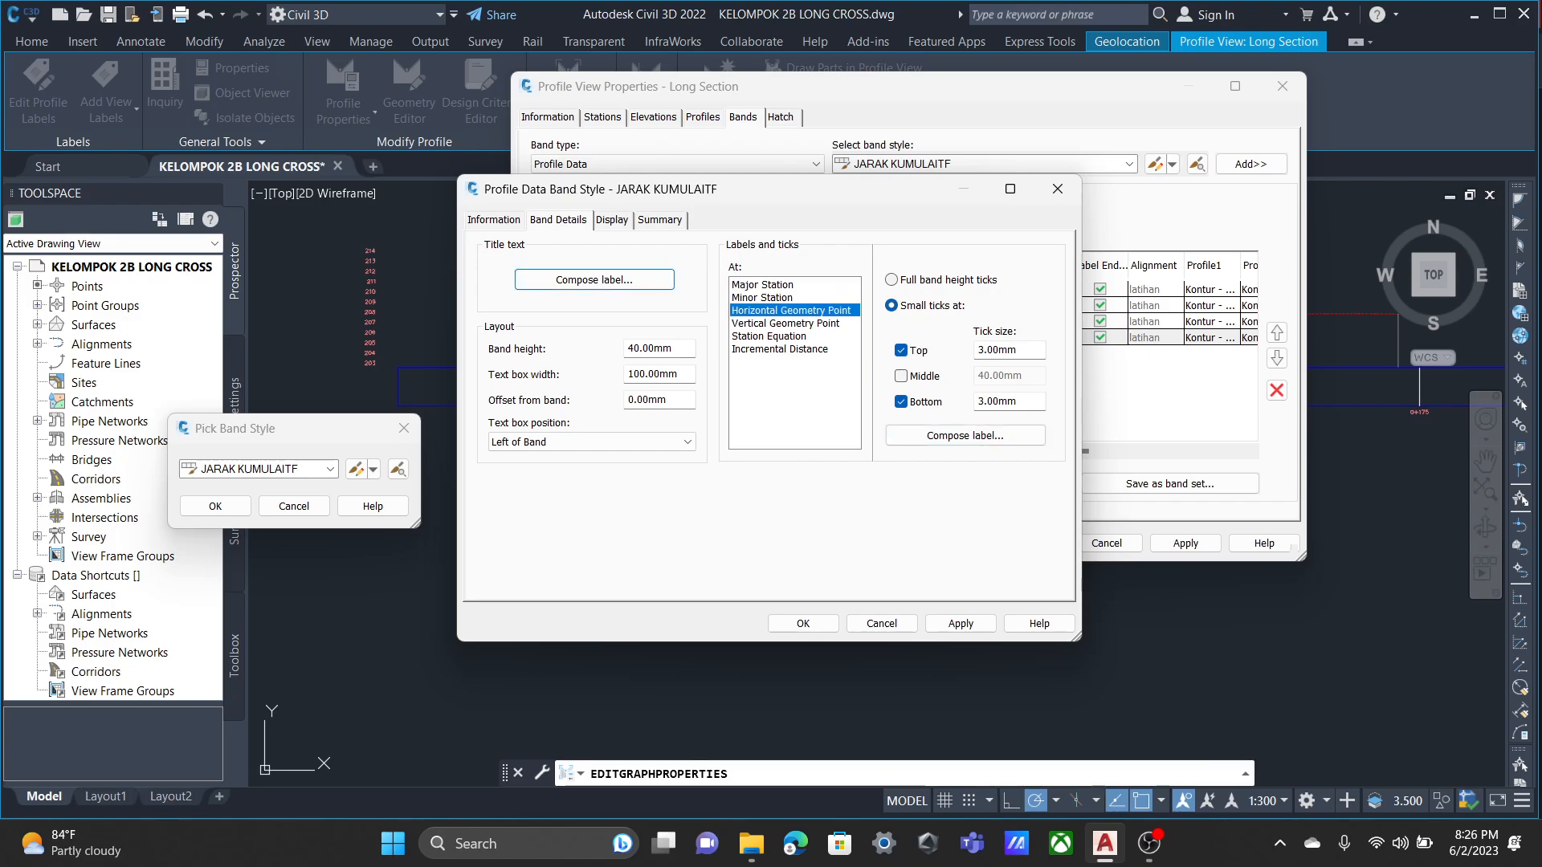
click(780, 349)
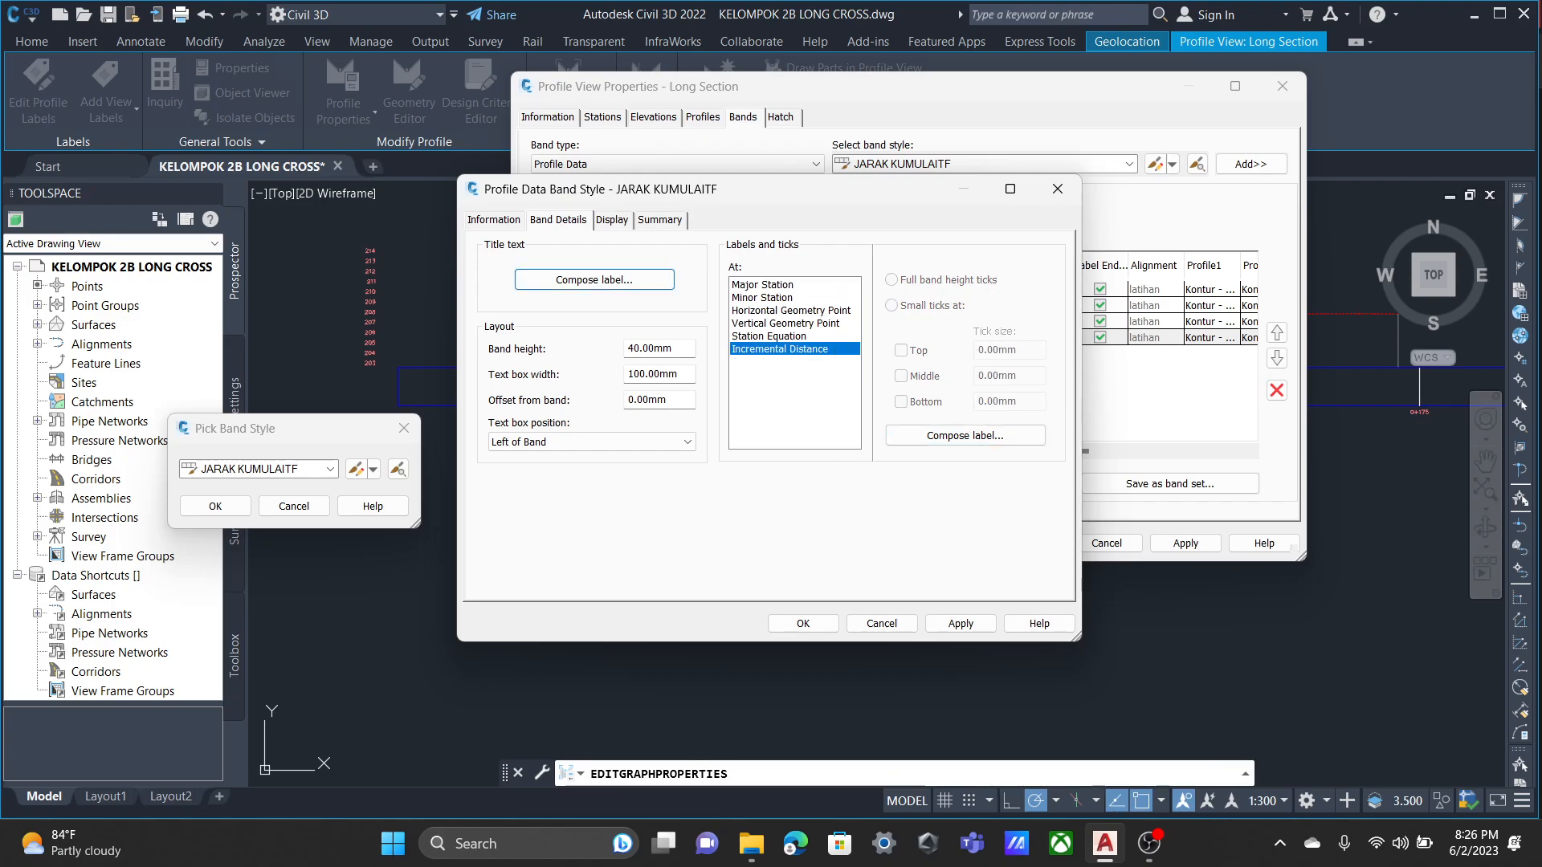
click(965, 436)
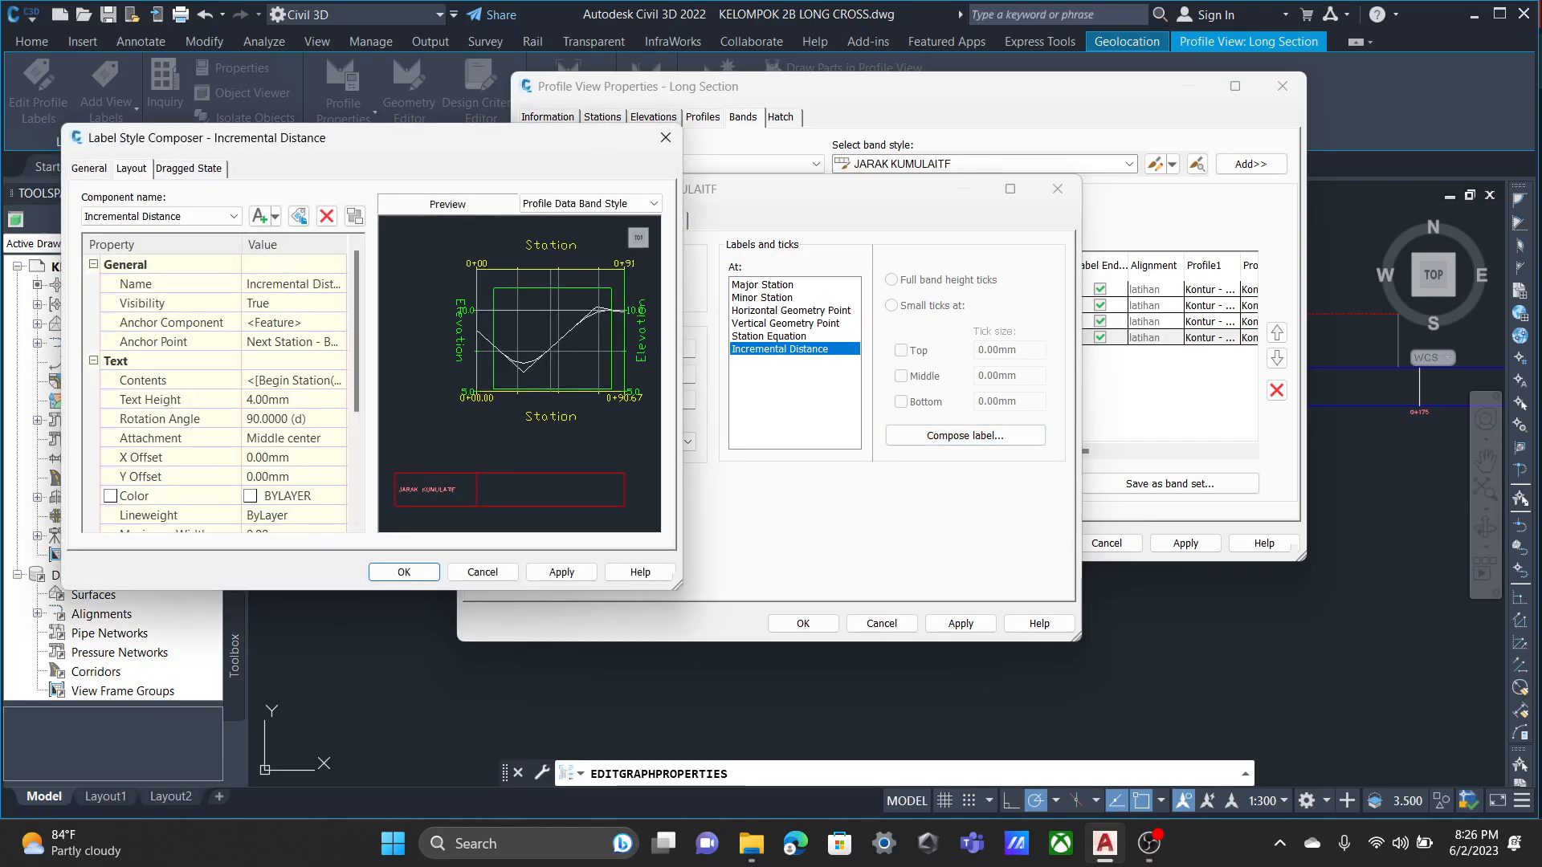
click(293, 381)
click(292, 400)
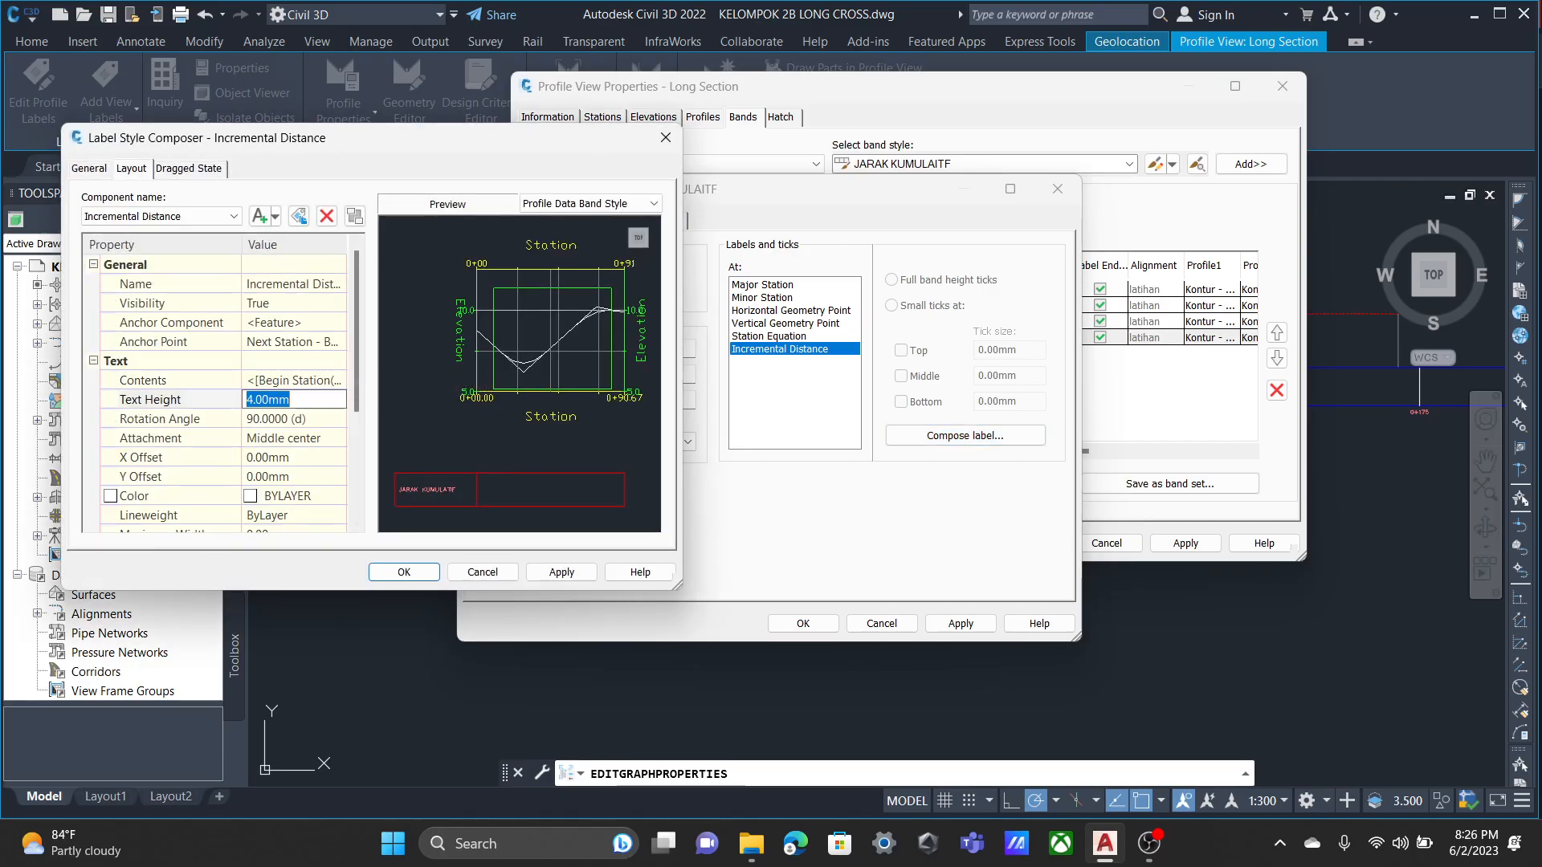
click(294, 400)
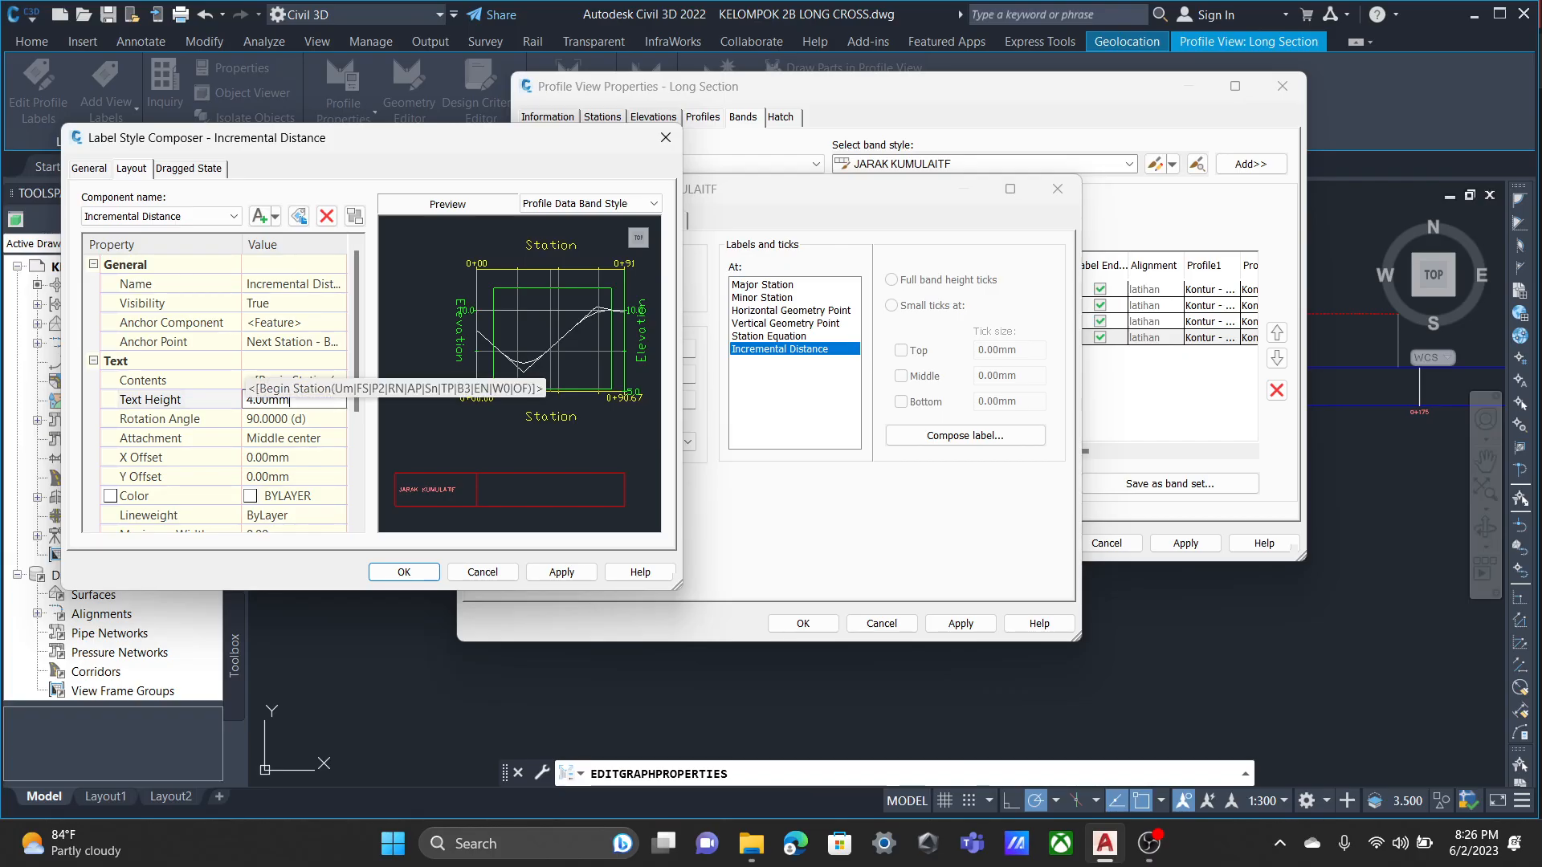
scroll(293, 381, down, 3)
scroll(293, 381, up, 3)
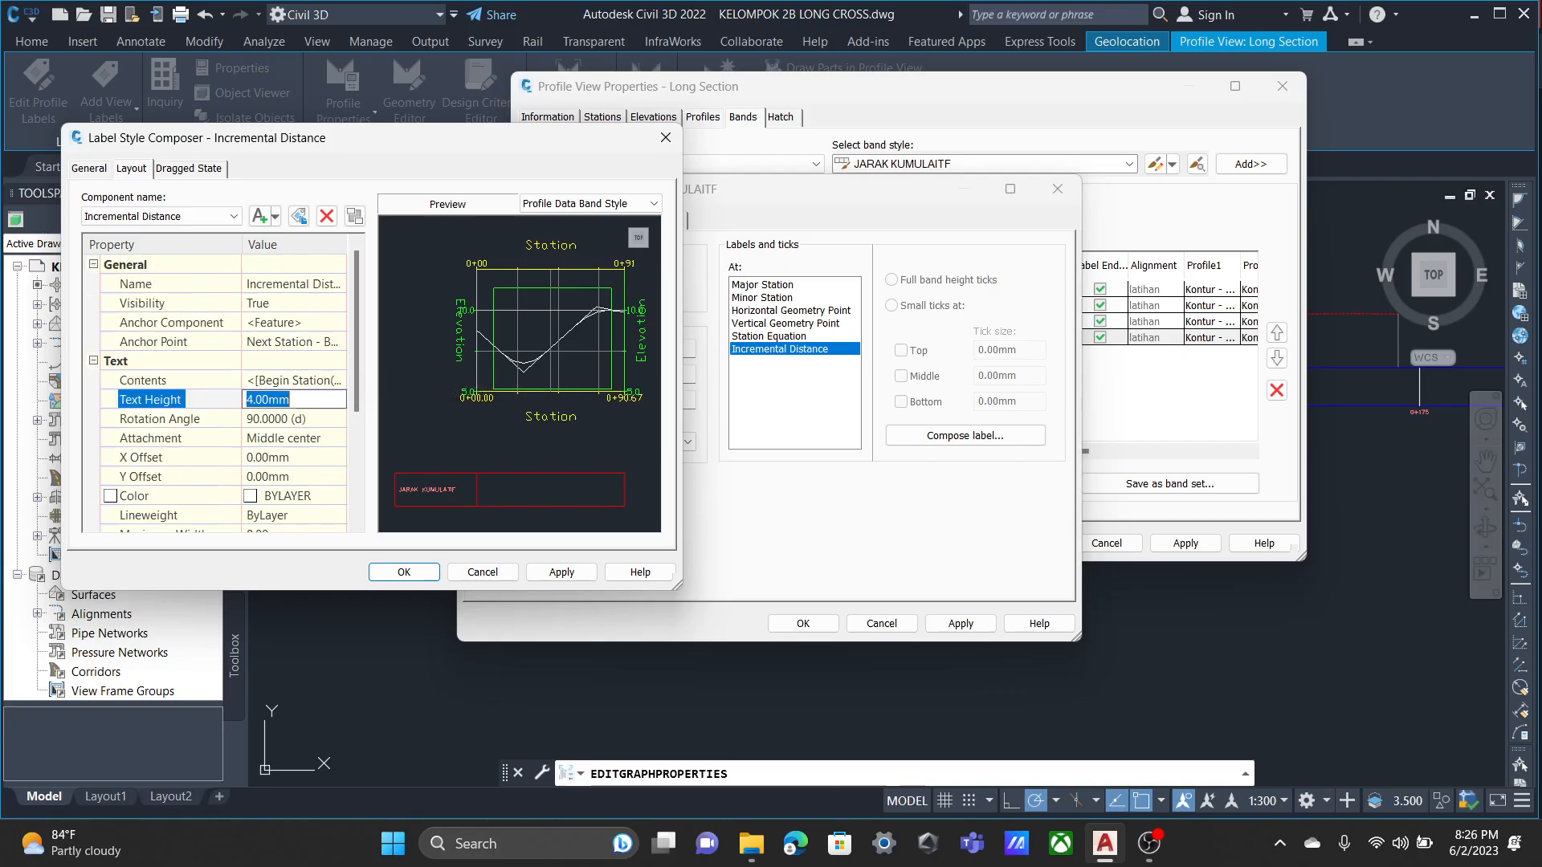
click(293, 400)
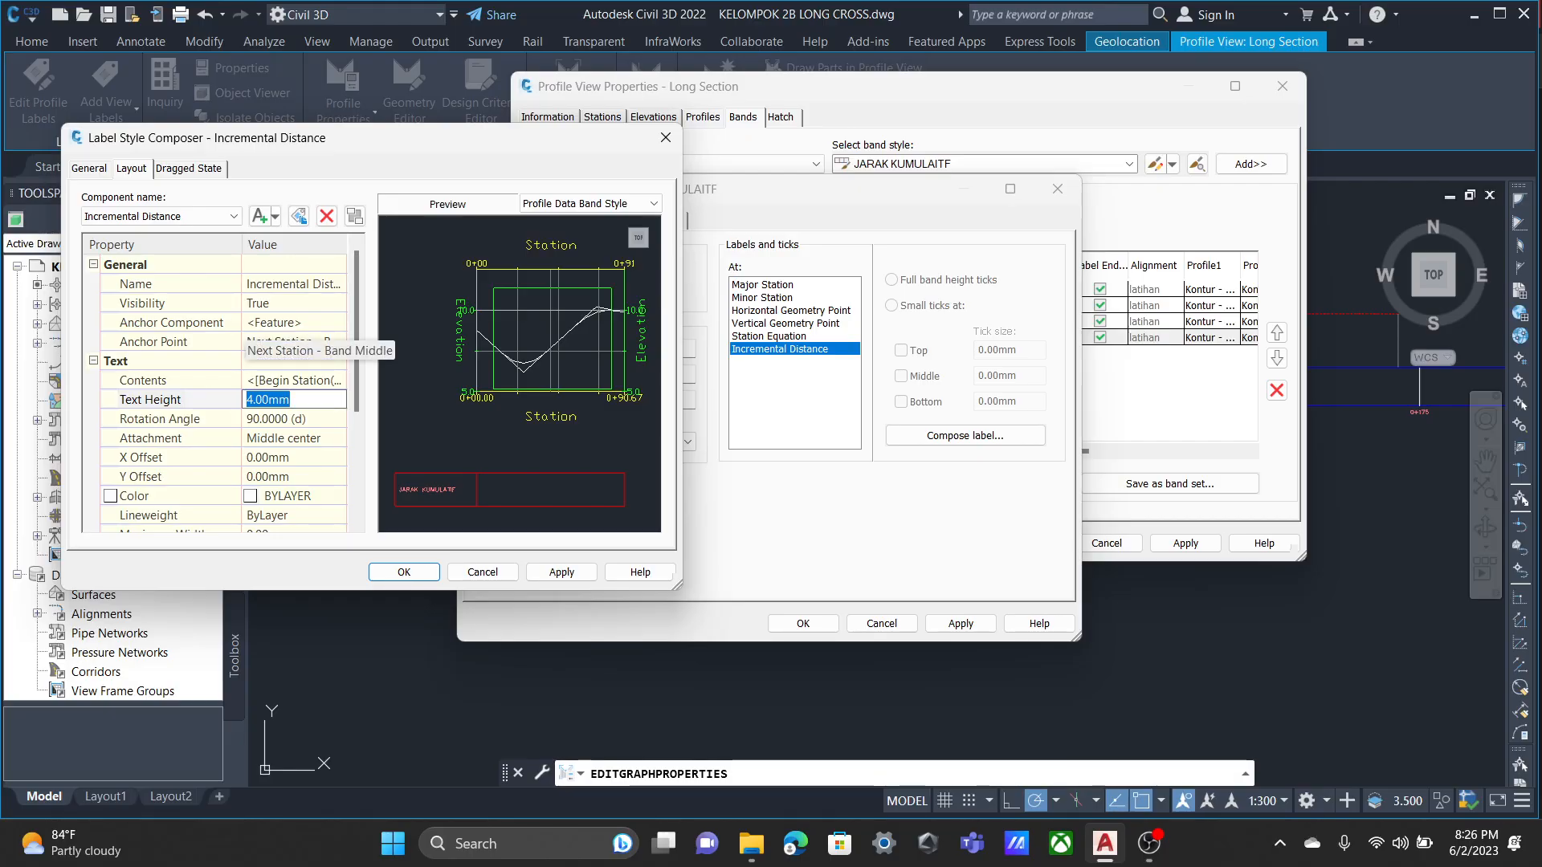
Reselect Next Station - Band Middle as the Incremental Distance label's anchor point.
click(322, 342)
click(338, 343)
click(322, 473)
click(321, 343)
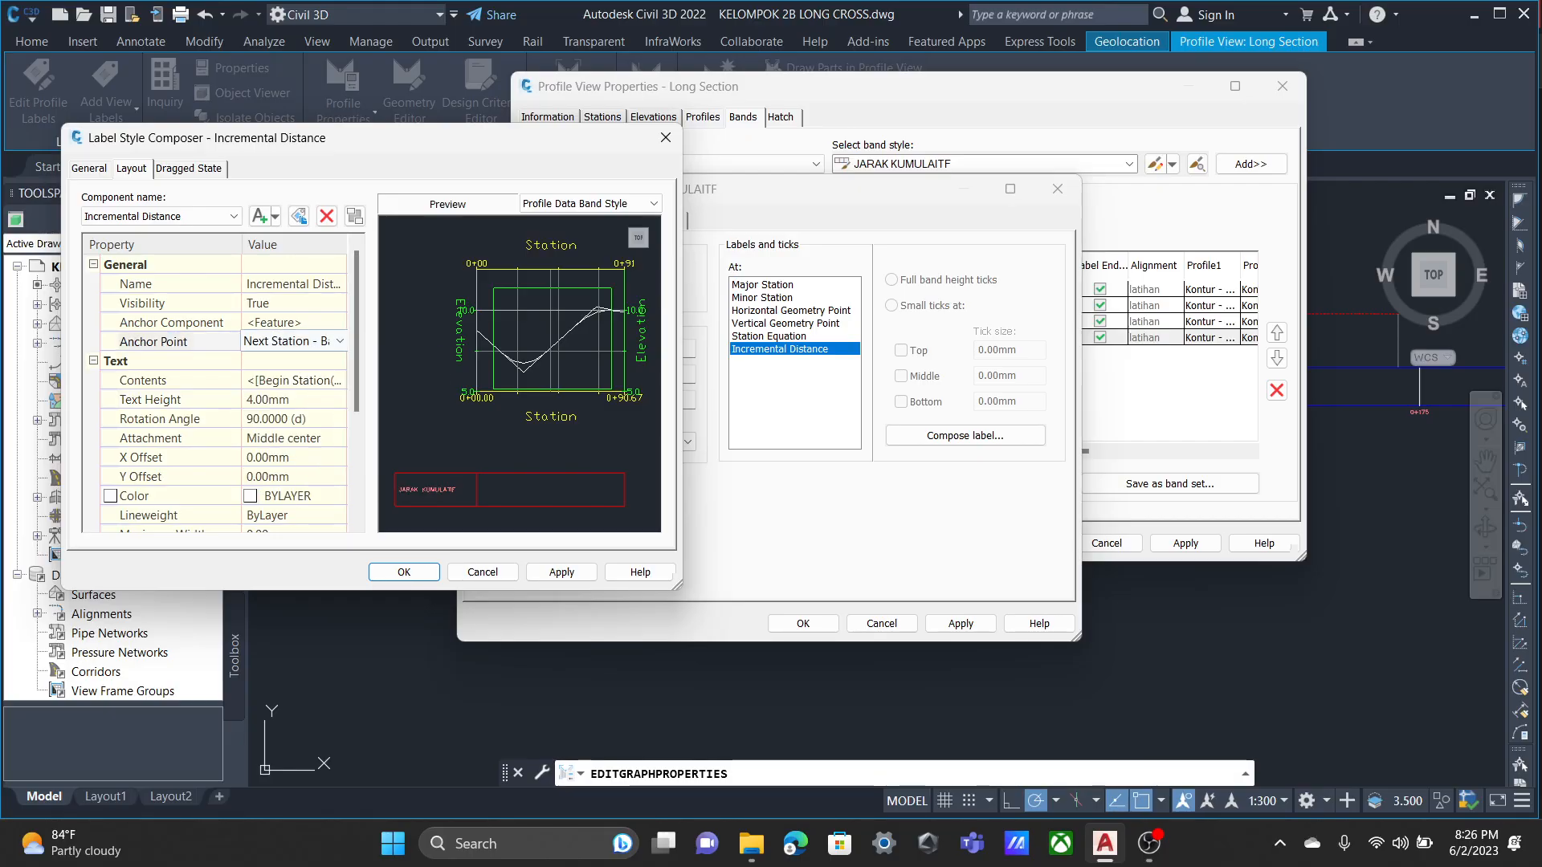
click(338, 342)
click(321, 473)
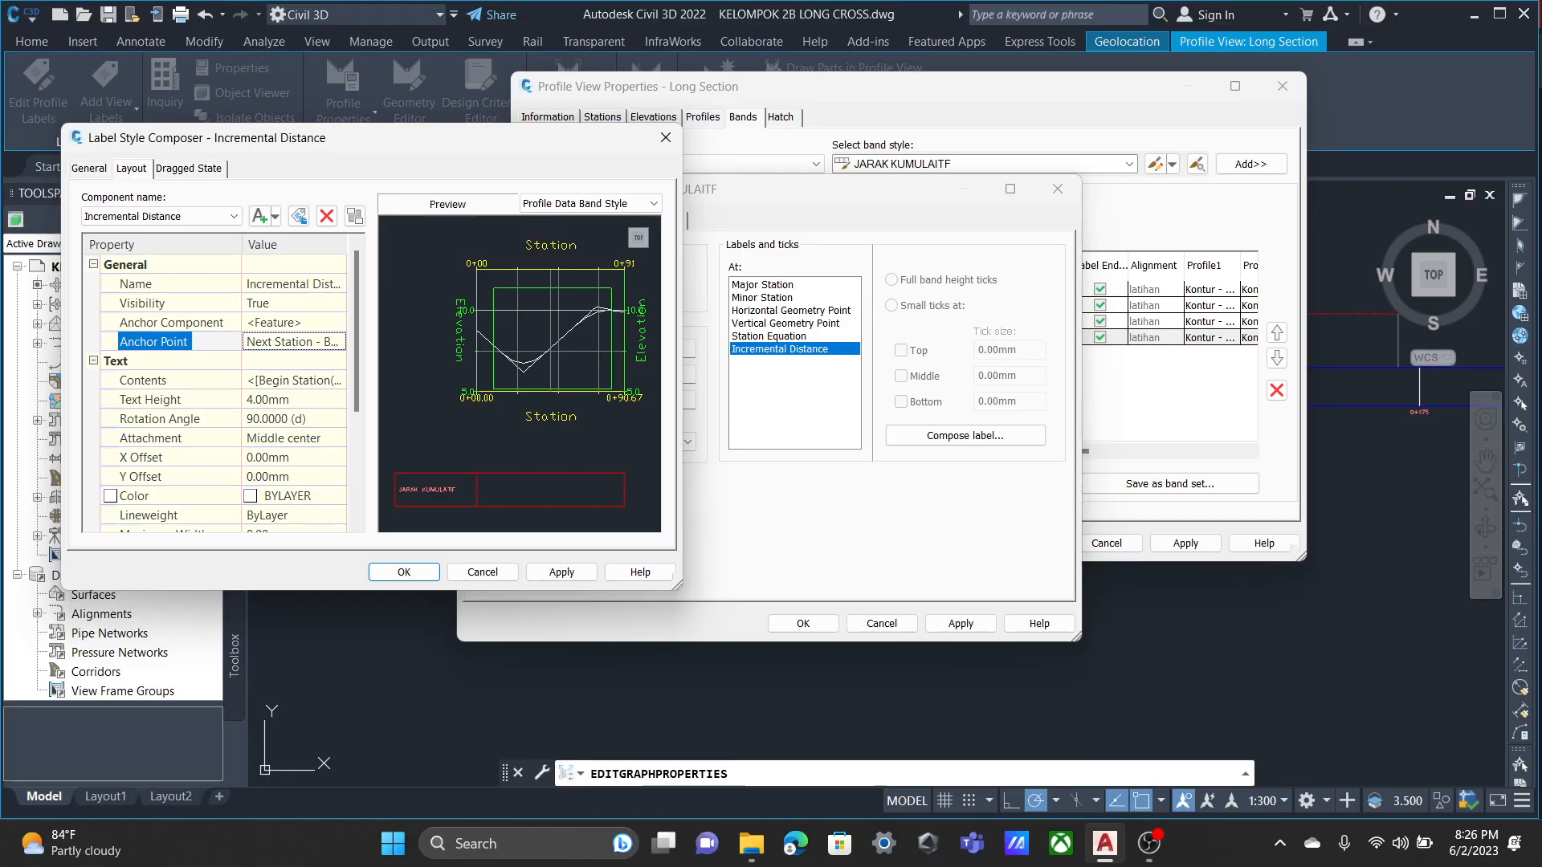
click(321, 342)
click(340, 341)
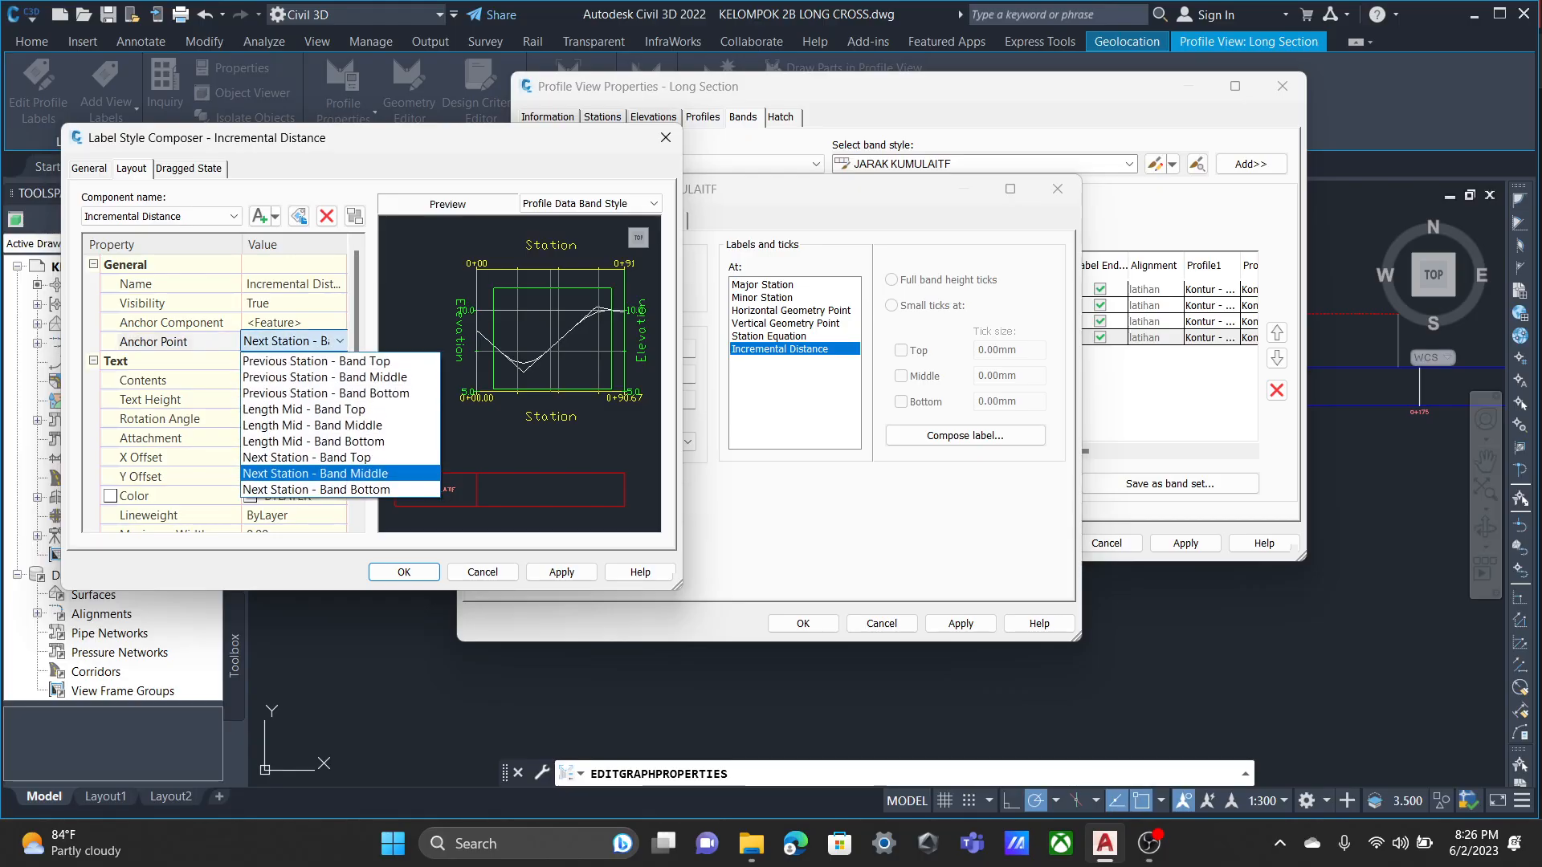
click(321, 474)
click(321, 342)
click(338, 342)
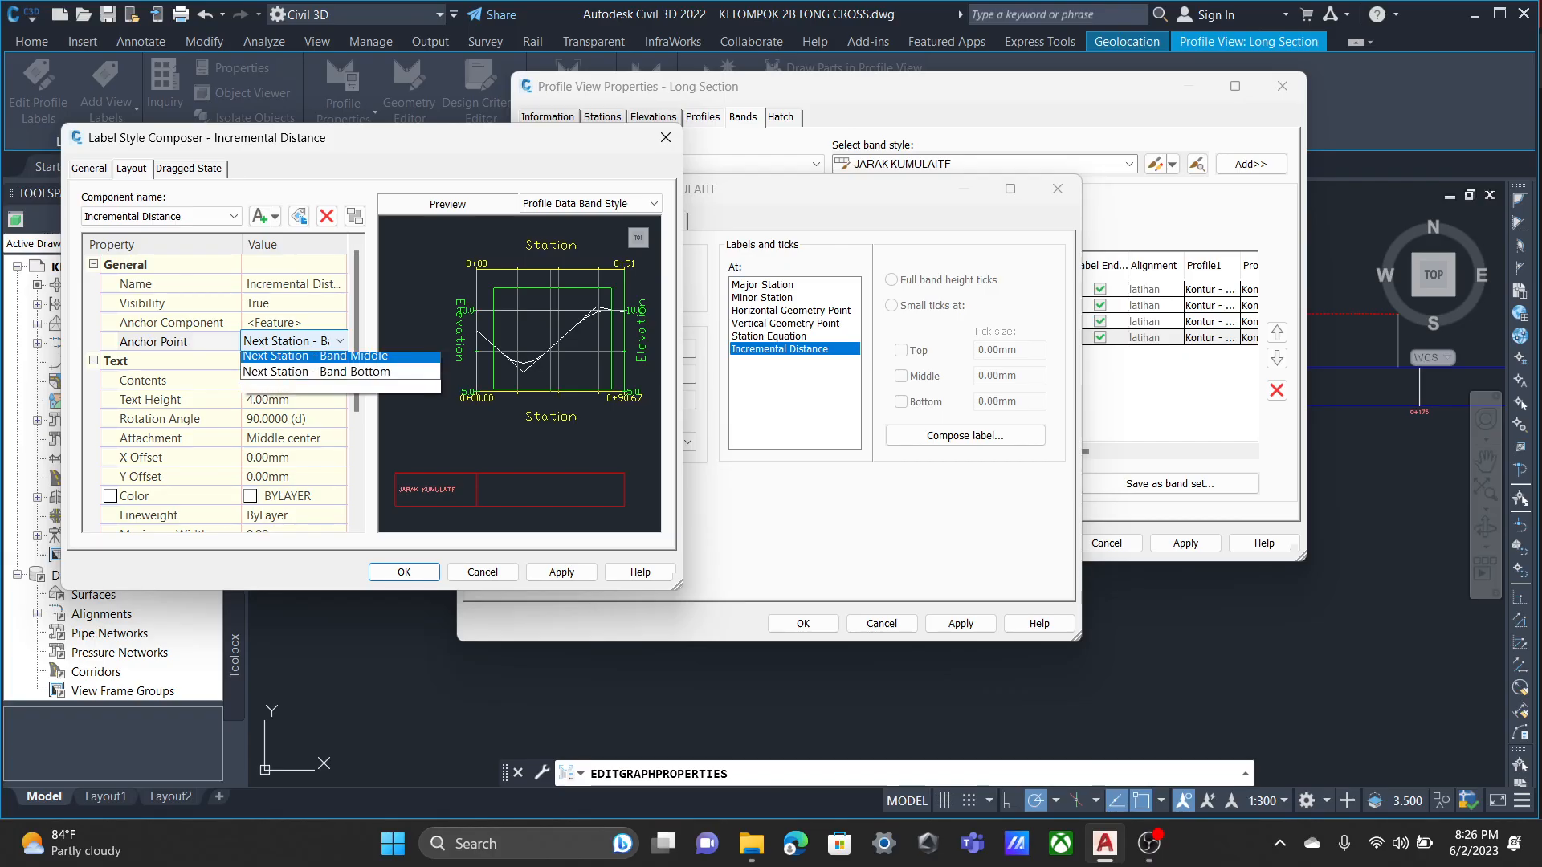
click(321, 474)
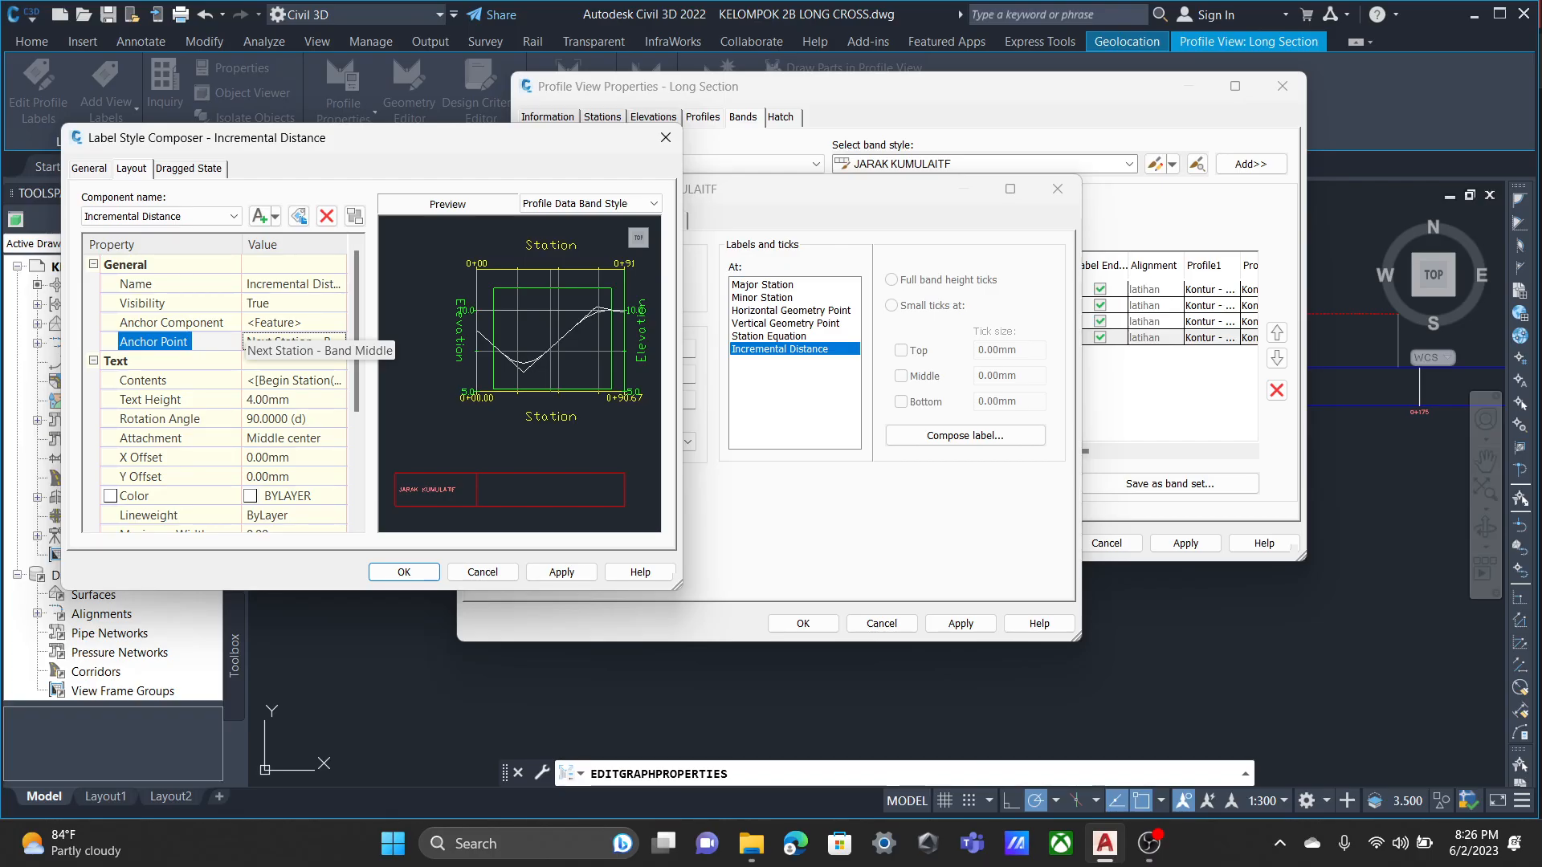
Set the Incremental Distance label's anchor point to Previous Station - Band Middle.
click(321, 342)
click(340, 341)
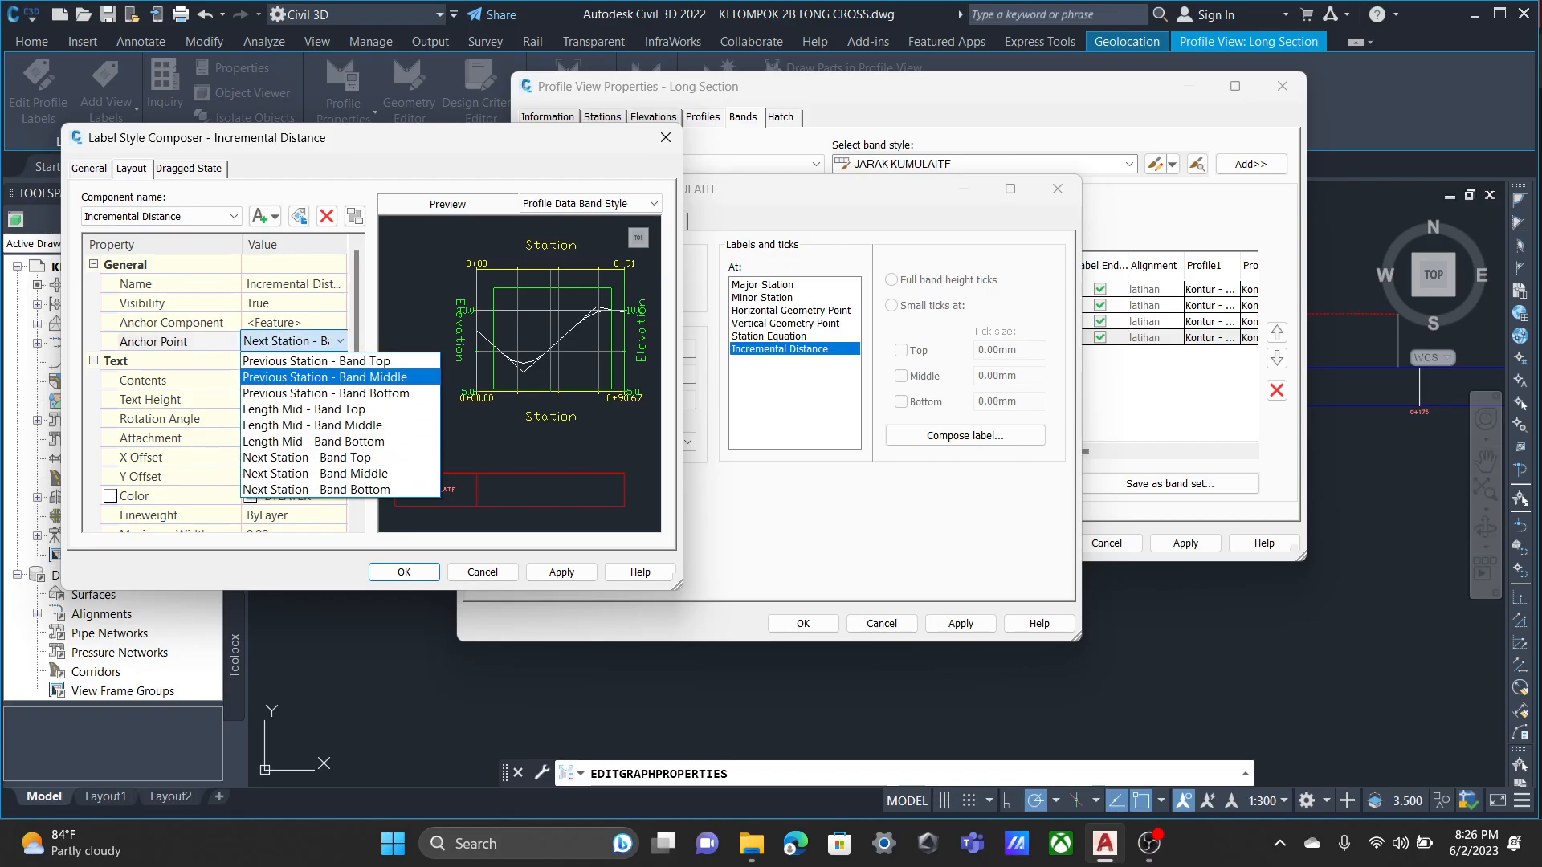
click(324, 377)
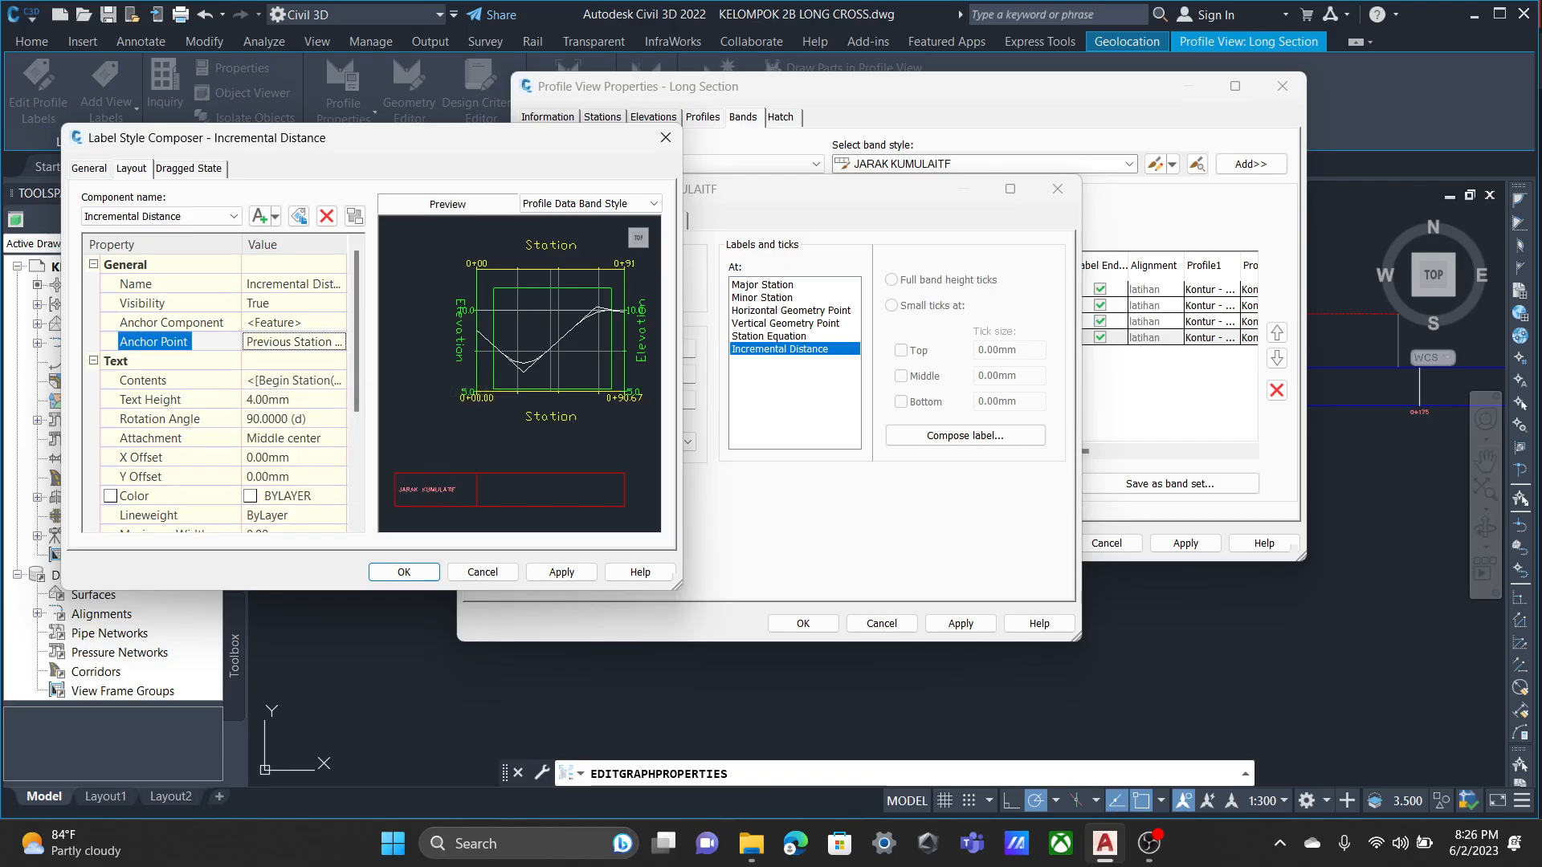
Review the Begin Station property in the Incremental Distance label's contents, and cancel the text editing.
click(331, 381)
click(338, 380)
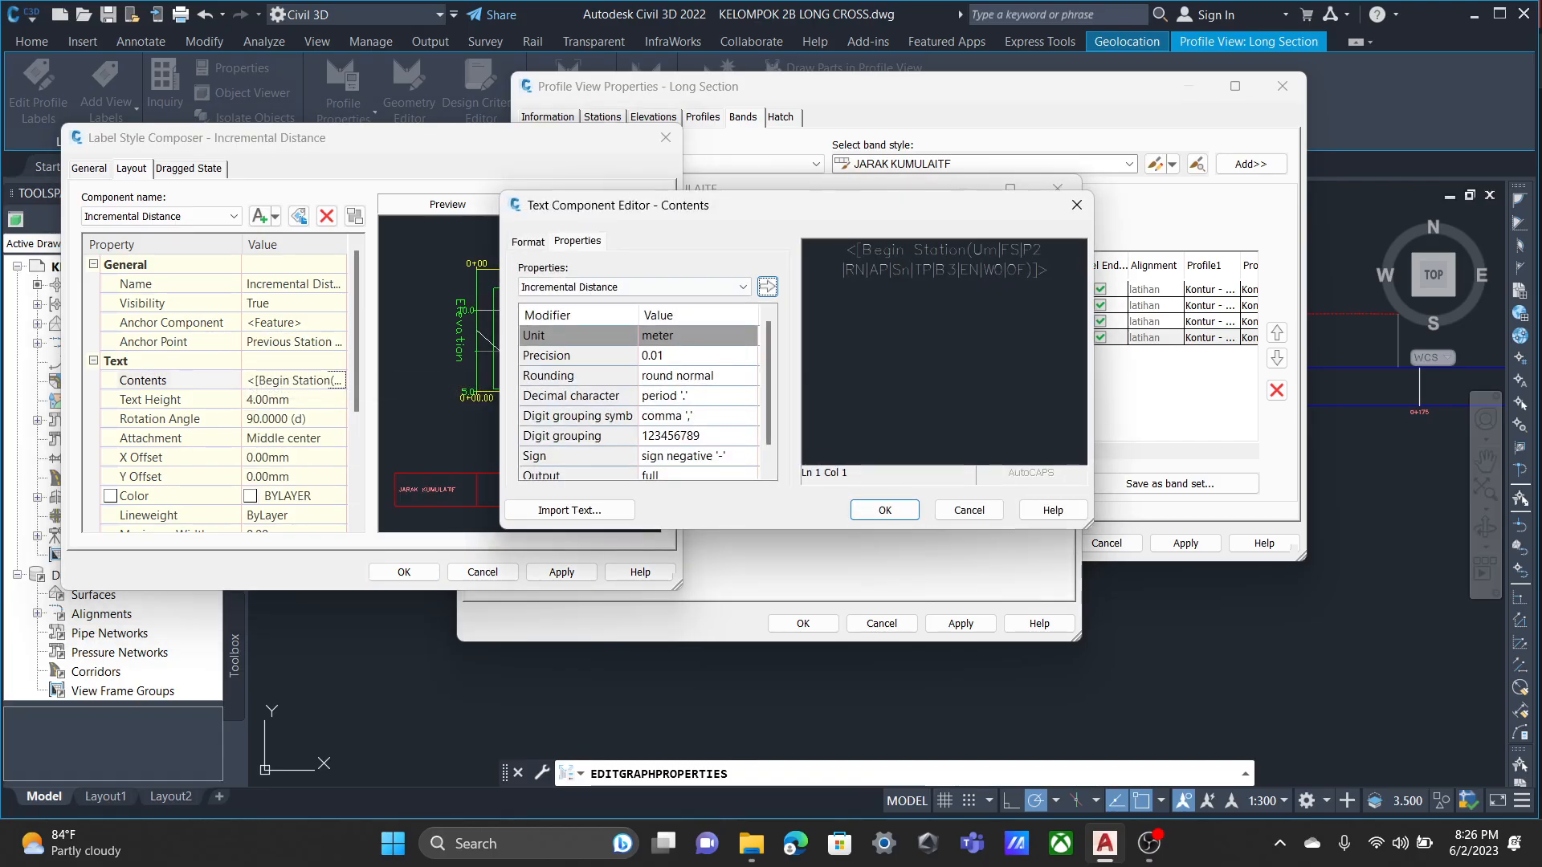
click(944, 270)
click(635, 287)
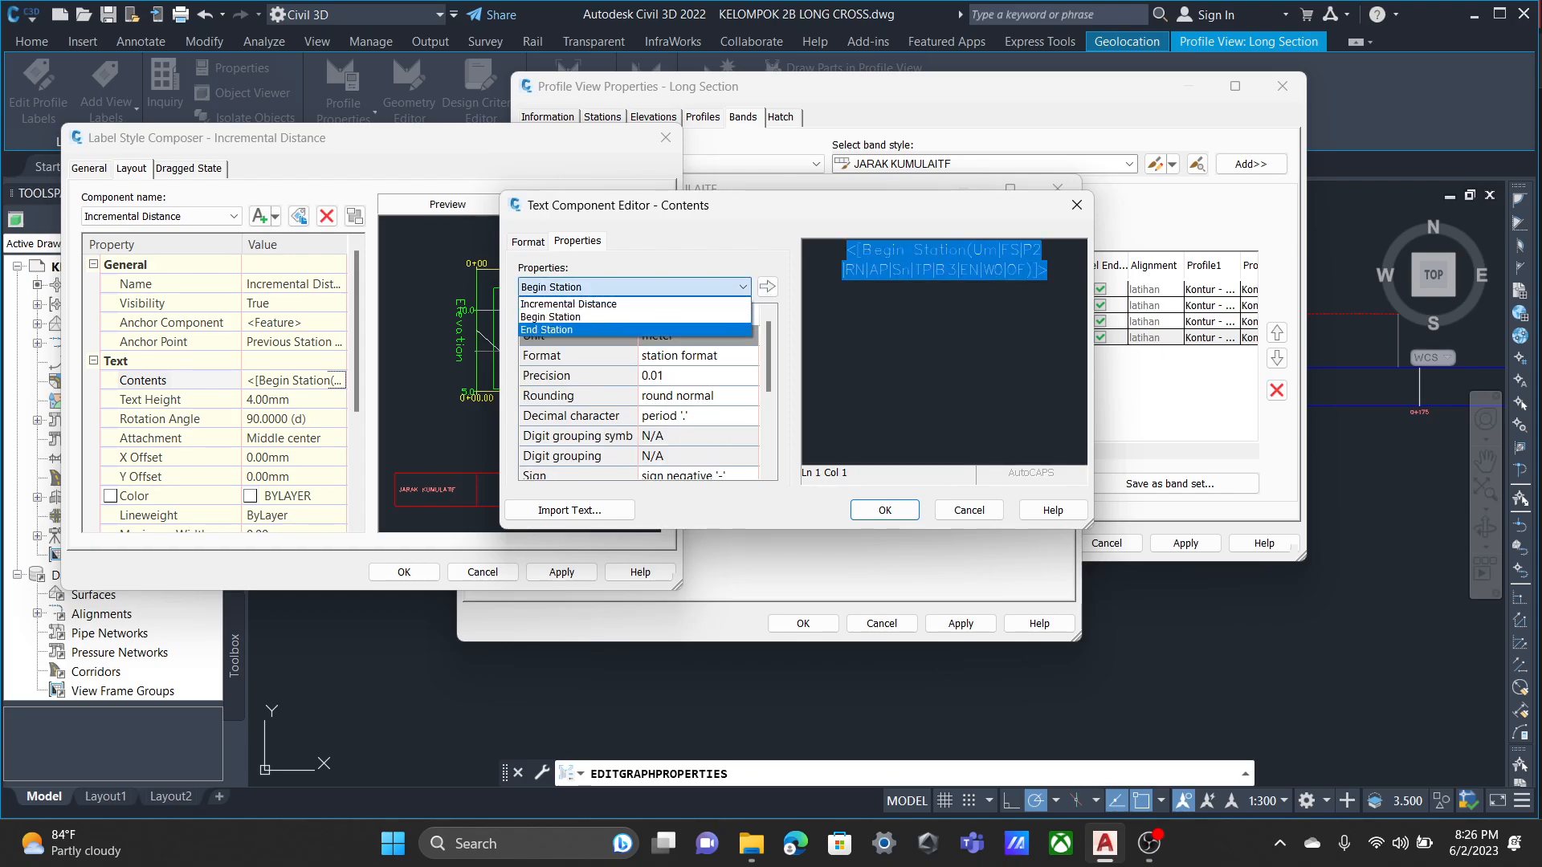
click(595, 318)
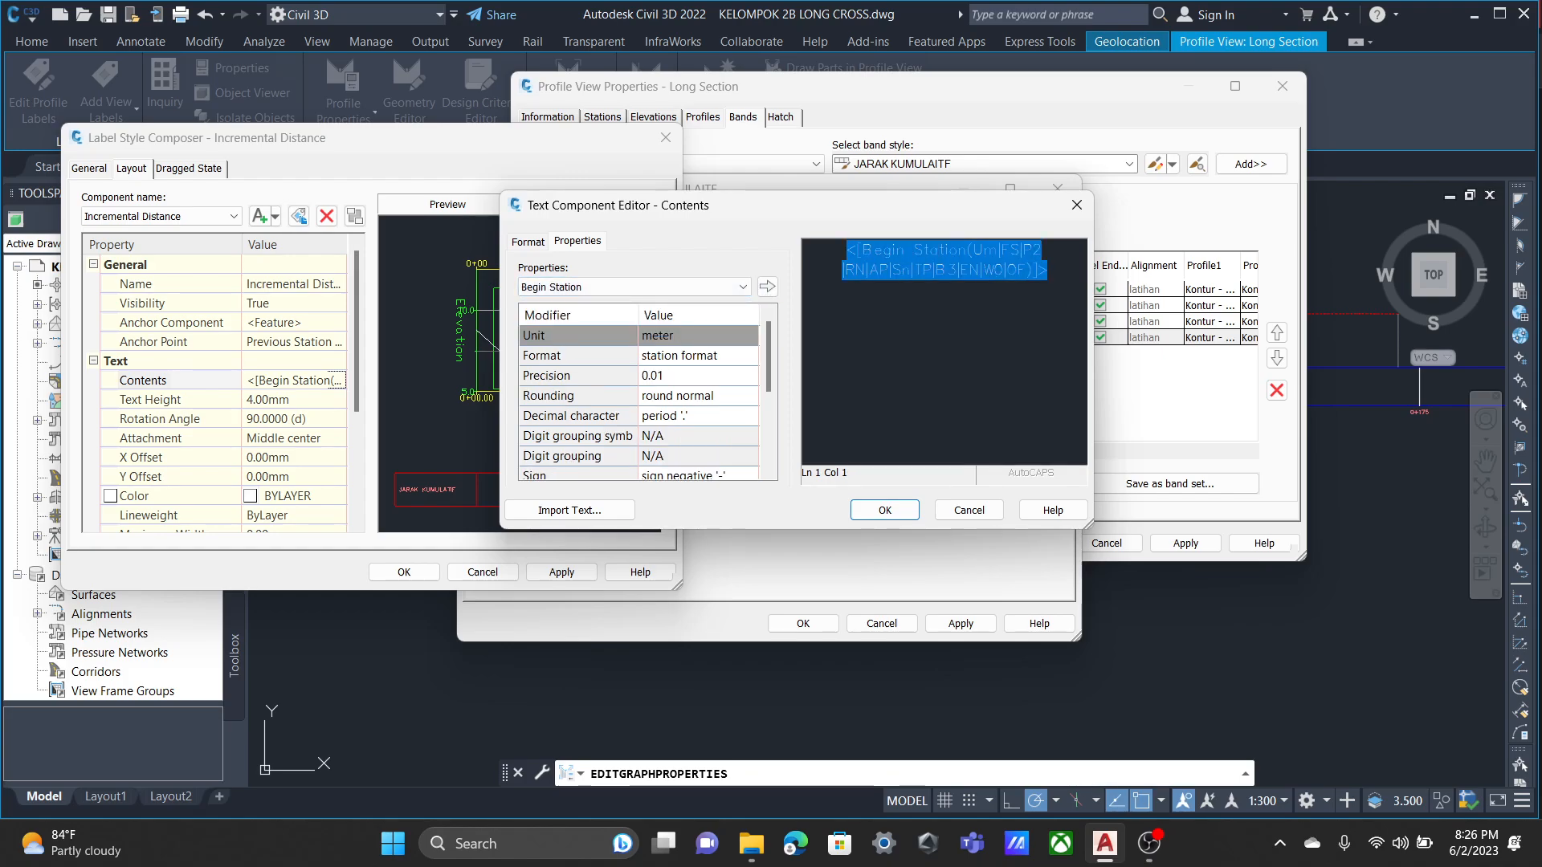
click(968, 510)
Apply and accept the JARAK KUMULAITF band's Incremental Distance label settings.
scroll(215, 402, down, 3)
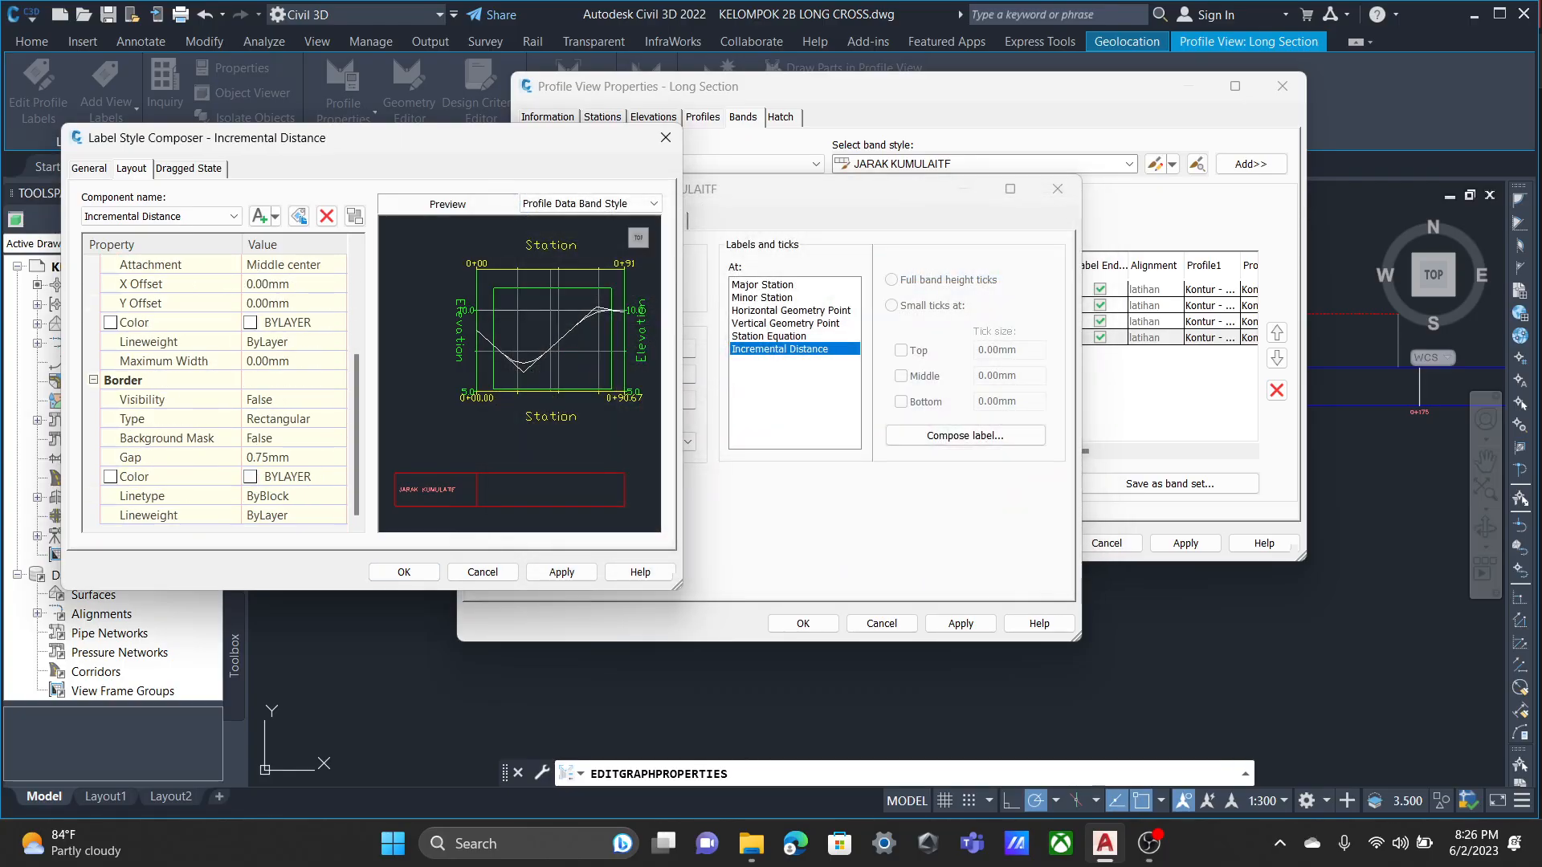
click(561, 572)
click(404, 572)
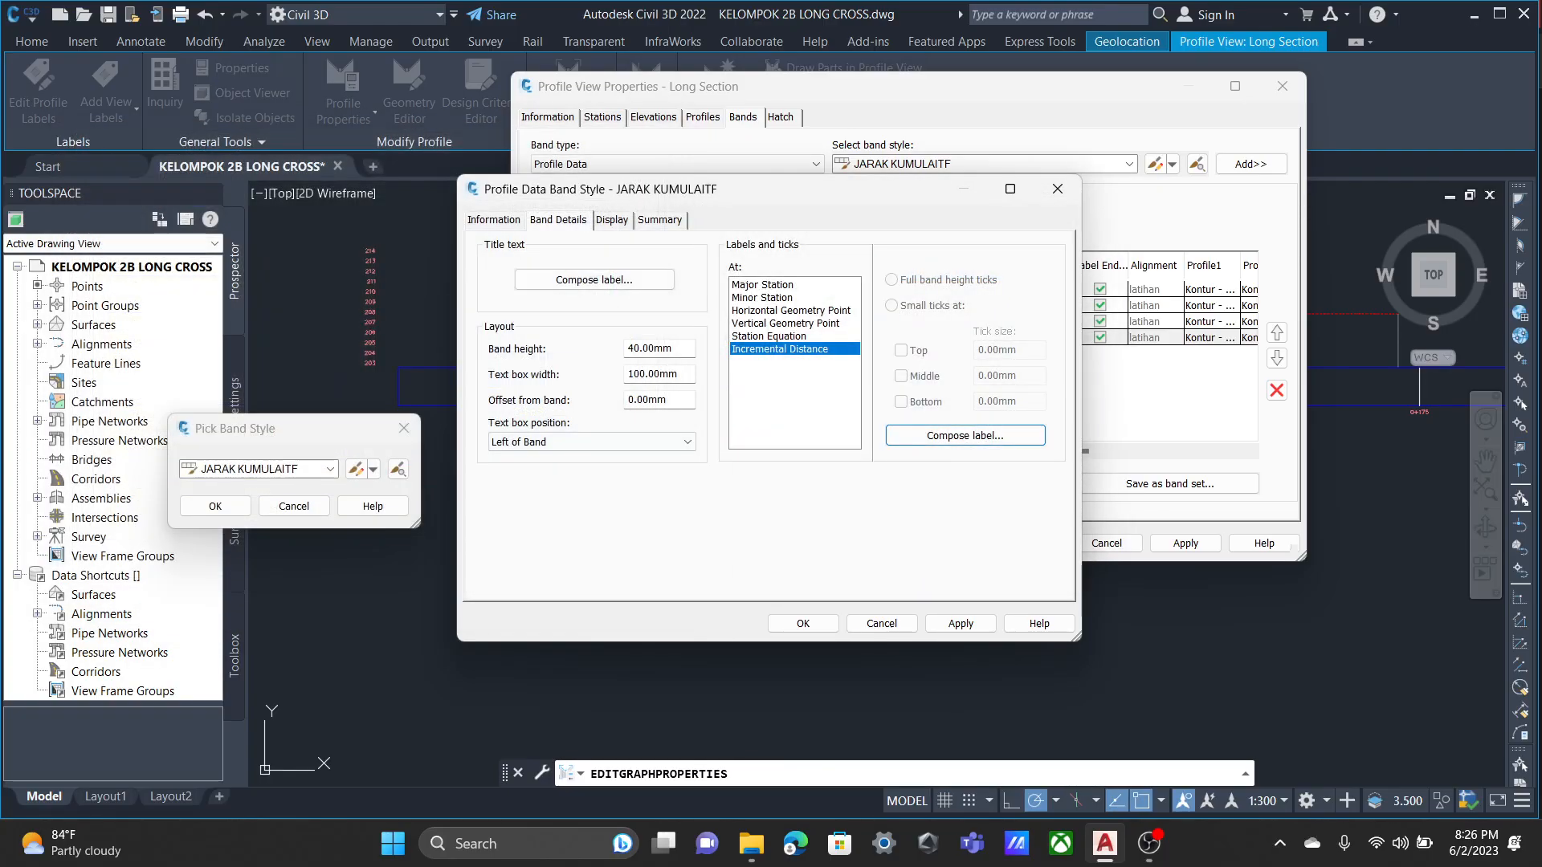
Check the JARAK KUMULAITF band's component display down to Labels at Incremental Distance.
click(612, 220)
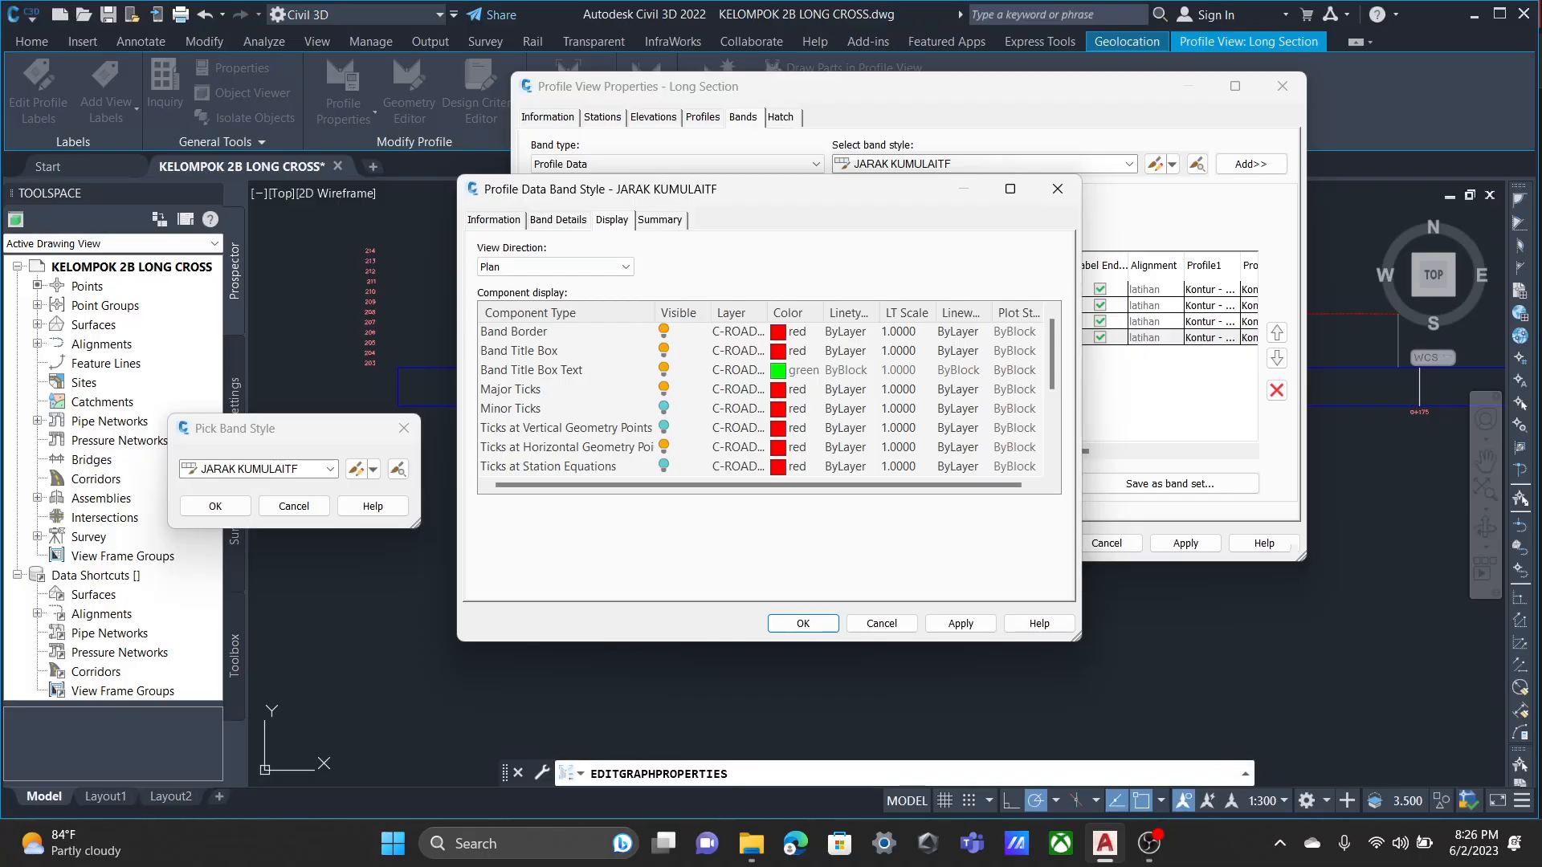
scroll(763, 394, down, 3)
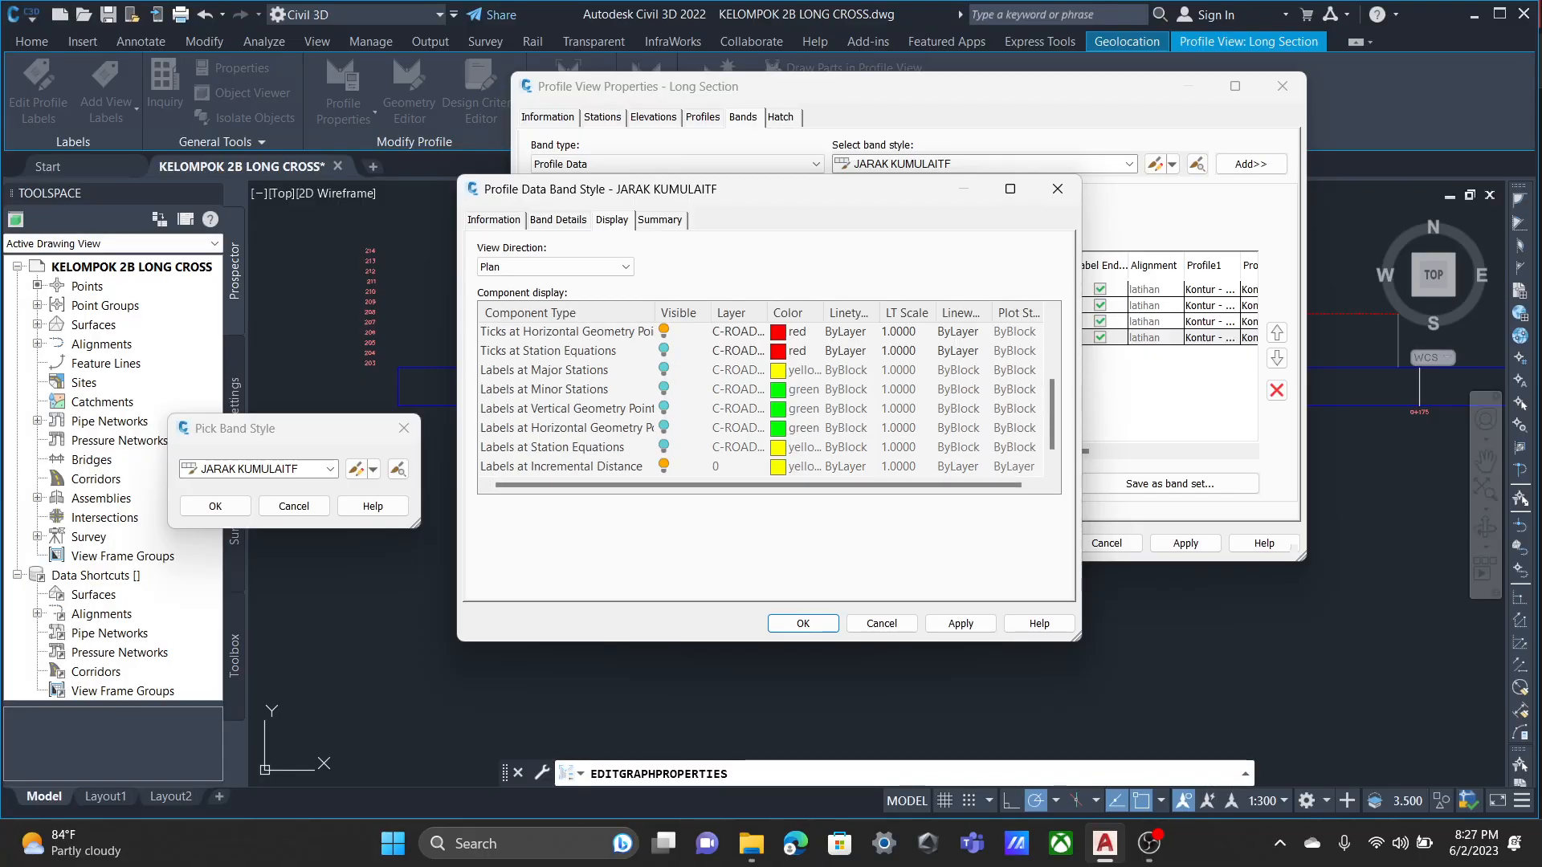
scroll(763, 394, up, 3)
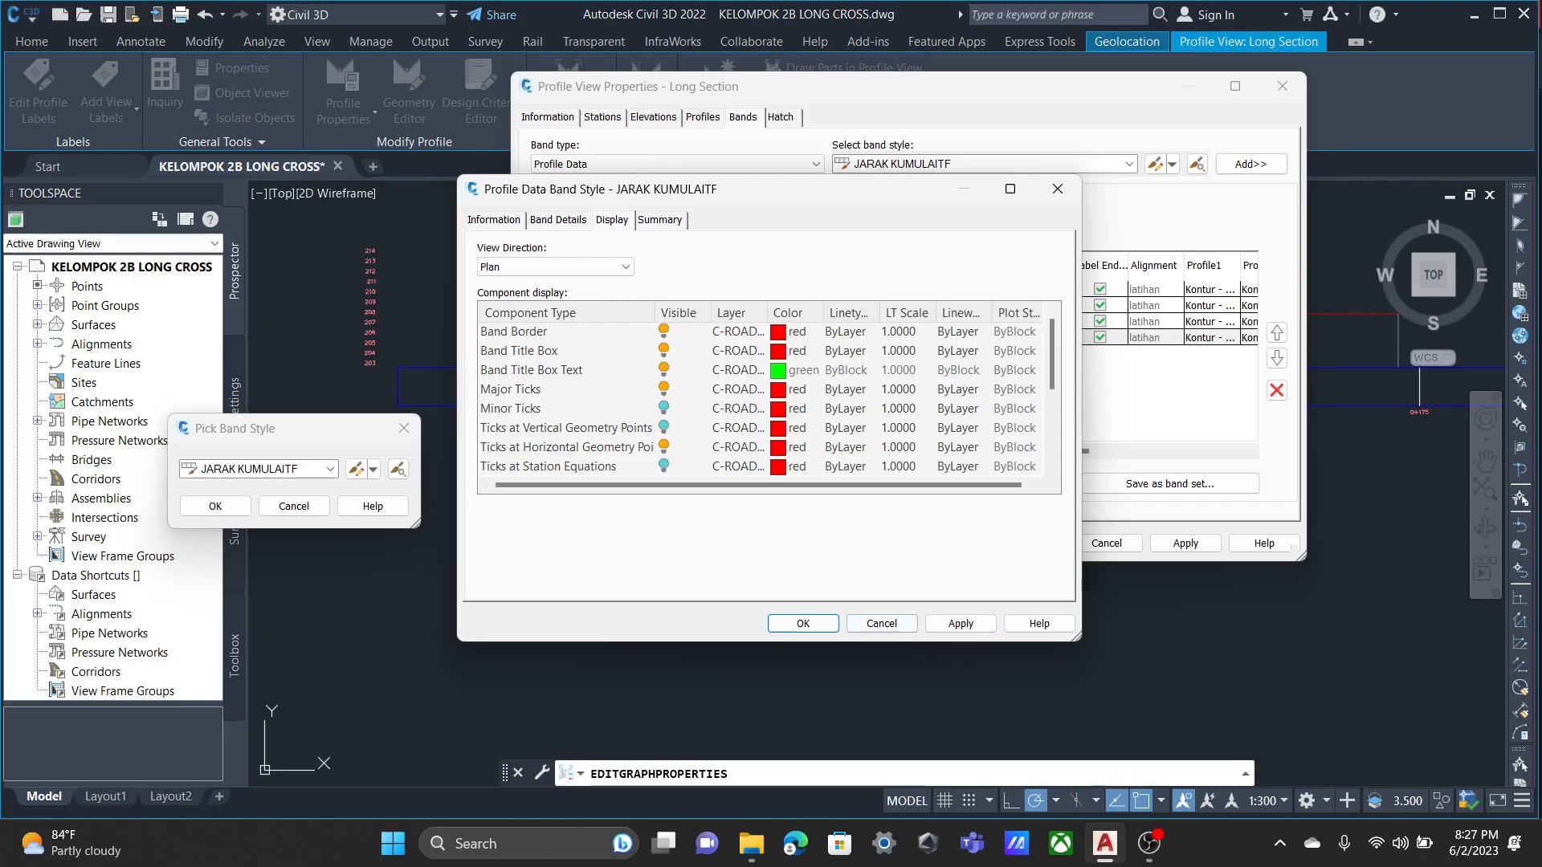
Accept the JARAK KUMULAITF band style and apply the band settings to the Long Section profile view.
click(803, 623)
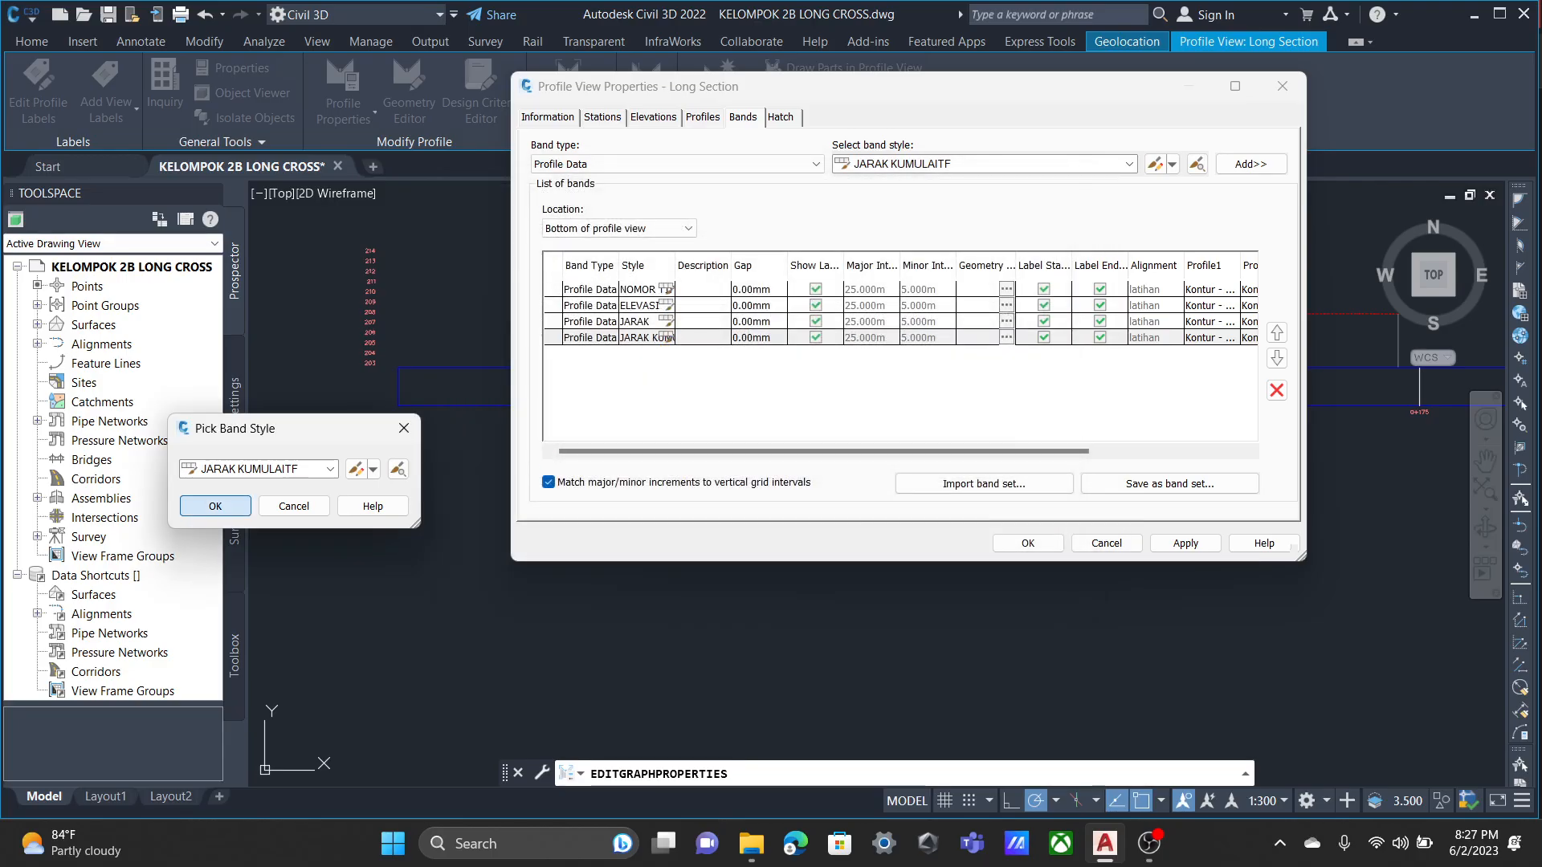
click(216, 506)
click(1185, 543)
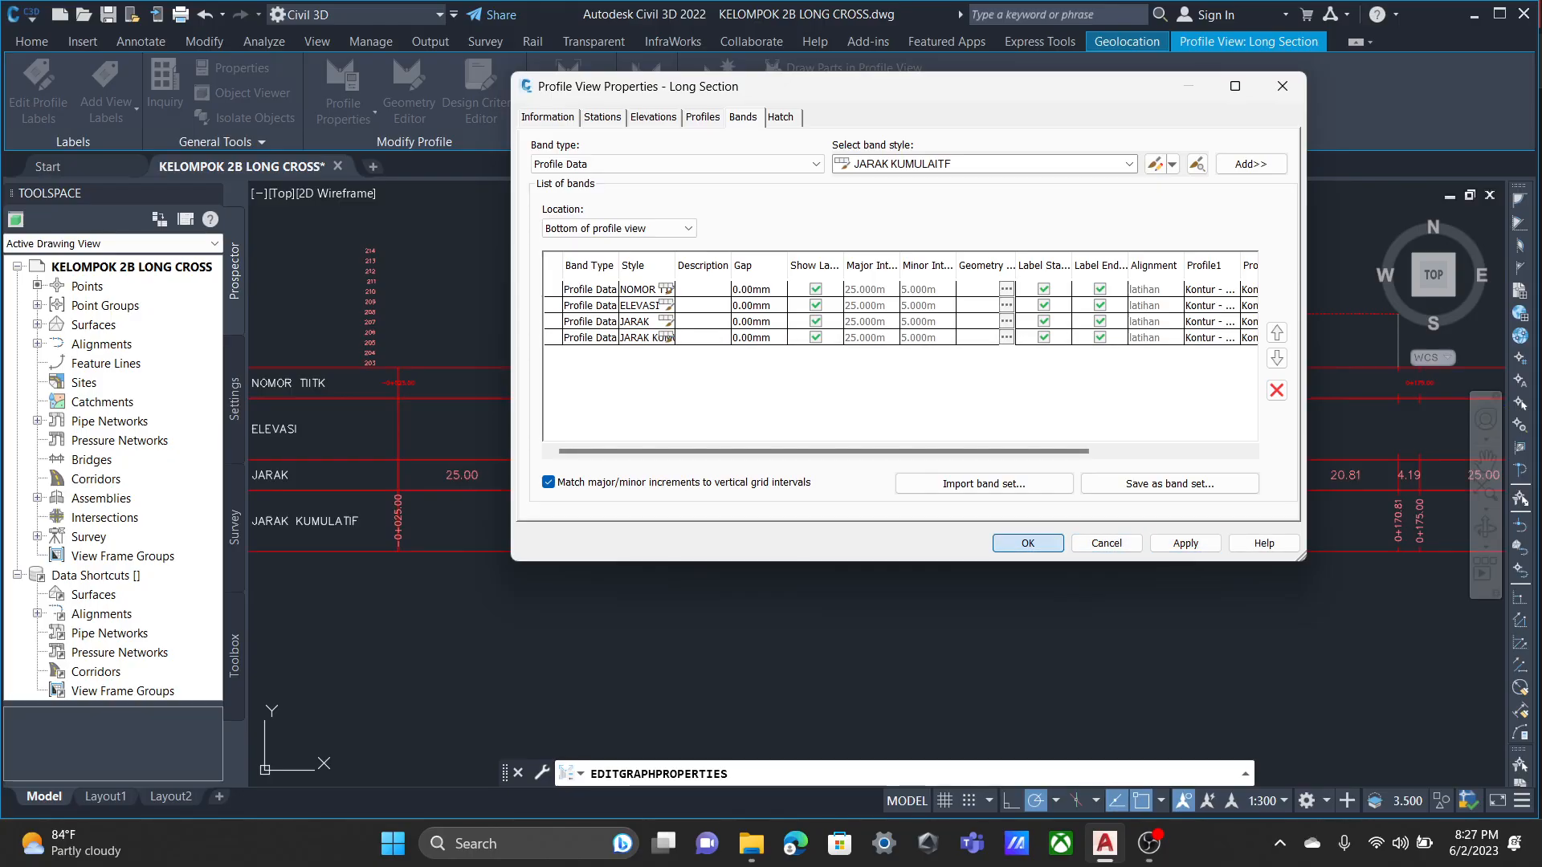
click(1028, 543)
Examine the point number, elevation, distance and cumulative distance bands along the Long Section profile view, including the overlapping labels near station 0+050.00.
scroll(468, 455, up, 2)
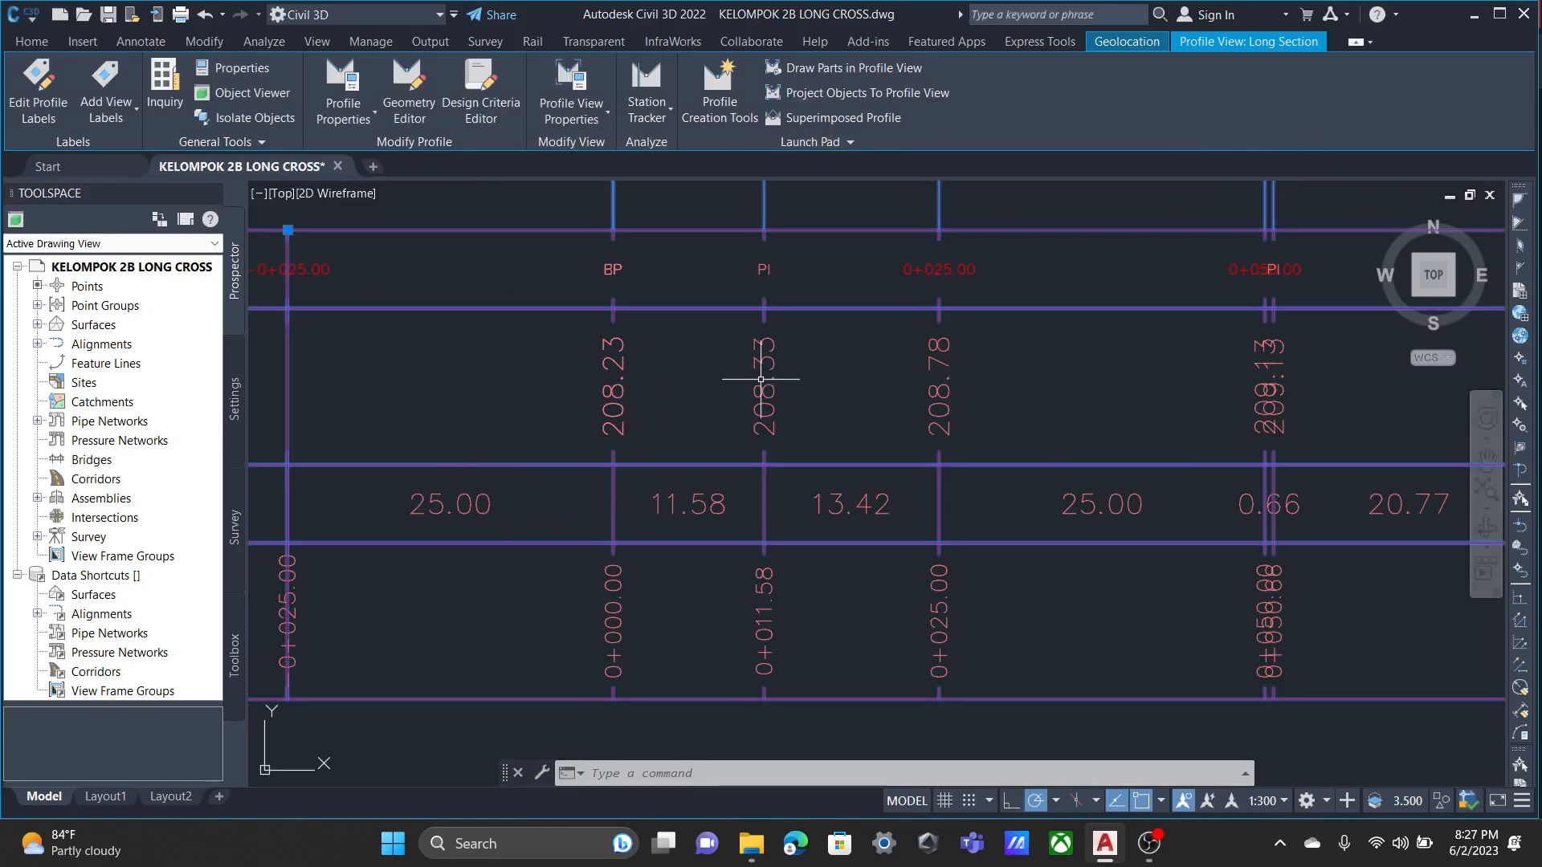
scroll(771, 329, down, 3)
scroll(957, 318, up, 5)
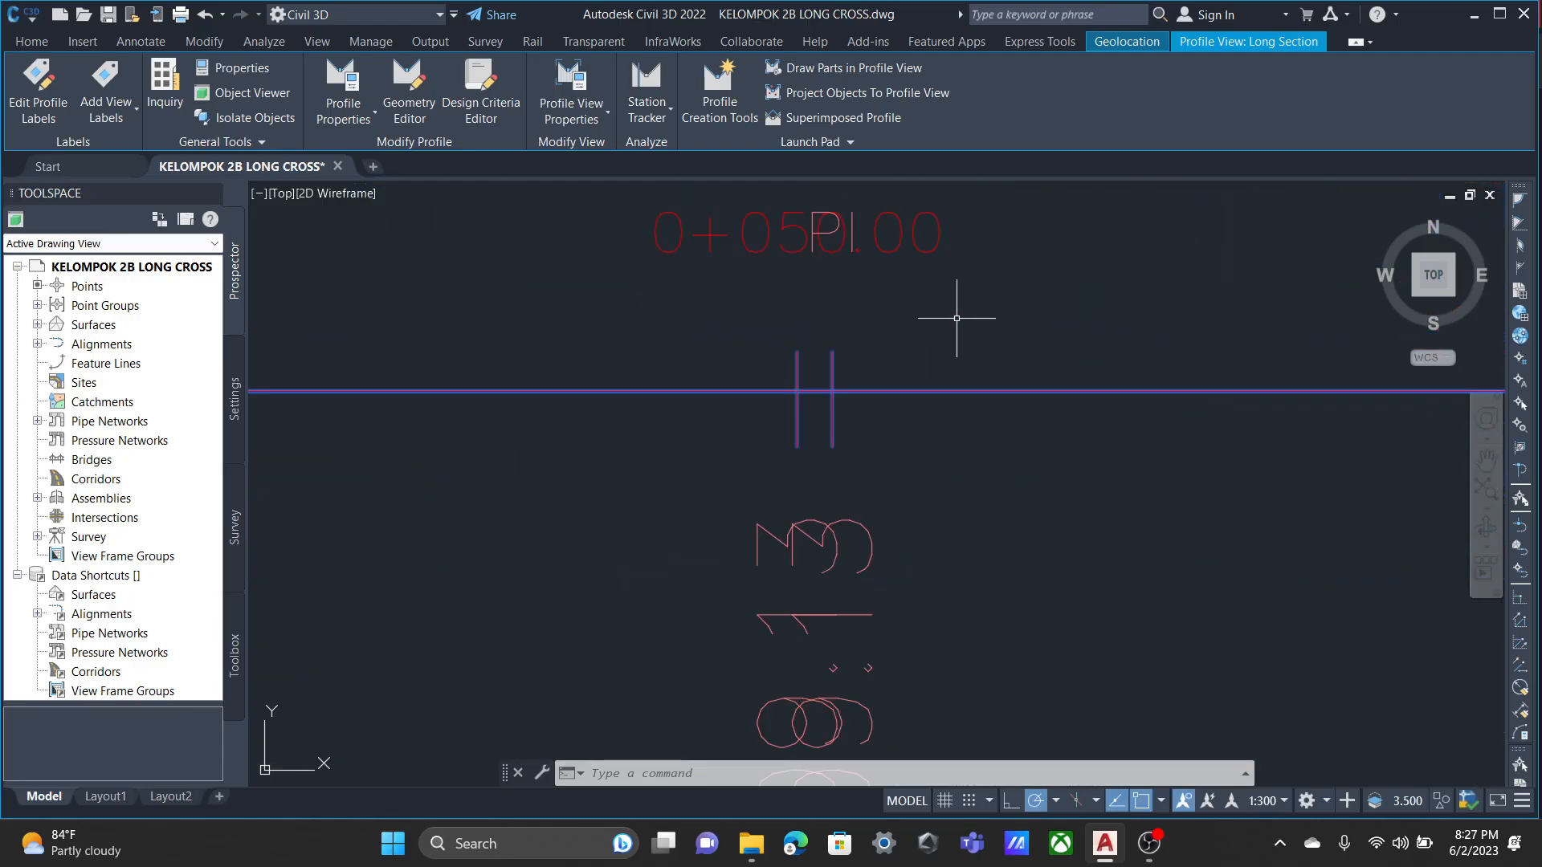
scroll(832, 287, down, 6)
scroll(896, 375, up, 2)
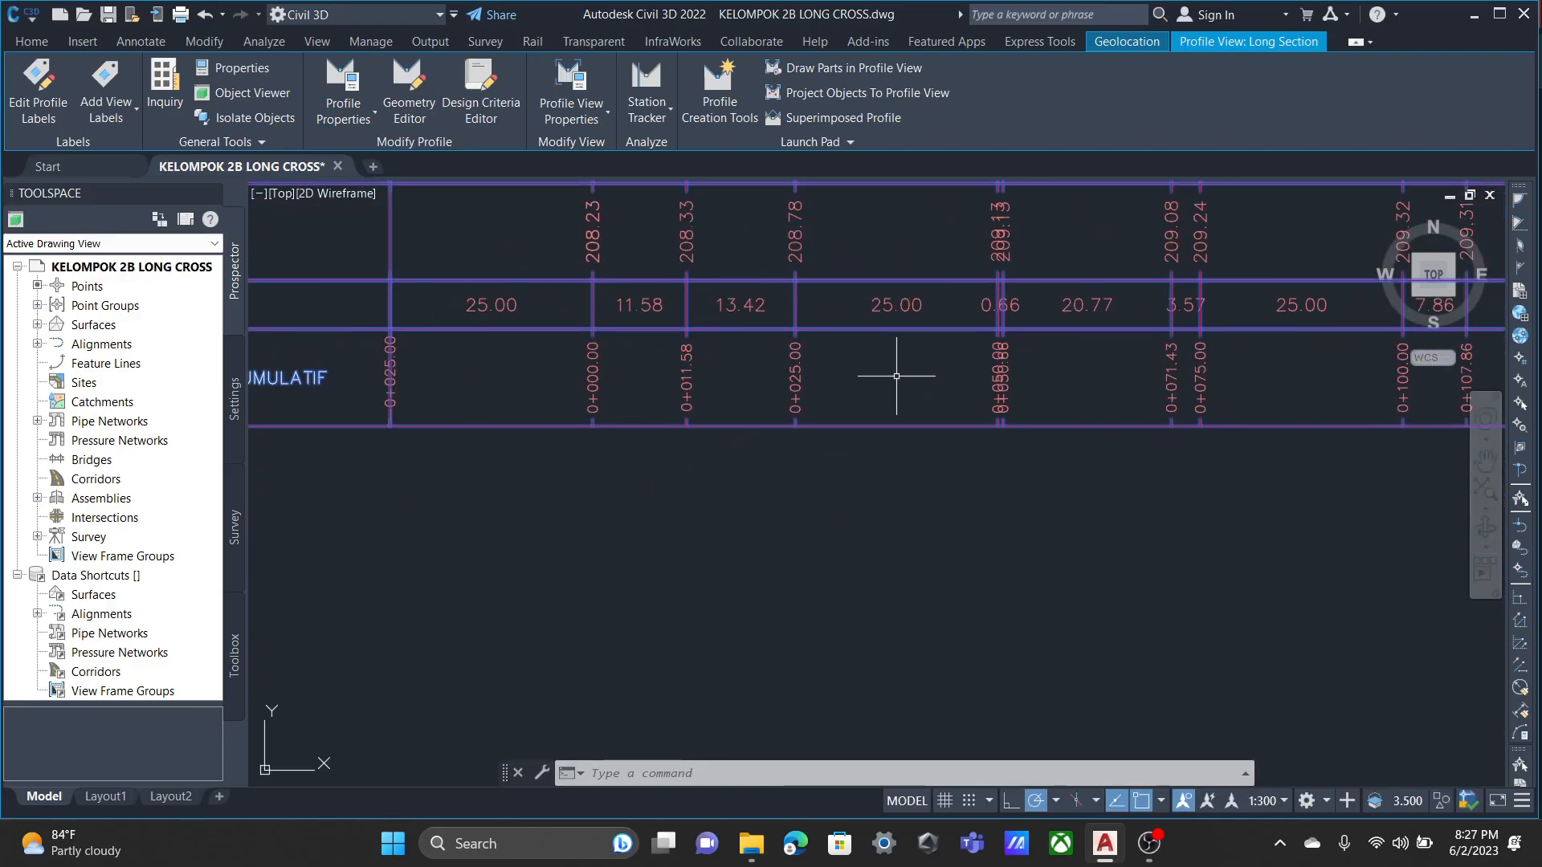
scroll(466, 438, down, 5)
scroll(536, 432, up, 5)
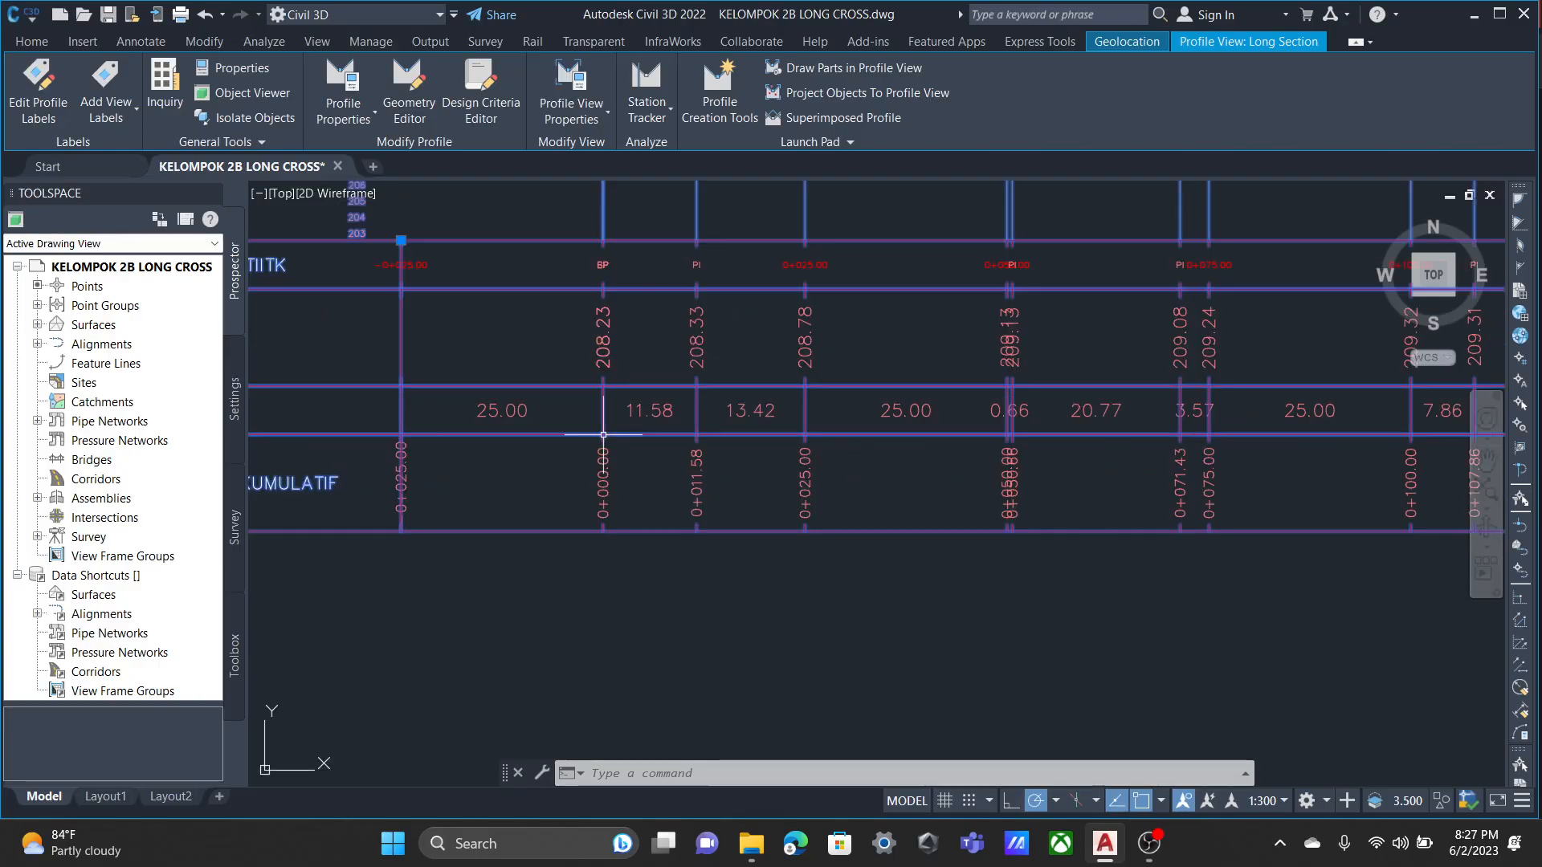
Examine the profile view's bands from the −0+025.00 start to the 0+200.00 end, including the point number labels at major stations.
middle_drag(466, 462, 478, 401)
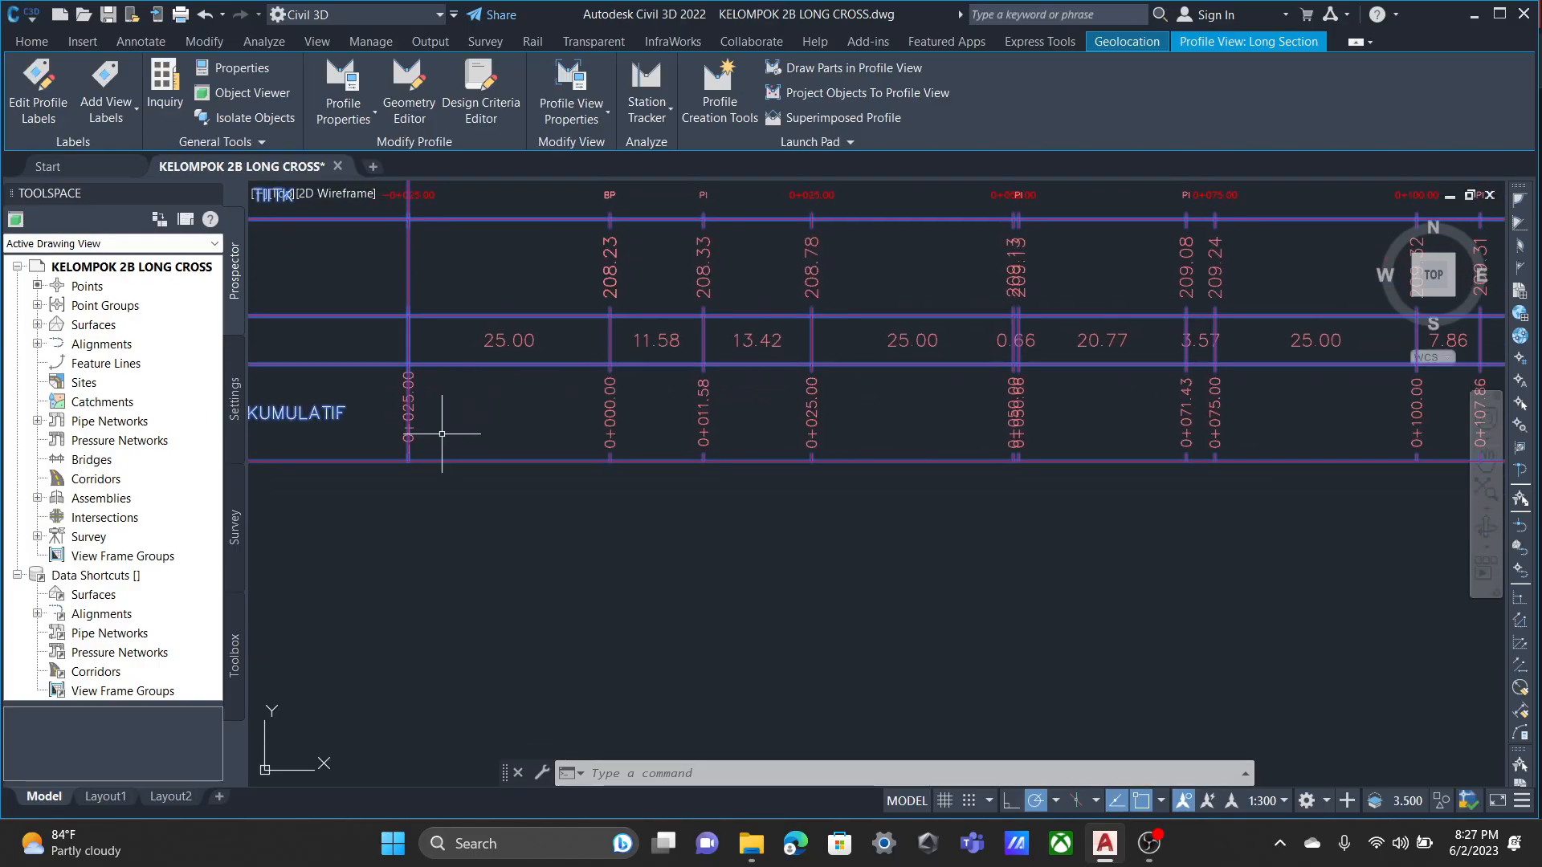
scroll(442, 434, up, 3)
scroll(551, 330, down, 3)
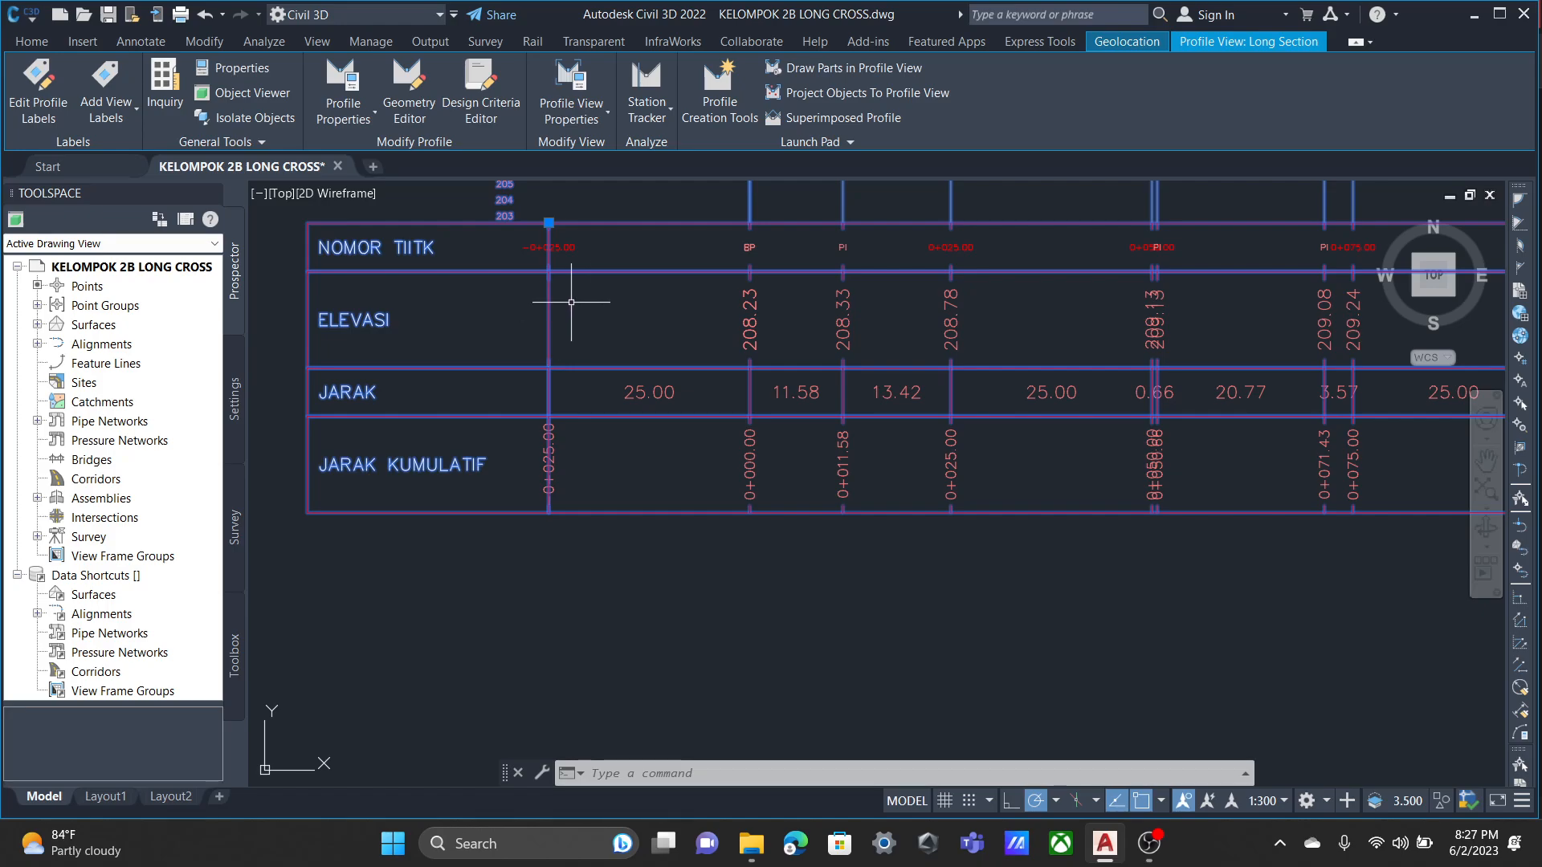
scroll(539, 281, down, 2)
middle_drag(908, 397, 345, 354)
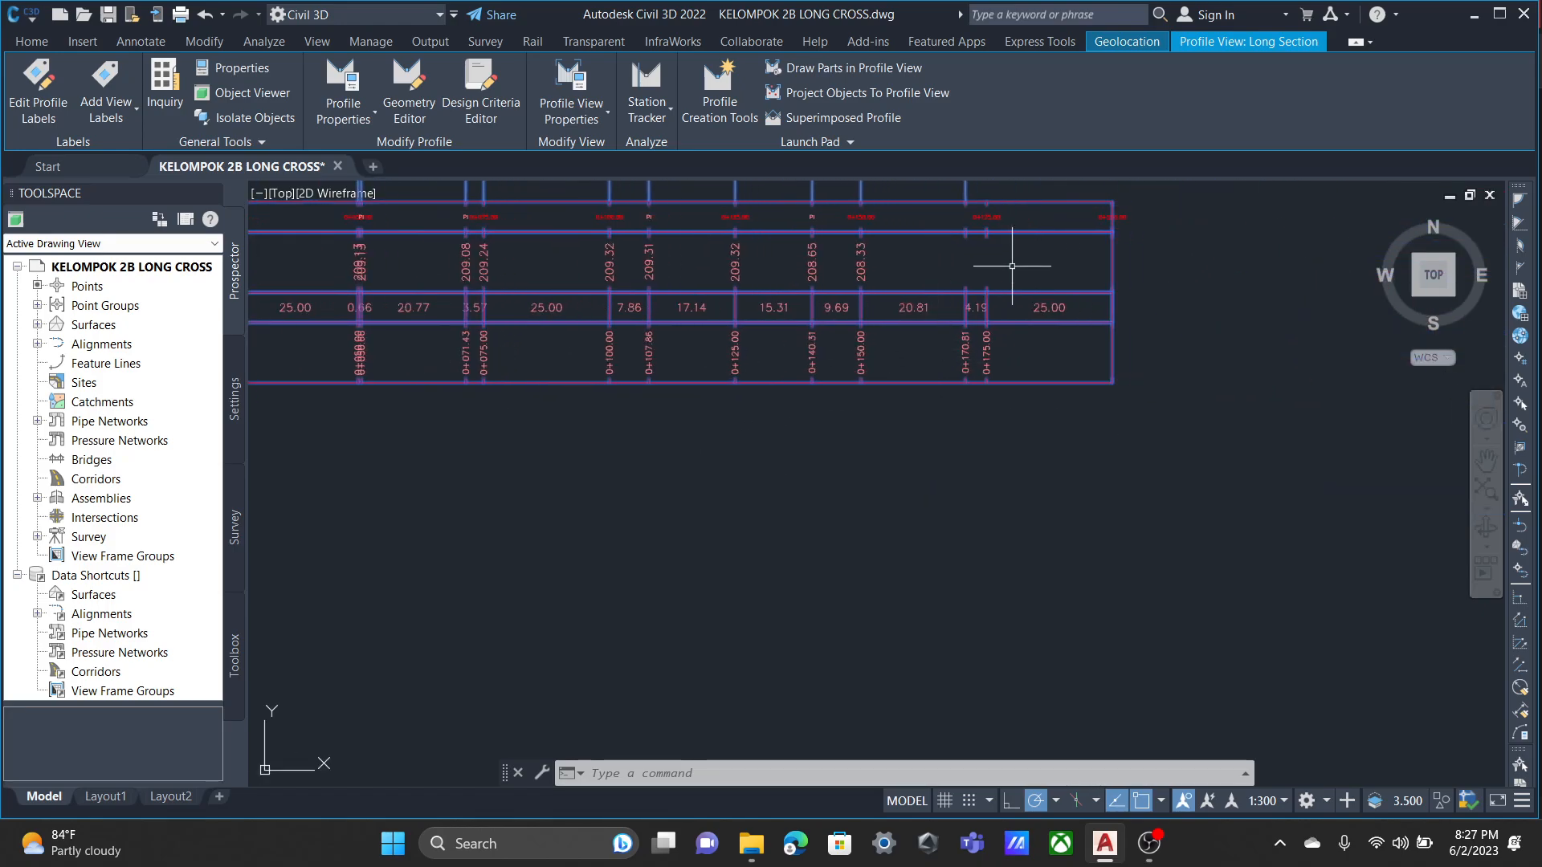
middle_drag(1008, 263, 894, 465)
scroll(875, 412, up, 3)
scroll(776, 514, down, 1)
middle_drag(776, 514, 815, 252)
scroll(843, 406, down, 2)
middle_drag(726, 431, 1033, 382)
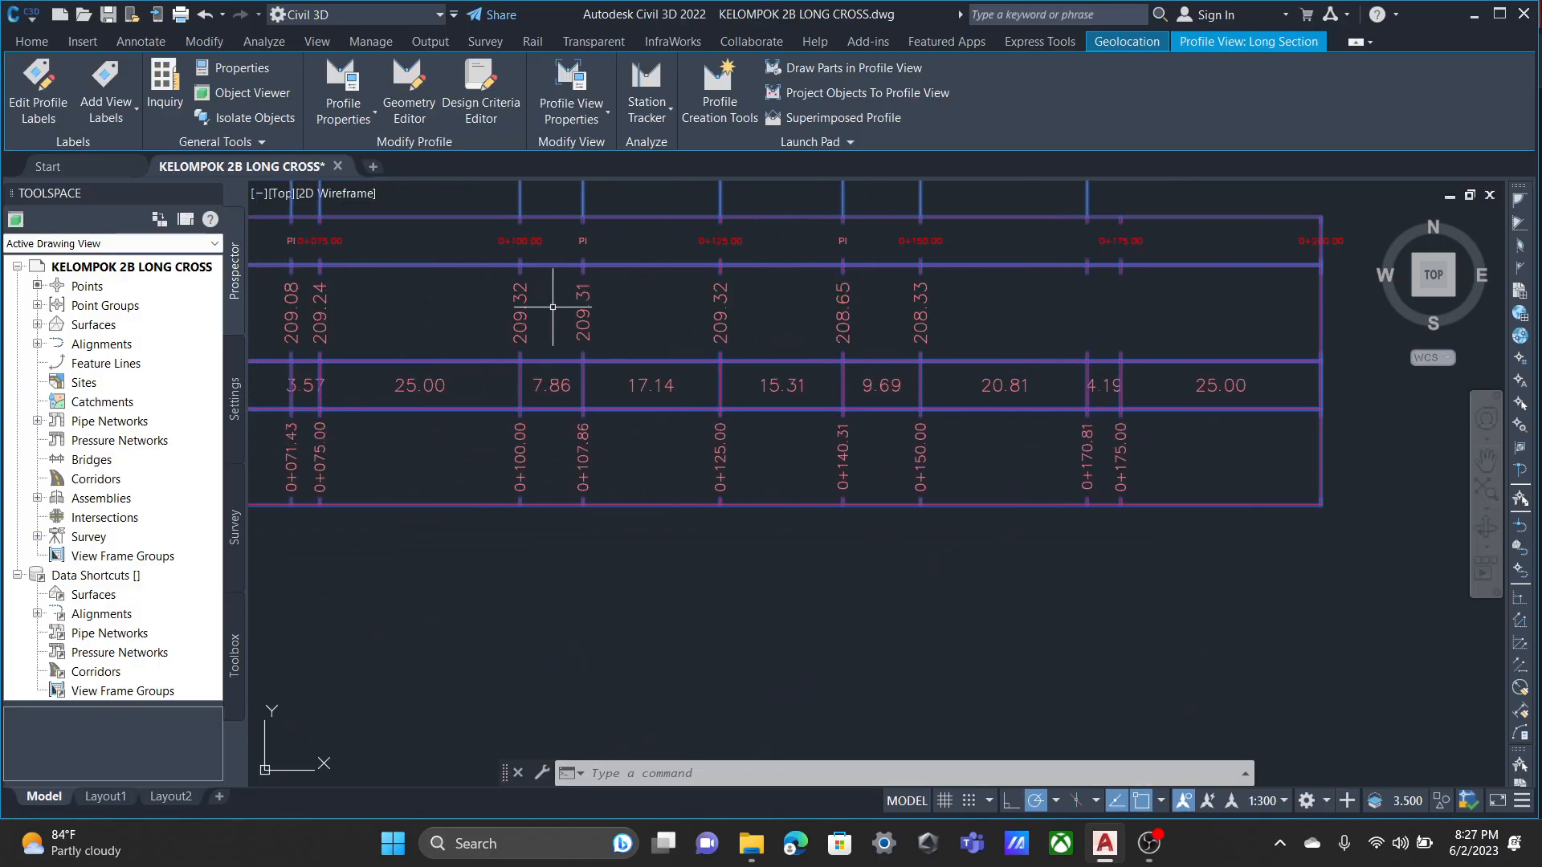
scroll(553, 307, down, 4)
scroll(700, 345, up, 5)
scroll(499, 331, down, 3)
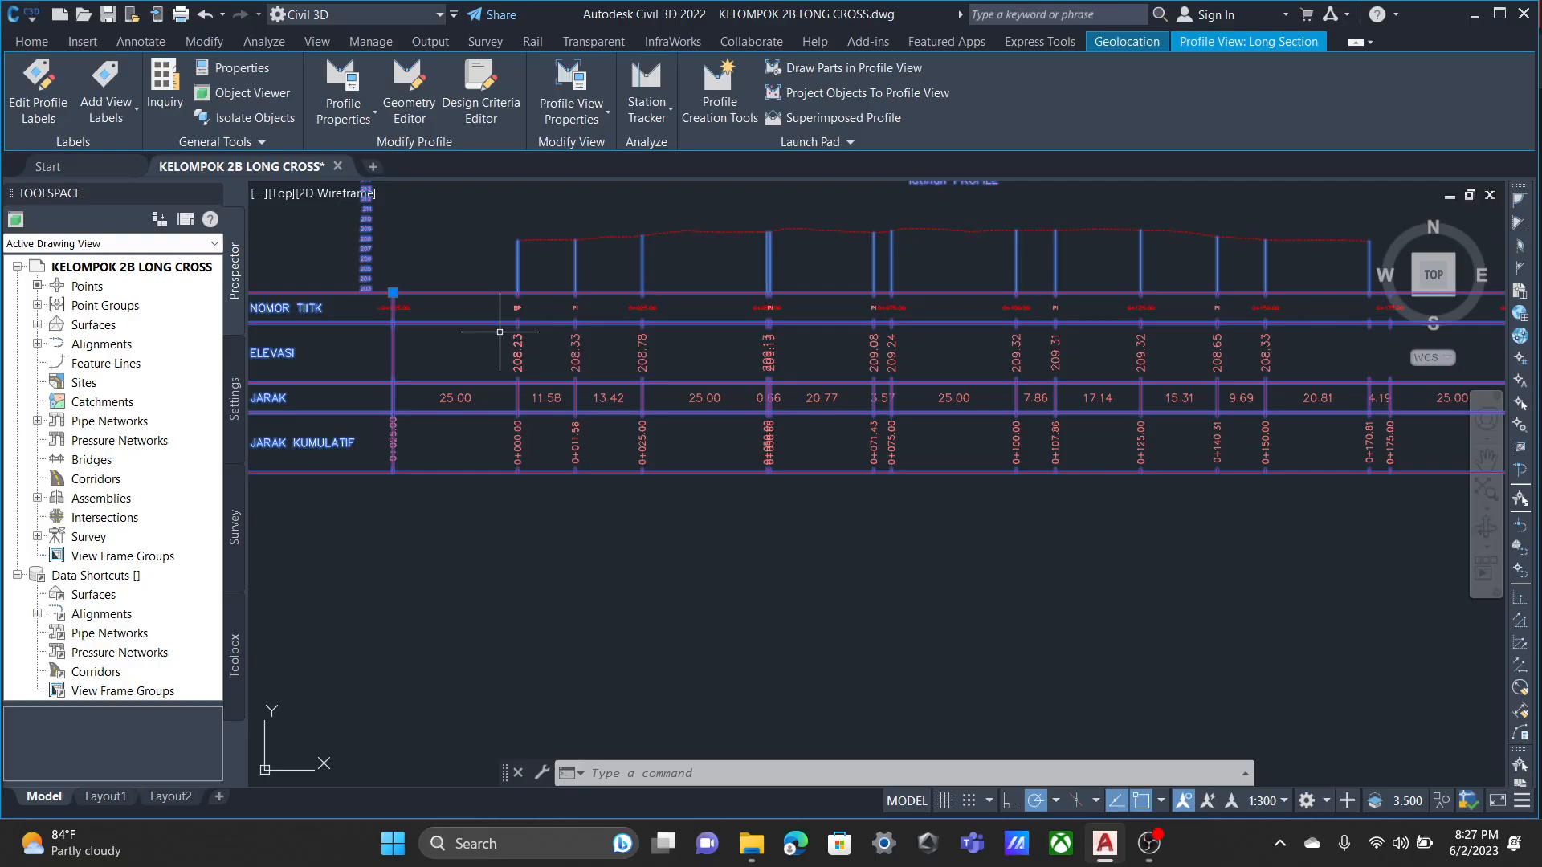
scroll(747, 305, up, 5)
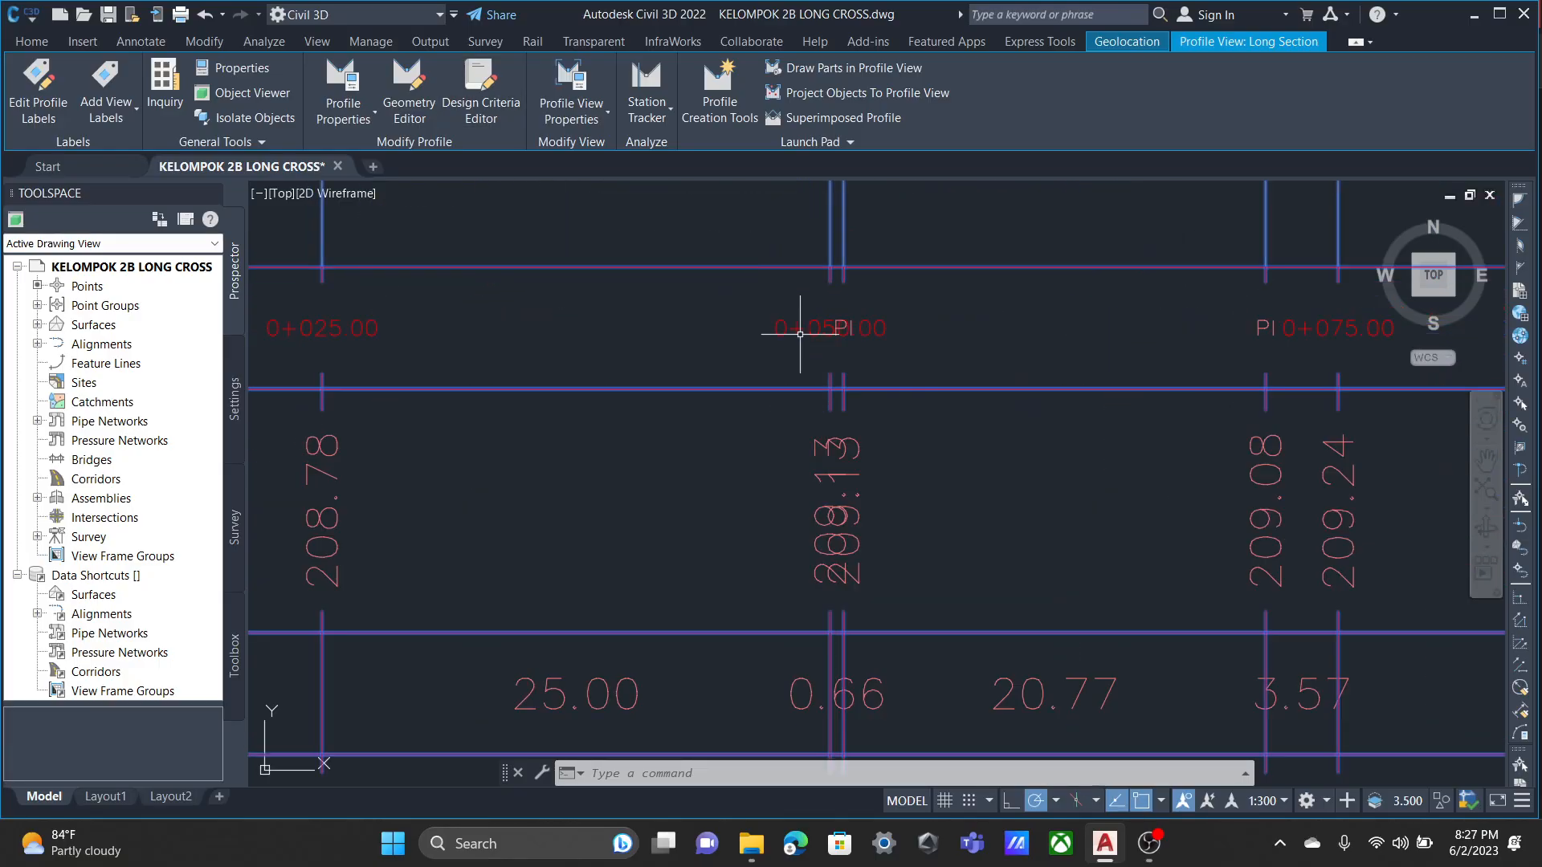
scroll(774, 319, down, 4)
middle_drag(445, 434, 836, 403)
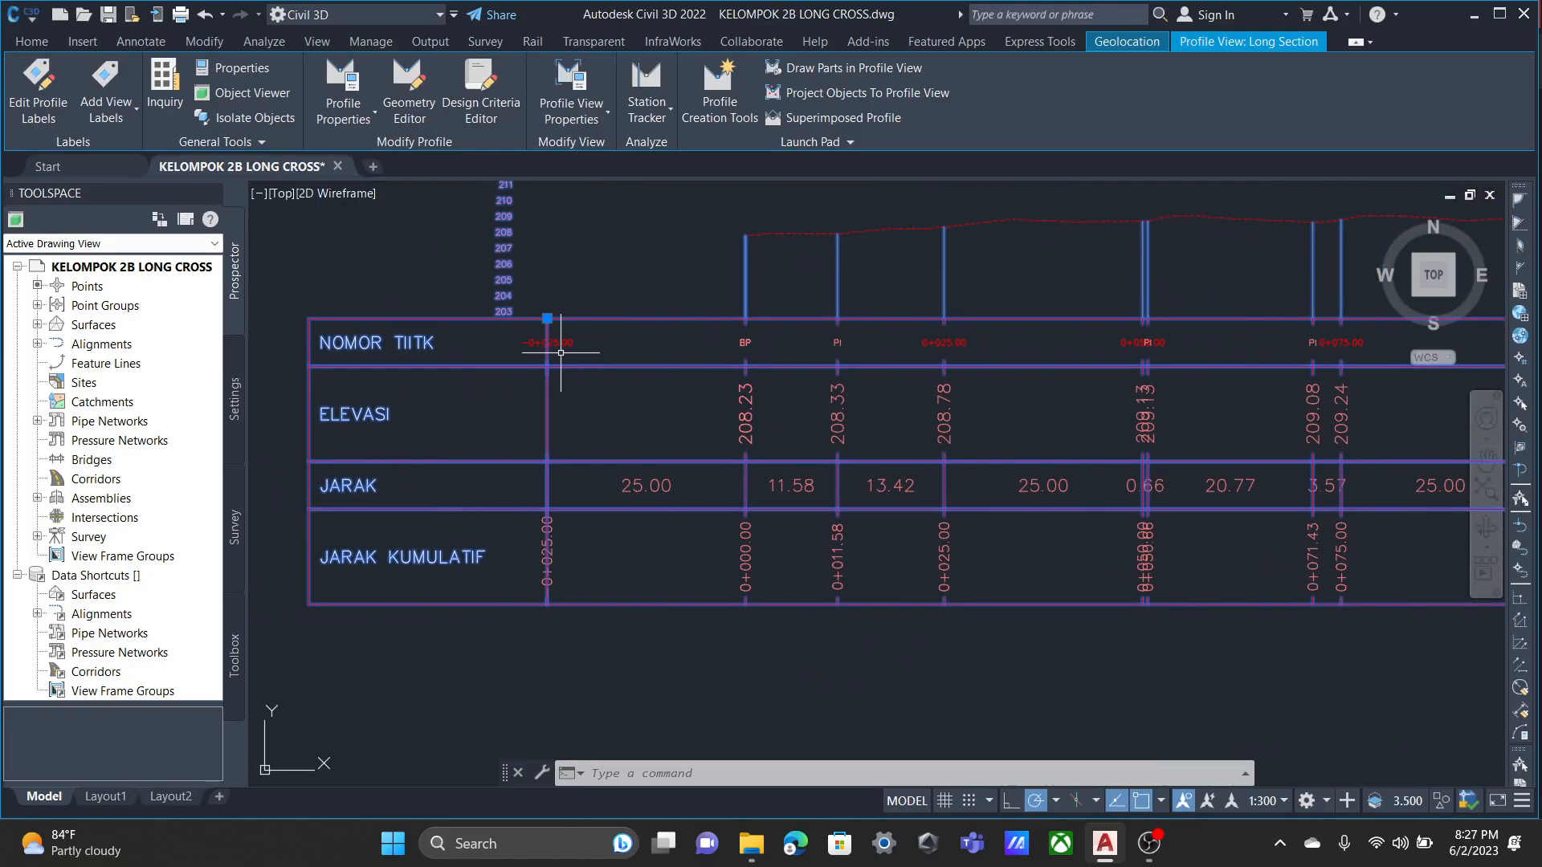
scroll(551, 321, up, 6)
scroll(601, 399, down, 6)
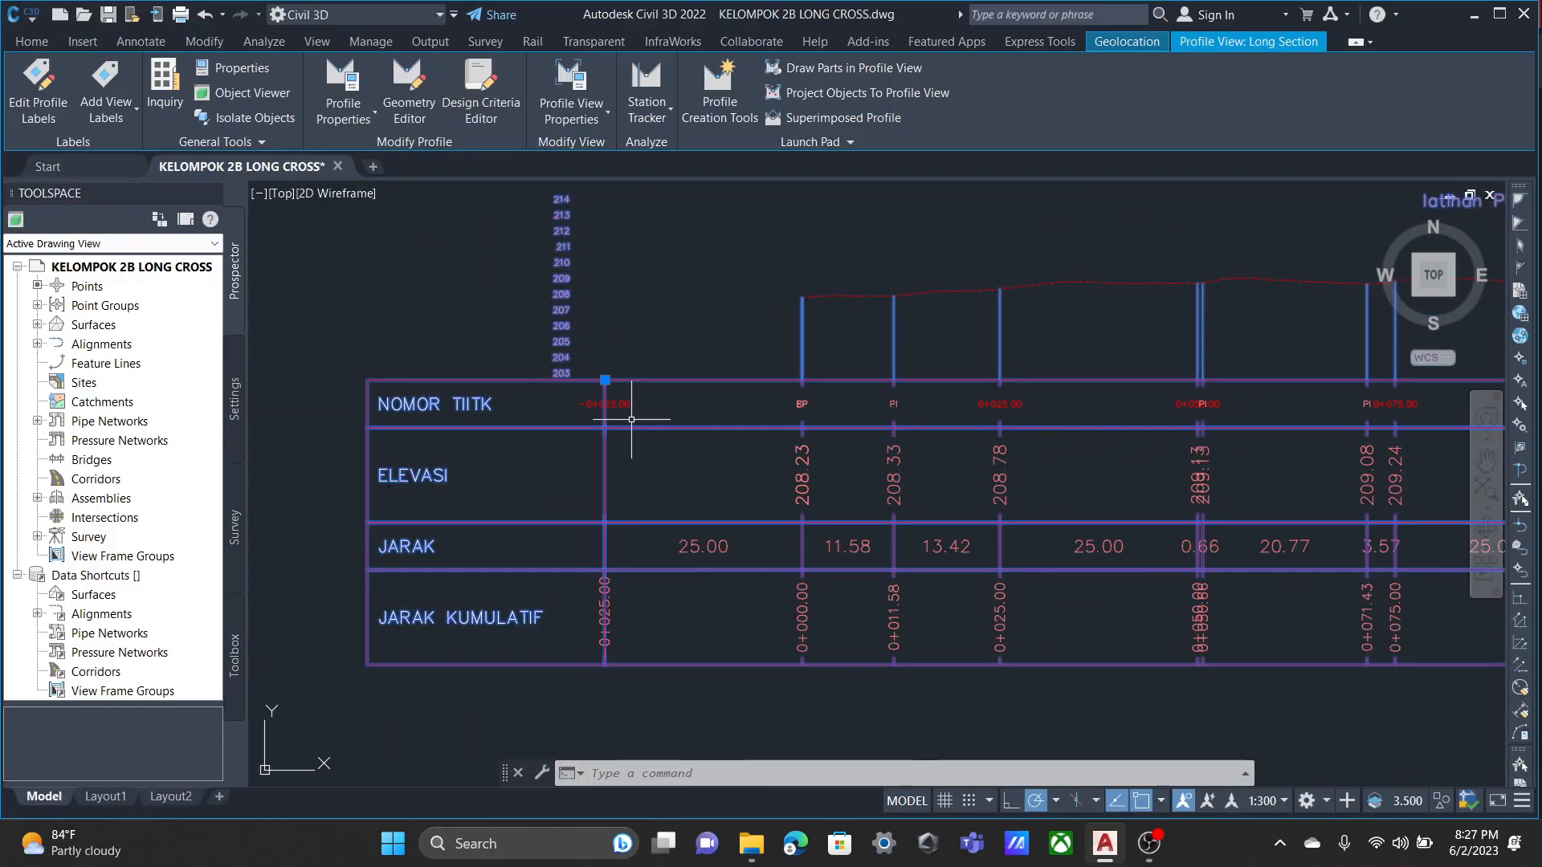
Set the color of the NOMOR TITIK band's Major Station label component STA to 11.
click(571, 92)
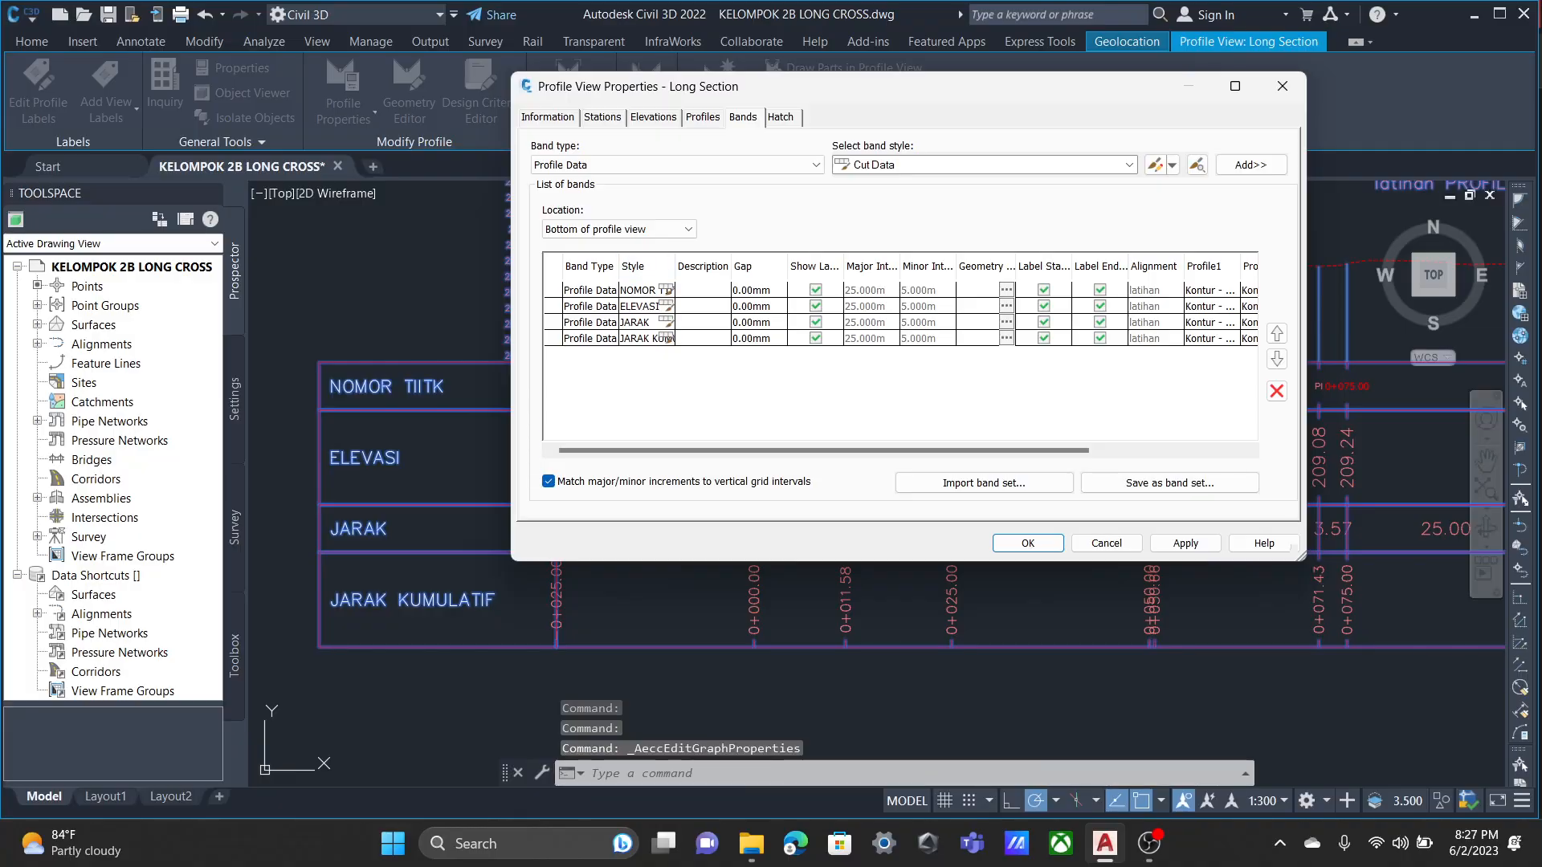
click(667, 289)
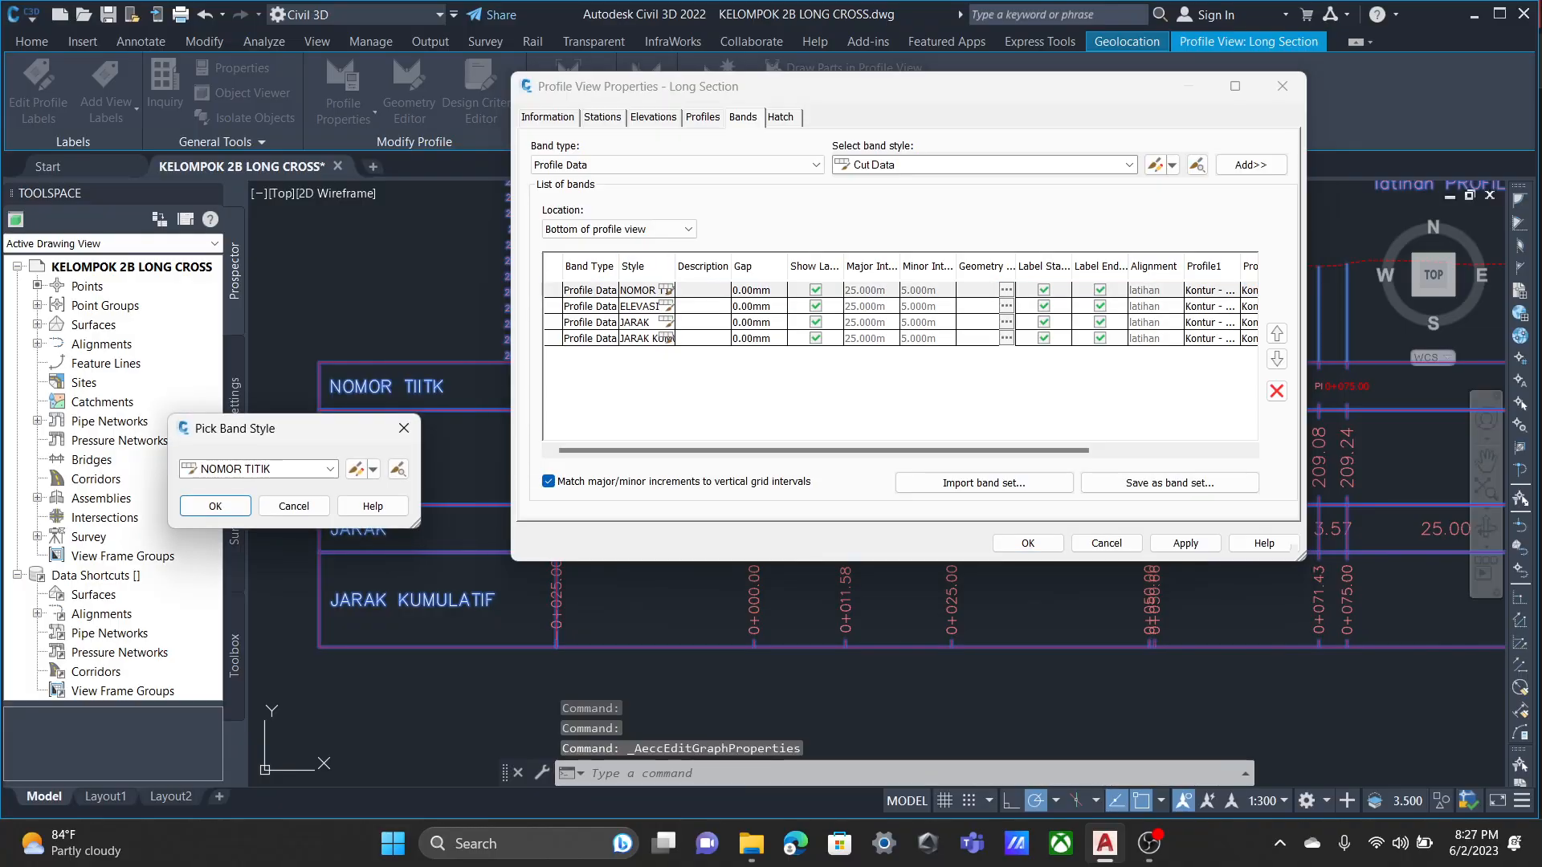
click(355, 469)
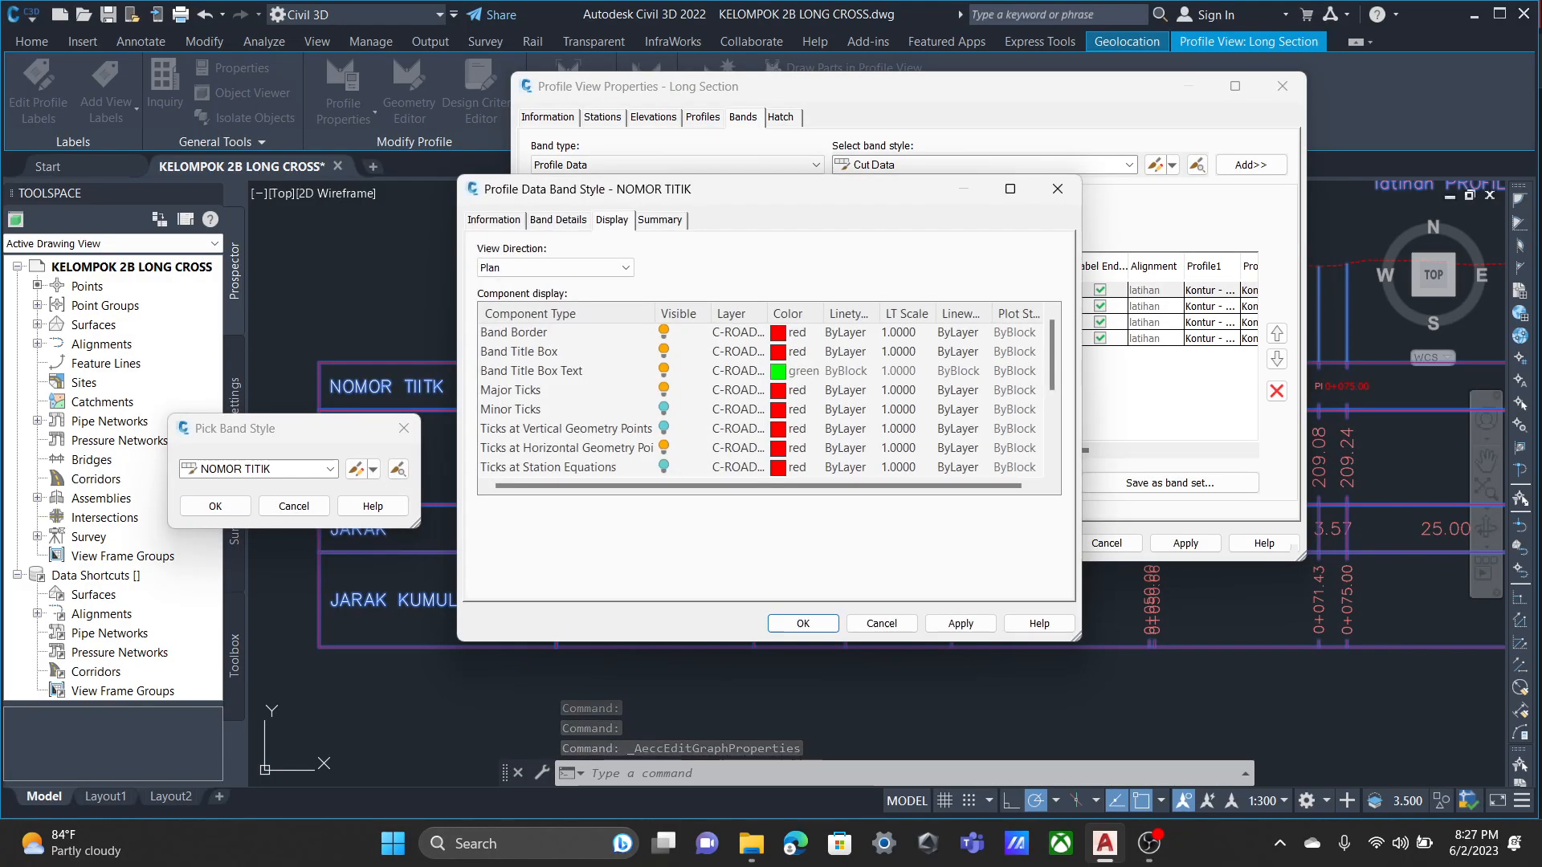
click(558, 220)
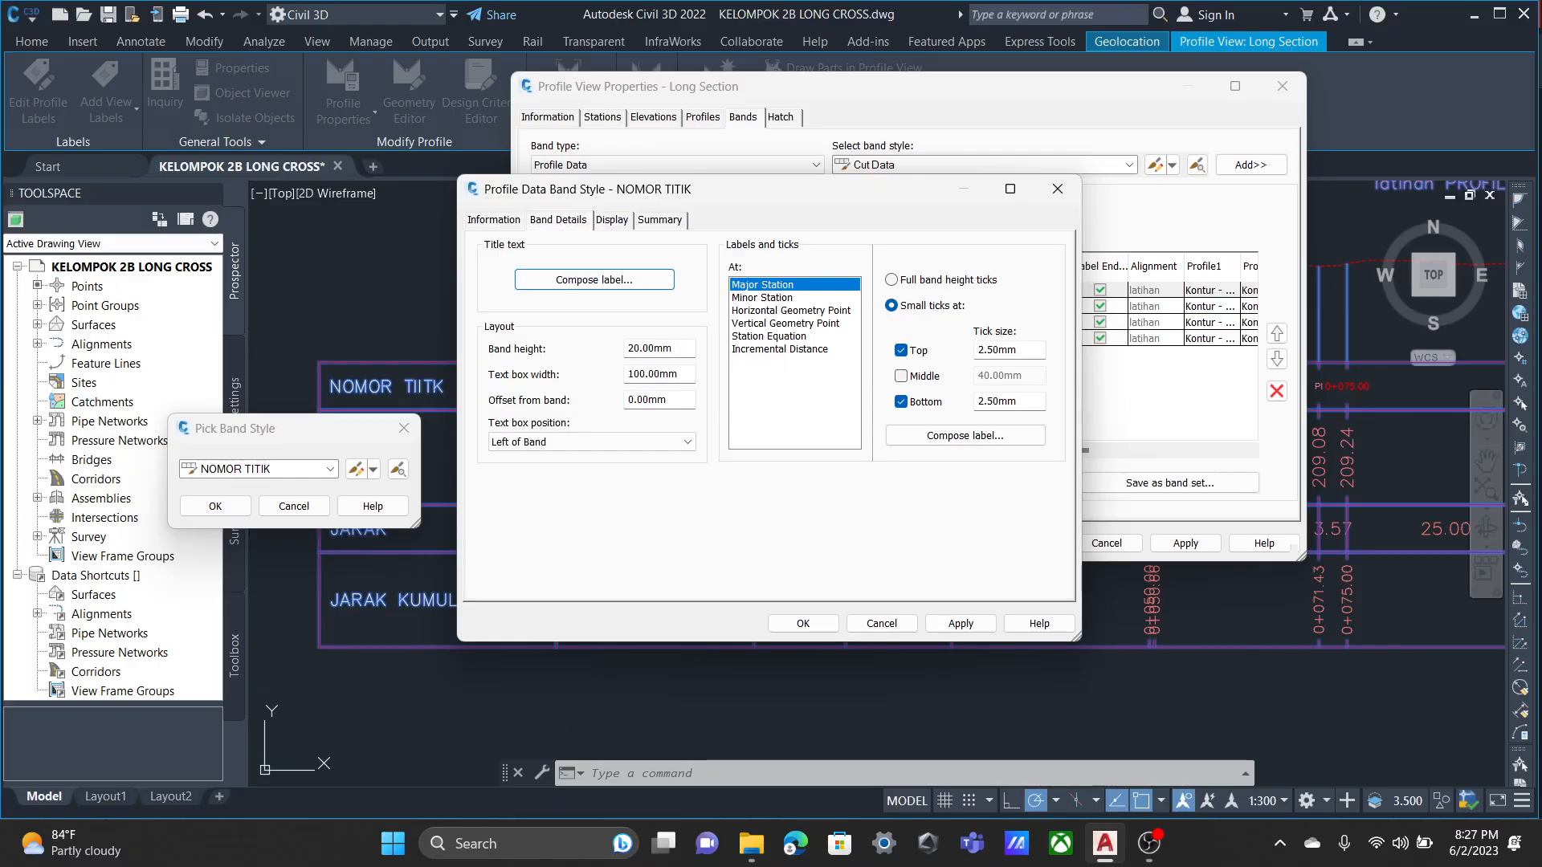
click(965, 435)
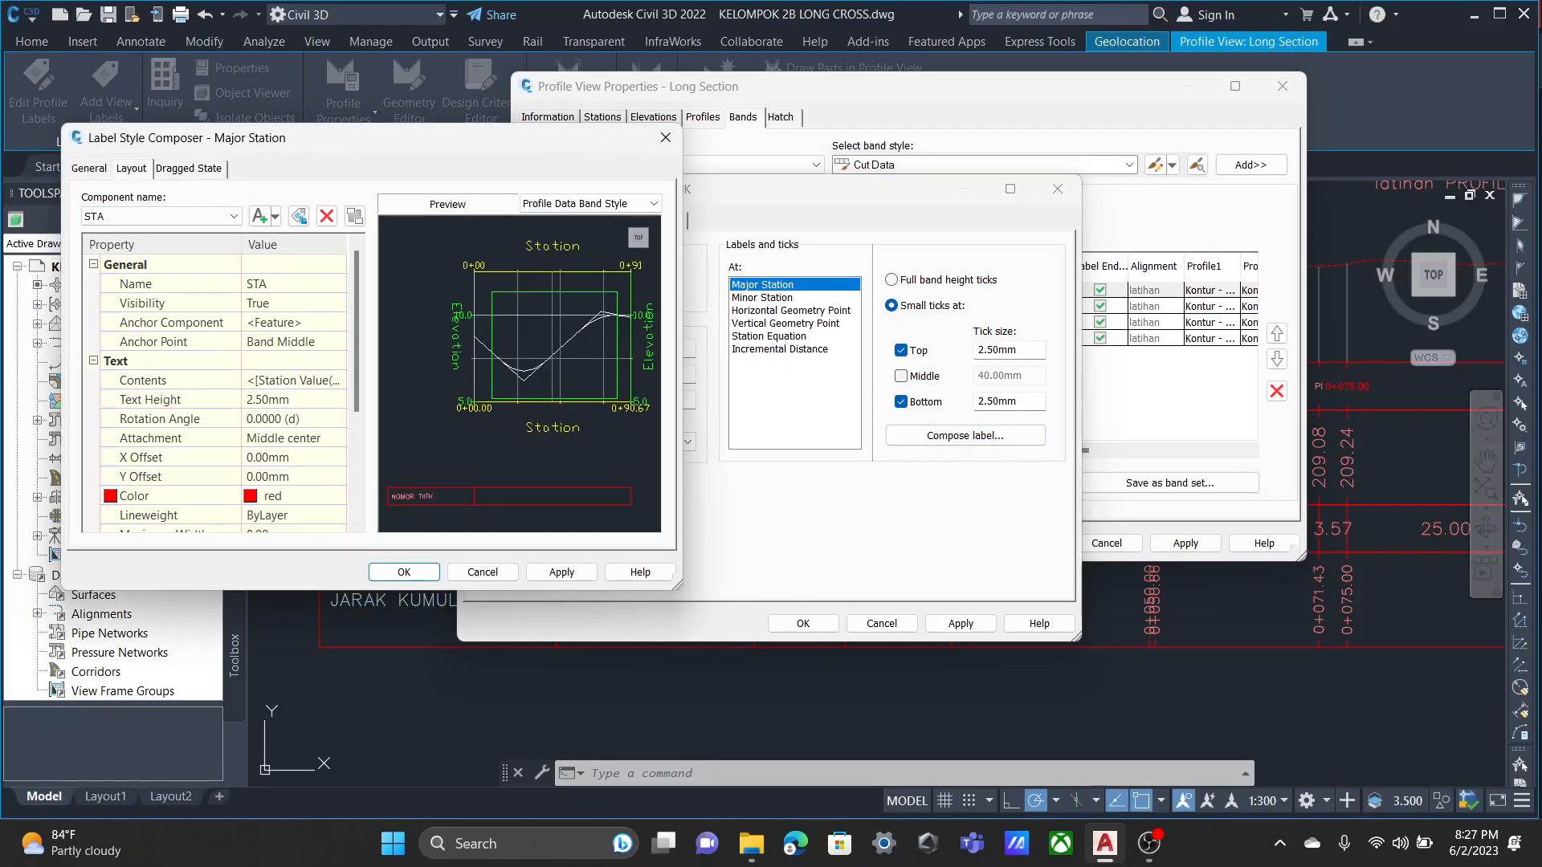
click(337, 496)
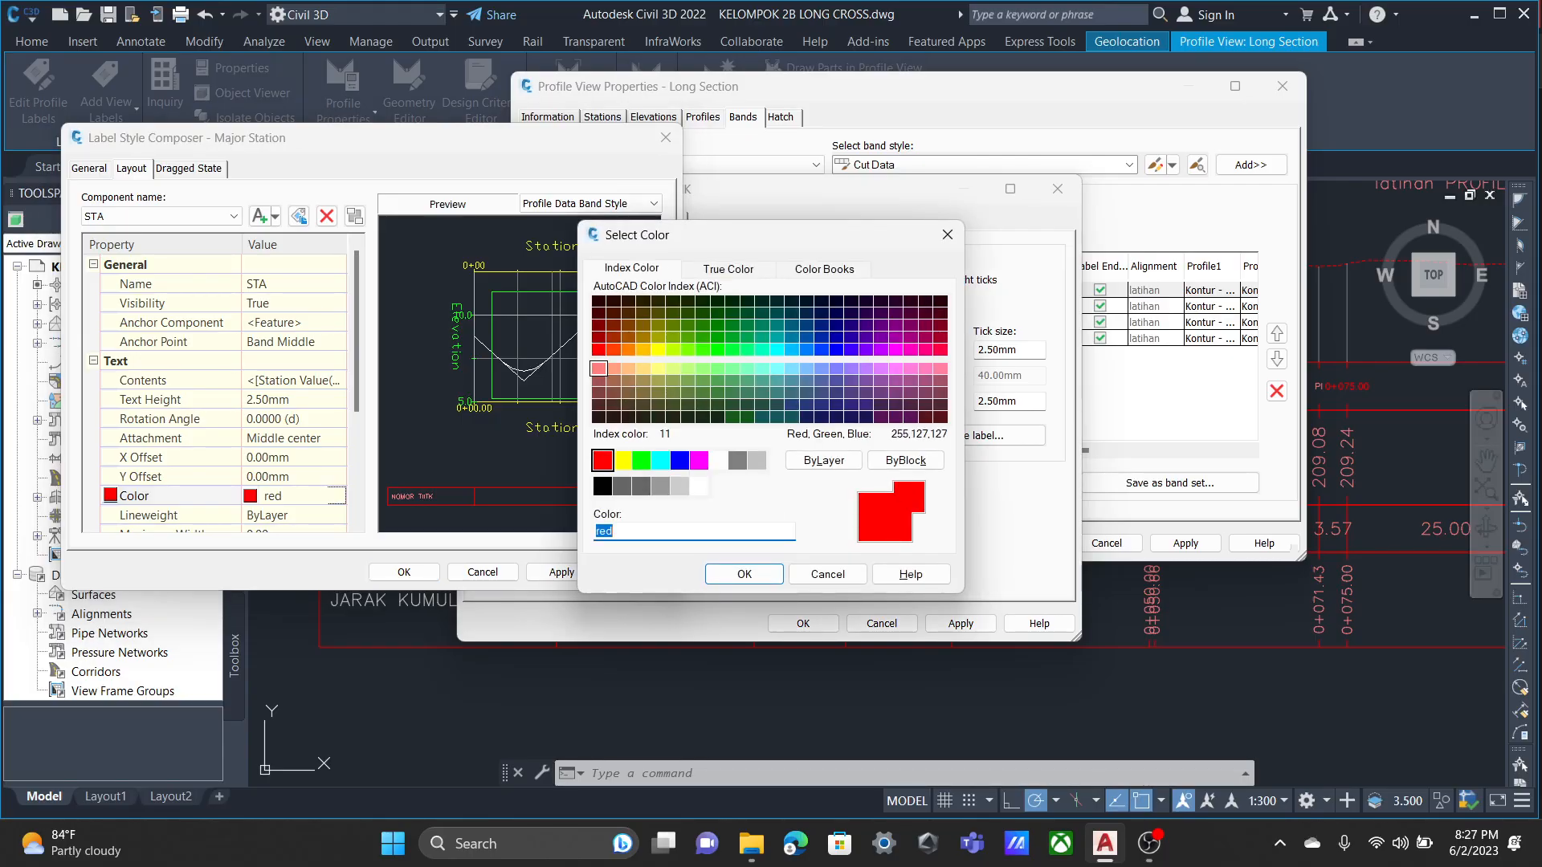
click(598, 369)
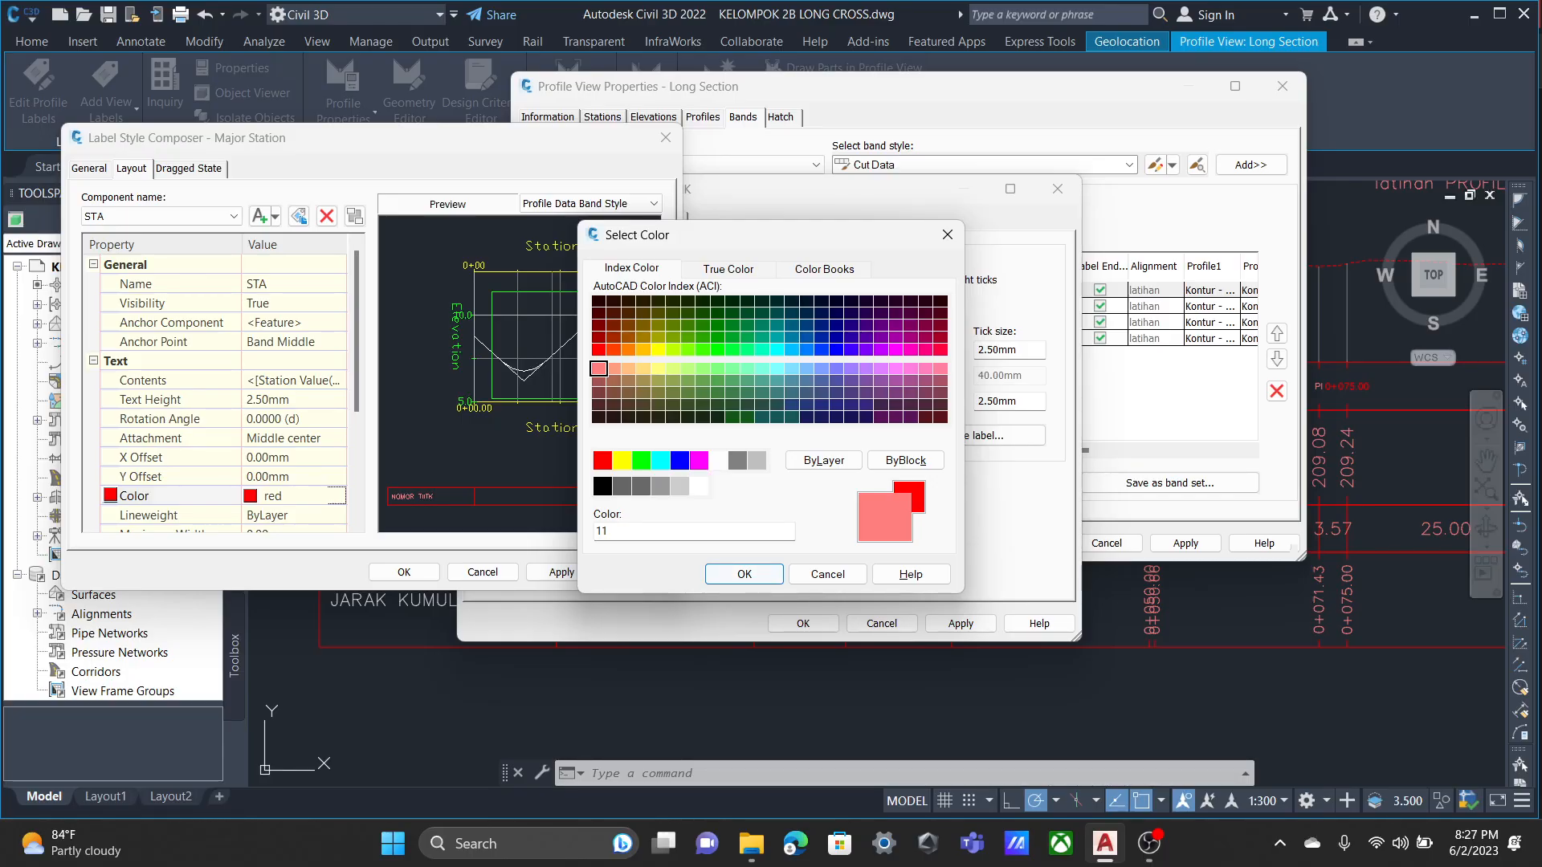
key(Return)
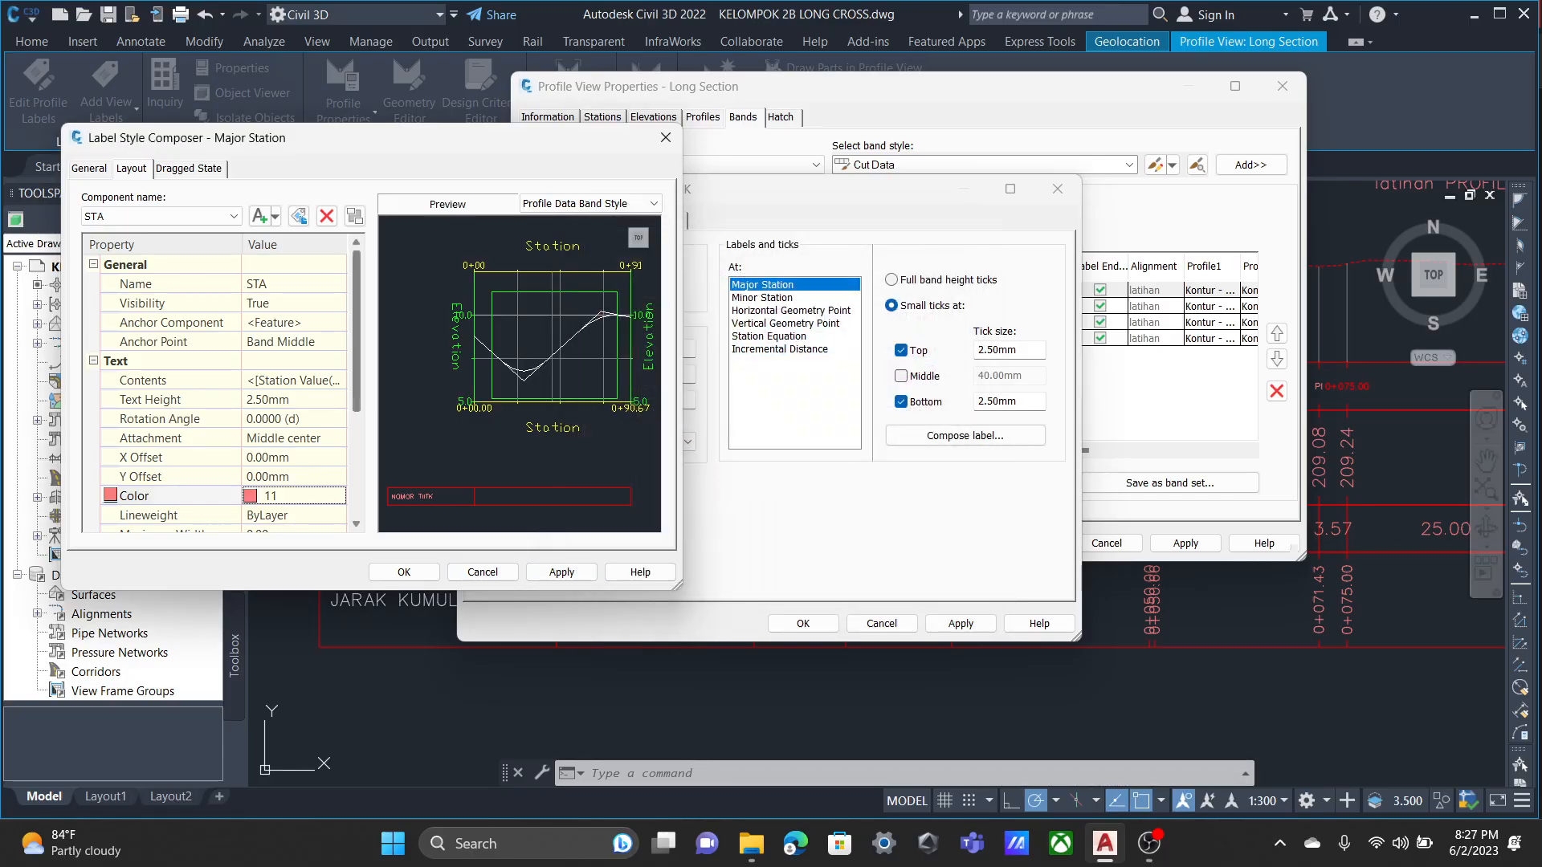
click(404, 572)
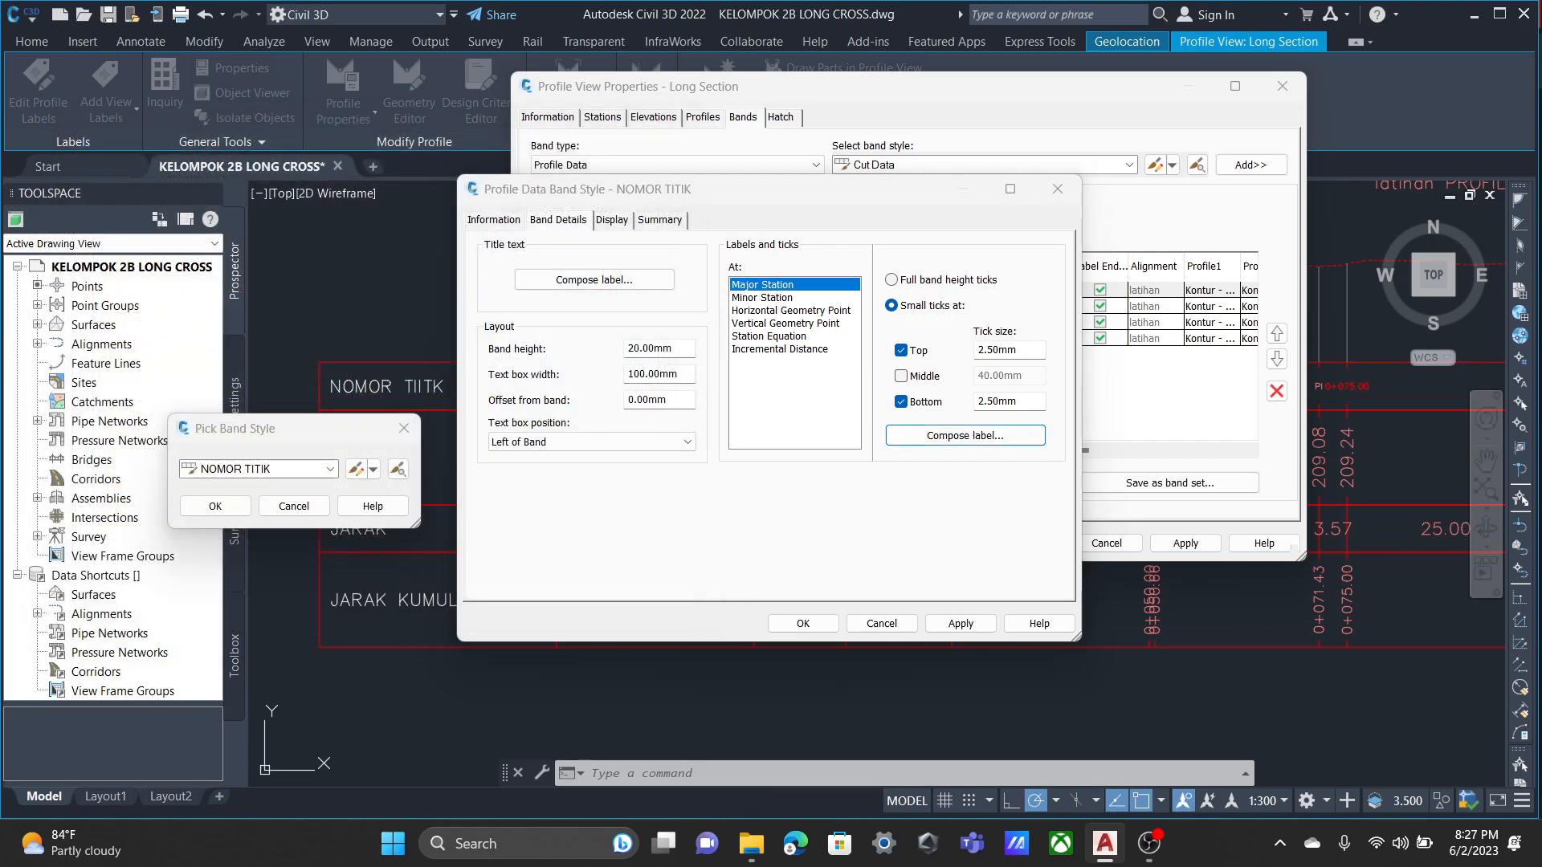
Apply the NOMOR TITIK band style changes and accept the Long Section profile view's band settings.
click(960, 624)
click(882, 624)
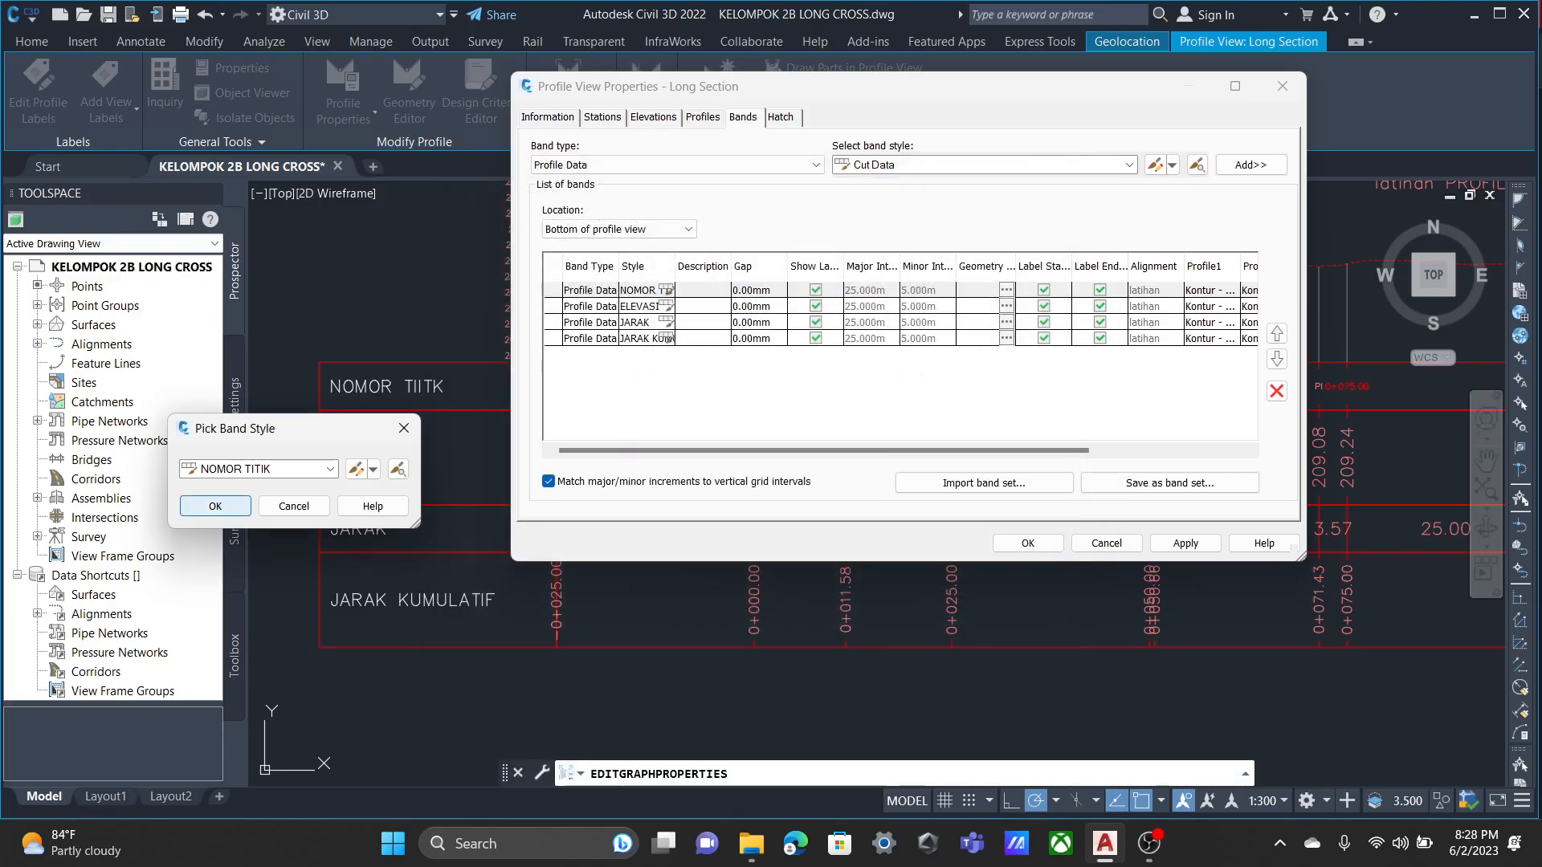
key(Return)
click(1186, 544)
click(1028, 543)
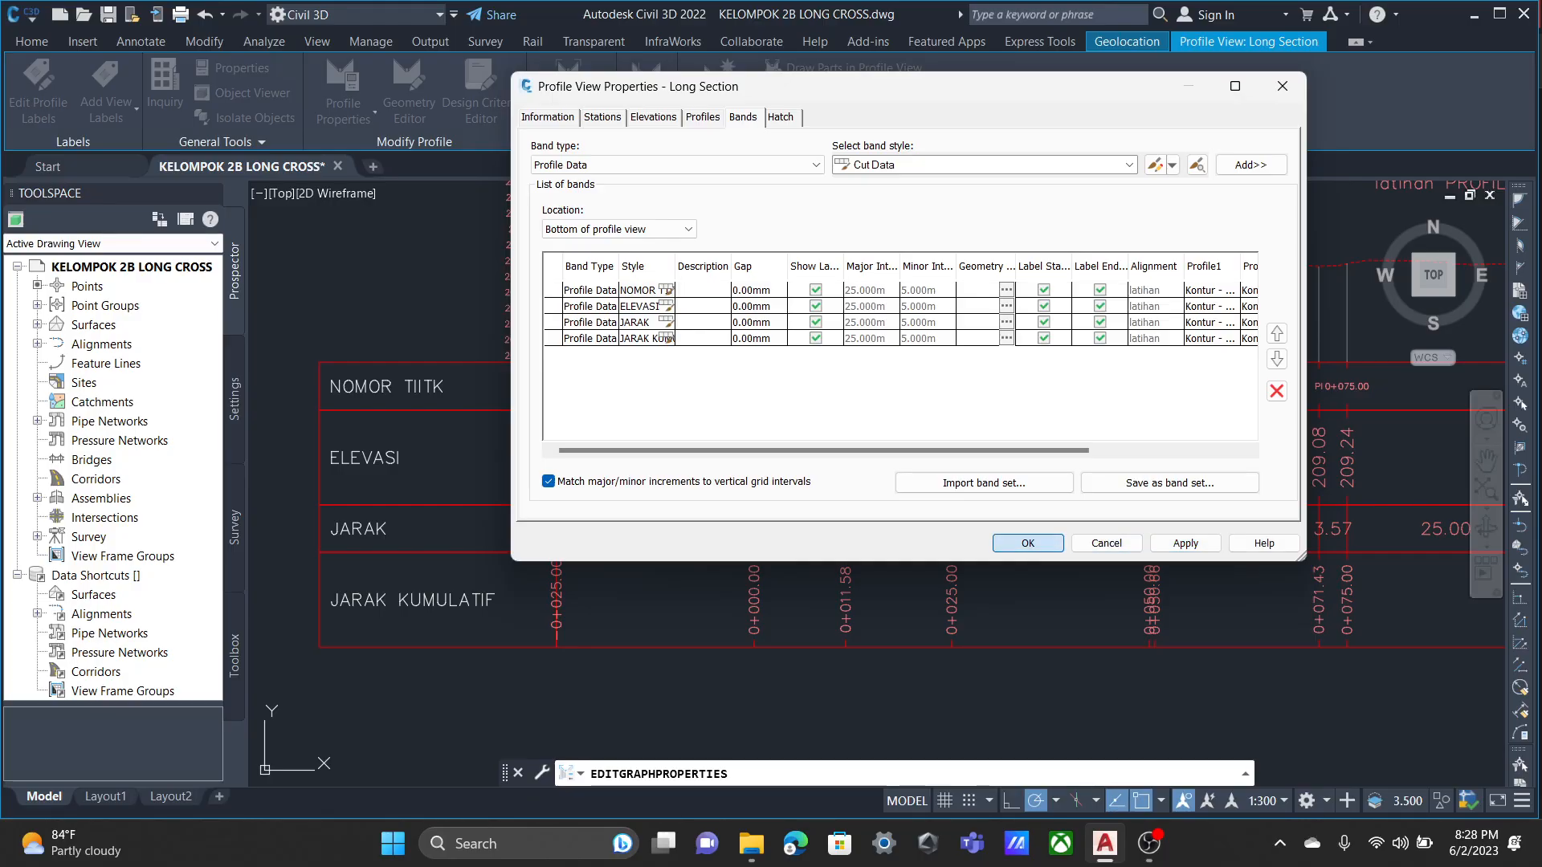
Check the profile view style's graph, grid, title annotation, axes, display and summary settings without changing them.
scroll(1153, 411, up, 4)
scroll(1153, 410, down, 3)
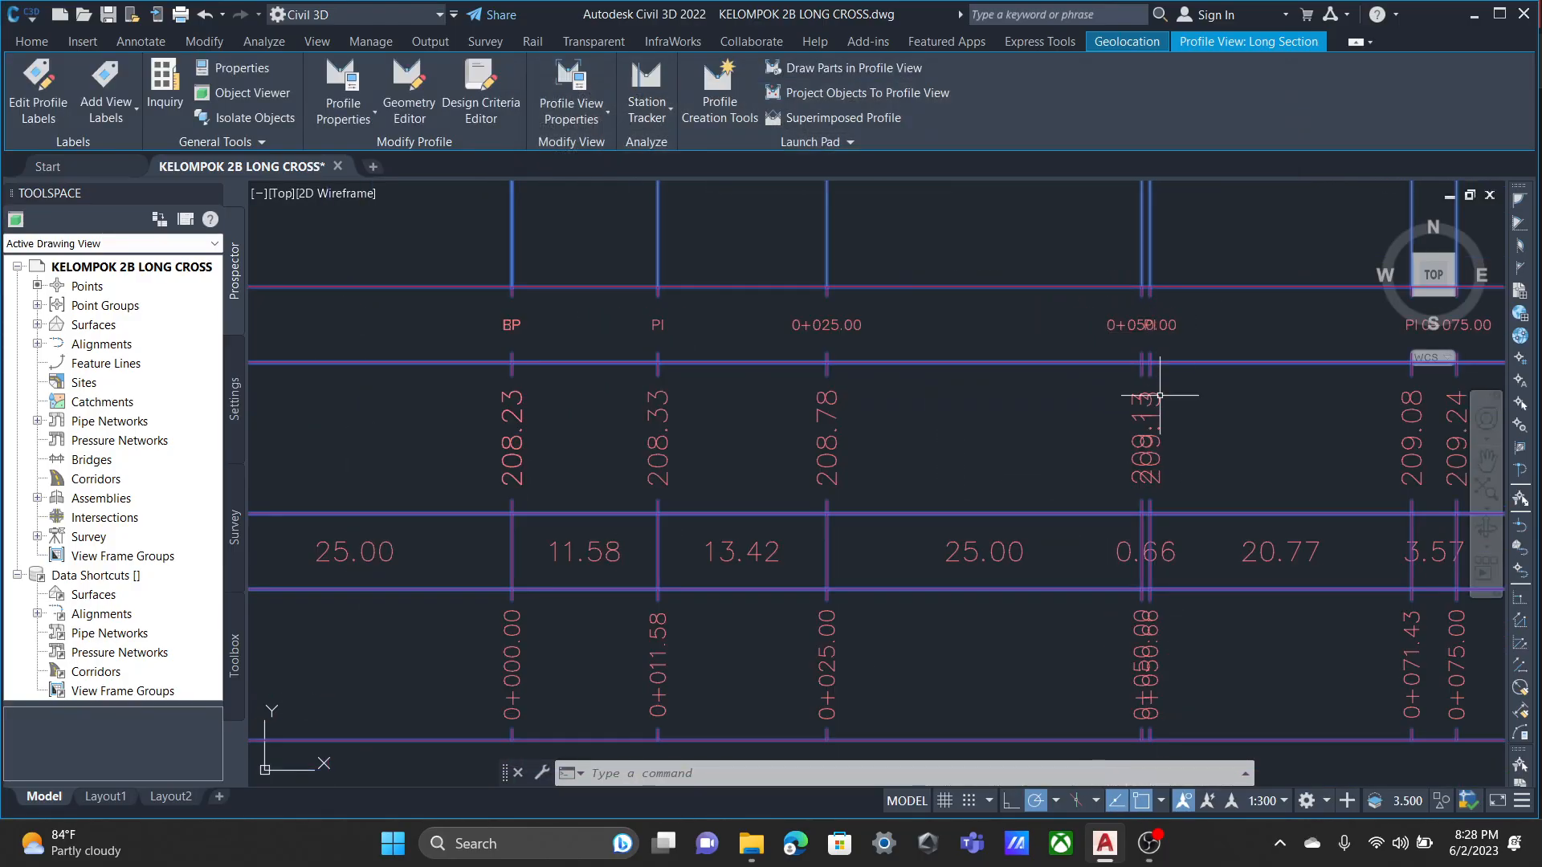
scroll(548, 433, down, 4)
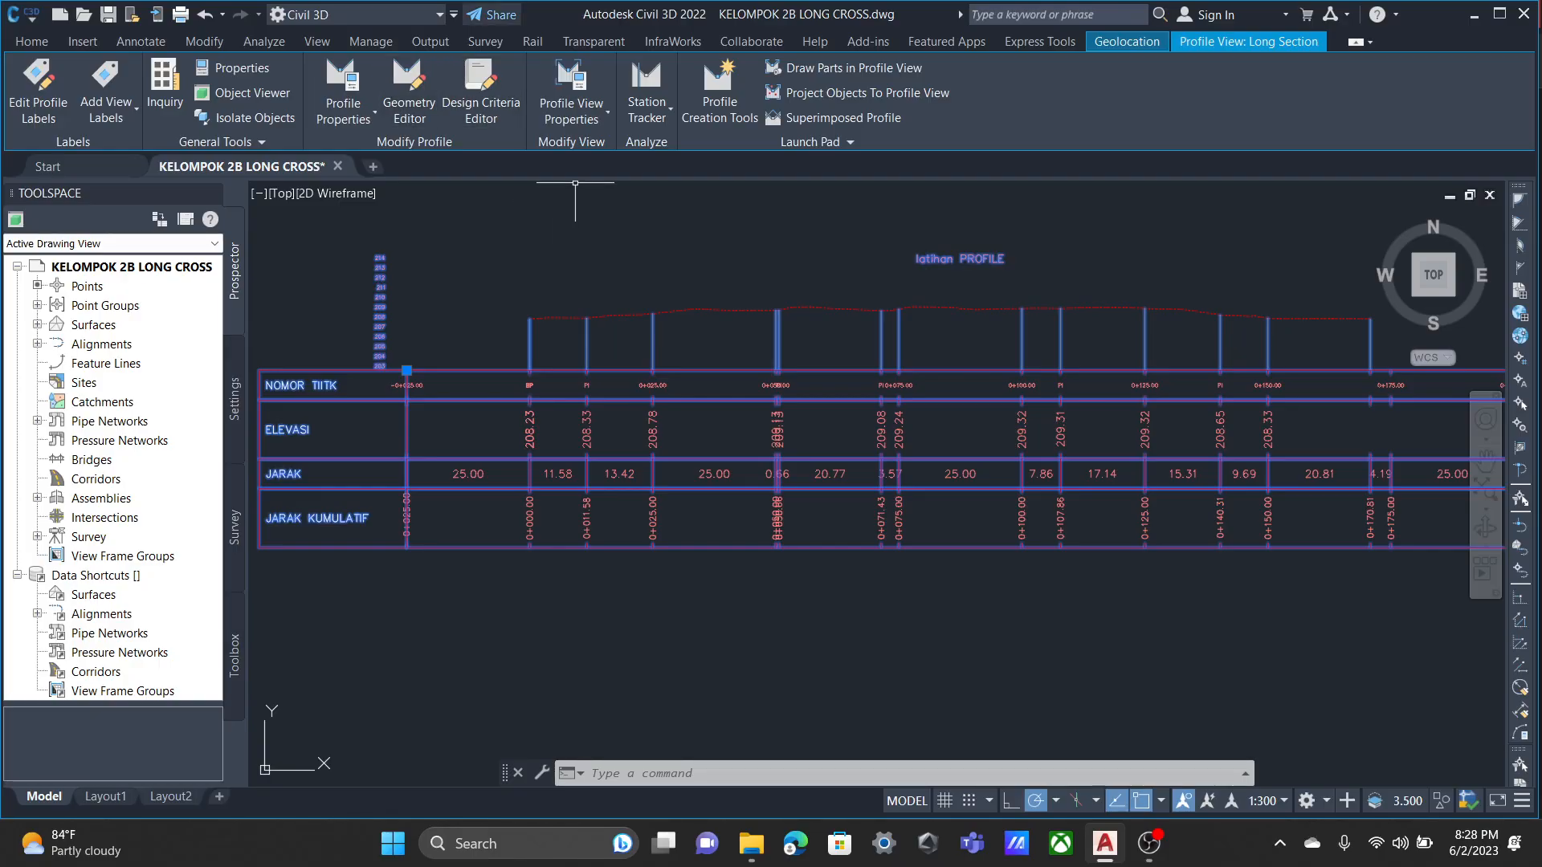
scroll(520, 435, up, 2)
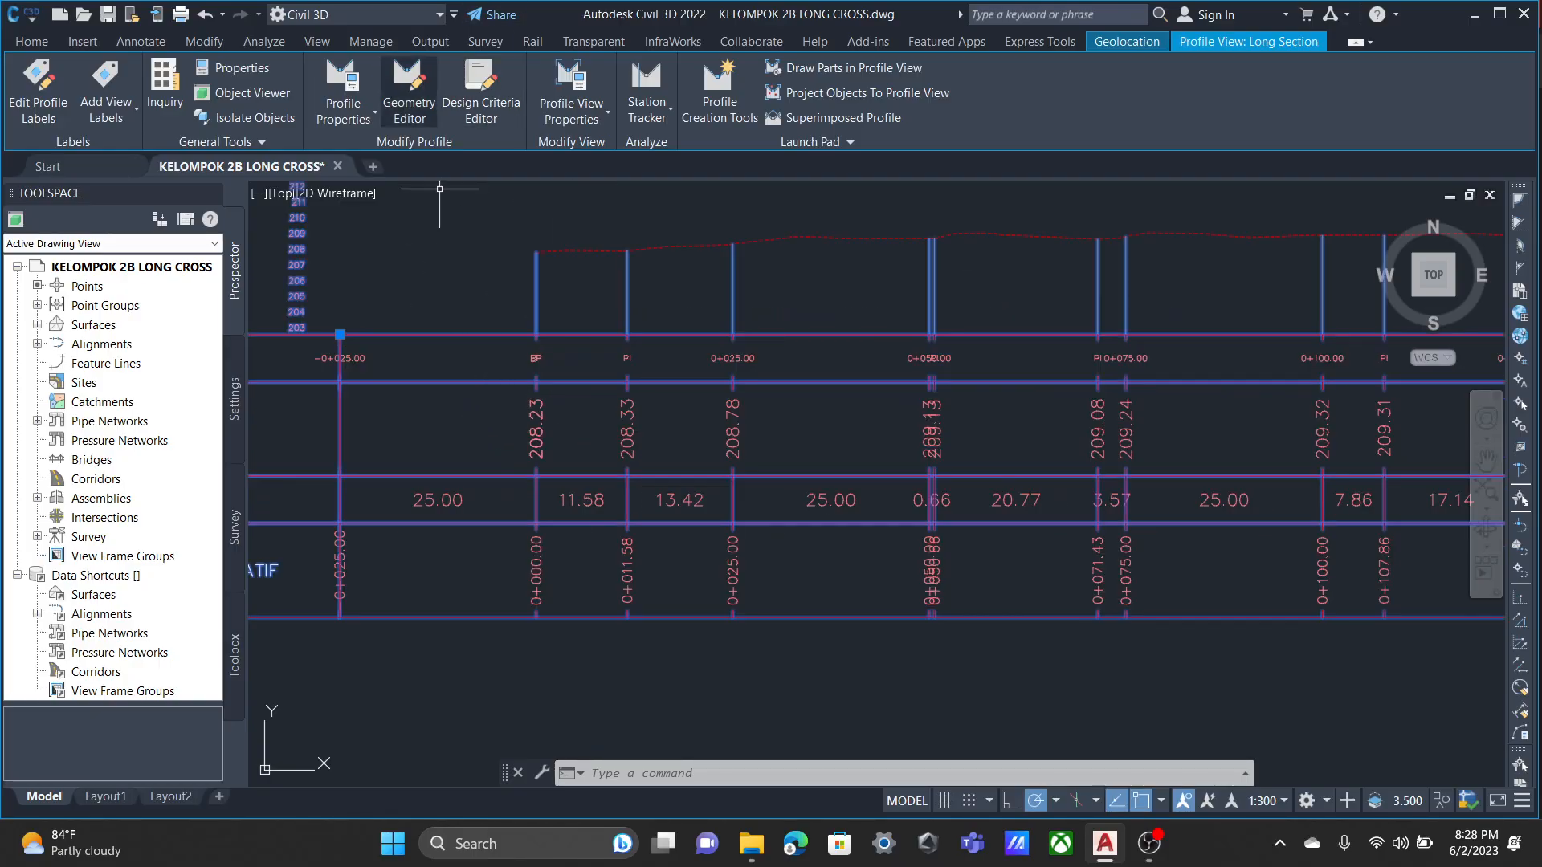
click(571, 112)
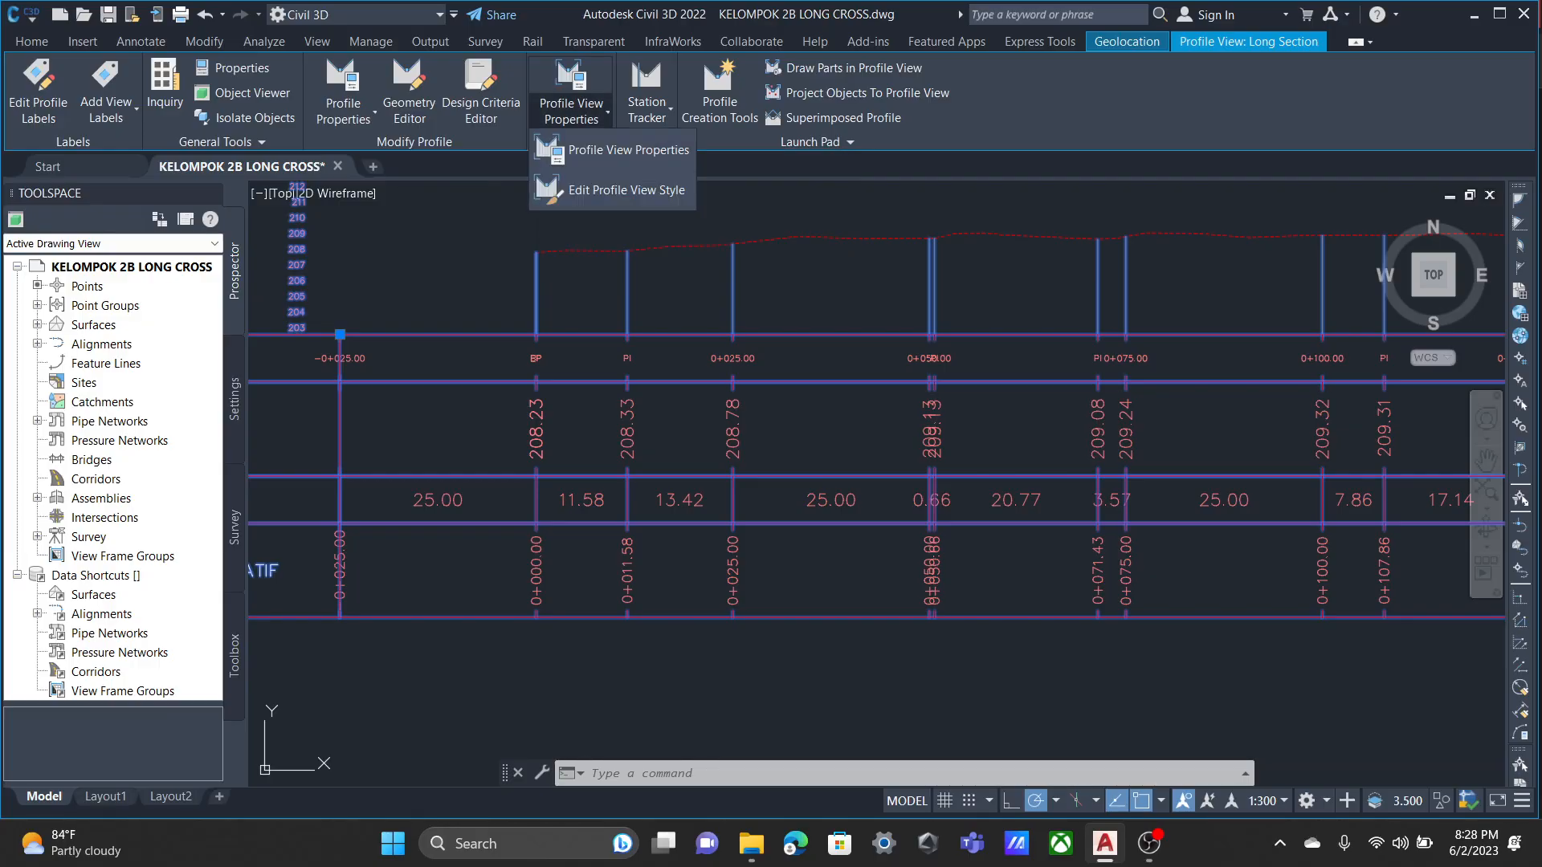
click(627, 190)
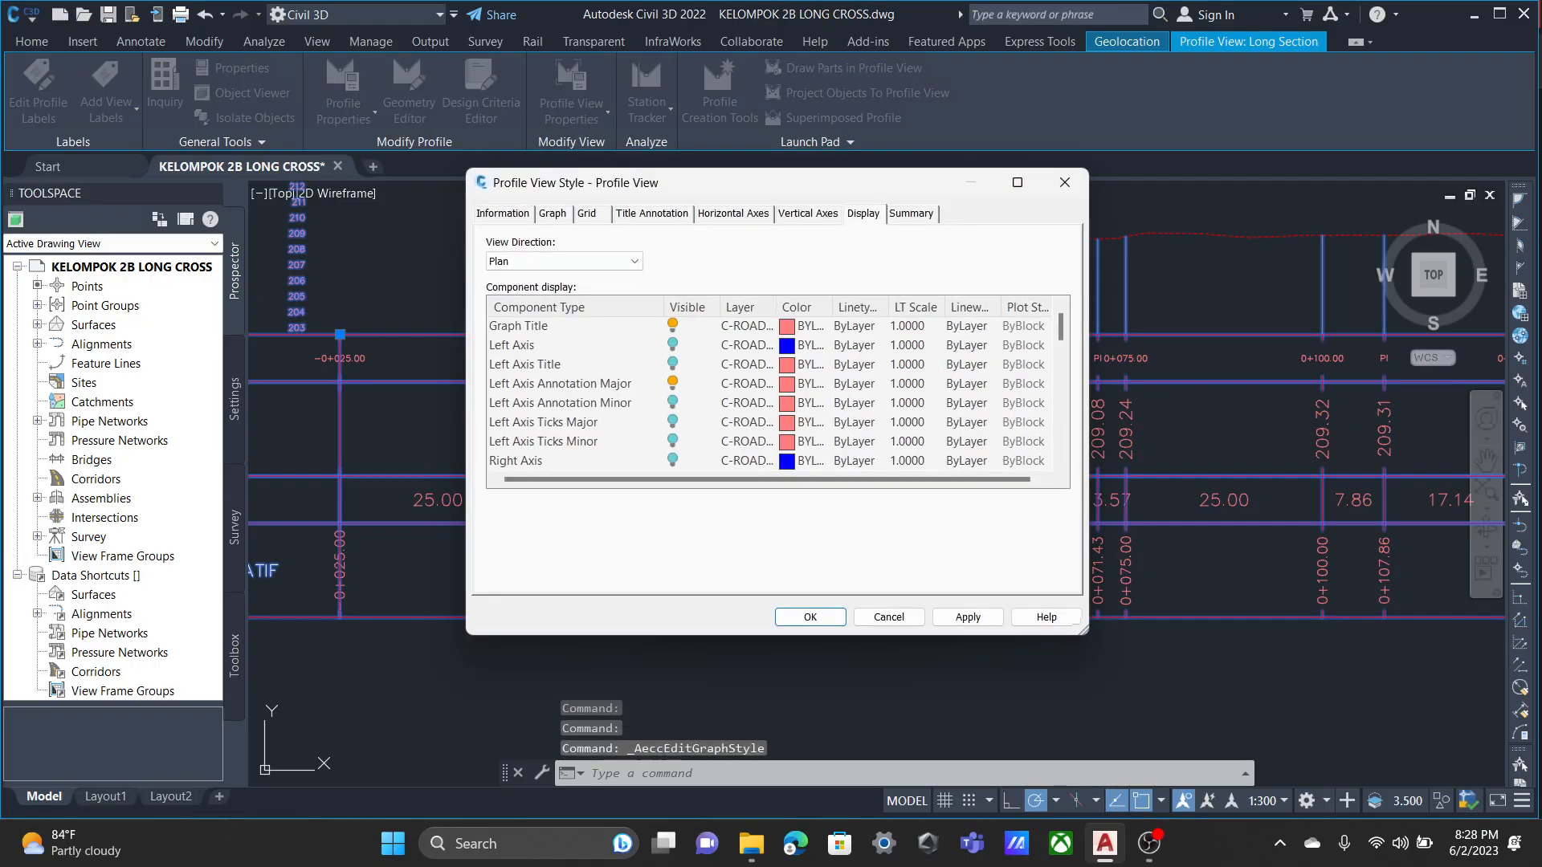
click(552, 214)
click(588, 213)
click(652, 214)
click(732, 213)
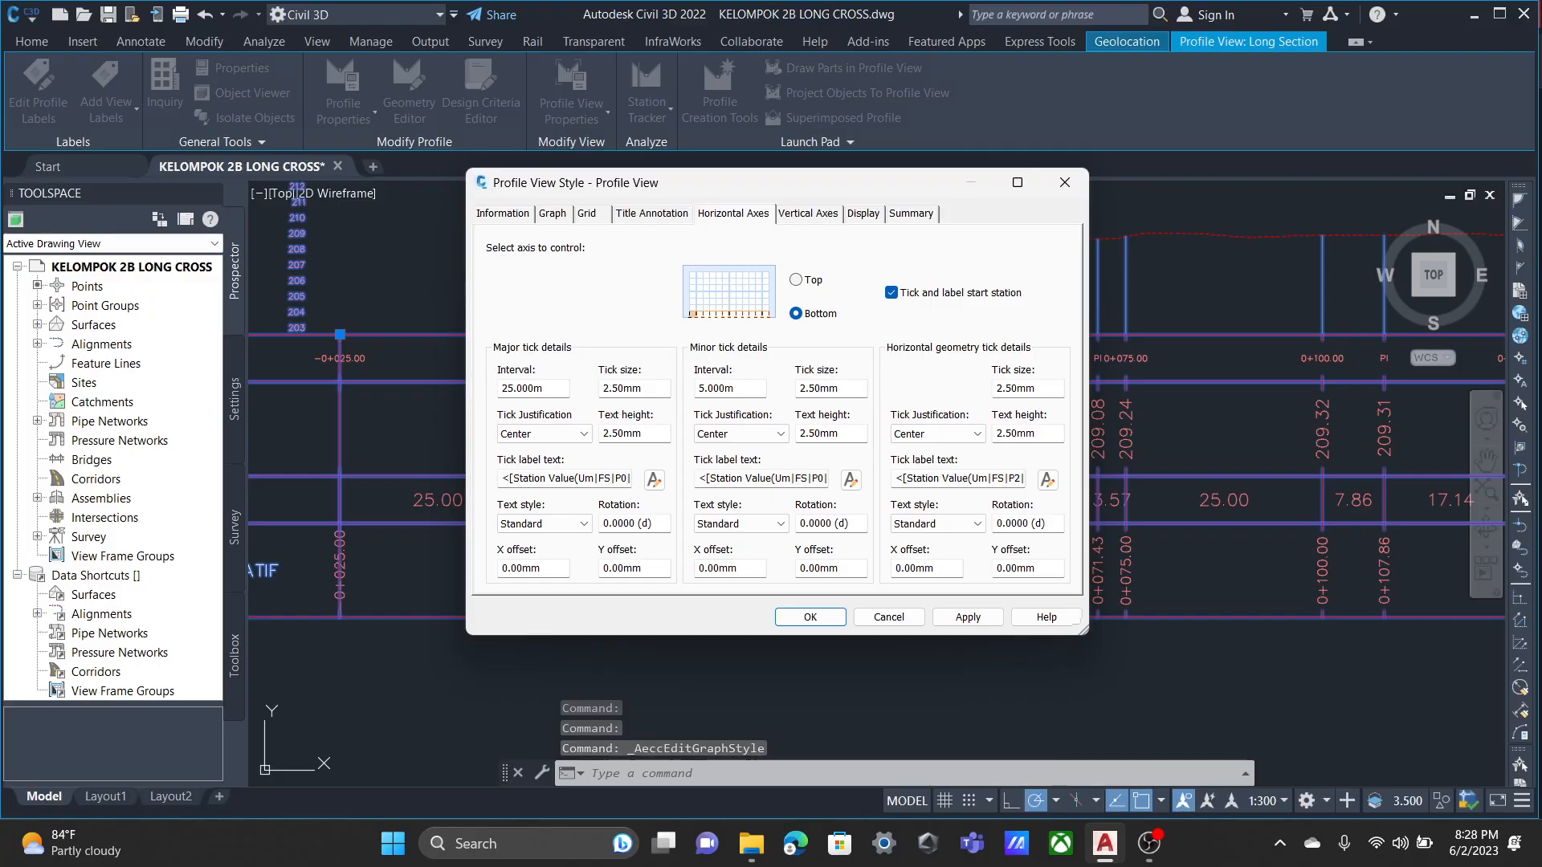
click(808, 214)
click(863, 214)
click(911, 214)
click(1065, 182)
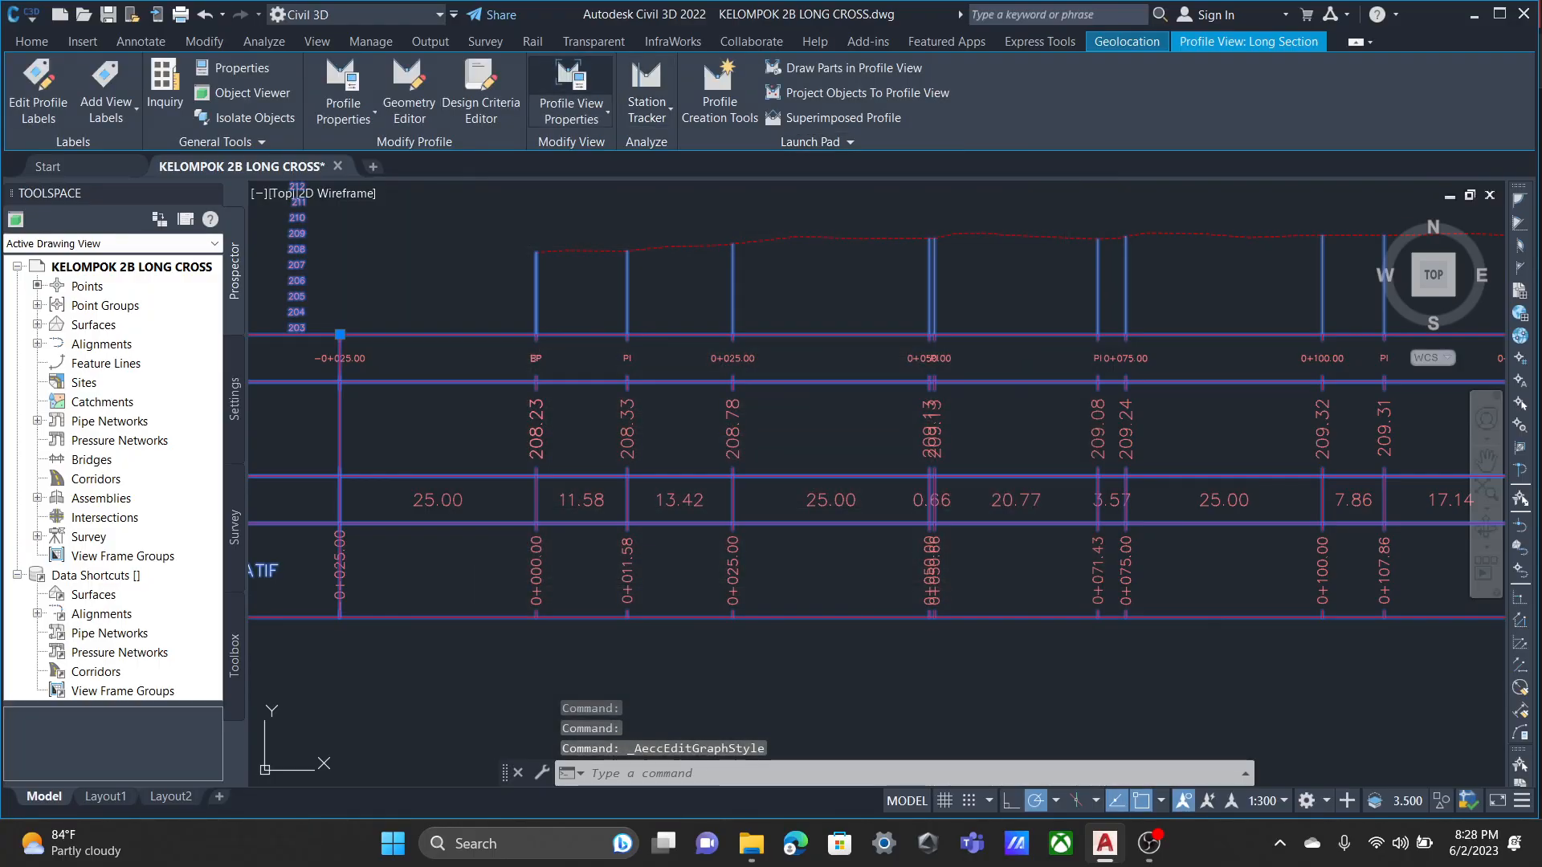
Give the Long Section profile view a user specified station range from 0+000.00 m to 0+180.00 m.
click(571, 112)
click(619, 148)
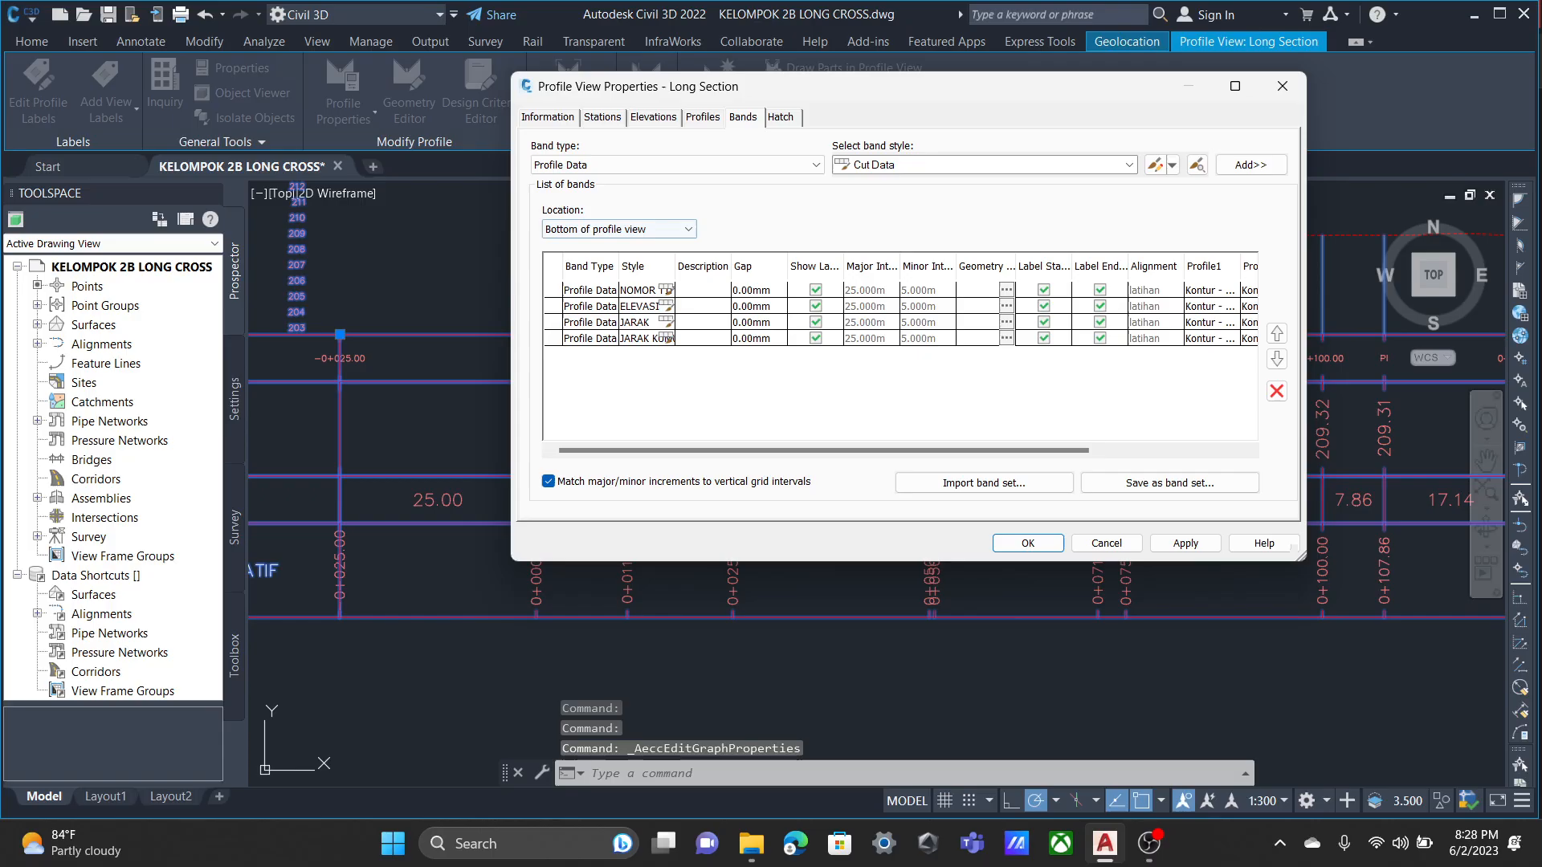
click(602, 117)
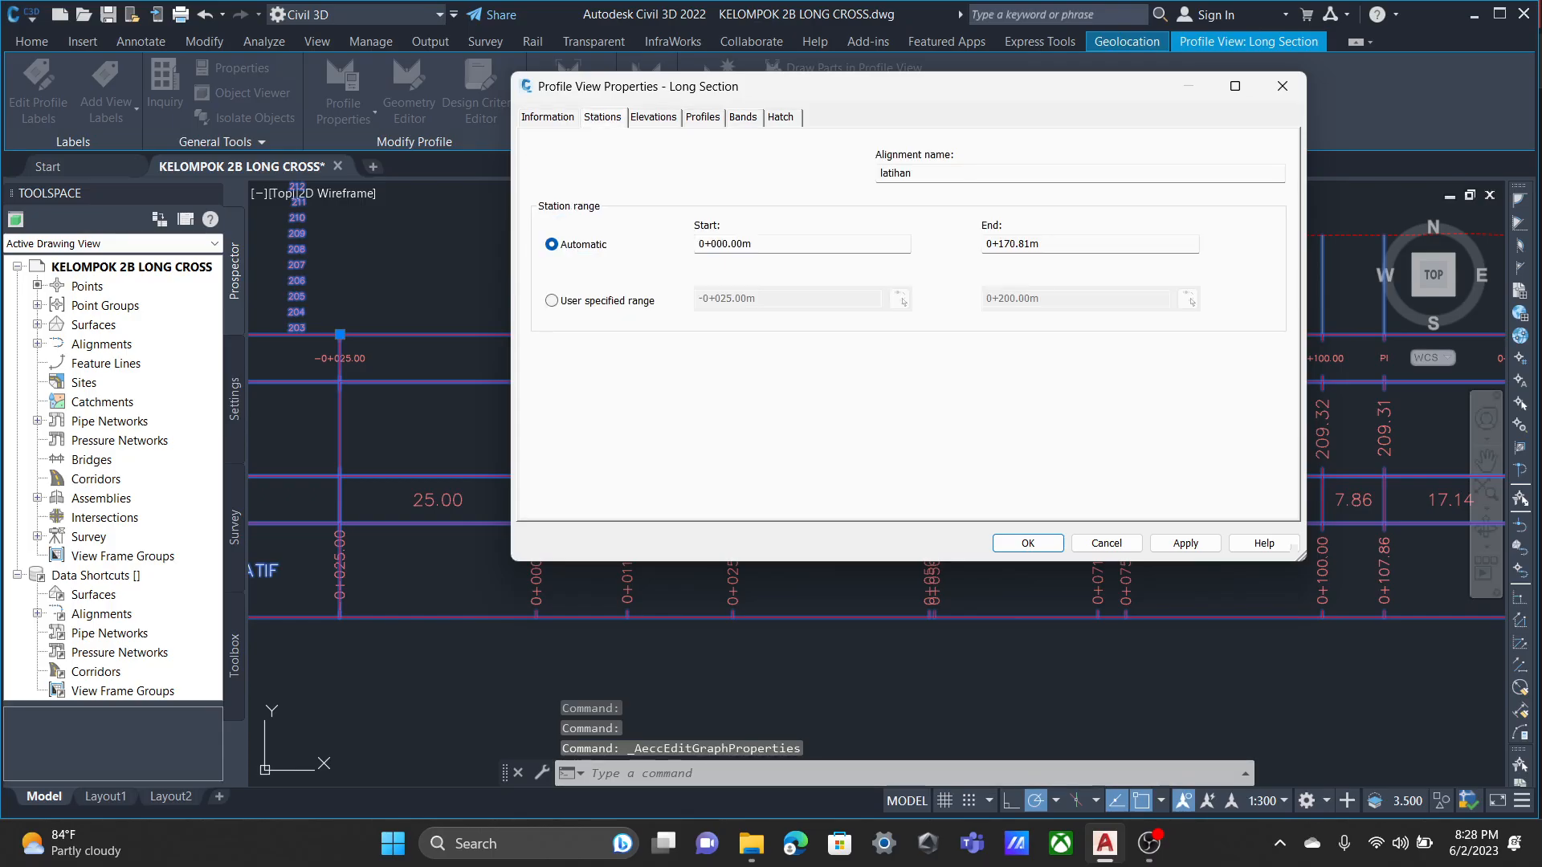
click(552, 300)
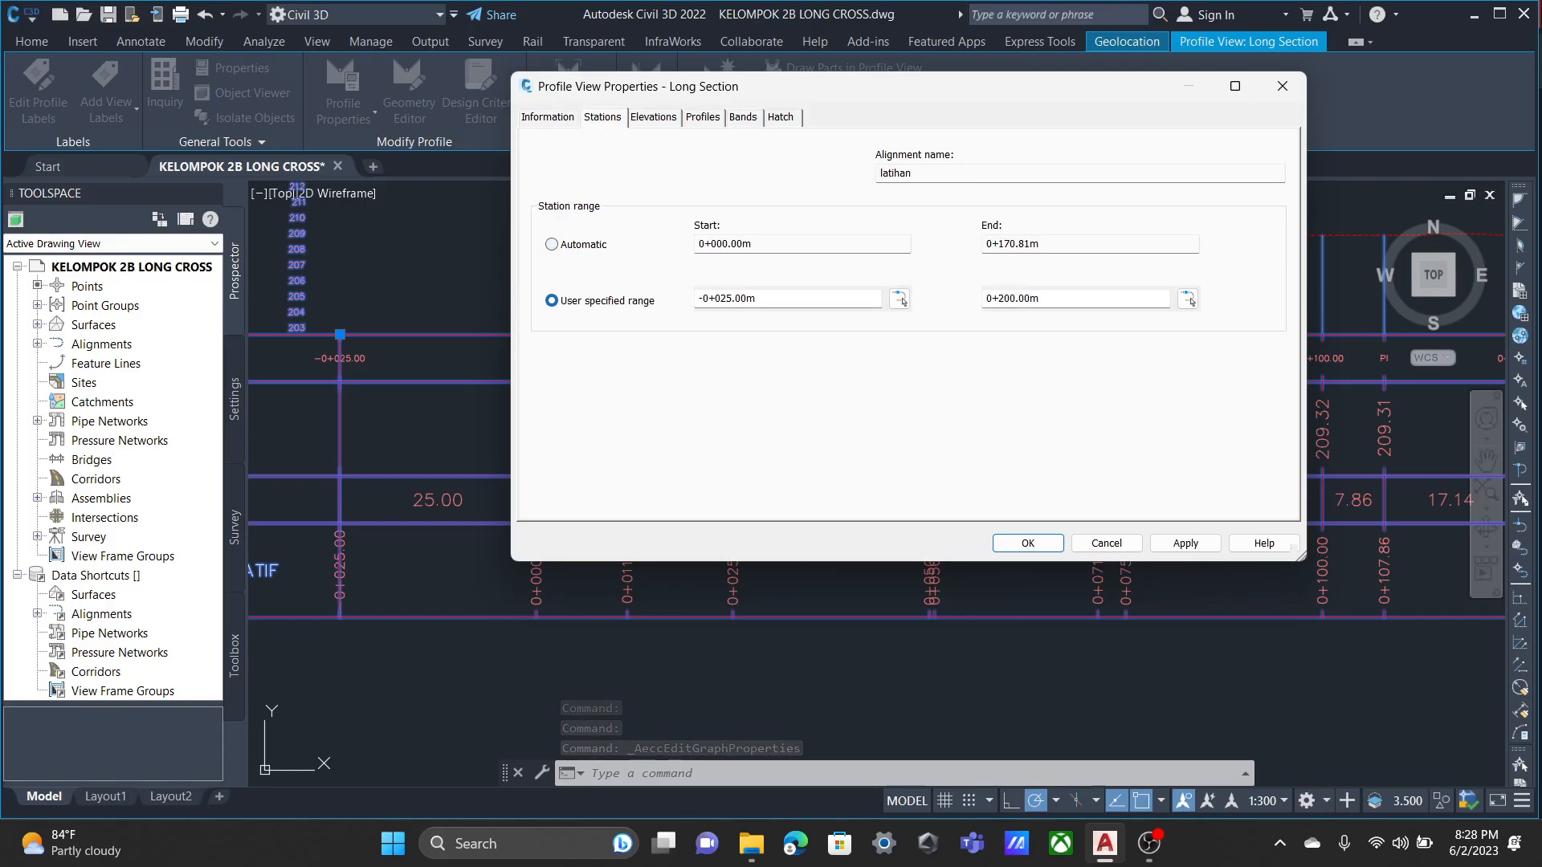
click(756, 299)
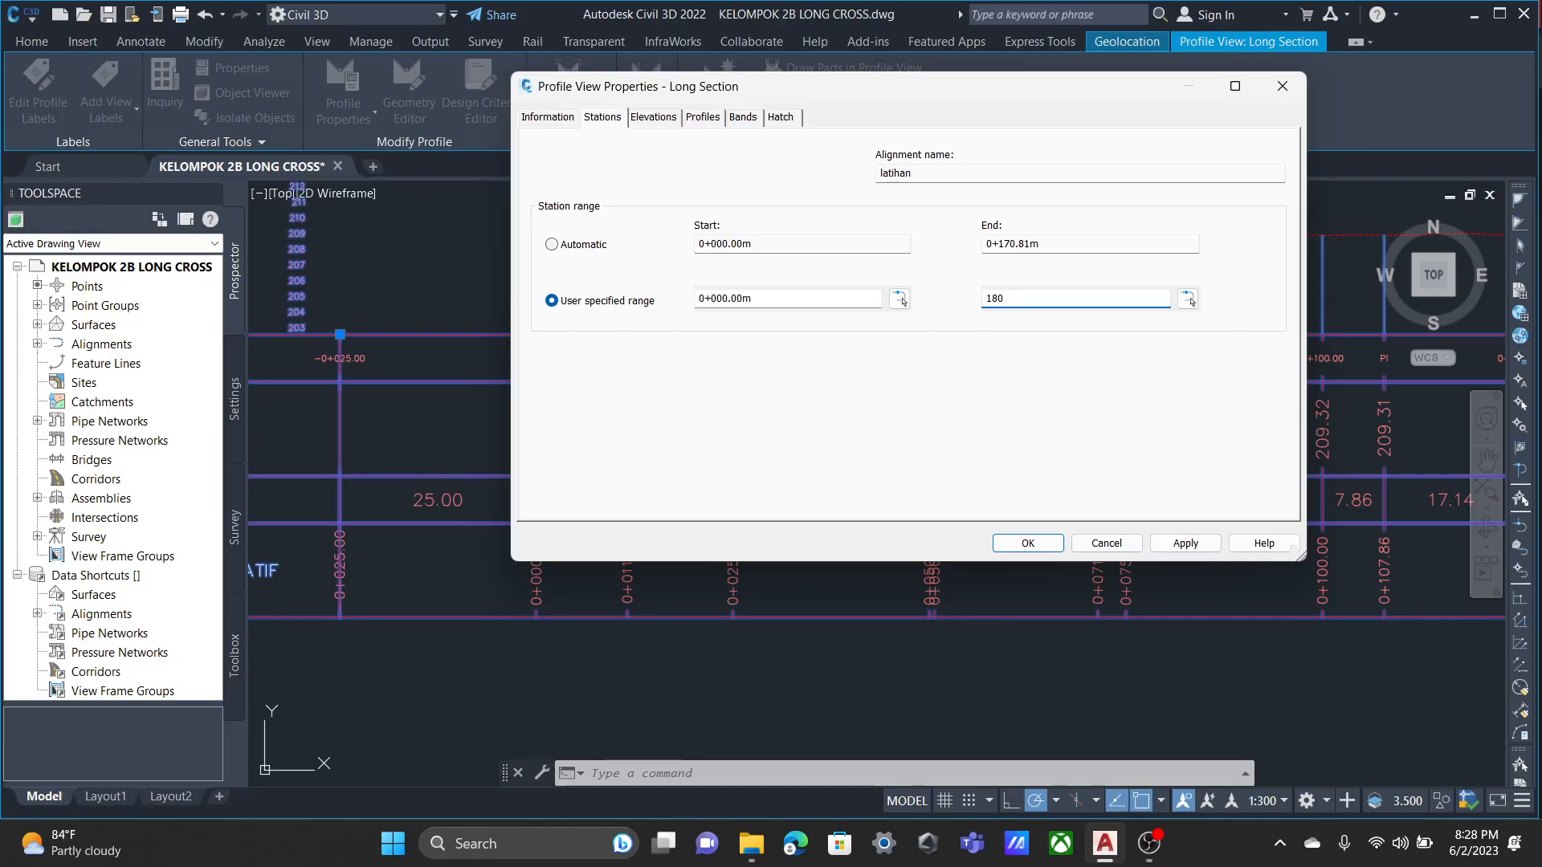
click(1028, 543)
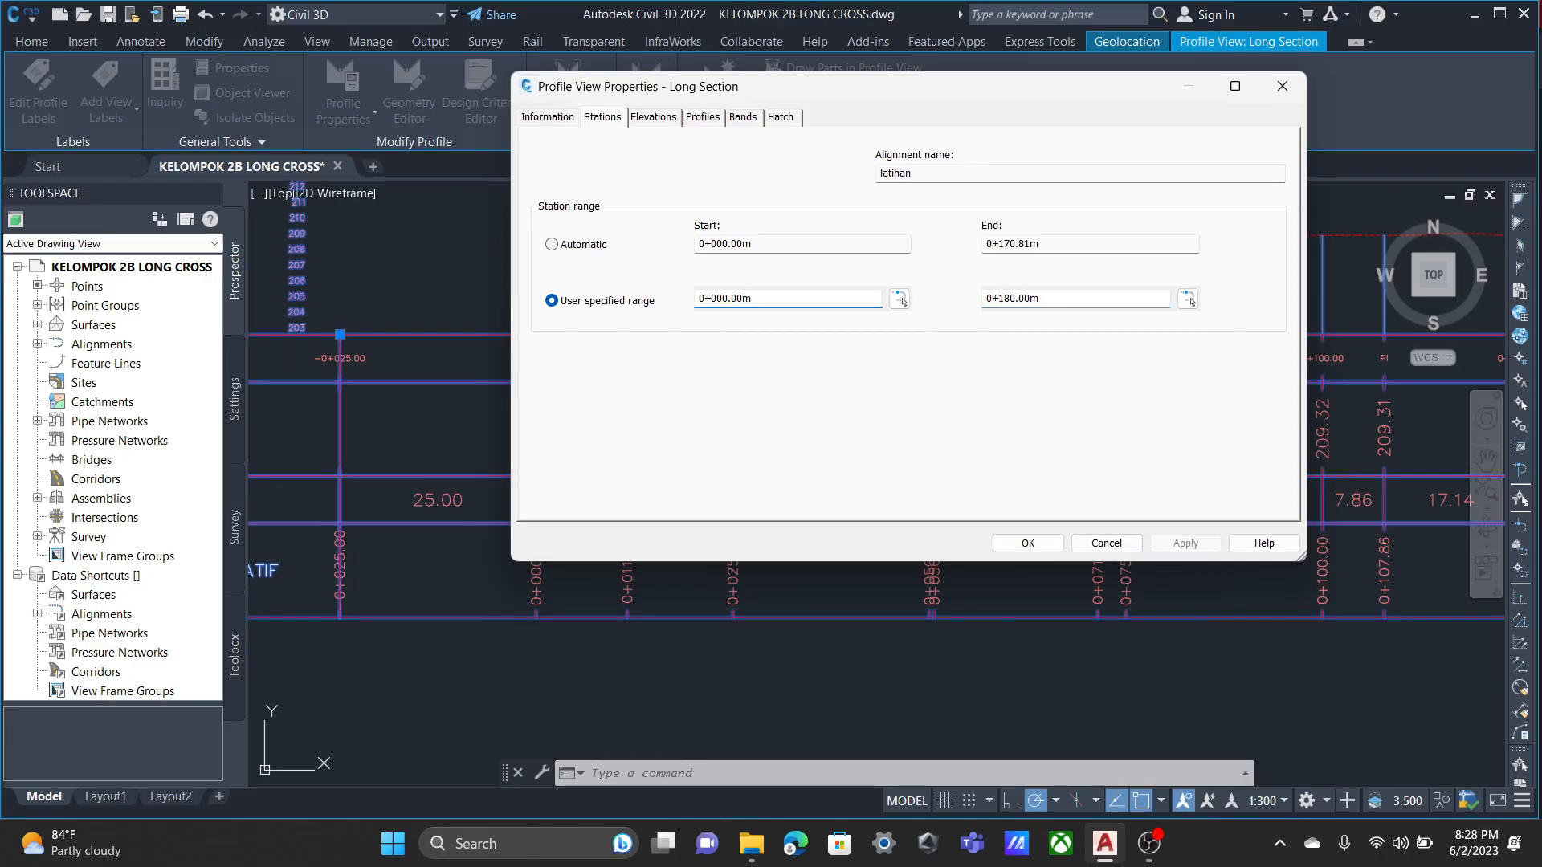
Examine the bands at both ends of the shortened profile view, especially the labels at stations 0+175.00 and 0+180.00.
scroll(533, 471, up, 4)
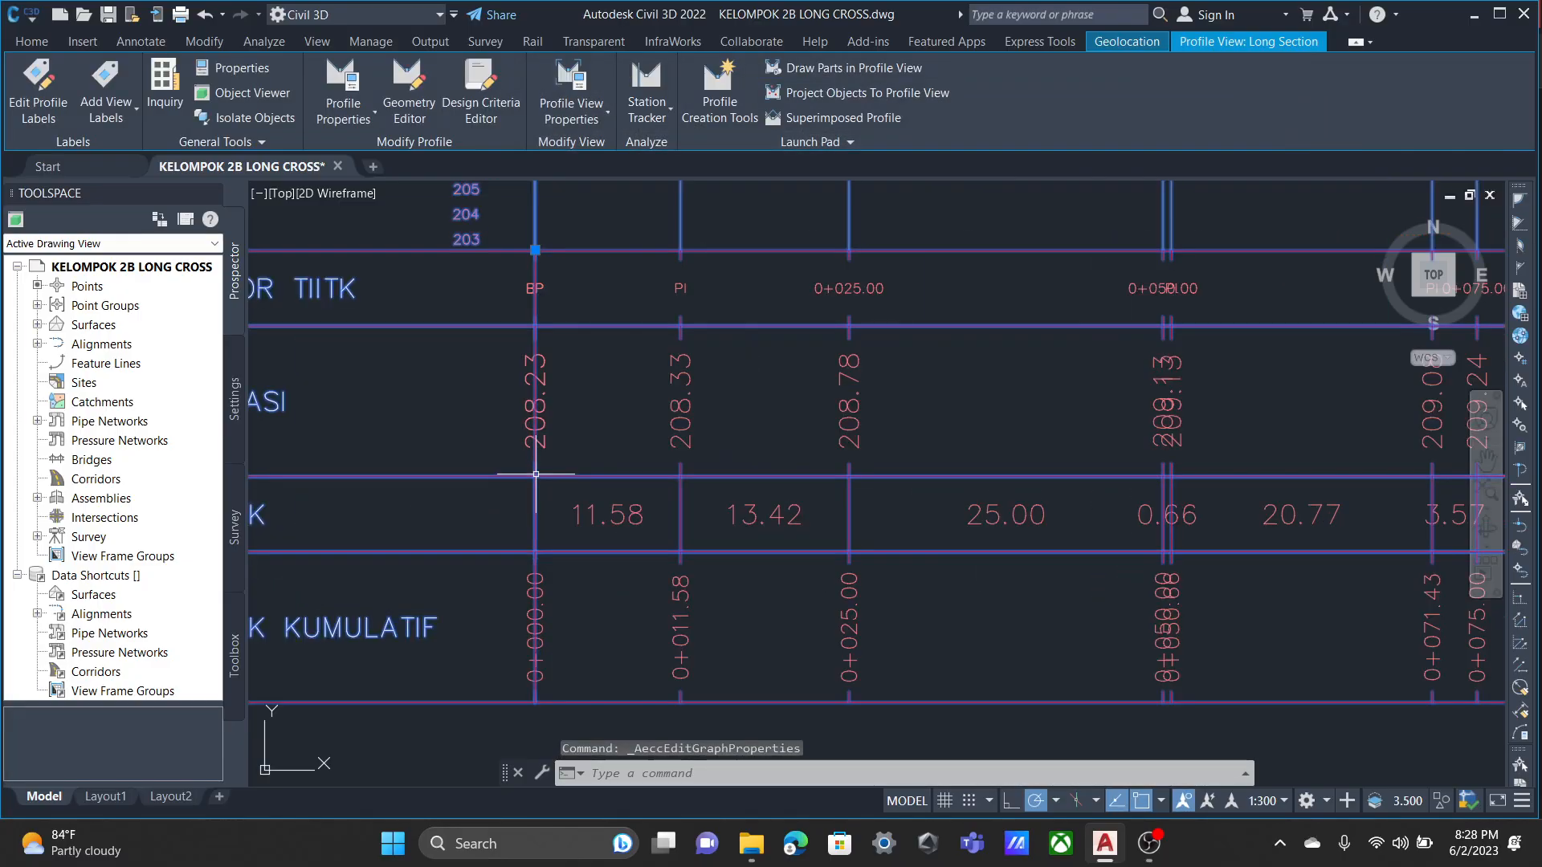
scroll(561, 519, down, 4)
middle_drag(888, 387, 331, 336)
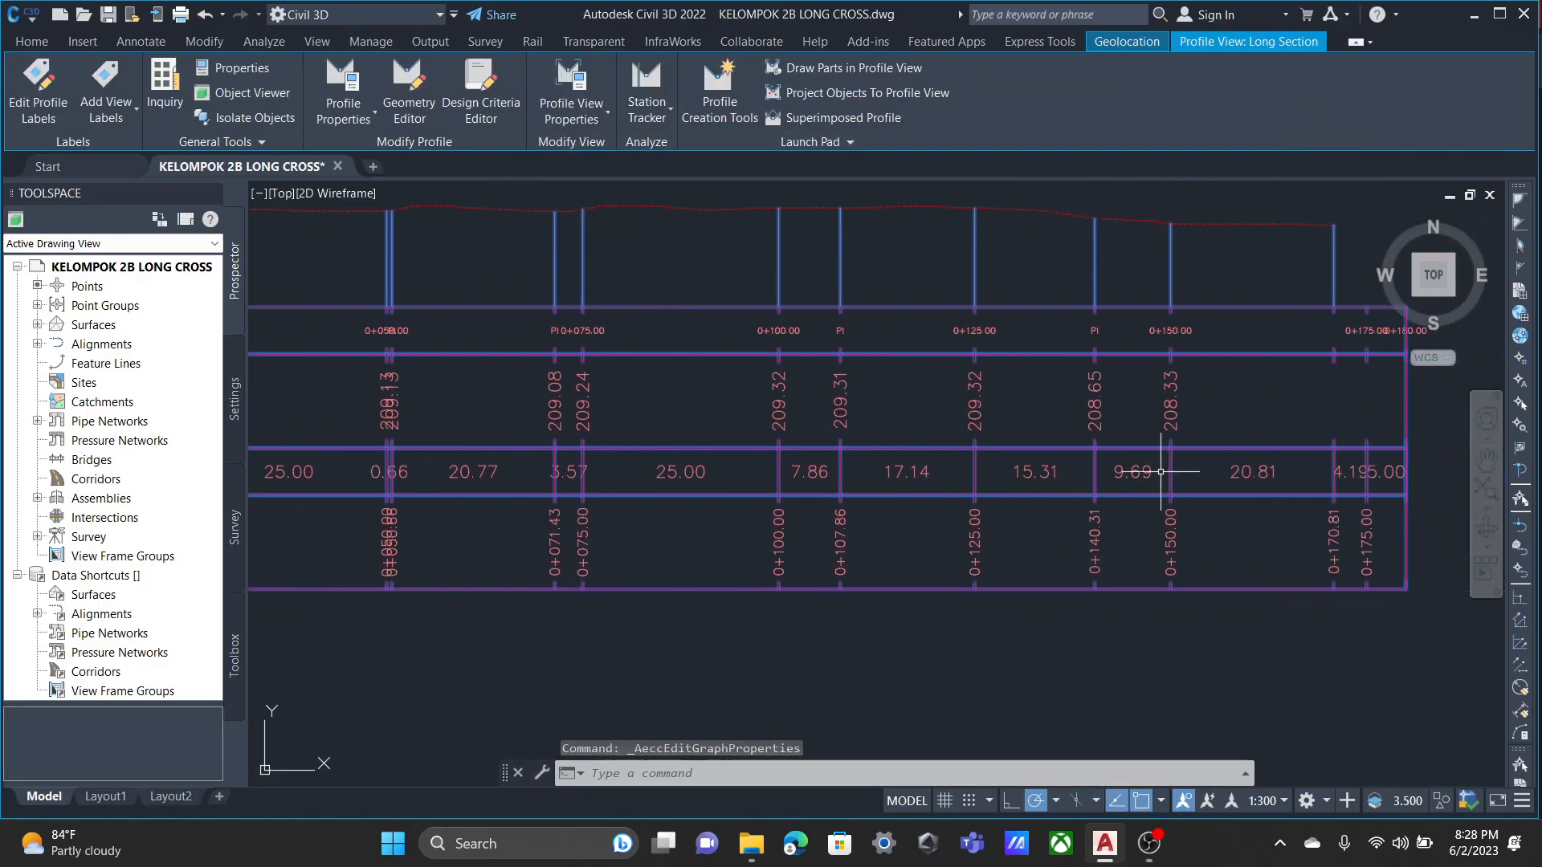
mouse_move(1240, 396)
middle_down()
mouse_move(860, 374)
mouse_move(1023, 852)
middle_up()
scroll(1140, 368, up, 5)
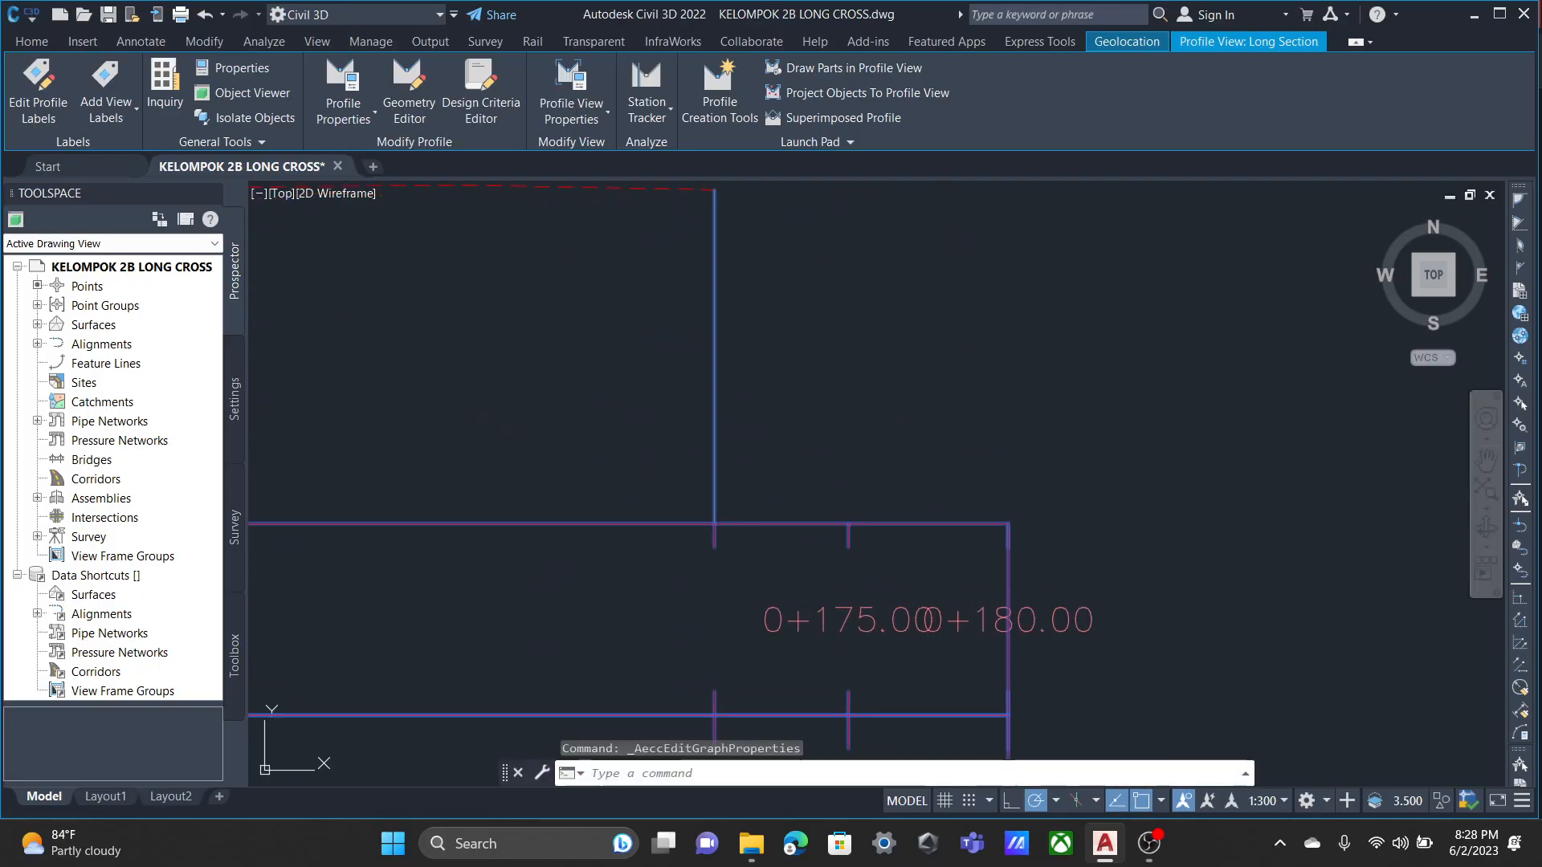
scroll(818, 666, down, 2)
middle_drag(813, 658, 810, 456)
scroll(833, 505, down, 2)
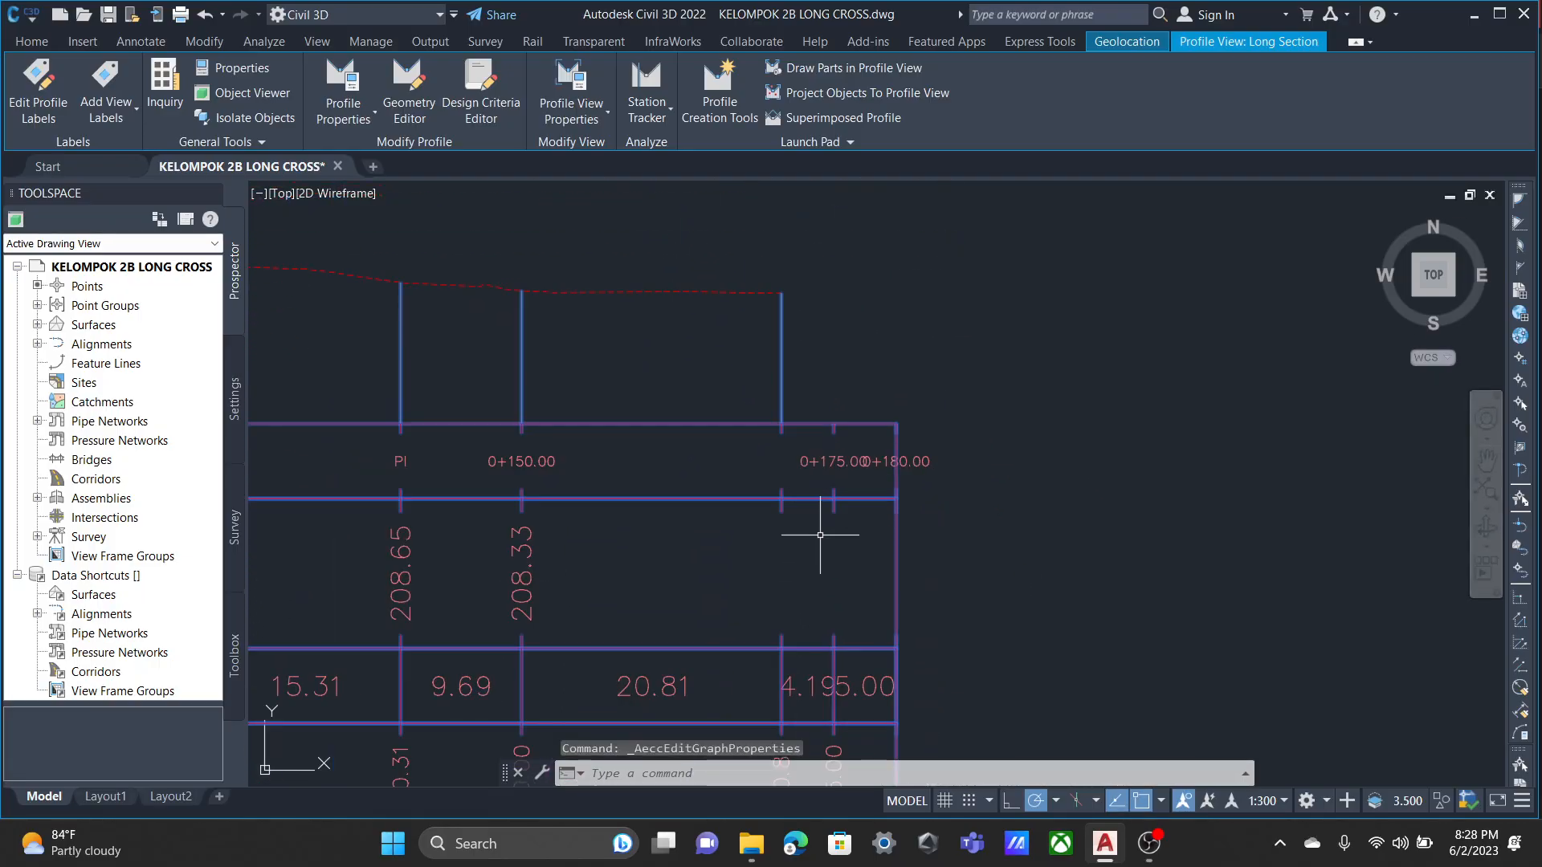
Set the end of the Long Section profile view's user specified station range to 0+175.00 m.
middle_drag(820, 535, 970, 423)
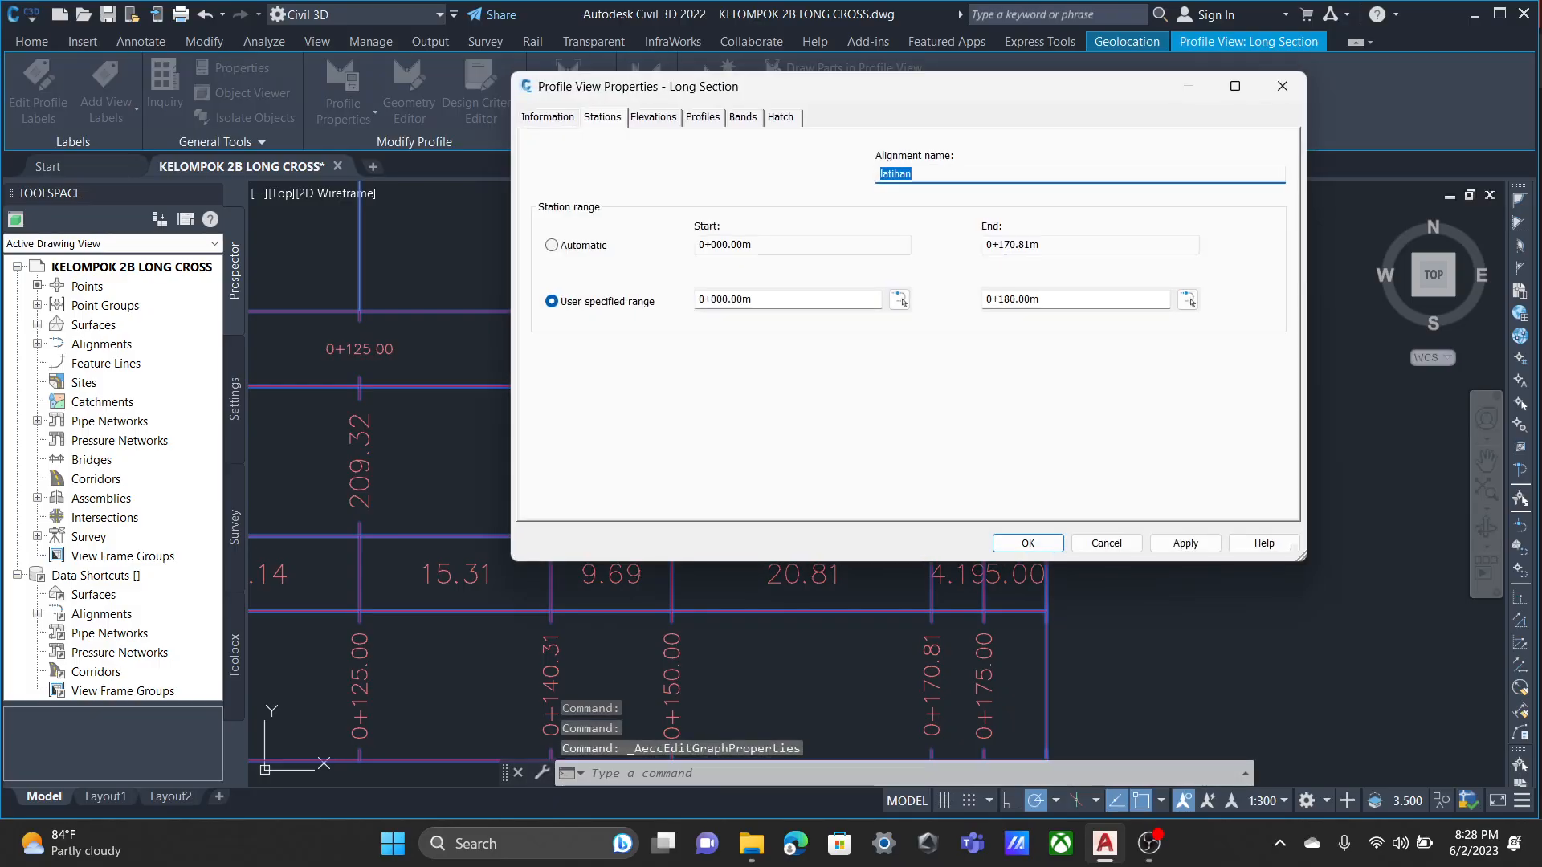
click(1016, 299)
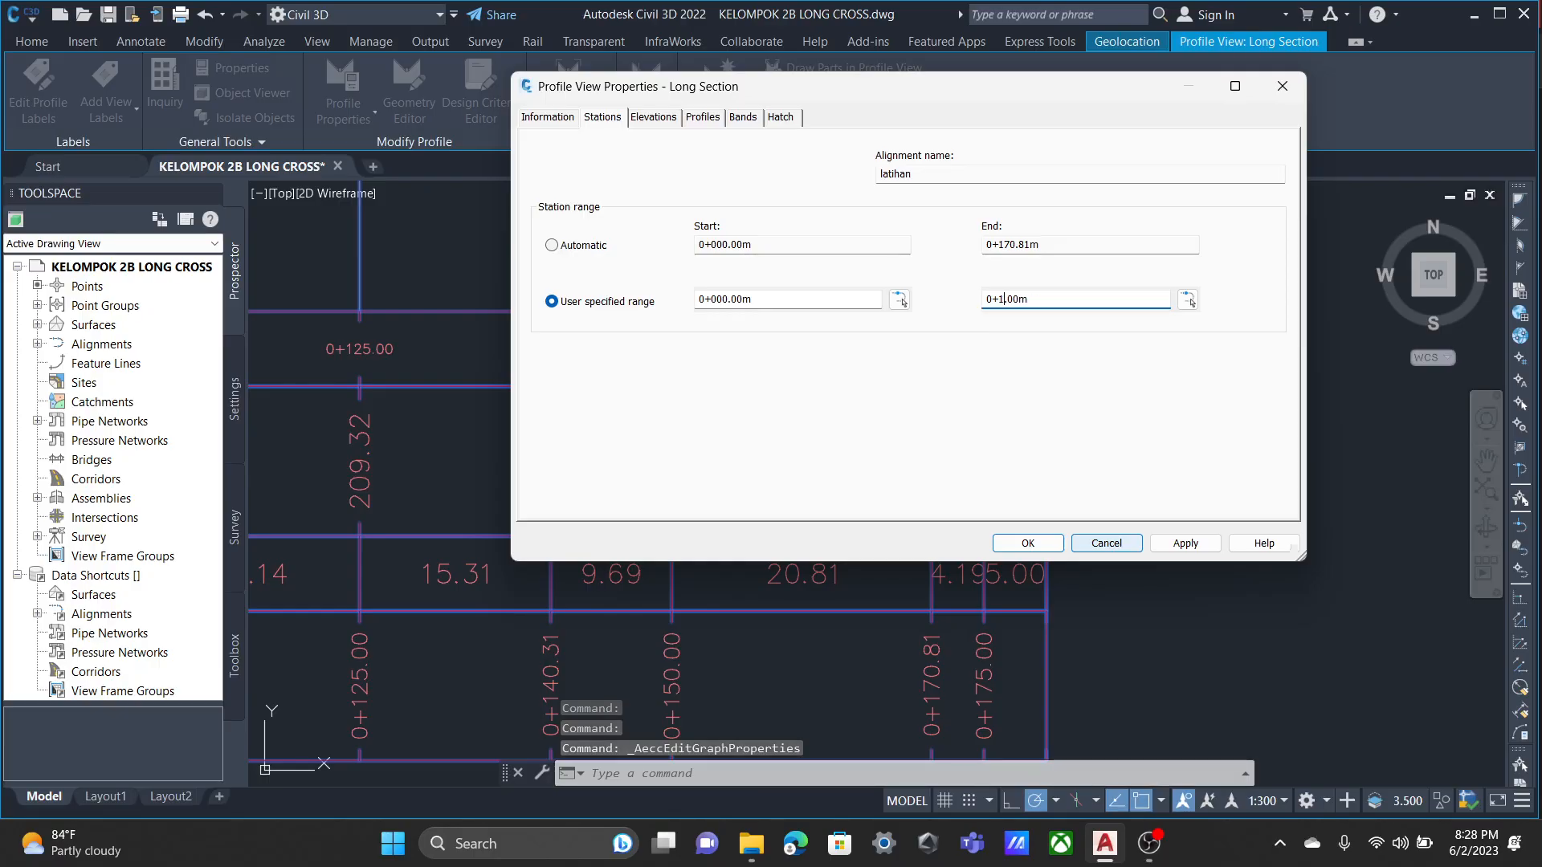
text(.)
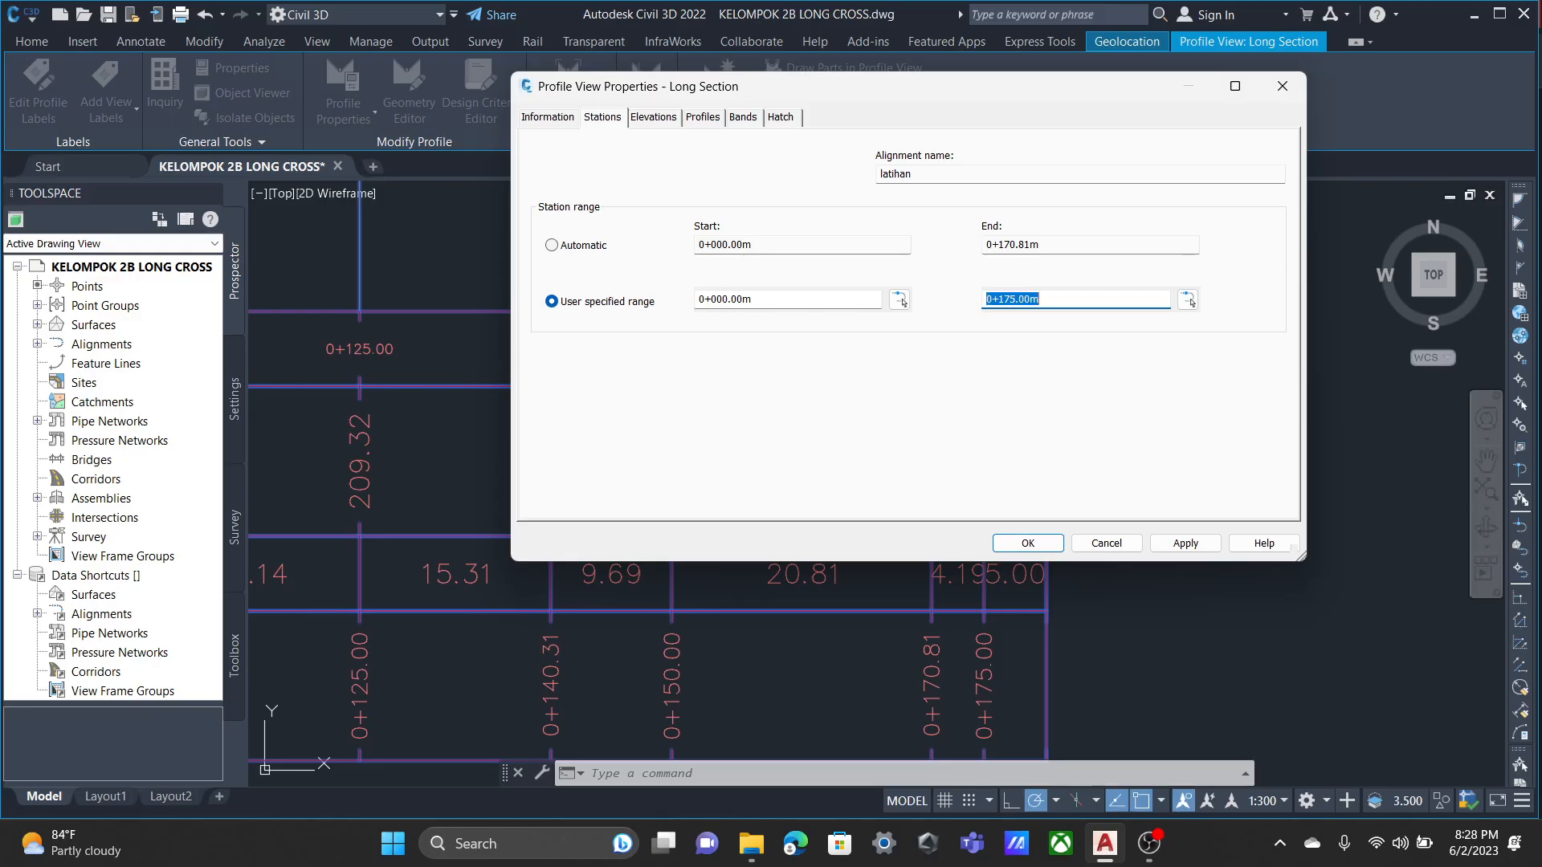
key(Return)
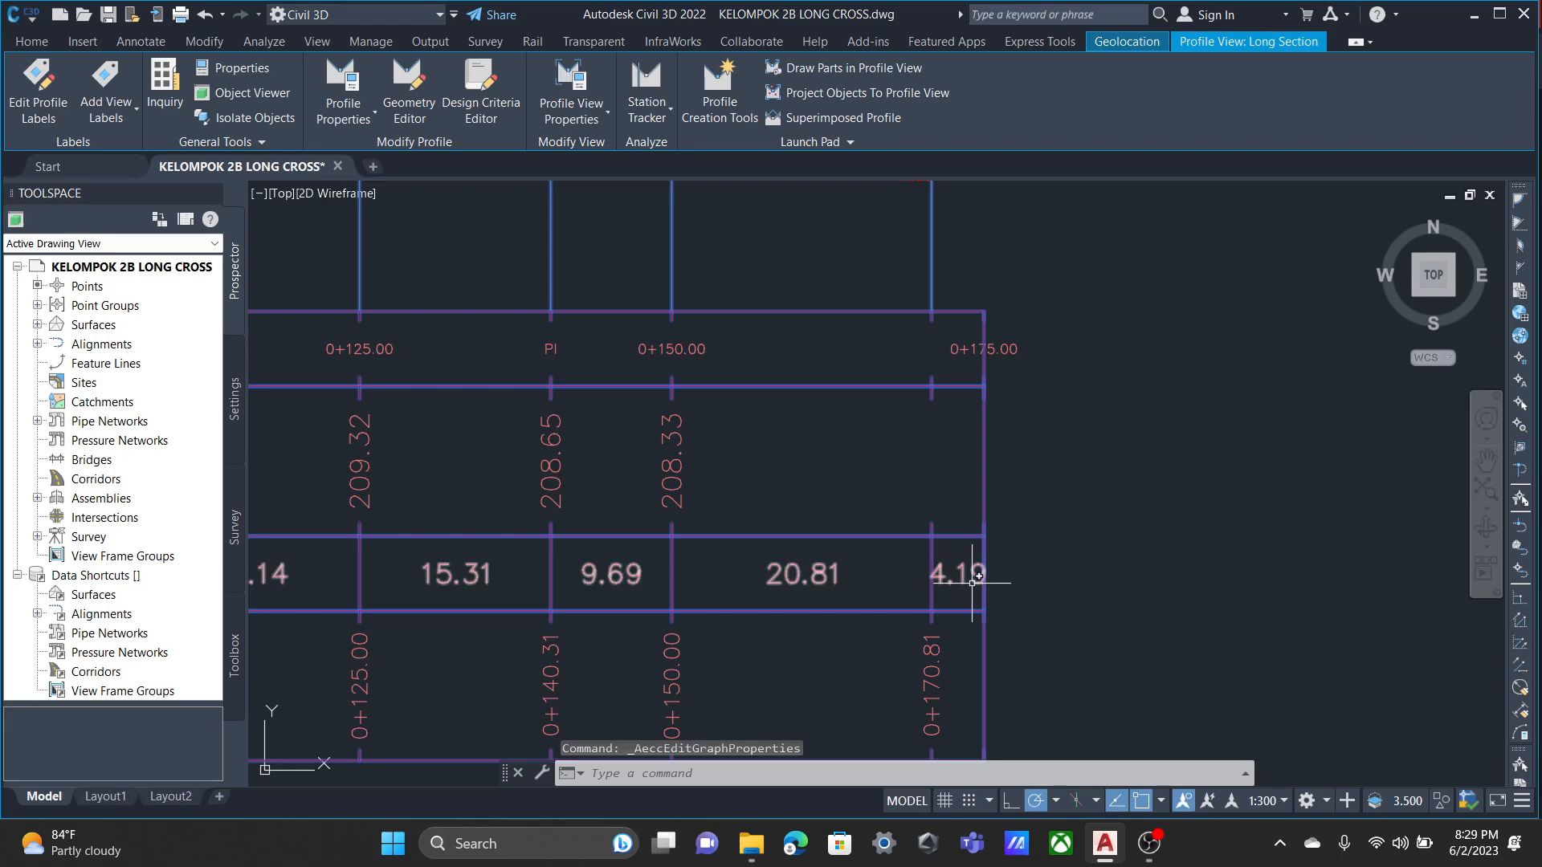
Examine the band labels along the profile view, from its end at station 0+175.00 back to the start station.
scroll(971, 577, down, 2)
scroll(973, 504, up, 2)
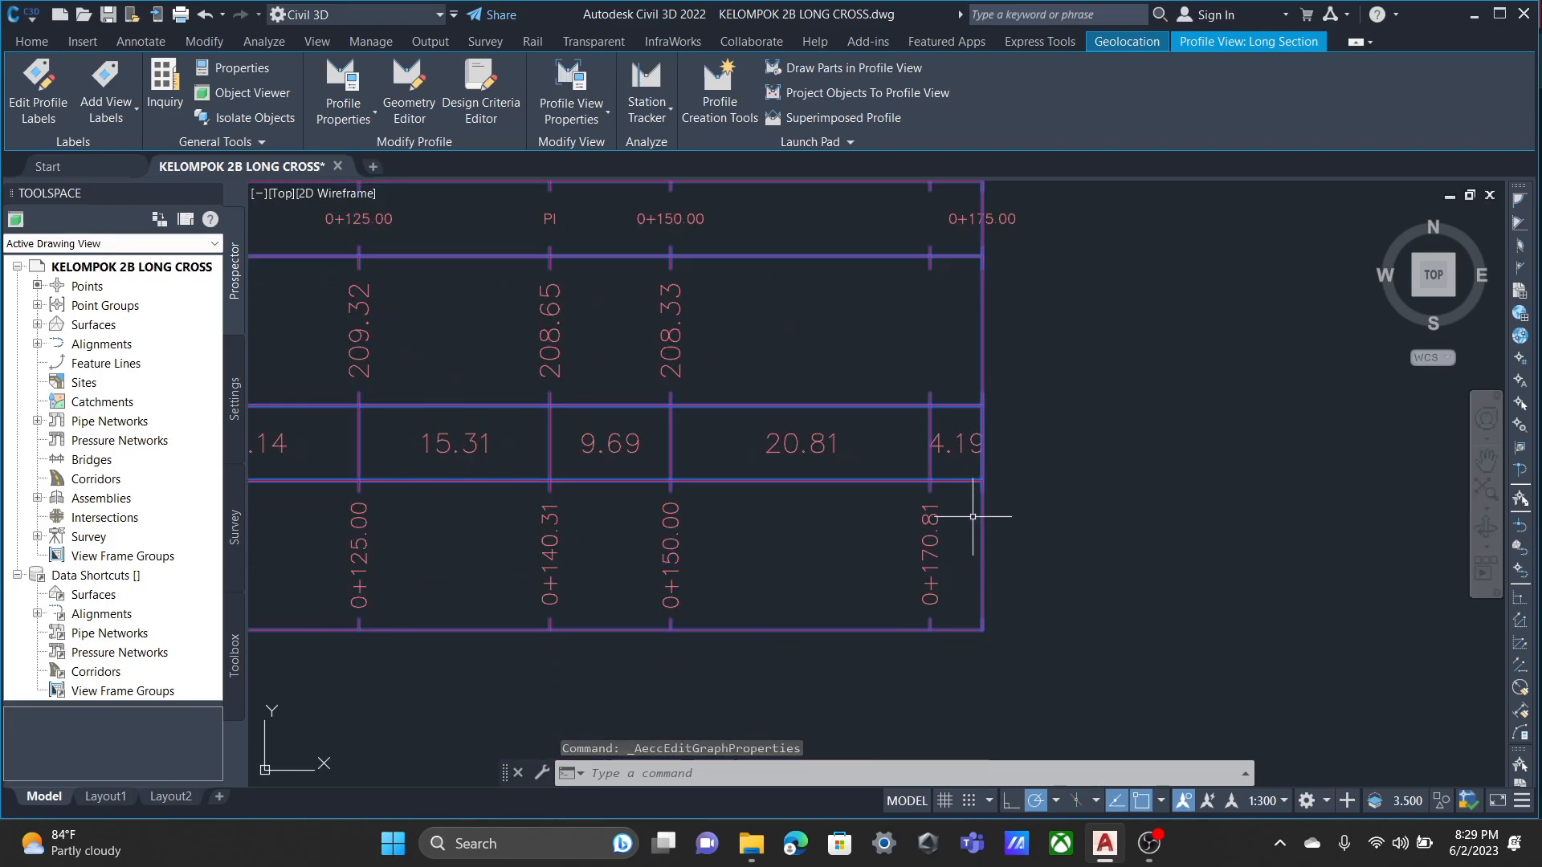
scroll(960, 459, down, 3)
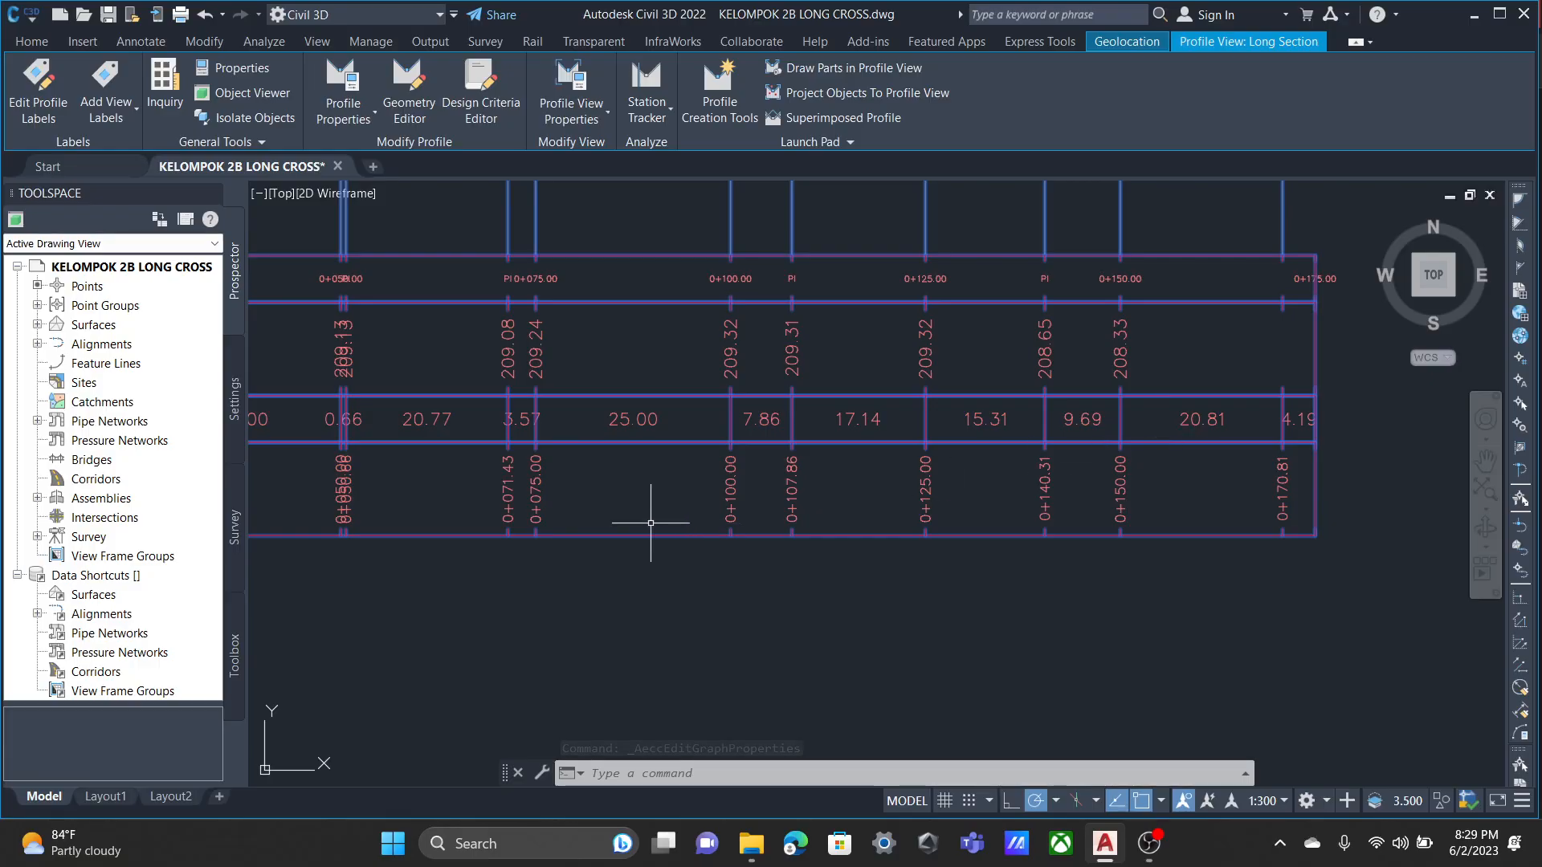
middle_drag(655, 517, 961, 531)
middle_drag(617, 459, 687, 471)
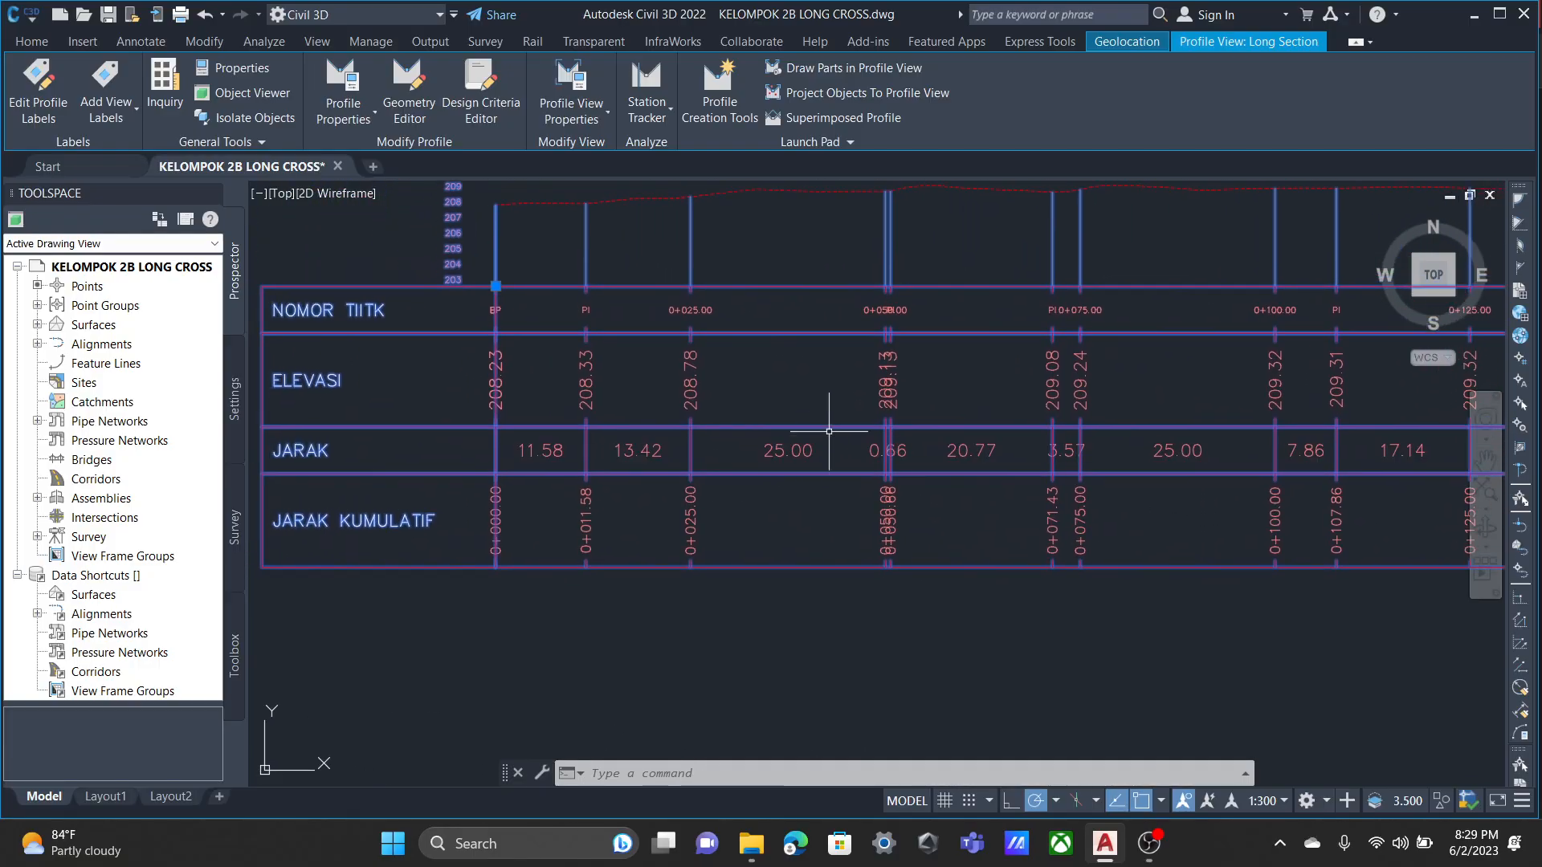
scroll(840, 375, up, 4)
middle_drag(1039, 274, 737, 531)
scroll(842, 343, down, 1)
scroll(838, 348, down, 4)
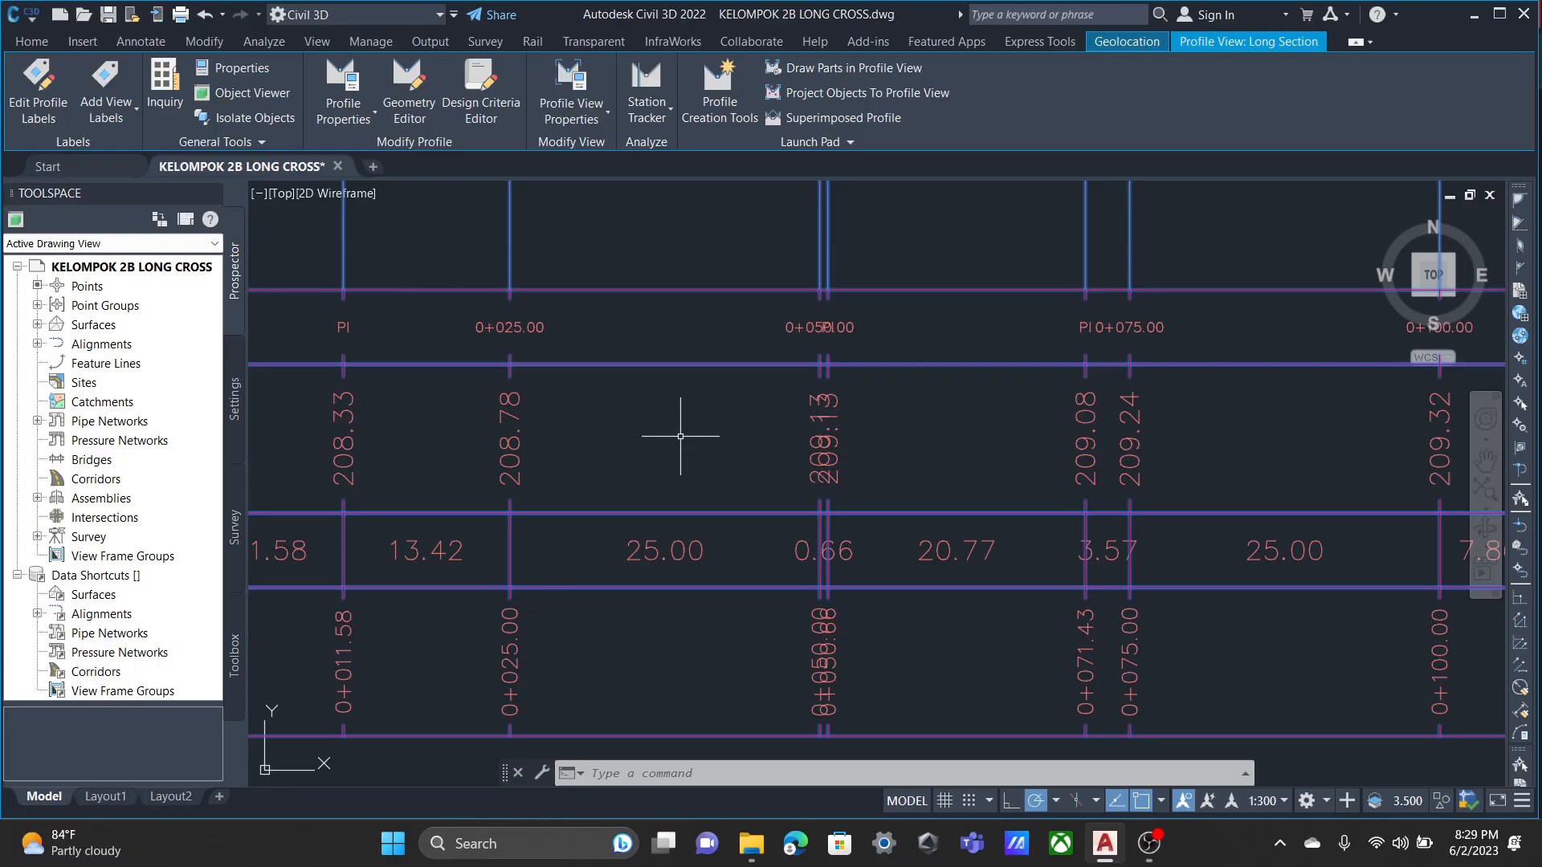
middle_drag(685, 427, 947, 413)
middle_drag(544, 416, 598, 392)
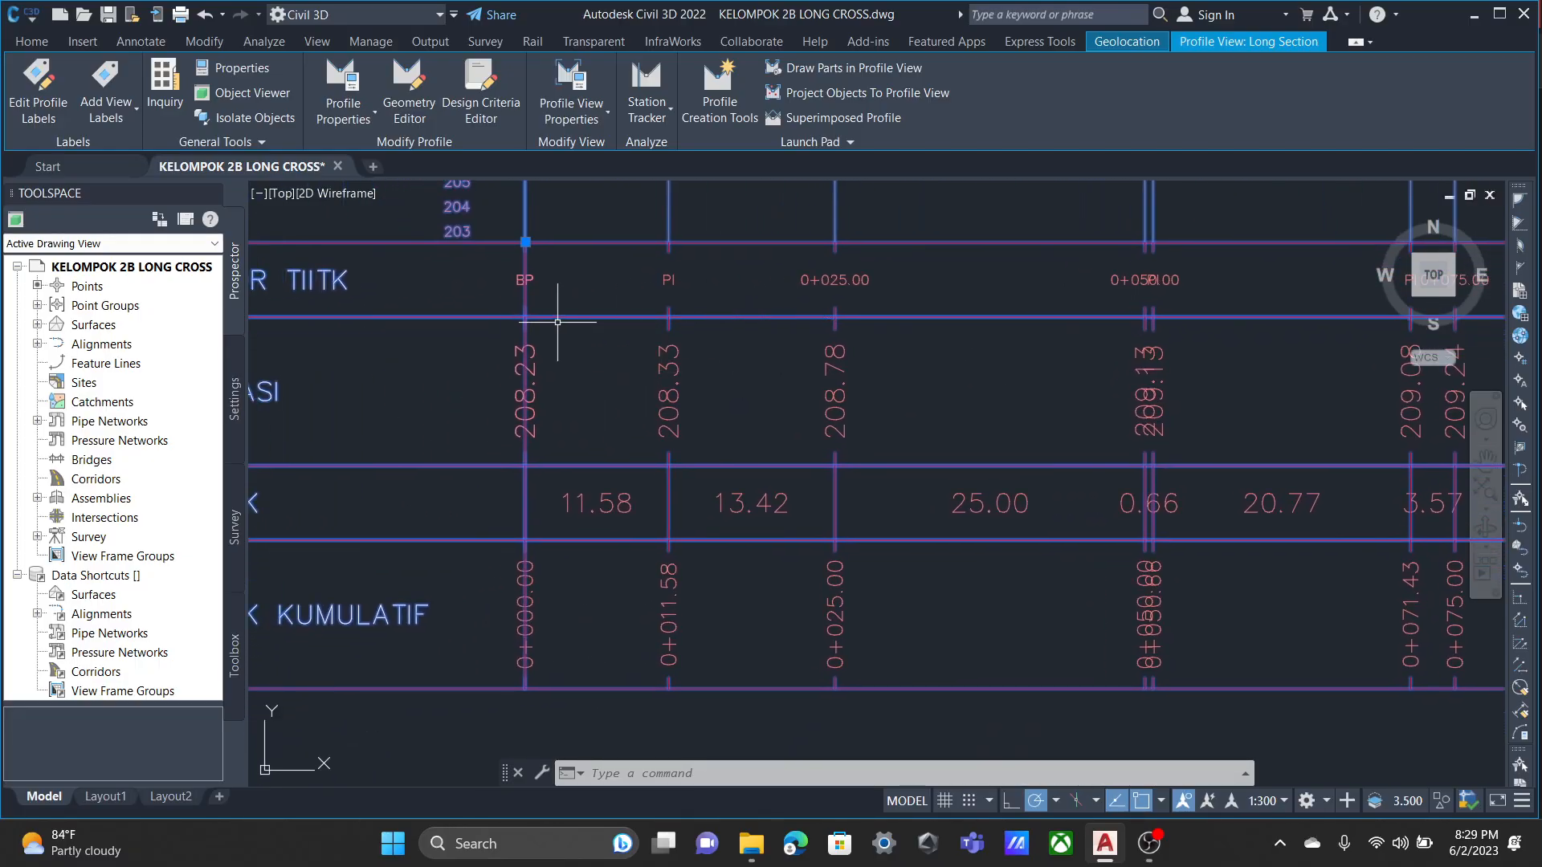
scroll(569, 287, down, 2)
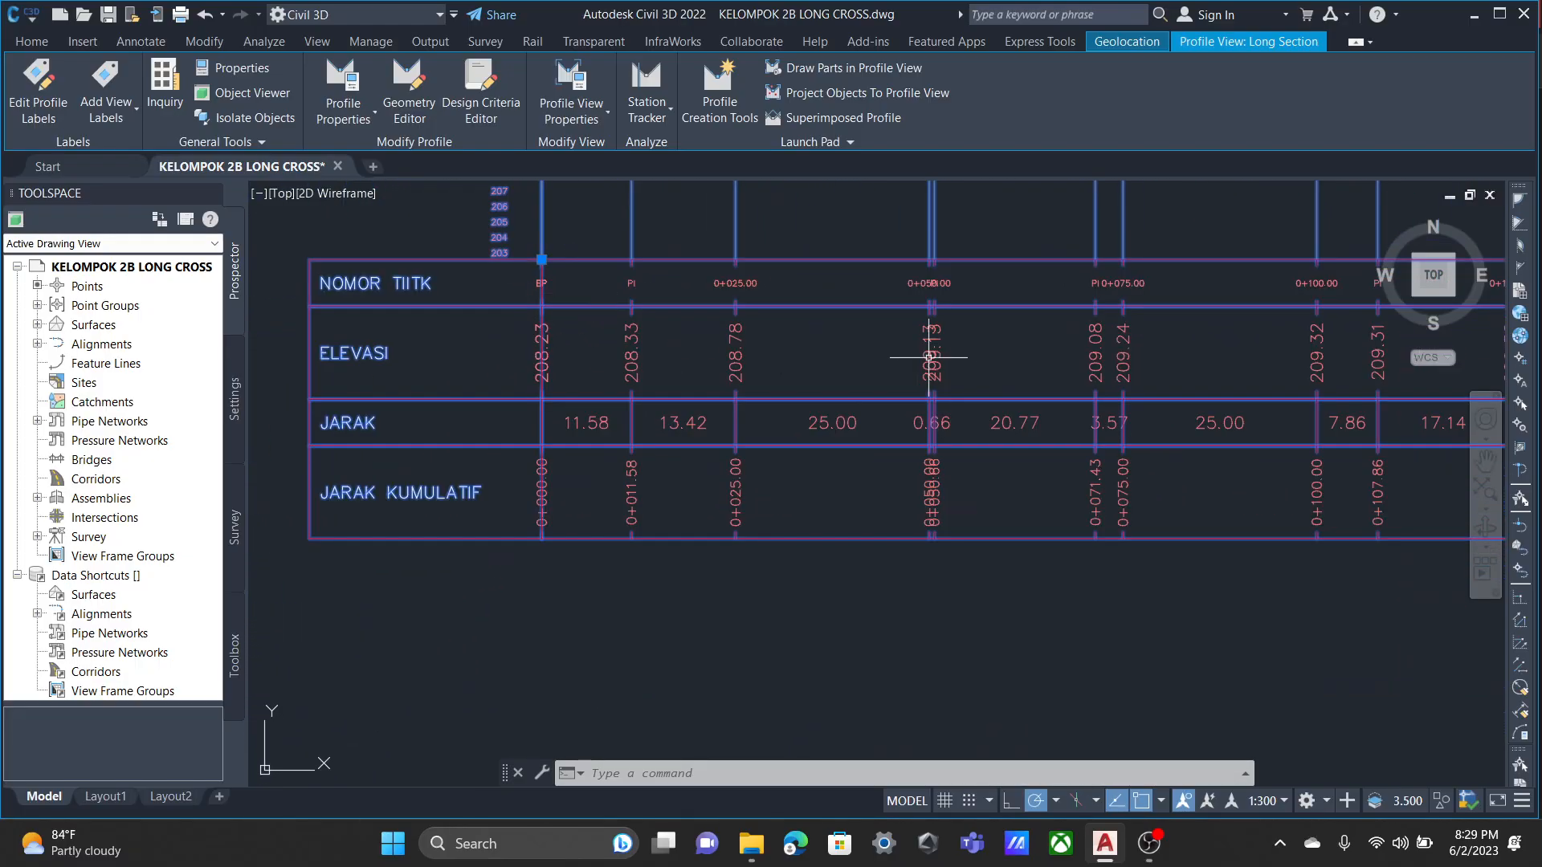
middle_drag(1214, 353, 854, 383)
Examine the closely spaced PI and station labels near 0+050.00 and 0+075.00 in the profile view's bands.
scroll(1038, 339, up, 2)
middle_drag(1042, 338, 747, 356)
middle_drag(1206, 321, 1499, 342)
scroll(568, 370, up, 6)
scroll(854, 509, down, 6)
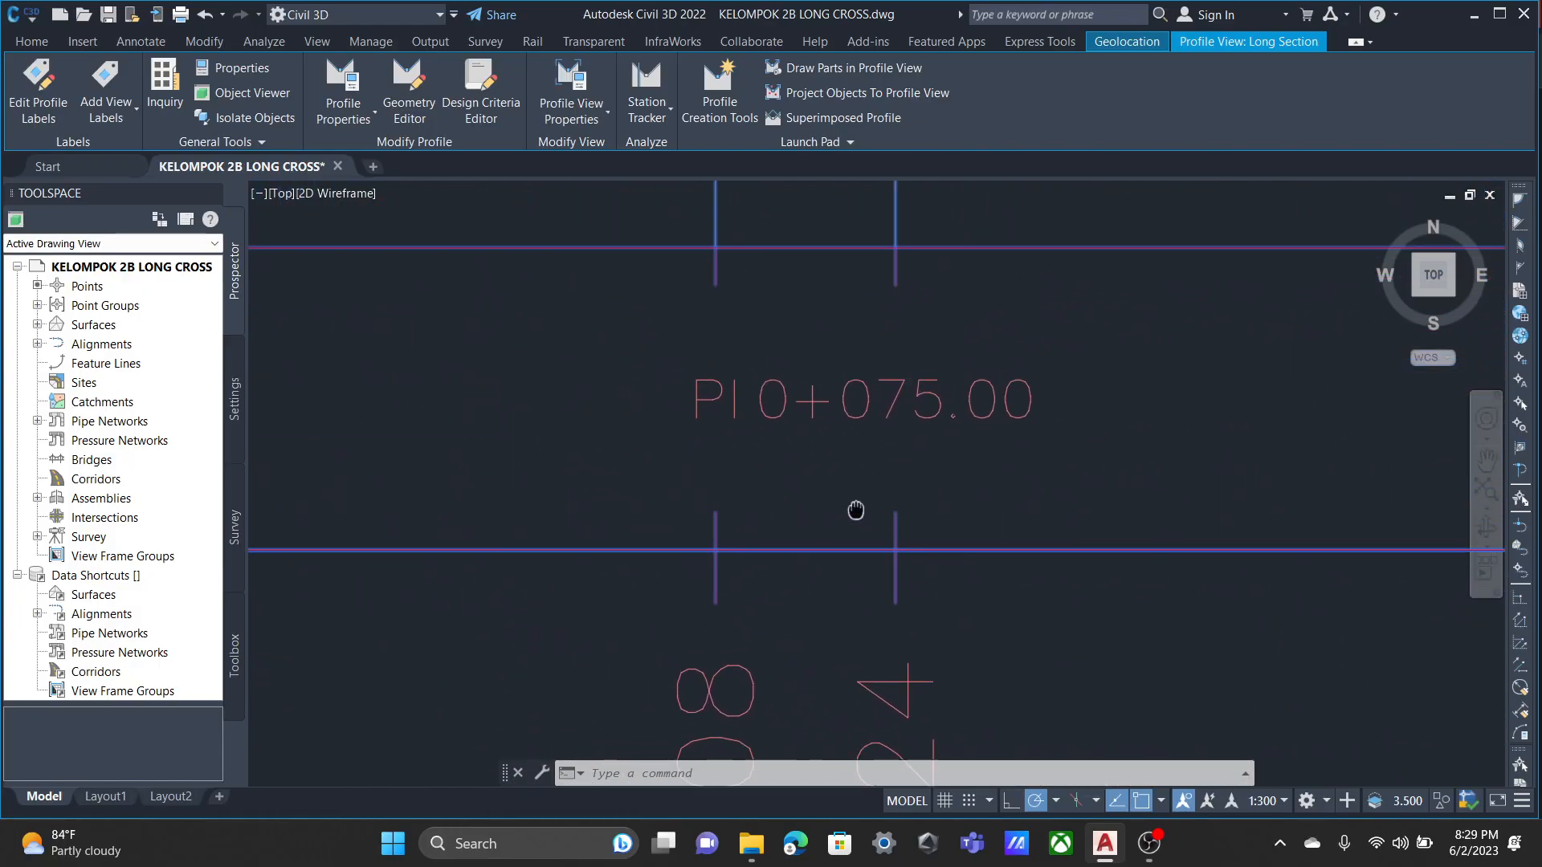
middle_drag(630, 509, 808, 449)
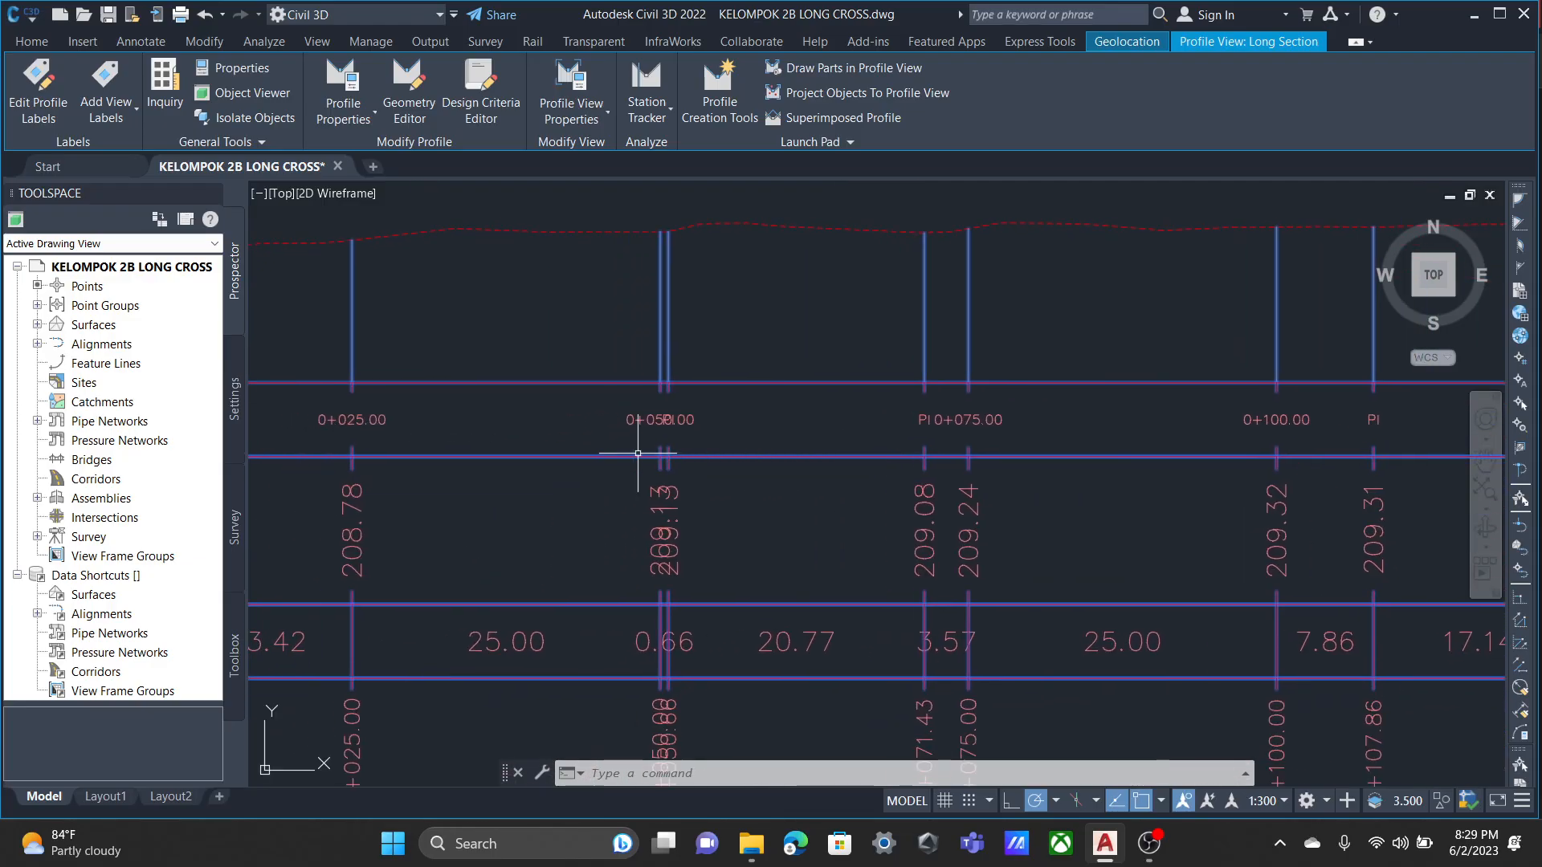
scroll(618, 443, up, 8)
scroll(881, 389, down, 4)
middle_drag(895, 372, 727, 556)
scroll(727, 556, down, 3)
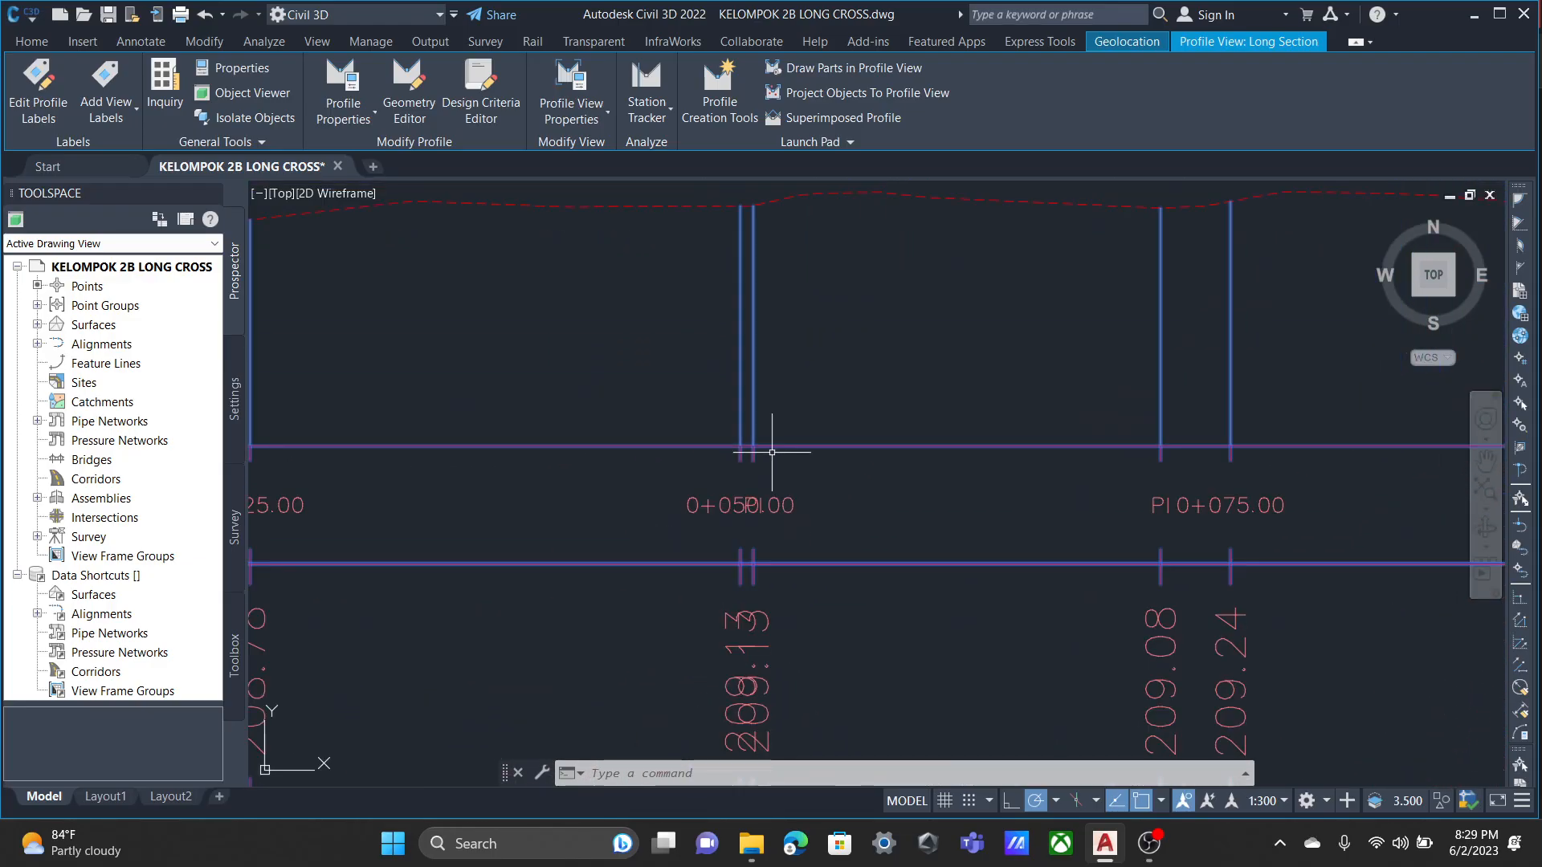
scroll(627, 434, down, 2)
middle_drag(626, 433, 1079, 372)
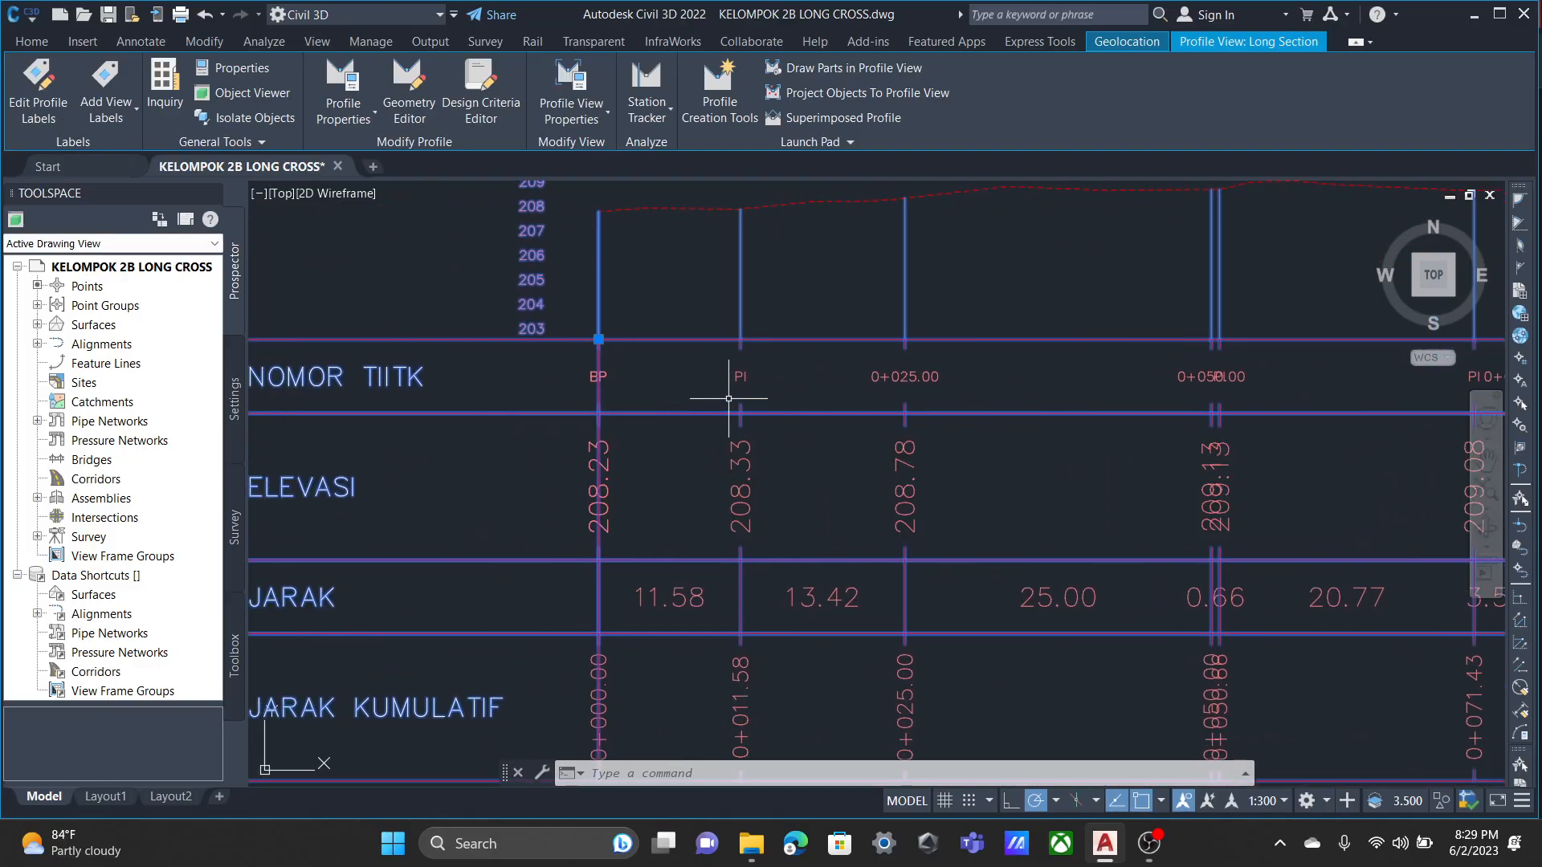
scroll(1240, 349, up, 2)
middle_drag(1248, 342, 1090, 353)
scroll(1053, 369, up, 6)
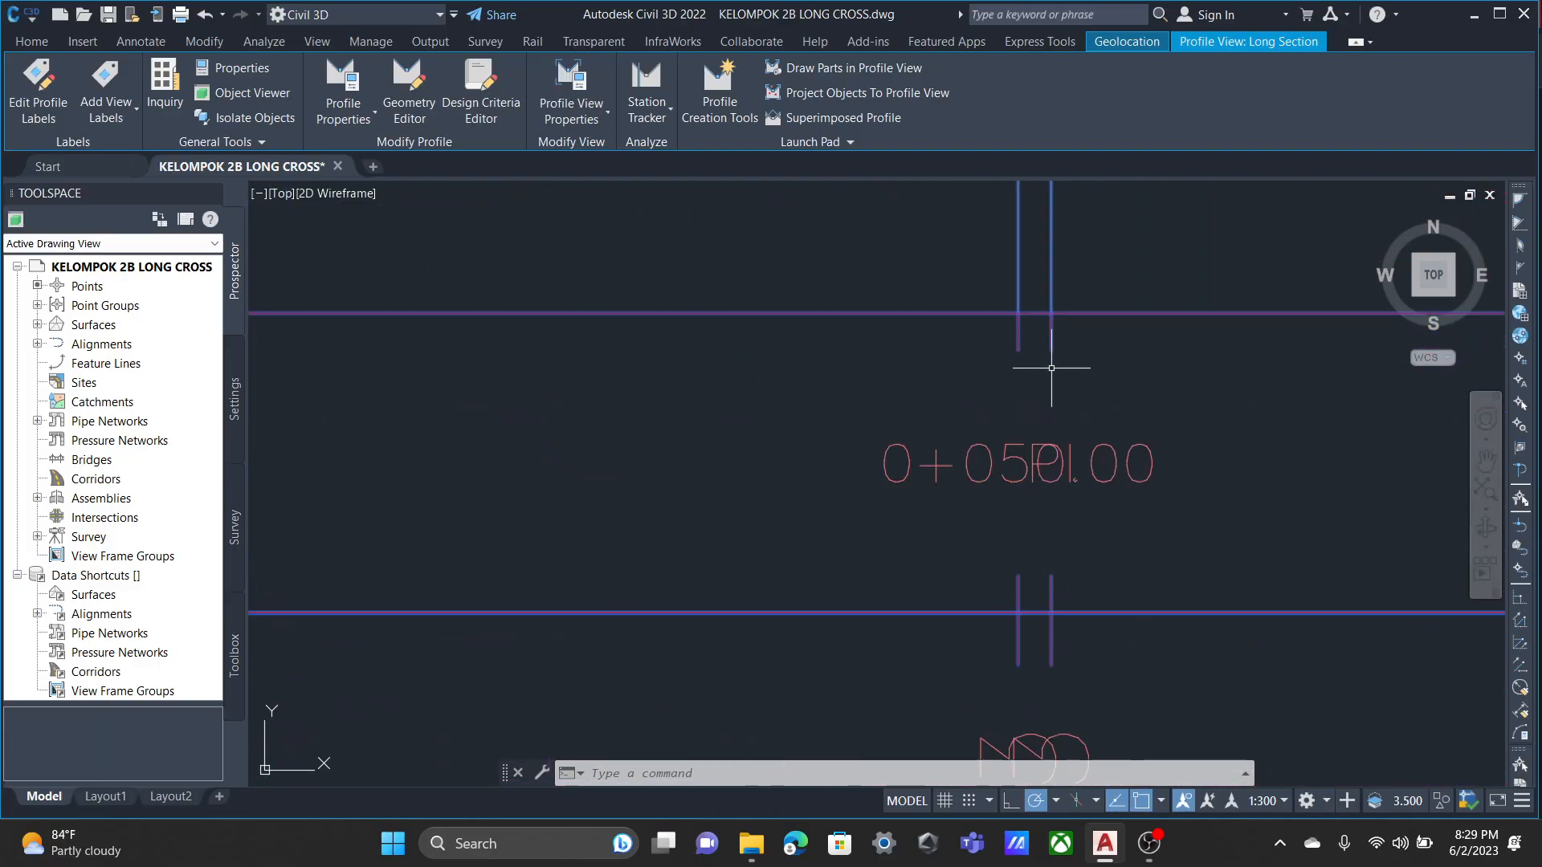
middle_drag(963, 470, 868, 408)
scroll(836, 453, down, 10)
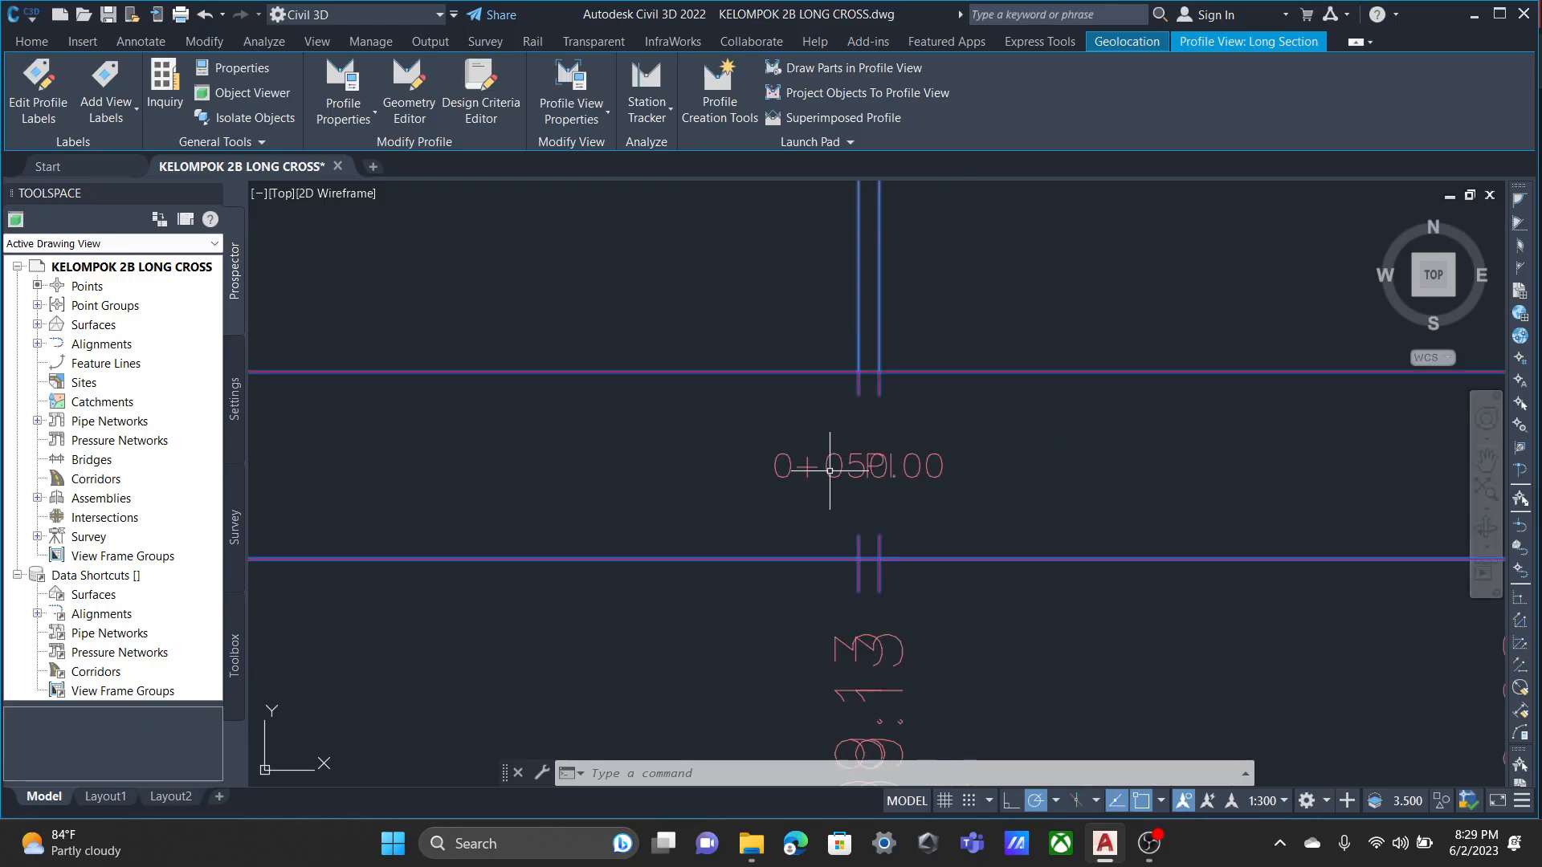
scroll(802, 466, up, 6)
scroll(801, 465, down, 7)
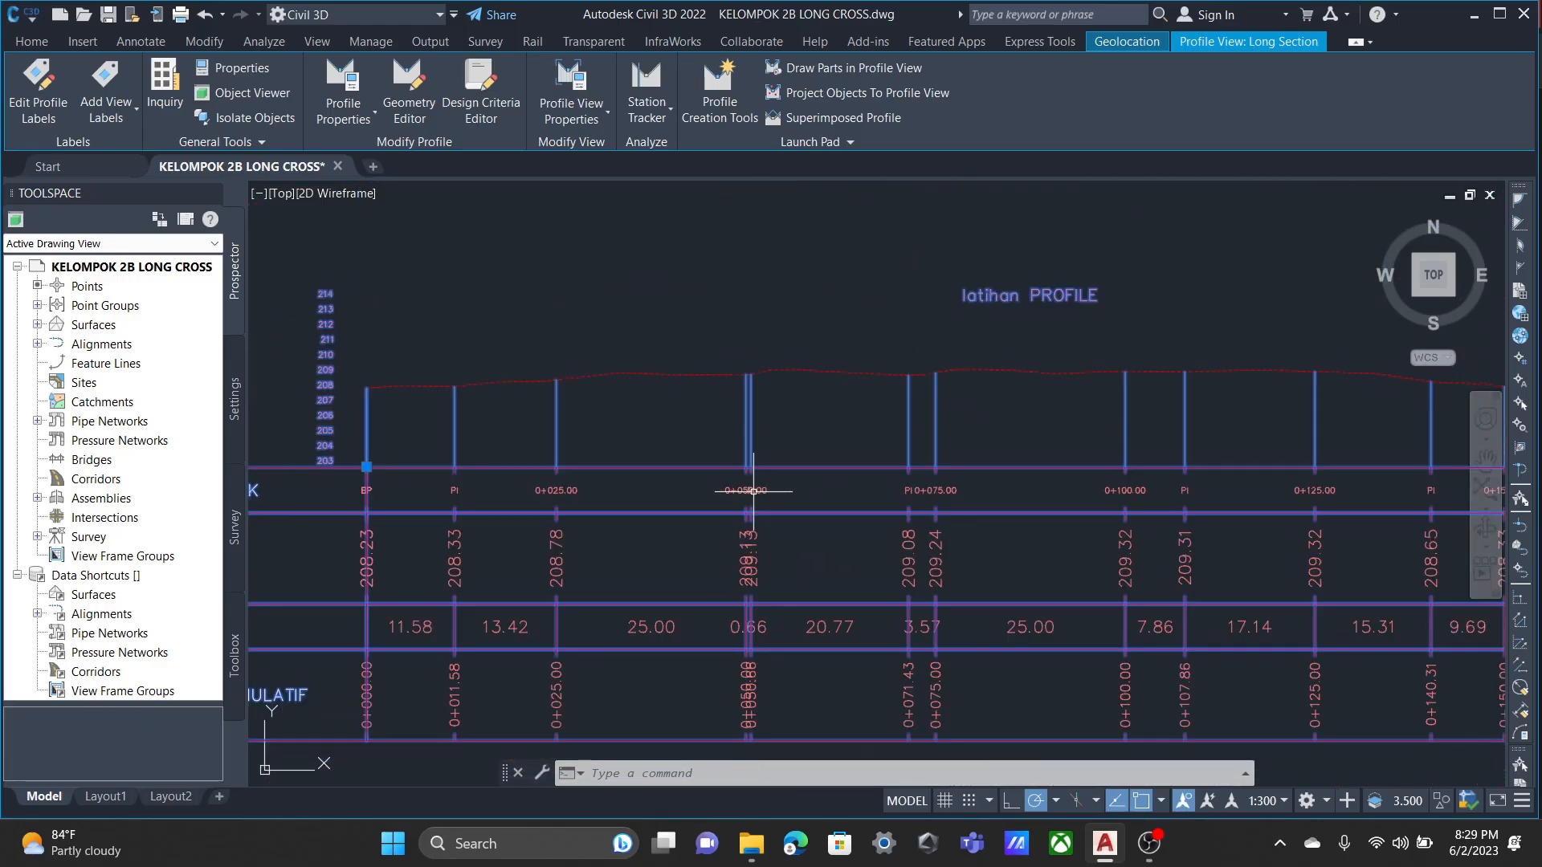
scroll(737, 523, up, 8)
scroll(898, 494, down, 8)
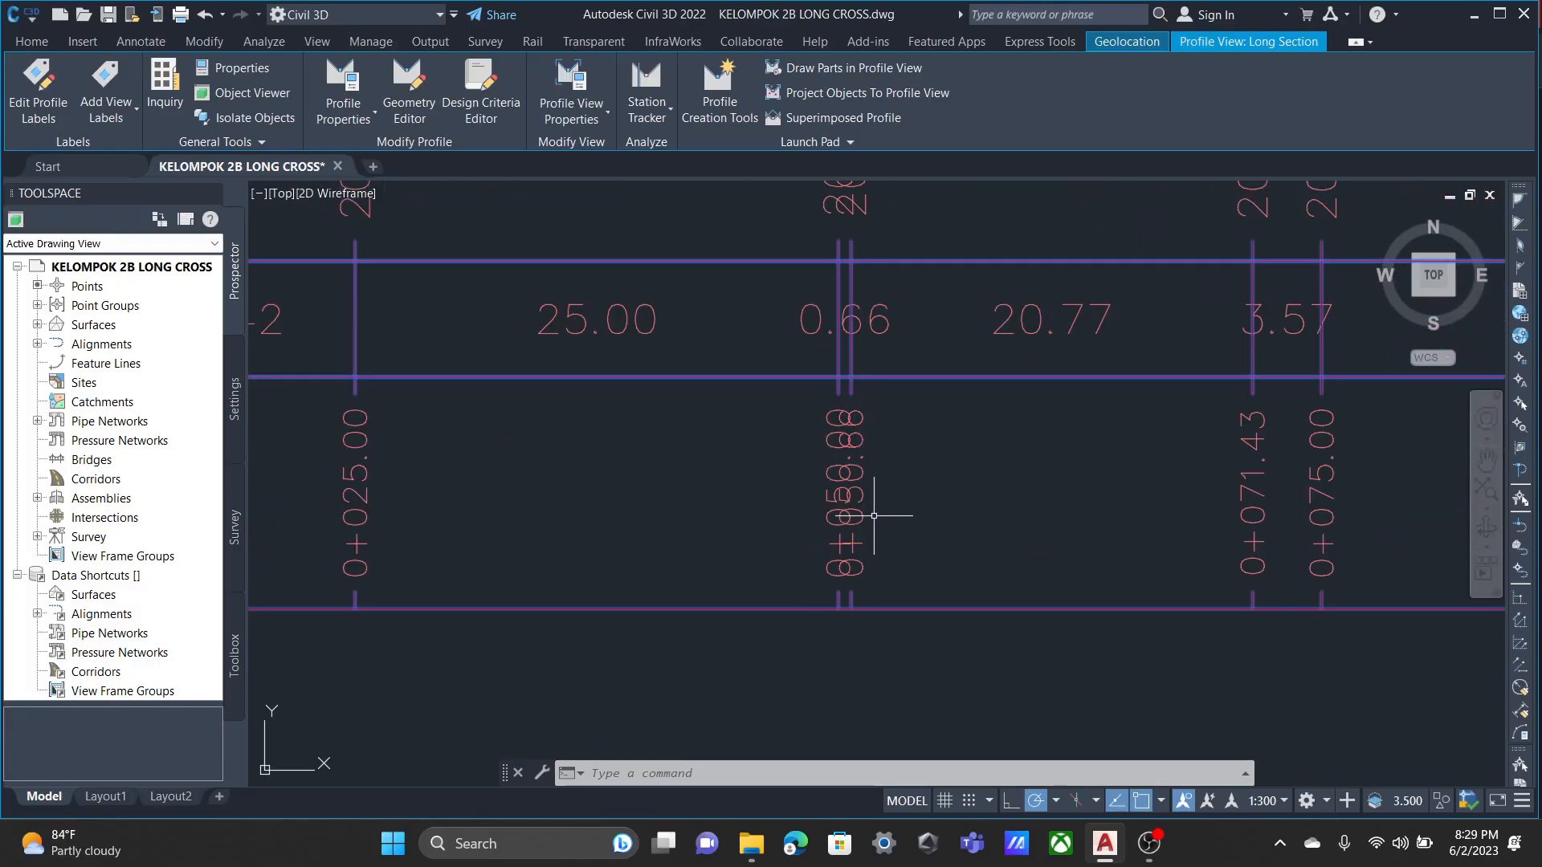
scroll(992, 428, up, 8)
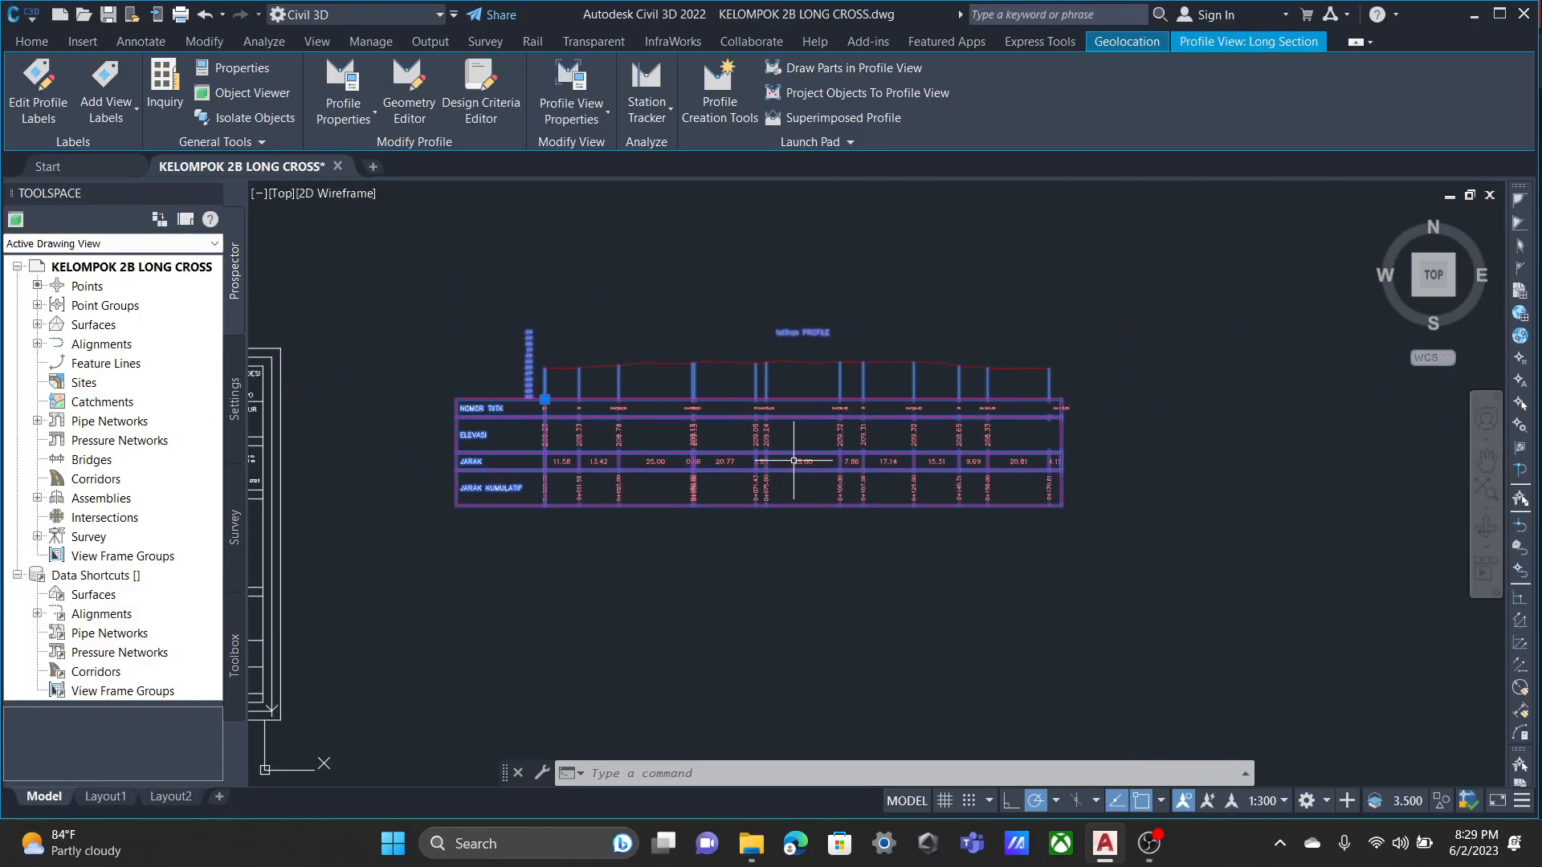
scroll(706, 420, down, 4)
middle_drag(662, 602, 766, 481)
Deselect the profile view and review the latihan profile line with its elevation axis and complete band set.
key(Escape)
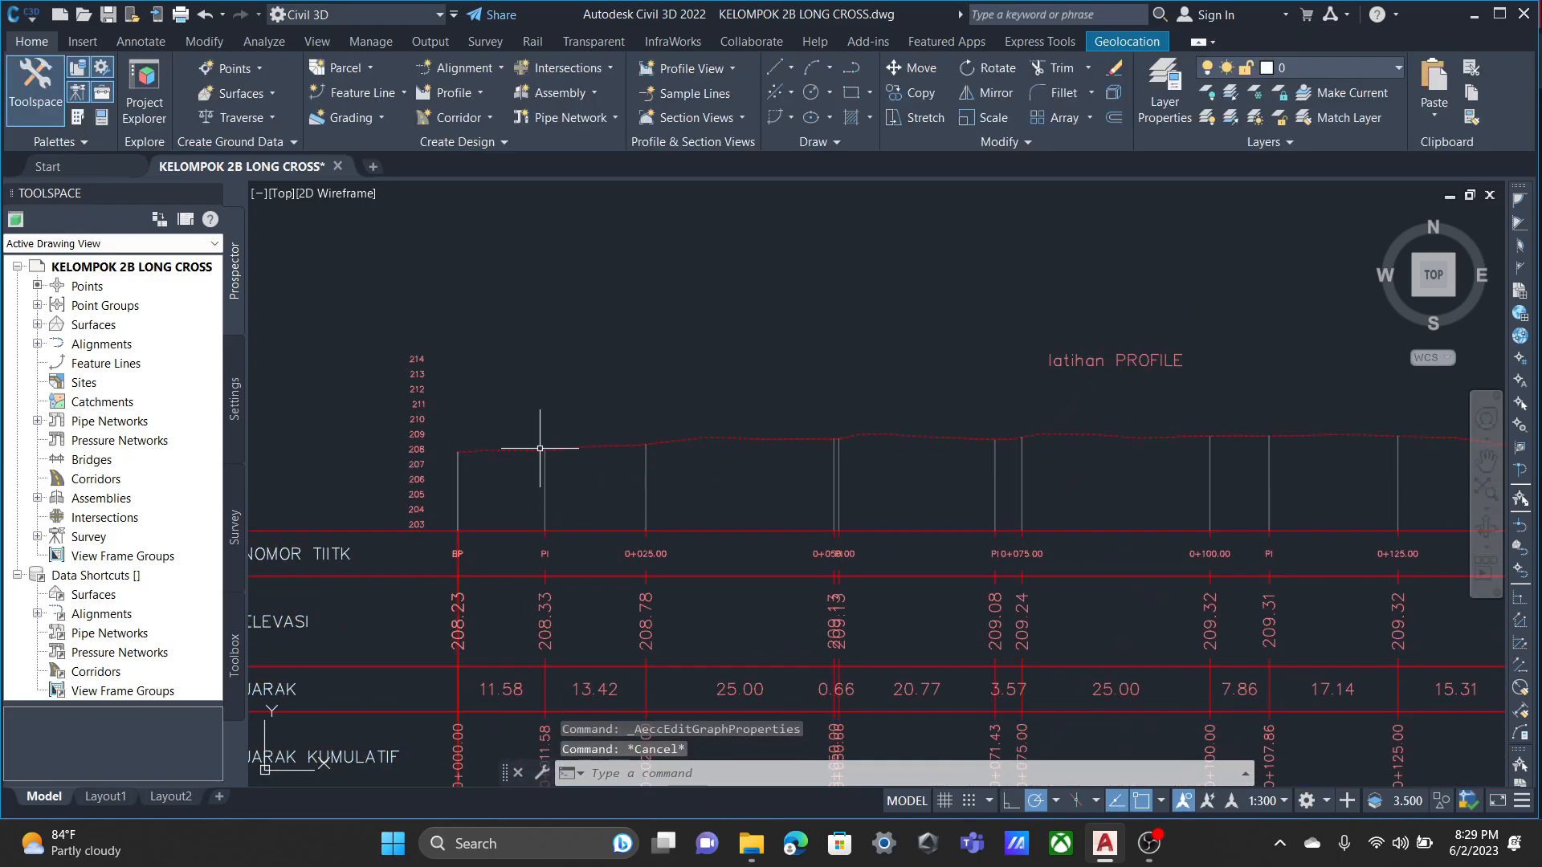
scroll(509, 448, up, 4)
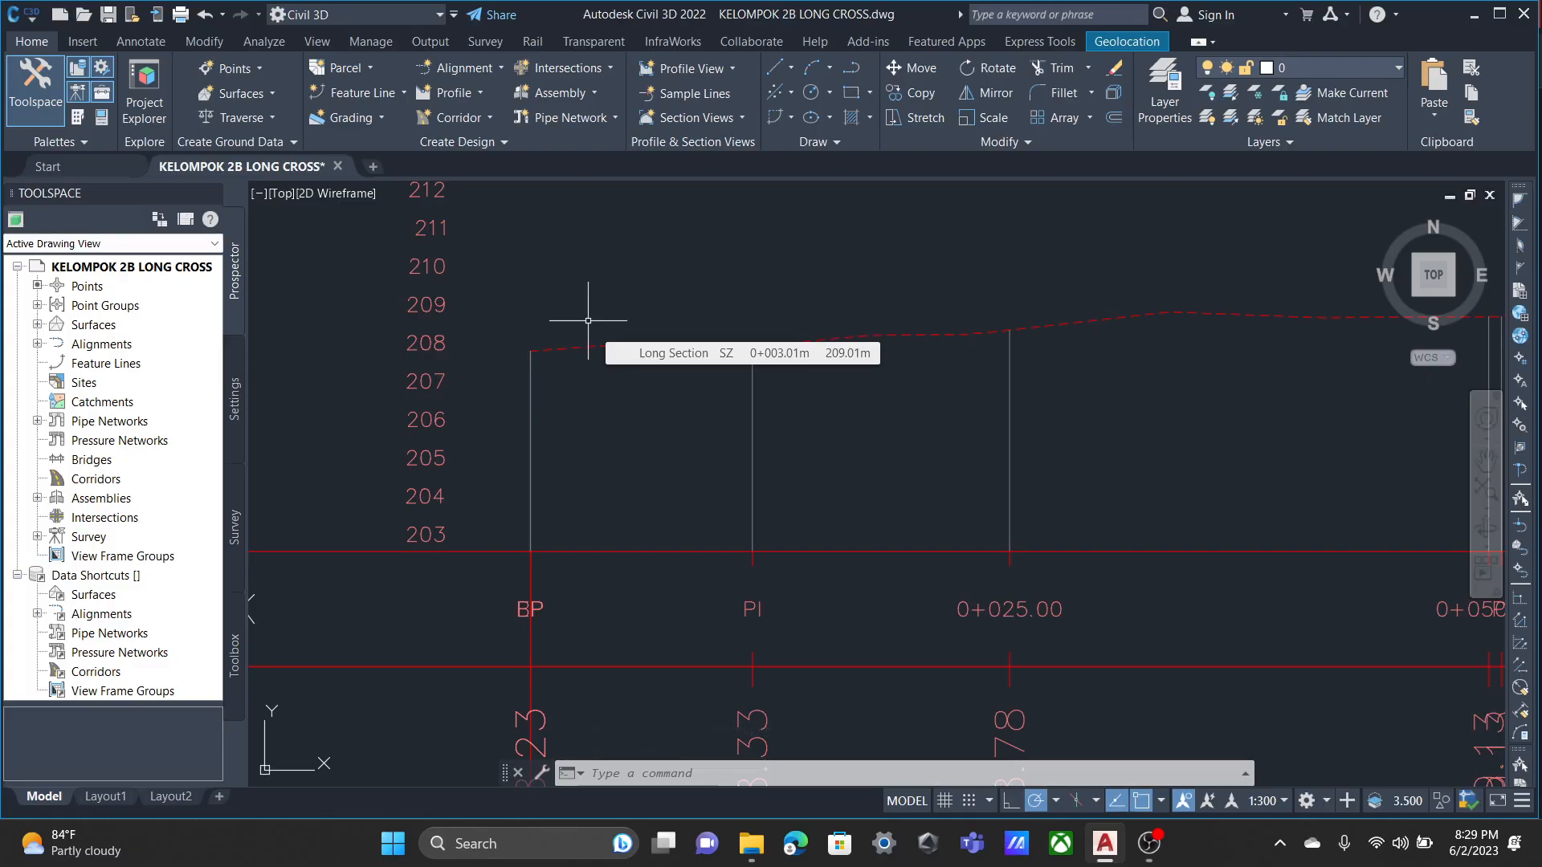
scroll(582, 334, down, 2)
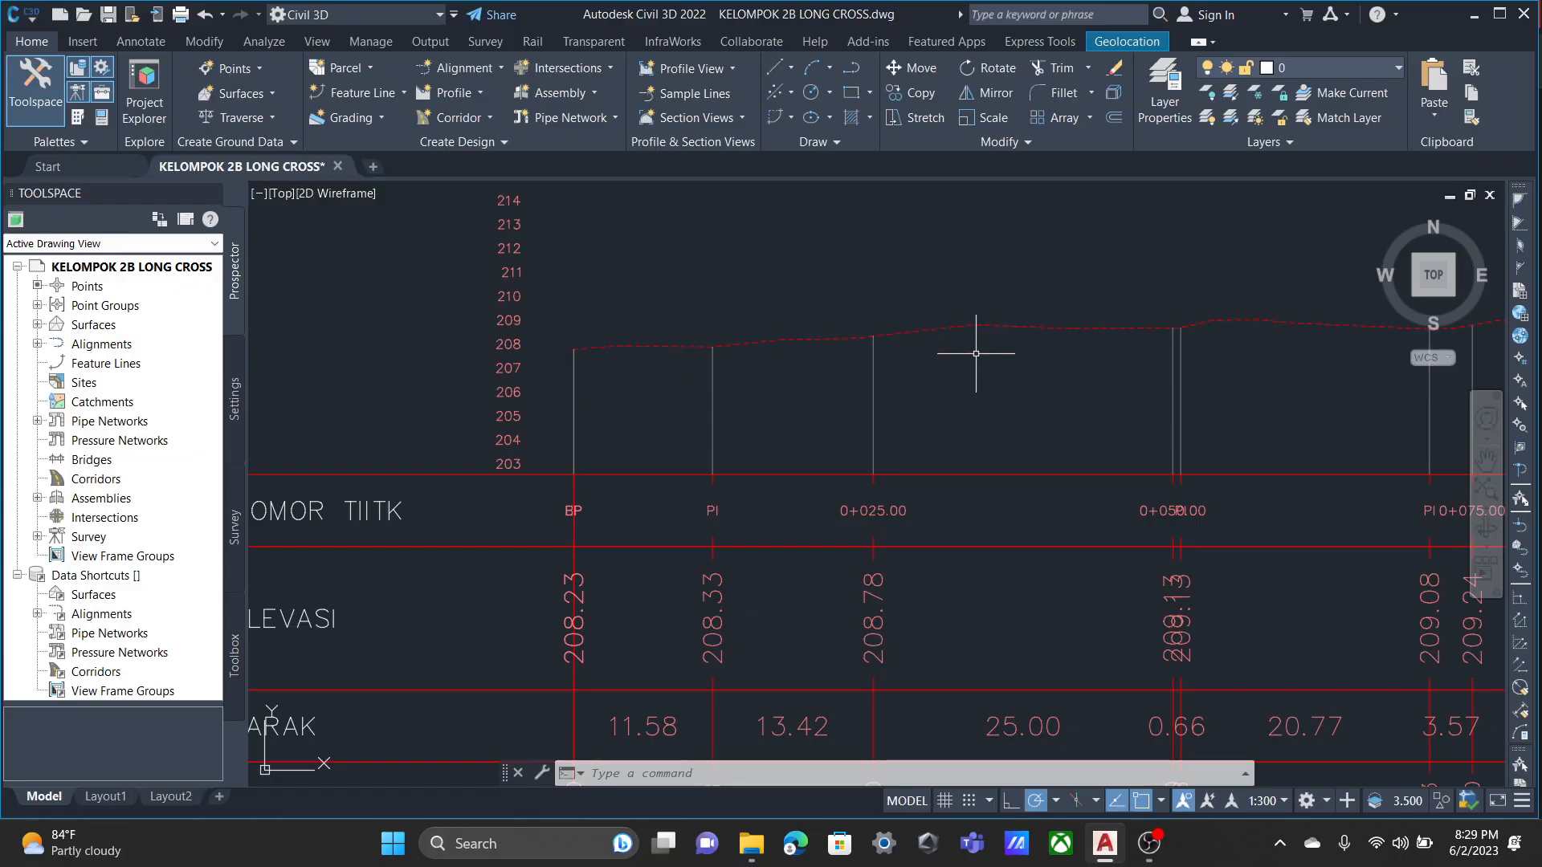
scroll(988, 418, down, 5)
scroll(1265, 460, up, 3)
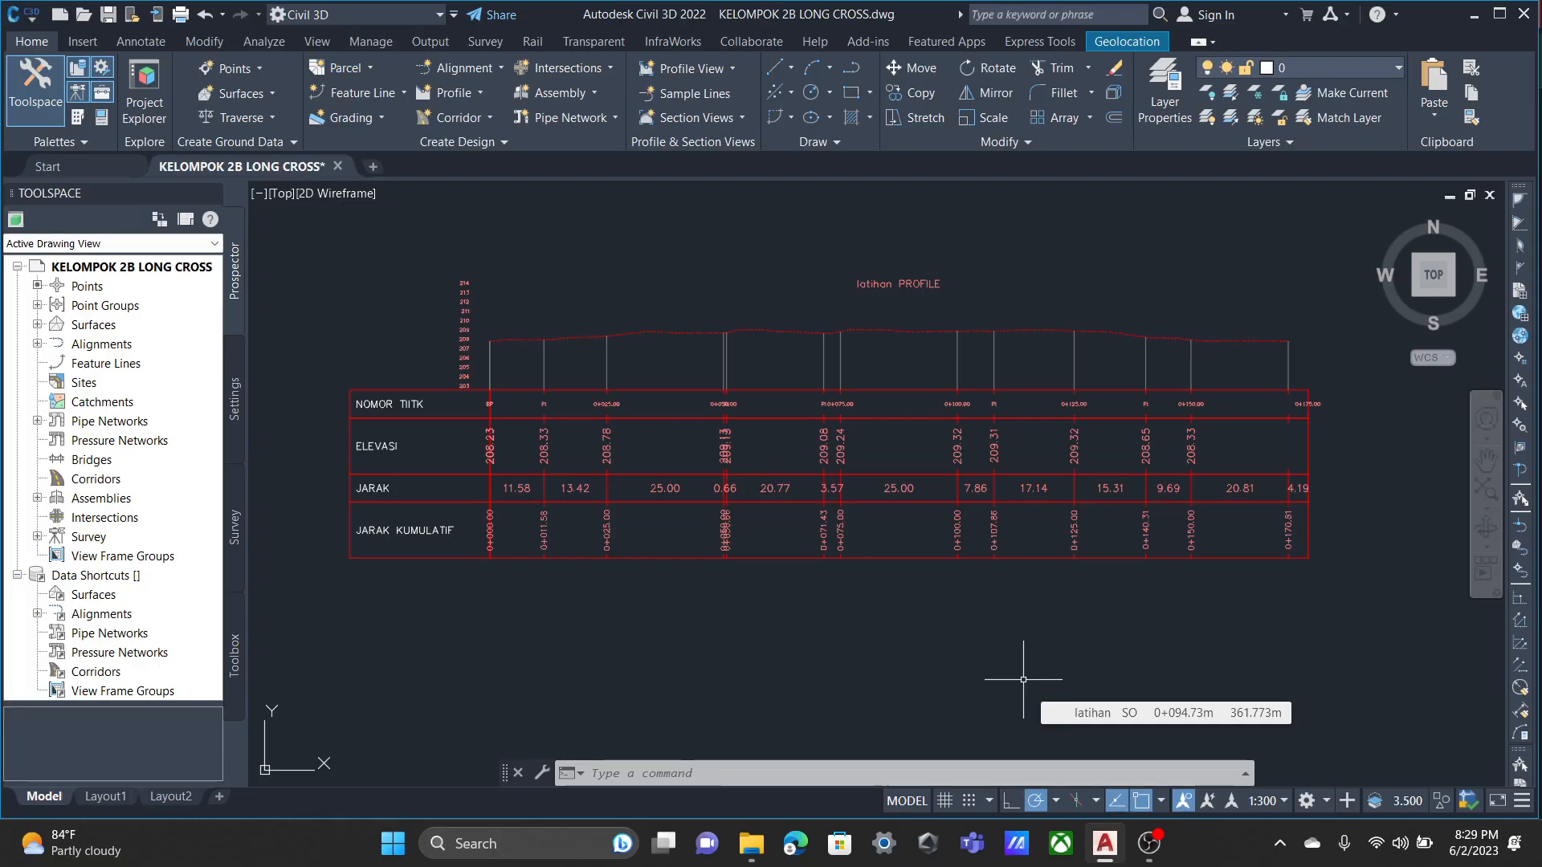
click(1150, 844)
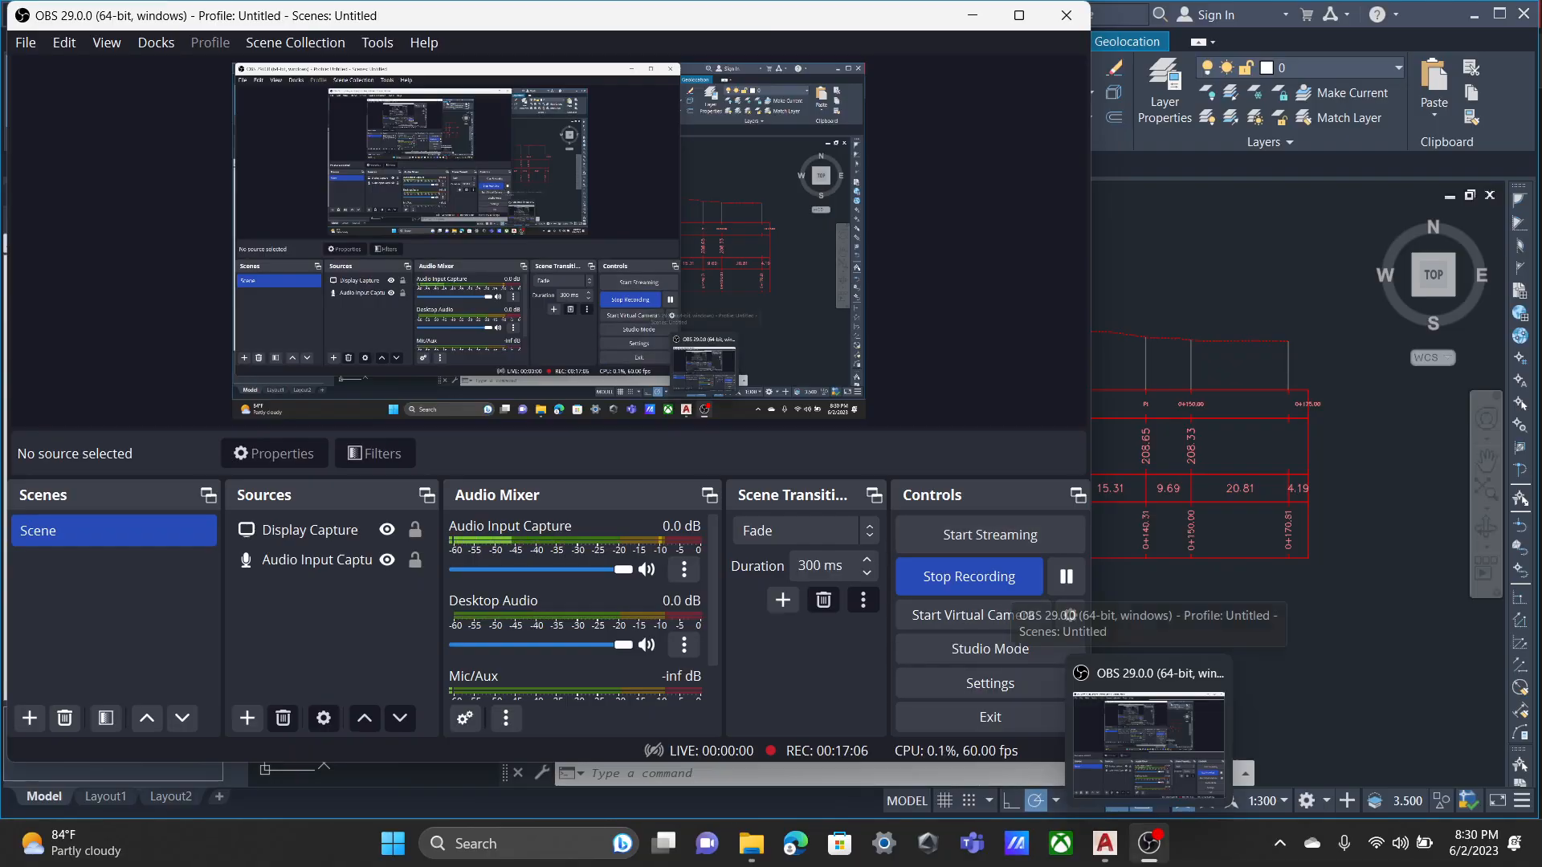
click(1149, 844)
scroll(705, 448, up, 5)
scroll(562, 363, down, 5)
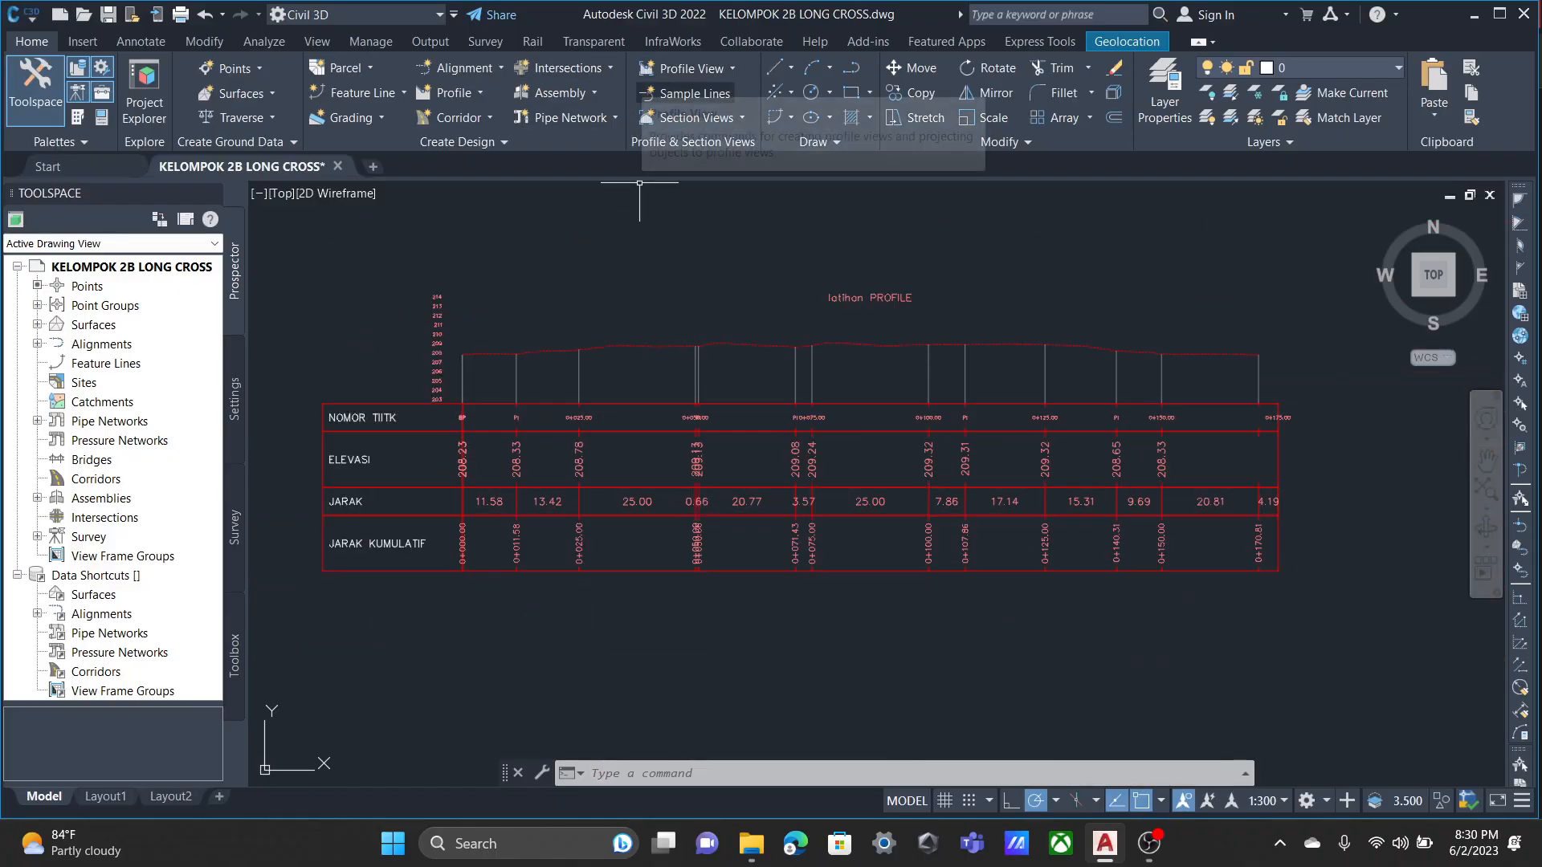
Start creating sample lines along alignment latihan, picked beside GEDUNG PWK A on the site plan.
click(660, 94)
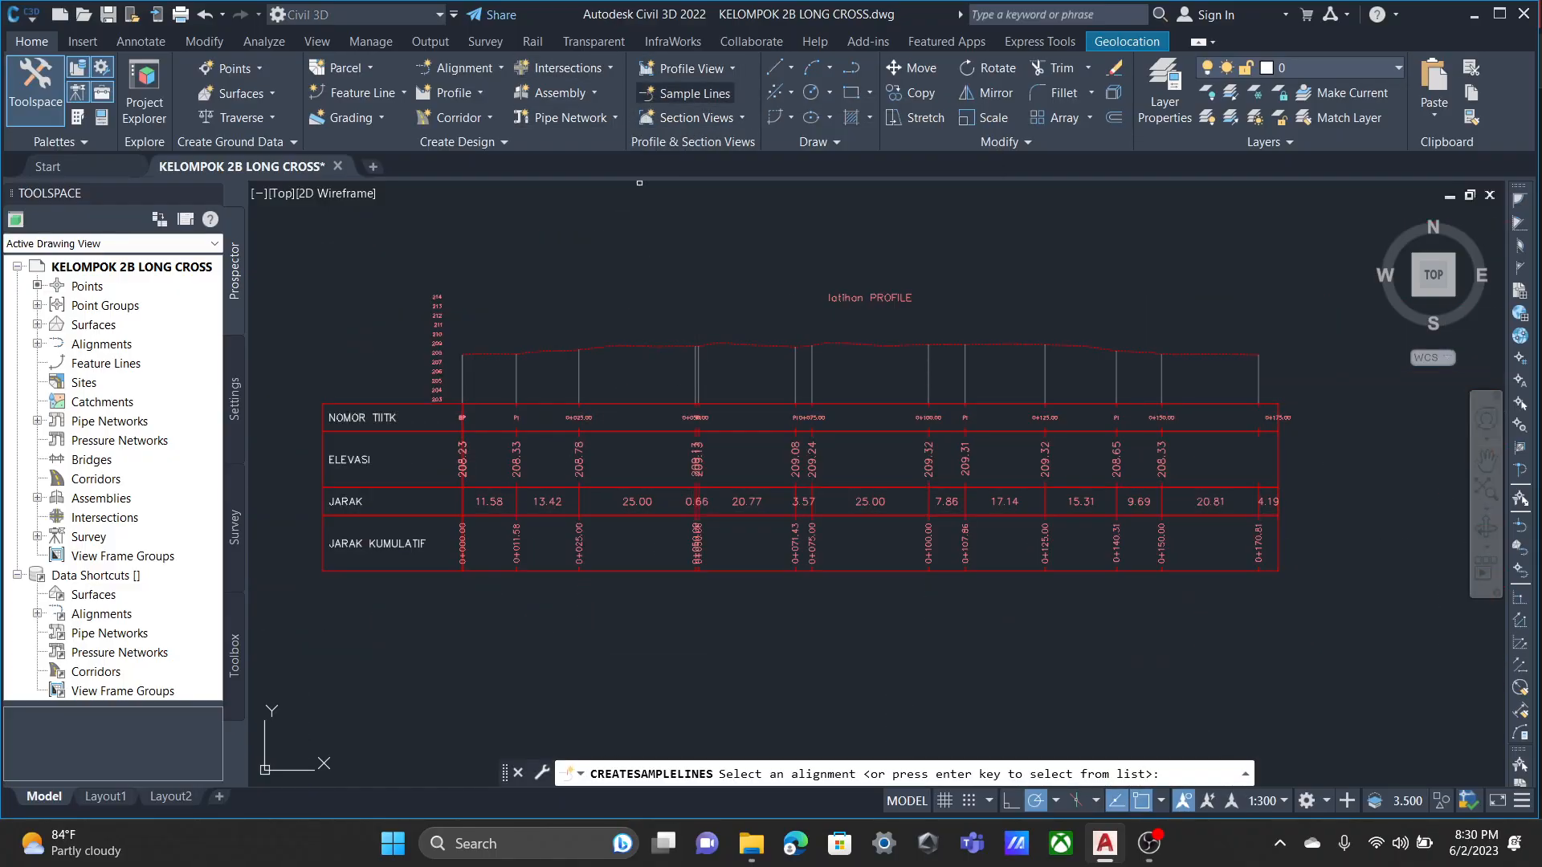
click(673, 94)
mouse_move(545, 322)
middle_down()
mouse_move(830, 296)
mouse_move(1307, 304)
middle_up()
middle_drag(326, 577, 844, 325)
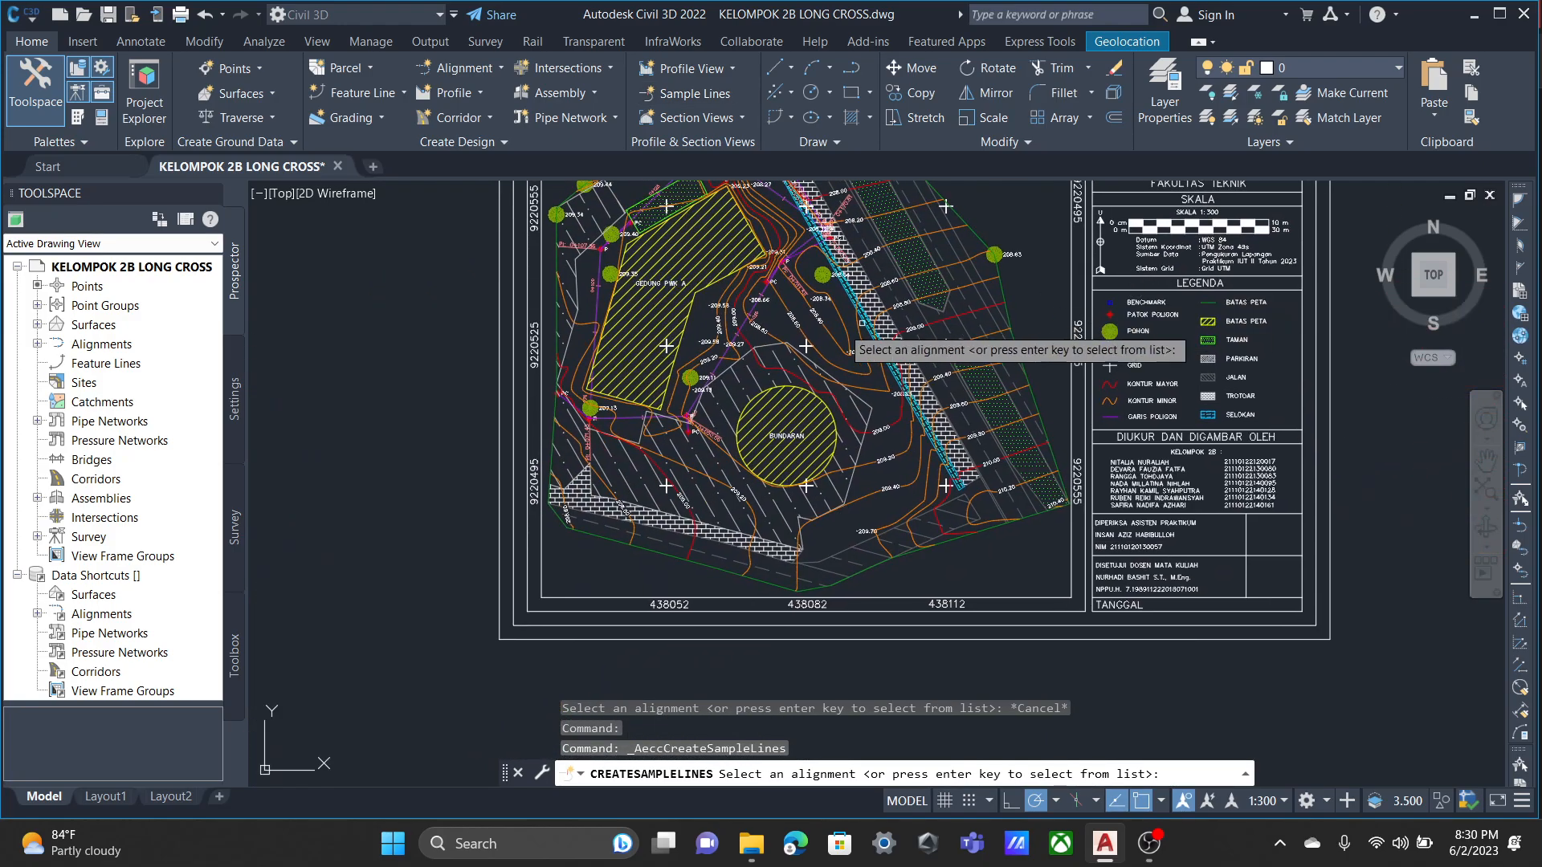
scroll(724, 315, up, 8)
click(724, 405)
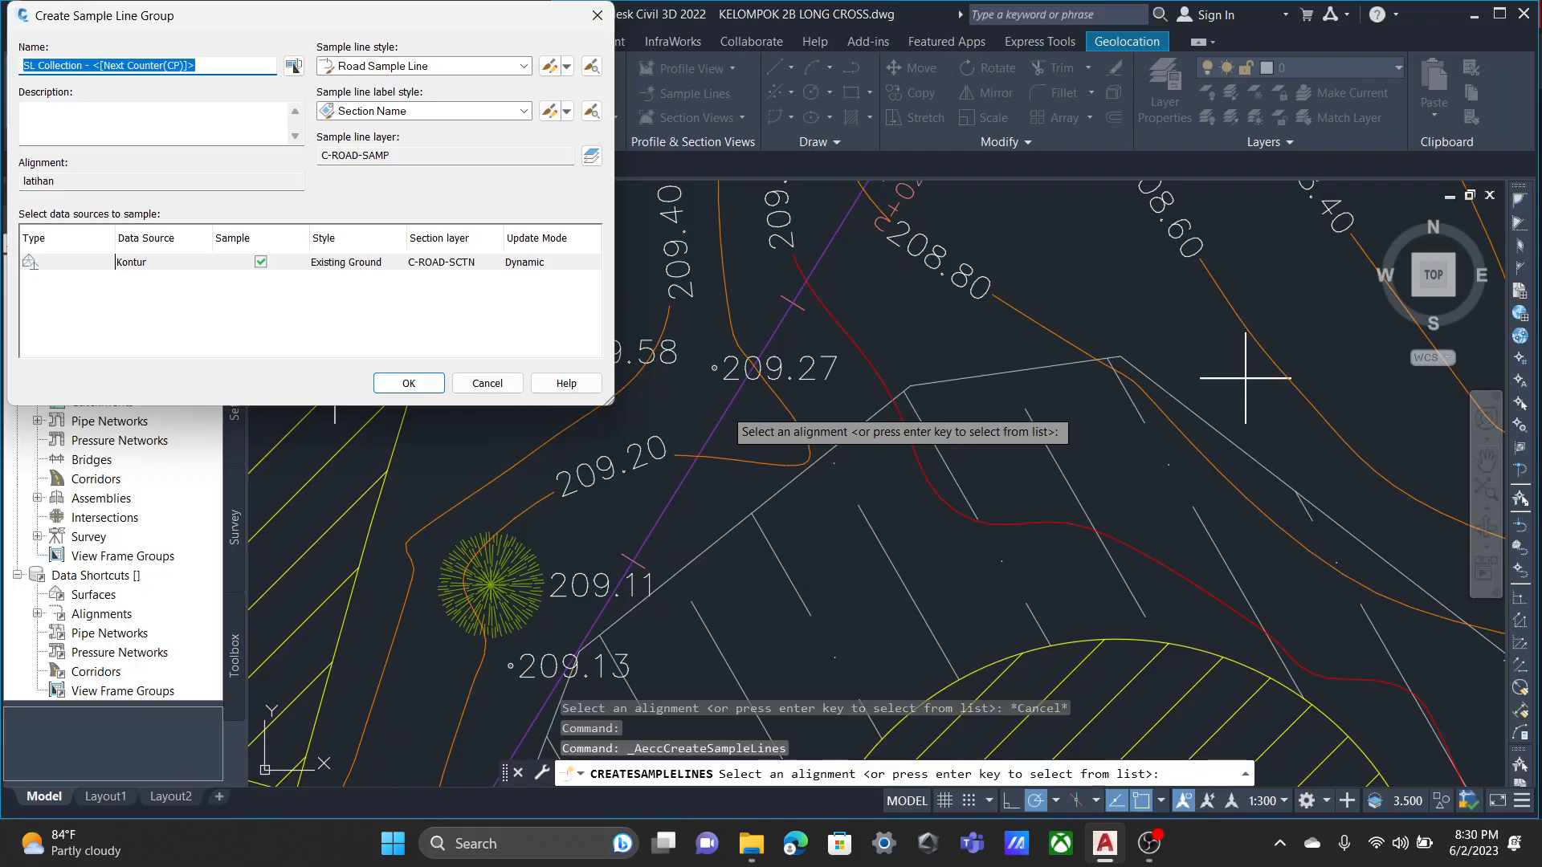
Create sample line group CROSS with the Road Sample Line style and Section Name label style, sampling the Kontur surface.
text(c)
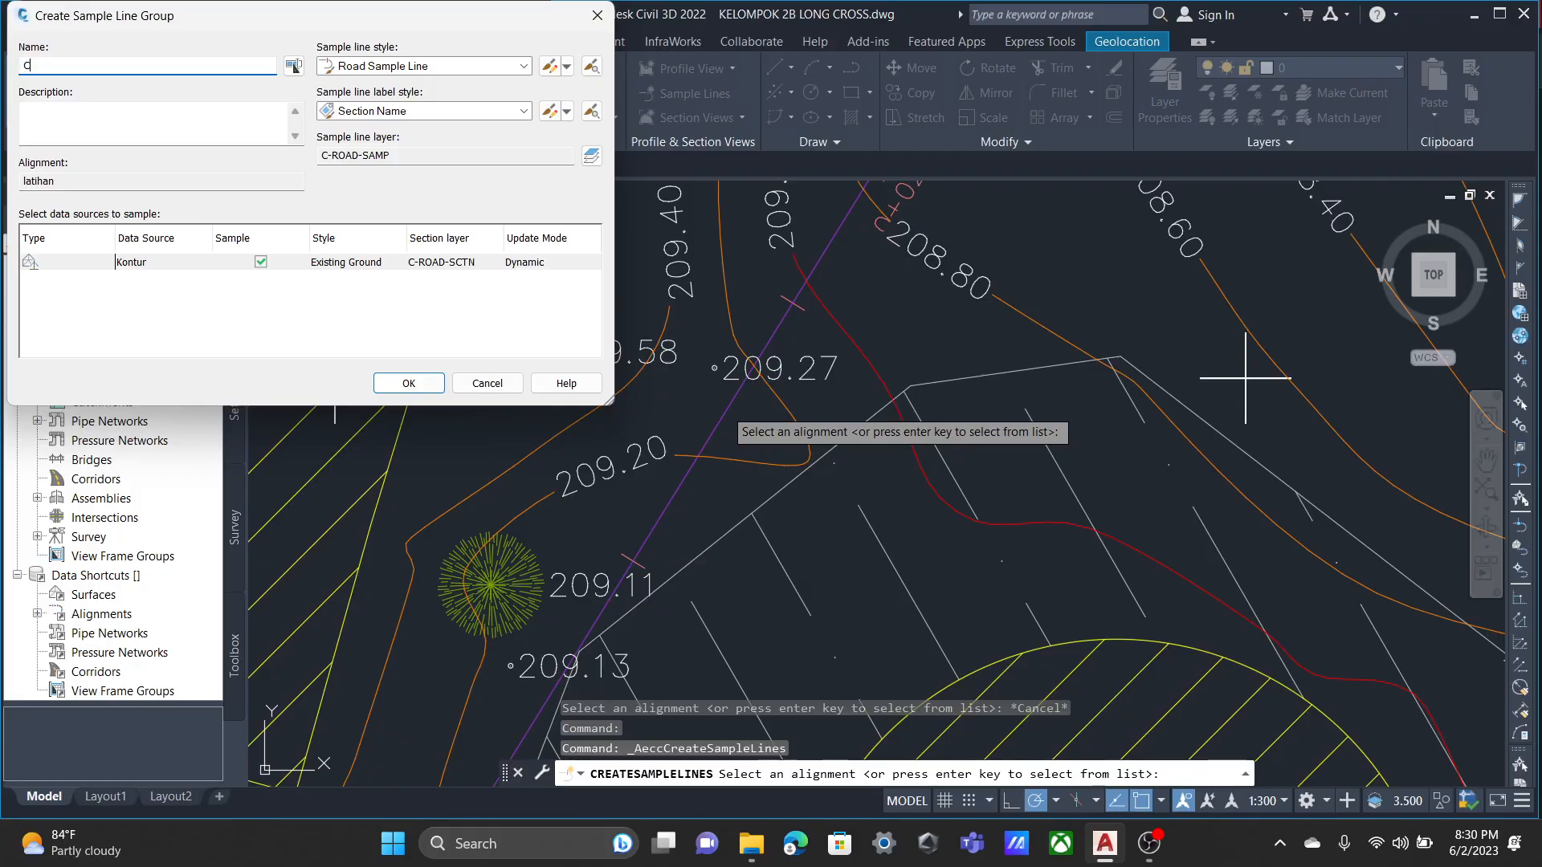
text(ROSS)
click(524, 66)
click(524, 66)
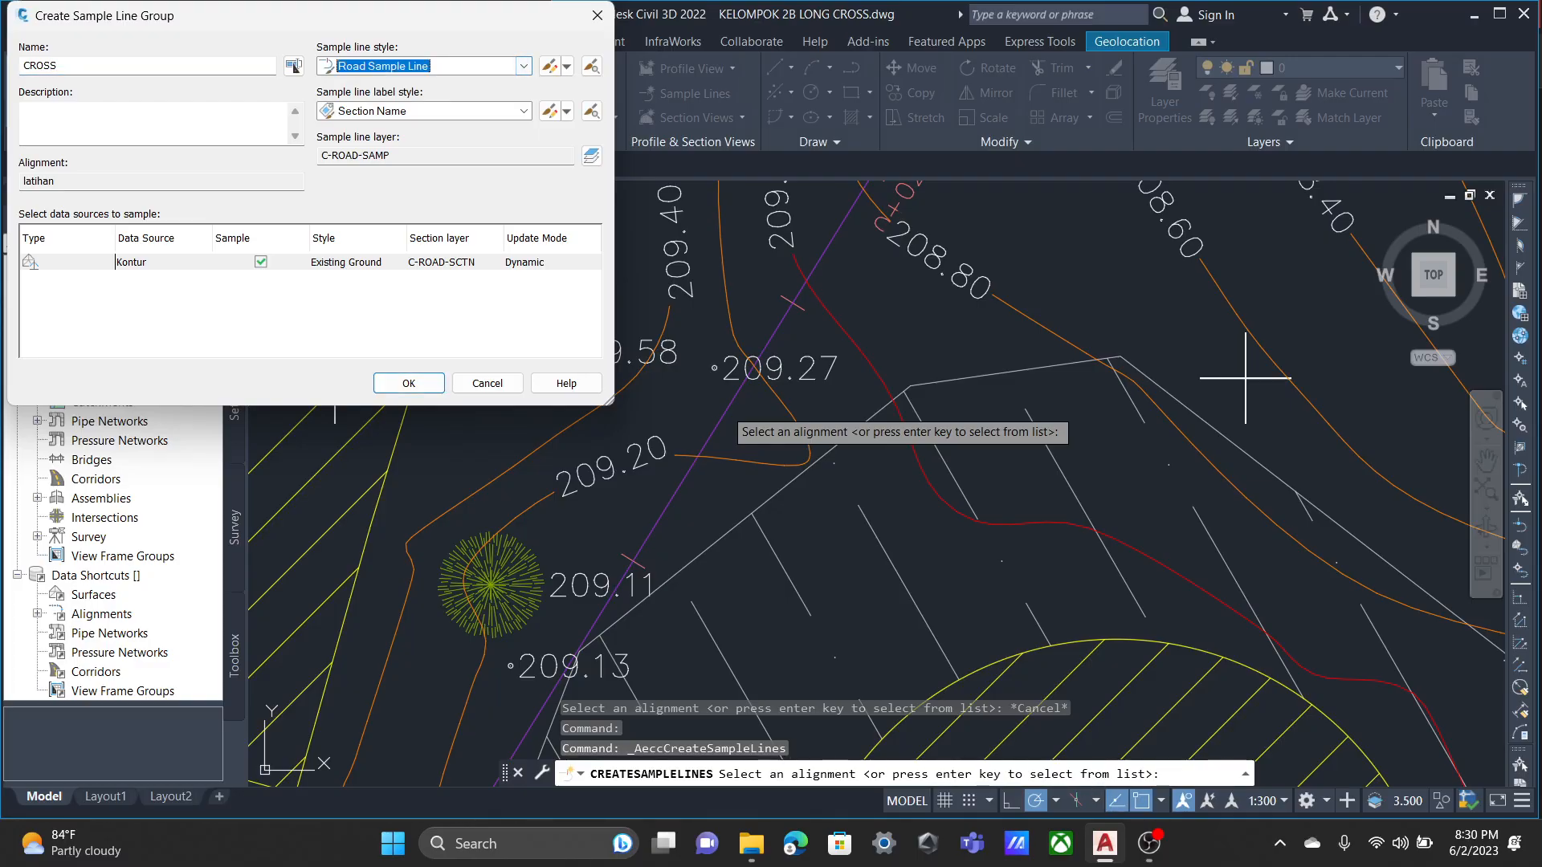
click(523, 110)
click(524, 111)
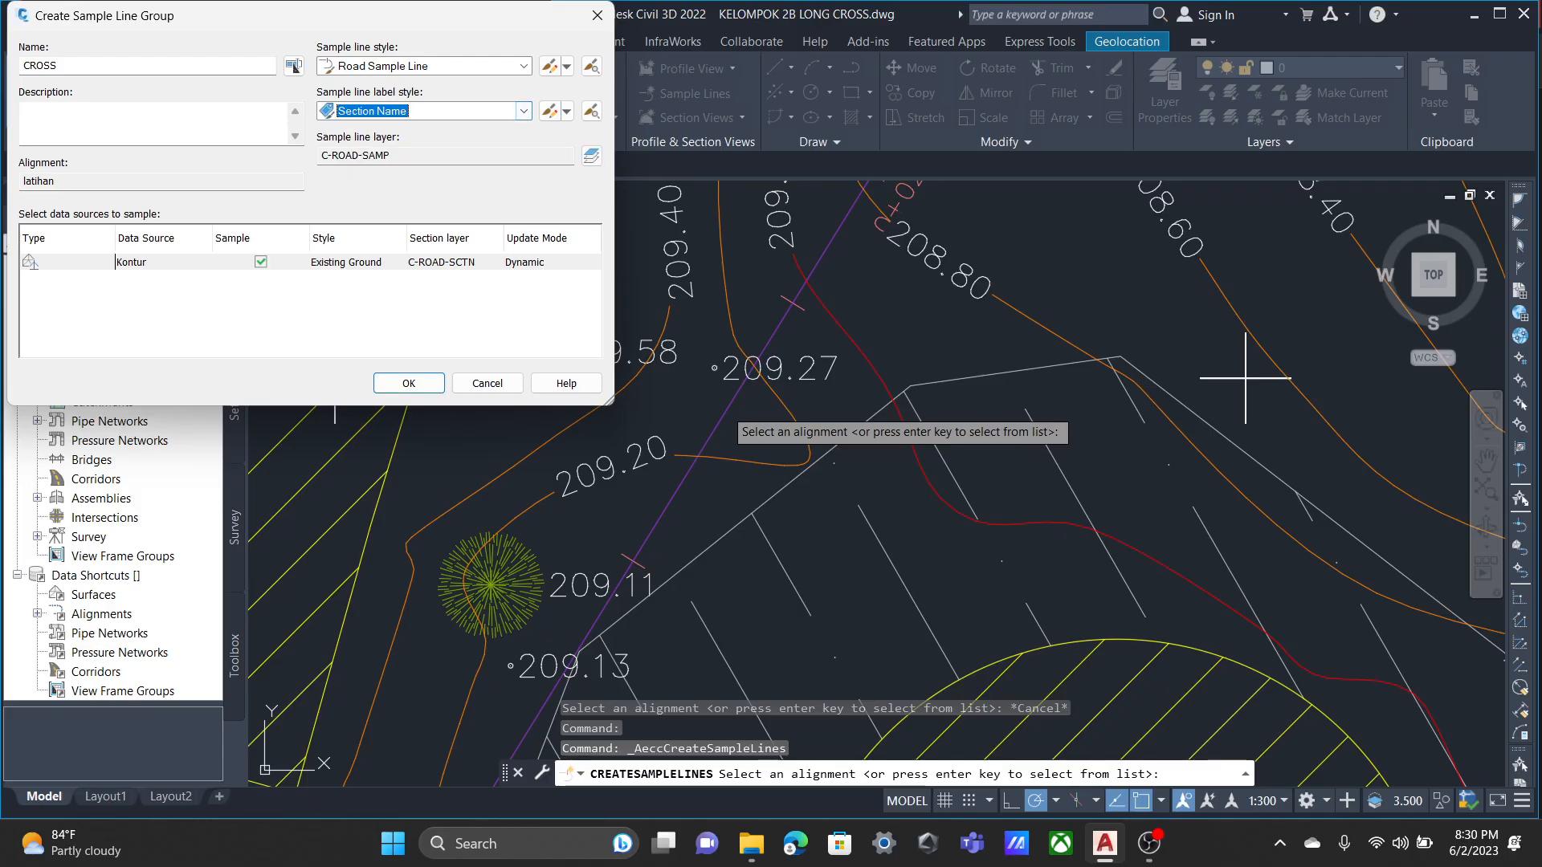
click(409, 383)
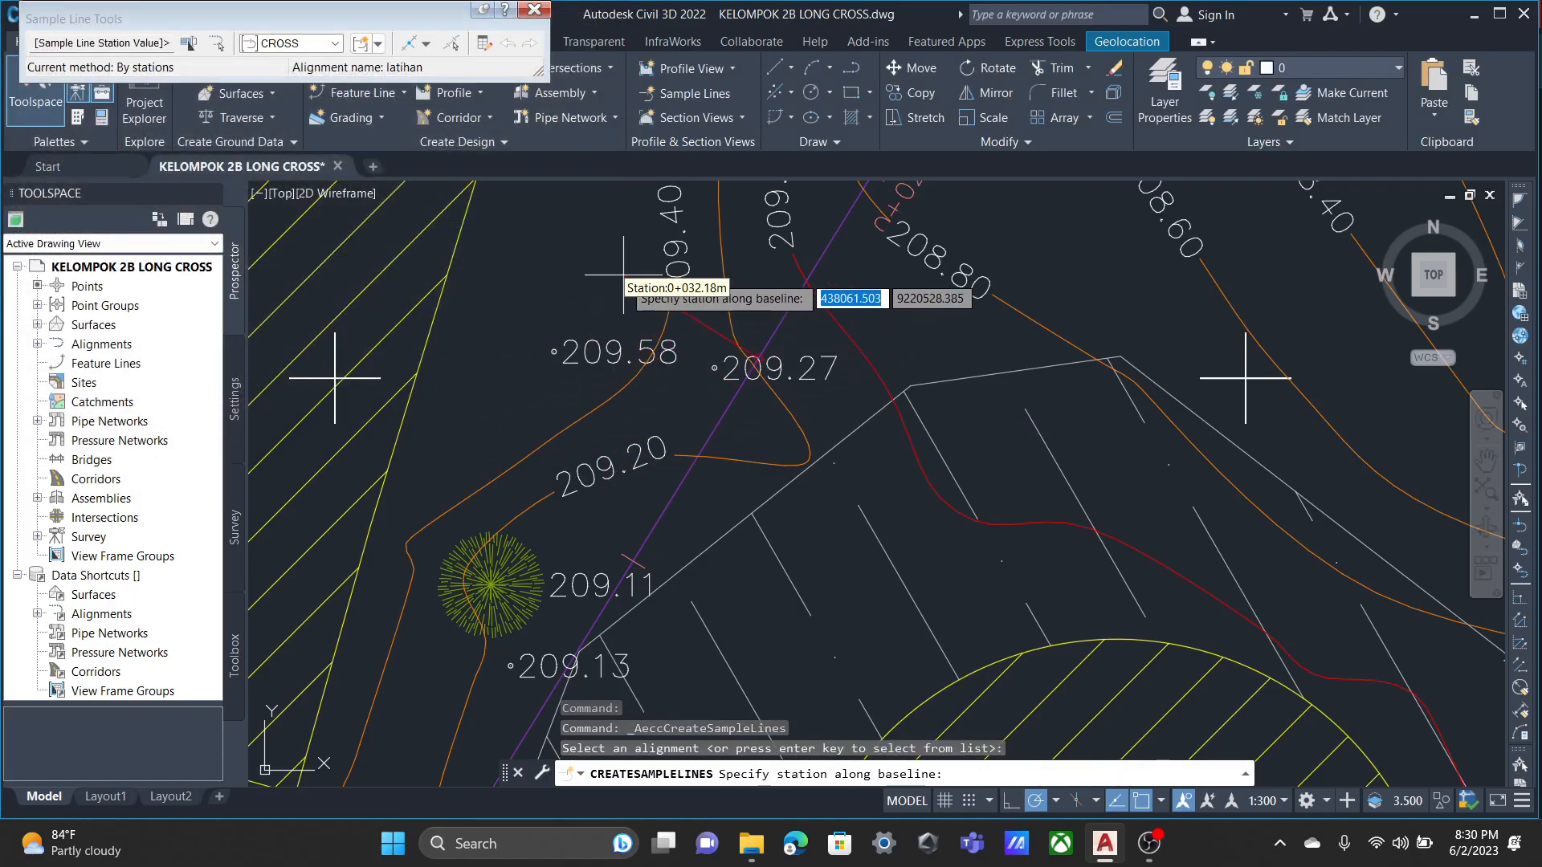
Set up CROSS sample lines by range of stations with left and right swath widths of 10 m.
click(426, 44)
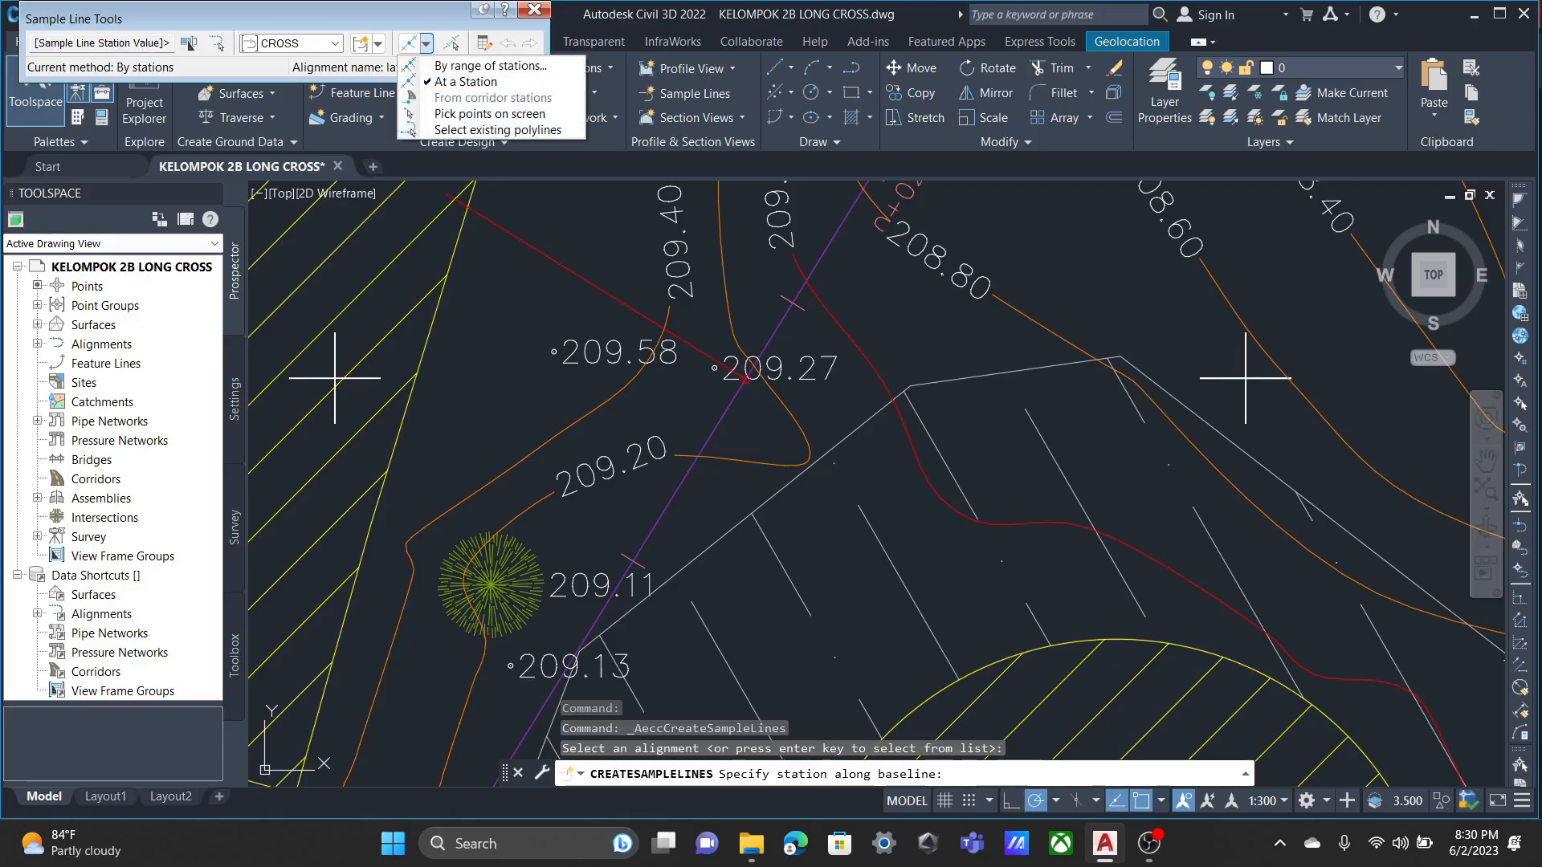
click(485, 66)
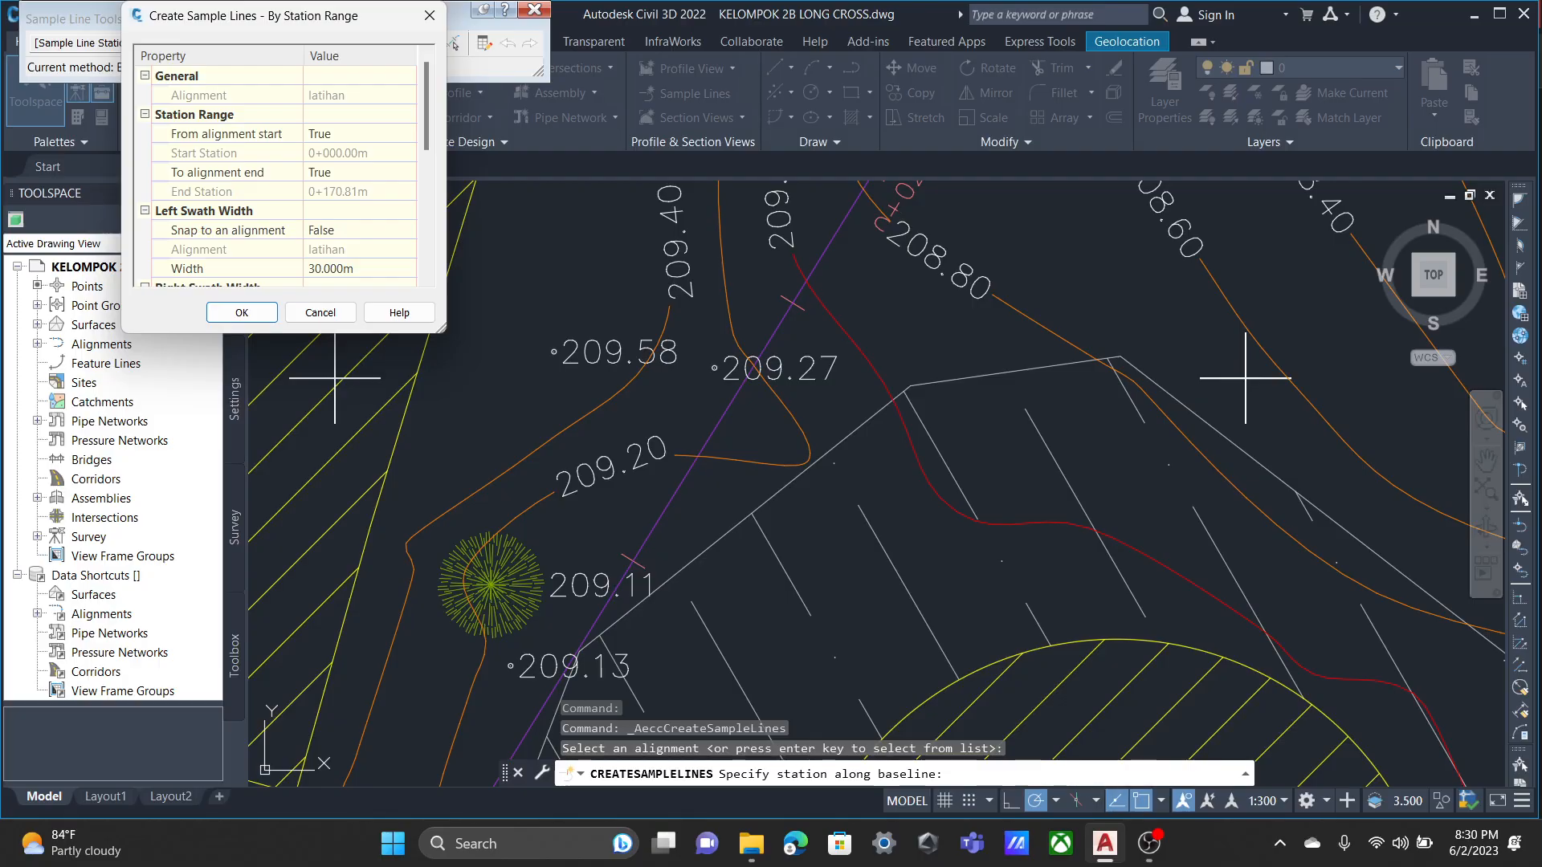
scroll(283, 173, down, 1)
click(410, 211)
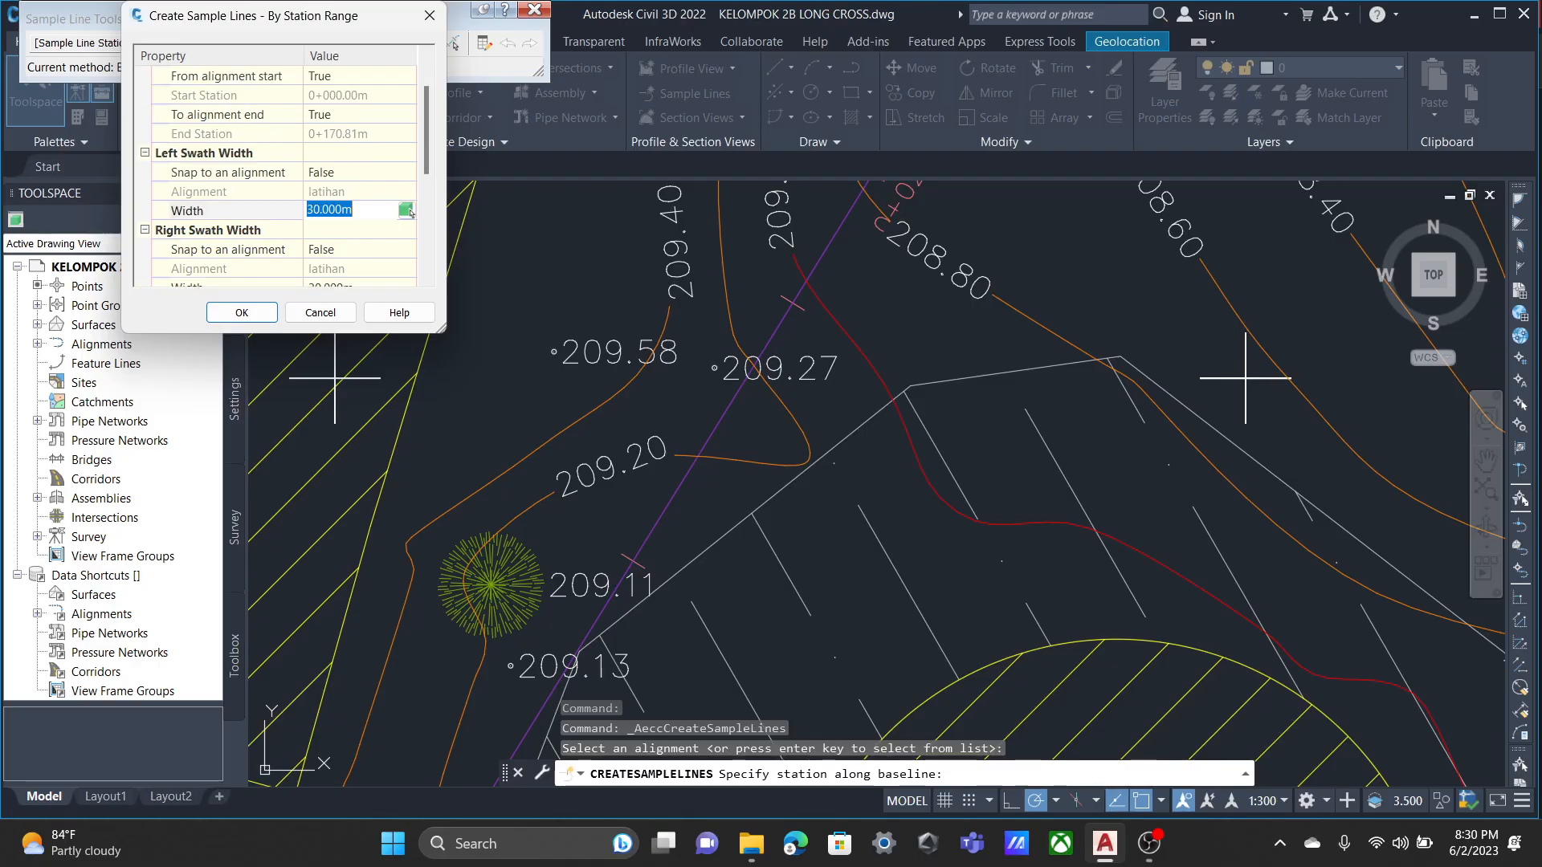
text(10)
scroll(410, 211, down, 1)
click(410, 230)
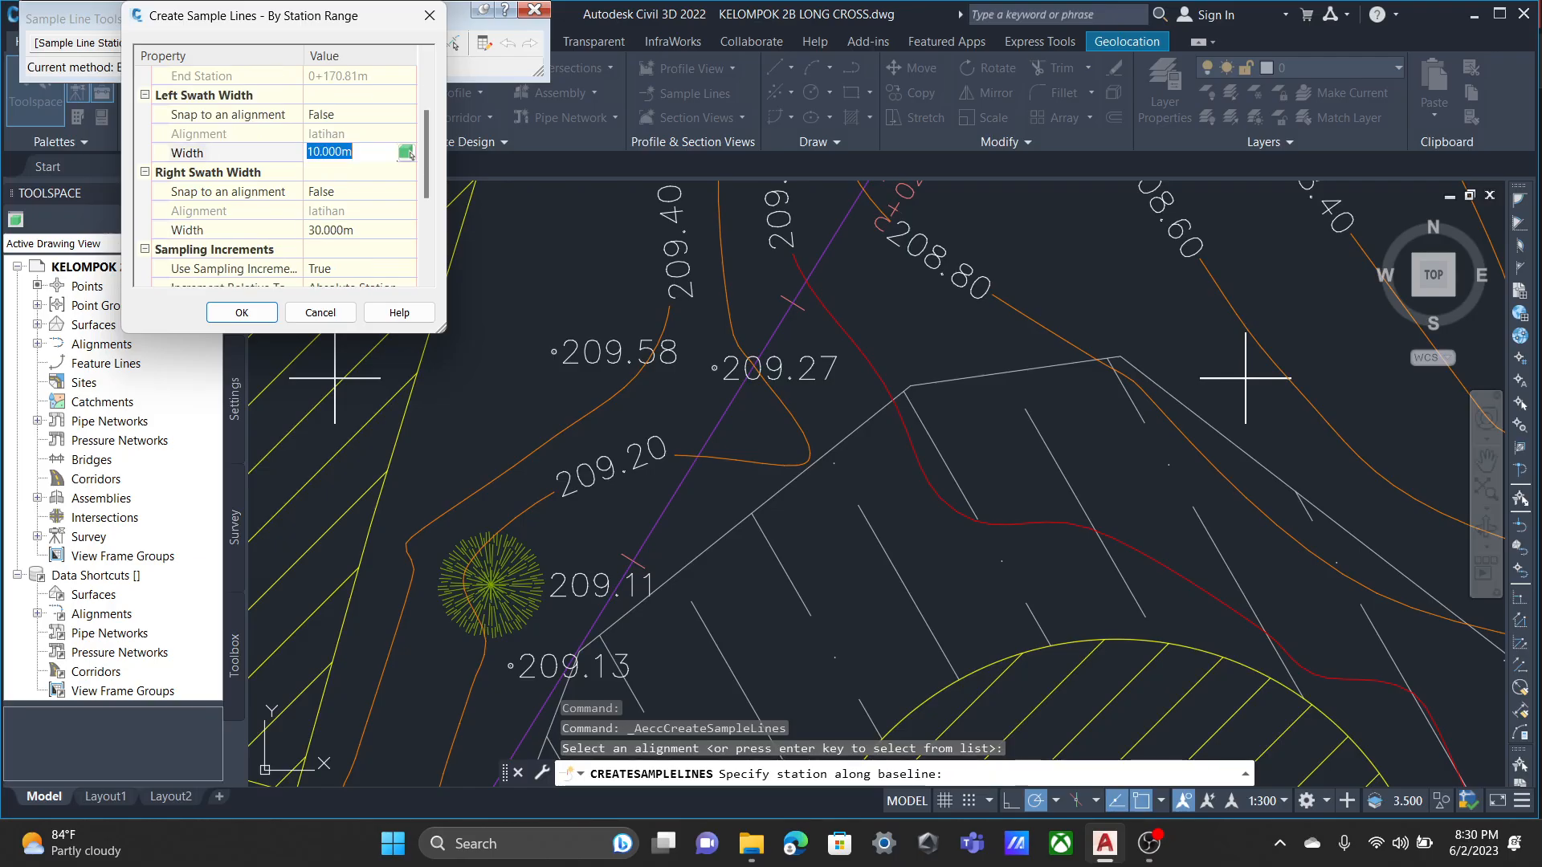
text(10)
scroll(409, 230, down, 1)
click(410, 172)
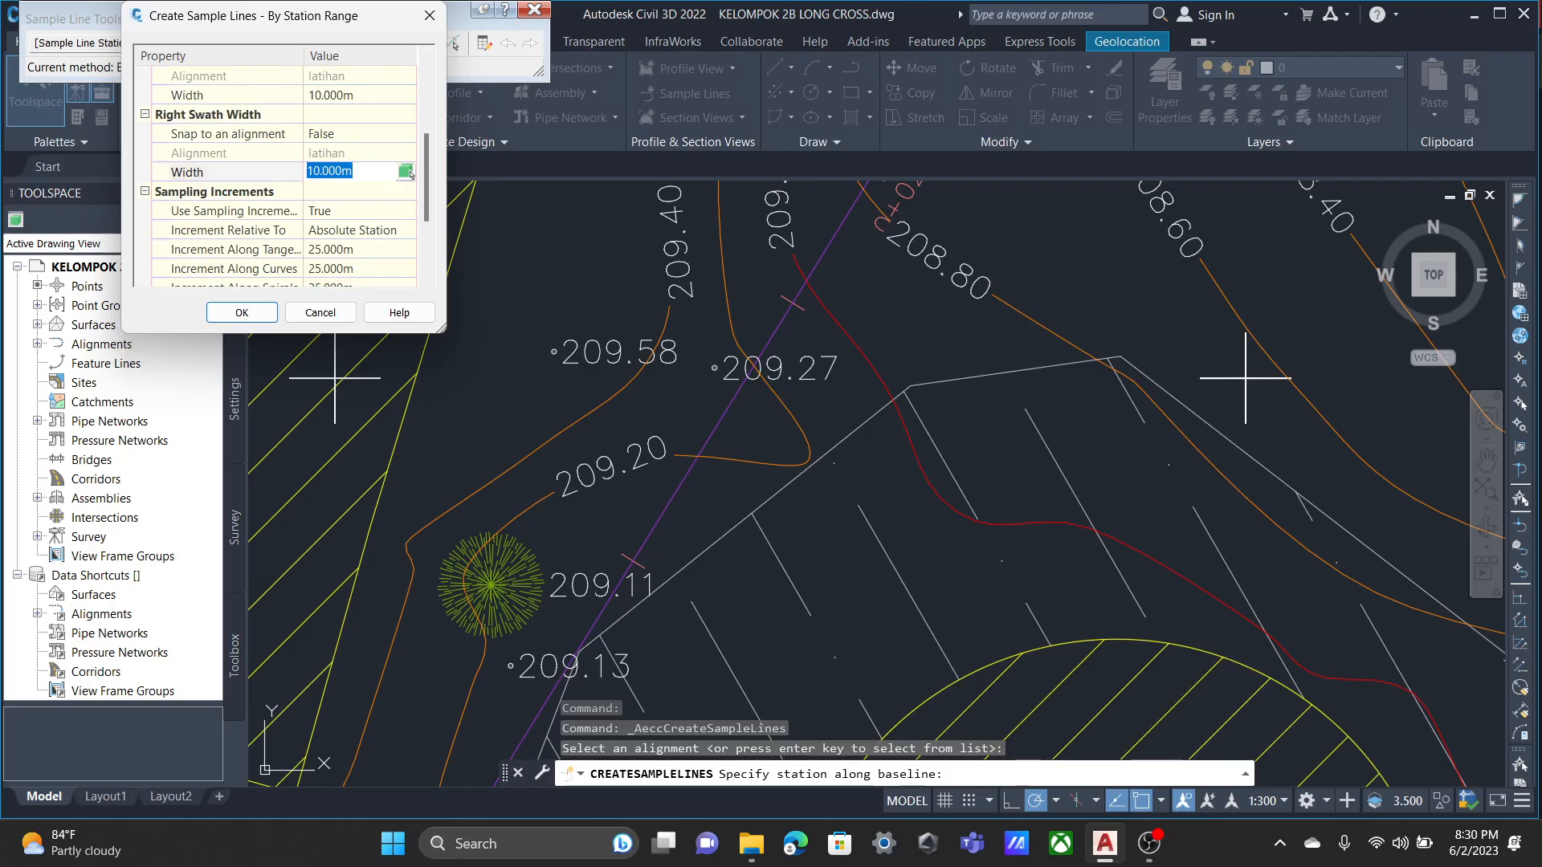
Enable sampling at range start and range end, and create the CROSS sample lines along alignment latihan.
scroll(409, 173, down, 2)
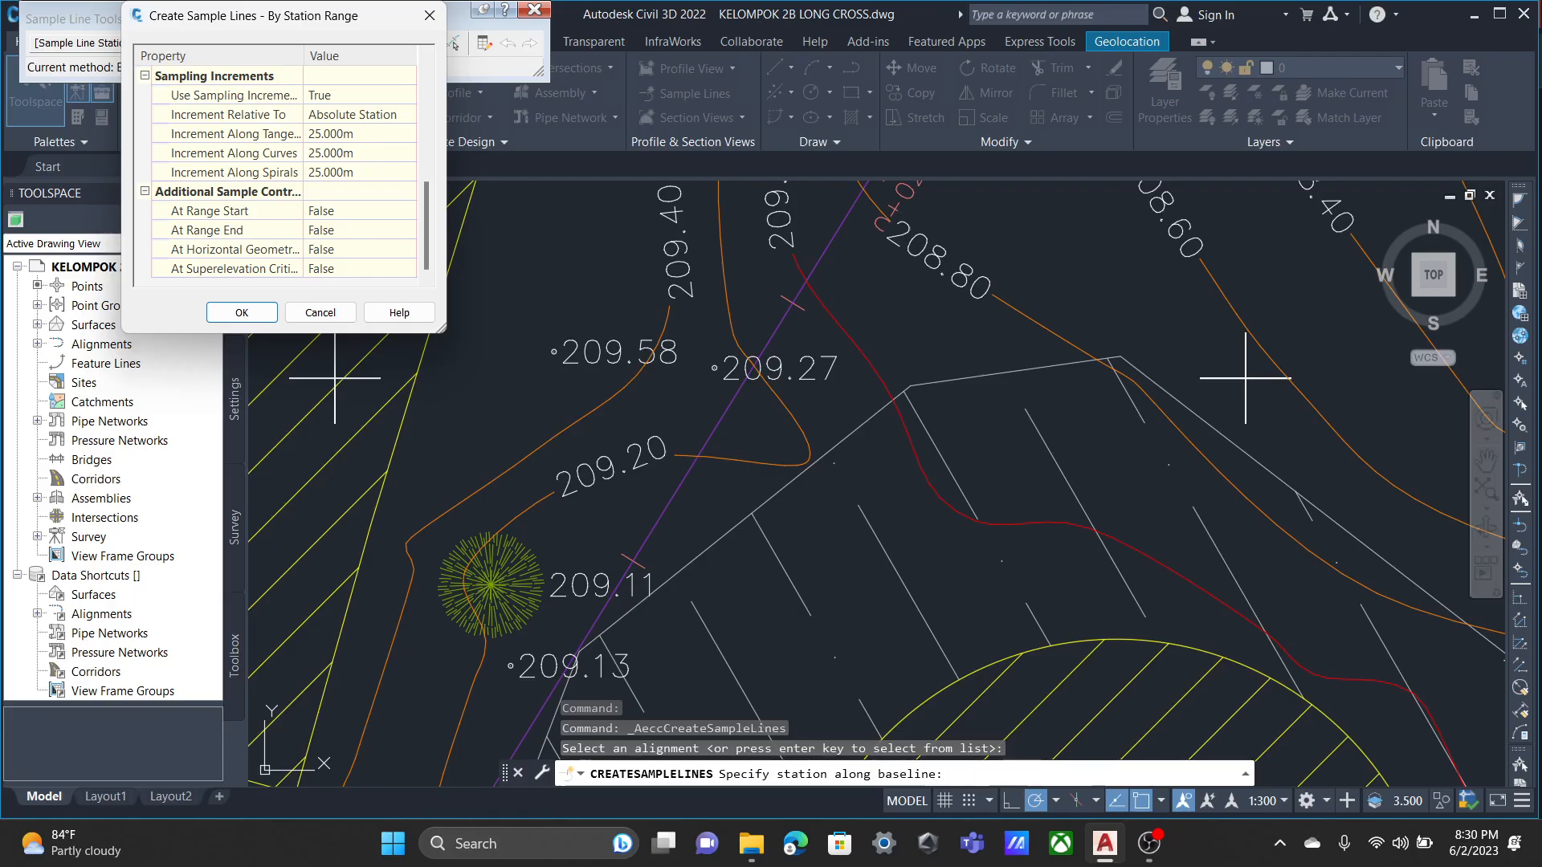
click(410, 210)
click(409, 211)
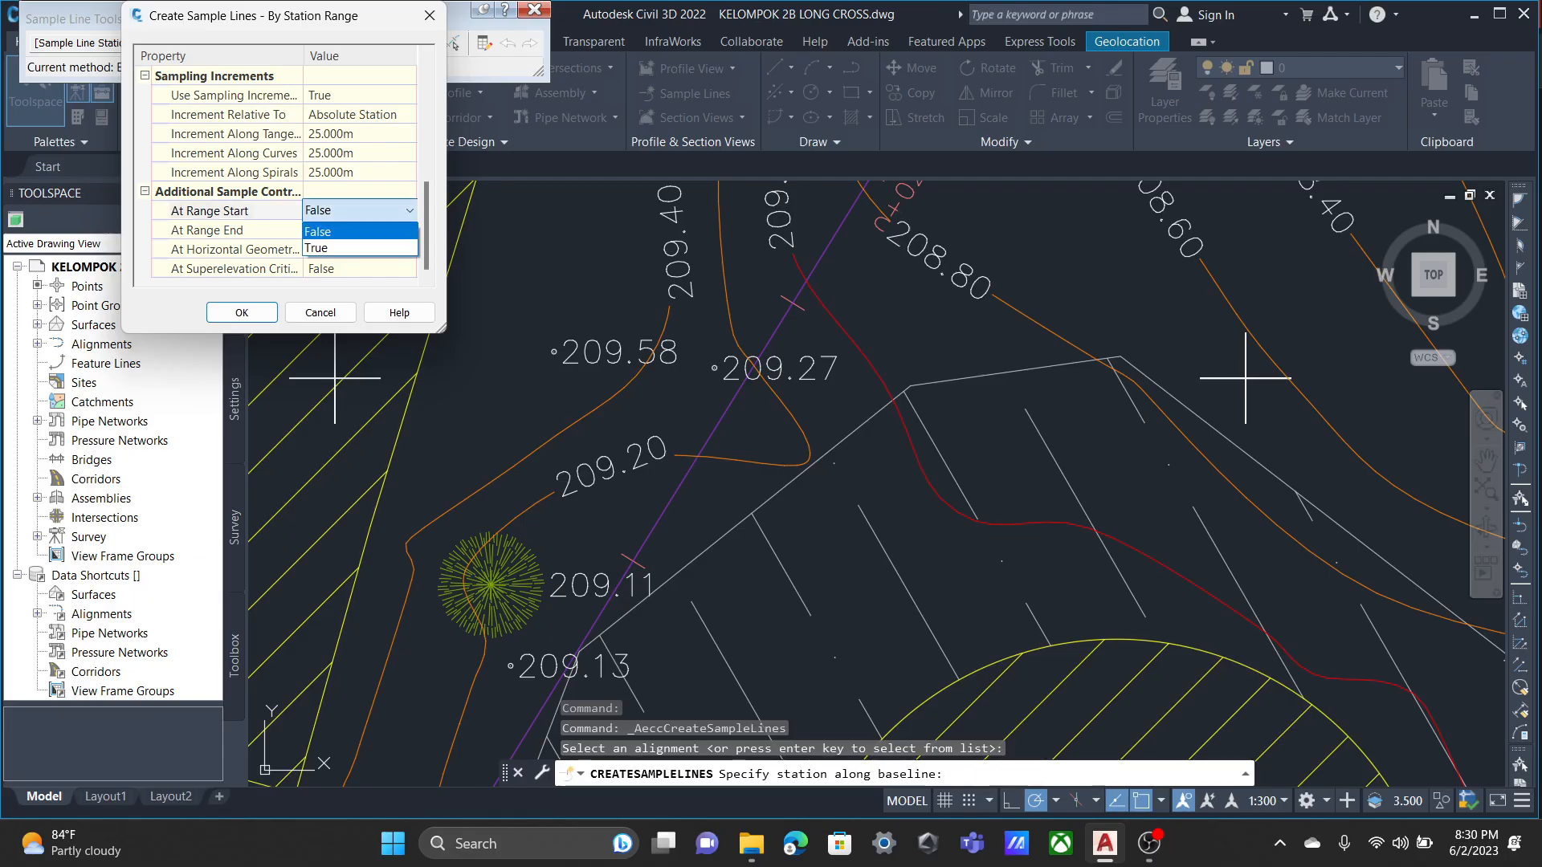
click(317, 248)
click(409, 230)
click(410, 230)
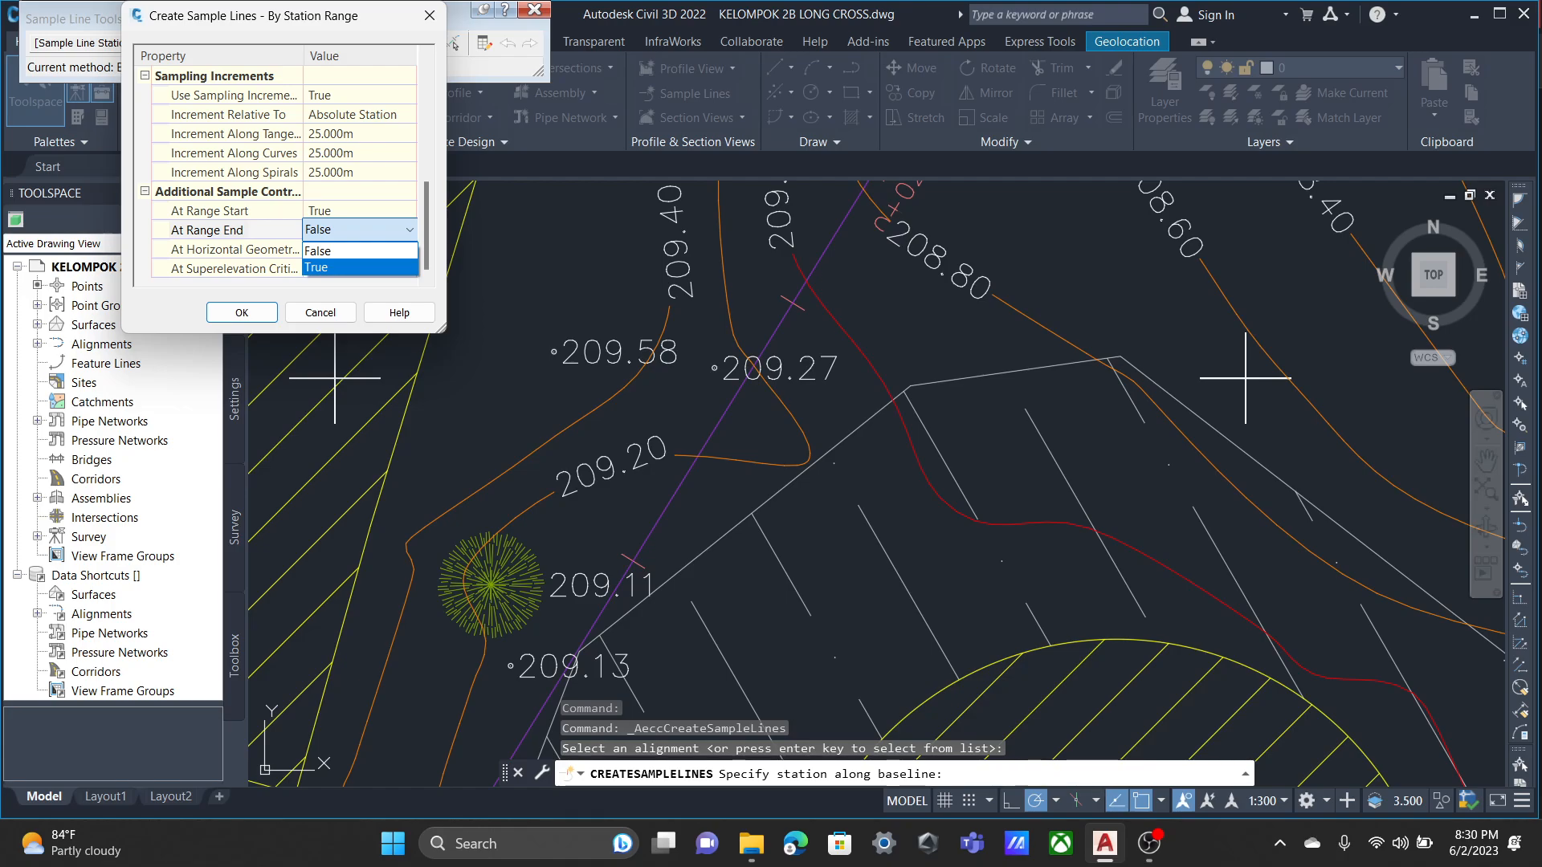
click(317, 268)
click(242, 312)
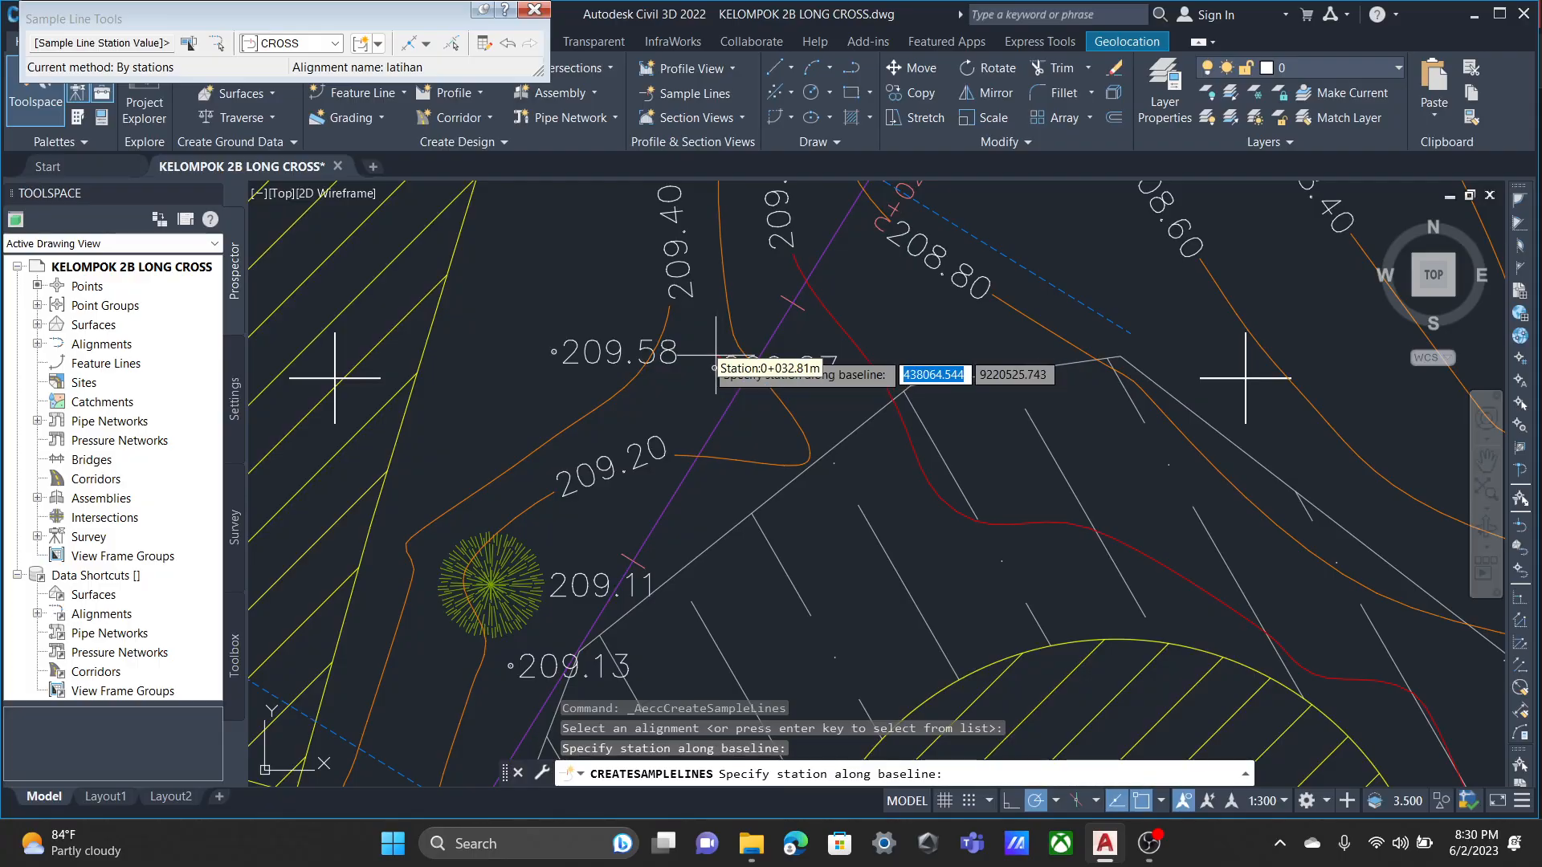
key(Return)
Review the sample lines placed along alignment latihan around GEDUNG PWK A and BUNDARAN on the site plan.
scroll(707, 321, down, 6)
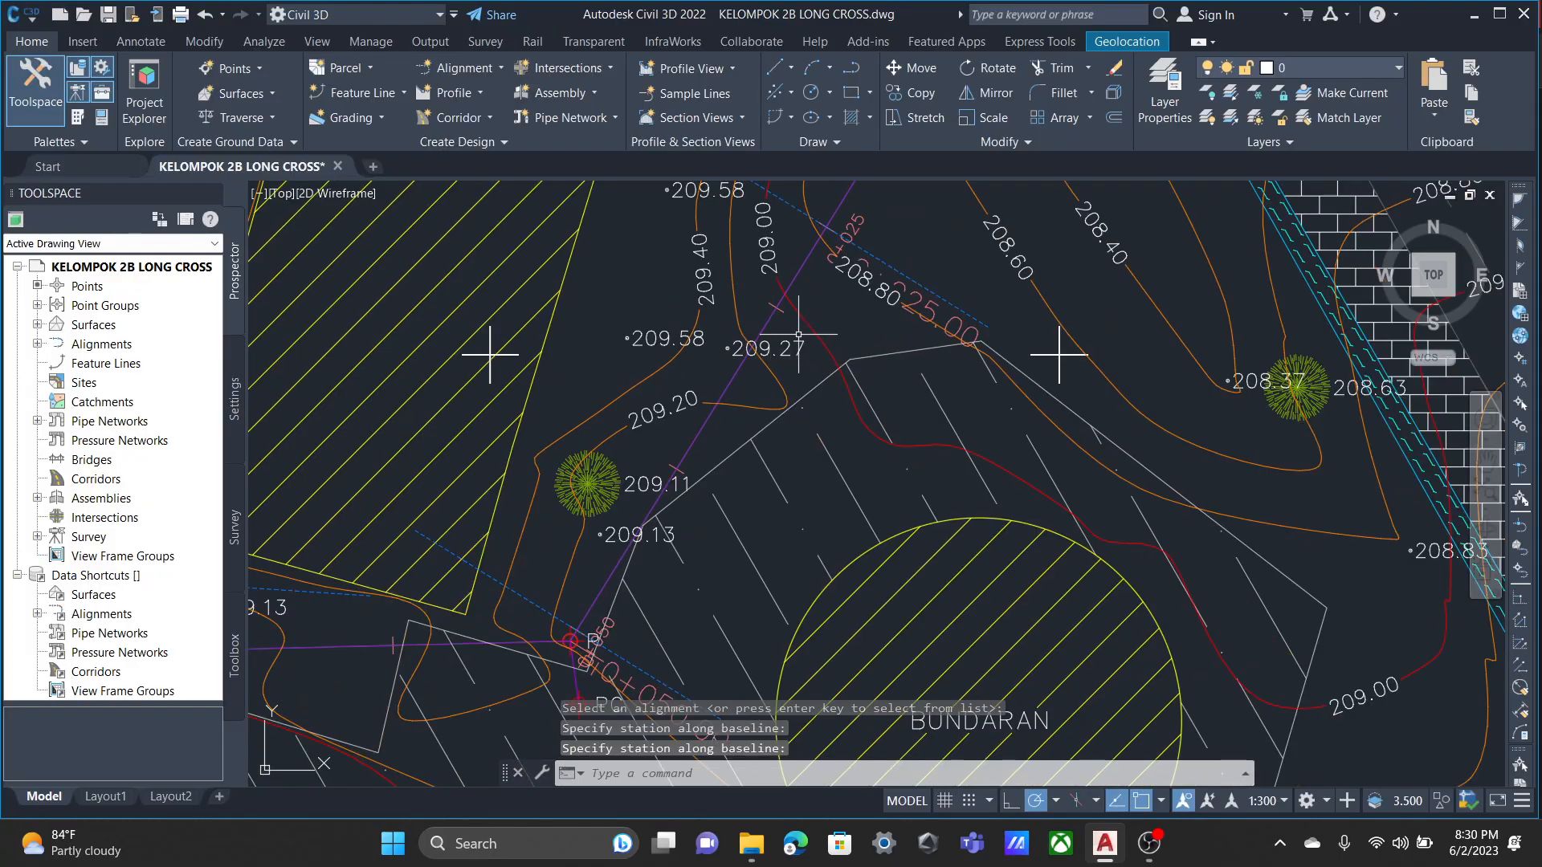
scroll(848, 410, up, 5)
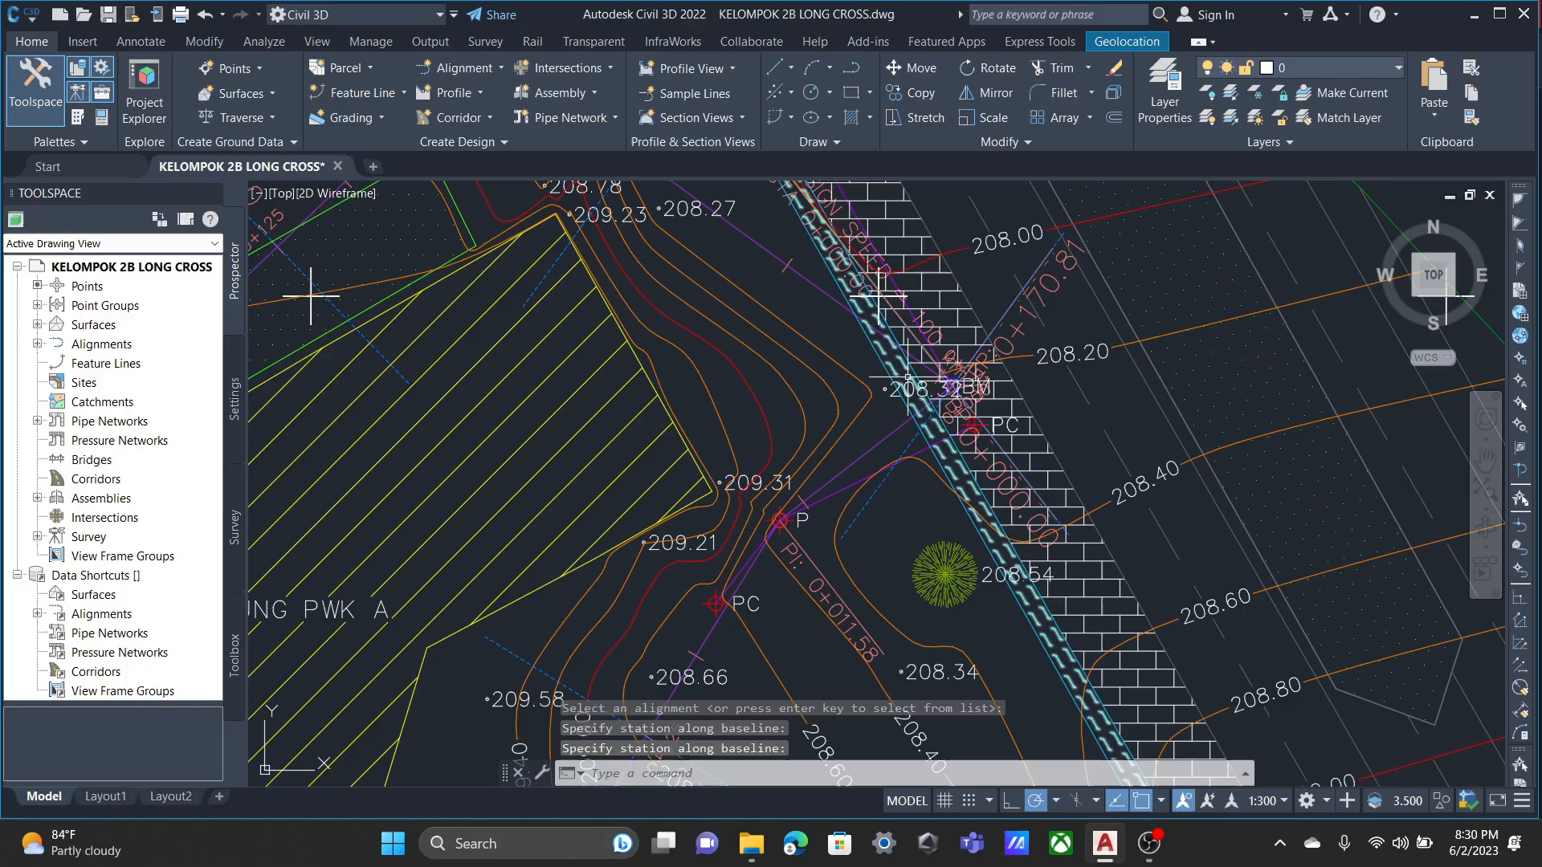
scroll(998, 376, down, 5)
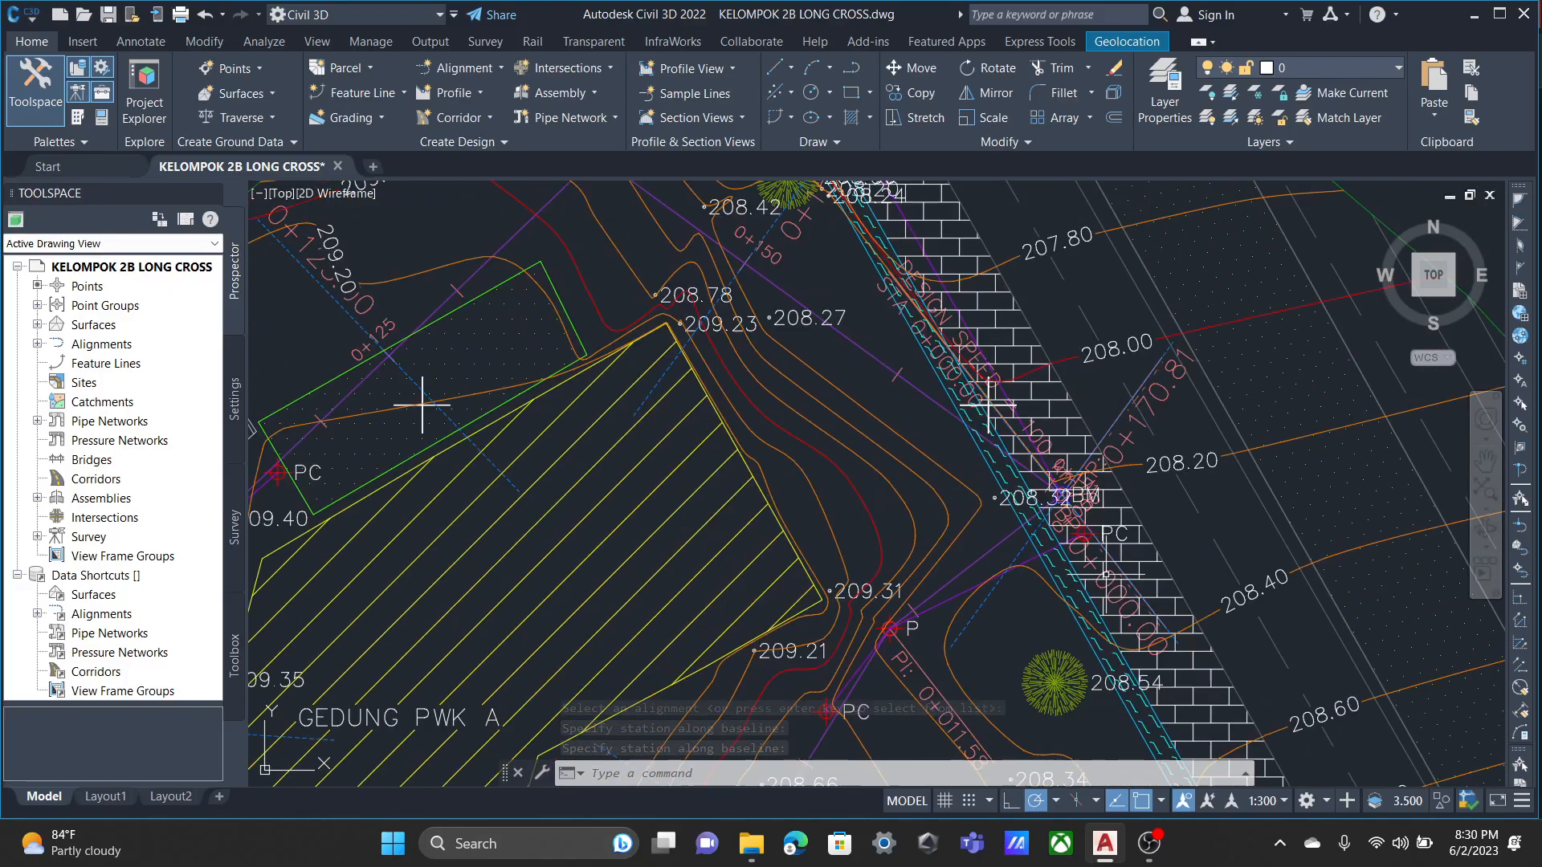
scroll(938, 526, down, 3)
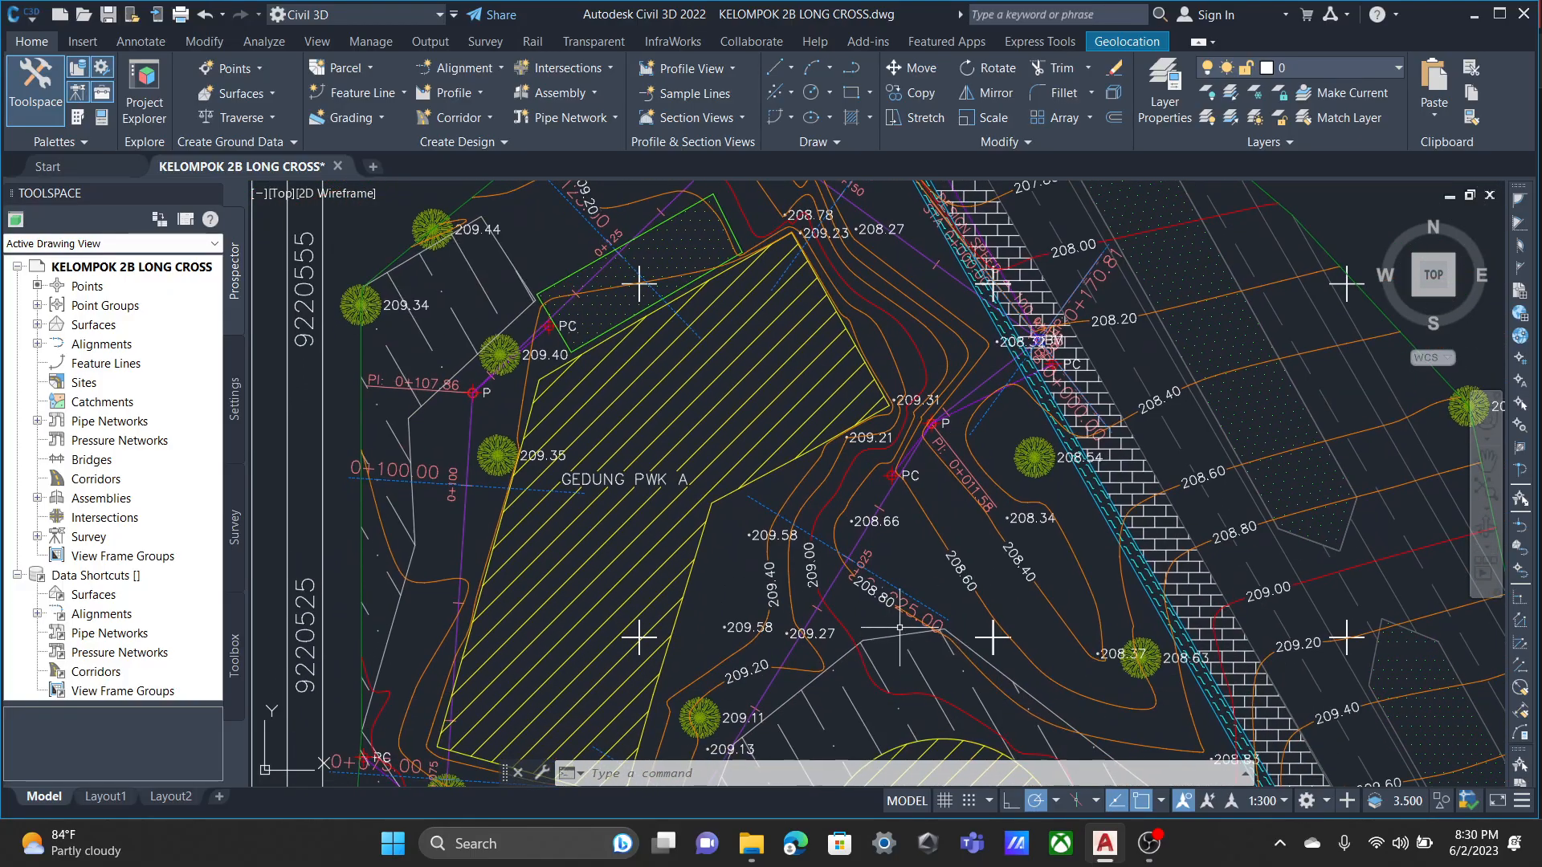
scroll(852, 650, up, 3)
scroll(870, 437, down, 3)
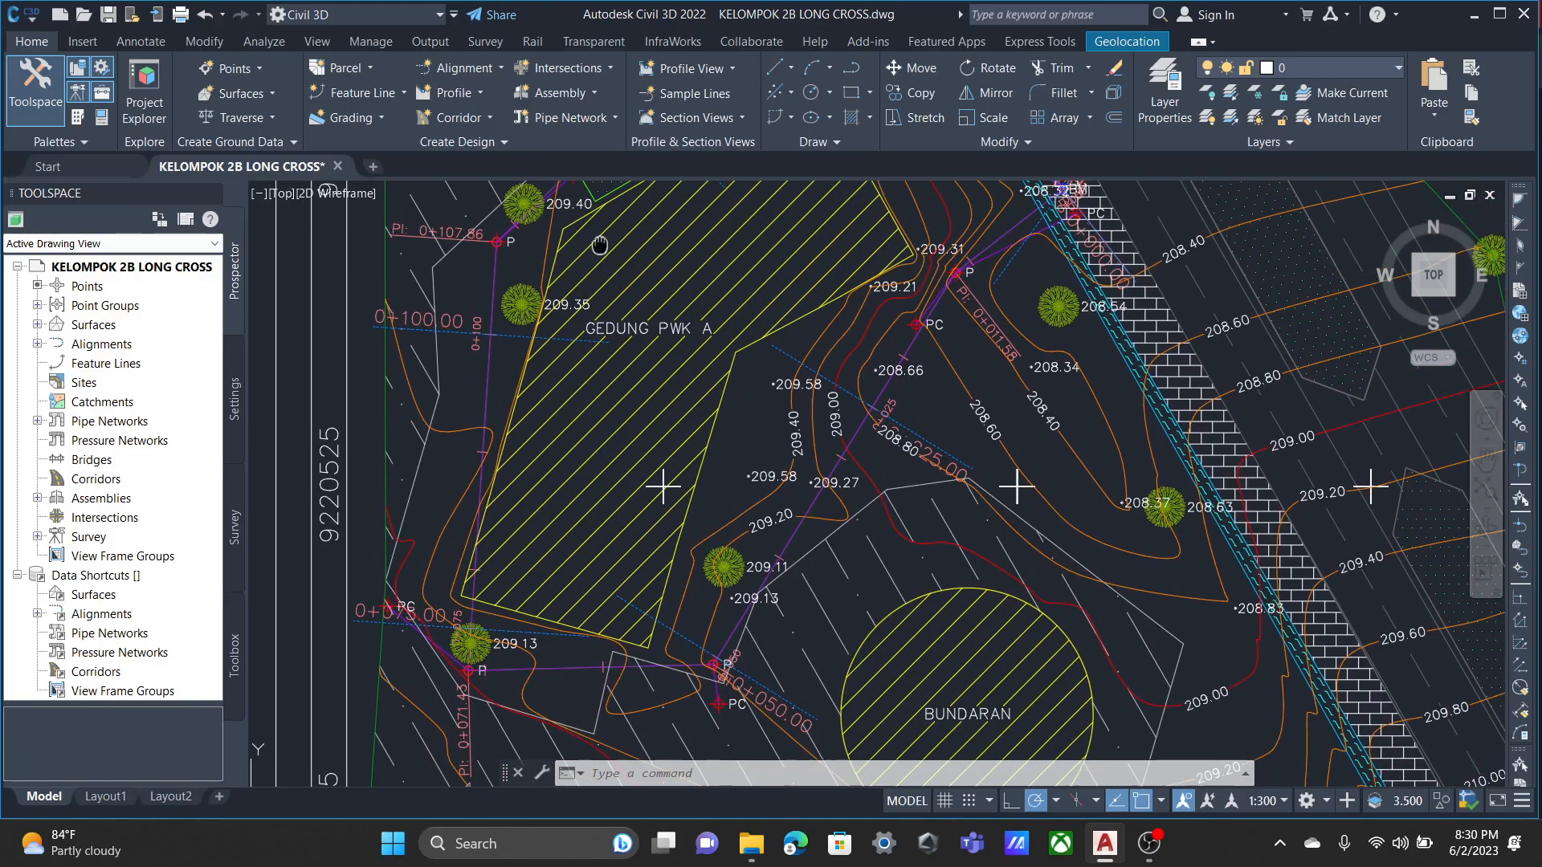
middle_drag(870, 438, 477, 232)
scroll(769, 378, down, 4)
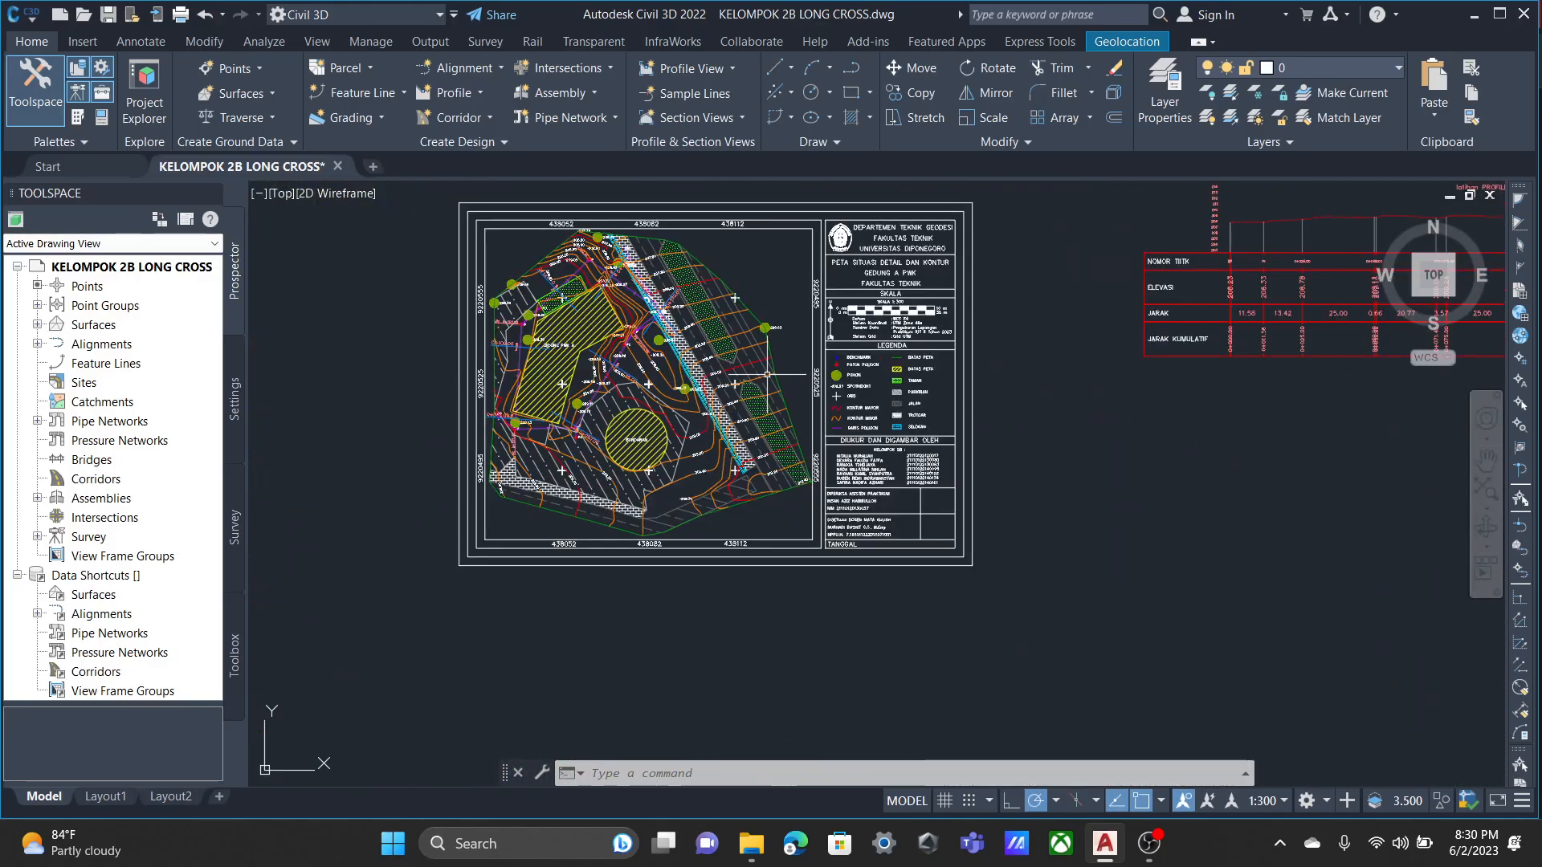
middle_drag(883, 400, 456, 427)
scroll(687, 402, up, 2)
scroll(687, 403, up, 2)
middle_drag(403, 369, 1237, 336)
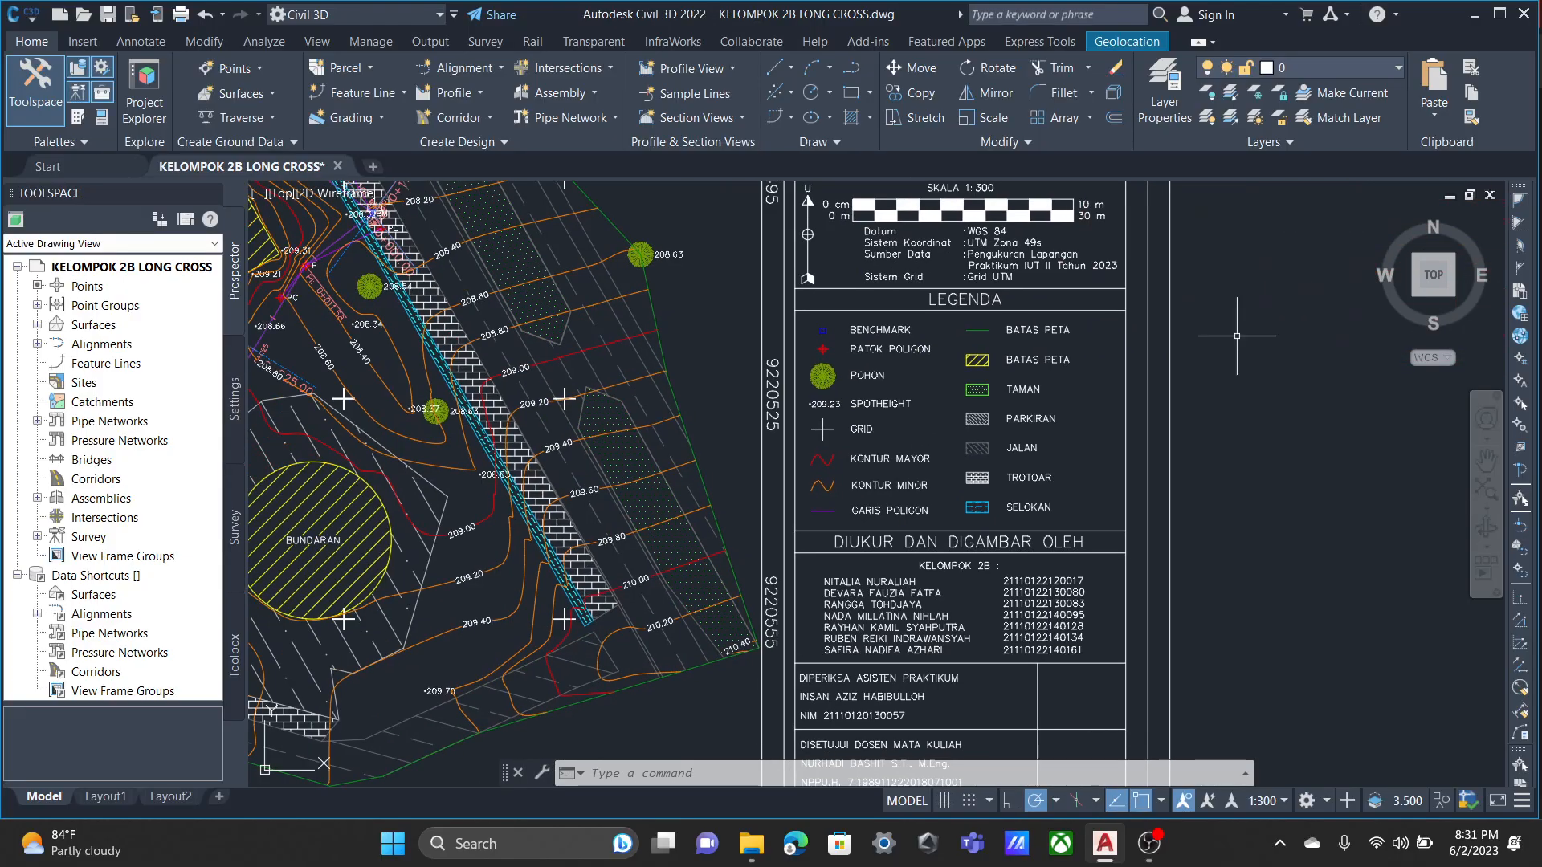
middle_drag(542, 351, 1277, 357)
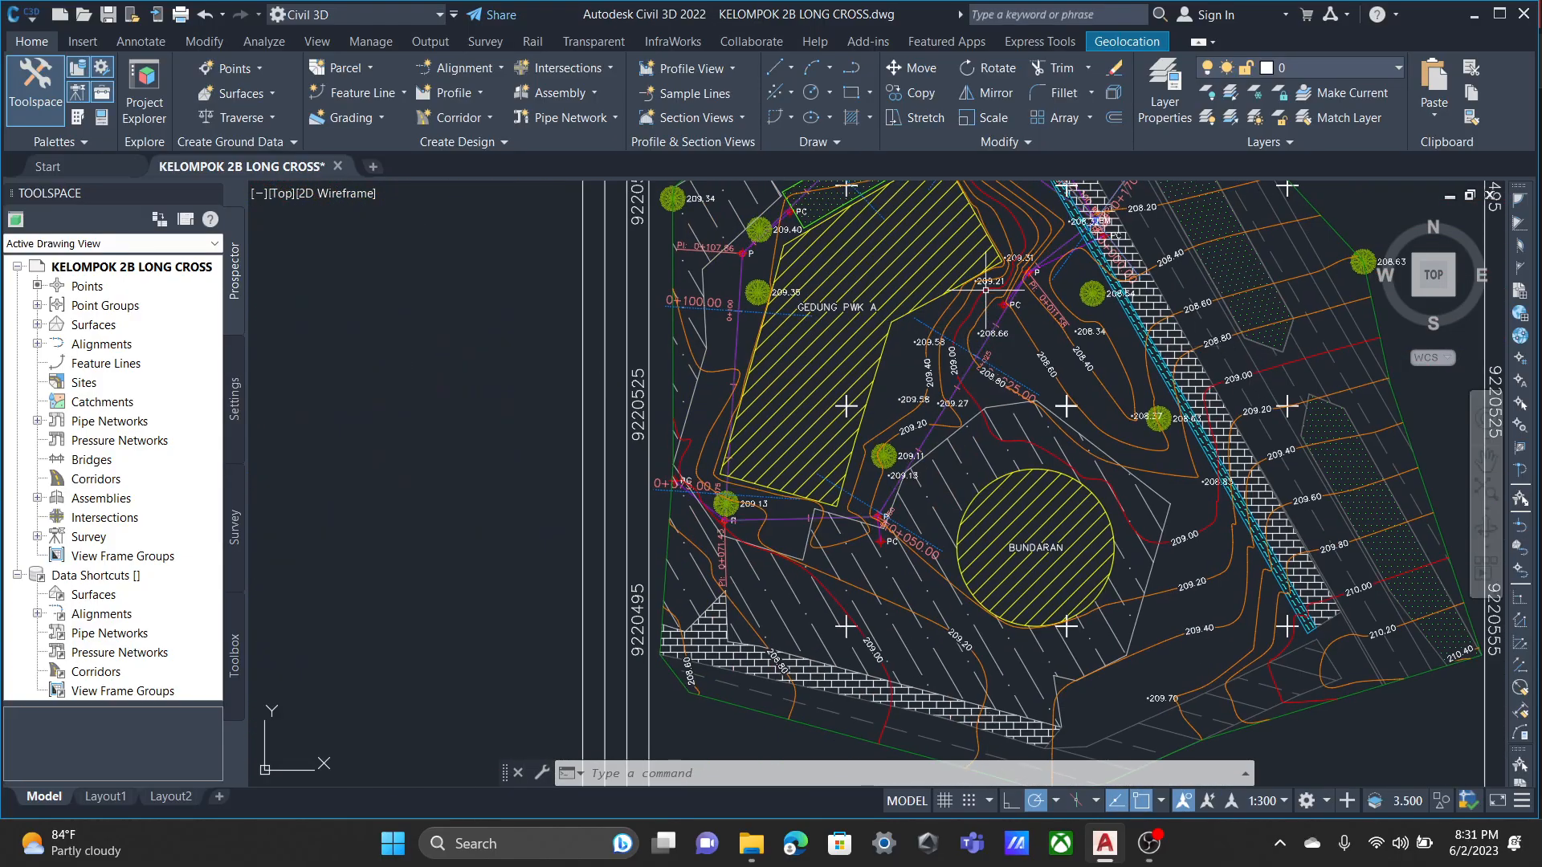
Undo the sample line creation together with the CROSS sample line group, back to the bare alignment latihan.
key(ctrl+z)
scroll(590, 386, up, 6)
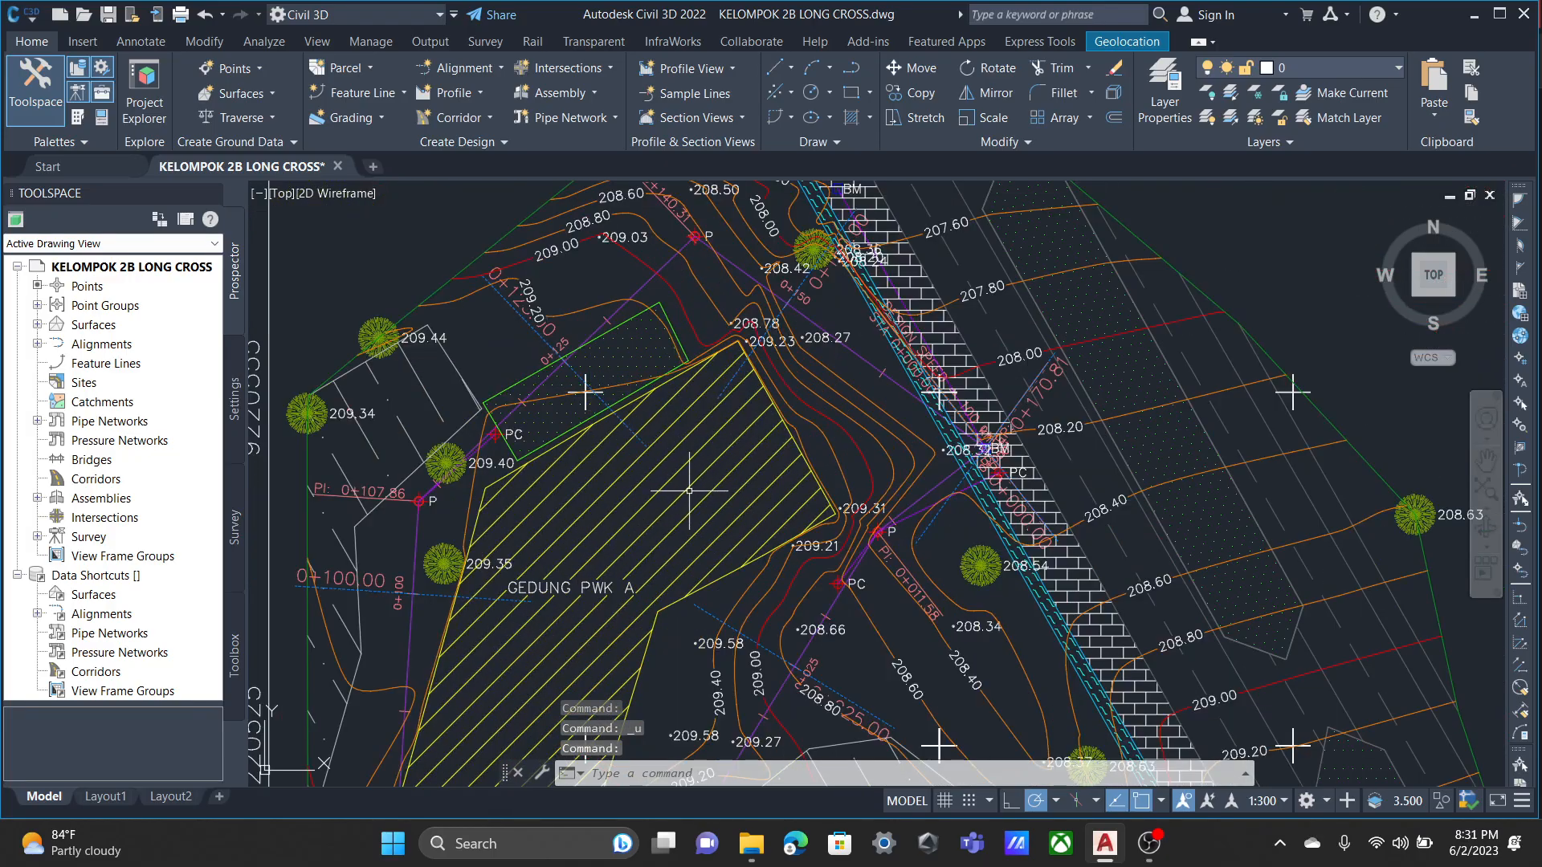
mouse_move(693, 499)
middle_down()
mouse_move(746, 390)
mouse_move(729, 549)
middle_up()
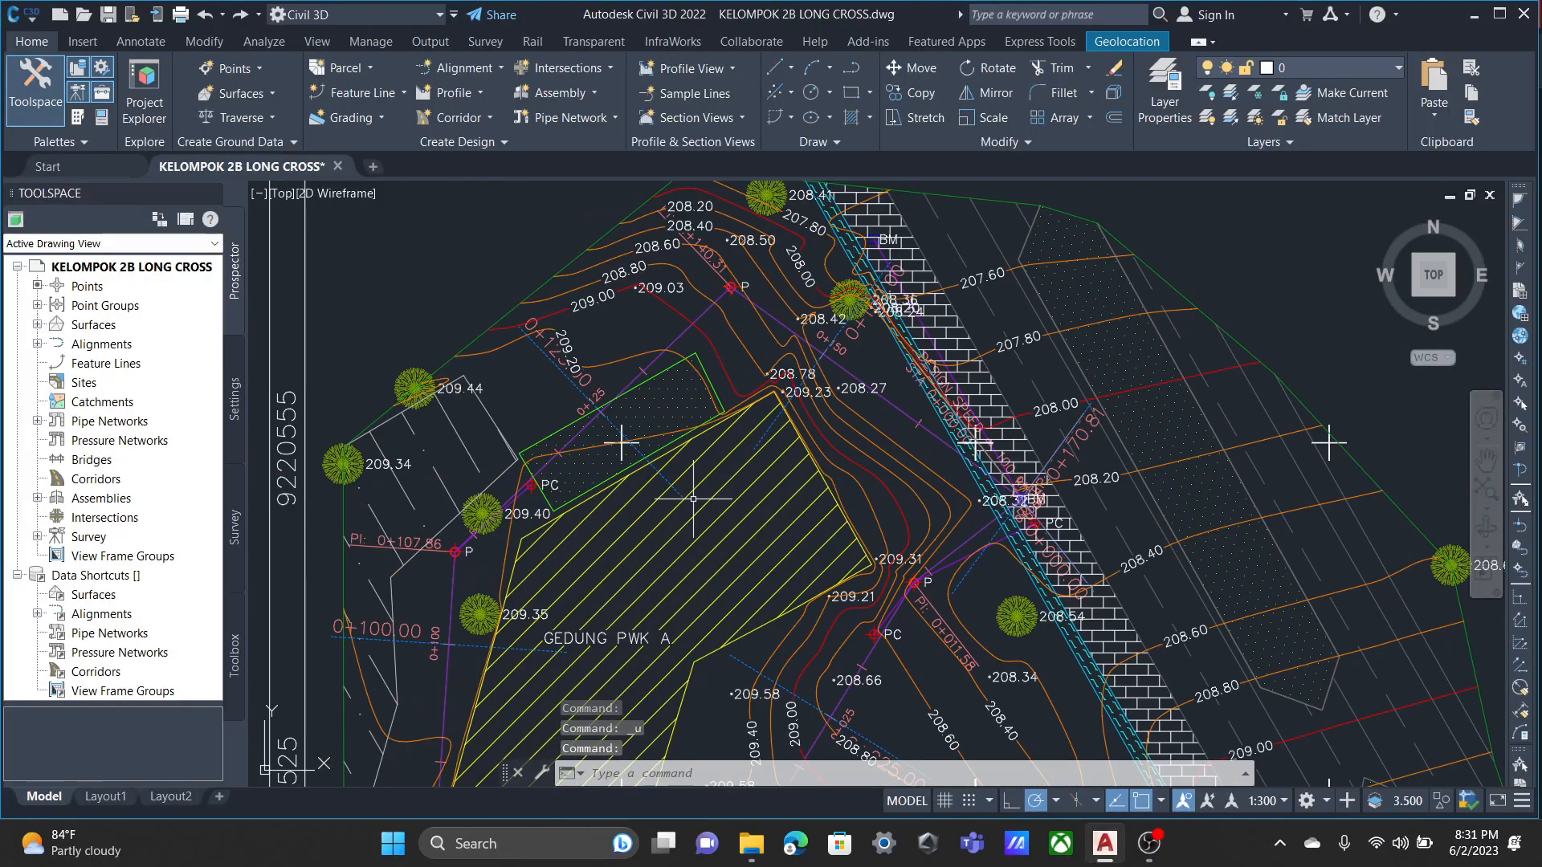
key(ctrl+z)
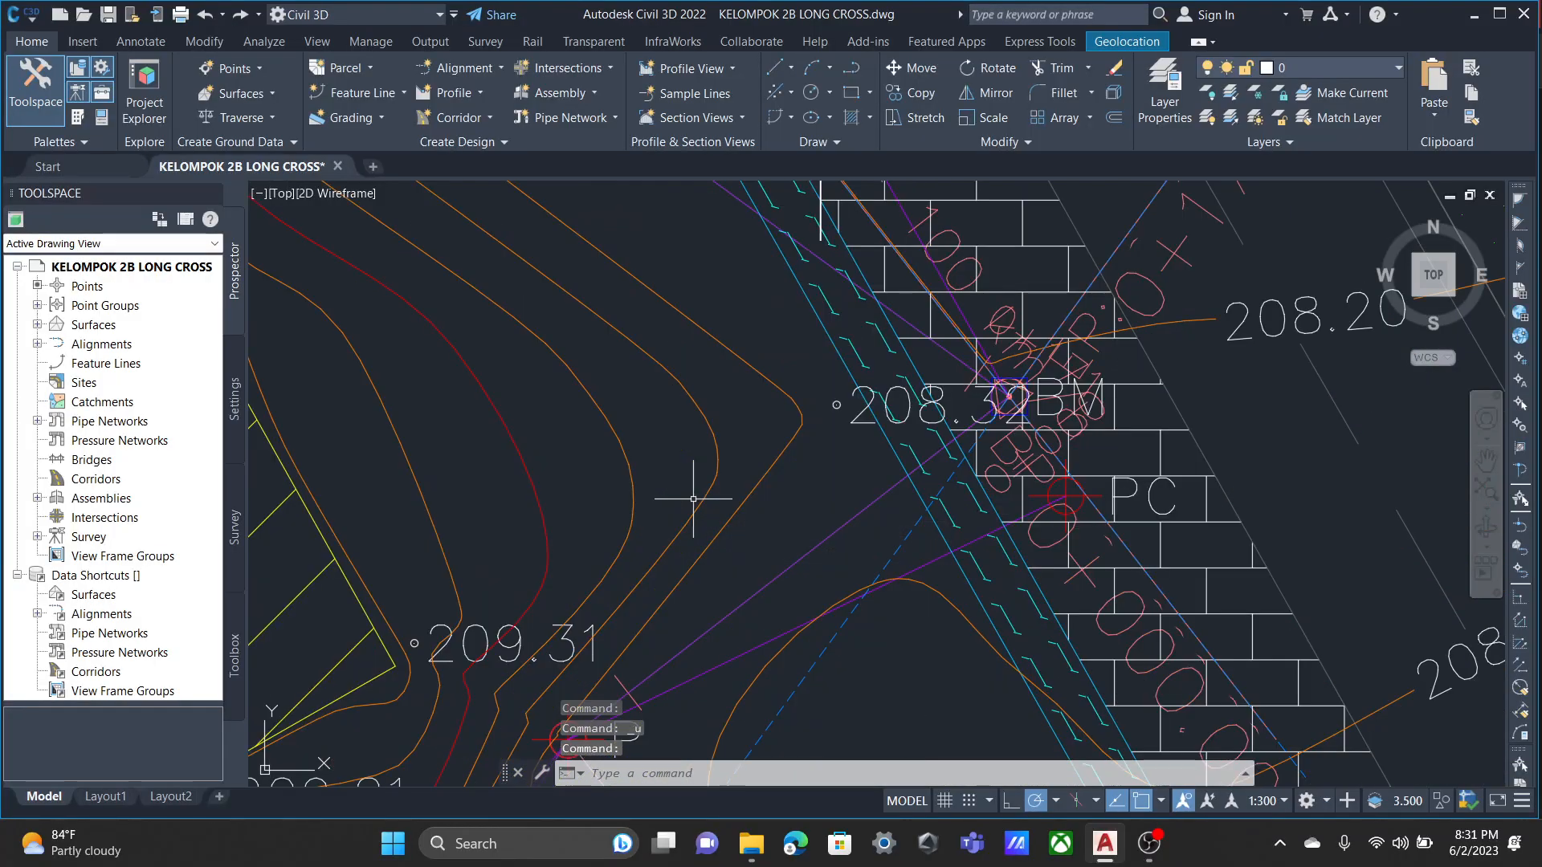
key(ctrl+z)
key(ctrl+z)
key(ctrl+z)
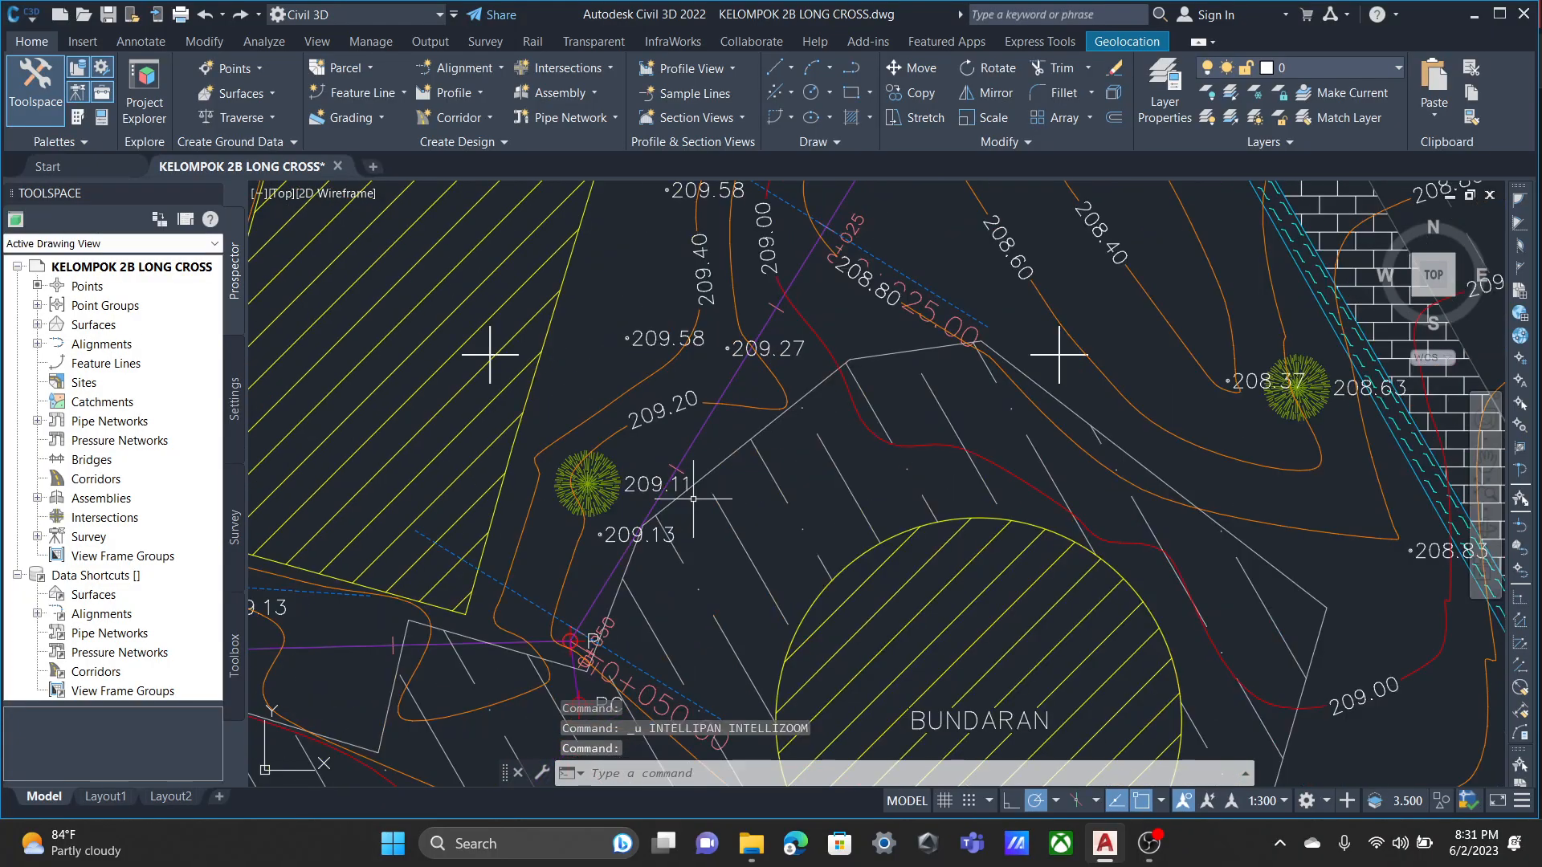
key(ctrl+z)
key(ctrl+z)
key(ctrl+z)
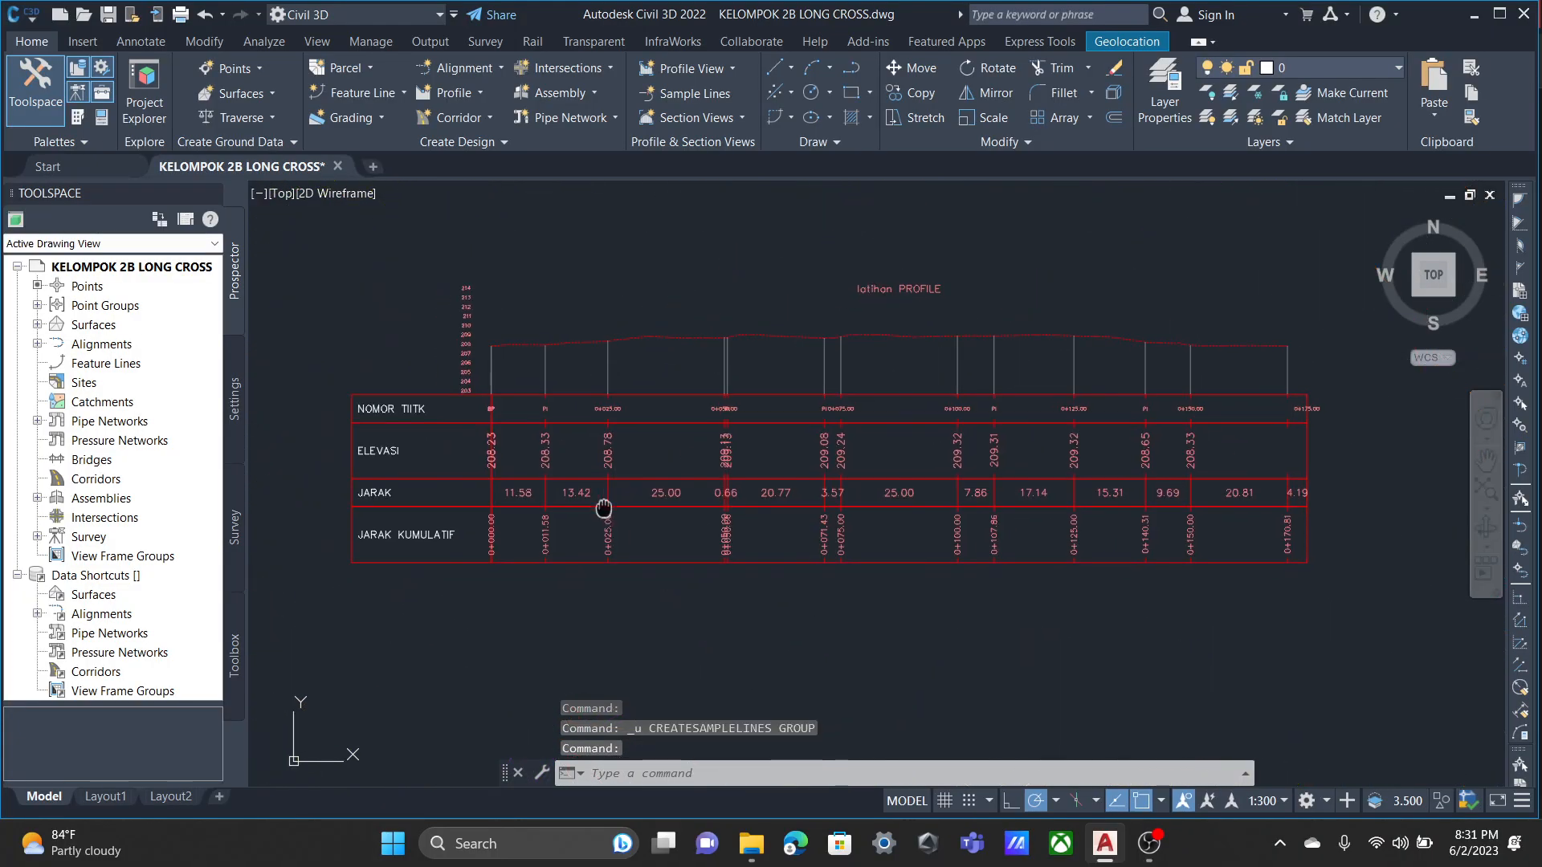
key(ctrl+z)
key(ctrl+z)
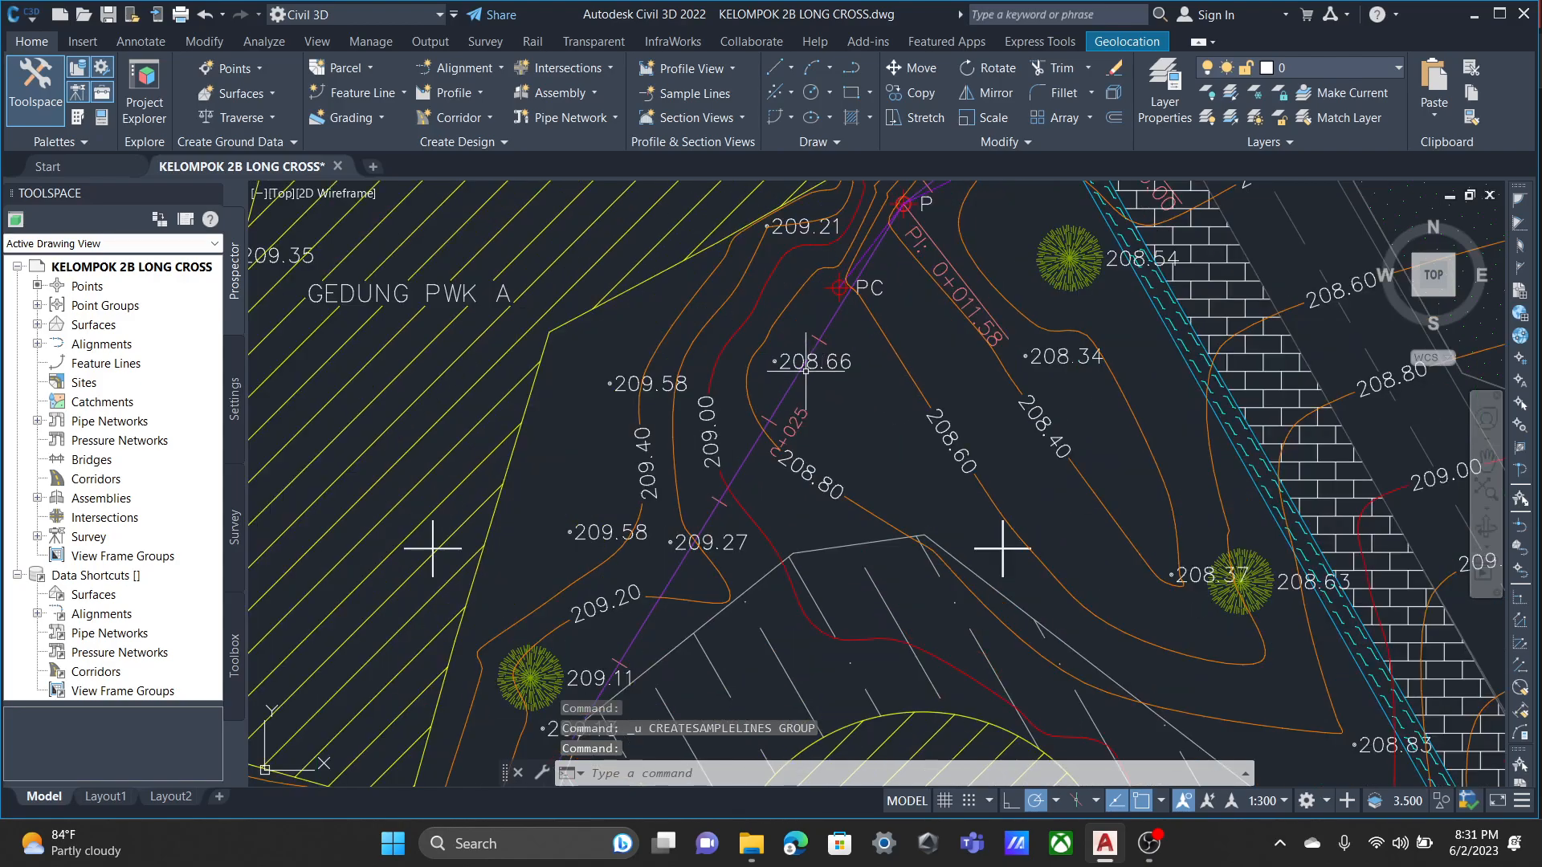
Create a sample line group named cross on alignment latihan, sampling the Kontur surface.
click(689, 93)
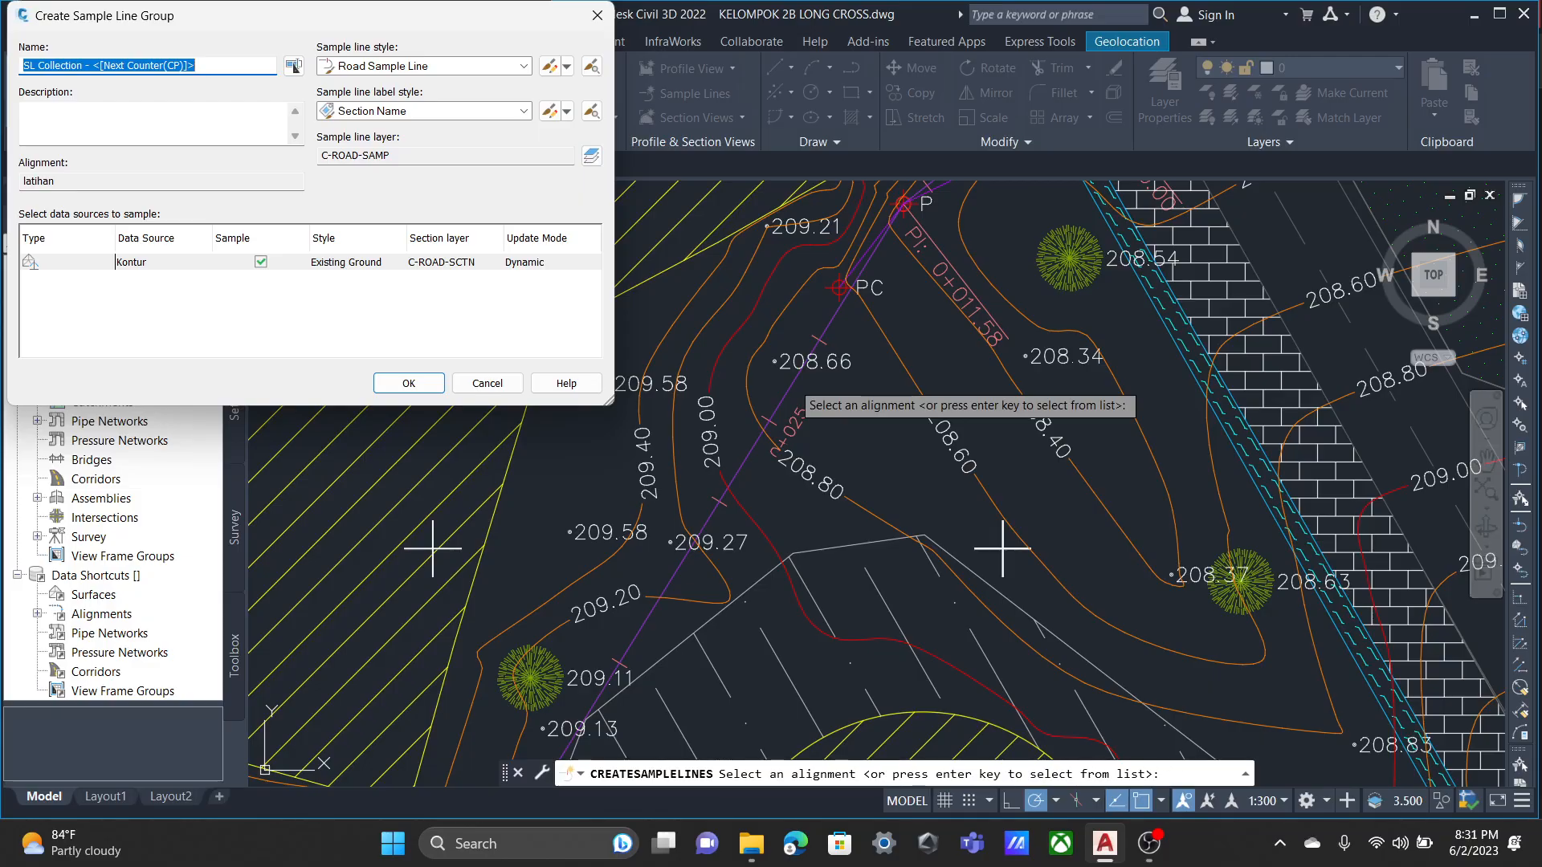
text(cross)
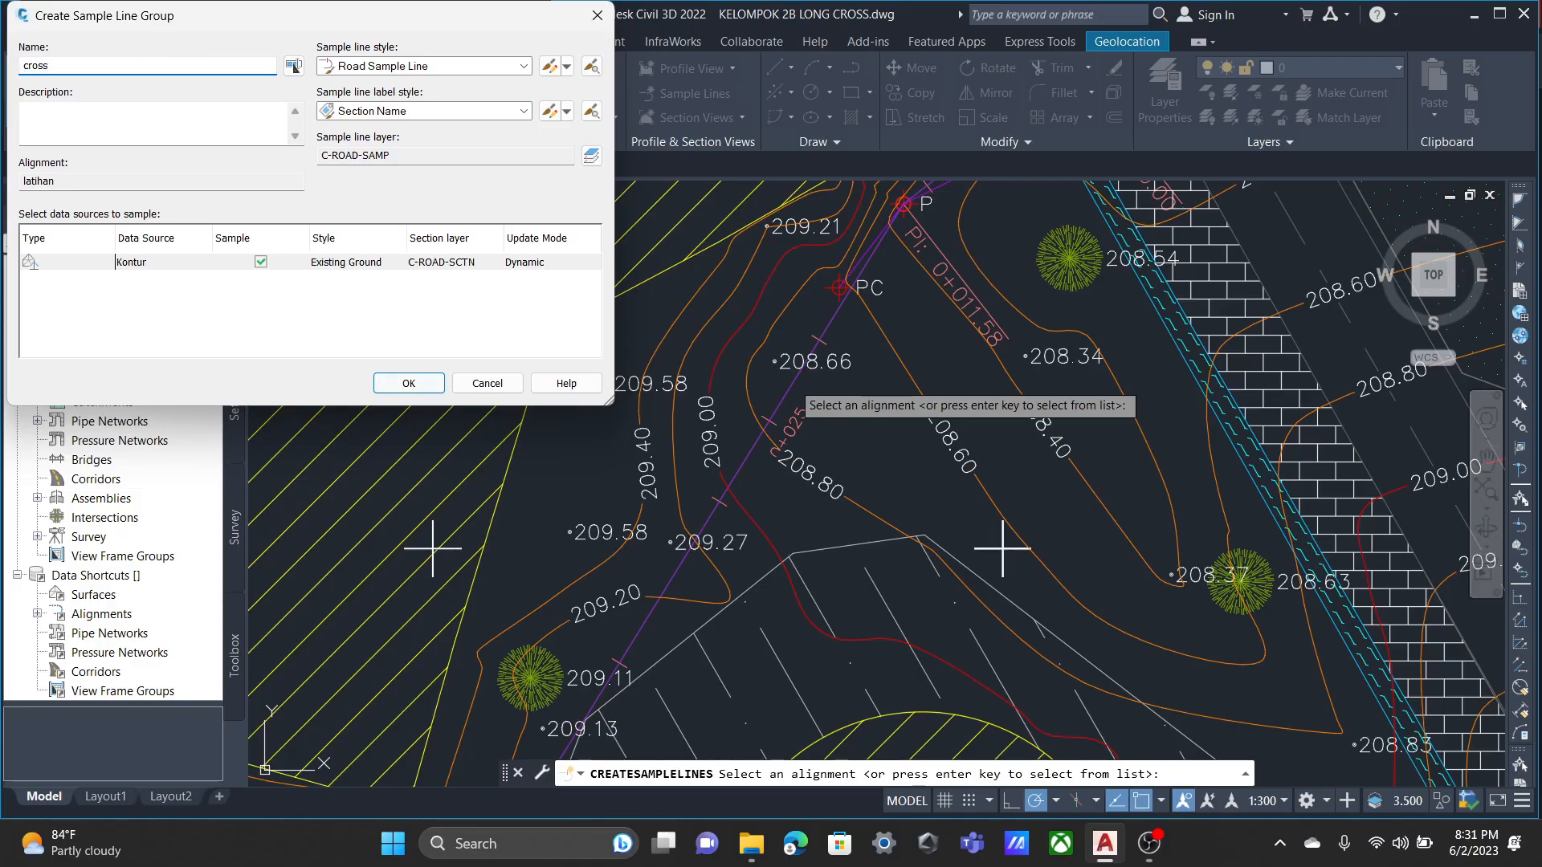
key(Return)
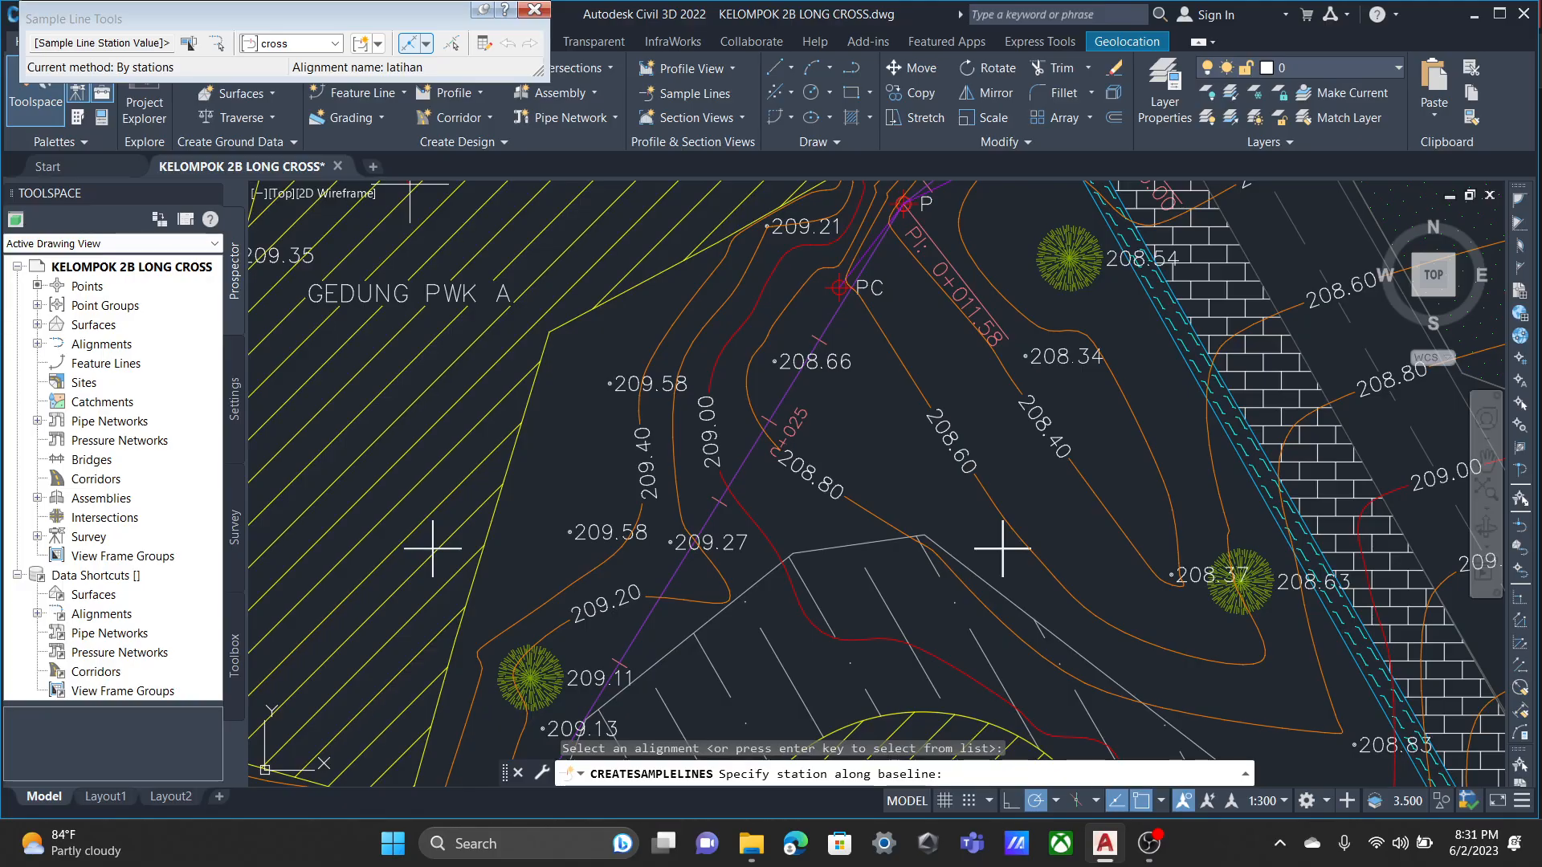
Set up sample lines by range of stations with sampling at horizontal geometry points, range end and range start set to True.
click(427, 43)
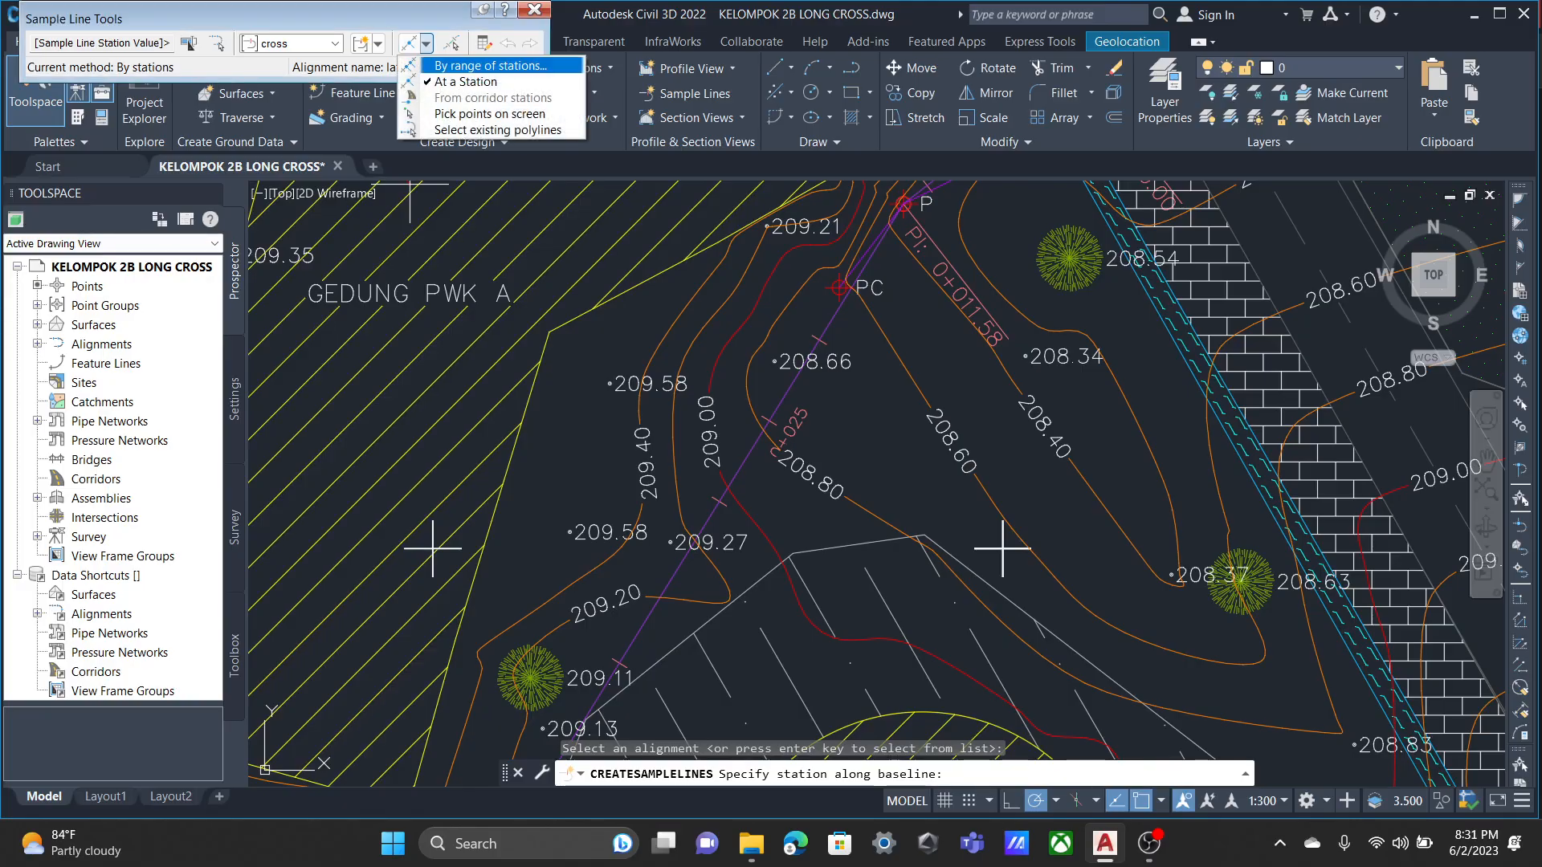
click(490, 65)
scroll(277, 177, down, 5)
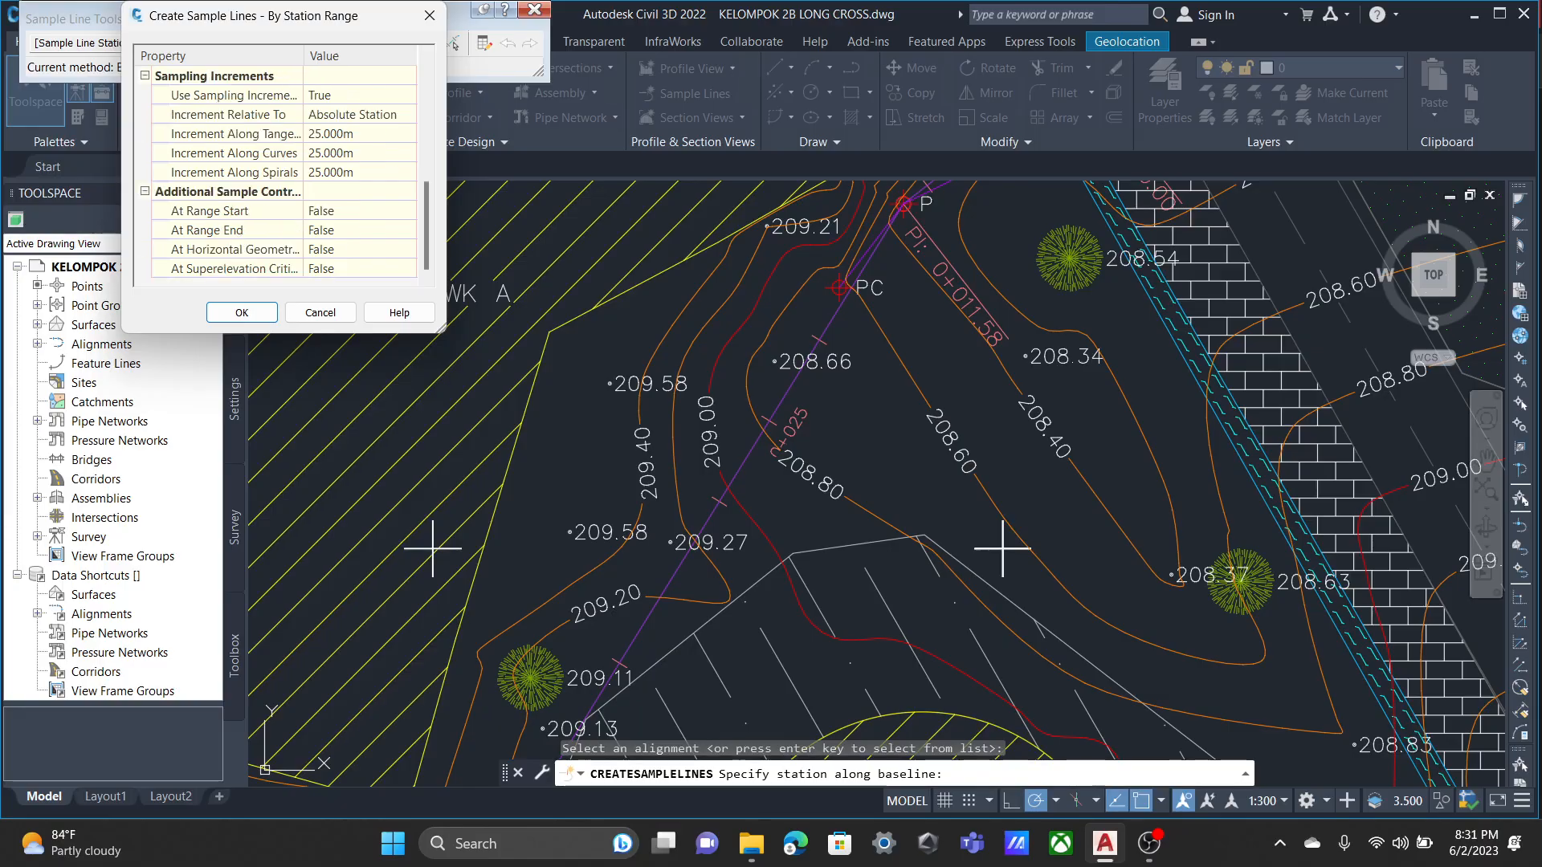
click(360, 250)
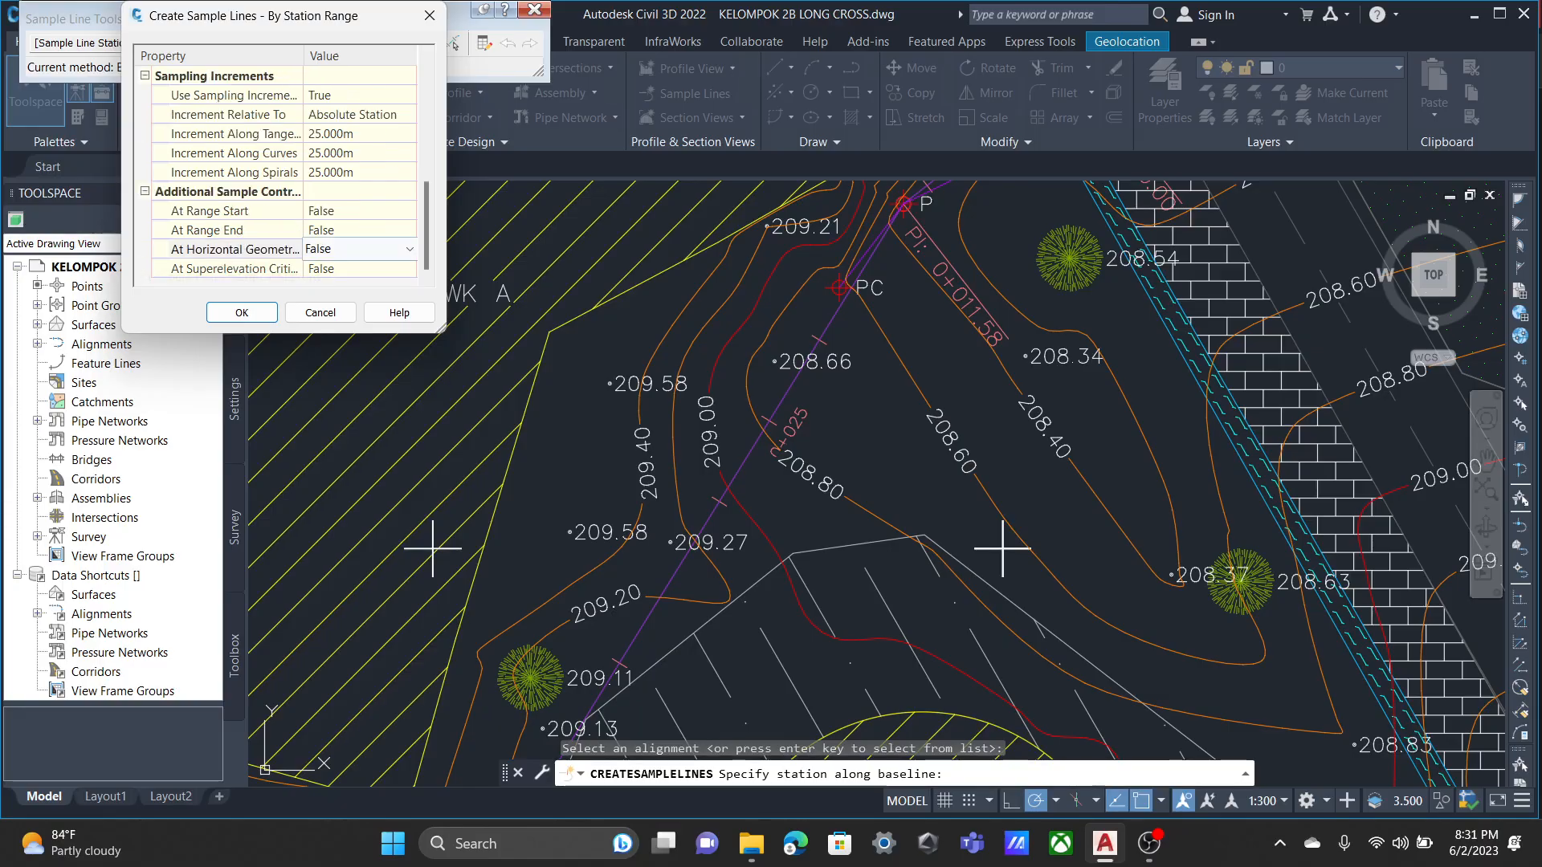
click(410, 249)
click(353, 287)
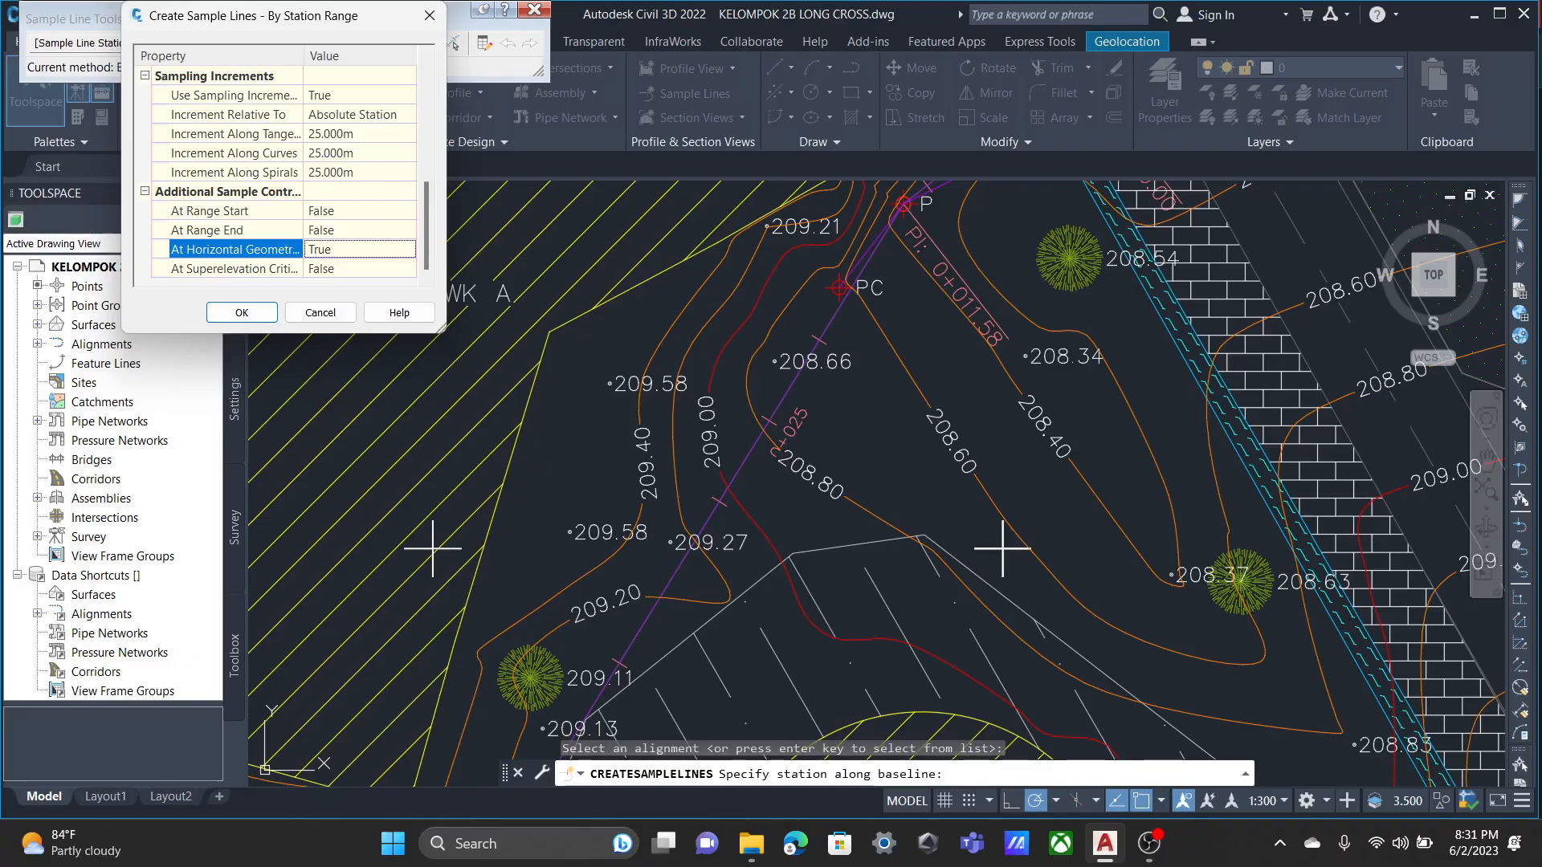
click(360, 231)
click(360, 231)
click(353, 268)
click(360, 211)
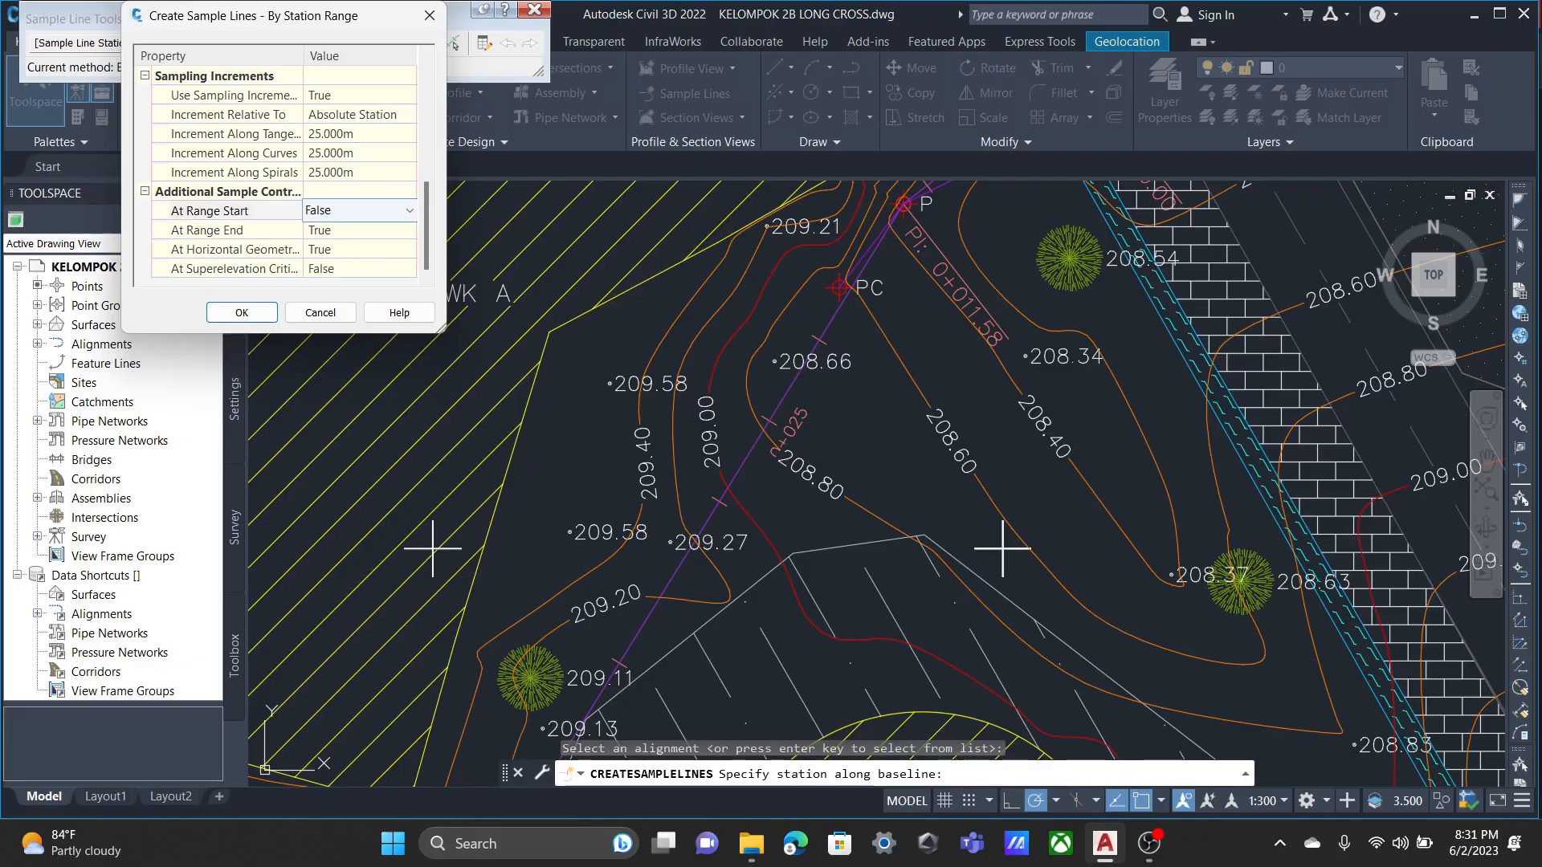
click(360, 211)
click(353, 248)
Set the left swath width to 10 m and enter a new right swath width for the cross sample lines.
scroll(277, 176, up, 5)
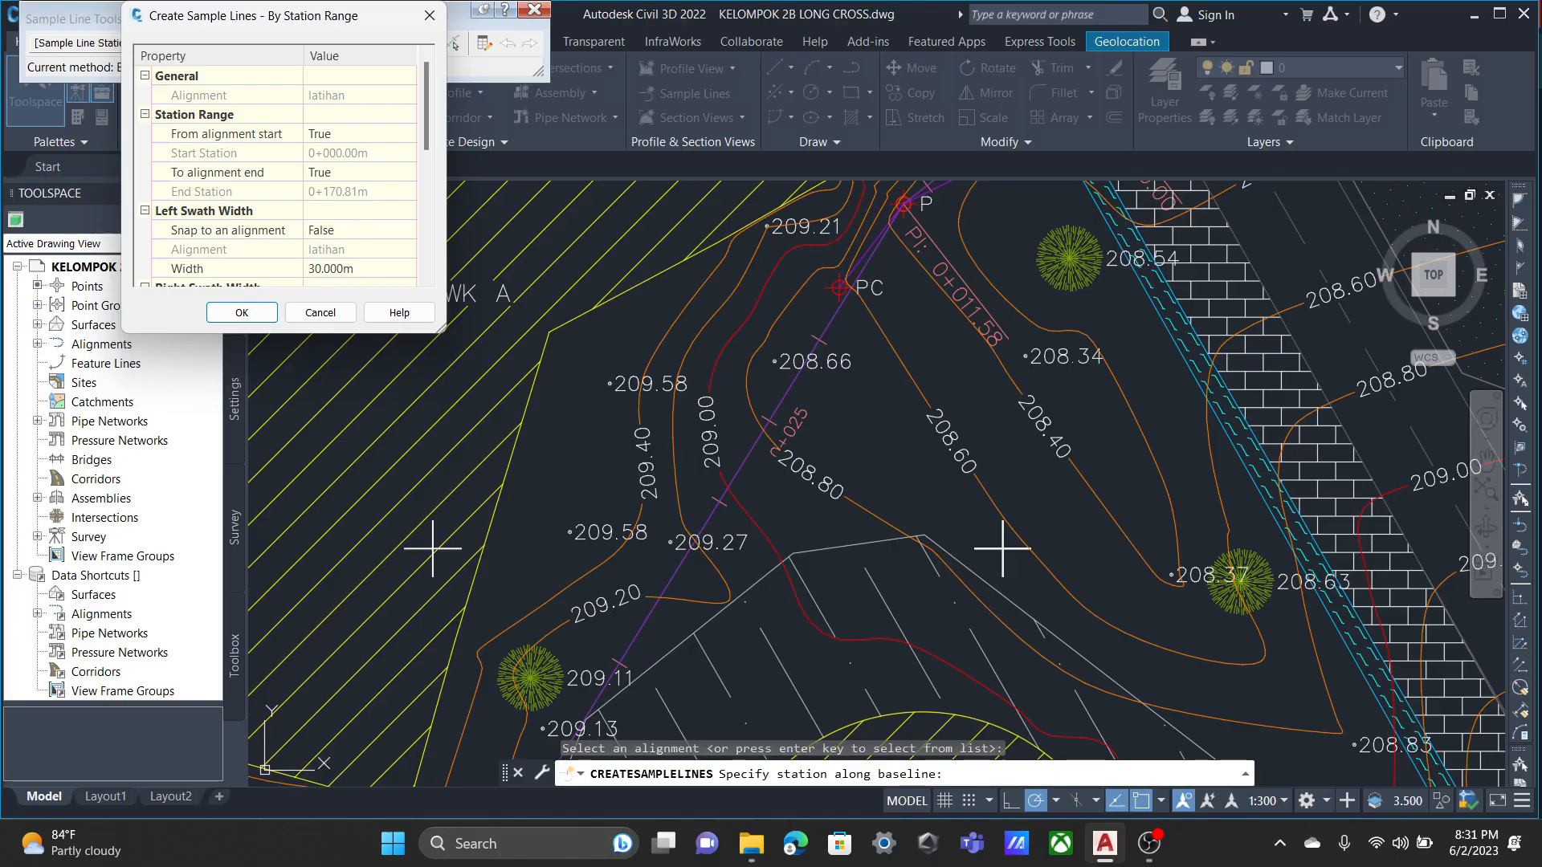
scroll(360, 210, down, 1)
click(360, 211)
text(10)
scroll(410, 154, down, 1)
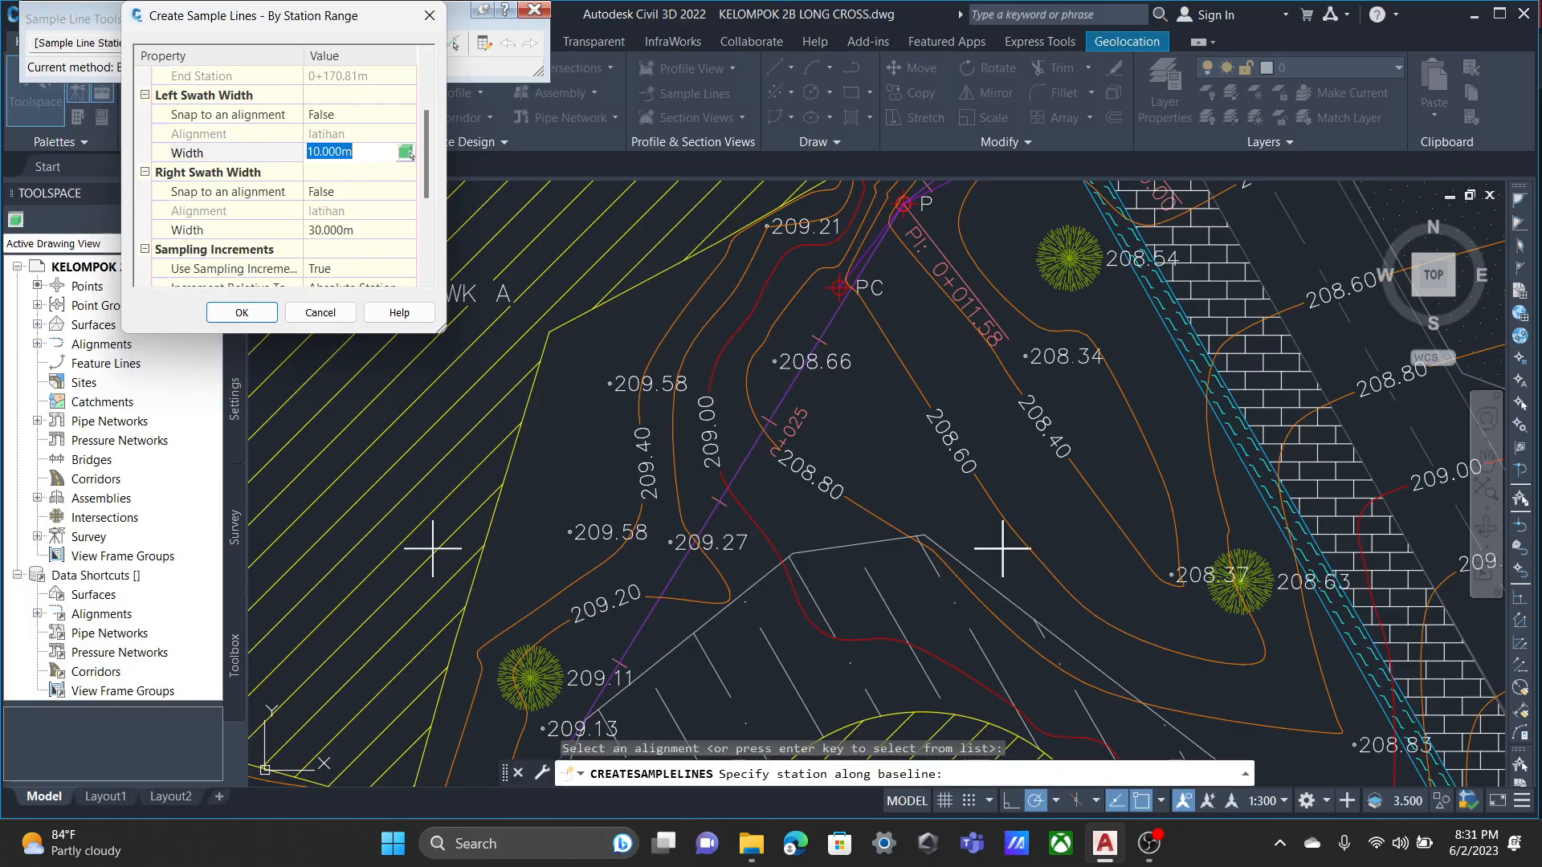
click(409, 231)
text(0)
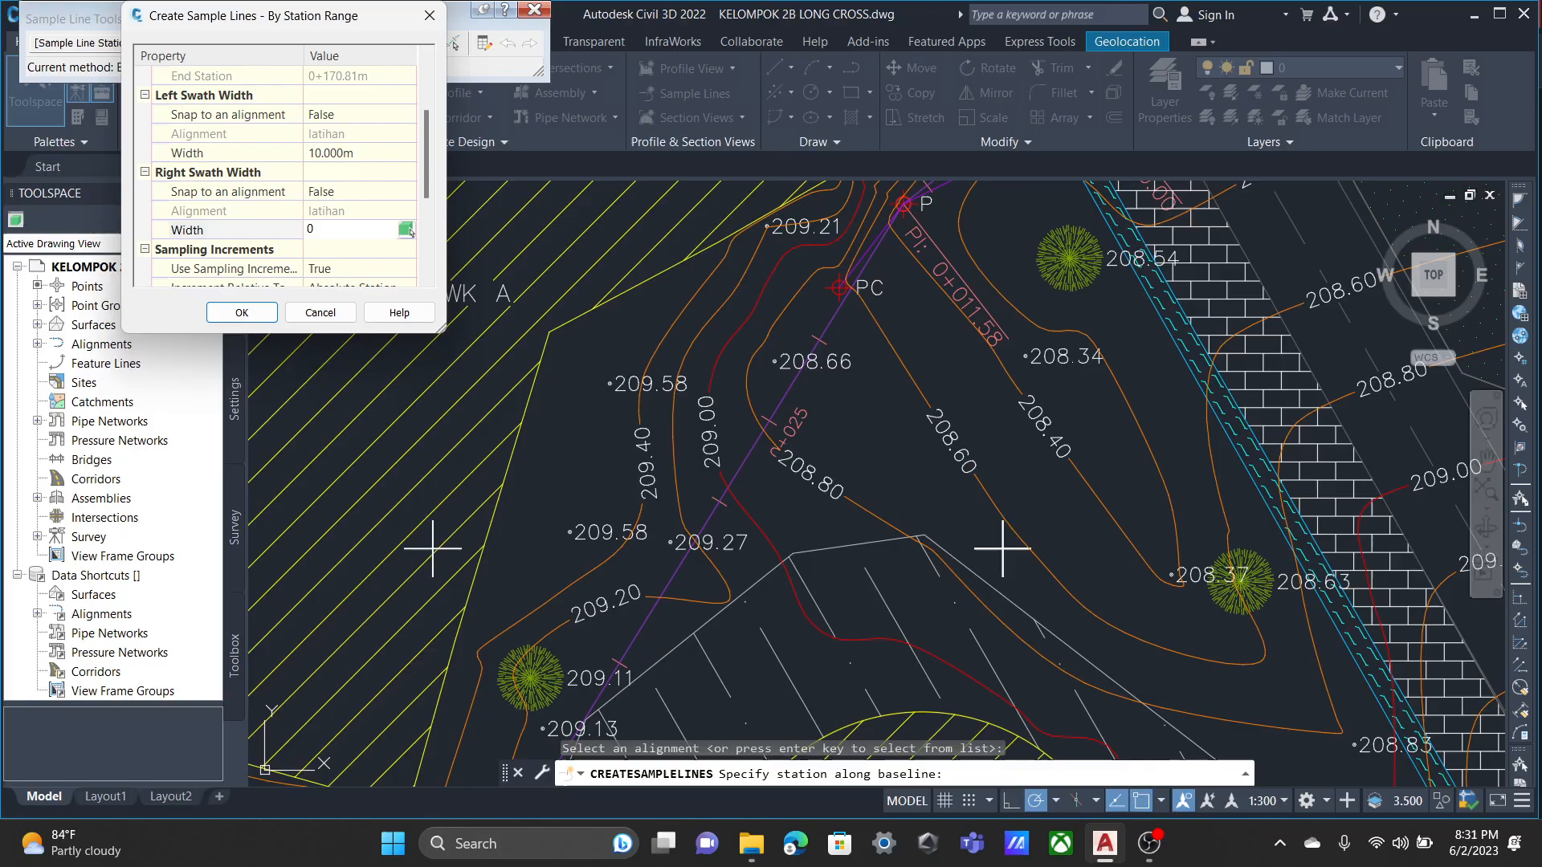
key(BackSpace)
text(1)
scroll(409, 231, up, 3)
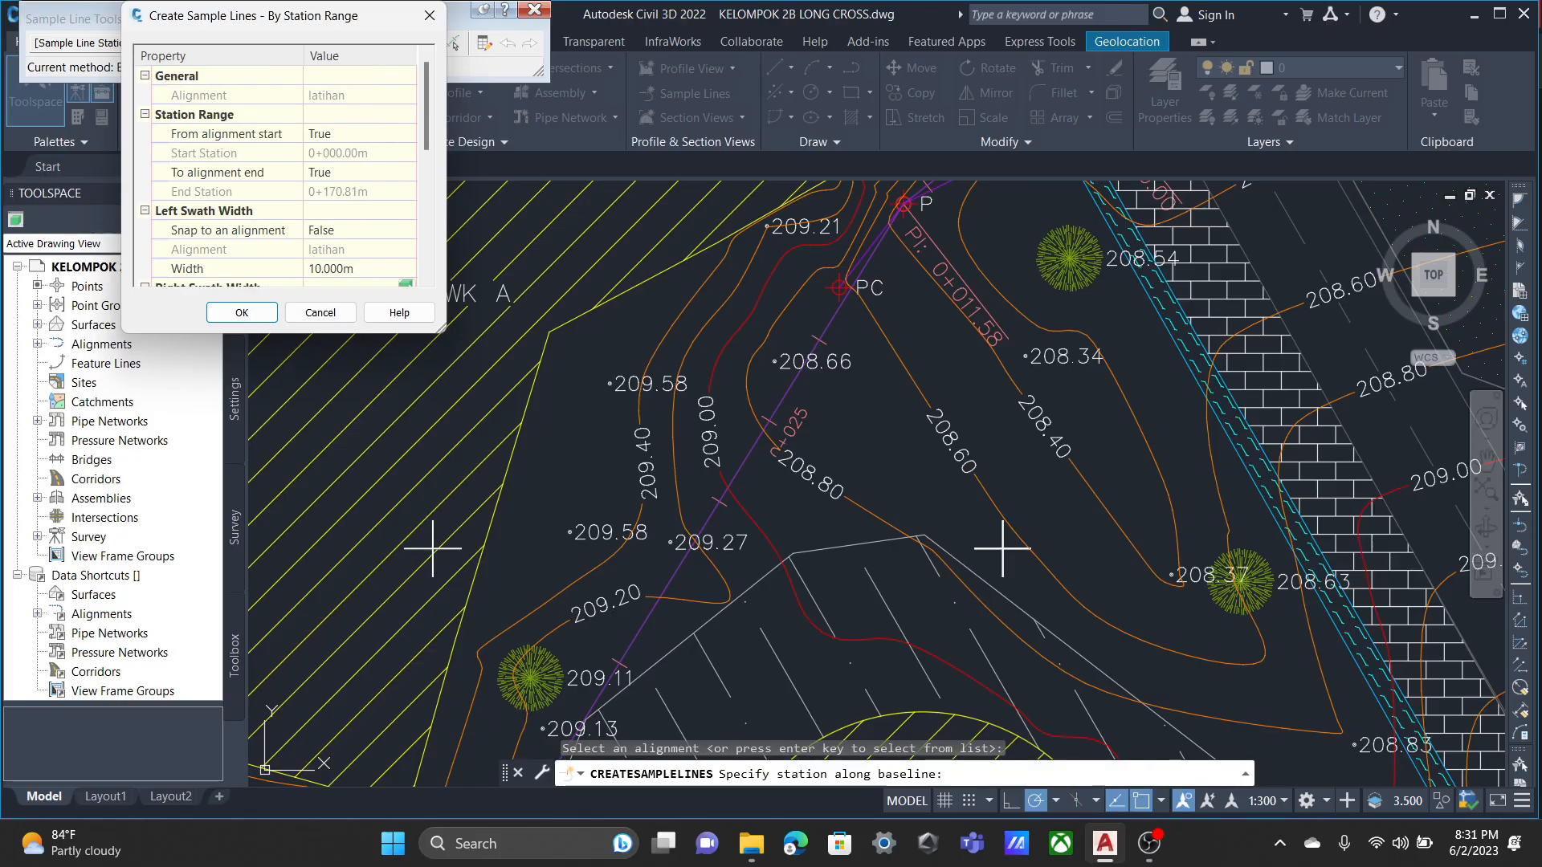
Generate the sample lines along the full length of alignment latihan and finish the sample line command.
scroll(281, 177, down, 5)
click(242, 312)
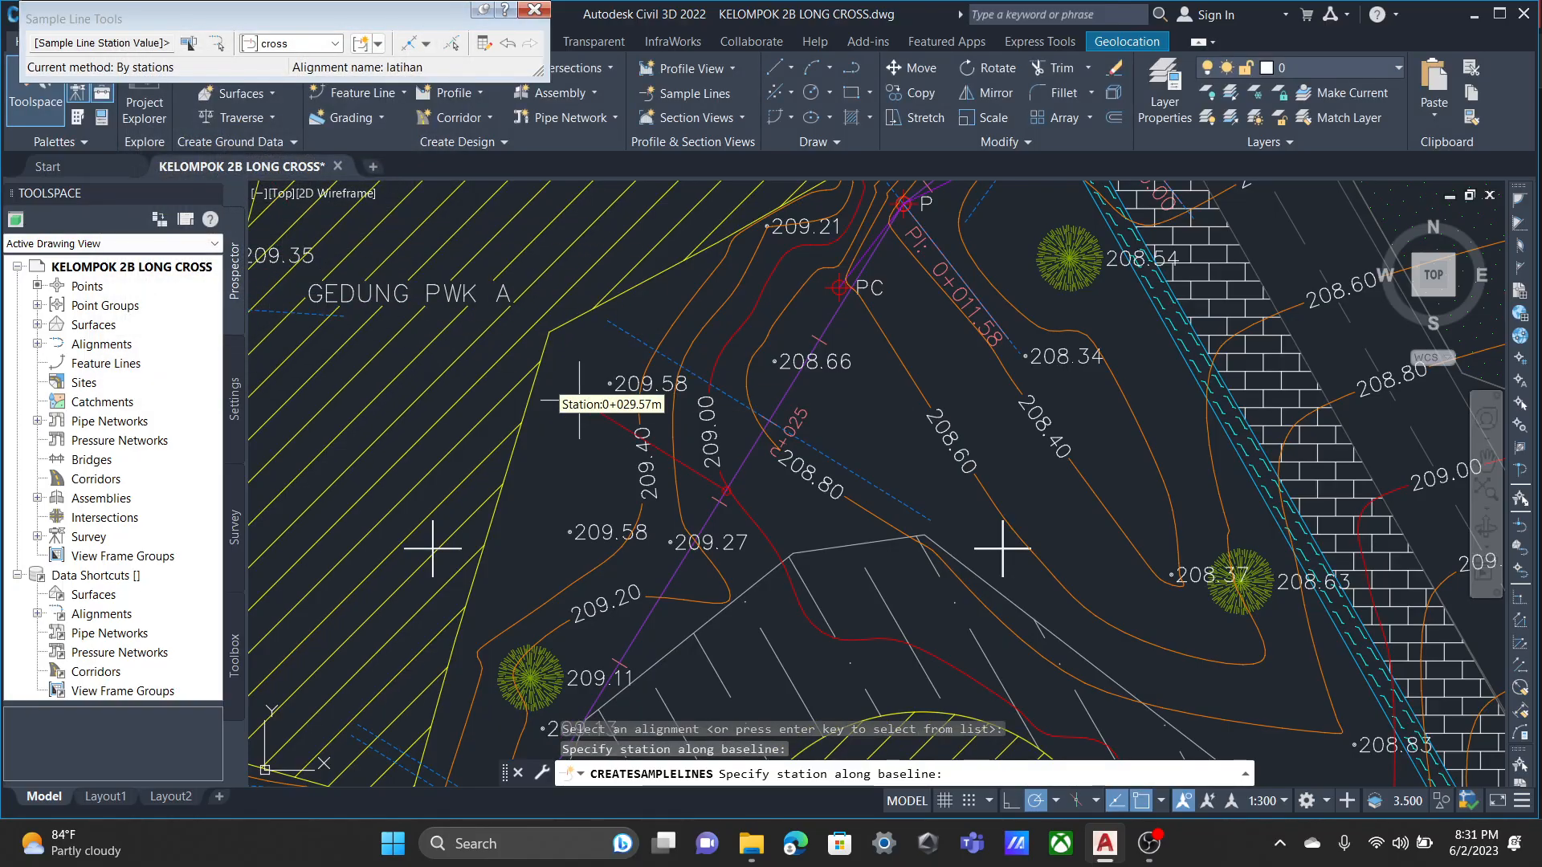
scroll(892, 341, down, 2)
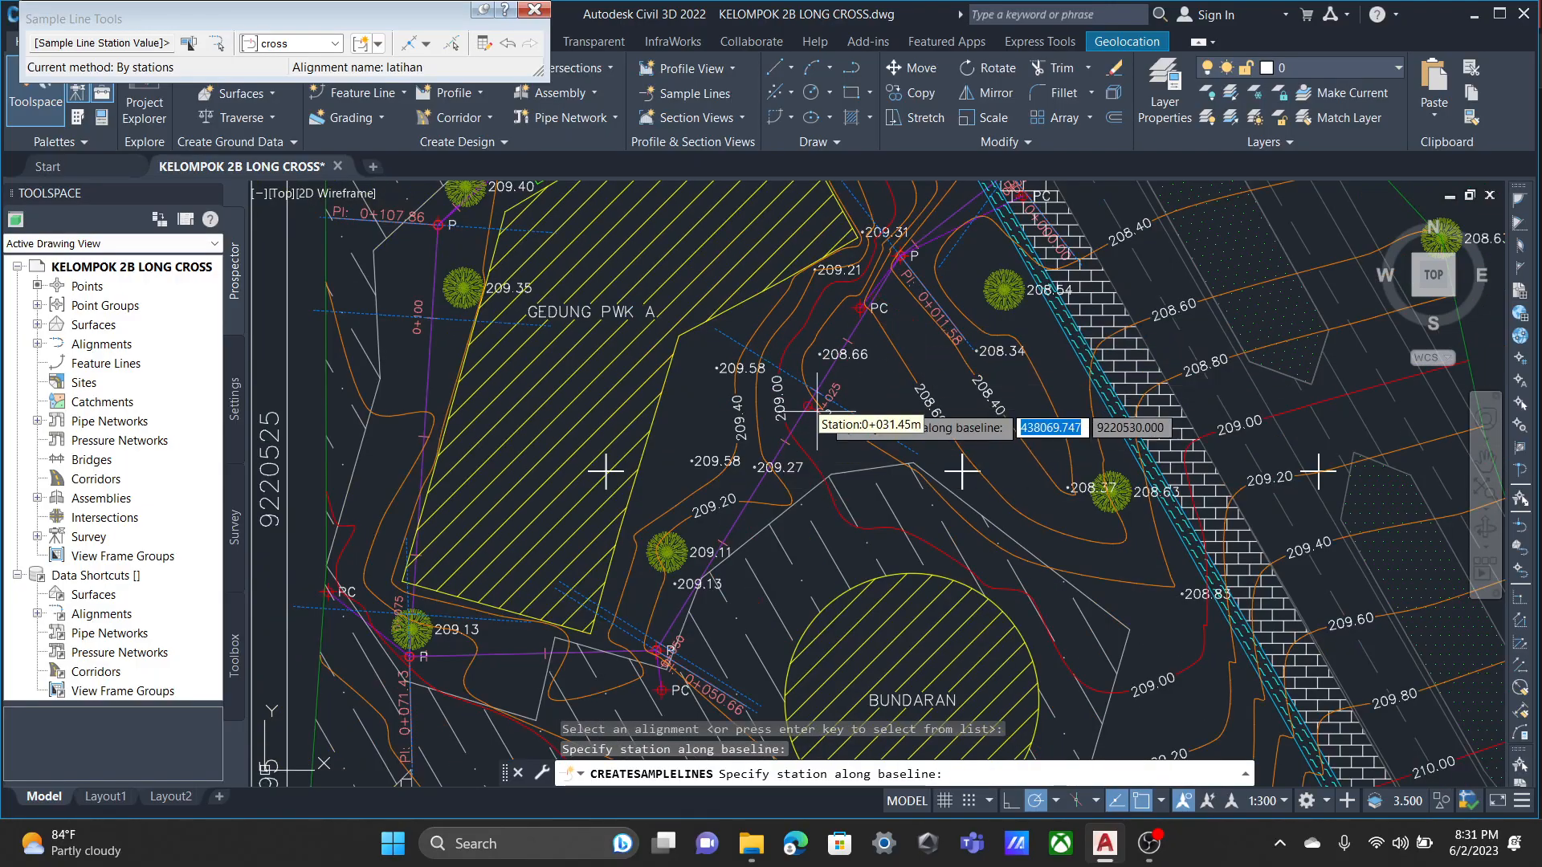
scroll(817, 411, down, 3)
middle_drag(649, 301, 324, 306)
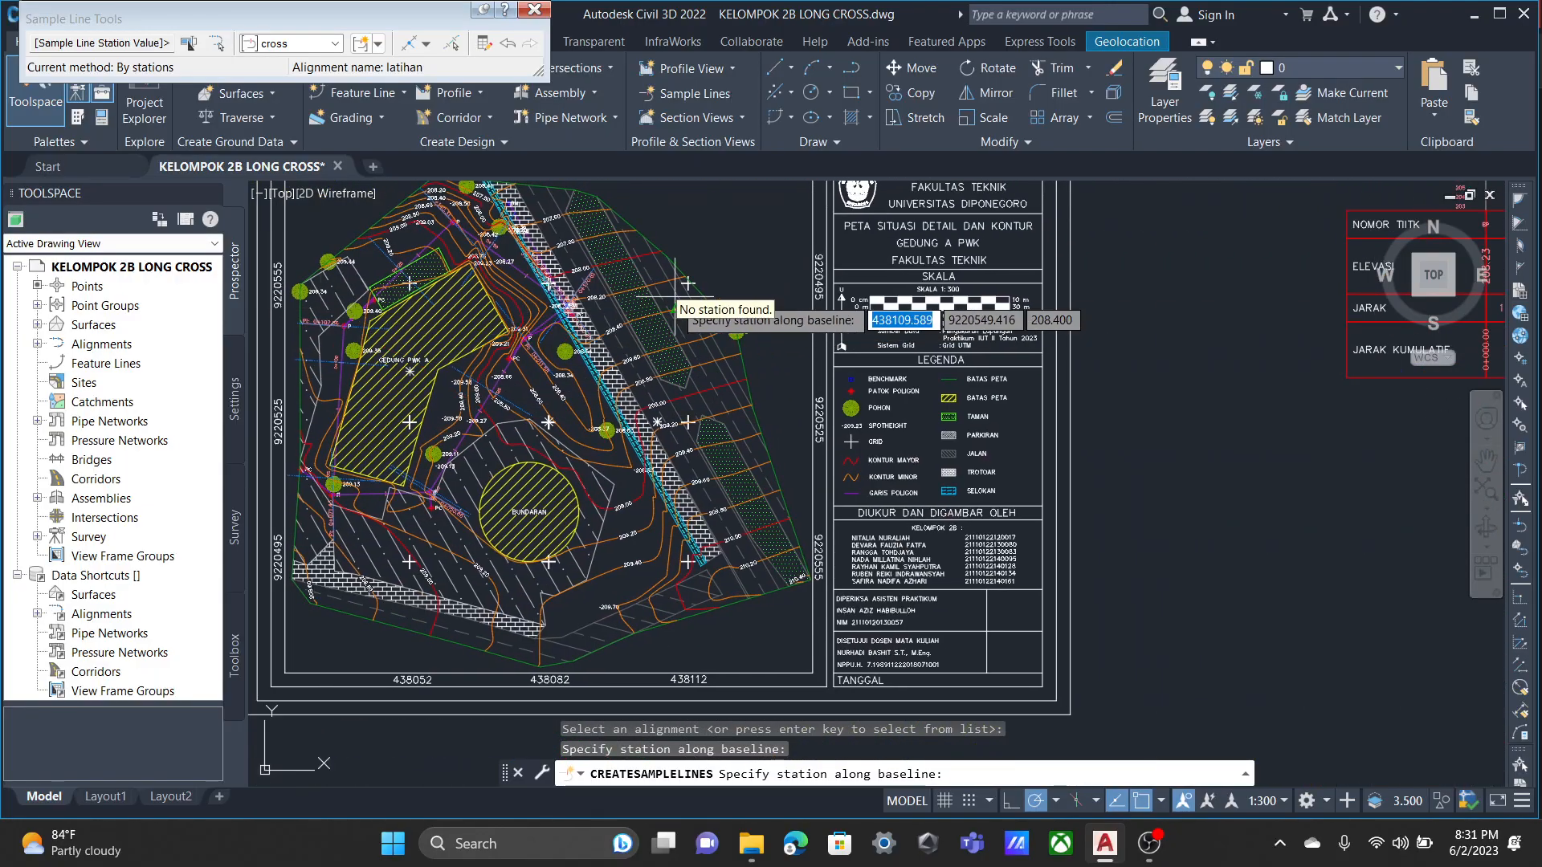
key(Return)
Start creating multiple section views for alignment latihan with the sample line group cross.
scroll(777, 270, down, 2)
middle_drag(932, 303, 403, 232)
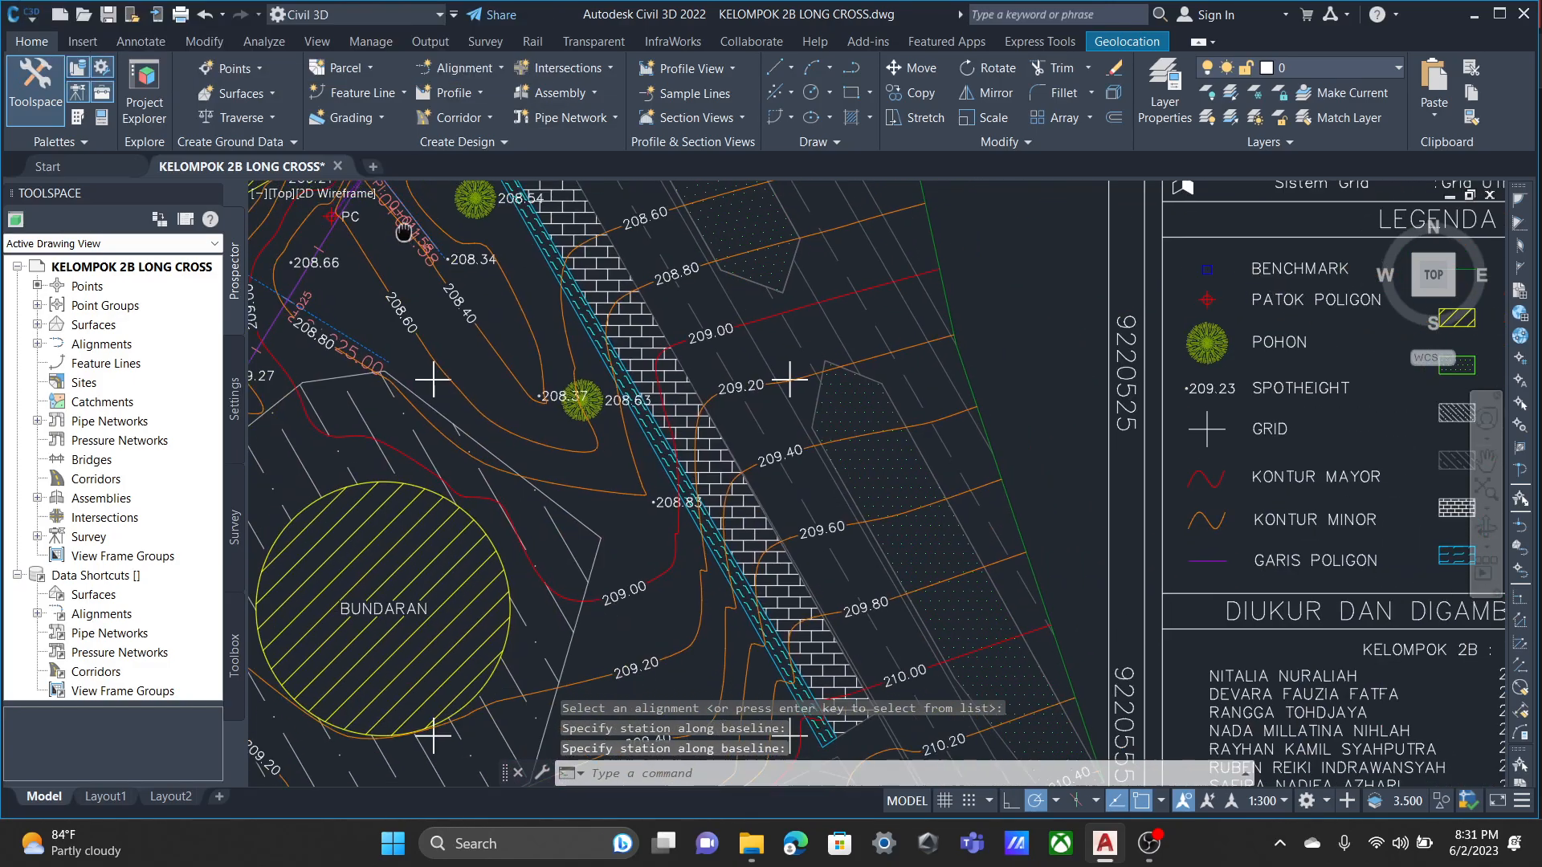
scroll(442, 251, down, 6)
middle_drag(627, 281, 436, 191)
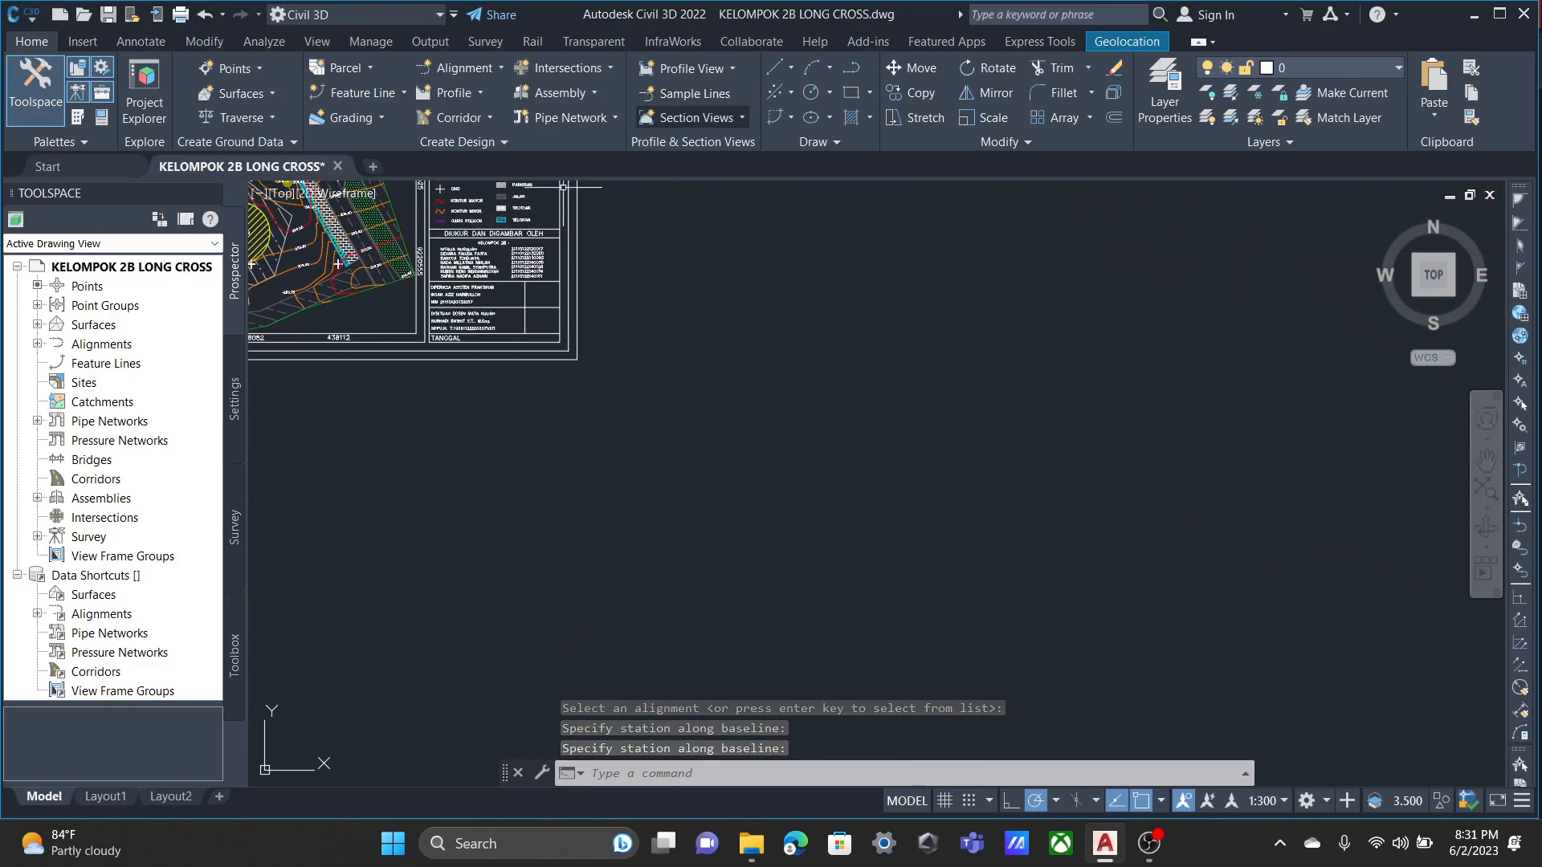
click(696, 117)
click(727, 152)
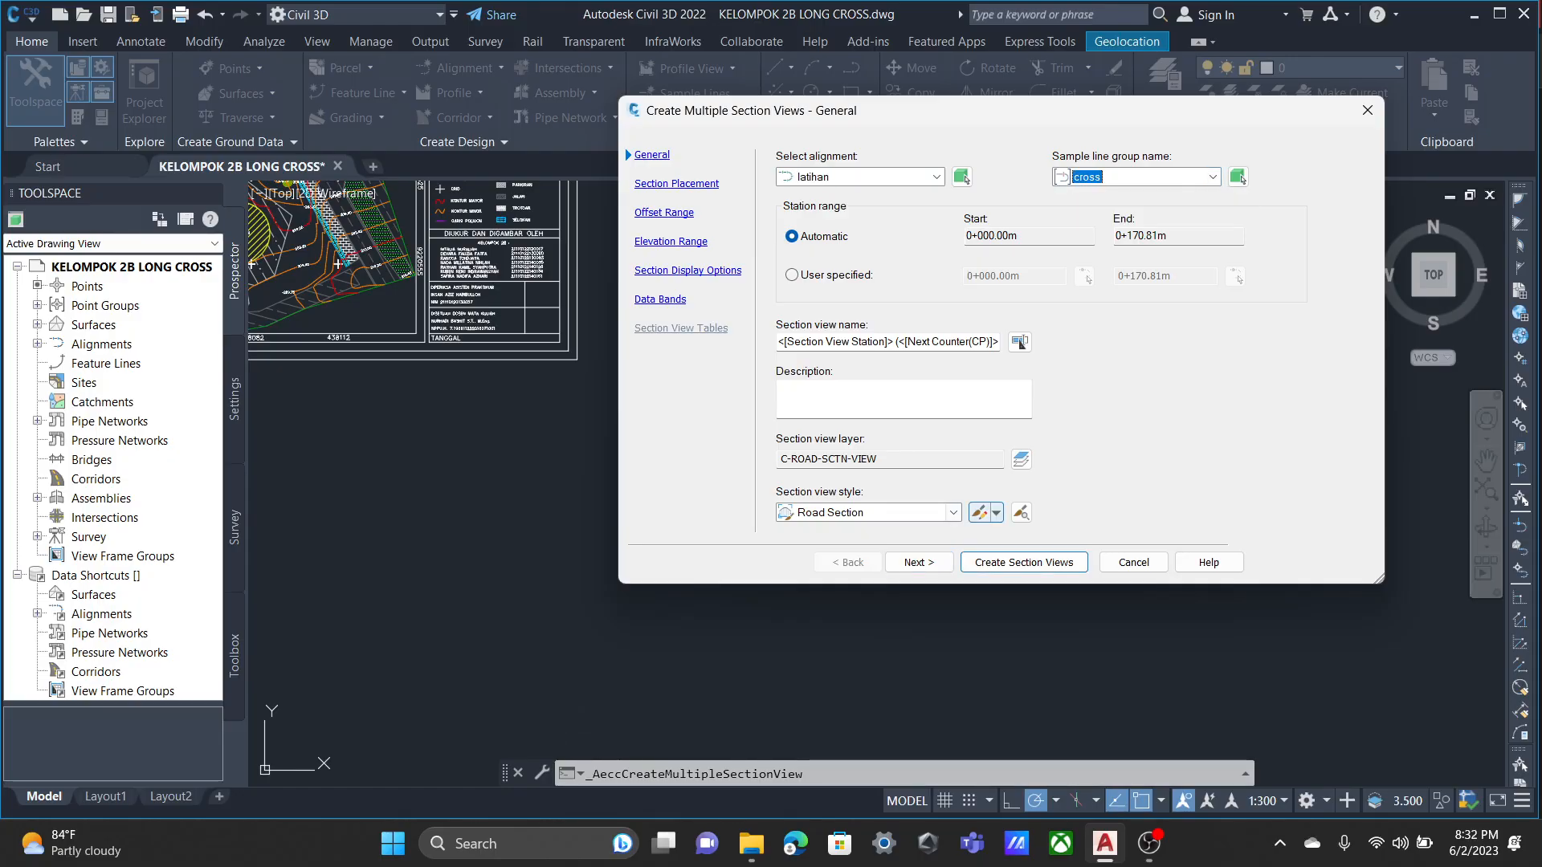
Edit the Road Section view style to clip both the vertical and horizontal grids to the highest section(s).
click(980, 513)
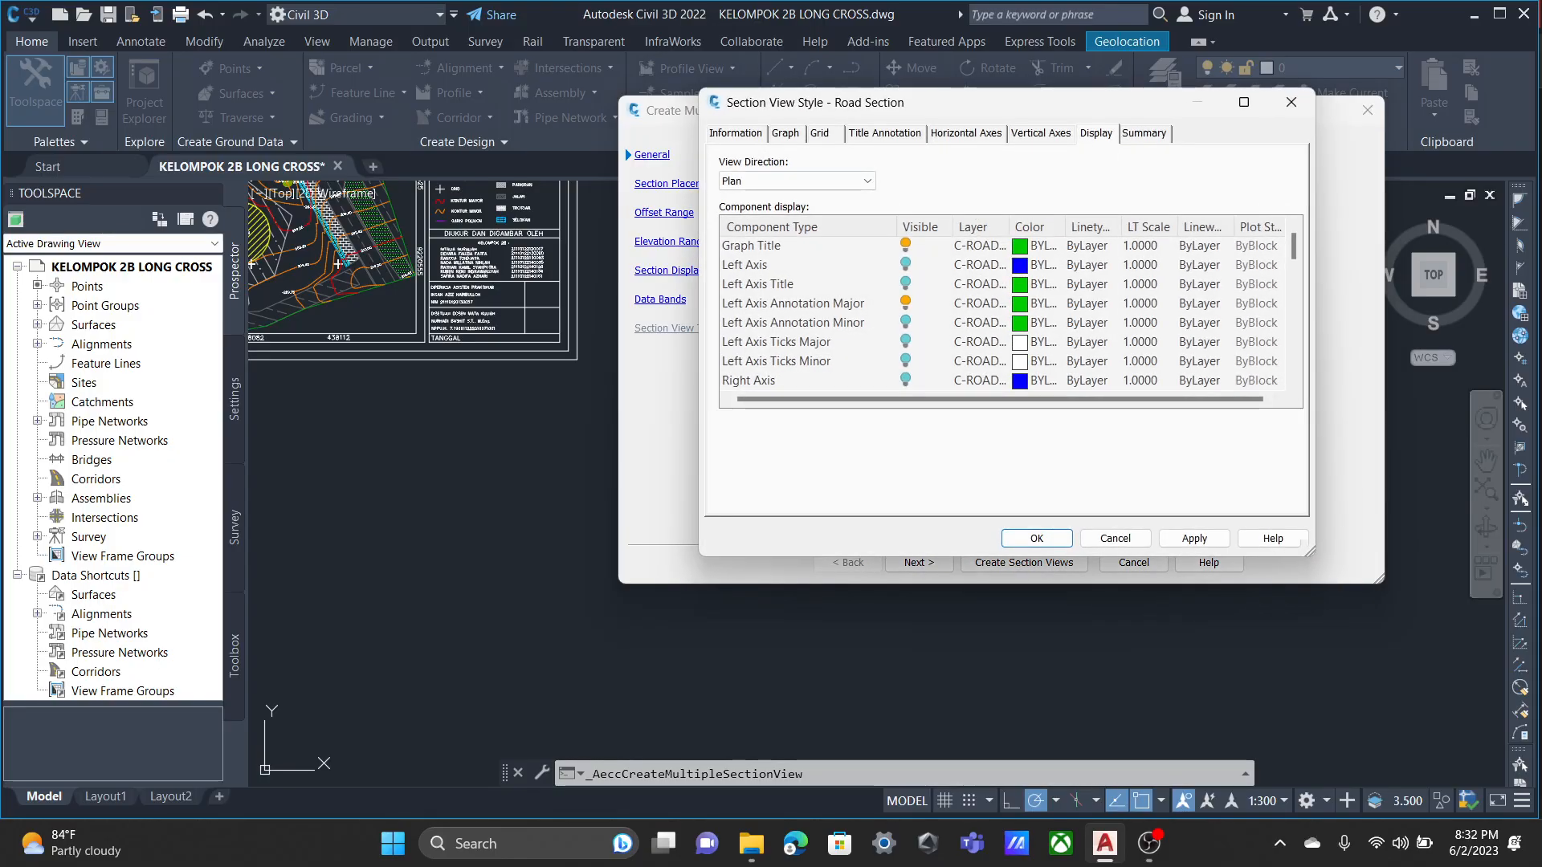
click(785, 133)
click(820, 134)
click(885, 134)
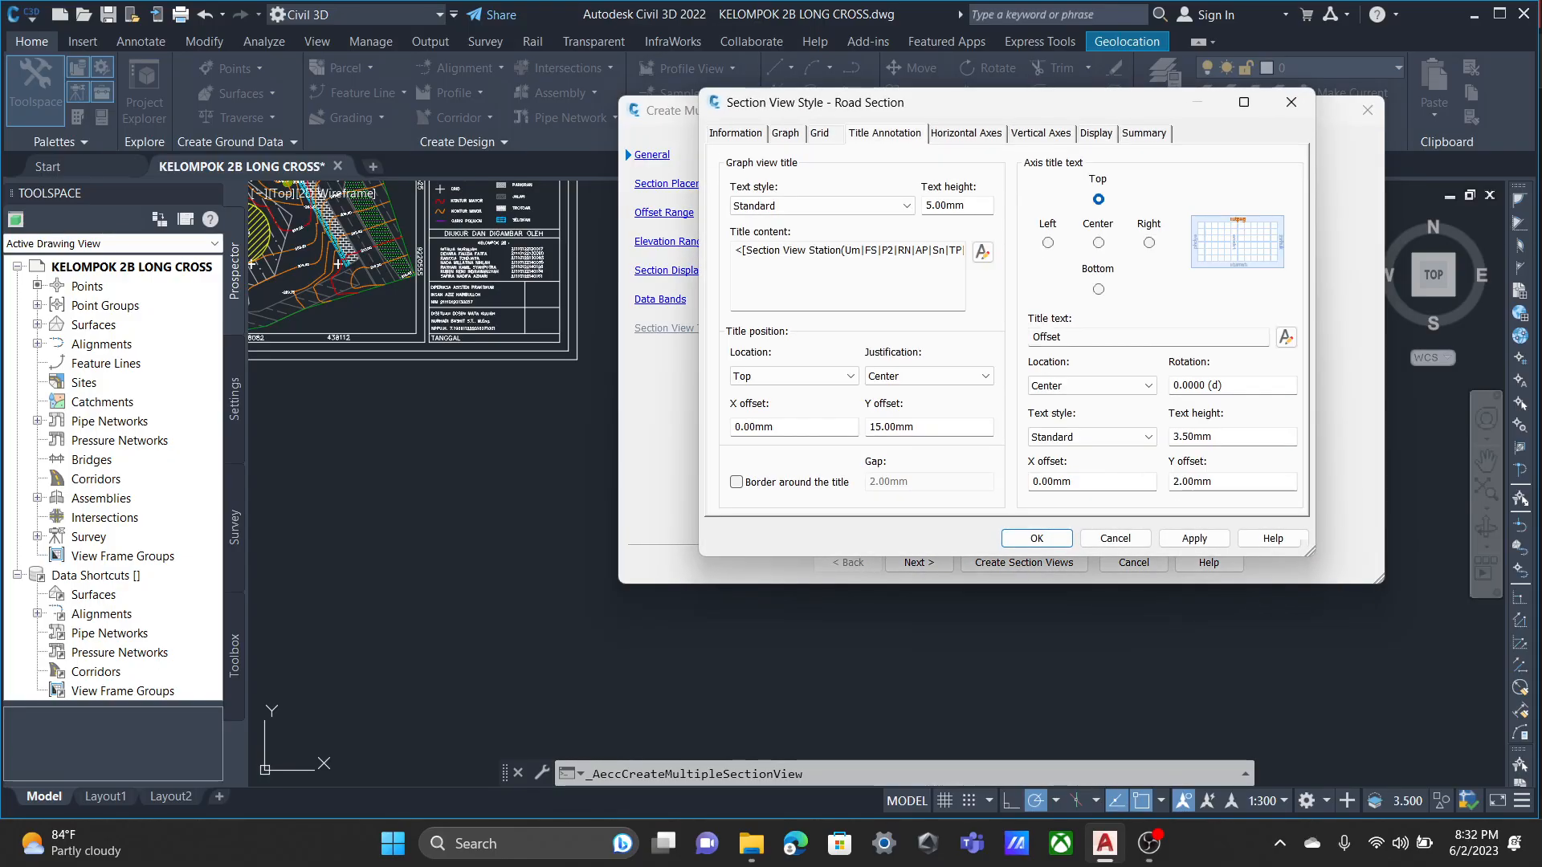
click(820, 133)
click(736, 188)
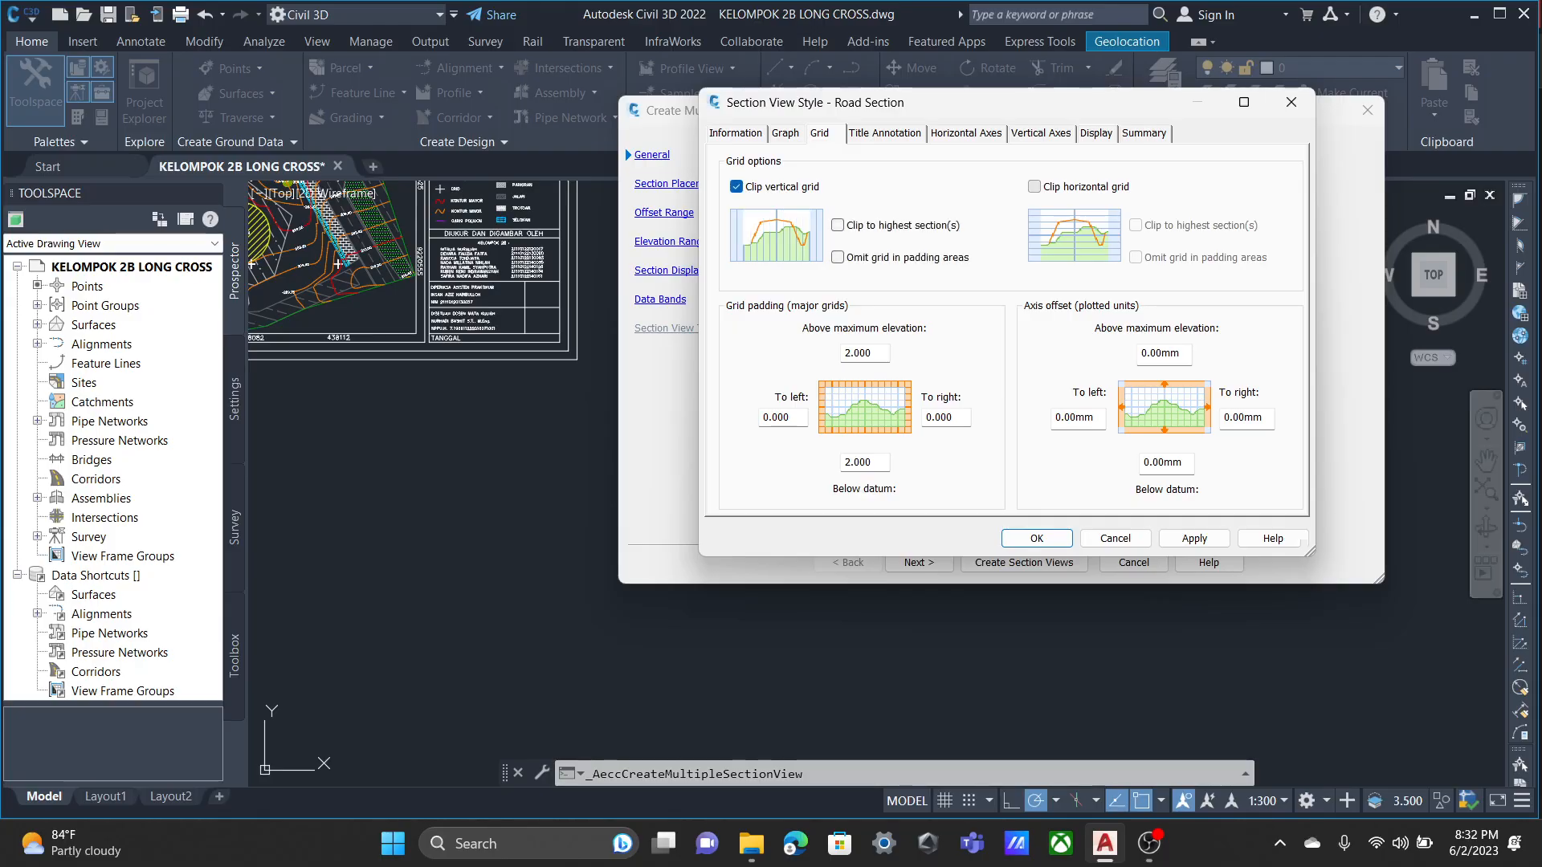
click(1034, 186)
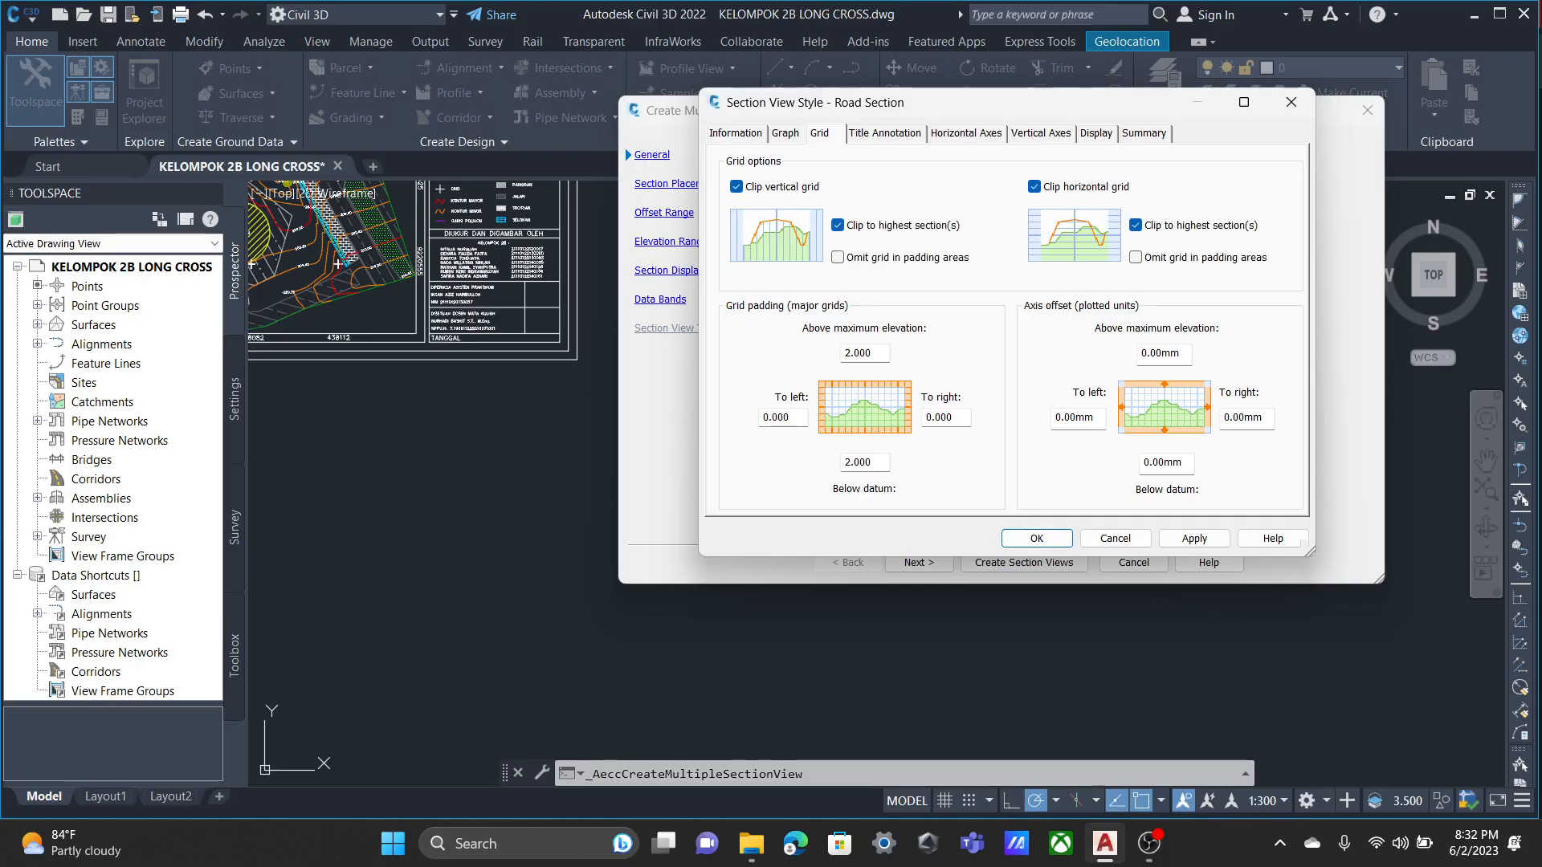
Enter a new custom vertical scale for the Road Section view style.
click(785, 134)
click(820, 134)
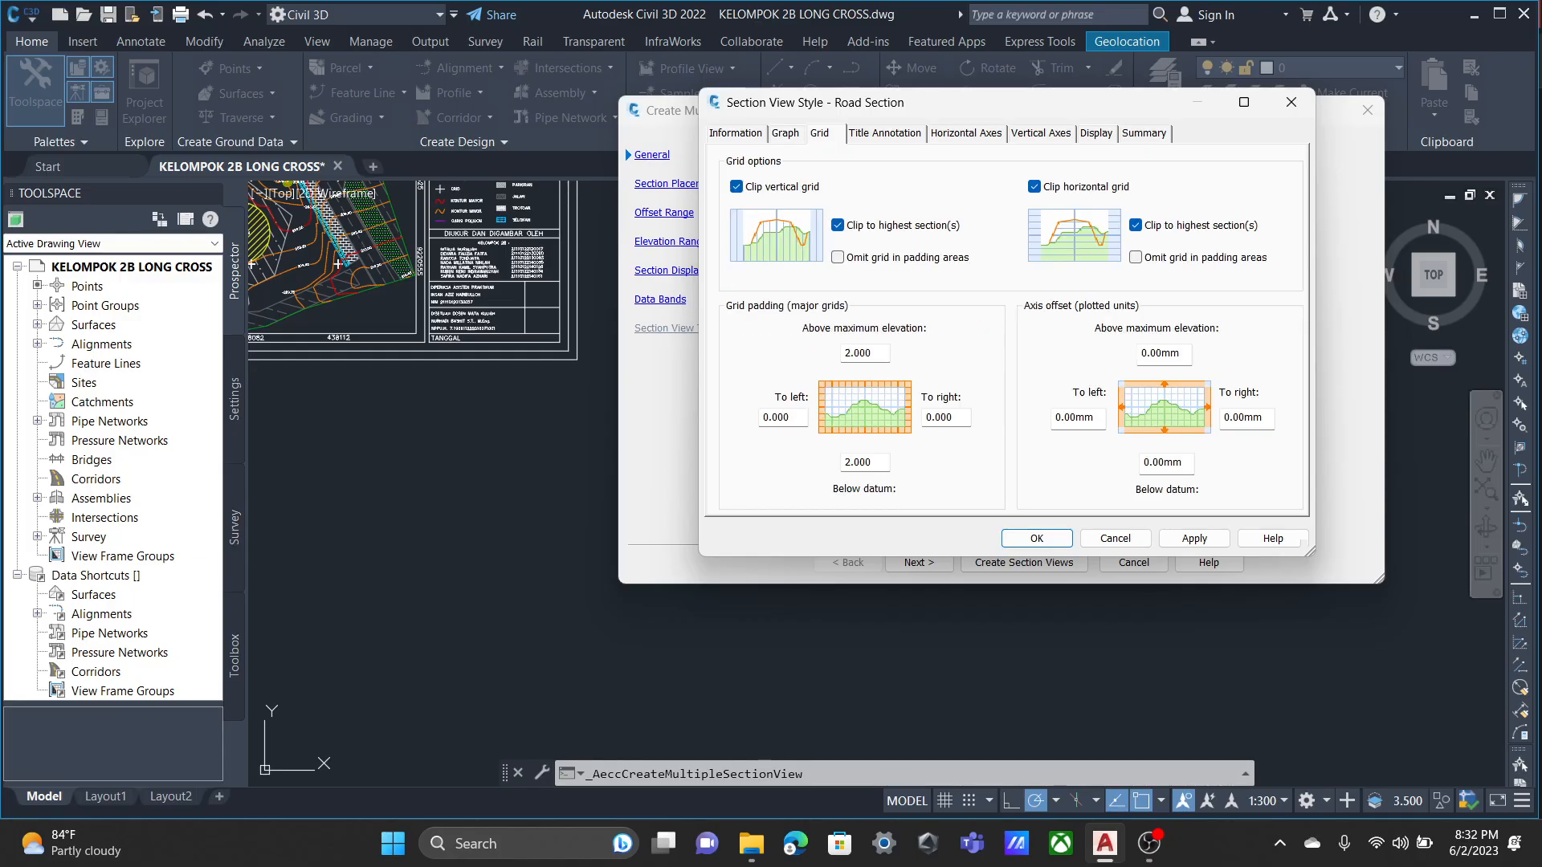
click(785, 133)
double_click(772, 252)
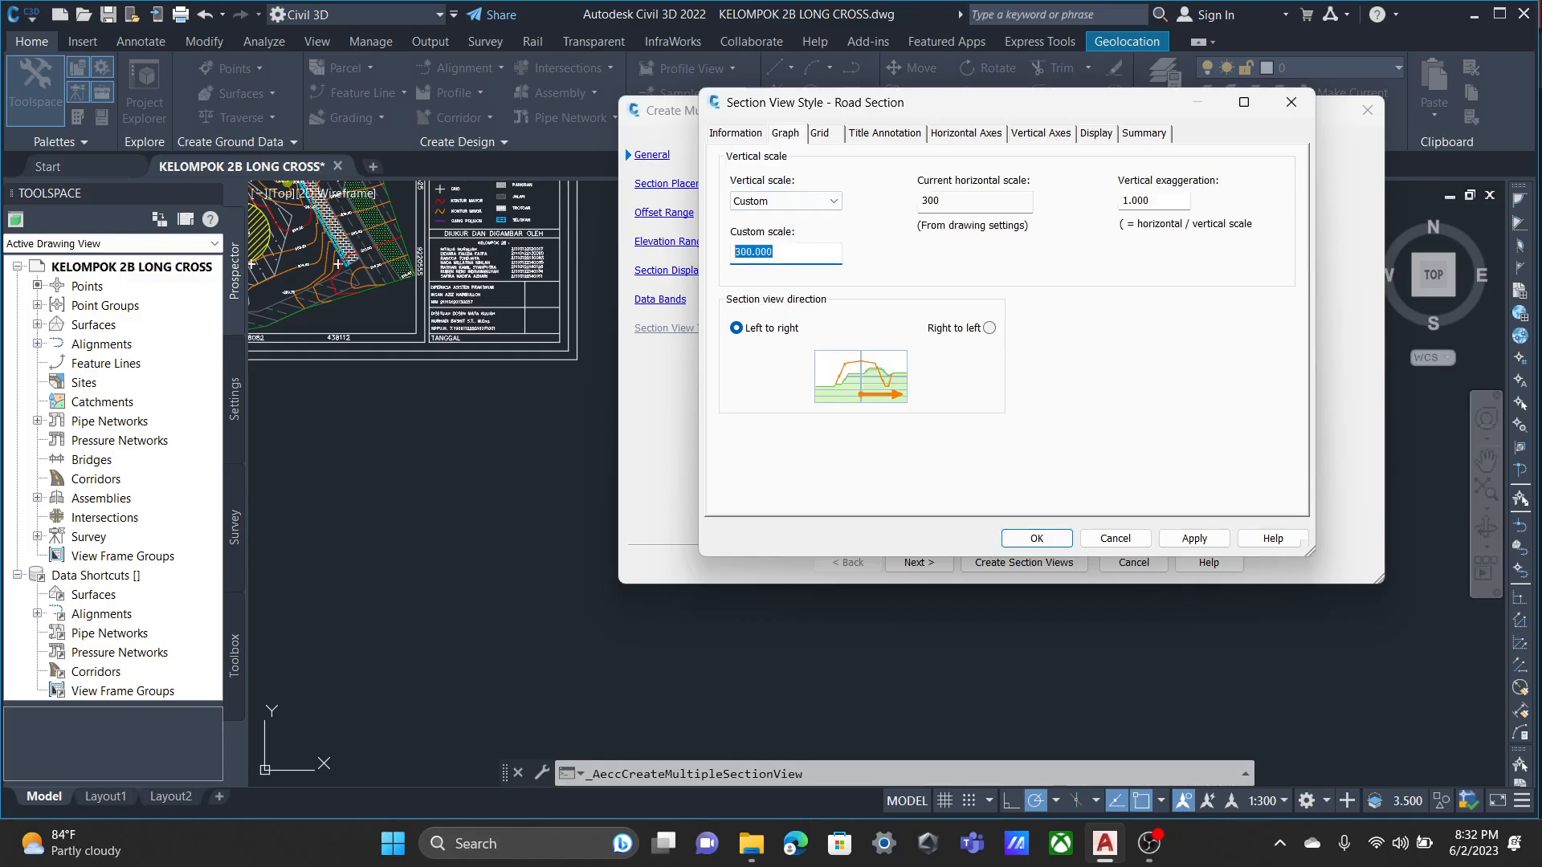
text(150)
Set the bottom axis major ticks to a 2 m interval and 1 mm size, and the left axis major and minor intervals to 1 m.
click(966, 133)
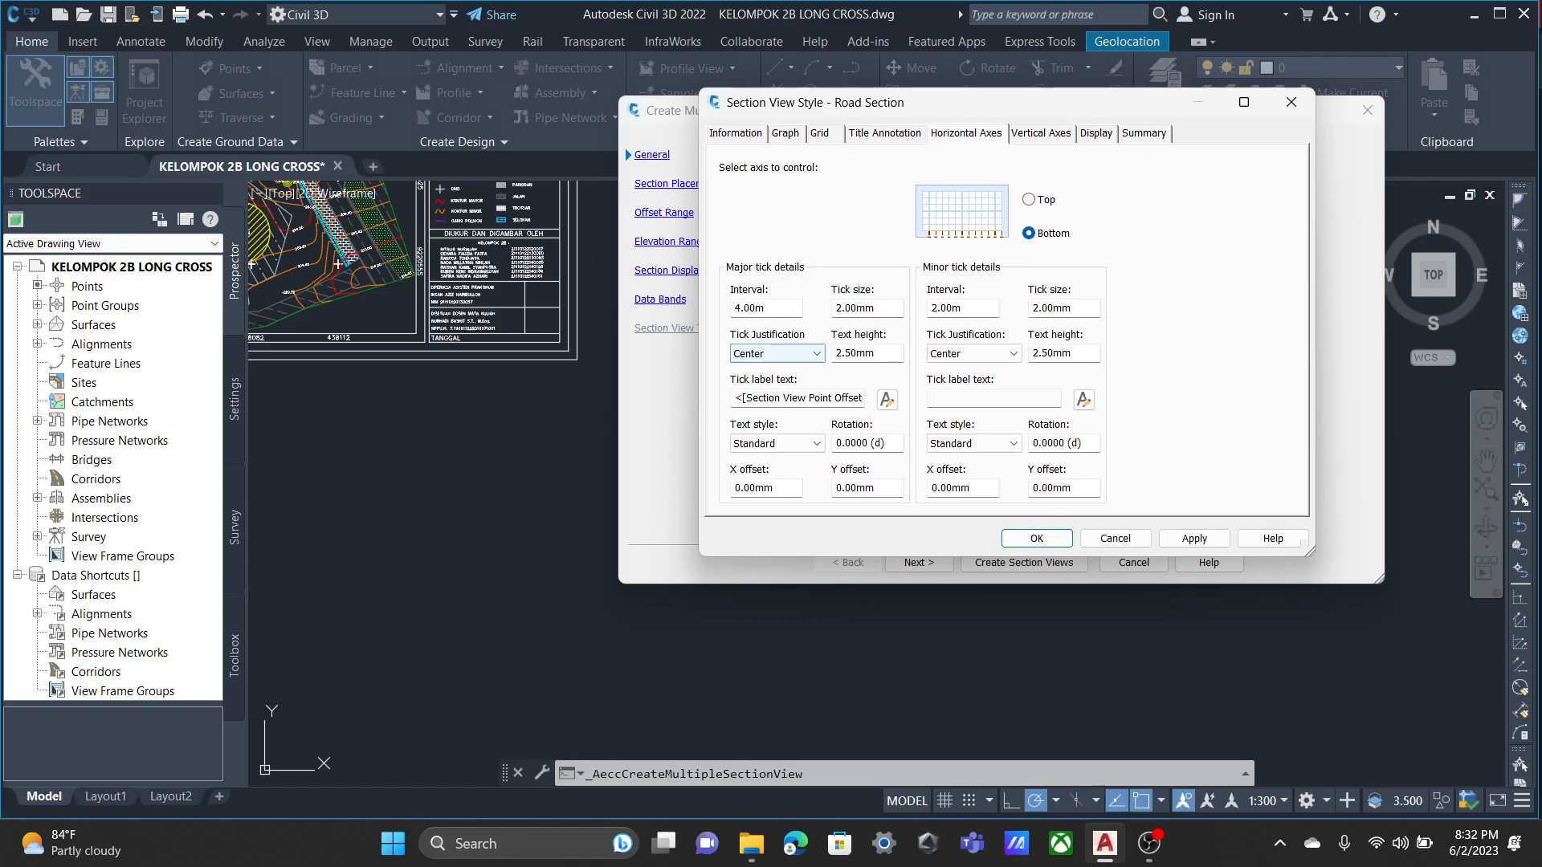
click(743, 308)
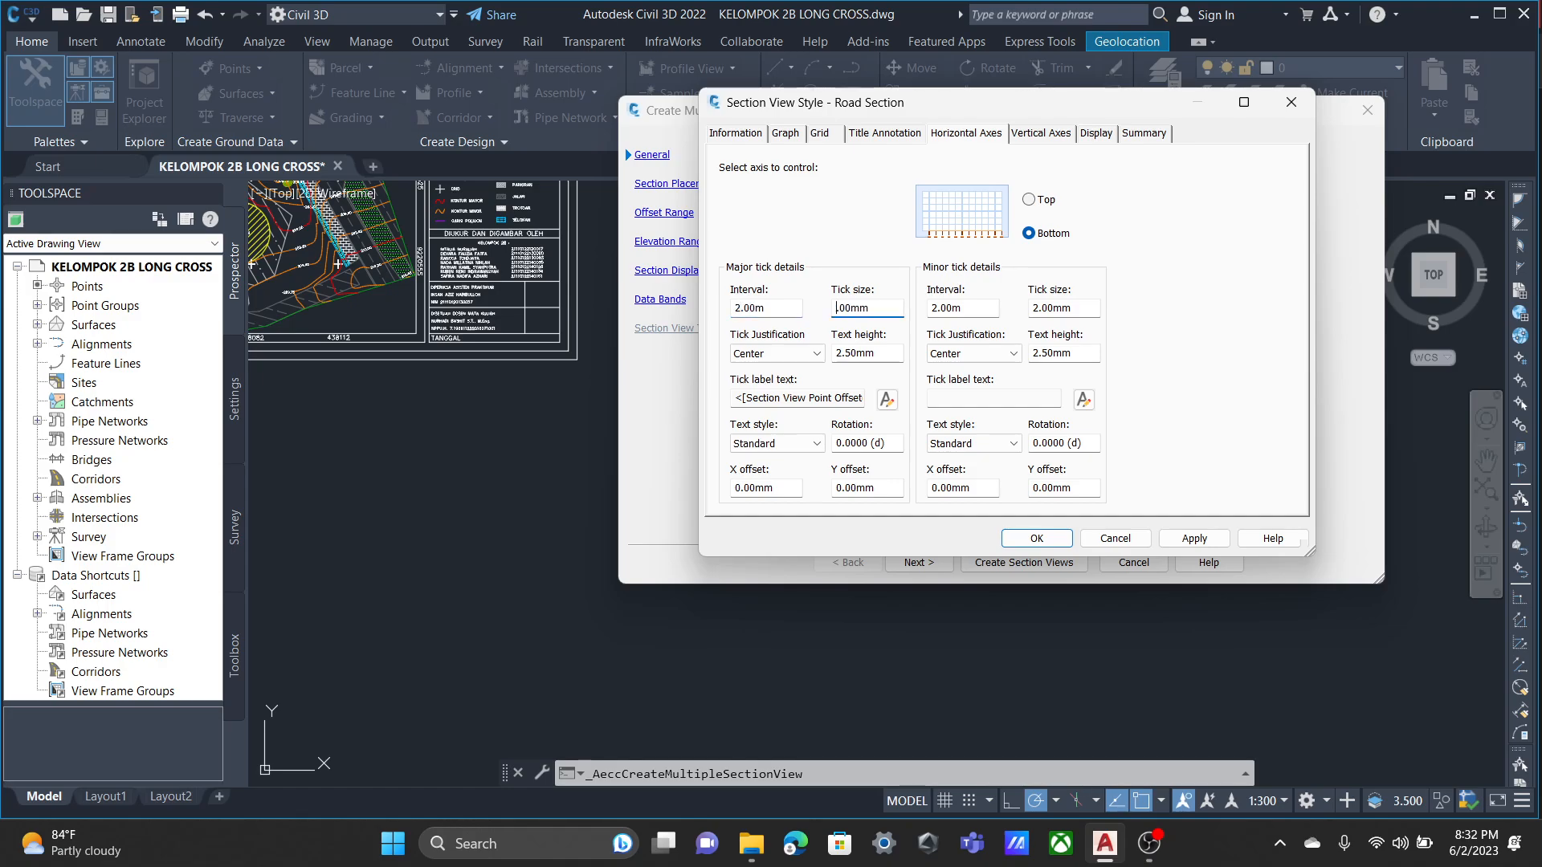
click(1041, 134)
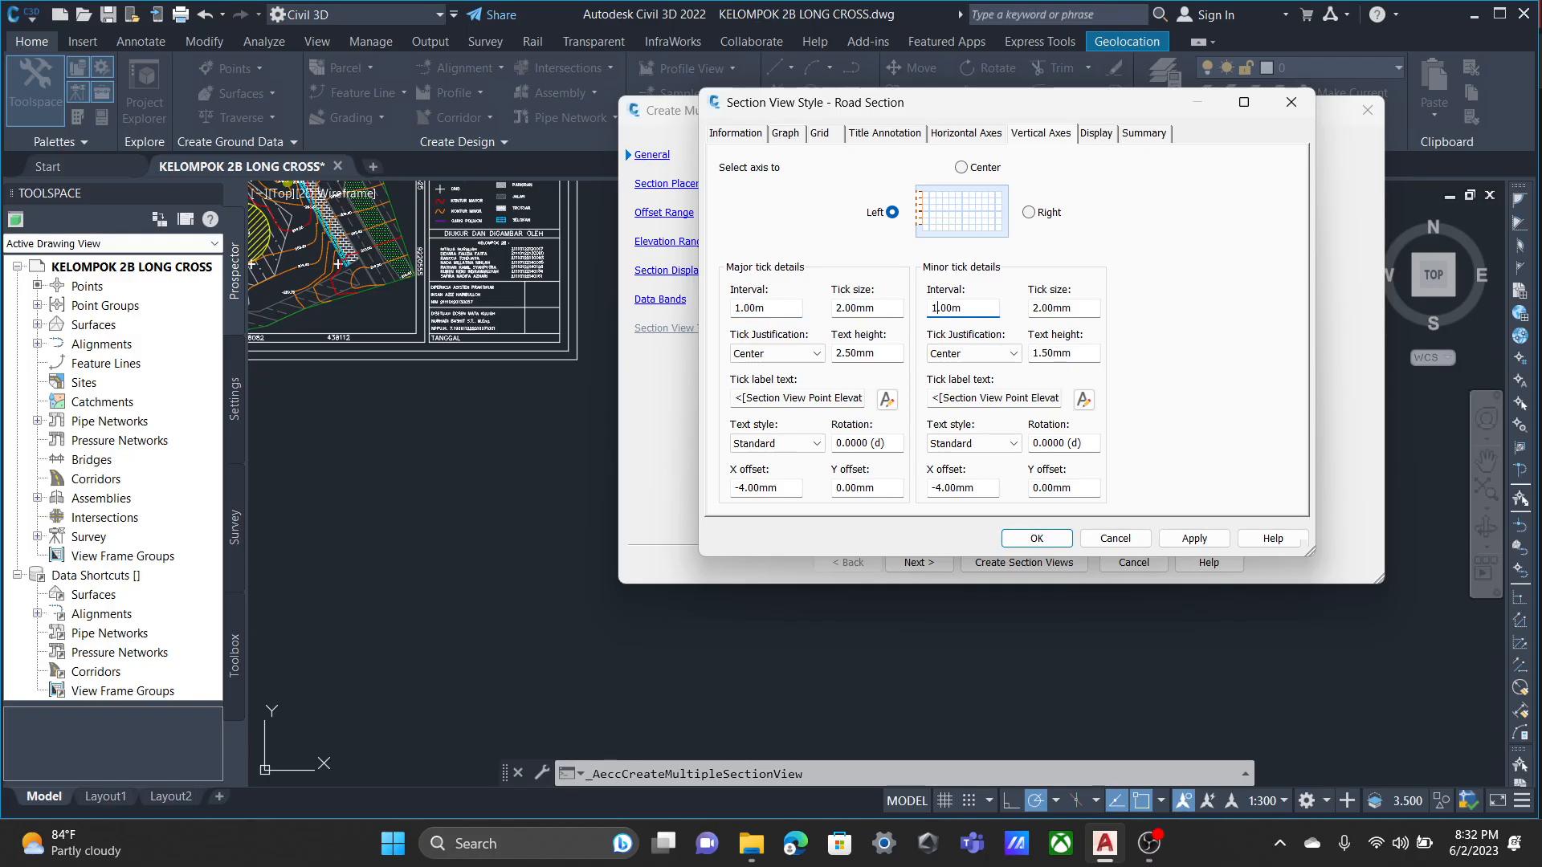
Examine the component visibility list of the Road Section style, covering titles, axes, annotations, ticks and grid lines.
click(1096, 133)
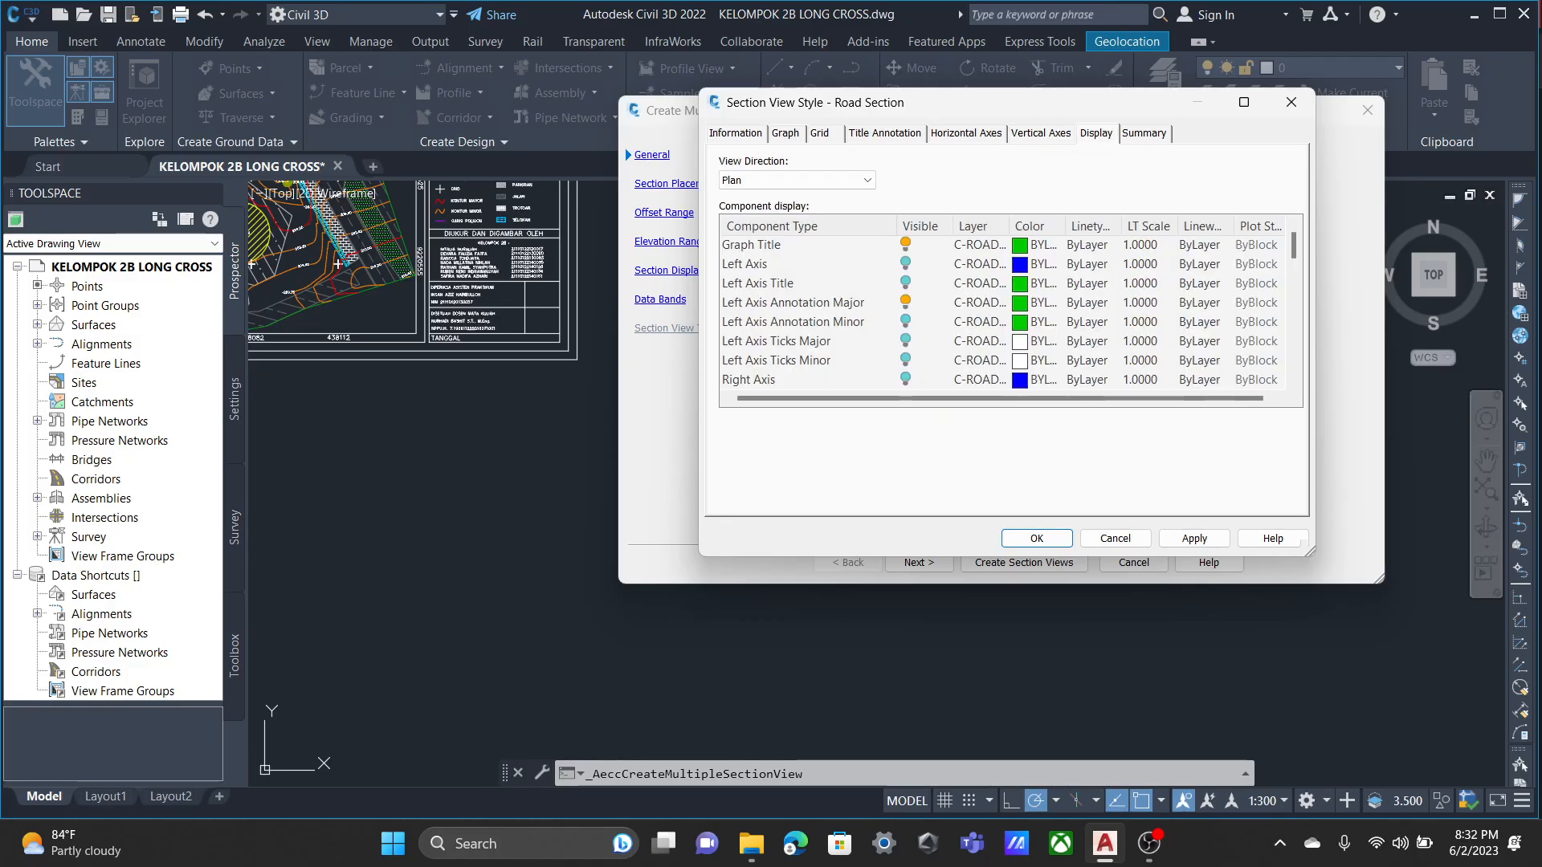
scroll(1004, 313, down, 8)
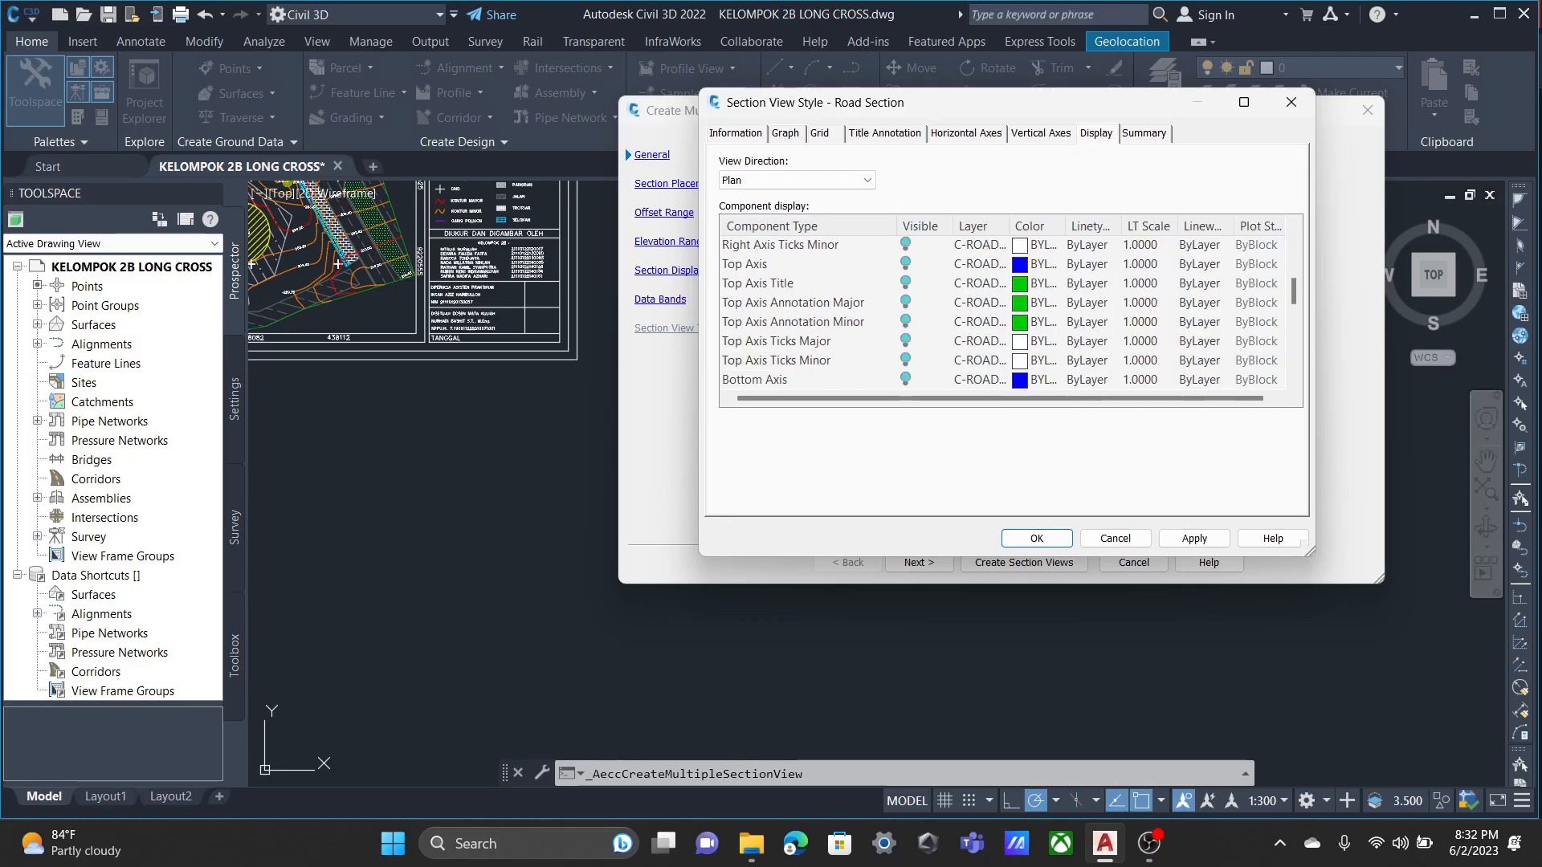
scroll(1004, 313, down, 2)
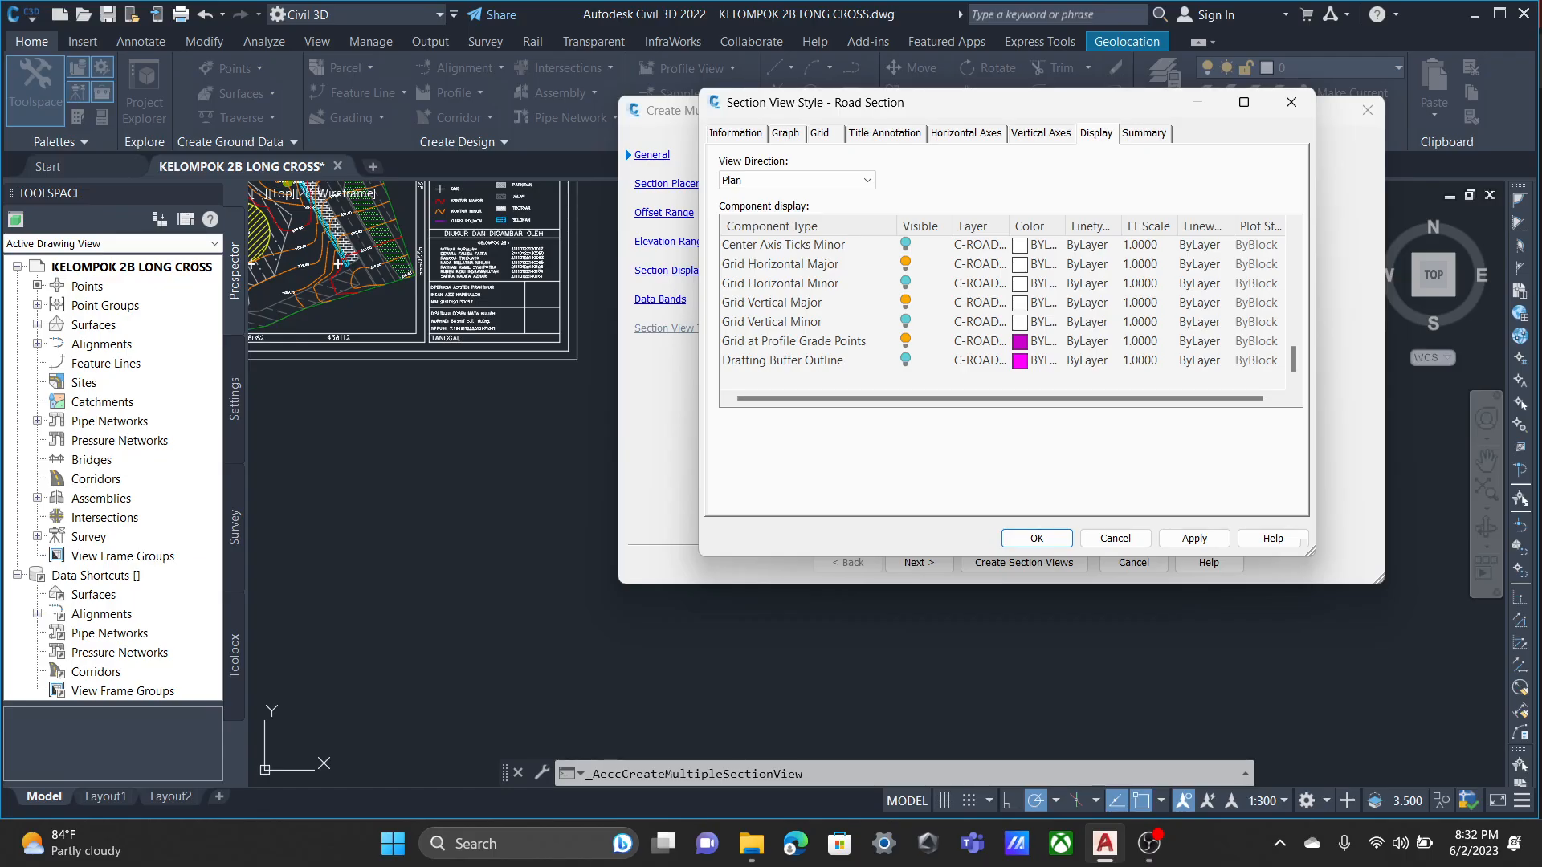
scroll(1004, 313, up, 3)
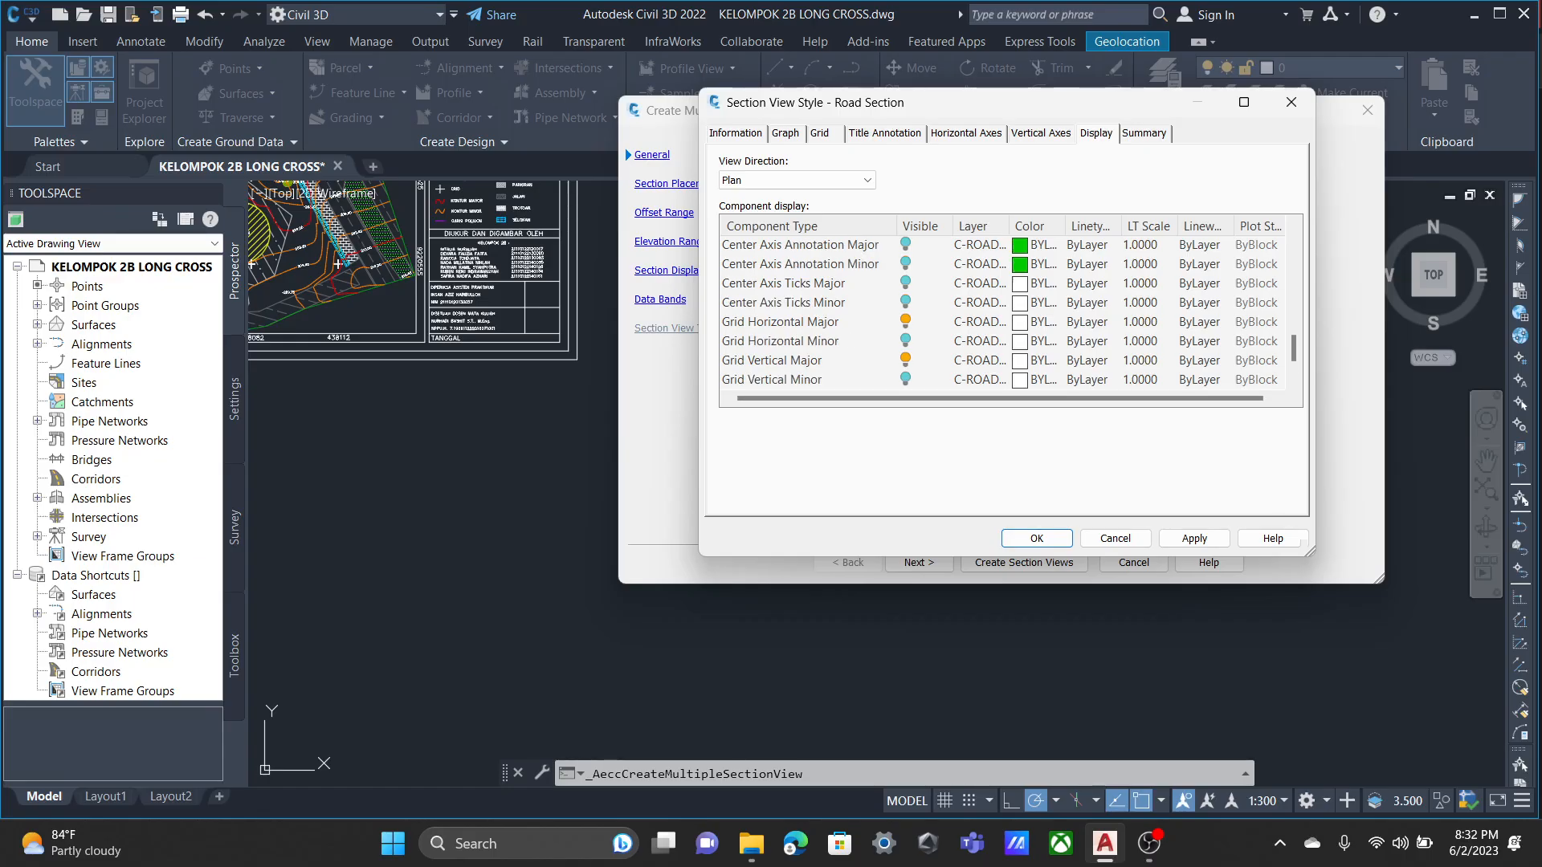
scroll(1004, 314, up, 1)
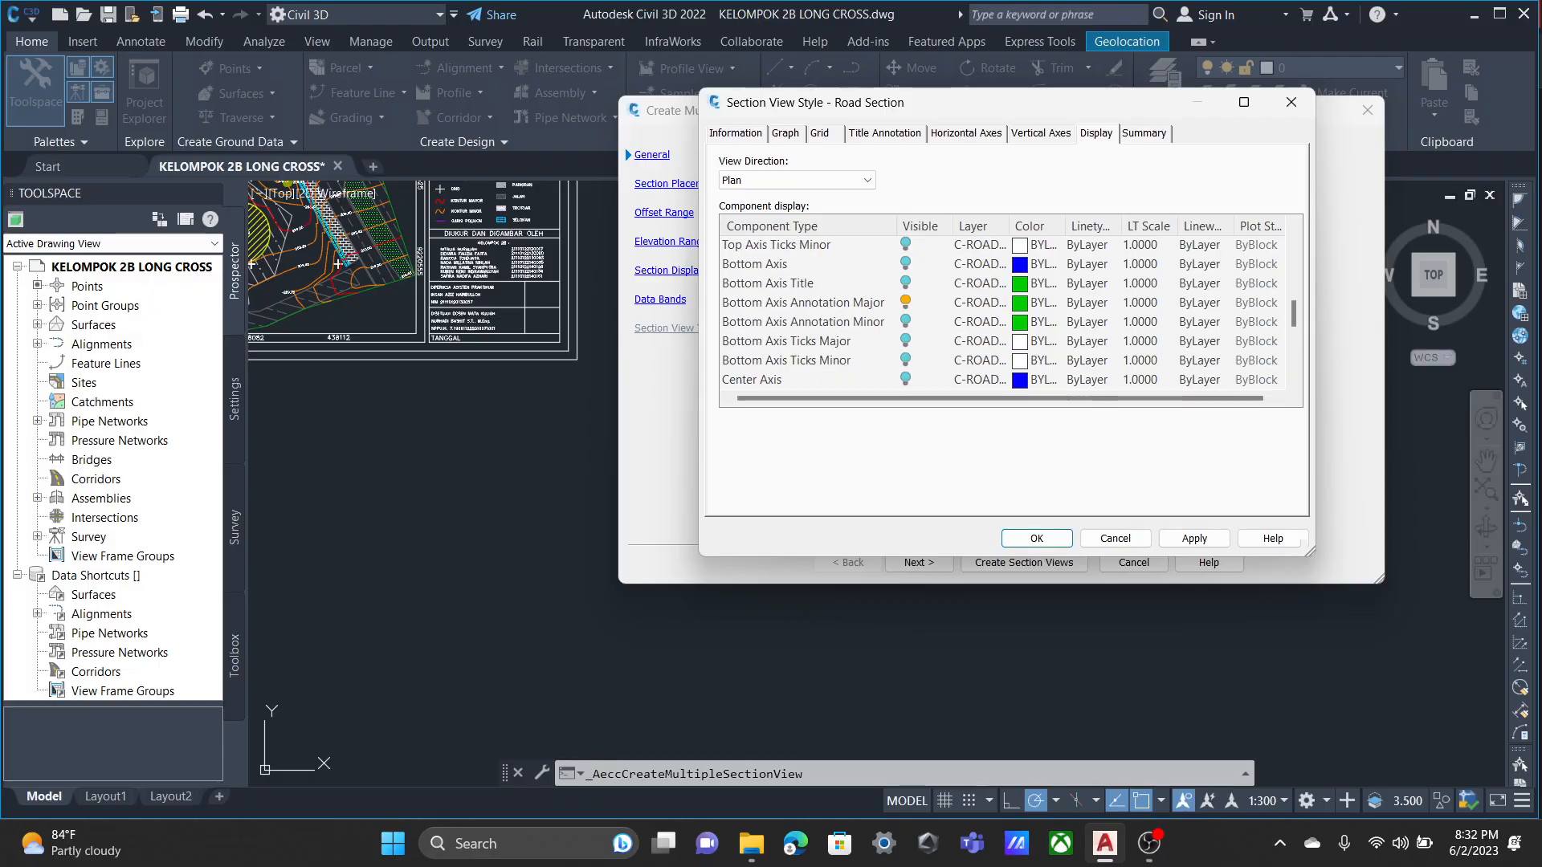
scroll(1004, 314, up, 1)
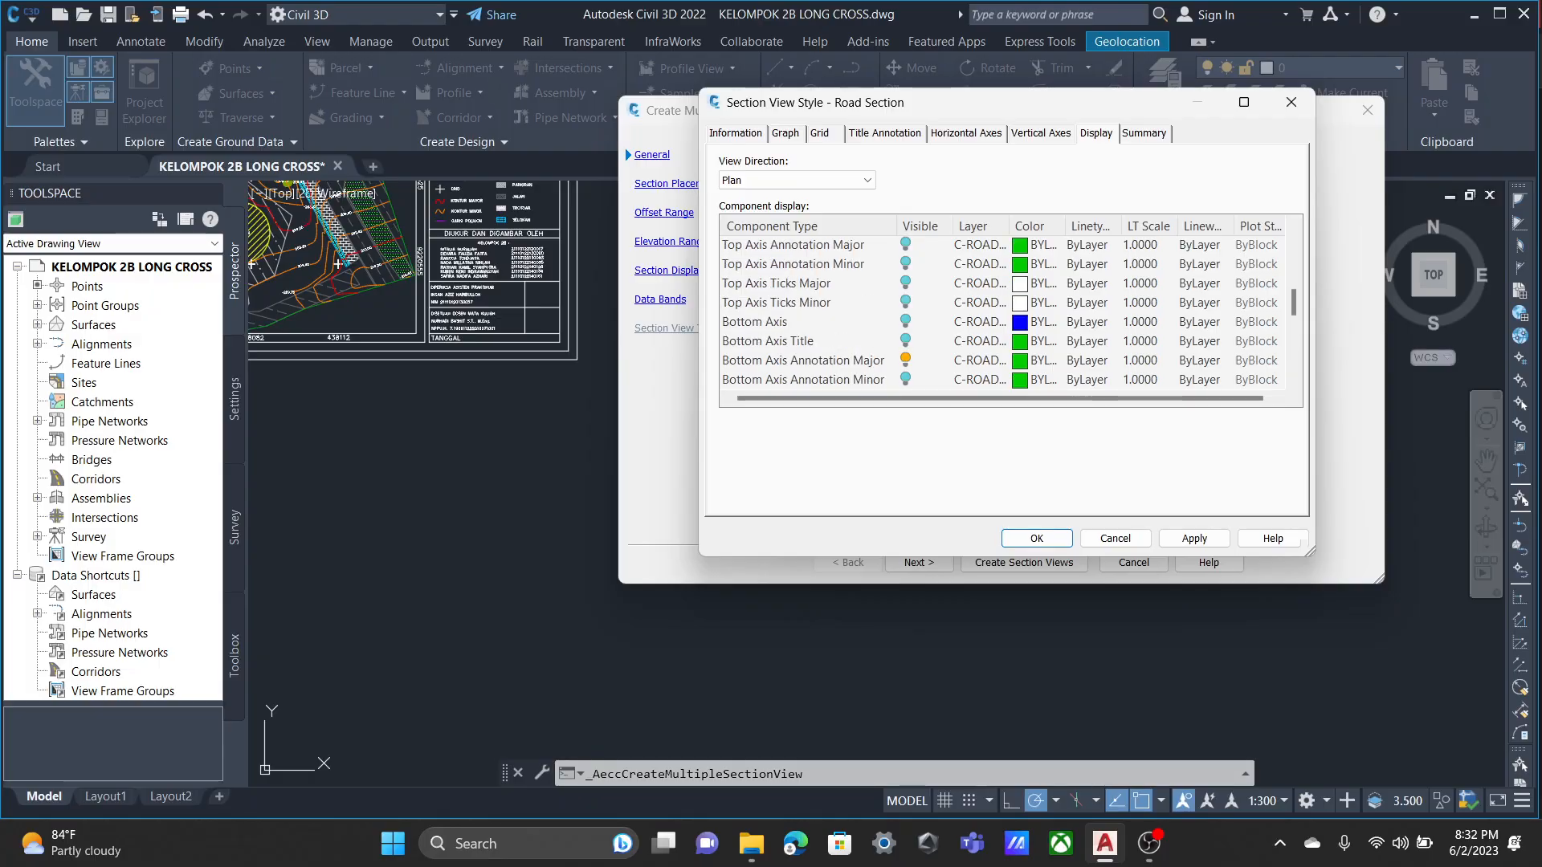
scroll(1004, 313, down, 3)
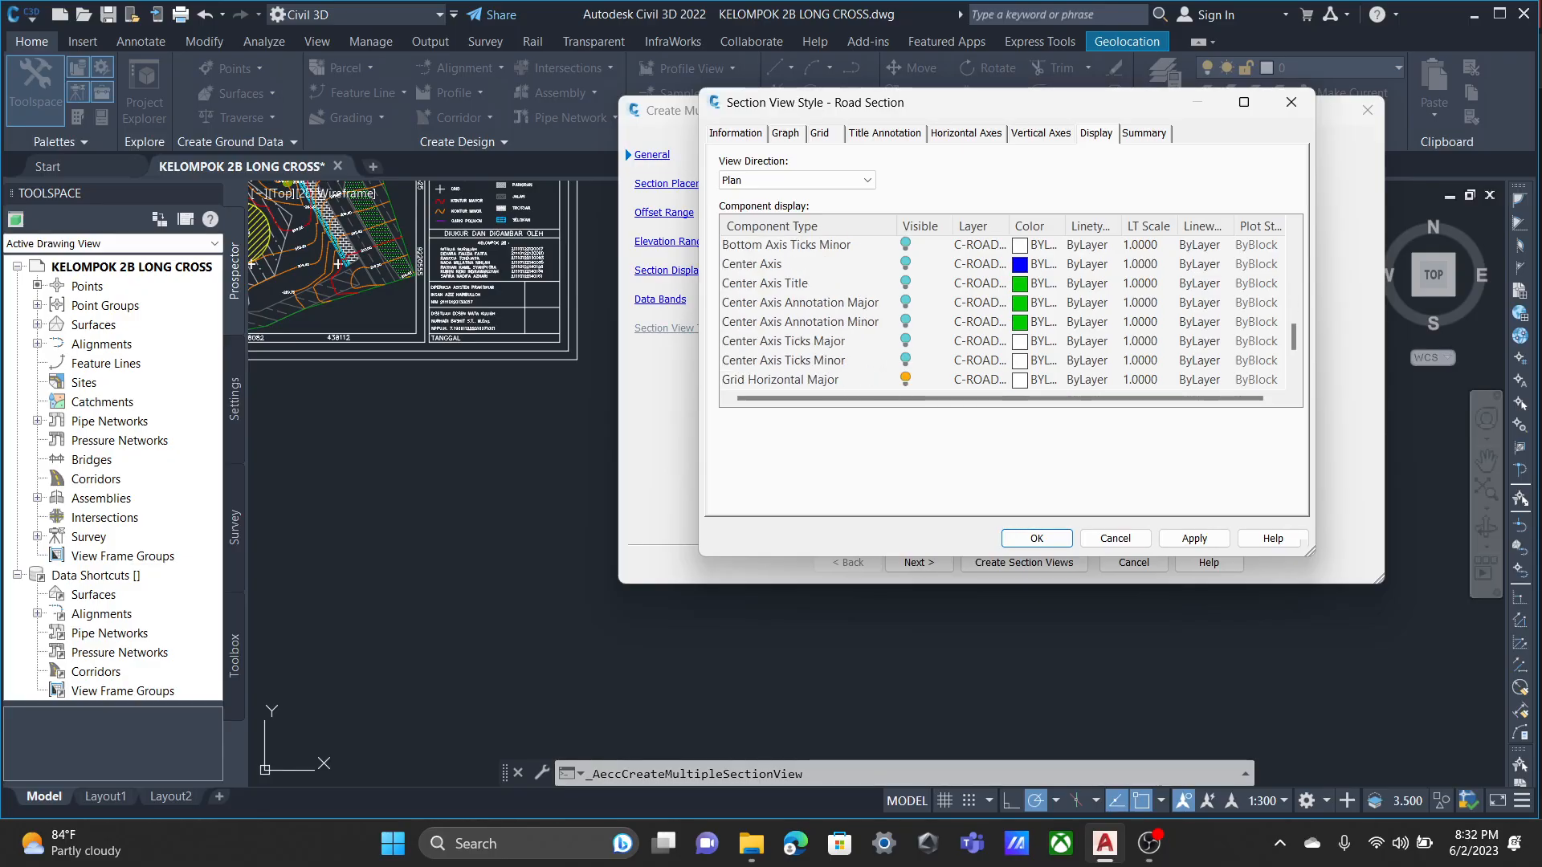
scroll(1004, 314, up, 1)
scroll(1004, 313, up, 7)
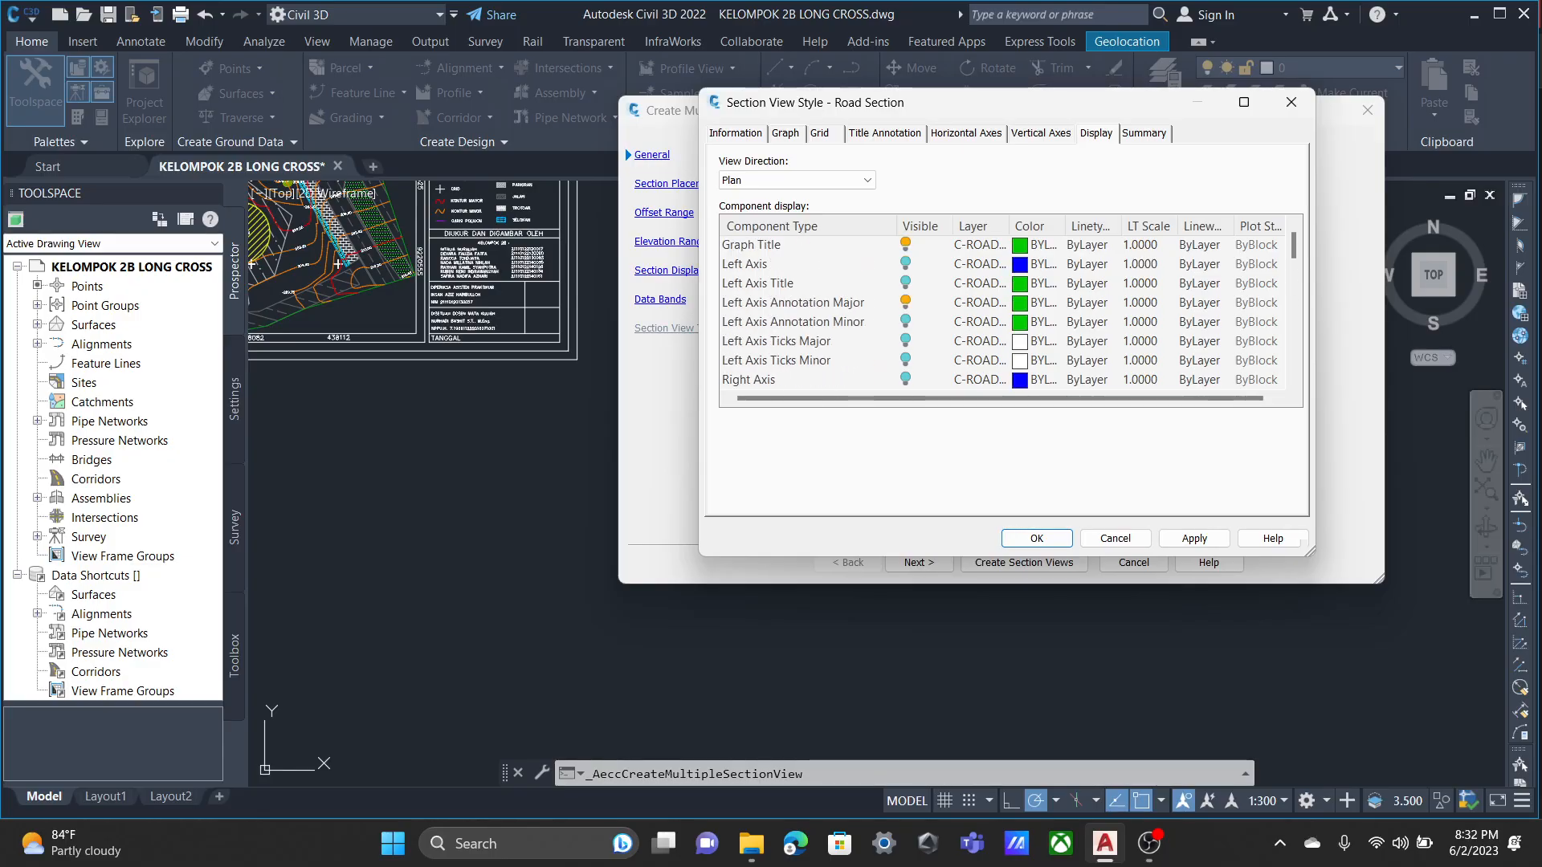
scroll(1004, 313, down, 4)
scroll(1004, 313, down, 3)
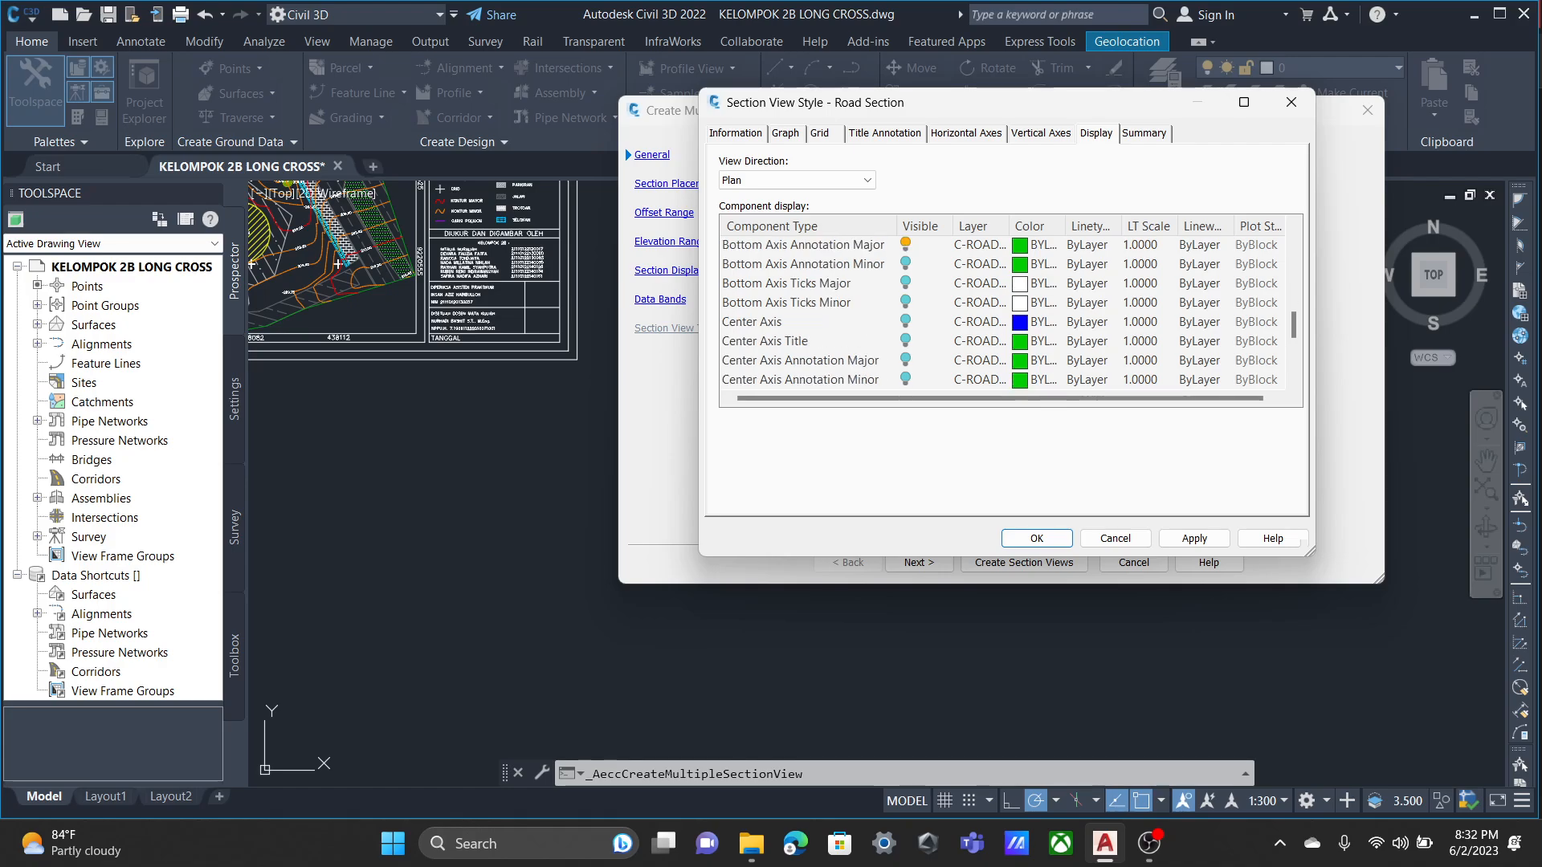
click(905, 244)
Review the axis, title annotation, grid and graph settings of the Road Section style.
click(1041, 134)
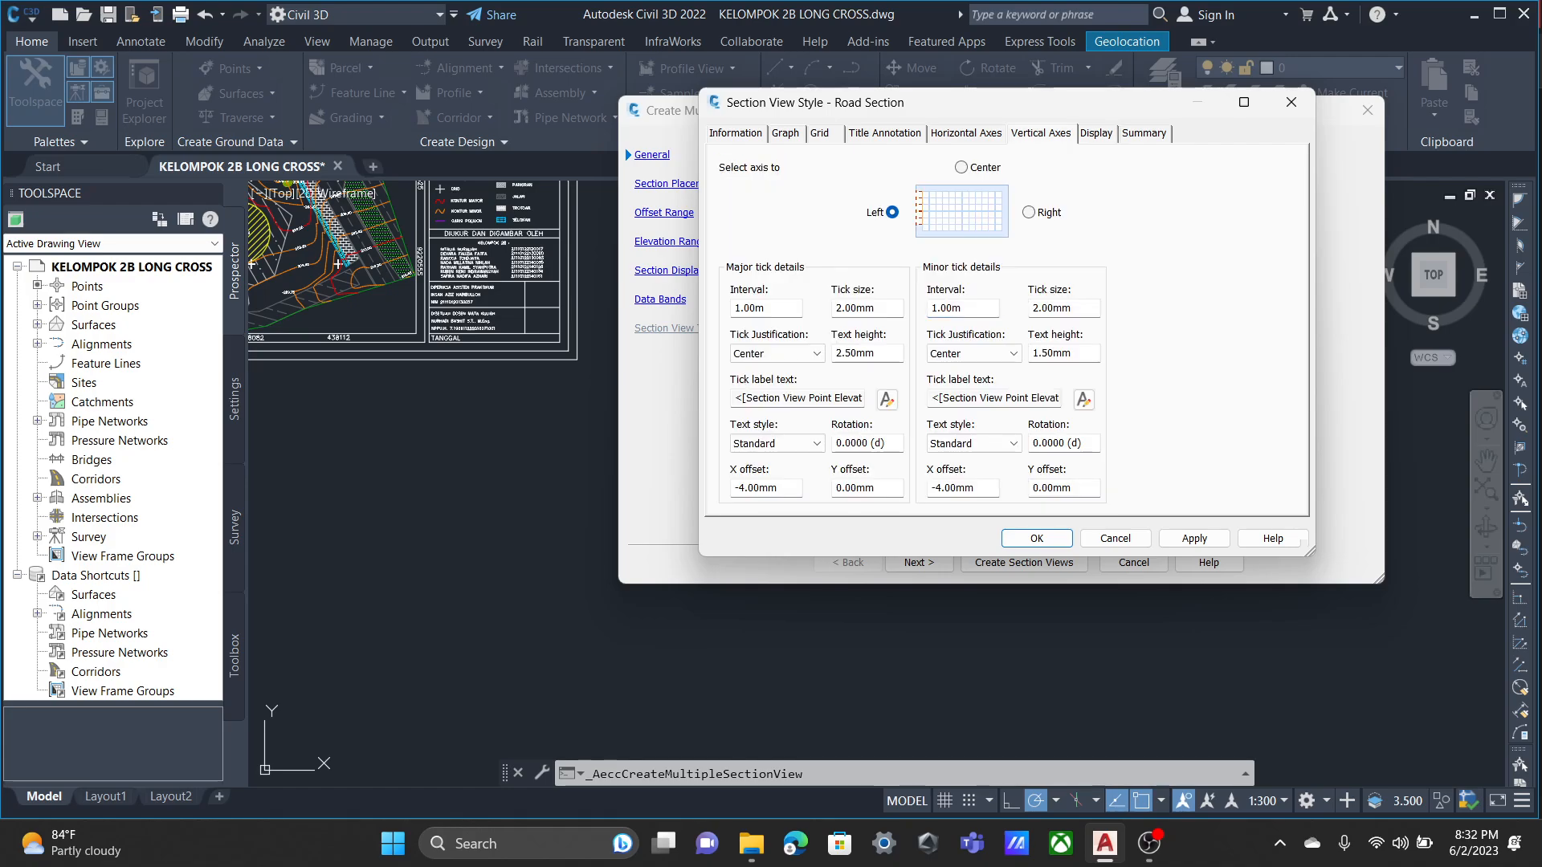
click(1096, 134)
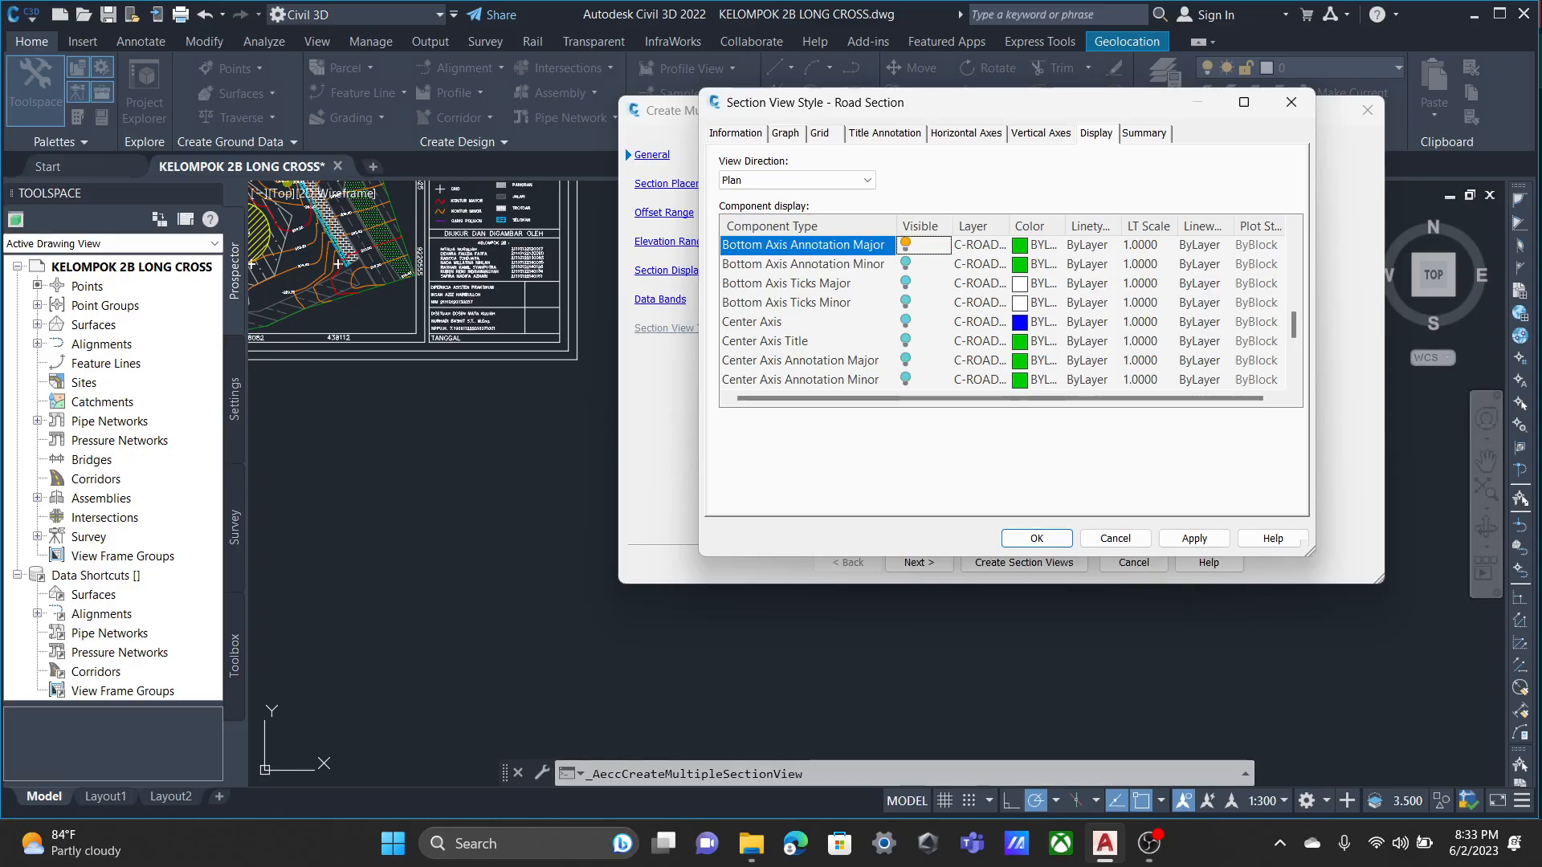
click(966, 134)
click(1041, 134)
click(966, 133)
click(885, 134)
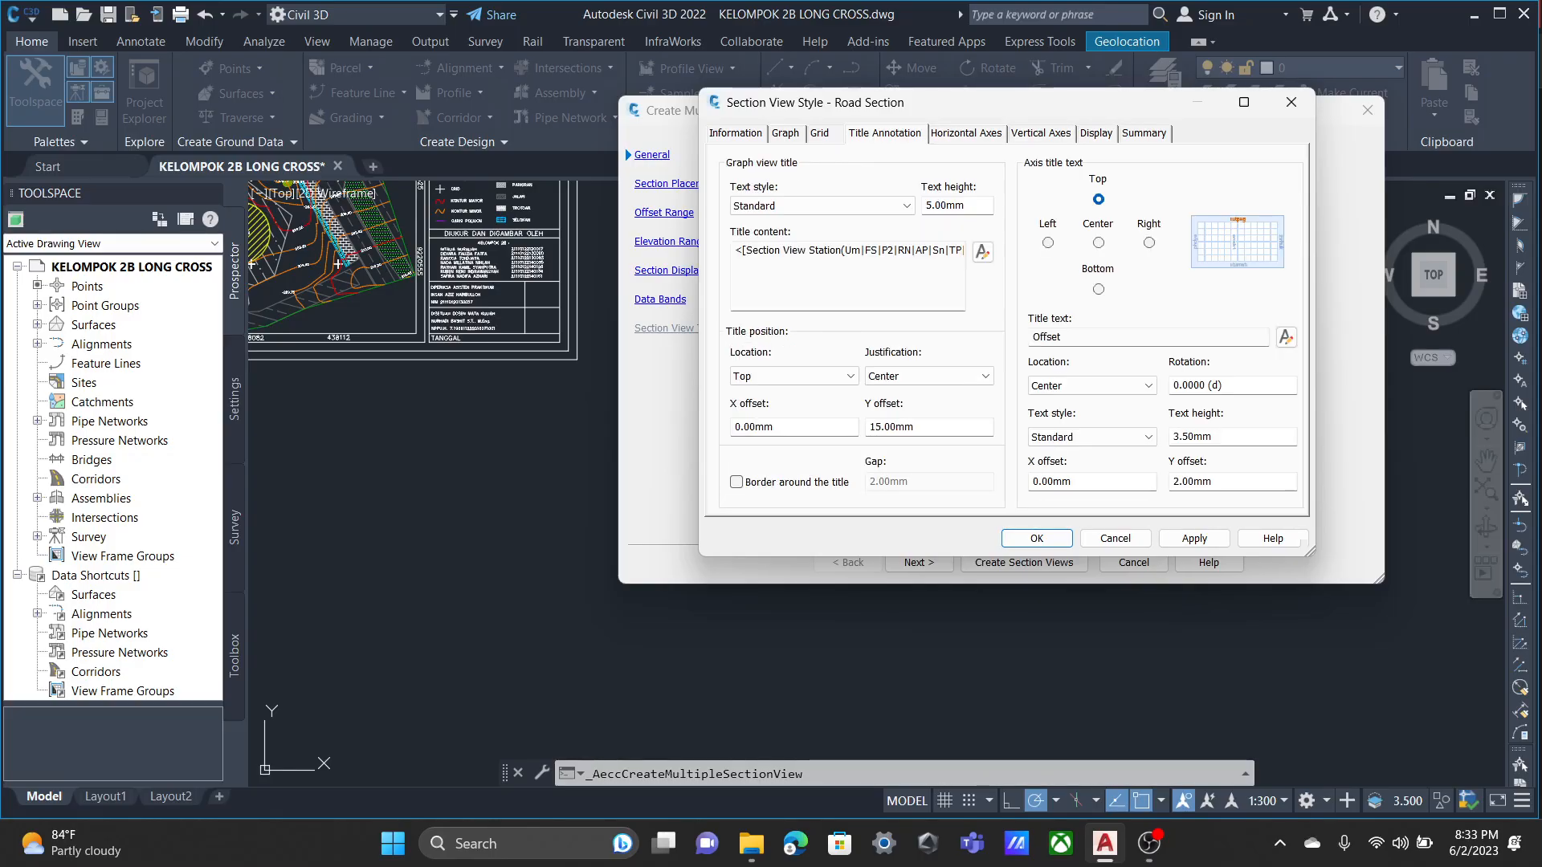
click(819, 133)
click(736, 133)
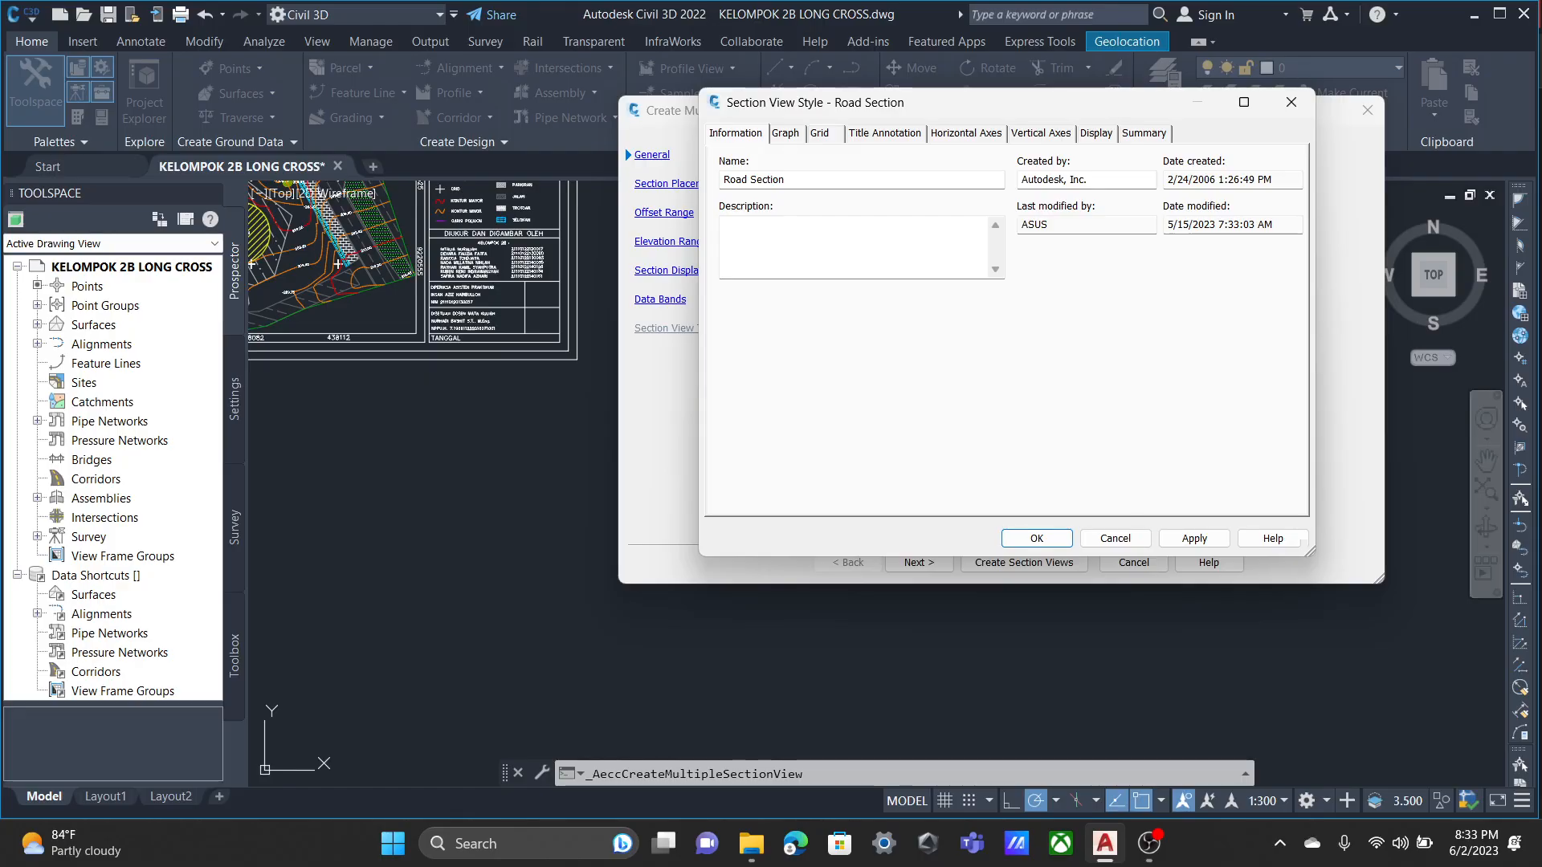
click(786, 133)
click(820, 133)
click(885, 133)
click(967, 133)
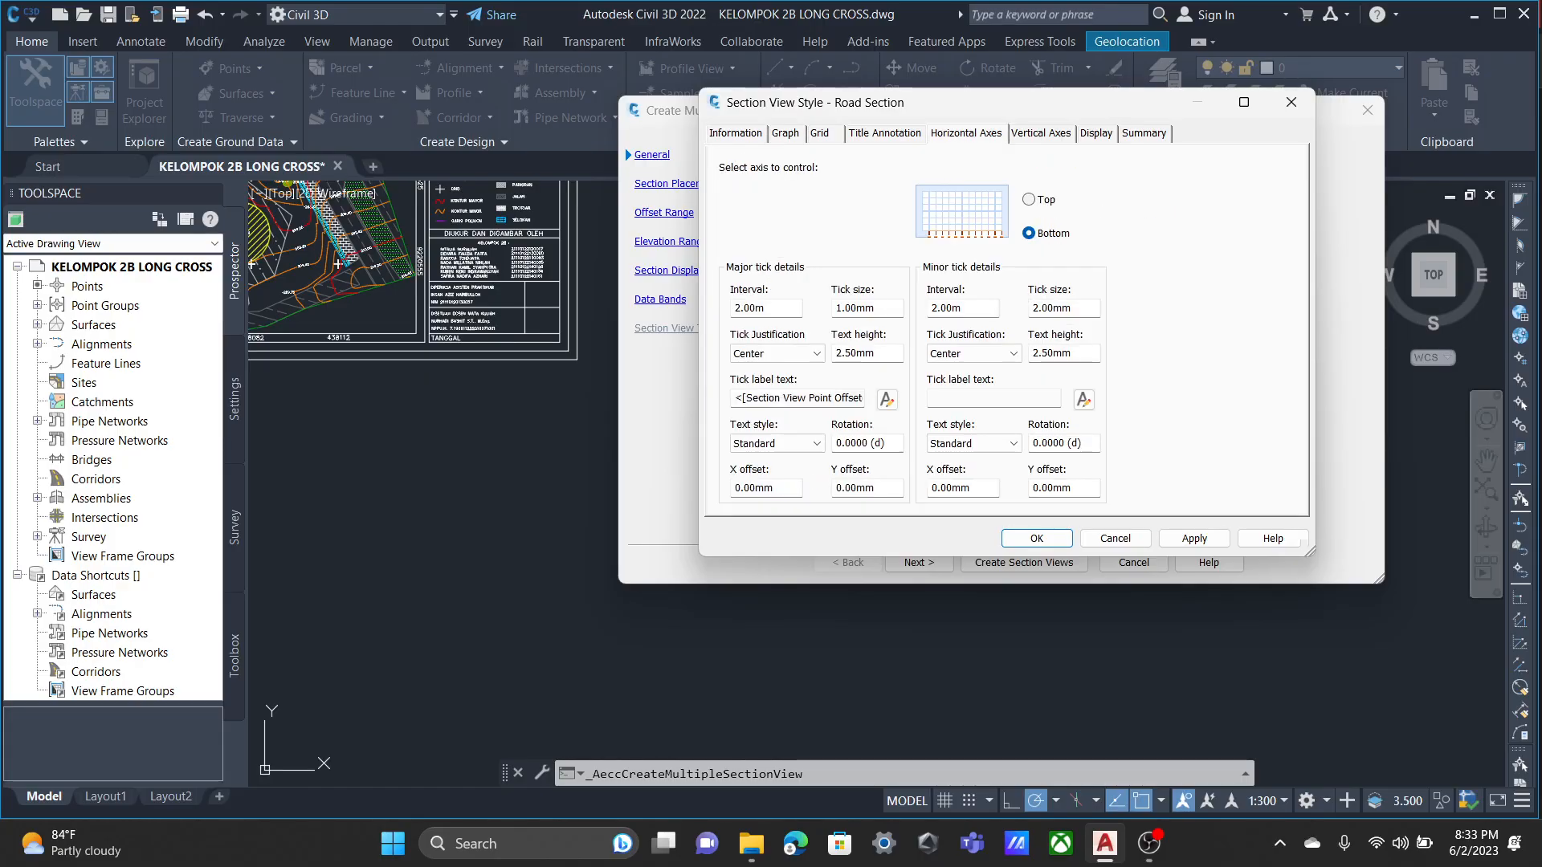
Apply the Road Section style changes and return to the general settings of the multiple section views.
click(1041, 133)
click(1143, 132)
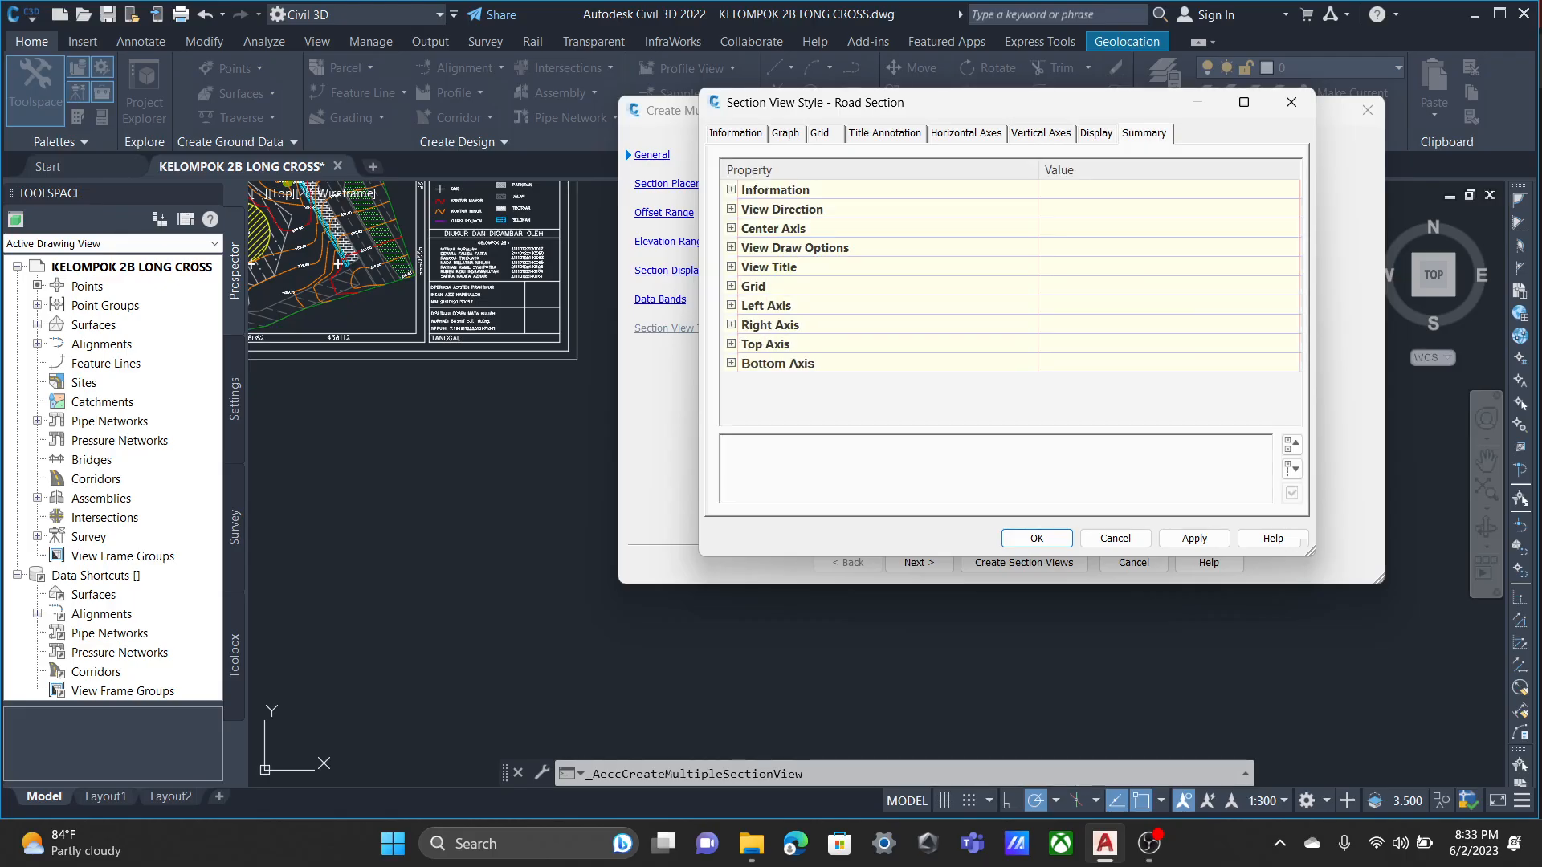
click(1195, 538)
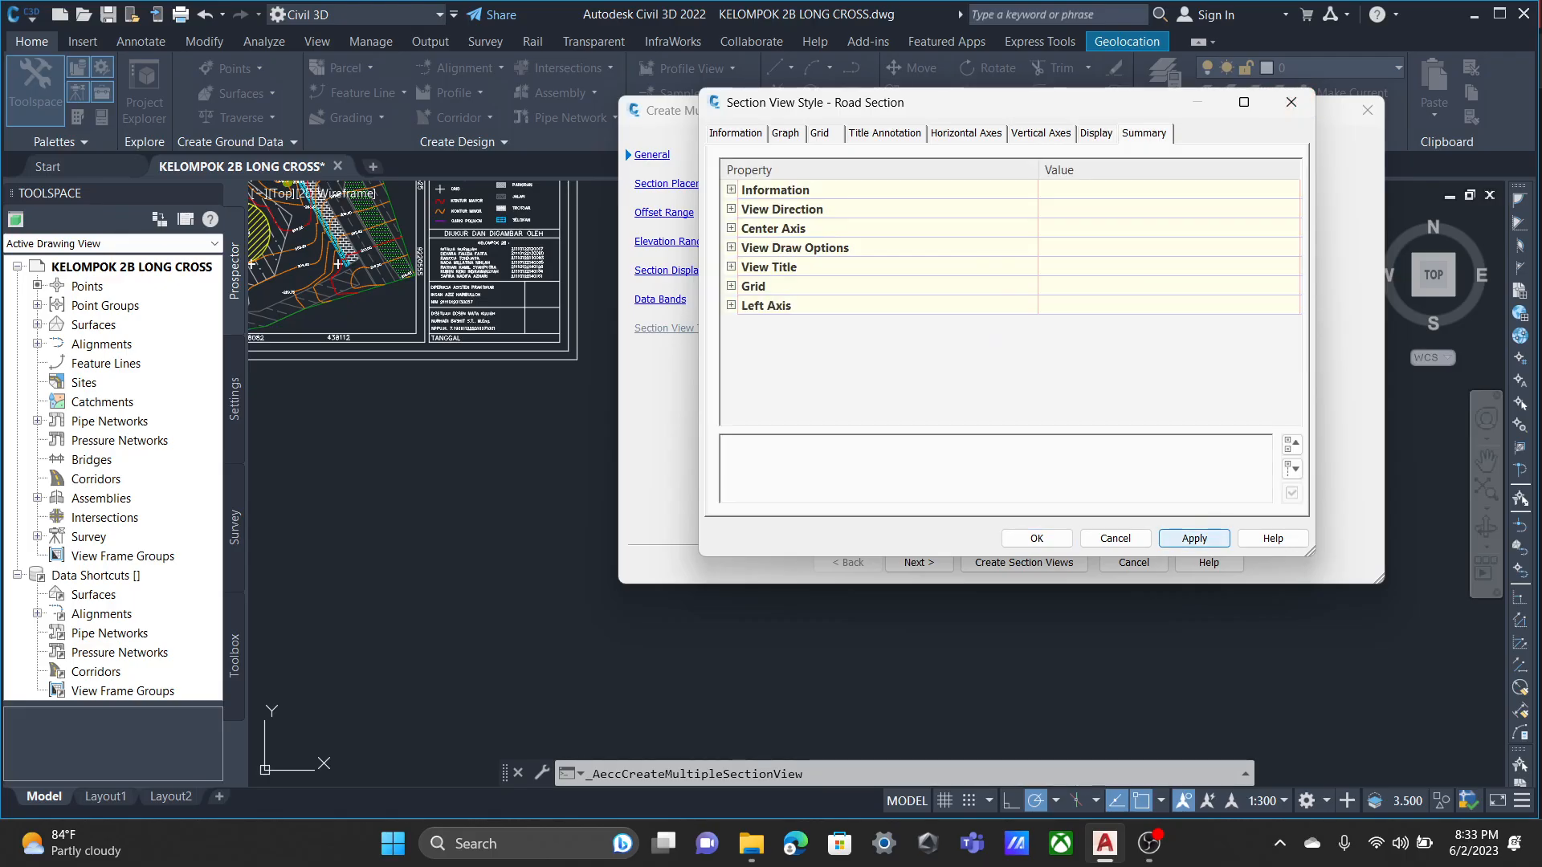
click(1036, 538)
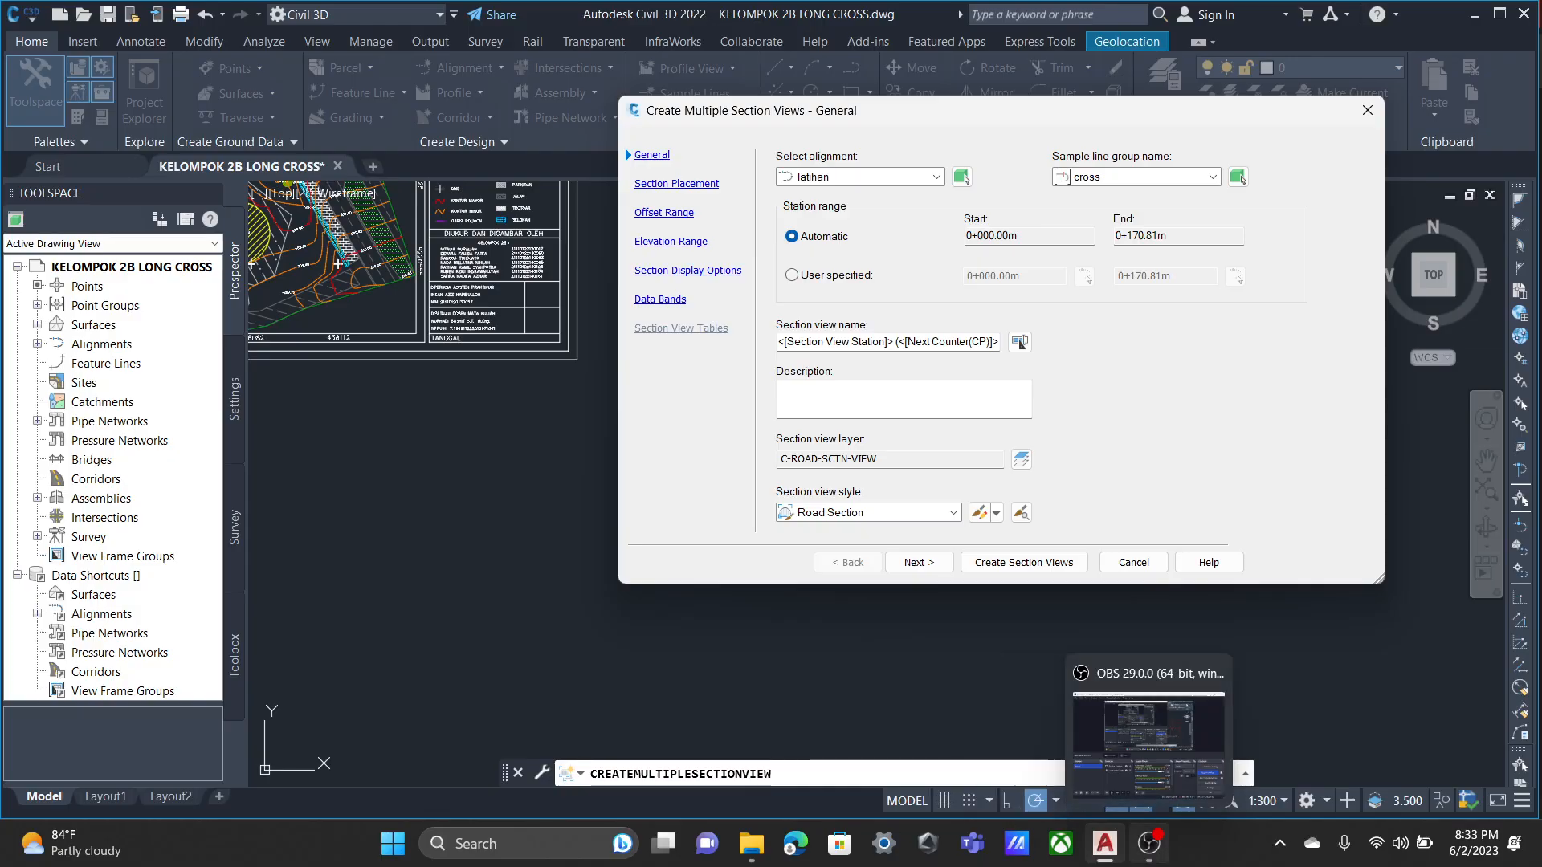
click(1150, 844)
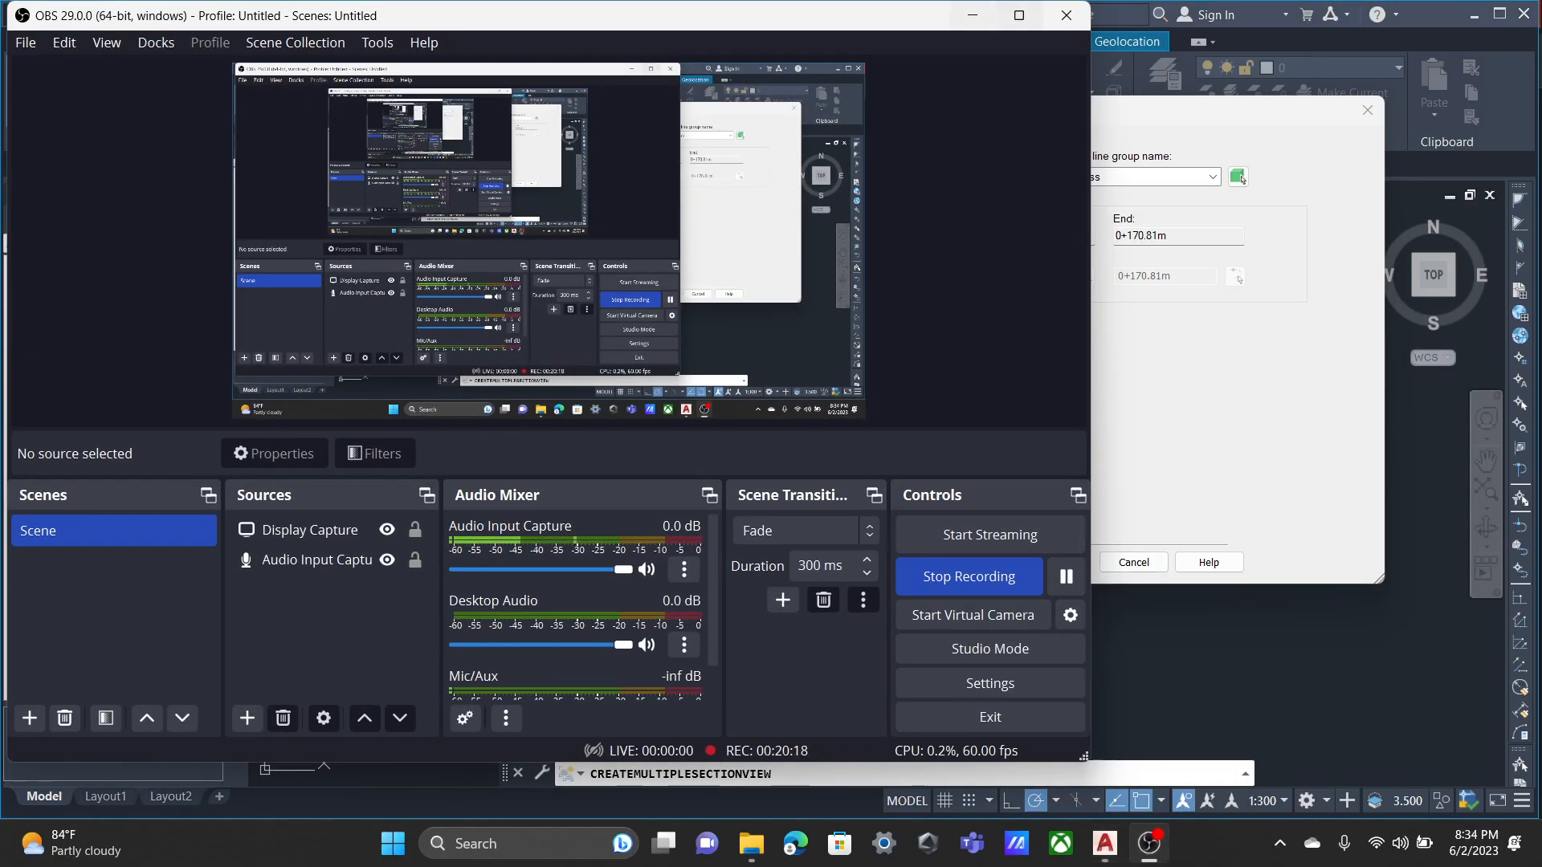
click(973, 15)
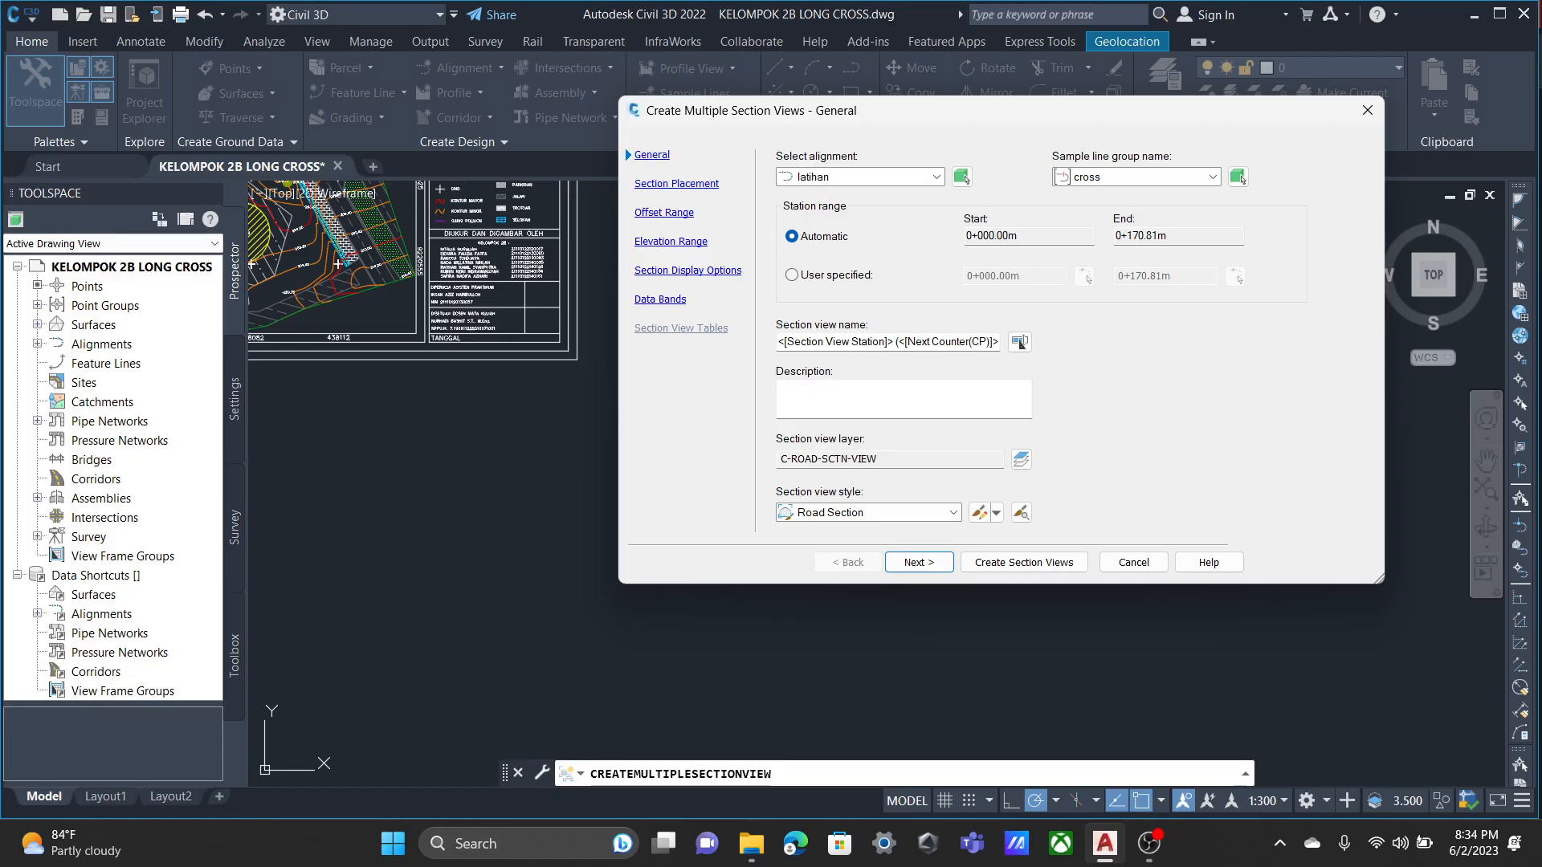
Set the section placement to Draft with the Basic group plot style.
key(Return)
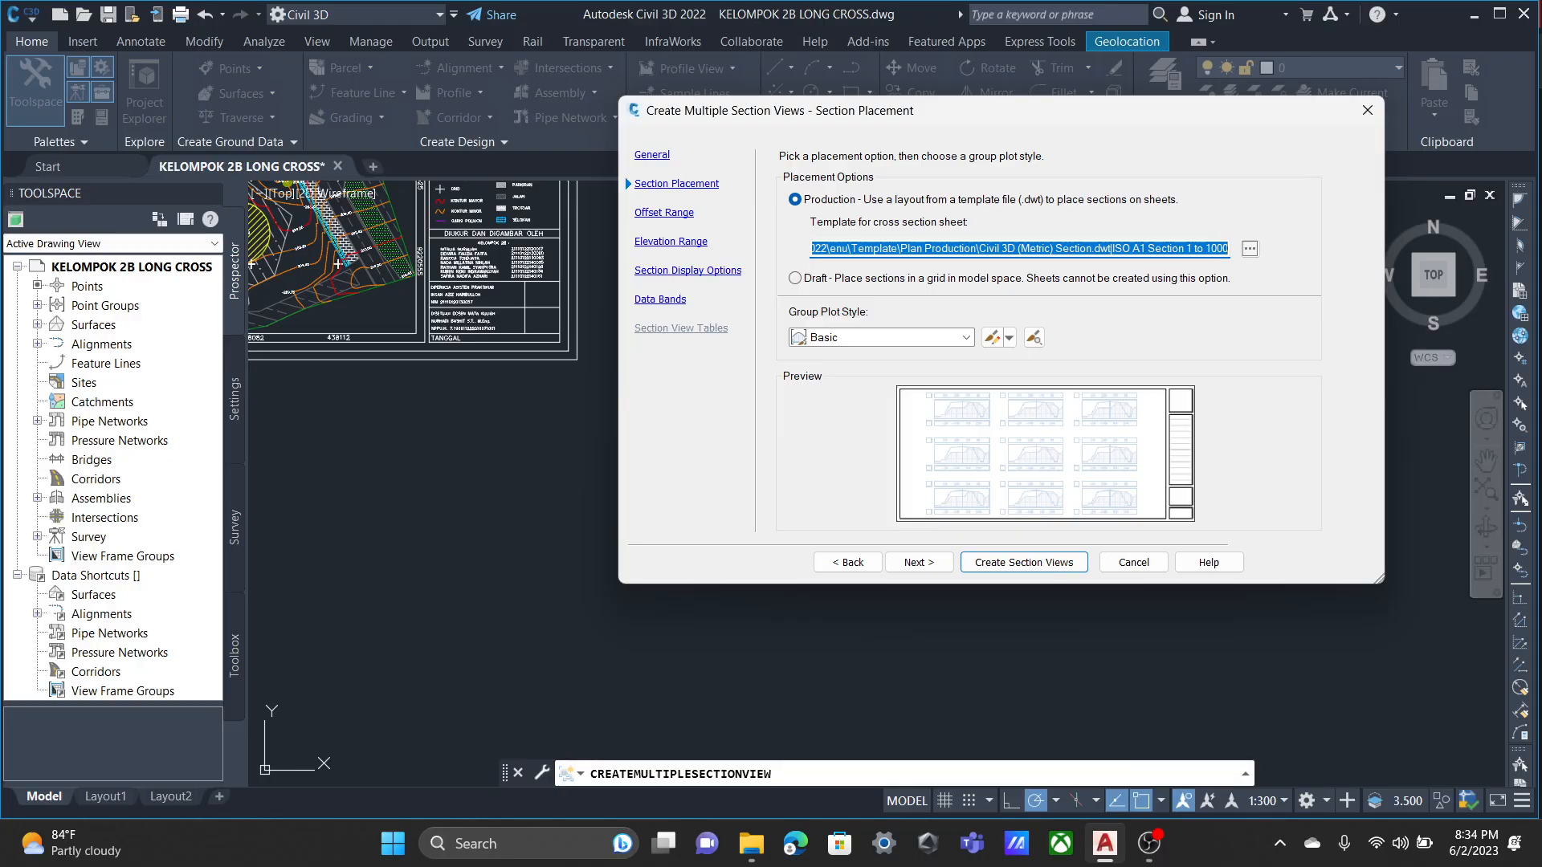
click(1250, 249)
click(795, 278)
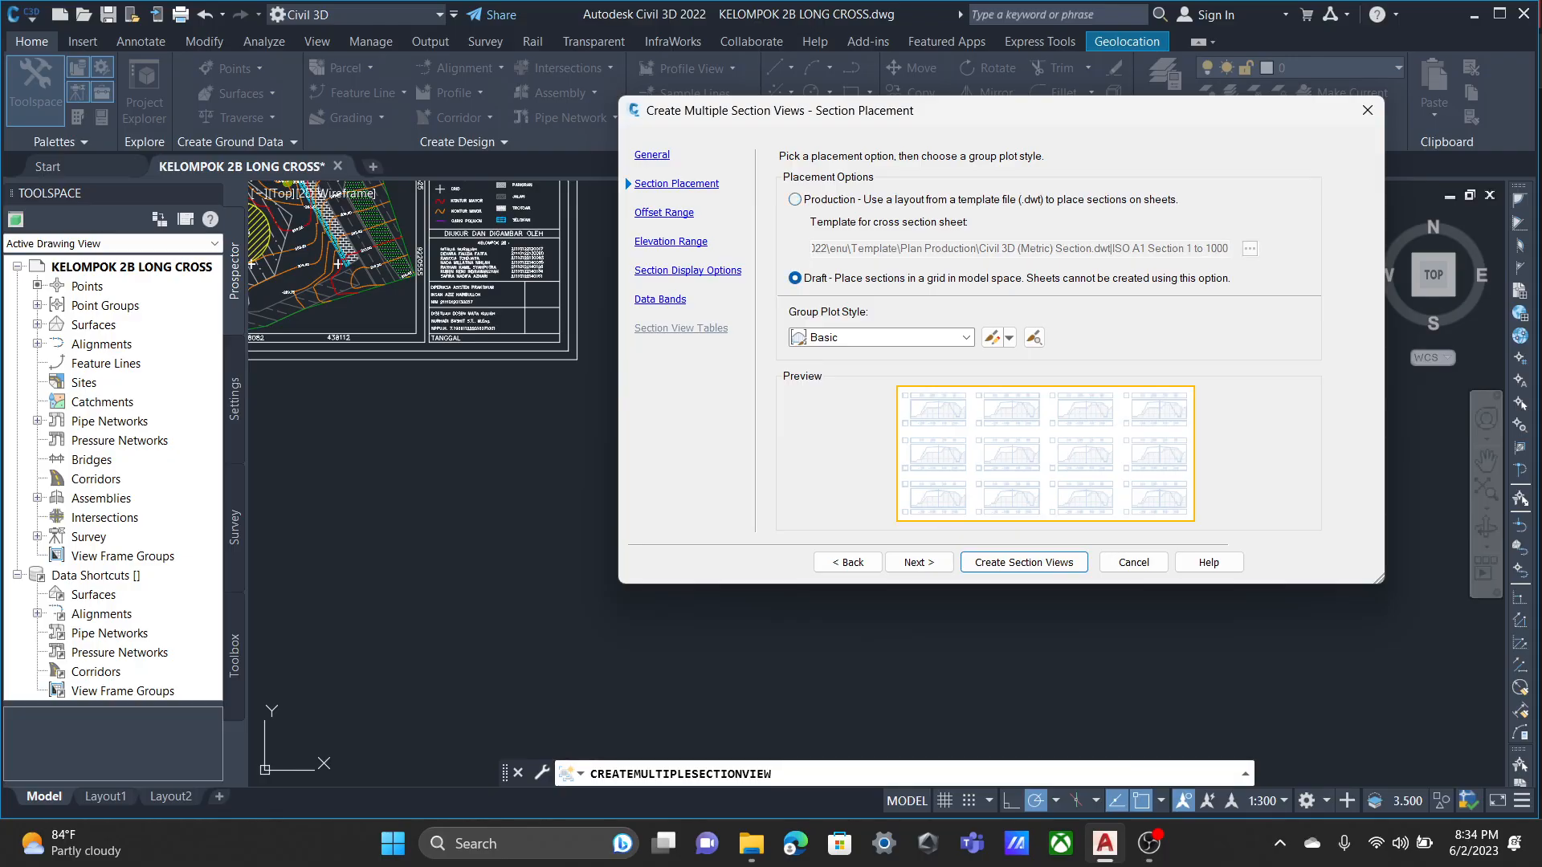
click(966, 337)
click(966, 337)
Review the offset range, elevation range, section display and data band settings, keeping the Major Stations Offset and Elevations band set.
click(665, 212)
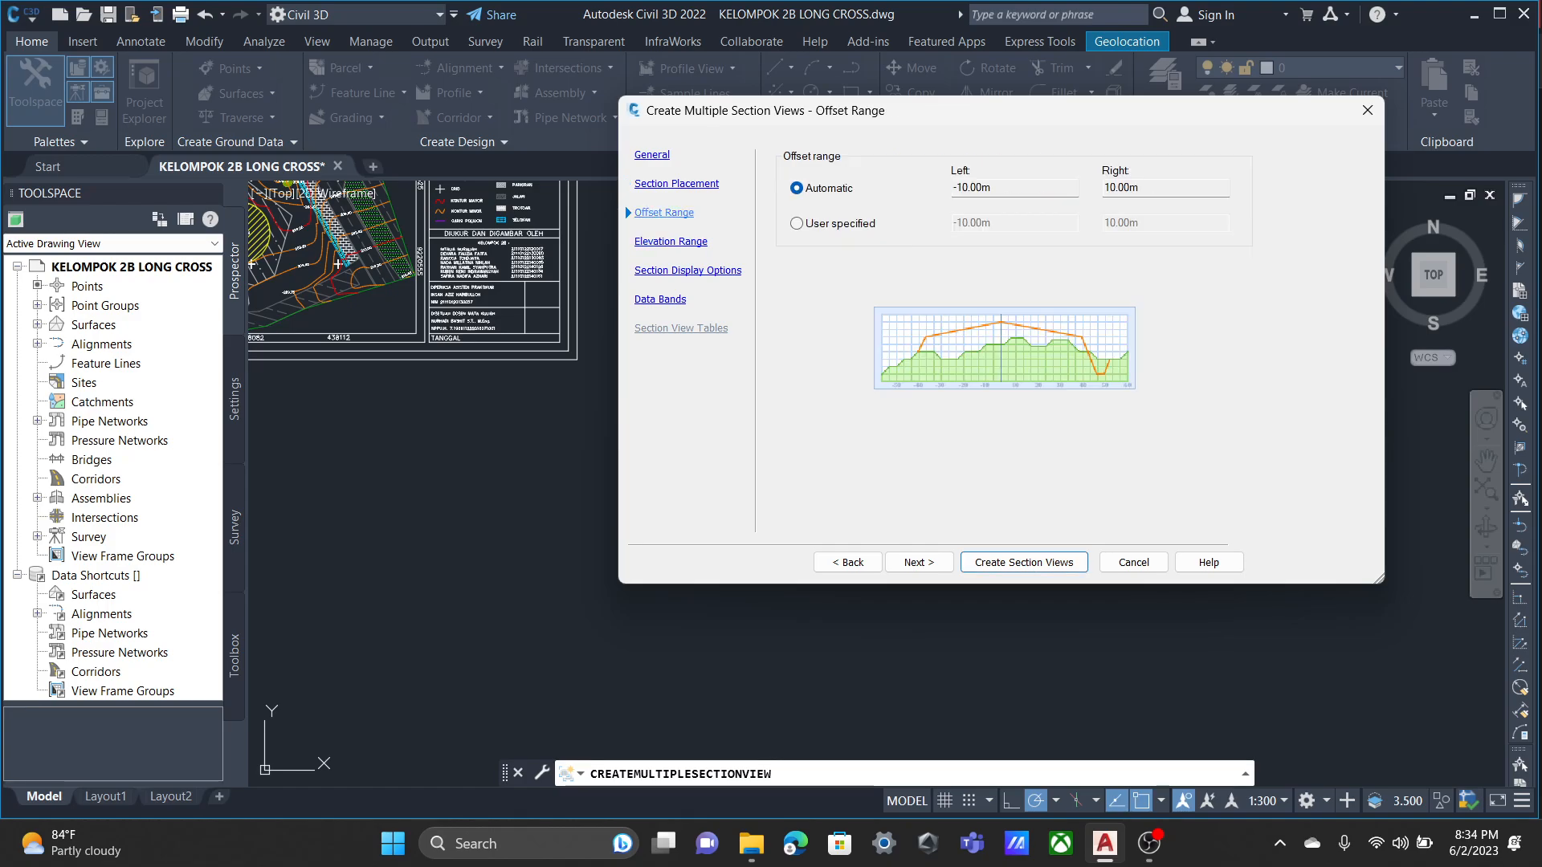
click(671, 242)
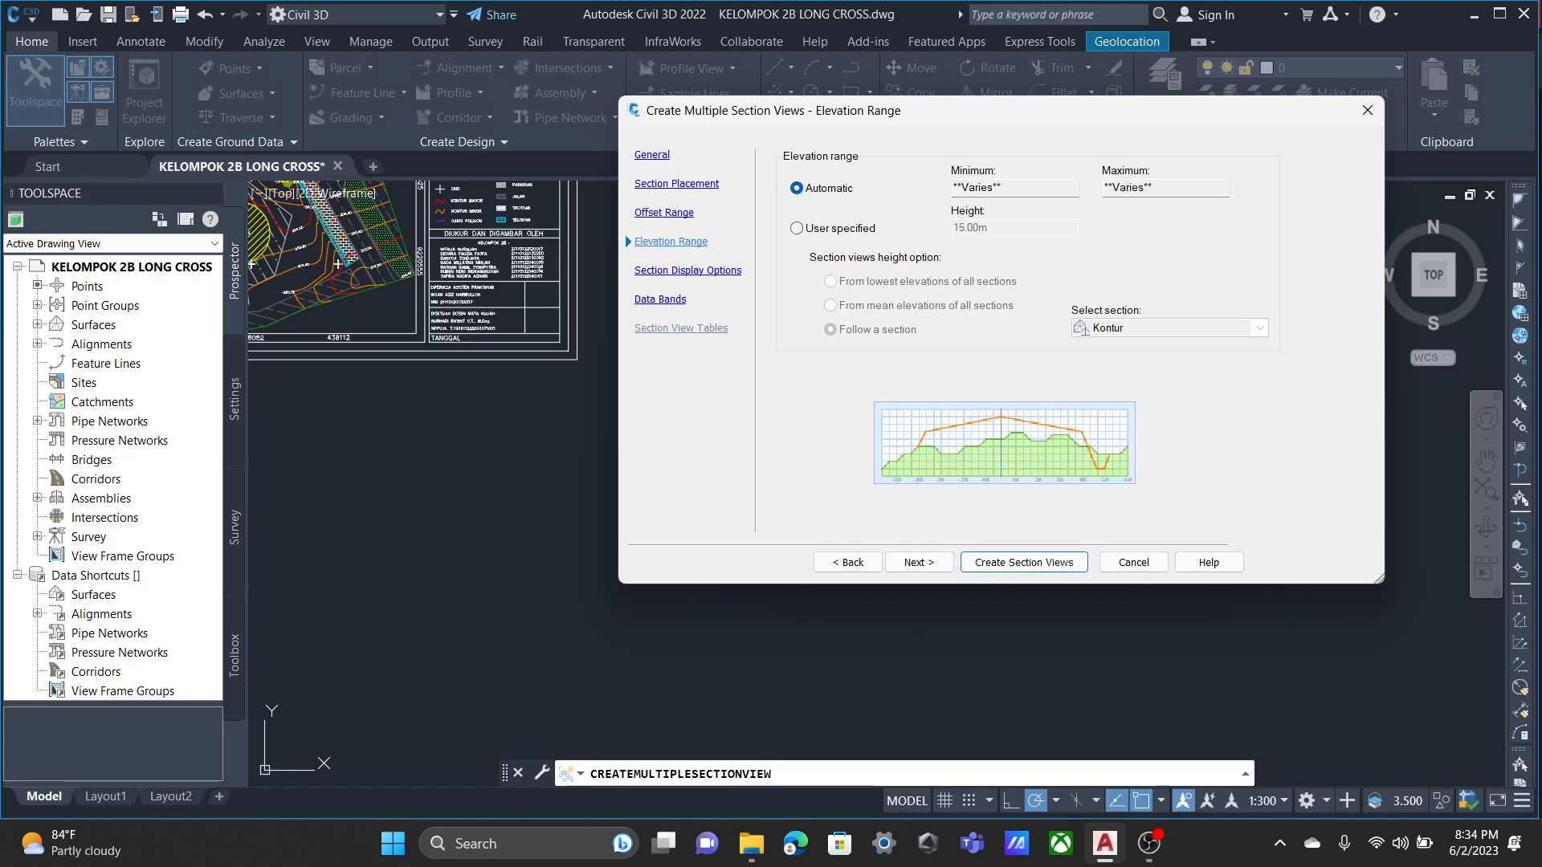
click(687, 271)
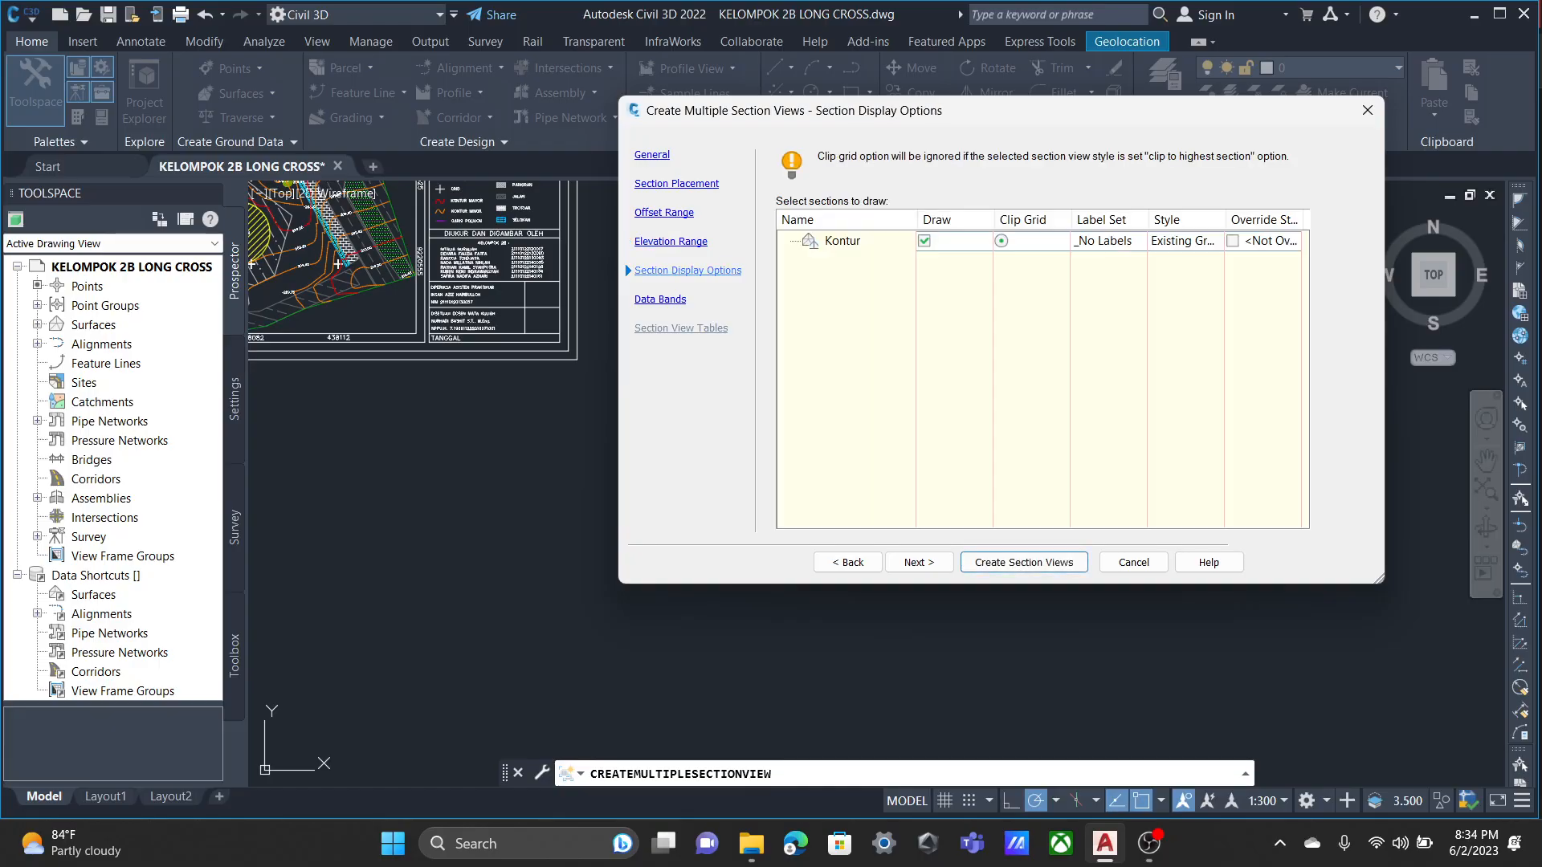
click(661, 300)
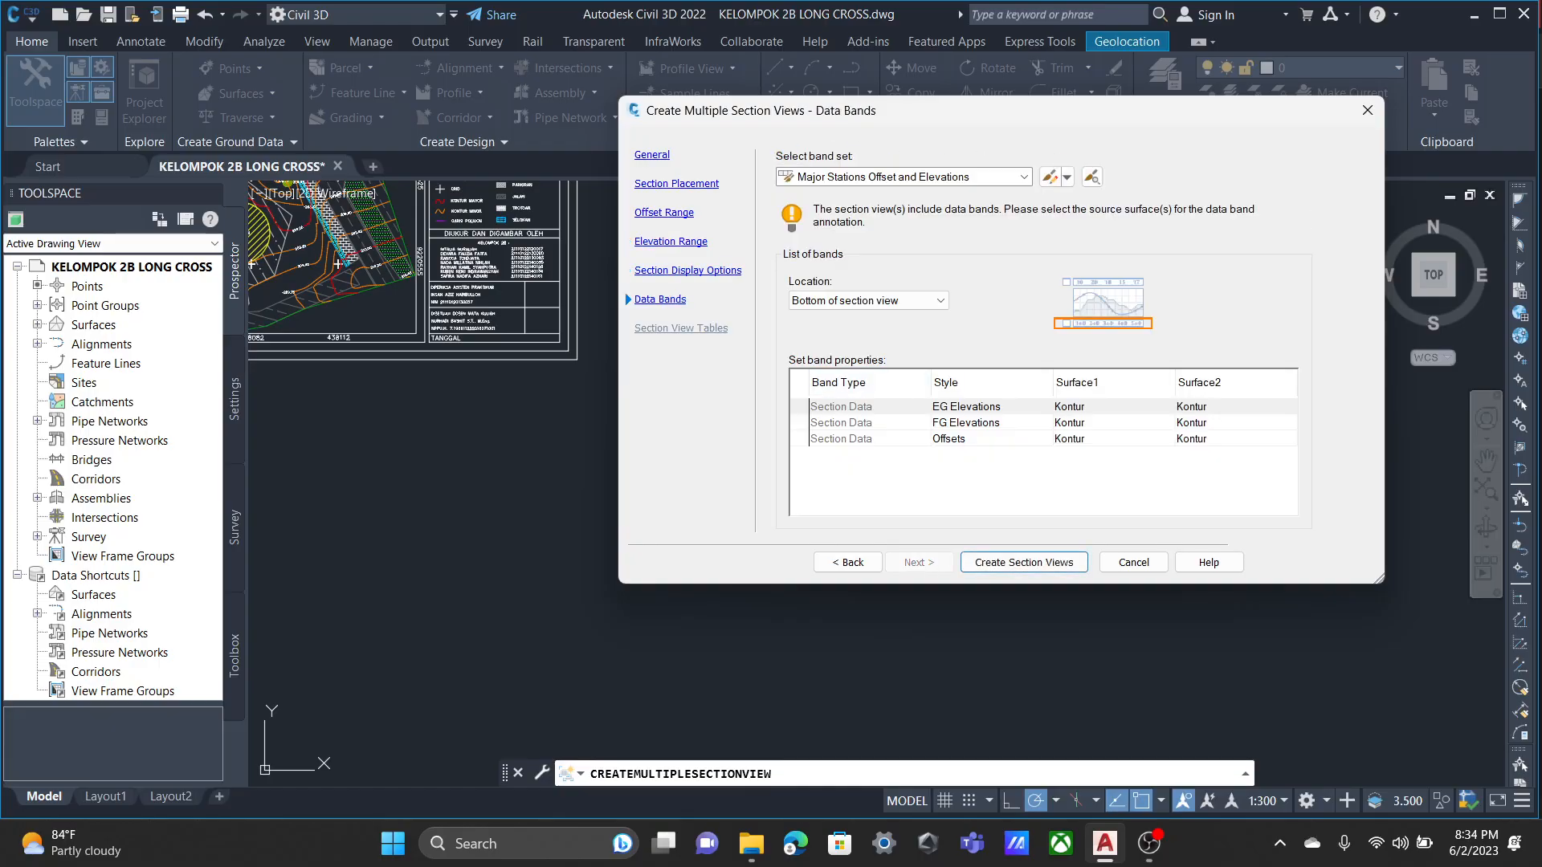
click(1023, 177)
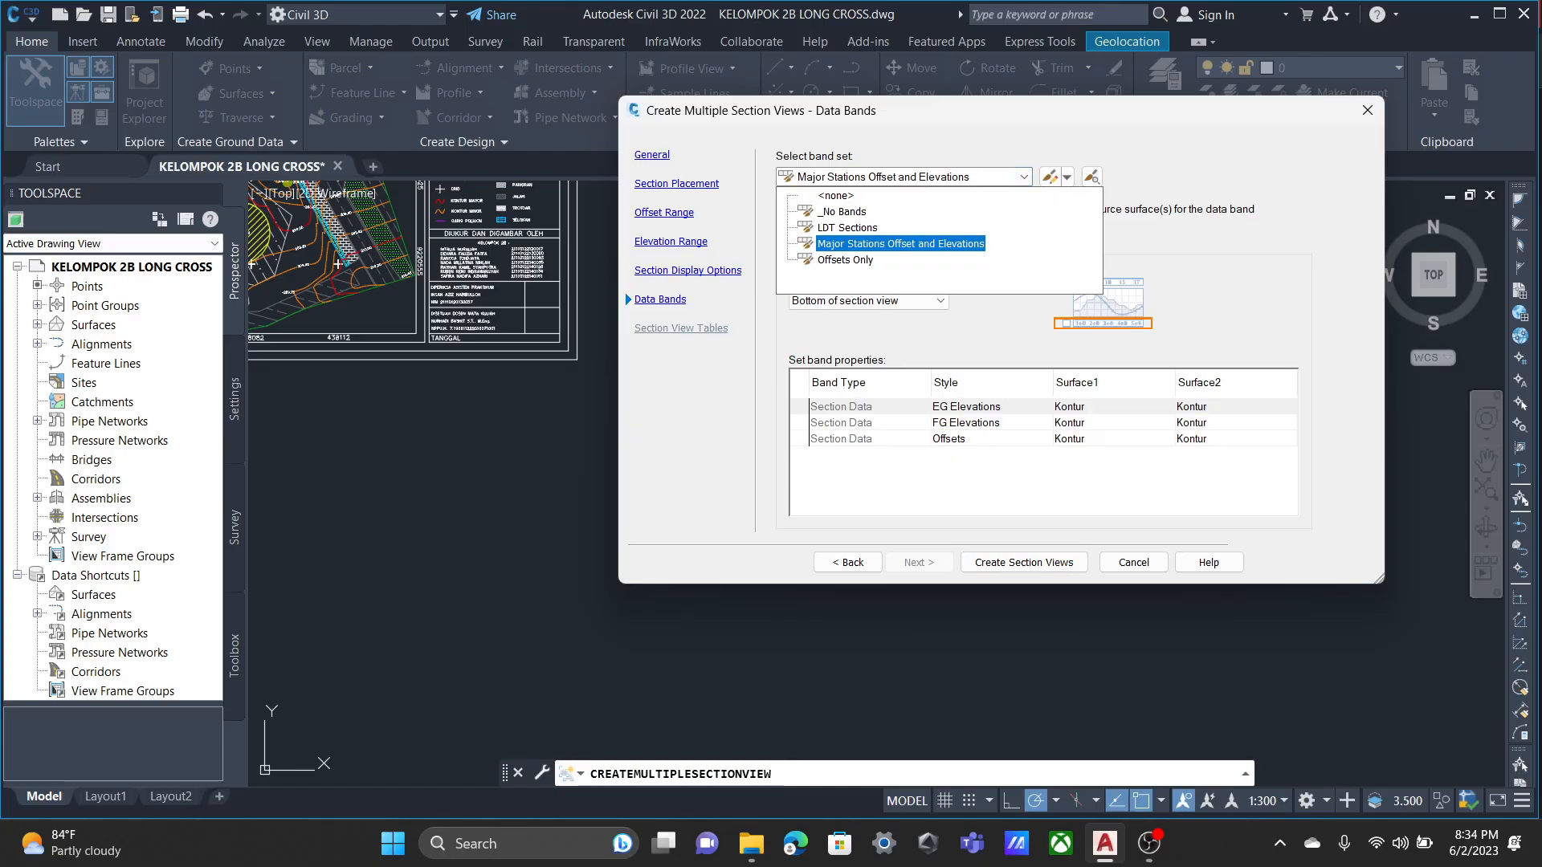
click(900, 243)
click(940, 301)
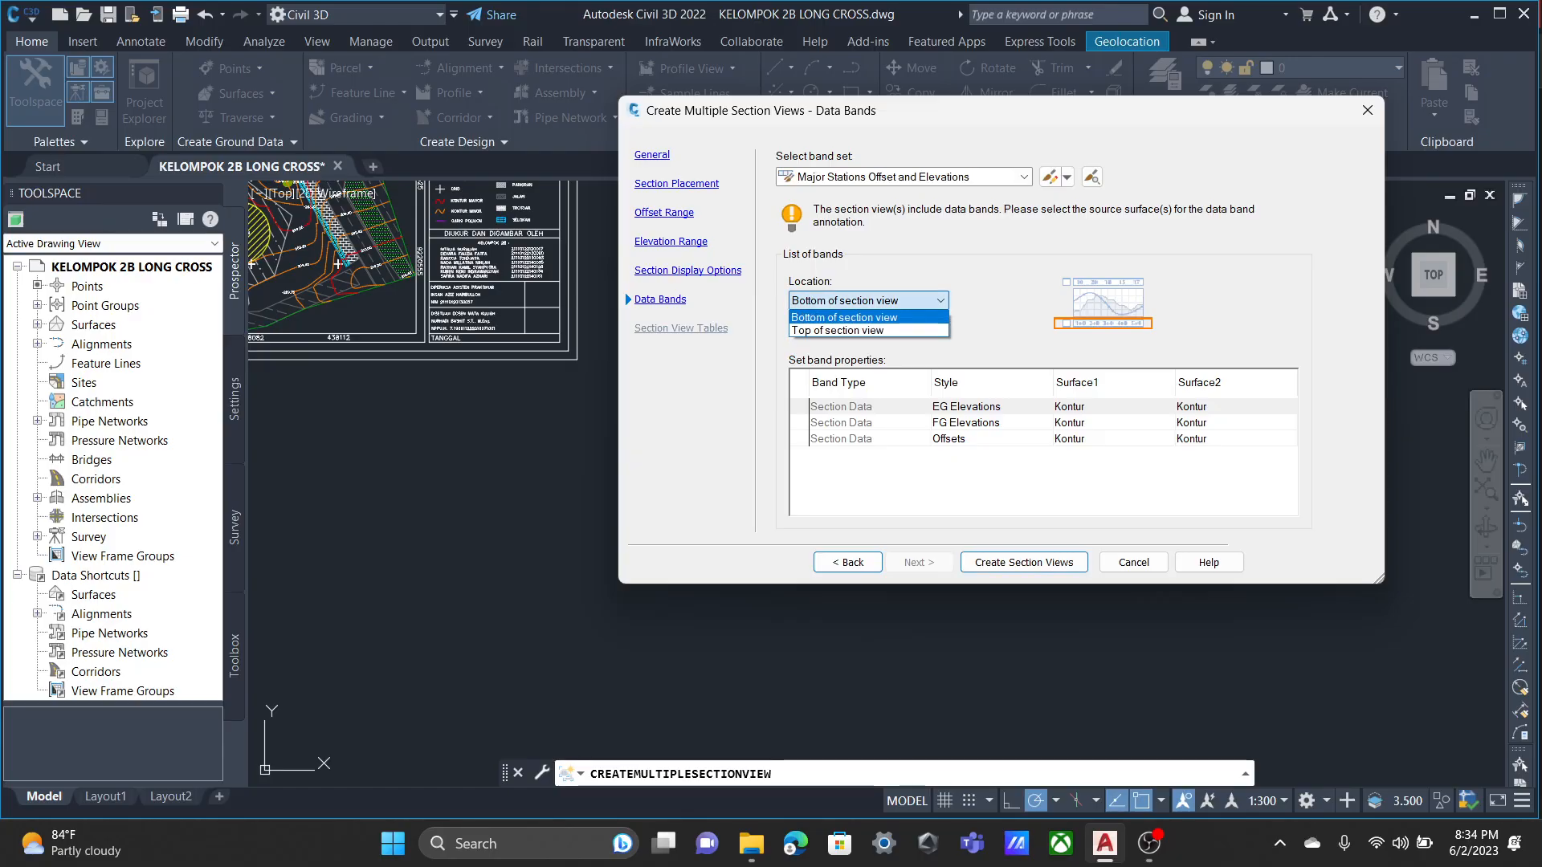
click(940, 301)
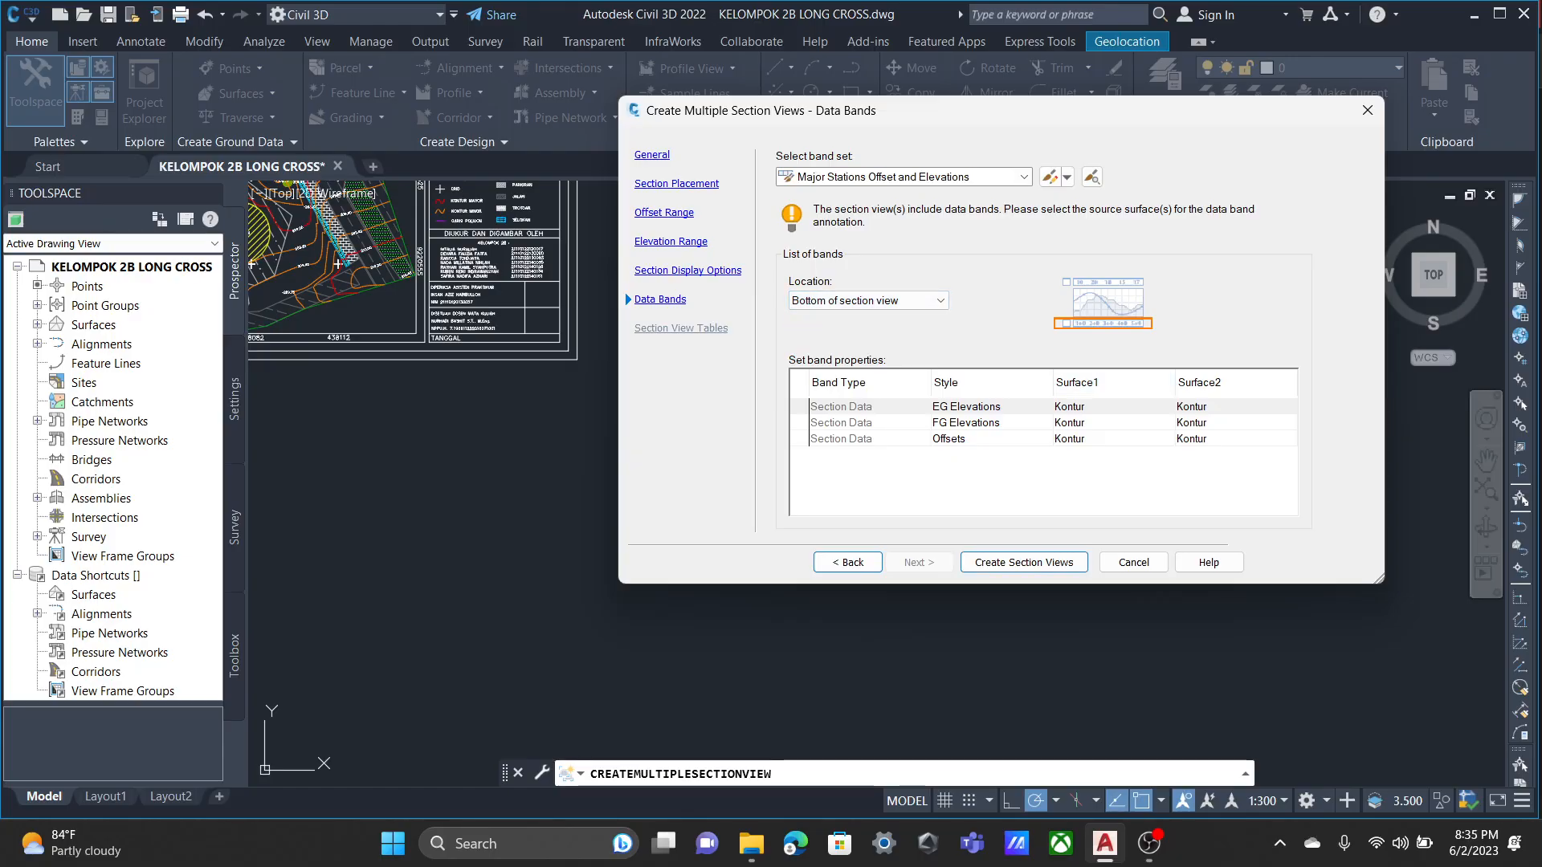
Create the section views and place their origin in the empty area below the plan sheet.
click(1023, 562)
scroll(734, 520, down, 5)
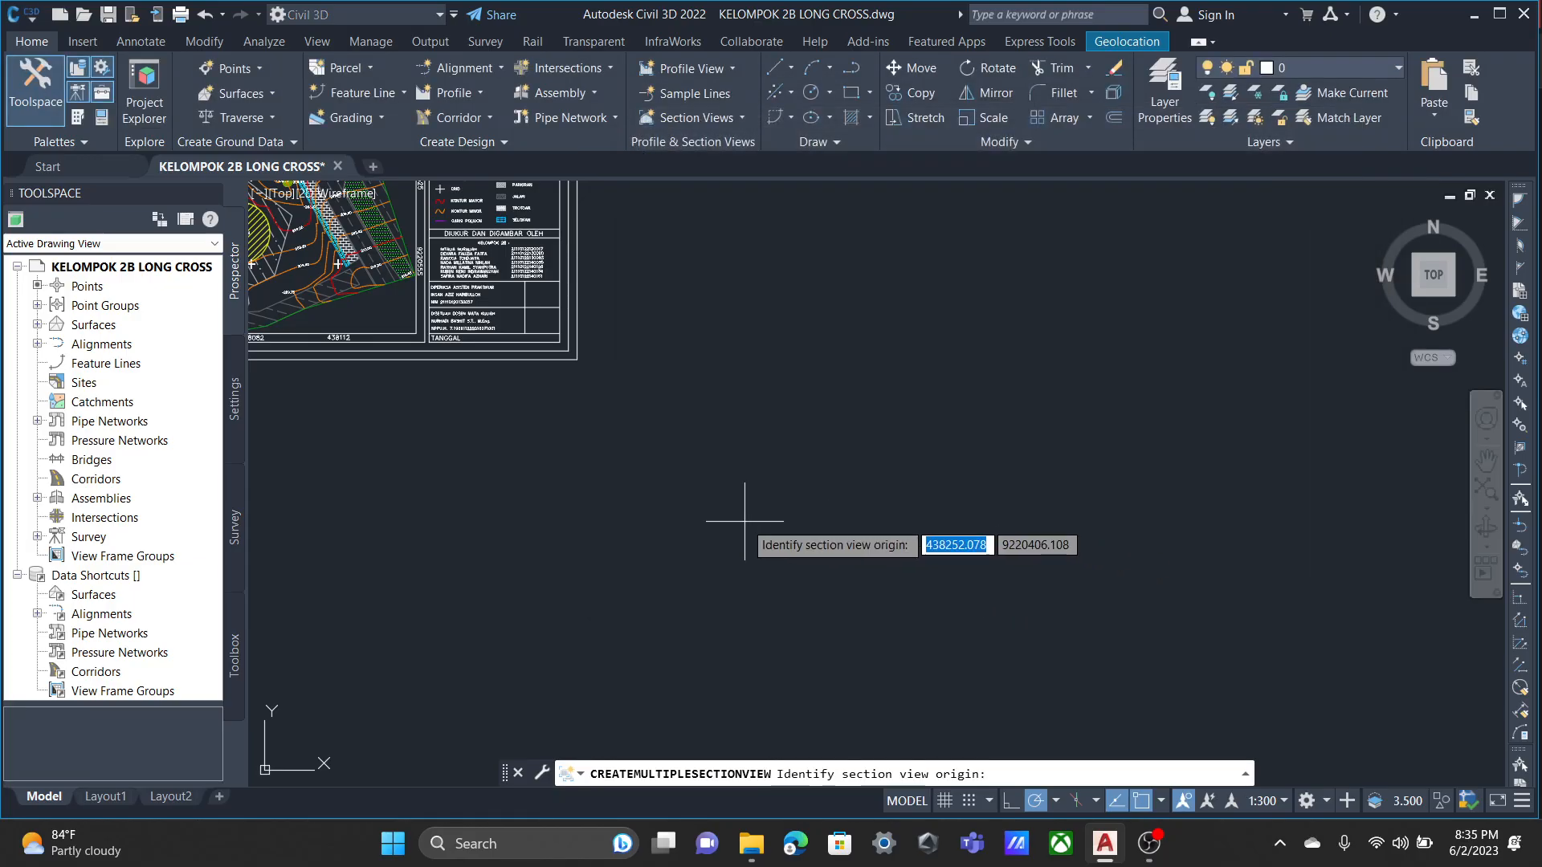
middle_drag(772, 538, 837, 403)
click(670, 431)
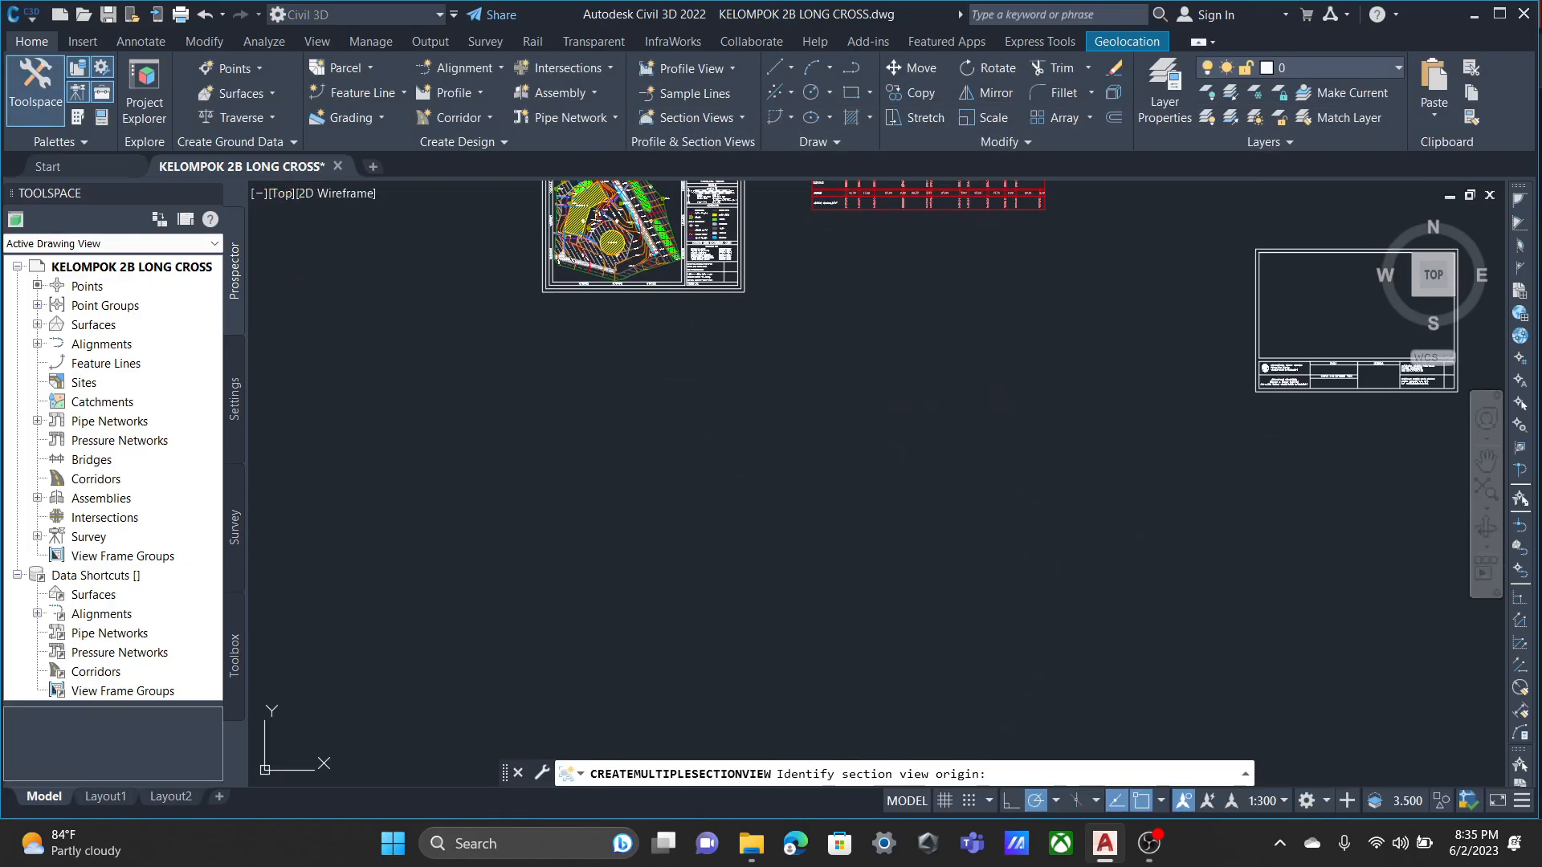
Examine the grids, annotations, and elevation and offset bands of the generated section views.
scroll(767, 499, up, 8)
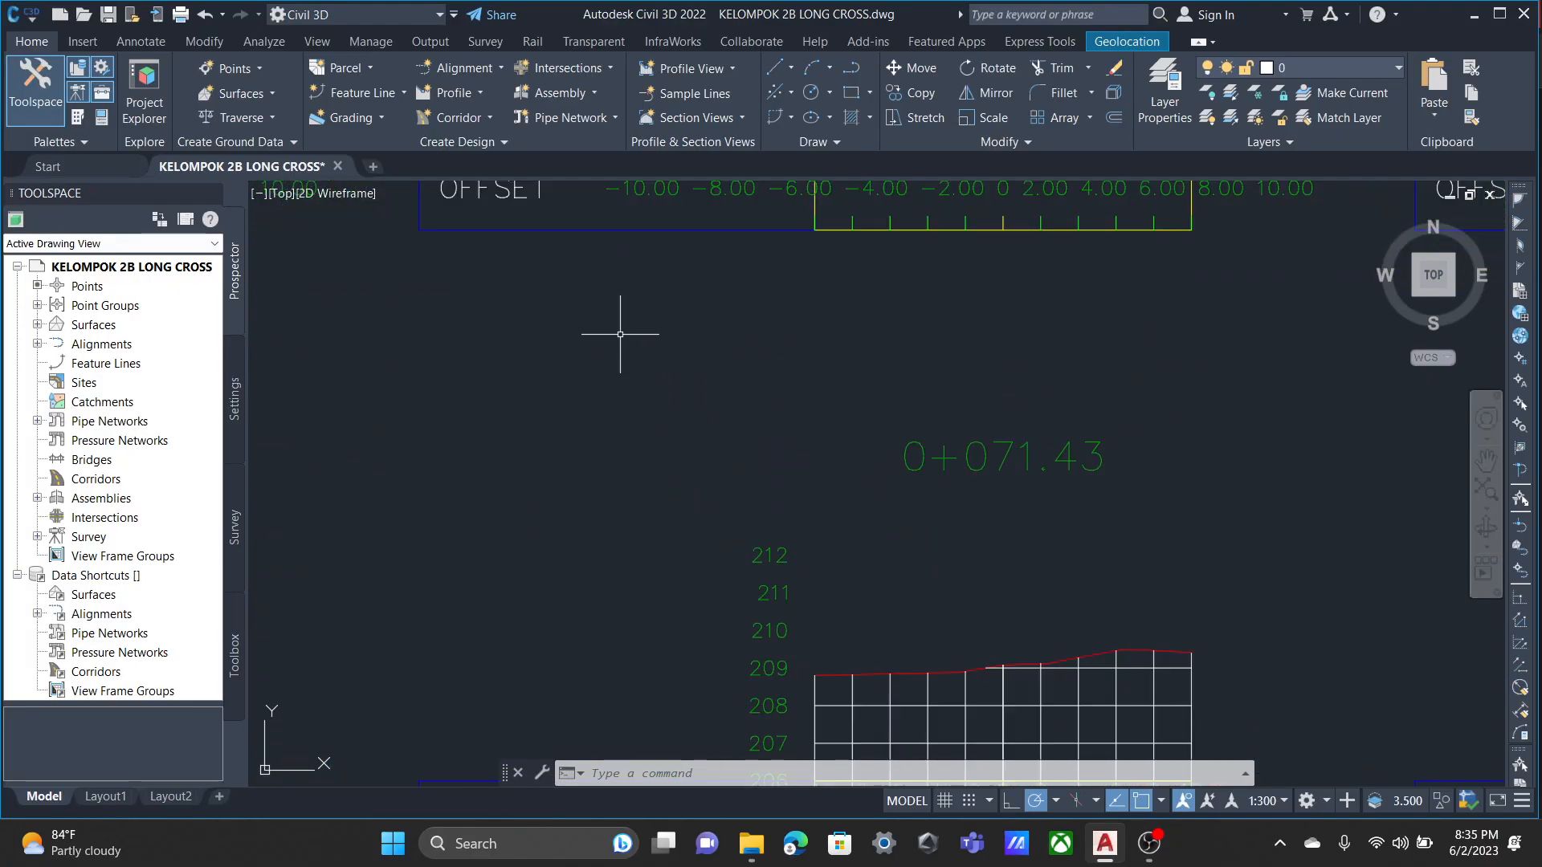
middle_drag(623, 334, 466, 648)
scroll(737, 423, up, 3)
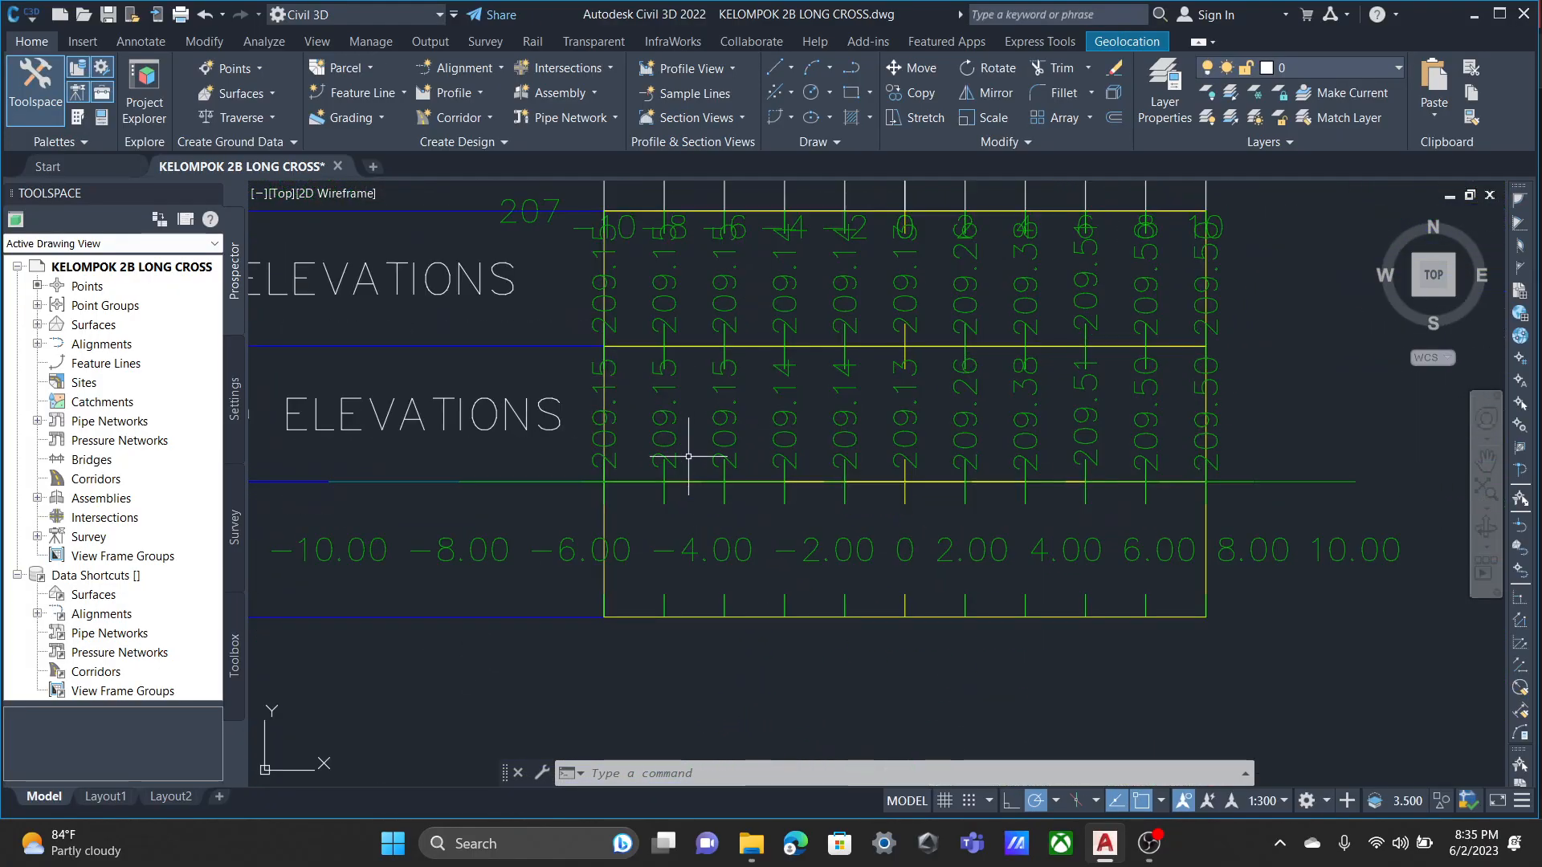
scroll(688, 456, down, 3)
scroll(730, 393, down, 3)
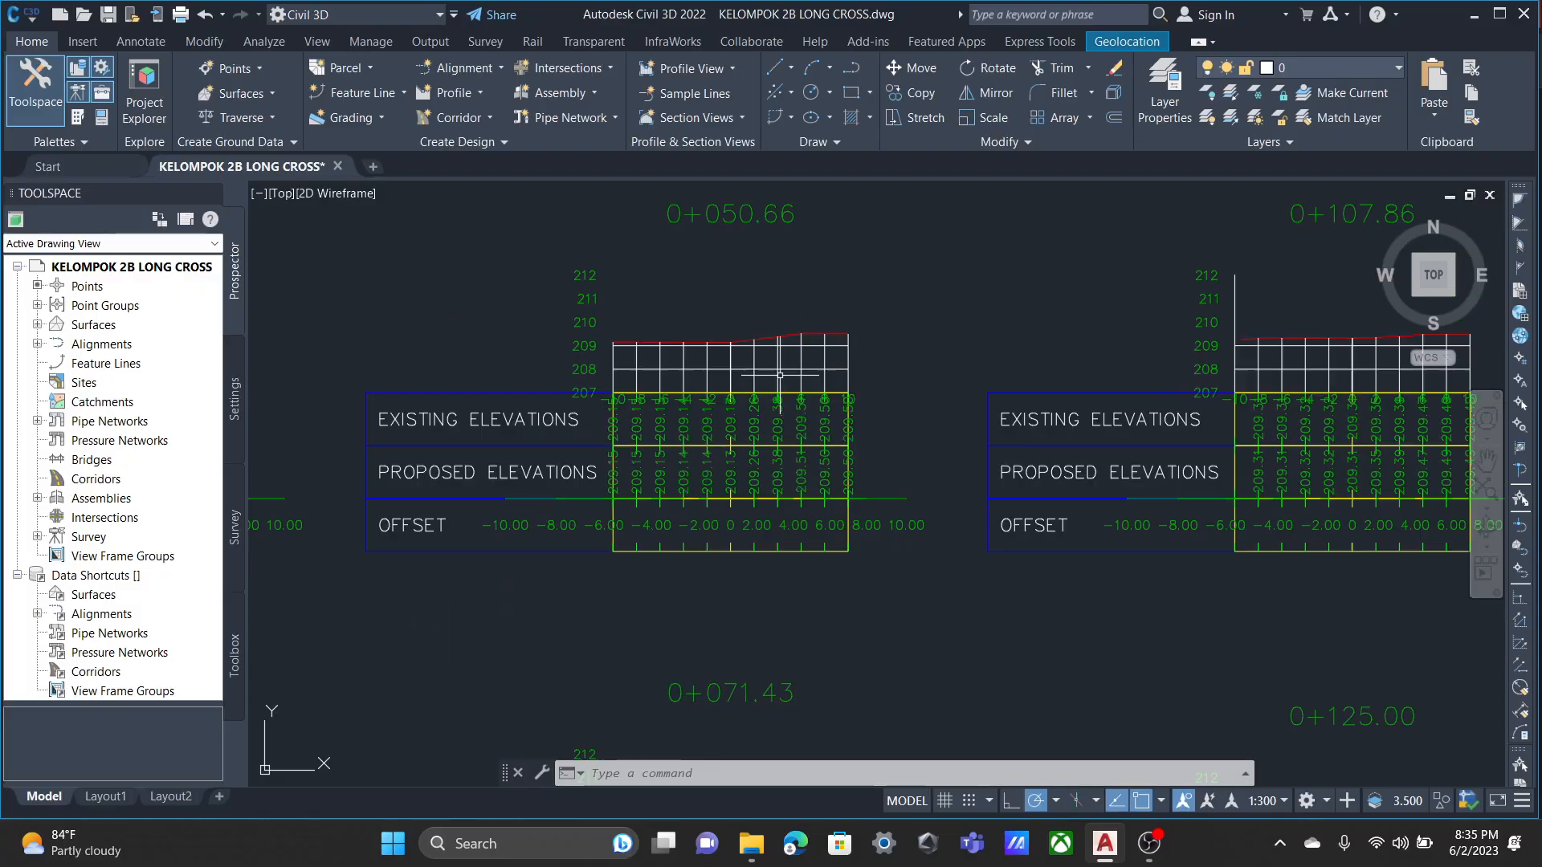
scroll(948, 436, up, 5)
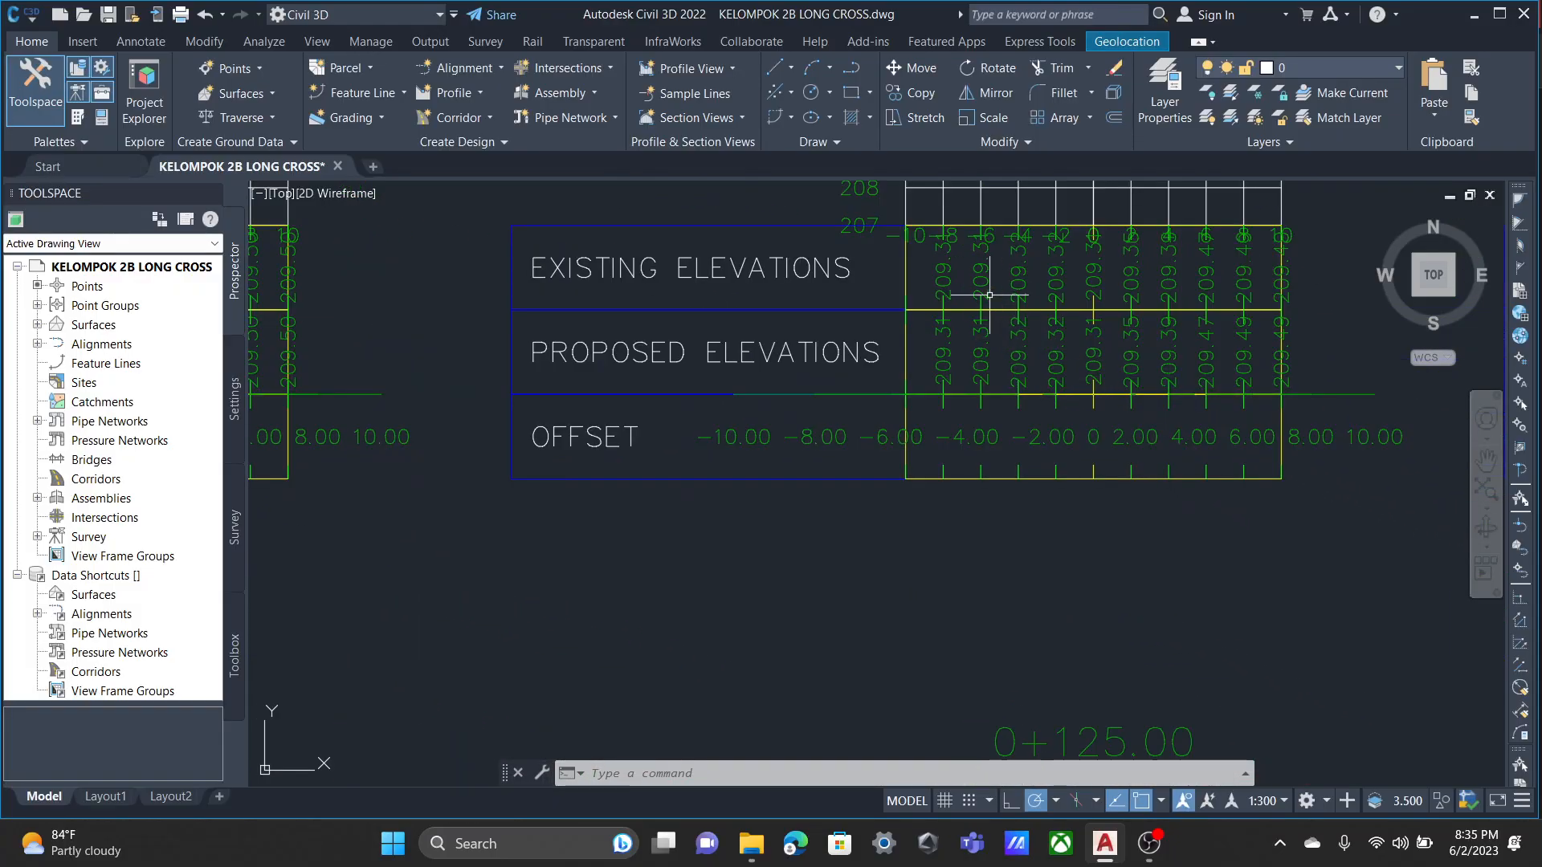
scroll(985, 290, down, 2)
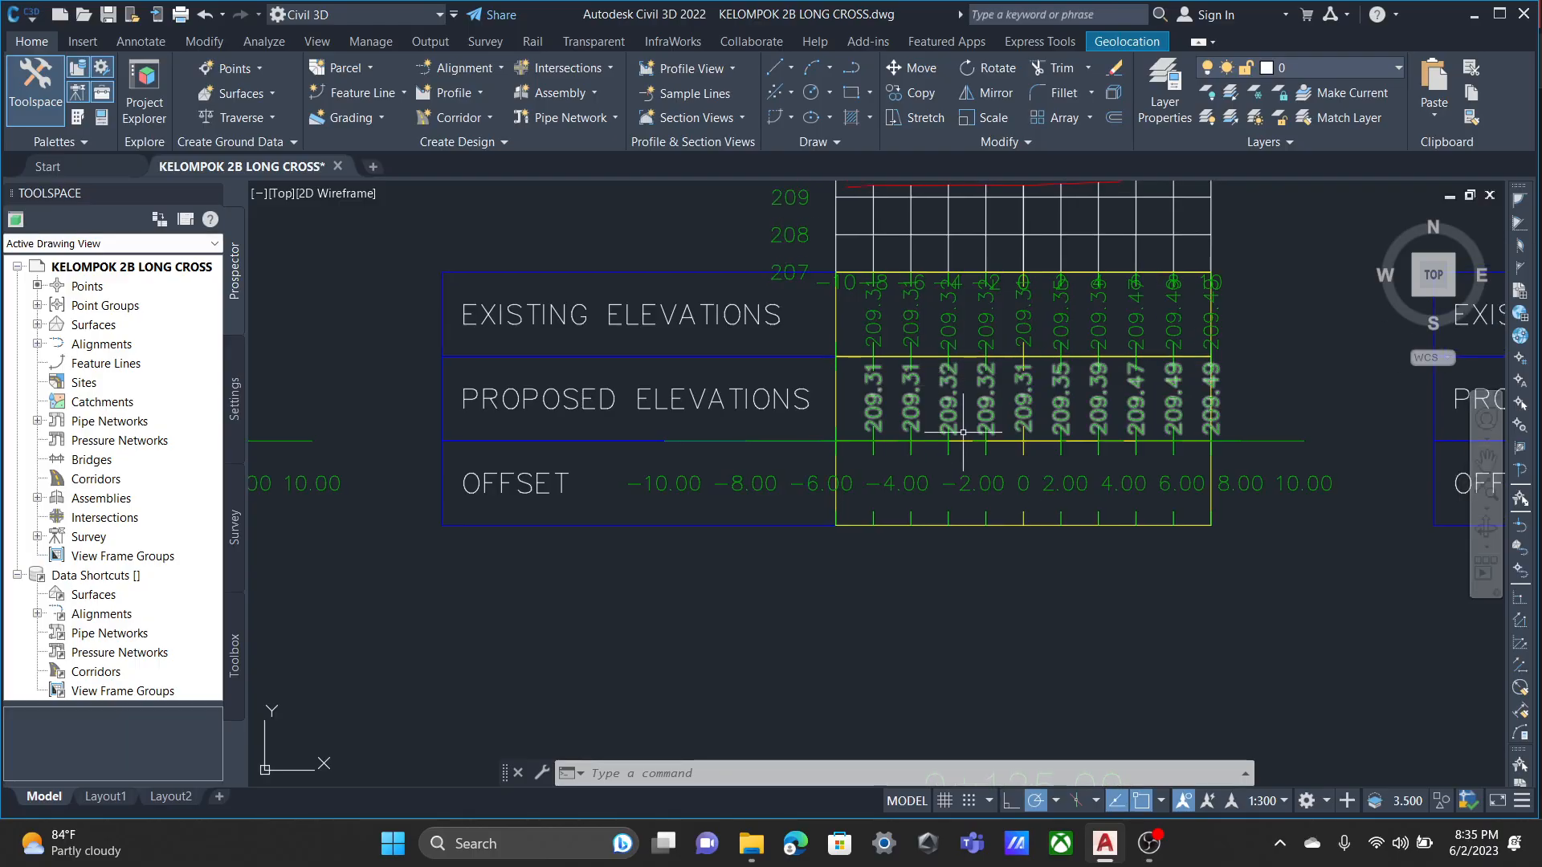
scroll(795, 373, down, 2)
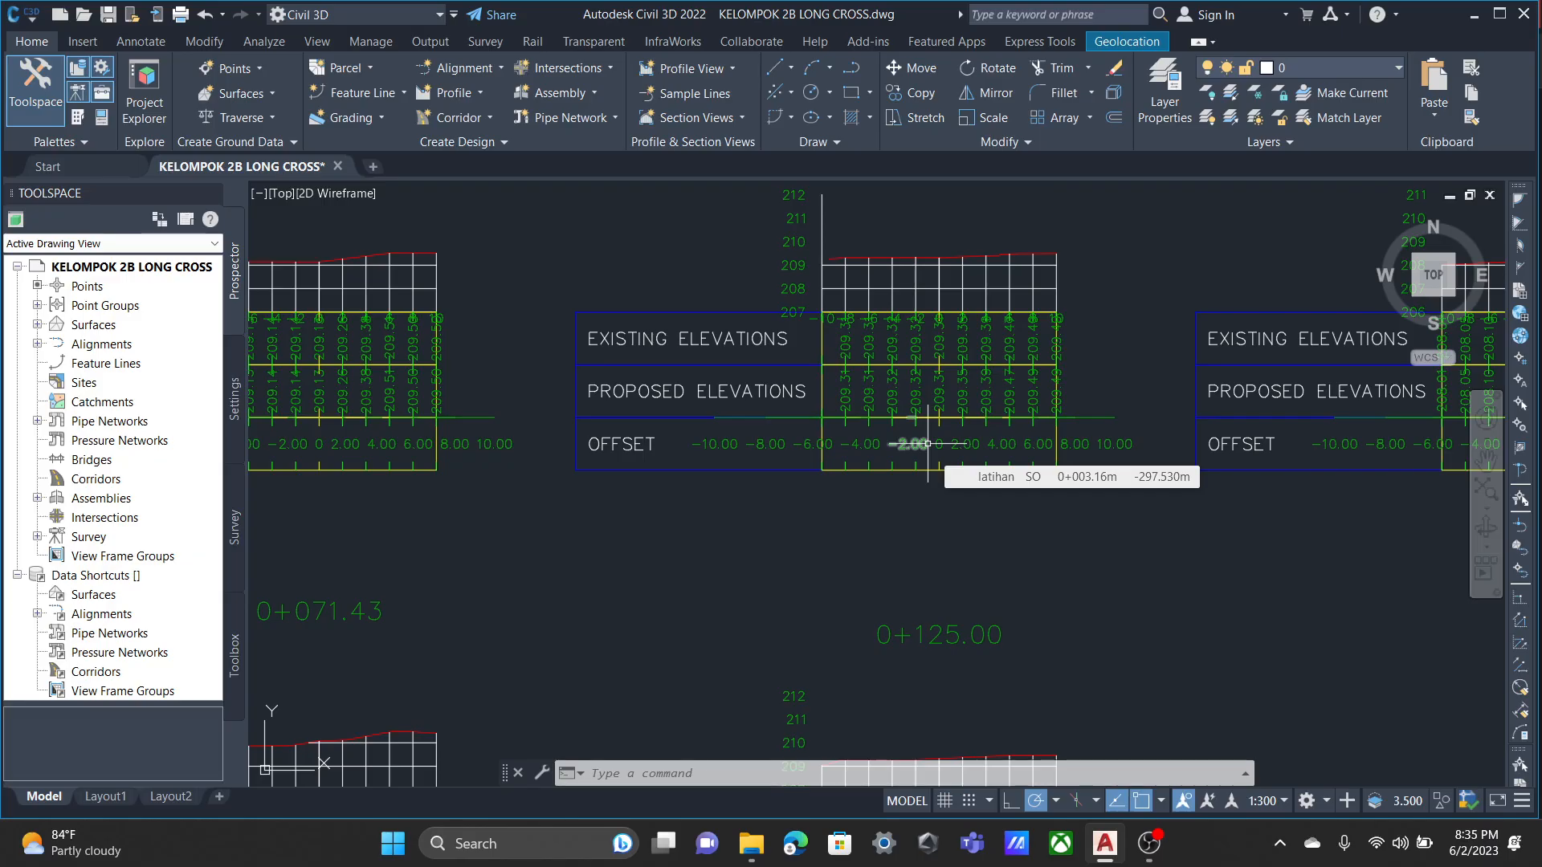
scroll(928, 444, up, 3)
scroll(924, 441, down, 6)
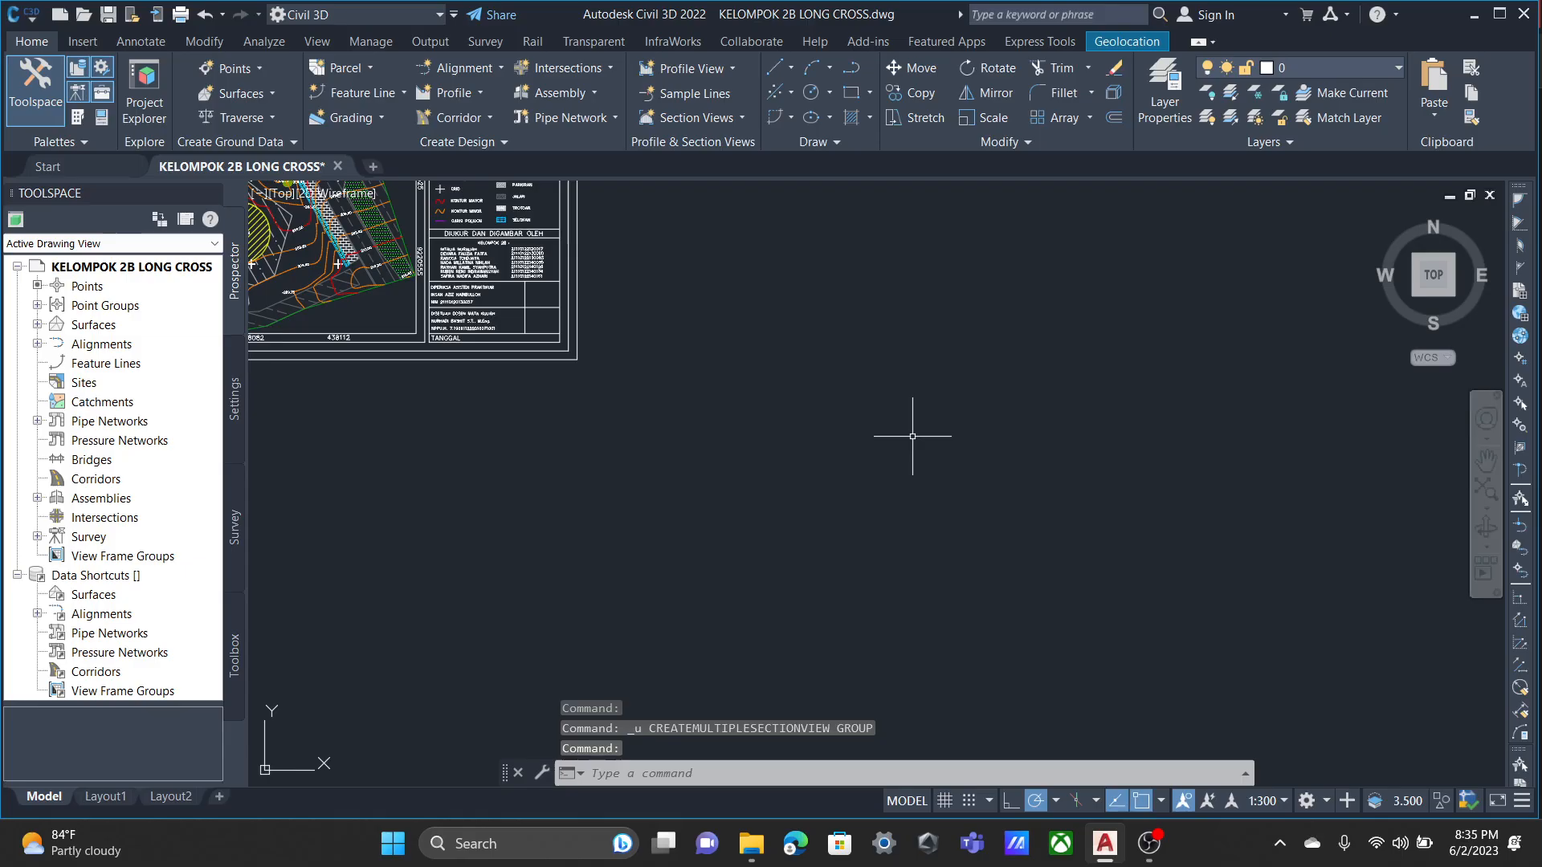
Restart the creation of multiple section views and open the Road Section style for editing.
click(741, 118)
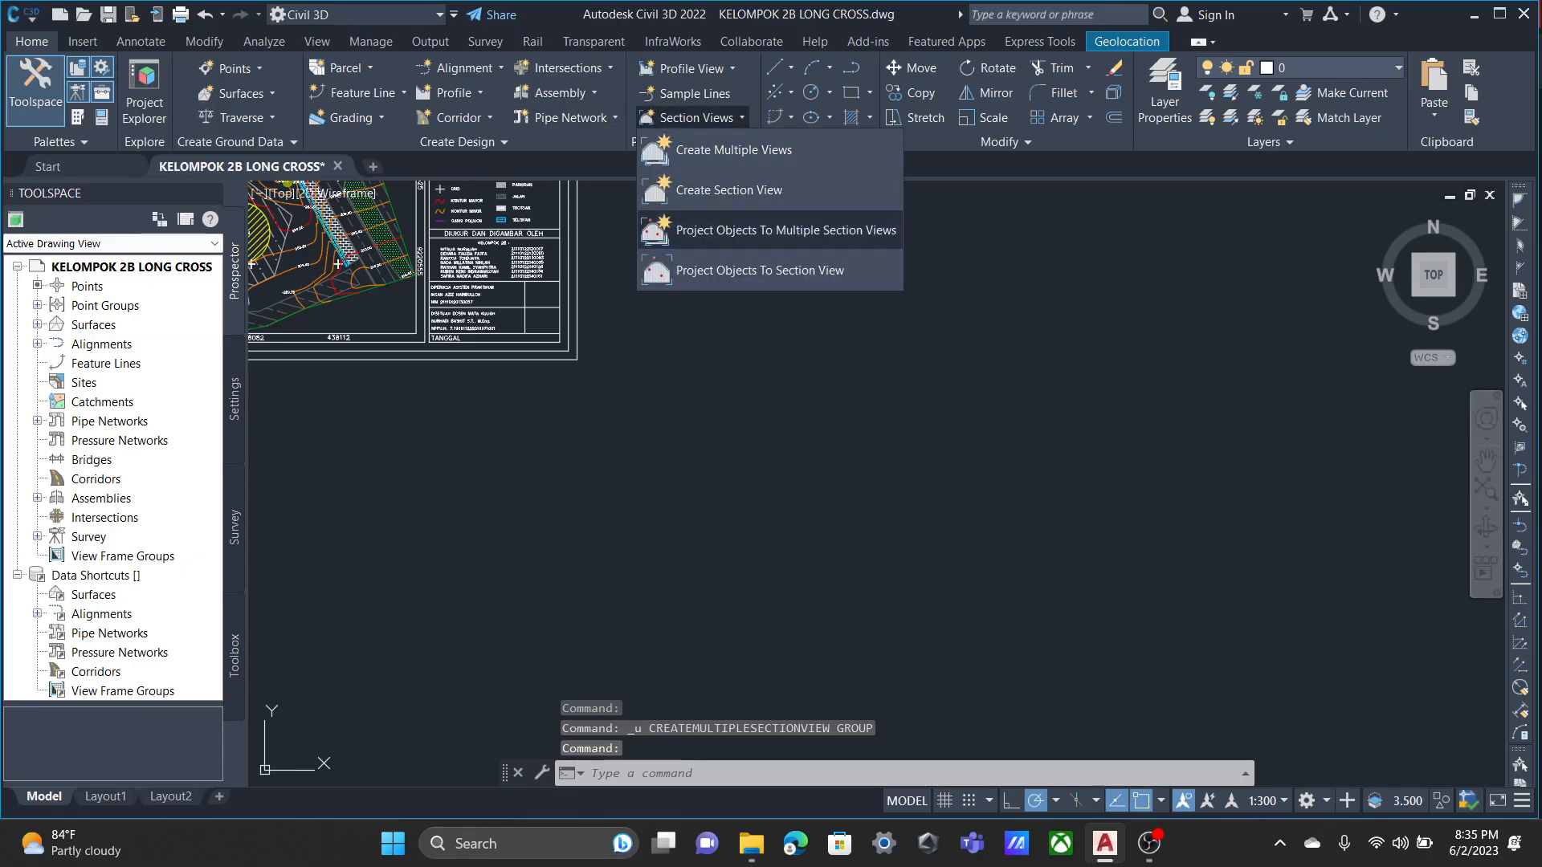
click(723, 148)
click(660, 300)
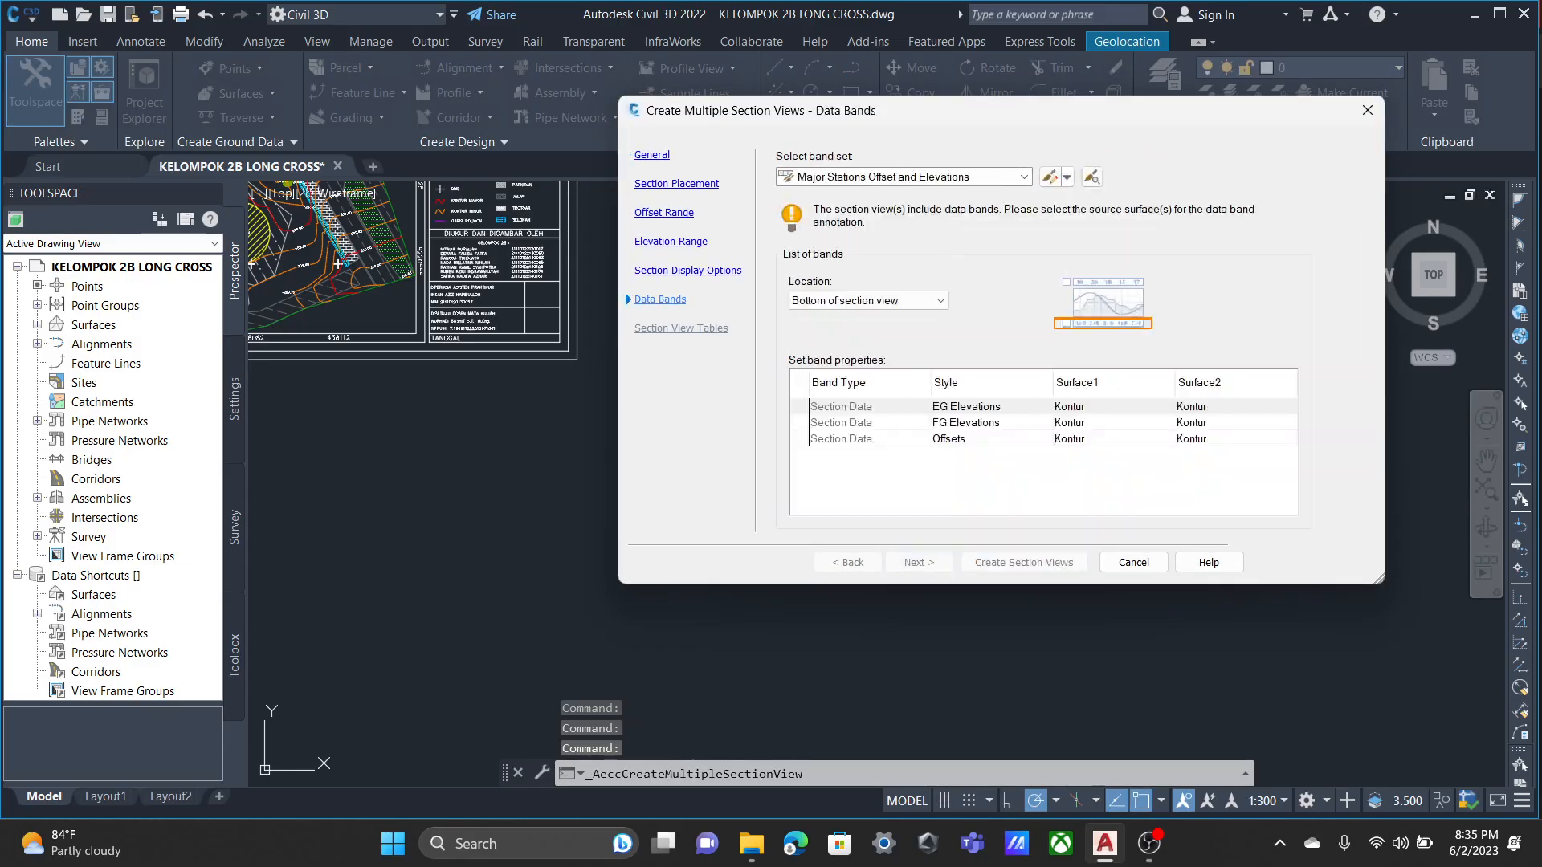
click(651, 155)
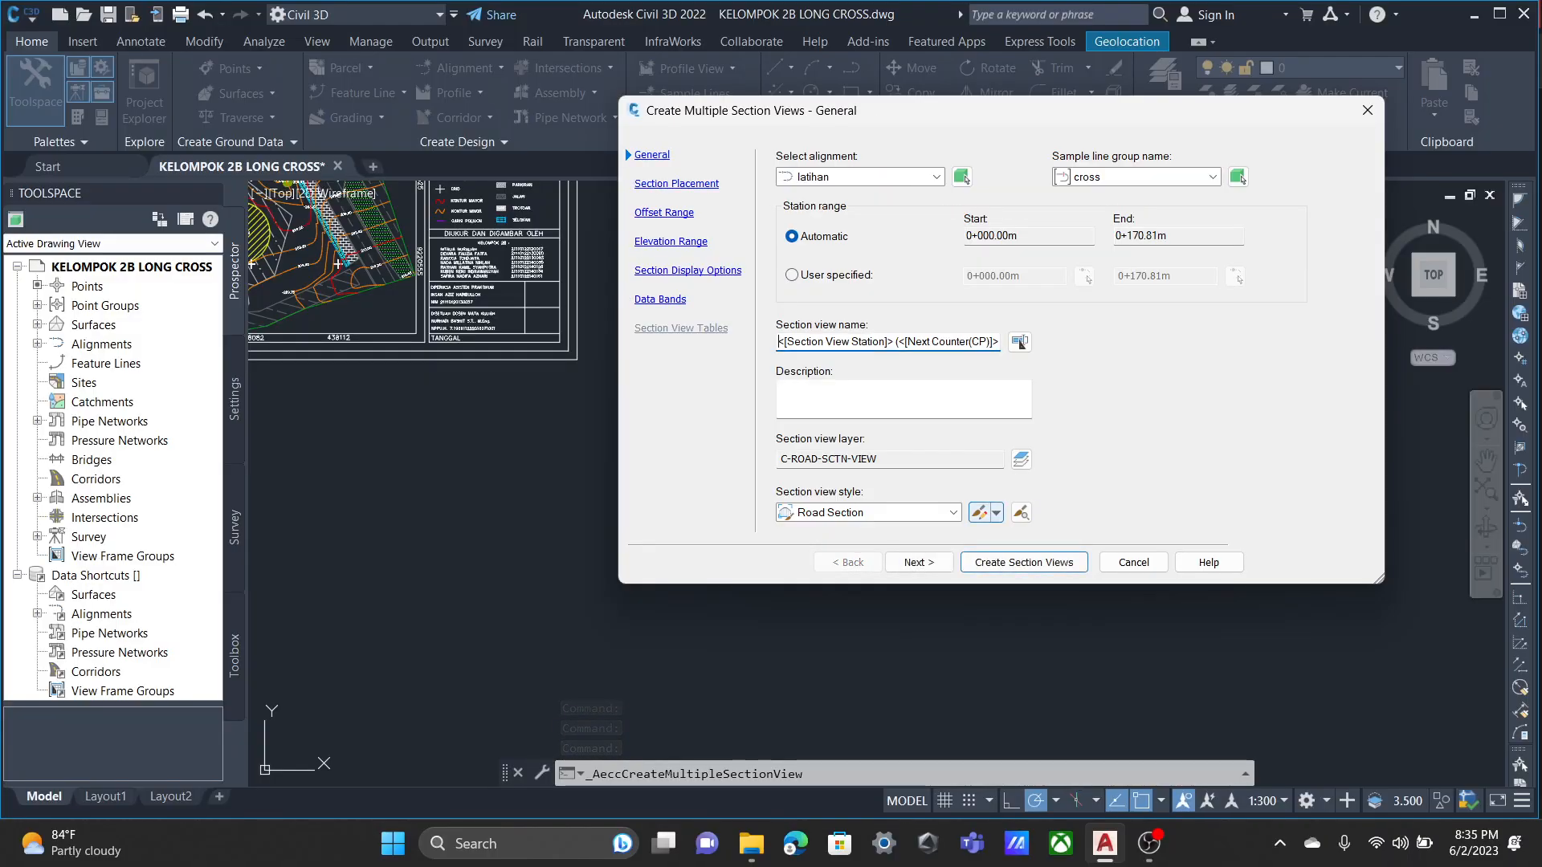
click(979, 513)
Hide the Bottom Axis Annotation Major component in the Road Section style and check the rest of the component list.
click(1096, 134)
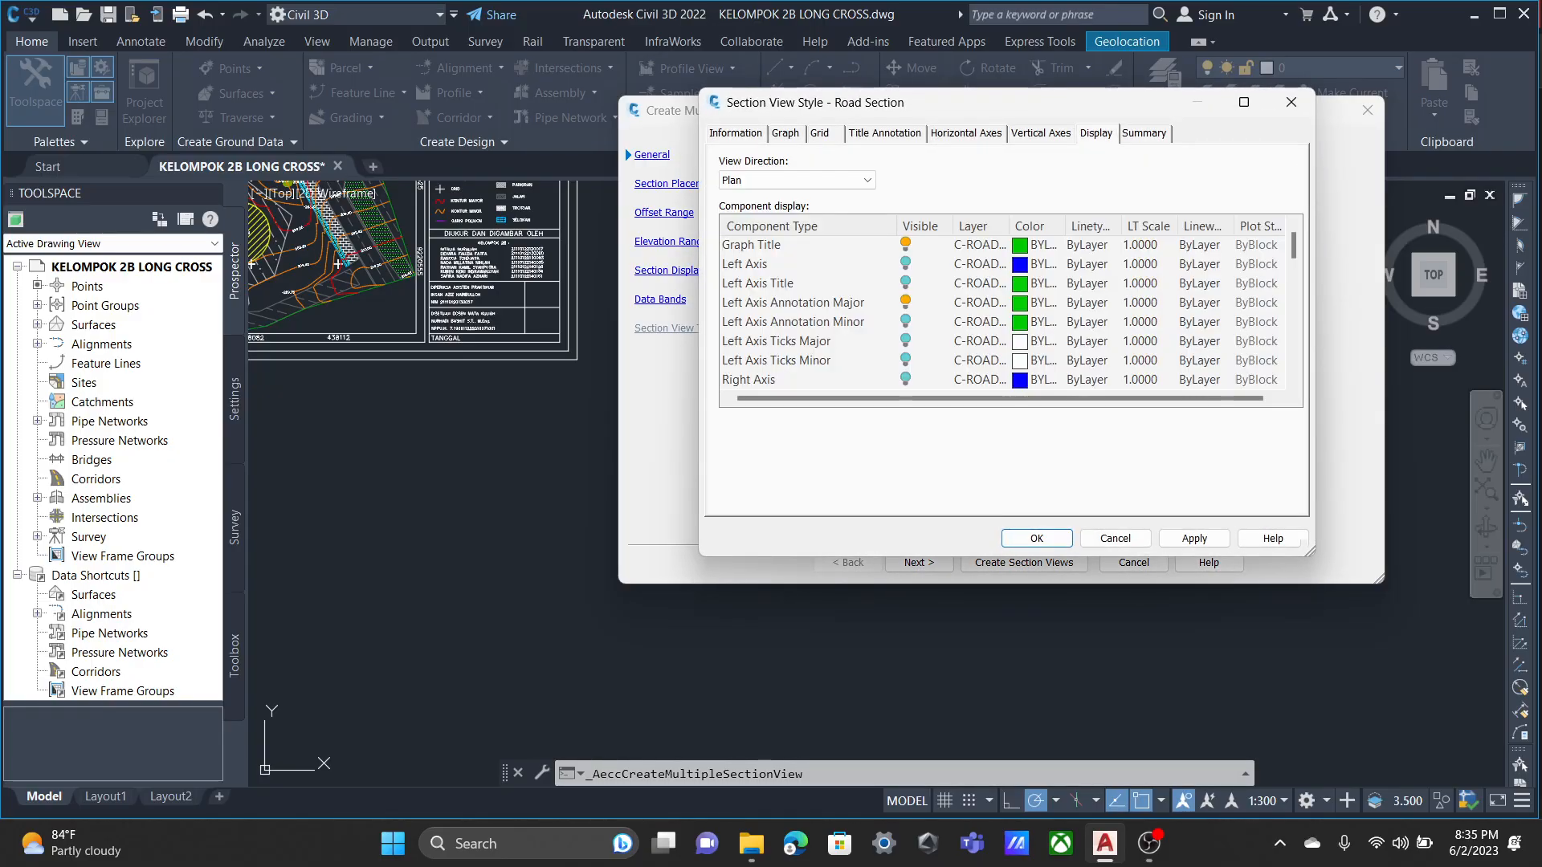
scroll(1004, 314, down, 8)
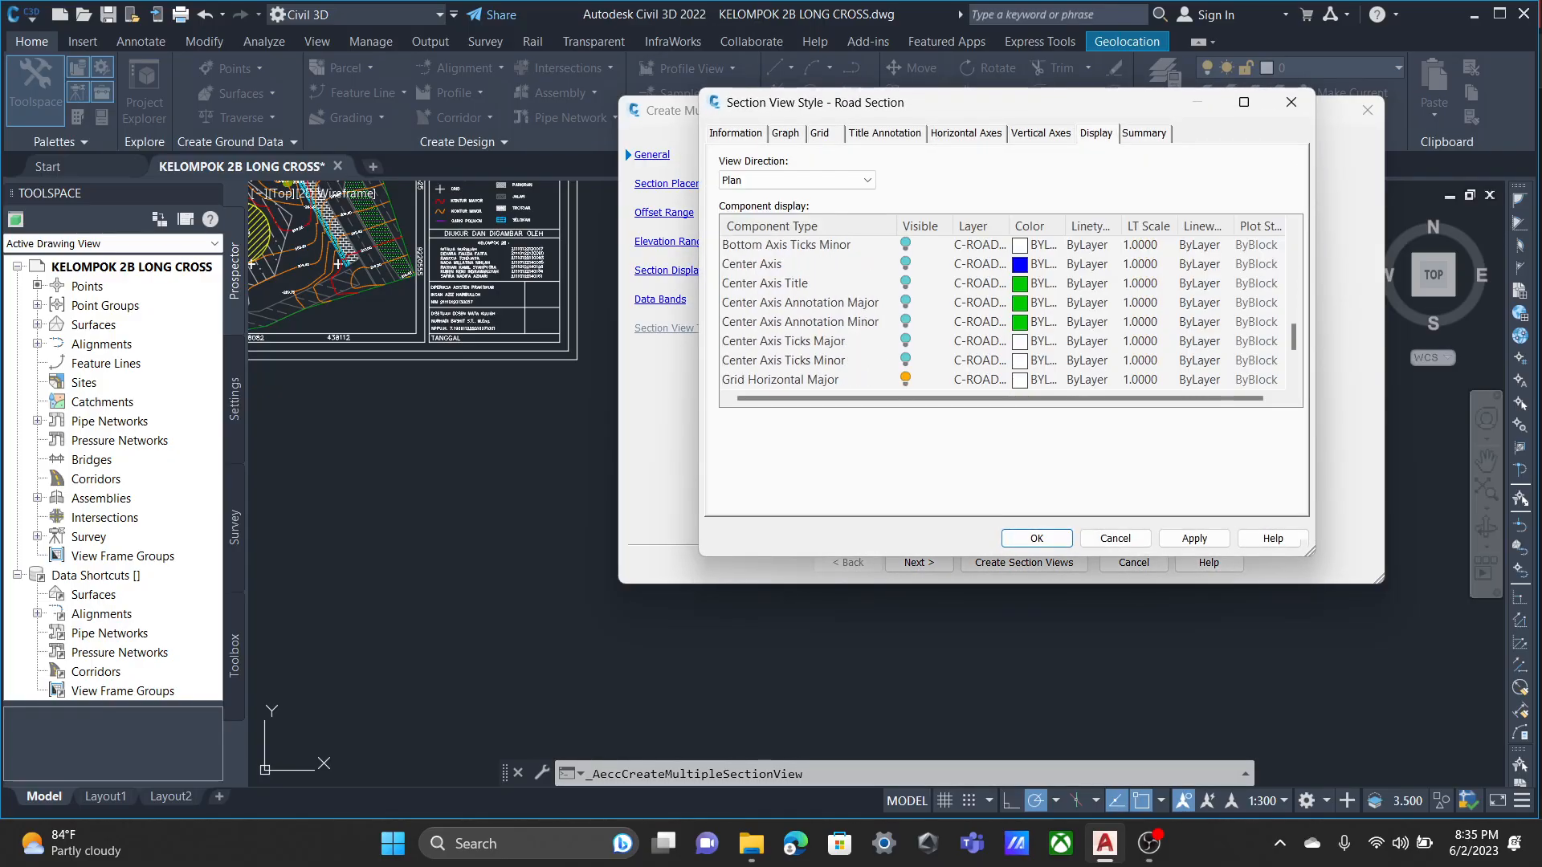
scroll(1004, 313, down, 3)
scroll(1004, 313, up, 9)
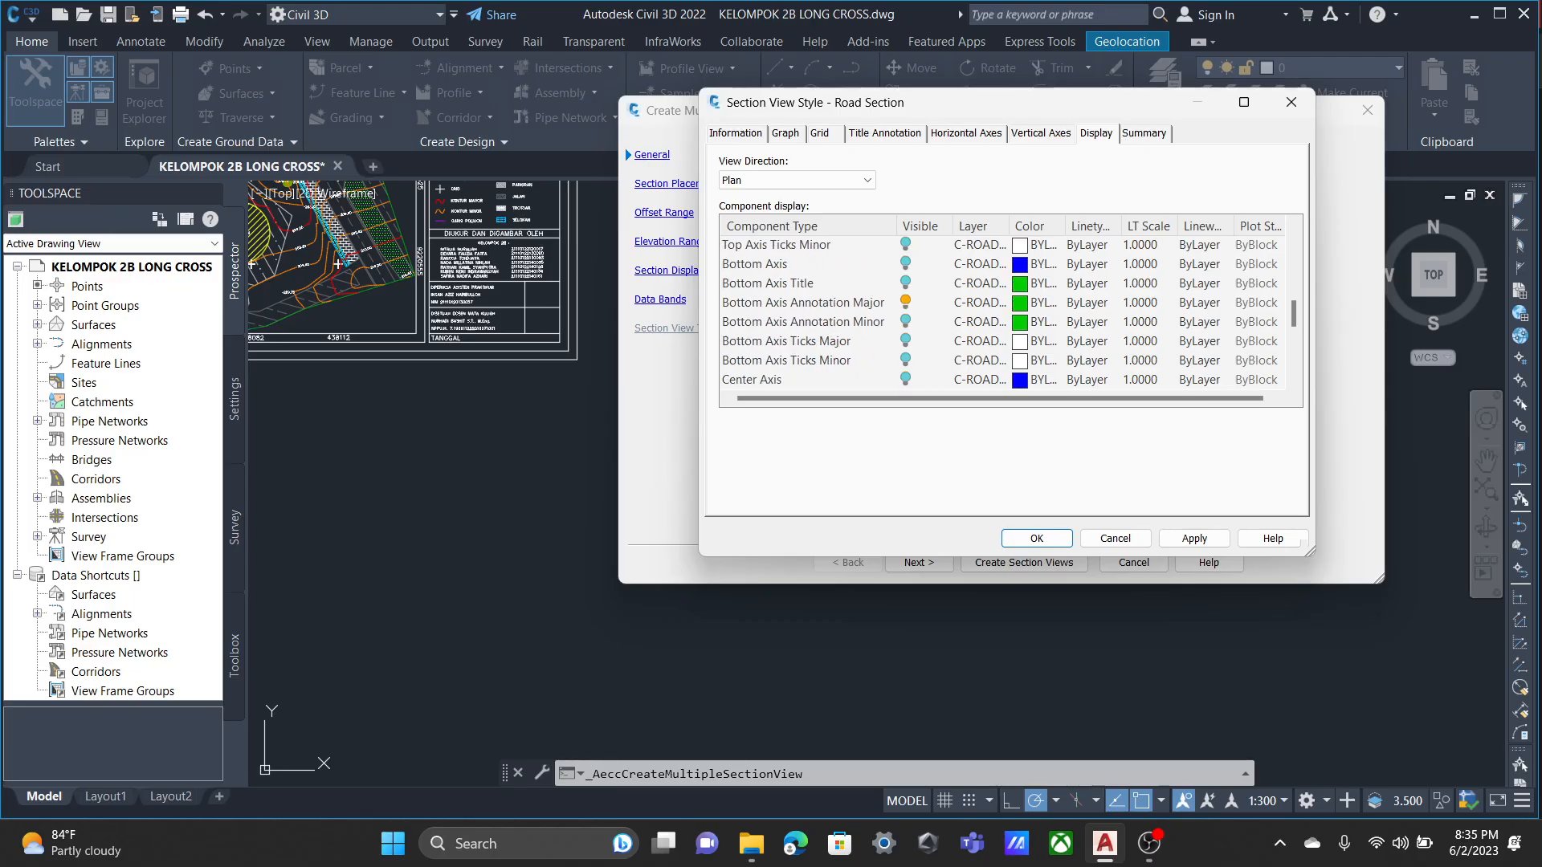
click(905, 302)
scroll(1004, 314, down, 5)
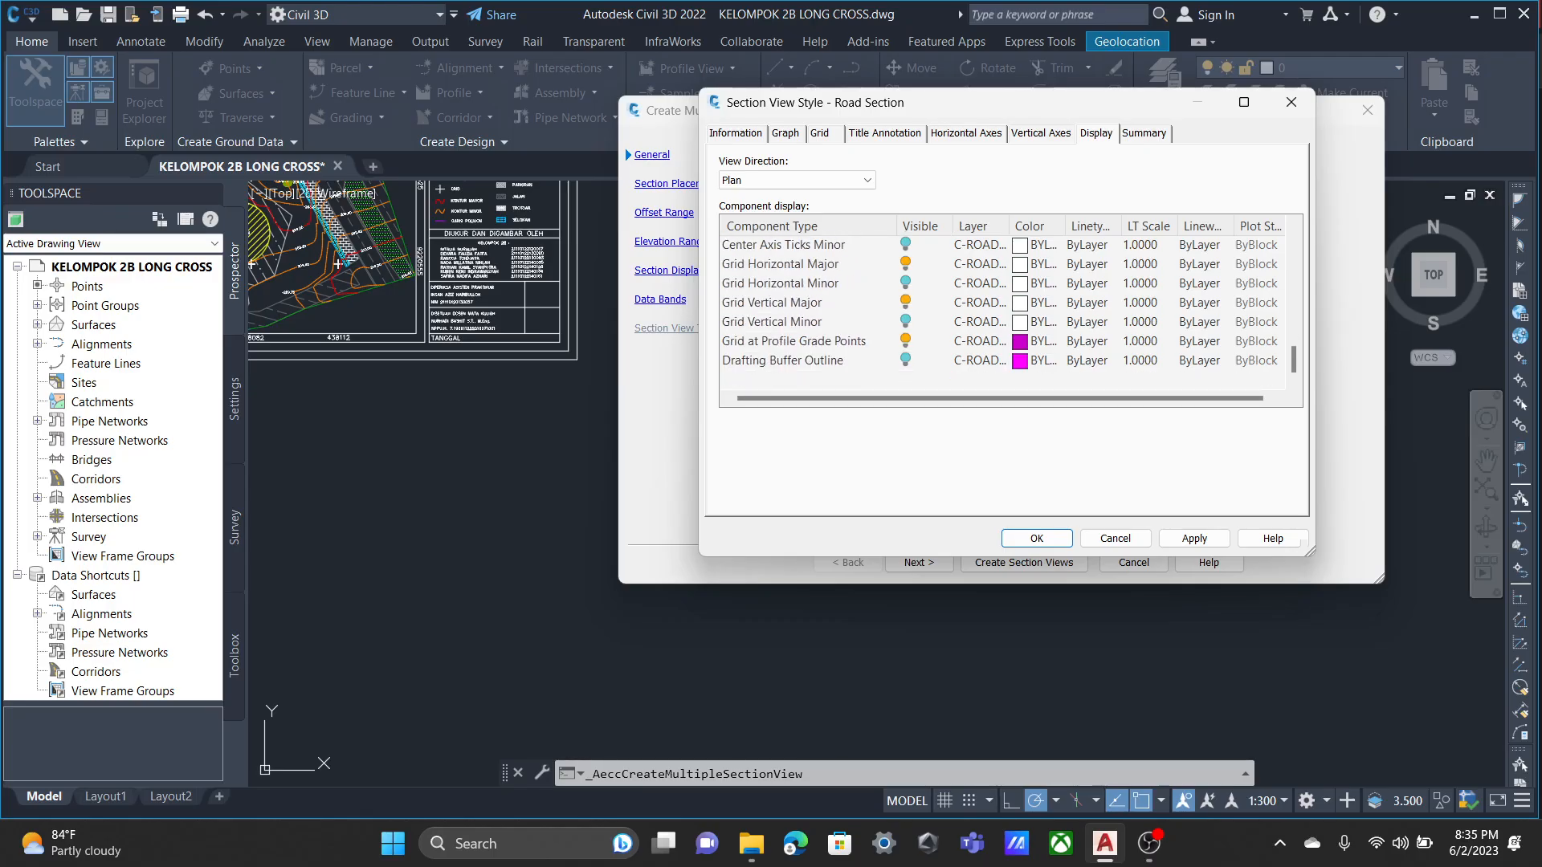
scroll(1004, 313, up, 10)
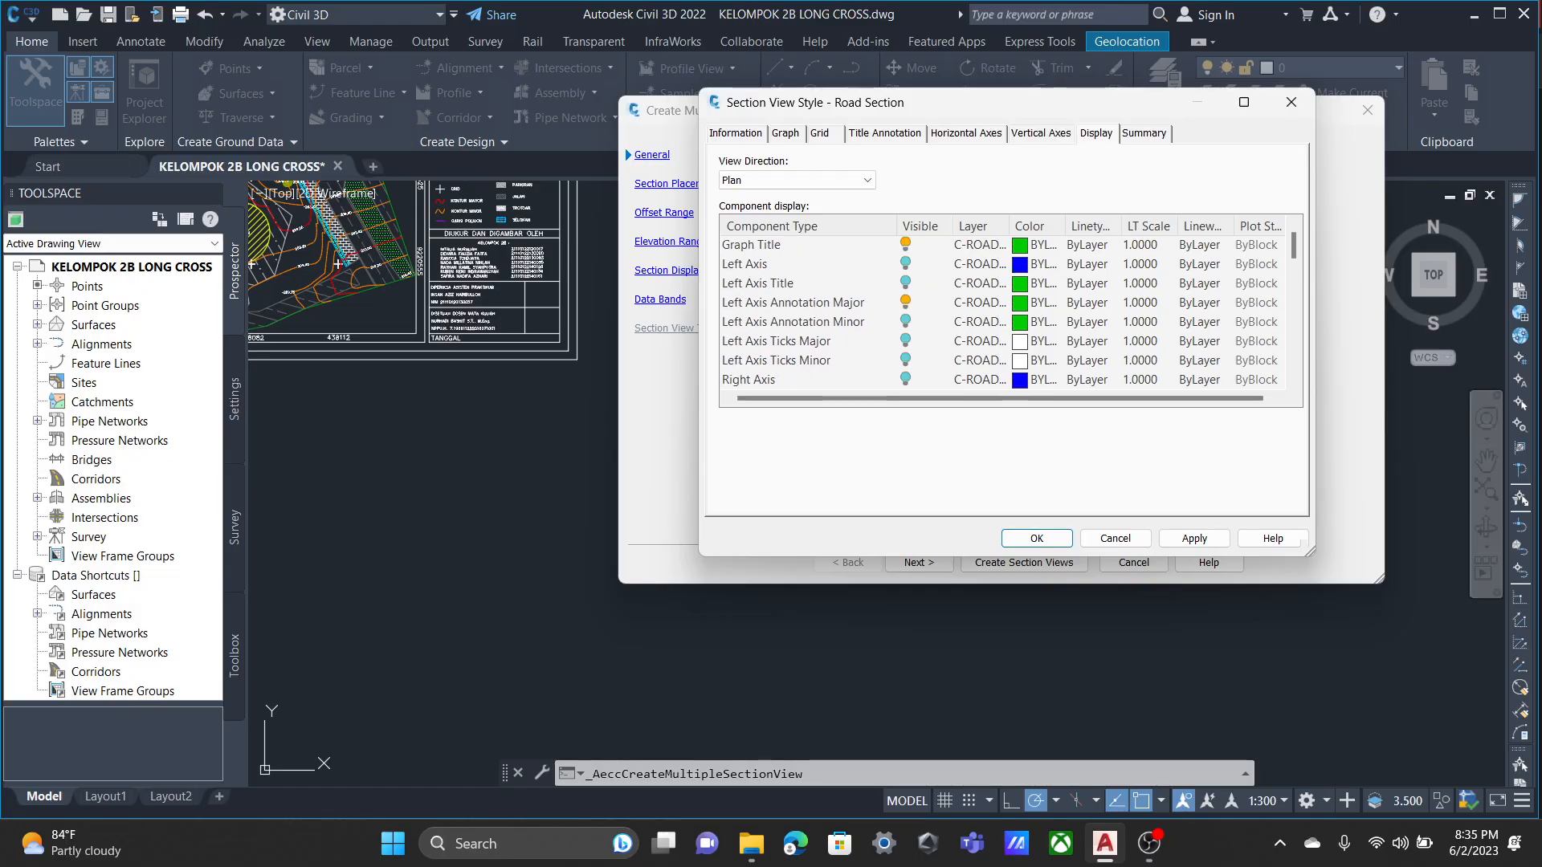
scroll(1004, 314, down, 2)
scroll(1004, 314, up, 2)
scroll(1004, 313, down, 10)
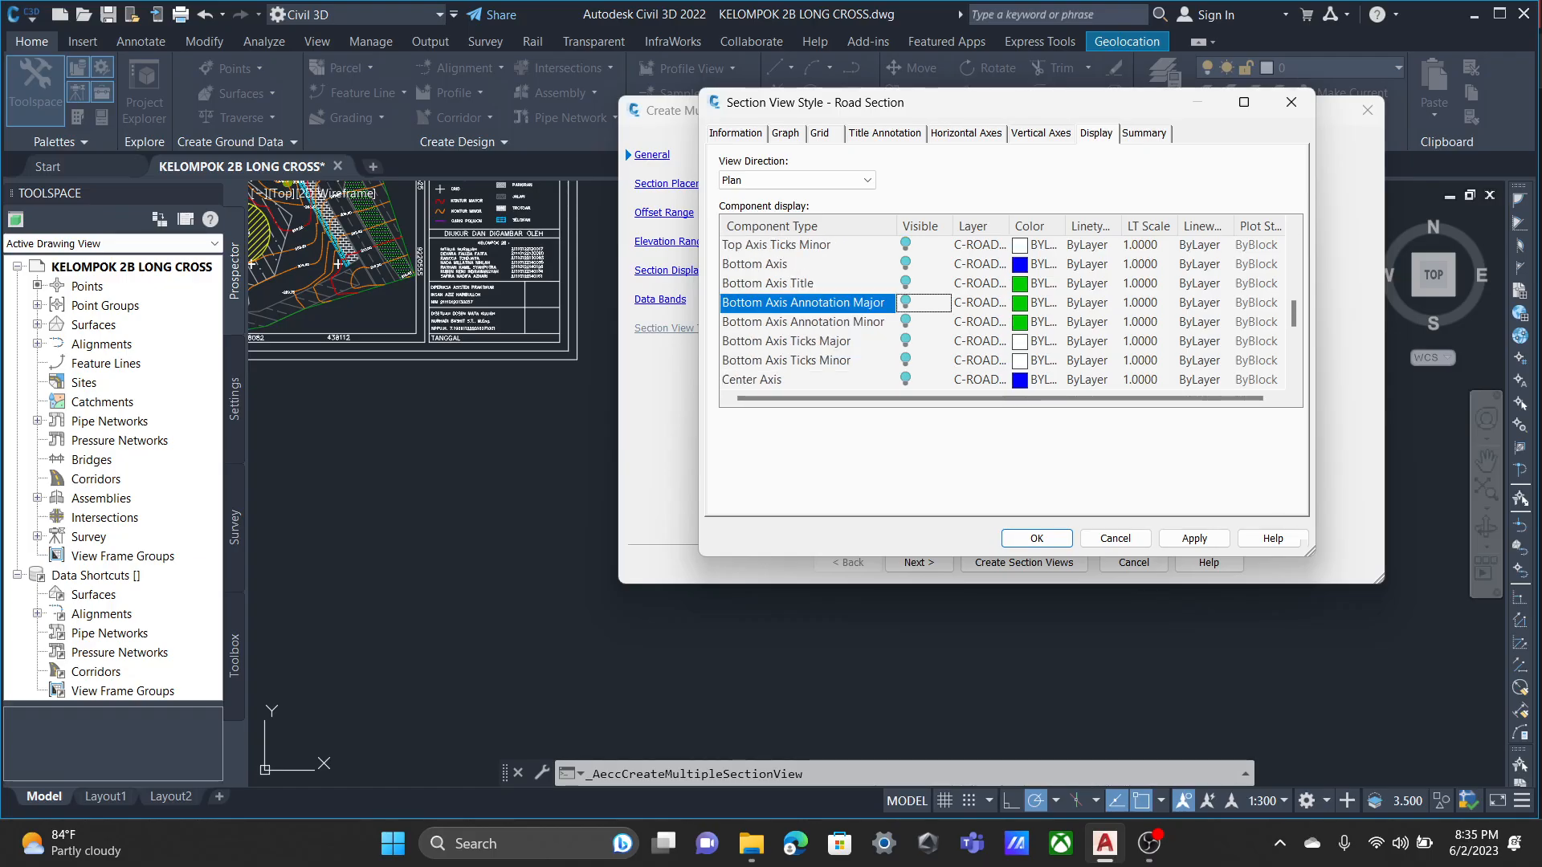
Enable vertical and horizontal grid clipping in the Road Section style, with the horizontal grid clipped to the highest sections.
click(819, 133)
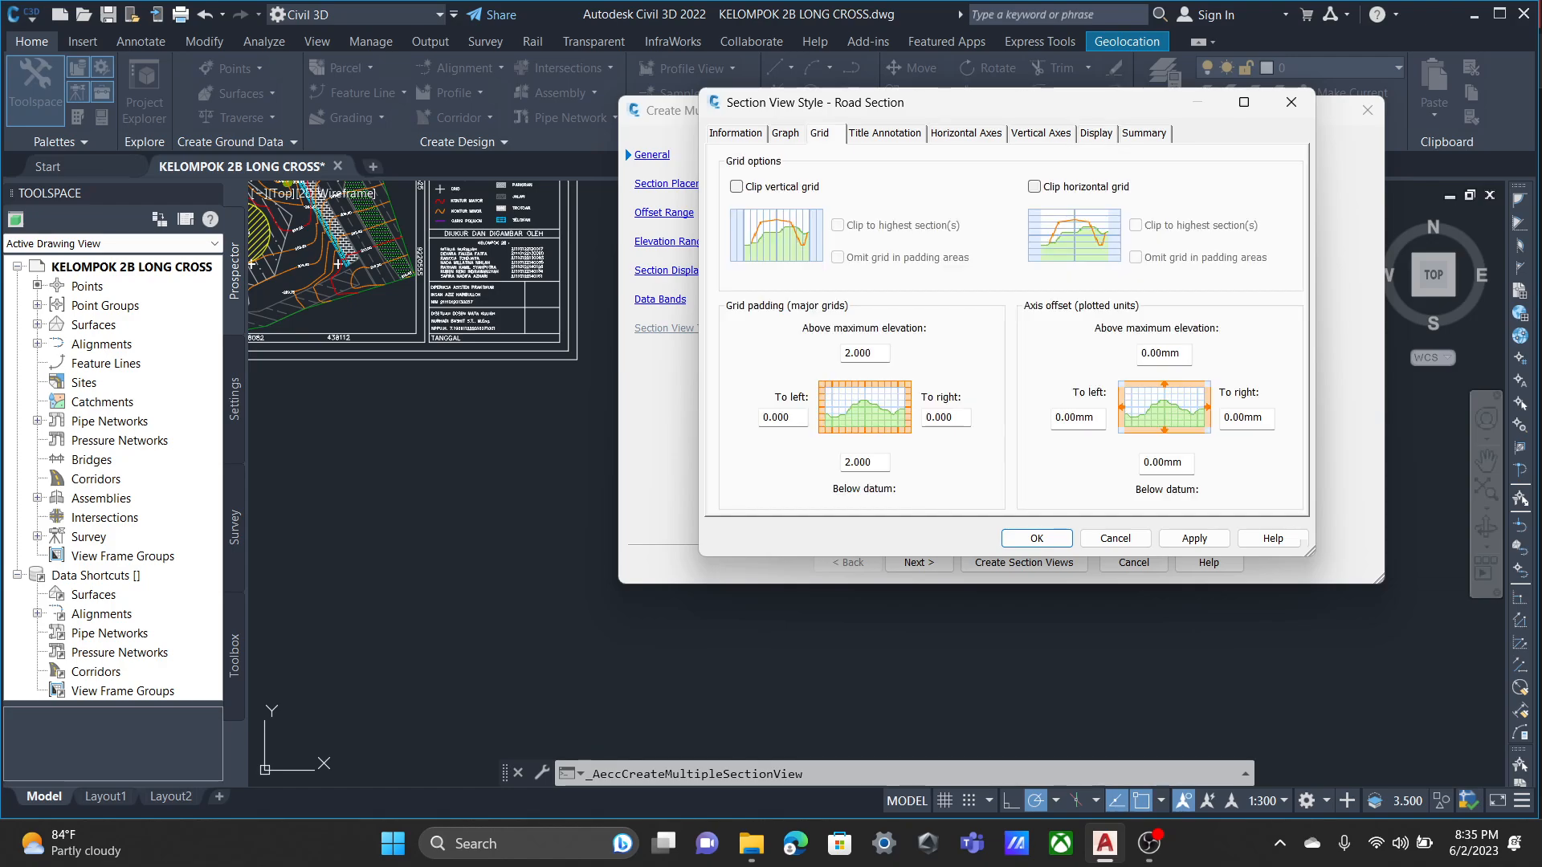
click(1035, 186)
click(736, 186)
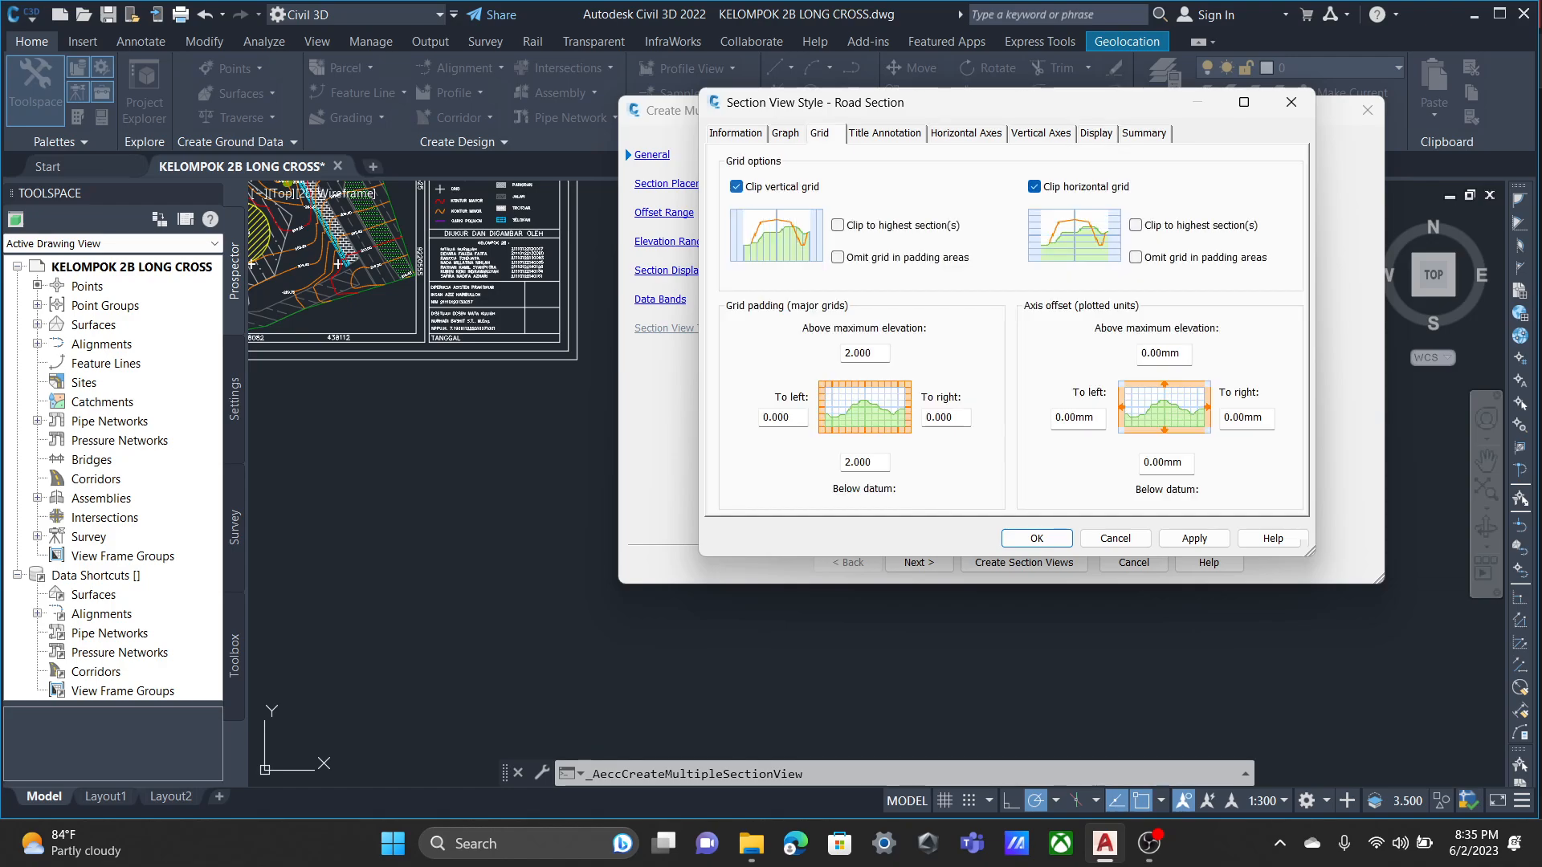
click(1136, 225)
Hide the Grid Horizontal Major component and apply the Road Section style changes.
click(1144, 134)
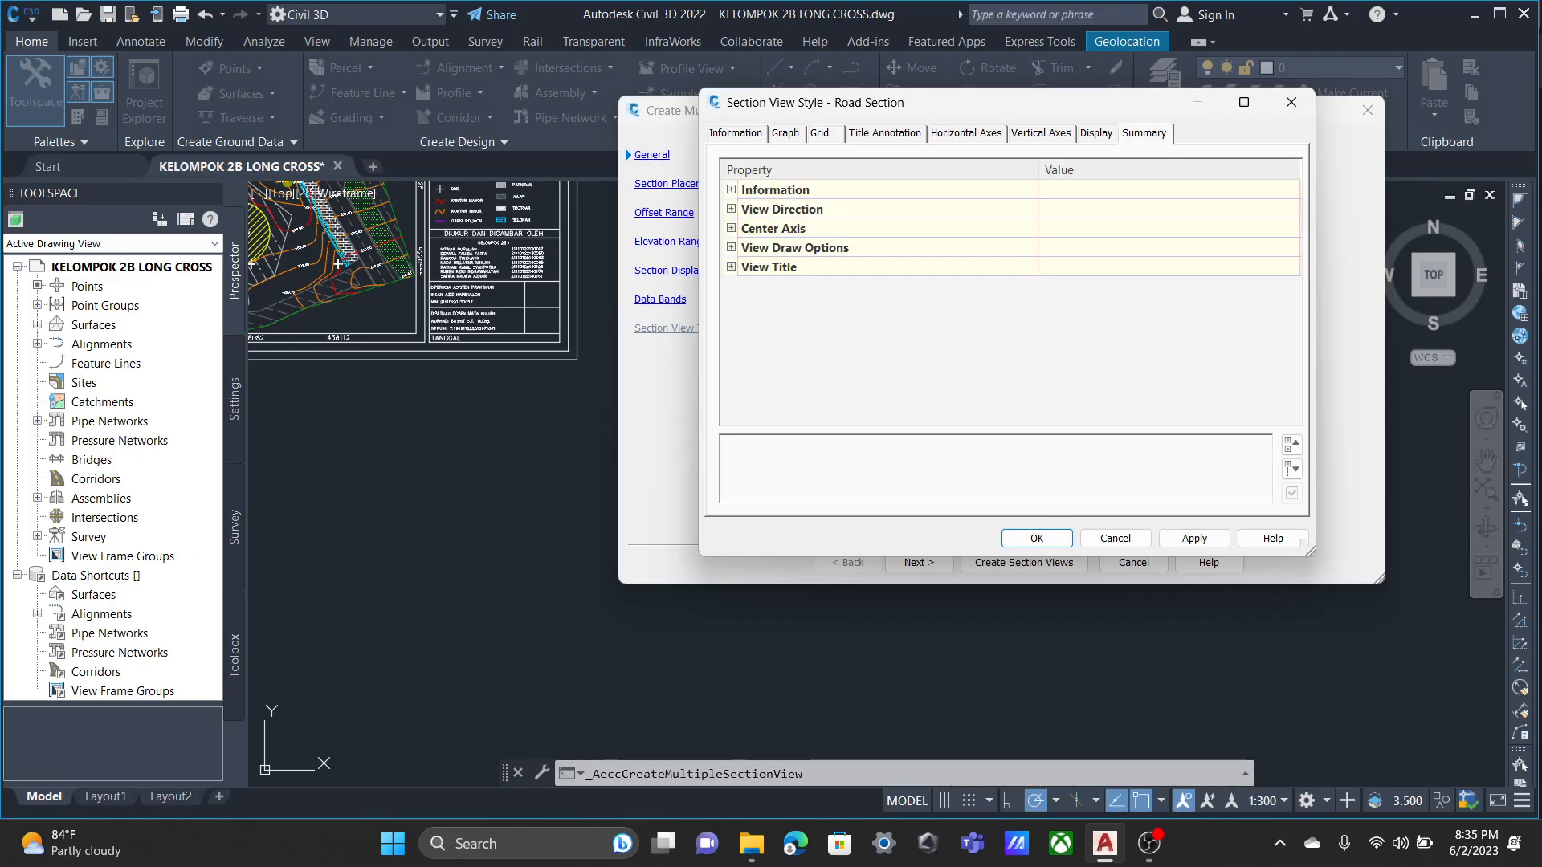
click(1097, 134)
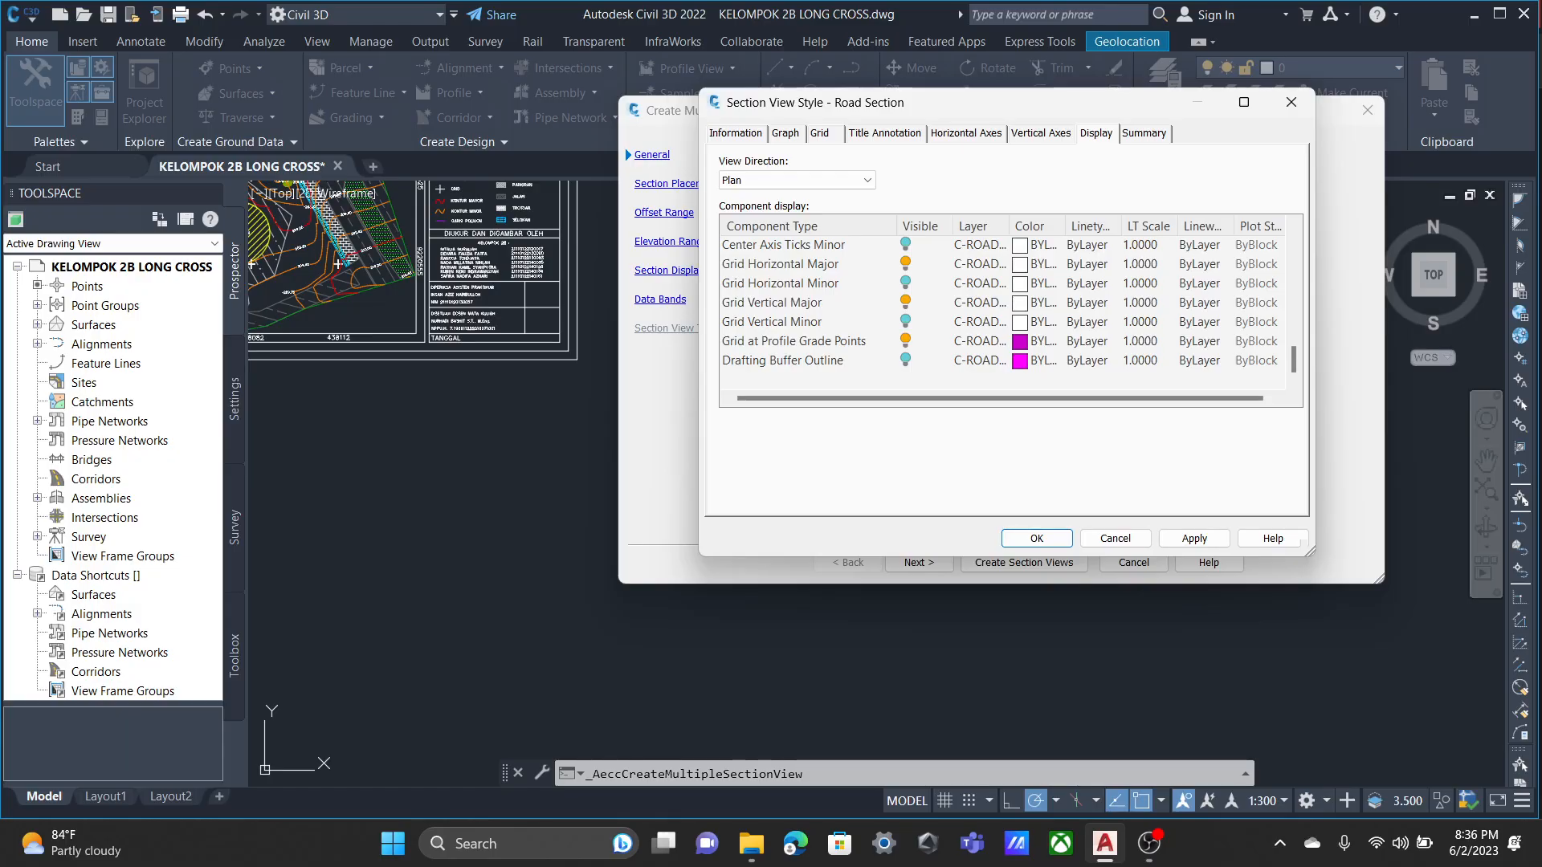
click(906, 264)
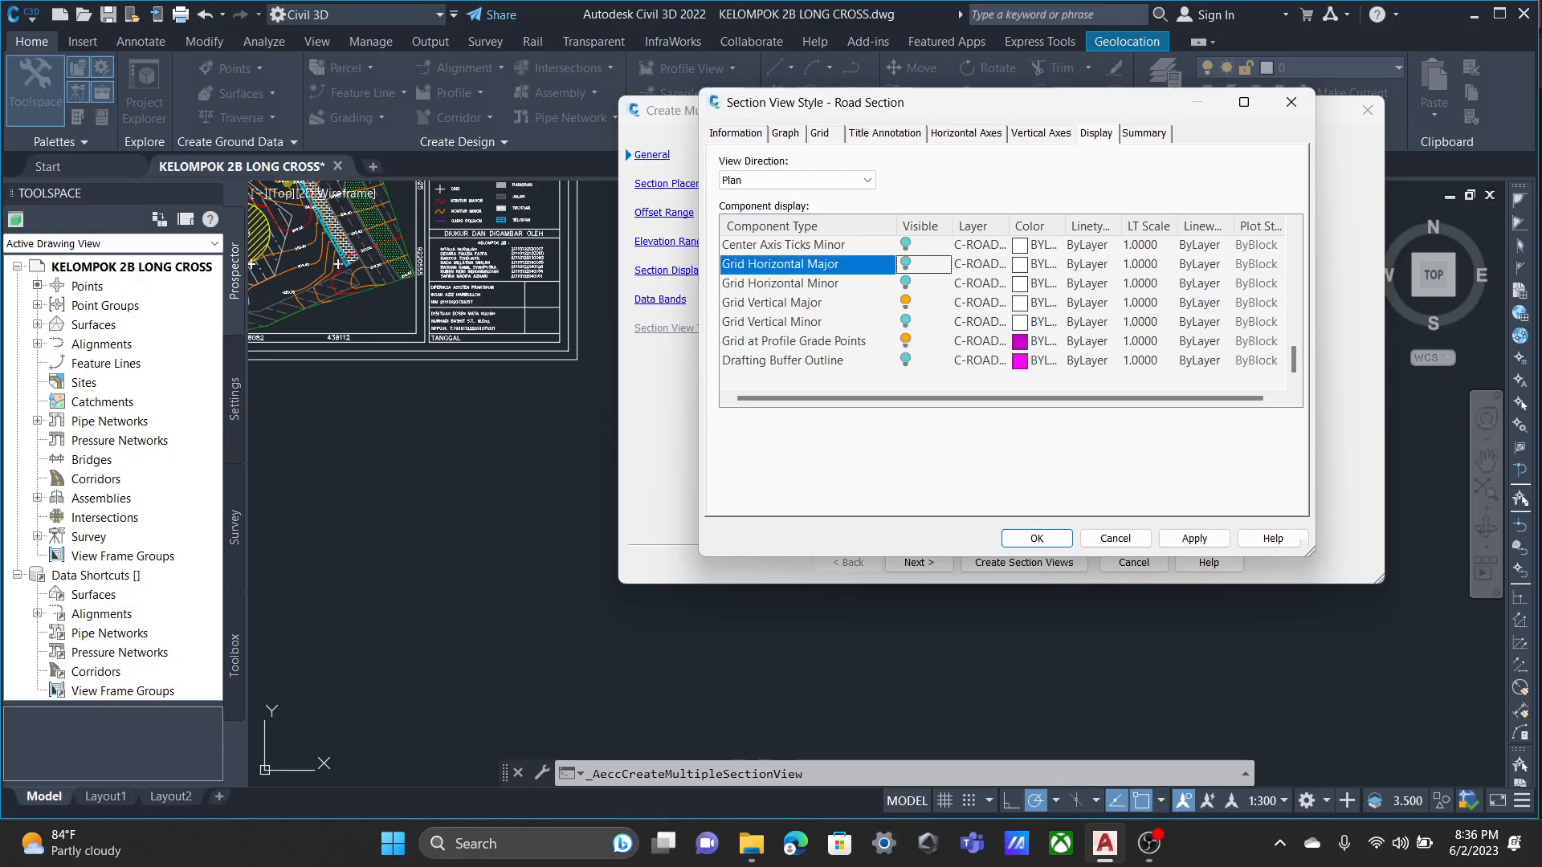
scroll(1004, 313, up, 8)
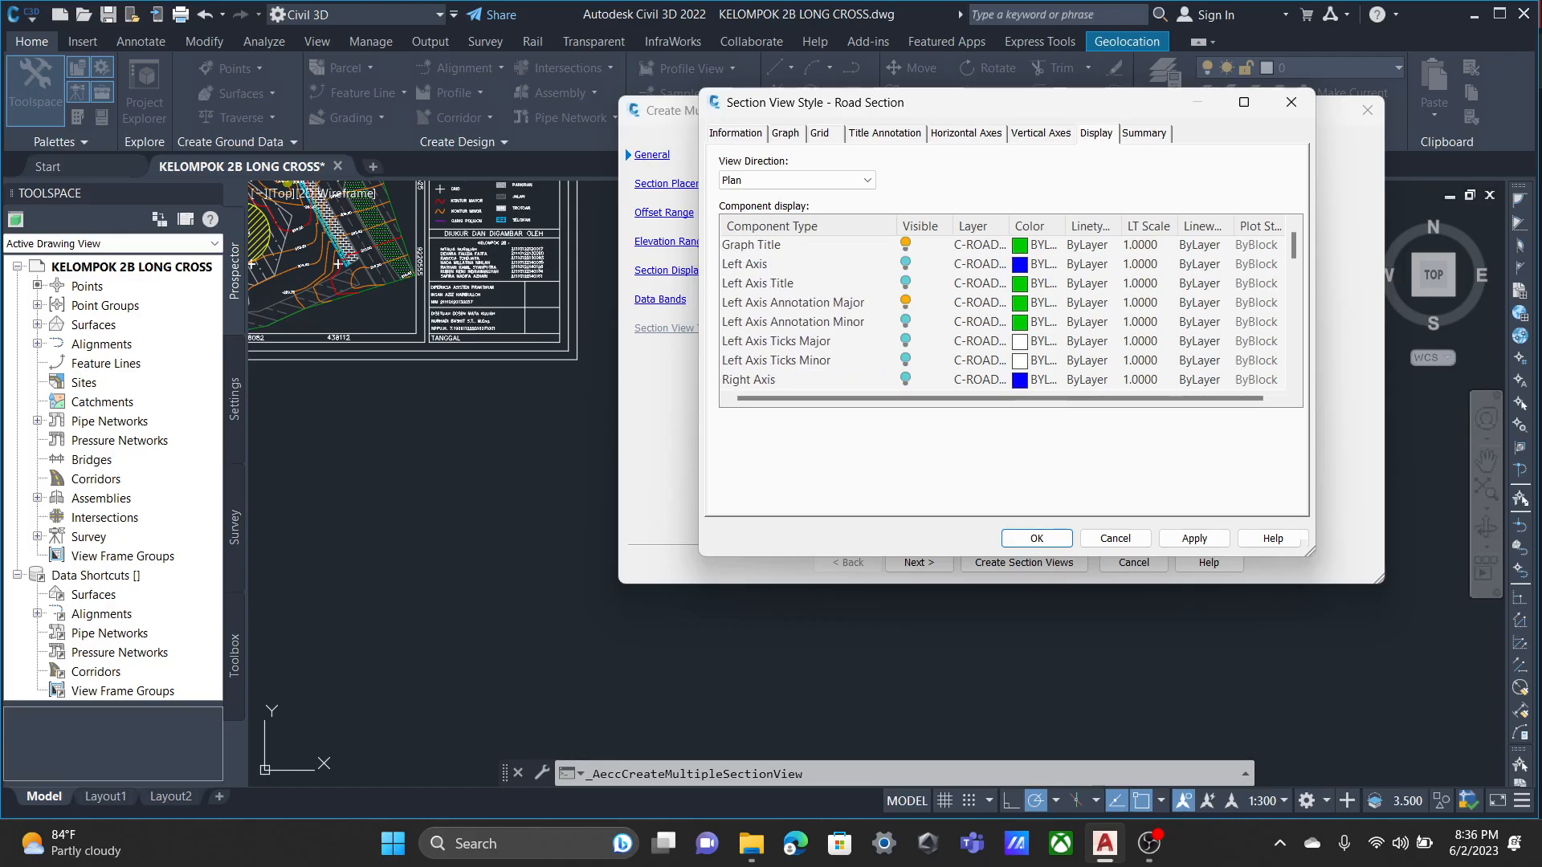
scroll(1004, 313, down, 8)
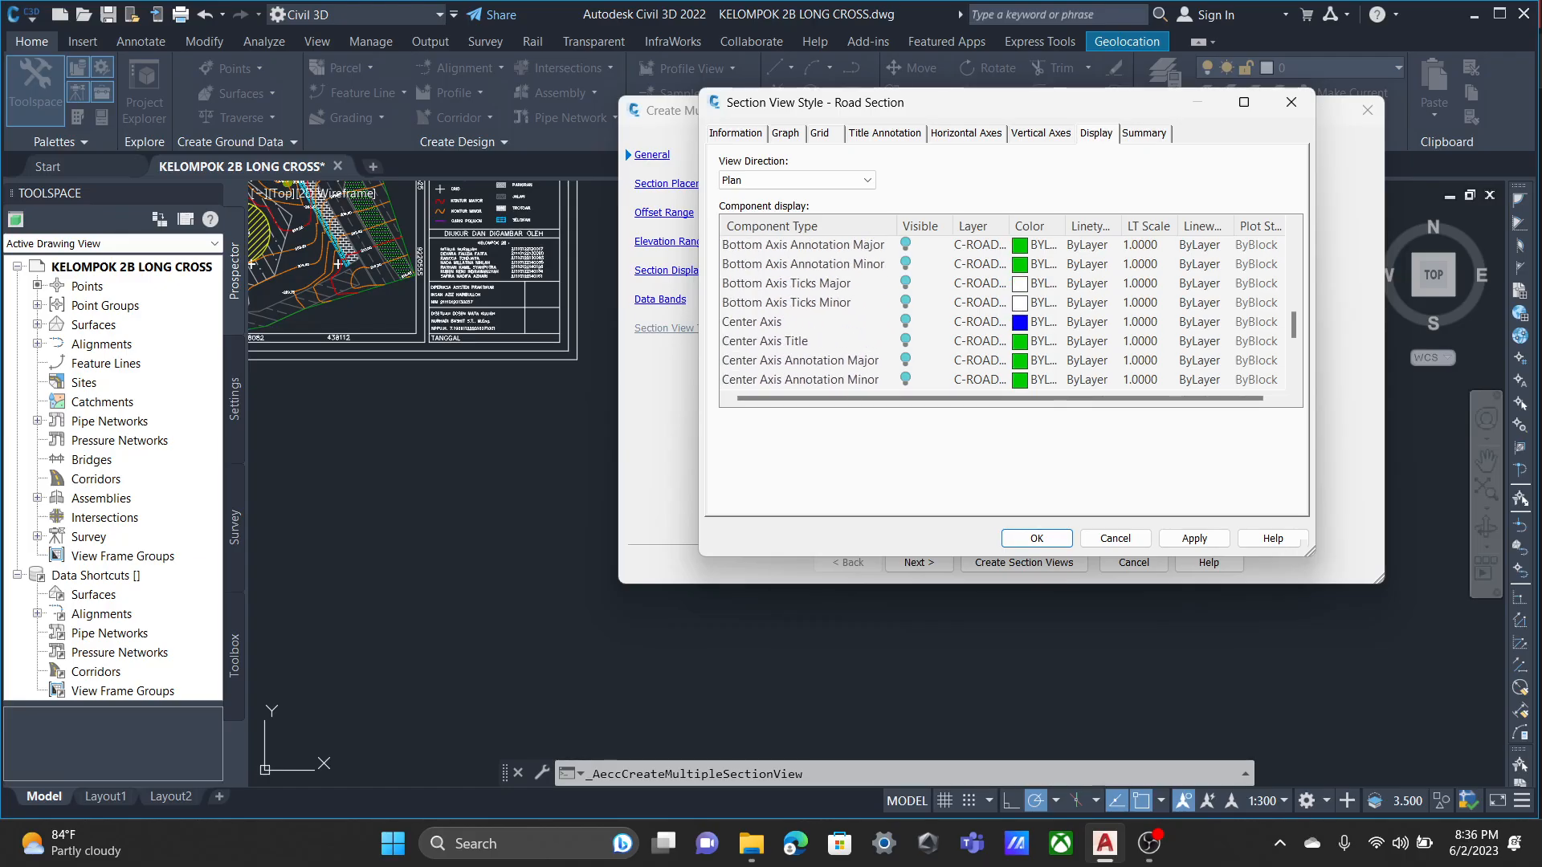
click(1195, 538)
click(1037, 538)
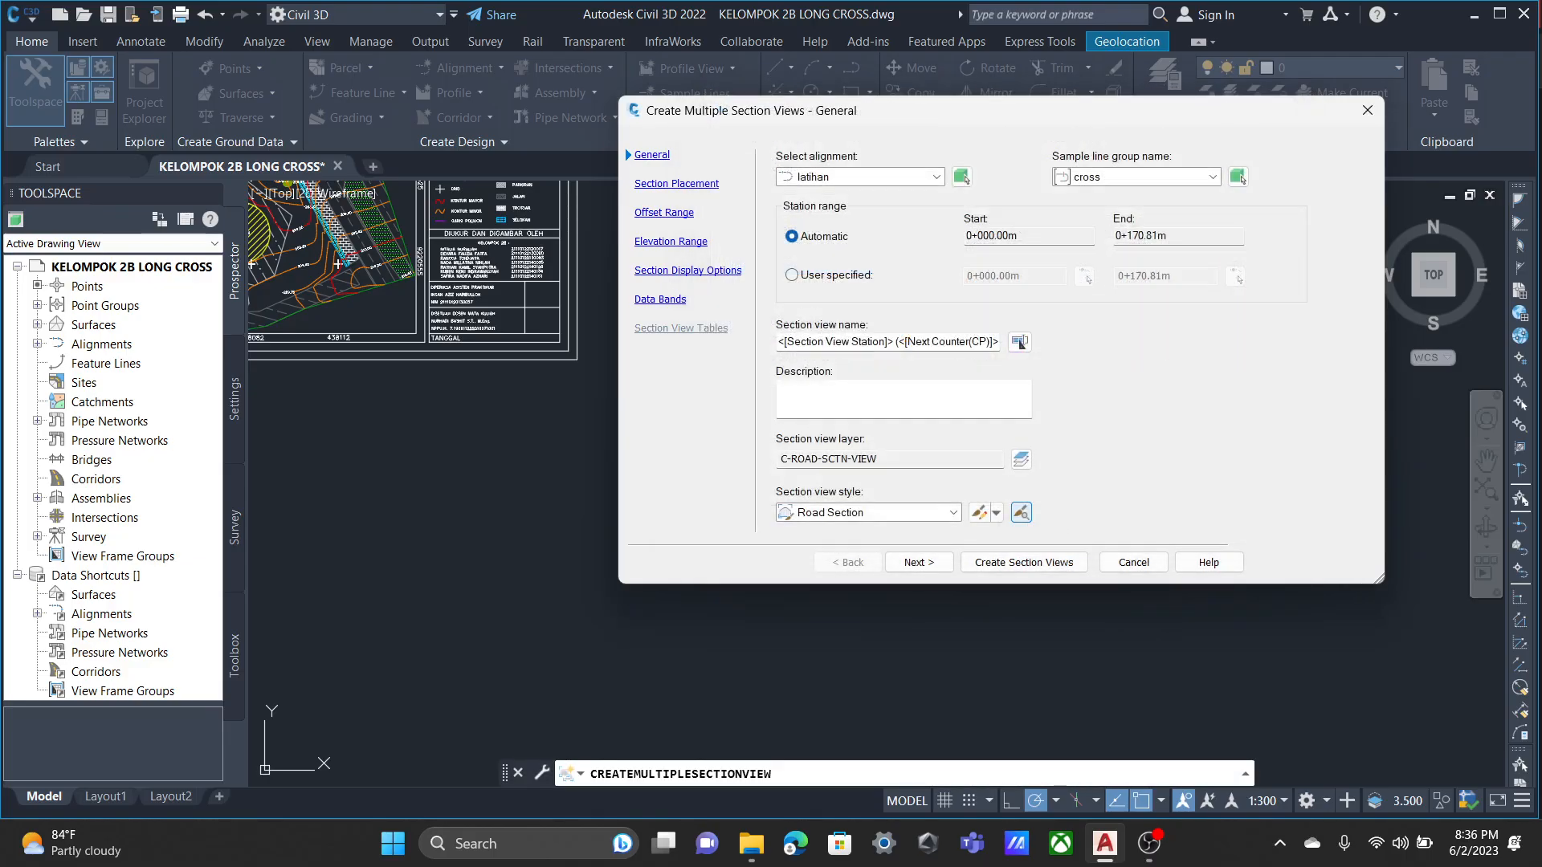
Go through the section view creation settings up to the data bands and check the FG Elevations band's style selection.
click(676, 184)
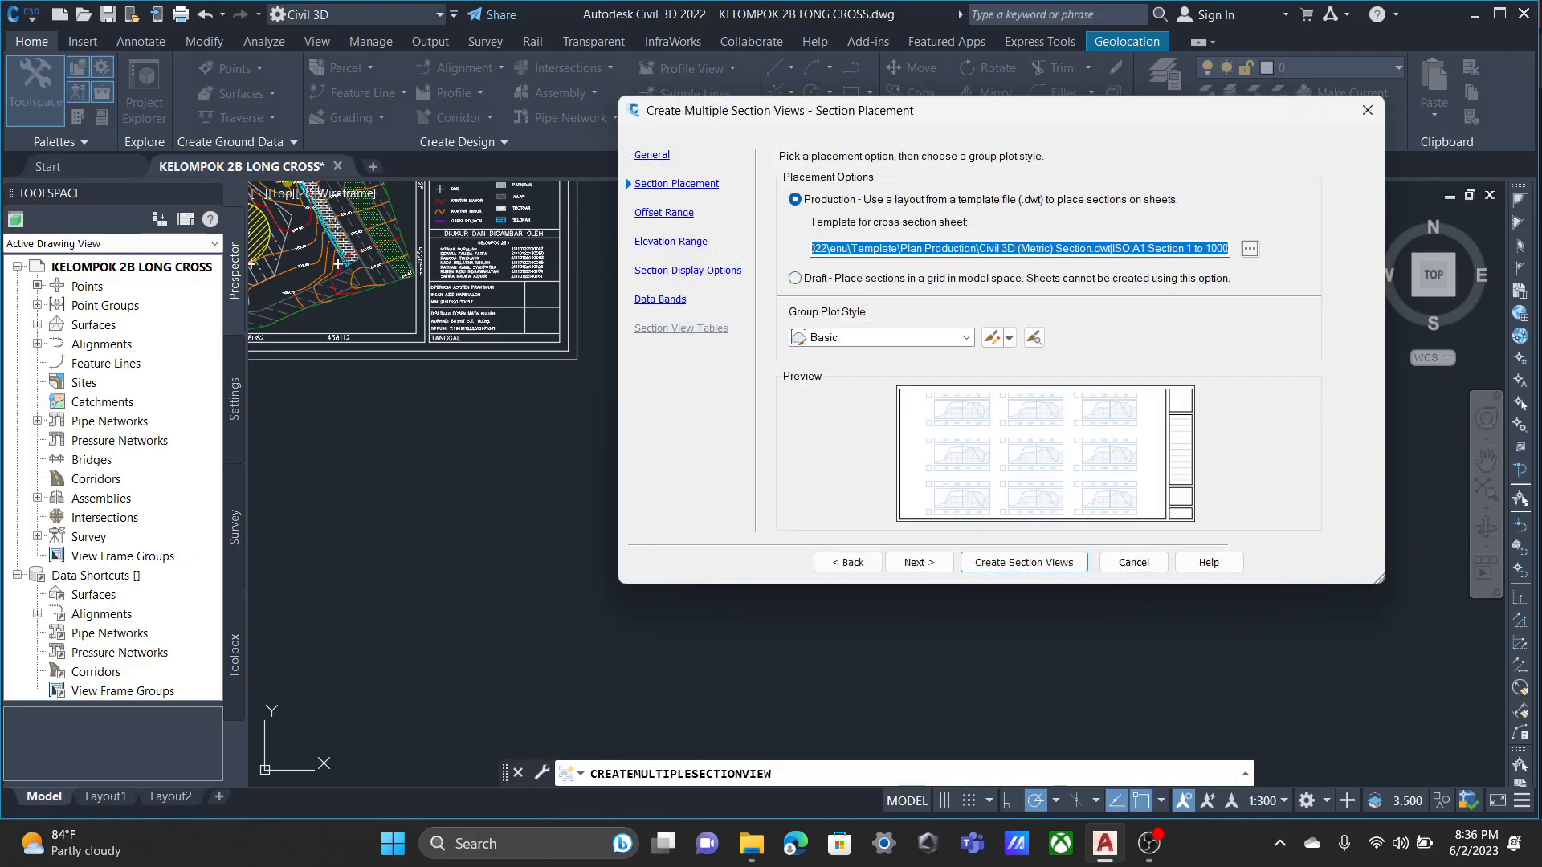
click(664, 213)
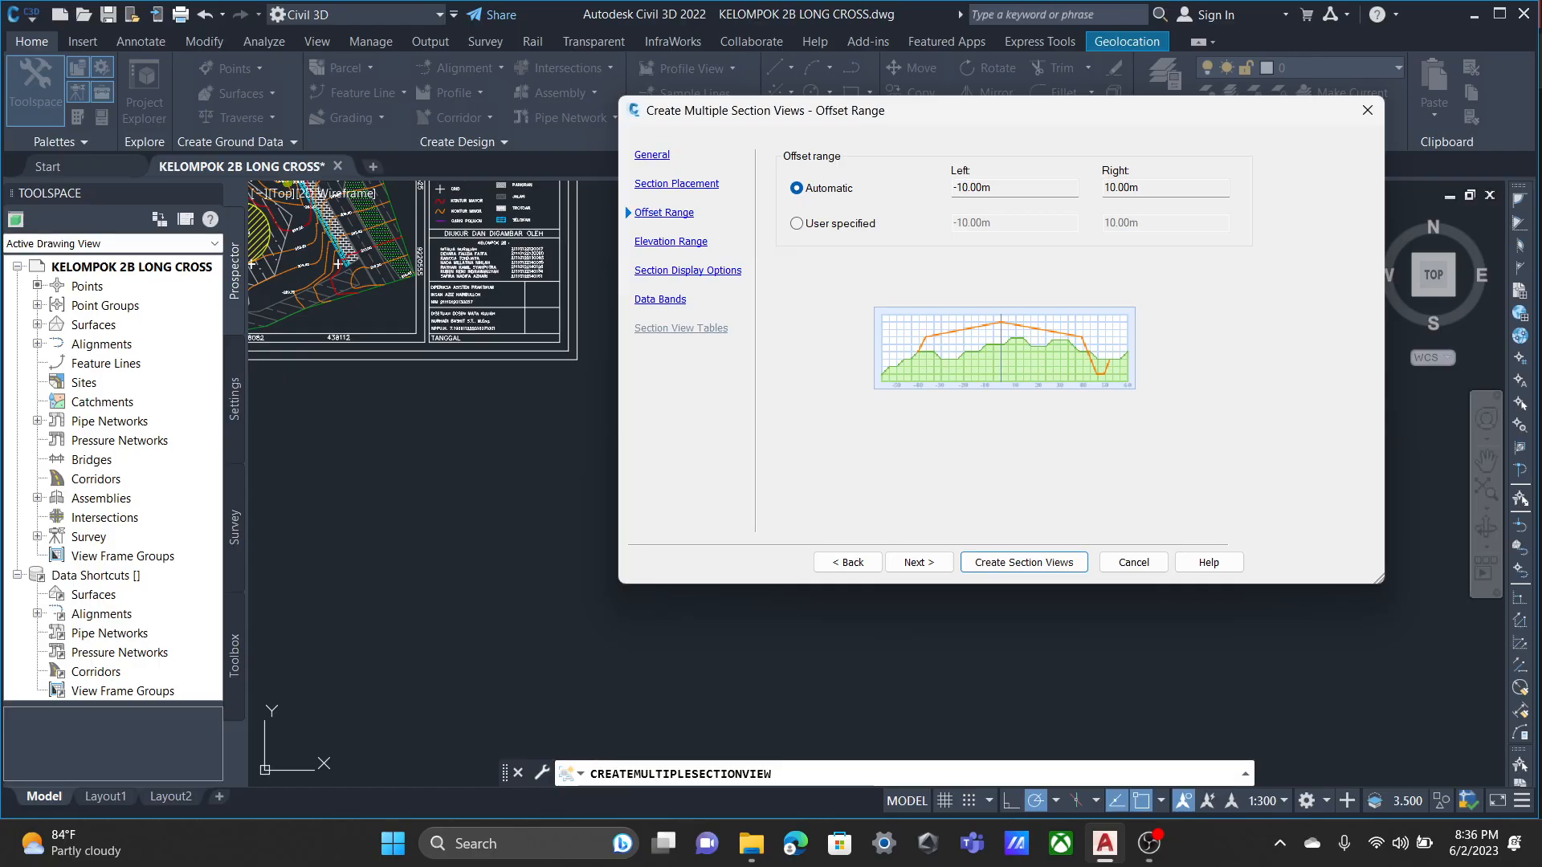
click(670, 242)
click(688, 271)
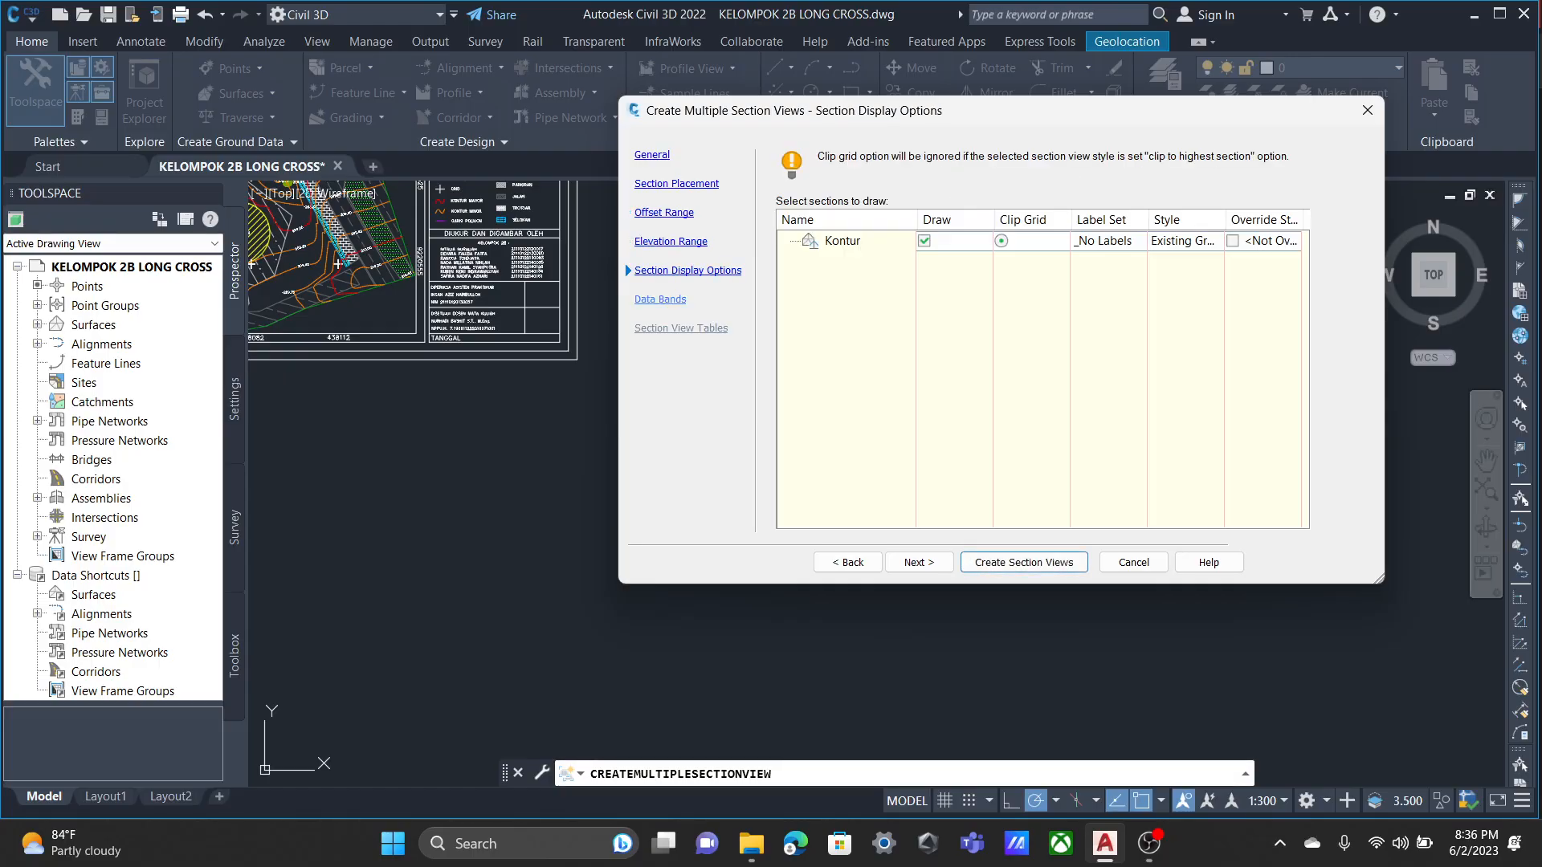
click(660, 299)
click(966, 424)
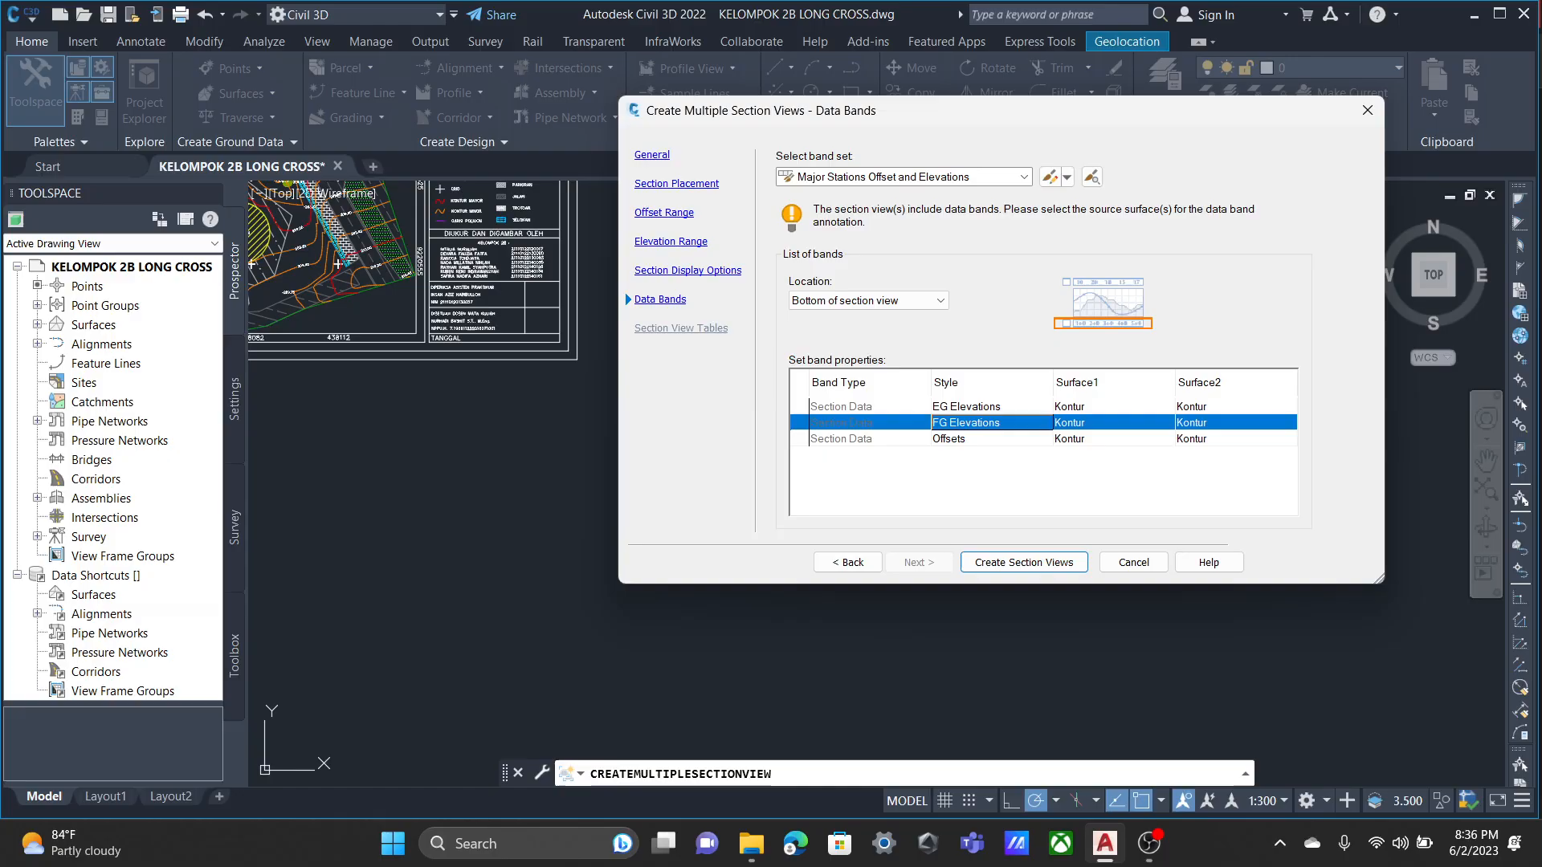
click(967, 423)
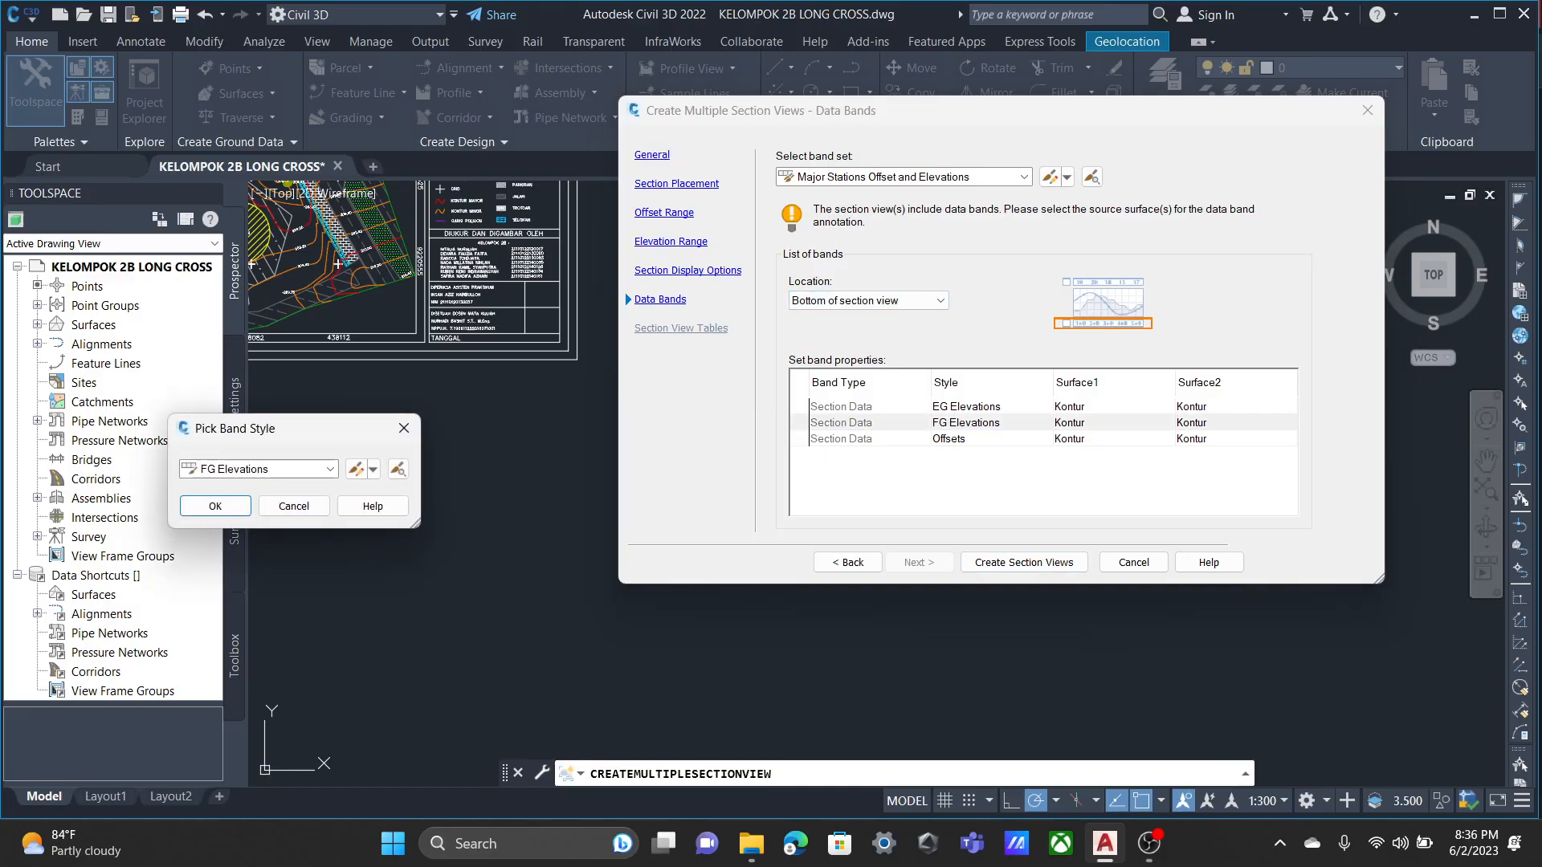
click(404, 428)
Copy the Major Stations Offset and Elevations band set and remove the FG Elevations band from the copy.
click(1067, 177)
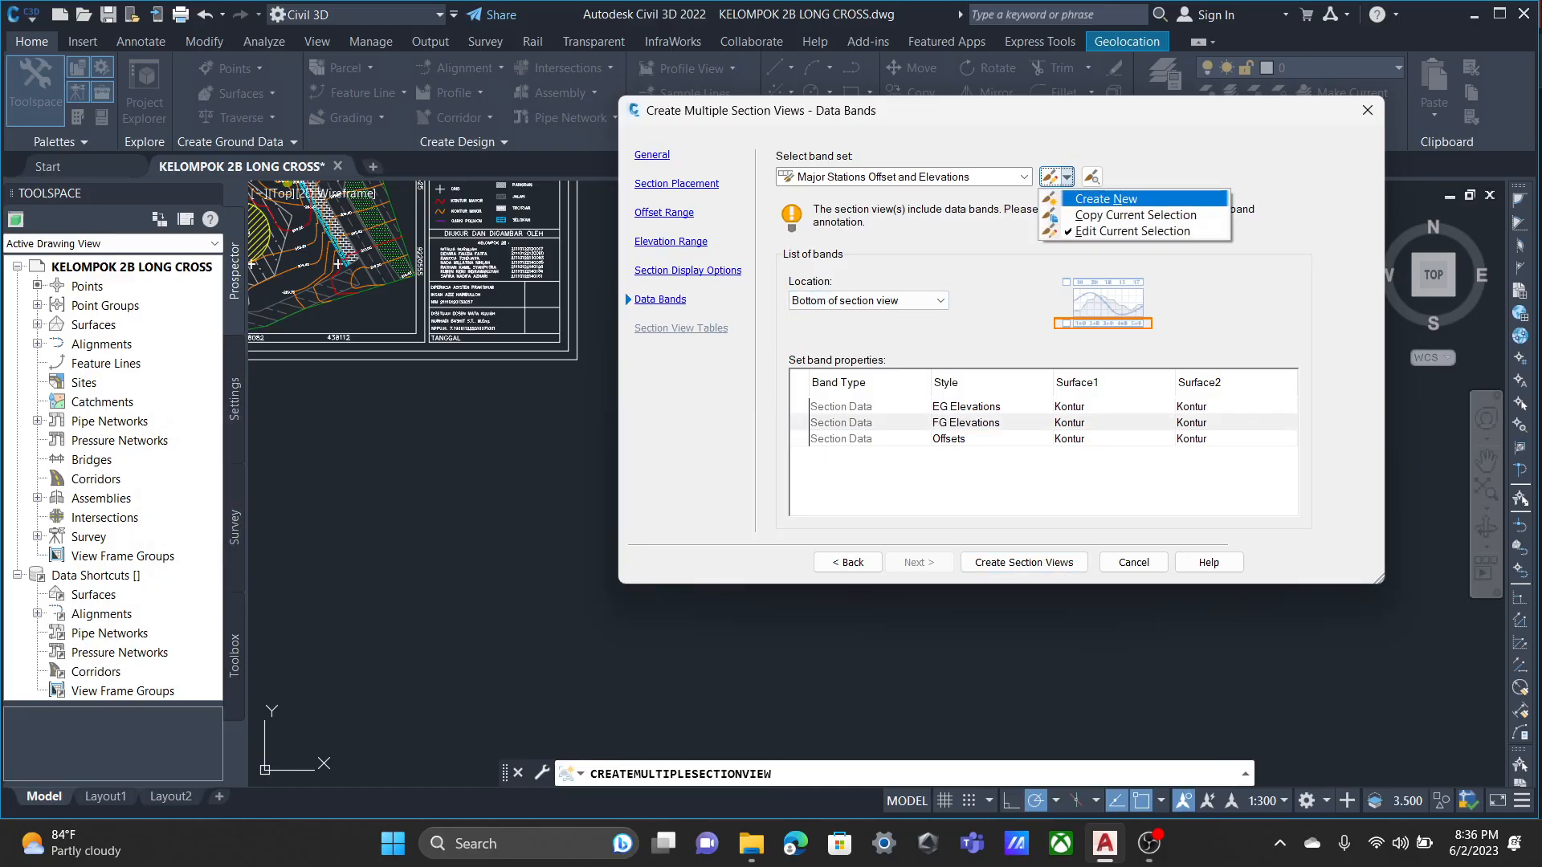
click(1135, 215)
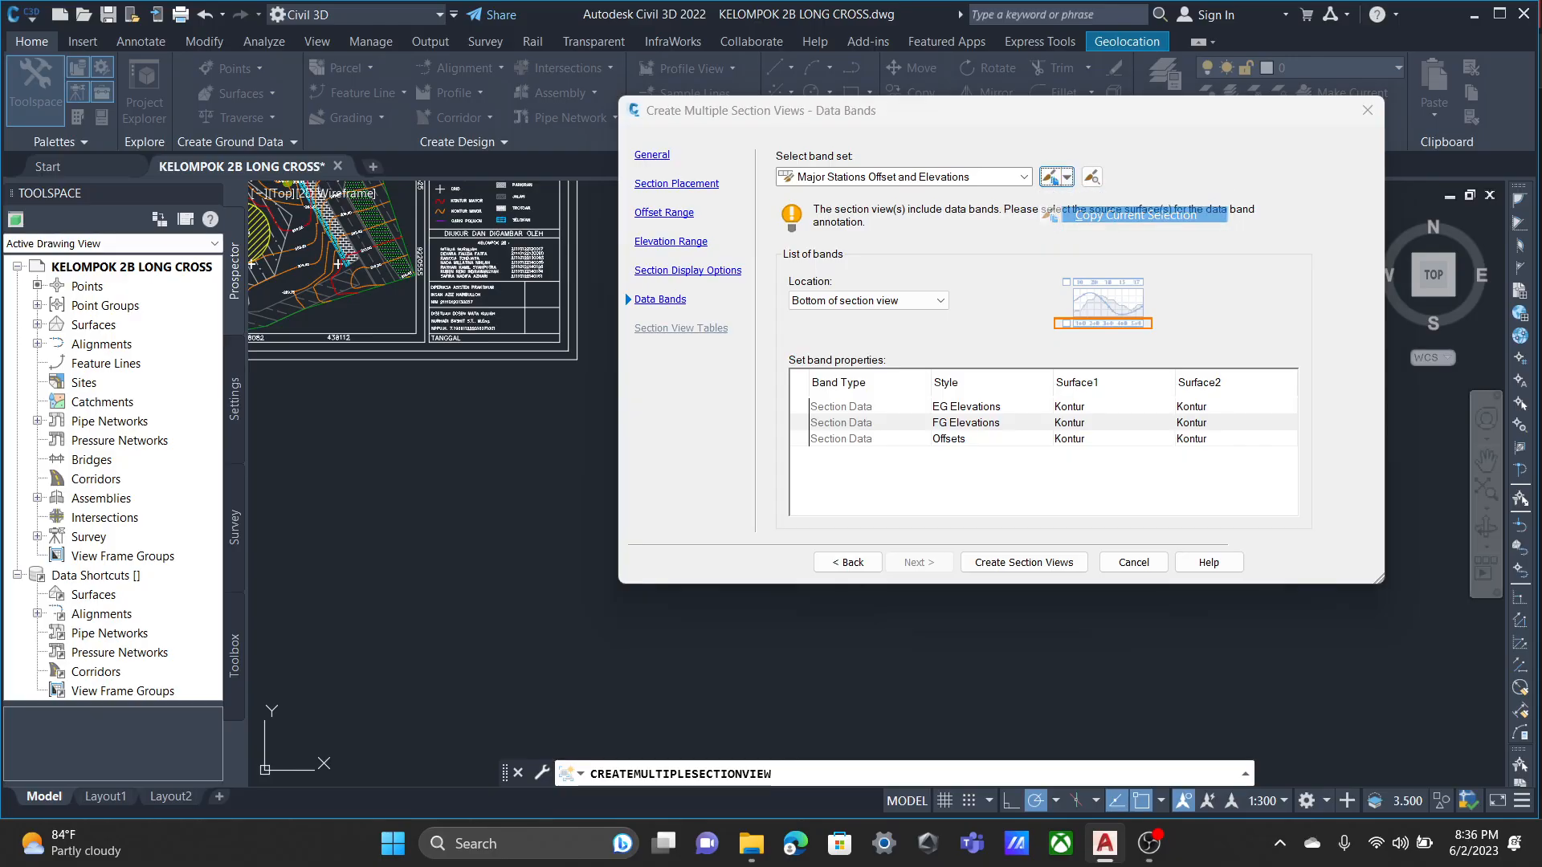
click(640, 324)
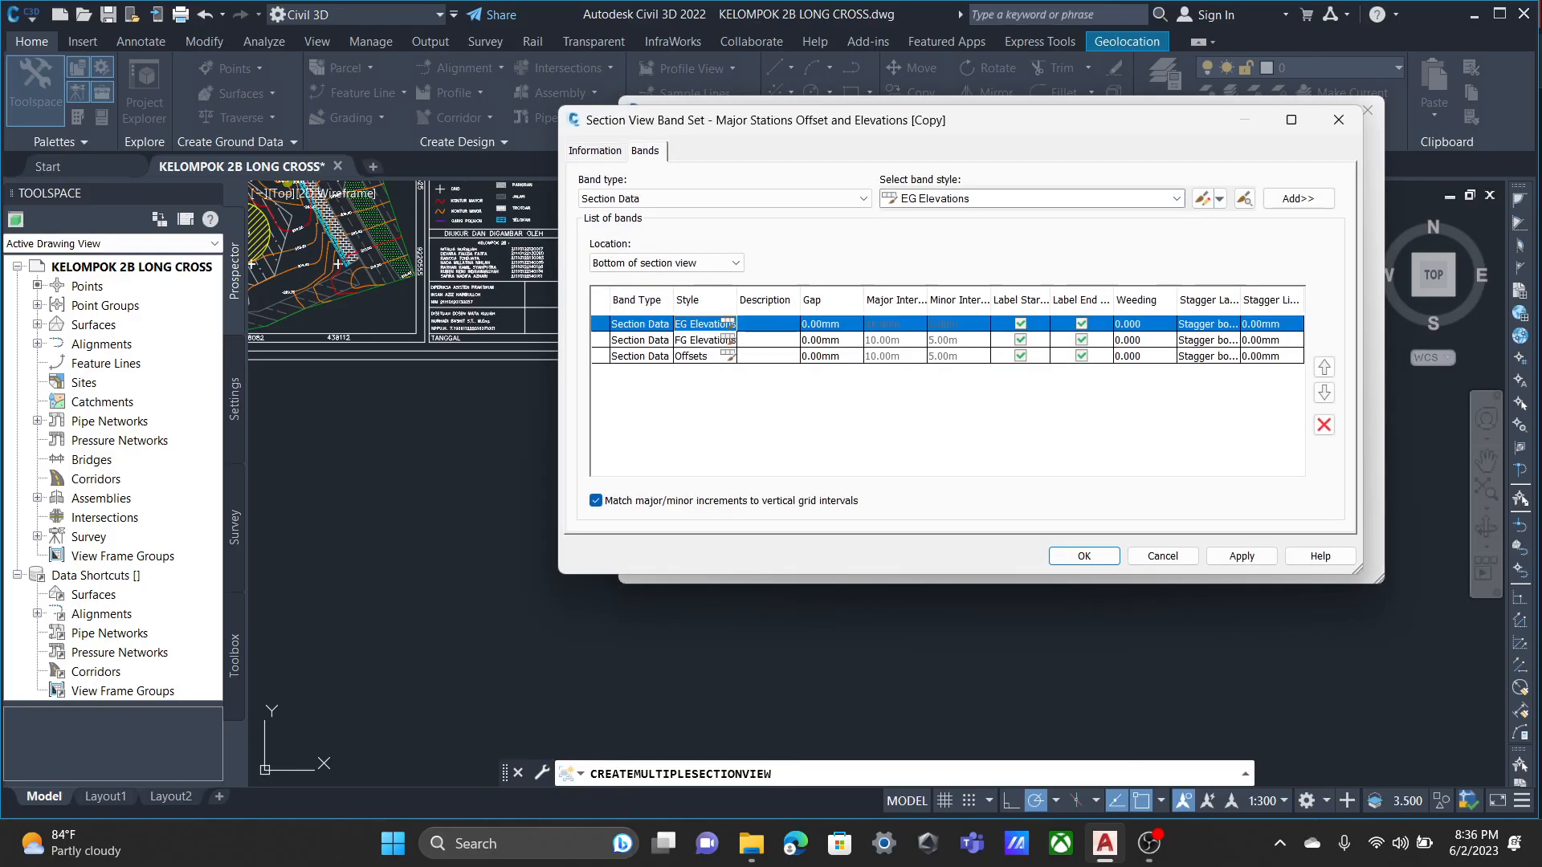
click(698, 341)
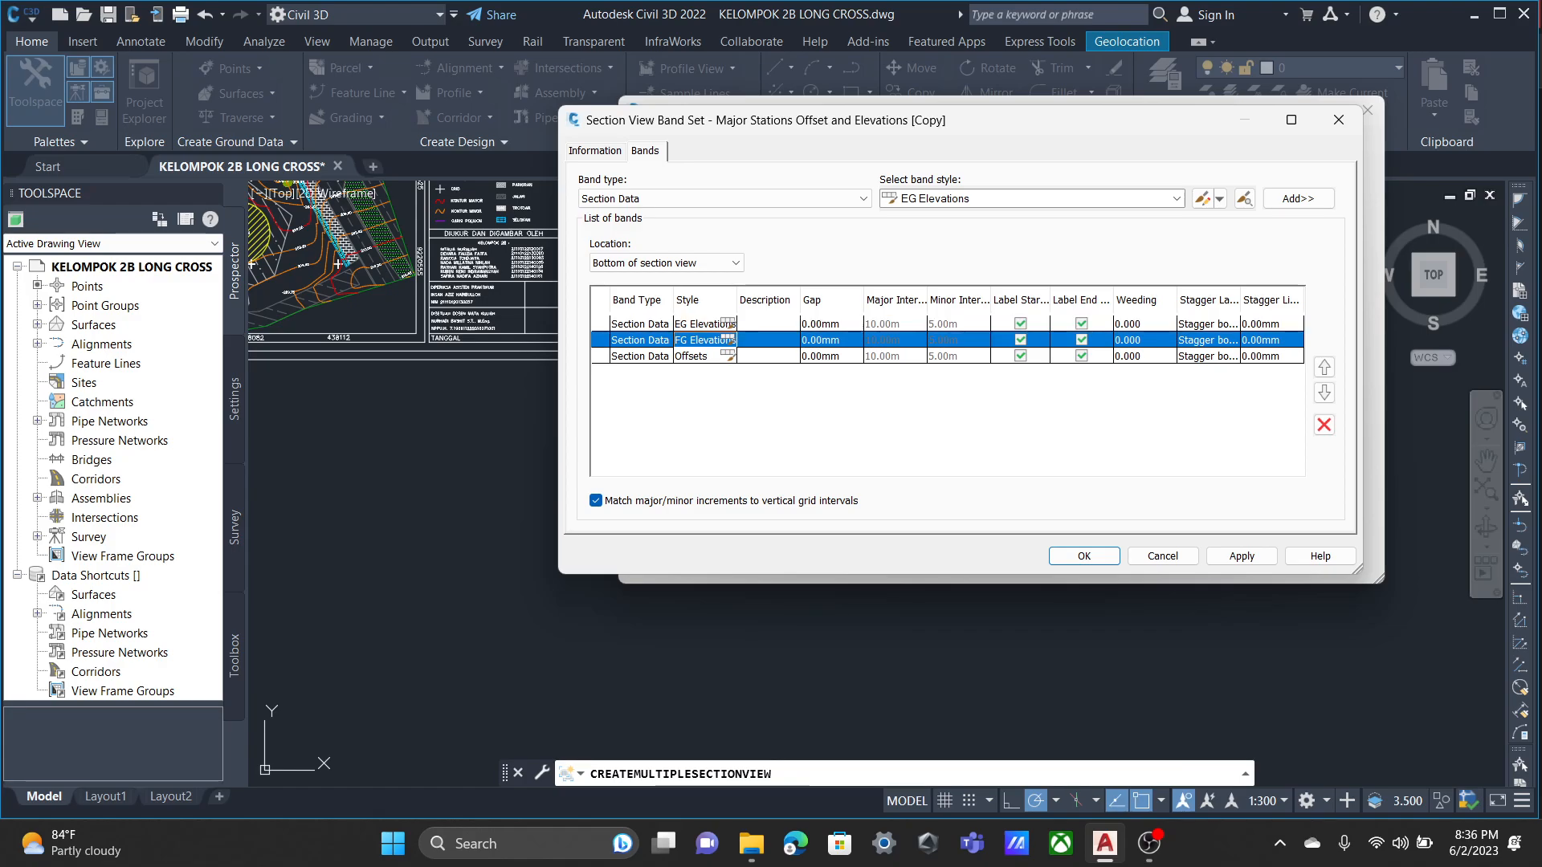
click(1324, 425)
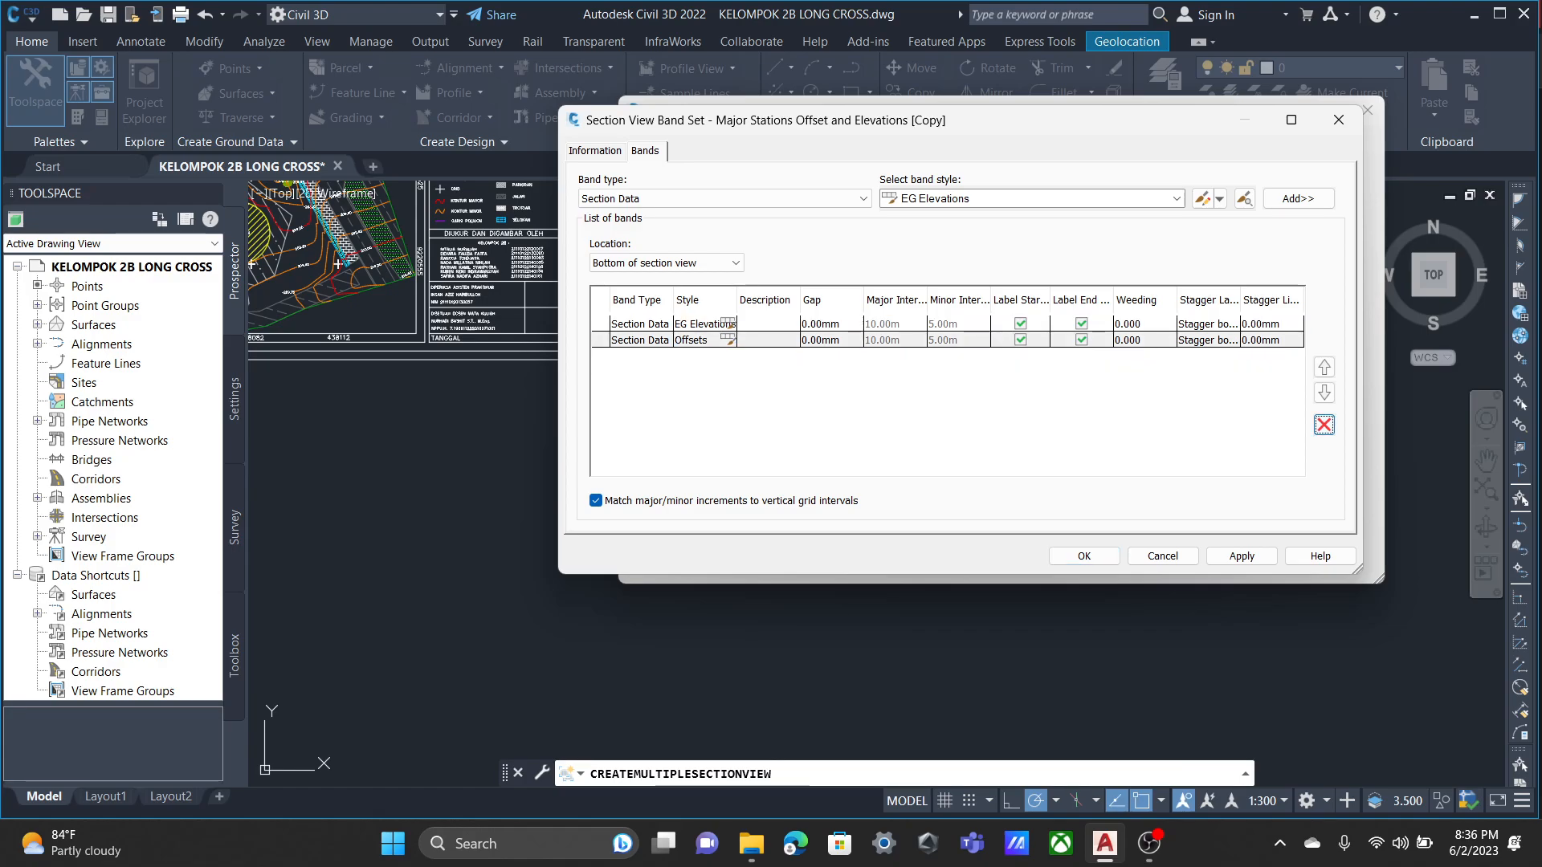
Open the Offsets band style for editing and examine its label and tick positions and its component display list.
click(728, 340)
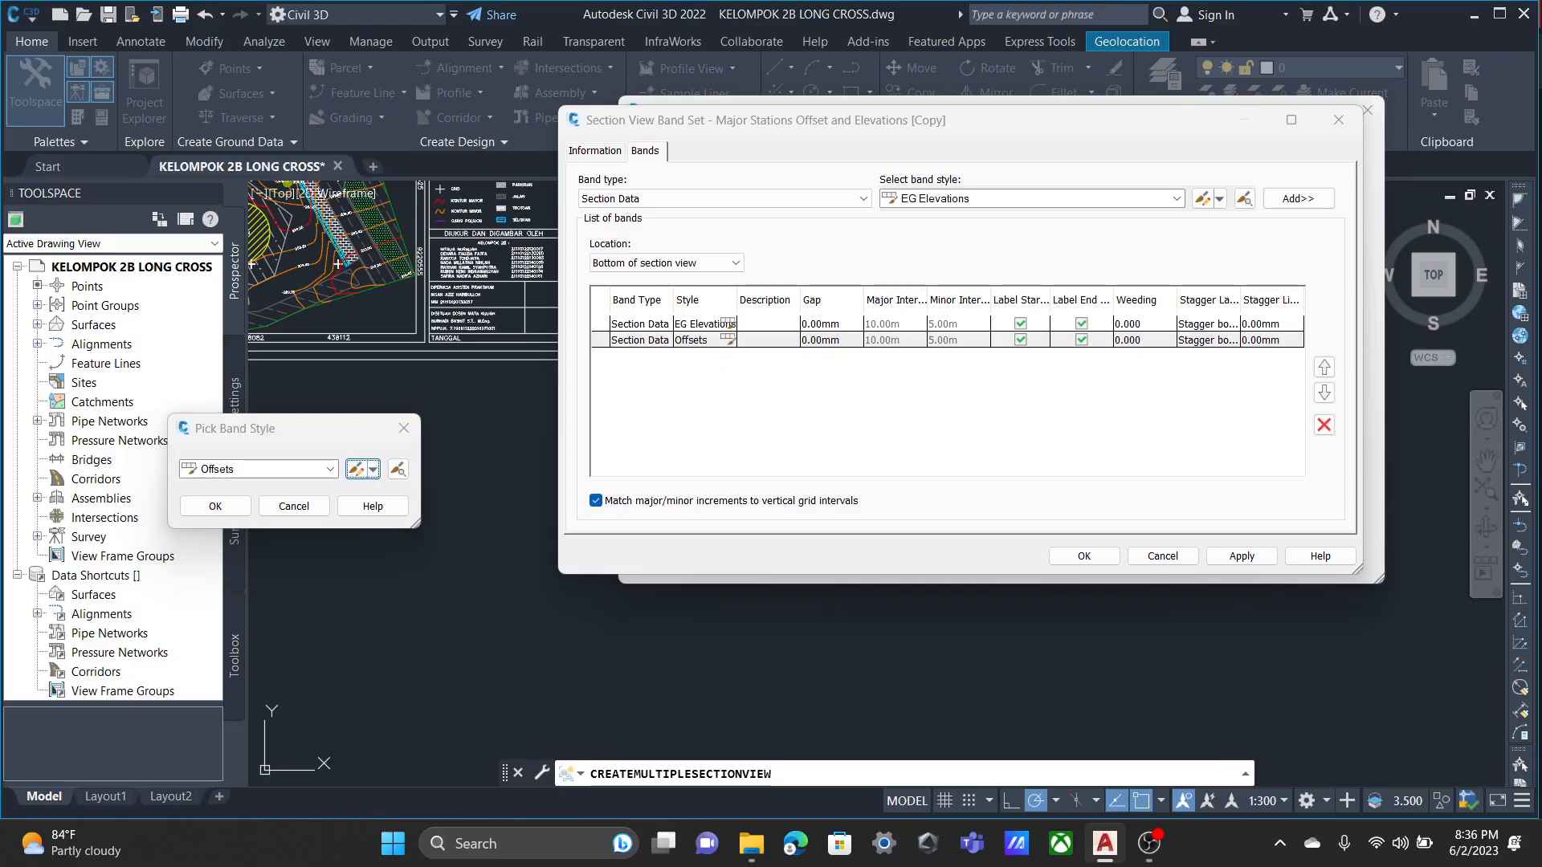
click(355, 469)
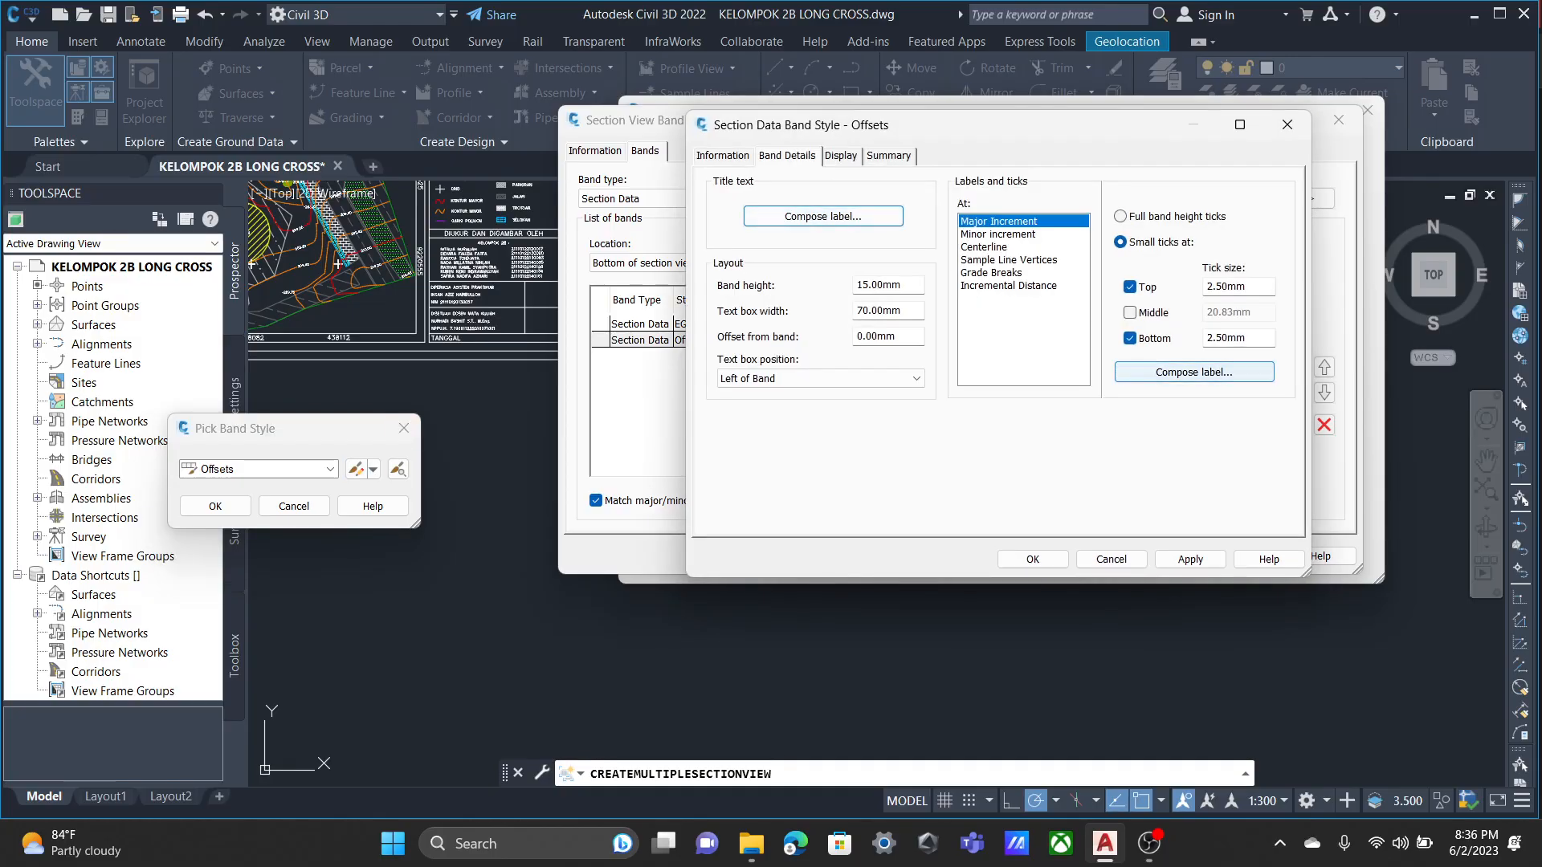
click(984, 248)
click(997, 235)
click(841, 156)
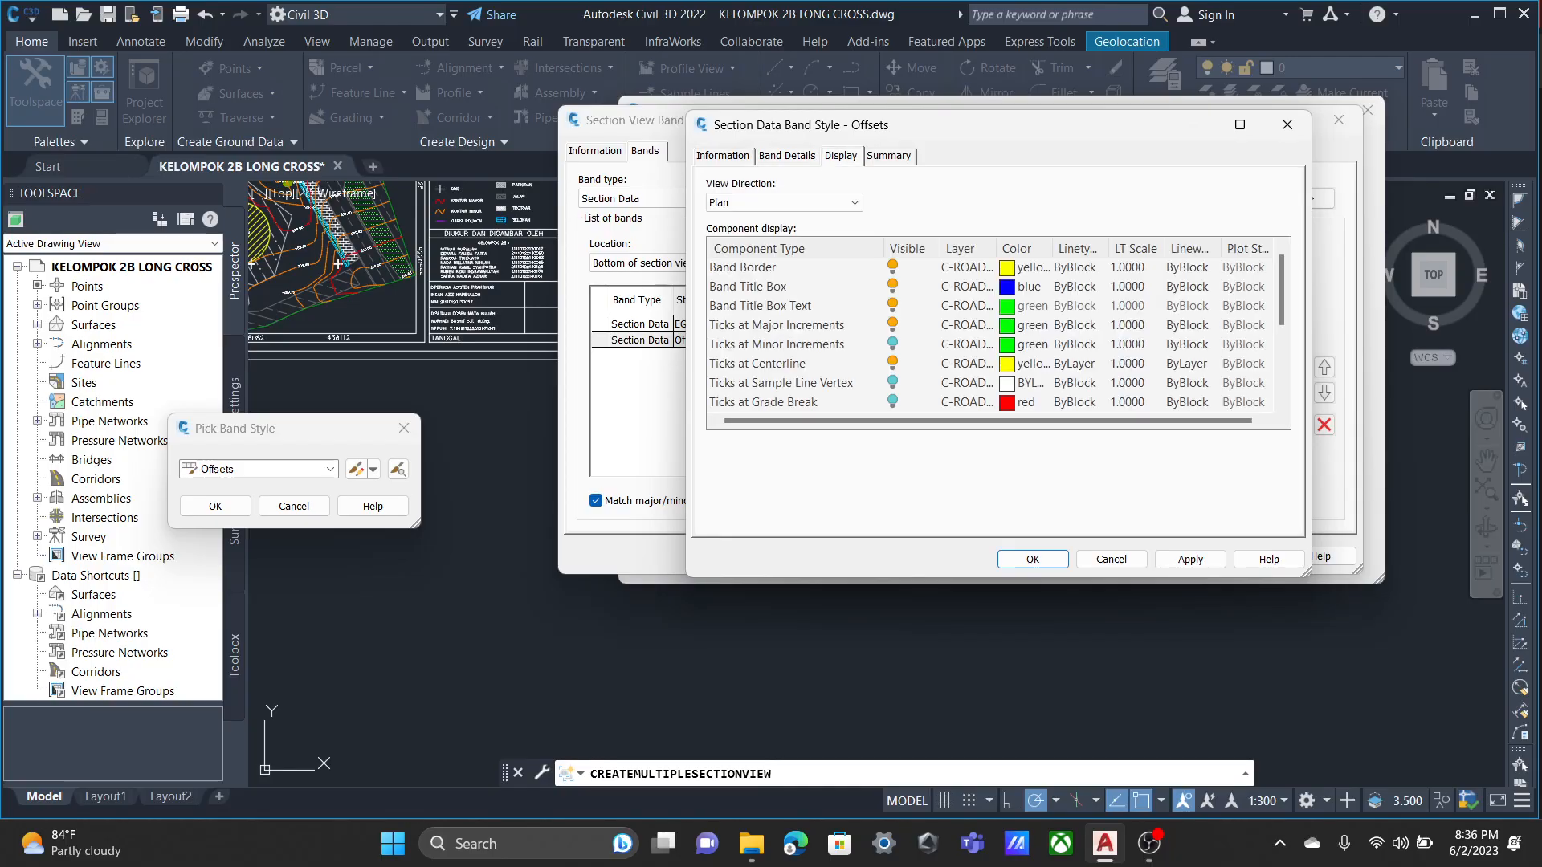
scroll(988, 334, down, 2)
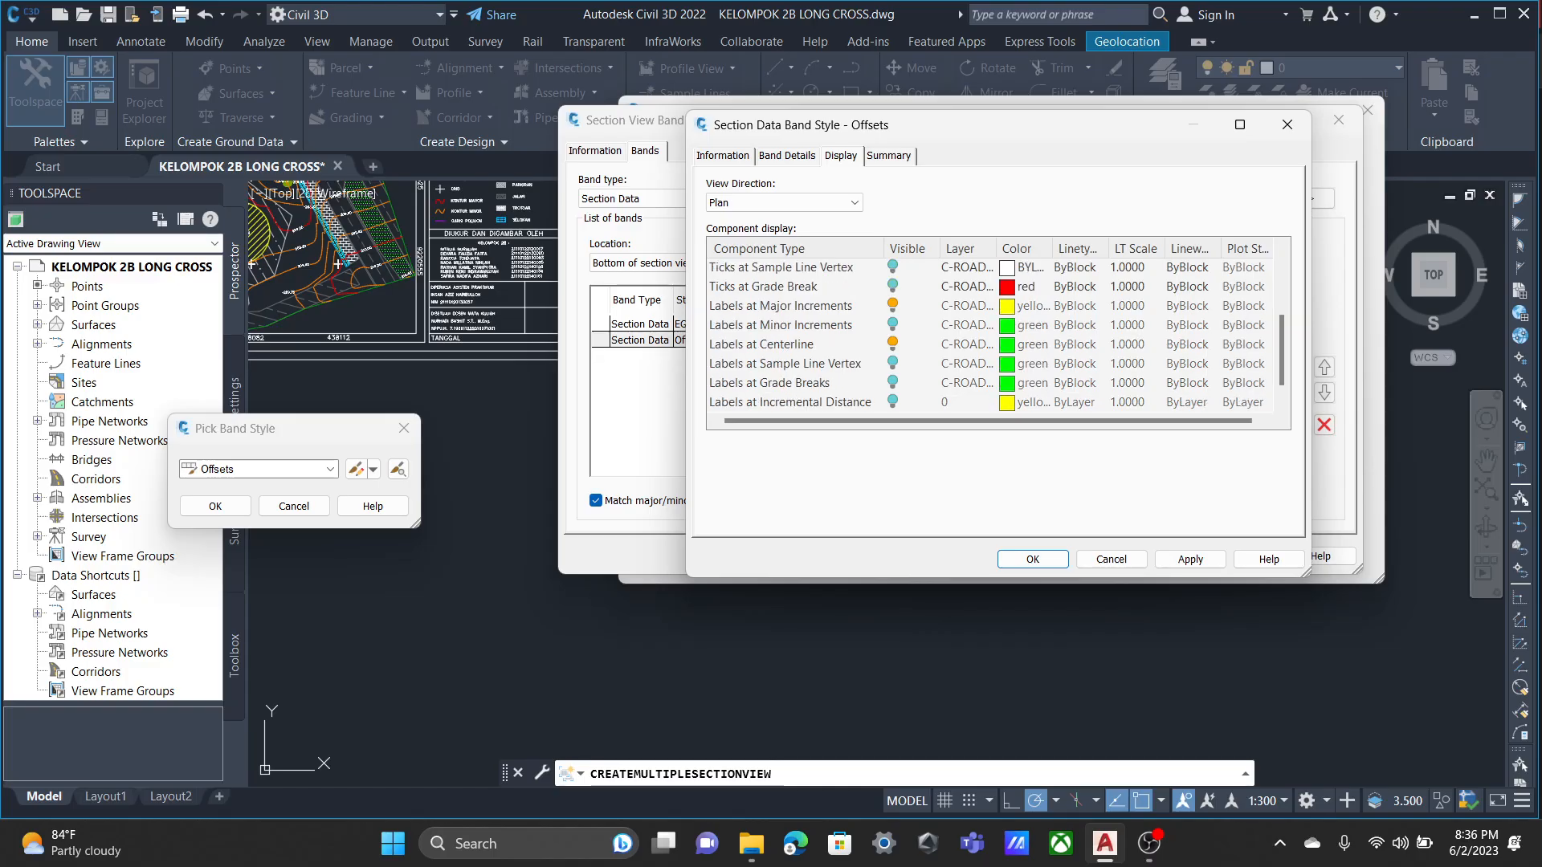
scroll(987, 333, down, 1)
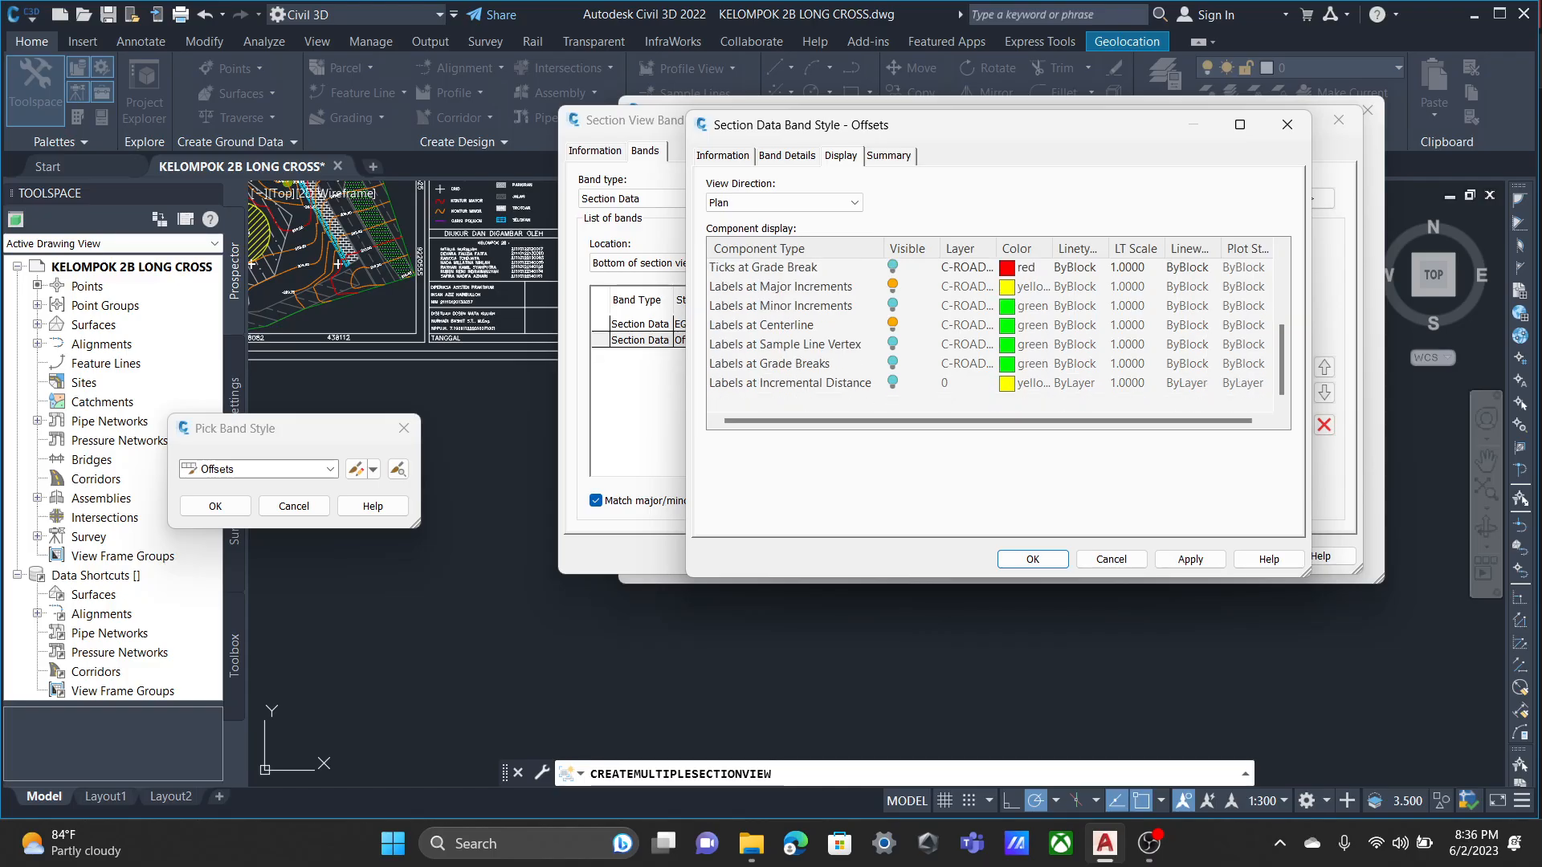
scroll(988, 334, up, 3)
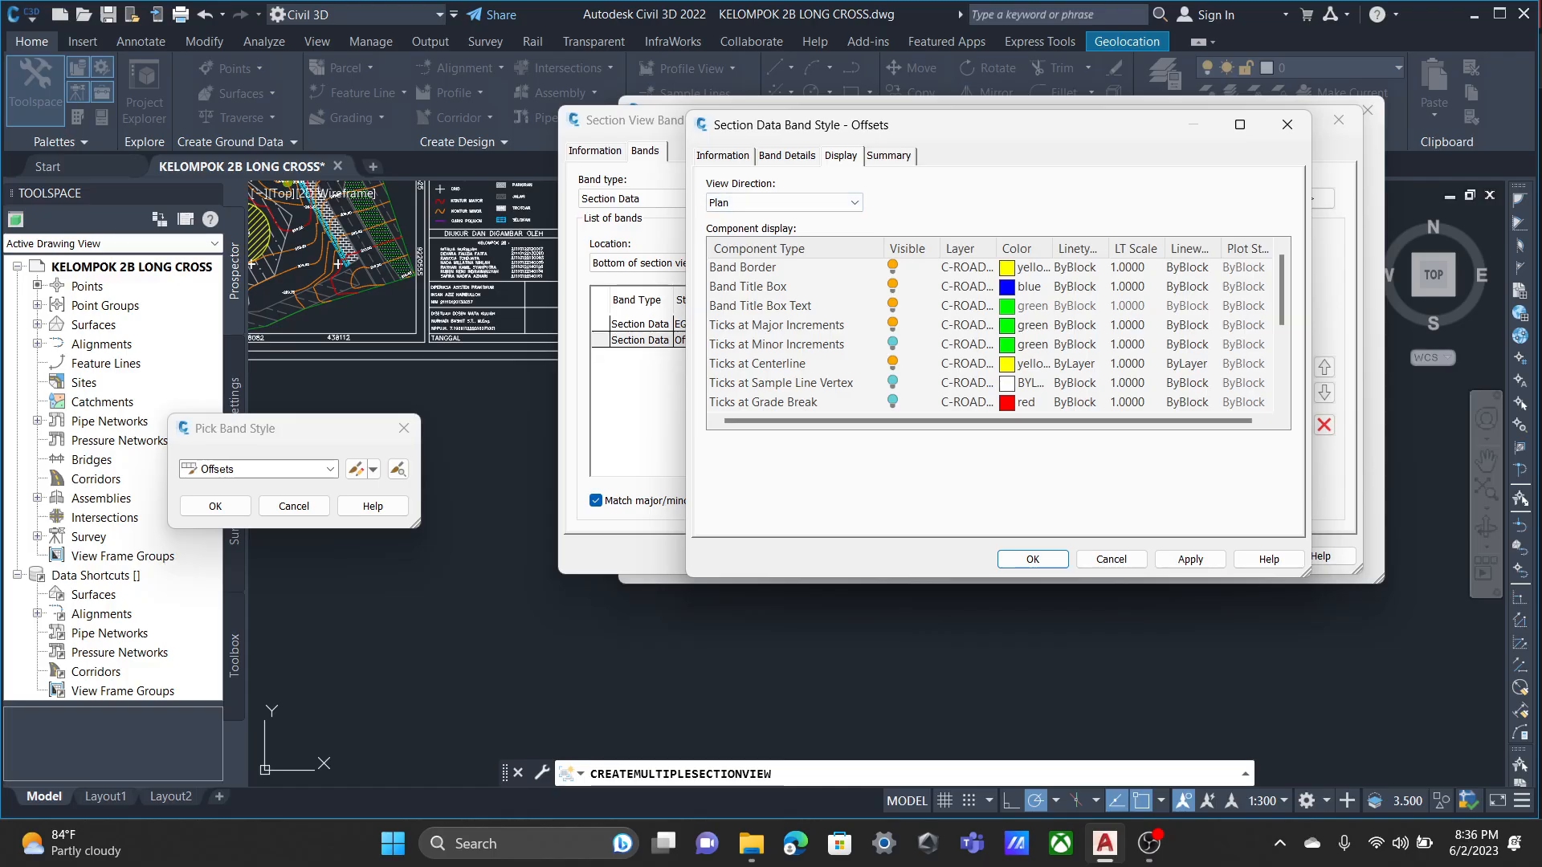
Look through the Offsets band style's general information, band details and summary, and recheck its tick and label components.
click(787, 156)
click(722, 156)
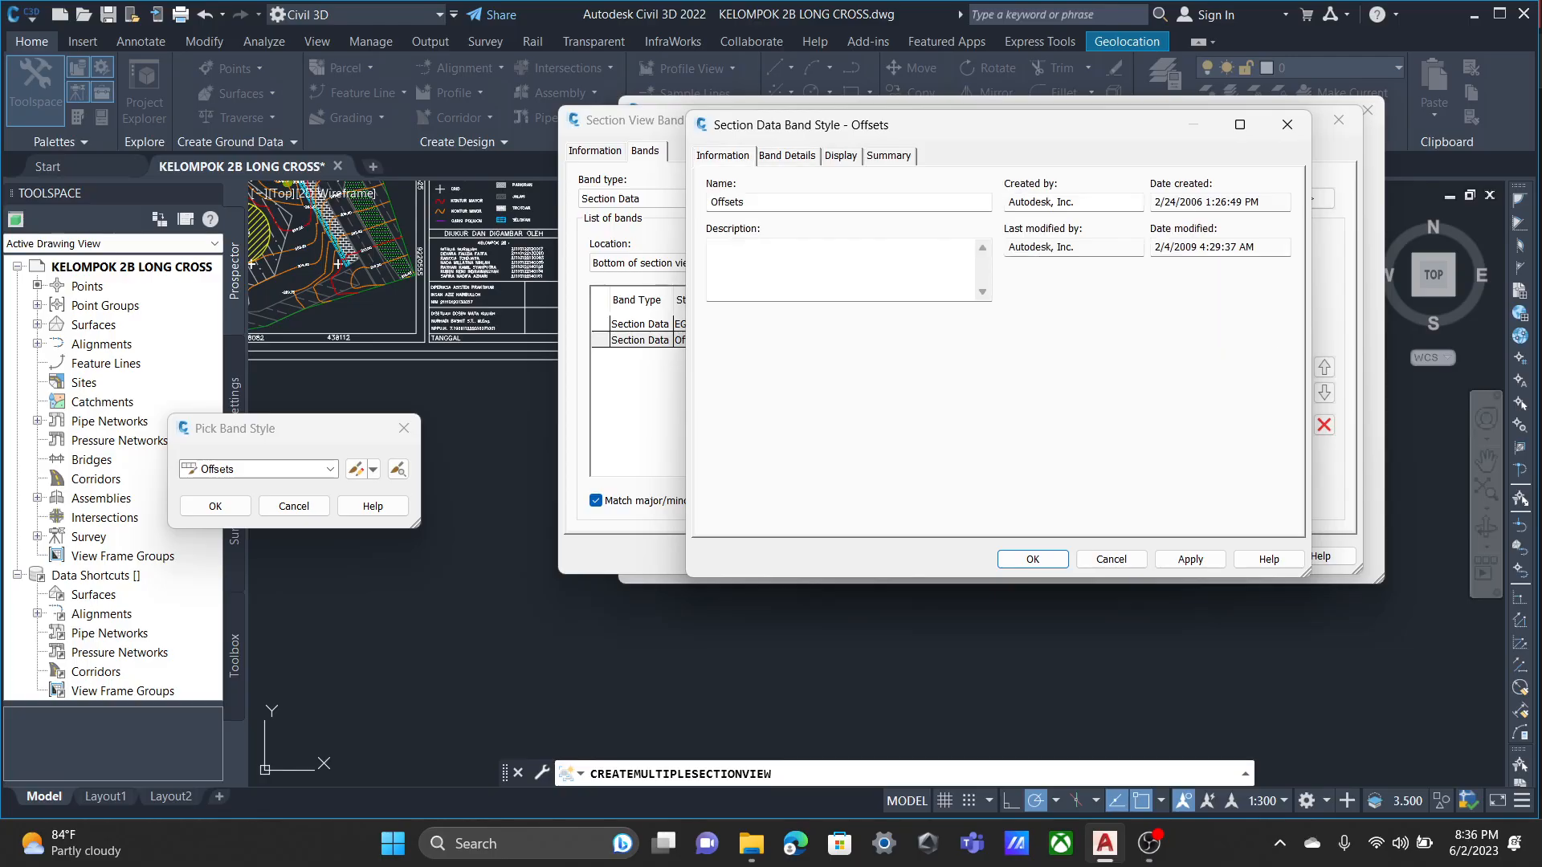
click(787, 156)
click(890, 156)
click(841, 156)
scroll(987, 334, down, 3)
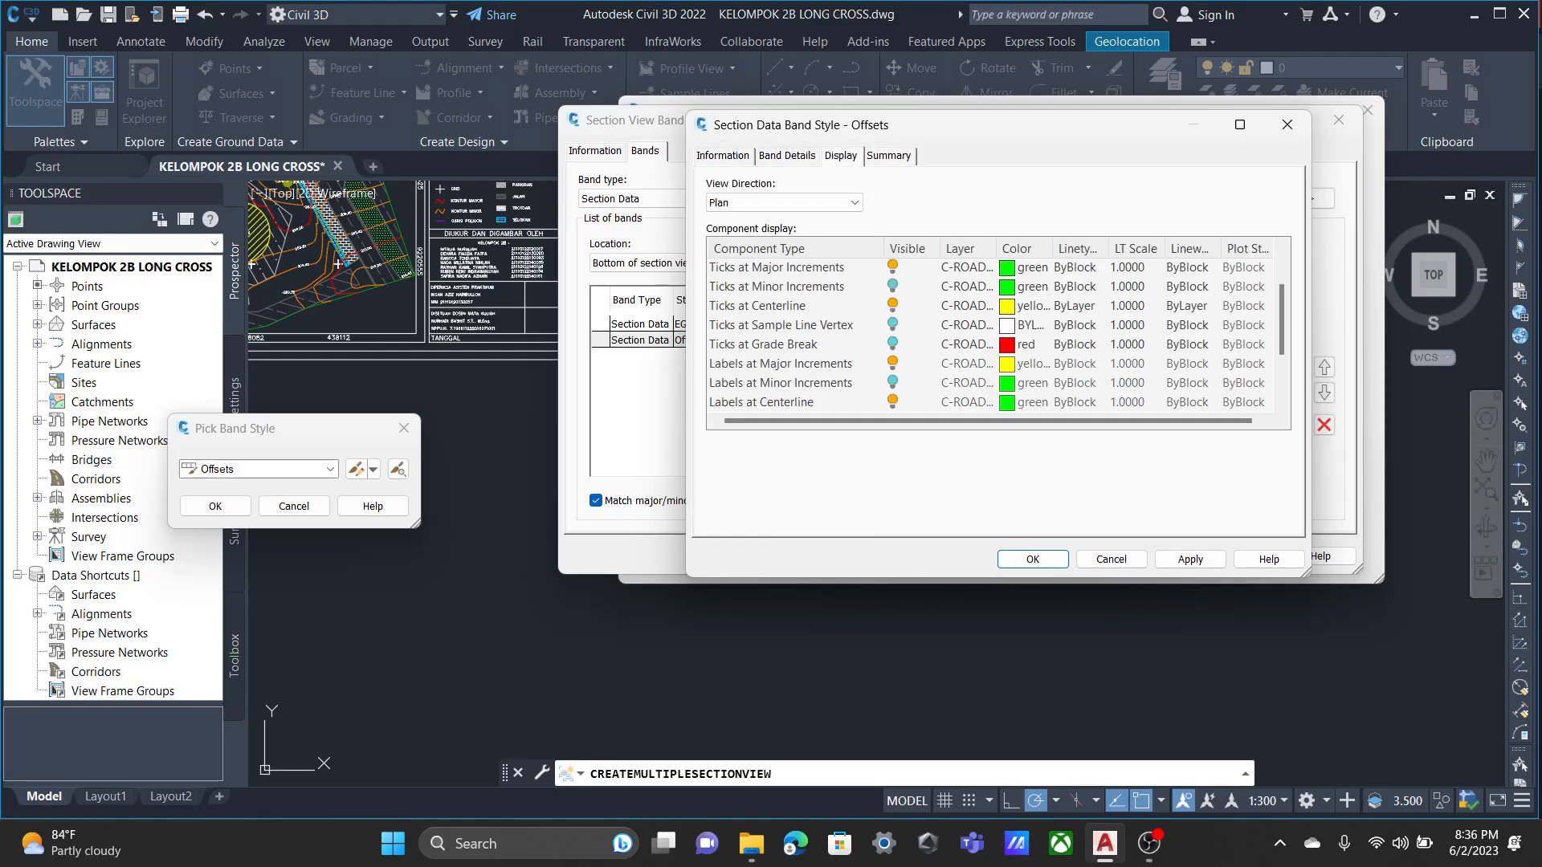
scroll(988, 333, down, 3)
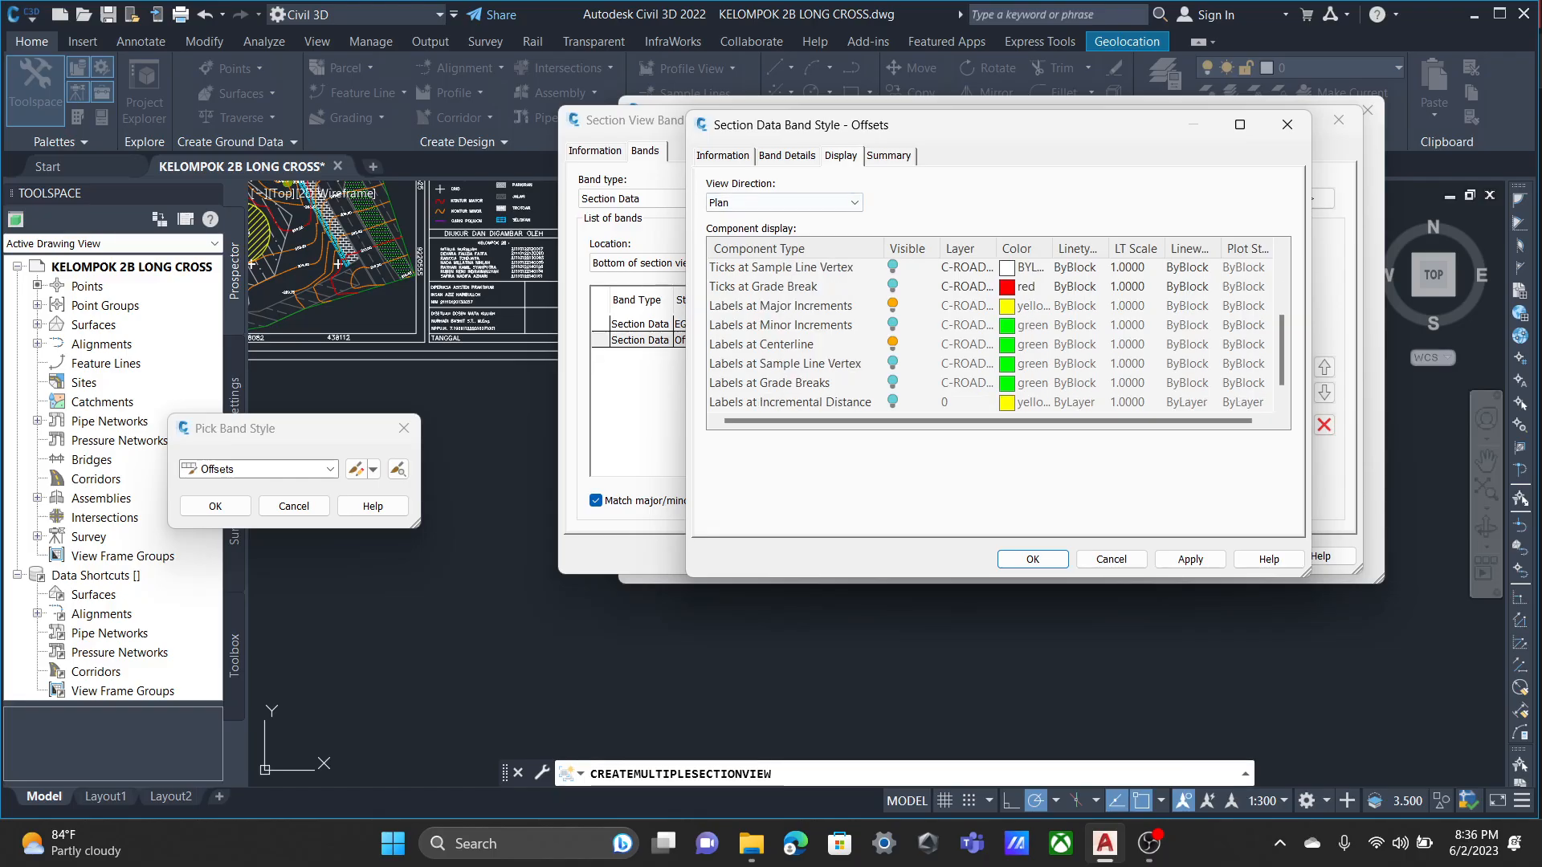
scroll(988, 333, up, 6)
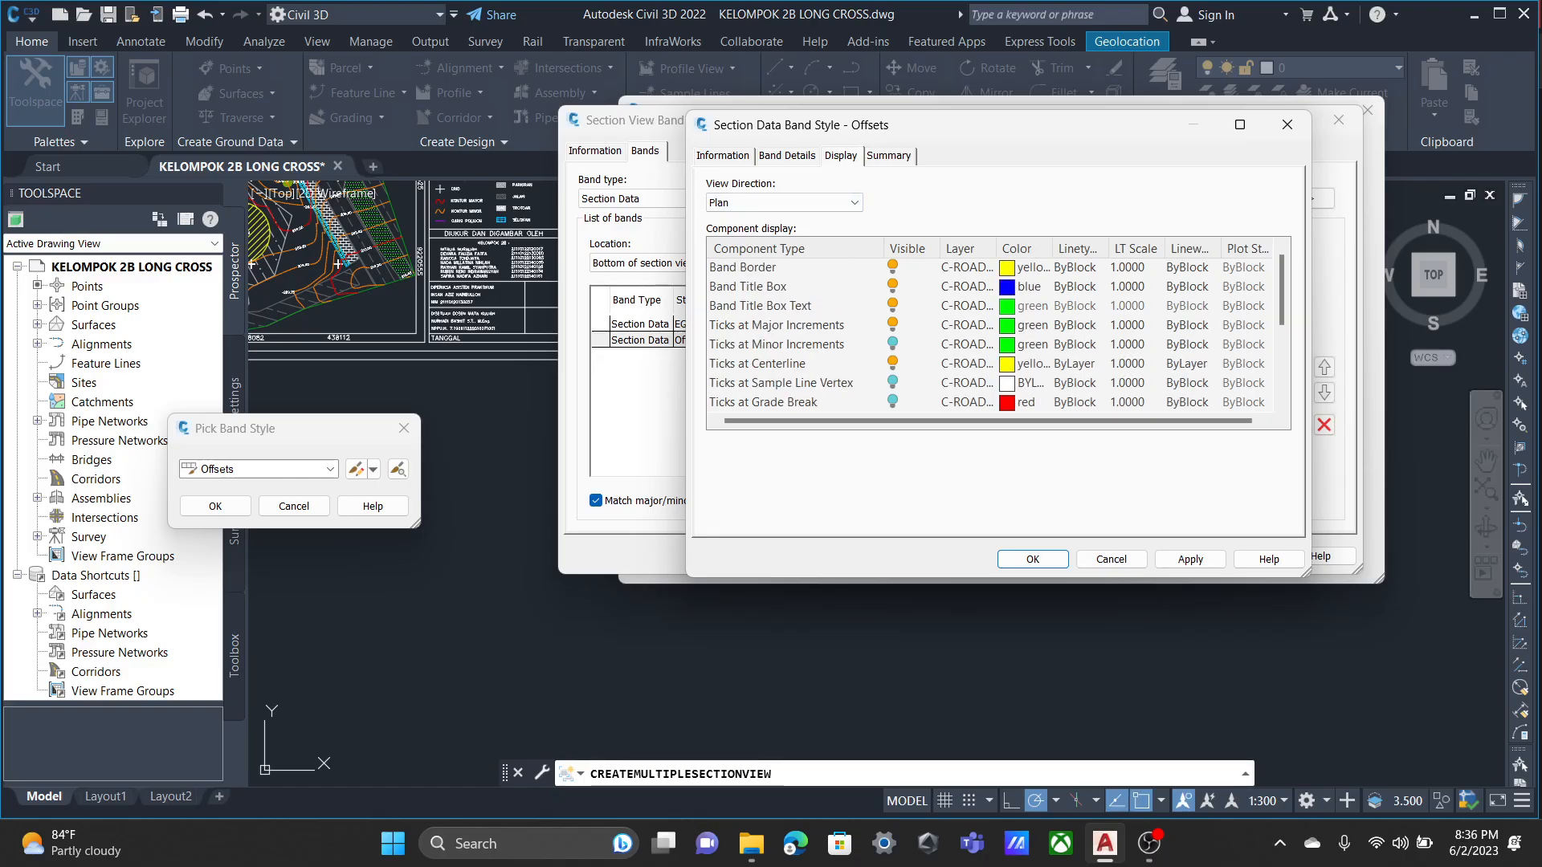
scroll(988, 334, down, 3)
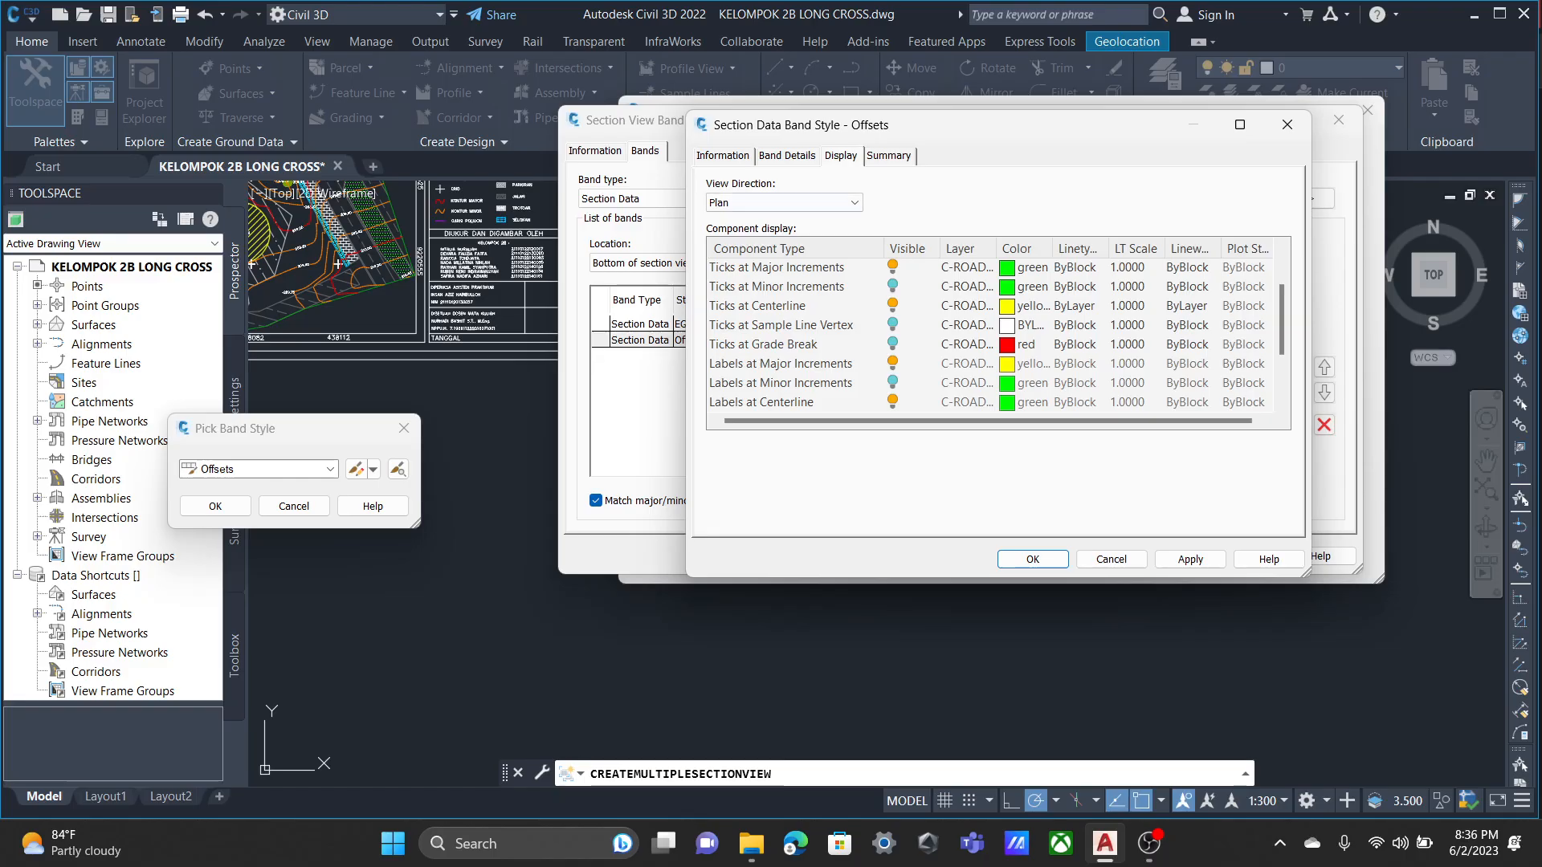
Examine the Offsets band's Major Increment label layout and the properties available for its text contents, leaving them unedited.
click(788, 156)
click(998, 220)
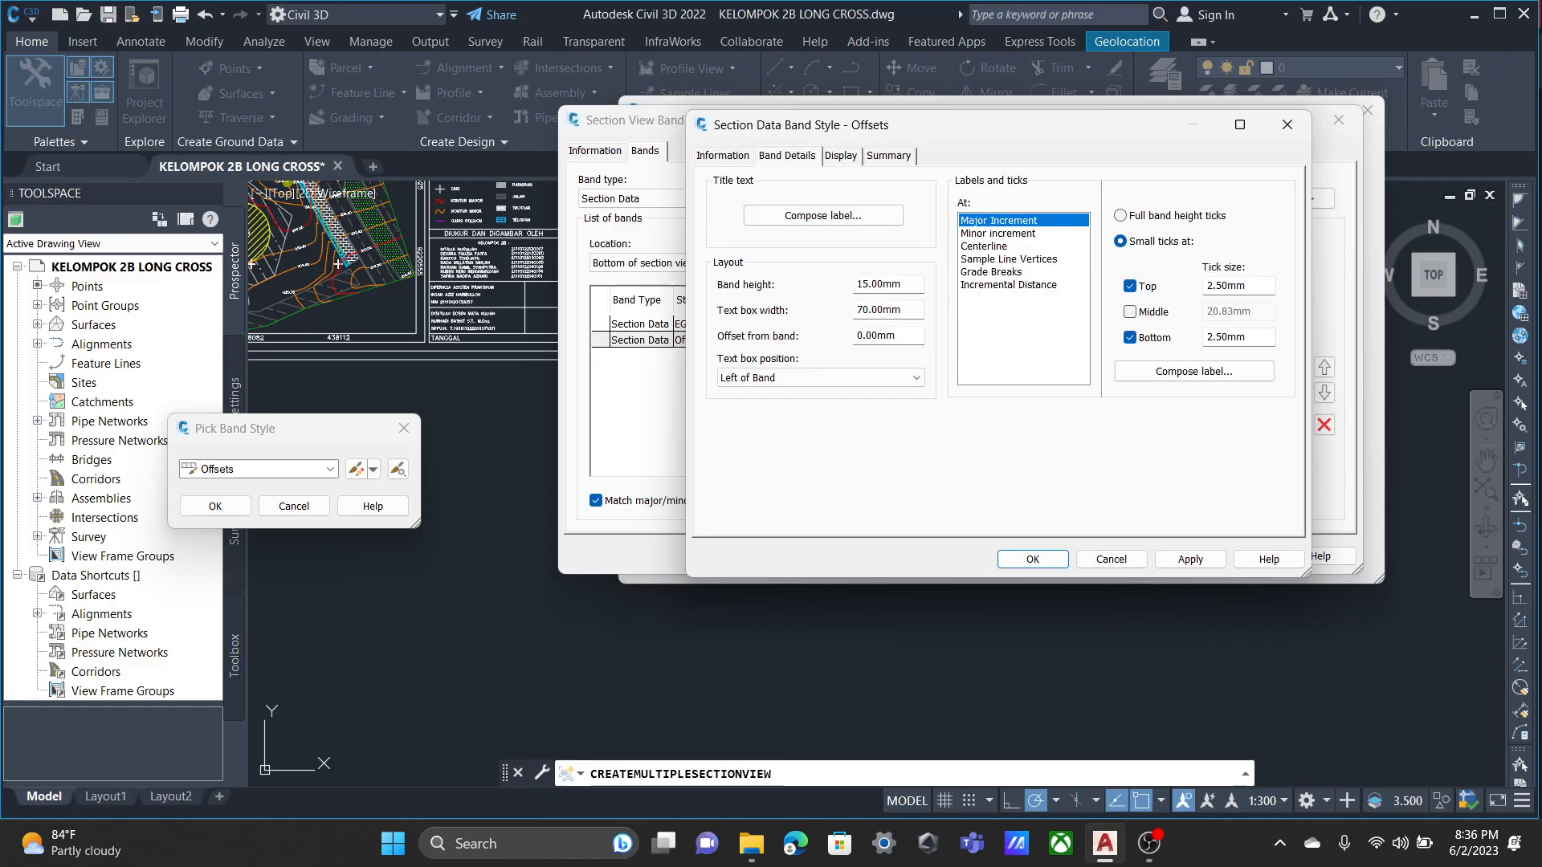
click(1194, 371)
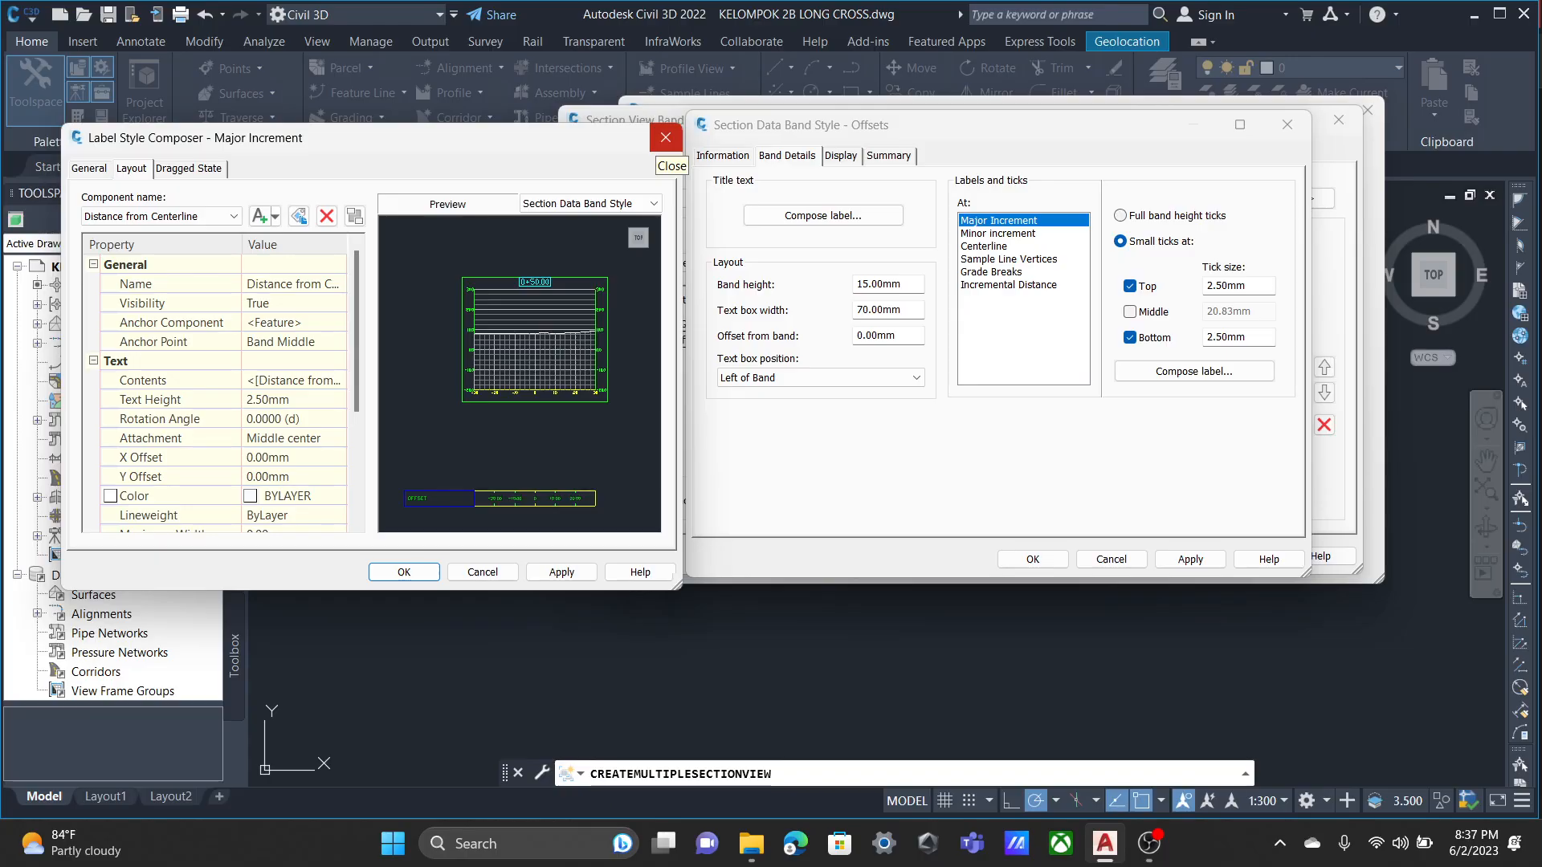
click(665, 137)
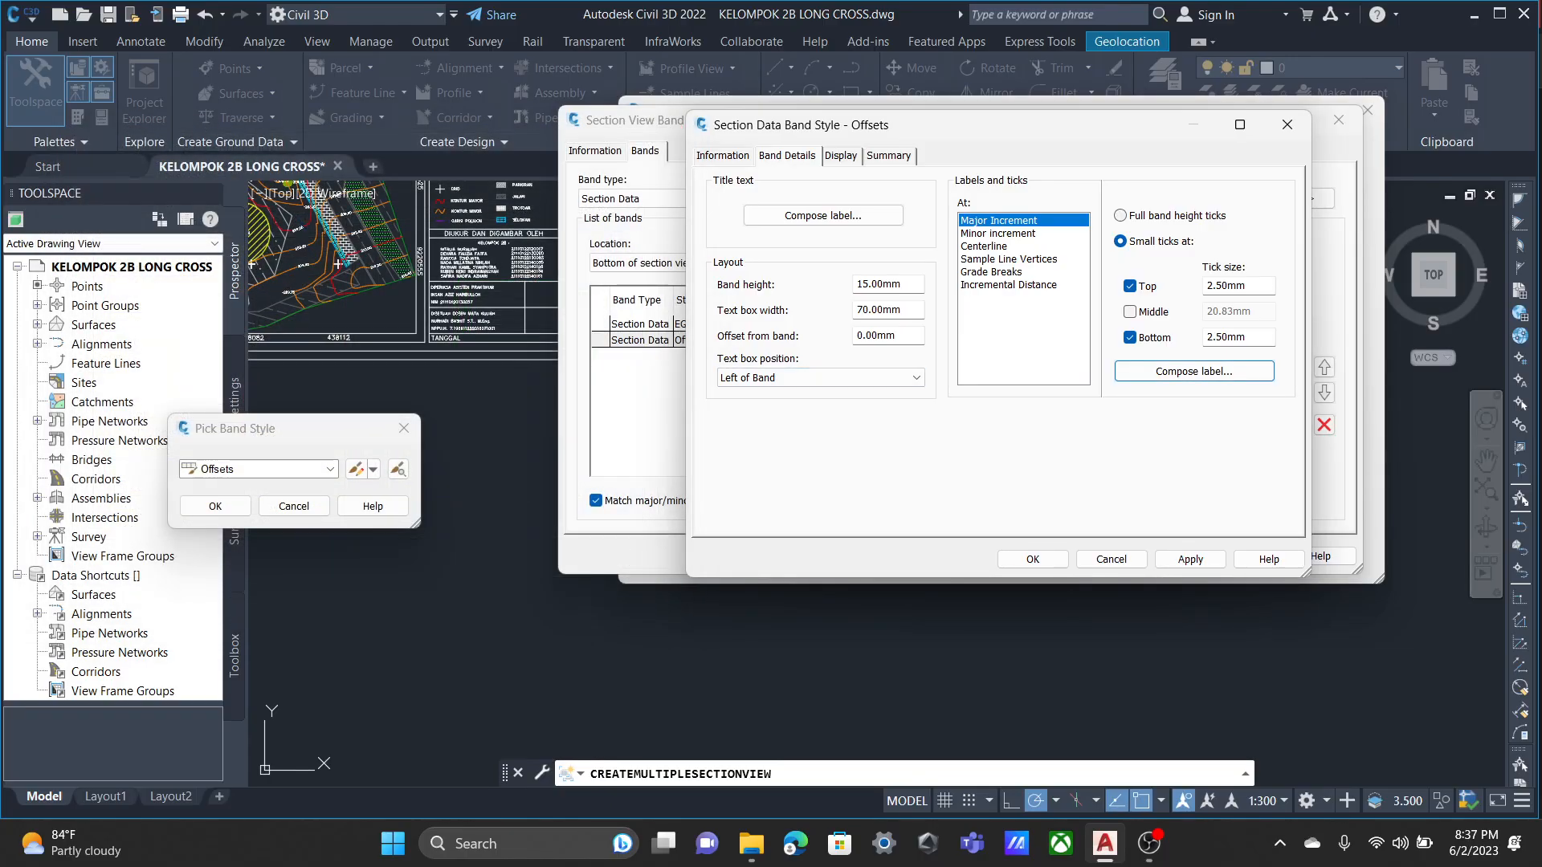
click(1195, 371)
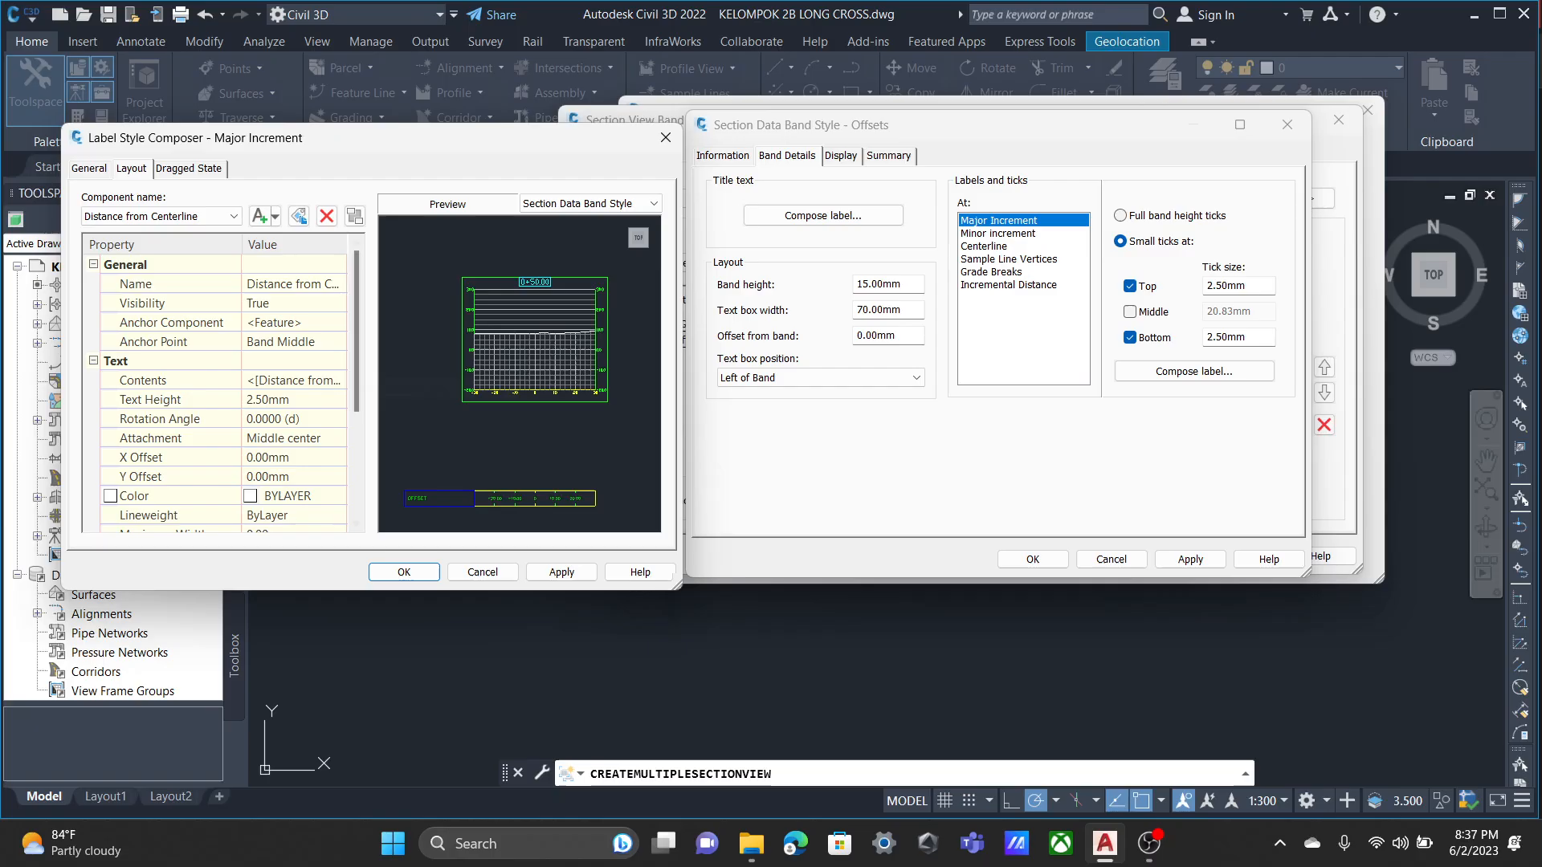
click(337, 381)
click(336, 380)
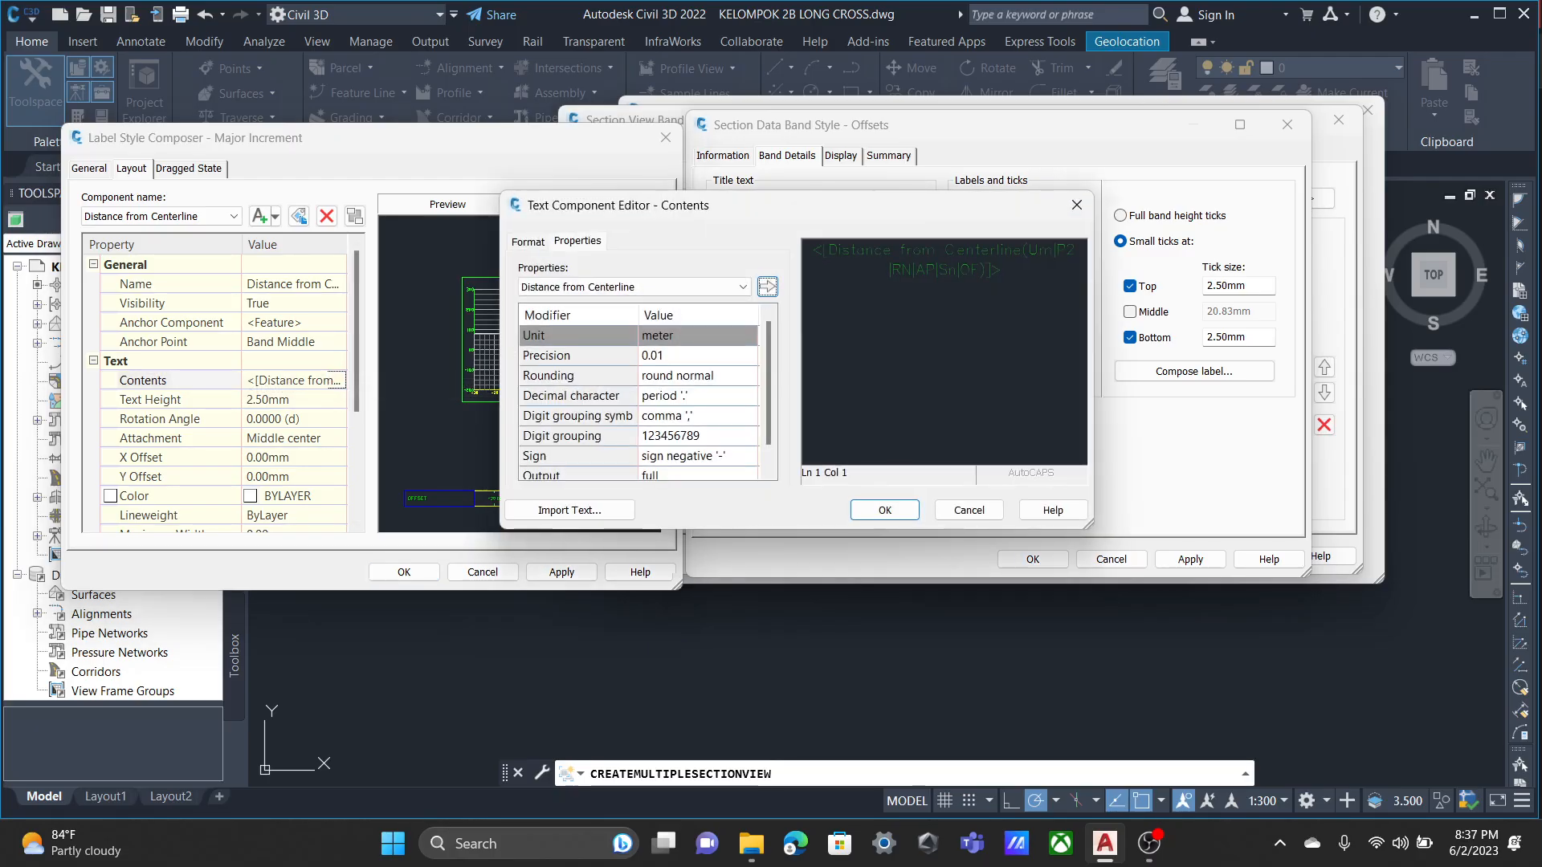
click(743, 287)
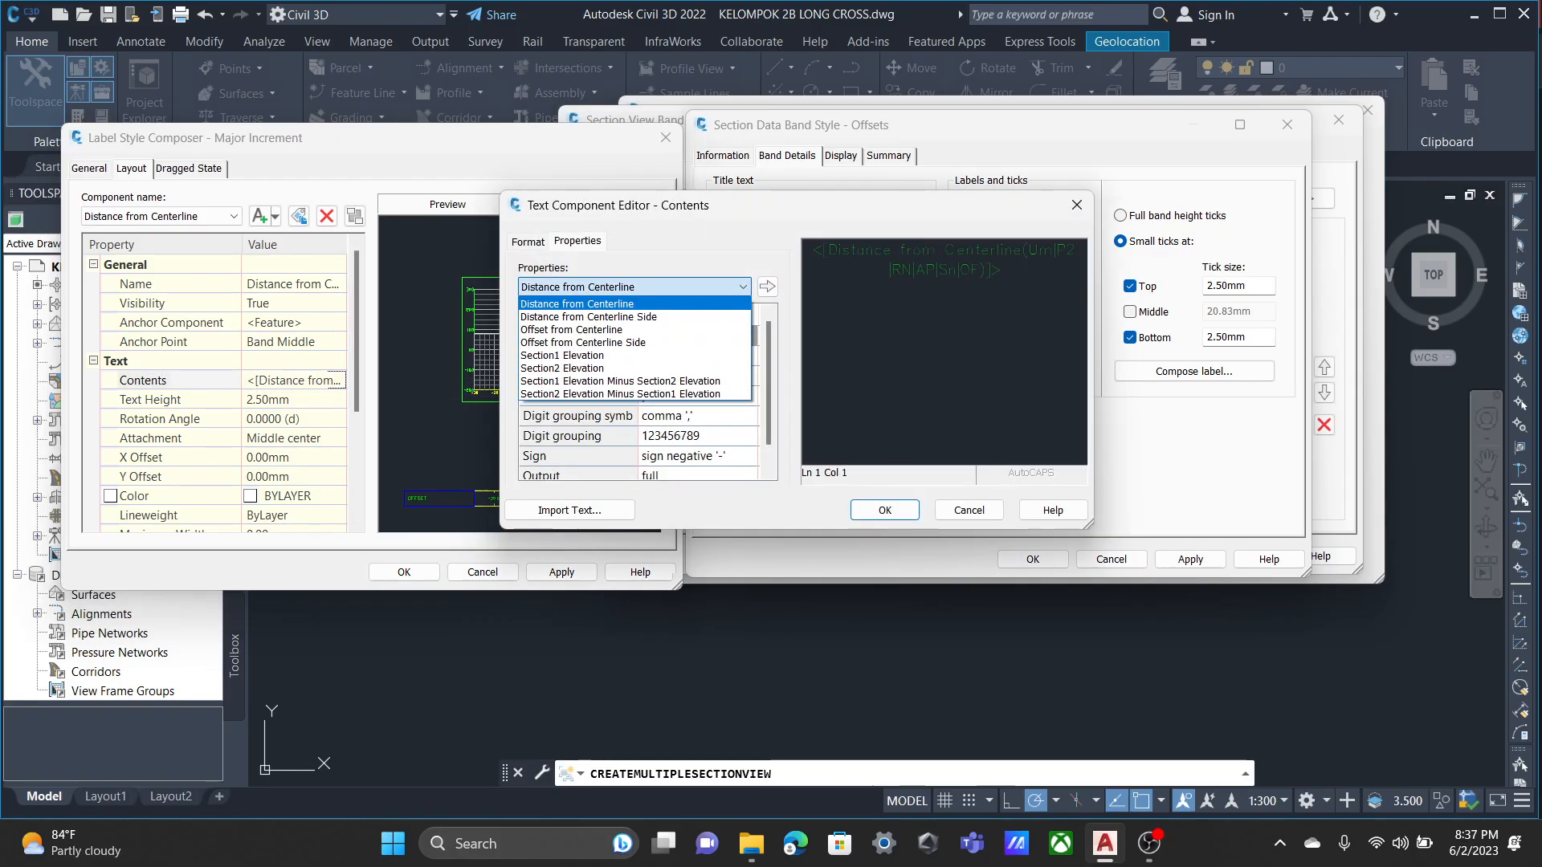
click(742, 287)
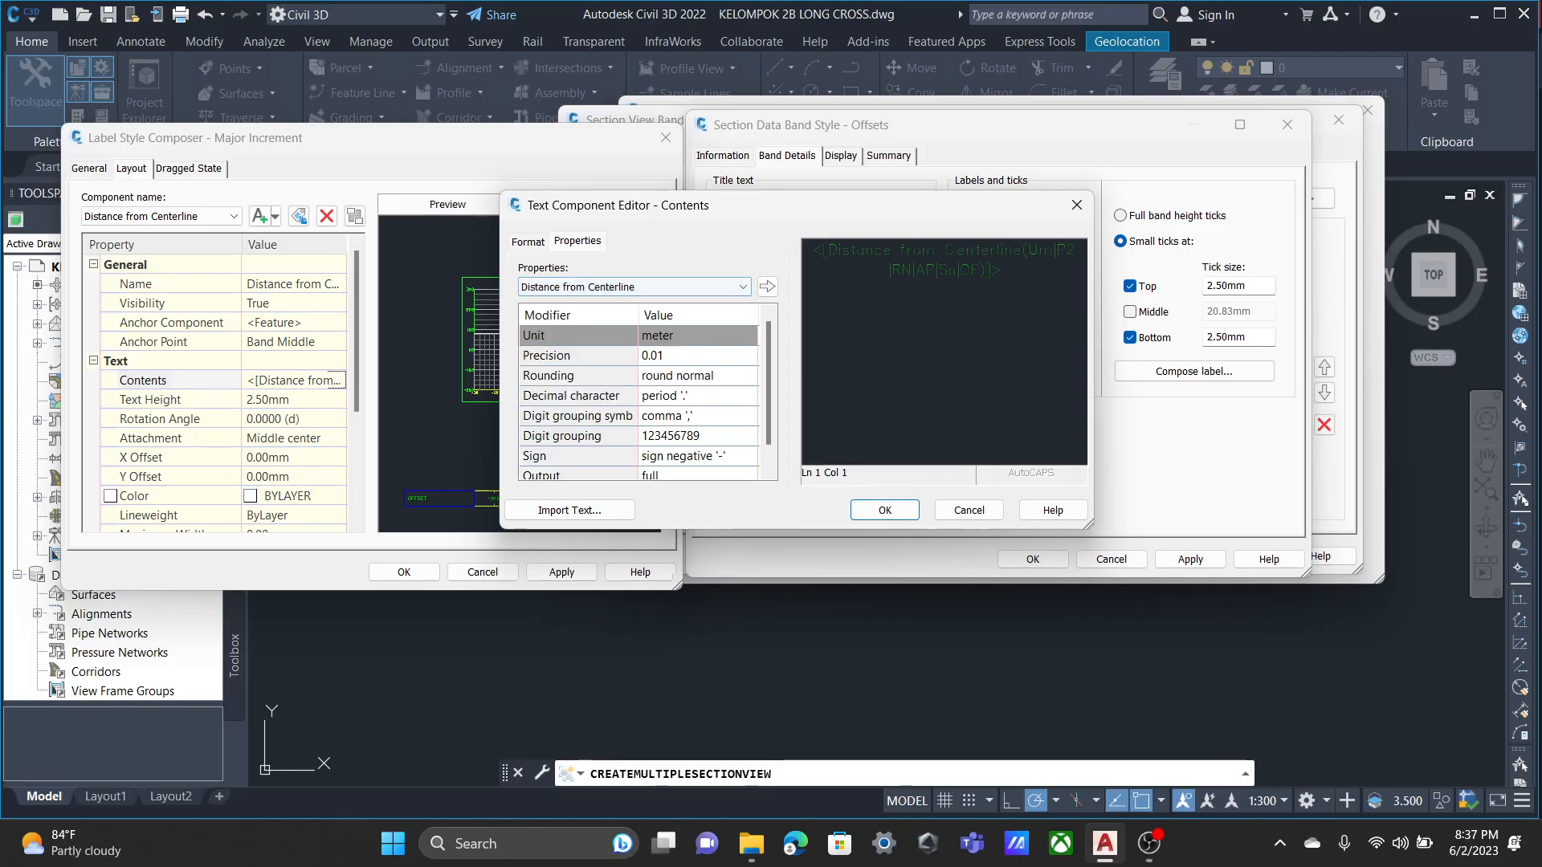
click(969, 510)
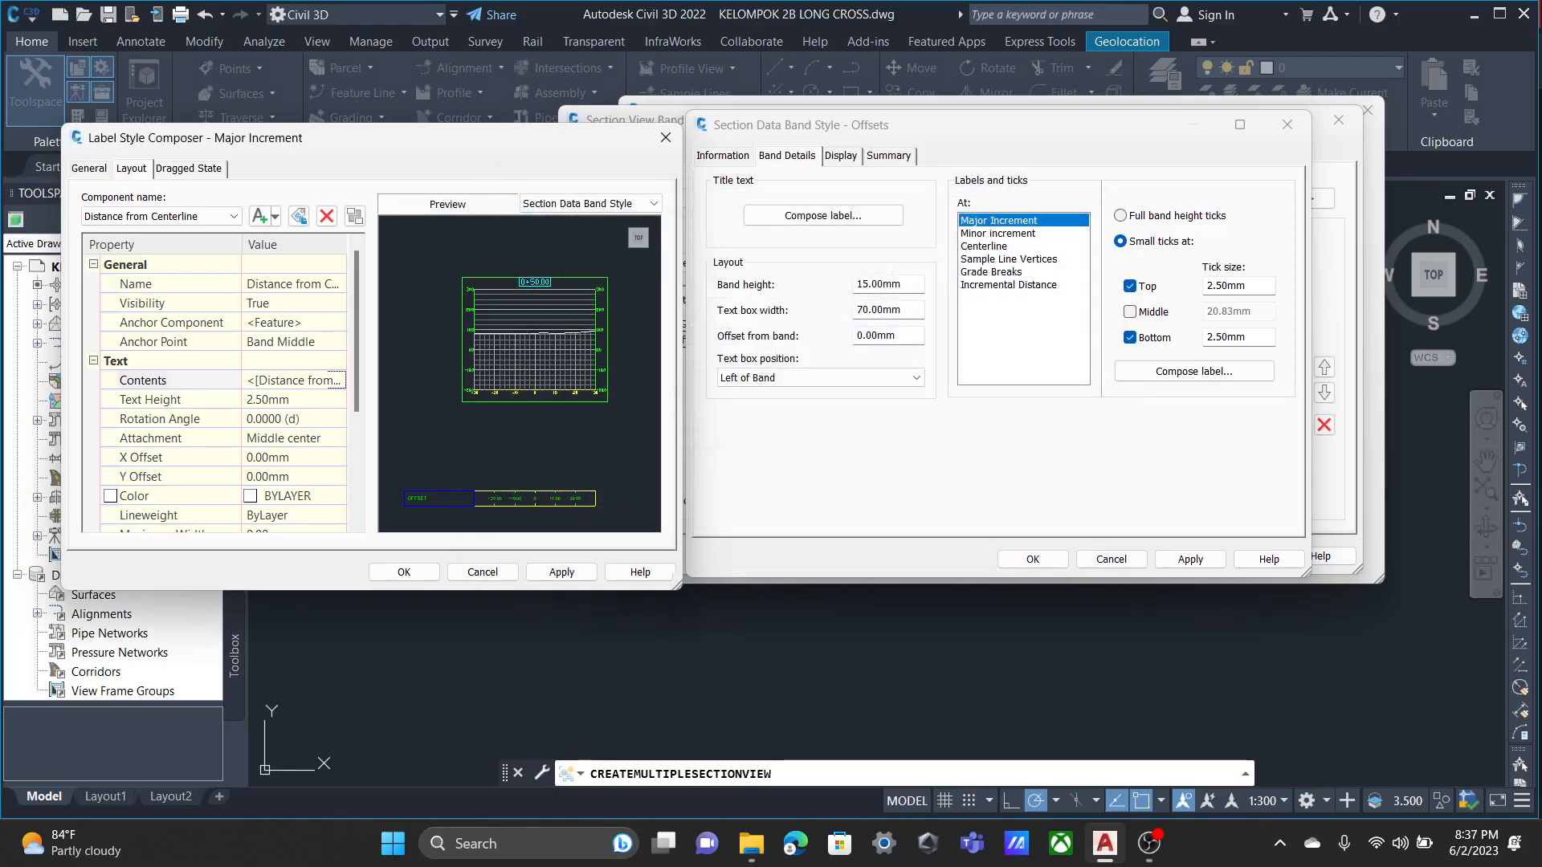
click(666, 138)
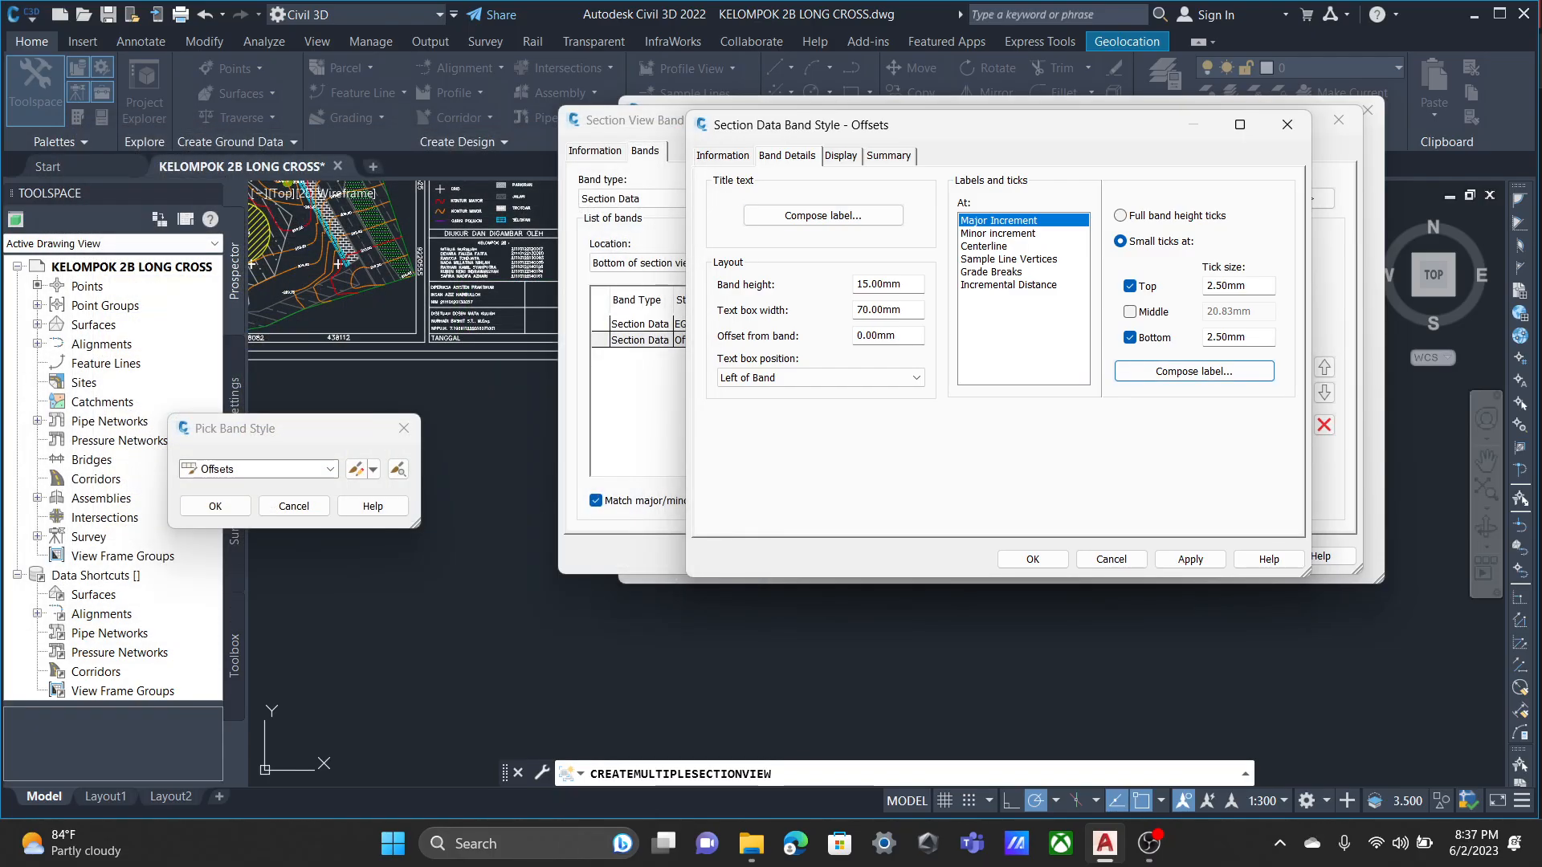
Review the visibility of all Offsets band components once more and accept the band style.
click(841, 155)
click(889, 156)
click(841, 156)
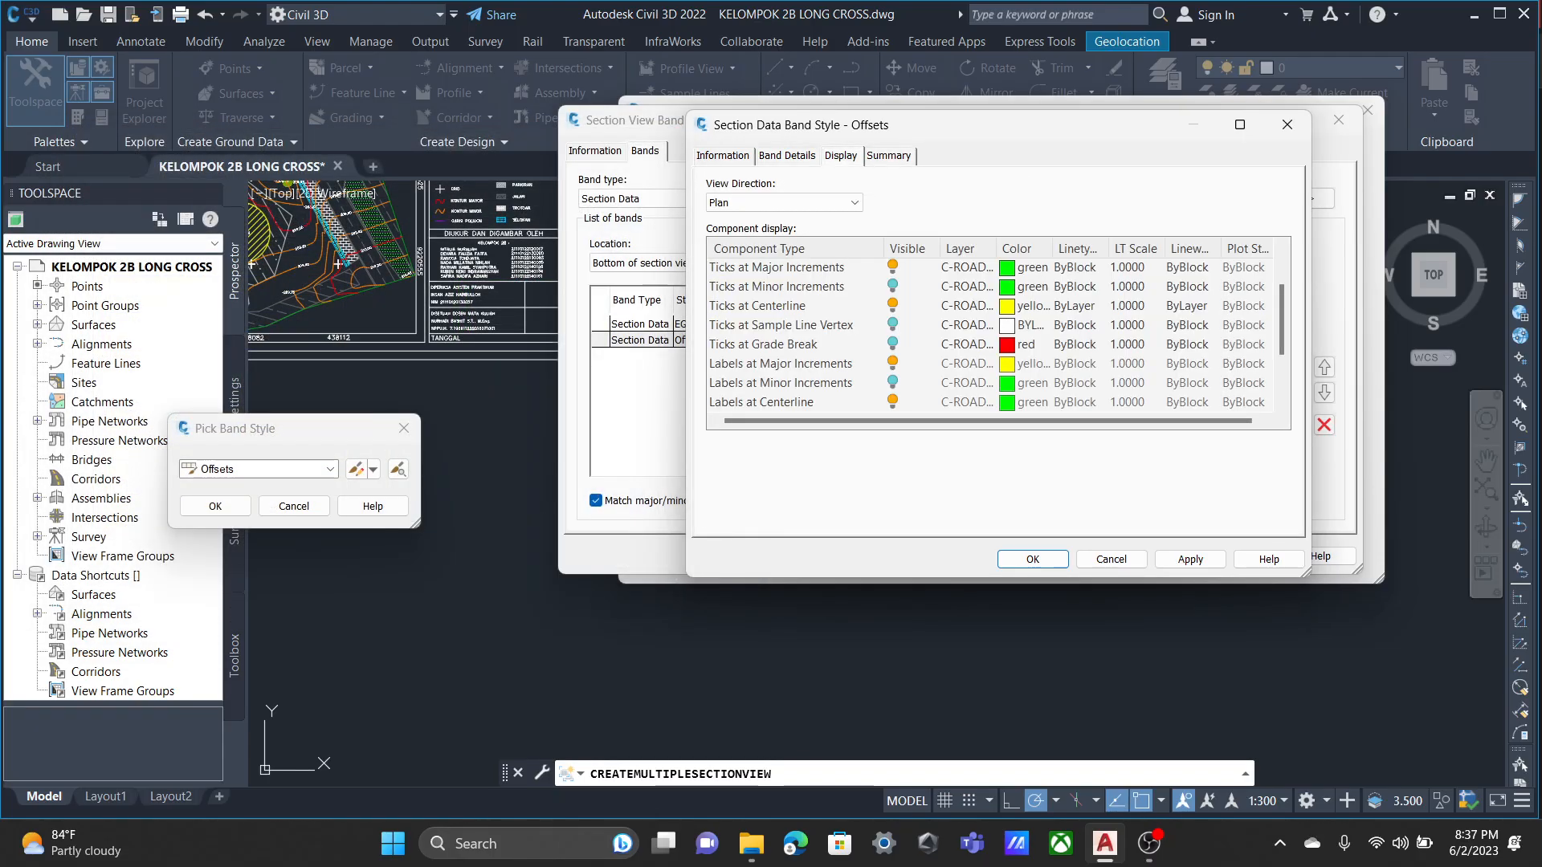
scroll(996, 337, down, 2)
scroll(996, 338, up, 3)
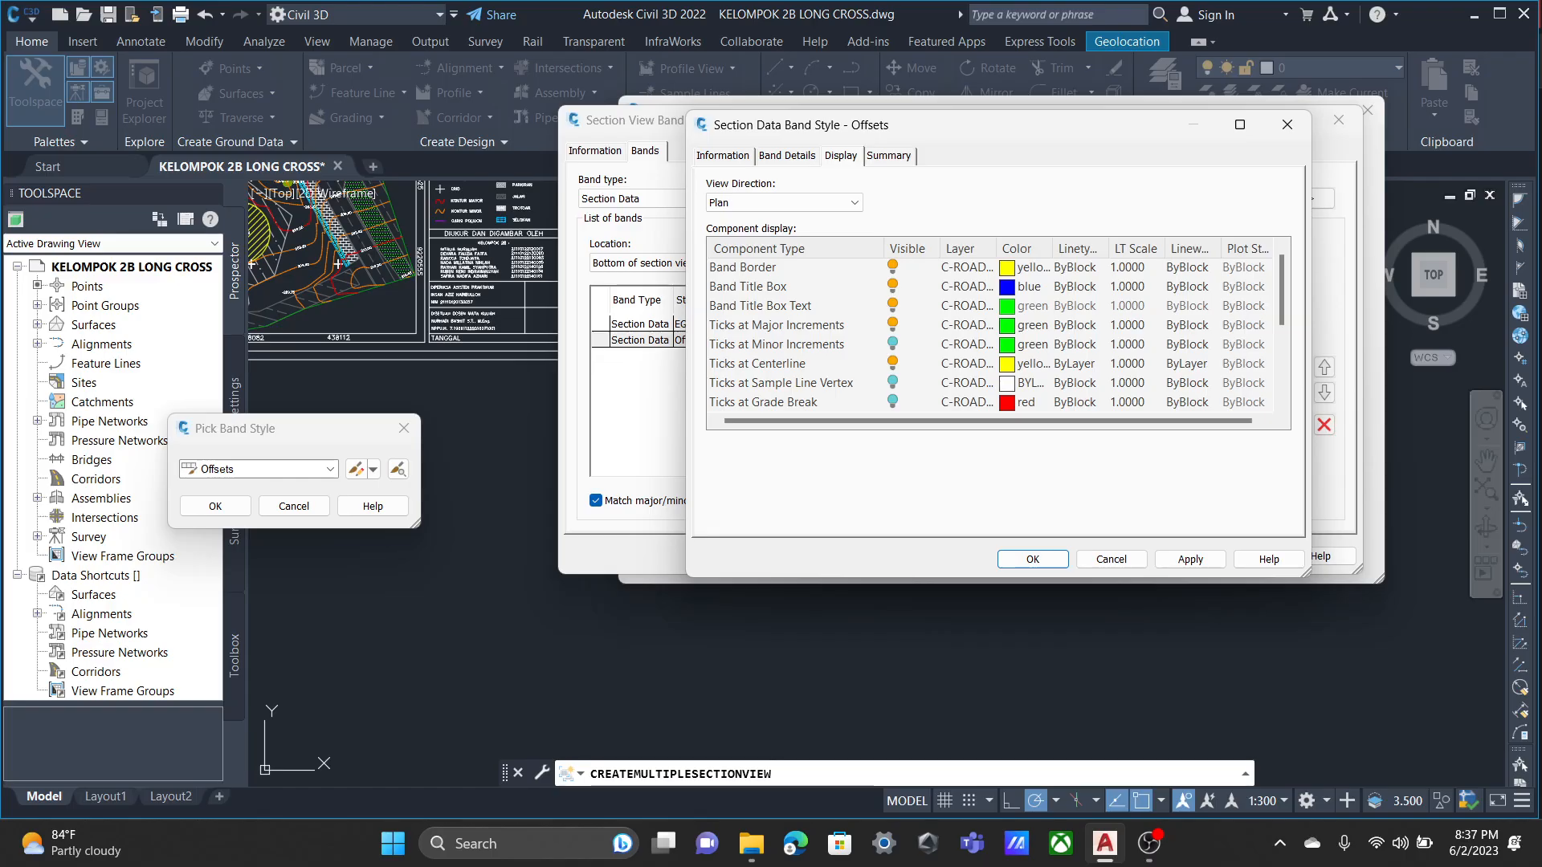
scroll(996, 333, down, 1)
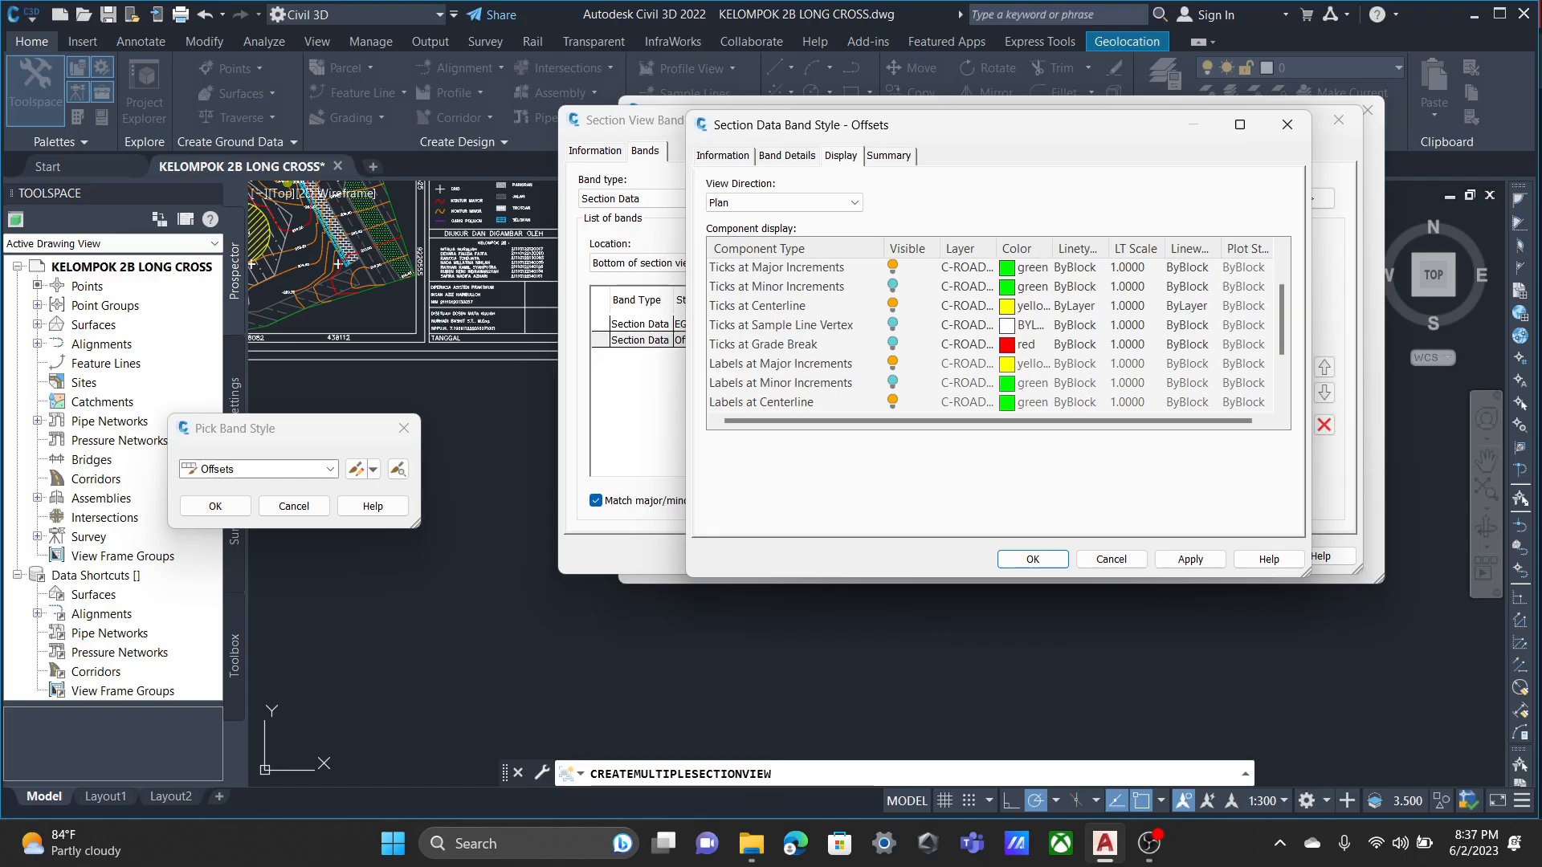
scroll(996, 337, down, 2)
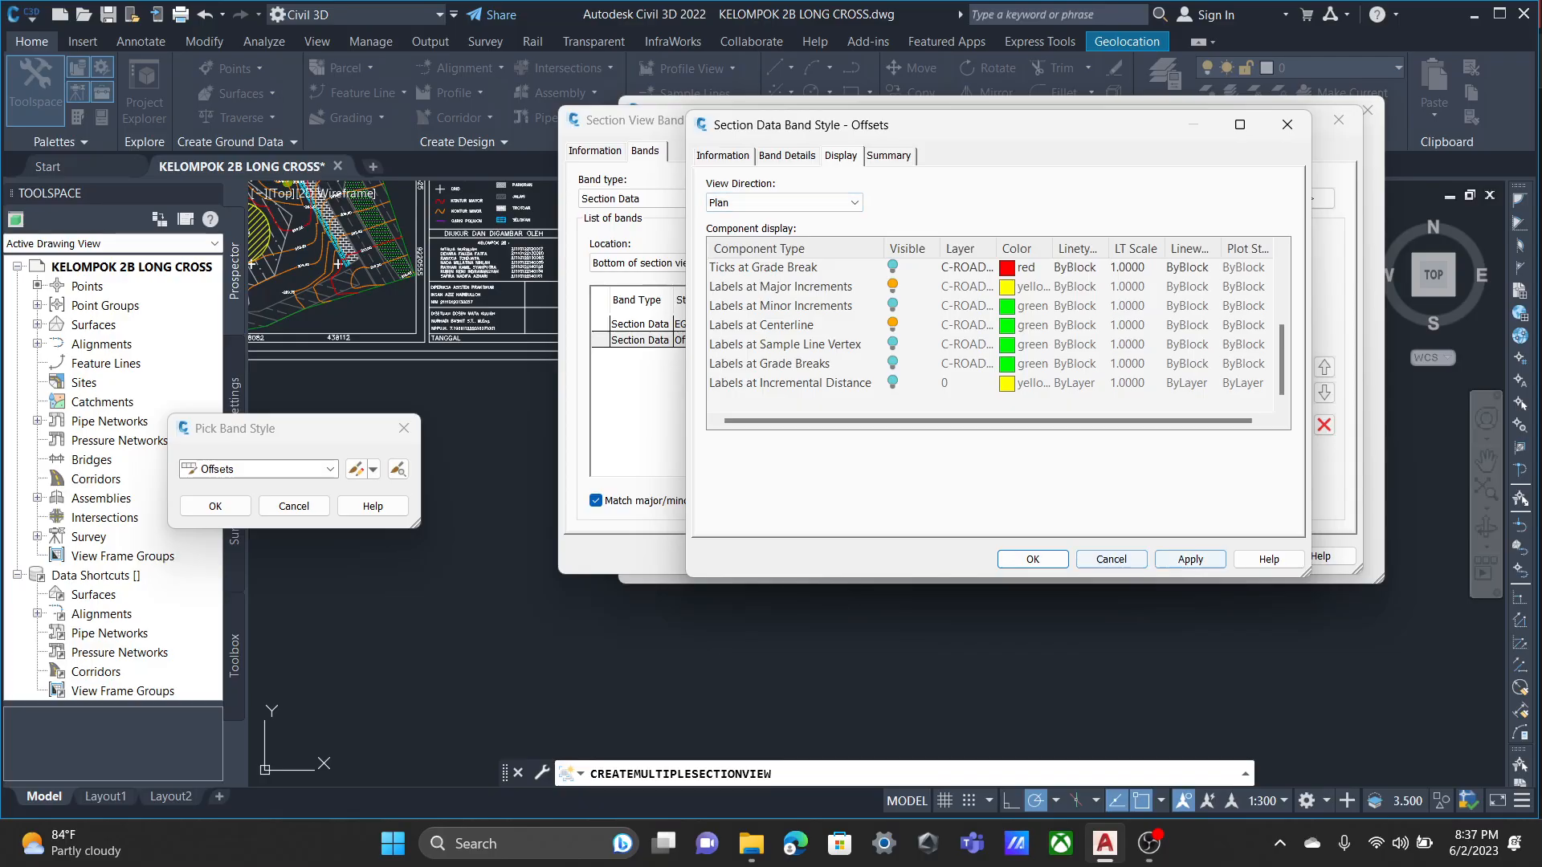
click(1033, 559)
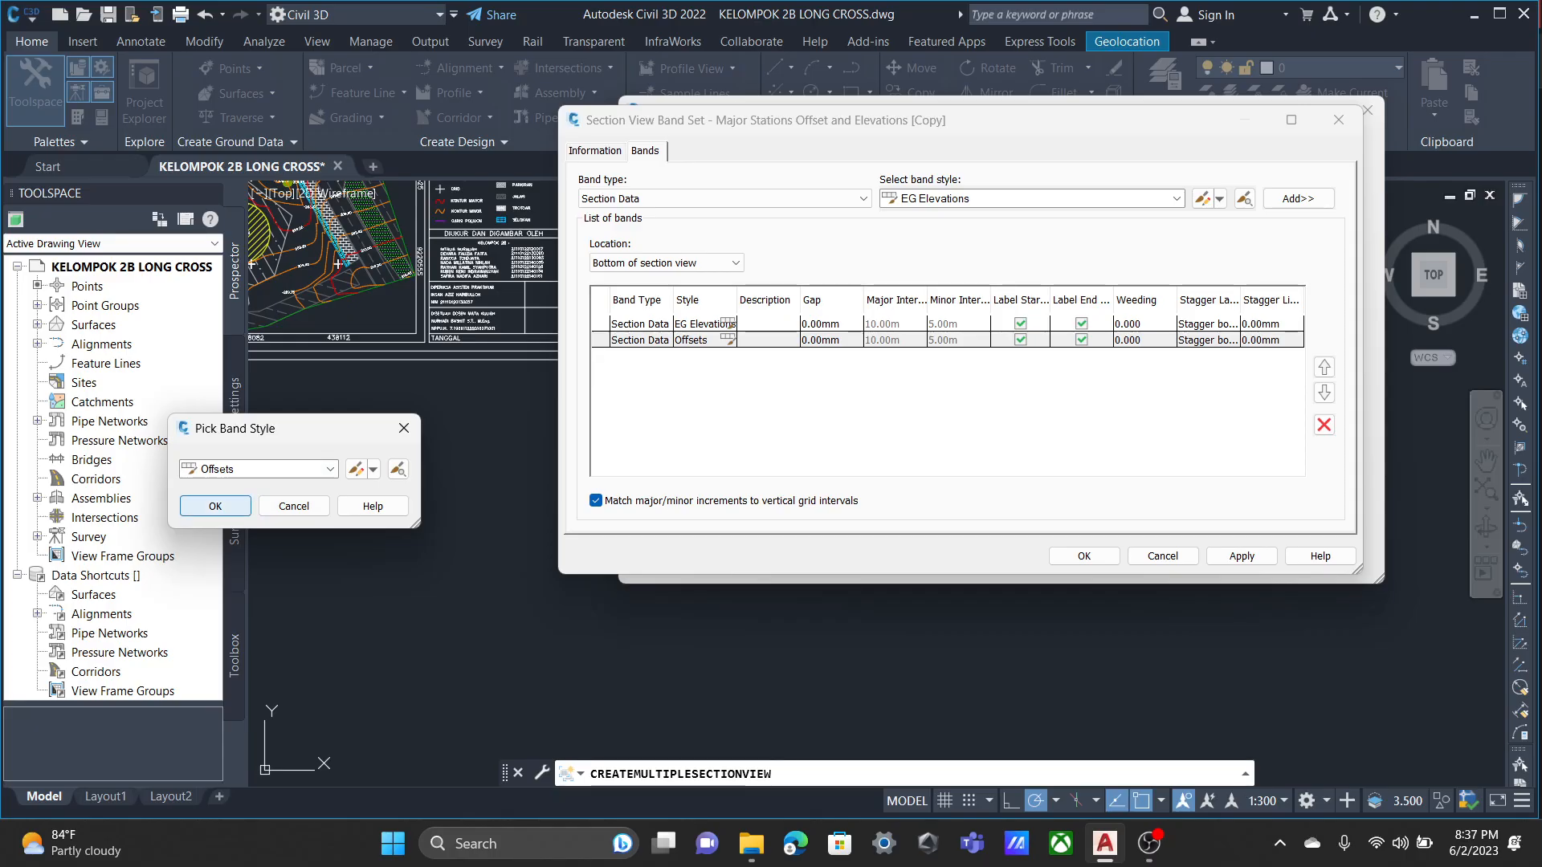
Accept the Offsets band style, then open the EG Elevations band style for editing and check its display components and Major Increment label.
click(216, 506)
click(728, 324)
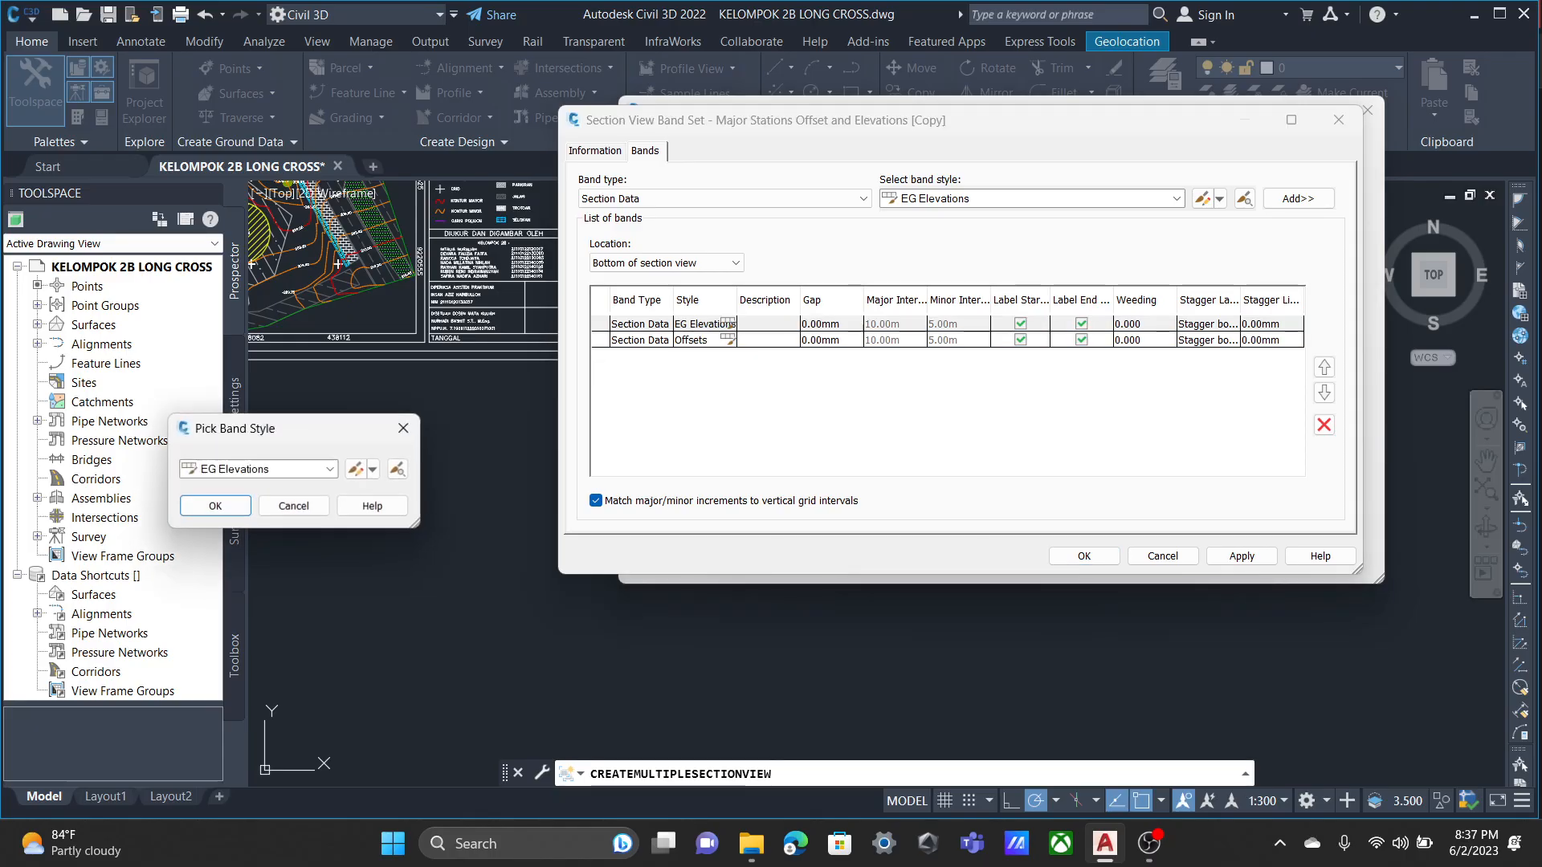
click(355, 469)
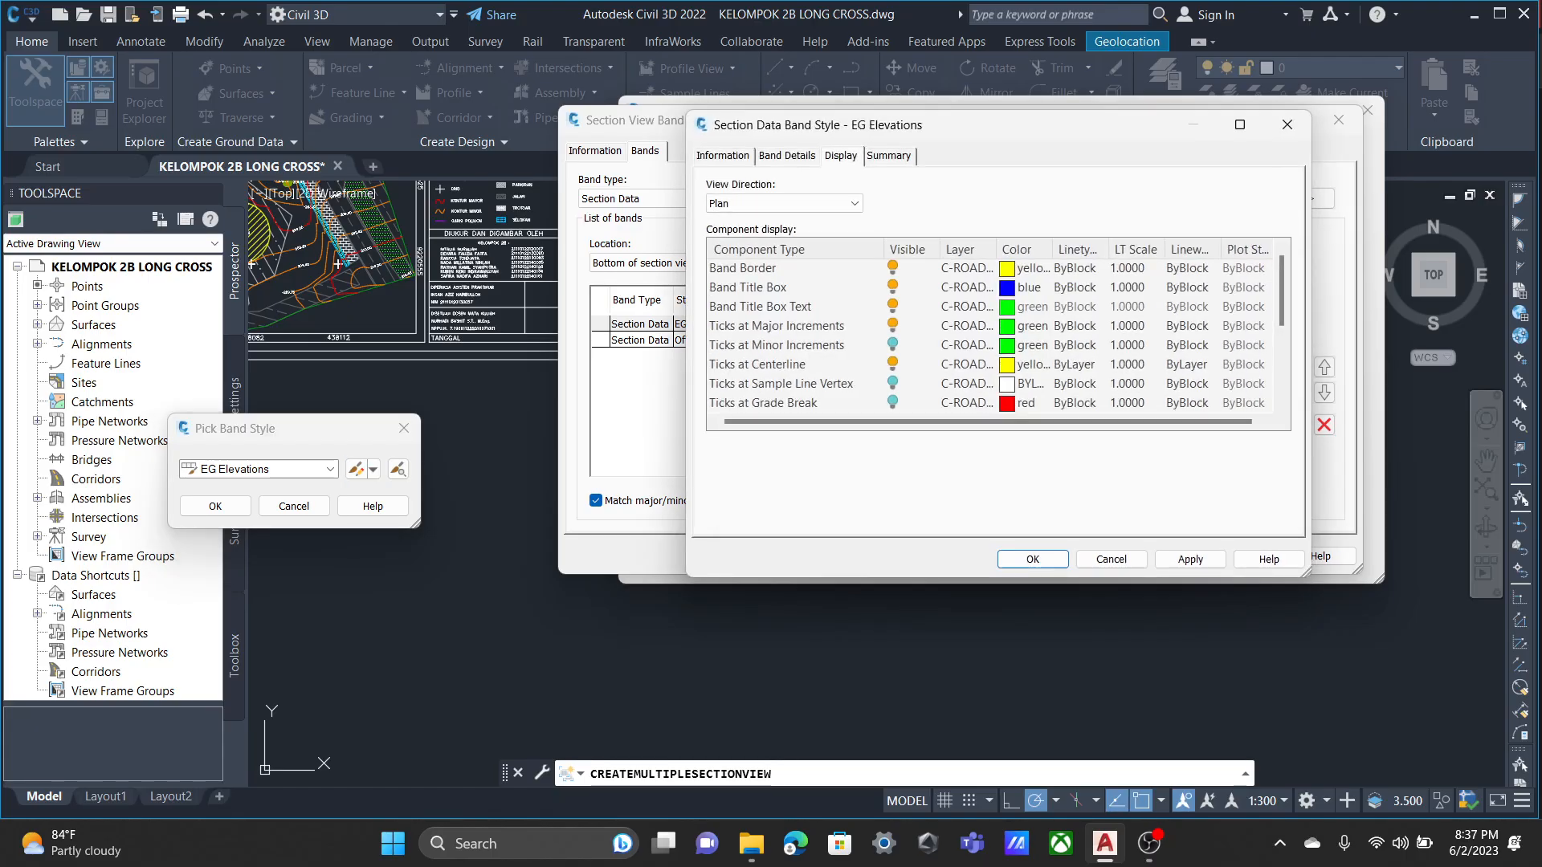
scroll(988, 337, down, 3)
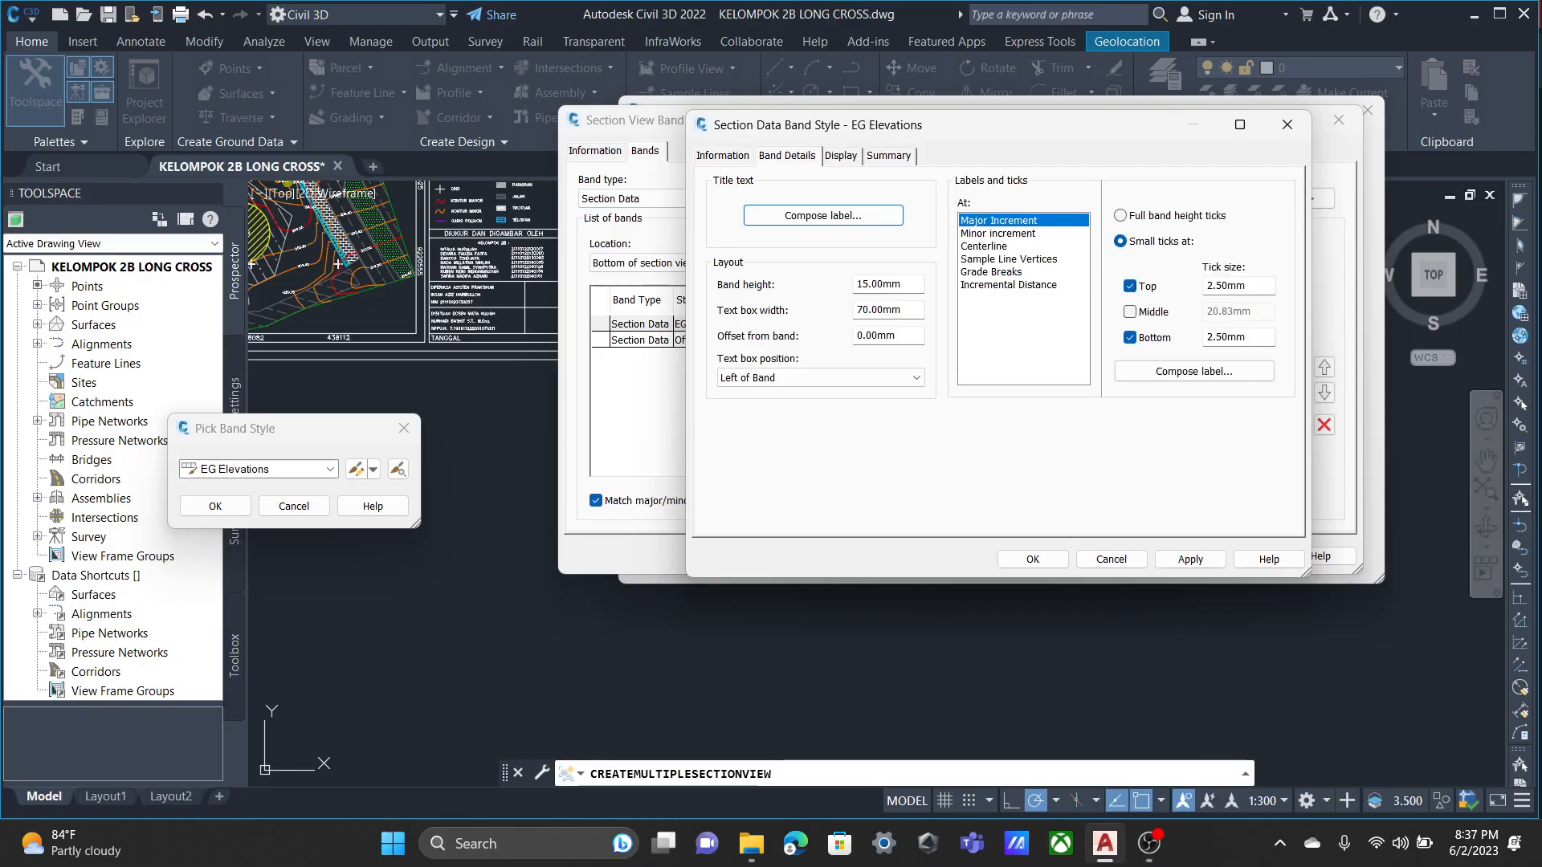
click(1194, 371)
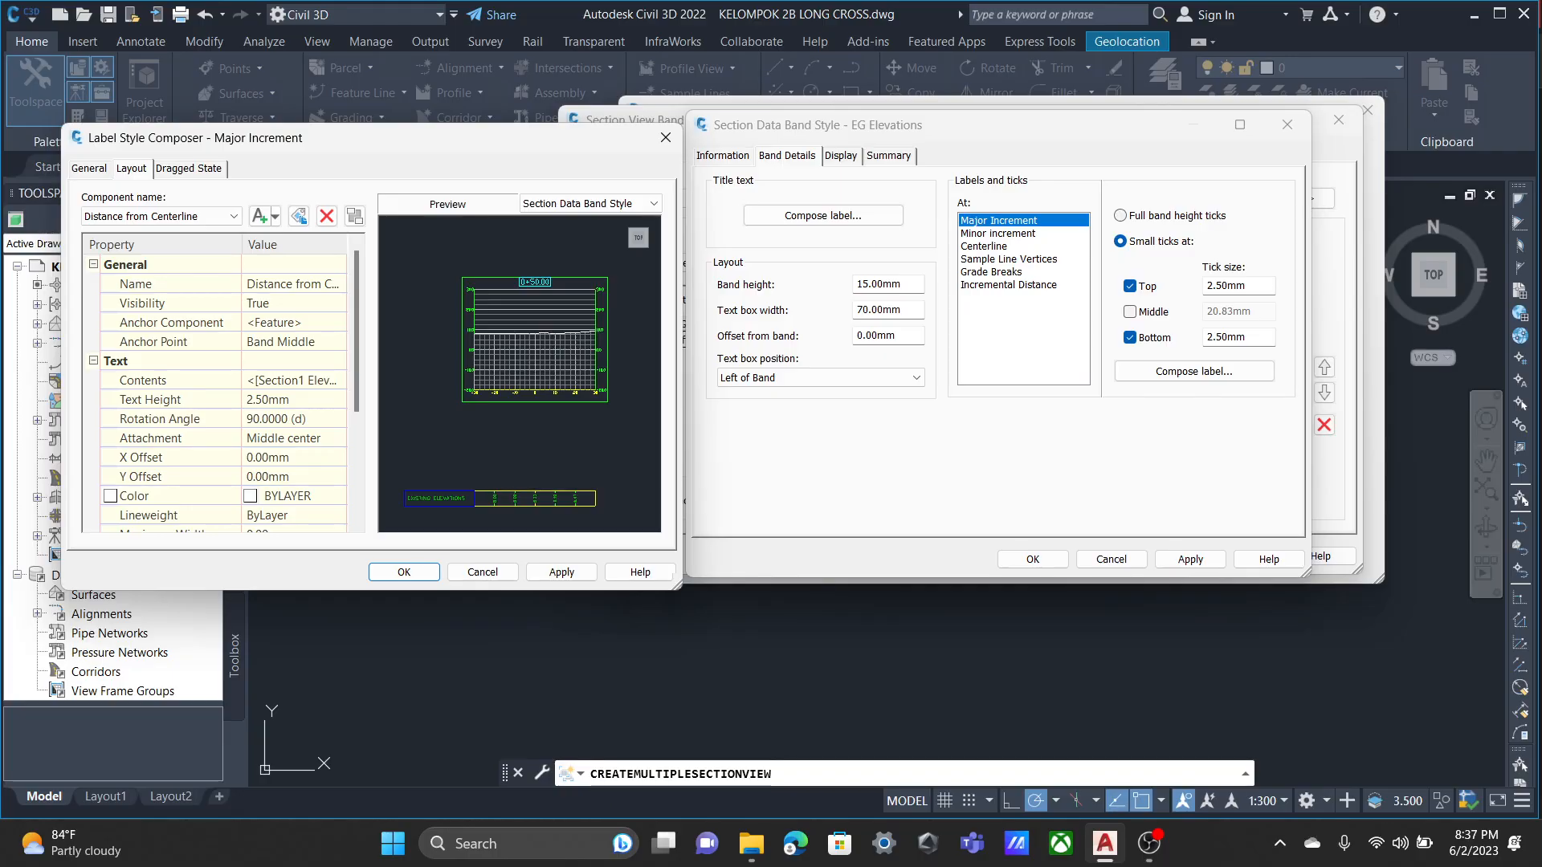
click(666, 138)
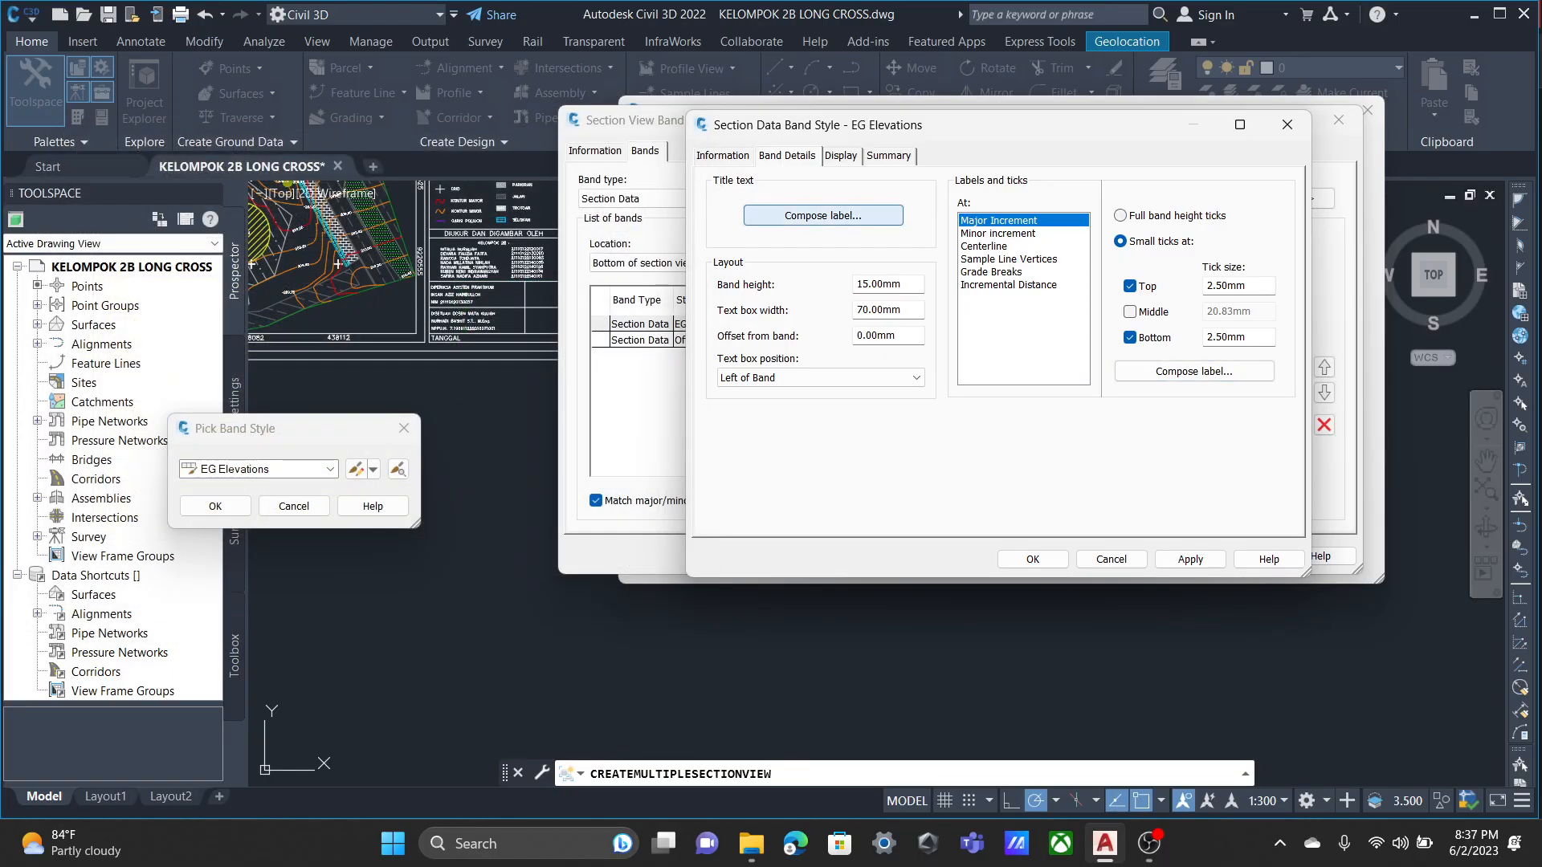
Replace the title text contents of the EG Elevations band with ELEVASI.
click(823, 215)
click(297, 380)
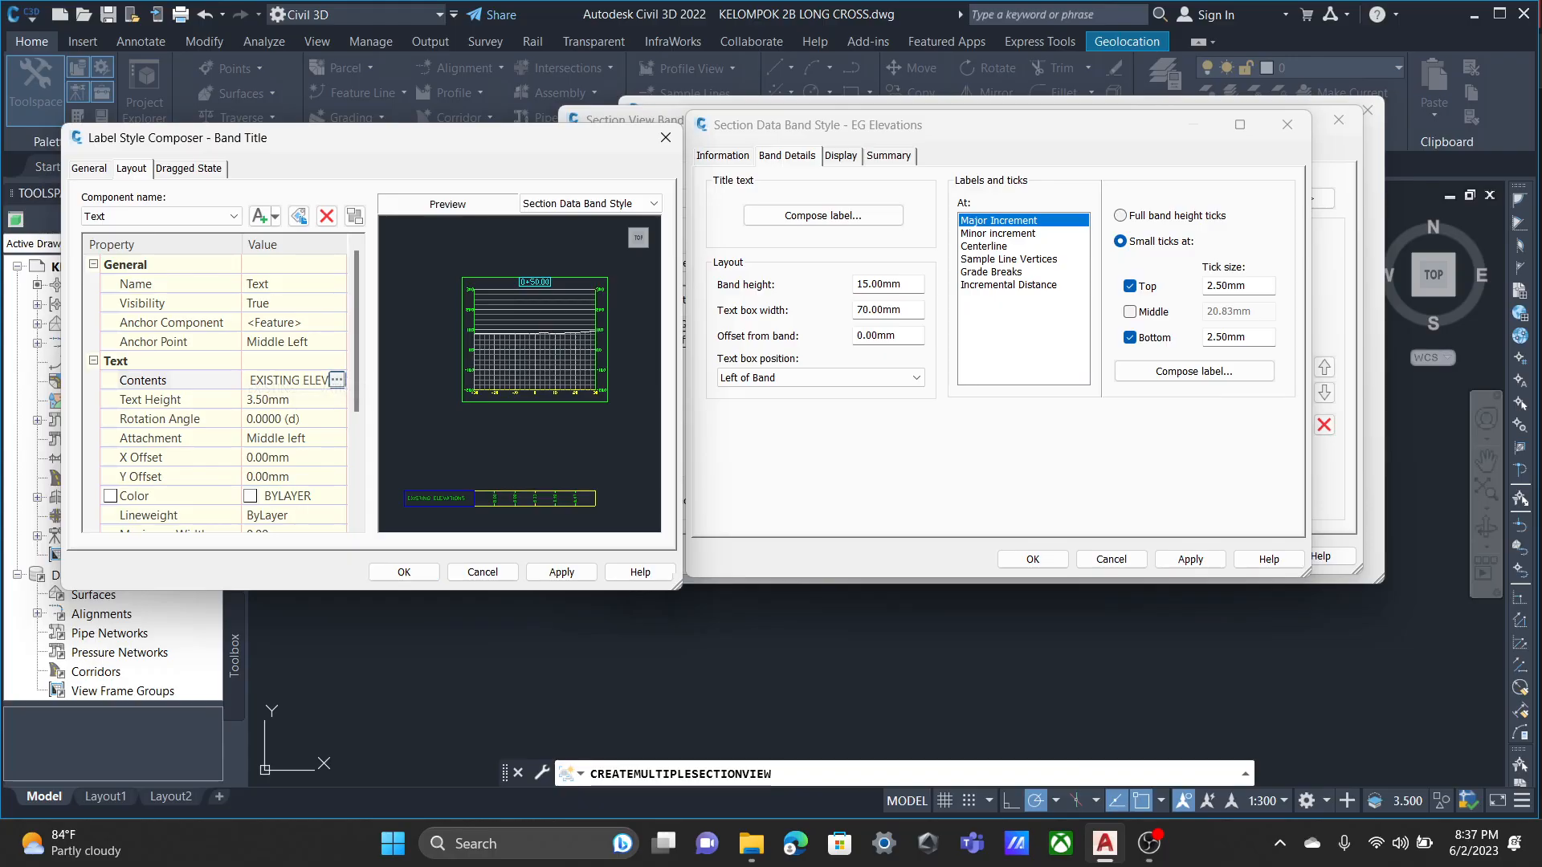
click(337, 380)
key(ctrl+a)
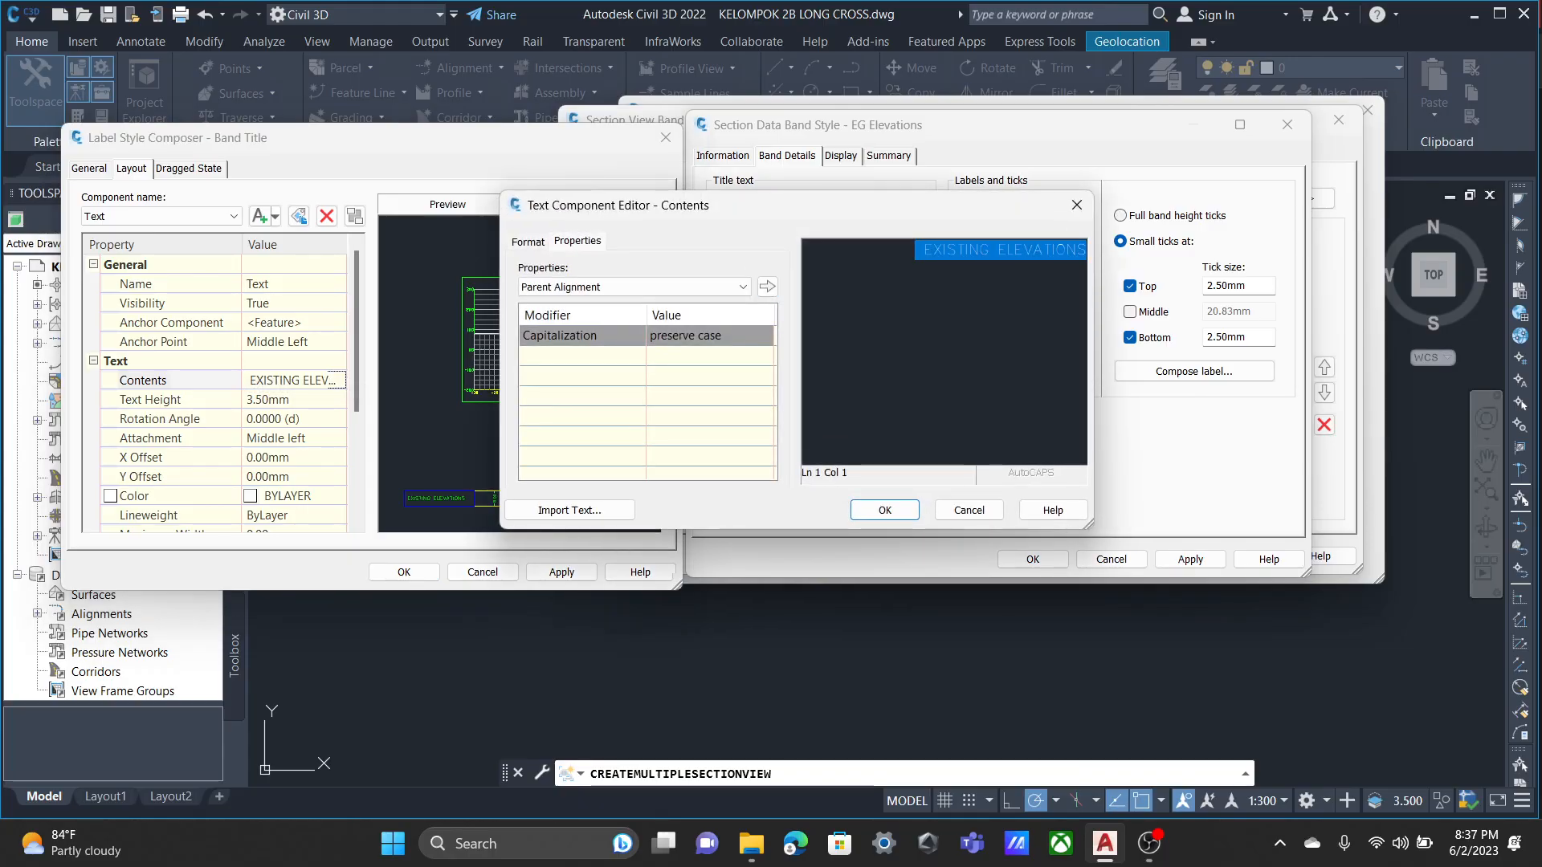
text(ELEVASI)
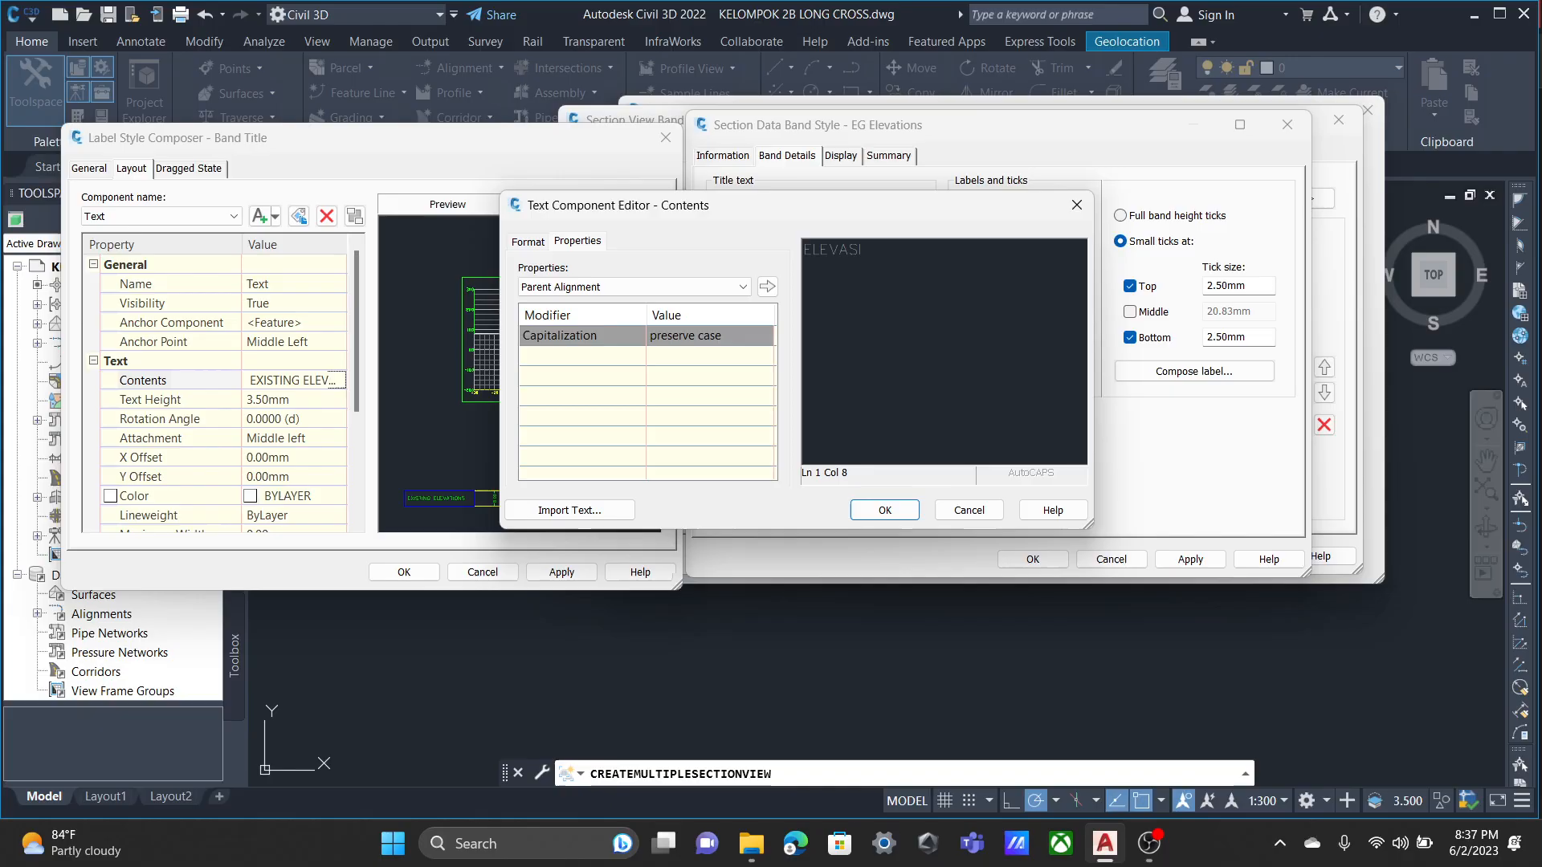
click(885, 510)
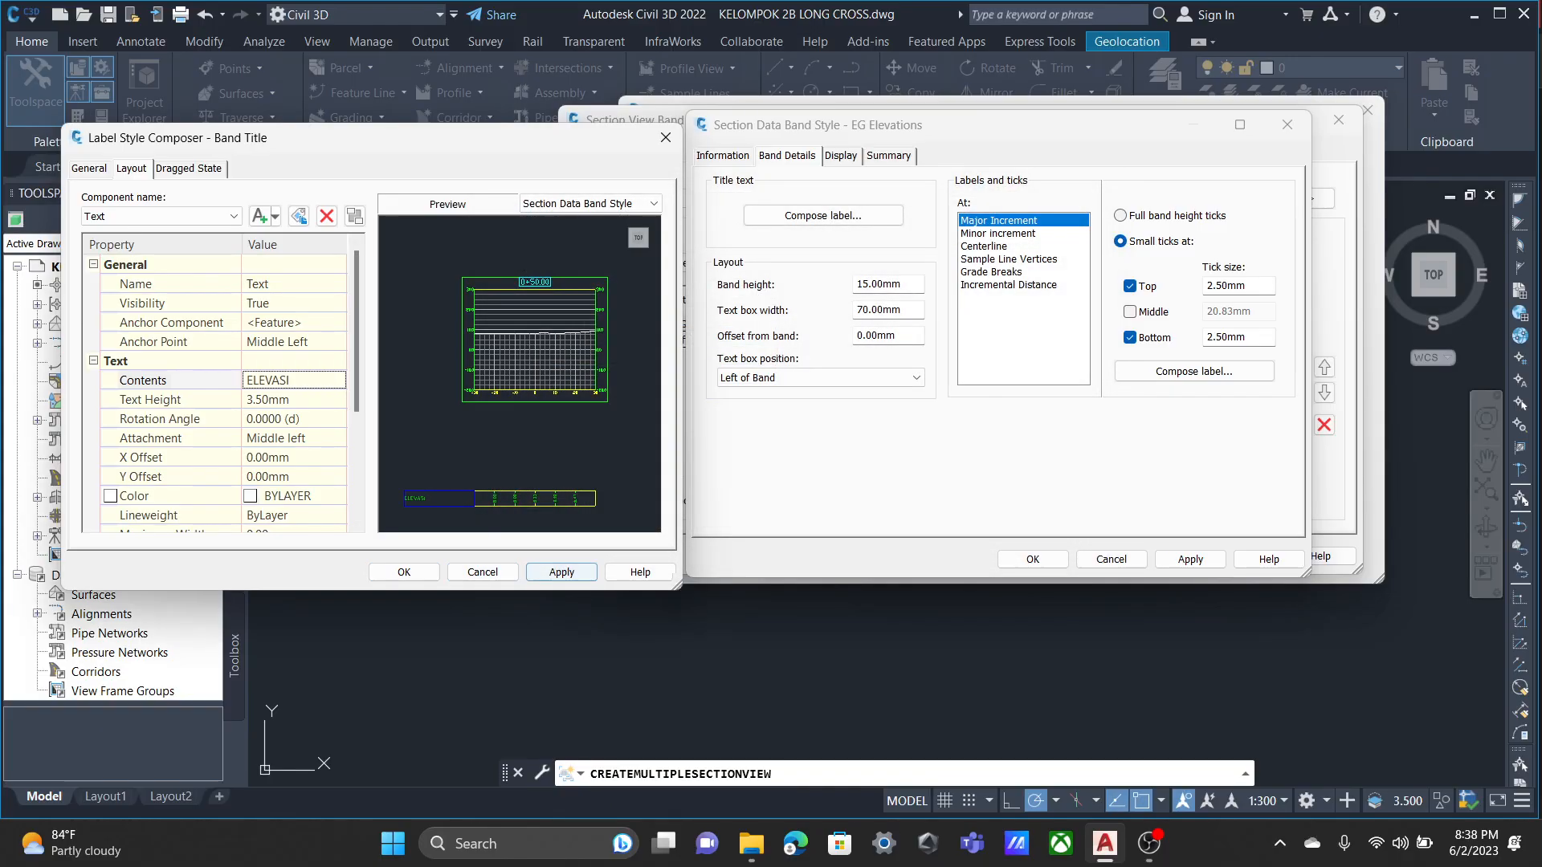
Set the text height of the EG Elevations band title to 5 mm and accept the label style.
click(294, 400)
text(5)
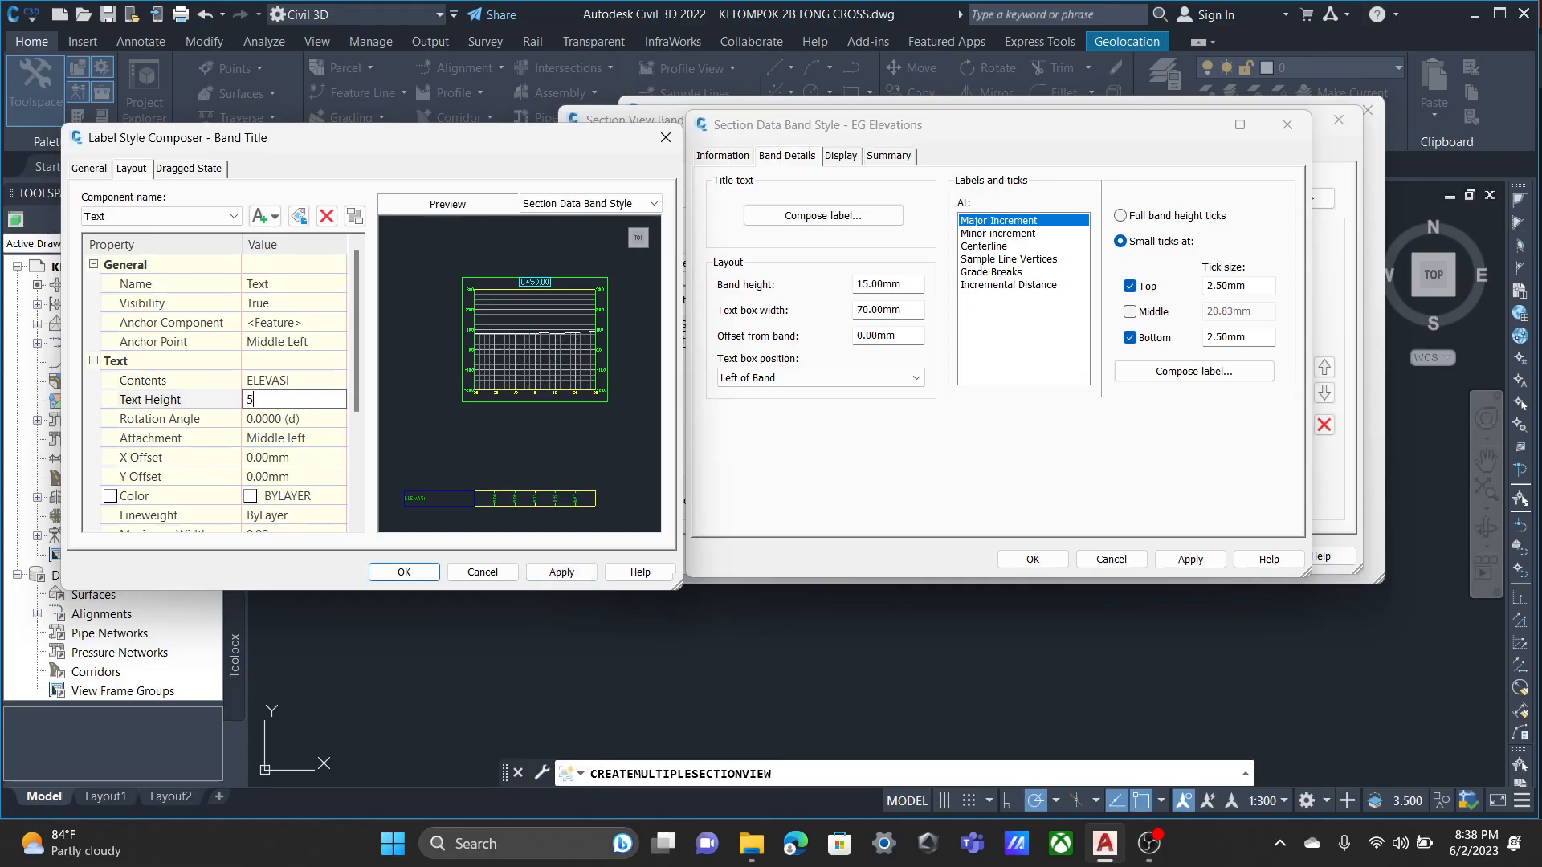
scroll(217, 392, down, 3)
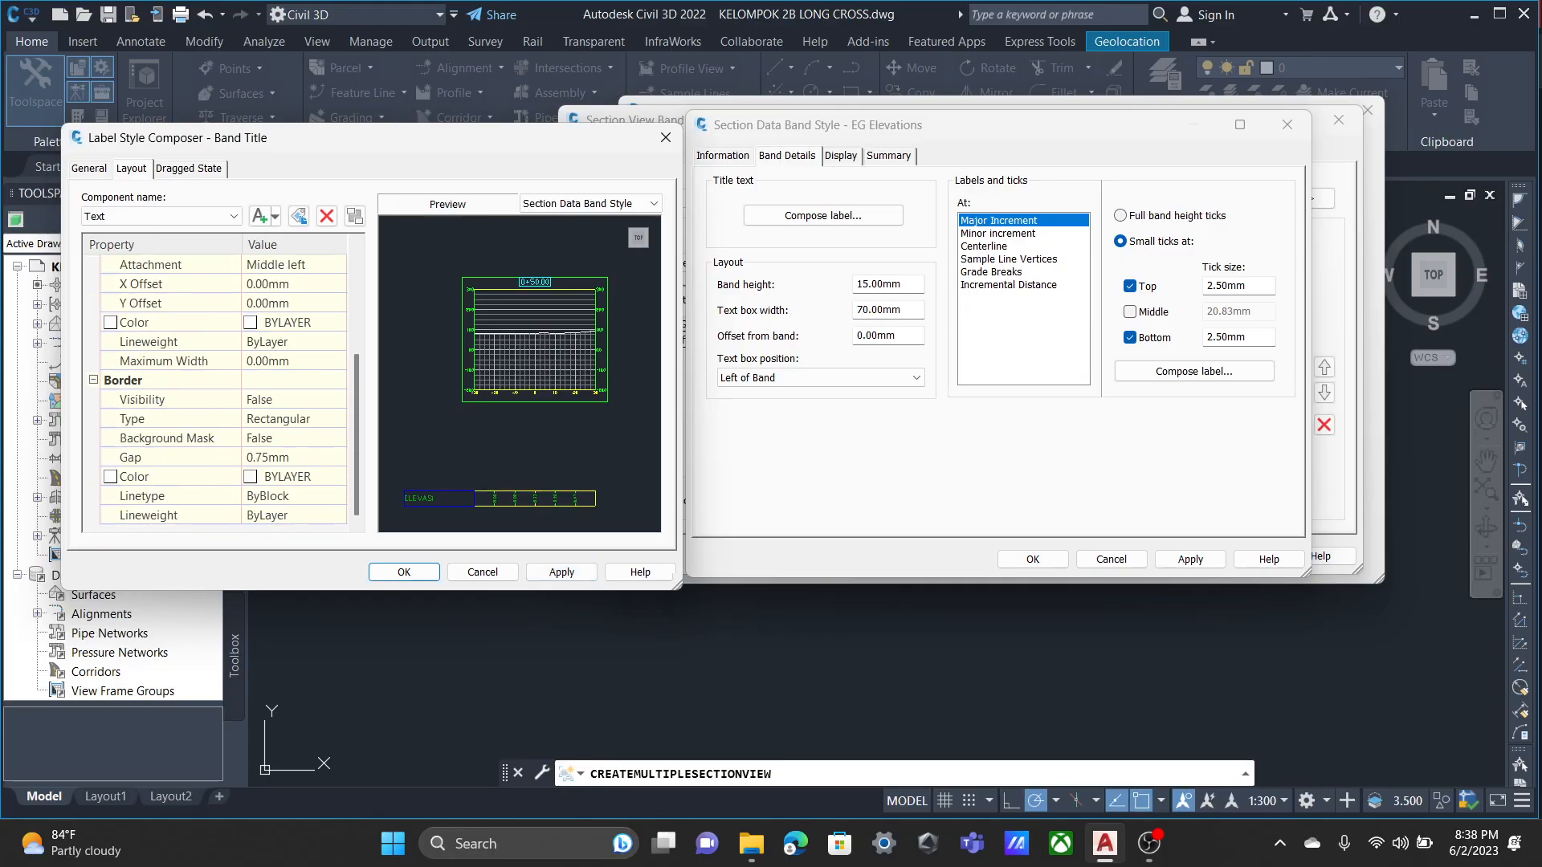
click(562, 572)
click(404, 572)
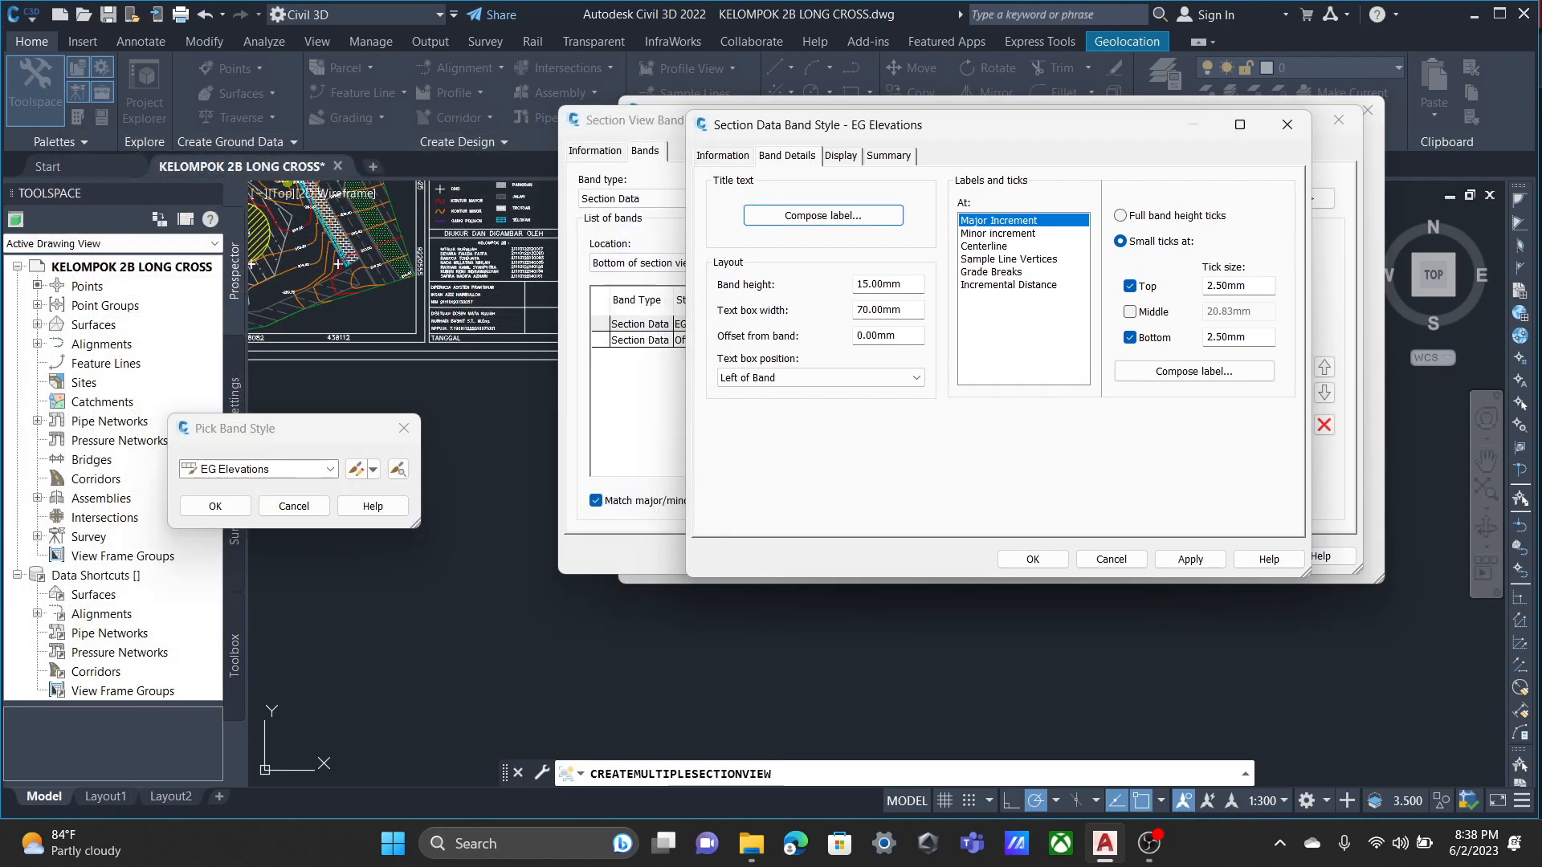
Open the band height value in the EG Elevations band layout for editing.
double_click(860, 283)
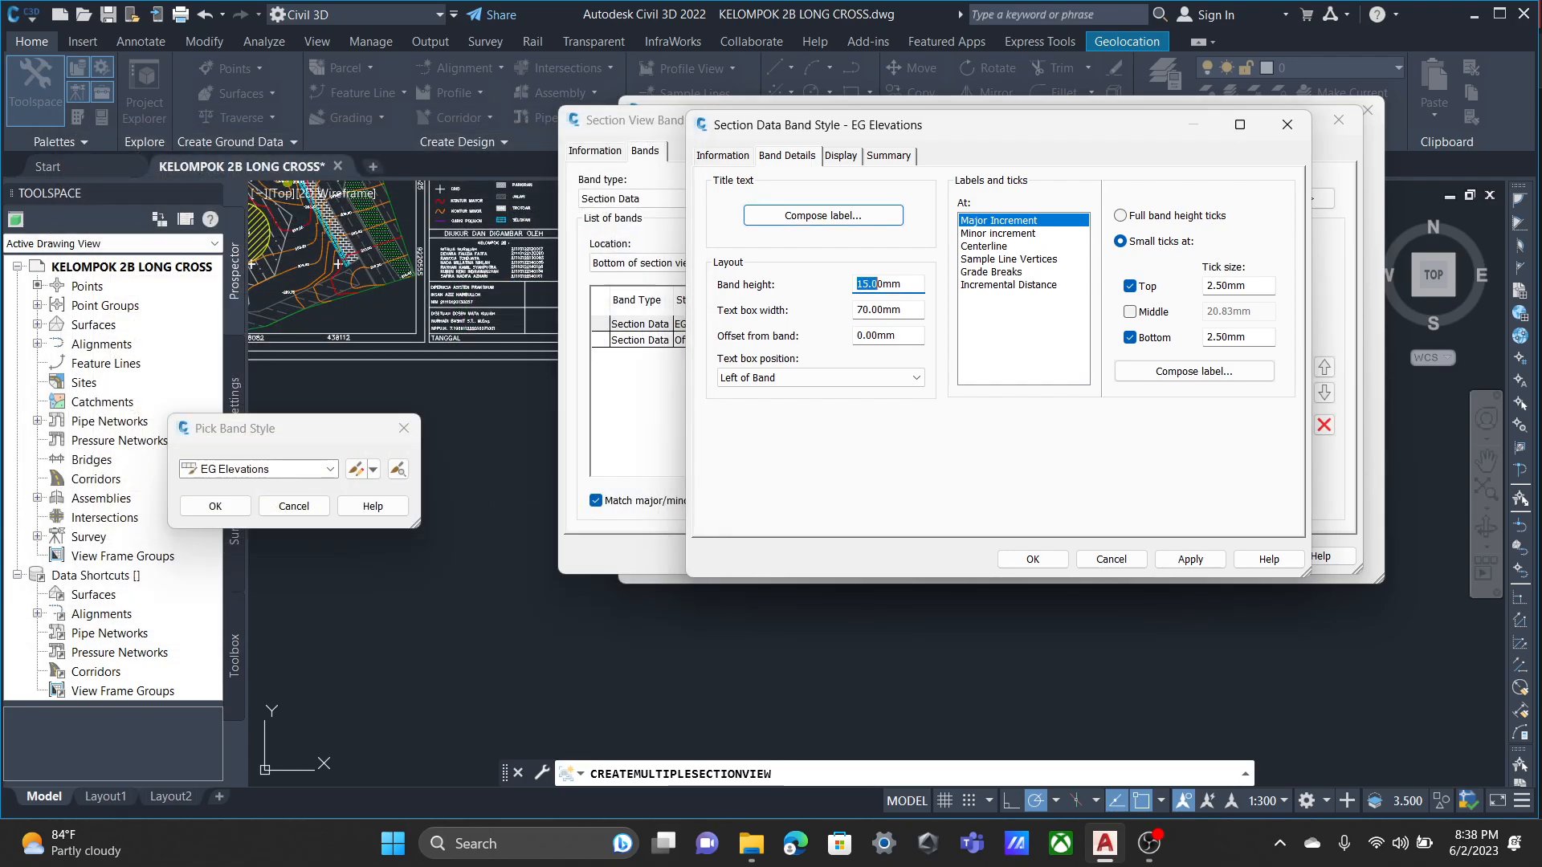
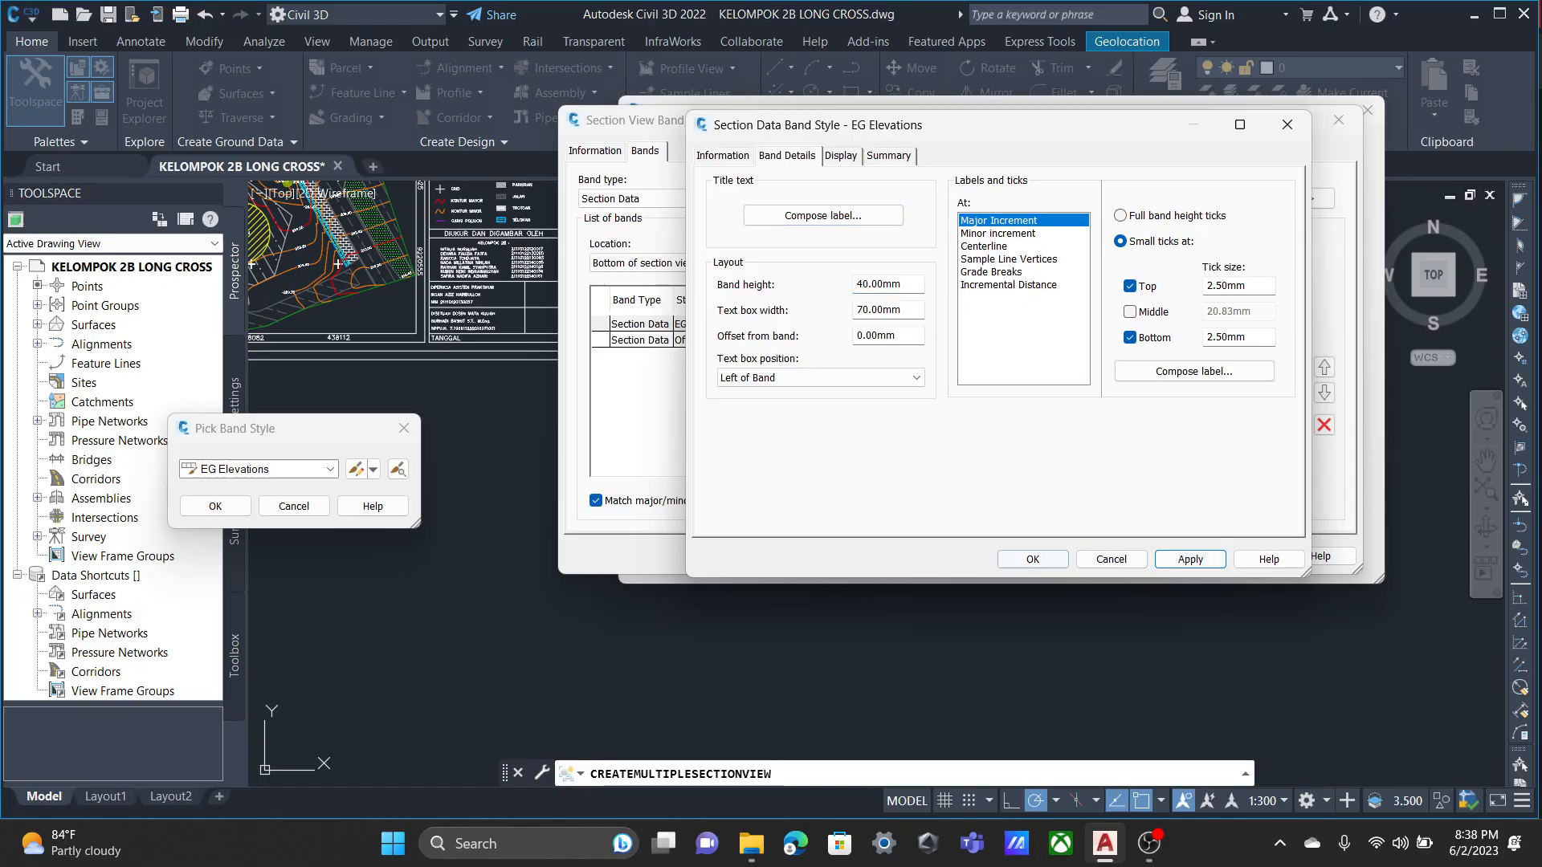
Accept the EG Elevations band style and open the Offsets band style for editing.
click(1033, 559)
key(Return)
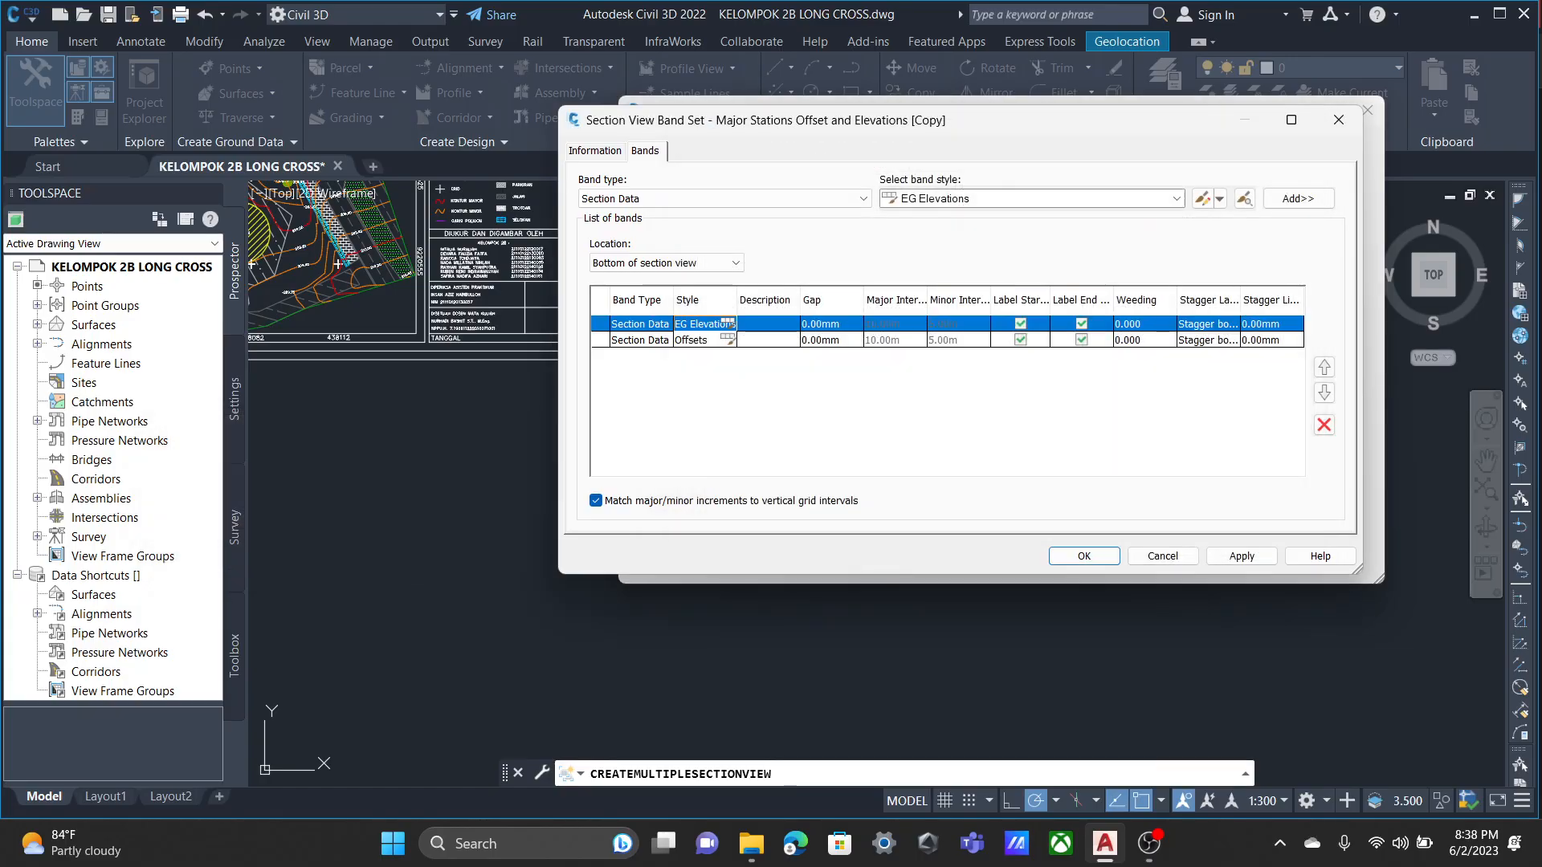
click(728, 340)
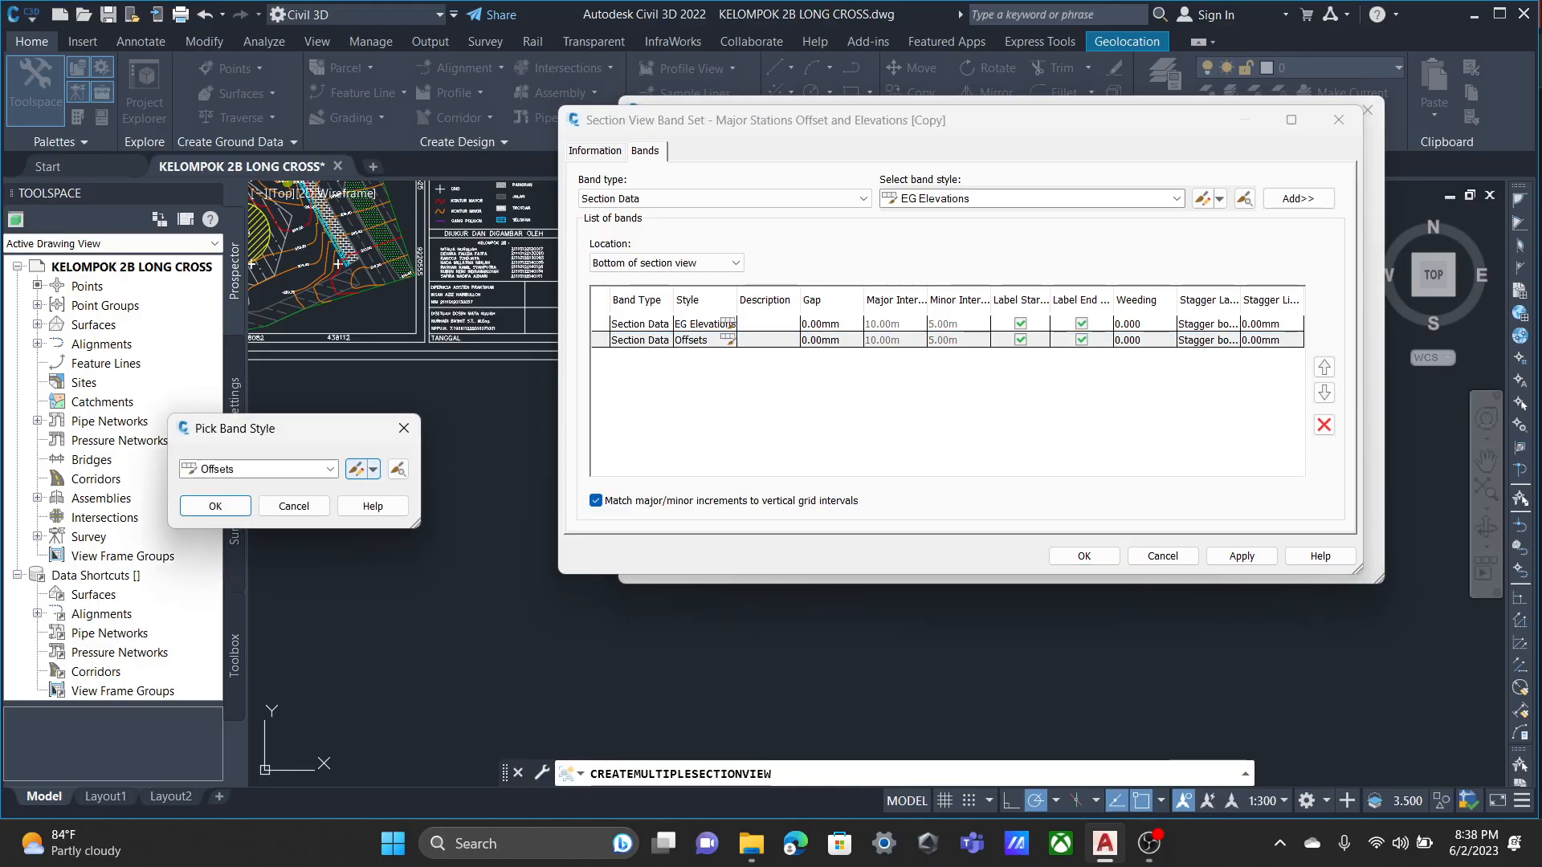
click(373, 469)
click(439, 523)
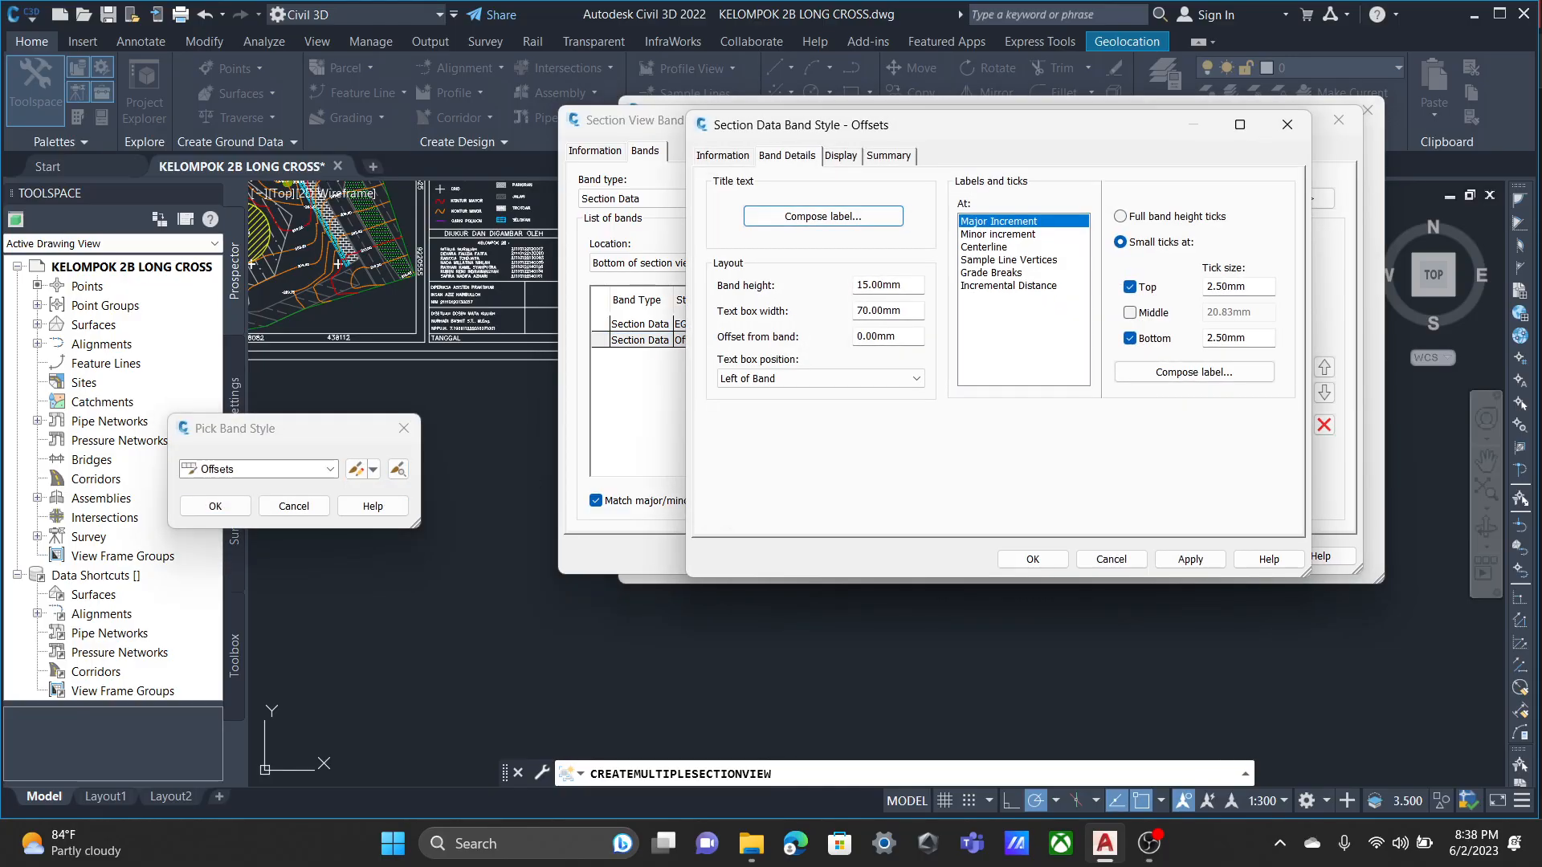
Replace the title text contents of the Offsets band with JARAK.
click(823, 216)
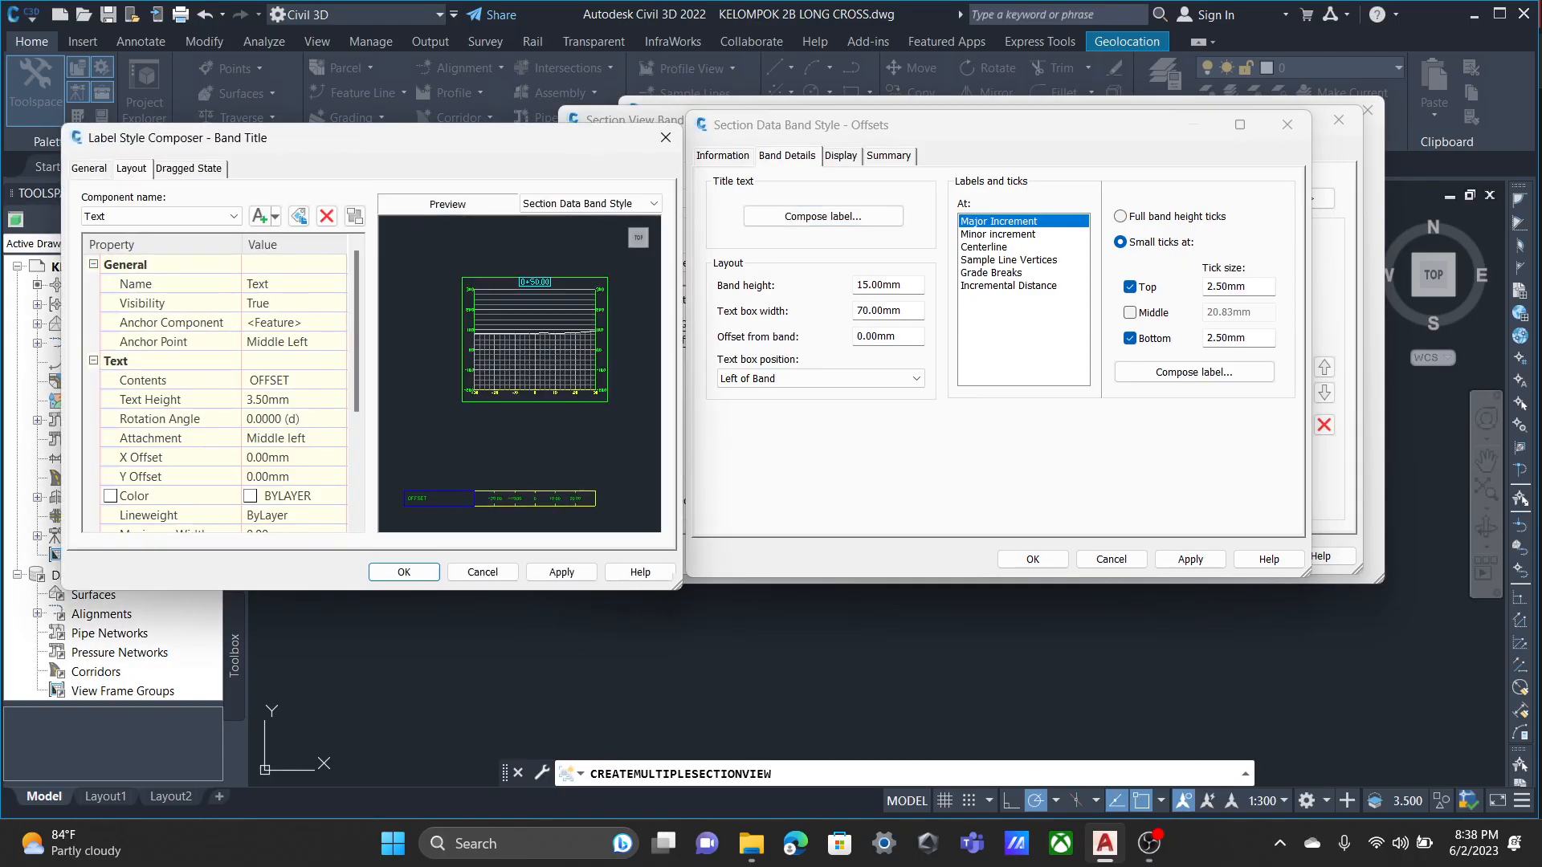
click(335, 381)
click(337, 381)
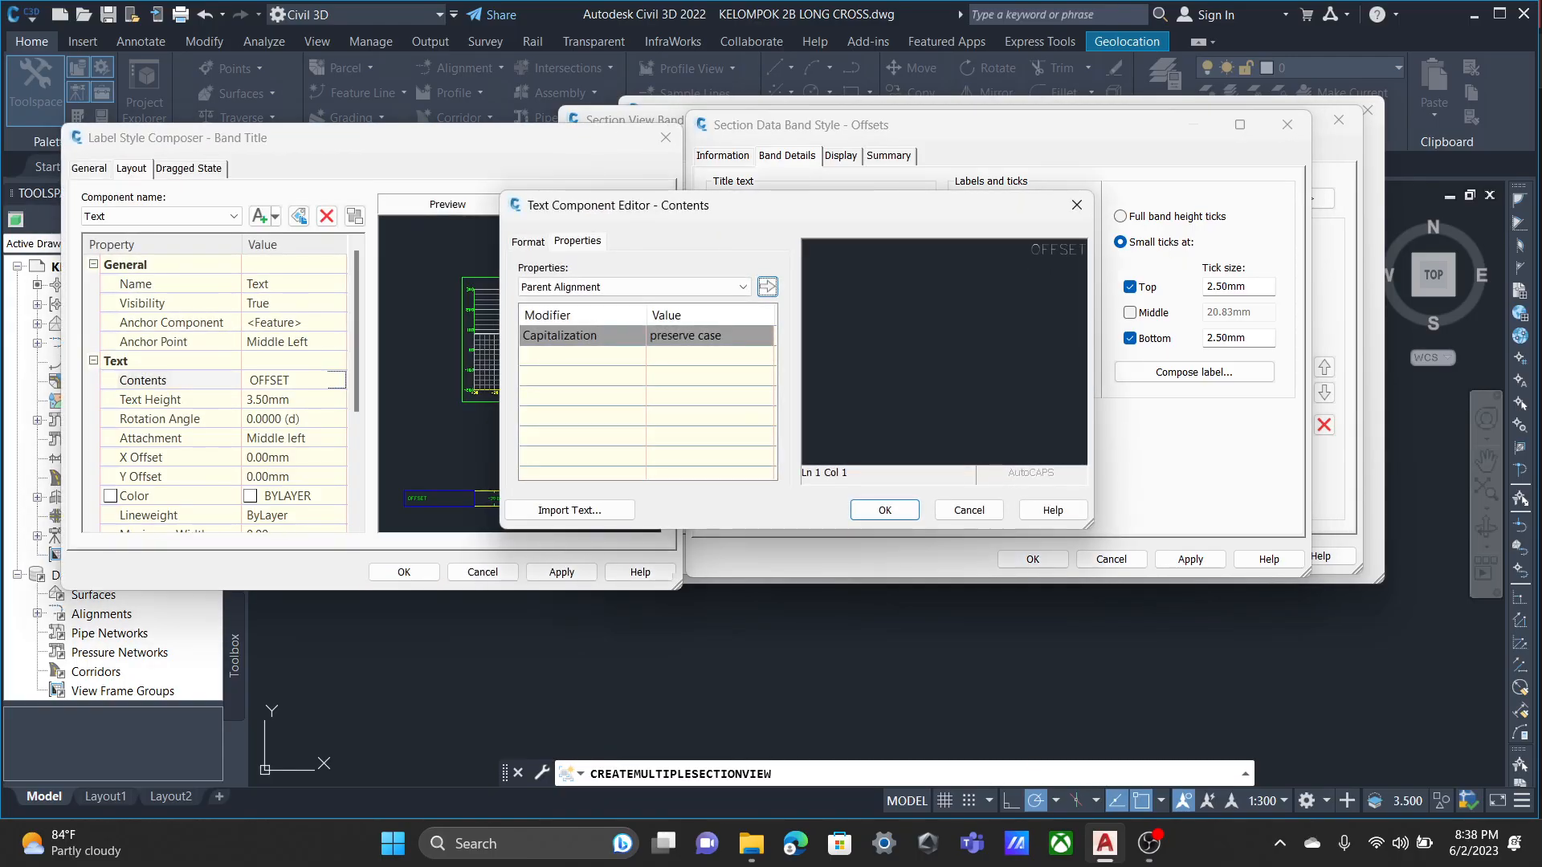
drag(1086, 250, 1023, 251)
text(JARAL)
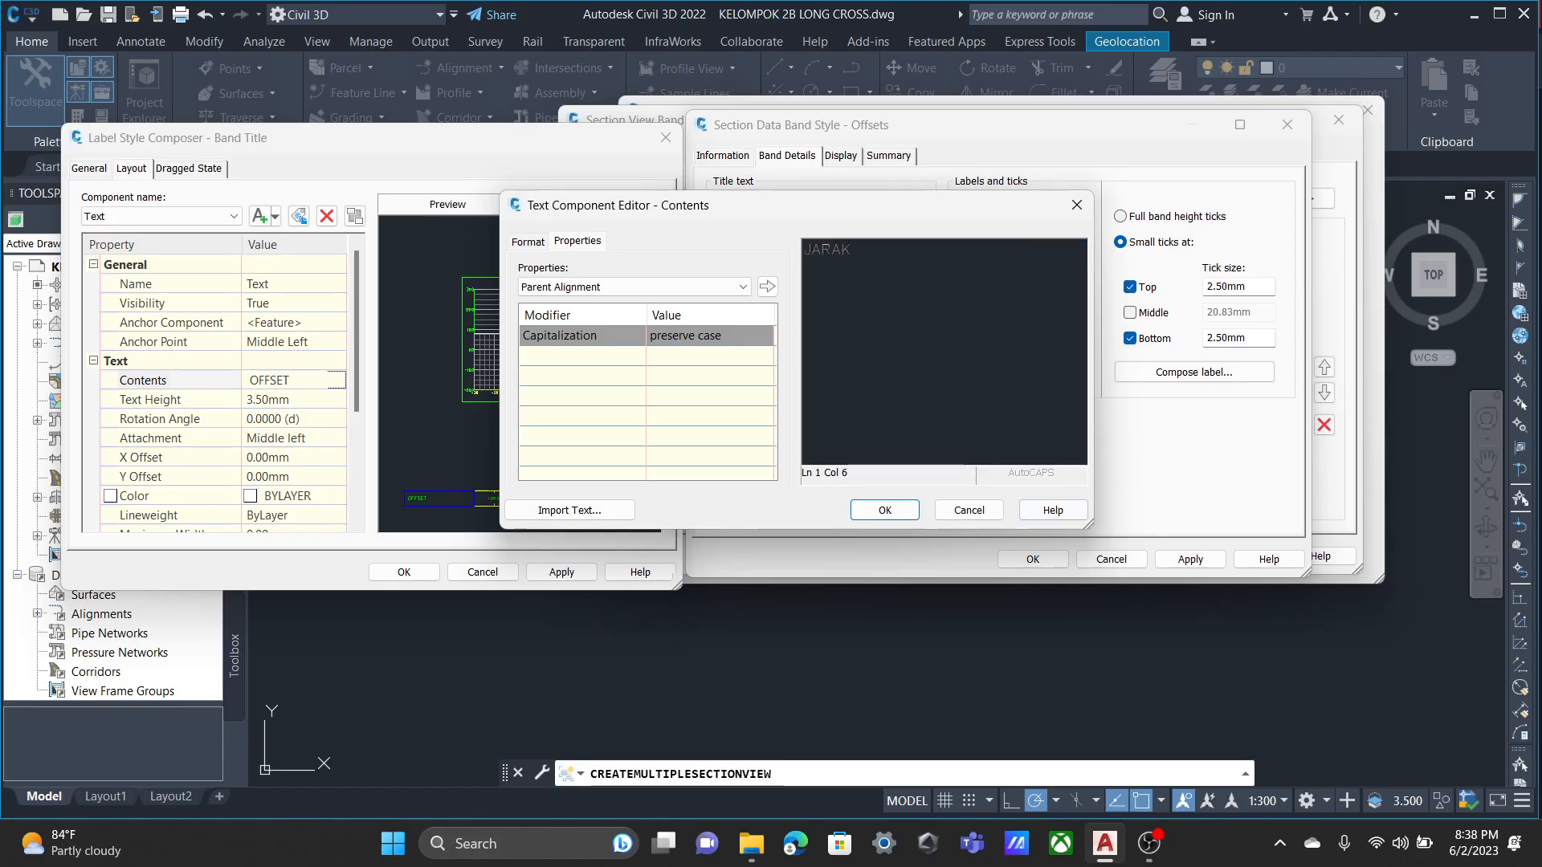
click(885, 511)
Set the text height of the Offsets band title to 5 mm and accept the label style.
click(295, 400)
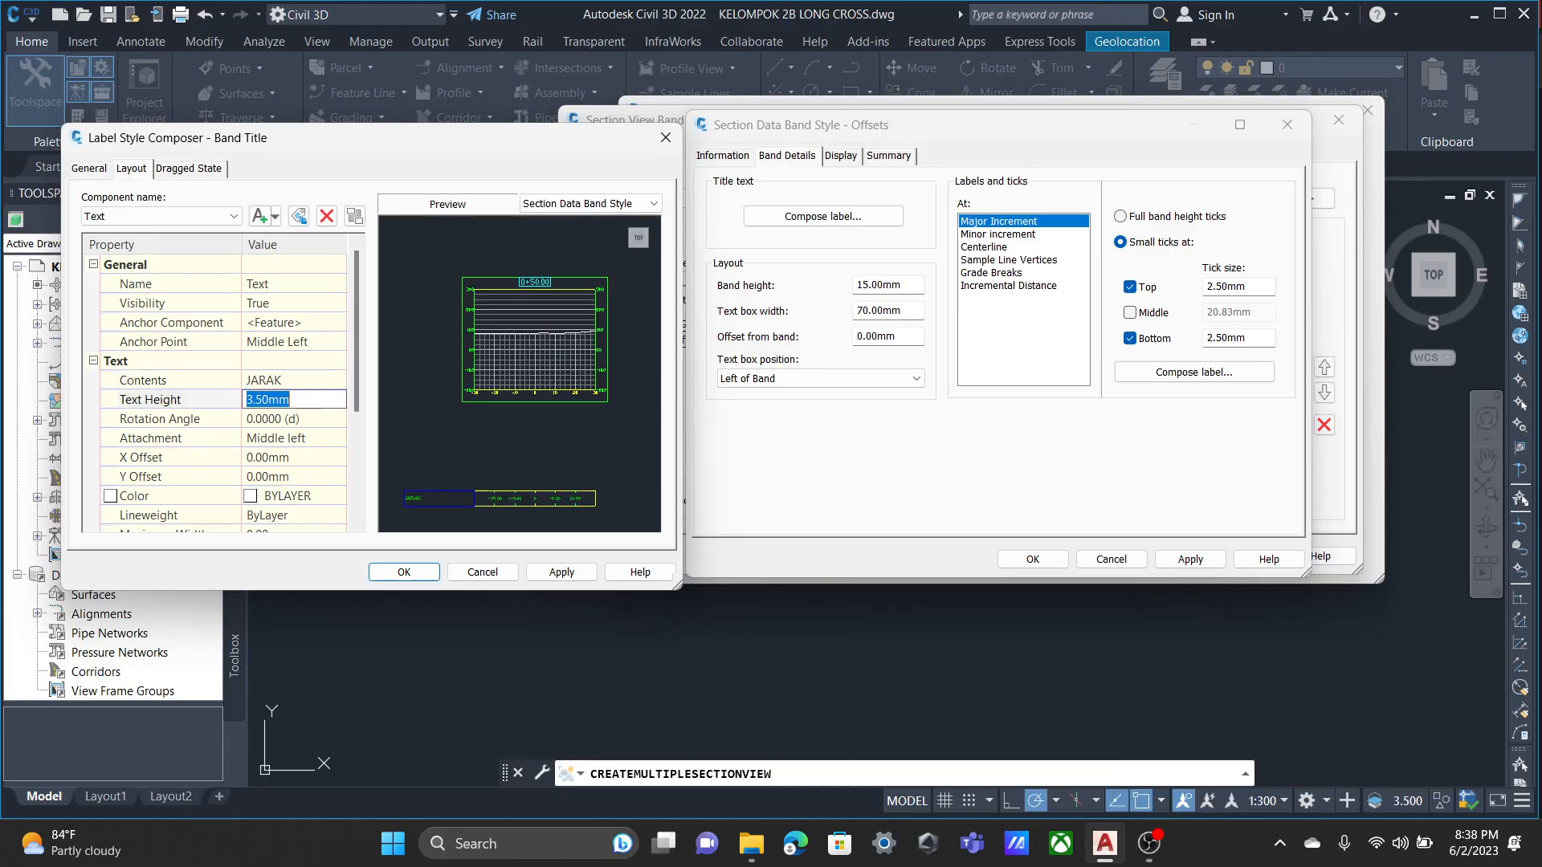
text(5)
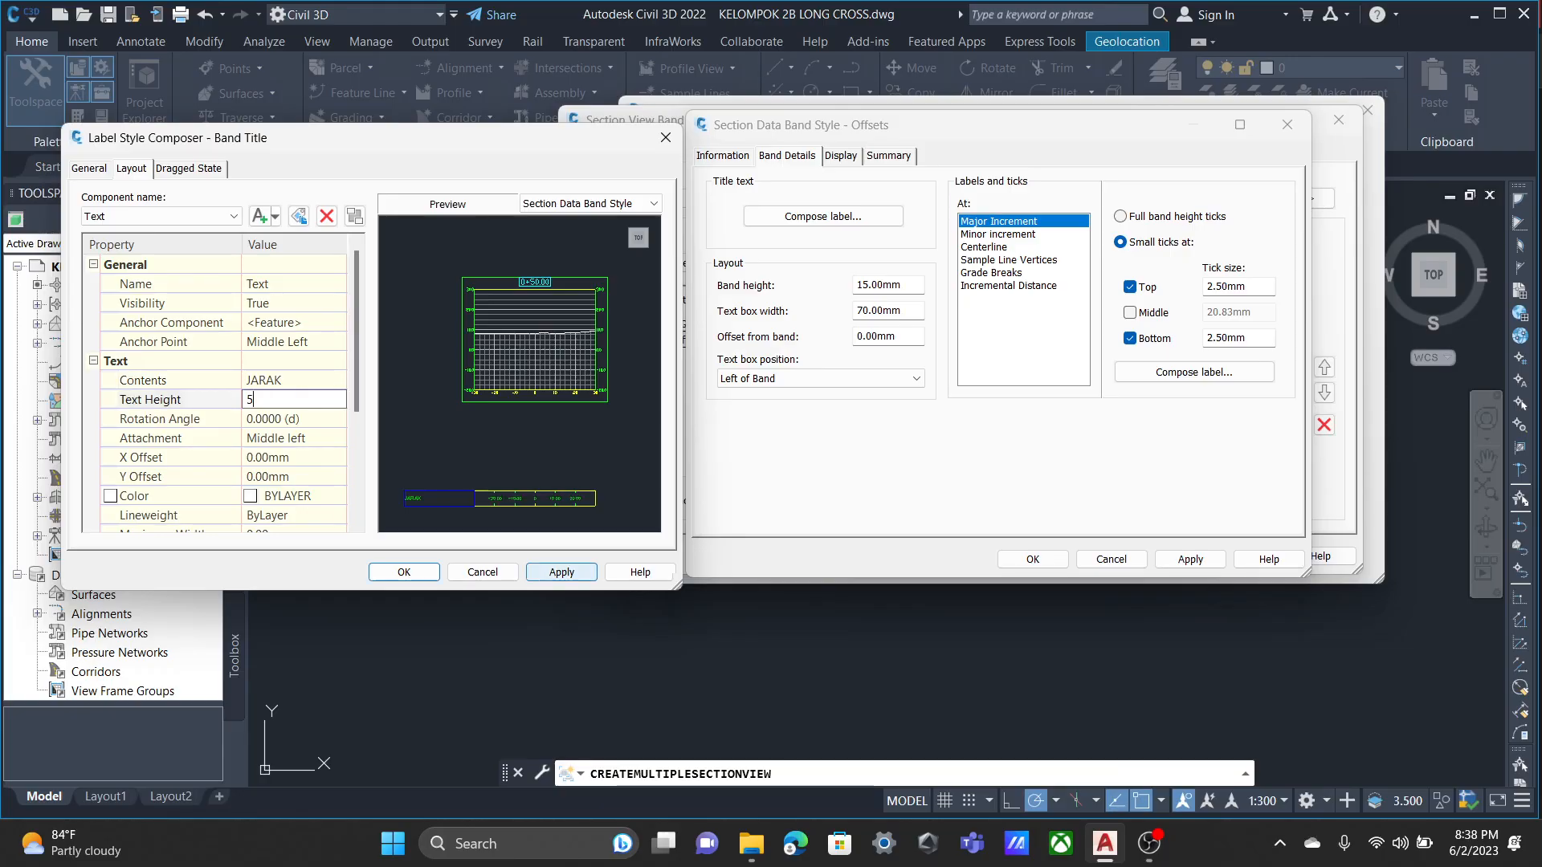
click(561, 572)
click(404, 572)
Set the Offsets band height to 25 mm, then accept the band style and the band set.
double_click(878, 285)
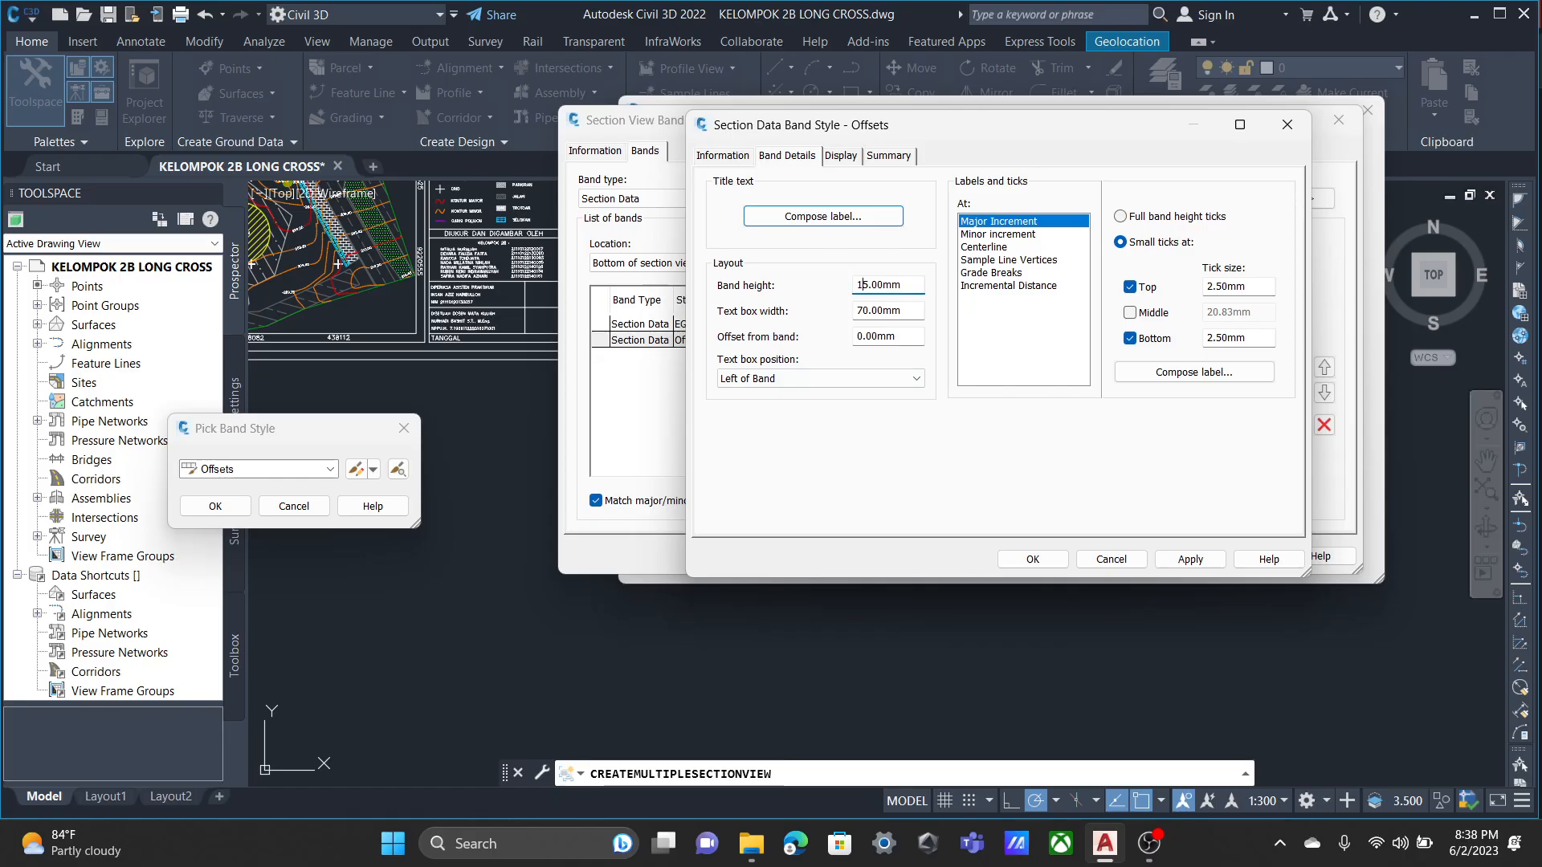
text(25)
click(1190, 559)
click(1033, 559)
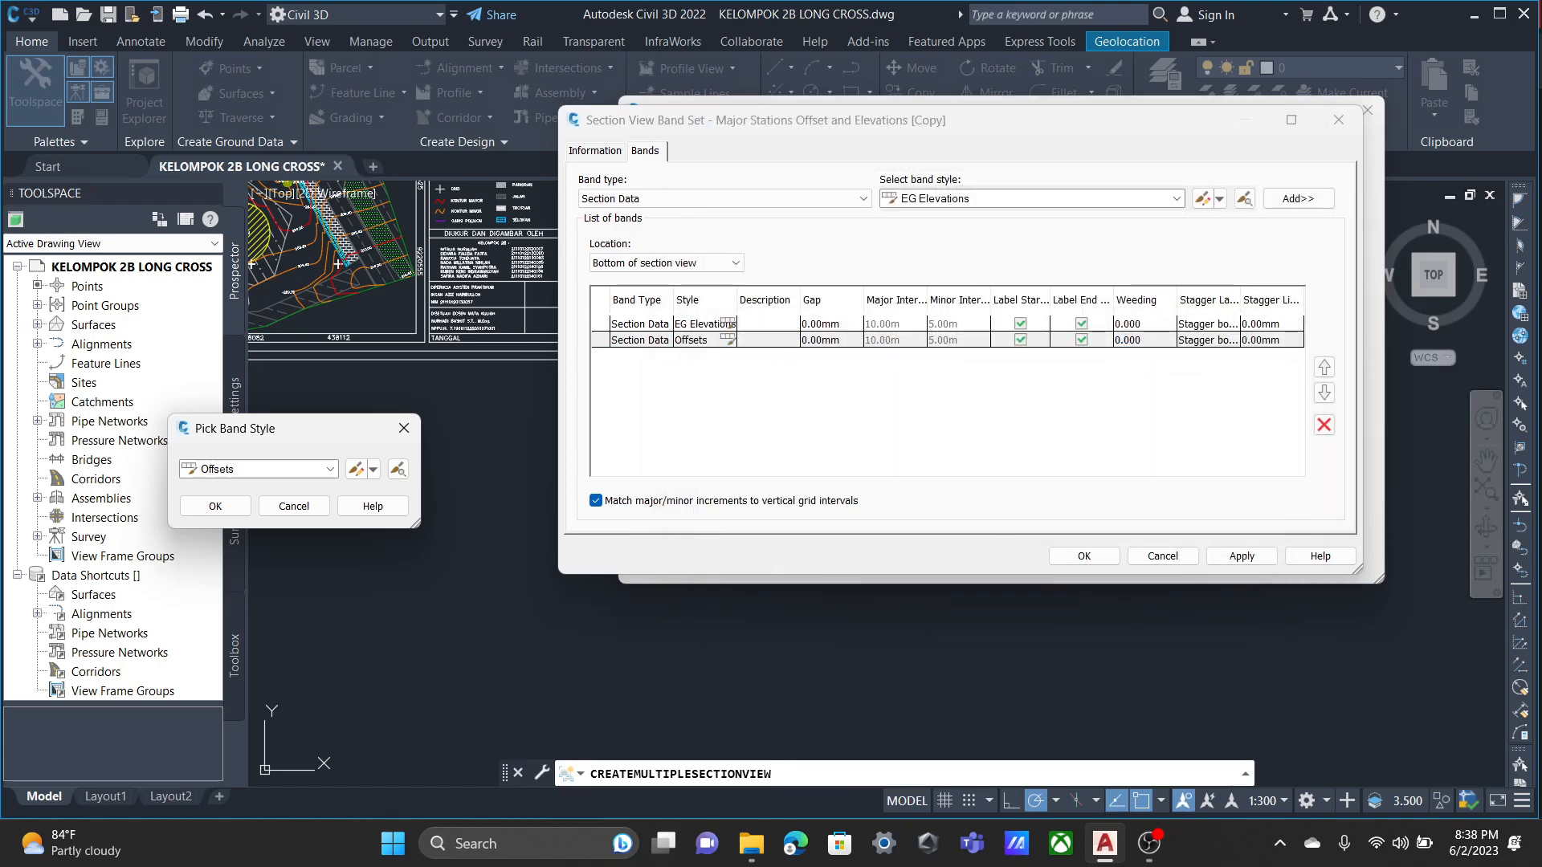
click(216, 506)
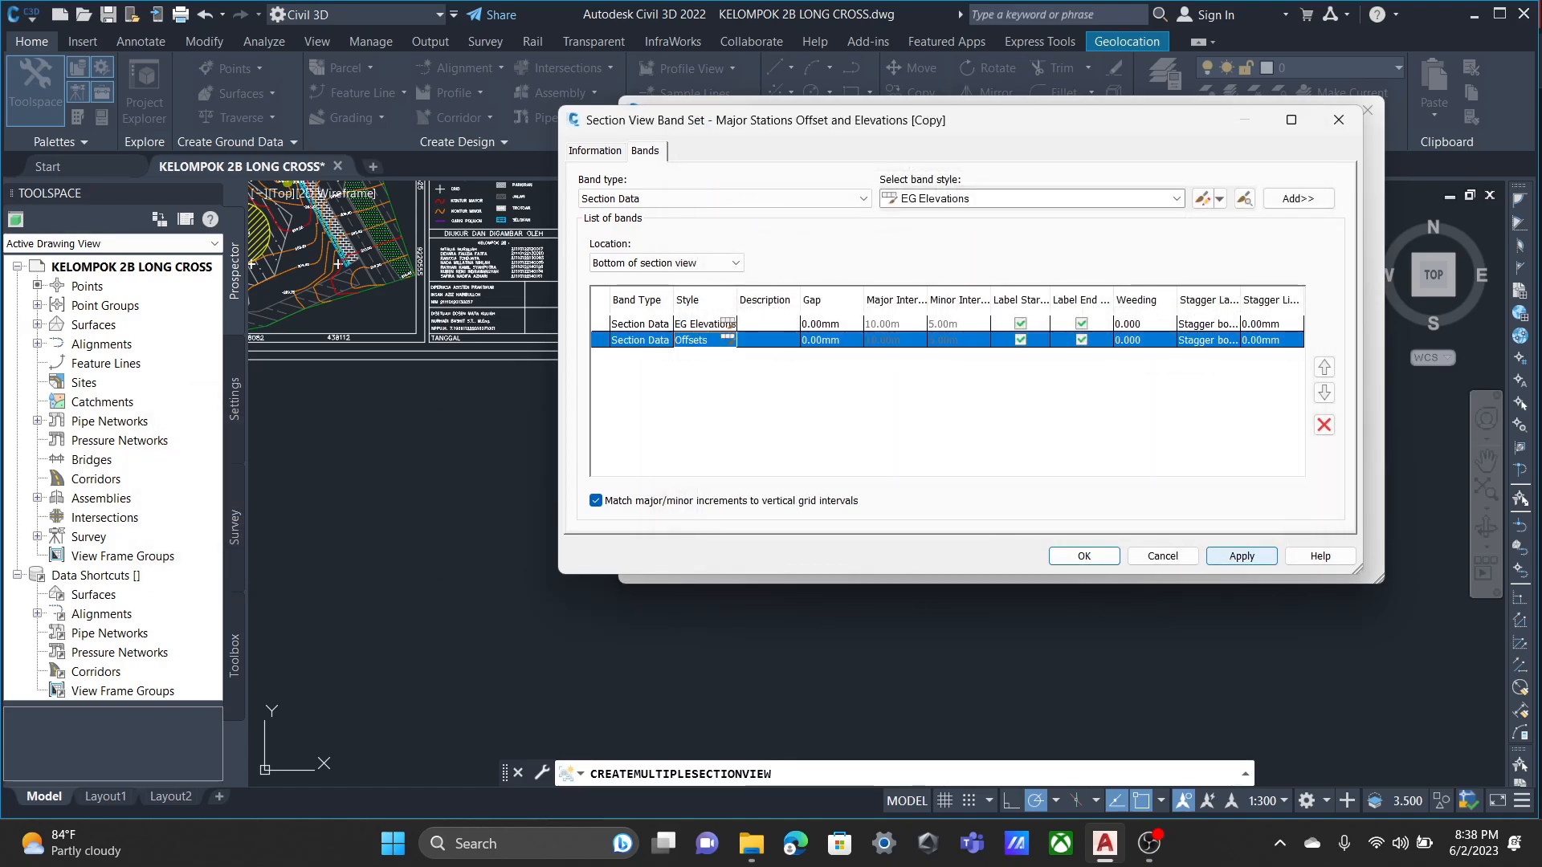
click(1241, 556)
click(1084, 556)
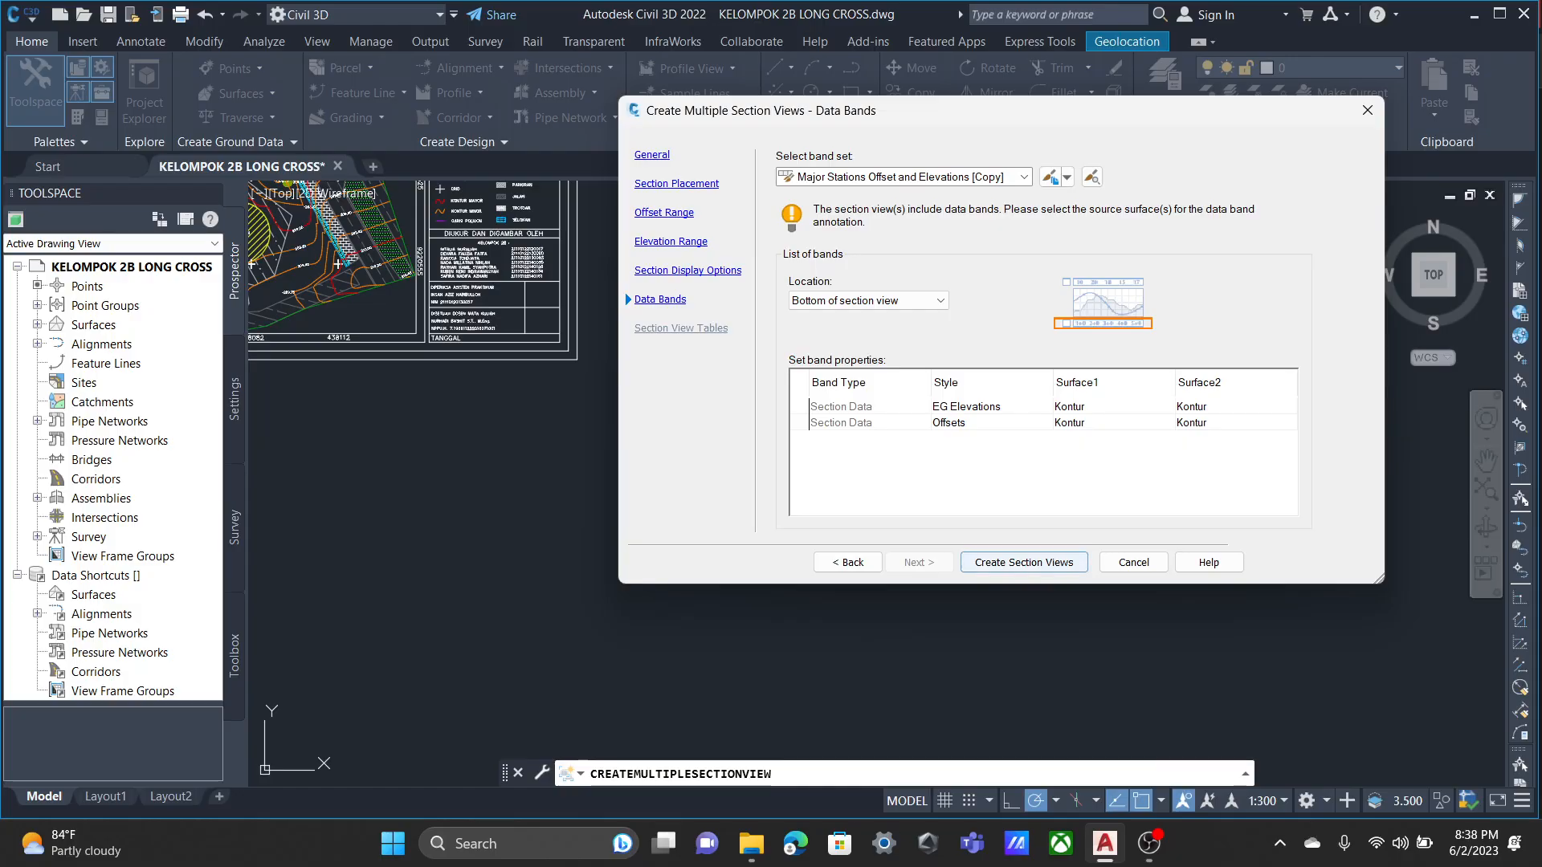
Create the multiple section views, placing their origin in the empty area below the site plan sheet.
click(1024, 562)
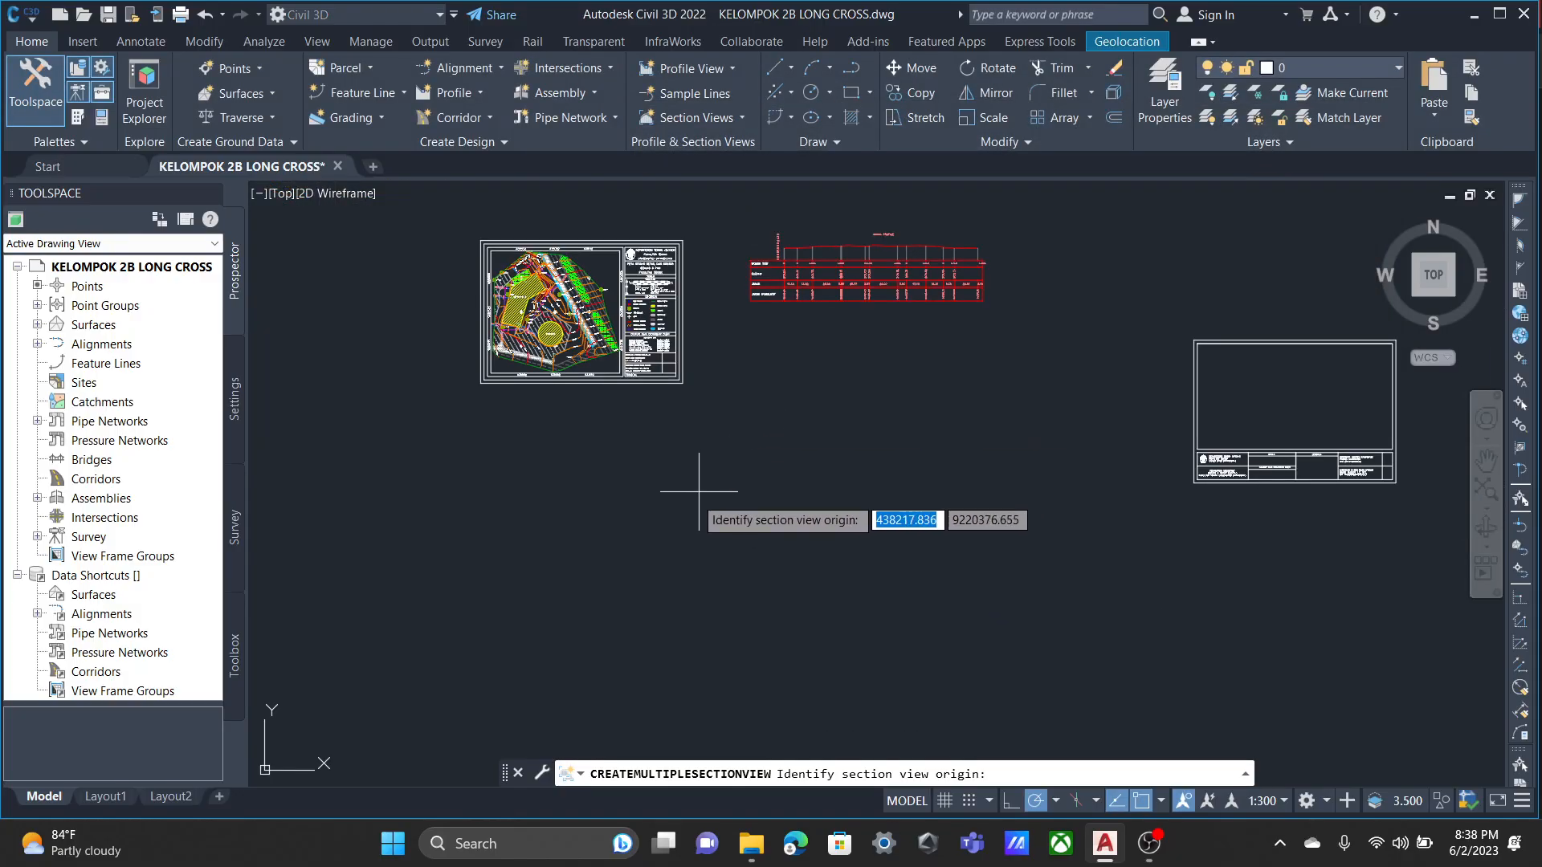
click(637, 522)
scroll(803, 586, up, 5)
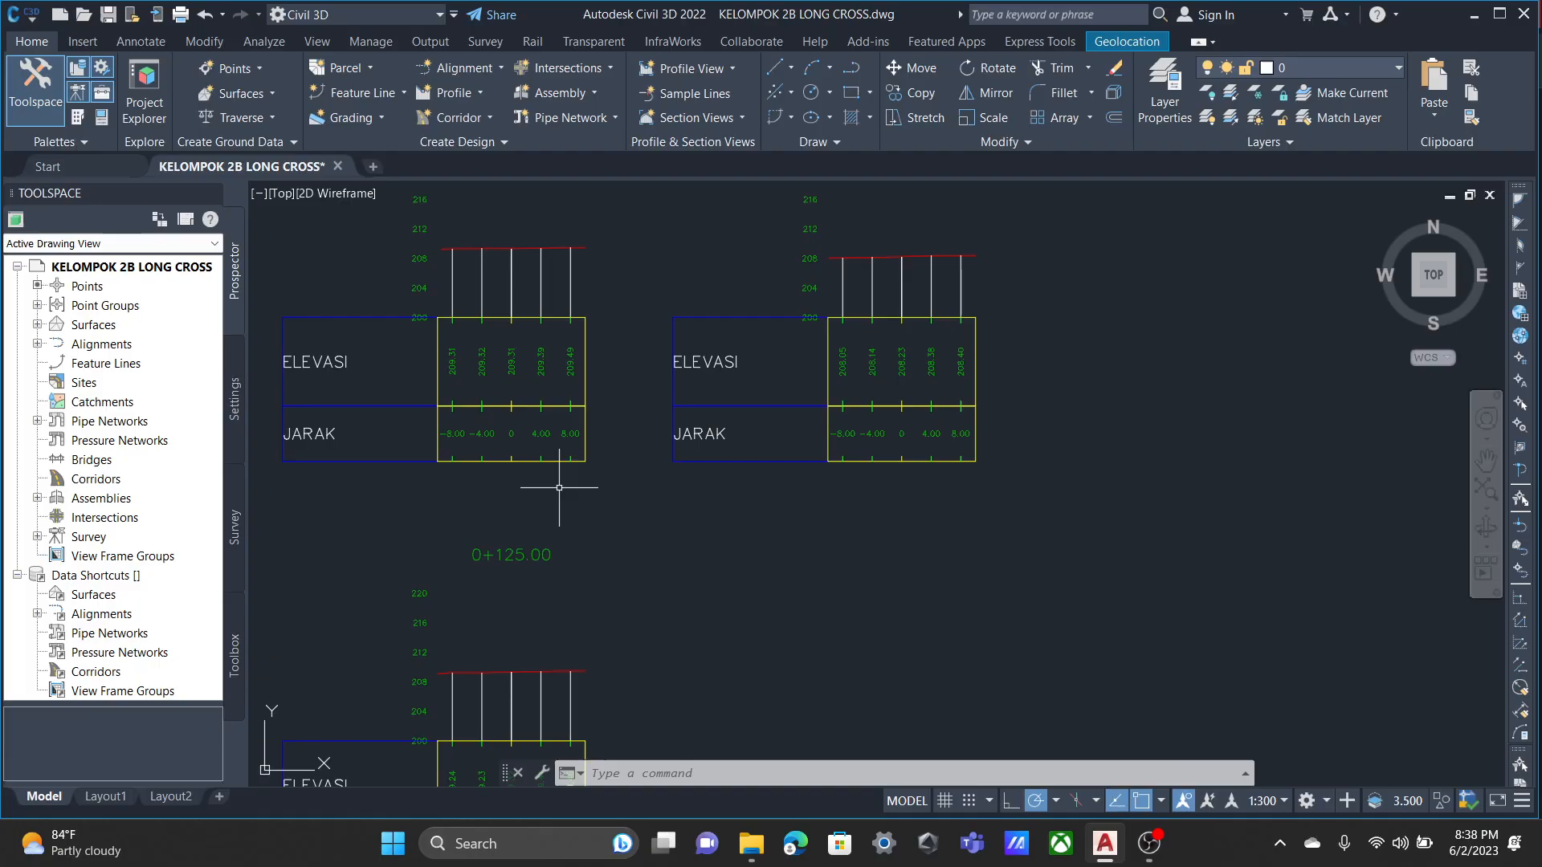
Check the ELEVASI and JARAK bands in the new section views and undo the creation of the views.
mouse_move(531, 480)
middle_down()
mouse_move(675, 517)
mouse_move(864, 521)
middle_up()
scroll(616, 503, up, 2)
scroll(854, 506, down, 2)
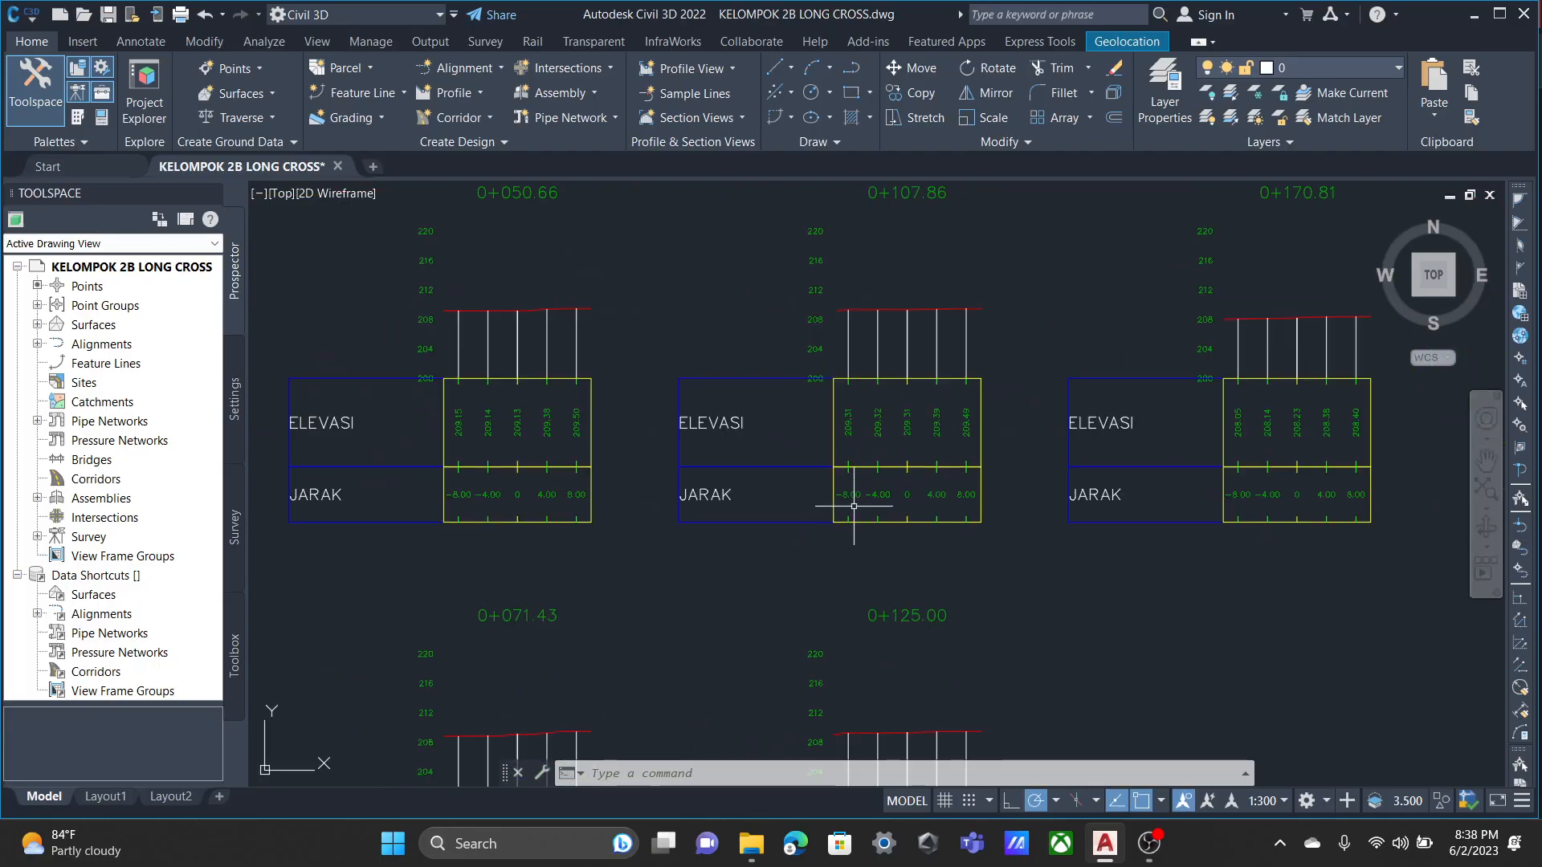
scroll(853, 506, down, 2)
scroll(864, 522, up, 2)
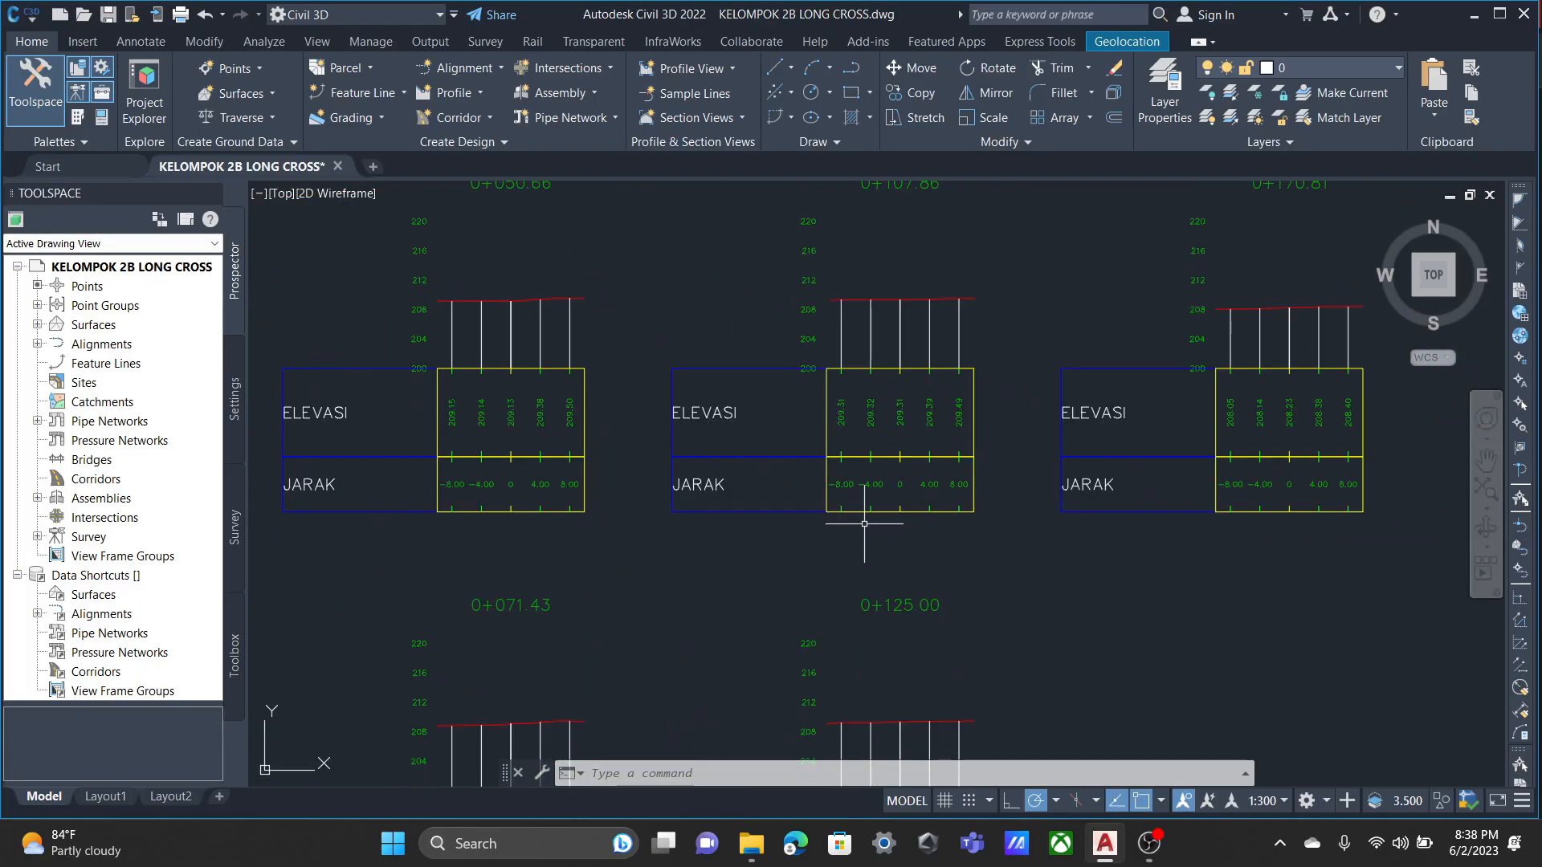
scroll(891, 498, up, 5)
scroll(880, 487, down, 5)
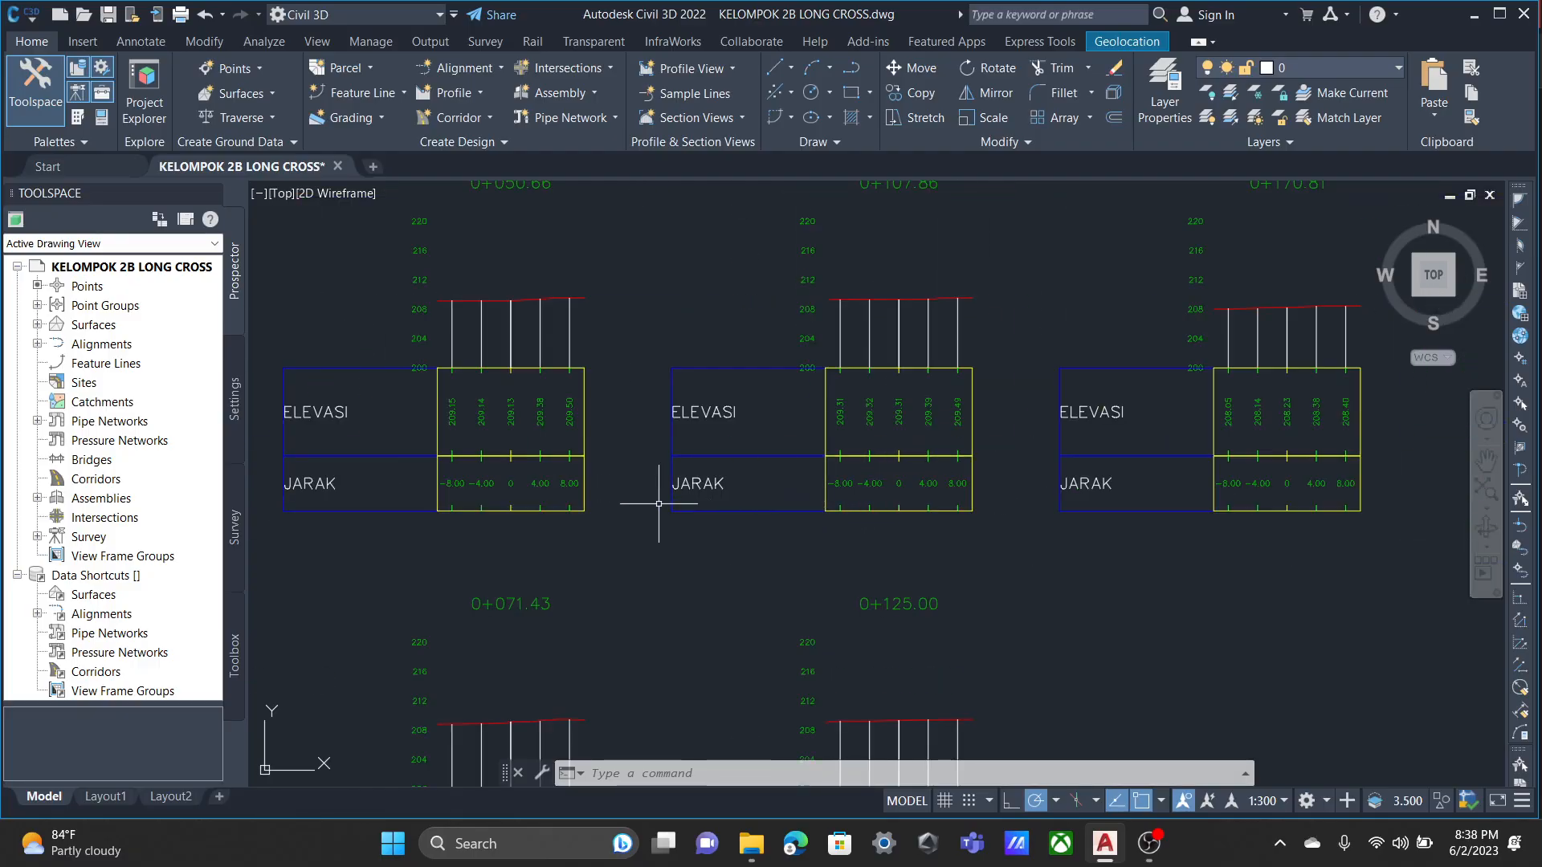
key(ctrl+z)
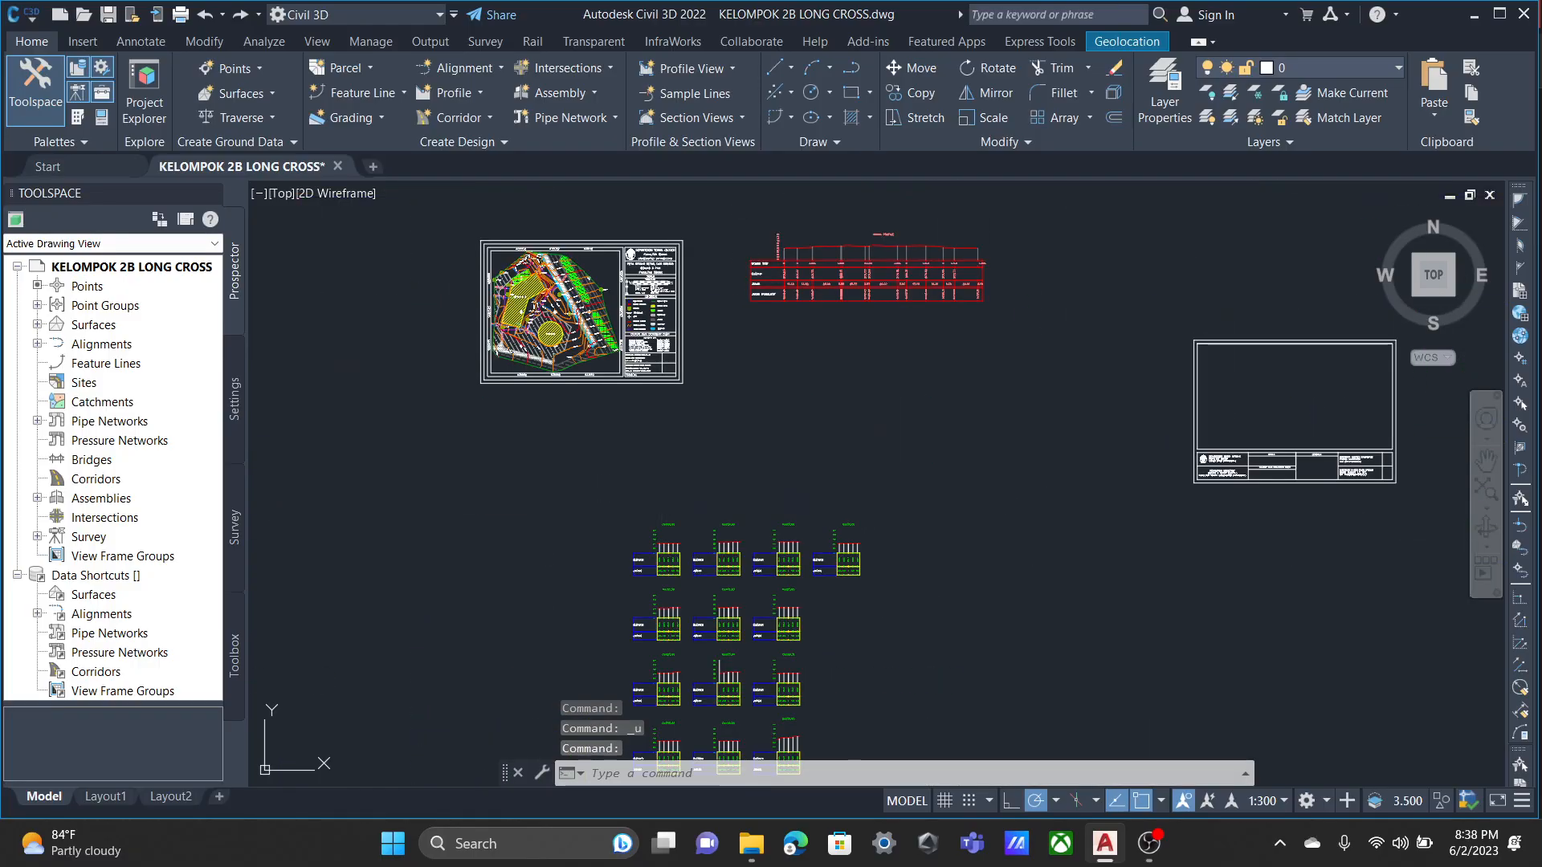
Start creating multiple section views for alignment latihan and open the Road Section style for editing.
click(687, 94)
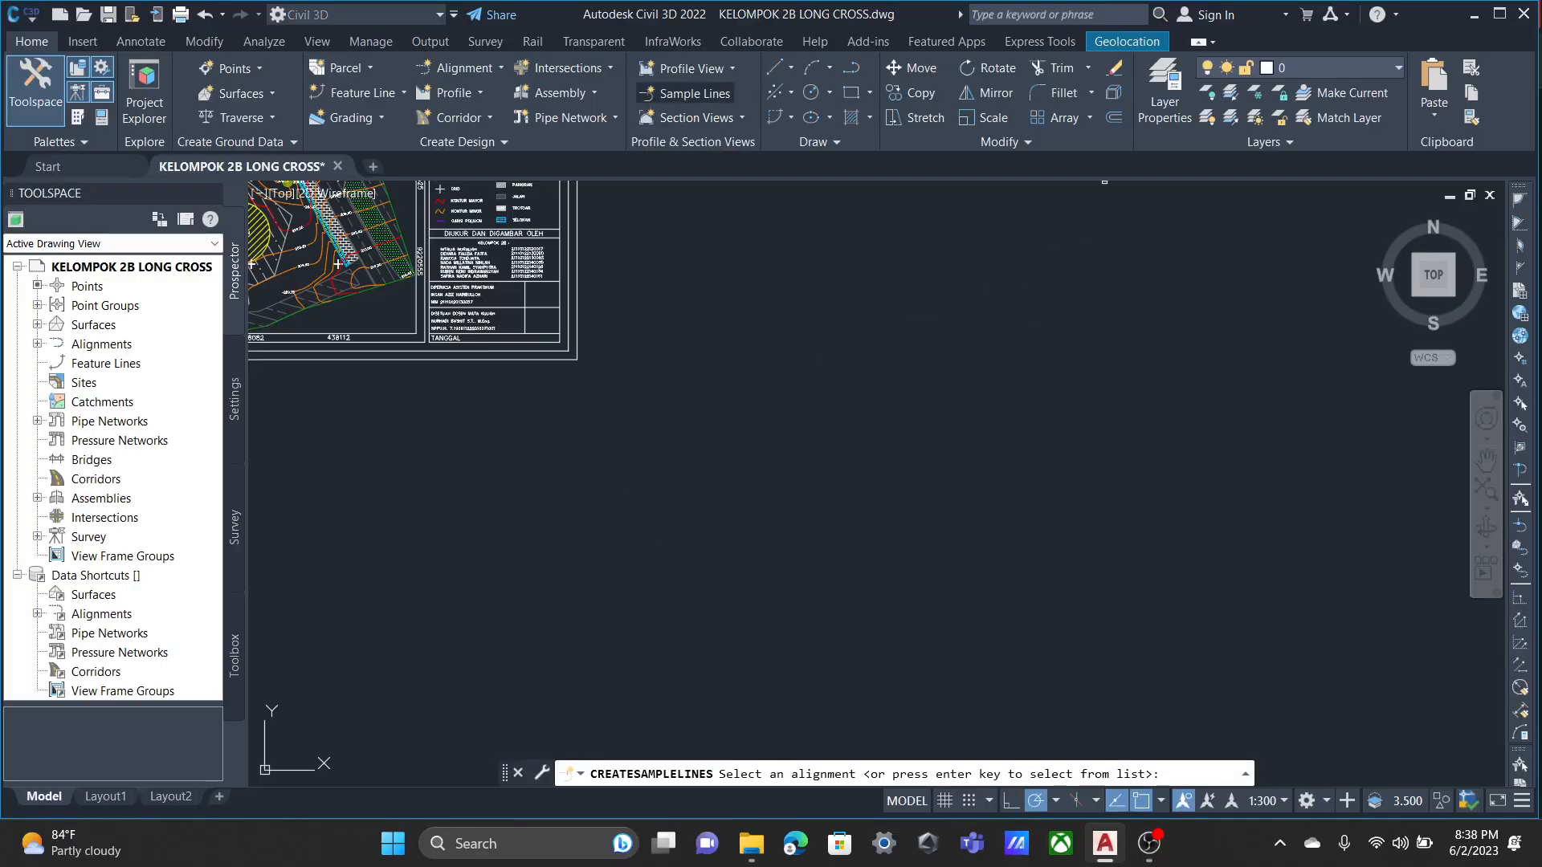
key(Escape)
click(696, 118)
click(731, 151)
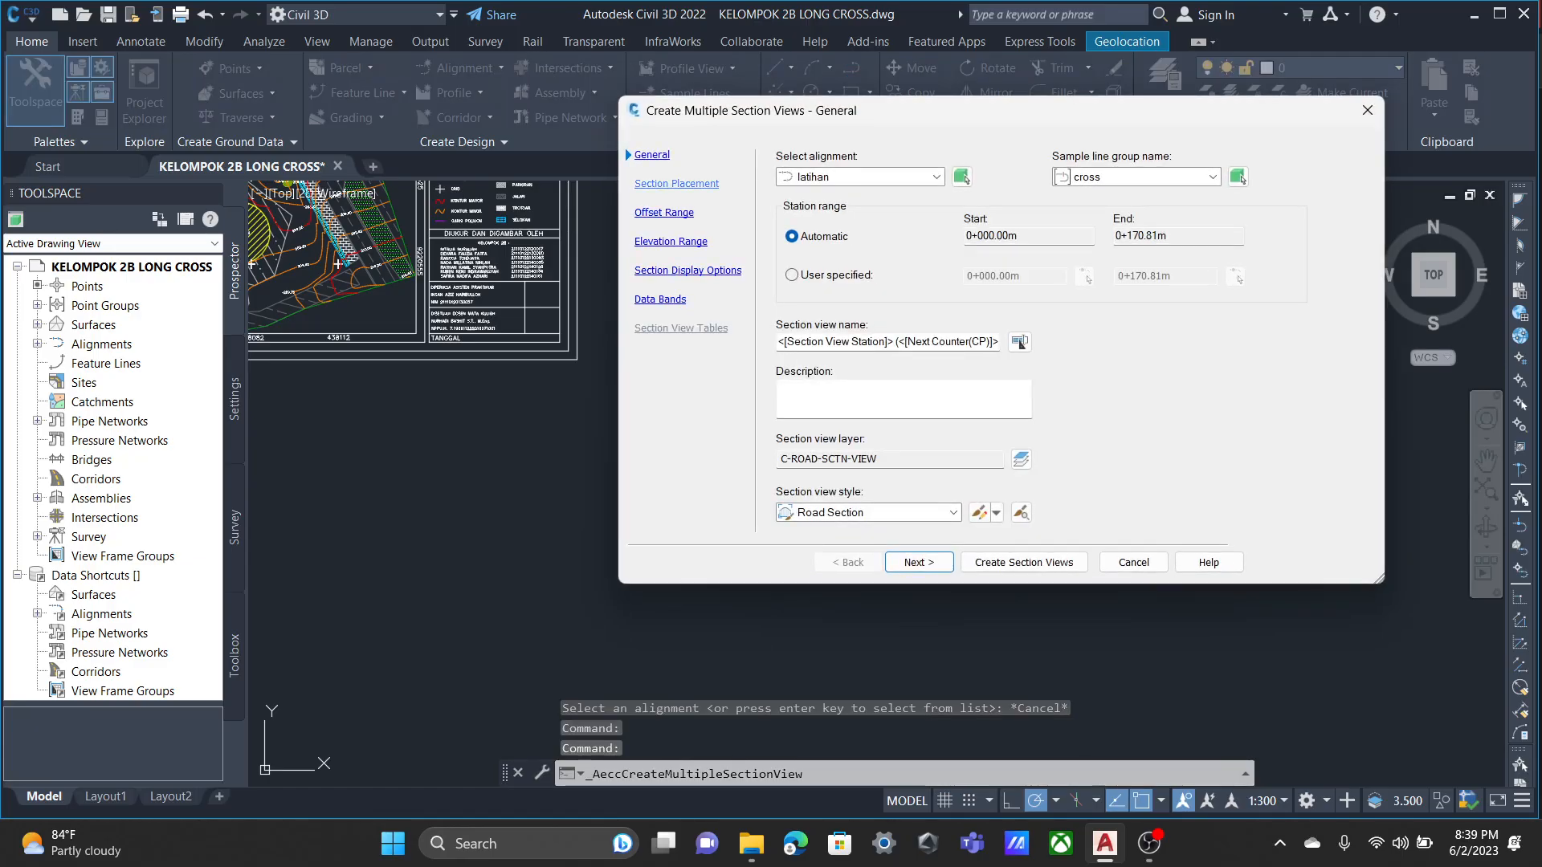
click(979, 513)
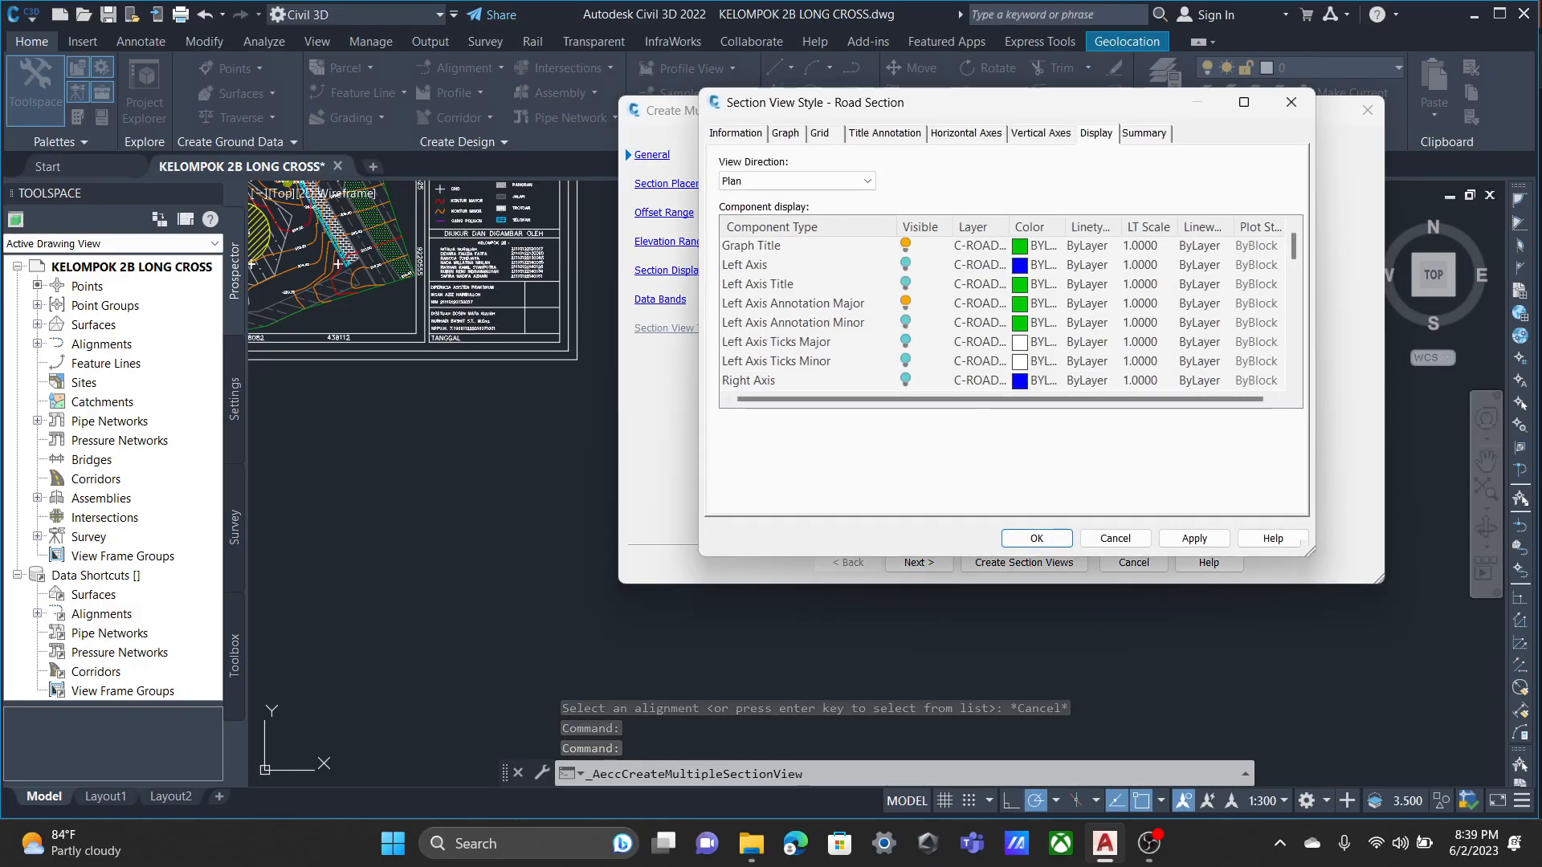
Enable vertical and horizontal grid clipping in the Road Section style, clipping the vertical grid to the highest sections.
click(1041, 133)
click(967, 134)
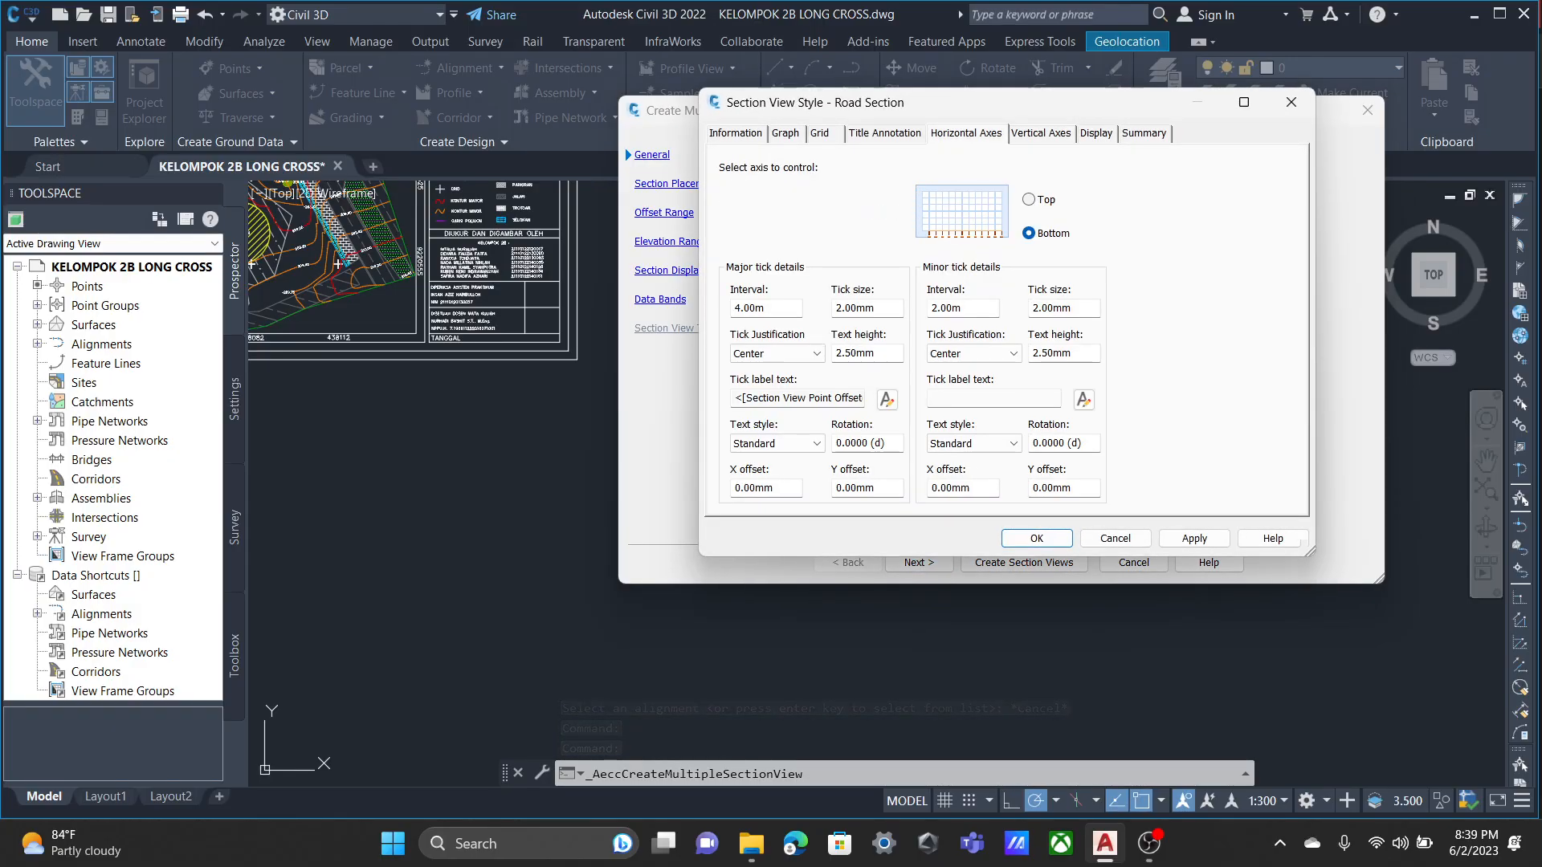
click(884, 134)
click(785, 133)
click(819, 133)
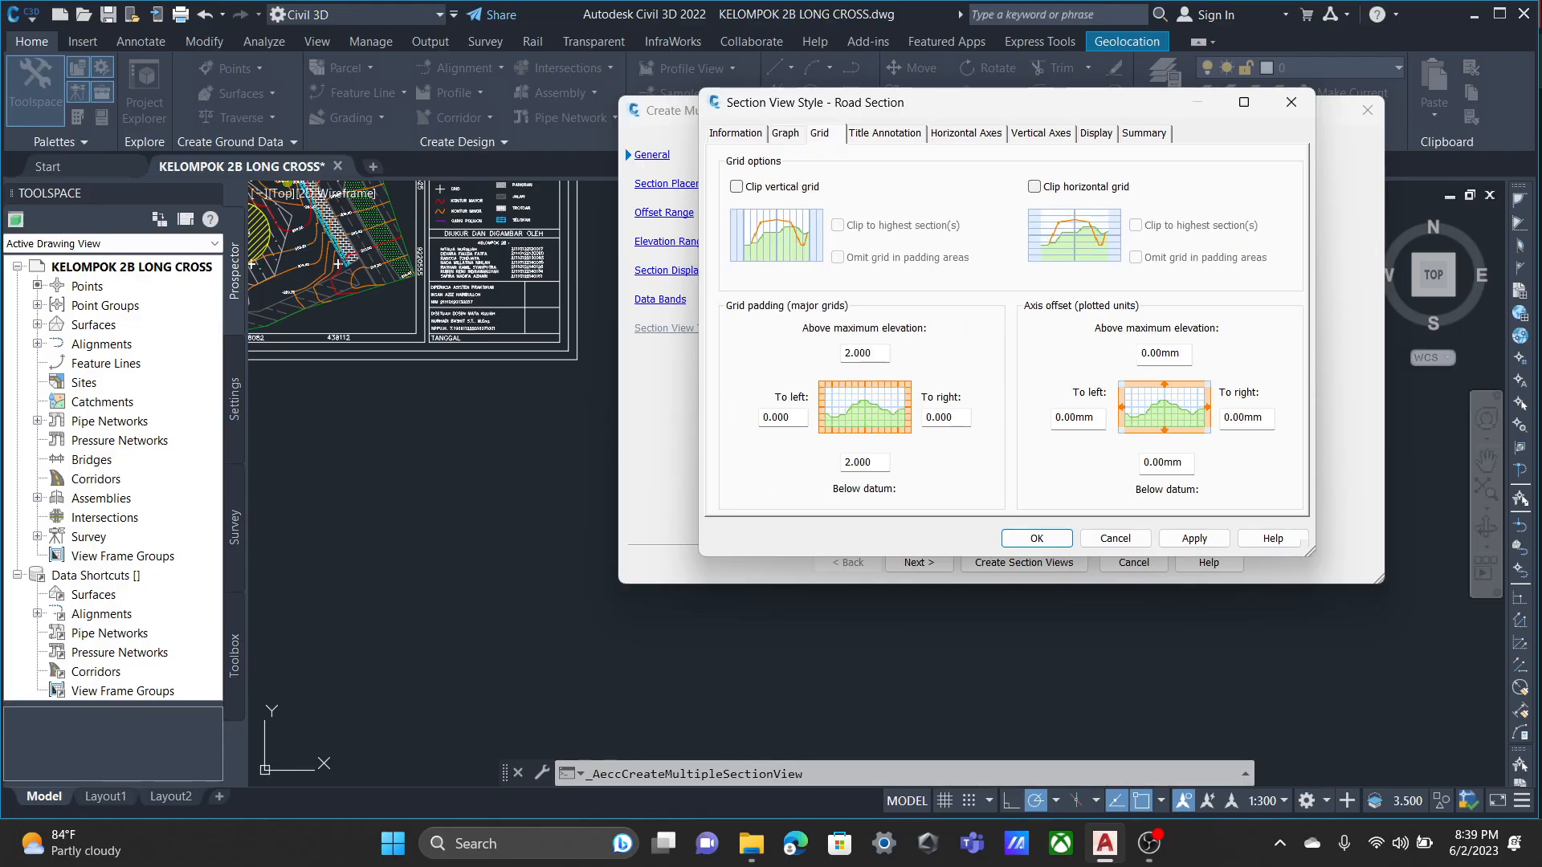
click(735, 134)
click(819, 133)
click(736, 186)
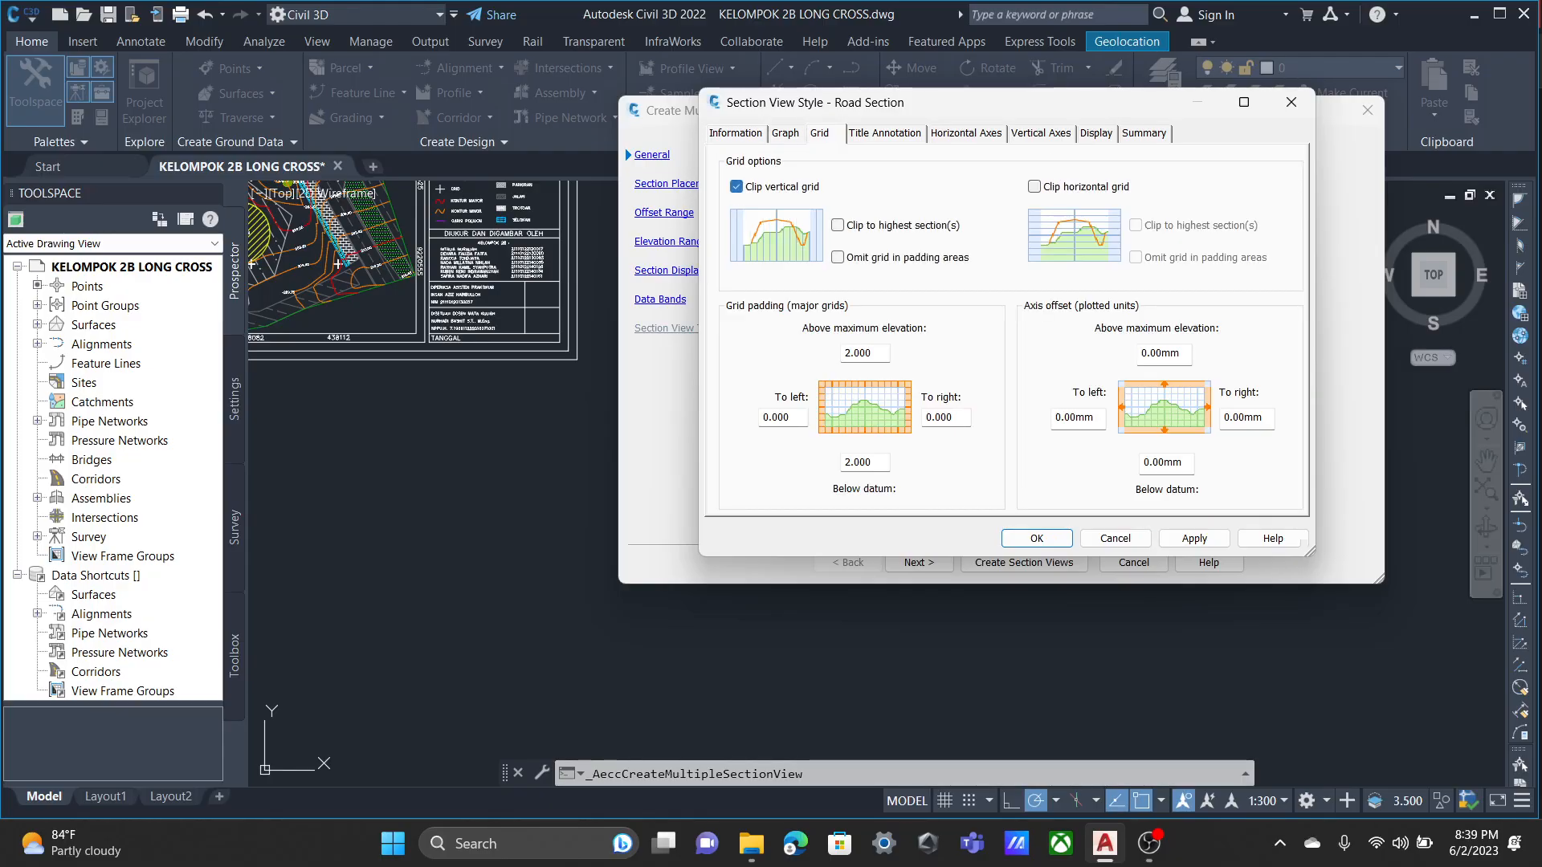
click(1034, 186)
click(838, 225)
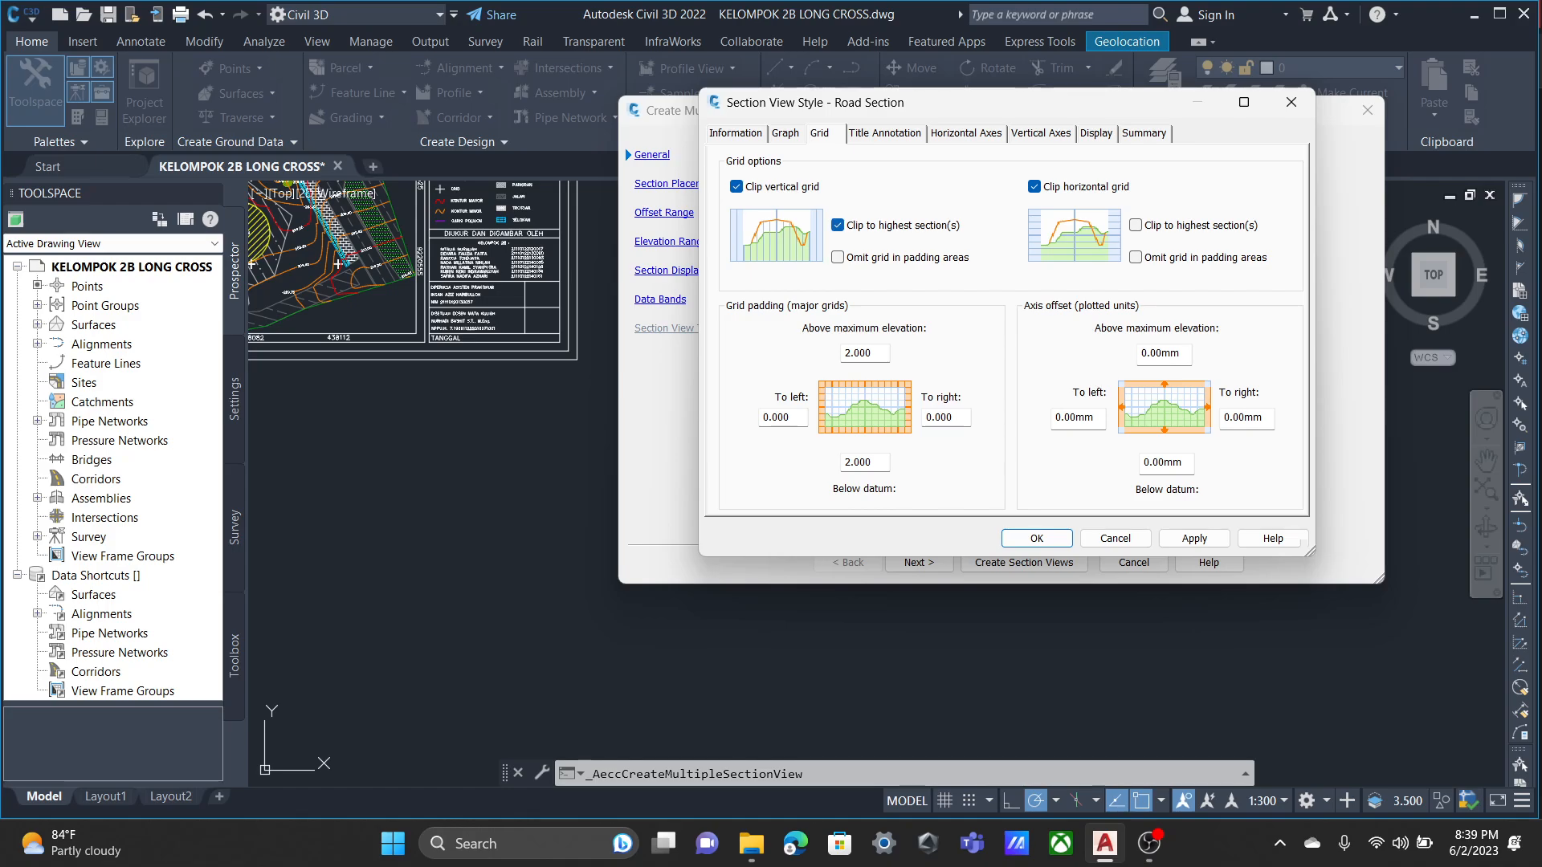
Set the major tick interval of the bottom horizontal axis to 2 m.
click(967, 133)
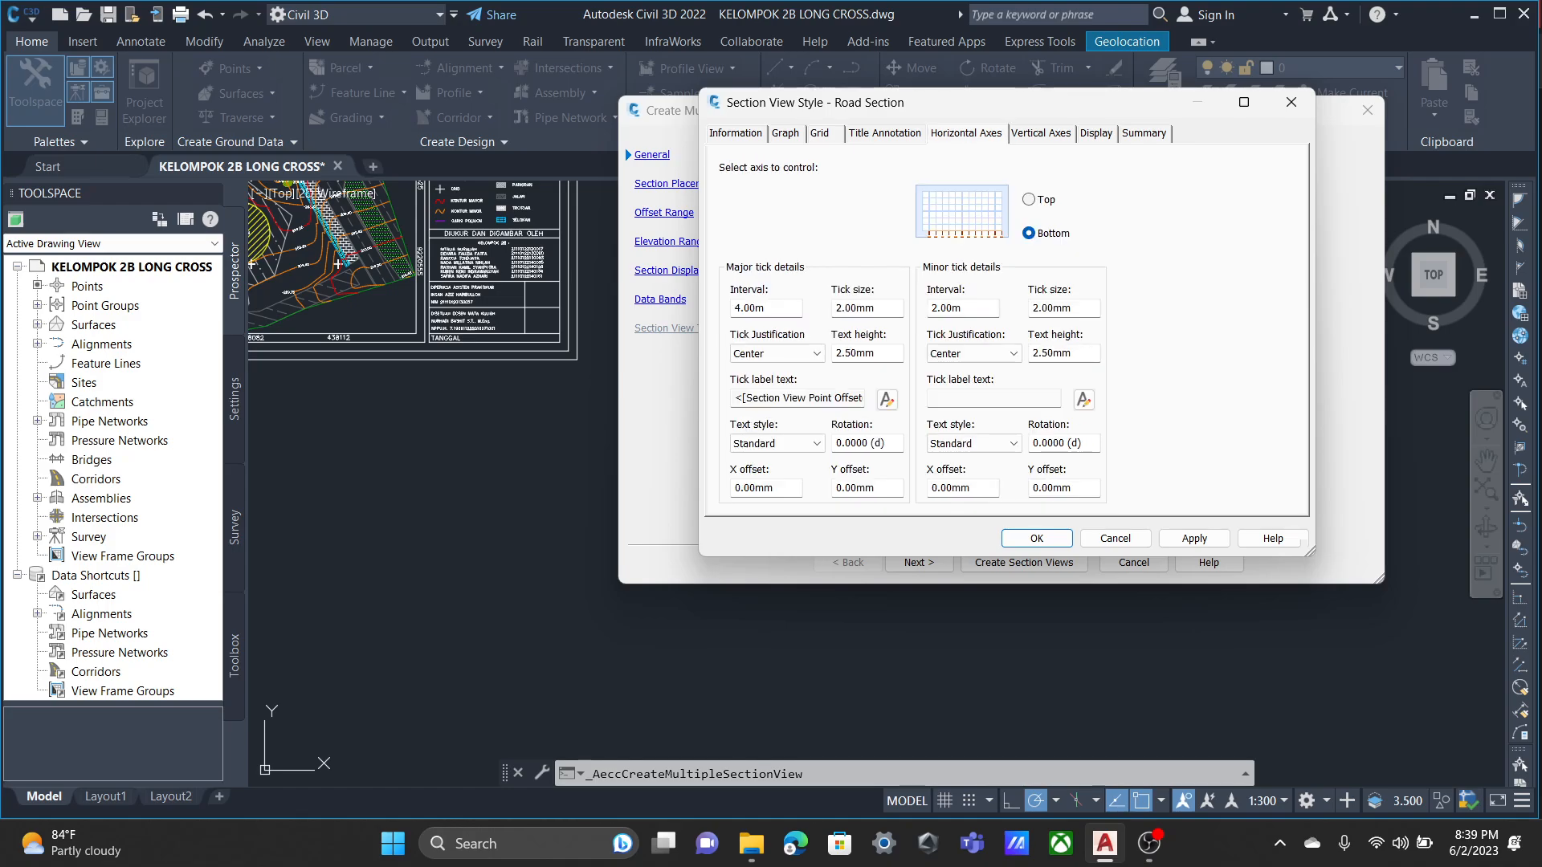
click(740, 308)
key(BackSpace)
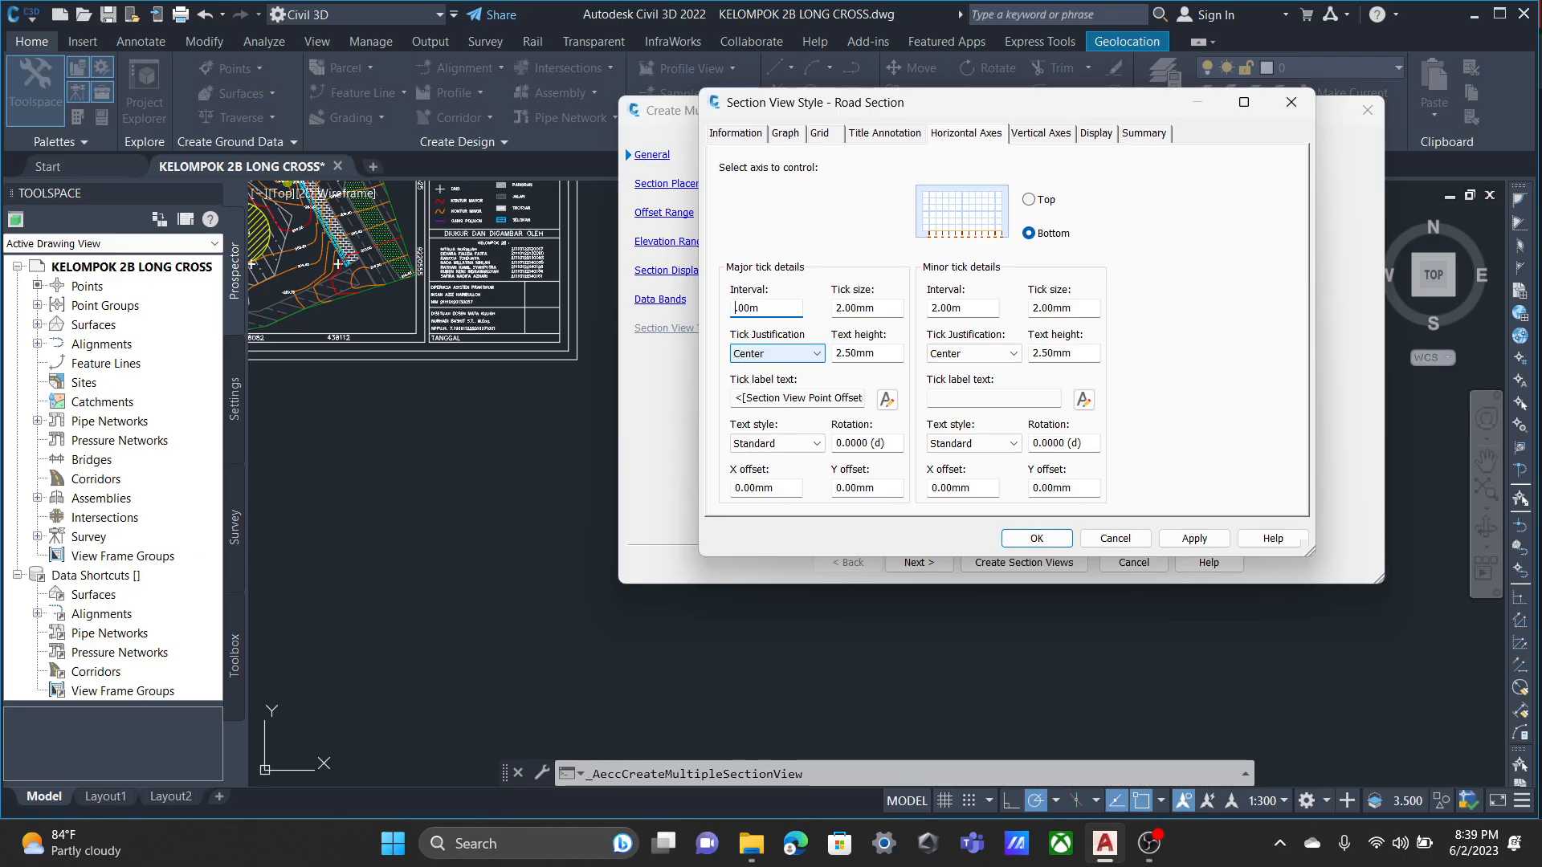
text(1)
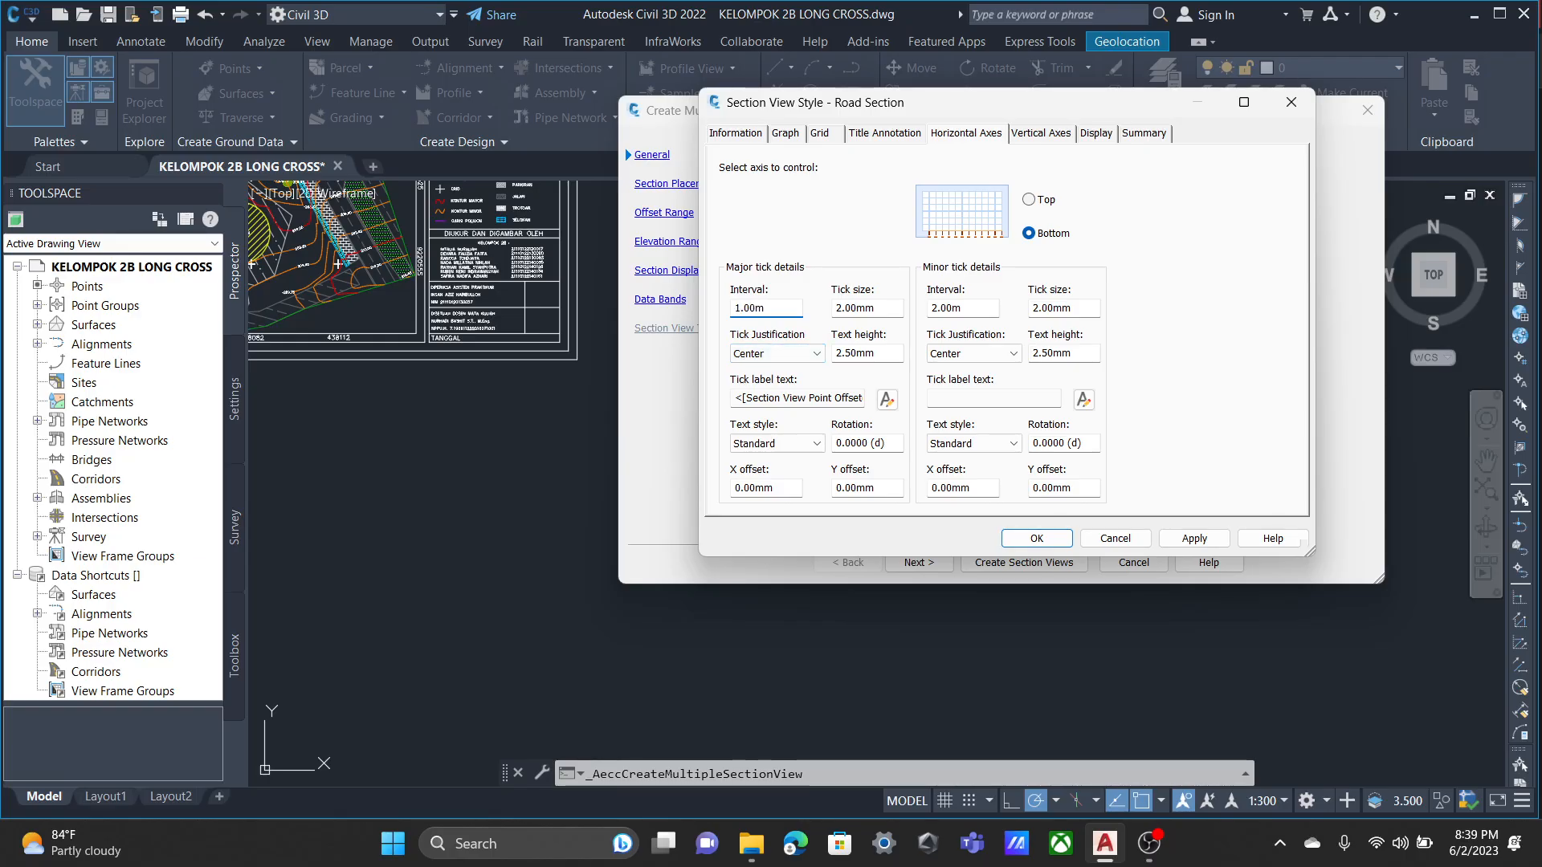
key(BackSpace)
text(2)
click(842, 309)
Set the left vertical axis major tick interval to 1 m and its major tick size to 1 mm.
click(1041, 134)
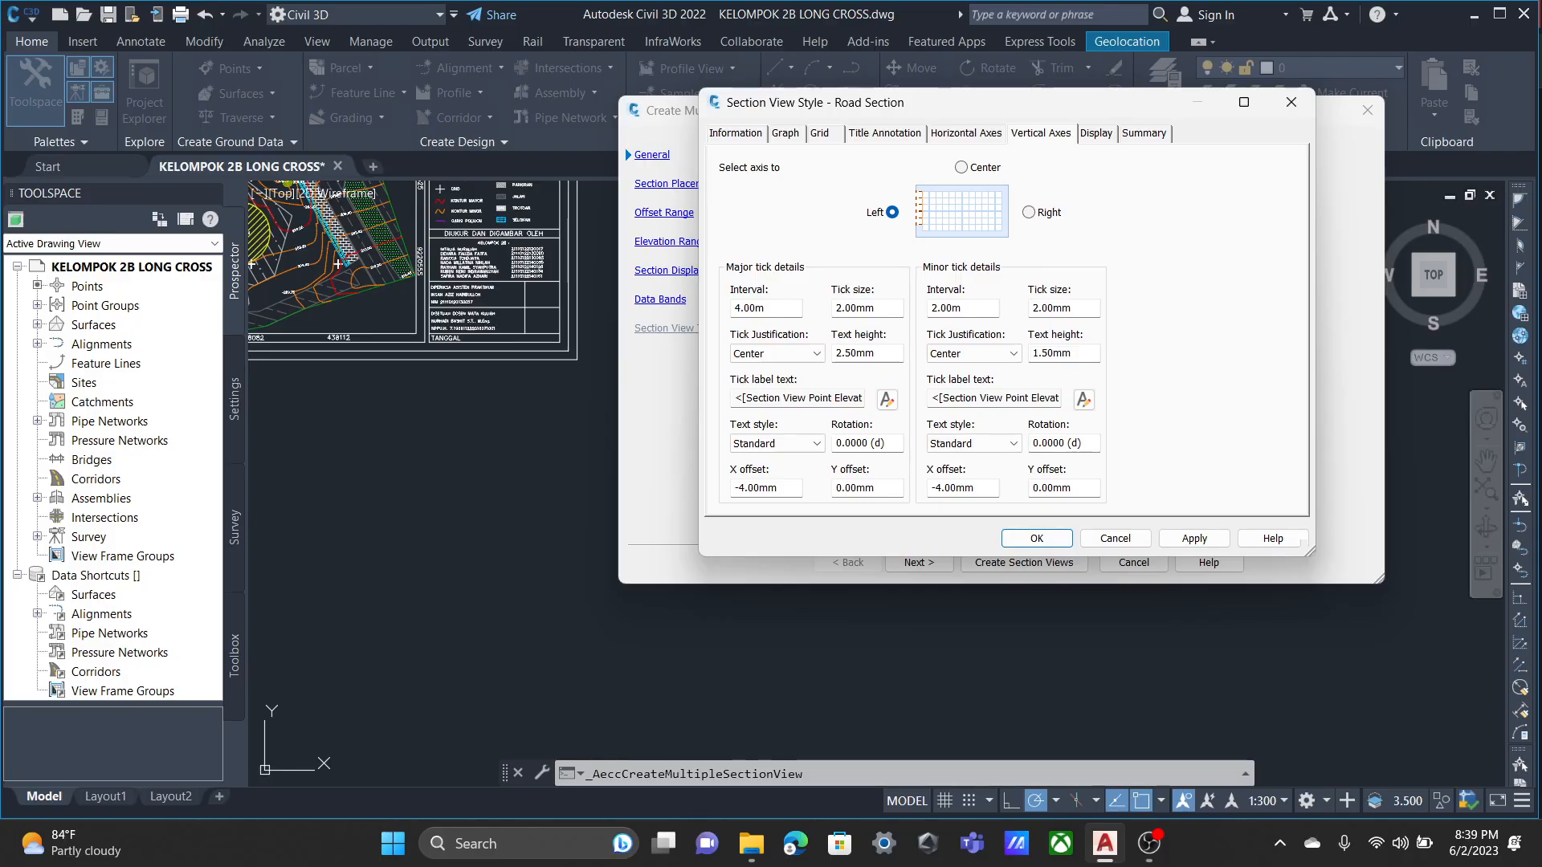
click(742, 308)
key(BackSpace)
text(1)
key(Tab)
text(1)
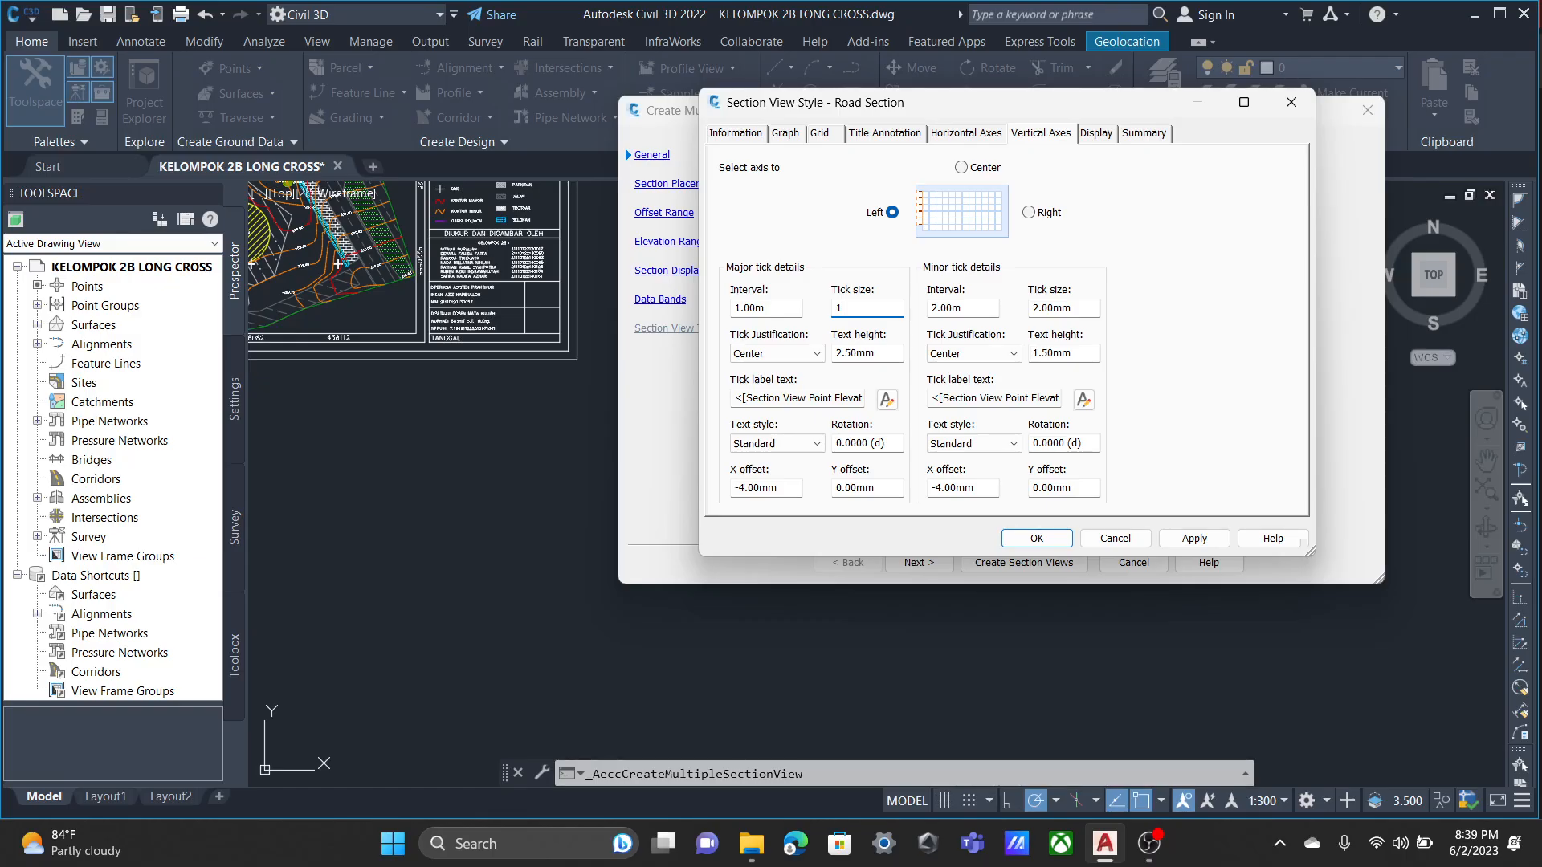
Turn off the visibility of the Grid Horizontal Major component in the Road Section style.
click(1097, 134)
click(1041, 133)
click(966, 133)
click(885, 133)
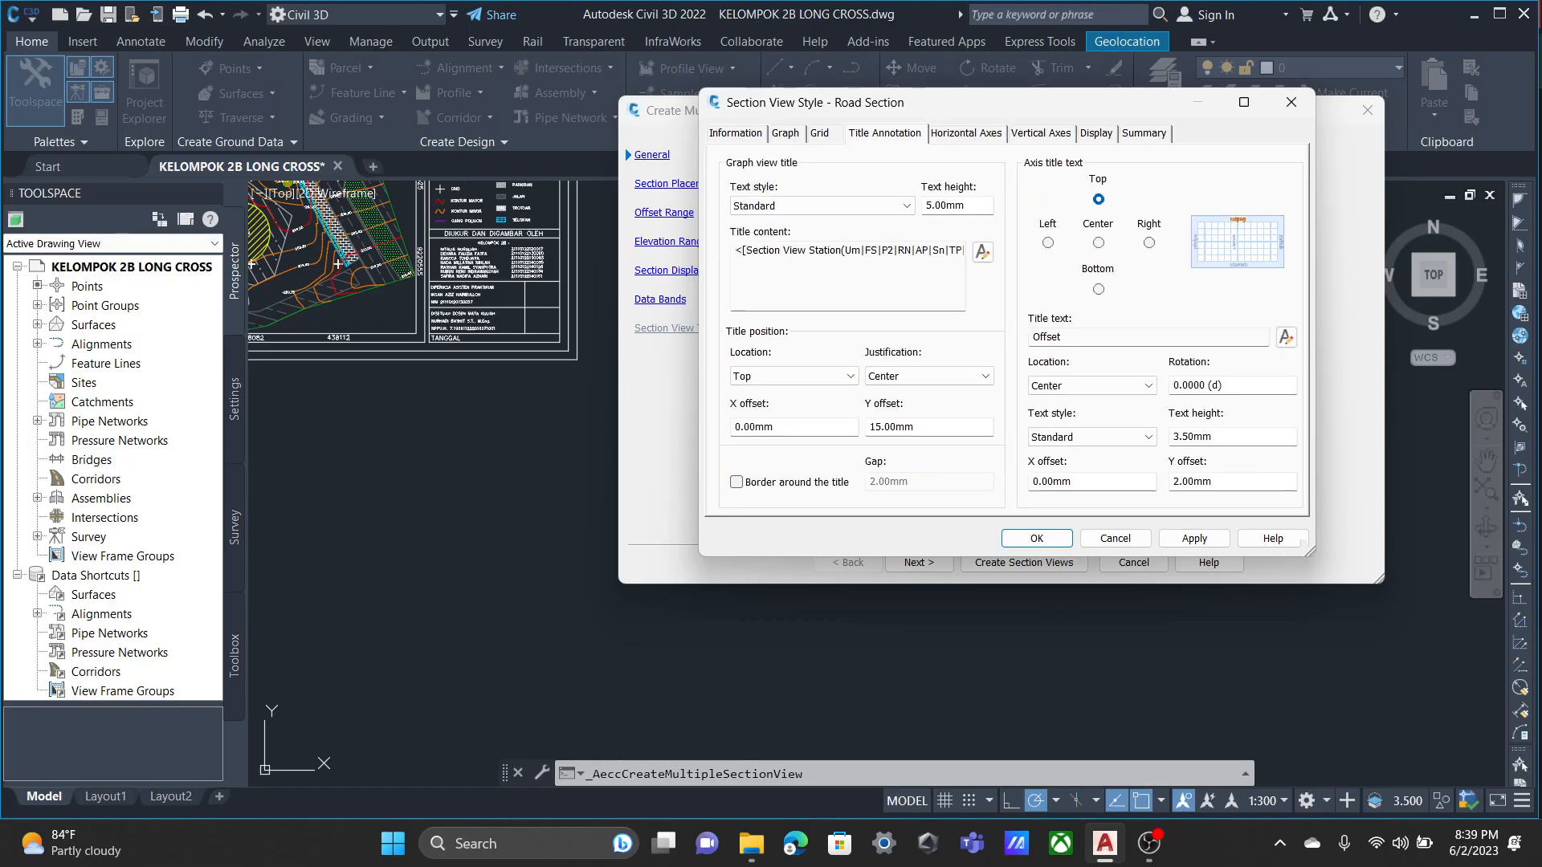
click(820, 133)
click(1096, 133)
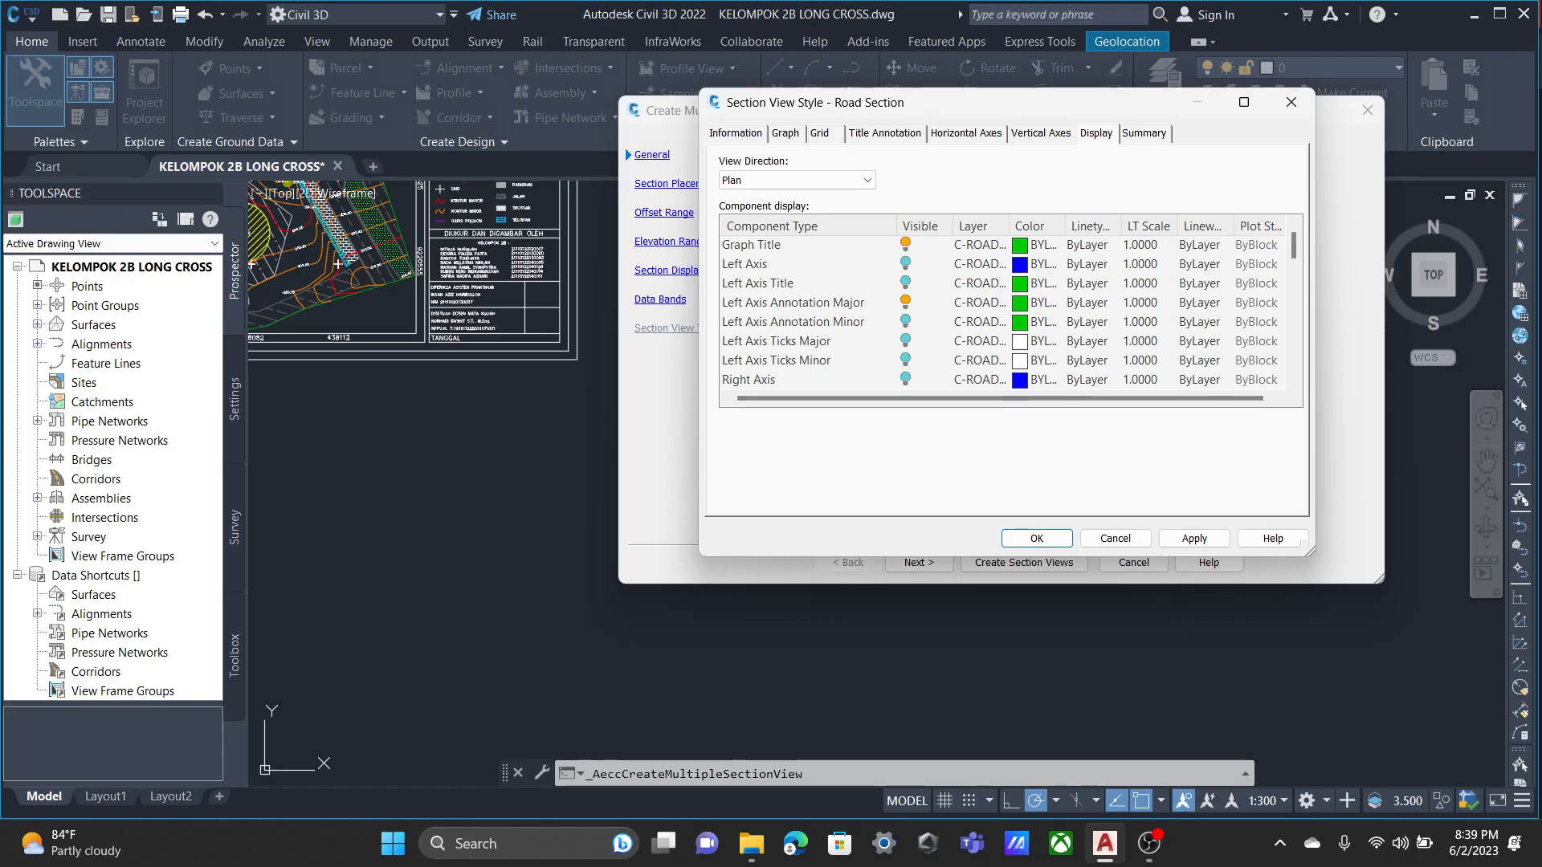
scroll(1004, 313, down, 2)
scroll(1004, 313, down, 3)
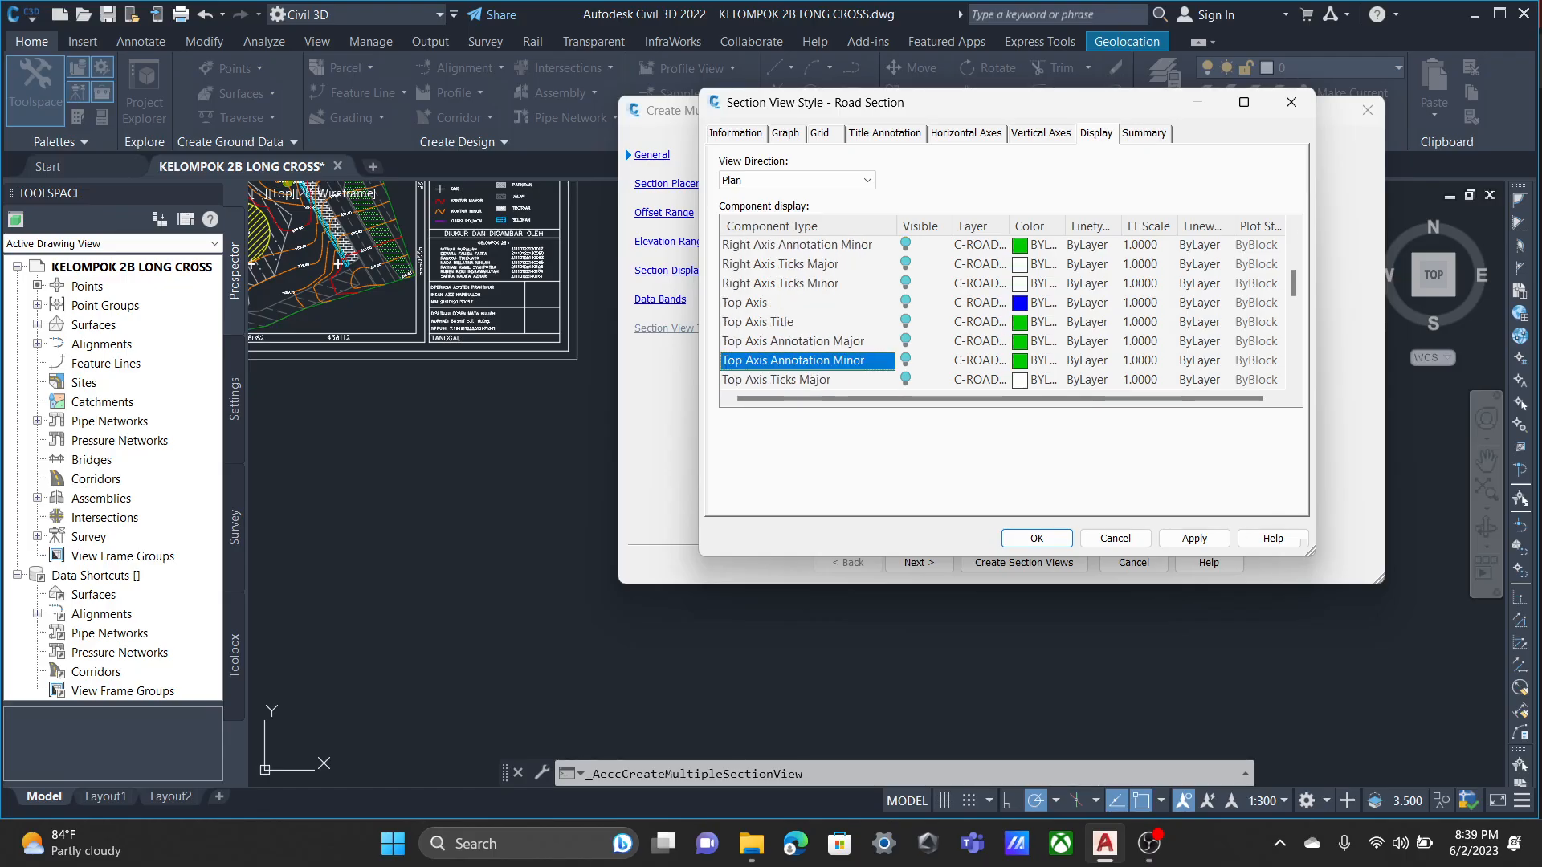
scroll(1004, 313, up, 5)
scroll(1004, 313, down, 10)
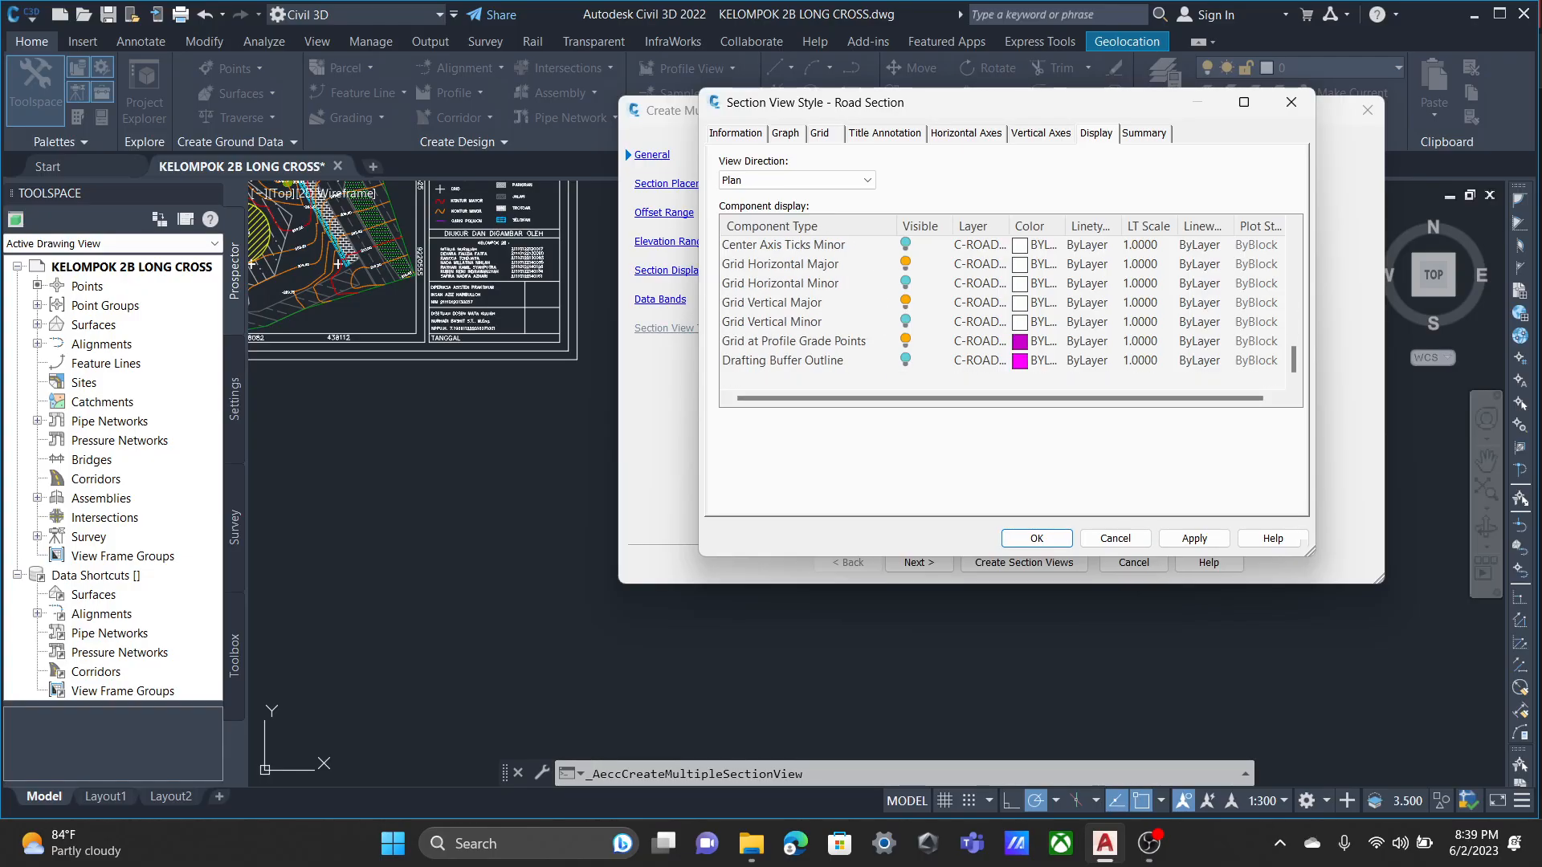
click(906, 264)
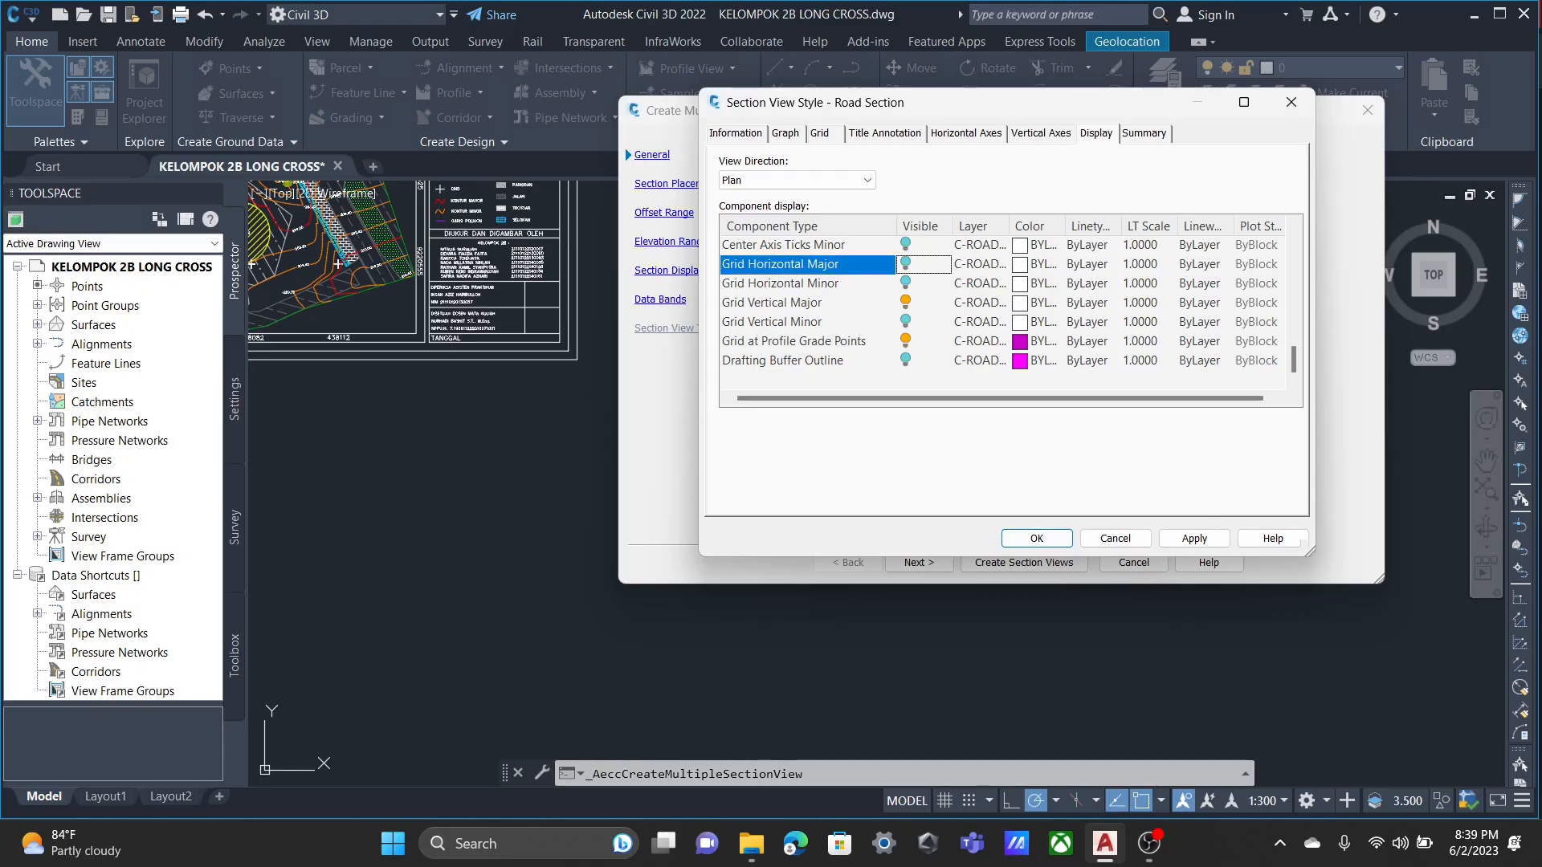
Apply the component display changes to the Road Section view style and accept the style.
scroll(1004, 313, up, 10)
scroll(1004, 313, down, 10)
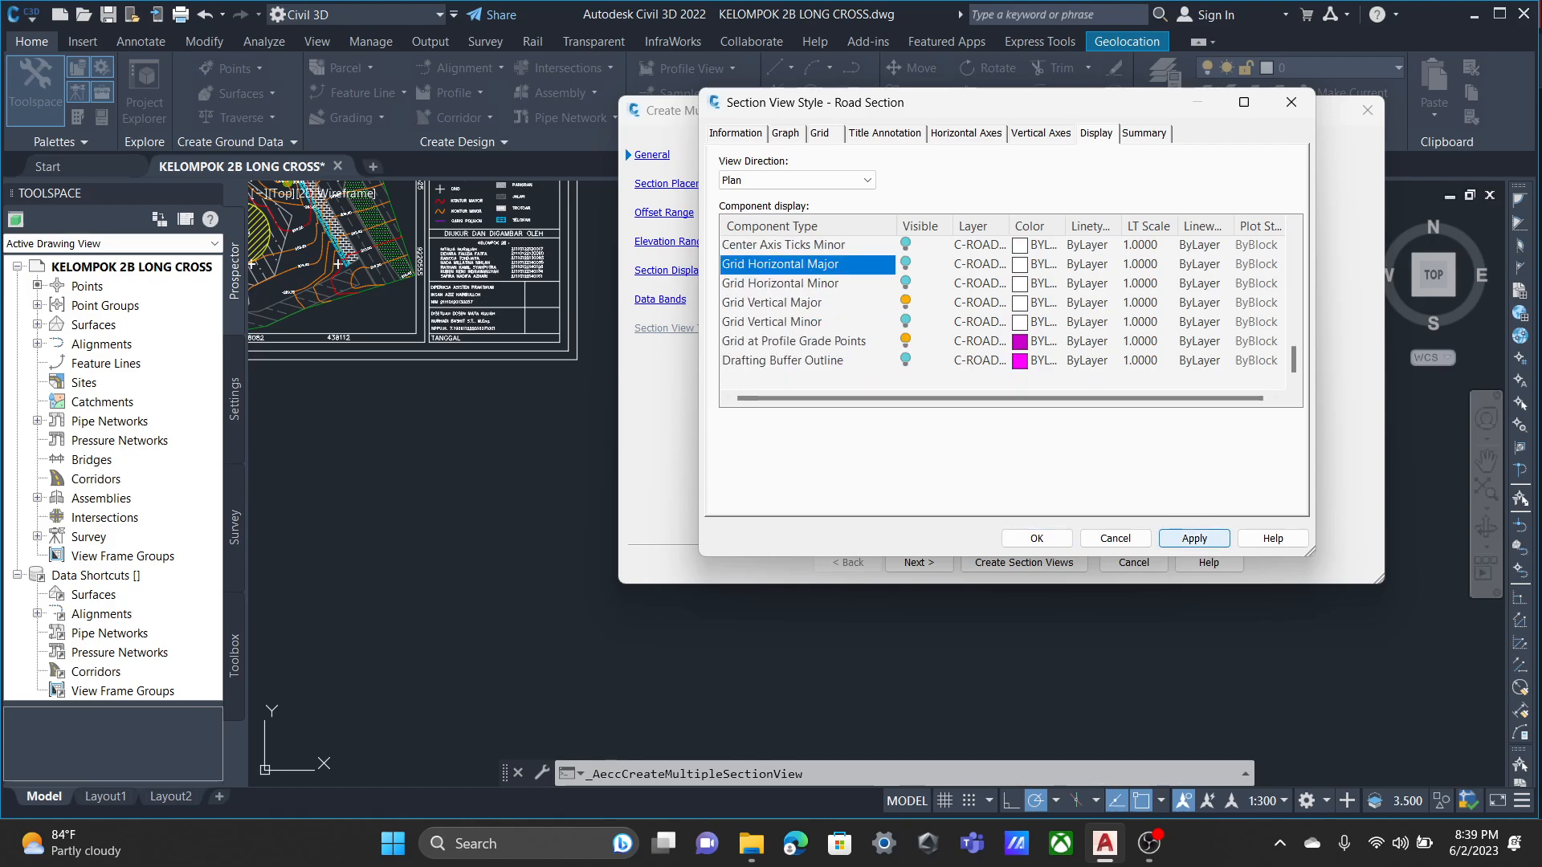
click(1036, 538)
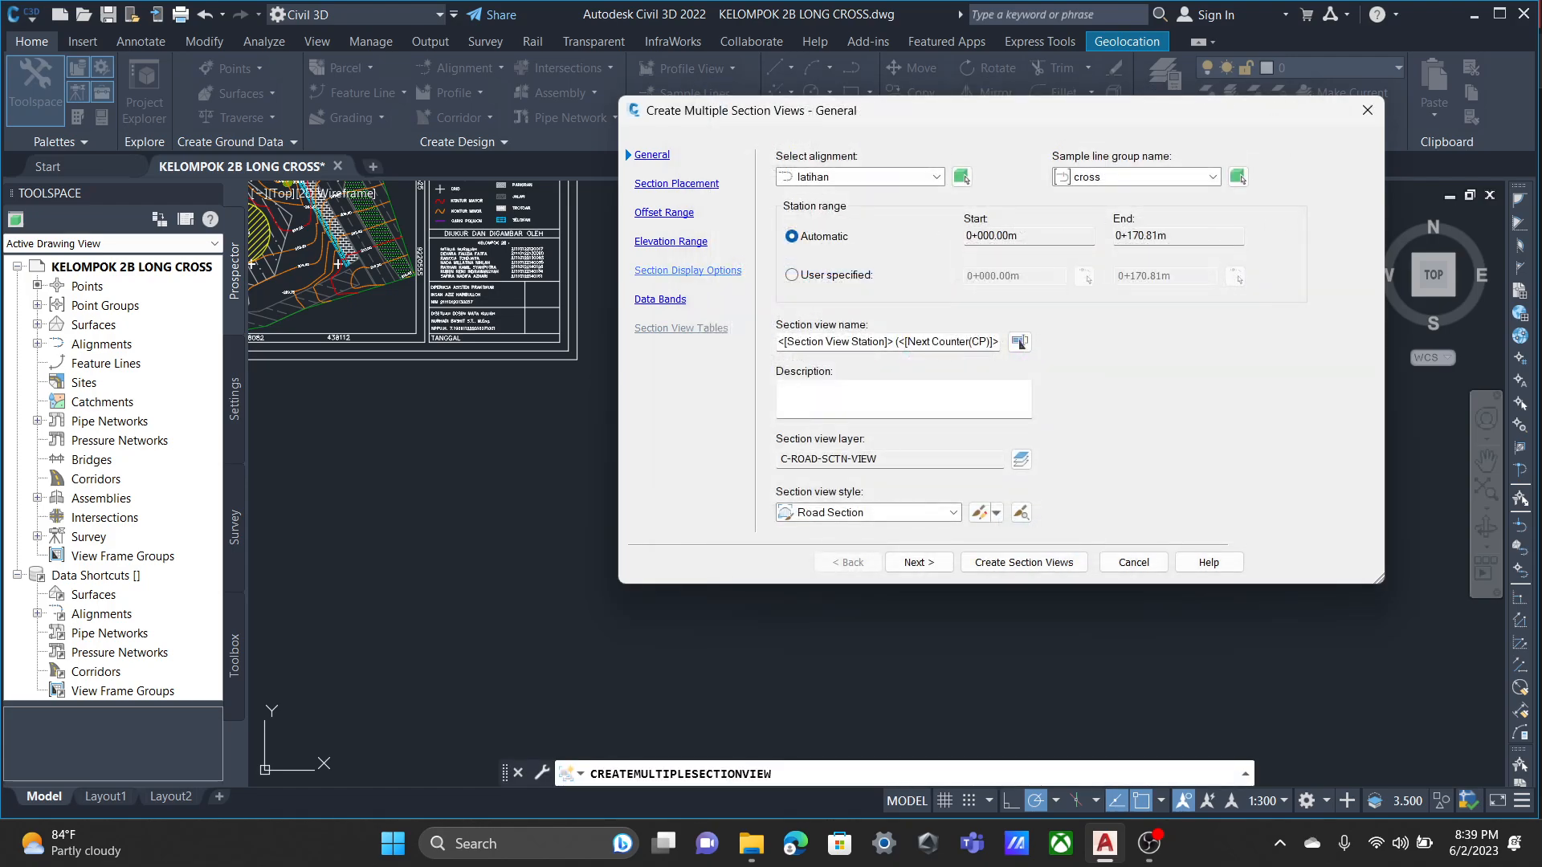
Set the section placement option to Draft so the sections are placed in a grid in model space.
click(676, 184)
click(1250, 249)
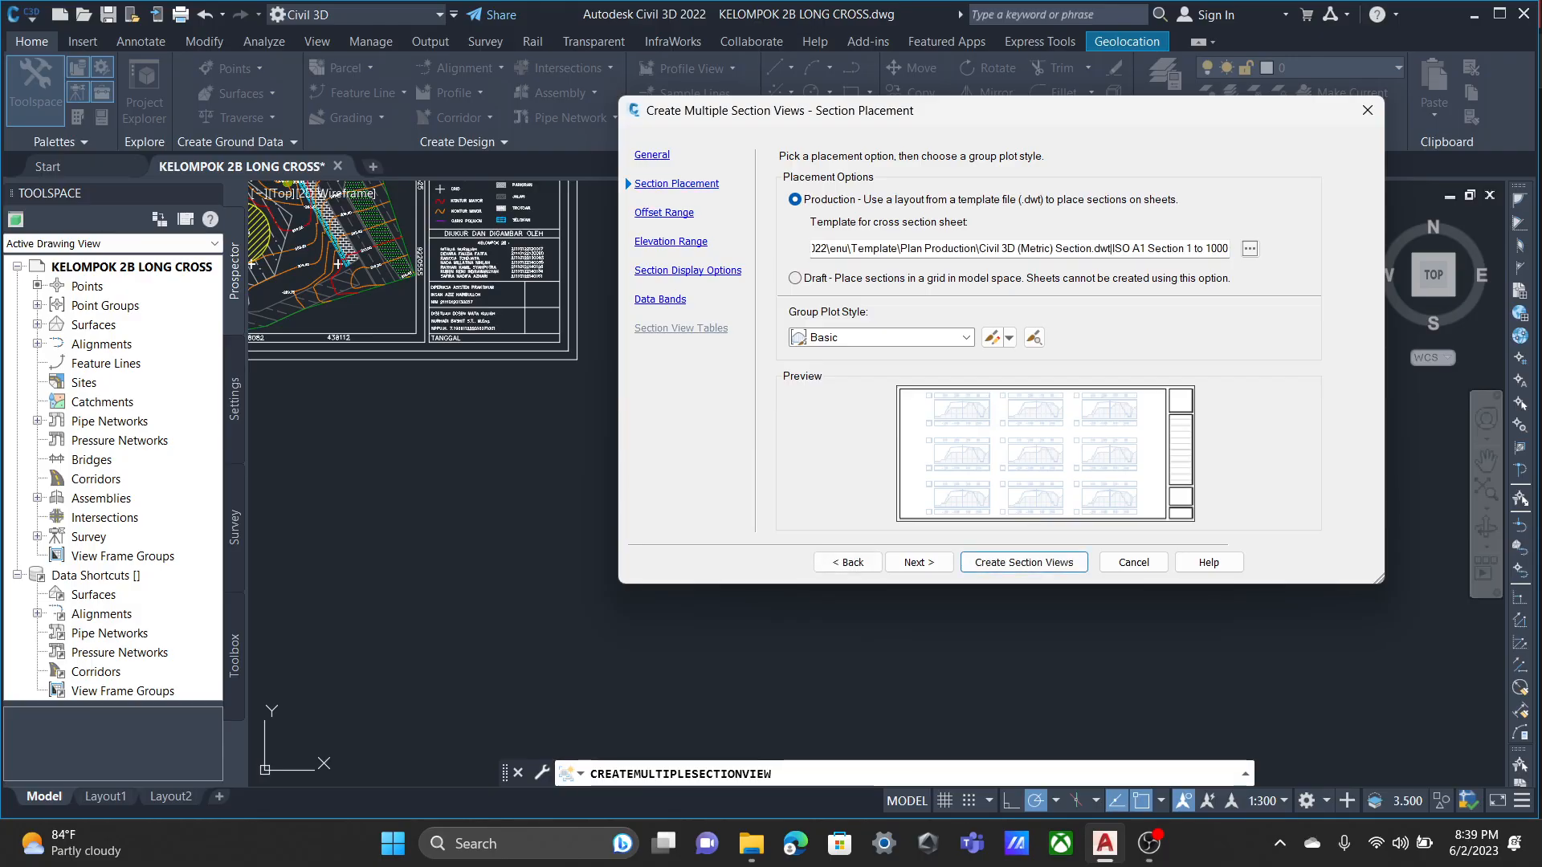
click(795, 278)
Copy the Major Stations Offset and Elevations data band set and name the copy ELEVASI JARAK.
click(665, 213)
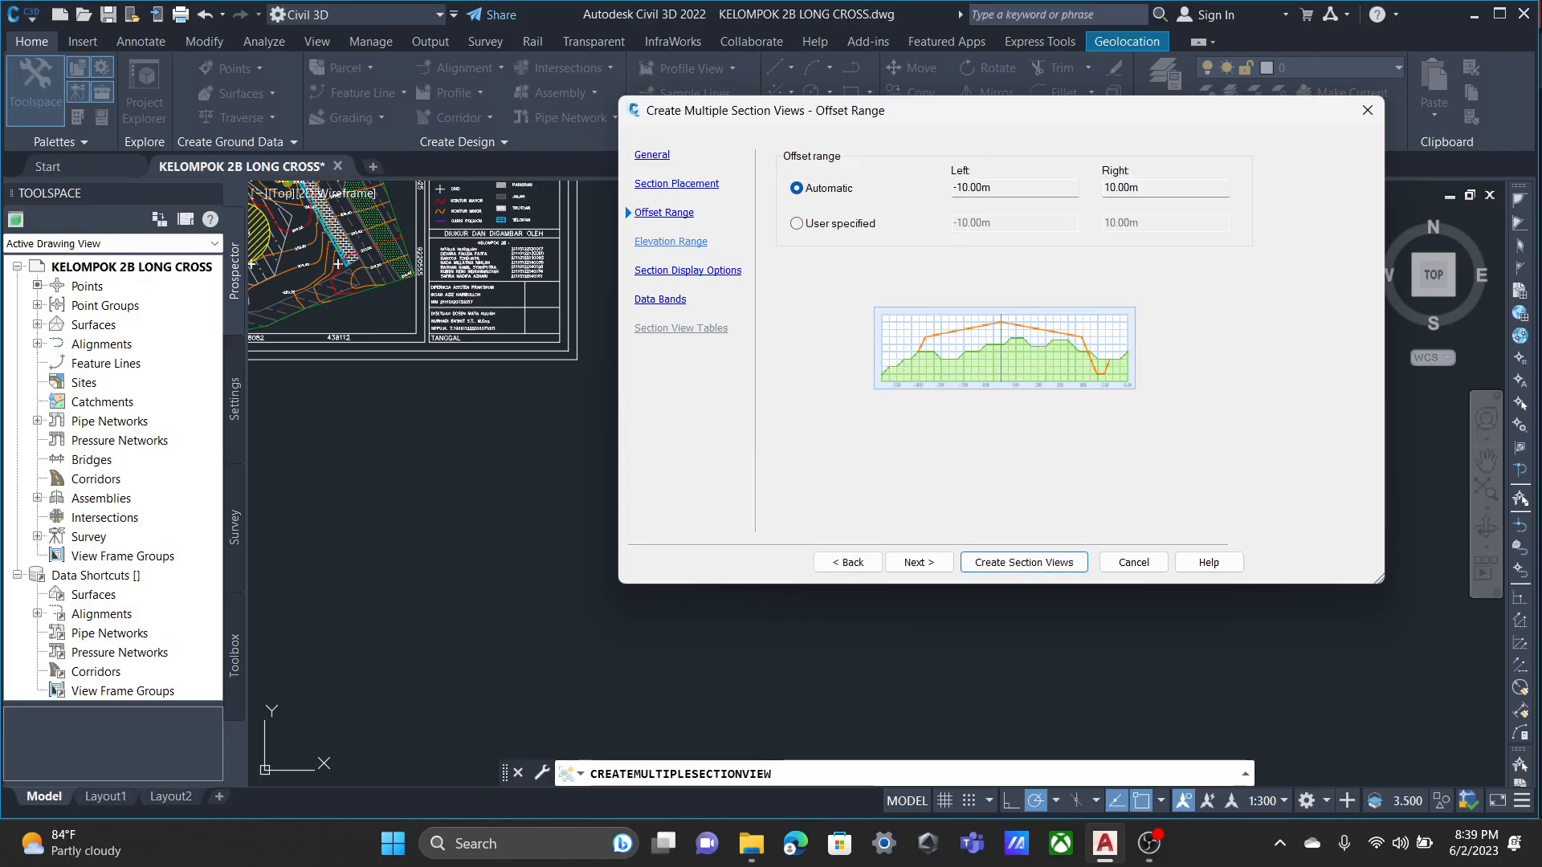
click(671, 242)
click(687, 270)
click(661, 299)
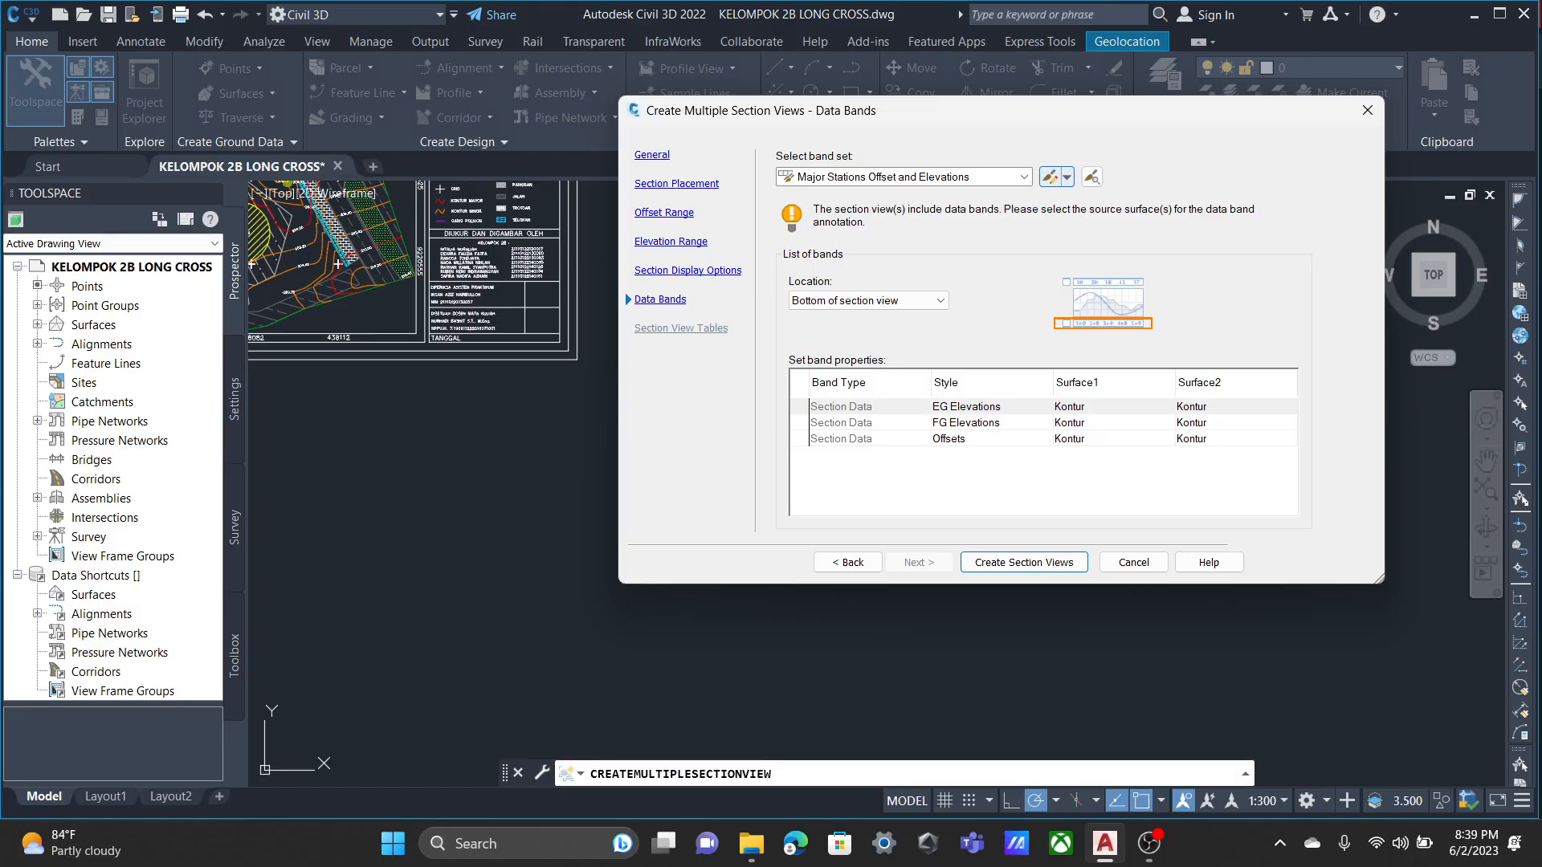
click(1067, 177)
click(1117, 213)
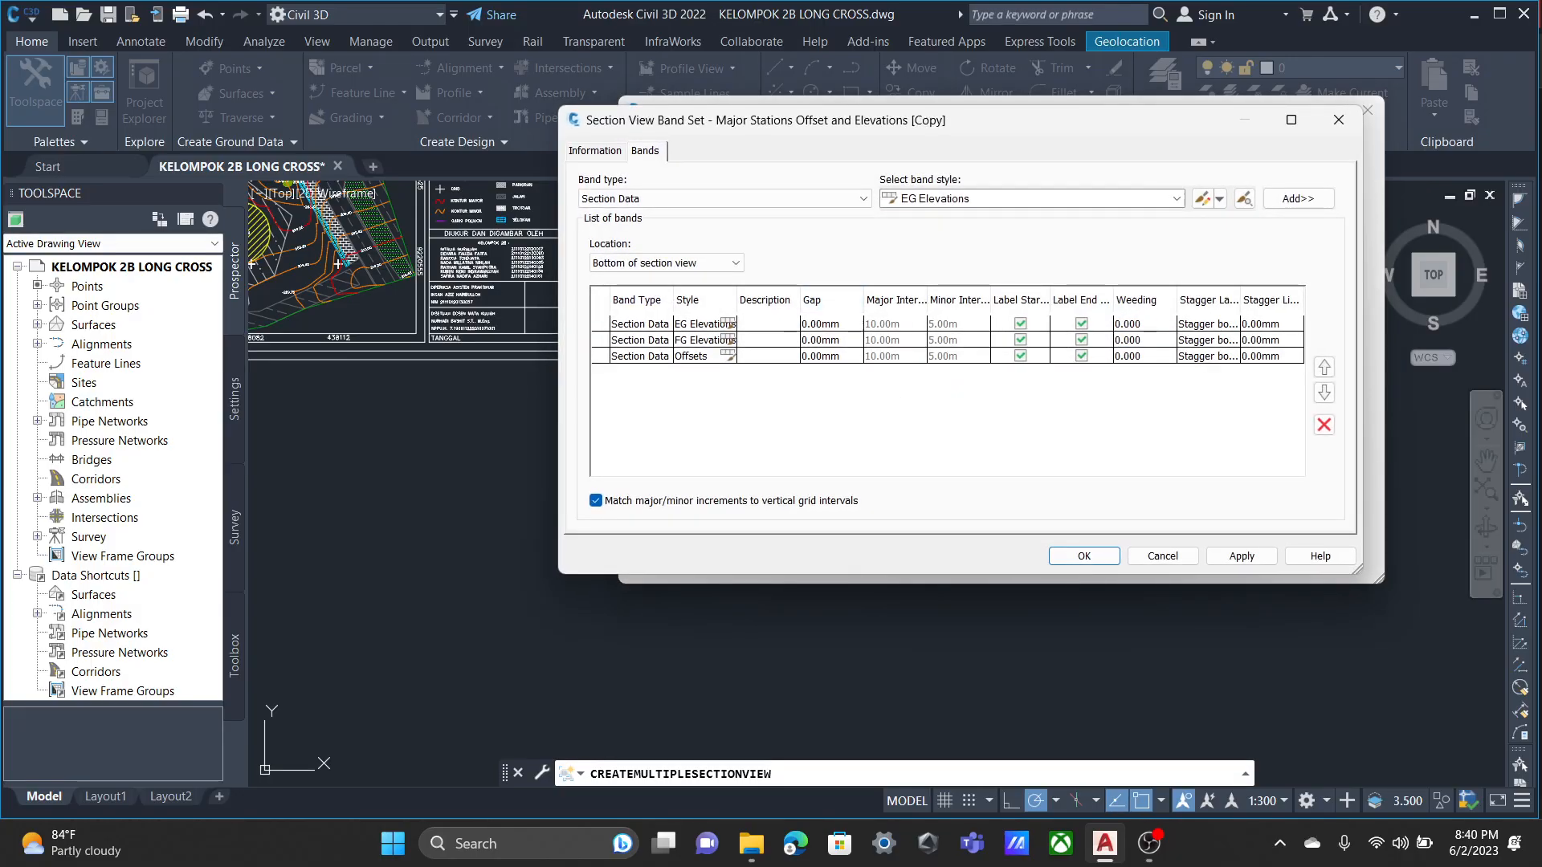
click(595, 151)
drag(795, 197, 580, 198)
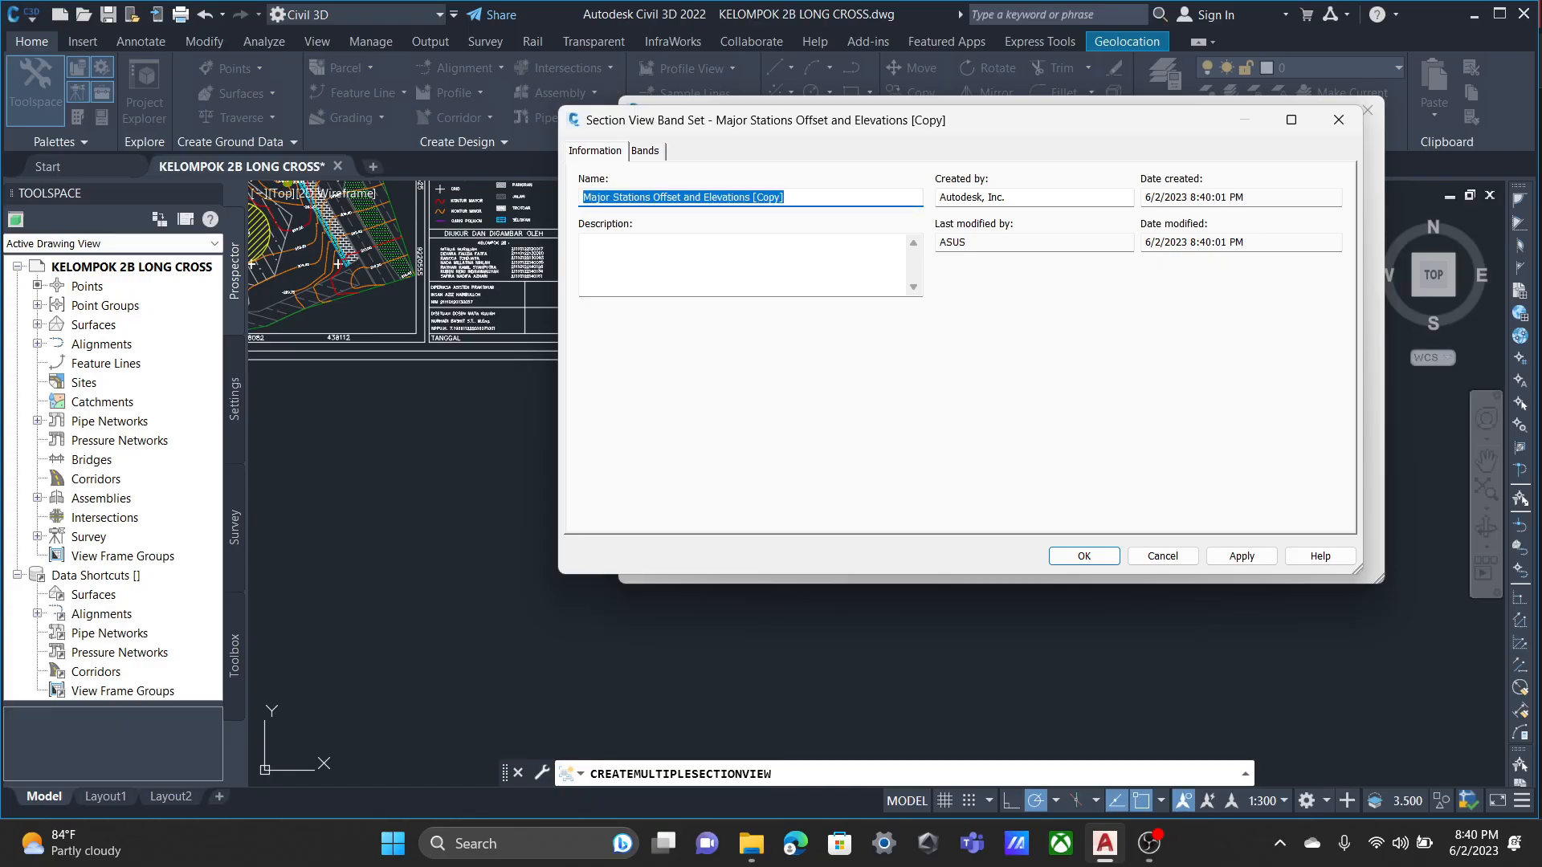
text(ELEVASI JARAK)
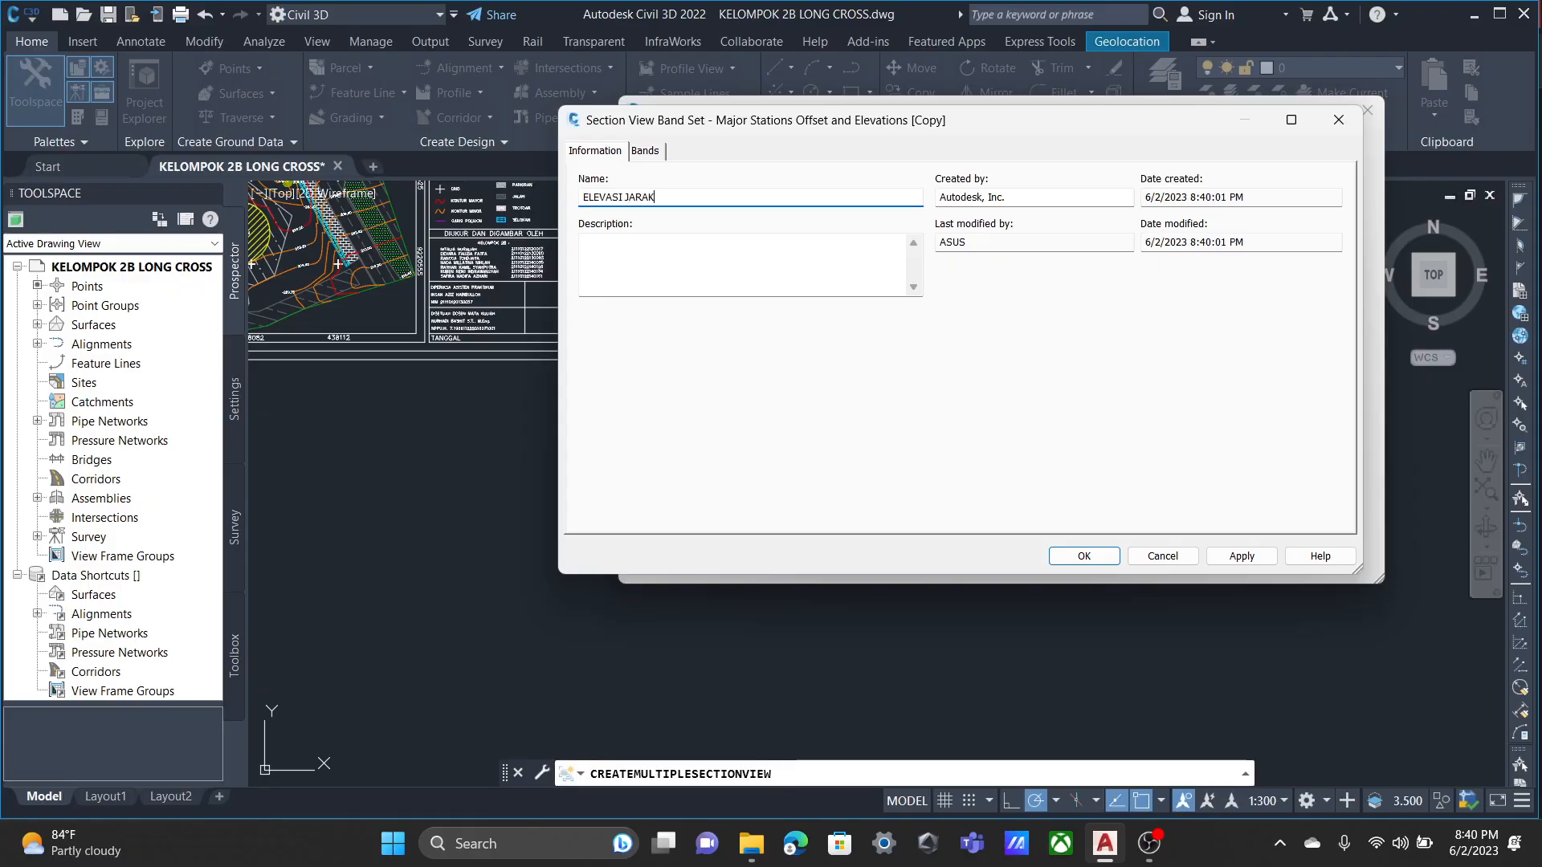
Remove the FG Elevations band from the band set and open the style choice of the EG Elevations band.
click(644, 151)
click(641, 339)
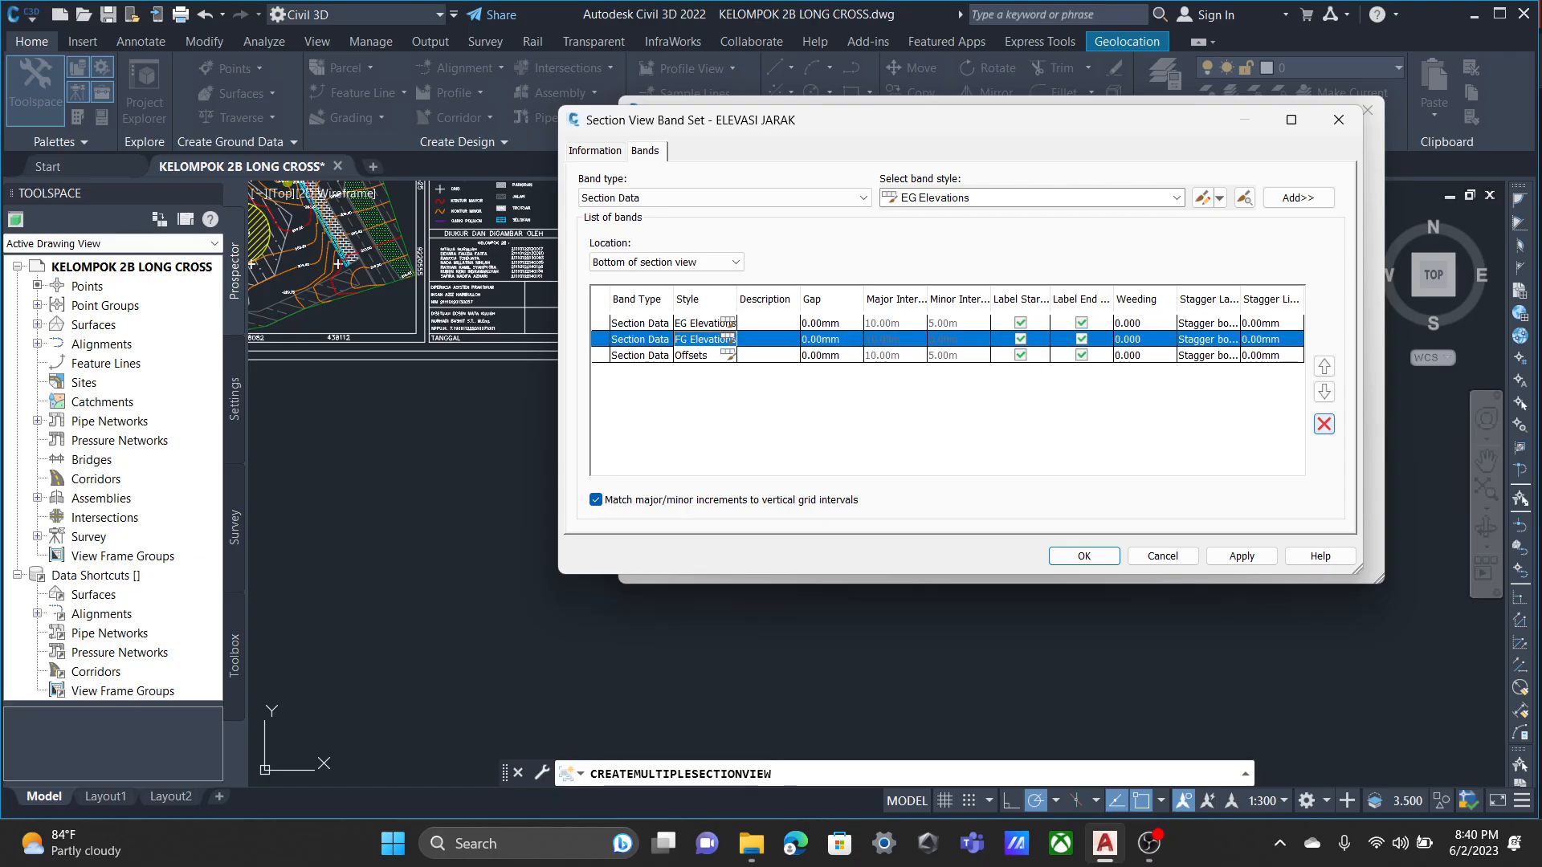
click(1324, 424)
click(728, 323)
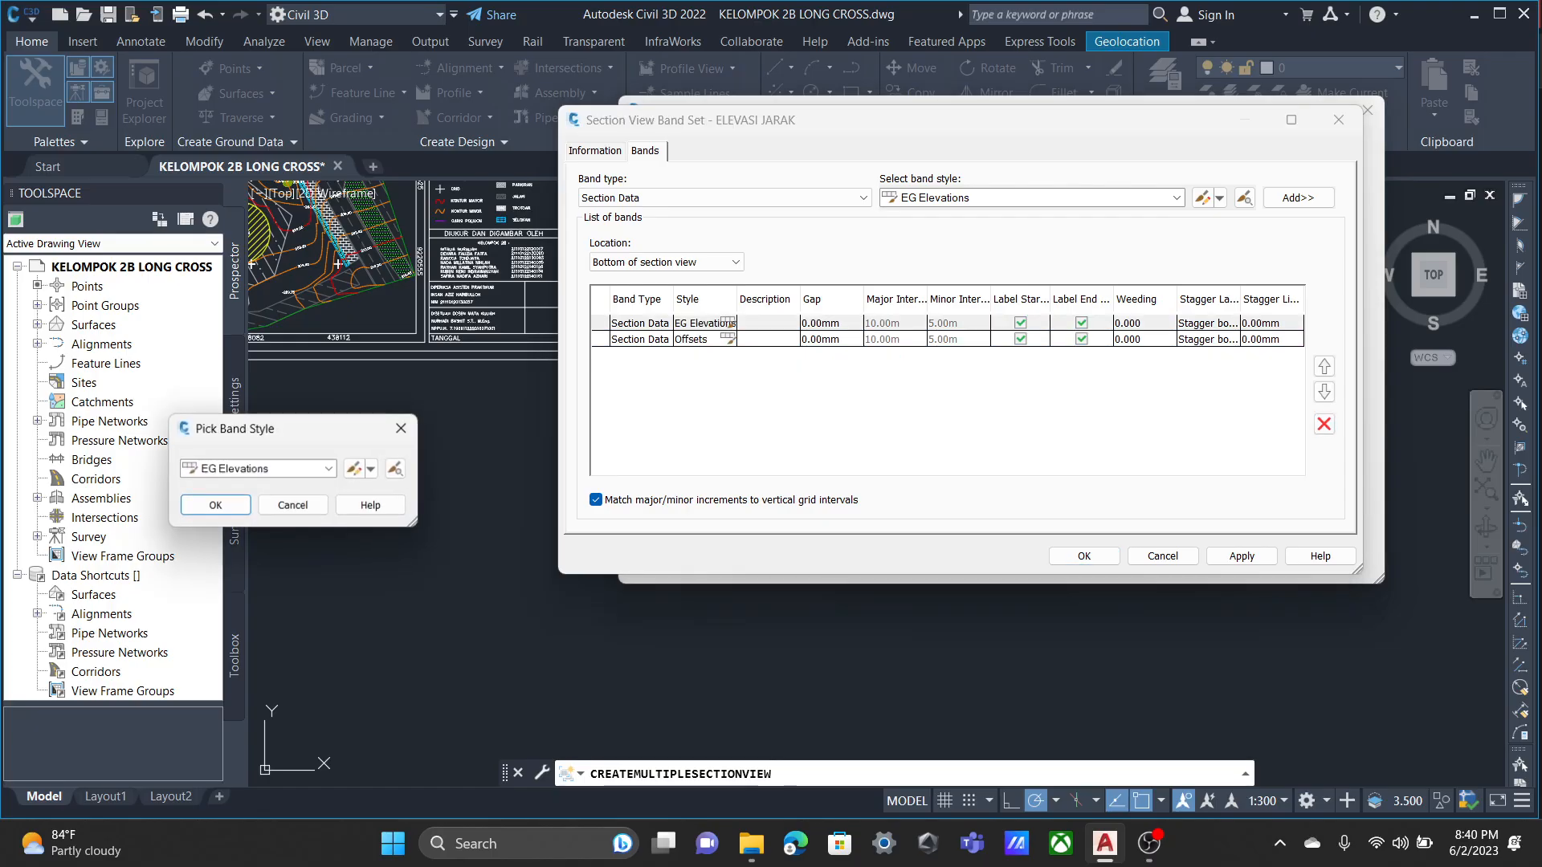
Try to save a copy of the EG Elevations band style under the name ELEVASI.
click(374, 469)
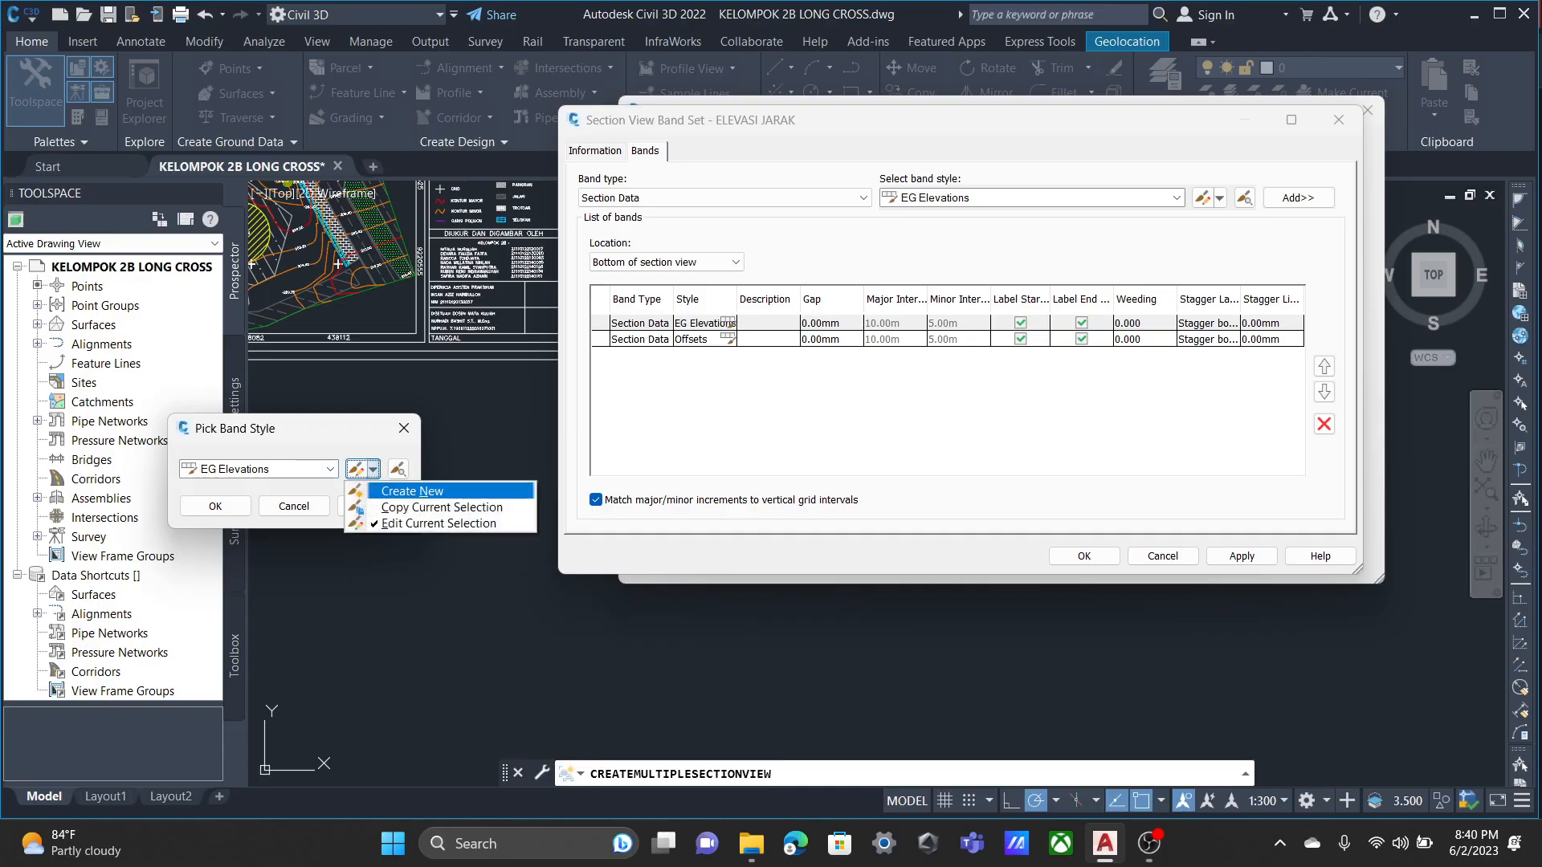
click(360, 510)
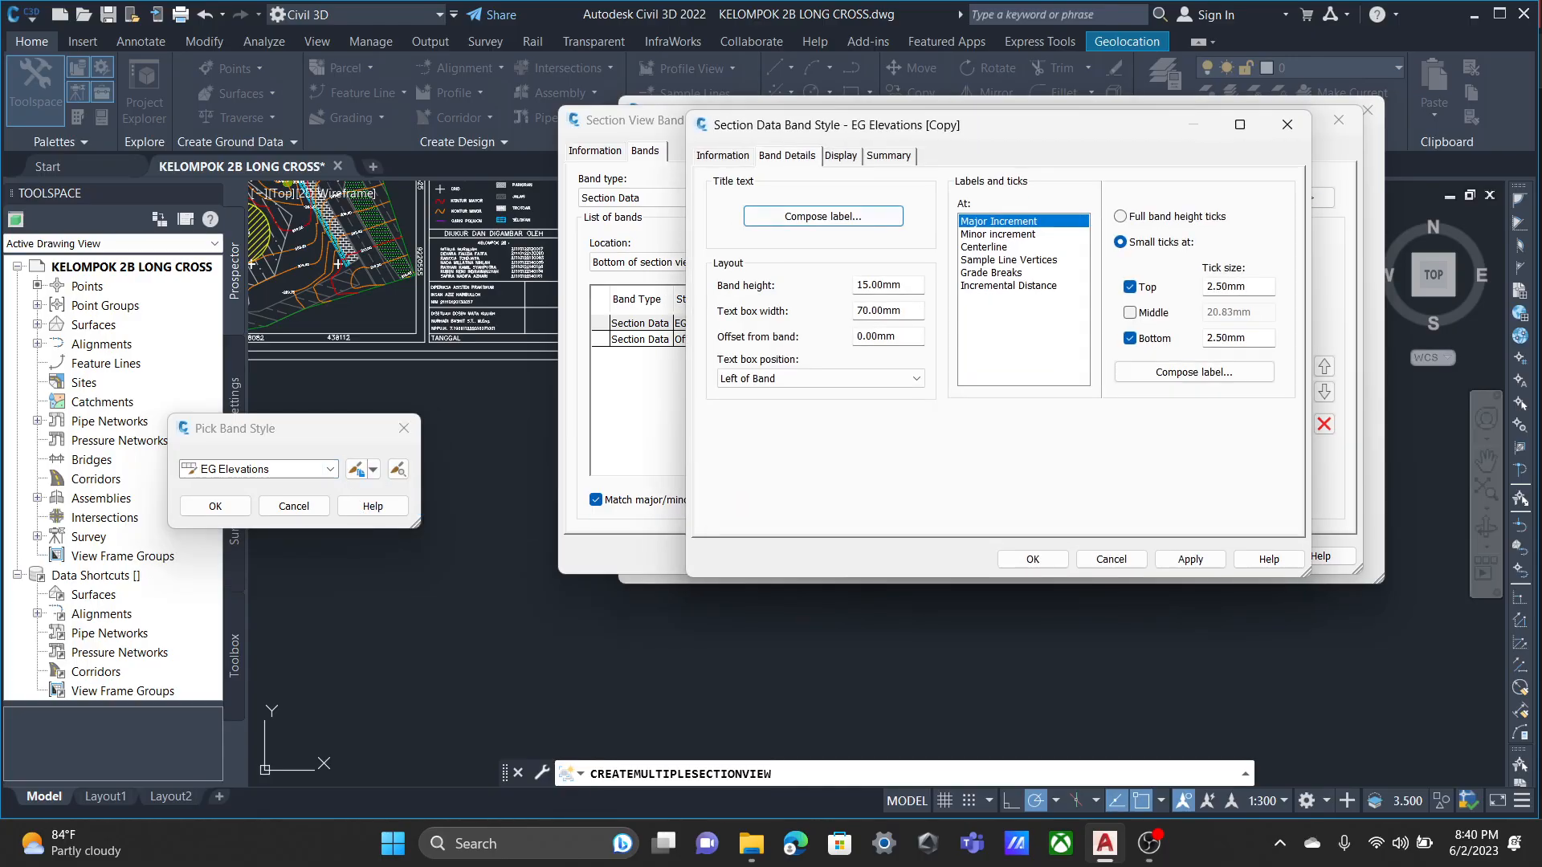
drag(811, 202, 709, 202)
text(ELEVASI)
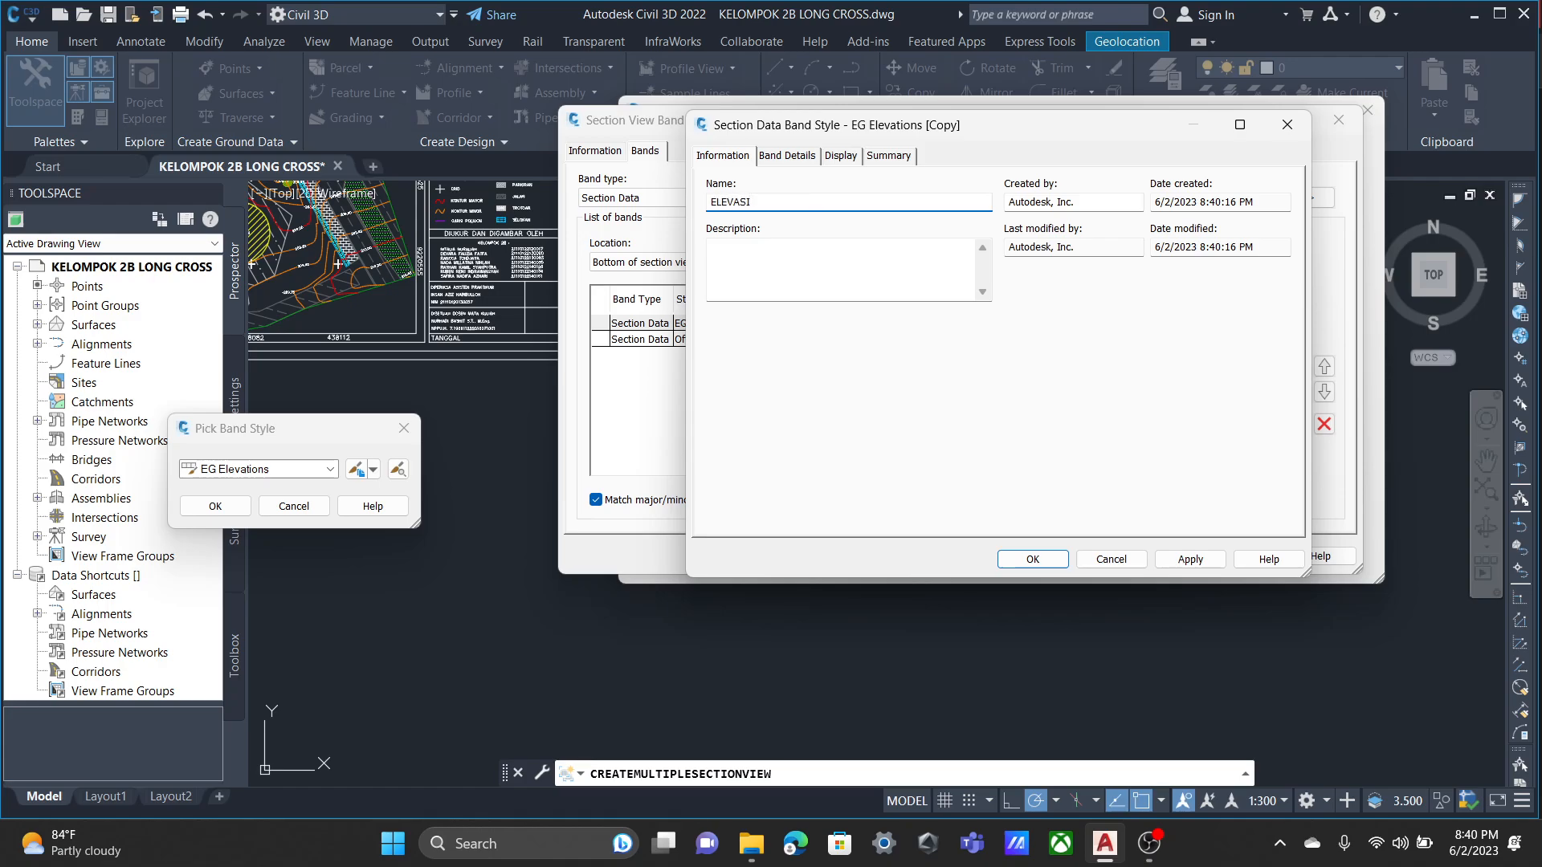
key(Return)
click(1143, 402)
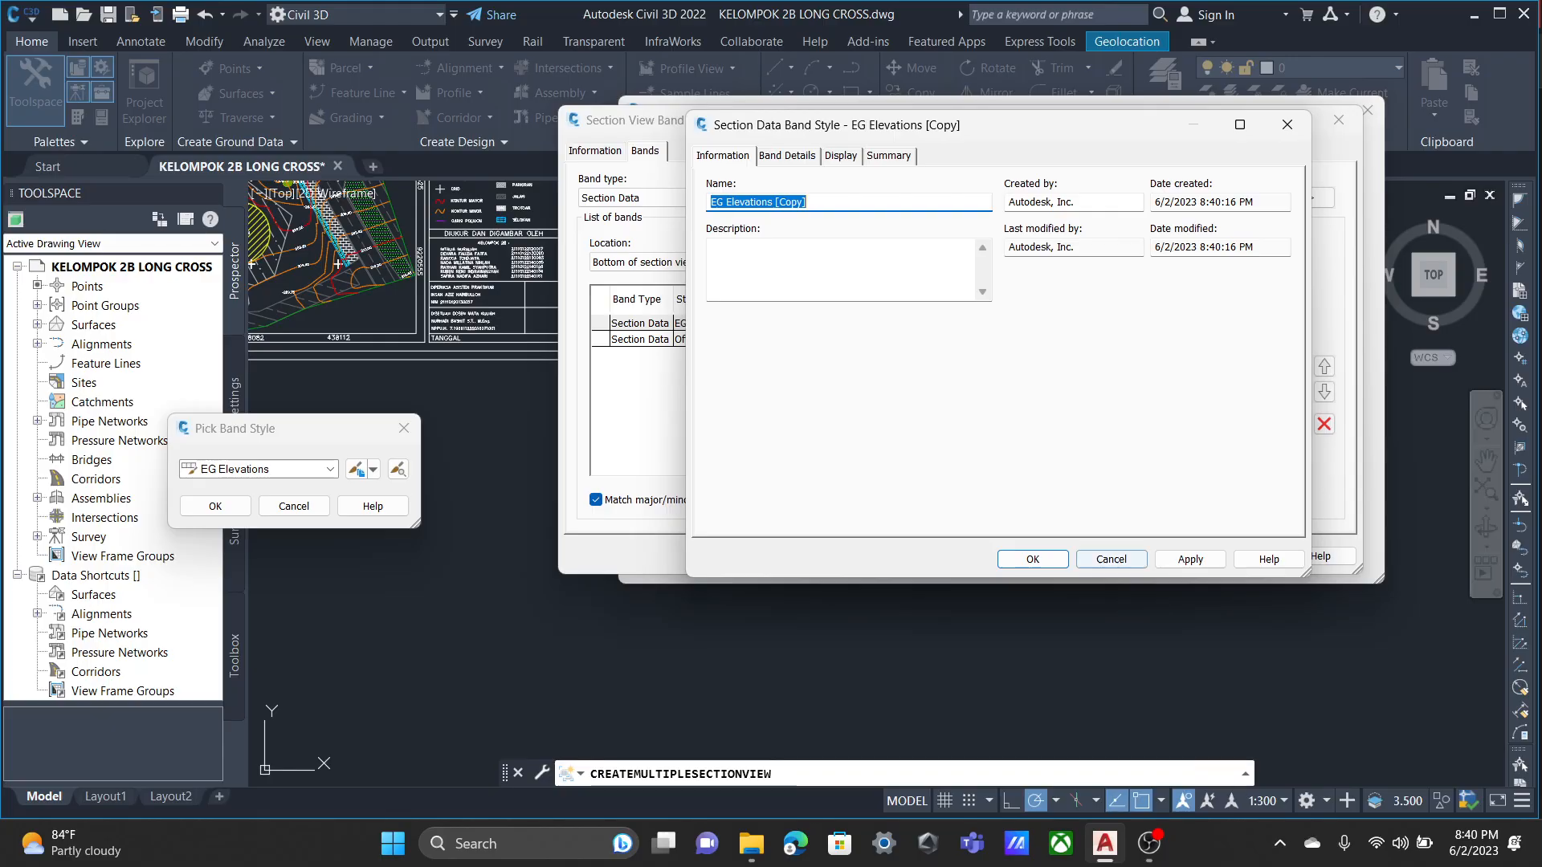
text(ELEVASI)
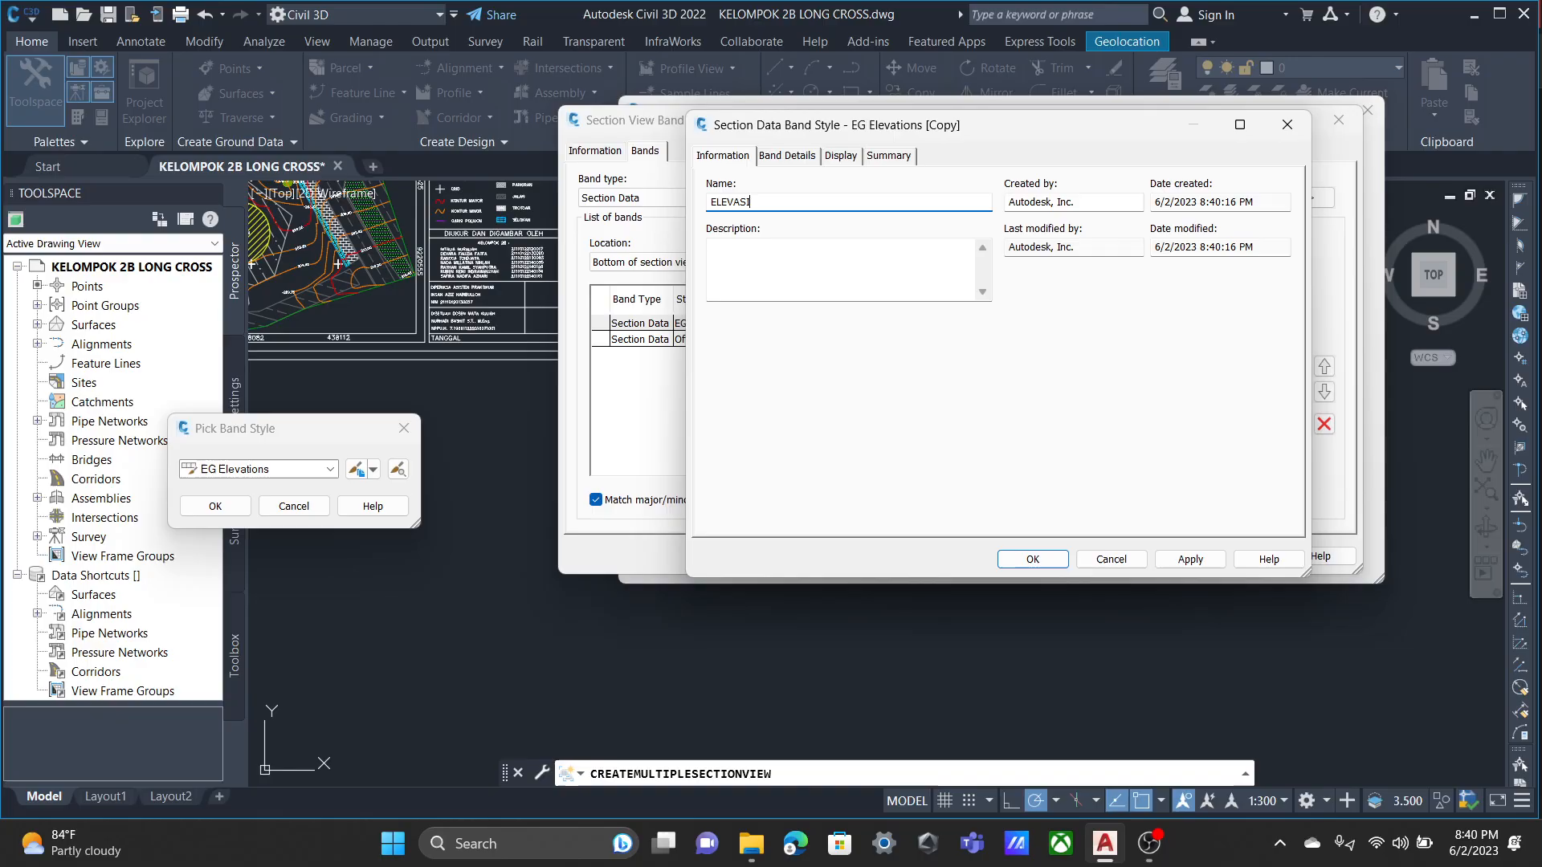
key(Return)
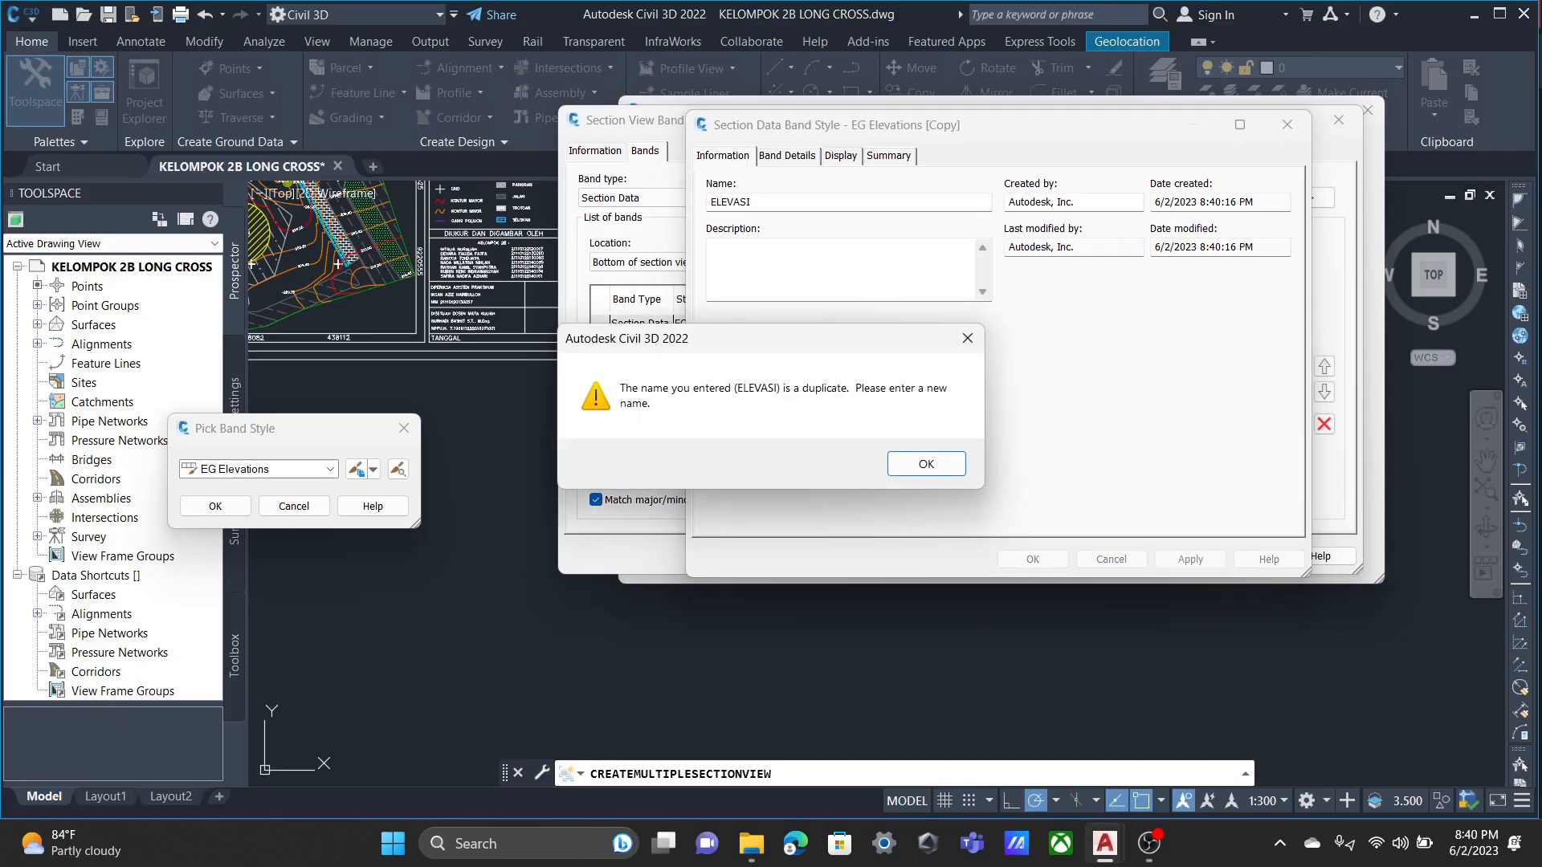
key(Return)
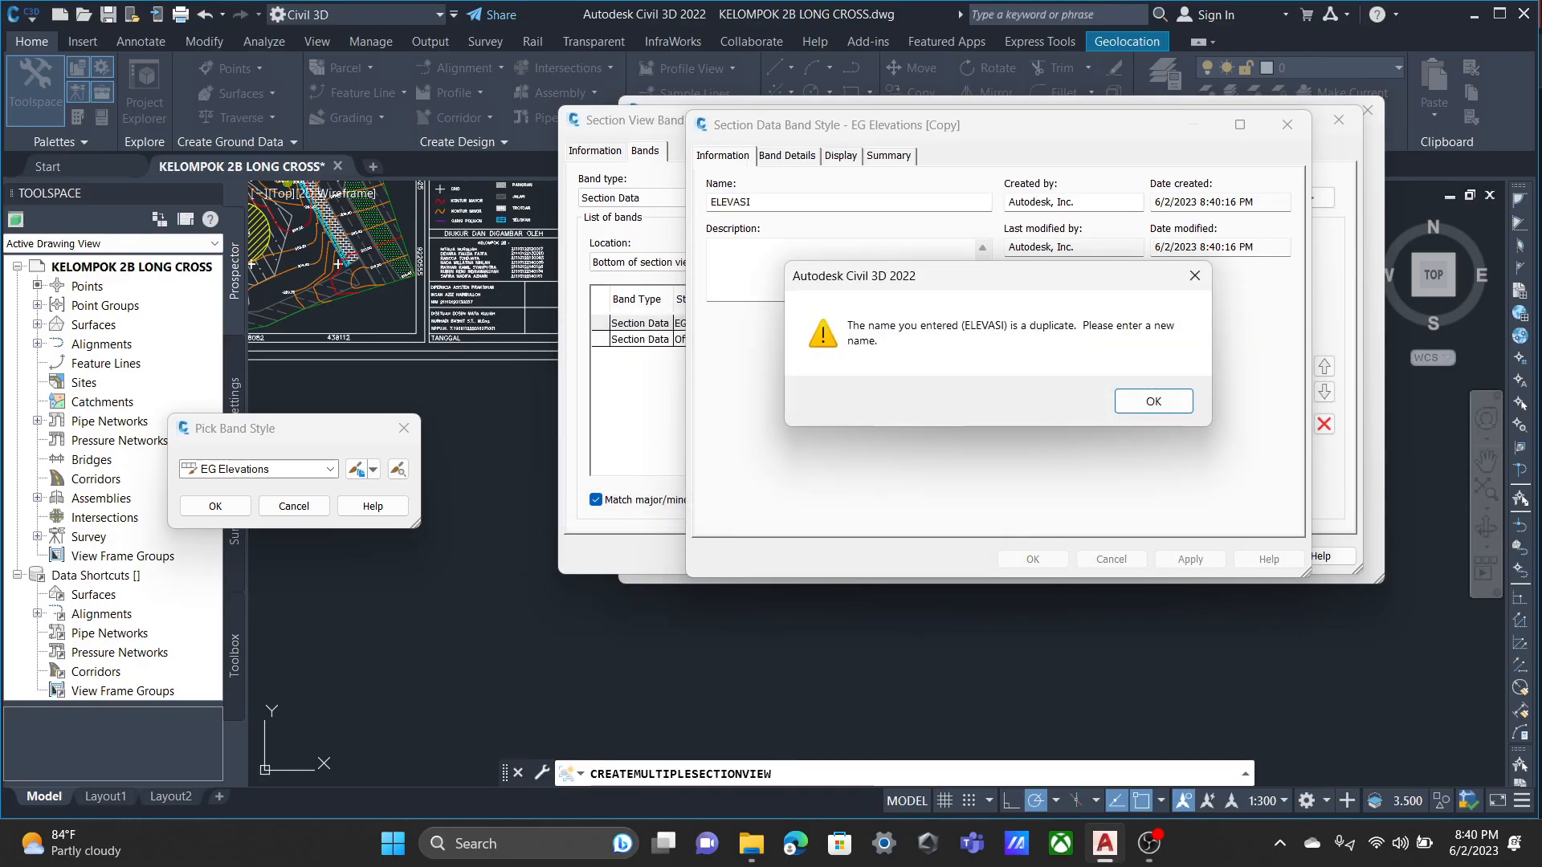
key(Return)
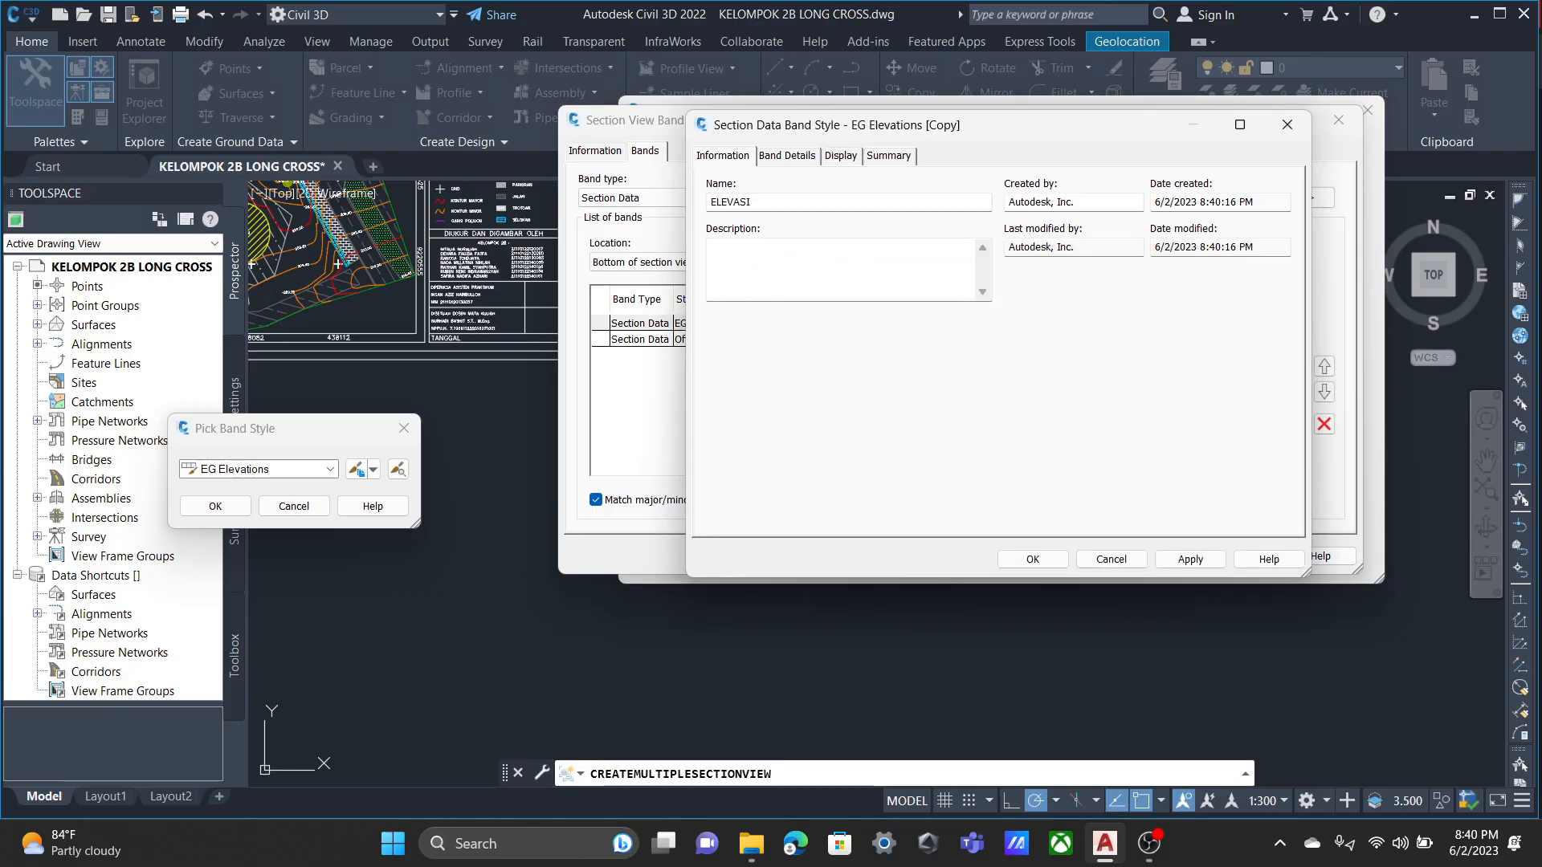
key(Escape)
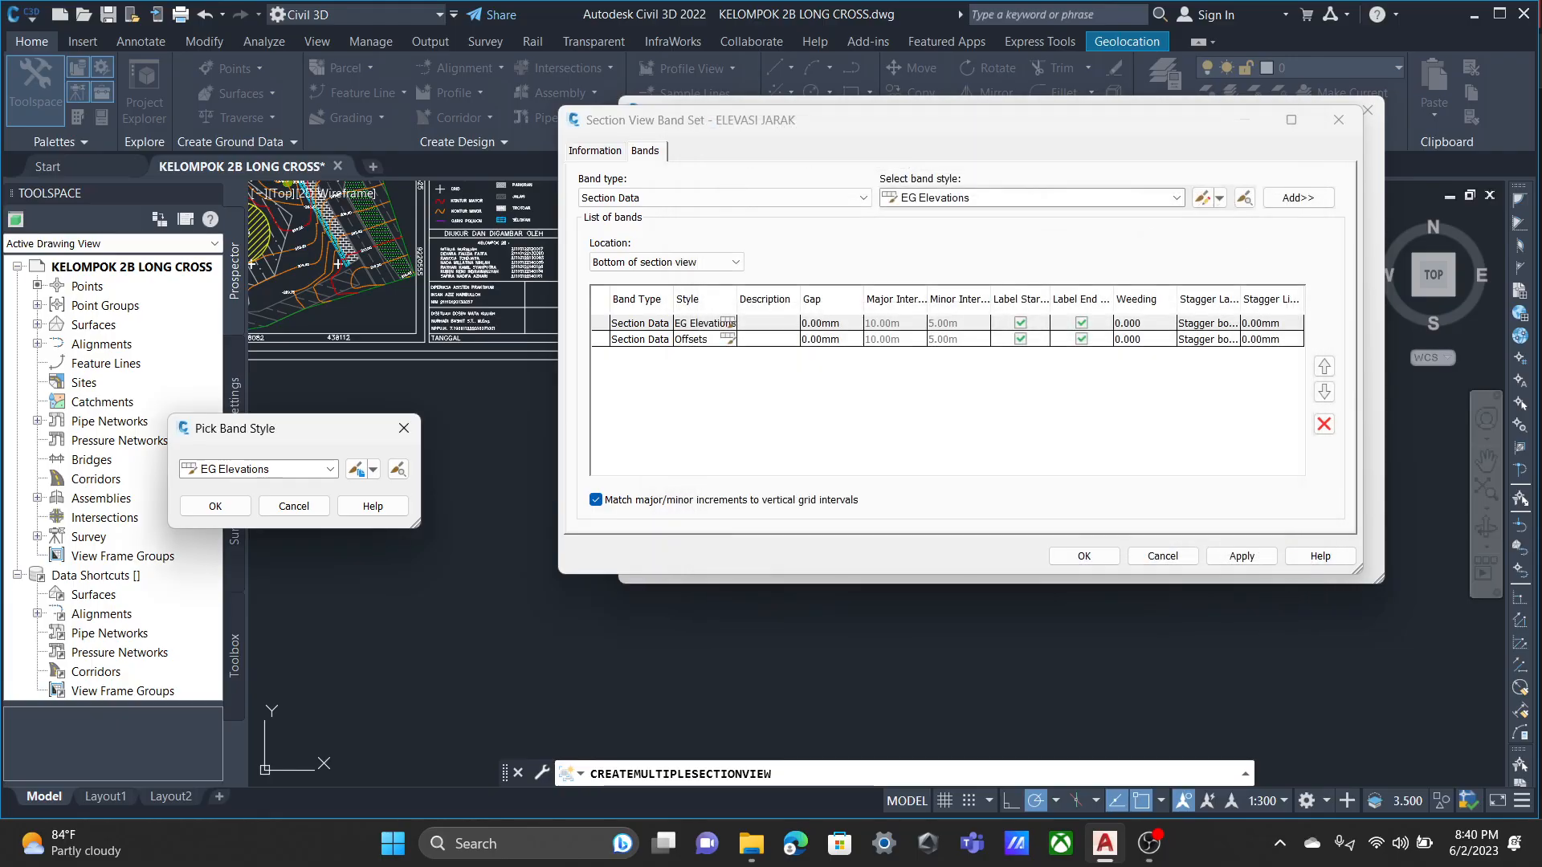
Choose the existing ELEVASI style for the EG Elevations band, without keeping any copy of that style.
click(330, 469)
click(241, 505)
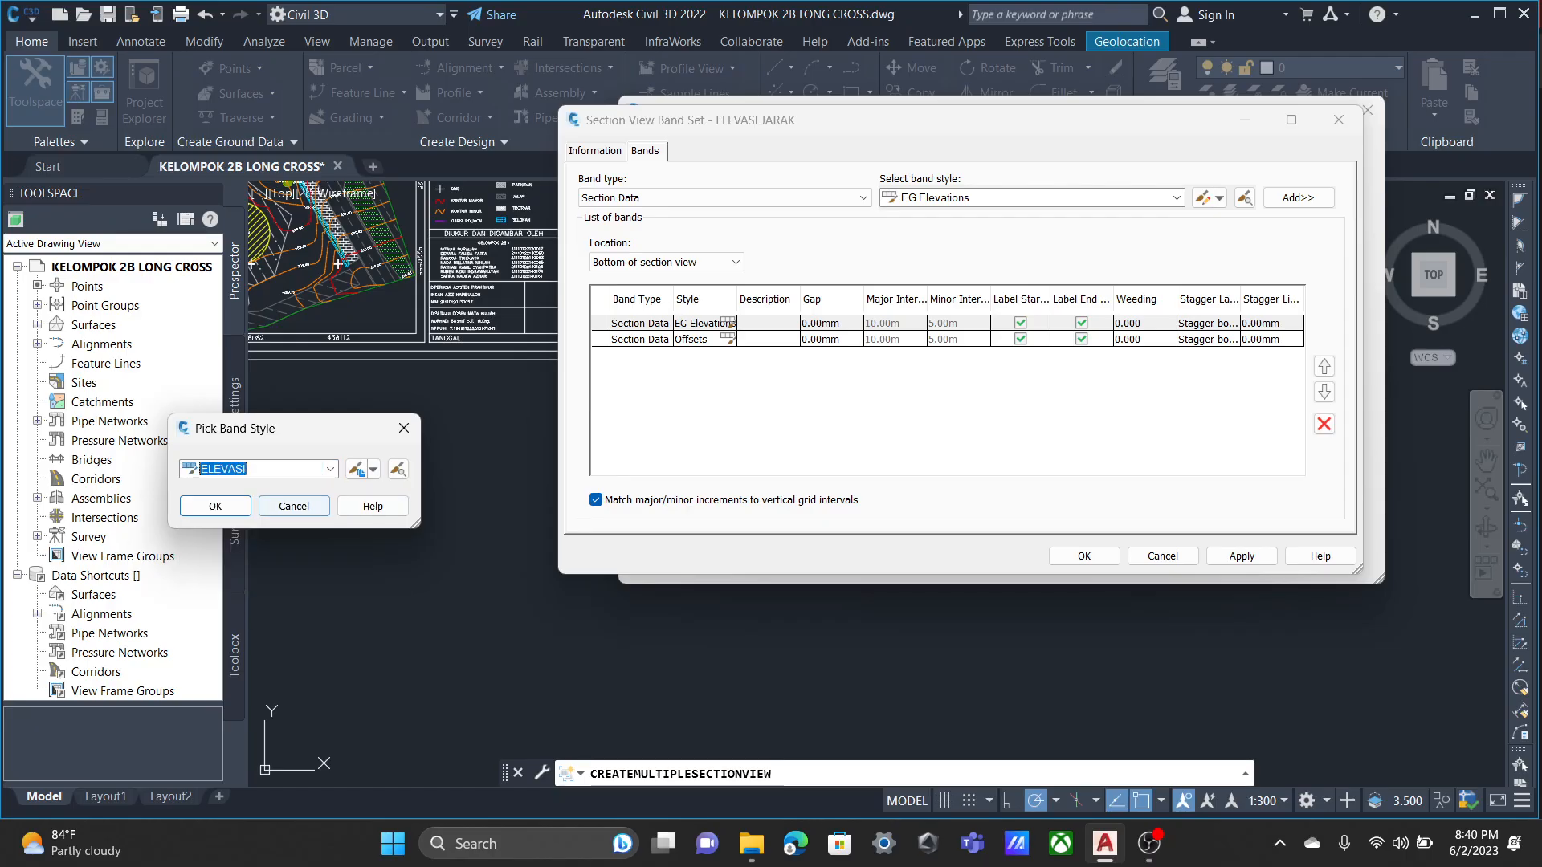
click(357, 469)
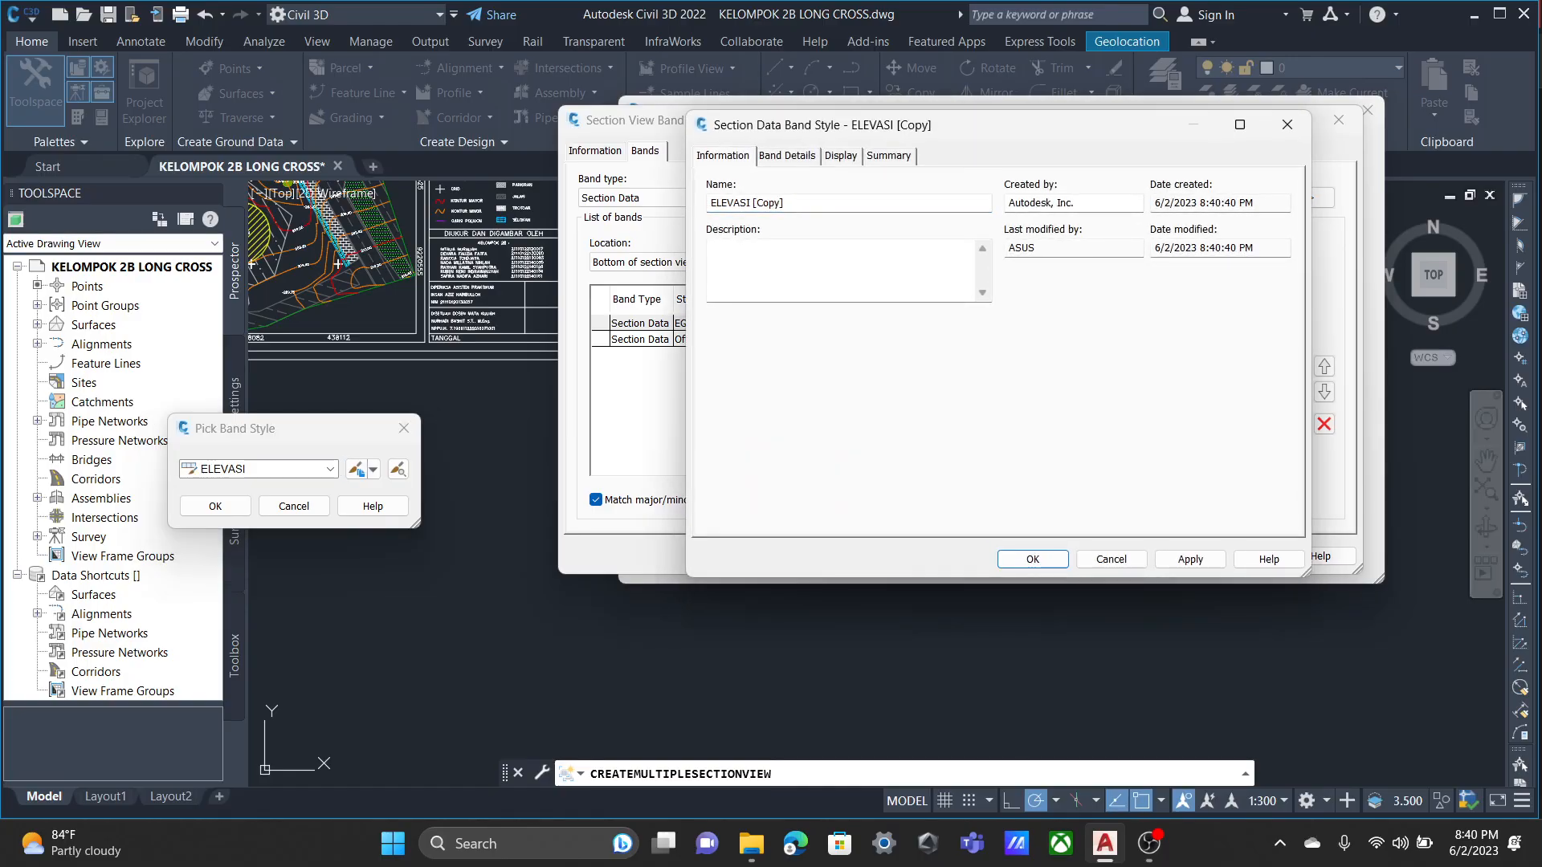
key(Escape)
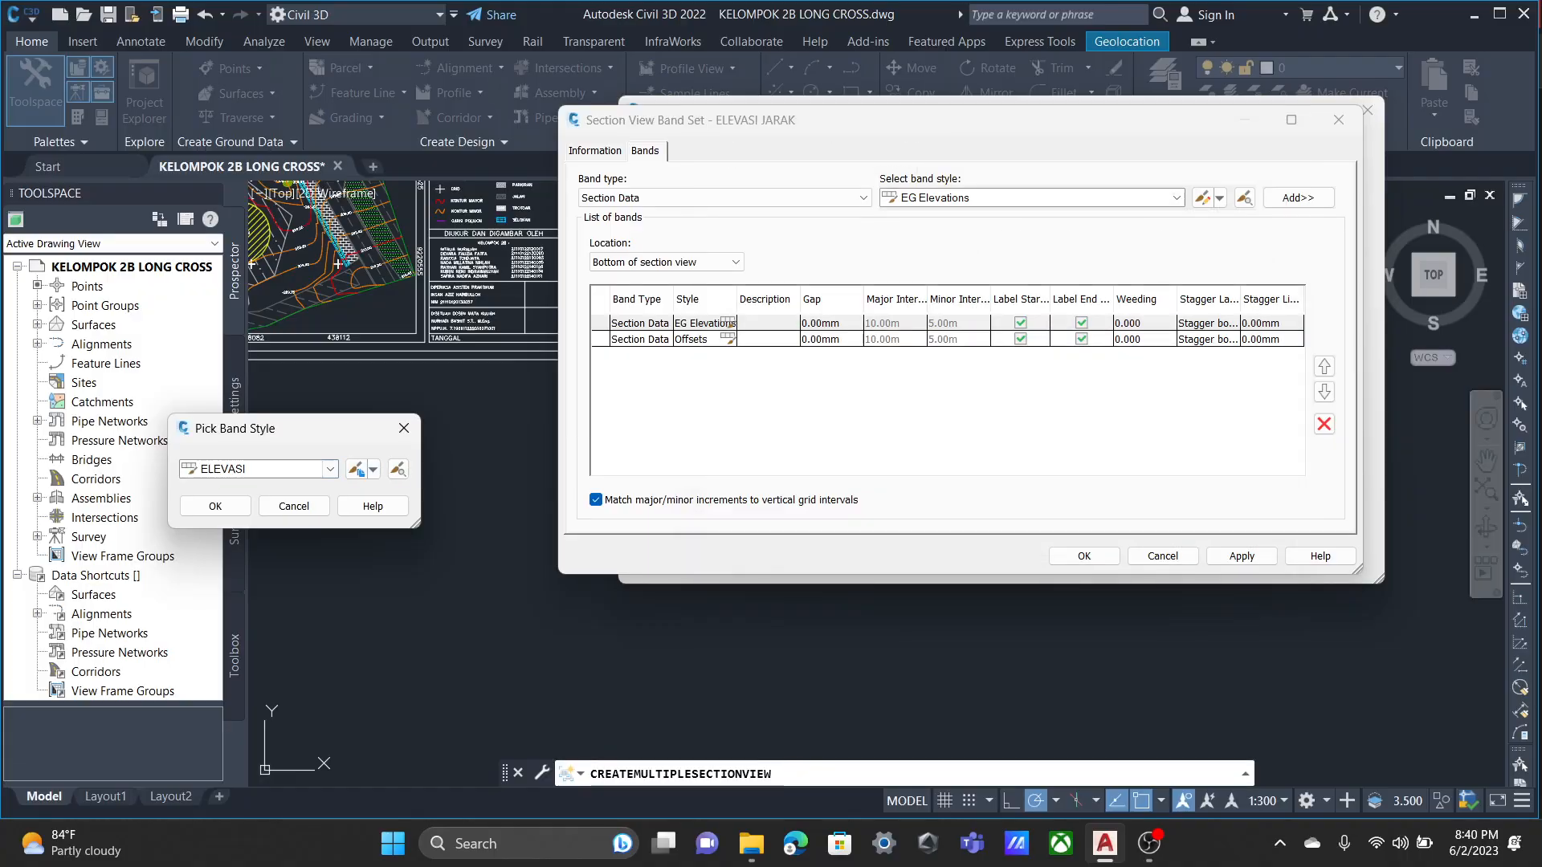
click(330, 469)
click(331, 470)
Edit the ELEVASI band style and set its title text height to 5 mm.
click(373, 469)
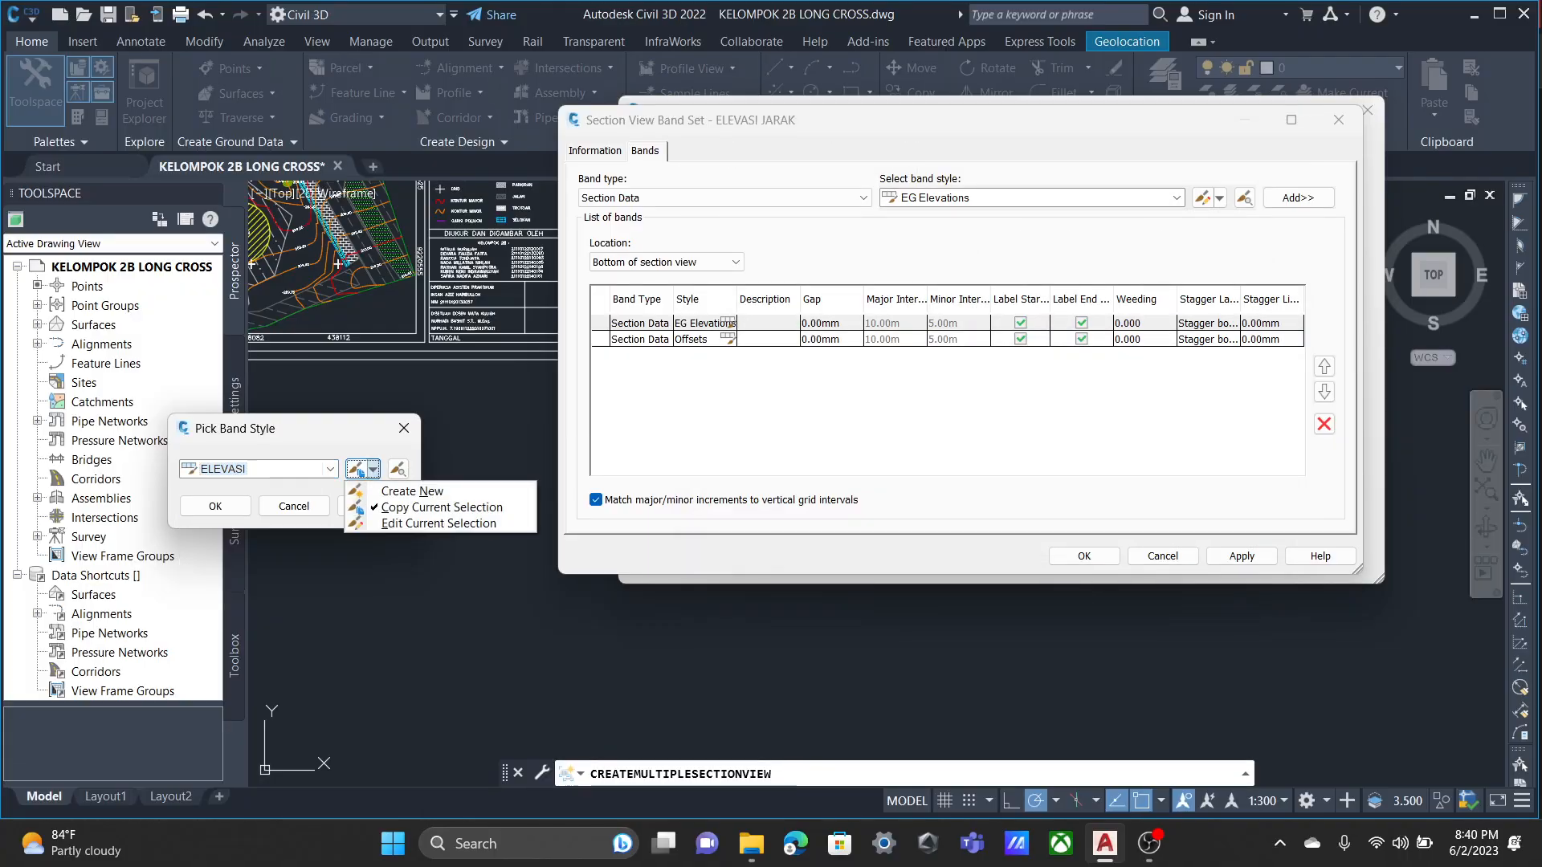
click(417, 523)
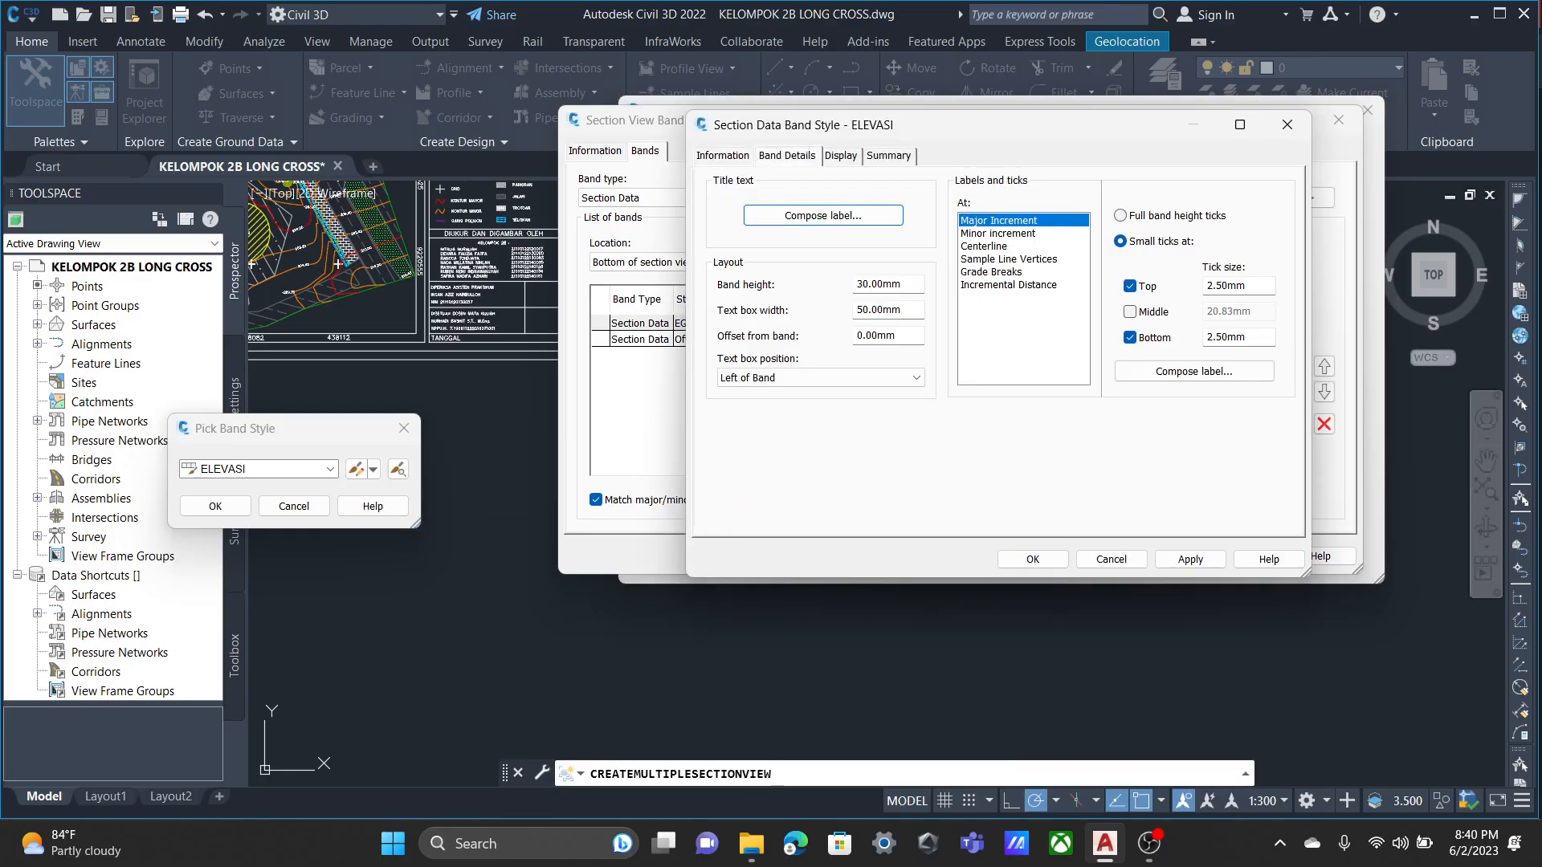
click(824, 215)
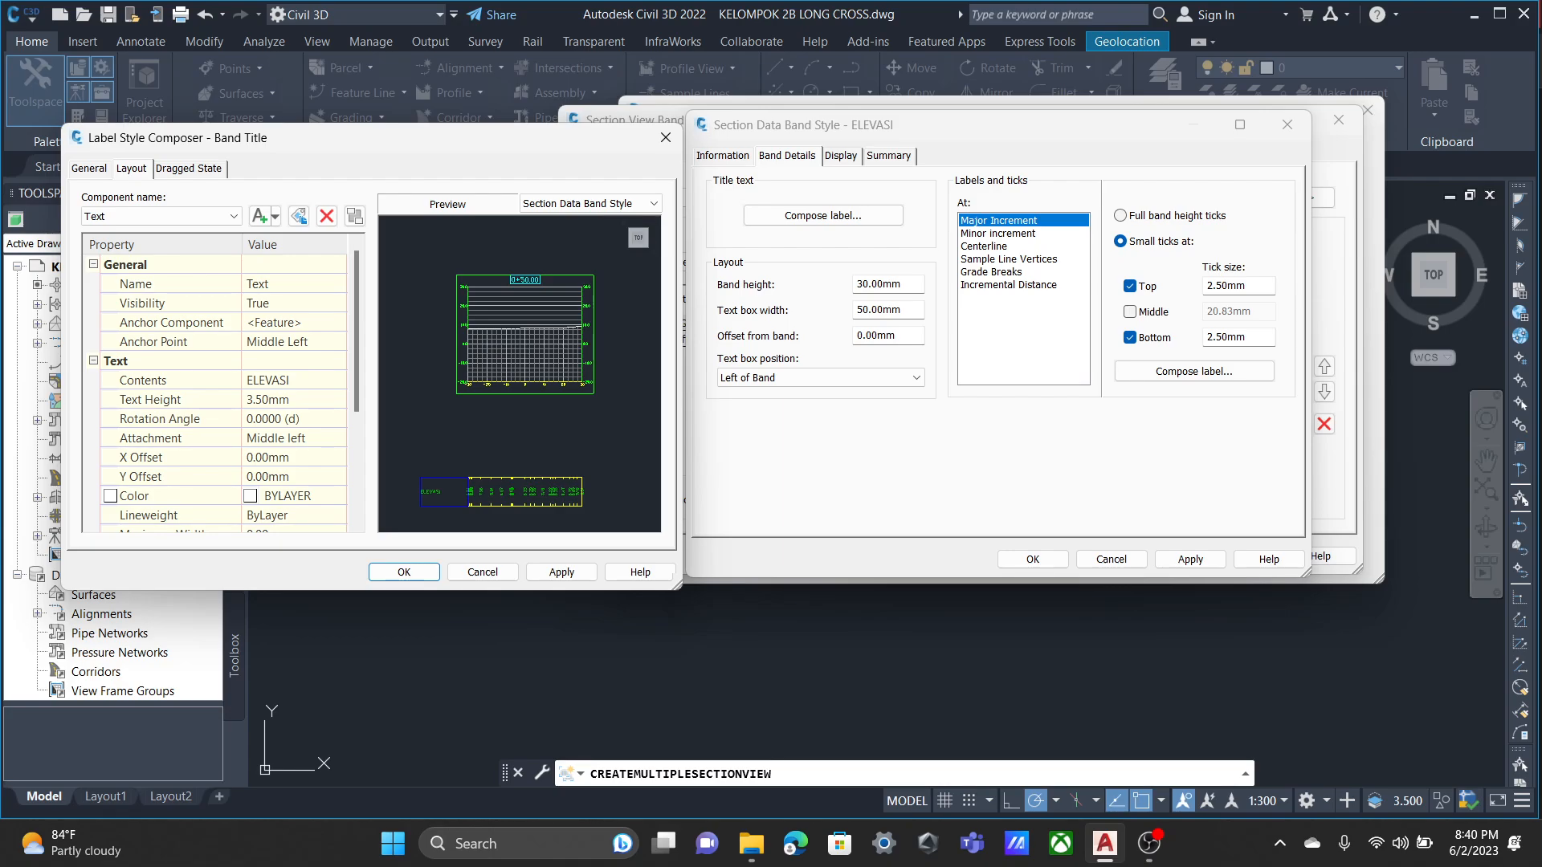
click(294, 400)
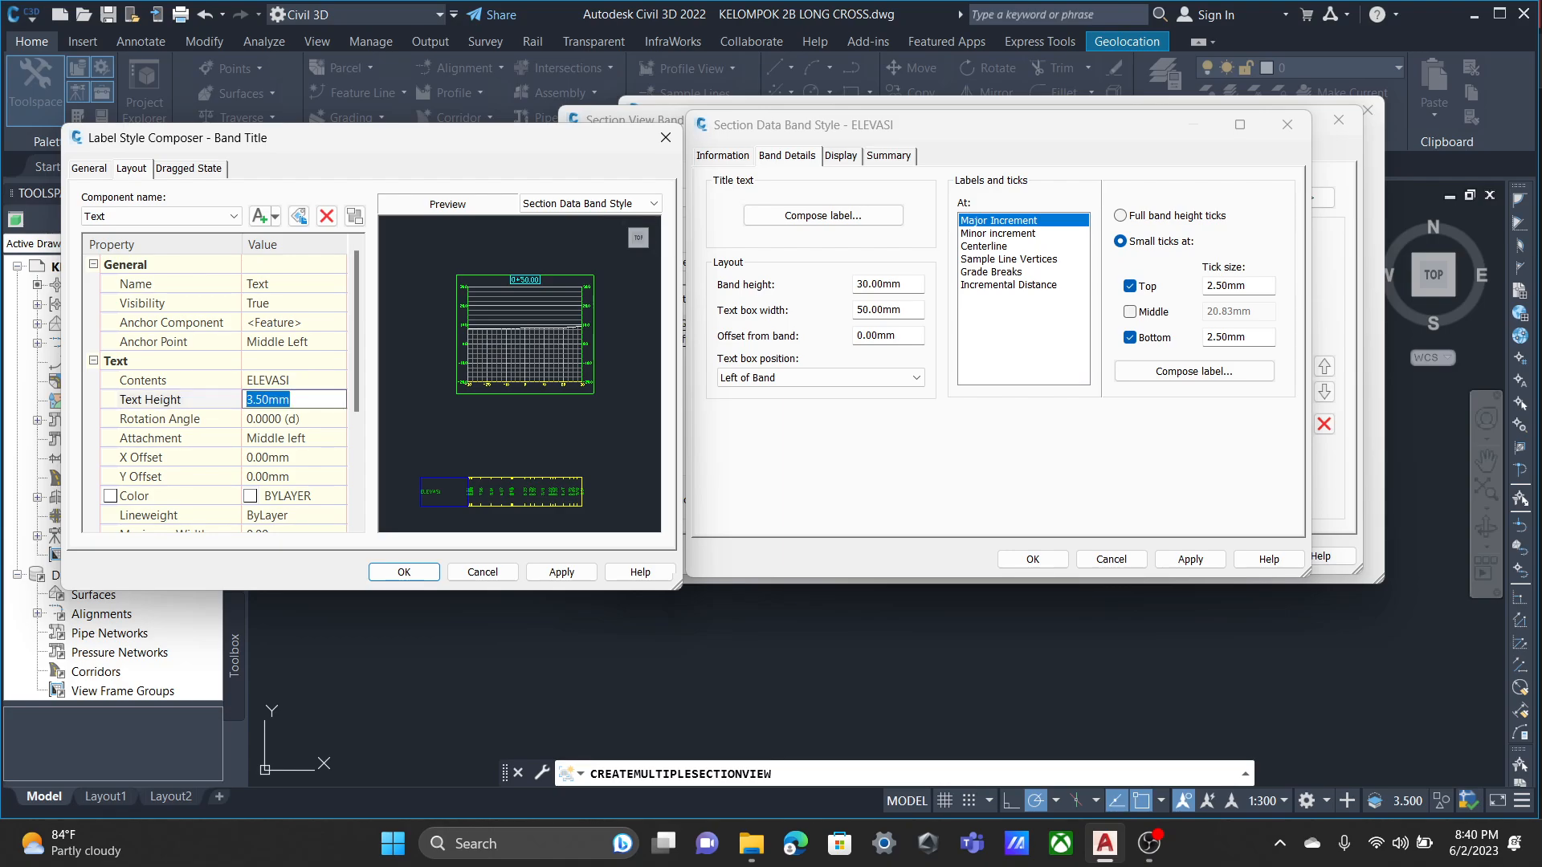
text(5)
scroll(217, 394, down, 2)
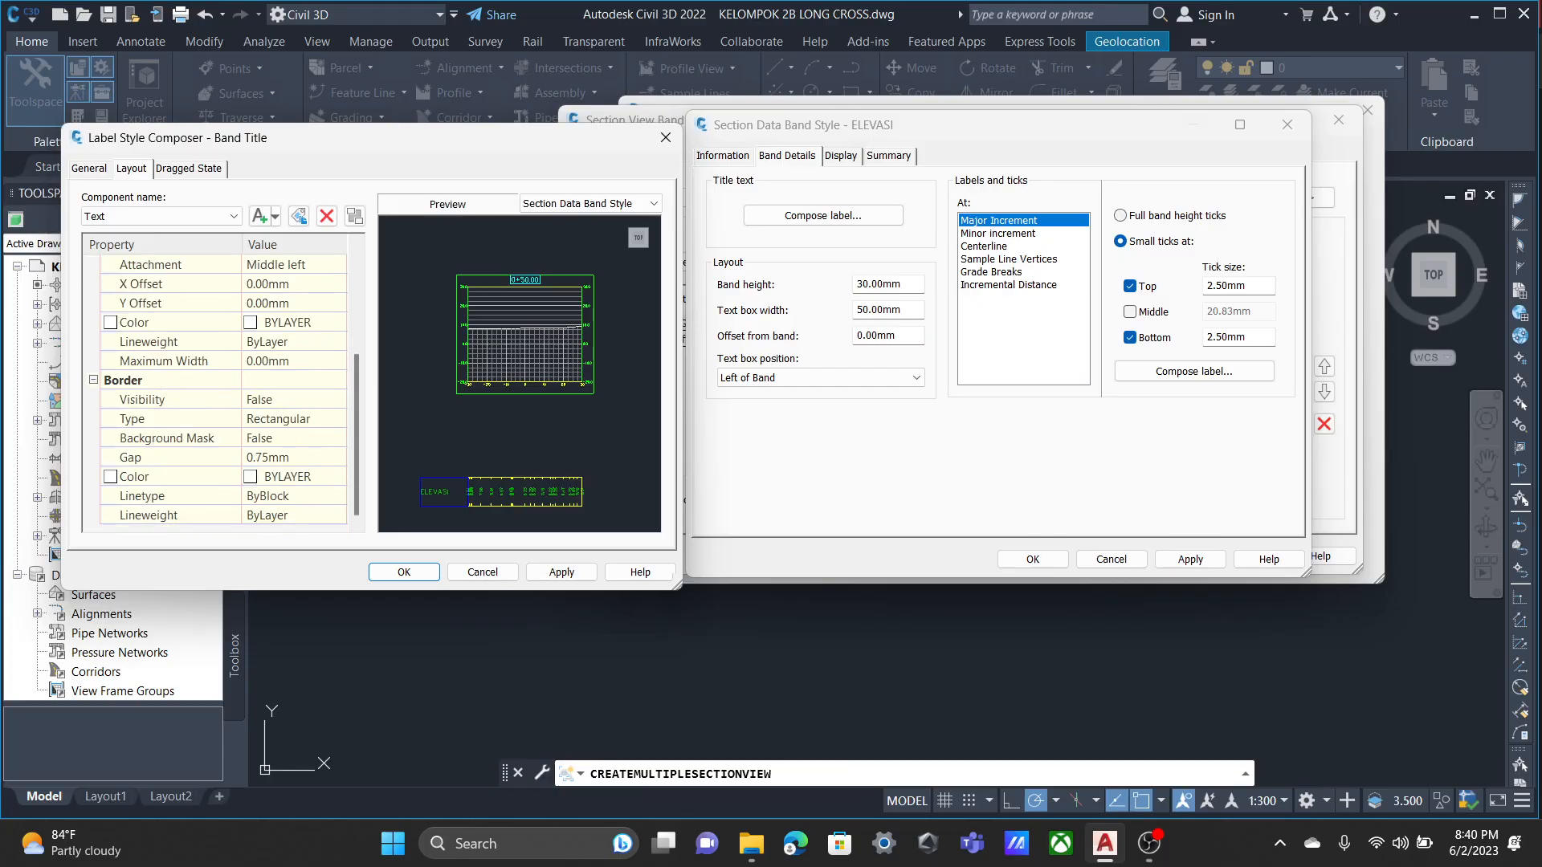
scroll(217, 394, up, 3)
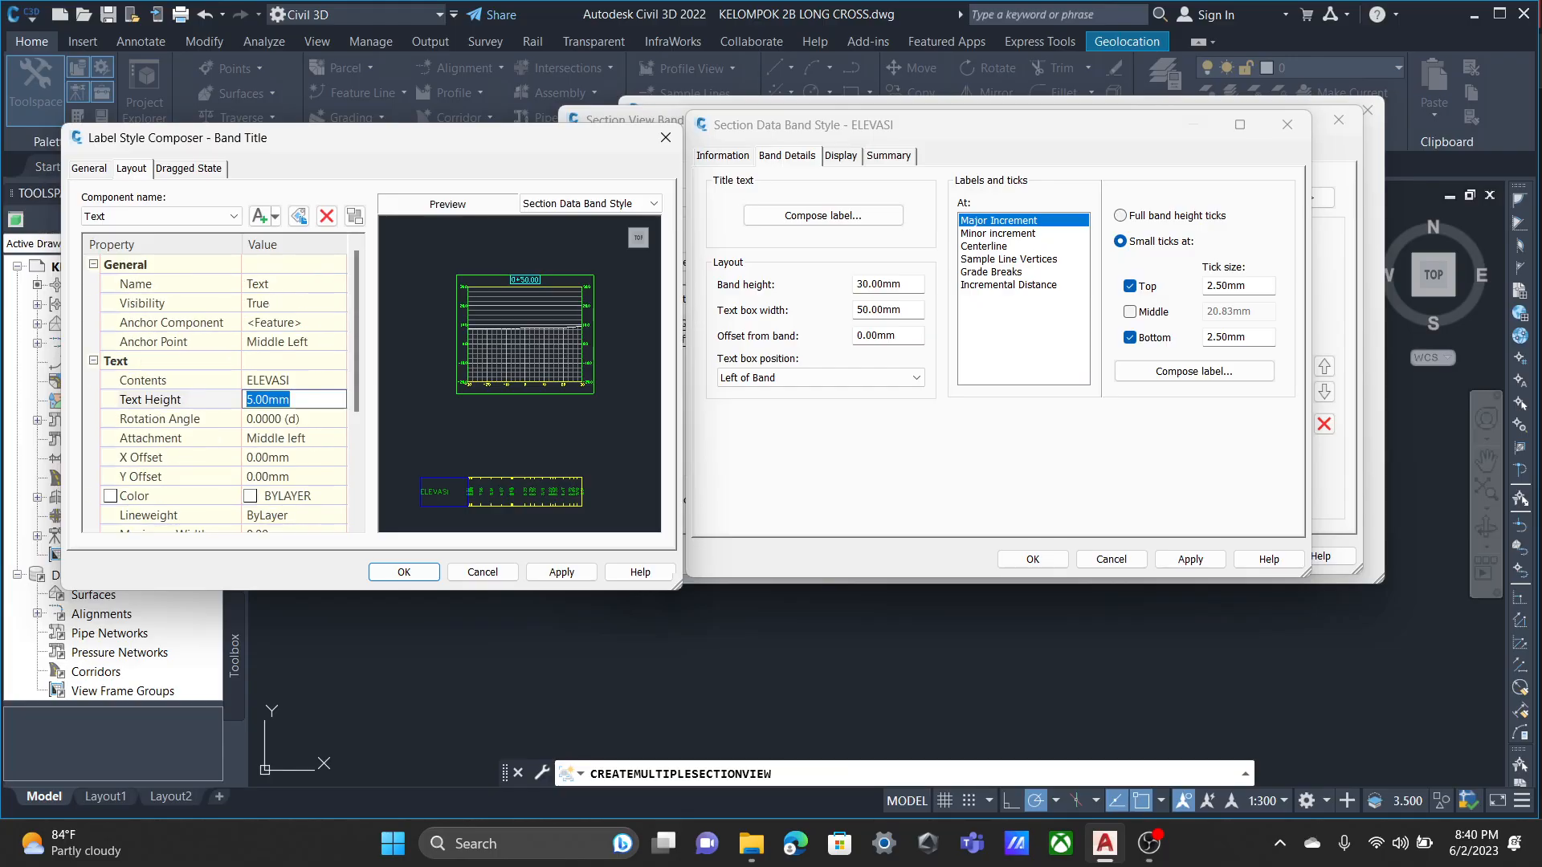
click(561, 572)
click(405, 573)
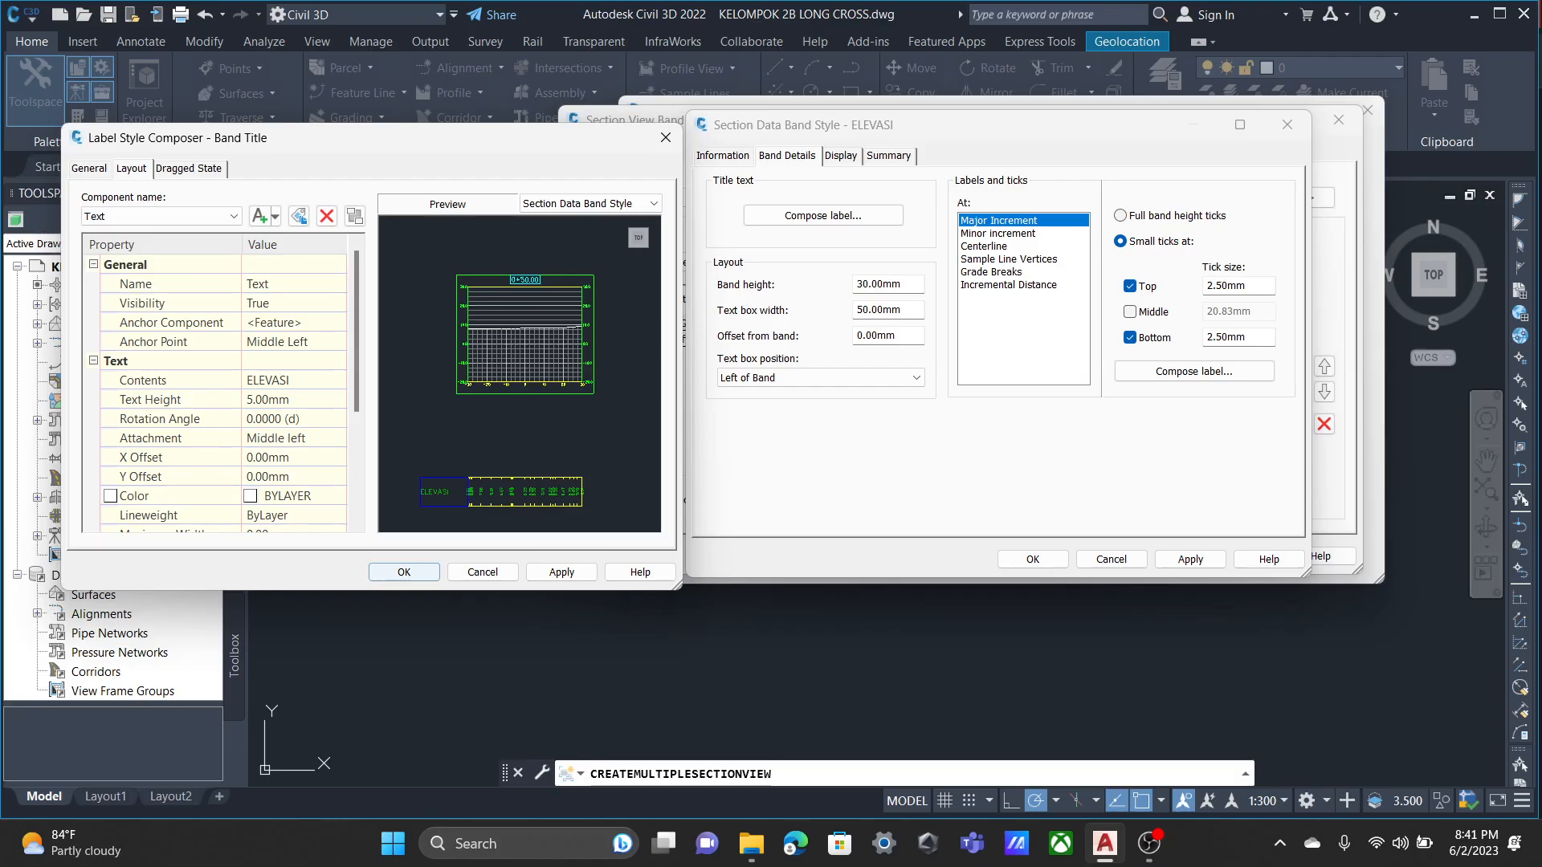
Set the band height of the ELEVASI band style to 40 mm.
double_click(866, 284)
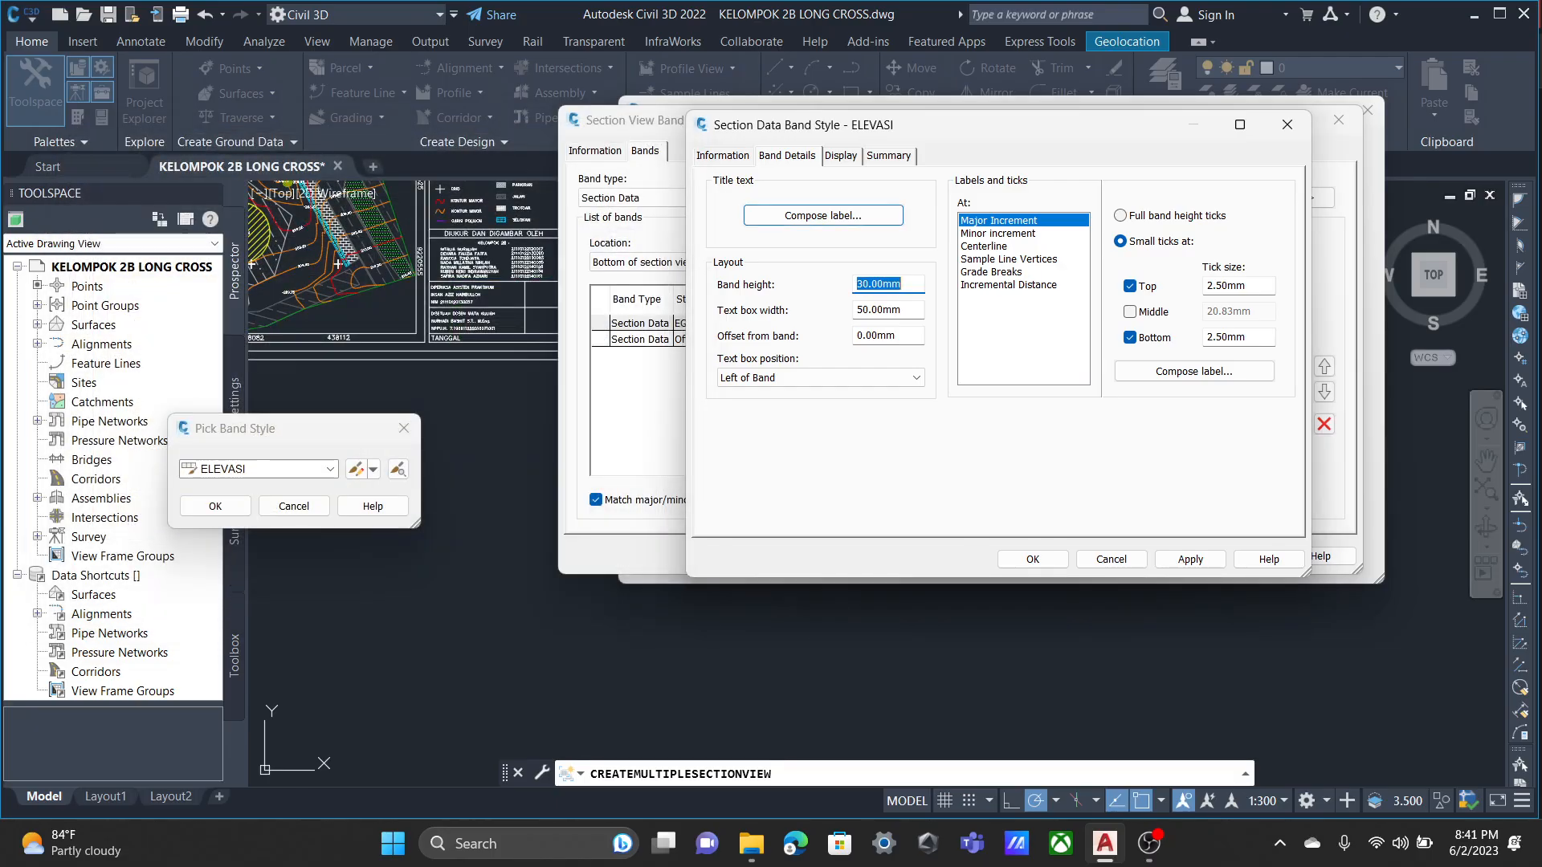
text(40)
key(Tab)
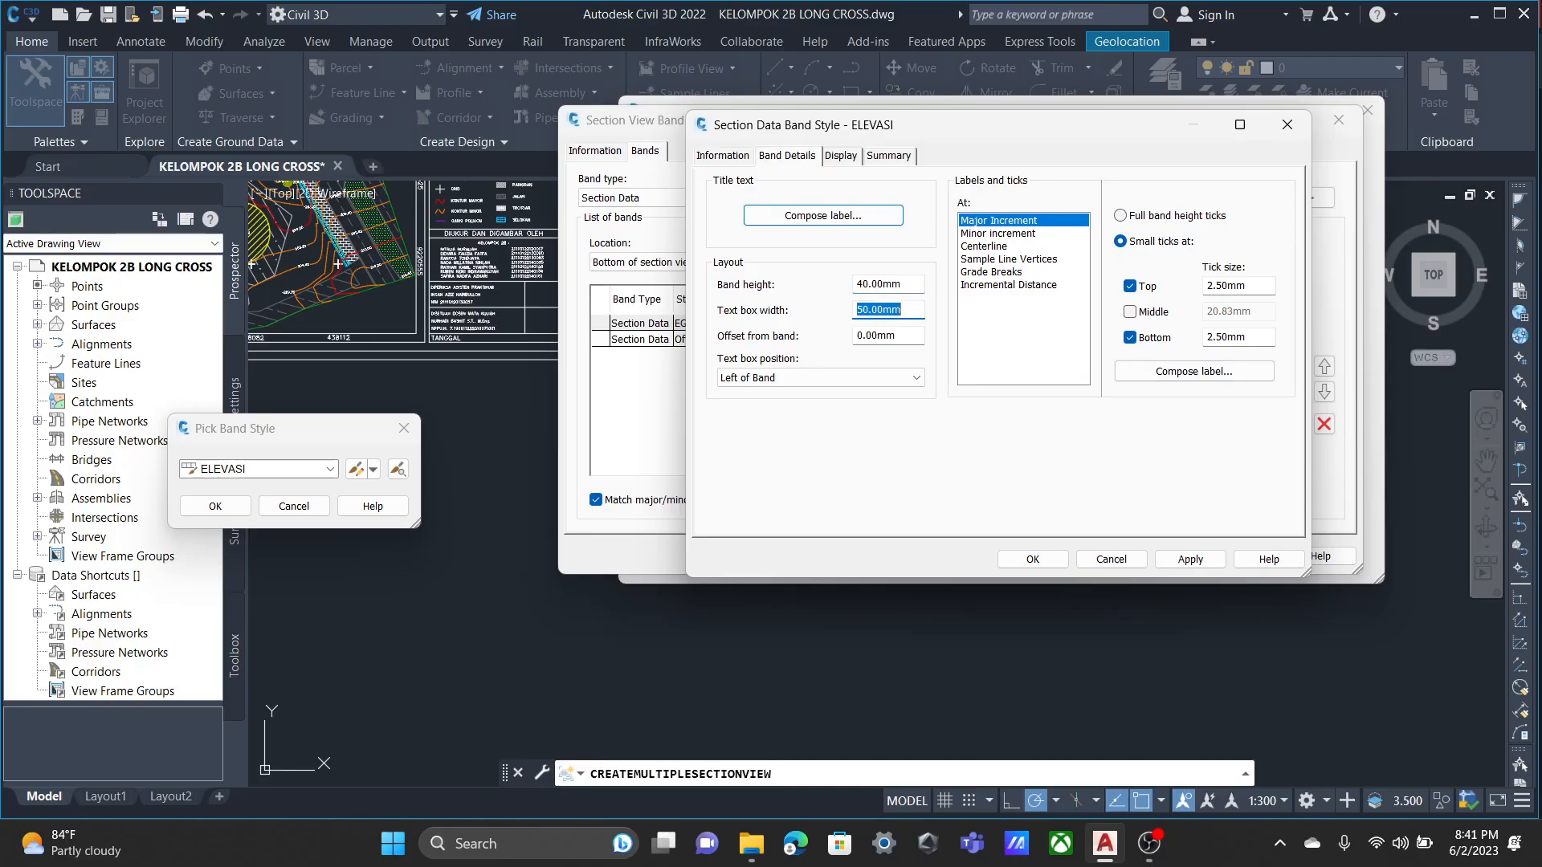
Turn on the visibility of Ticks at Major Increments, Ticks at Centerline and Labels at Major Increments in the ELEVASI style.
key(ctrl+Tab)
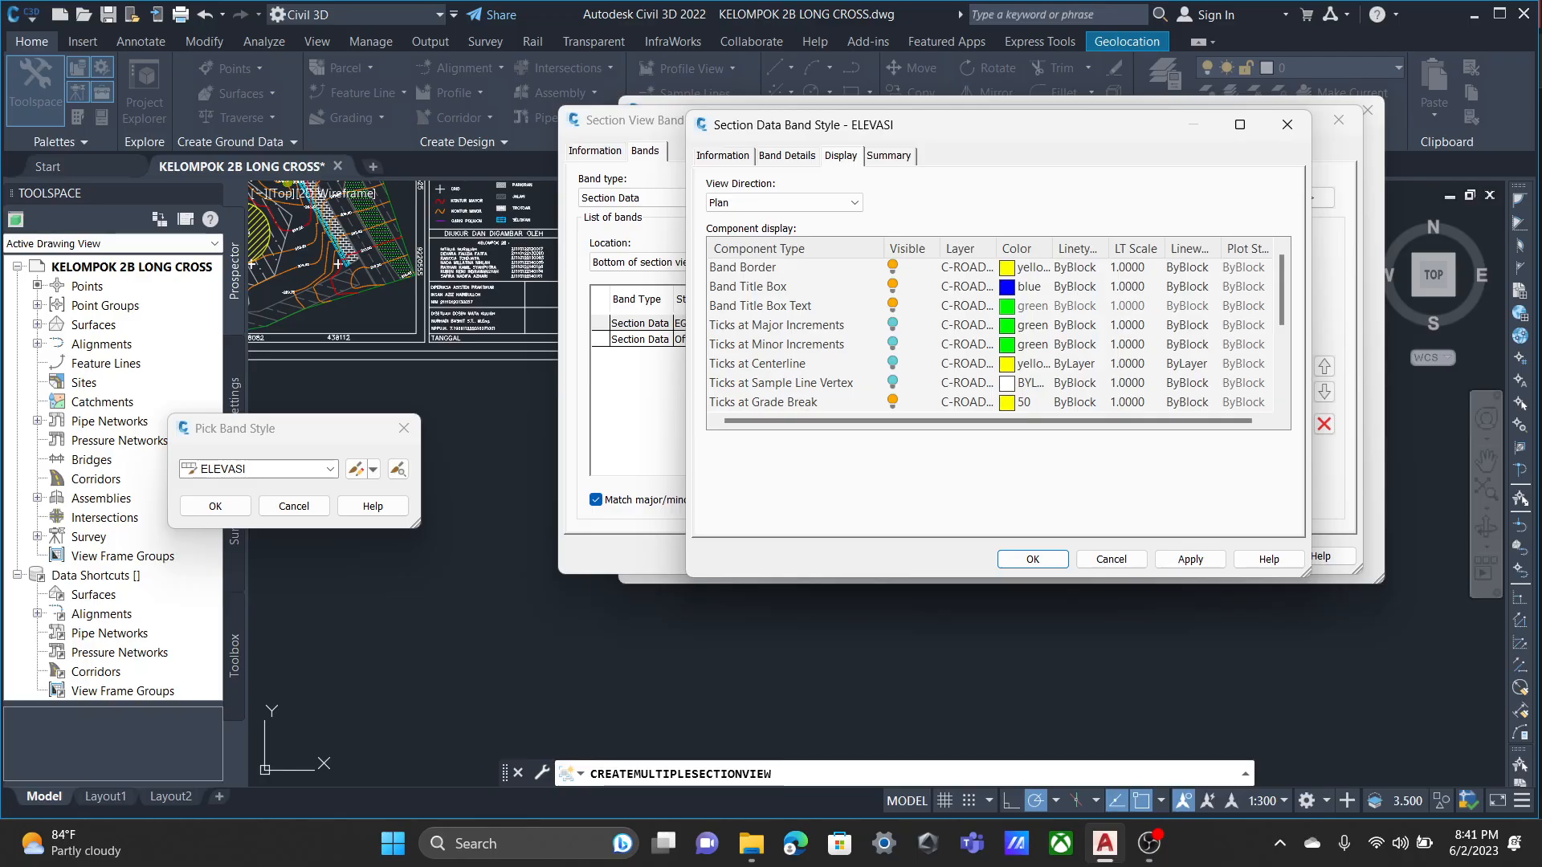
click(892, 325)
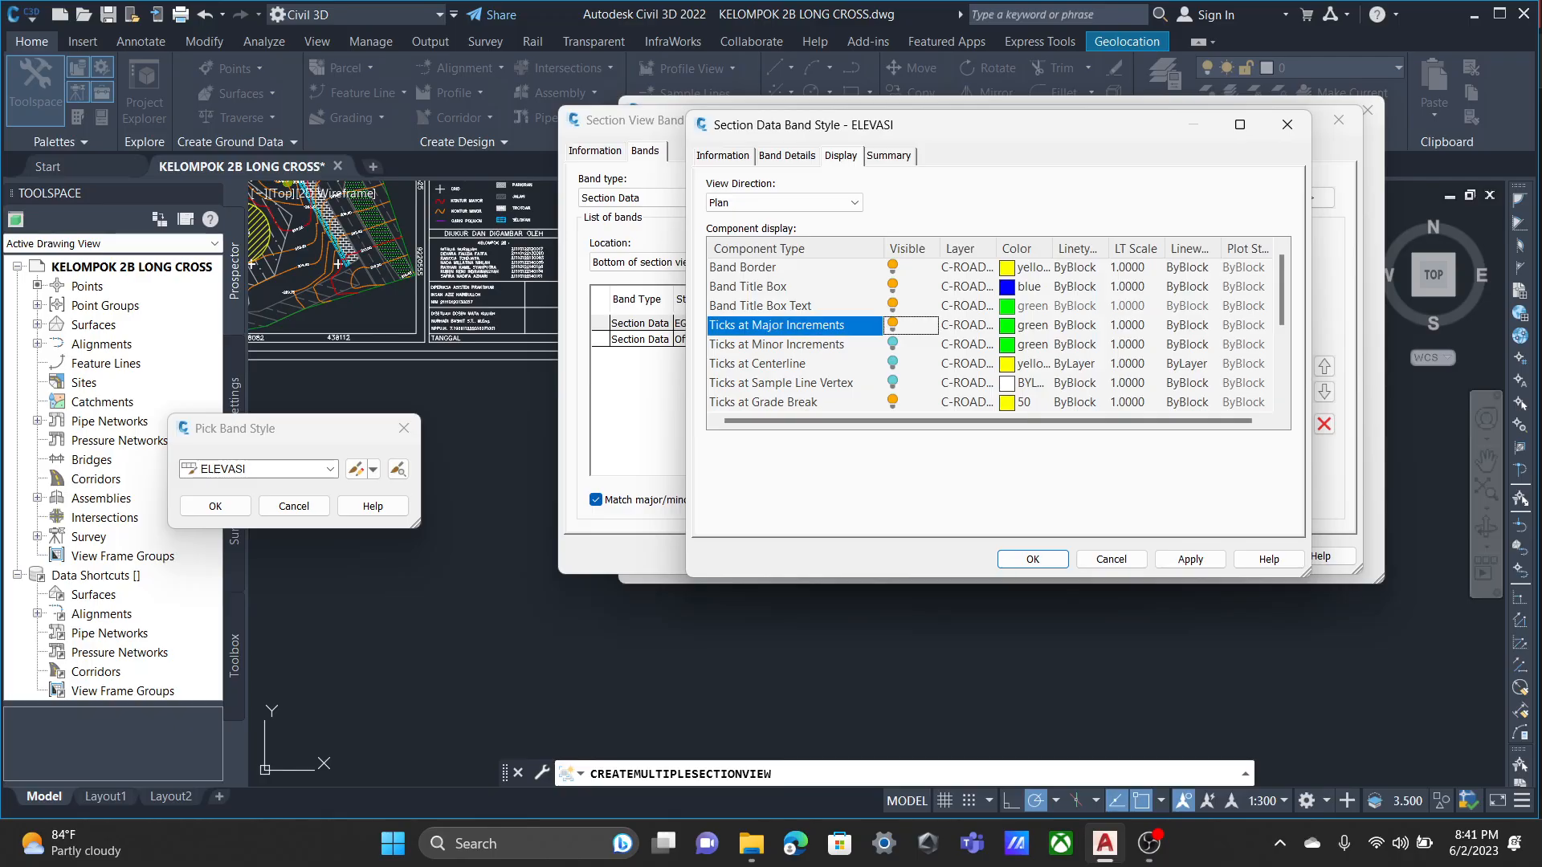
click(892, 363)
scroll(892, 363, down, 3)
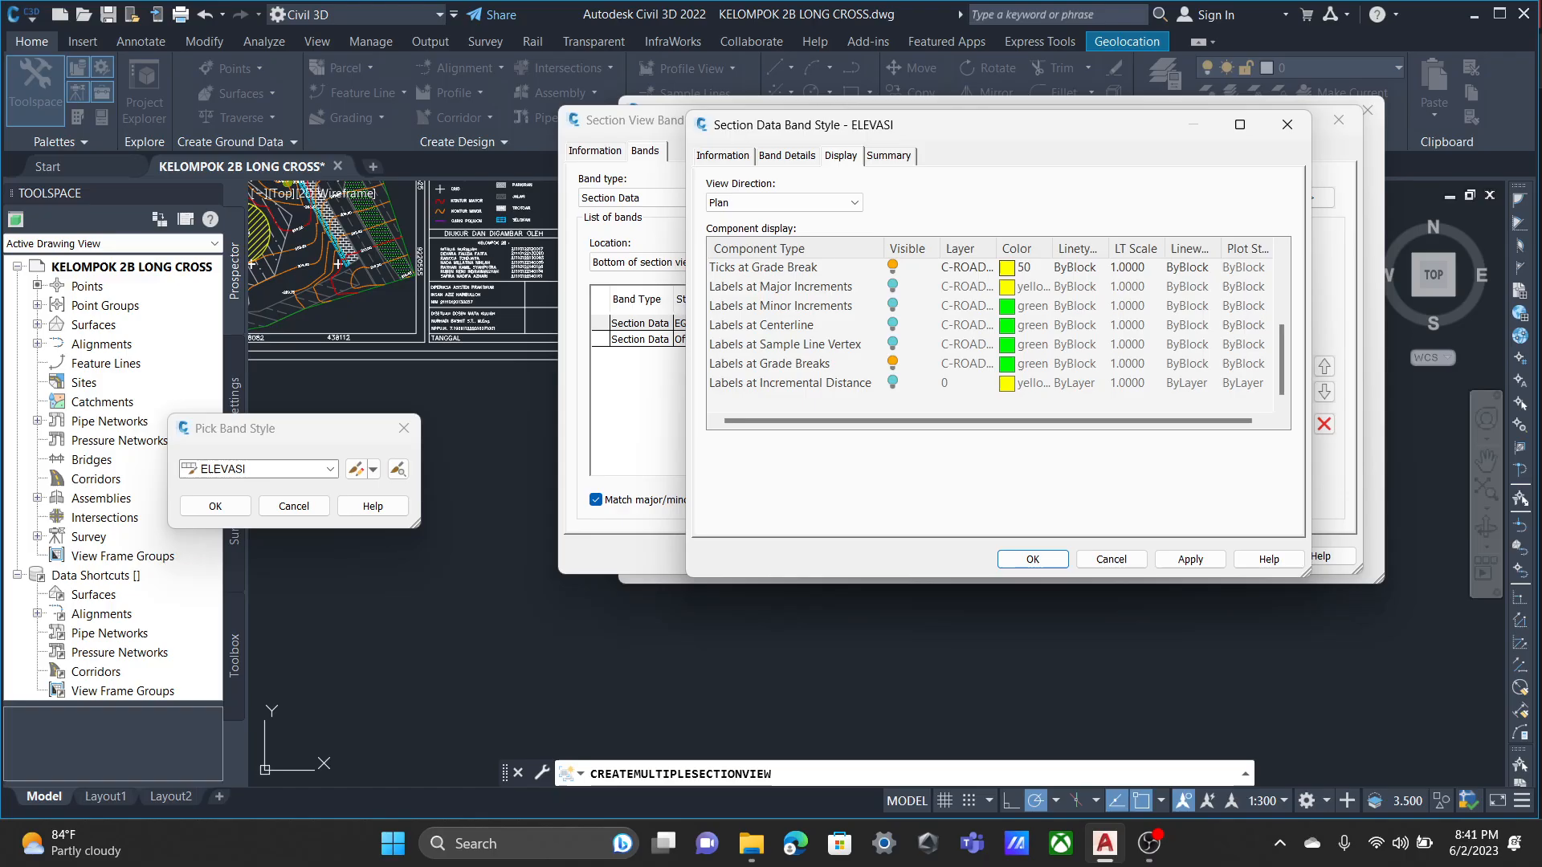
click(892, 285)
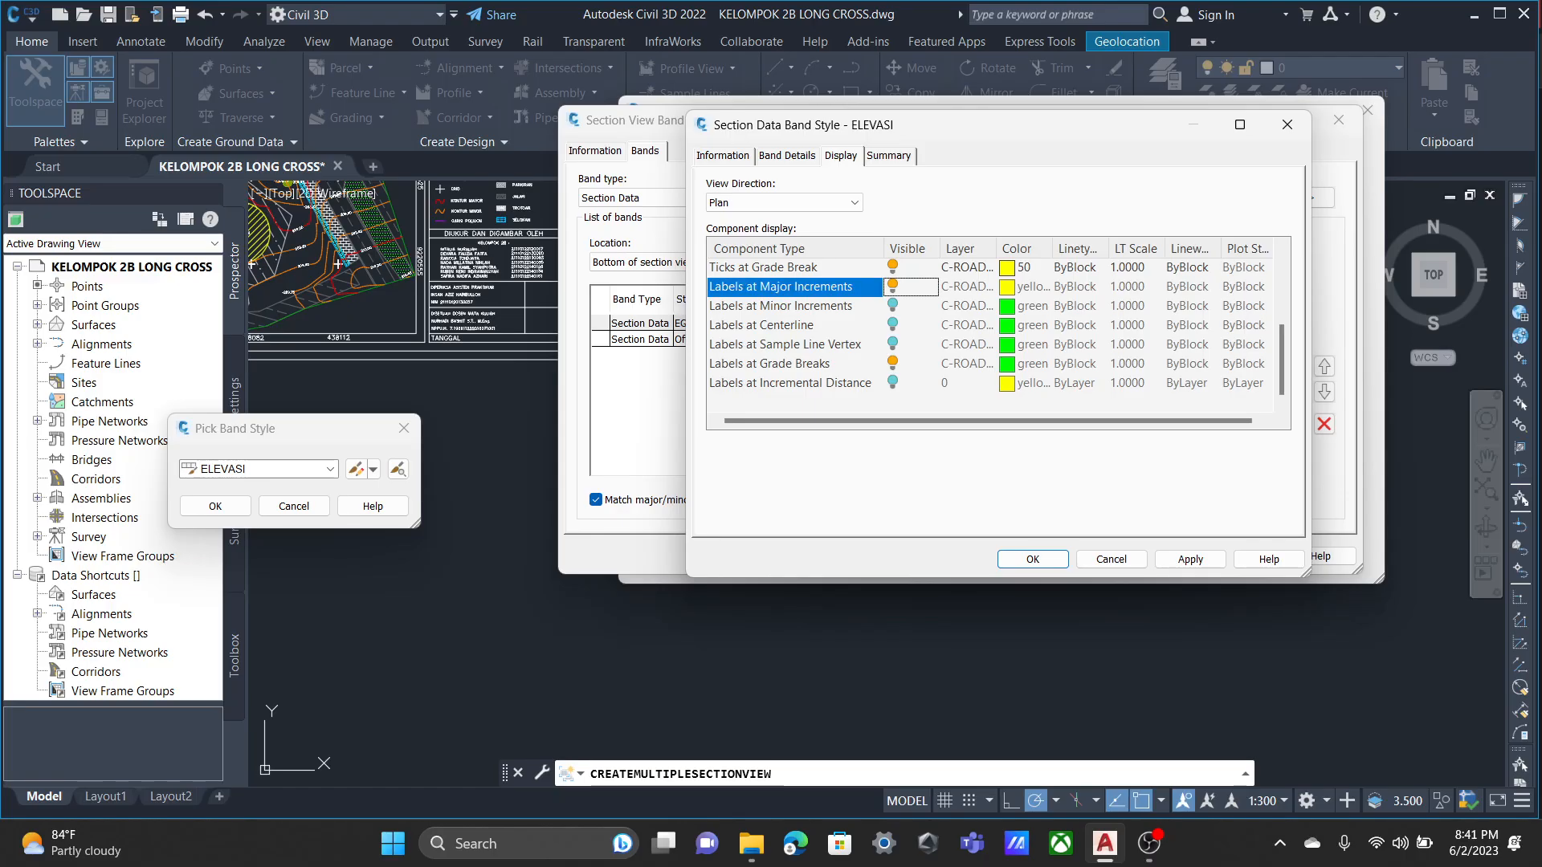
Turn on the visibility of Labels at Centerline in the ELEVASI style.
click(893, 324)
click(889, 155)
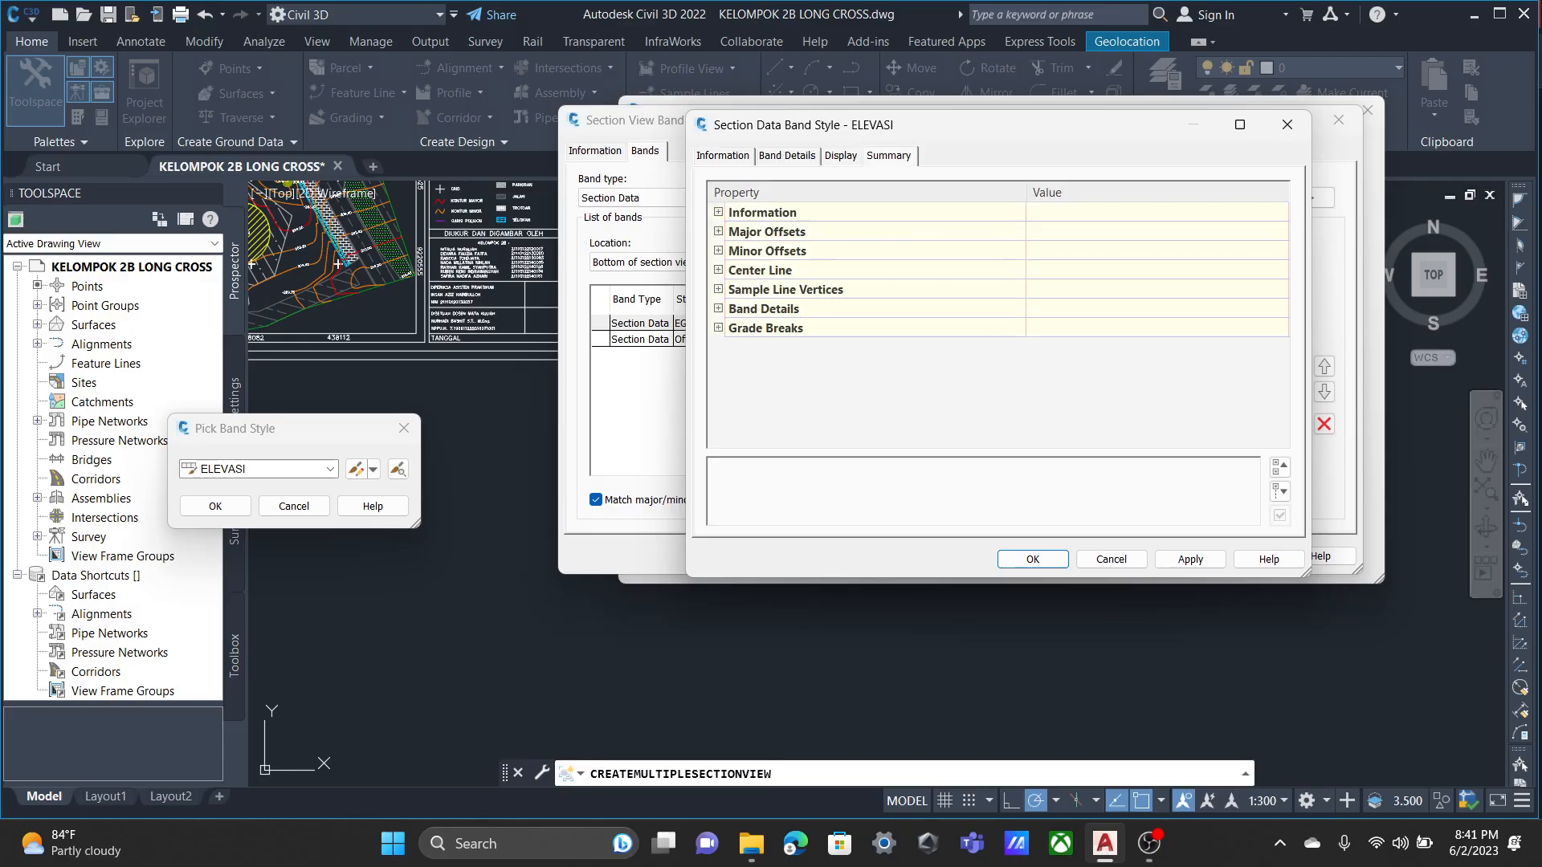
click(841, 156)
Review the label compositions for Major Increment, Centerline and Grade Breaks in the ELEVASI band details without changing them.
click(787, 156)
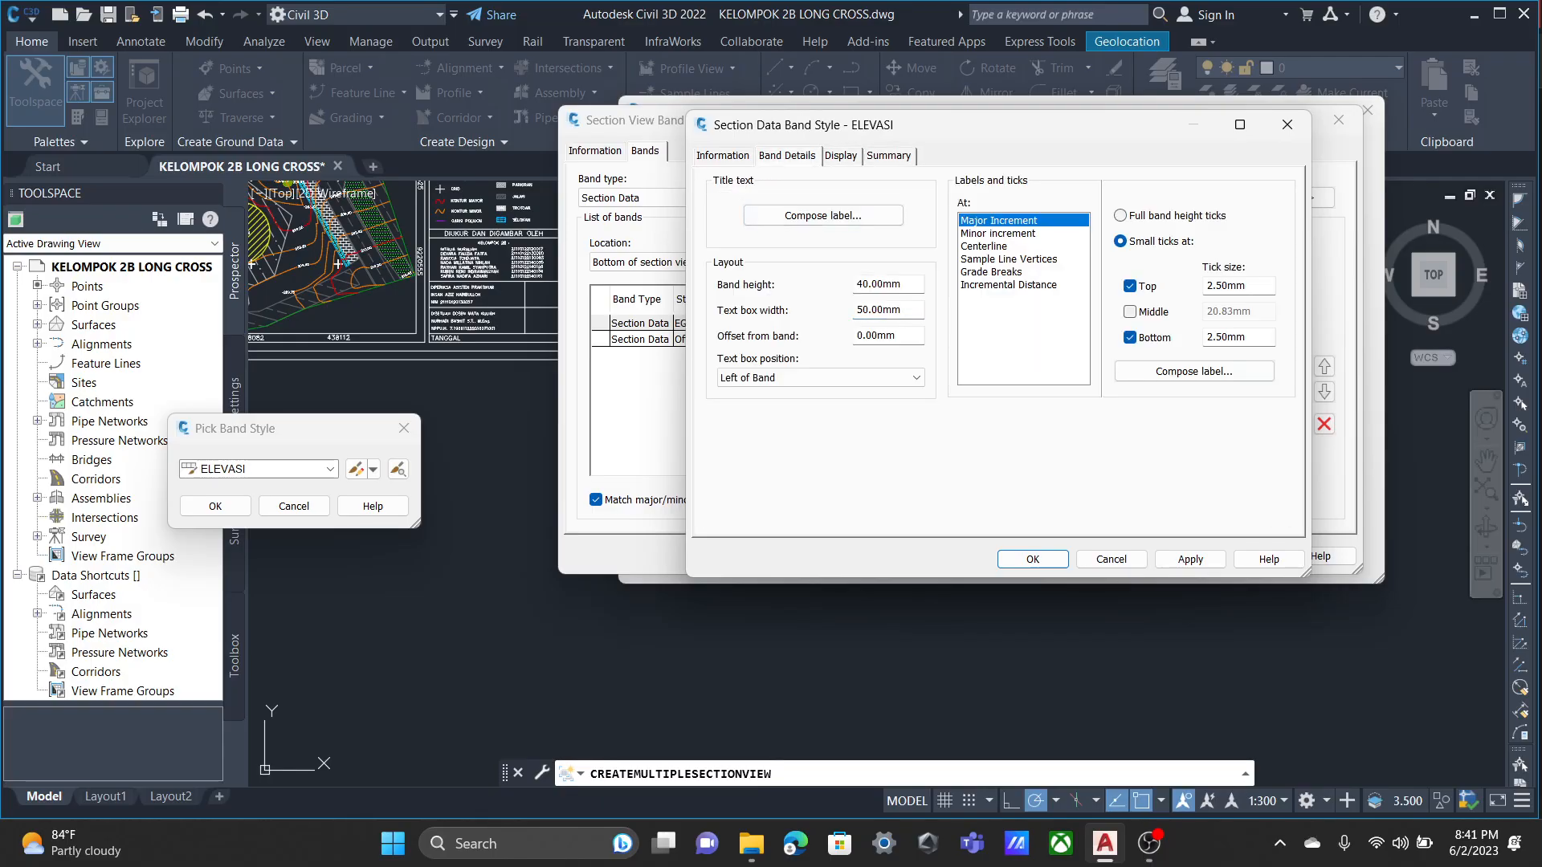
click(1195, 371)
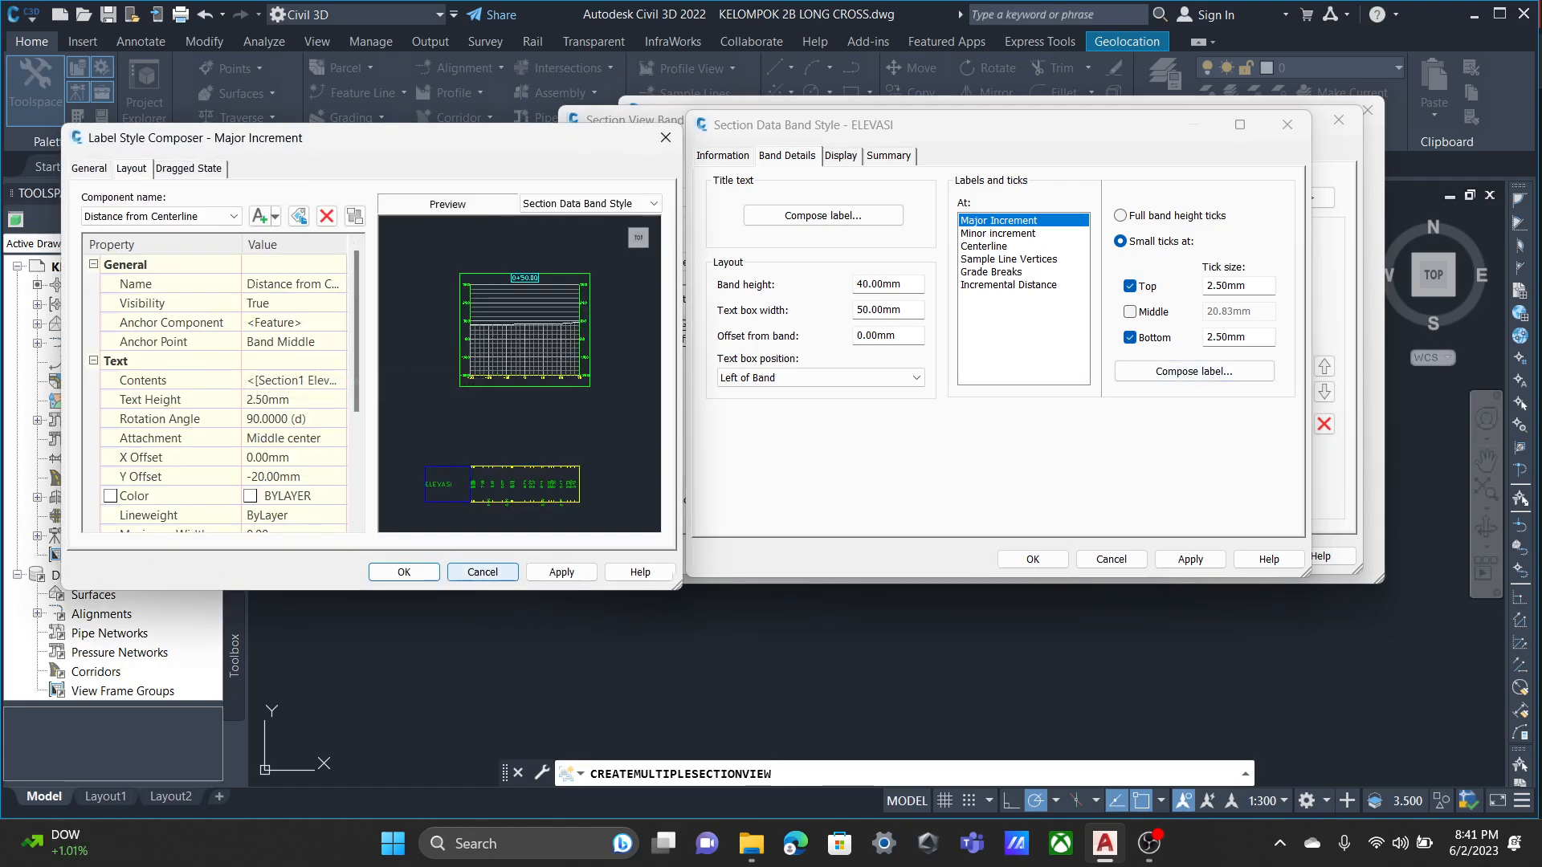
click(483, 571)
click(984, 246)
click(1194, 371)
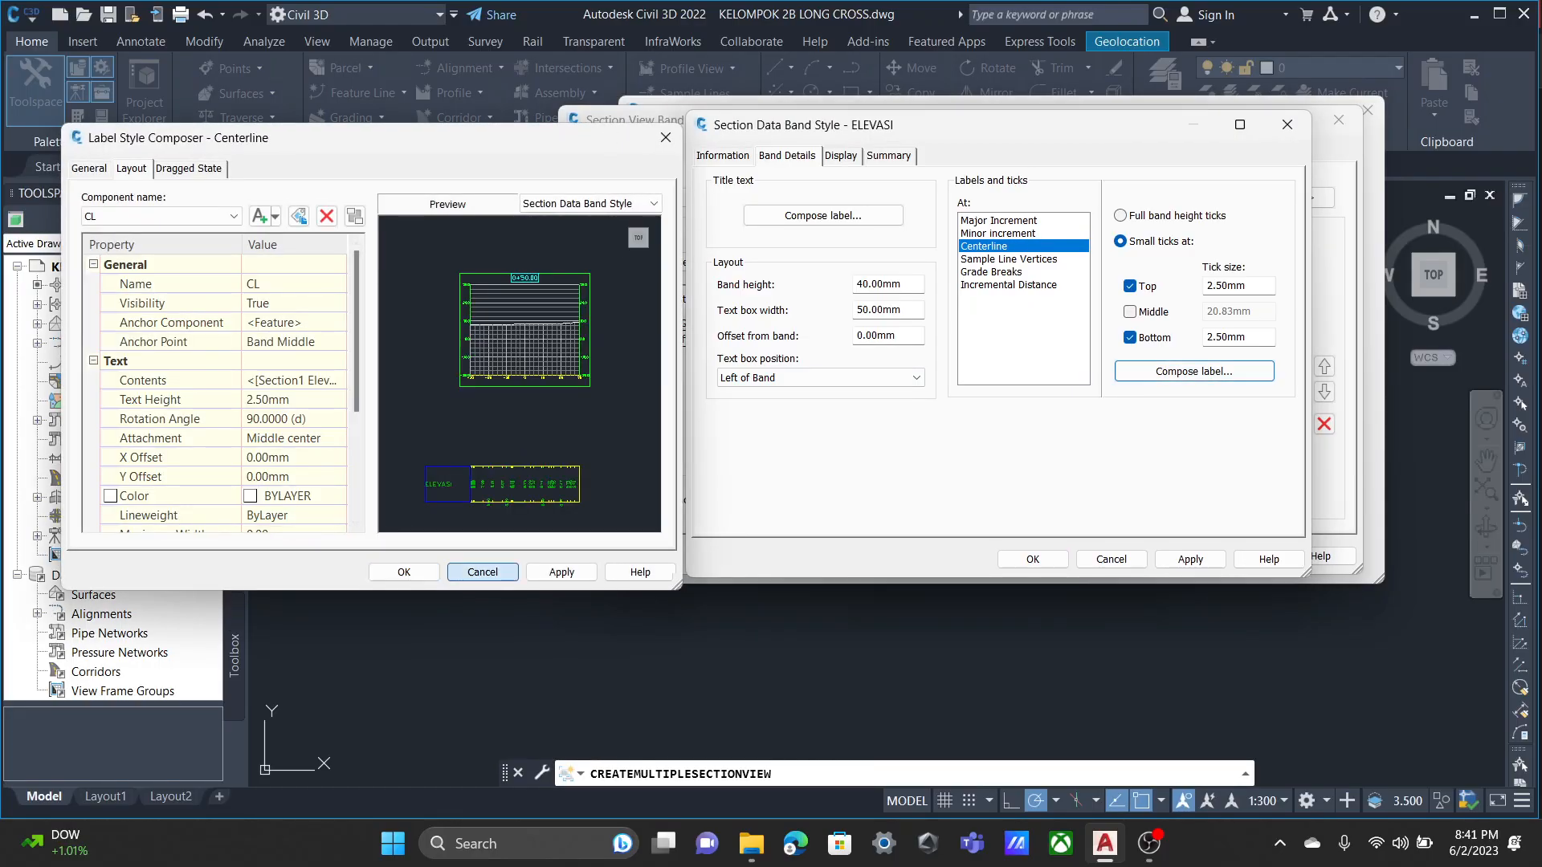
click(482, 572)
click(991, 272)
click(1194, 371)
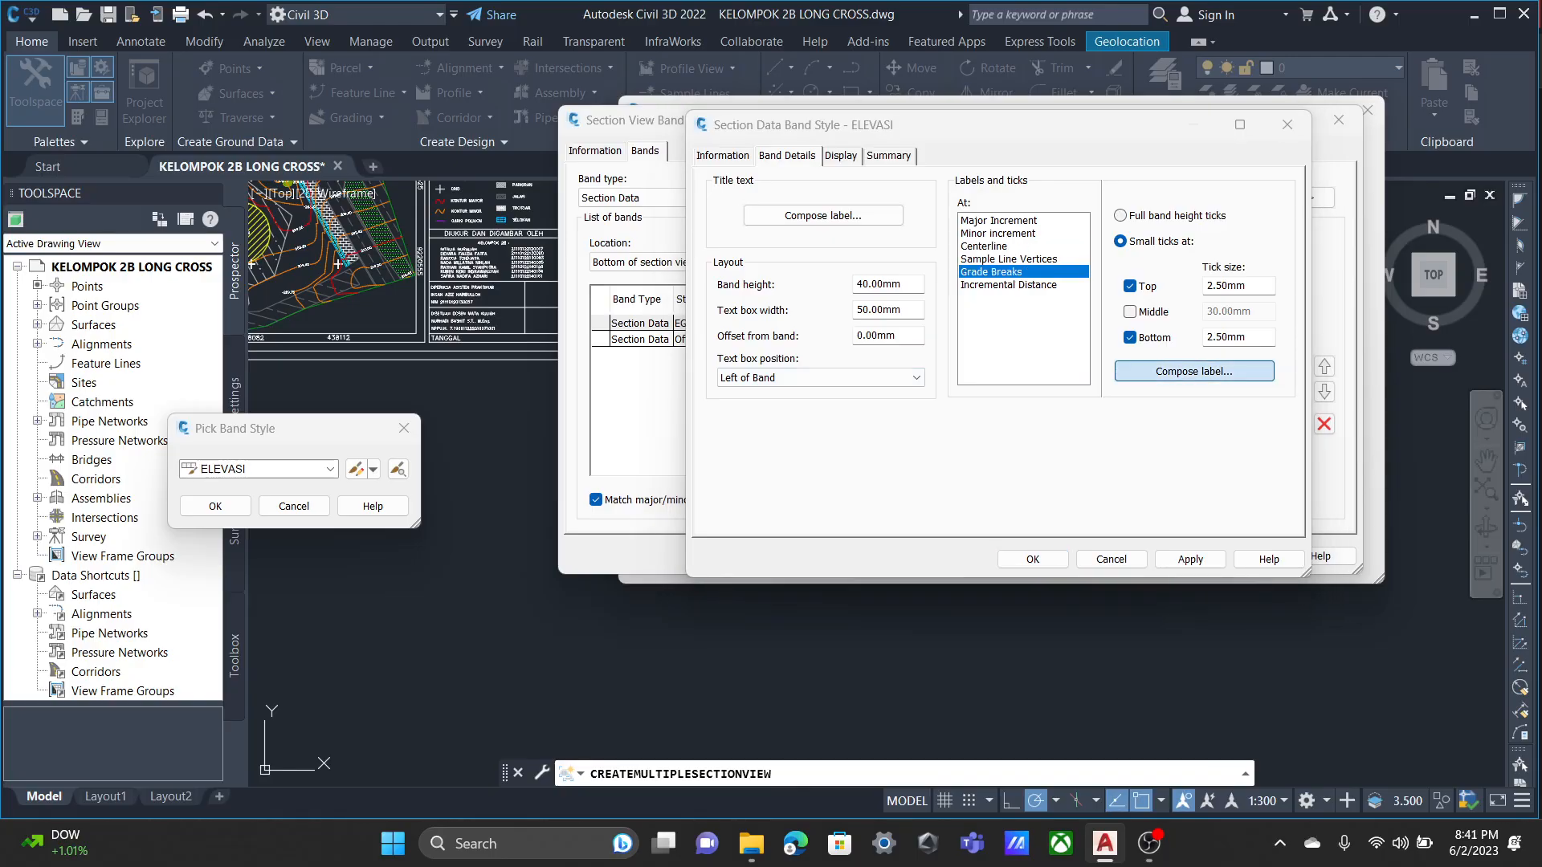
click(483, 572)
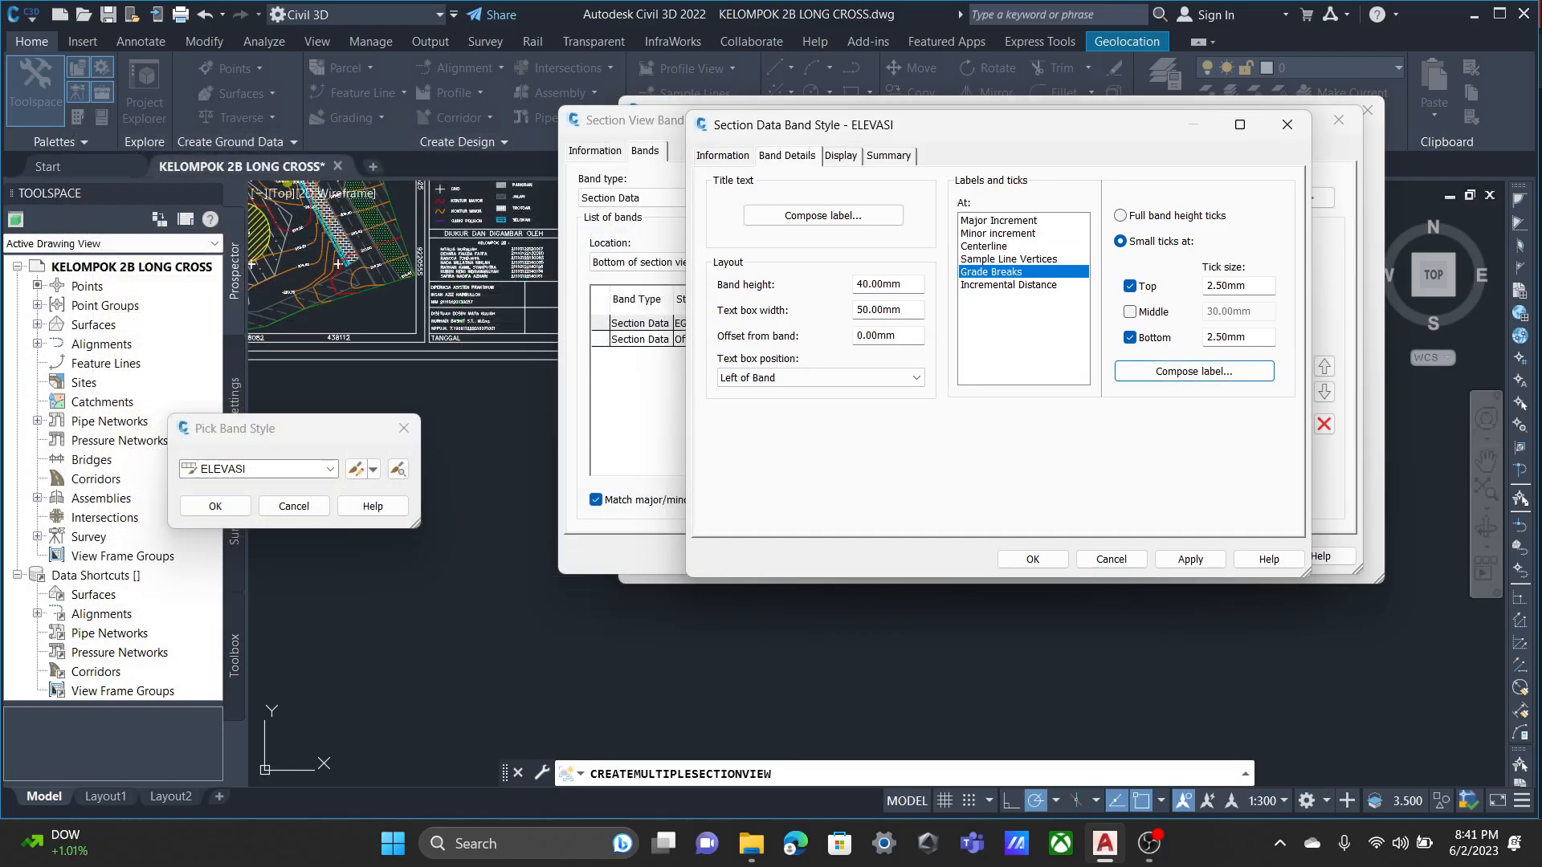
Set the text height of the Grade Breaks label to 2.5 mm in the ELEVASI style.
click(1195, 371)
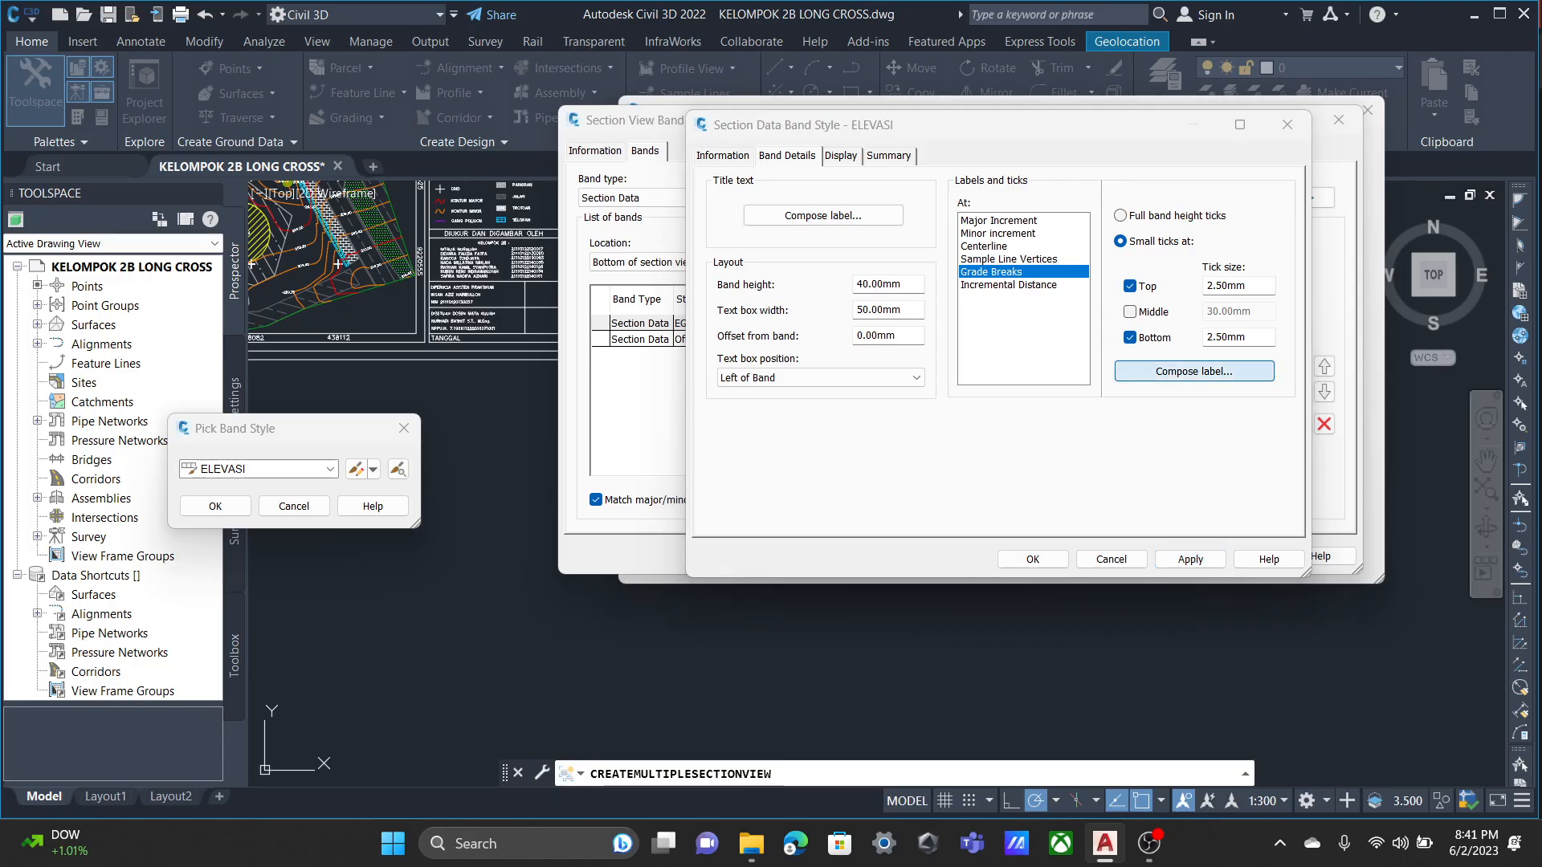
click(294, 400)
text(2)
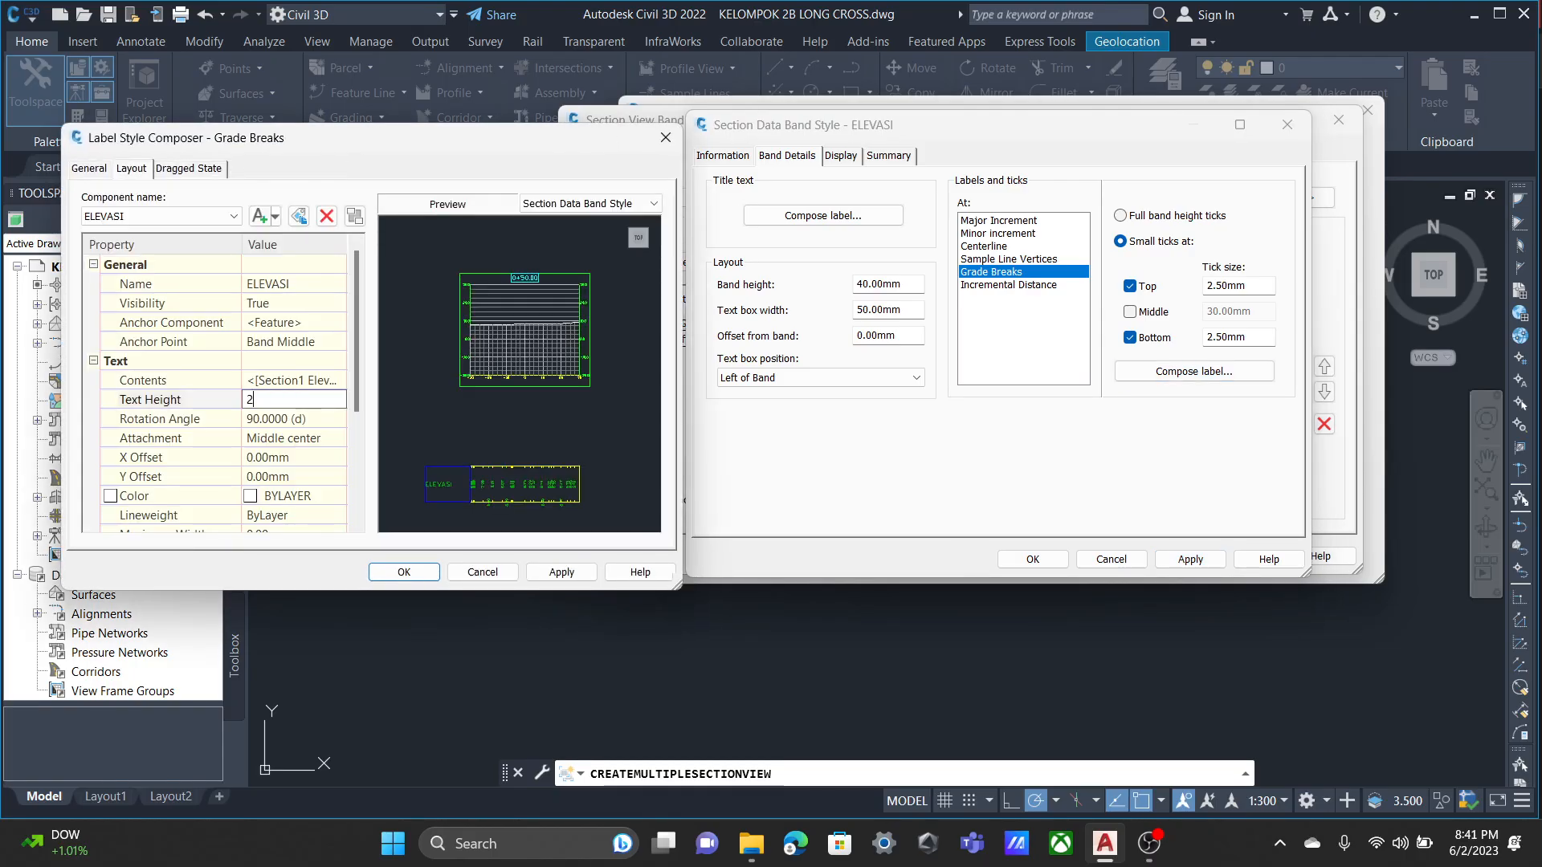
text(.5)
click(562, 572)
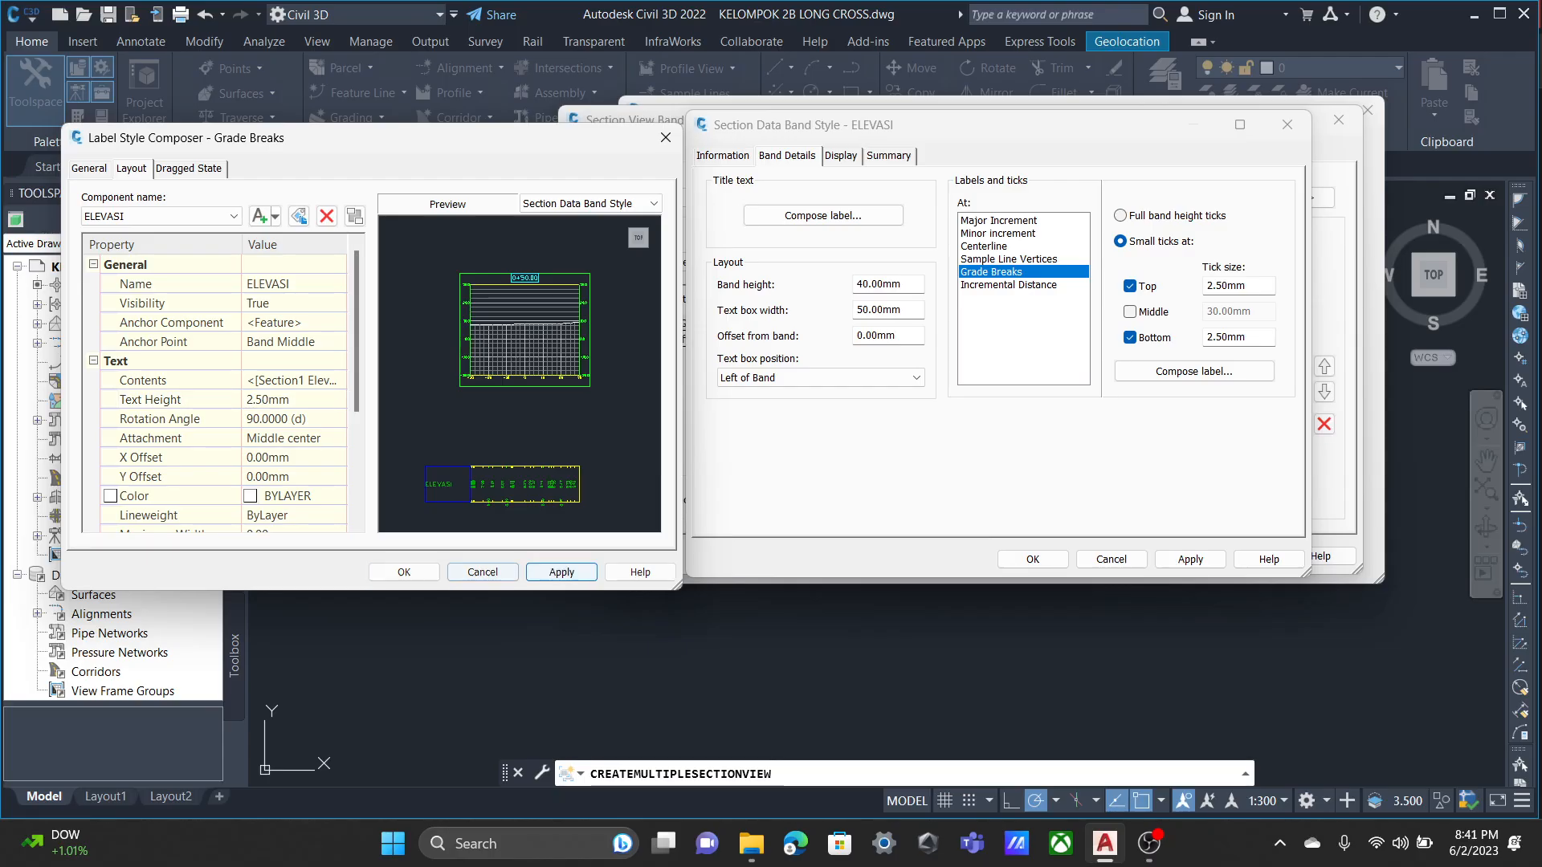
click(404, 572)
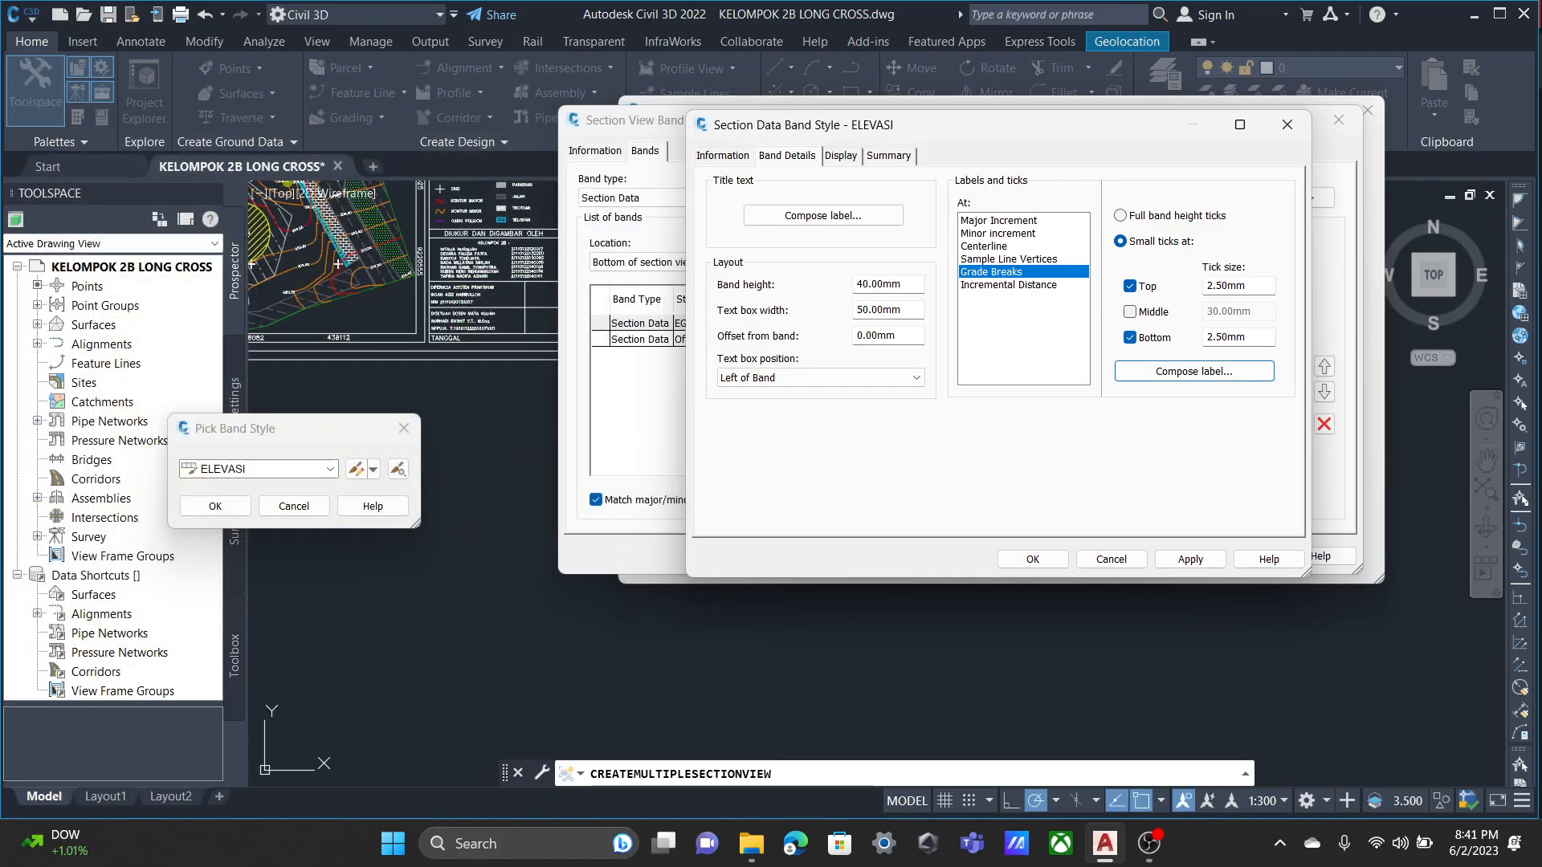
Set the Y offset of the Major Increment label's Distance from Centerline component to 0 mm in the ELEVASI style.
click(984, 247)
click(1009, 259)
click(998, 234)
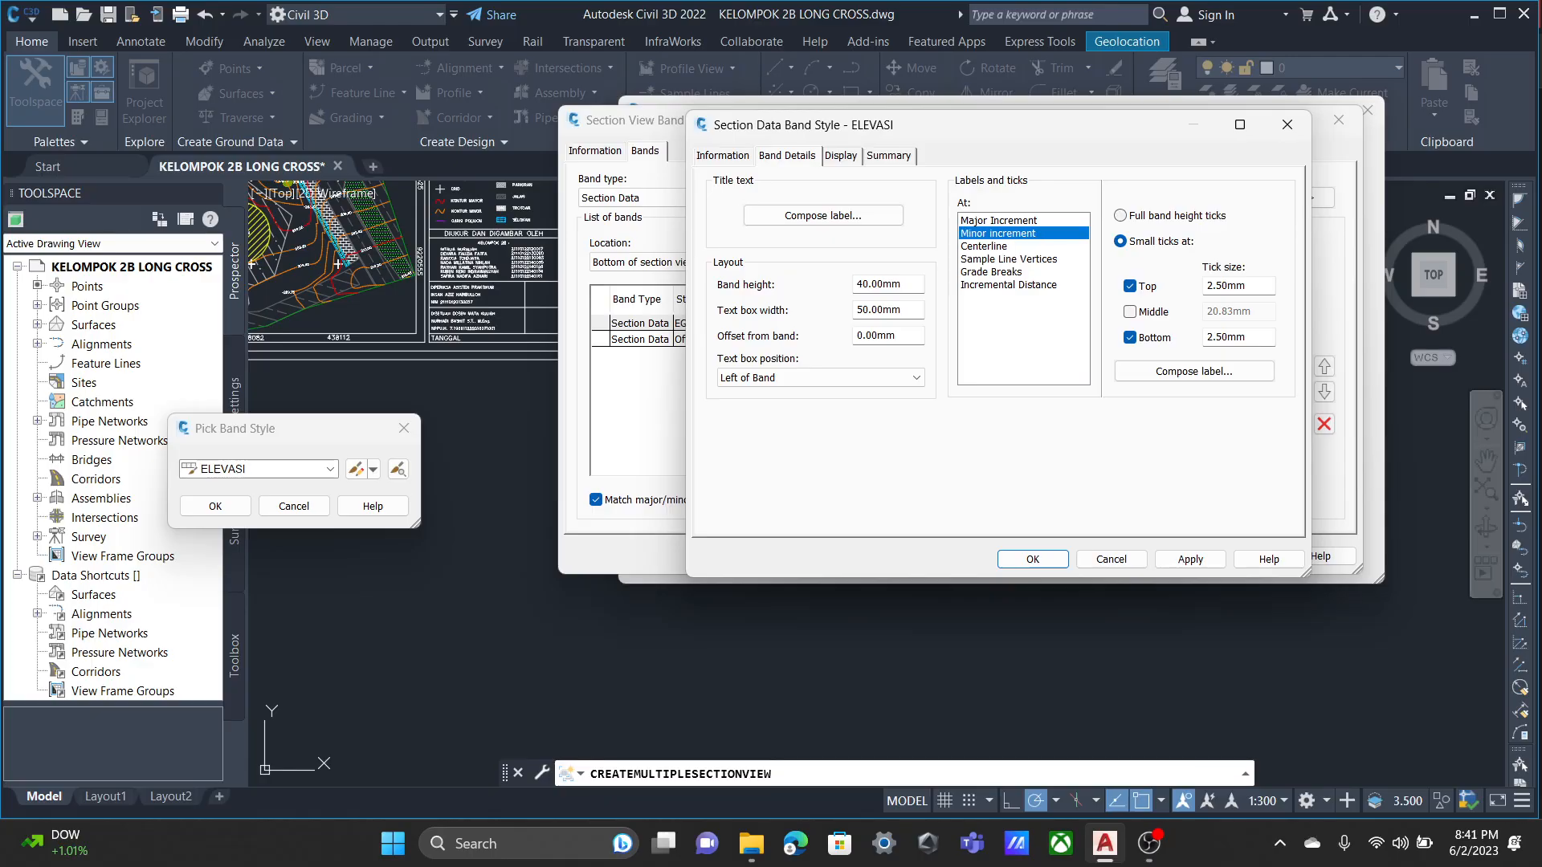
click(1194, 371)
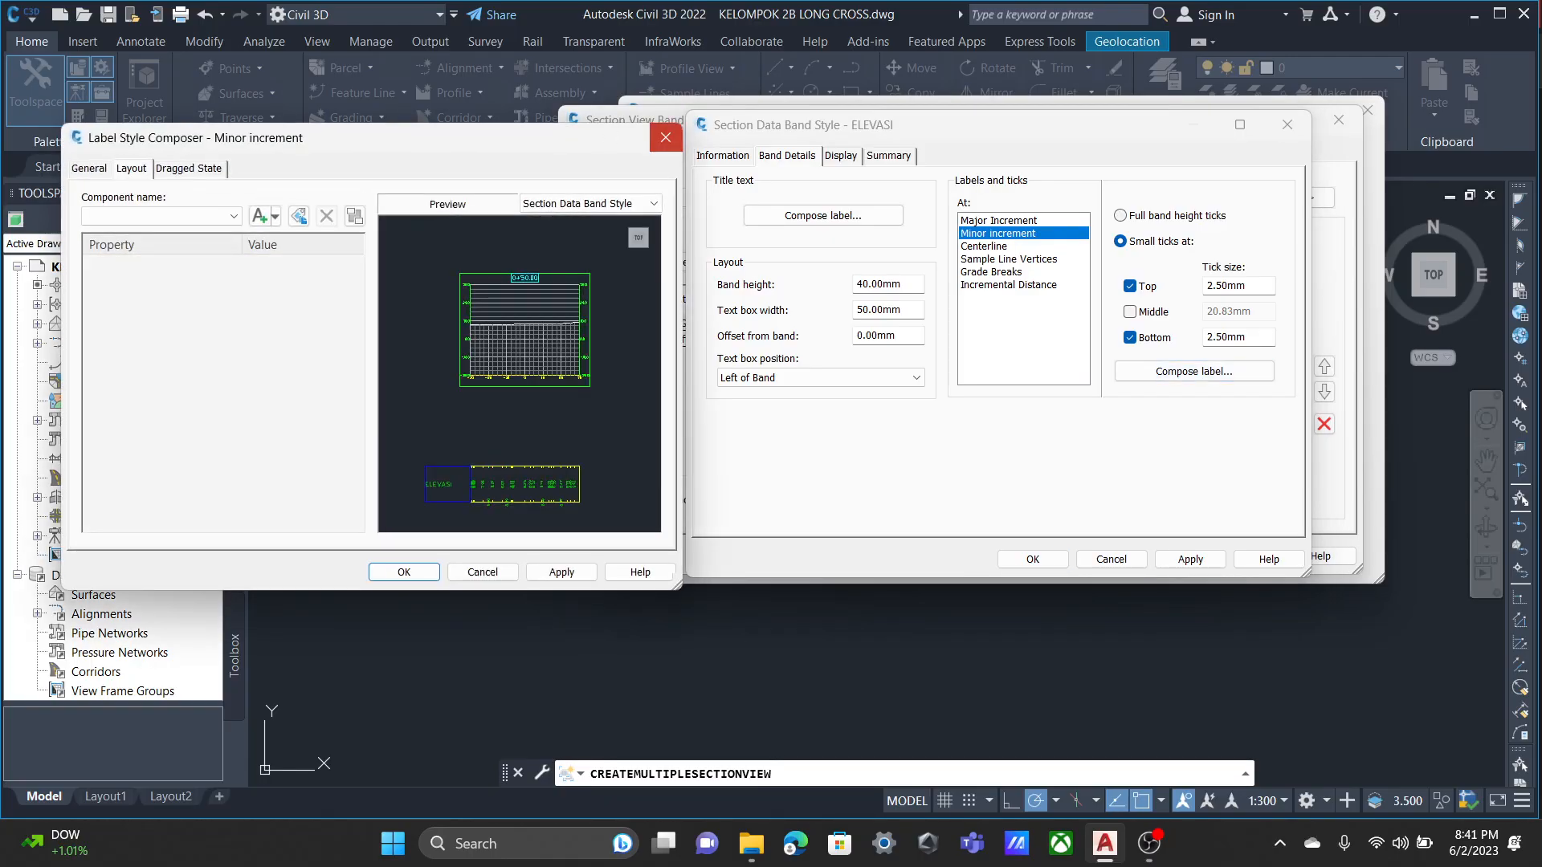
click(666, 137)
click(999, 221)
click(1194, 371)
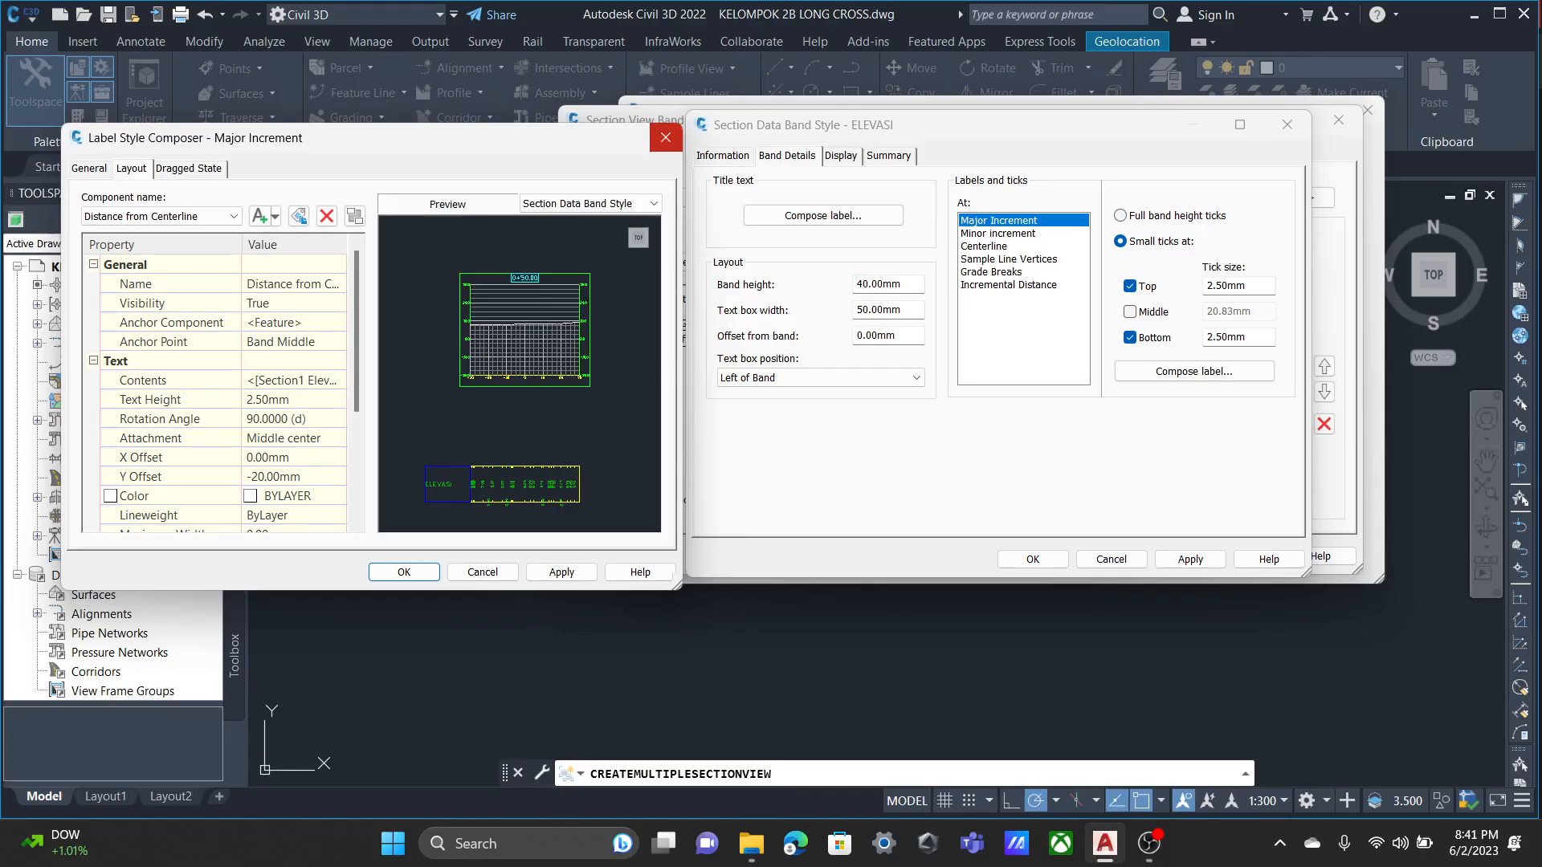
click(294, 477)
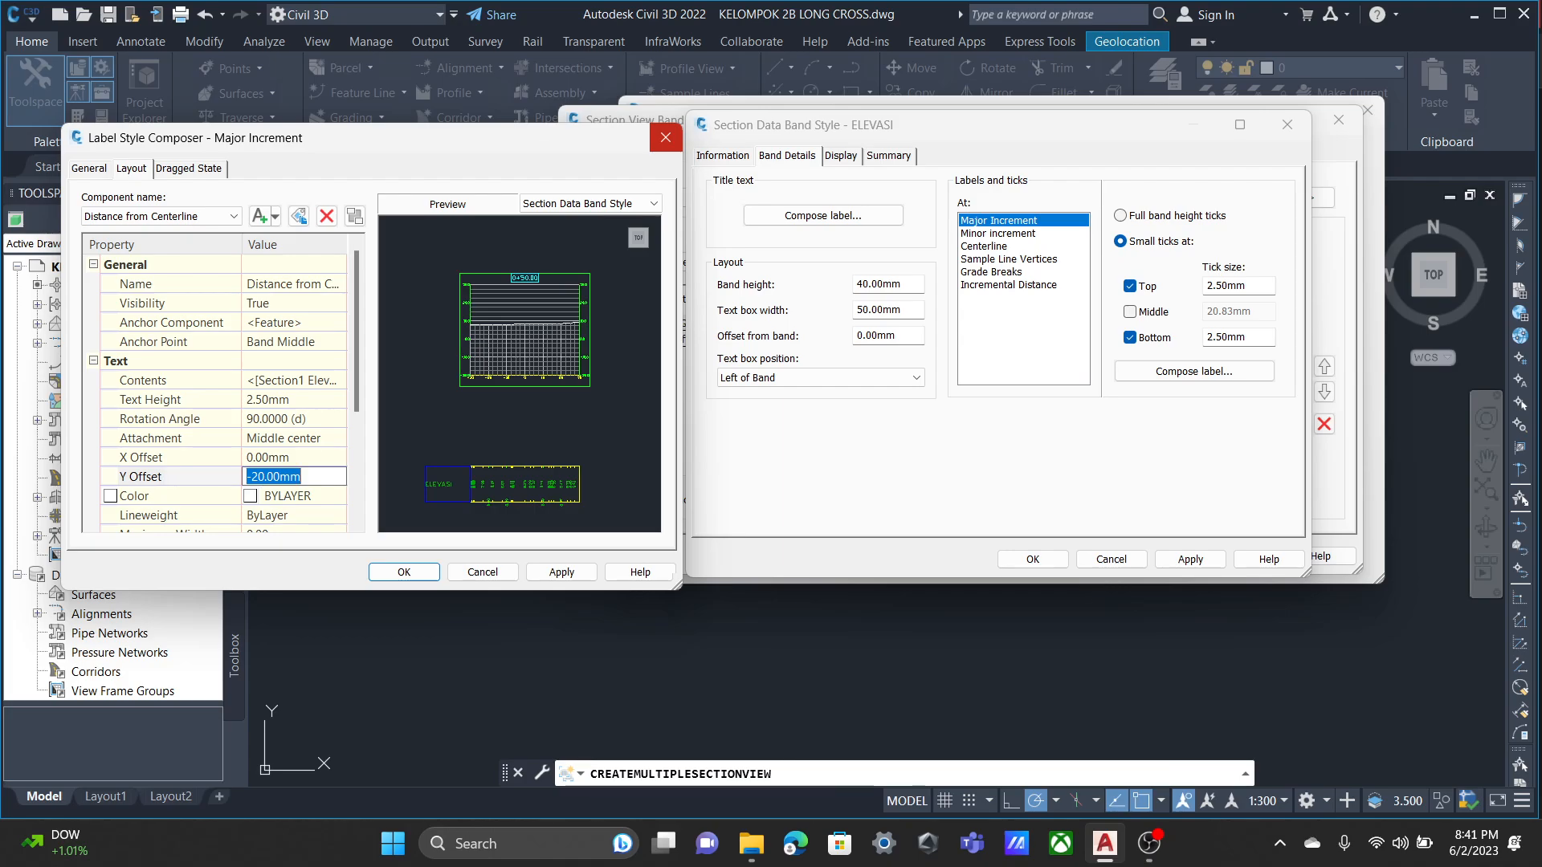
text(0)
click(561, 572)
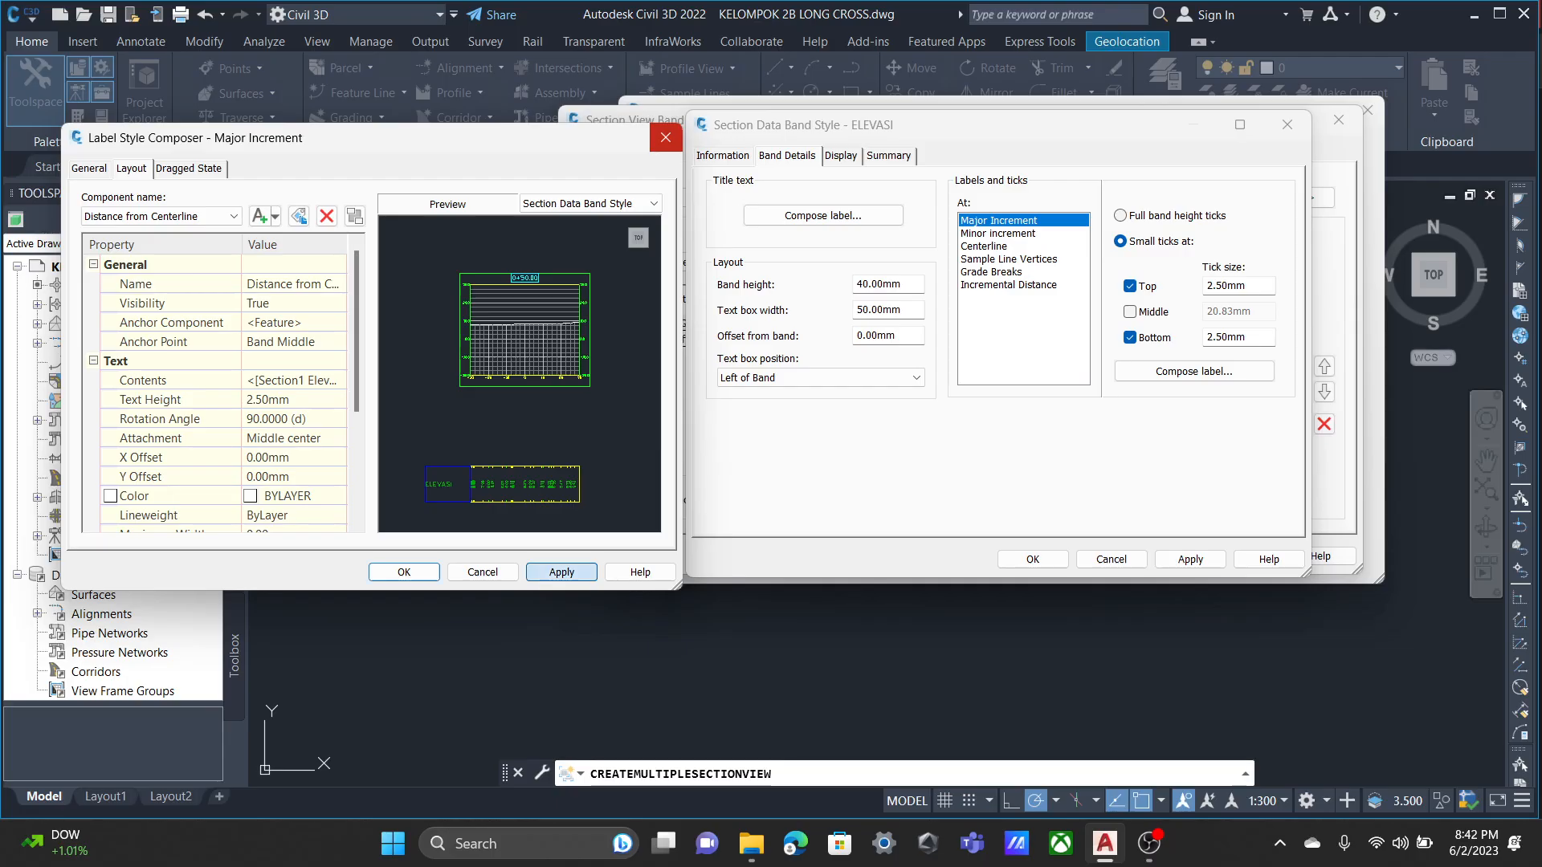
click(404, 572)
Check the Minor Increment, Centerline and Grade Breaks label components of the ELEVASI style for matching text height and offsets.
click(998, 234)
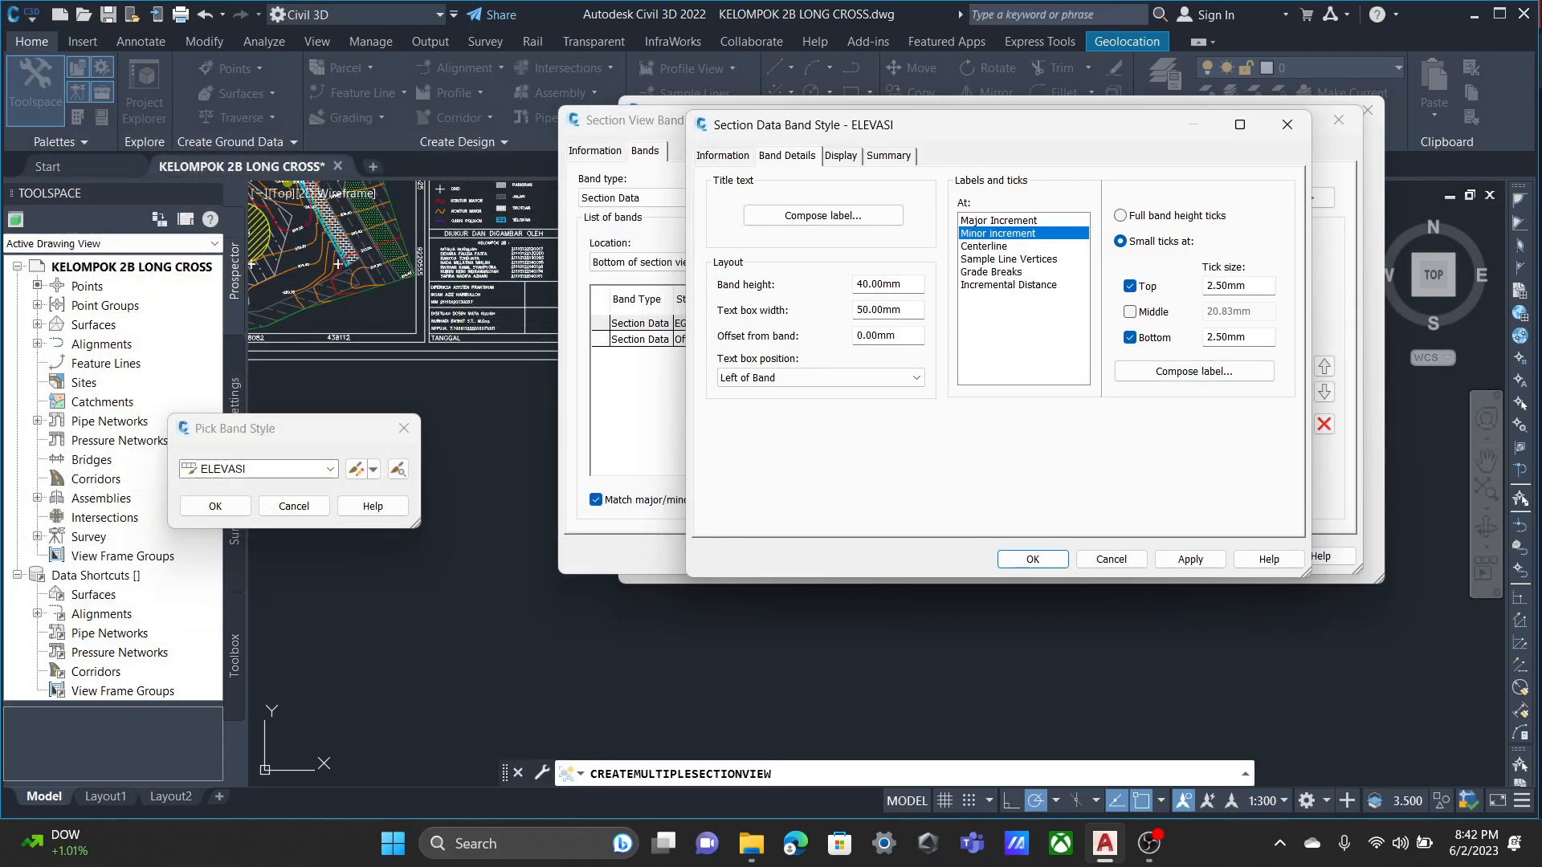
click(1193, 371)
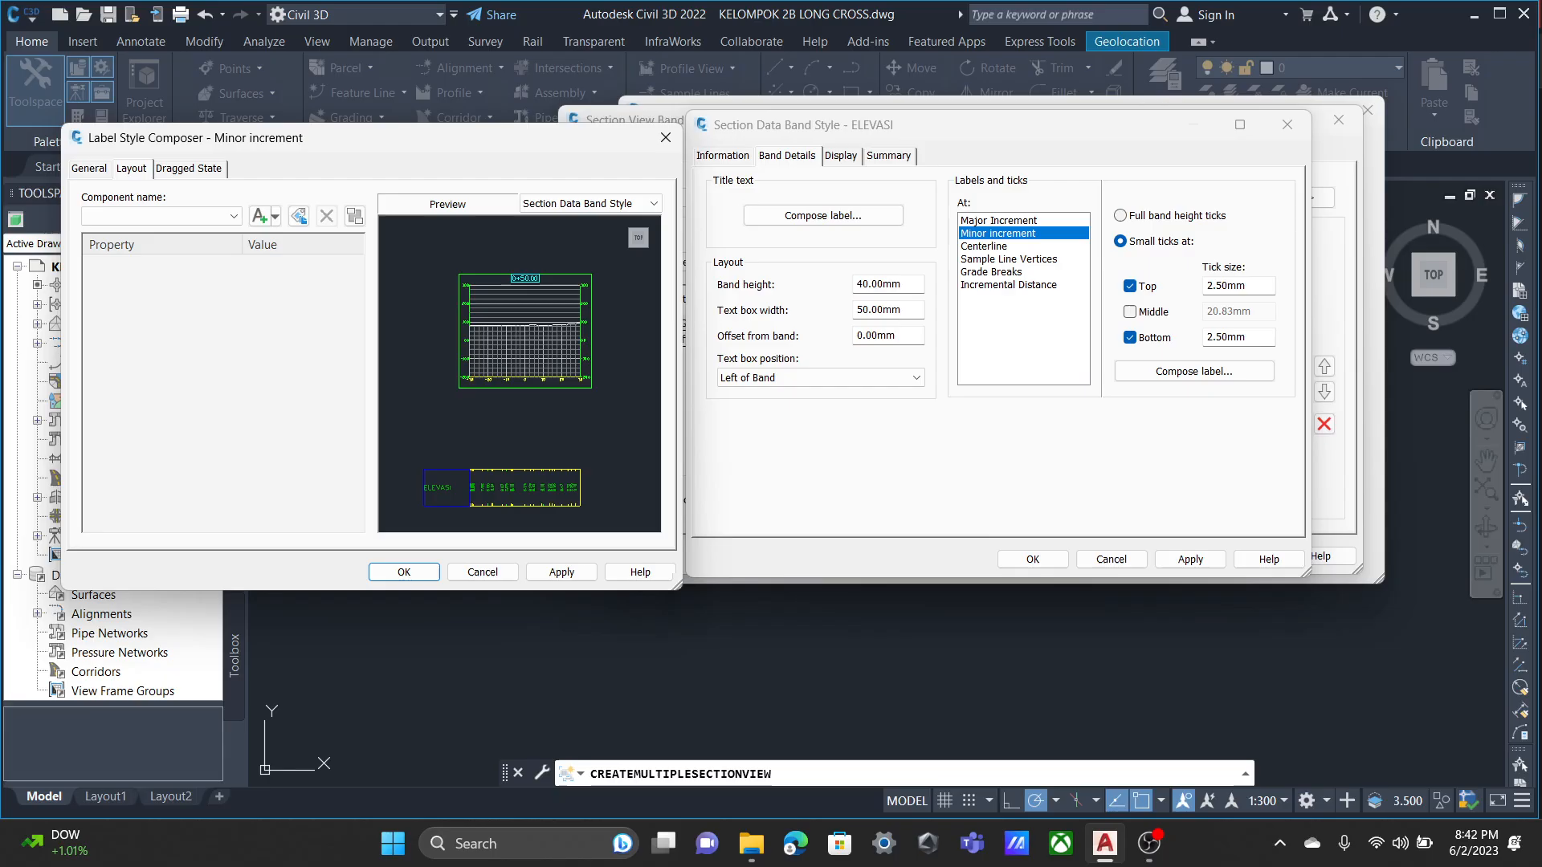
click(666, 138)
click(984, 246)
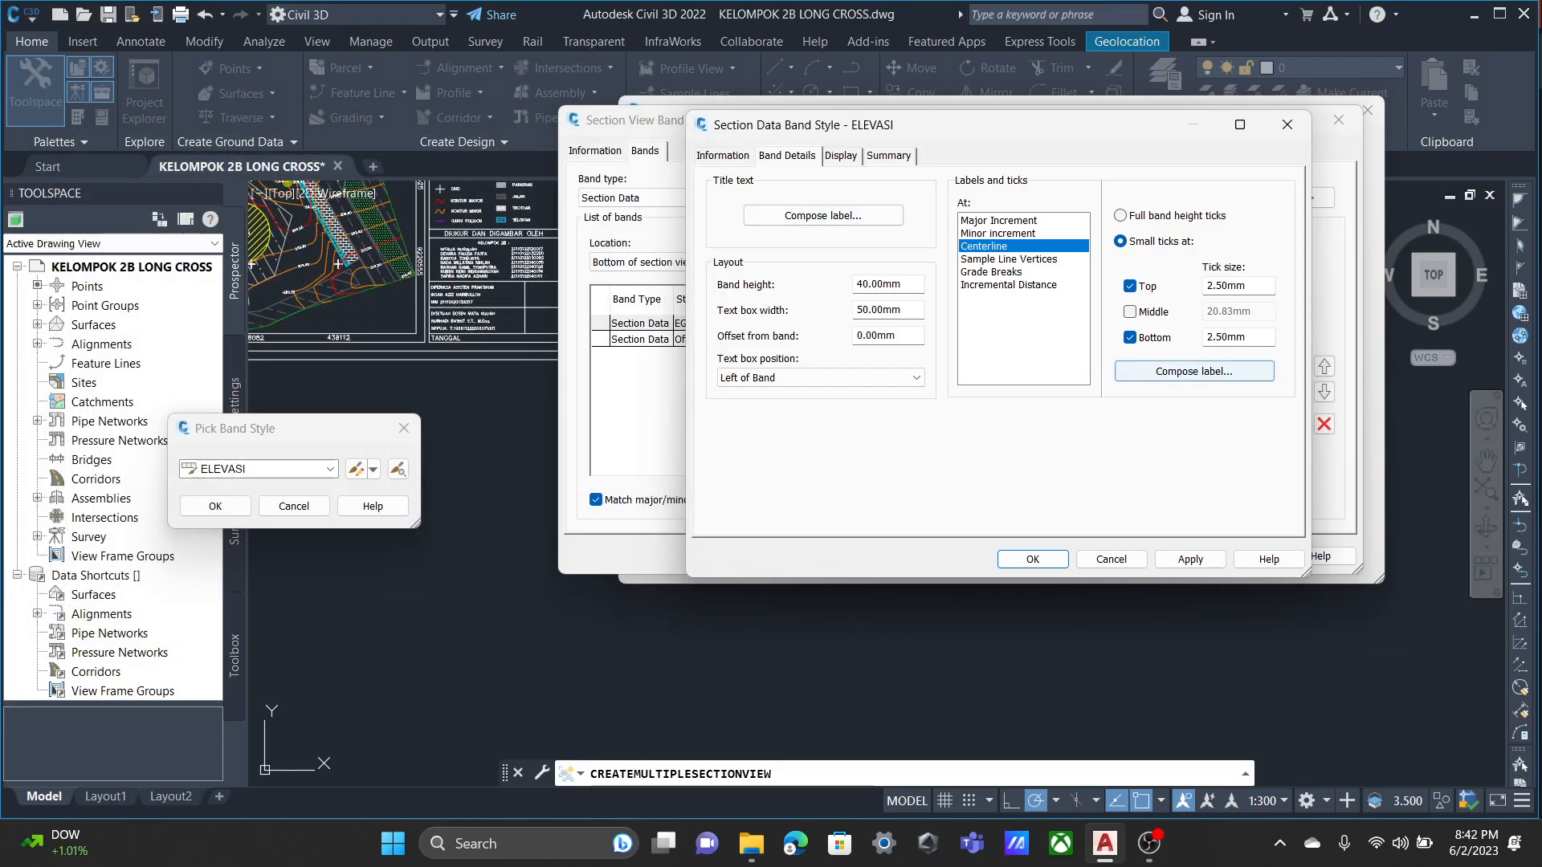
click(1193, 371)
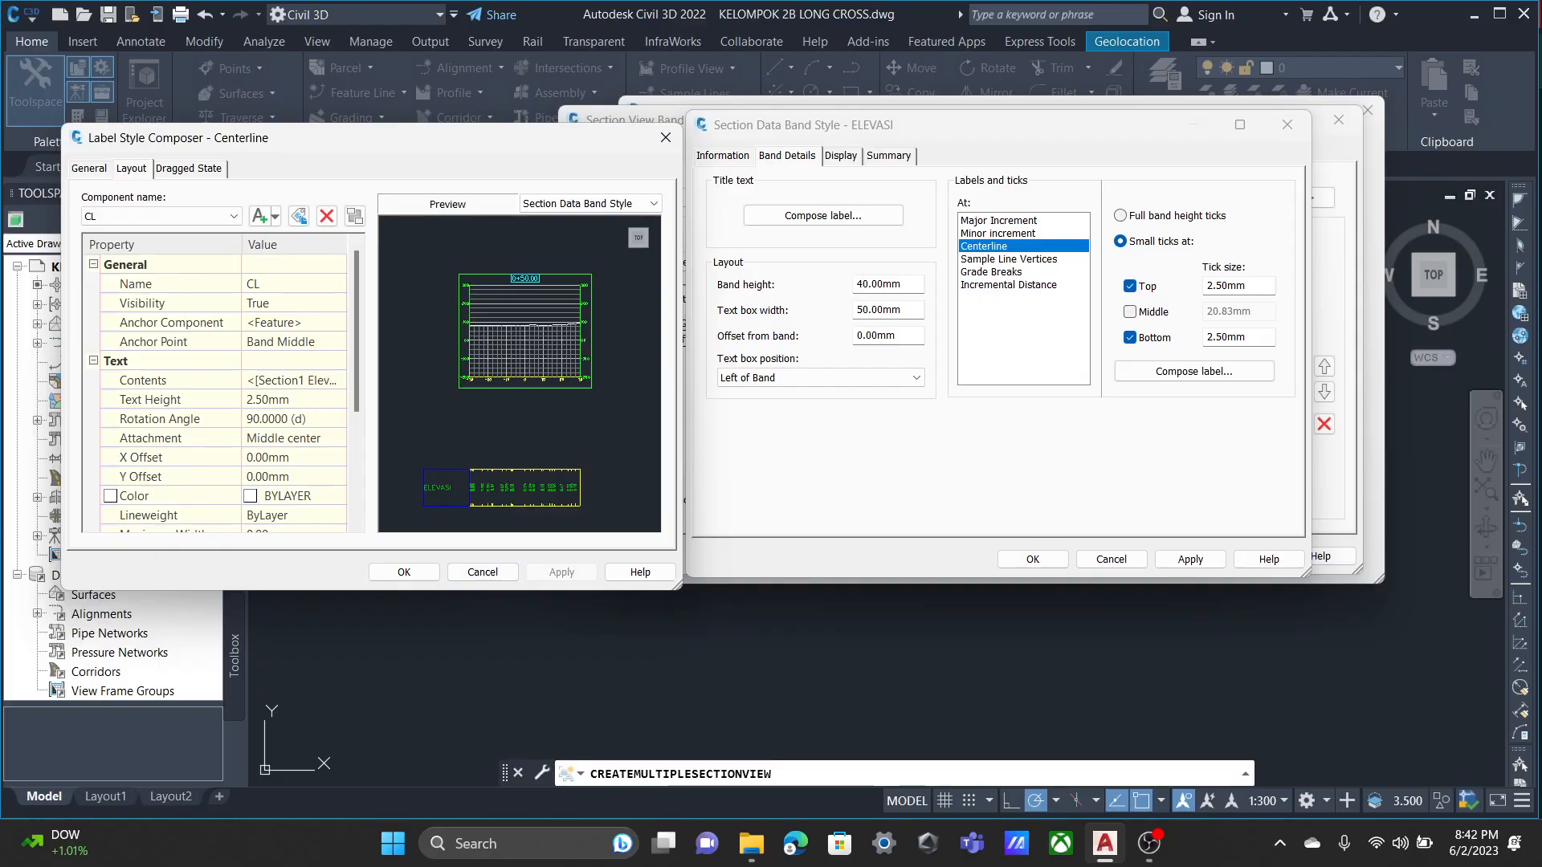
click(404, 572)
click(991, 271)
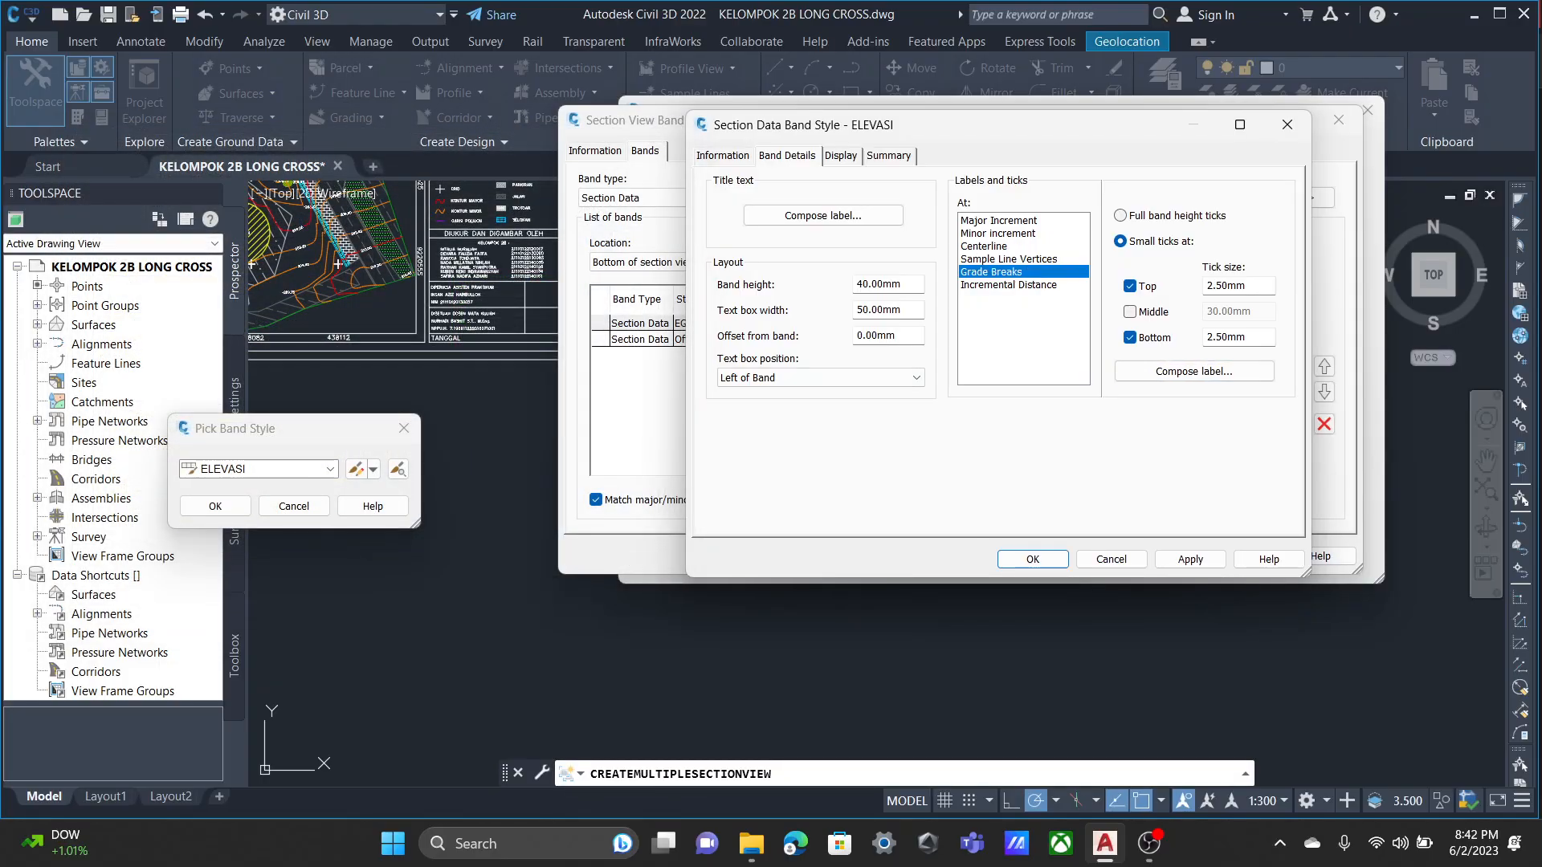
click(1194, 371)
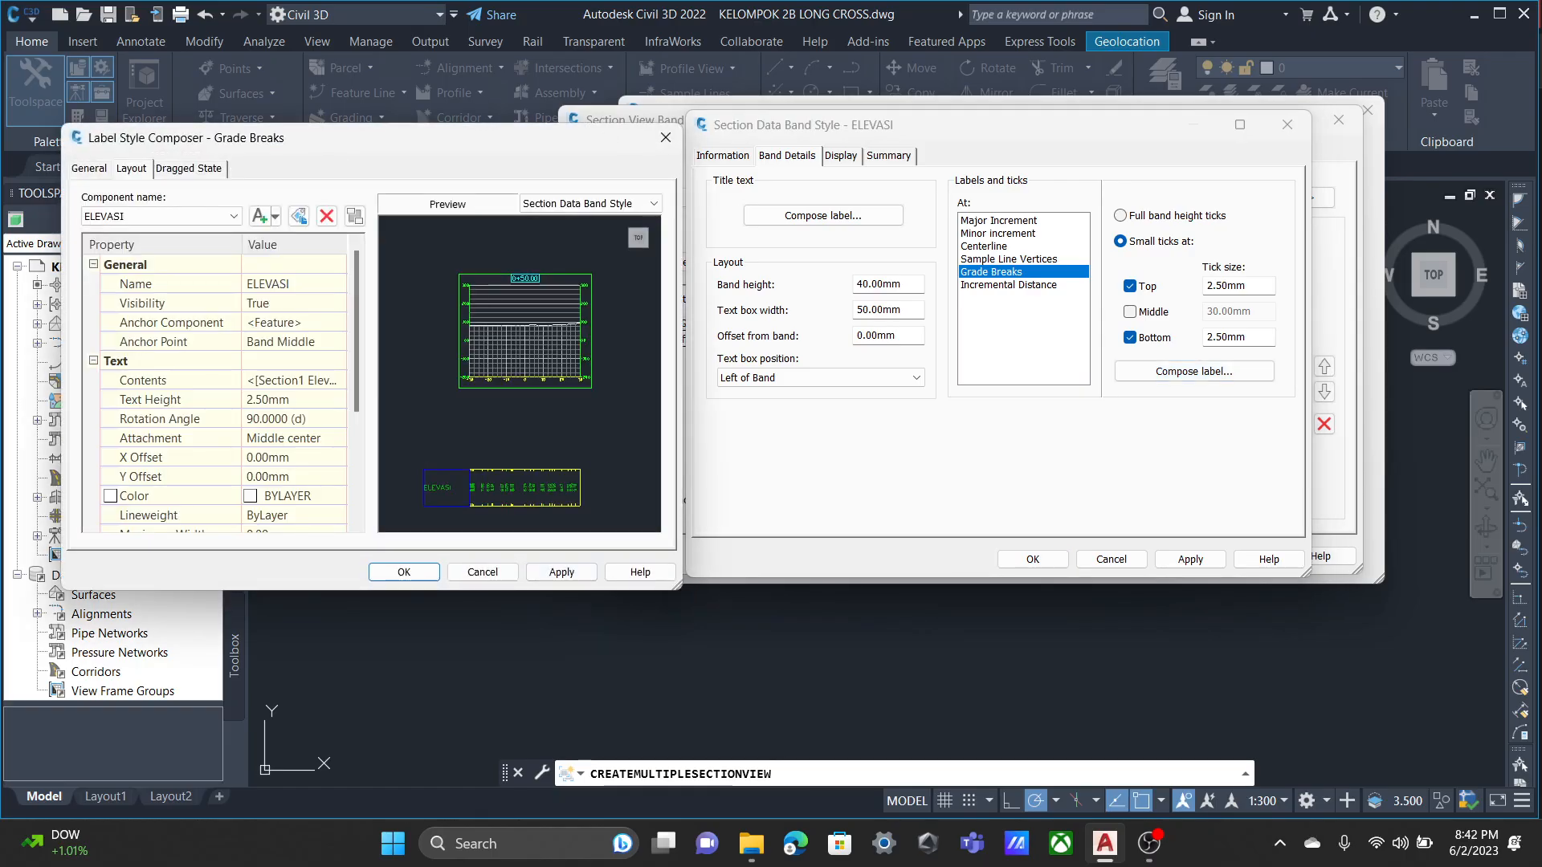
click(404, 572)
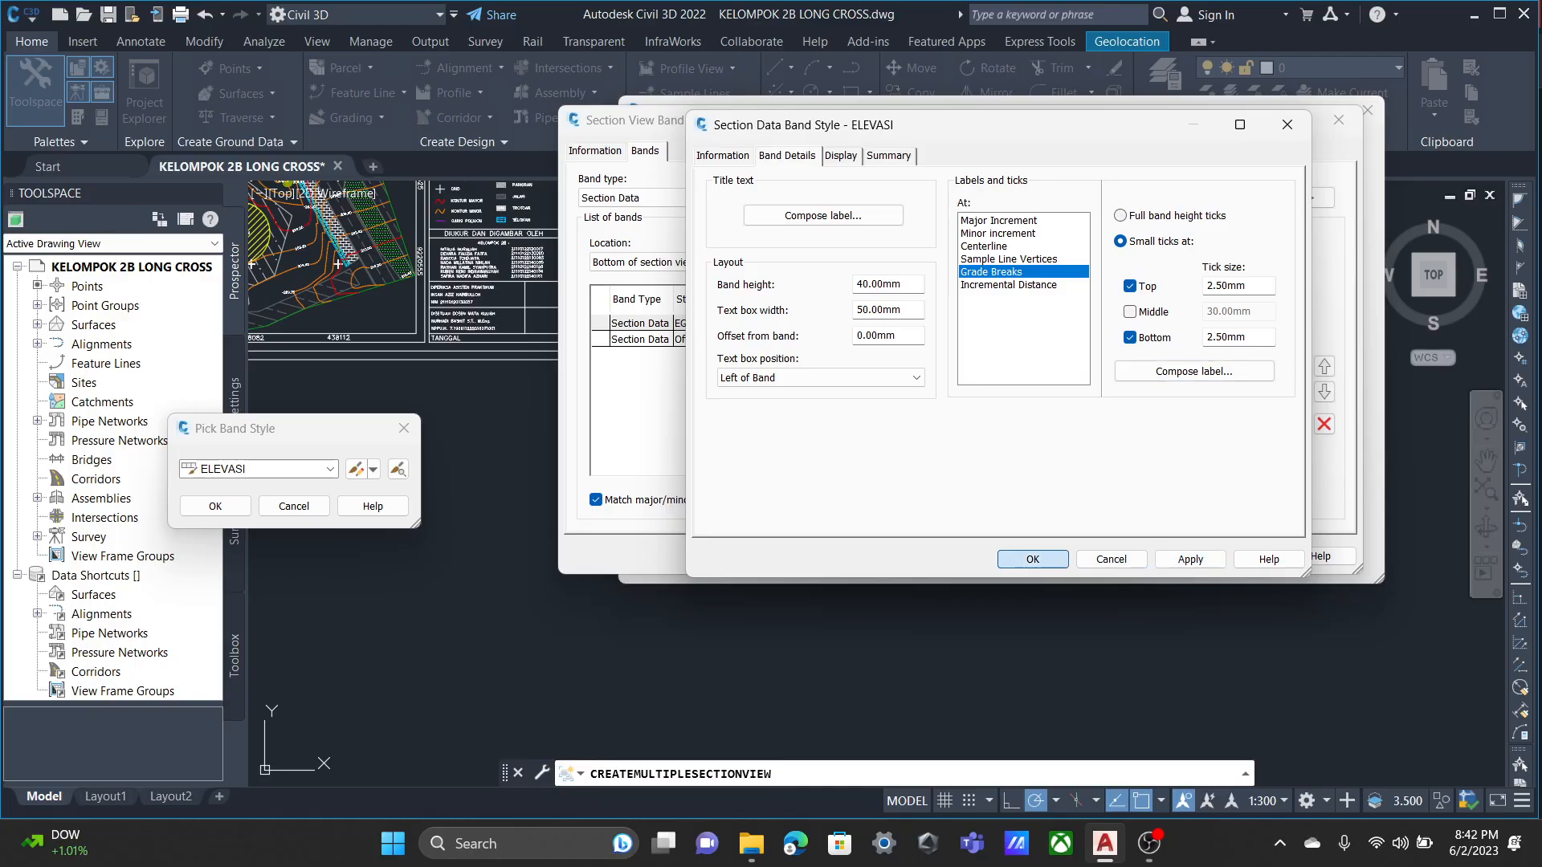
Save the ELEVASI style for the first band and choose the existing JARAK style for the Offsets band.
click(1033, 559)
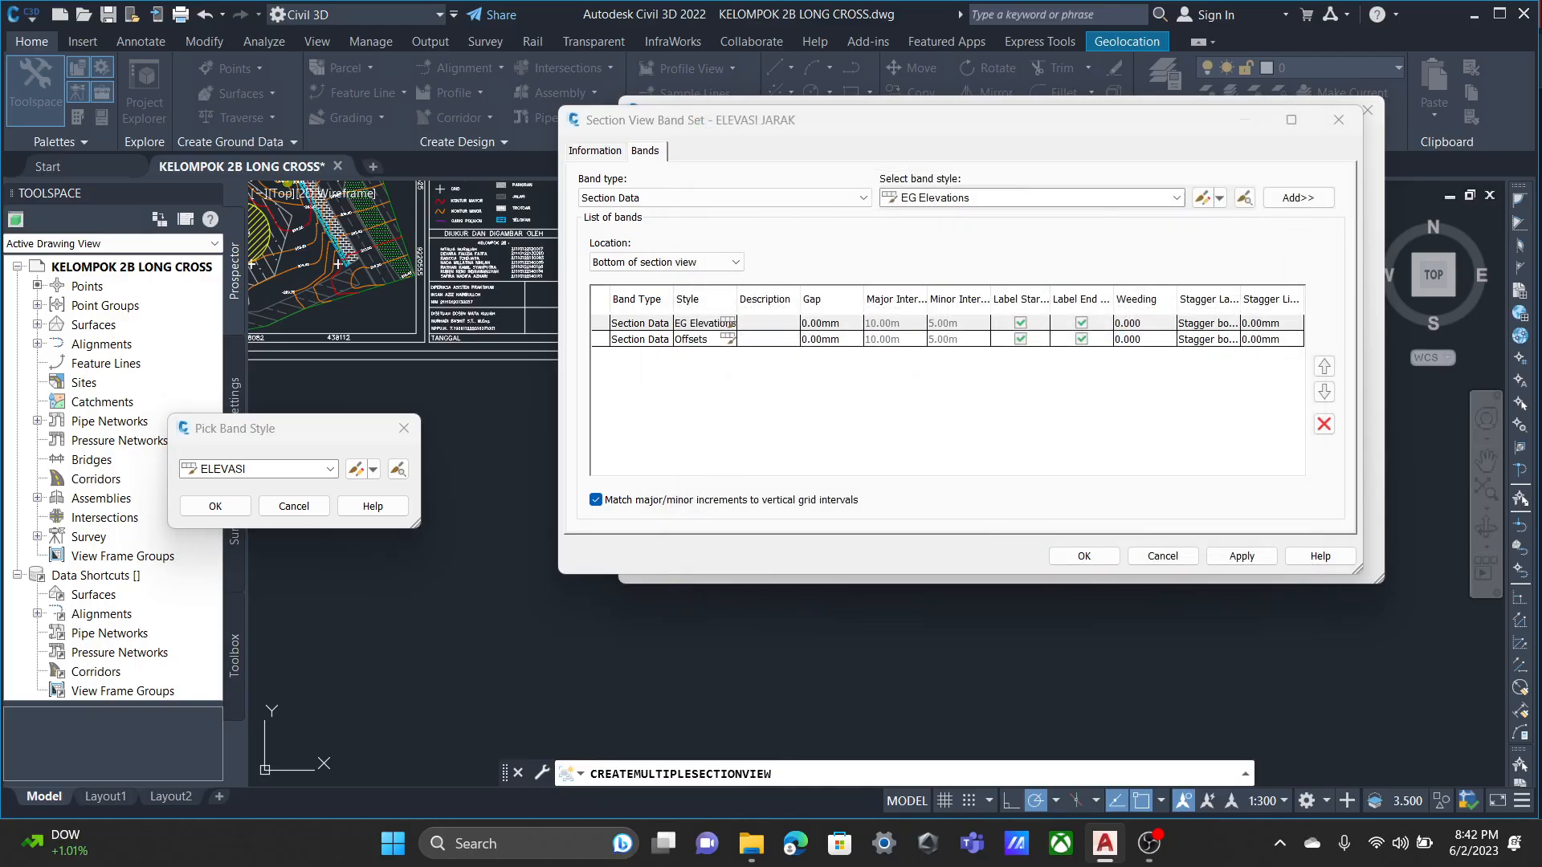
click(216, 506)
click(728, 339)
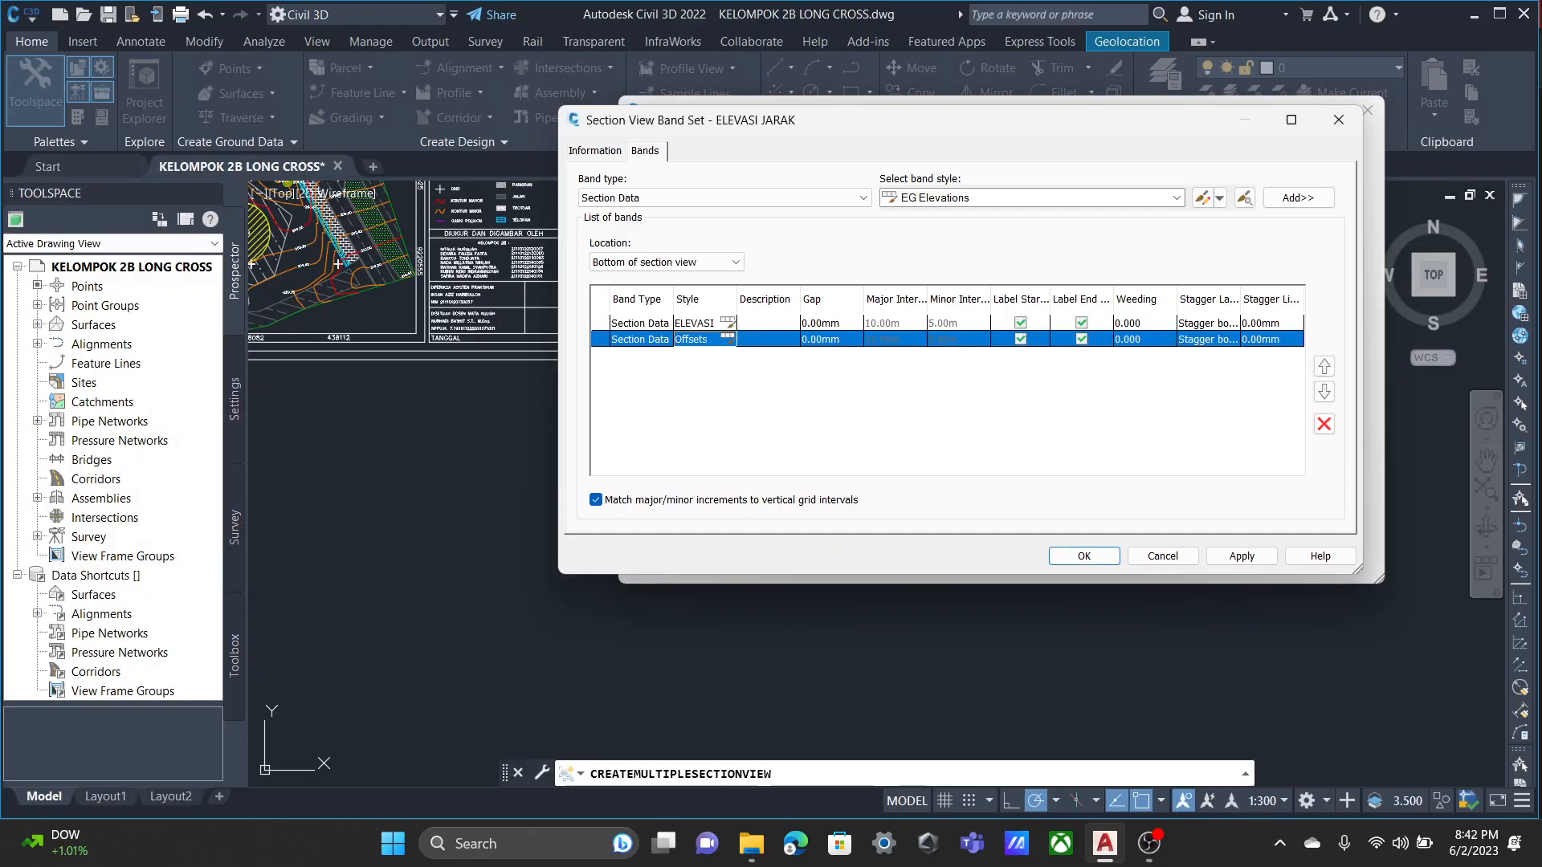
click(374, 469)
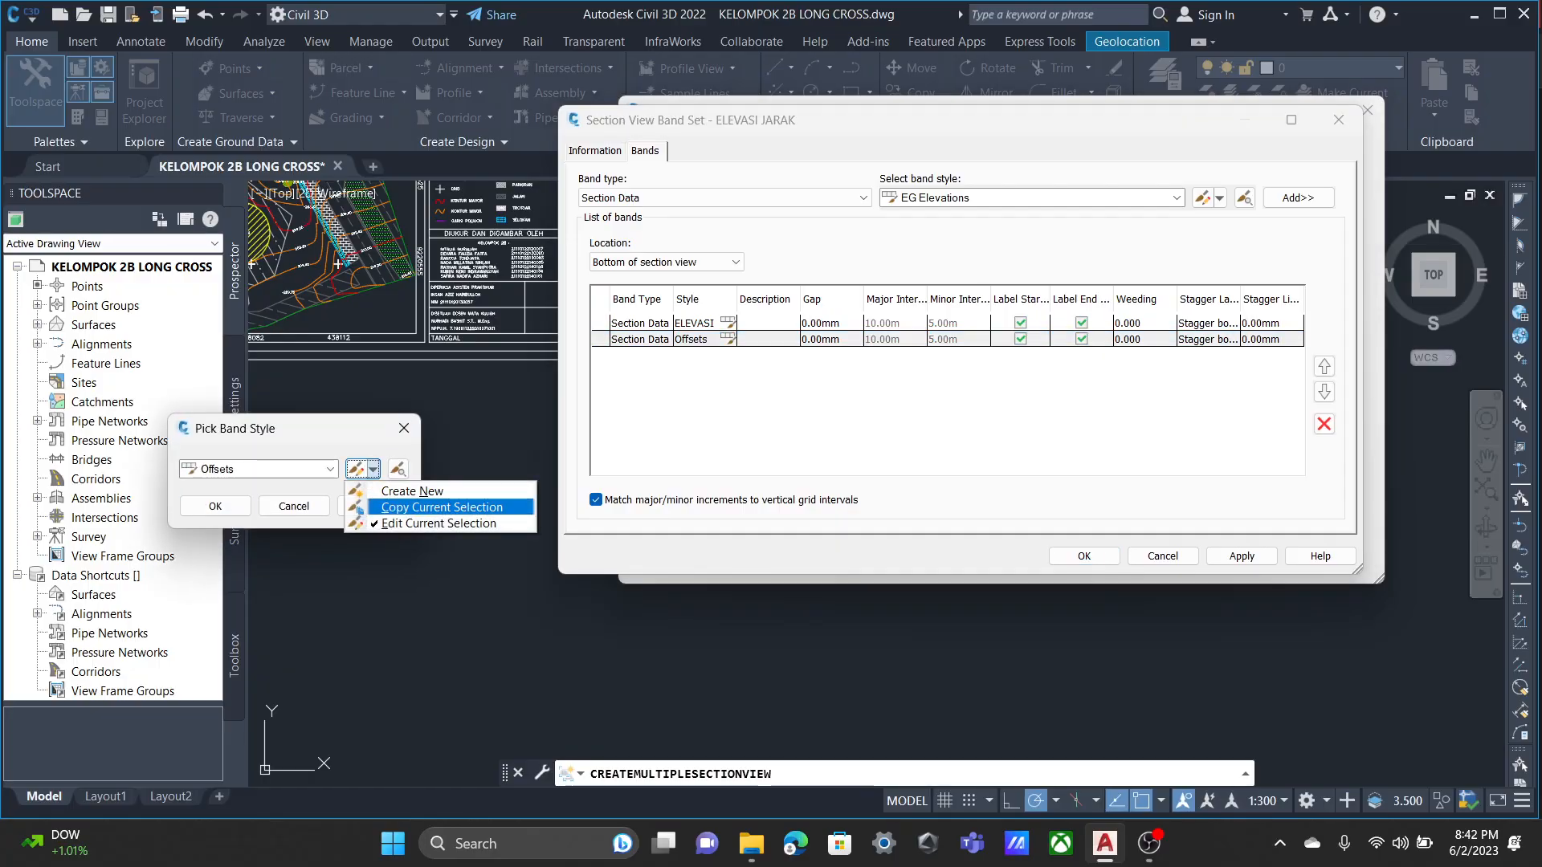
click(330, 469)
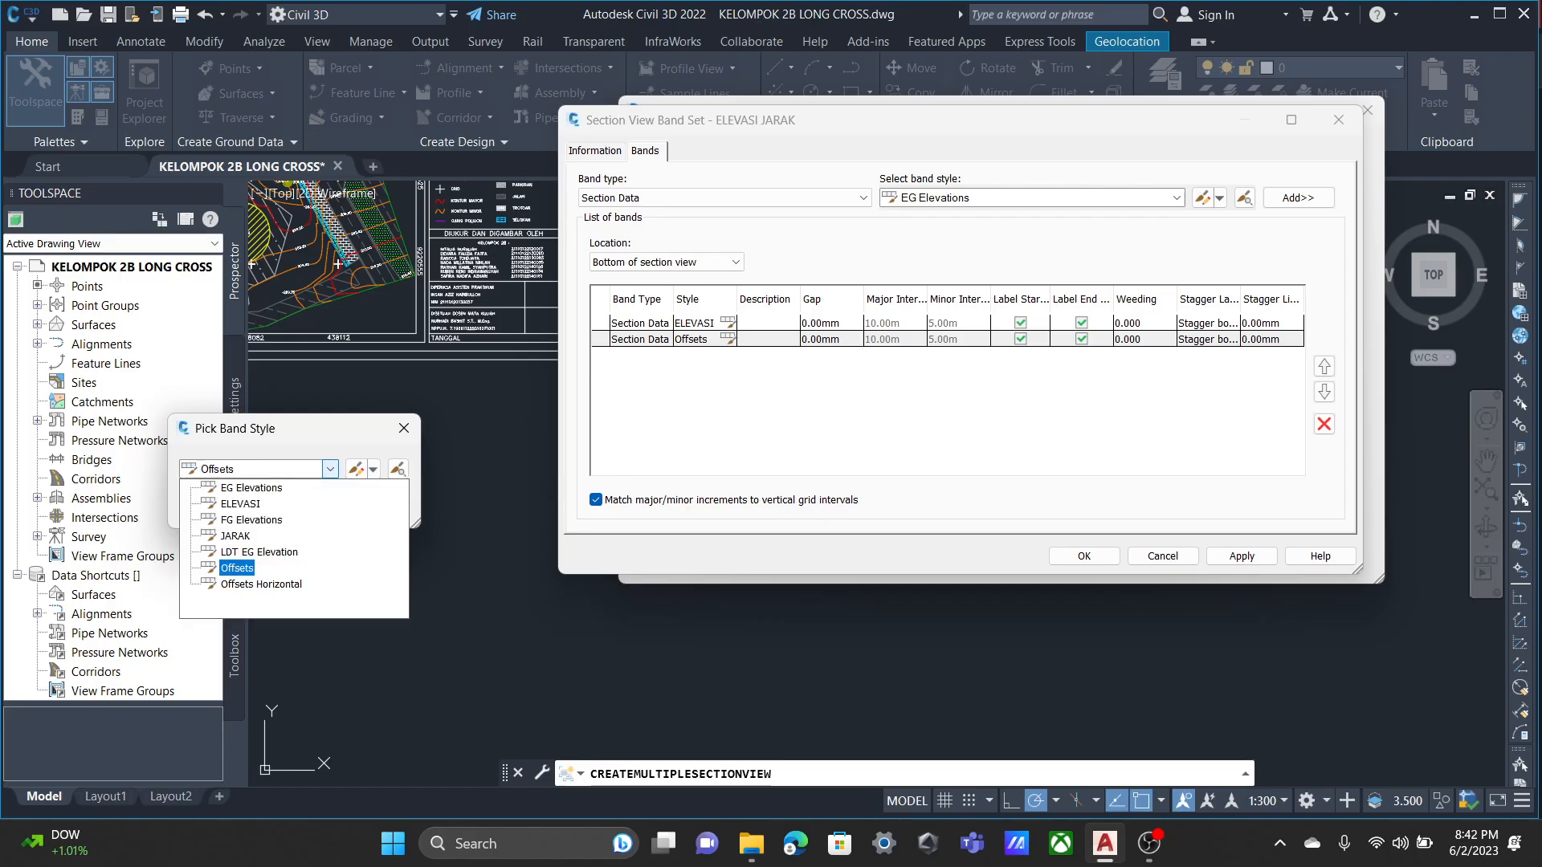
click(234, 536)
Edit the JARAK band style and set its band height to 20 mm.
click(373, 469)
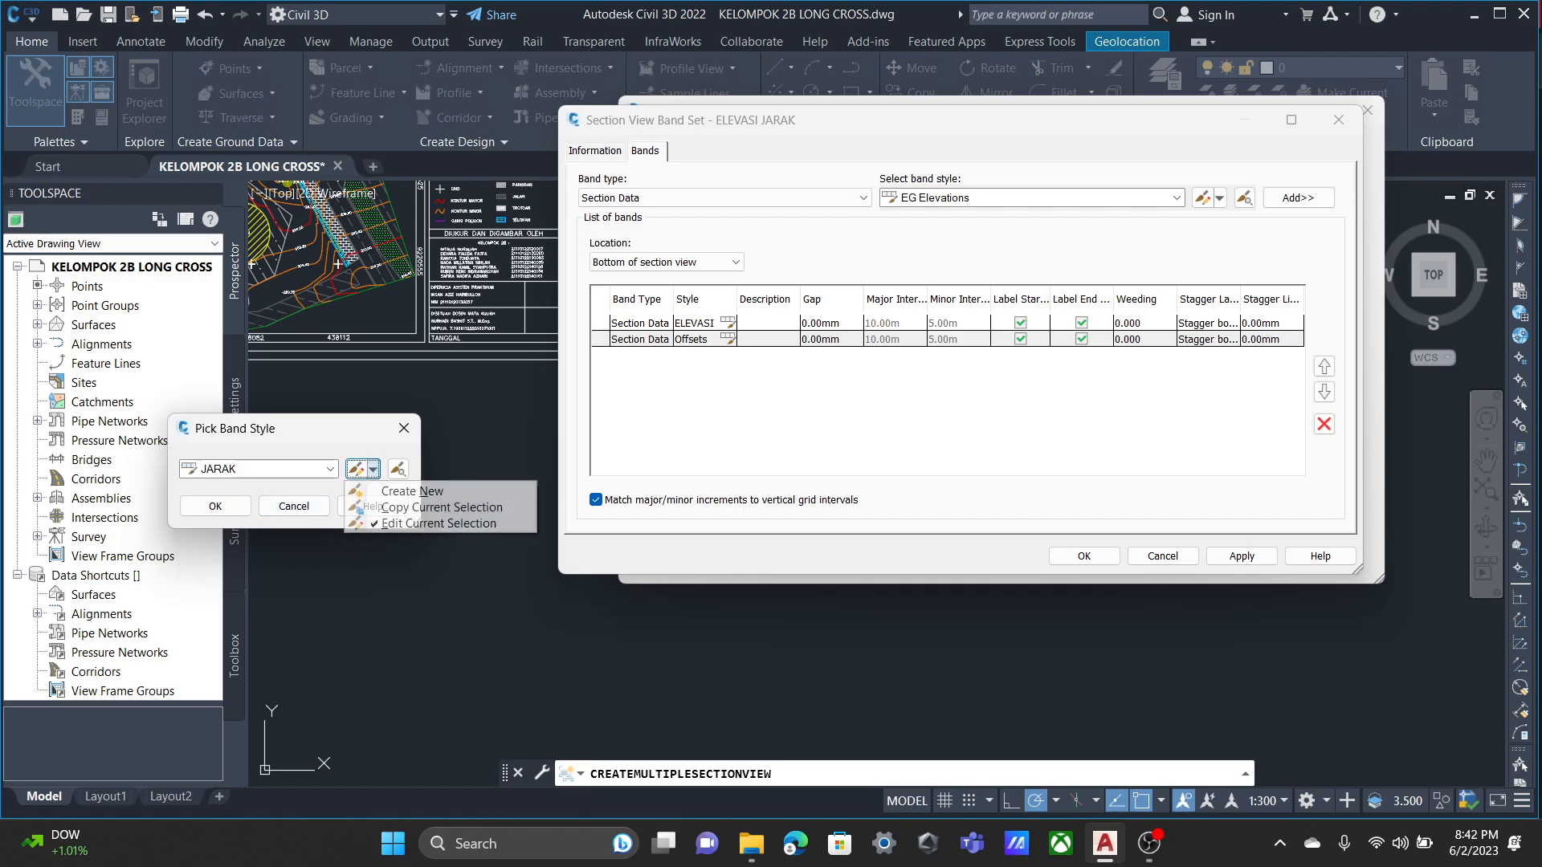
click(363, 523)
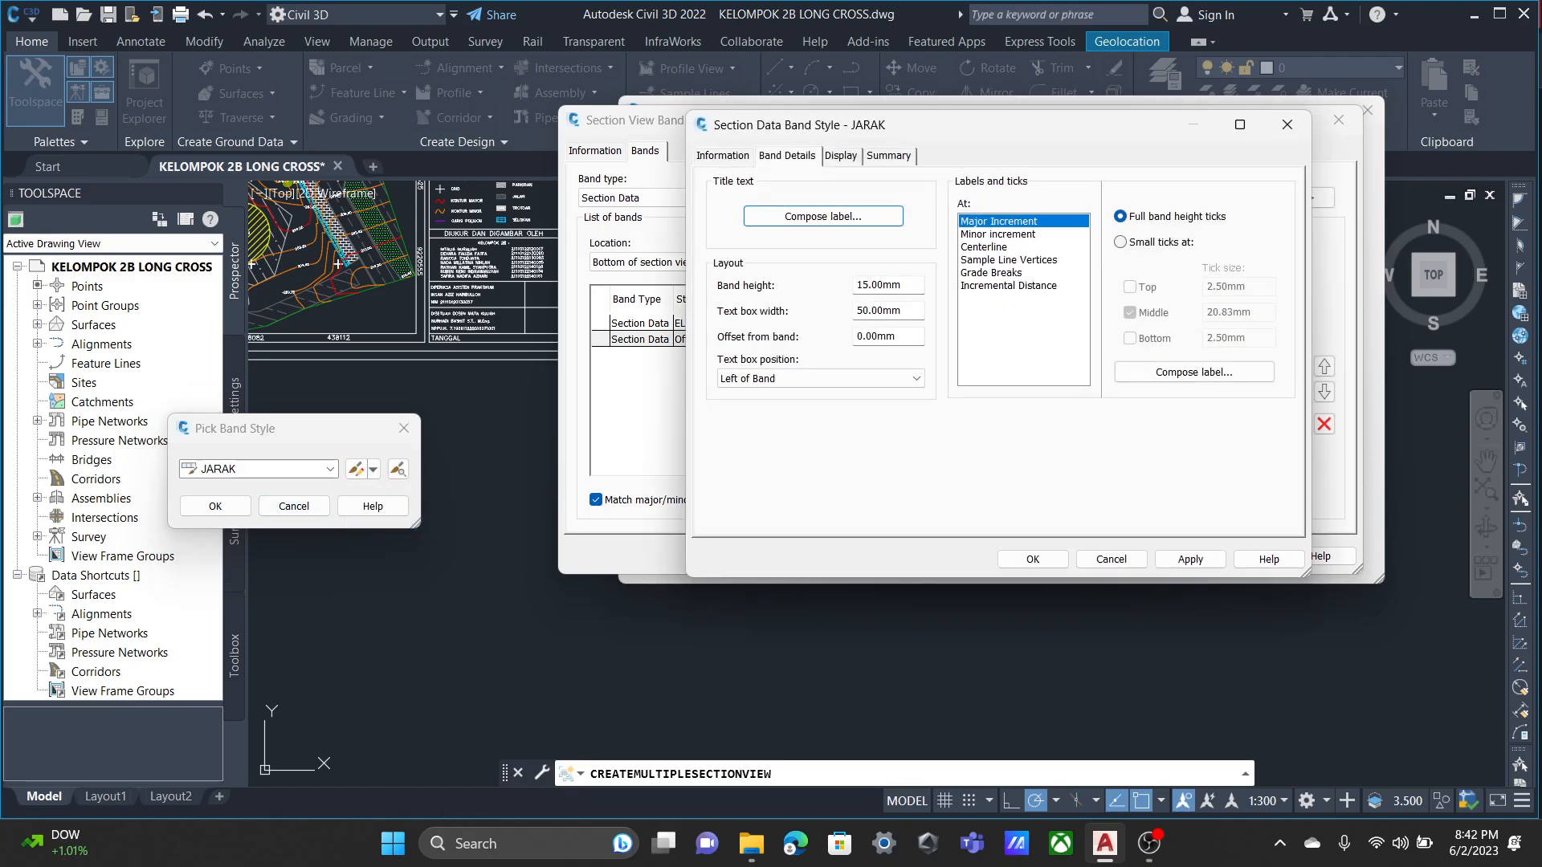
double_click(859, 284)
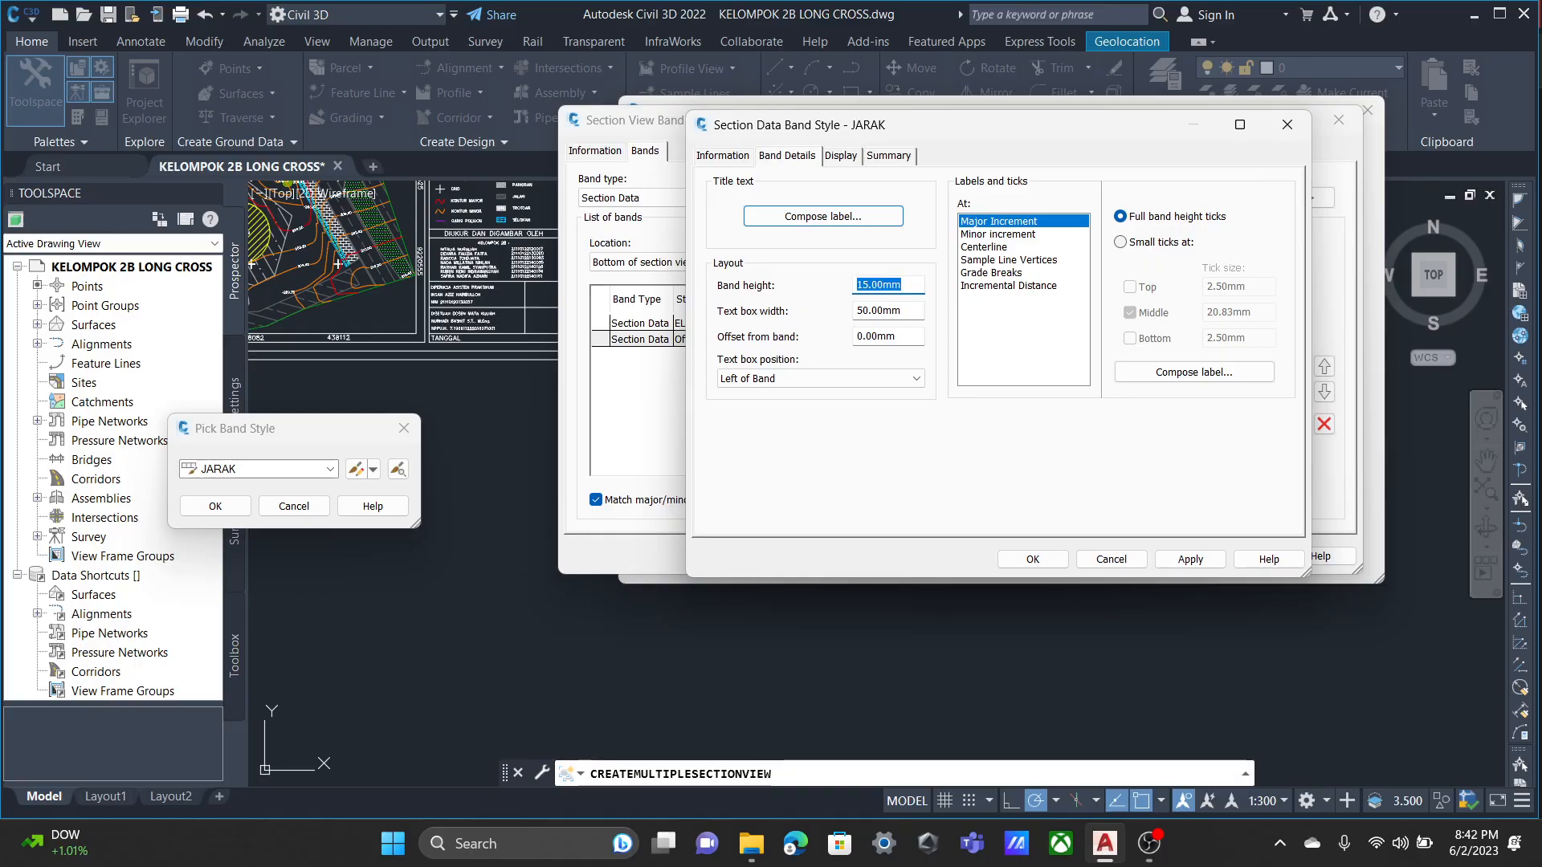
text(20)
Set the title text height of the JARAK band style to 5 mm.
click(823, 216)
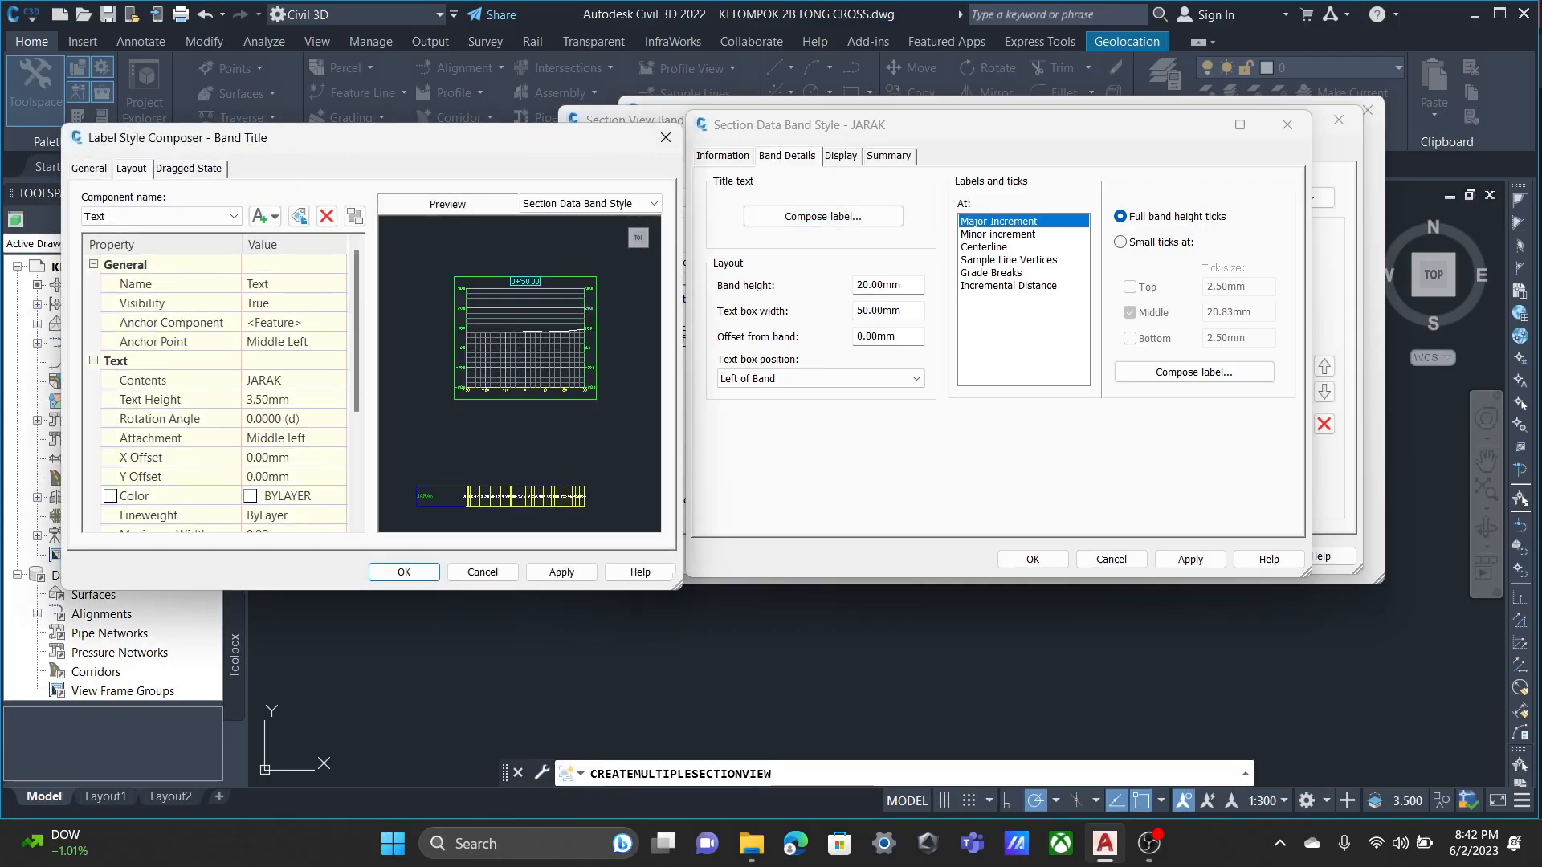
click(294, 400)
text(5)
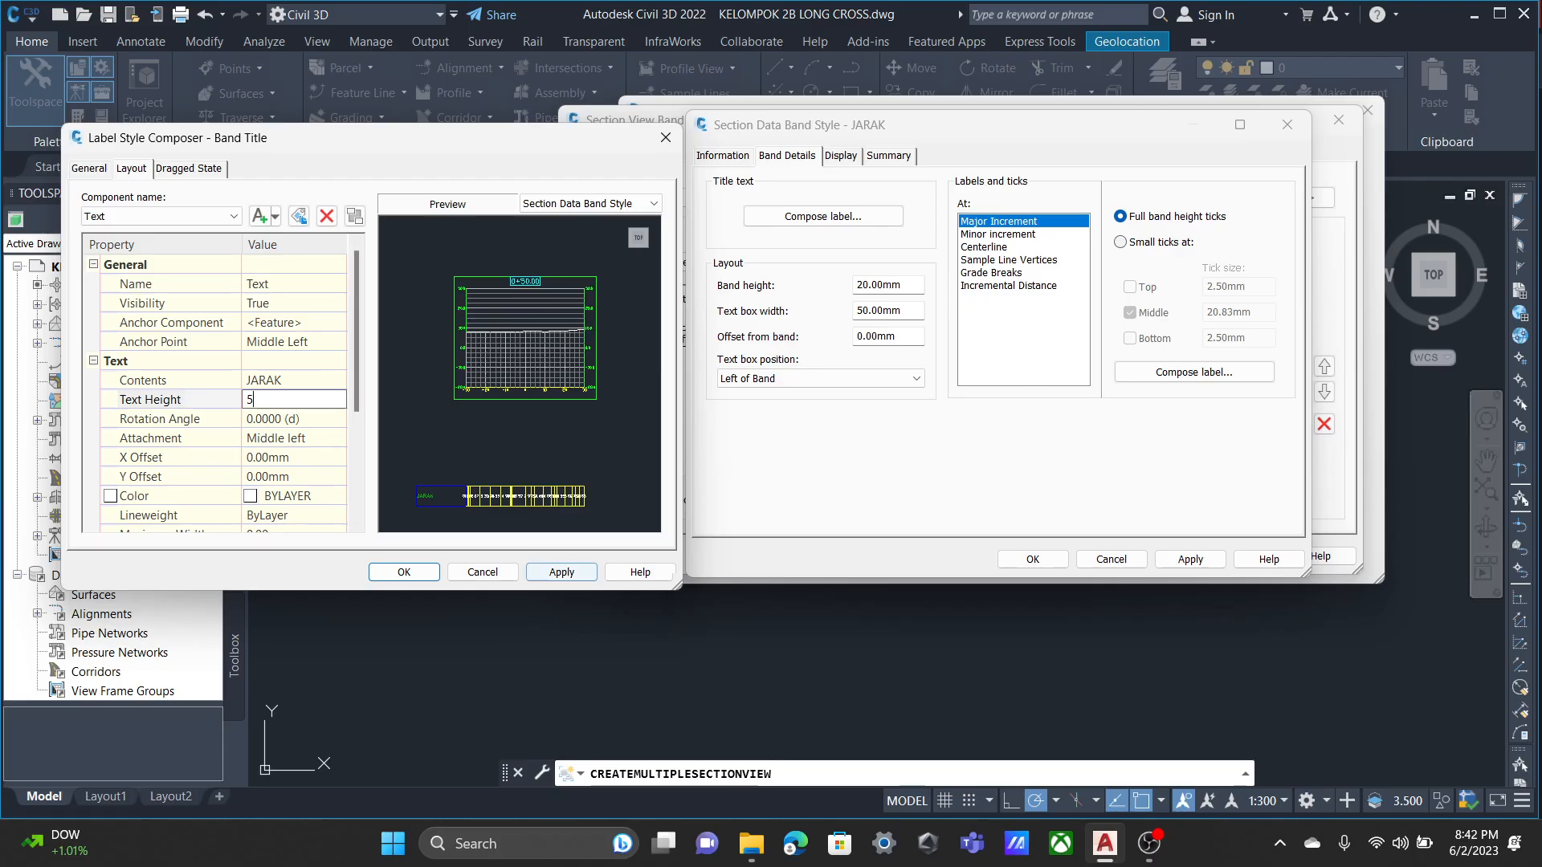
click(404, 572)
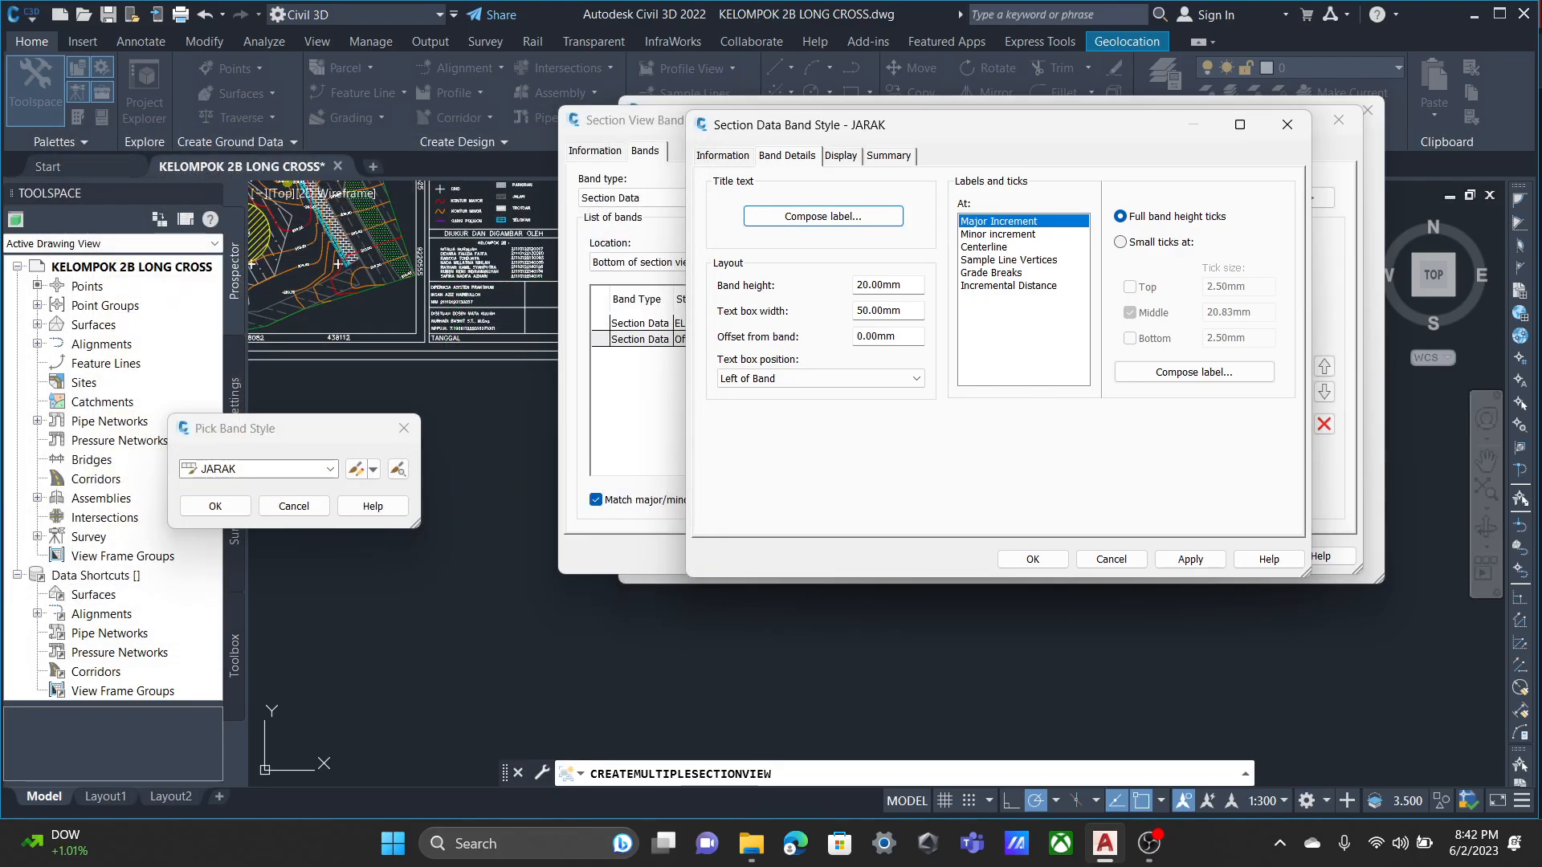
Turn on the visibility of the centerline ticks in the display settings of the JARAK band style.
click(841, 156)
click(787, 156)
click(841, 156)
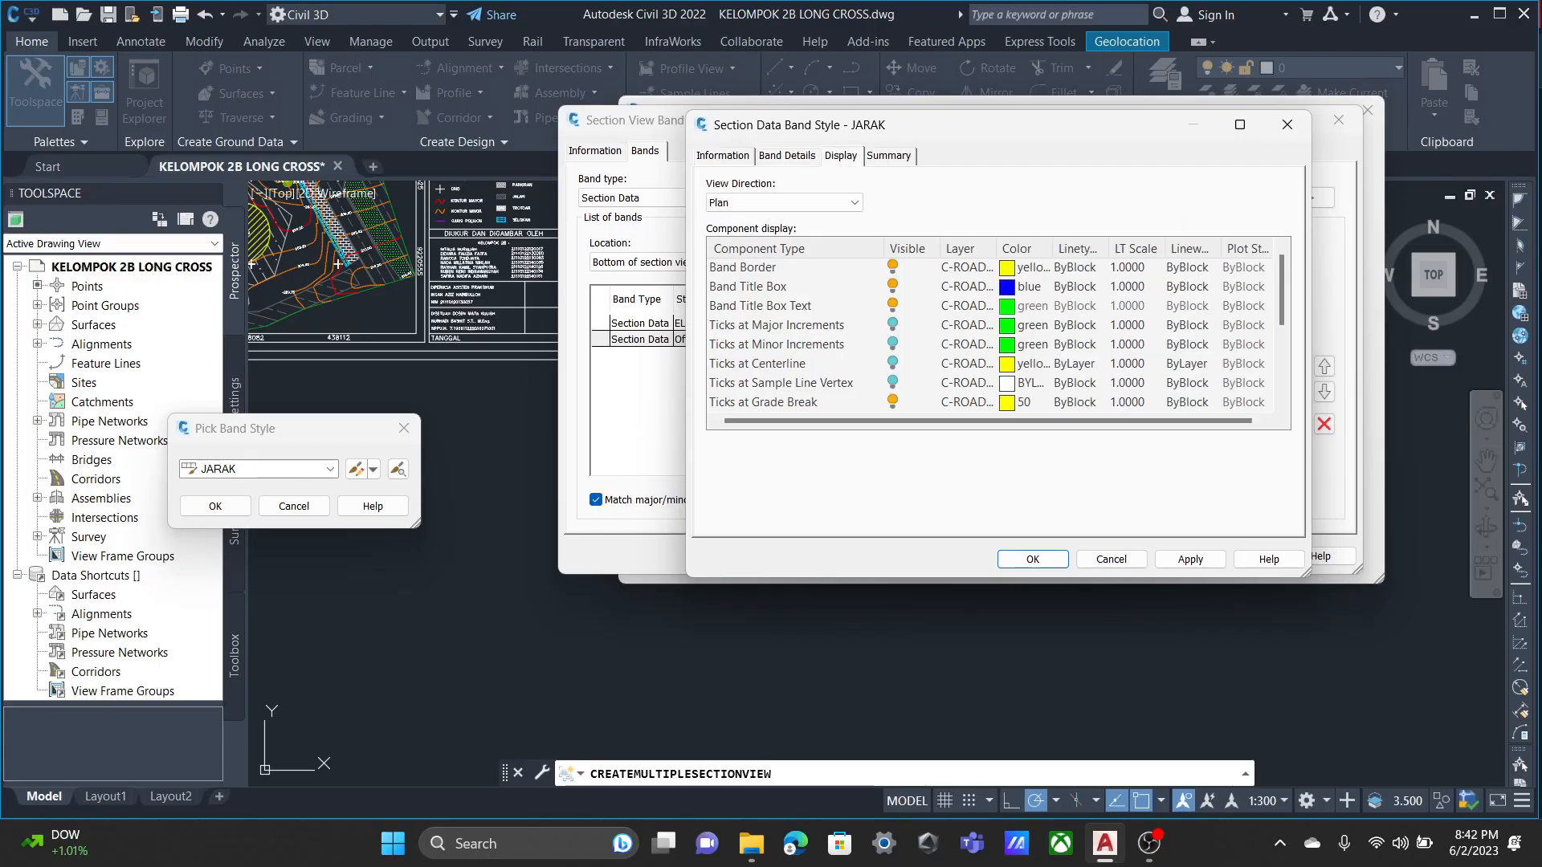
click(796, 325)
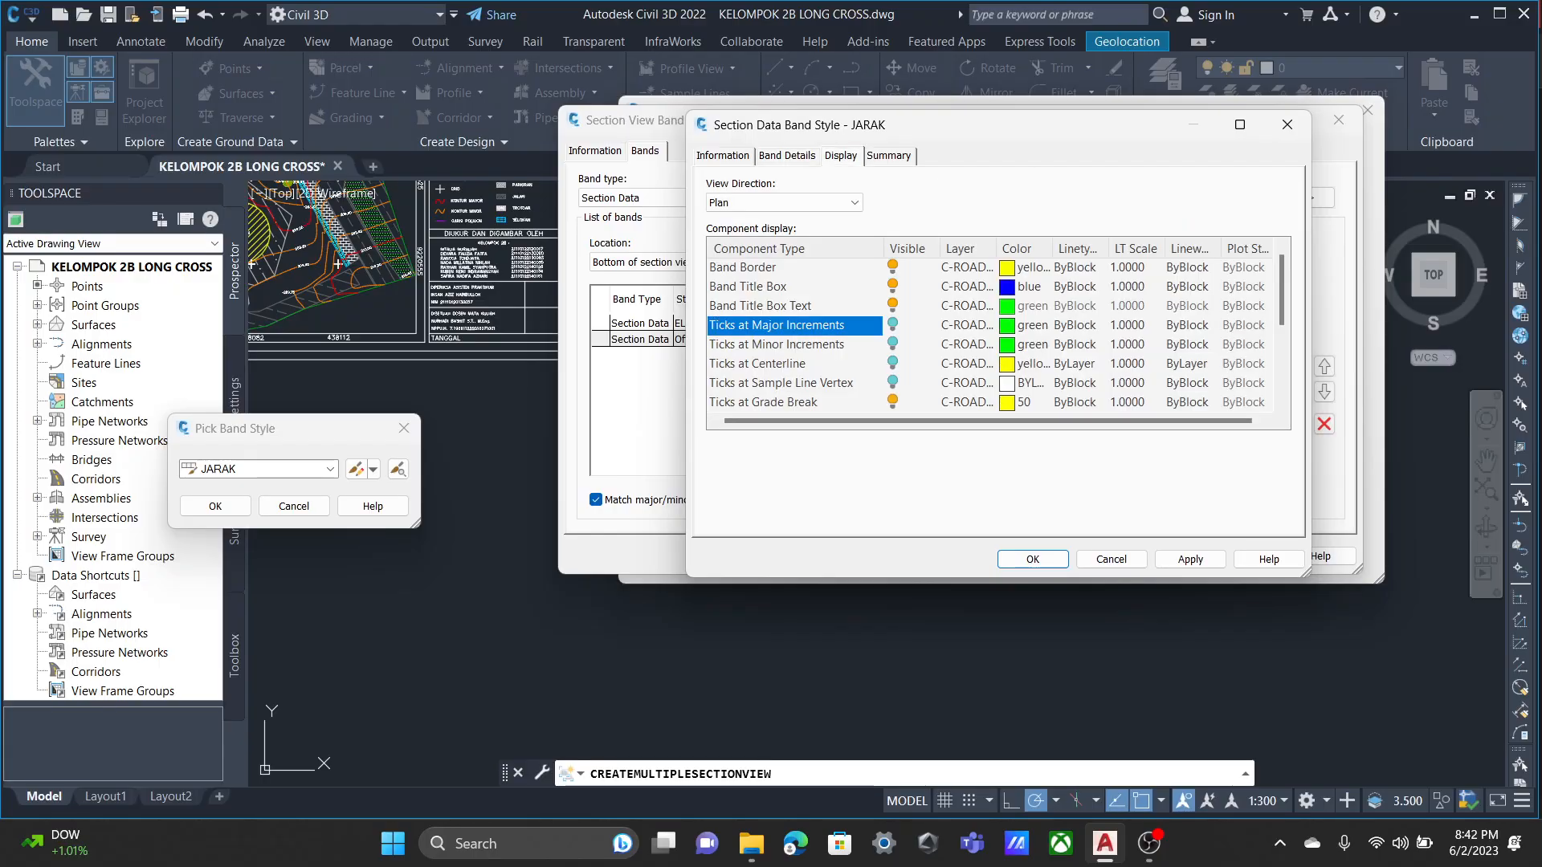
click(893, 364)
scroll(893, 364, down, 2)
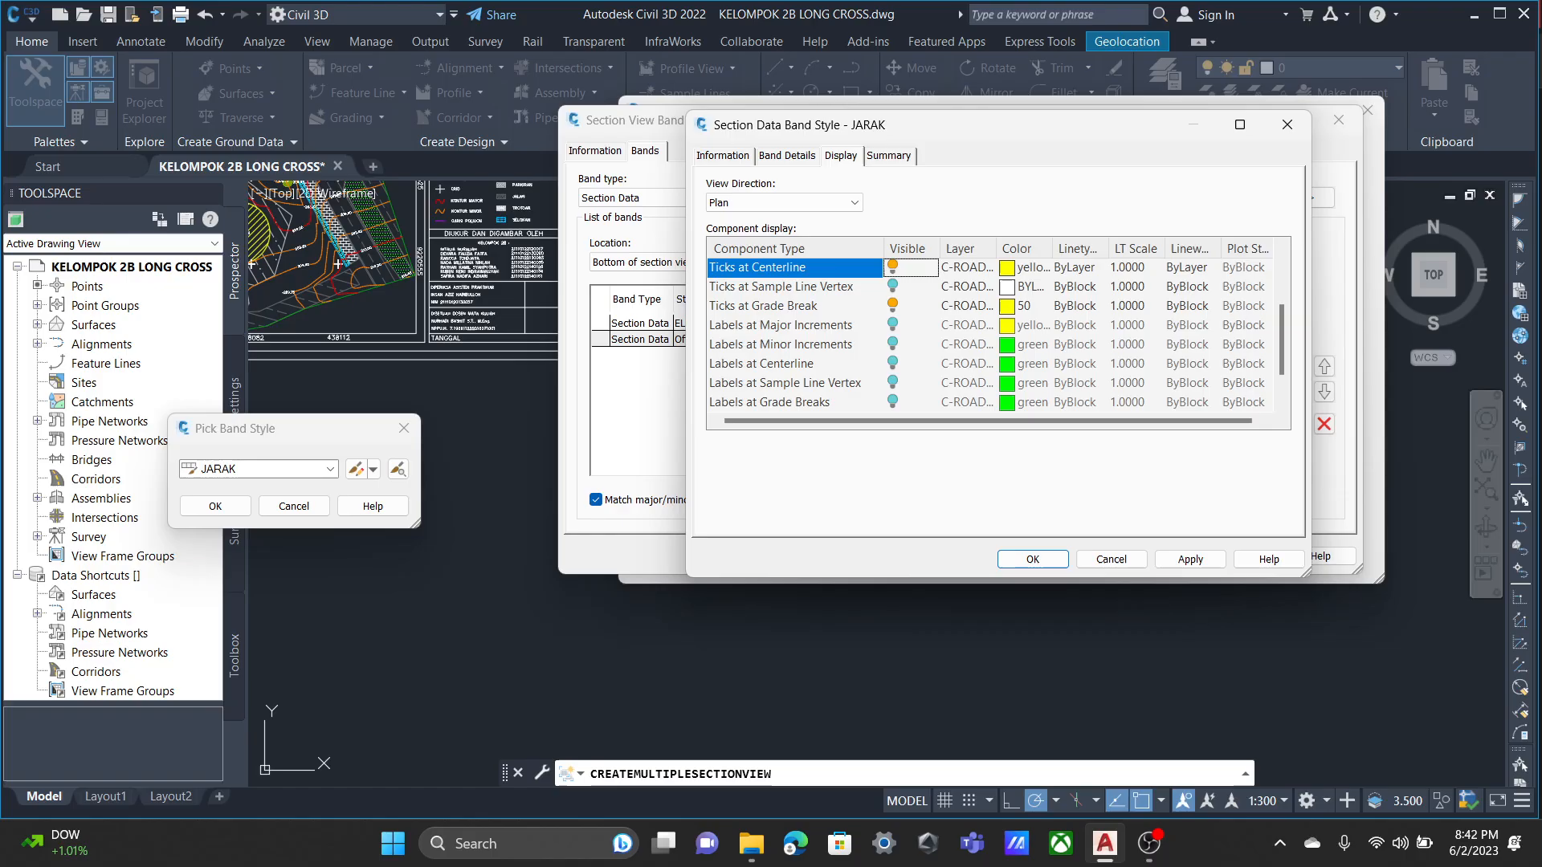
scroll(996, 335, down, 1)
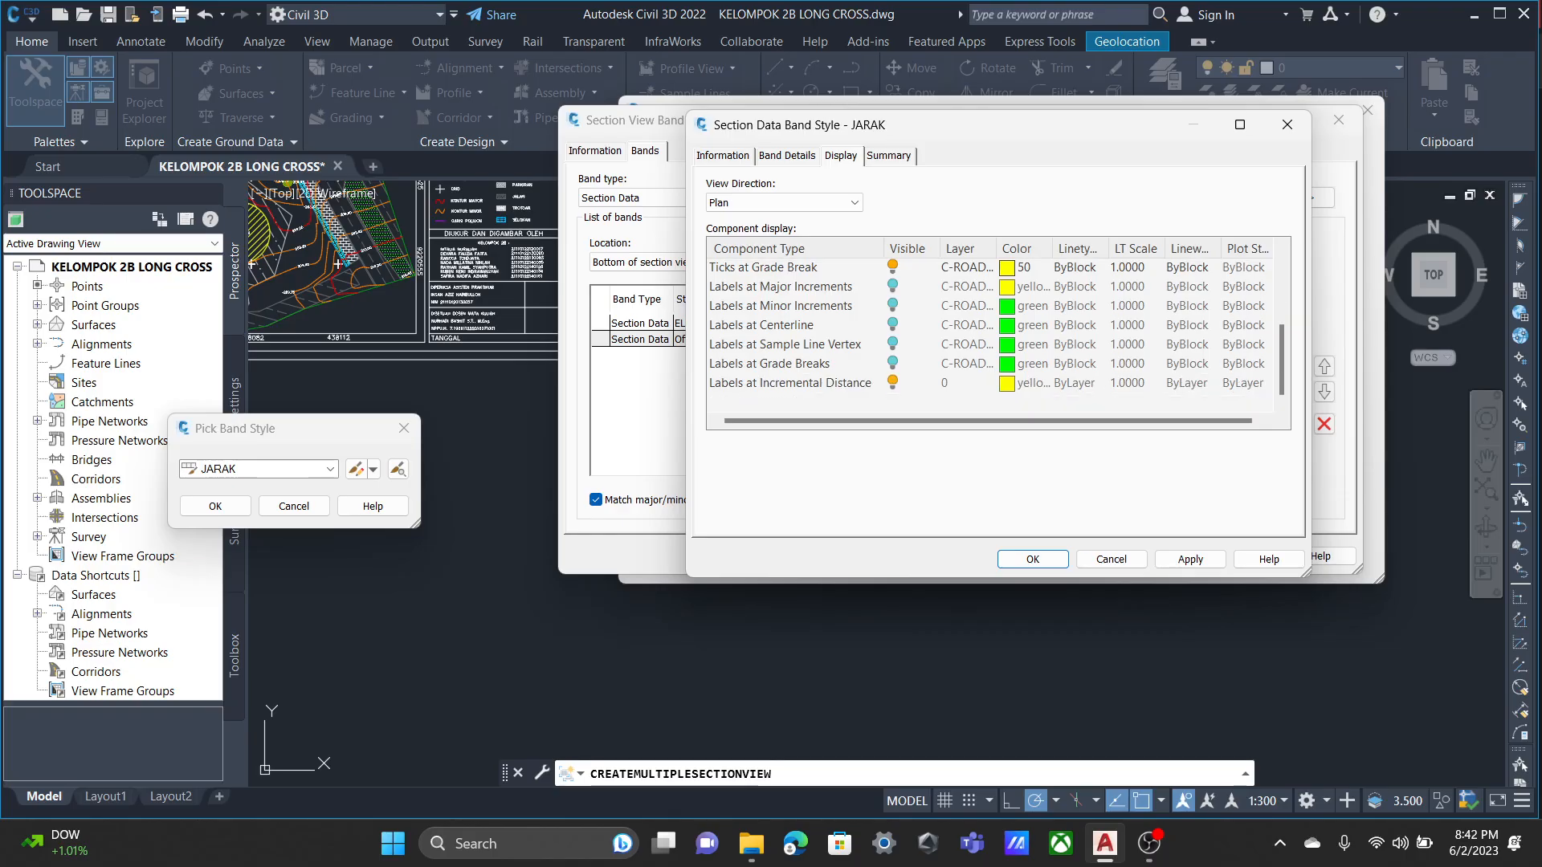
Set the text height of the JARAK band style's Incremental Distance label to 1 mm.
click(787, 155)
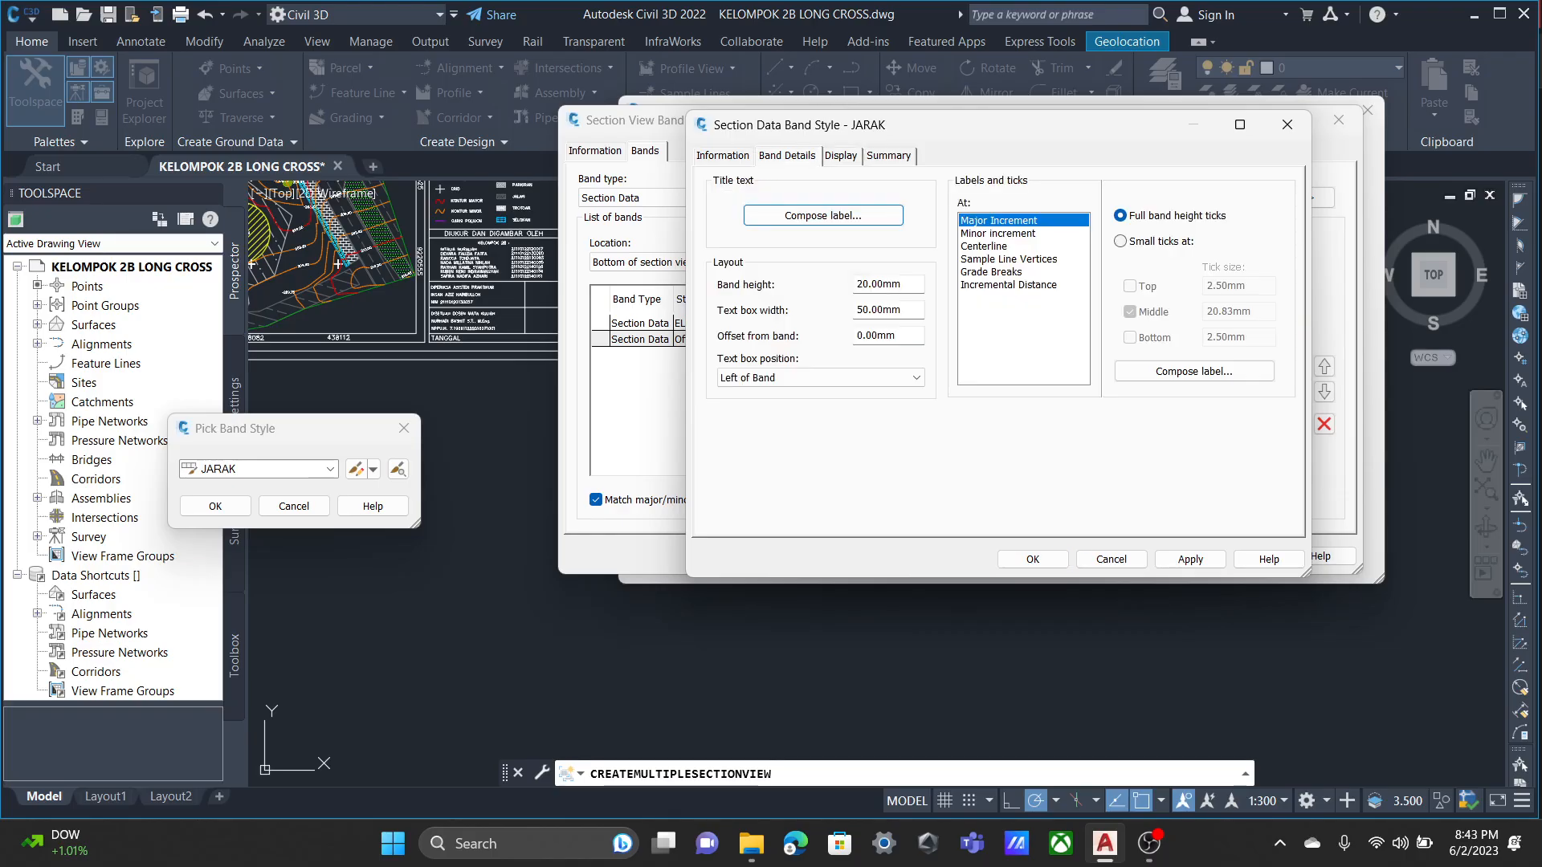
click(1009, 285)
click(1195, 371)
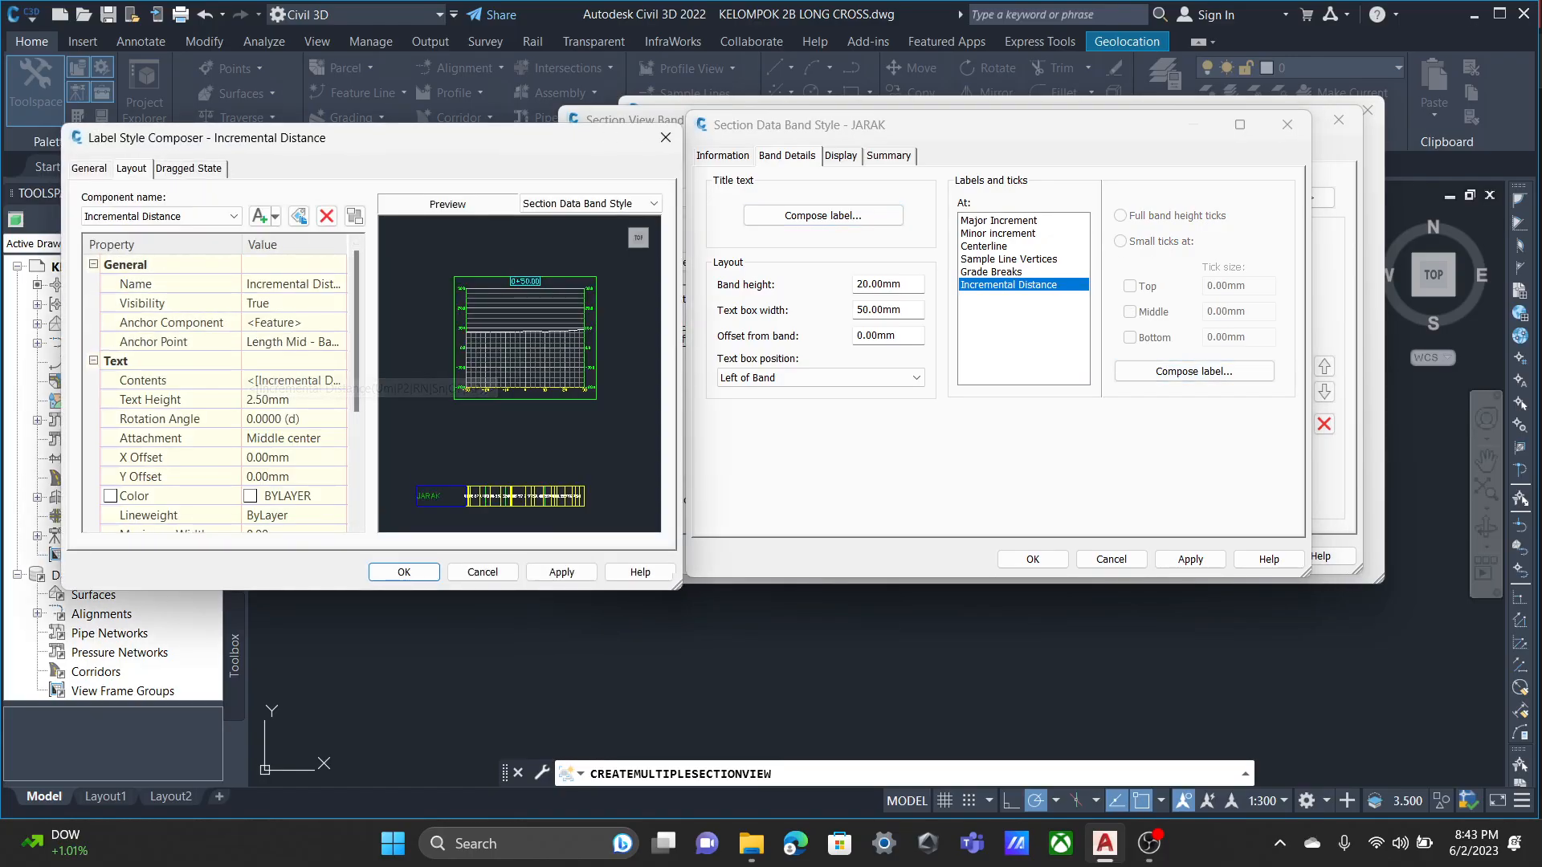
click(269, 400)
double_click(269, 400)
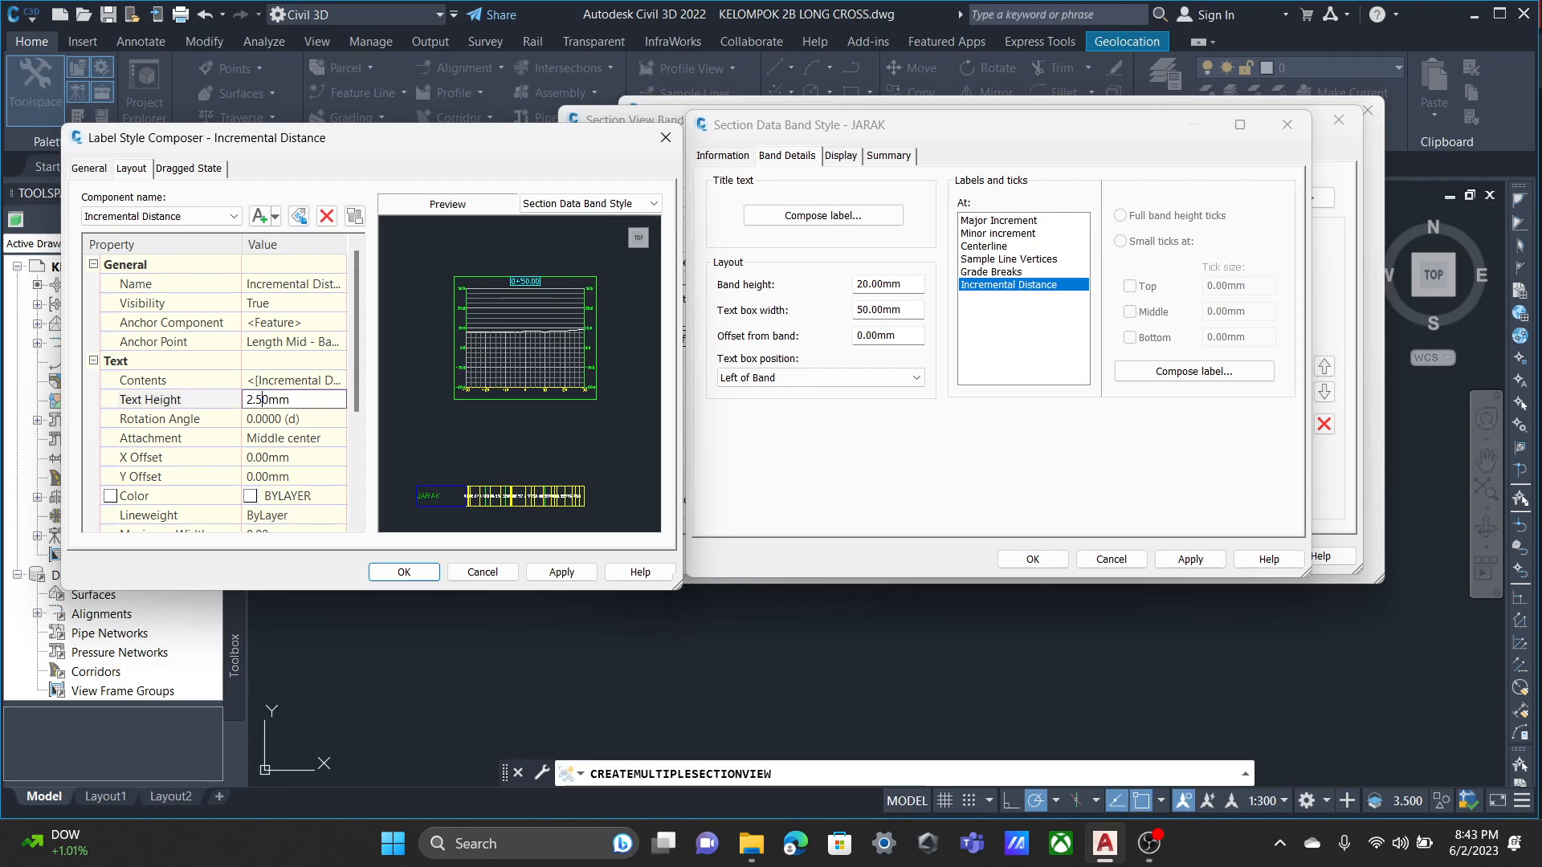
text(1)
key(Return)
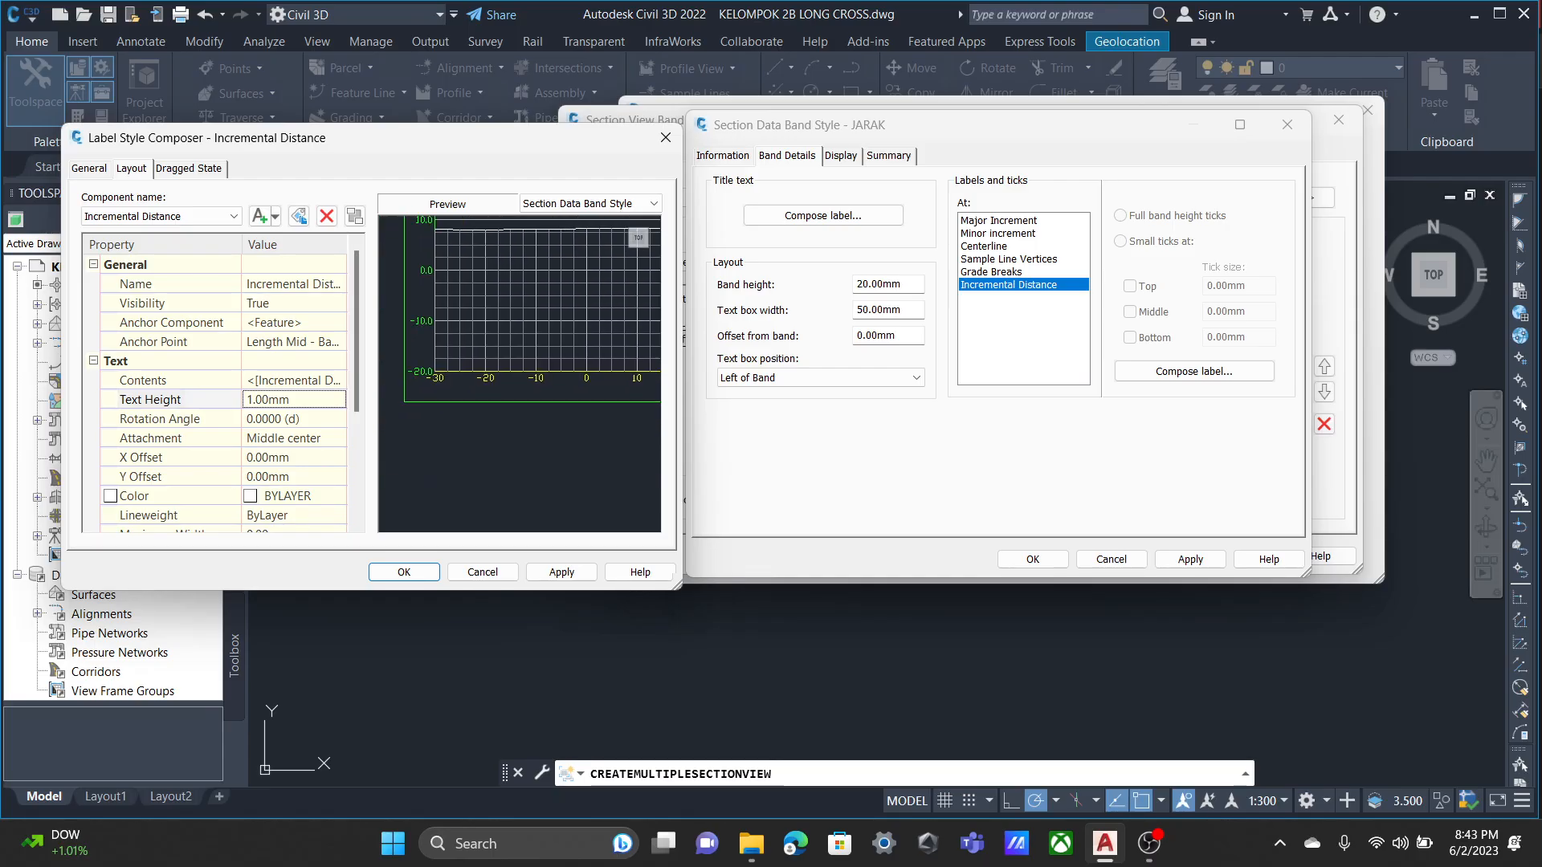
Examine the preview of the JARAK band to see how the incremental distance labels fit between the ticks.
scroll(519, 378, up, 3)
middle_drag(555, 498, 438, 418)
scroll(519, 357, up, 4)
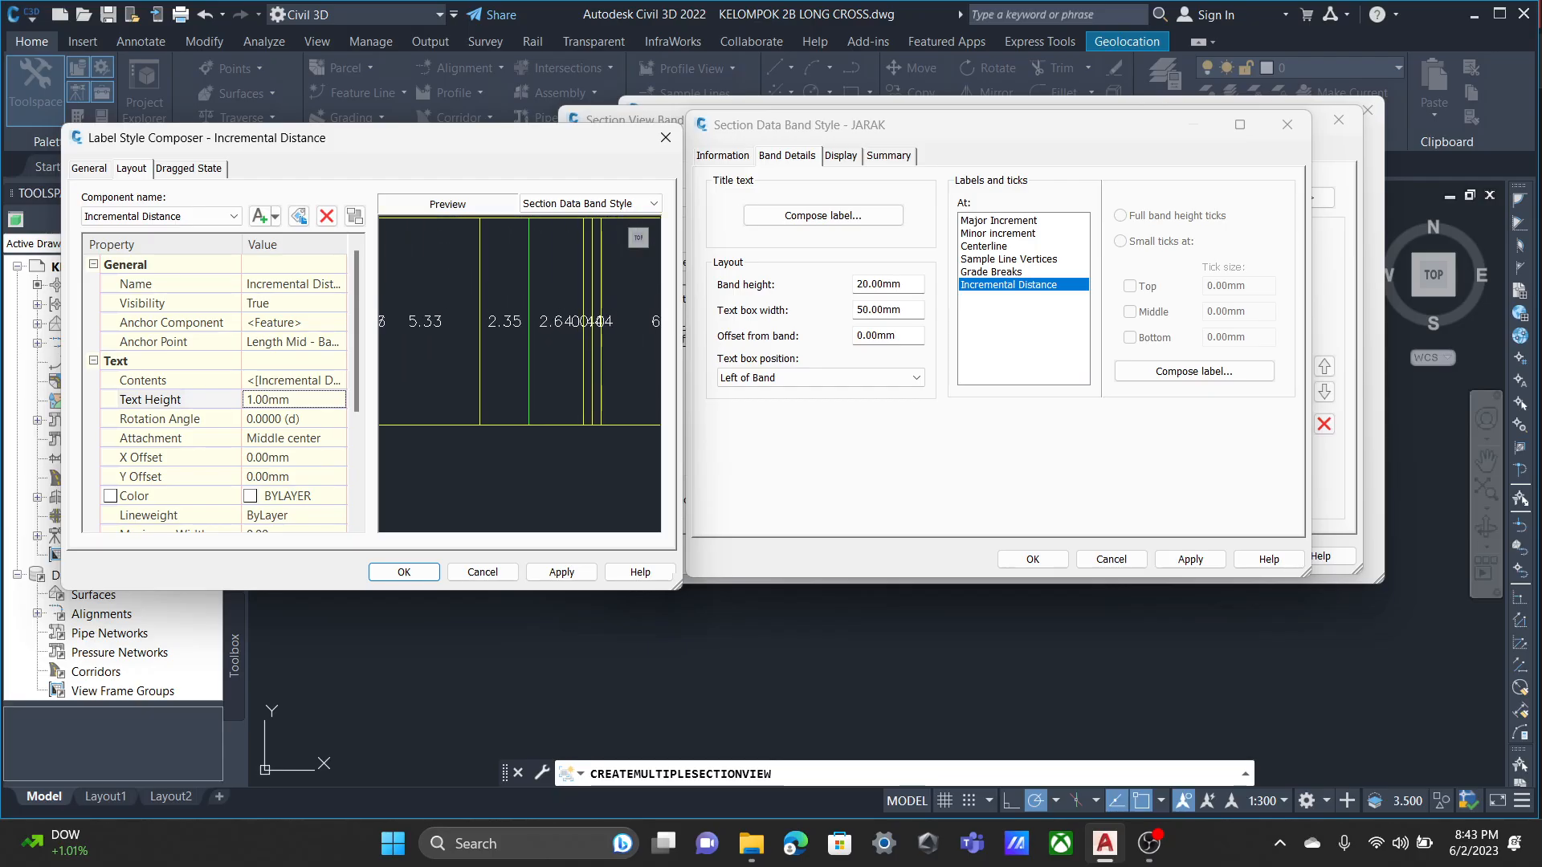
scroll(519, 373, up, 1)
scroll(519, 373, down, 1)
middle_drag(602, 385, 436, 363)
scroll(506, 378, down, 1)
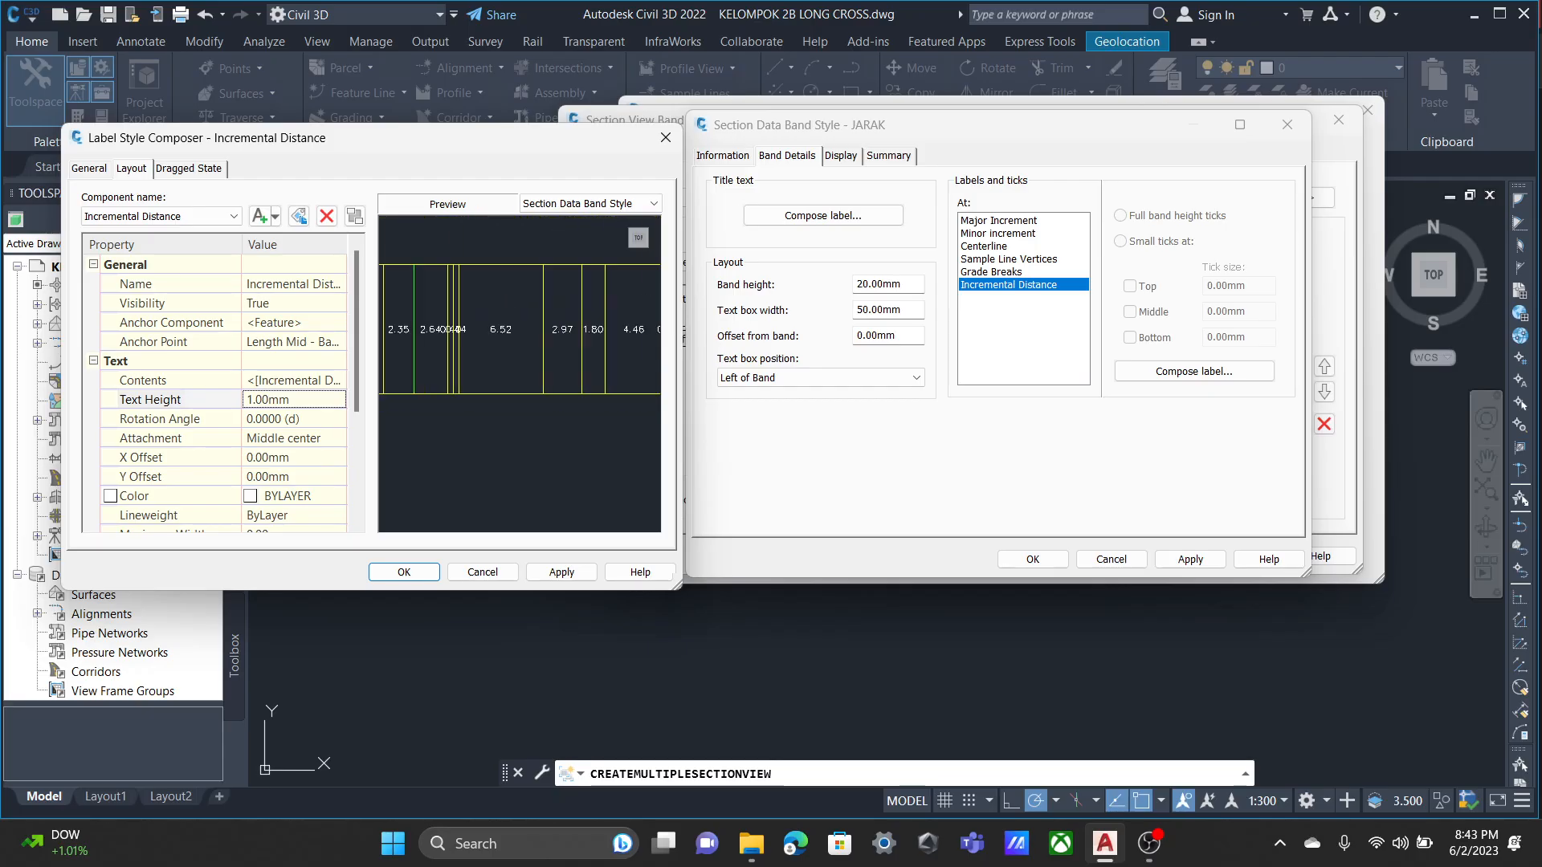
scroll(521, 375, down, 1)
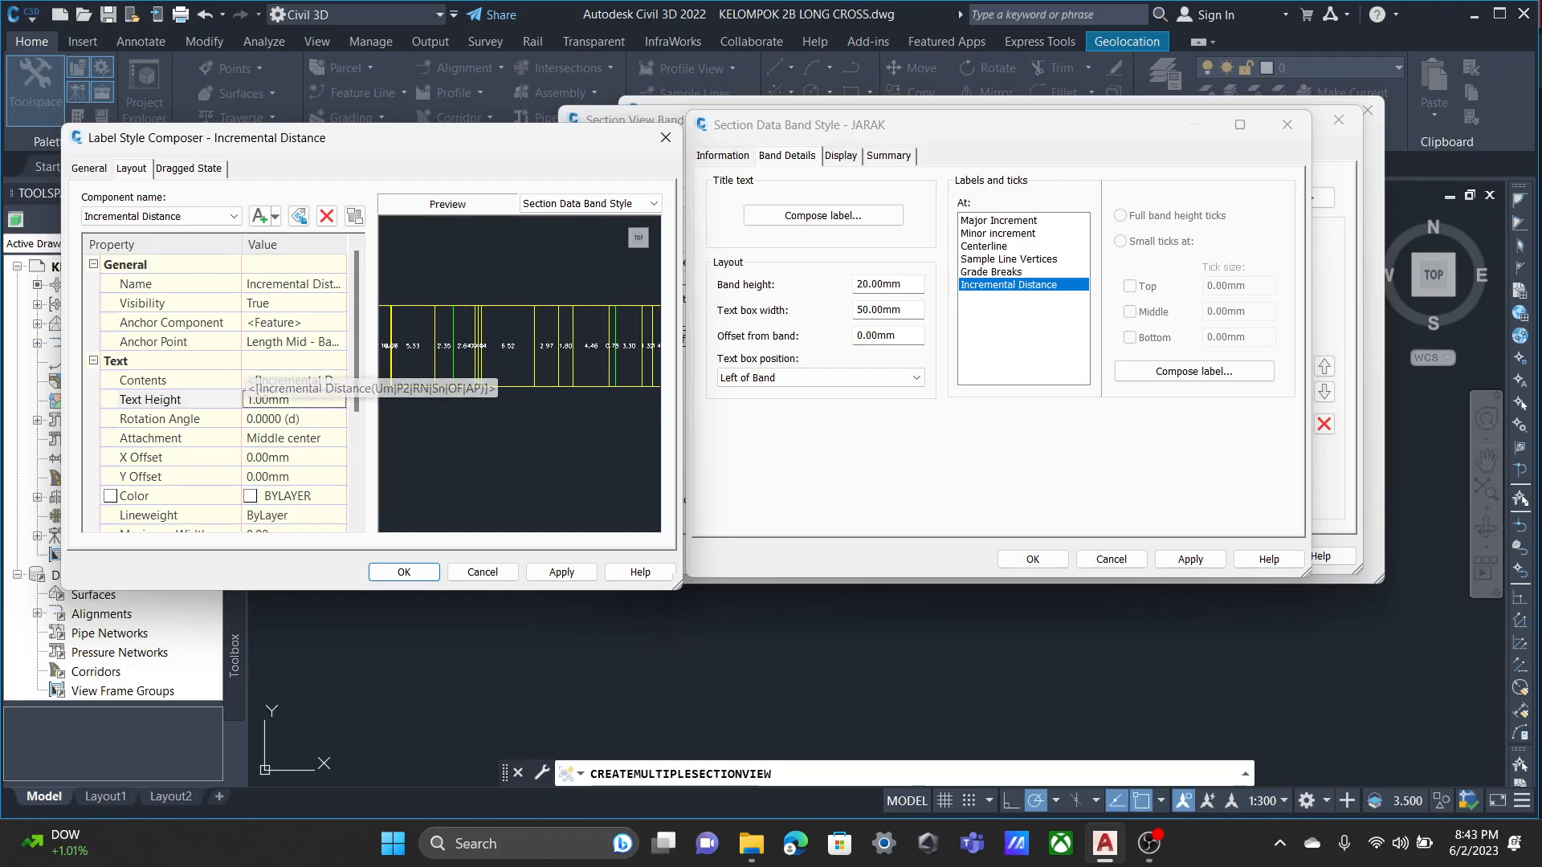
Set the Incremental Distance label's text height to 2 mm and its rotation angle to 90 degrees.
click(294, 400)
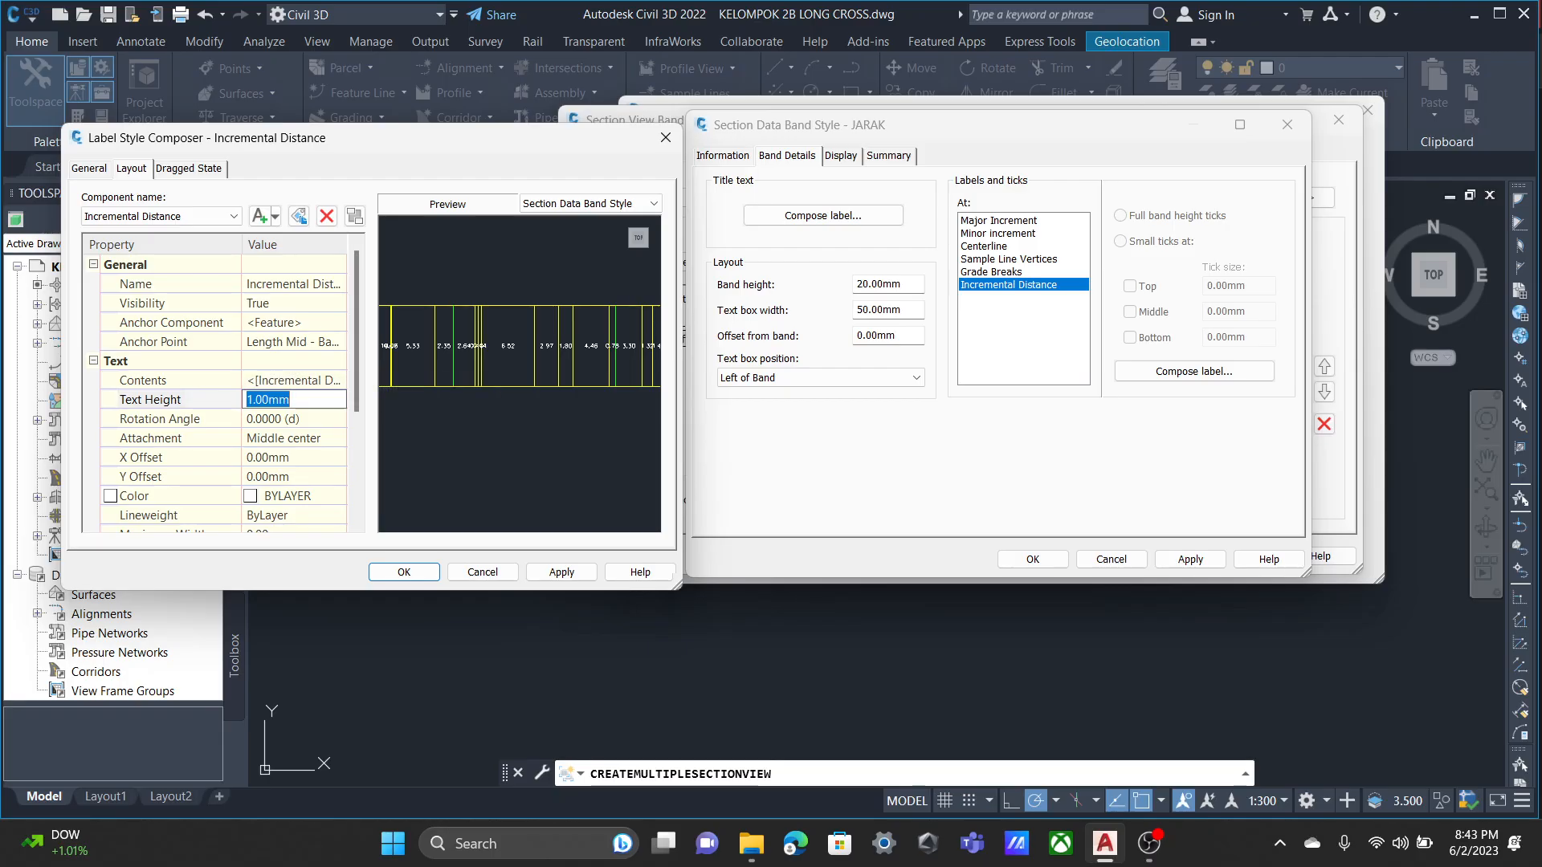
text(2)
click(339, 418)
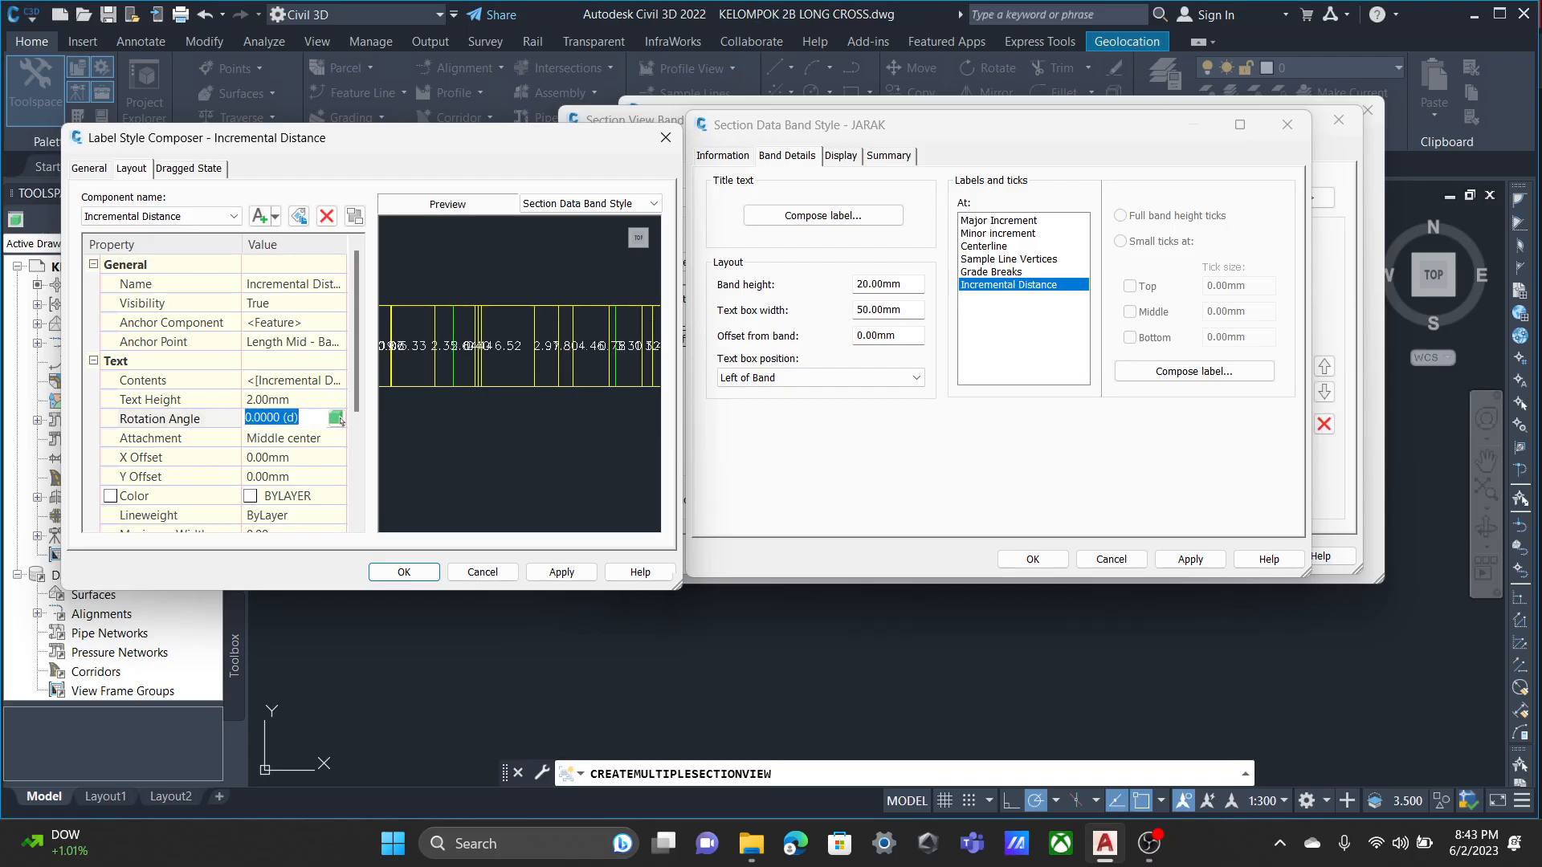
text(90)
key(Return)
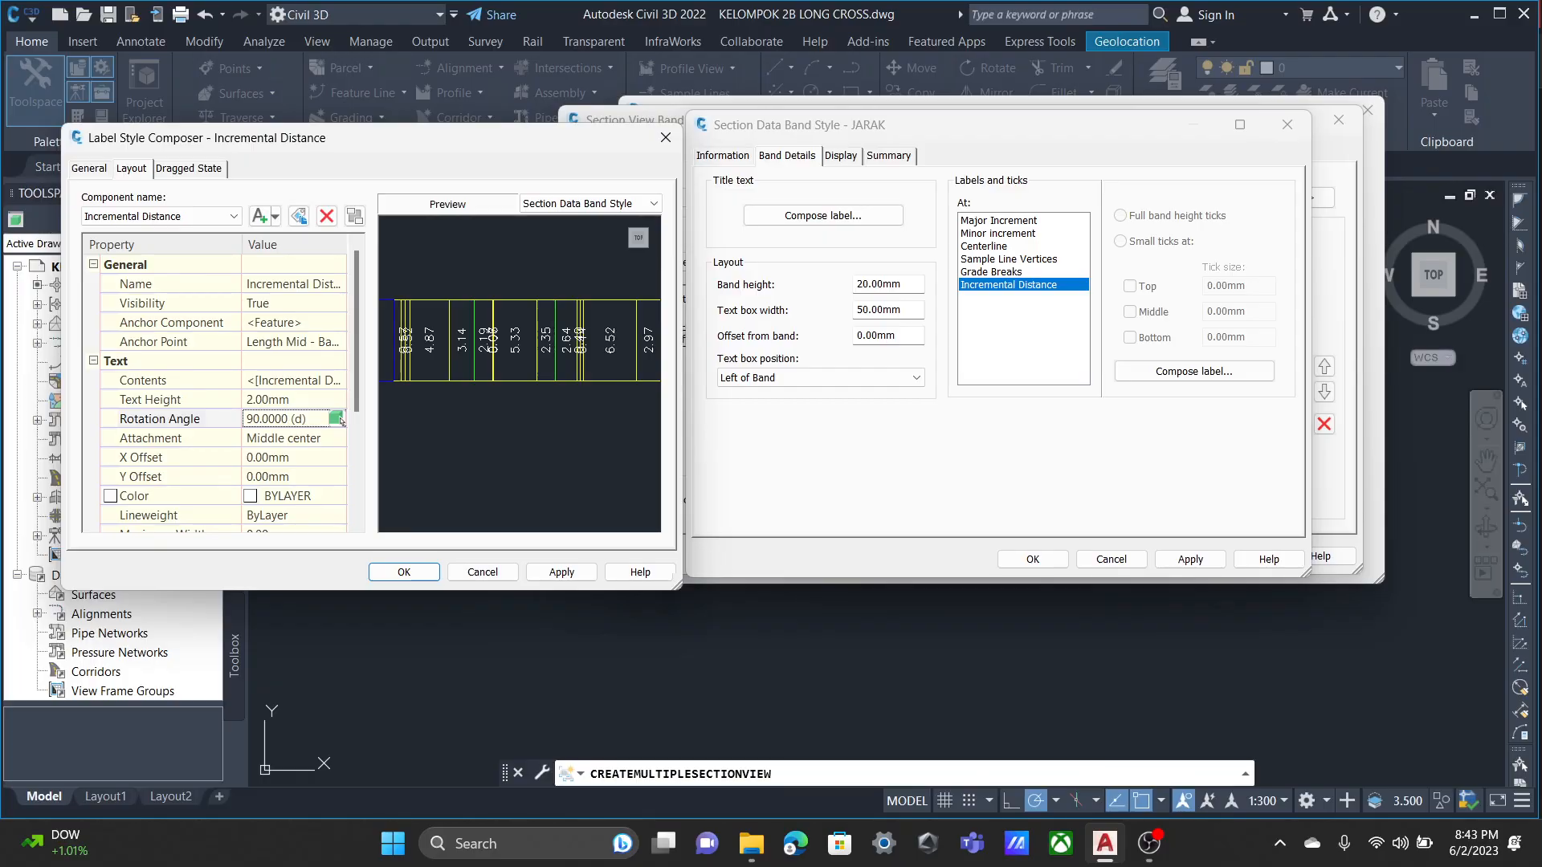
Set the Incremental Distance label's text height to 1 mm, check the band preview and accept the label settings.
click(293, 399)
text(1)
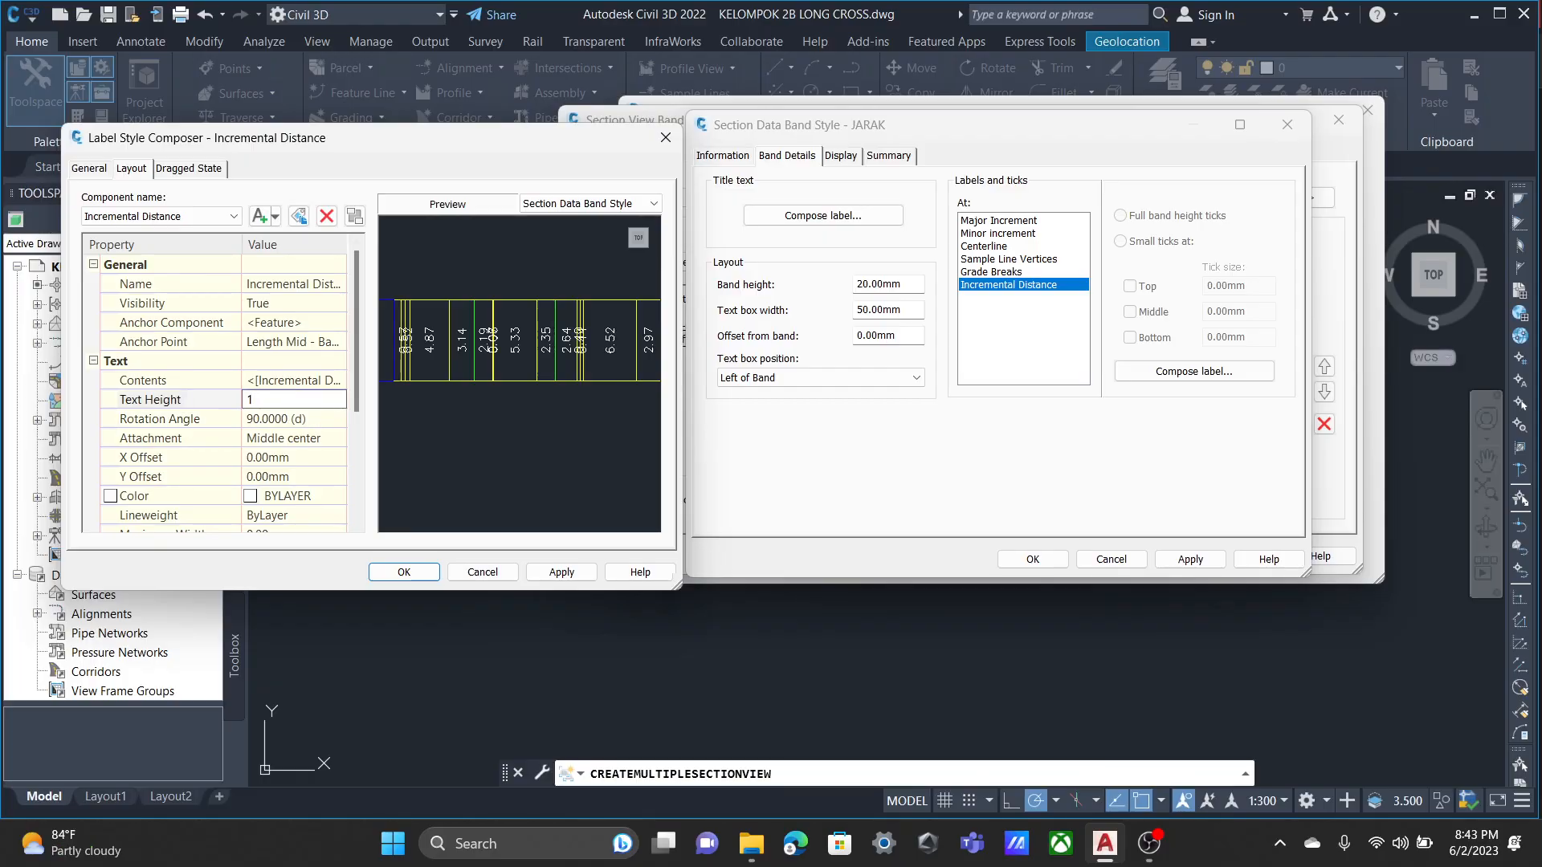
key(Return)
scroll(520, 373, up, 3)
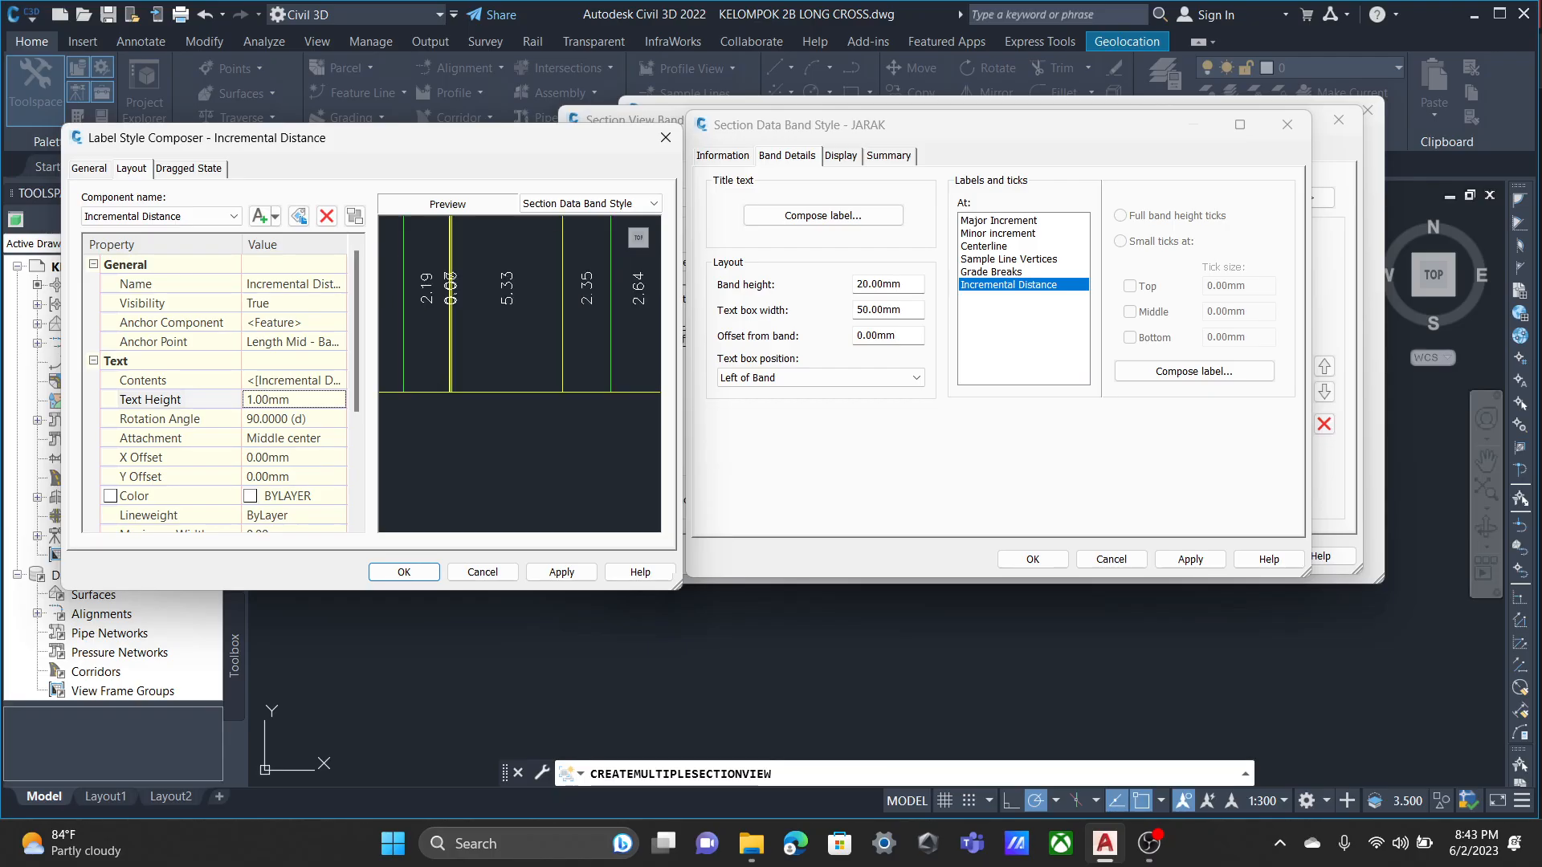
middle_drag(564, 353, 475, 374)
scroll(520, 373, down, 5)
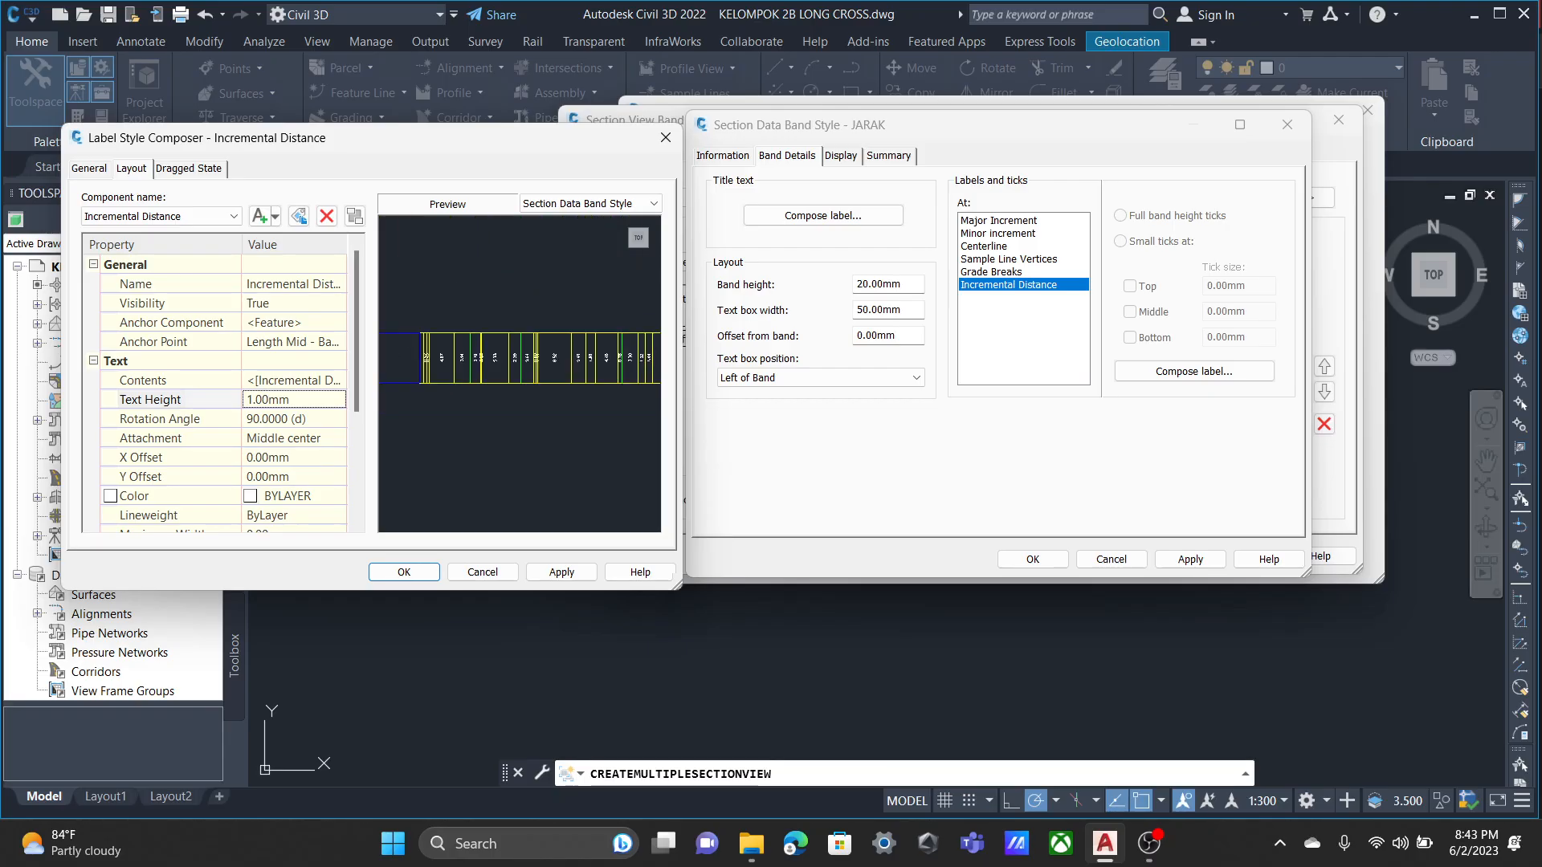
middle_drag(450, 374, 609, 366)
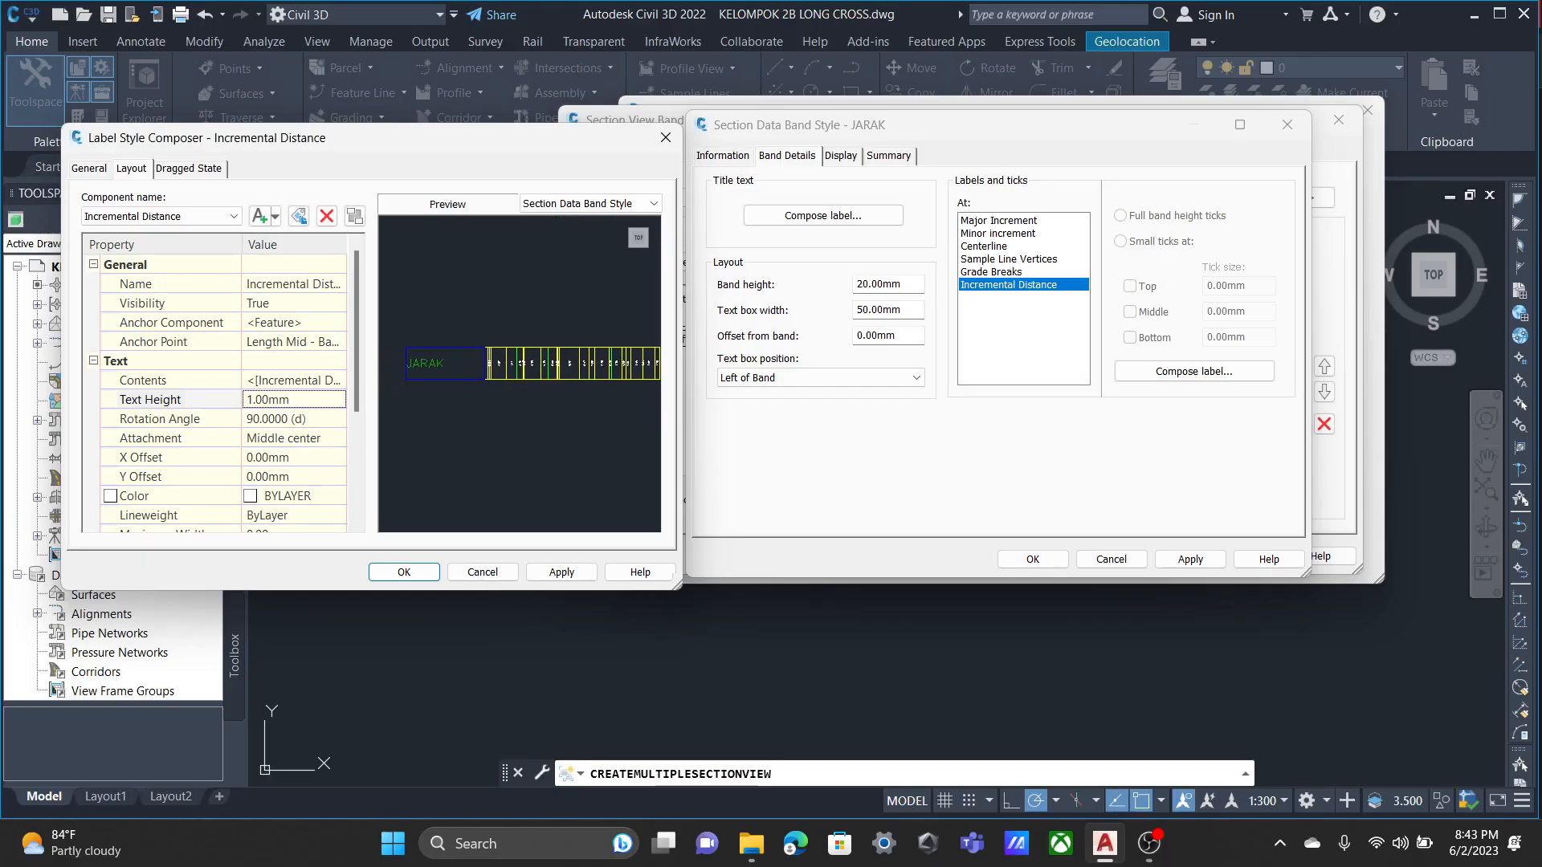
scroll(520, 374, down, 2)
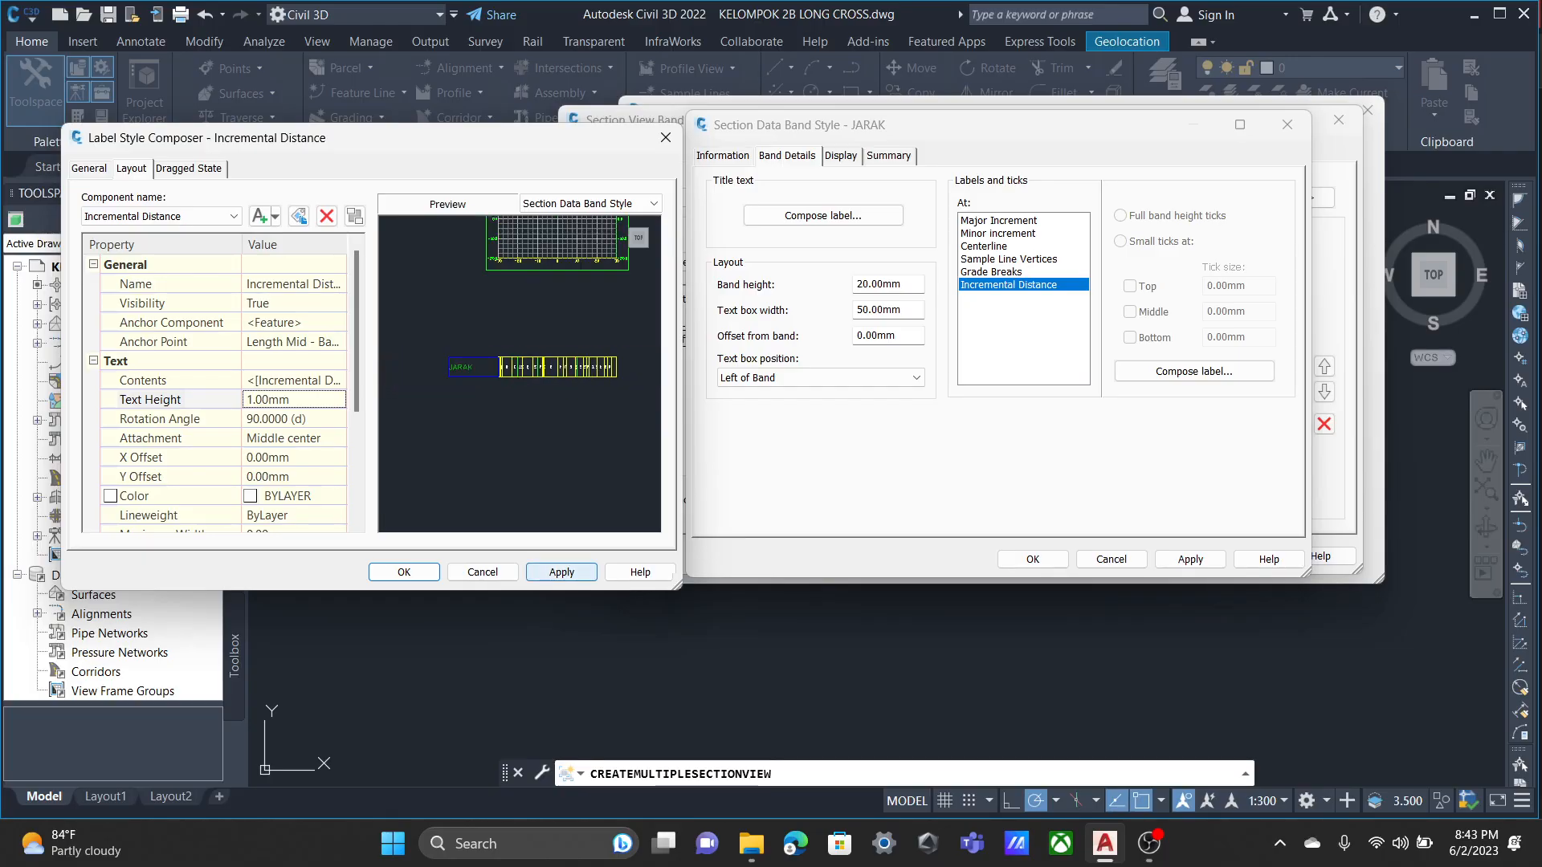
click(404, 572)
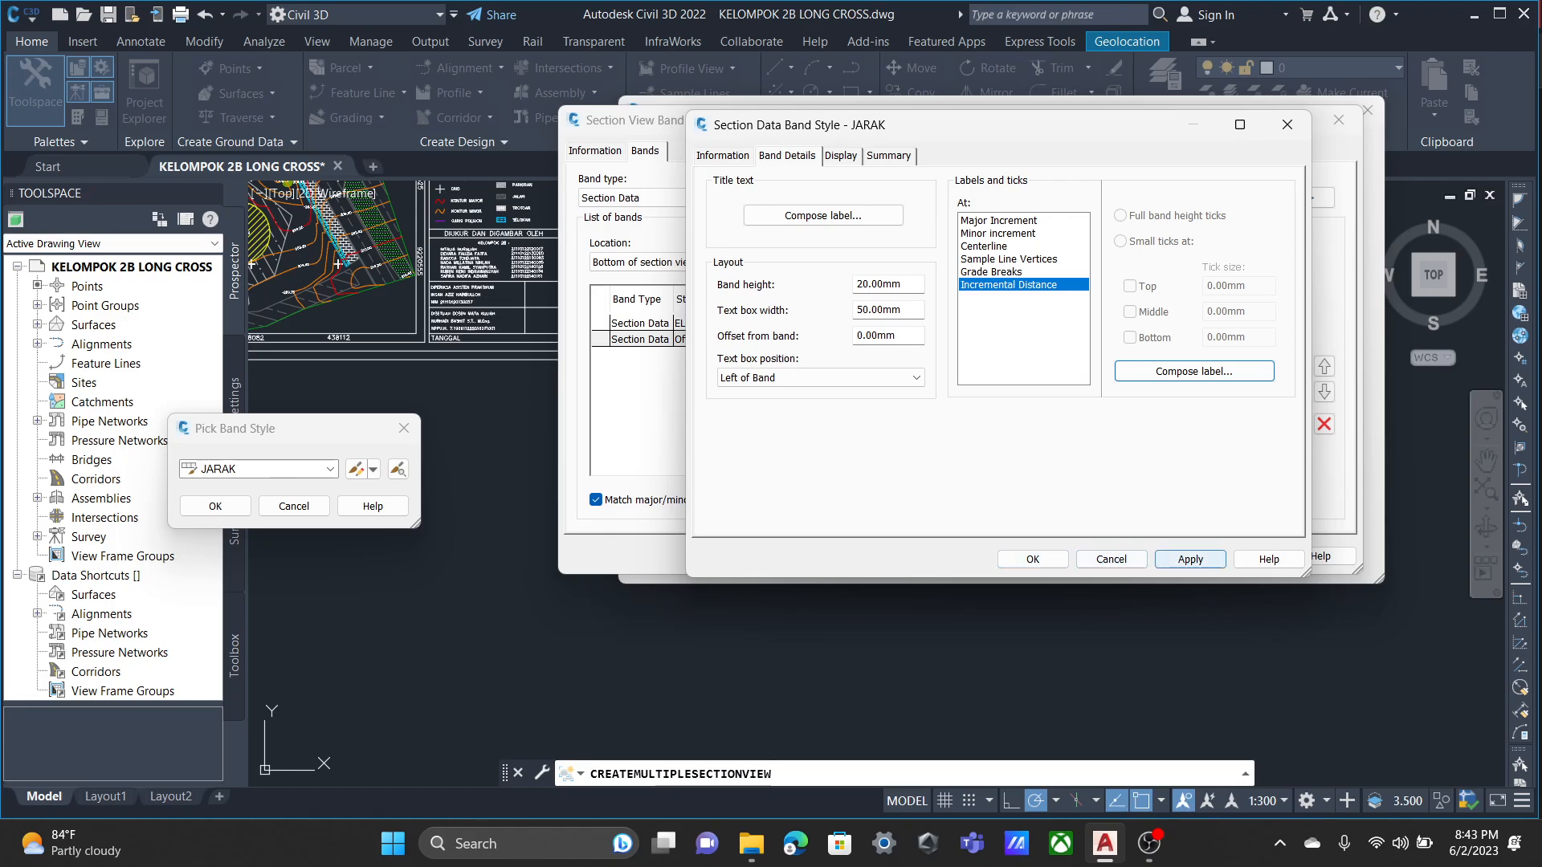
Save the JARAK style, assign it to the second band and accept the ELEVASI JARAK band set.
click(1033, 559)
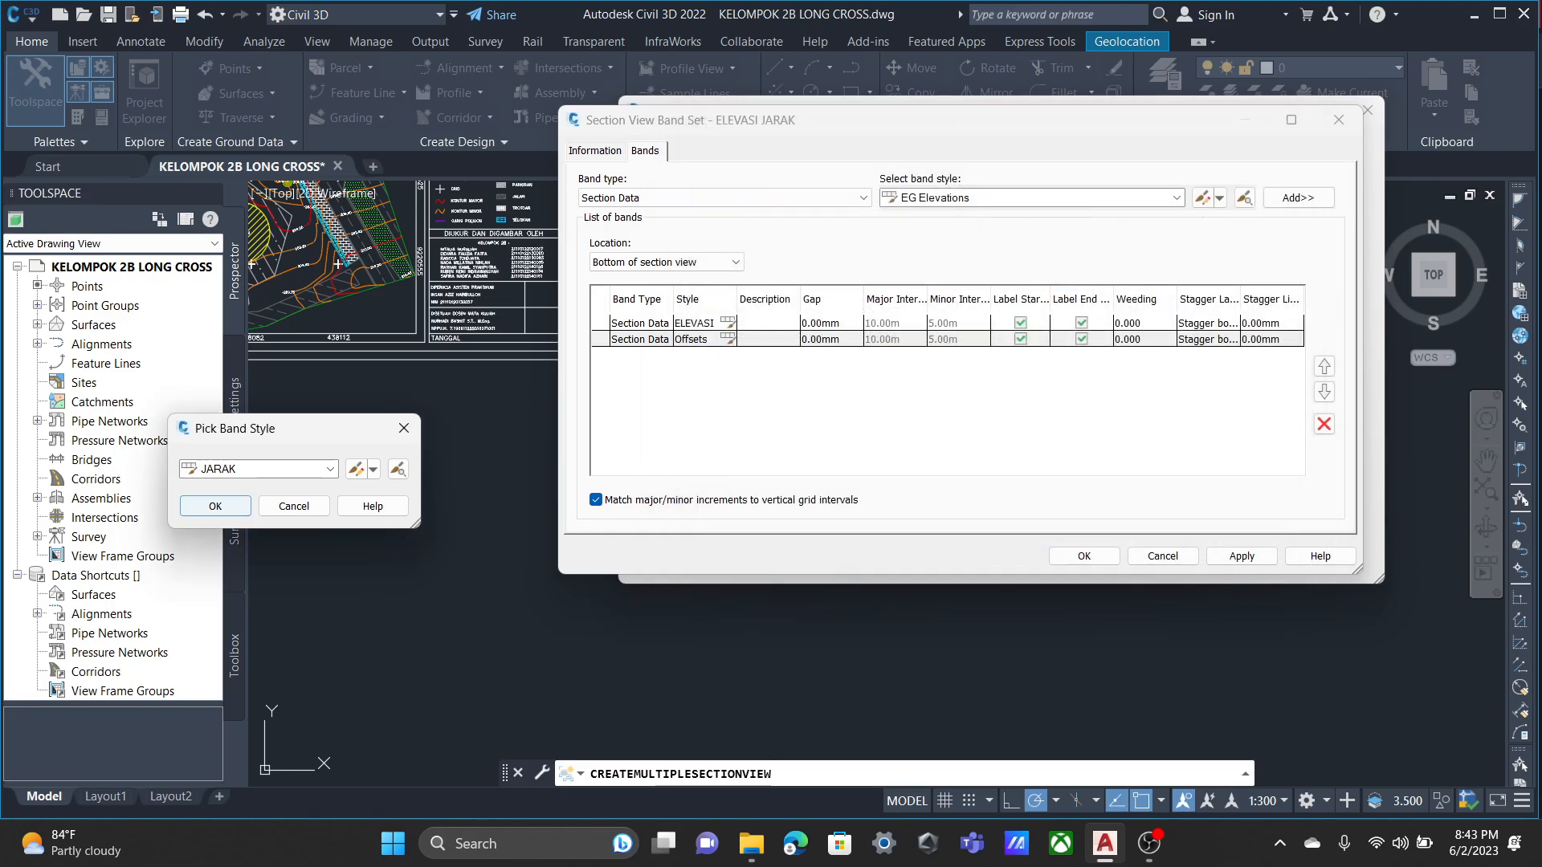
click(216, 506)
click(1242, 555)
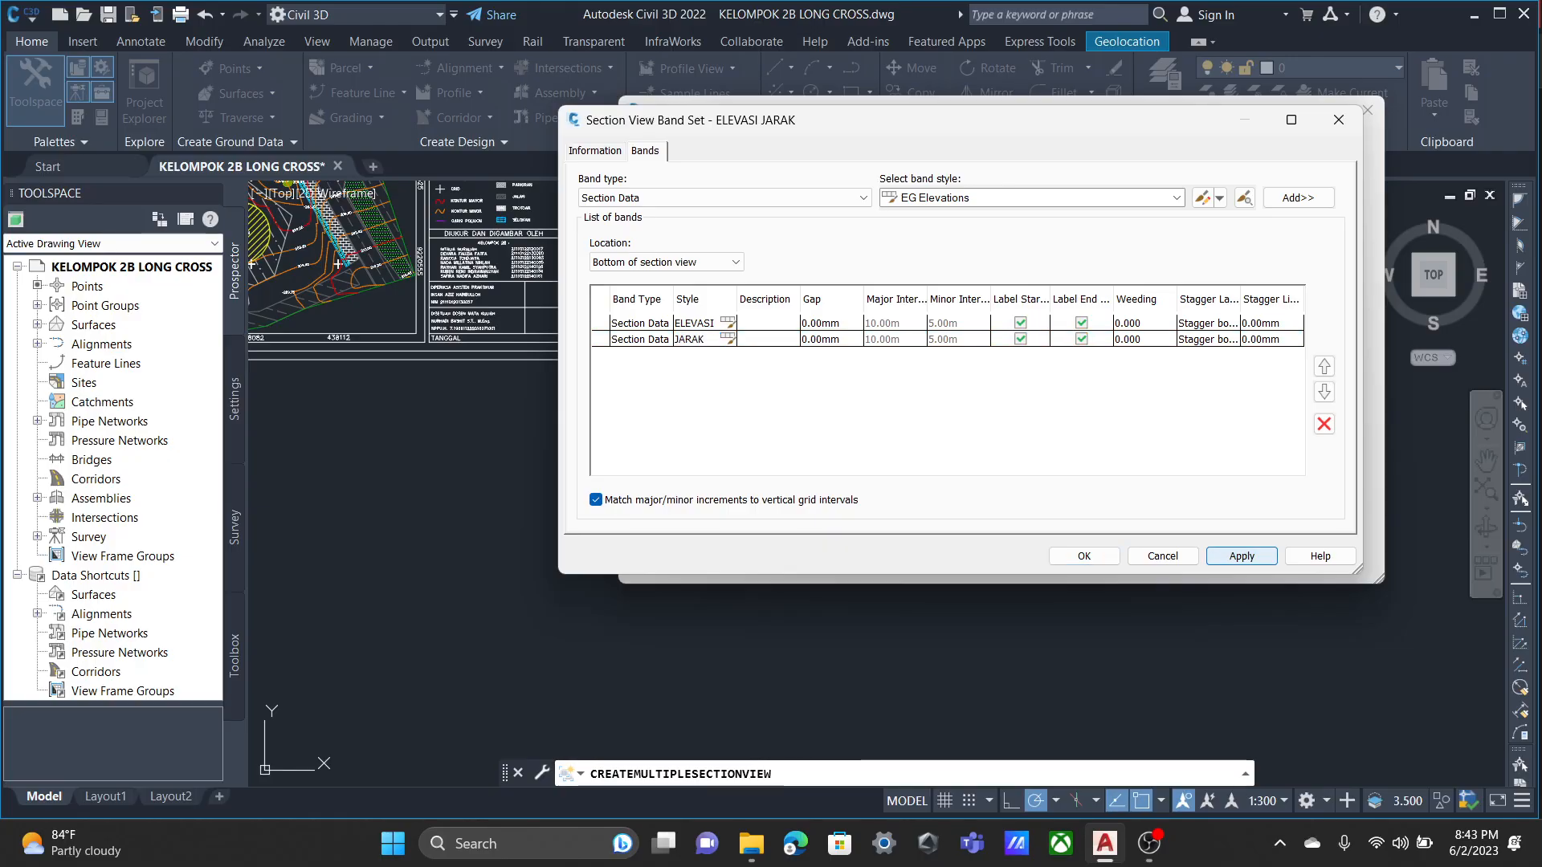
click(1085, 556)
Create the section views, place their origin in the empty area beside the plan sheet and inspect the resulting bands.
click(1024, 562)
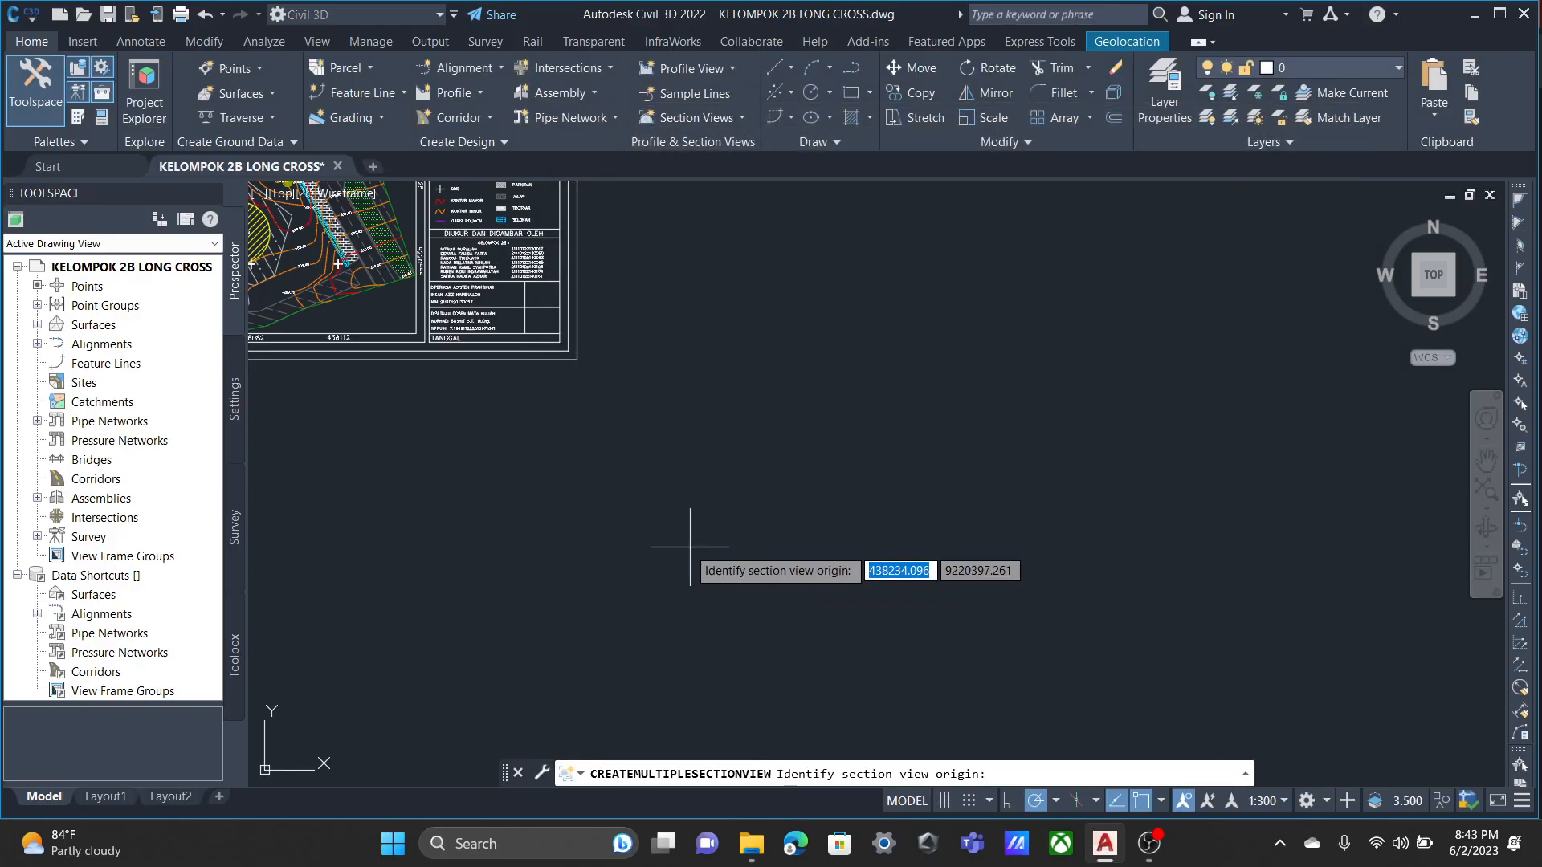
click(687, 321)
scroll(998, 407, up, 10)
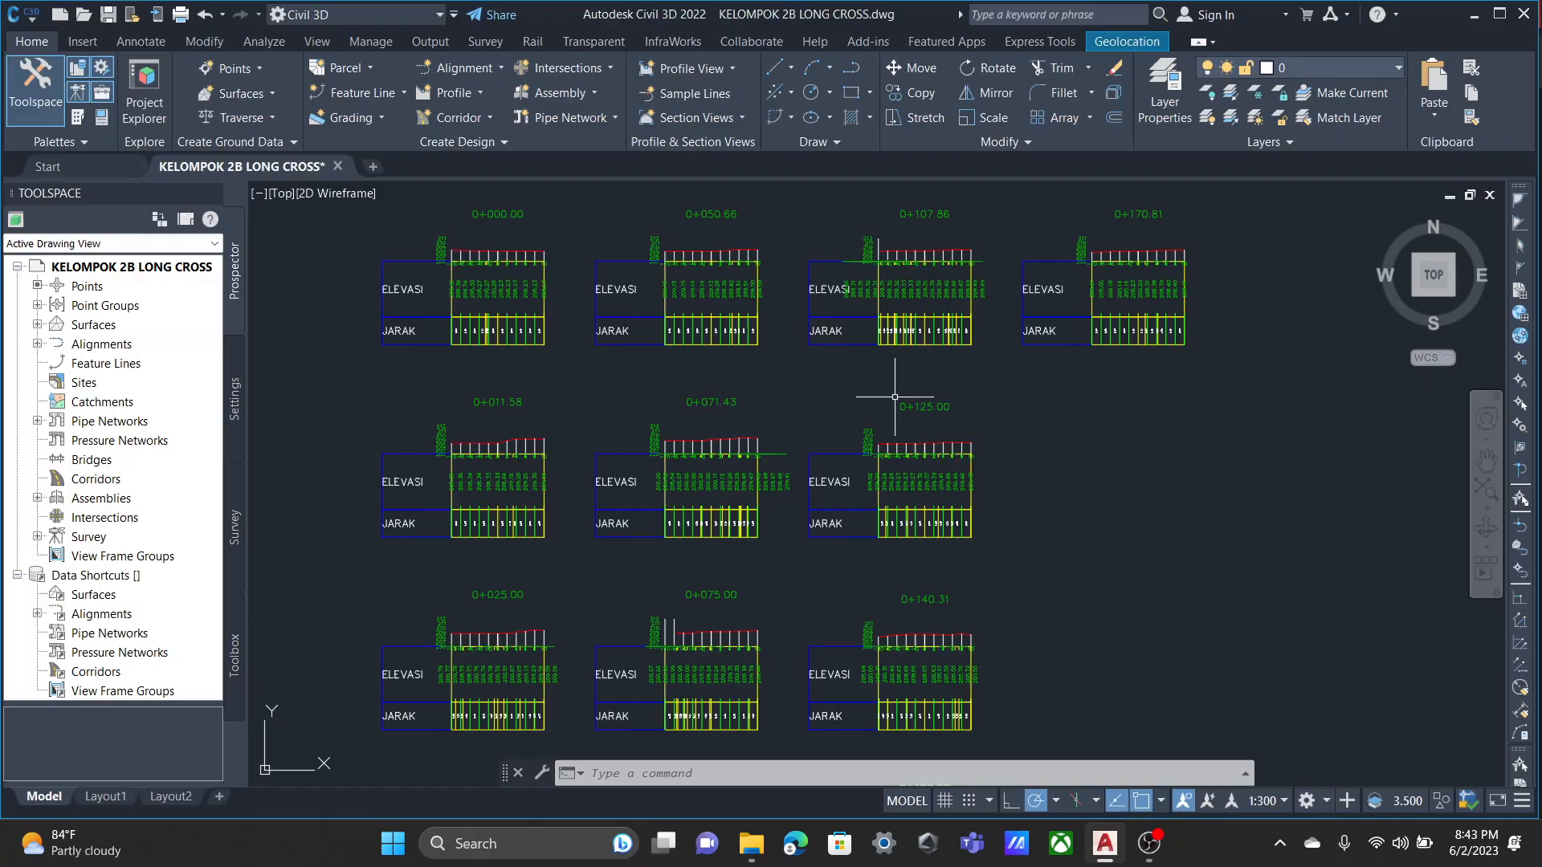
scroll(800, 438, down, 3)
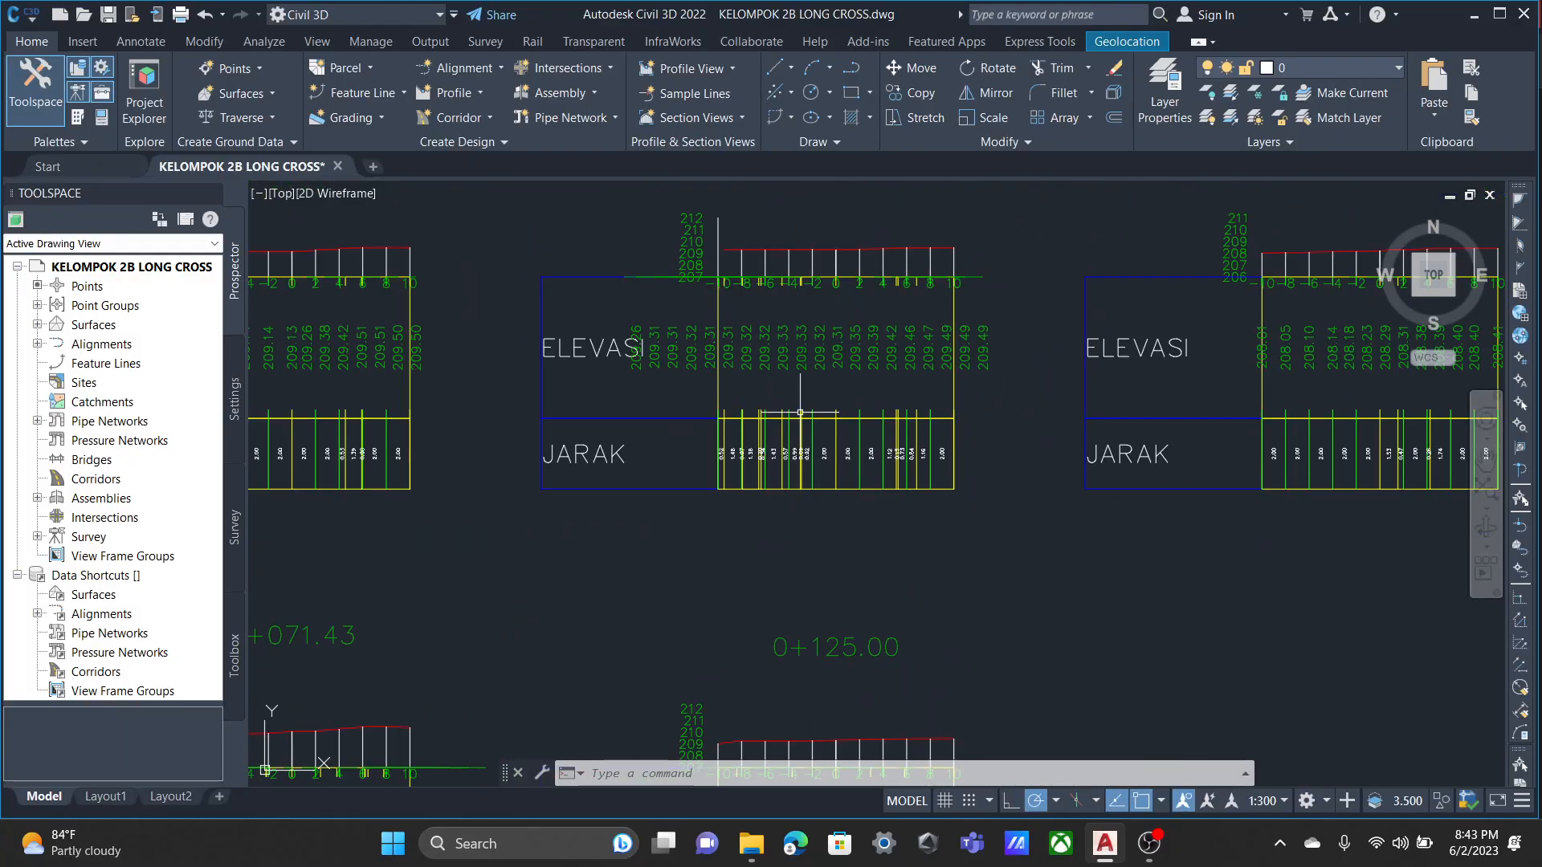
scroll(867, 372, up, 3)
scroll(870, 371, down, 5)
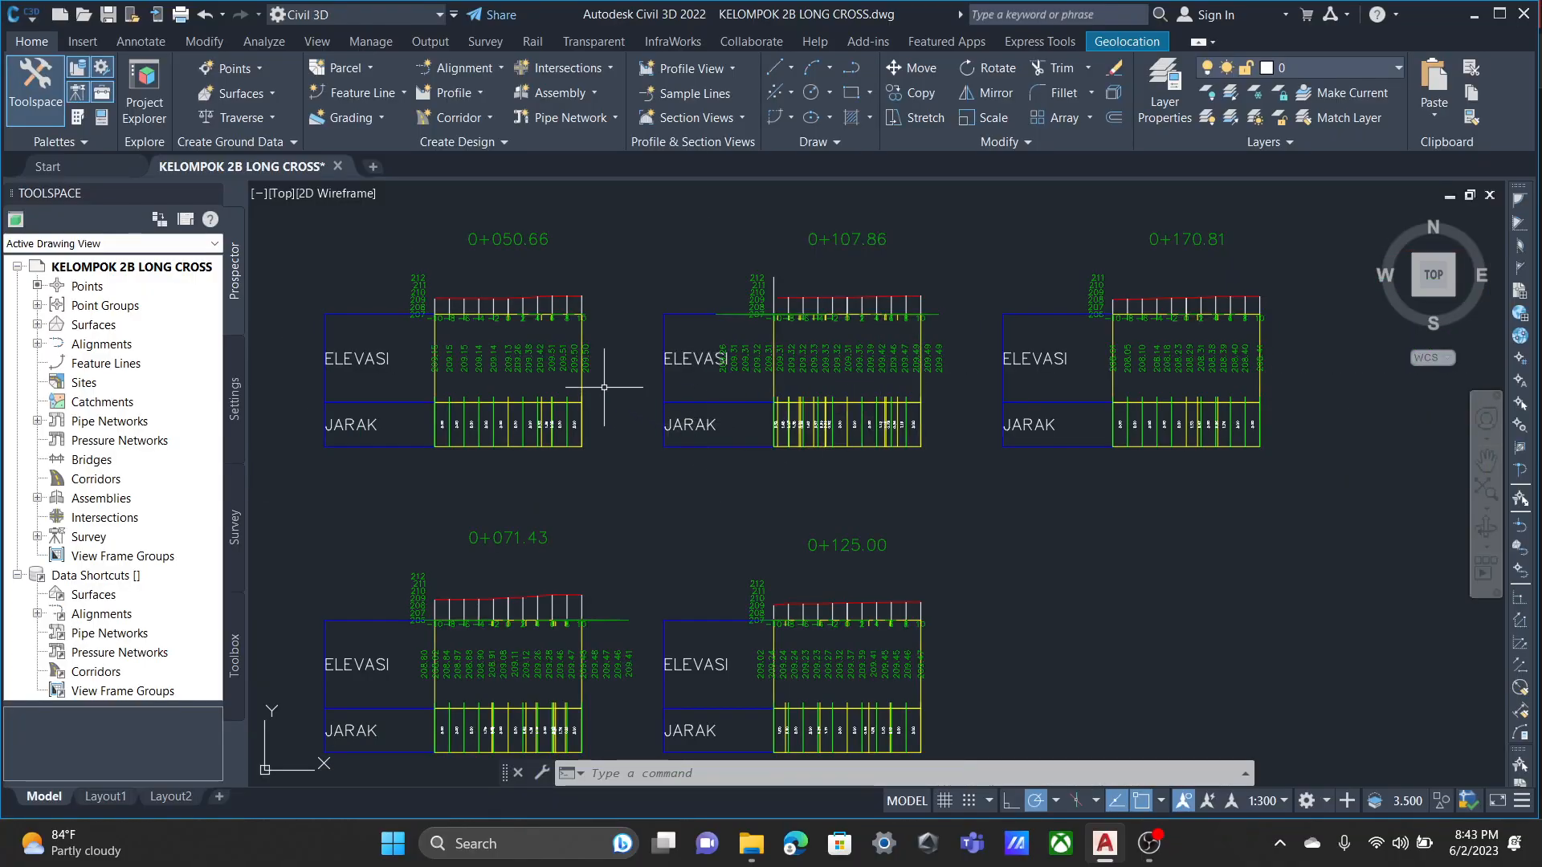
scroll(603, 386, down, 2)
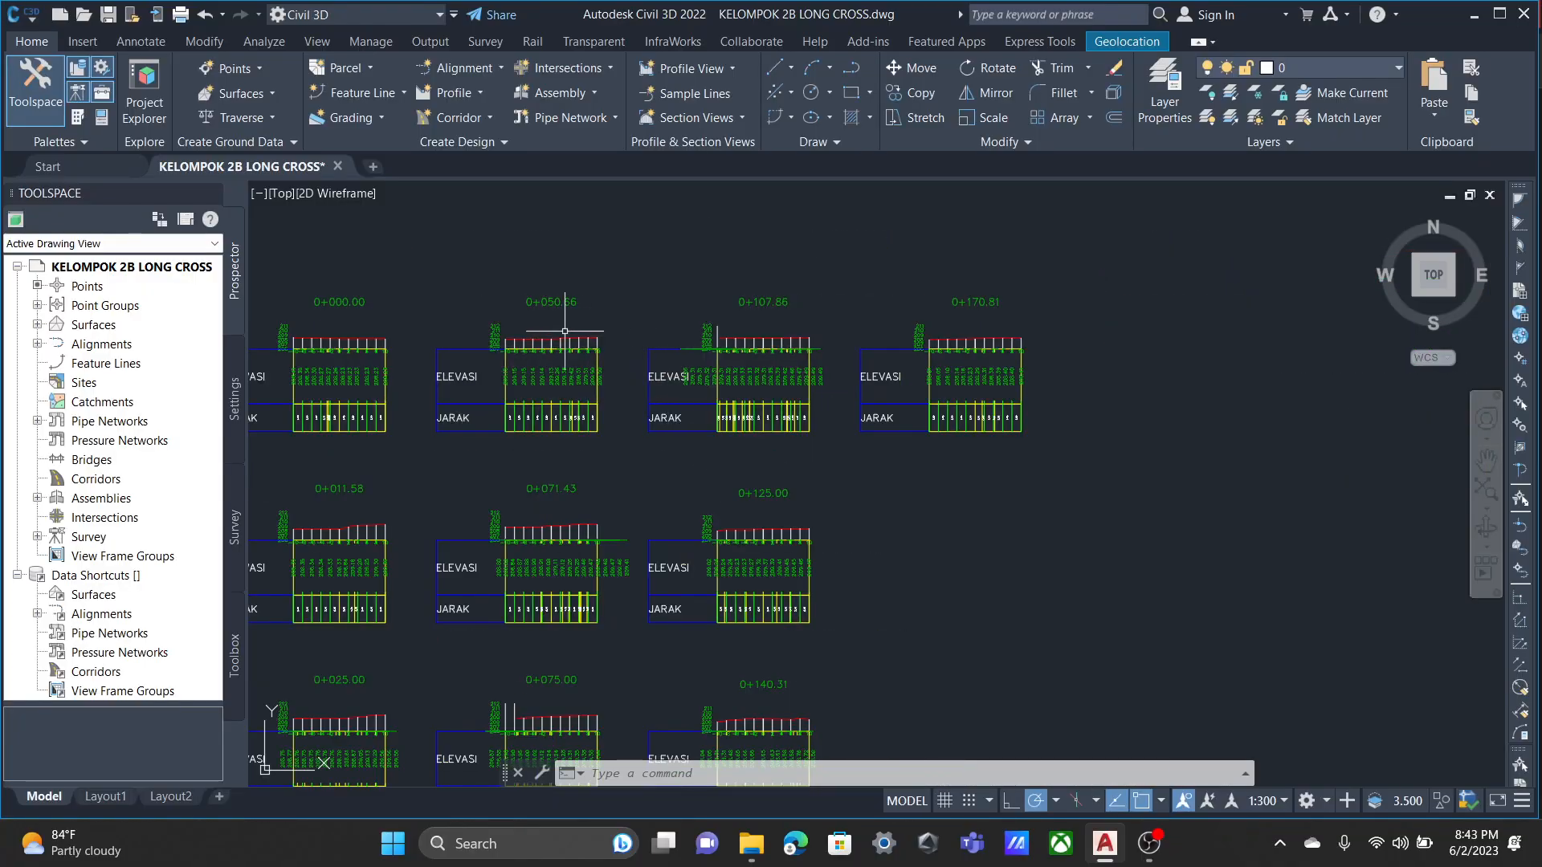
key(Escape)
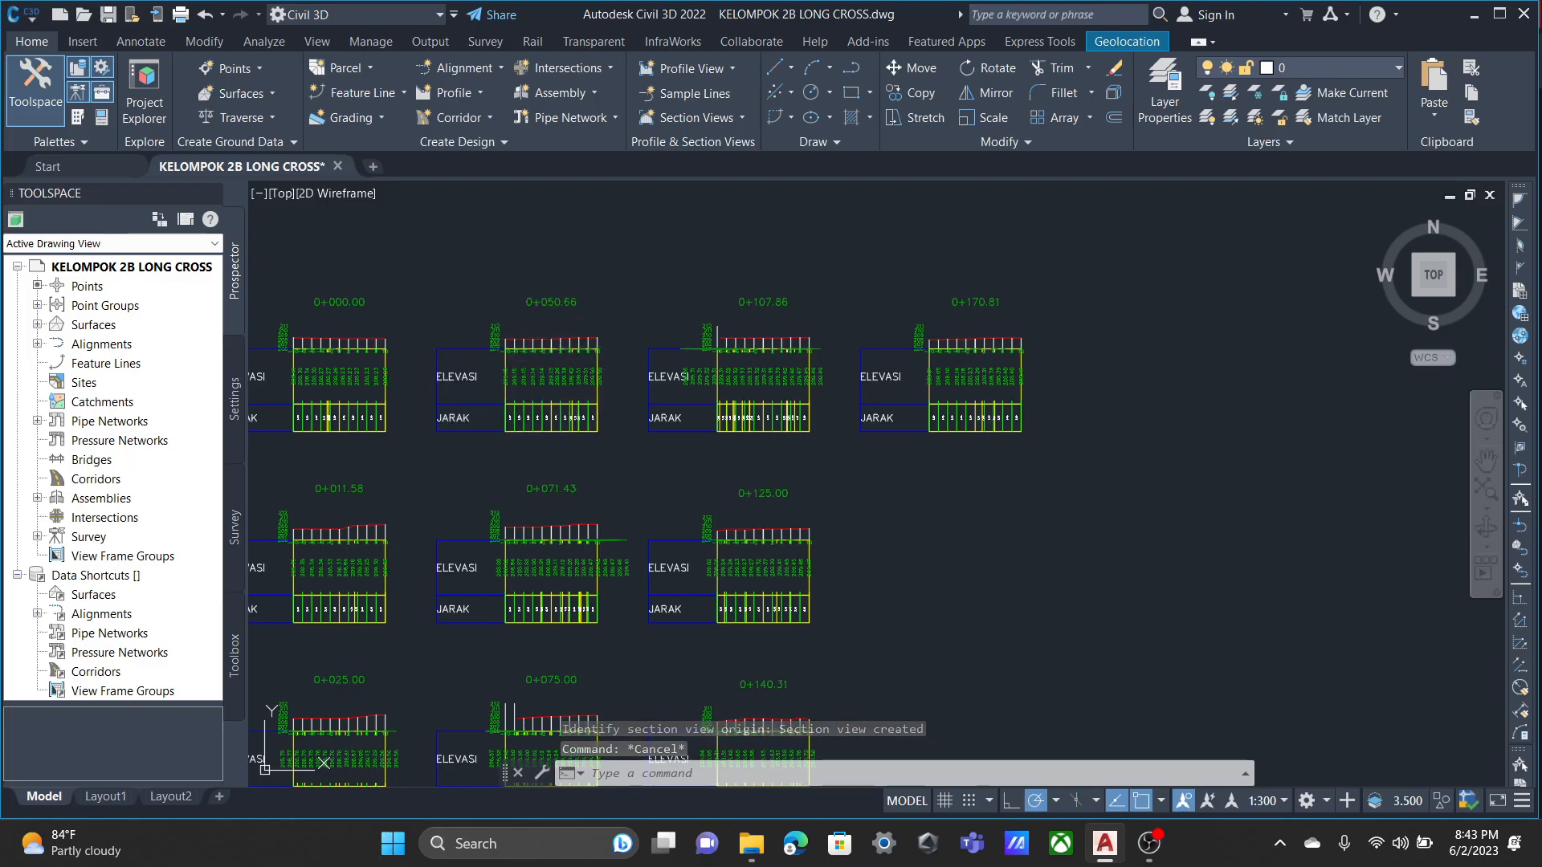
Open the view group properties from section view 0+050.66 and check the sections, profile grade points and volume table settings.
click(510, 363)
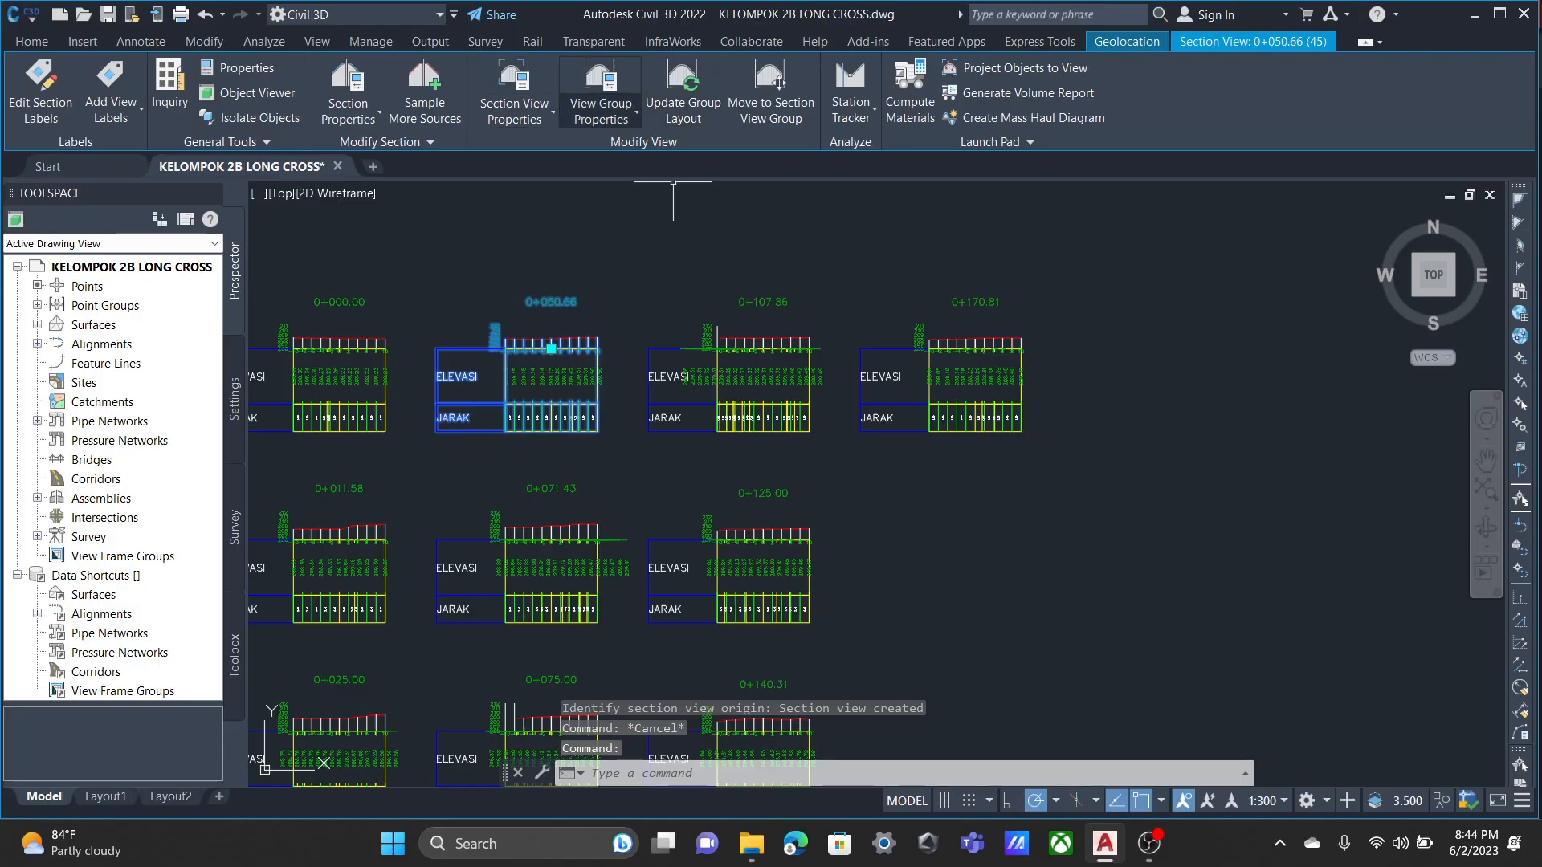
click(601, 88)
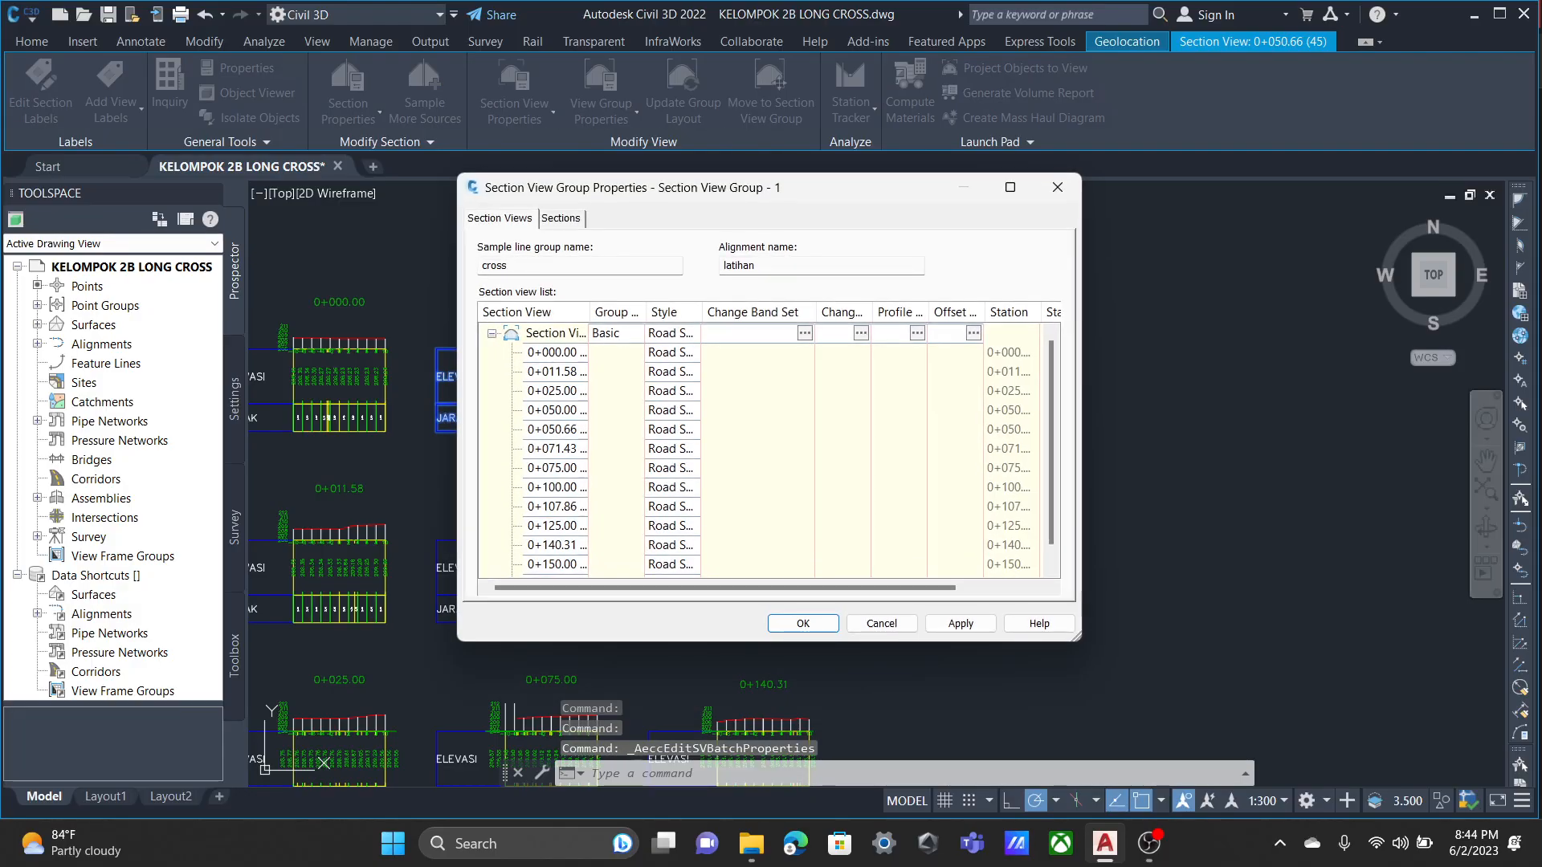
click(561, 219)
click(499, 219)
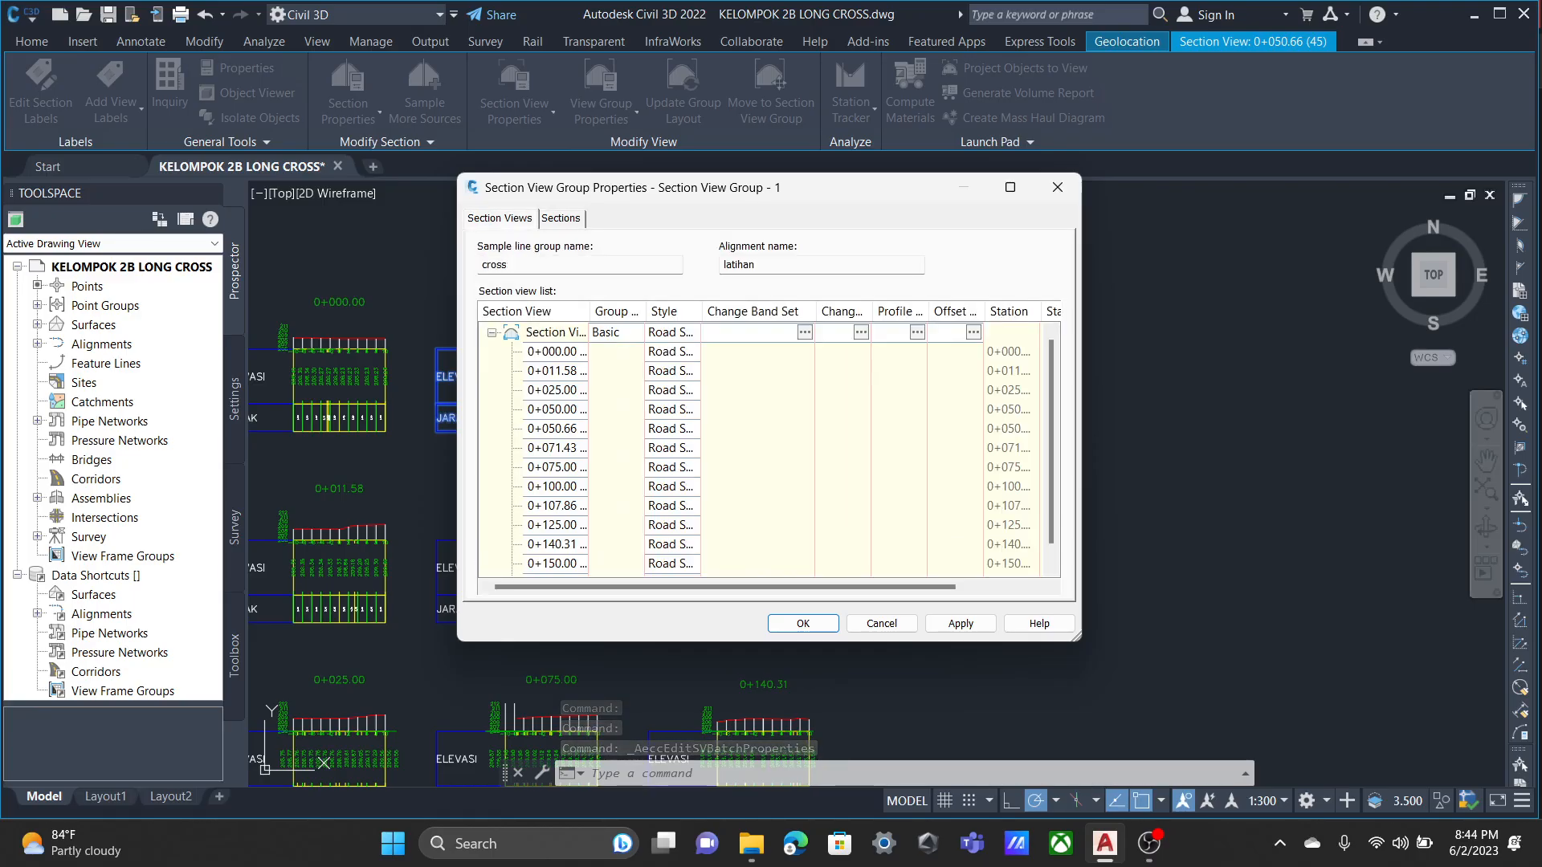
click(916, 331)
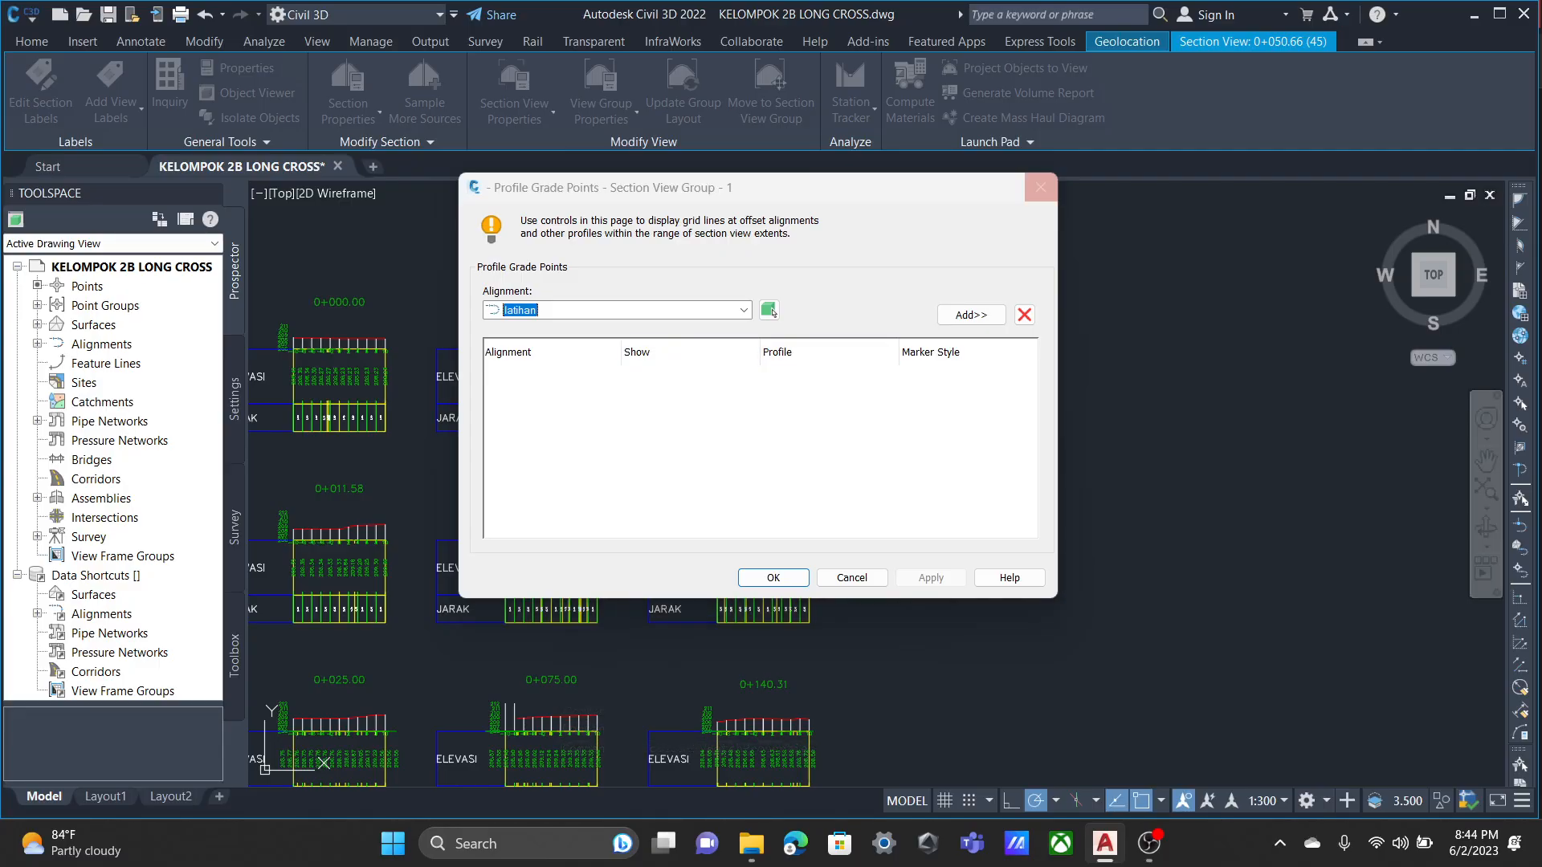
click(1040, 187)
click(861, 331)
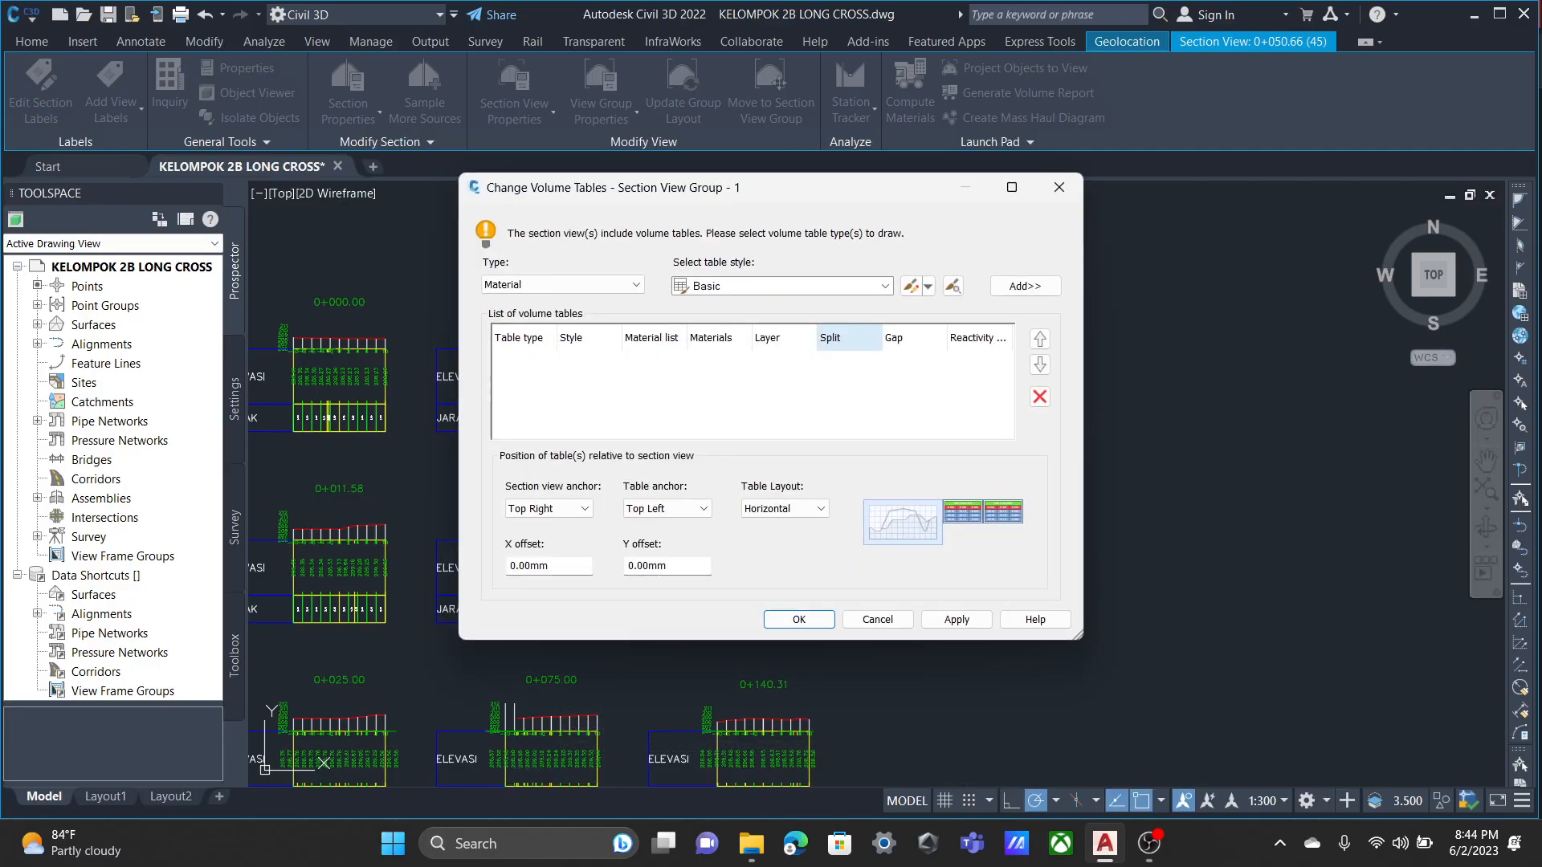
click(1059, 187)
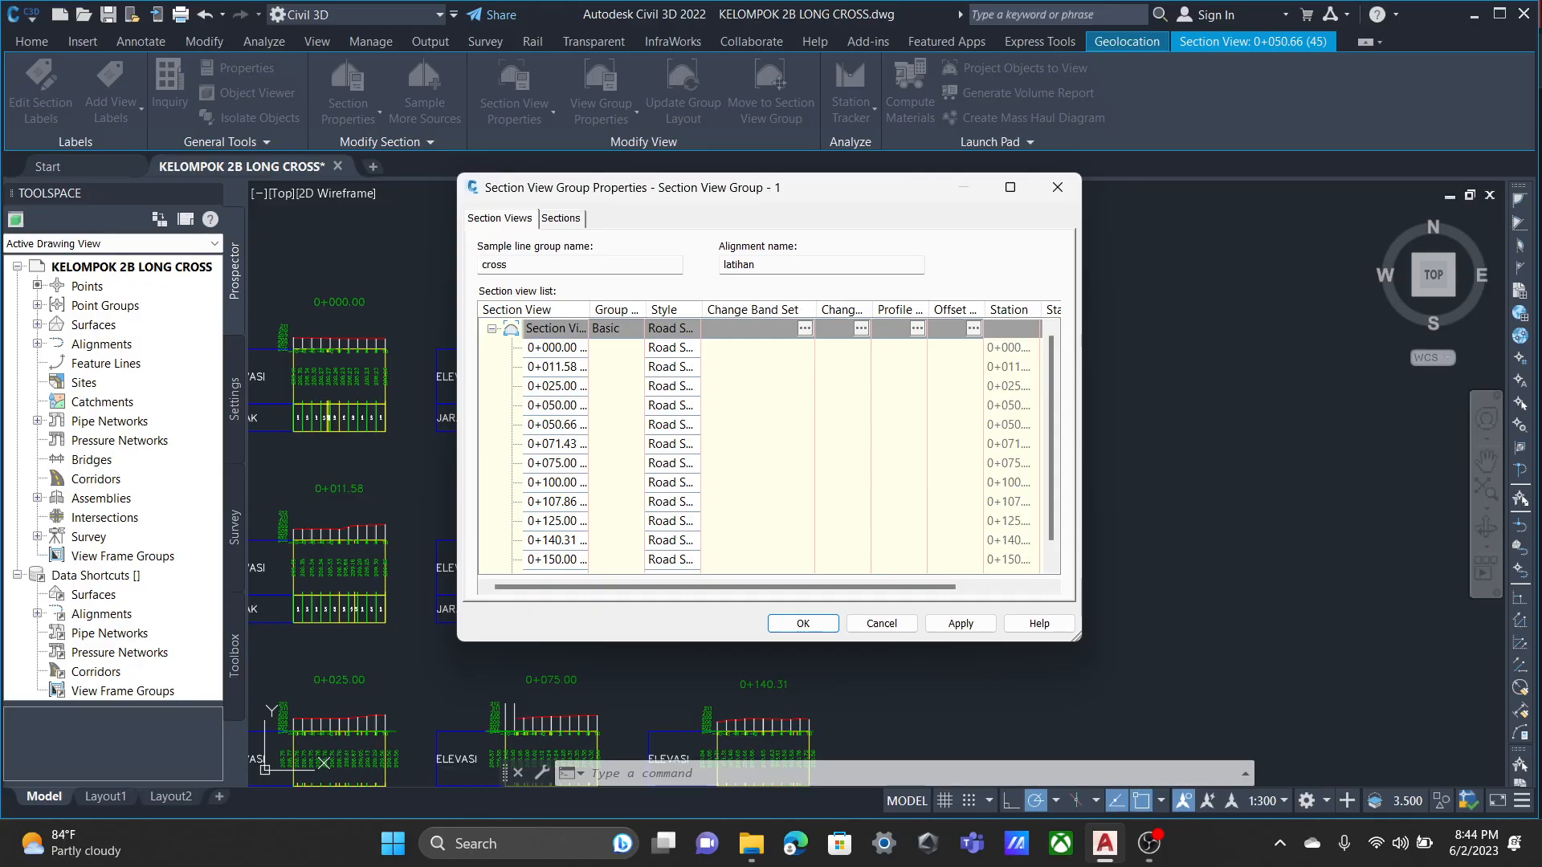
Edit the ELEVASI band style from the section view group's bands and hide its ticks at major increments and centerline.
click(805, 329)
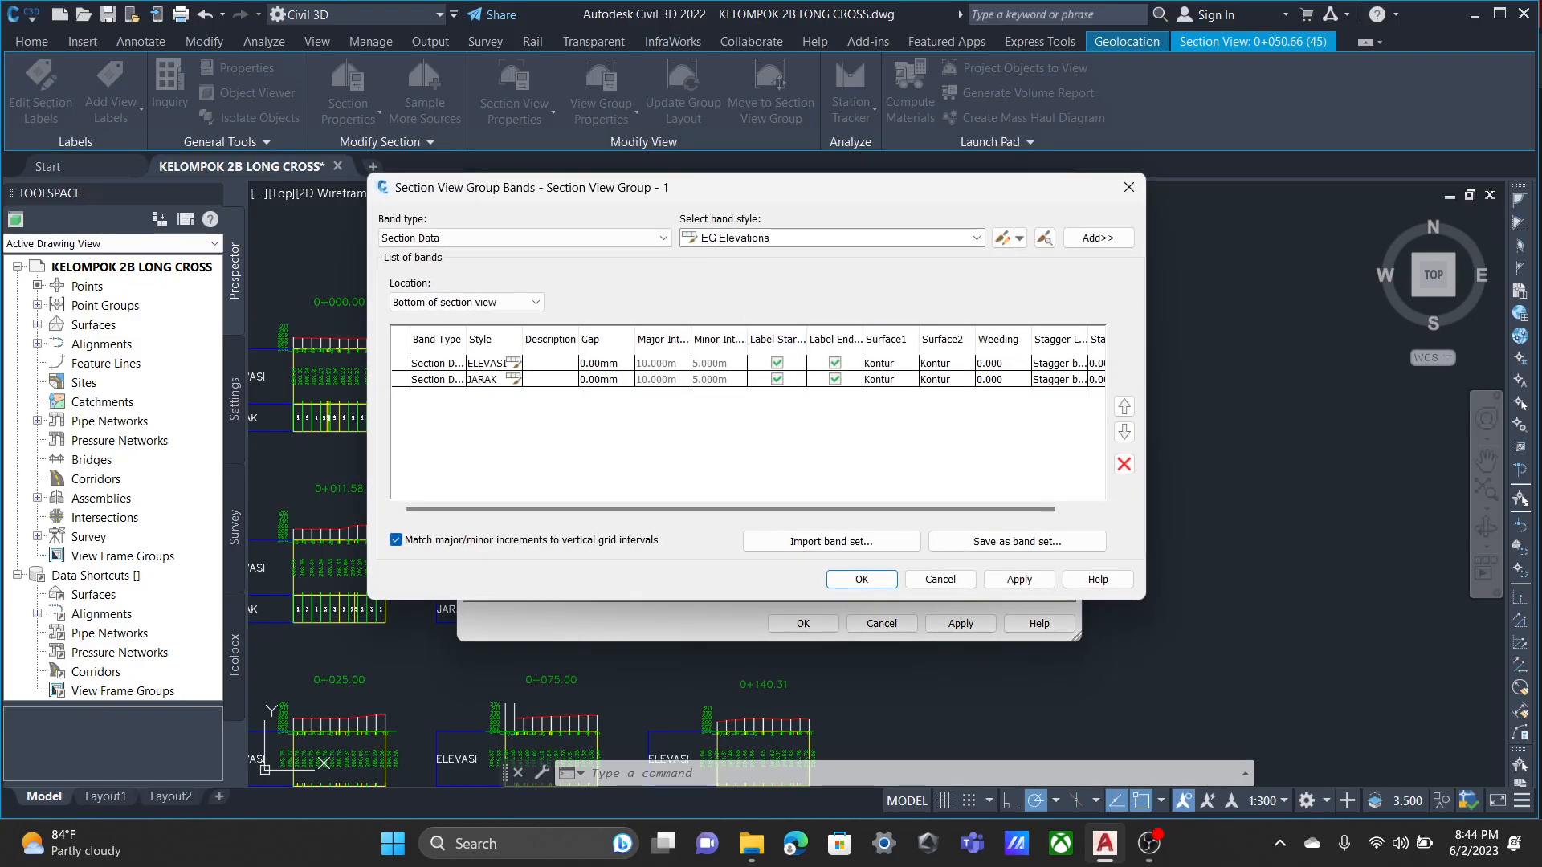
click(514, 363)
click(373, 468)
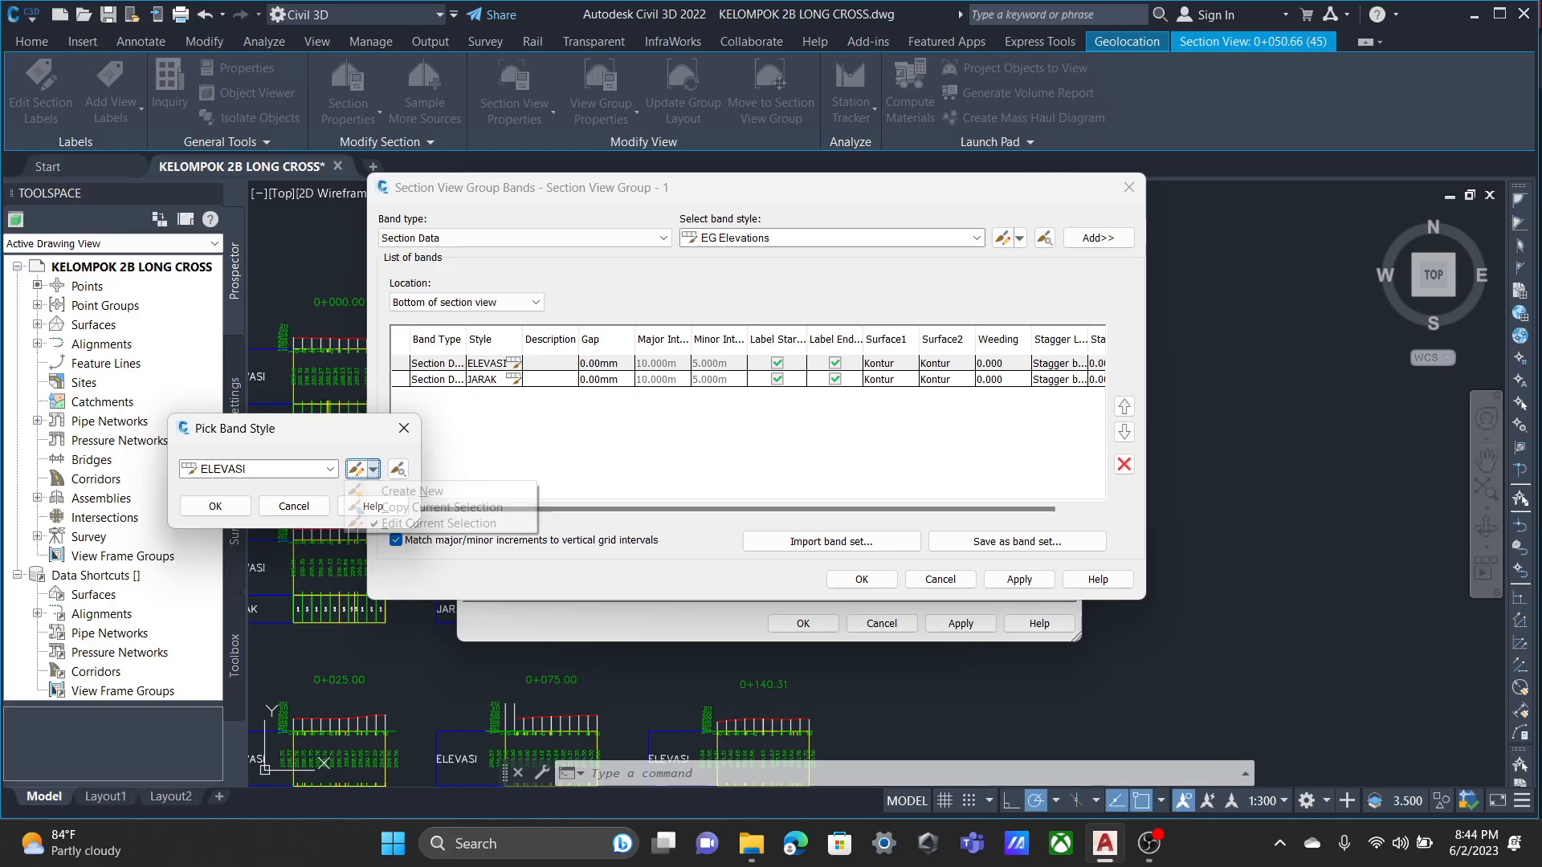
click(422, 523)
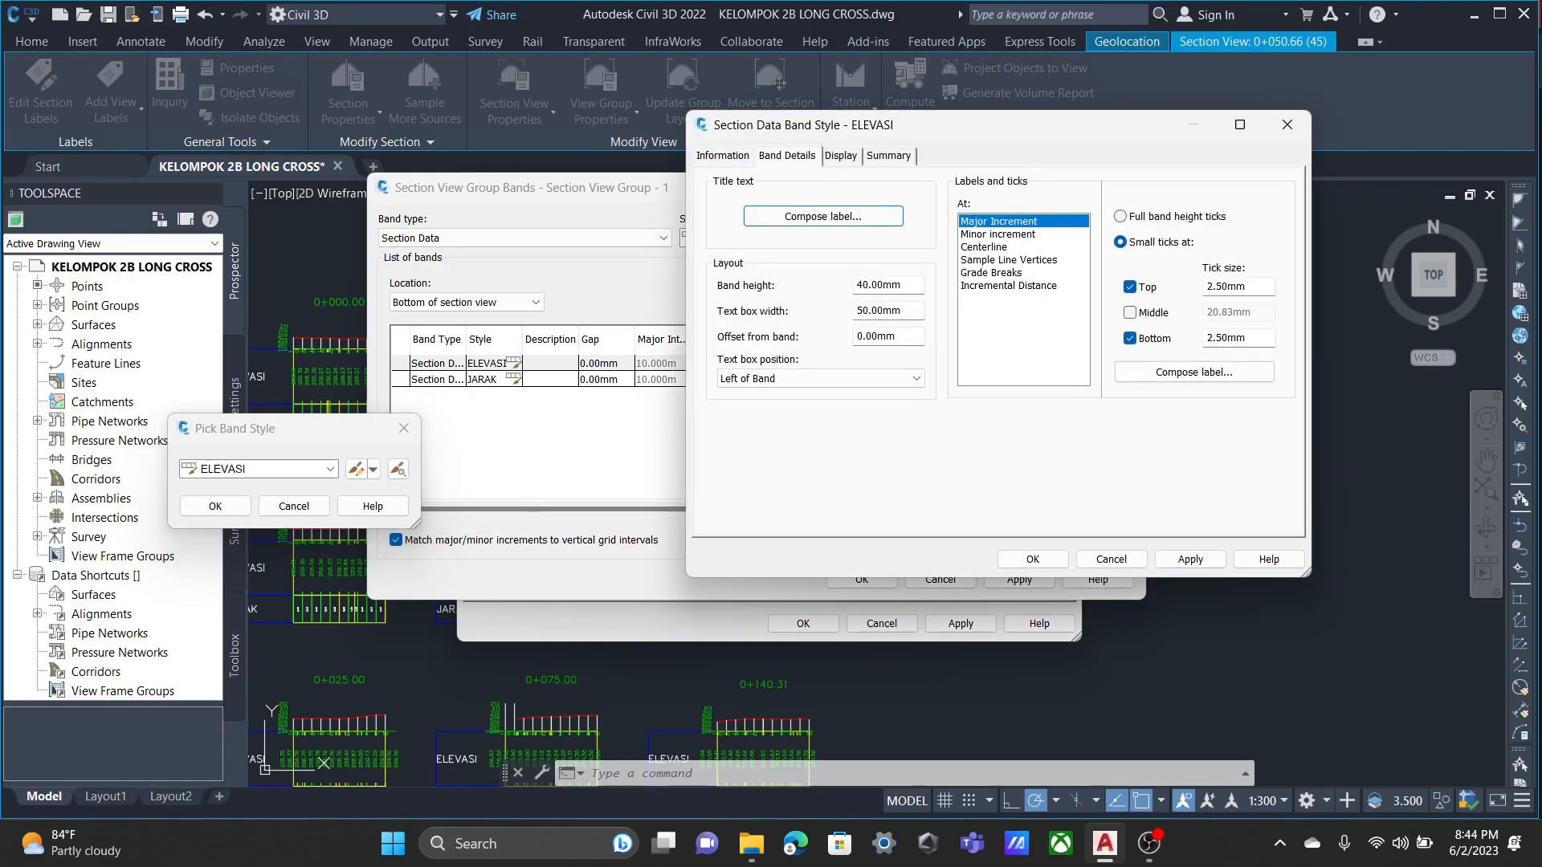
click(888, 156)
click(841, 156)
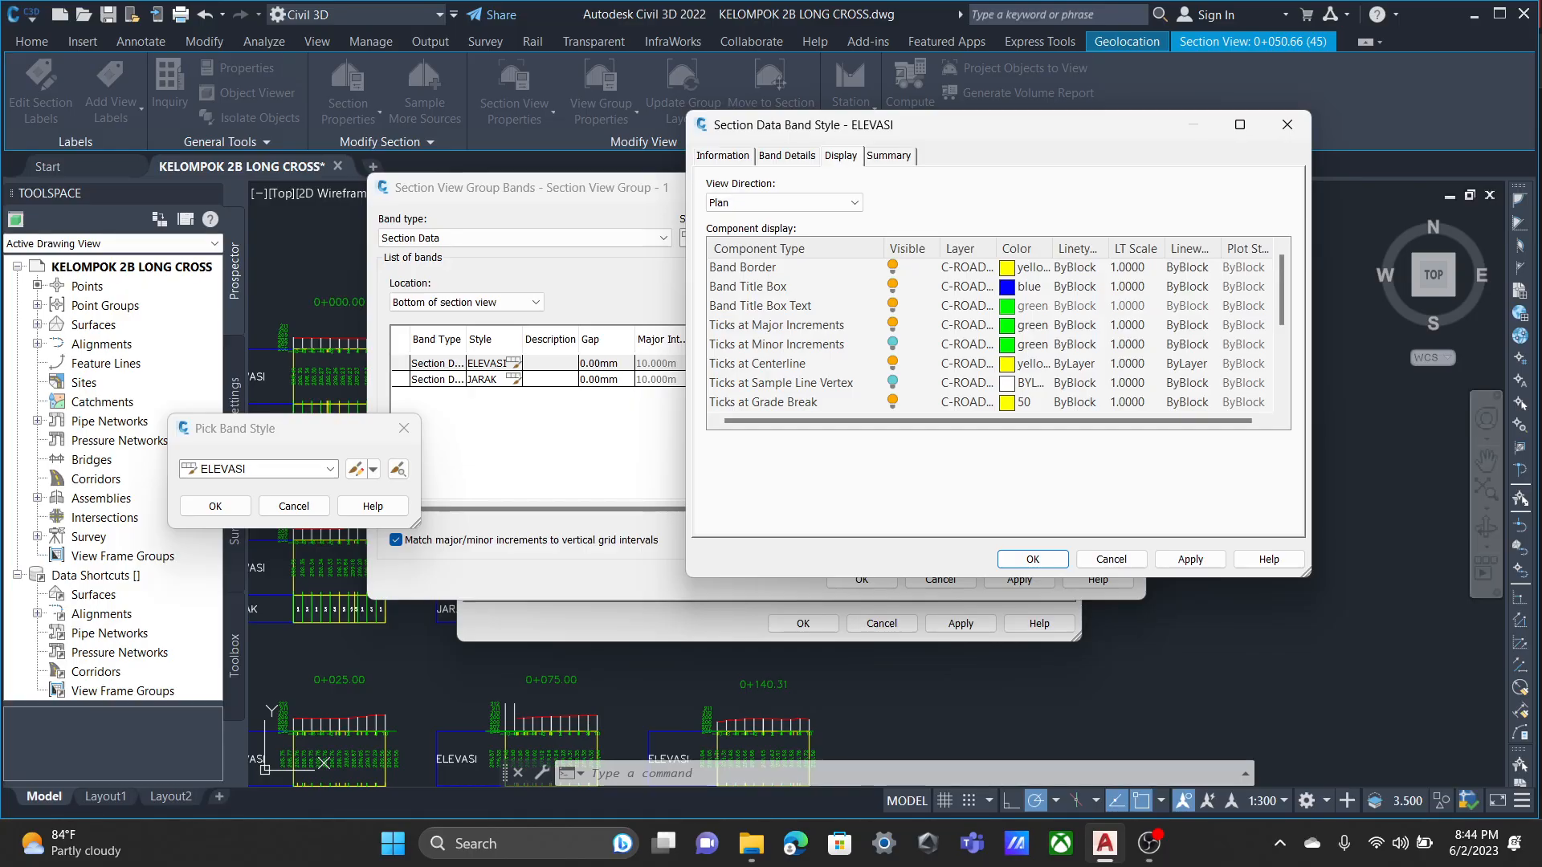
click(892, 324)
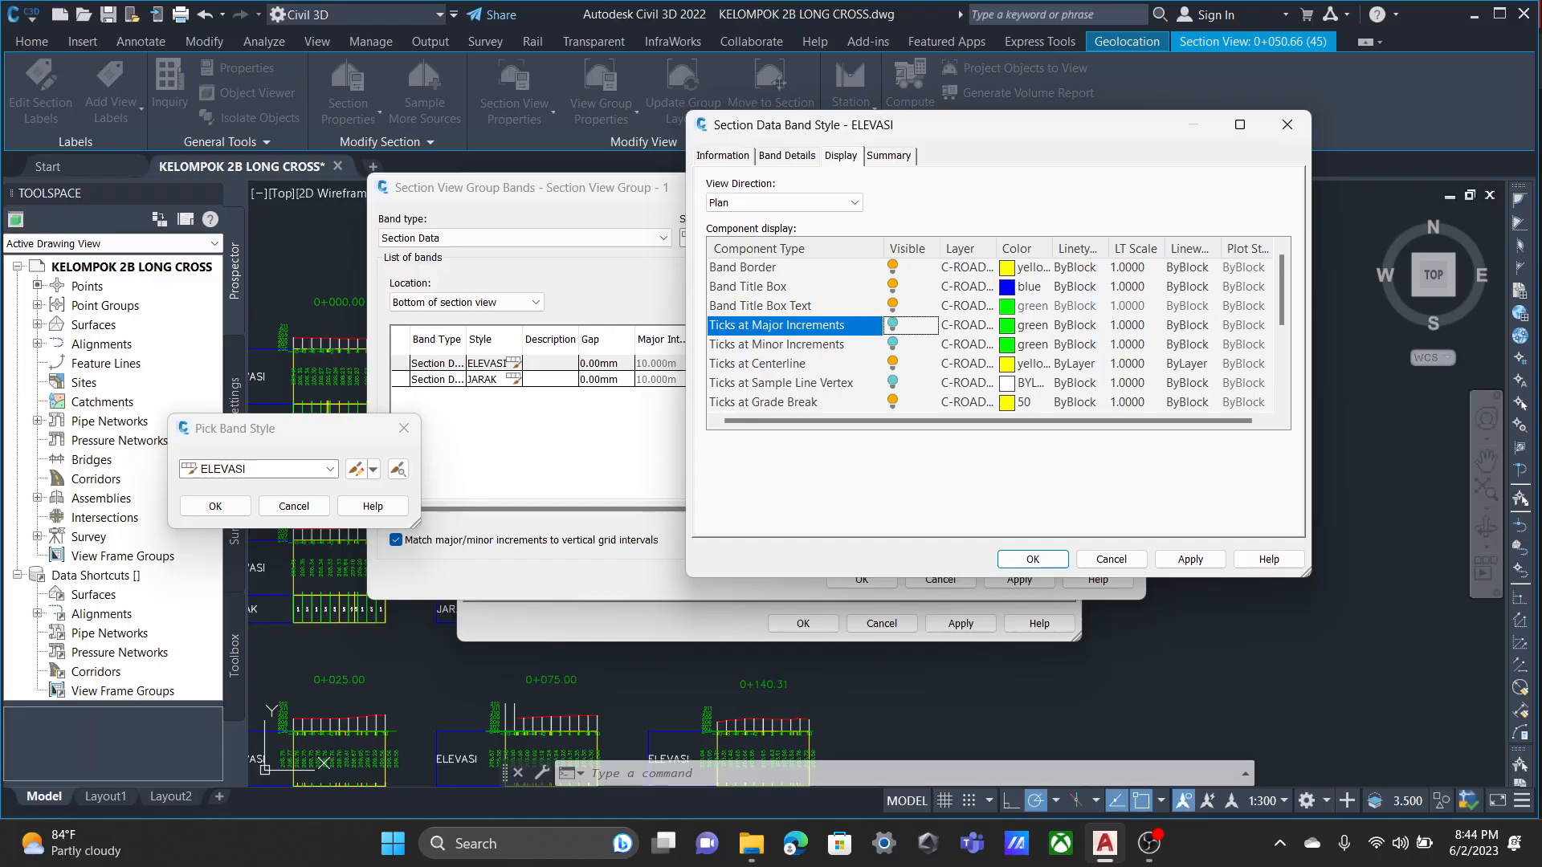
click(892, 364)
scroll(892, 364, down, 2)
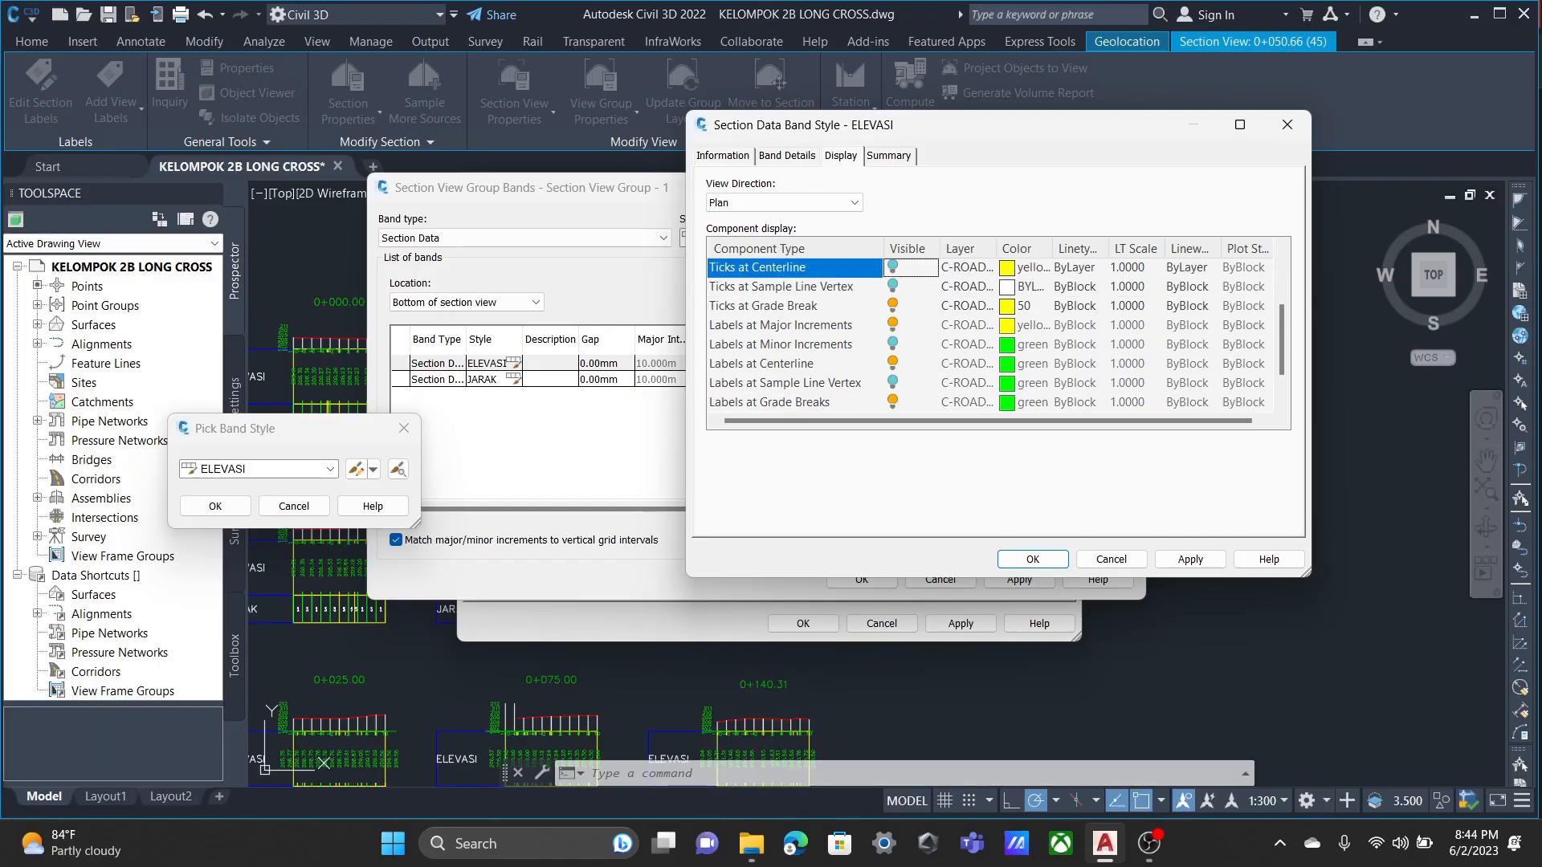
Hide the ELEVASI labels at major increments and centerline, keep the grade break ticks visible, and save the band style.
click(892, 325)
click(893, 343)
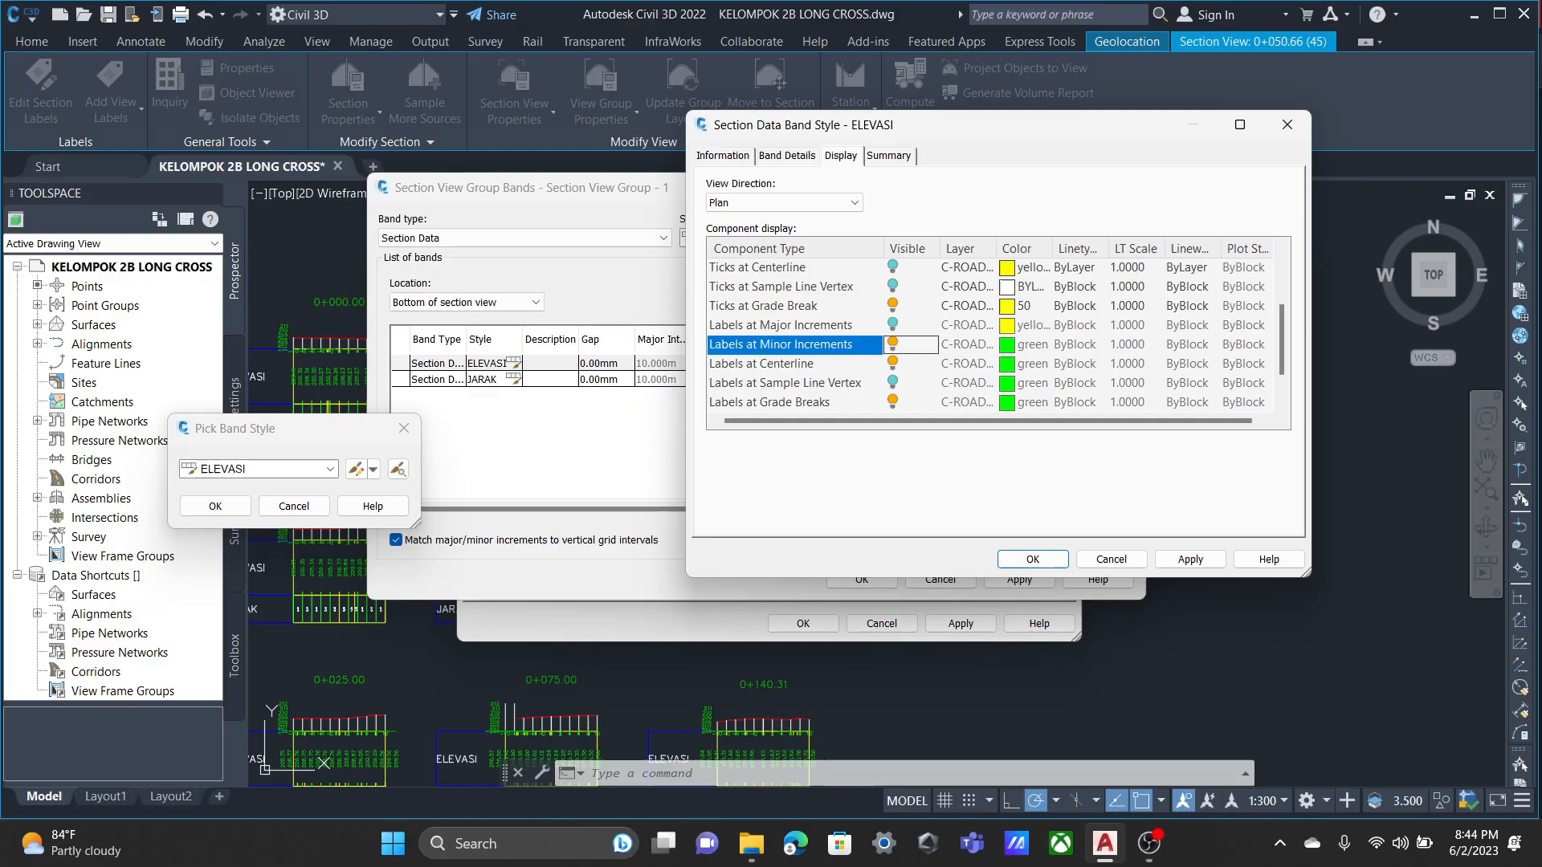
click(893, 344)
click(892, 364)
click(892, 344)
click(892, 305)
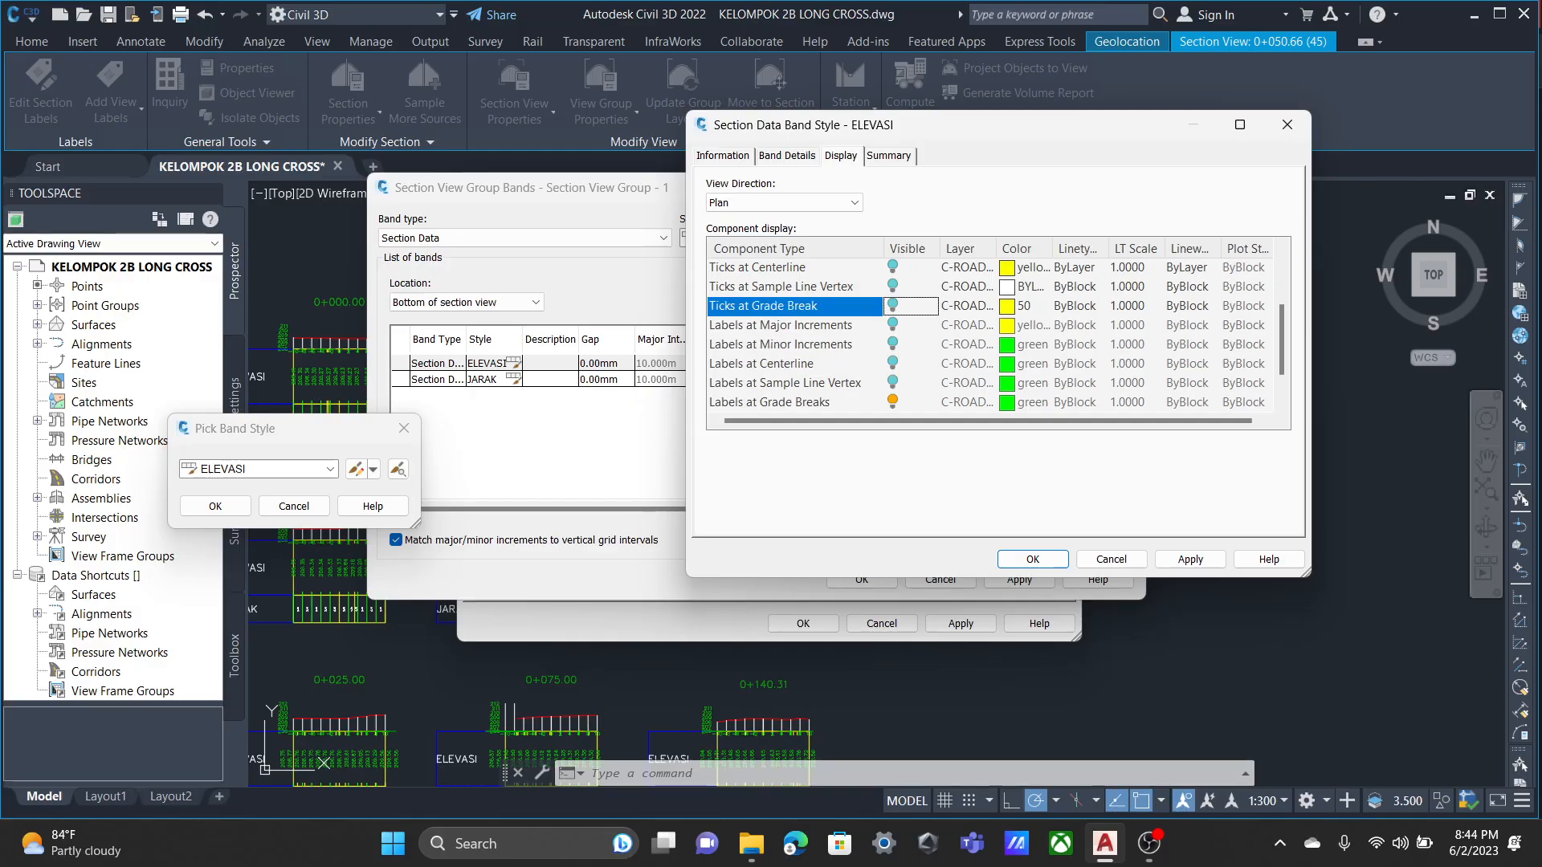
click(893, 286)
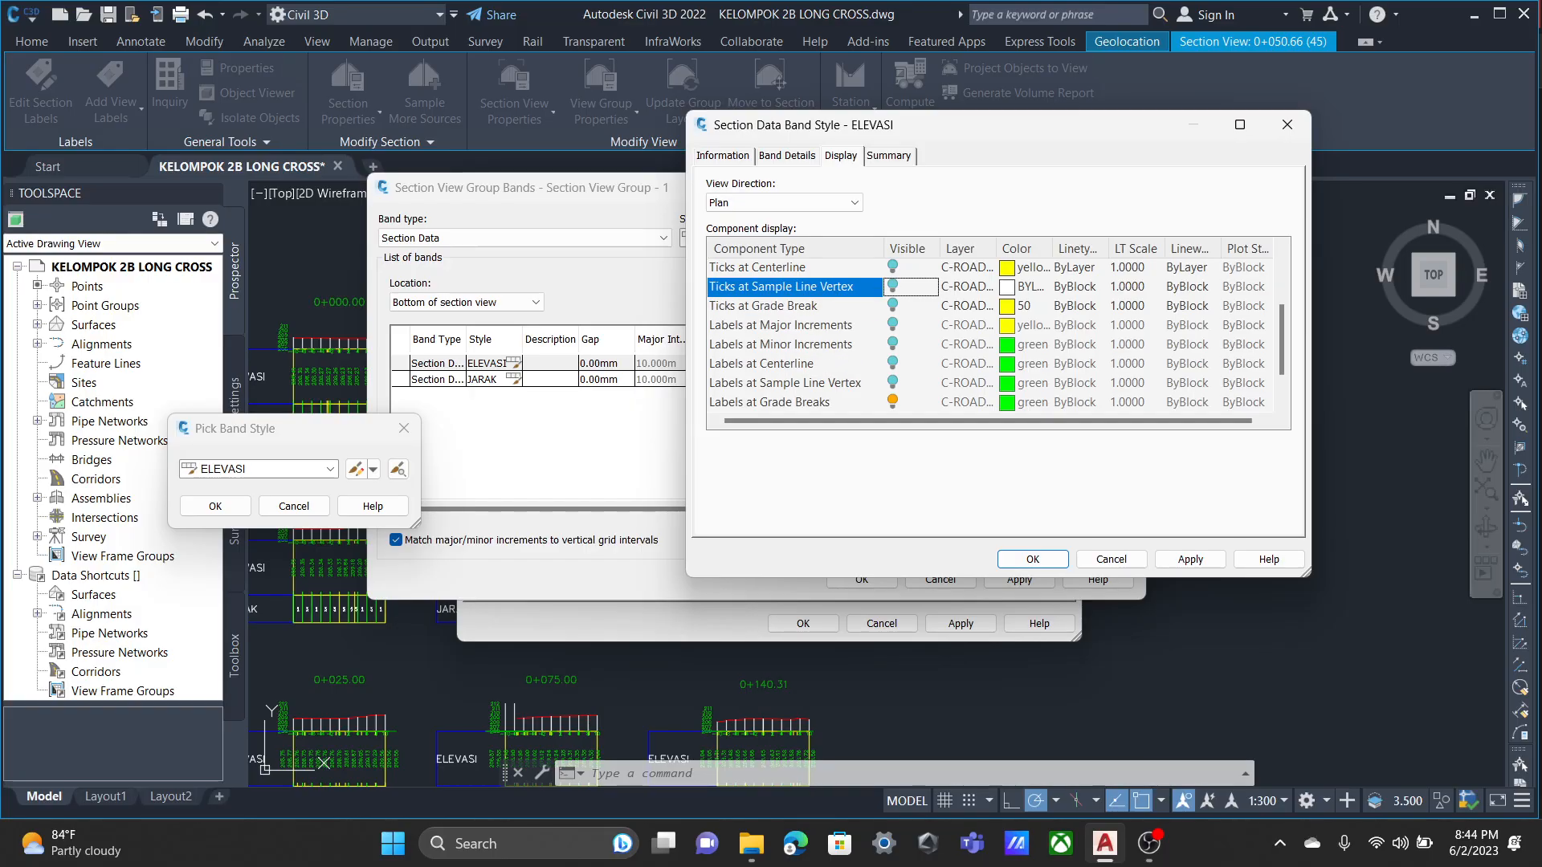
click(892, 306)
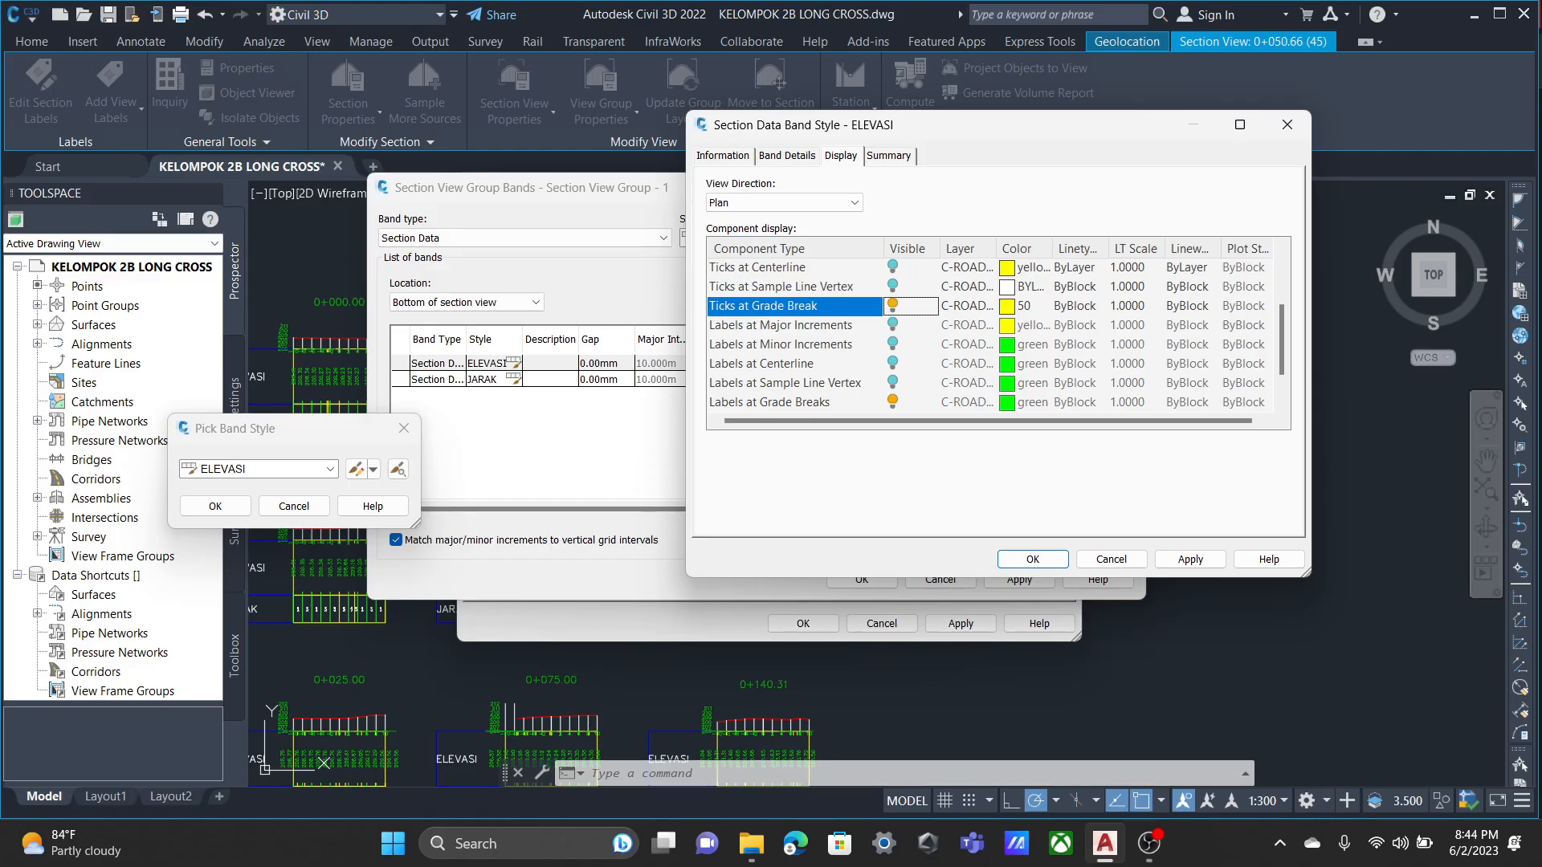
click(1033, 559)
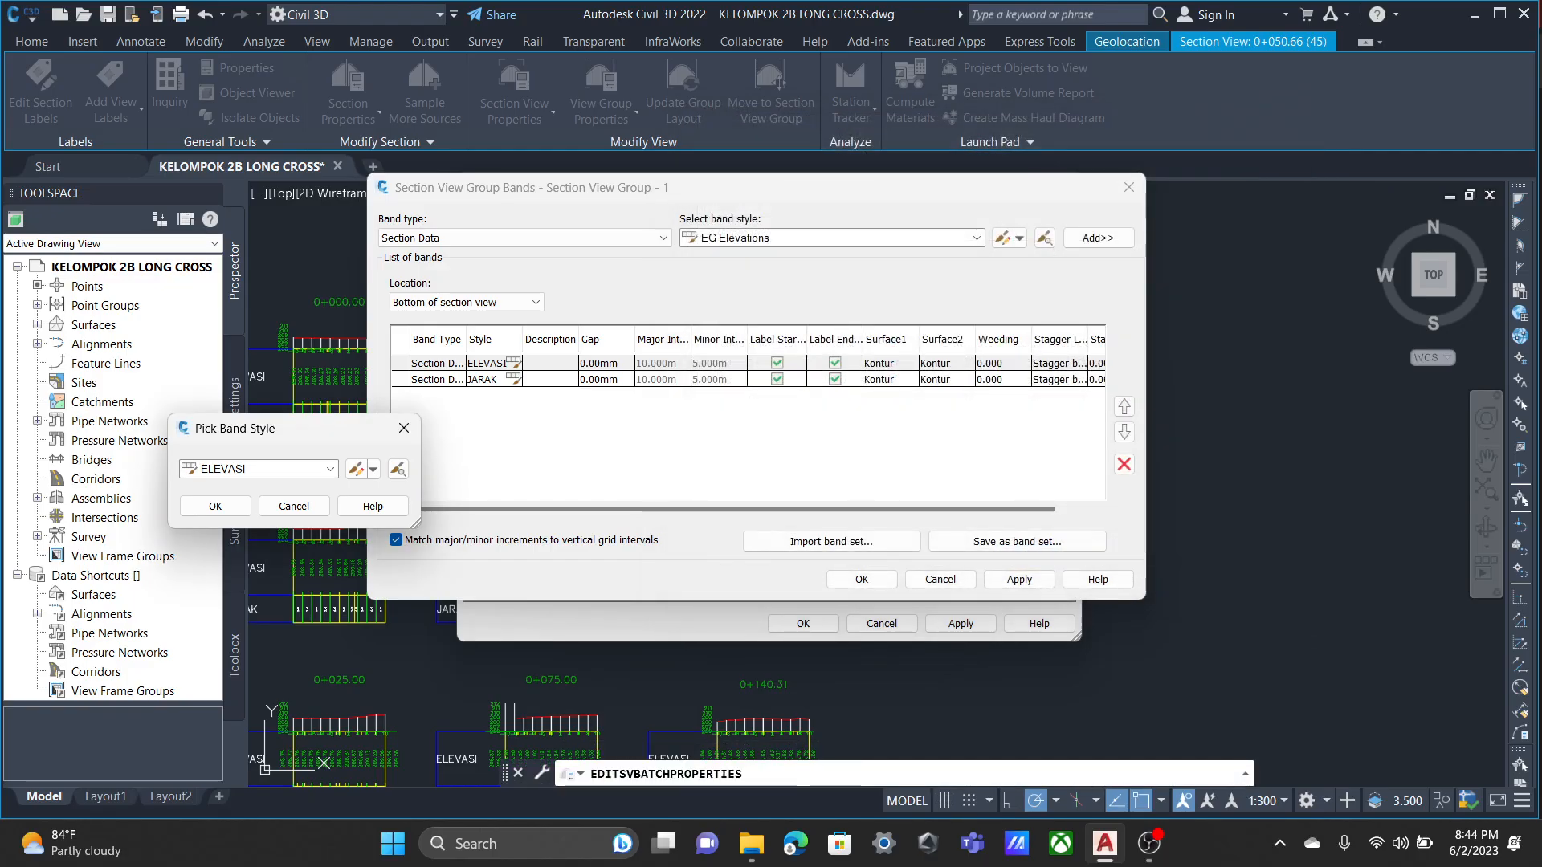
click(294, 506)
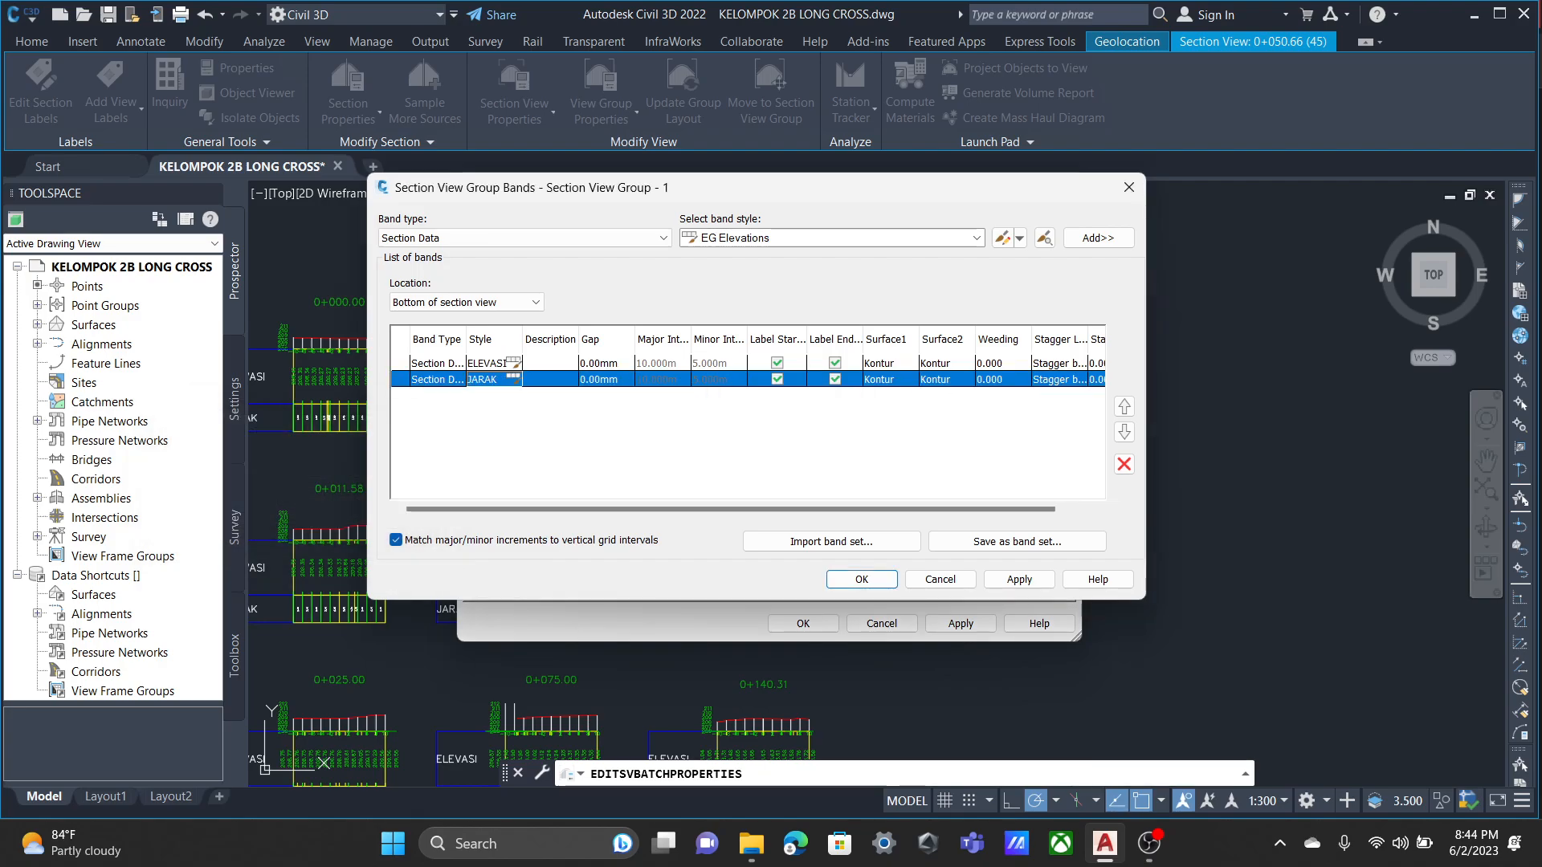
Hide the ticks at major increments and centerline in the JARAK band style and accept the style.
click(515, 379)
click(354, 469)
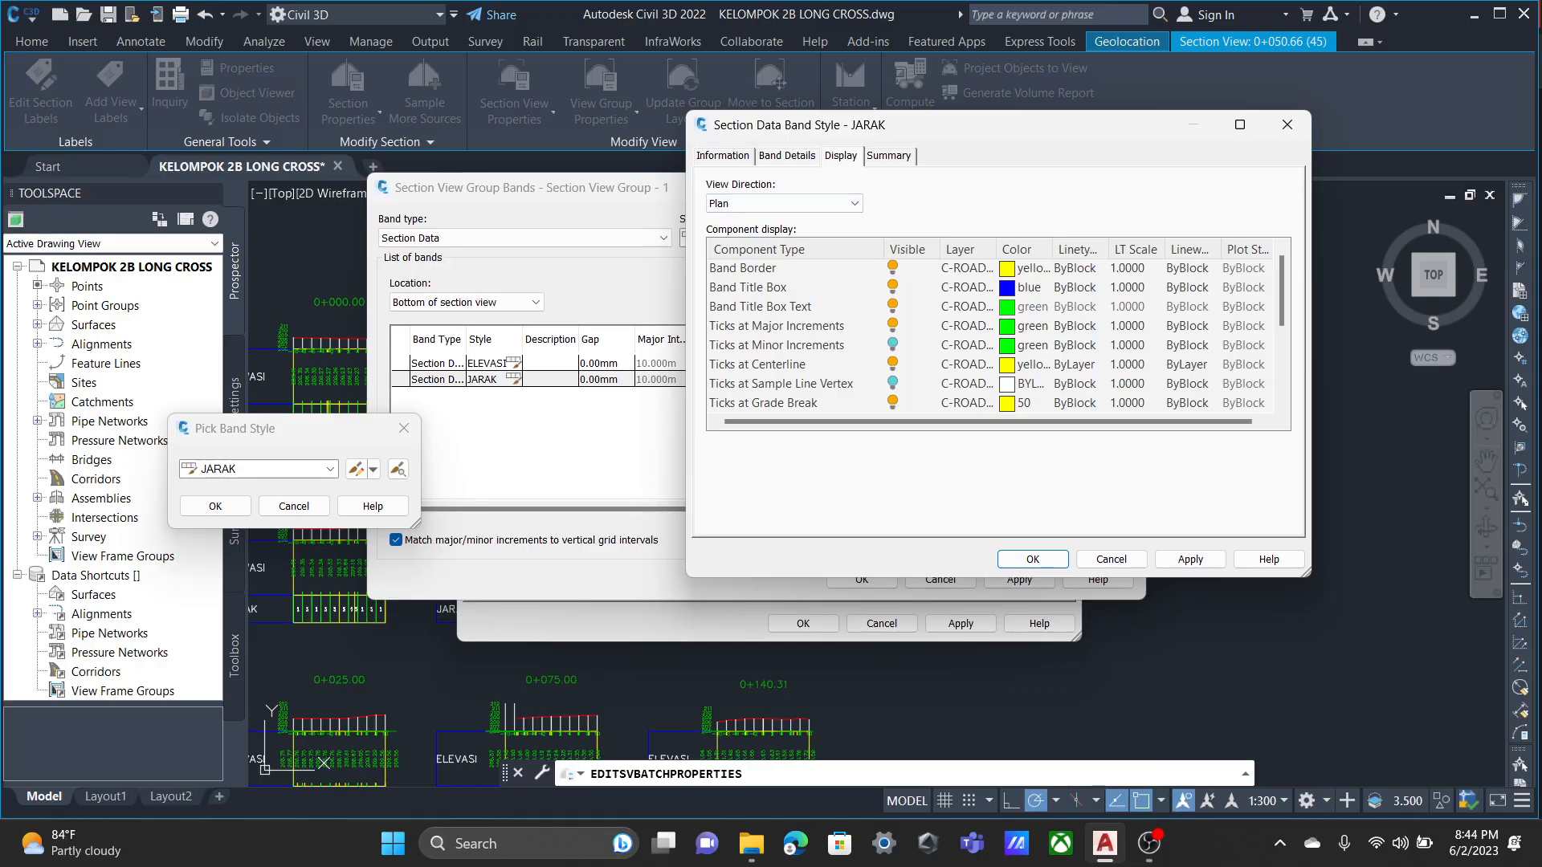
click(892, 326)
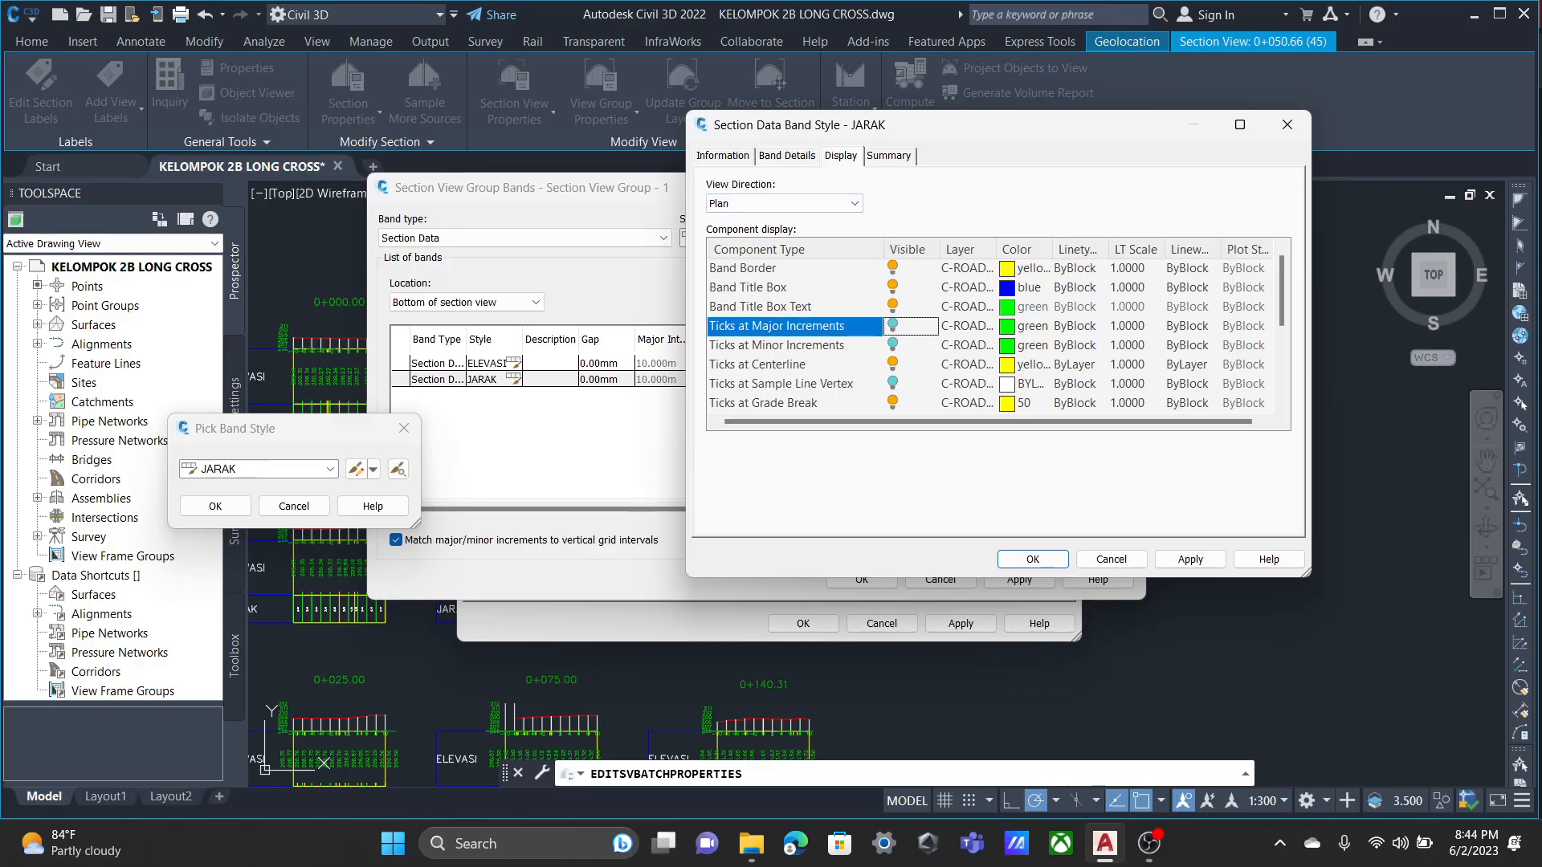
scroll(892, 326, down, 1)
click(893, 307)
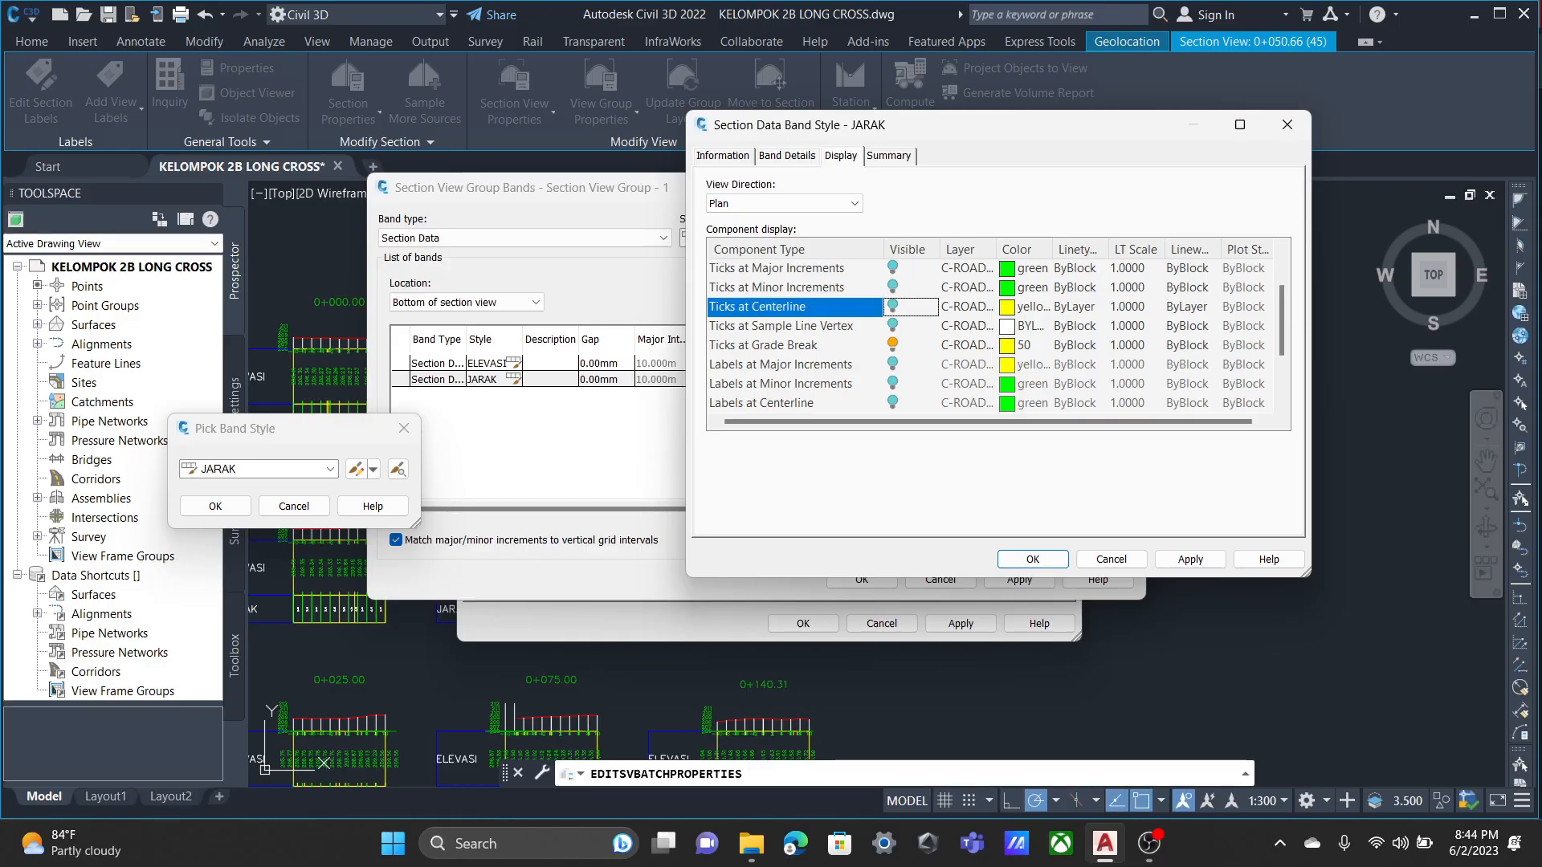
scroll(892, 307, down, 1)
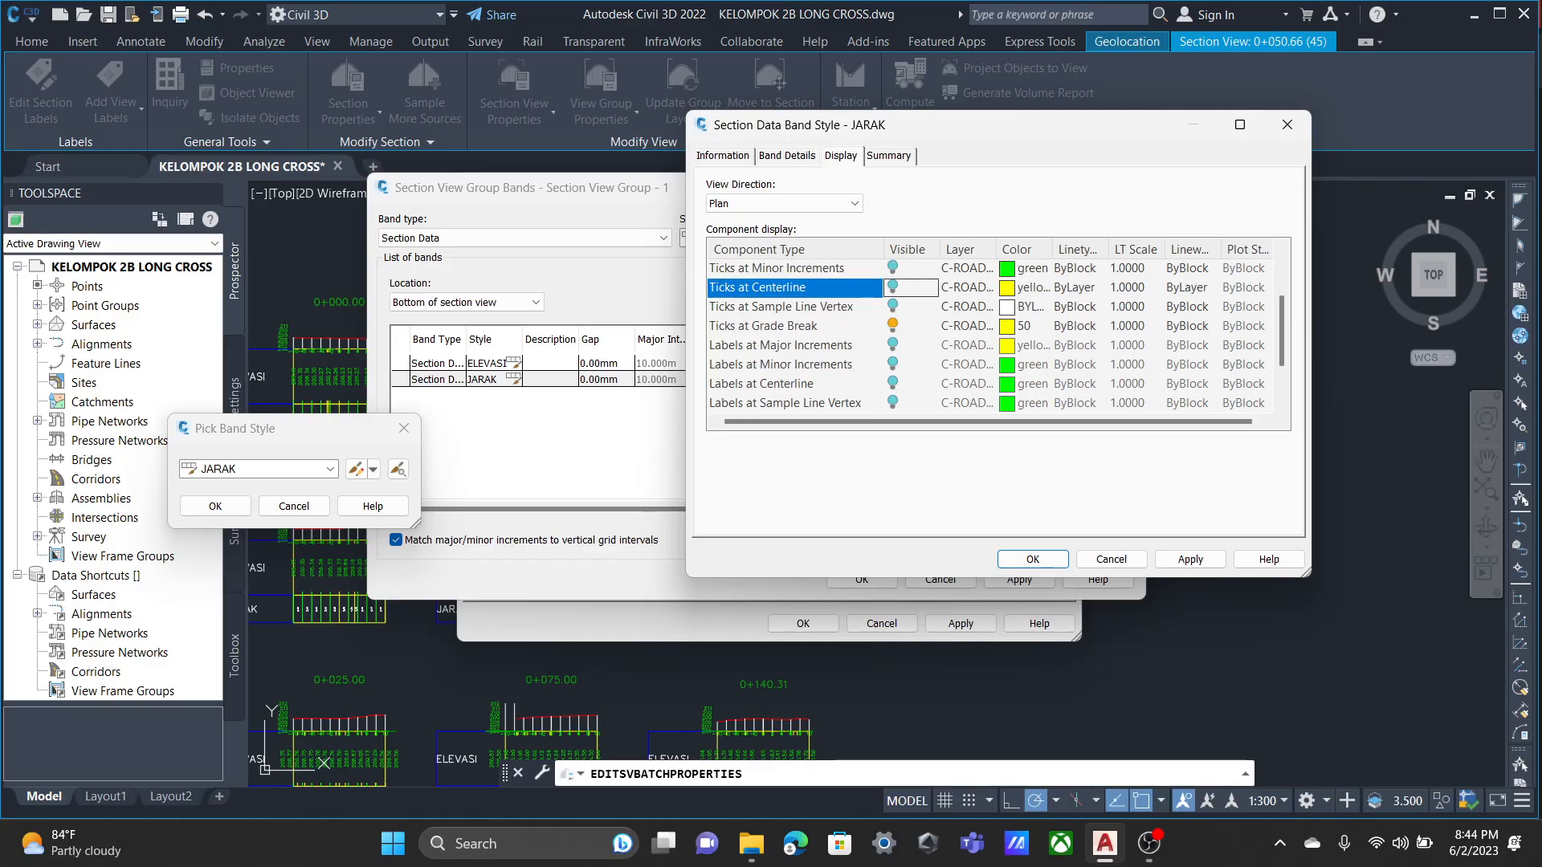
scroll(893, 306, down, 1)
click(1190, 560)
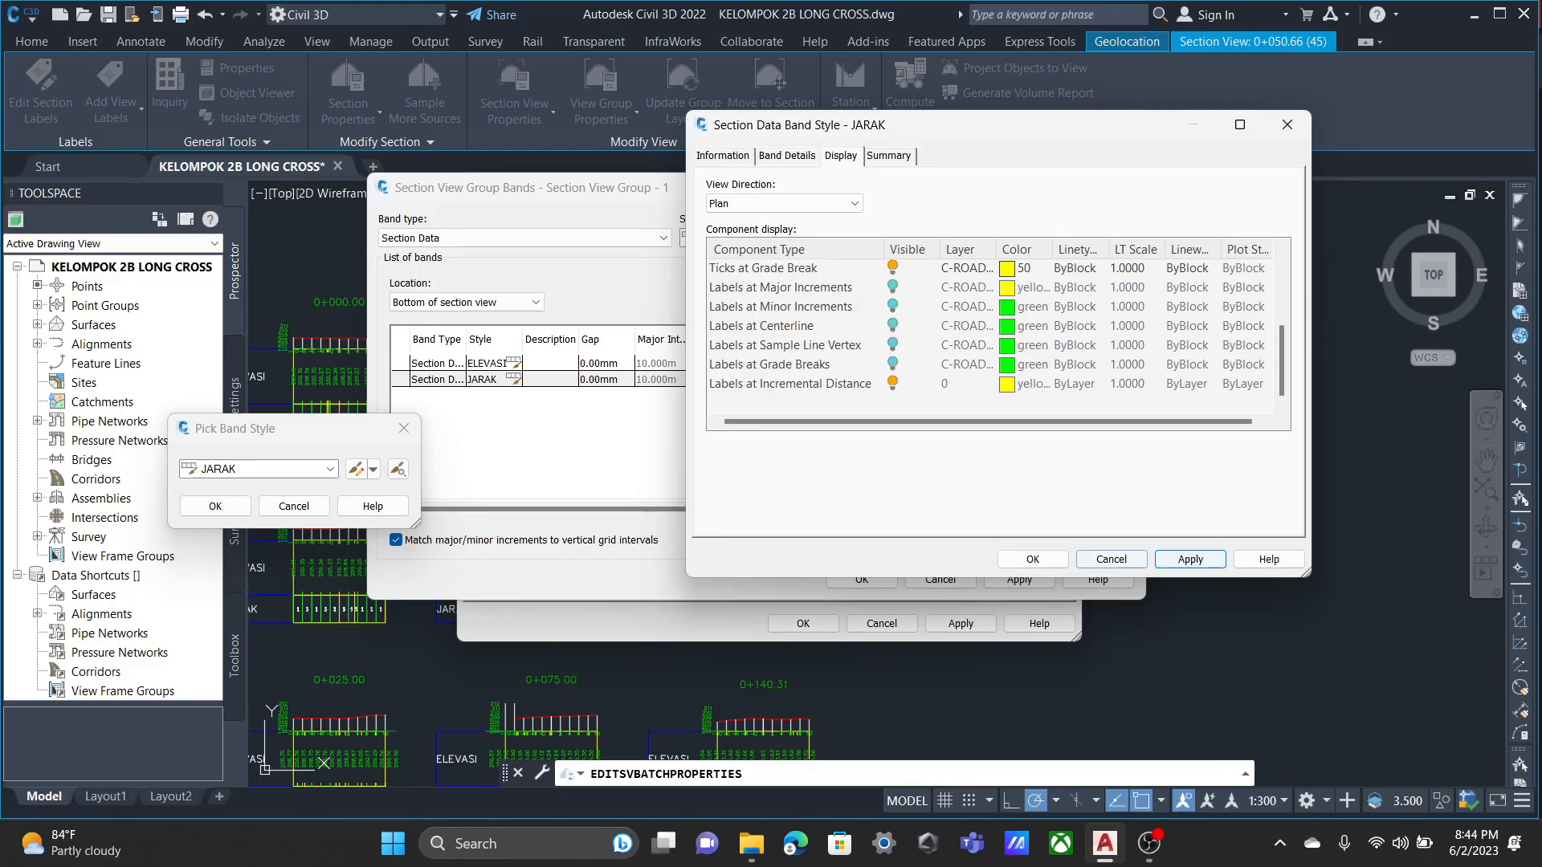
click(1033, 560)
click(215, 506)
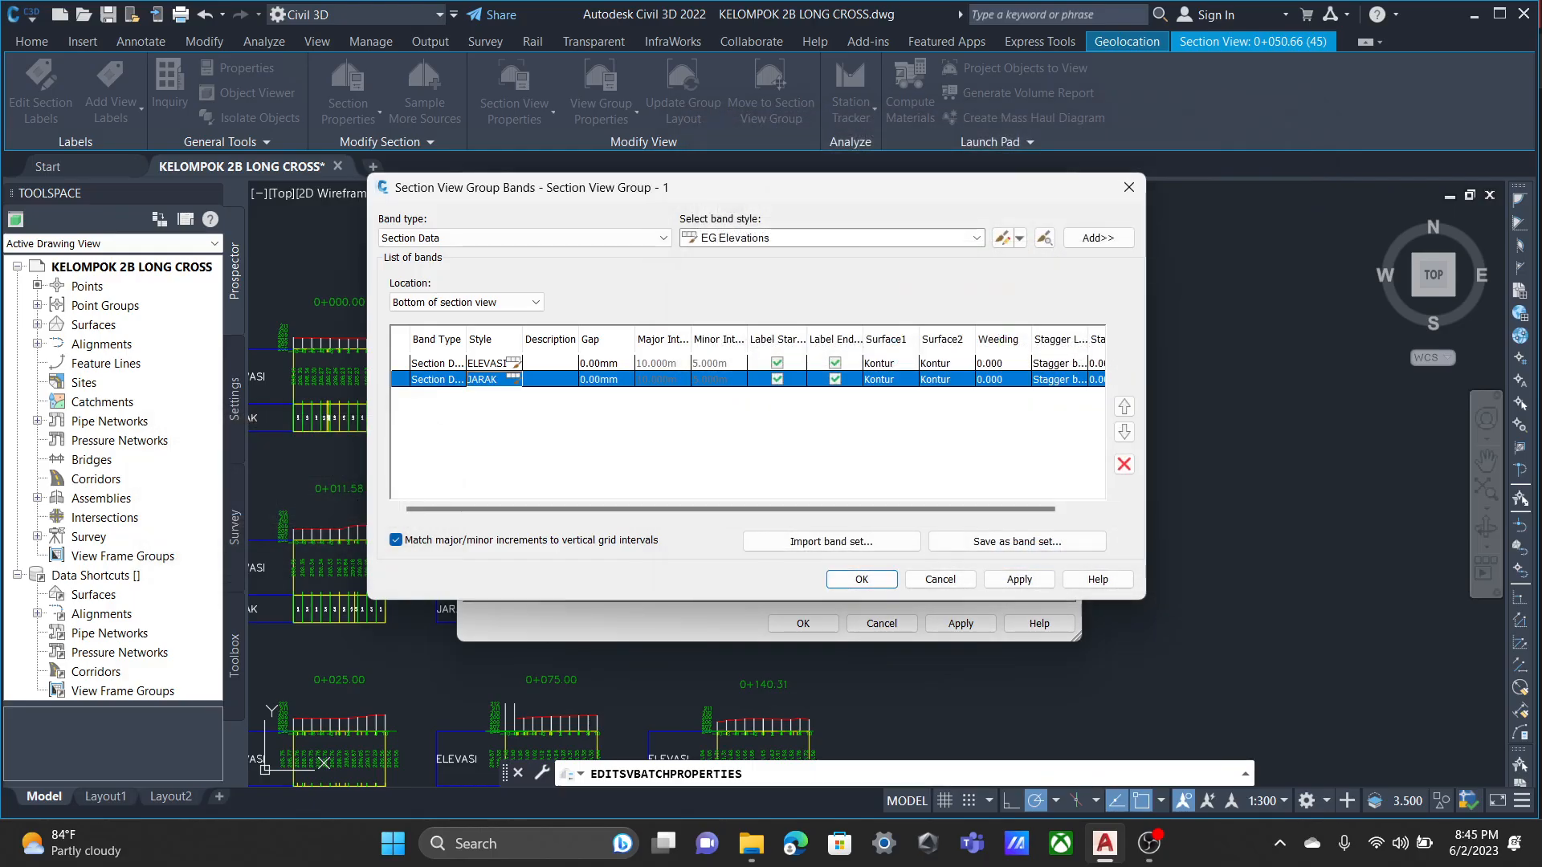
Apply the band changes to Section View Group - 1 and accept the group properties.
click(1019, 579)
click(861, 579)
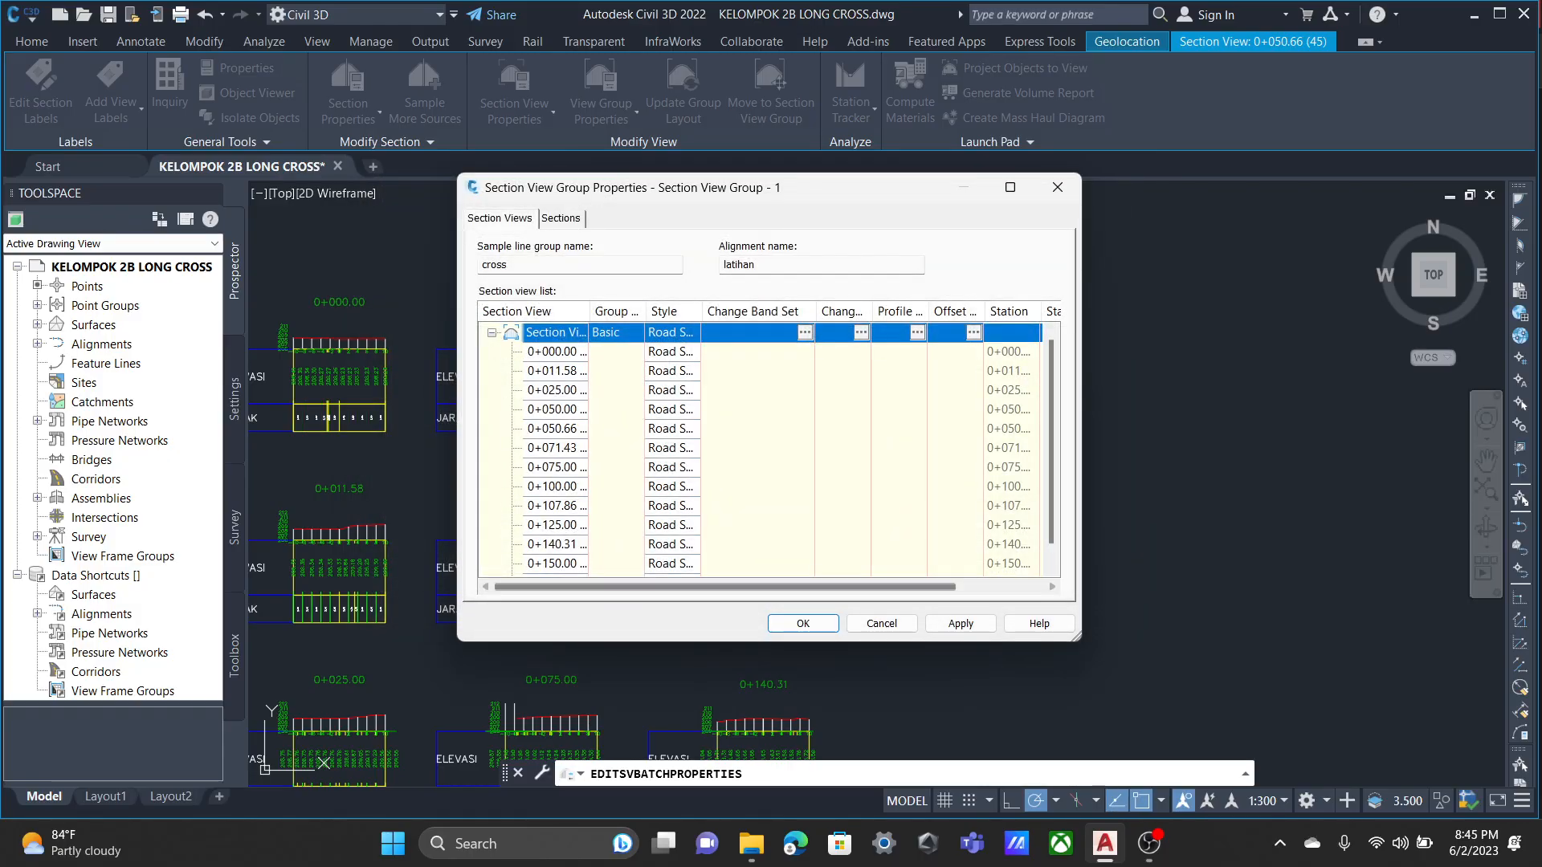
click(803, 624)
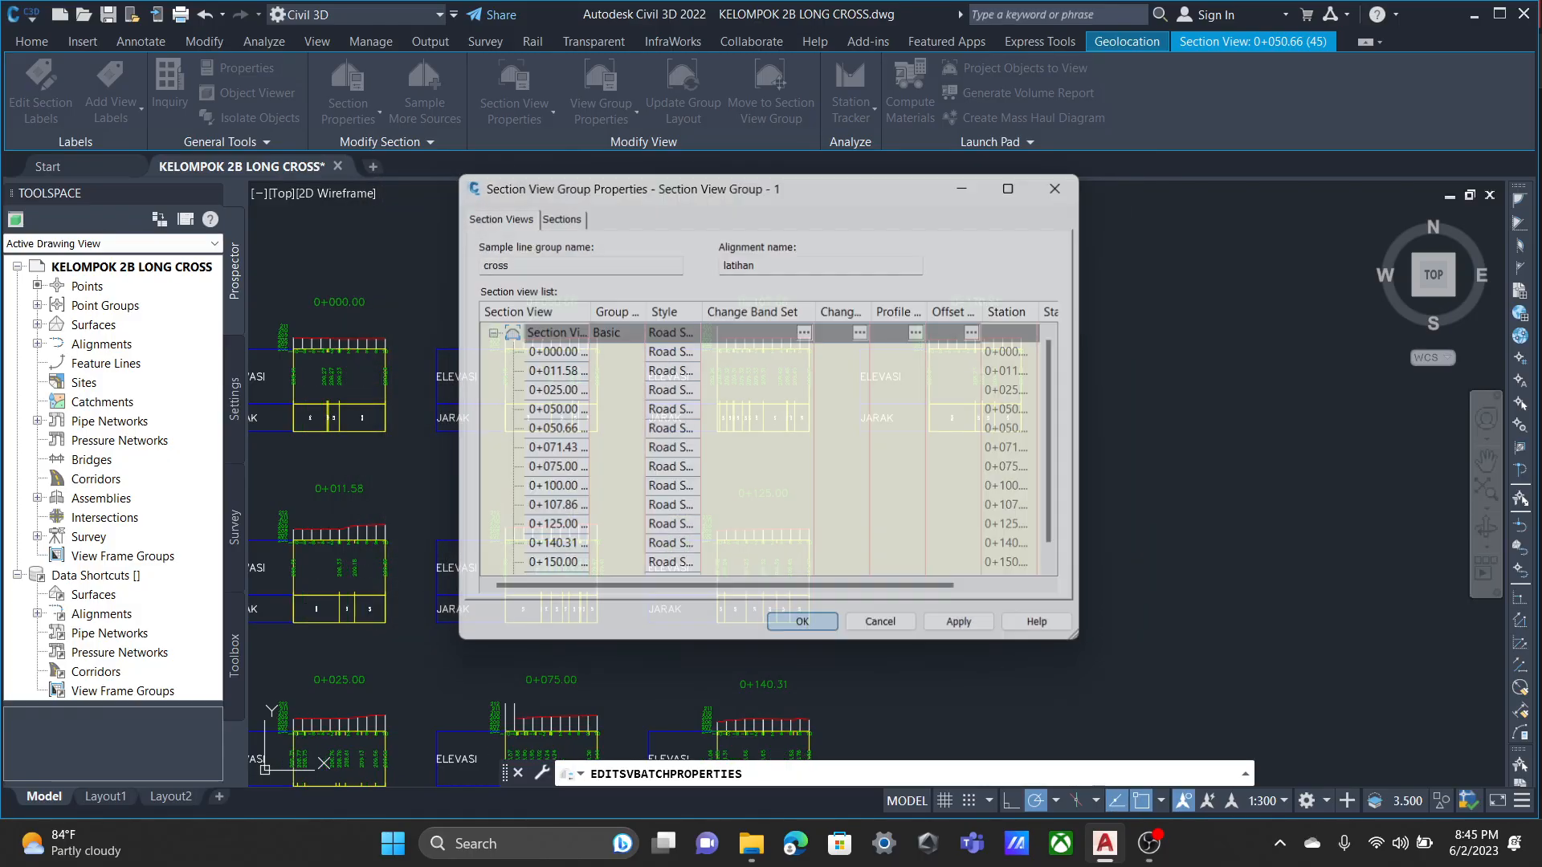
Examine the ELEVASI and JARAK bands across the section views, then clear the selection.
scroll(382, 532, up, 2)
middle_drag(367, 640, 511, 600)
scroll(458, 551, up, 3)
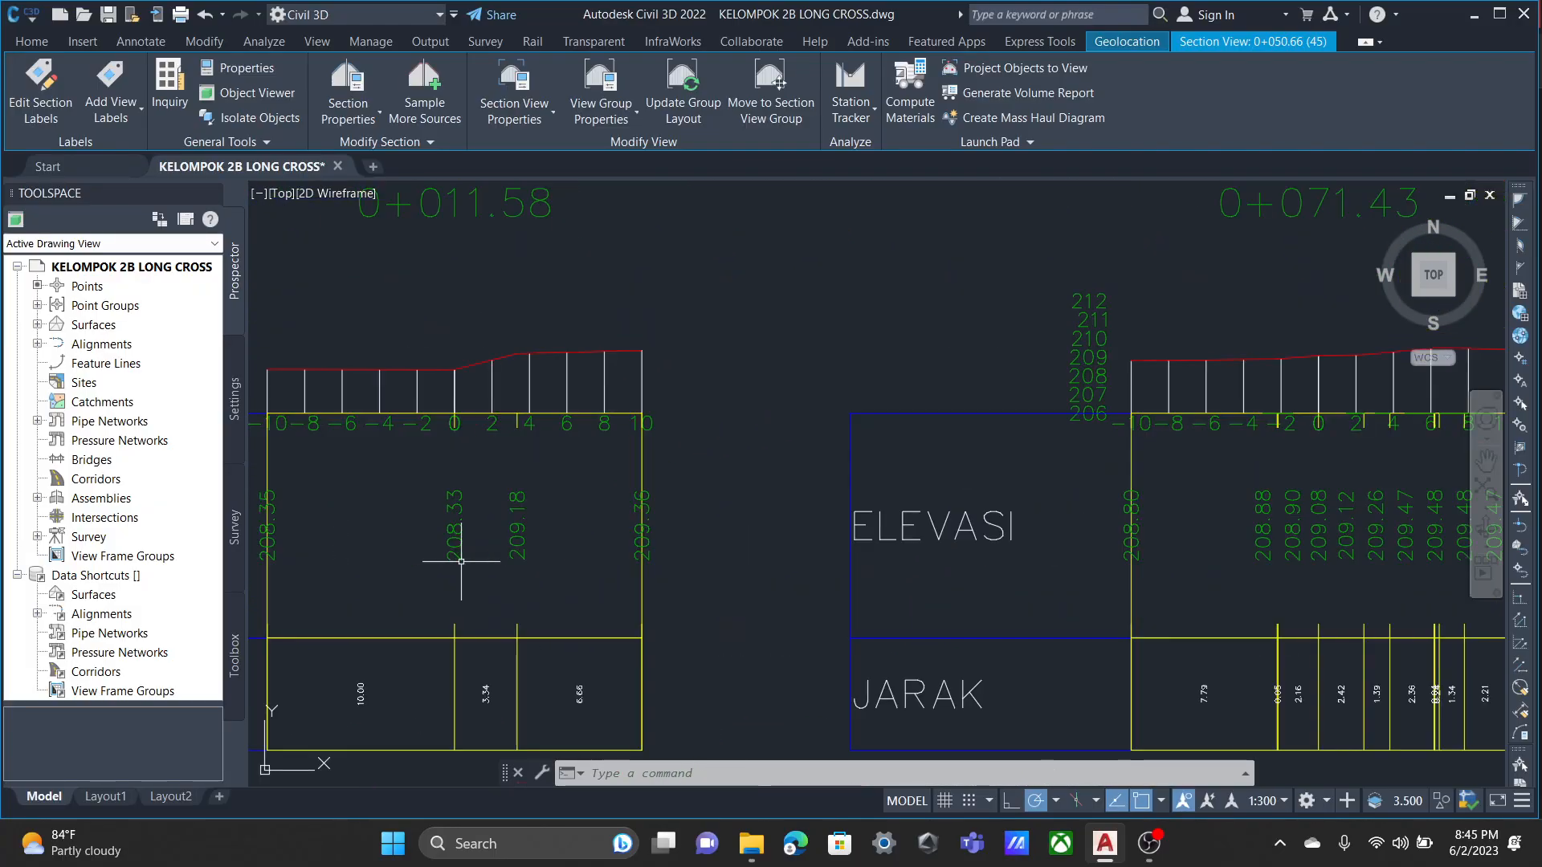
scroll(533, 541, down, 3)
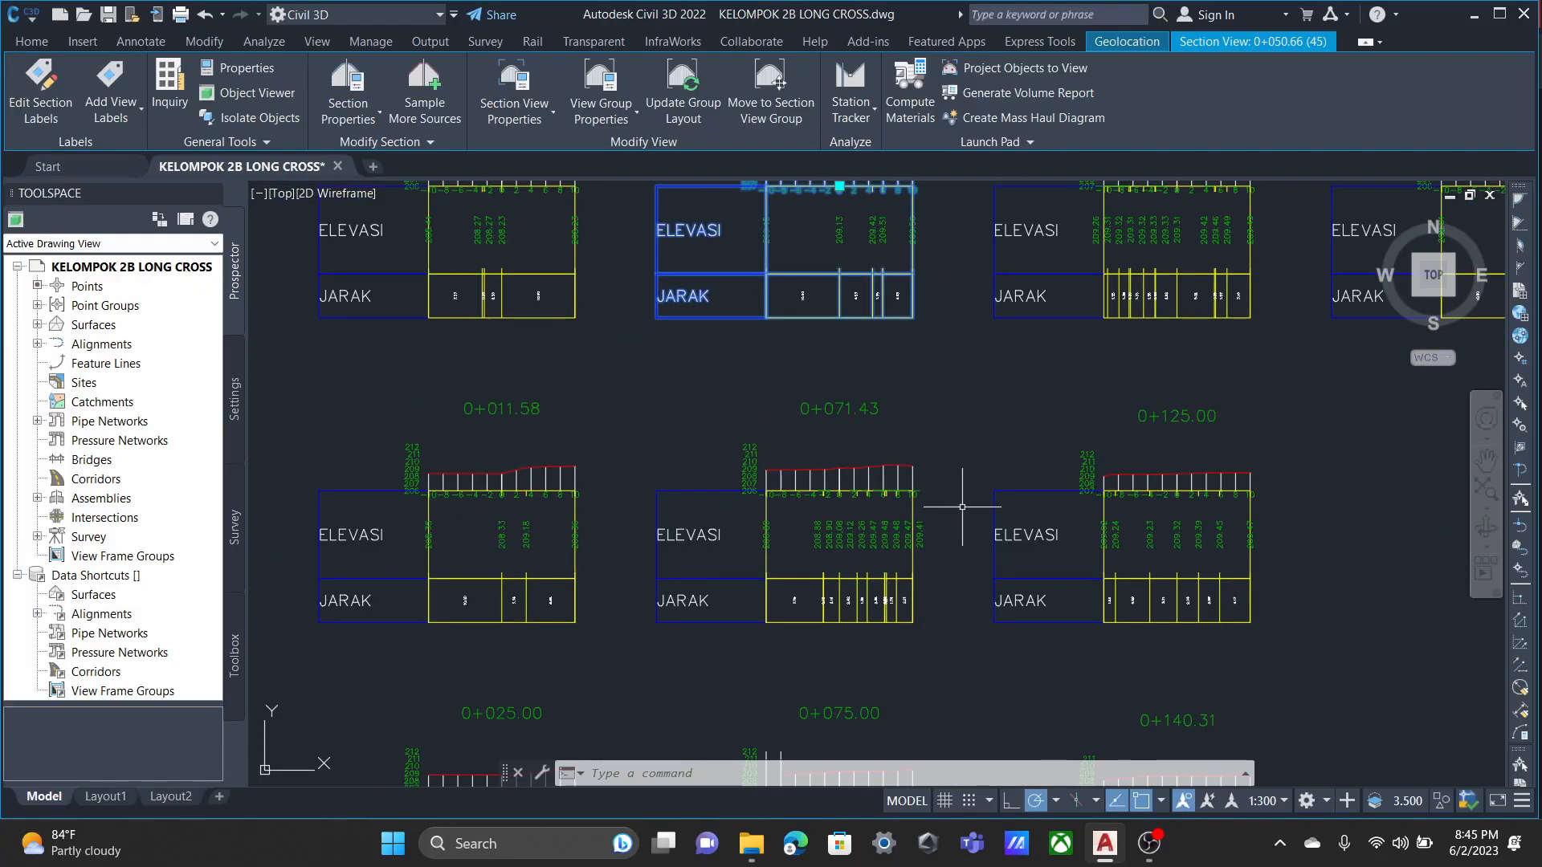
scroll(962, 507, up, 3)
scroll(937, 558, down, 1)
middle_drag(936, 568, 857, 544)
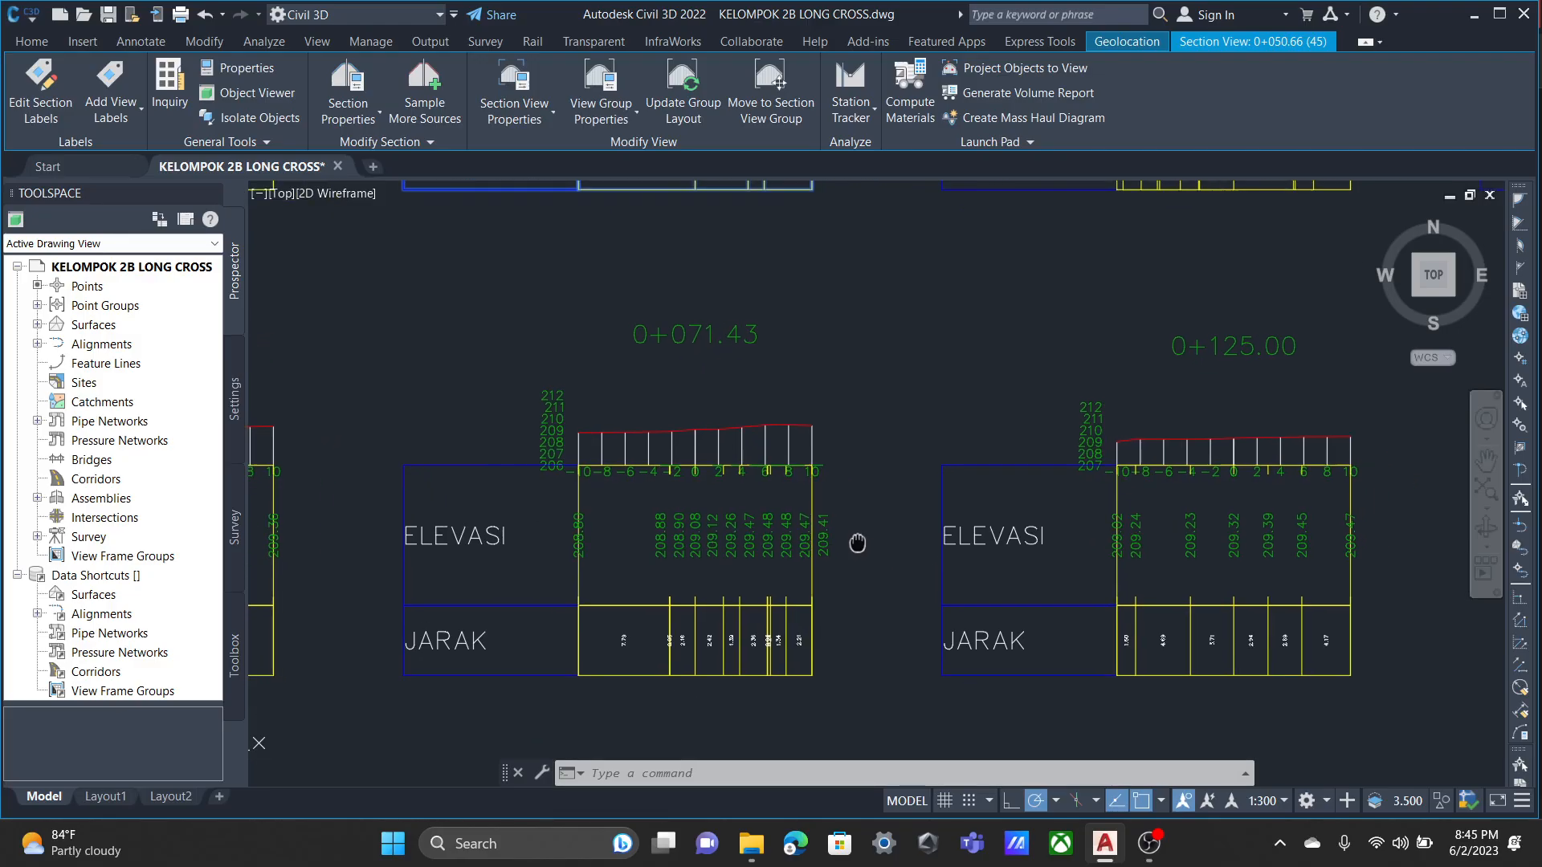
scroll(1011, 490, down, 2)
middle_drag(1140, 495, 963, 584)
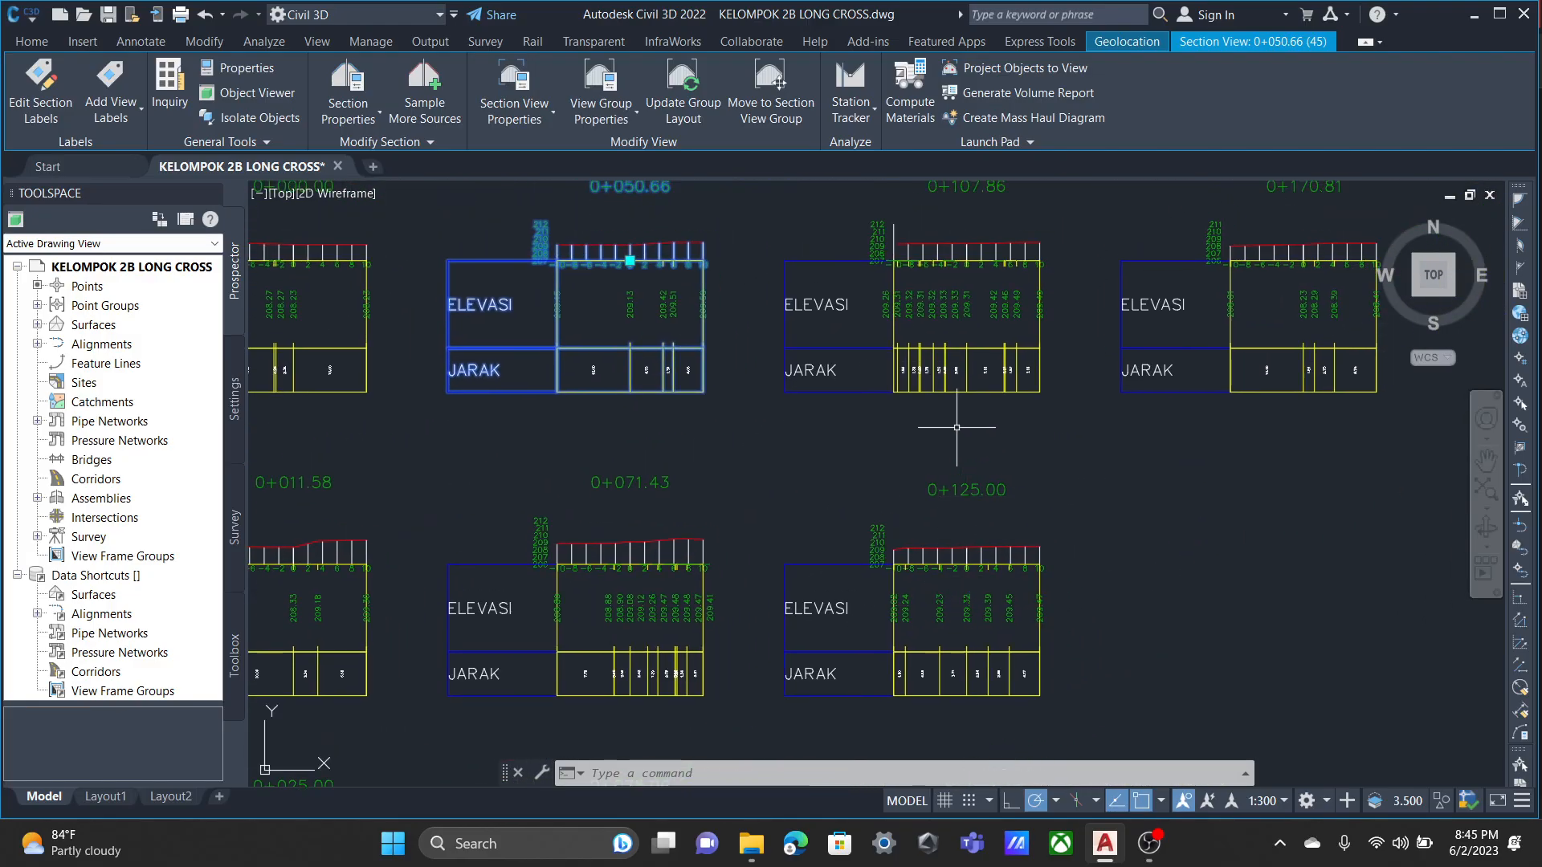
scroll(956, 427, up, 2)
middle_drag(957, 427, 949, 481)
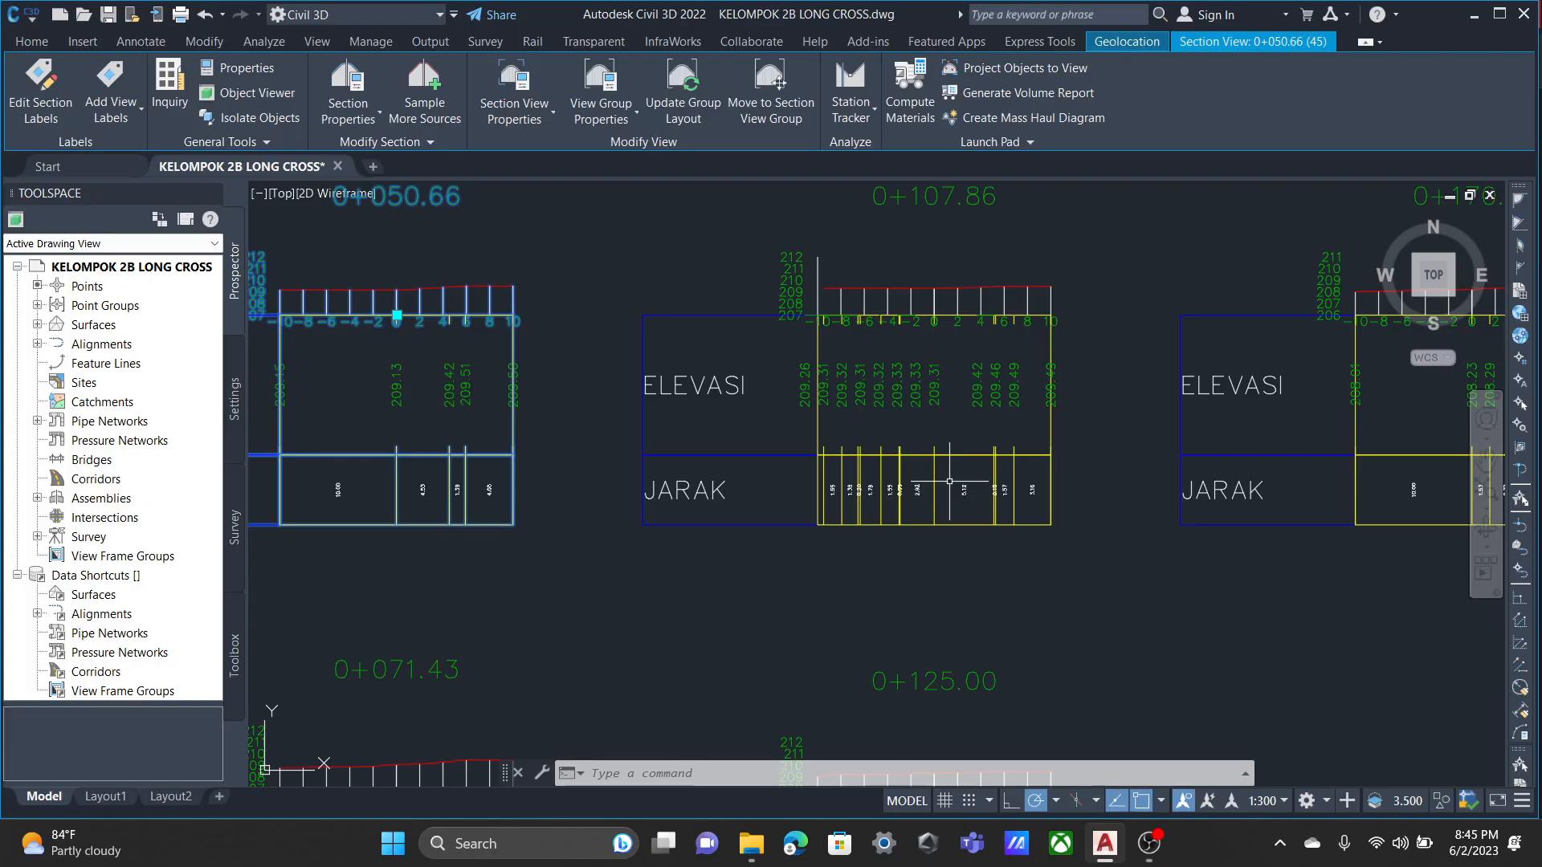
scroll(899, 490, down, 3)
scroll(895, 462, up, 1)
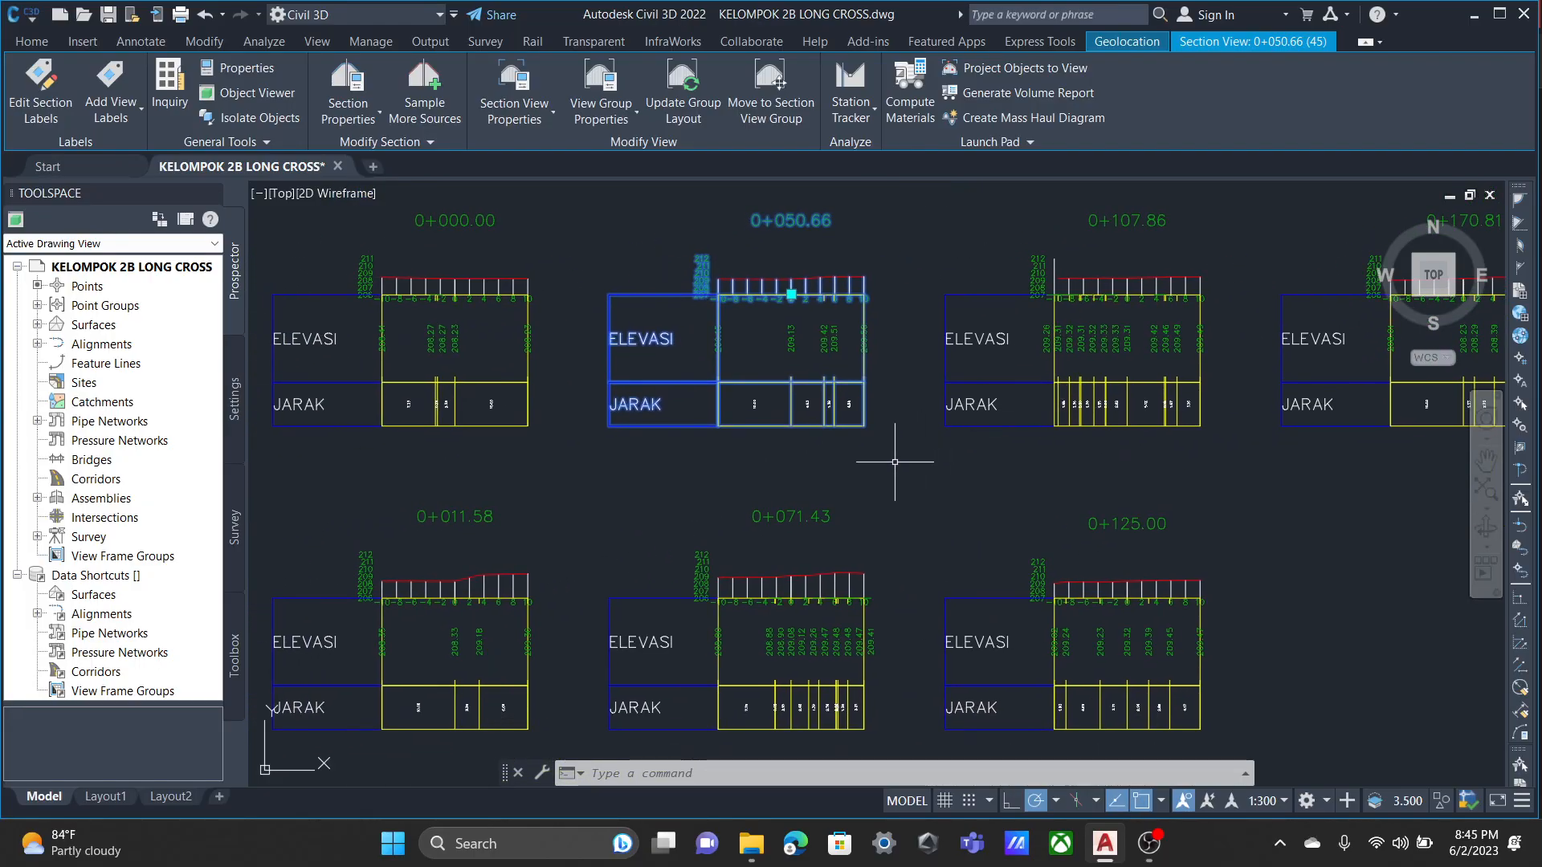
key(Escape)
Select section view 0+000.00 and open the Basic group plot style of its view group.
middle_drag(335, 481, 652, 408)
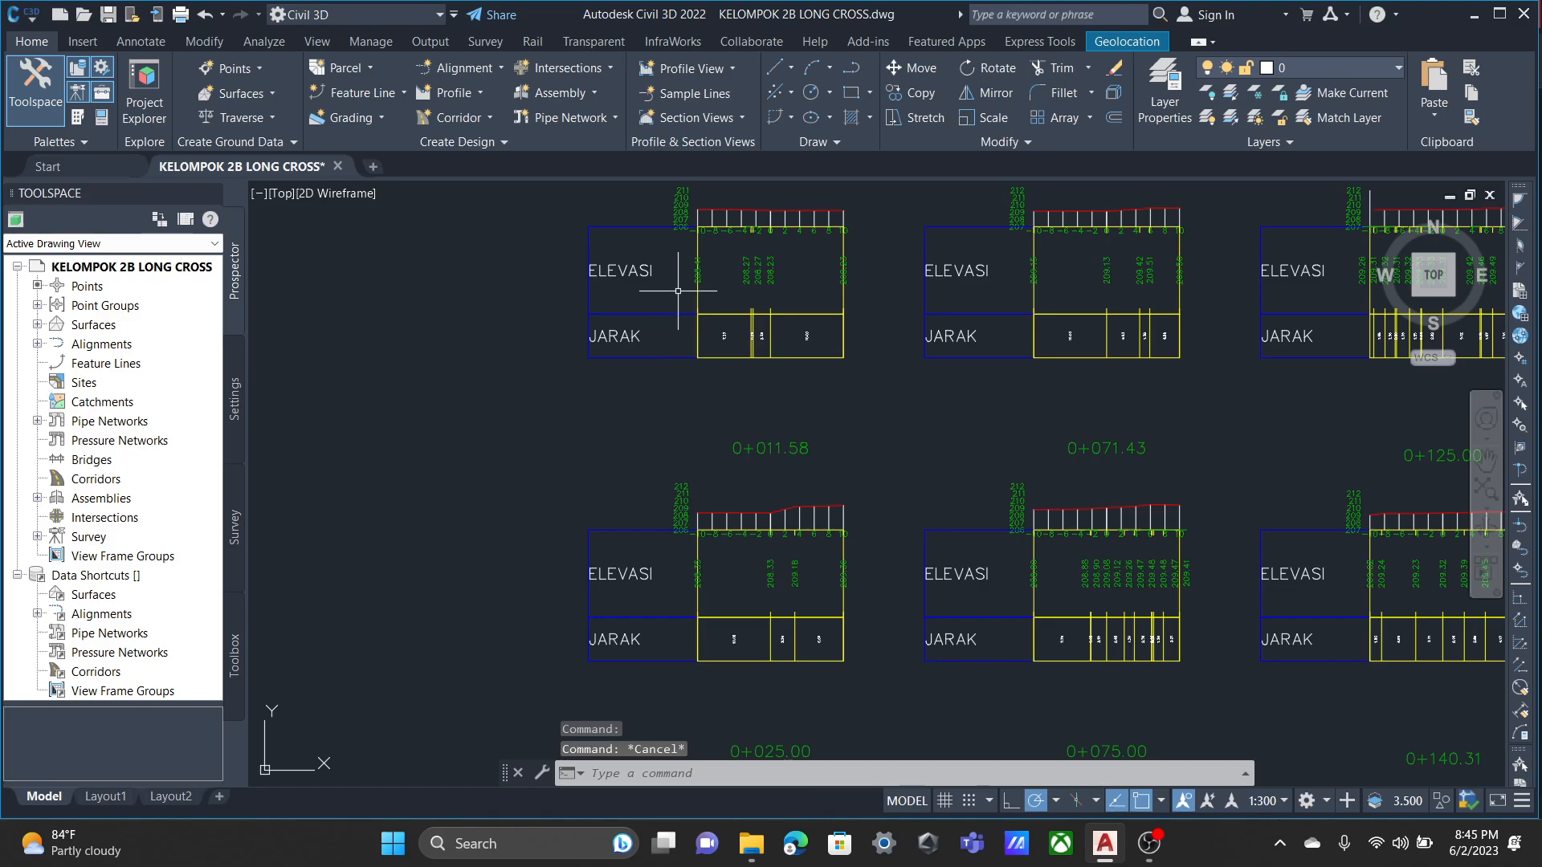
middle_drag(701, 281, 696, 310)
scroll(695, 310, up, 6)
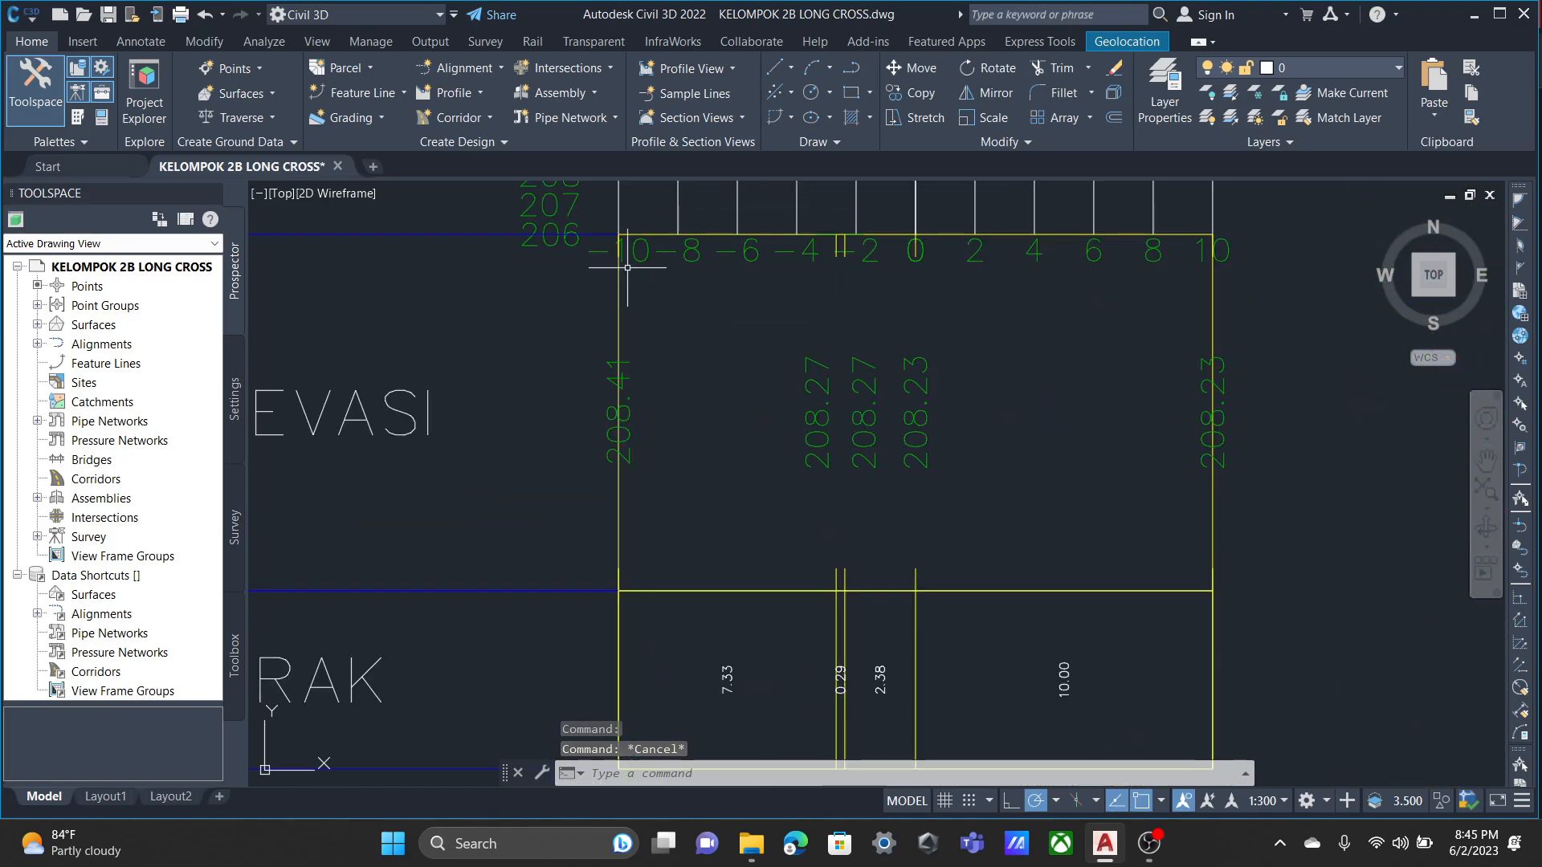
click(618, 270)
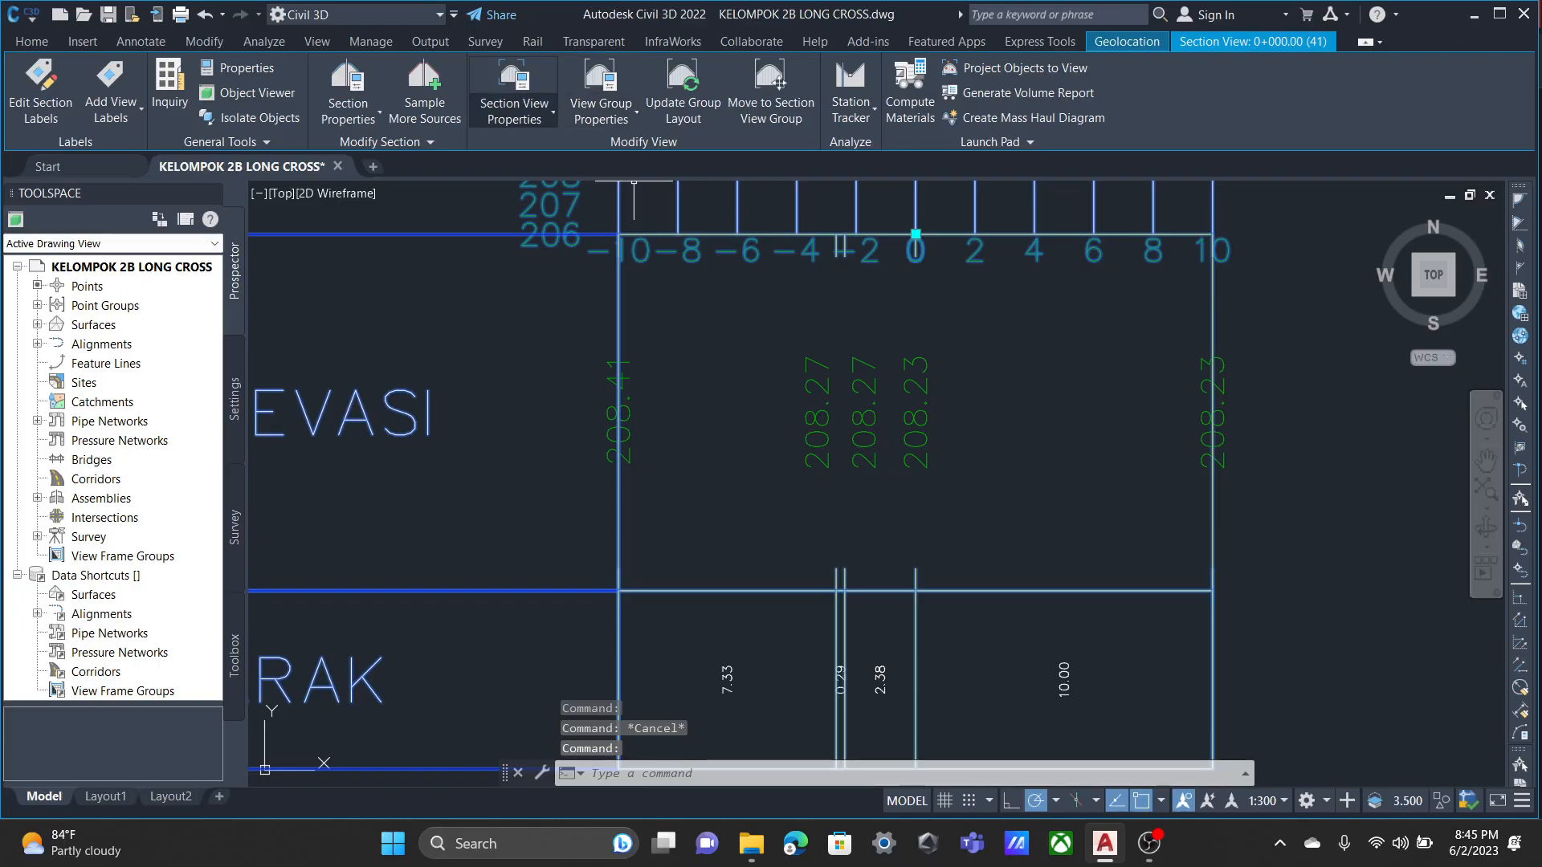
click(635, 113)
click(654, 190)
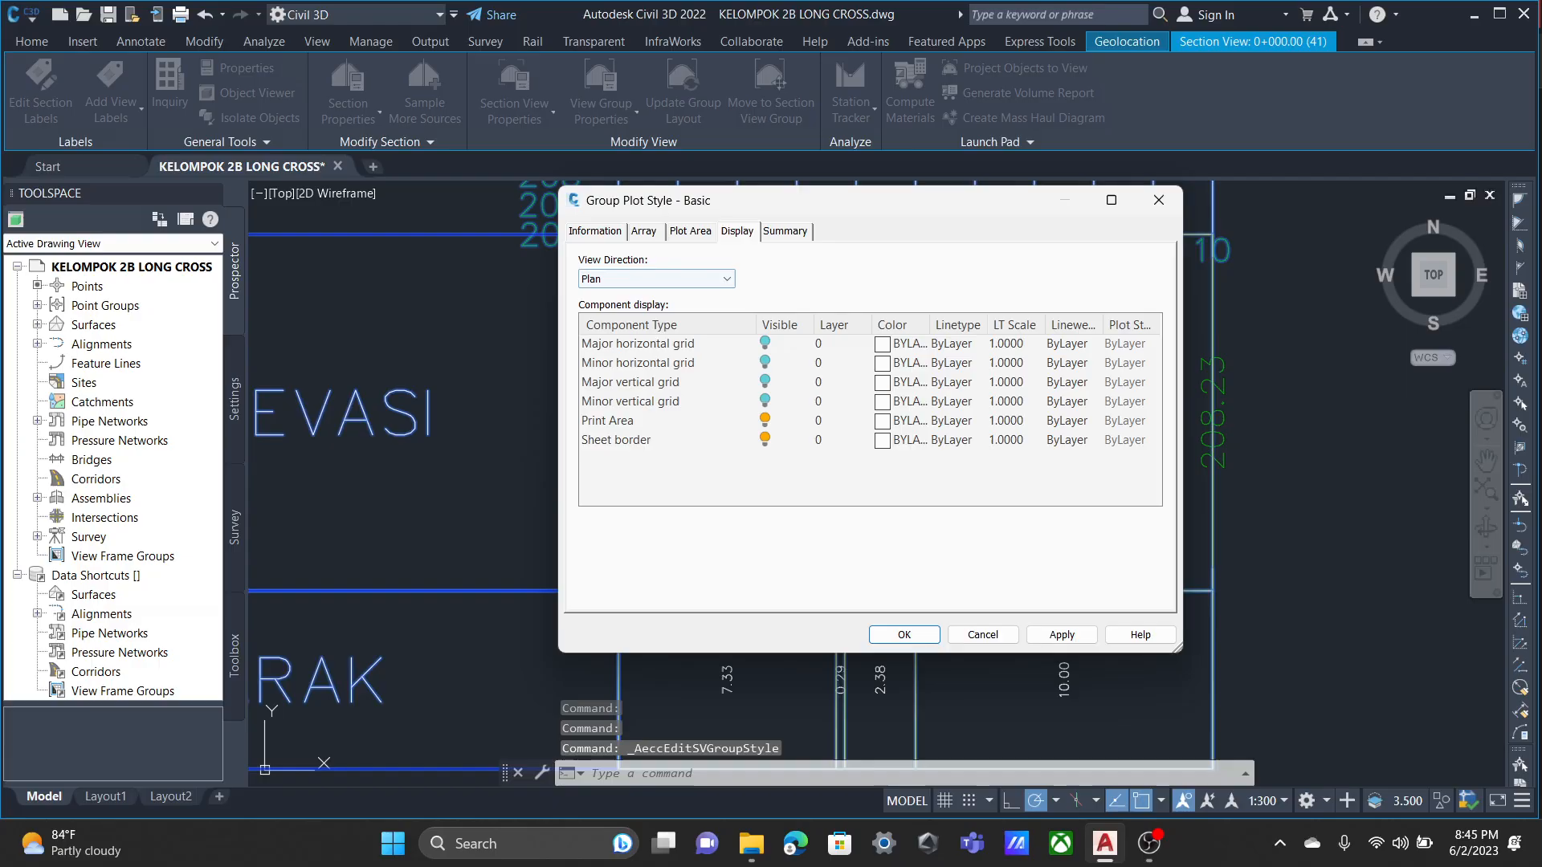
Check the Basic group plot style's array, plot area and display settings, close it and look over section view 0+000.00.
click(644, 231)
click(595, 231)
click(644, 231)
click(736, 231)
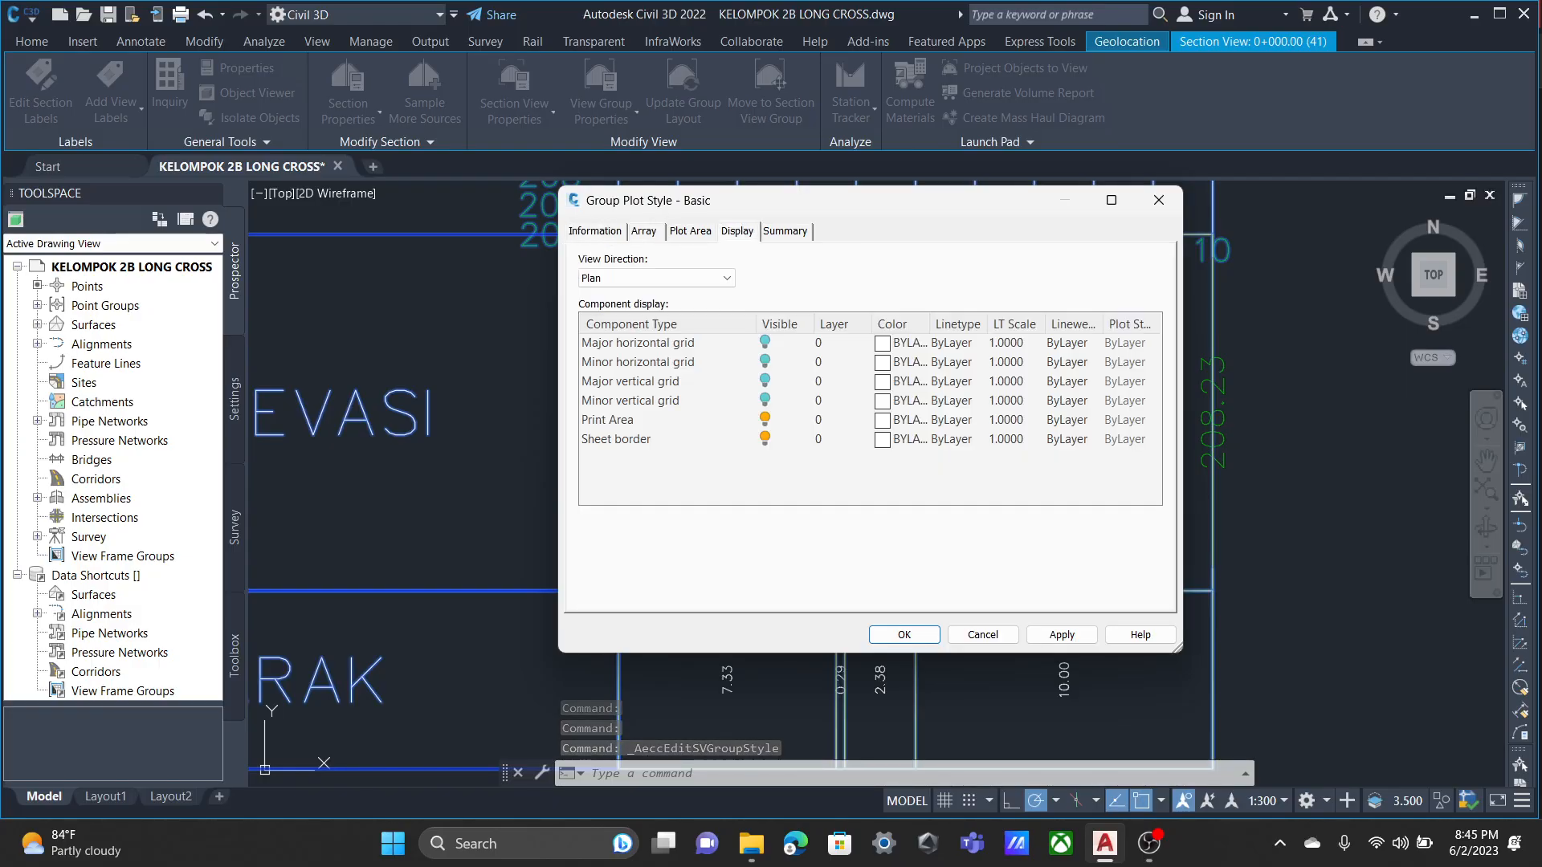
click(690, 232)
click(737, 231)
click(784, 231)
click(737, 231)
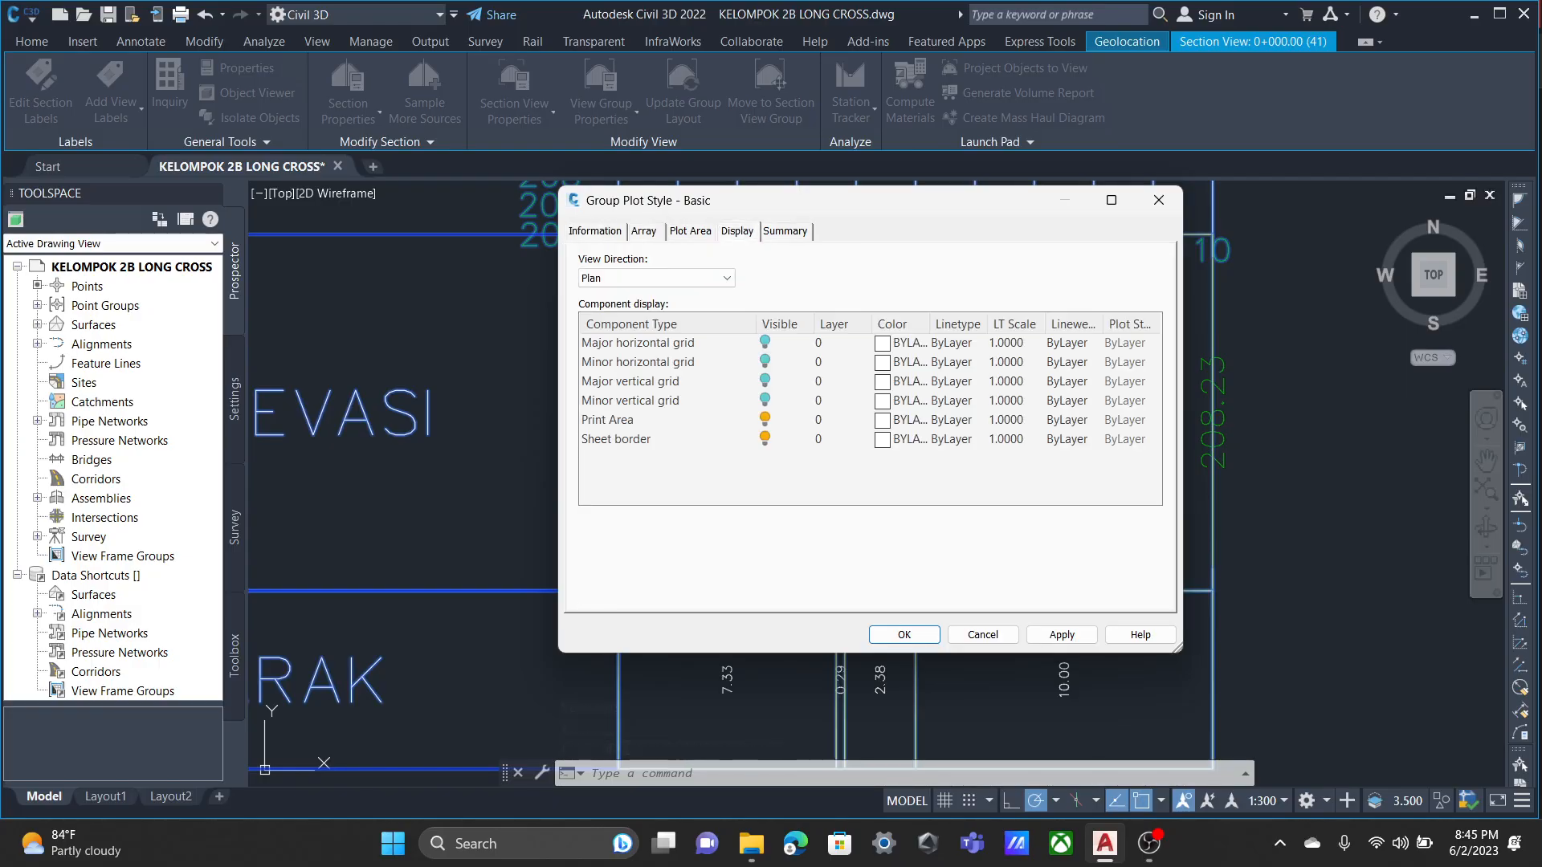
click(690, 231)
click(595, 231)
click(690, 231)
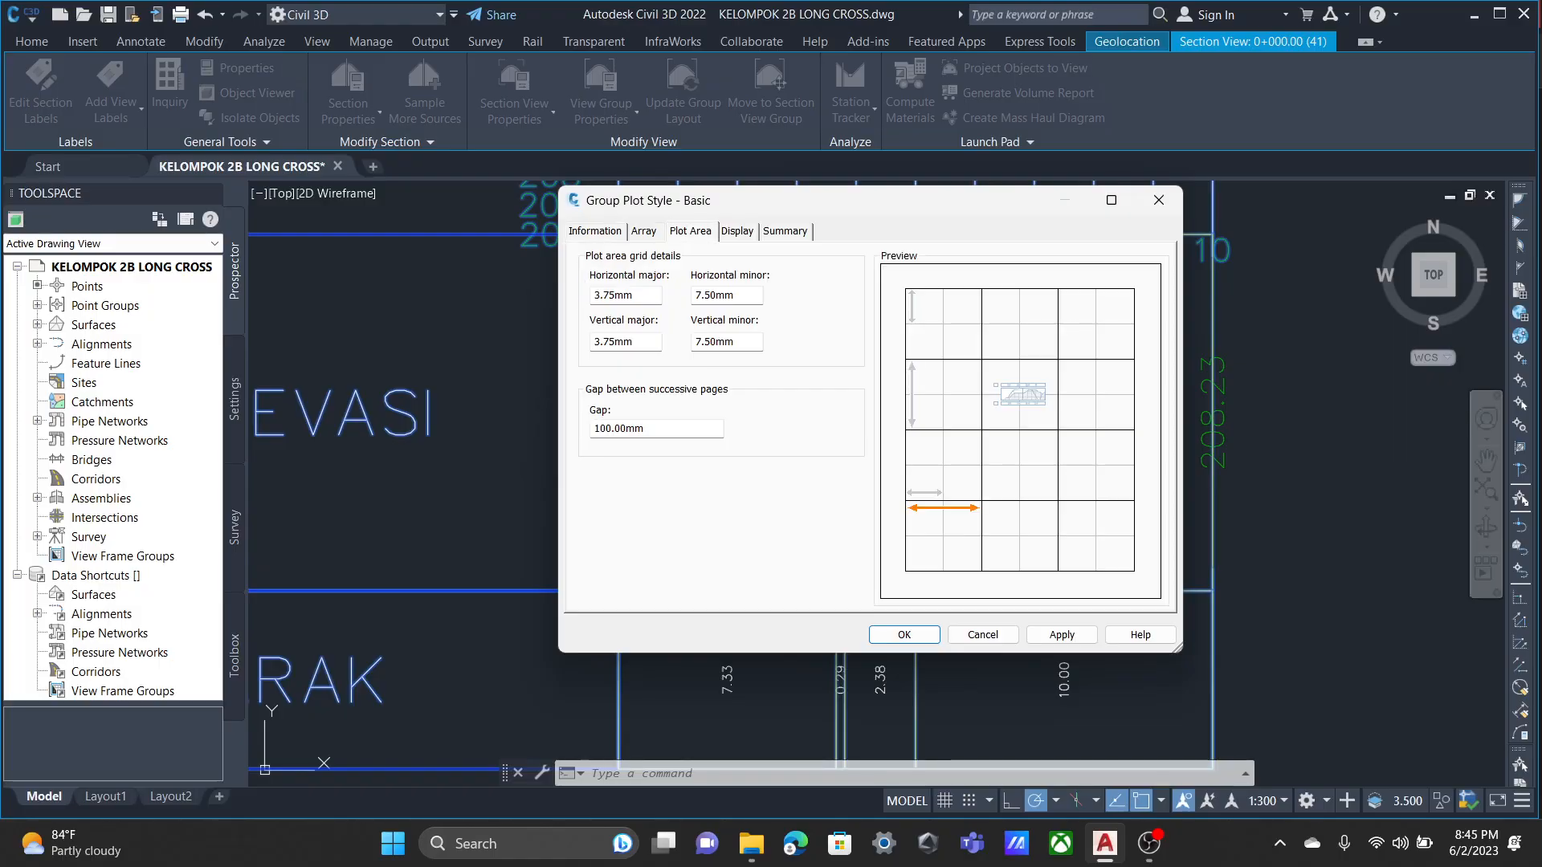
click(736, 231)
click(1159, 200)
middle_drag(1011, 302, 860, 554)
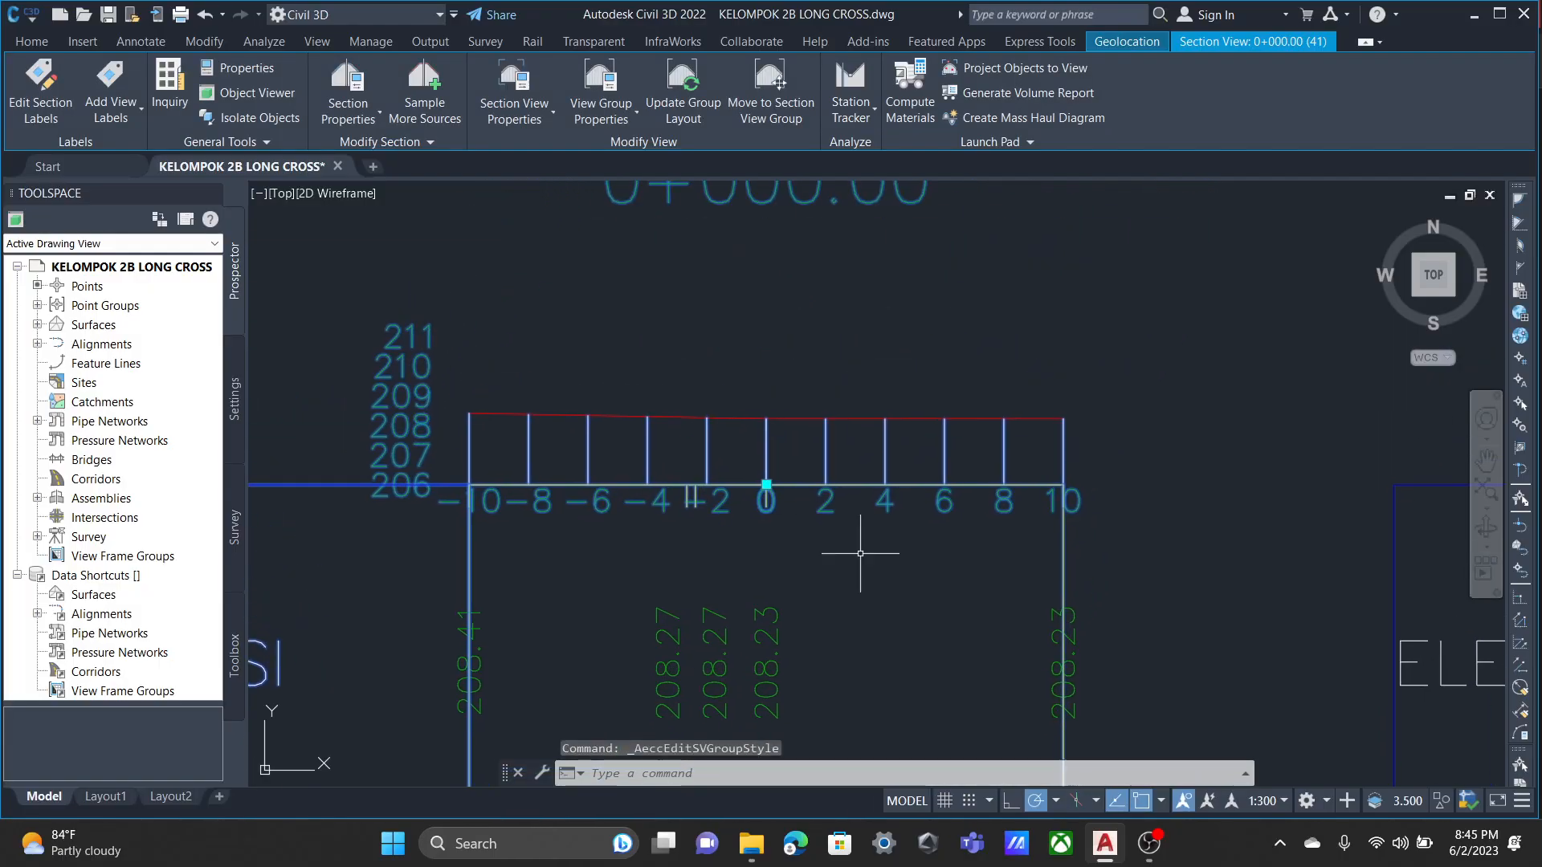
scroll(814, 498, down, 2)
middle_drag(794, 590, 717, 473)
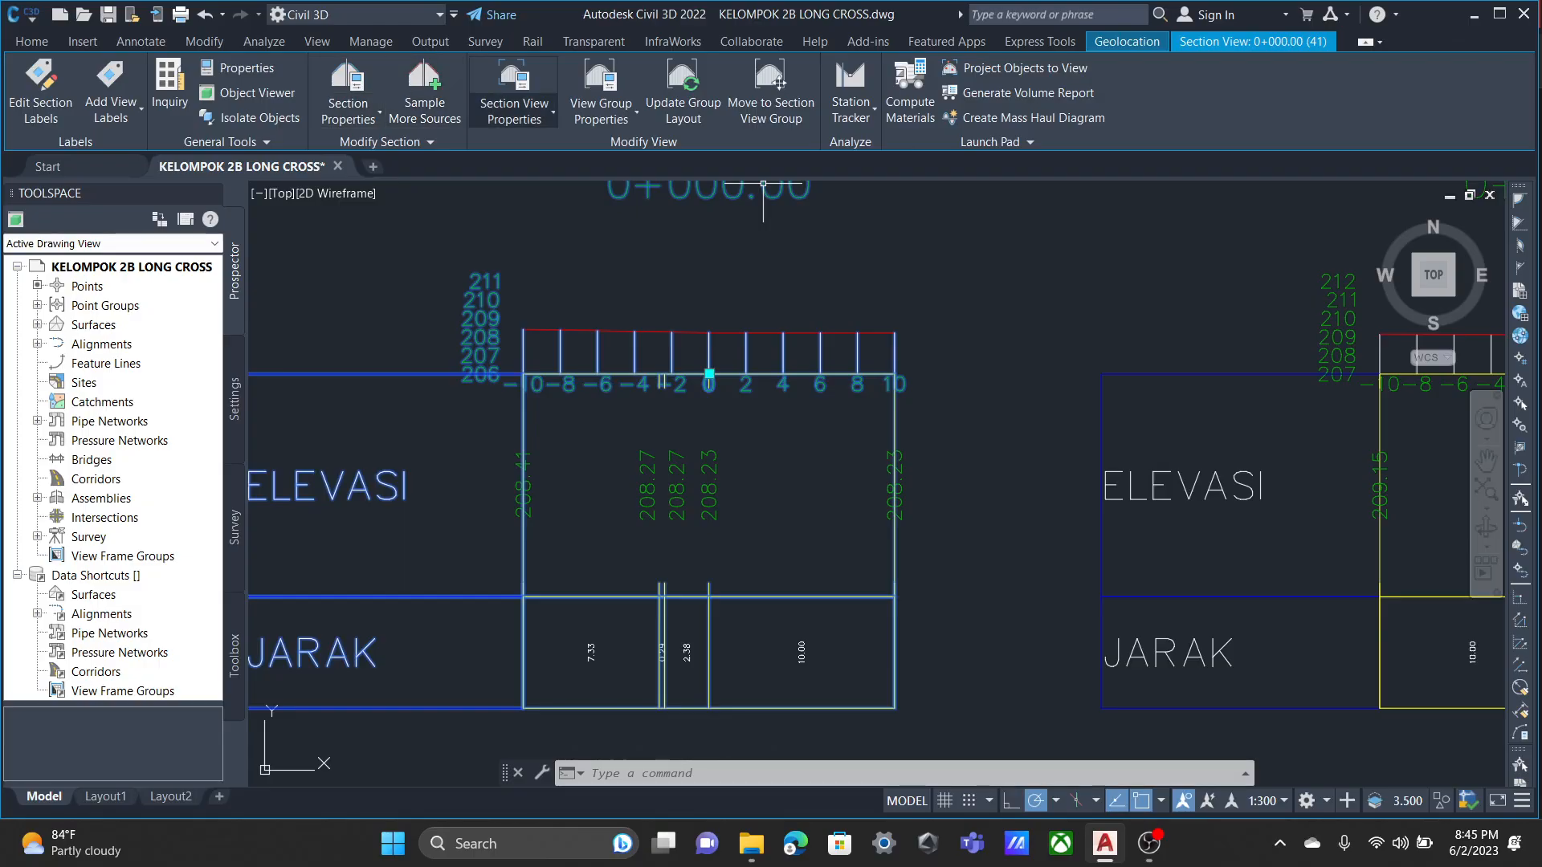
Turn off the visibility of Bottom Axis Annotation Major in the Road Section view style and accept the change.
click(514, 118)
click(554, 187)
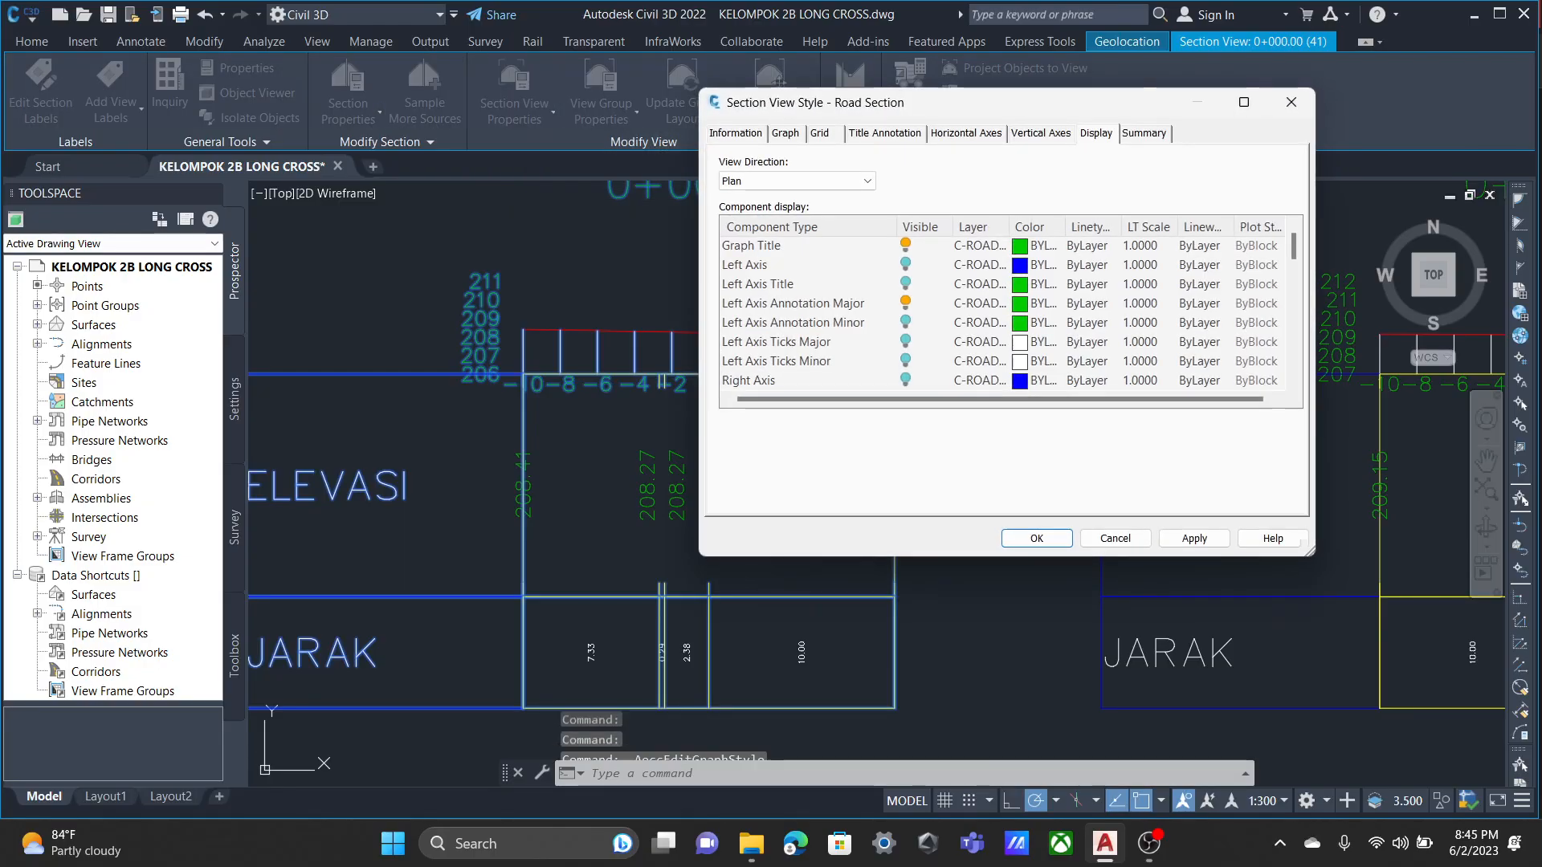
scroll(1000, 313, down, 6)
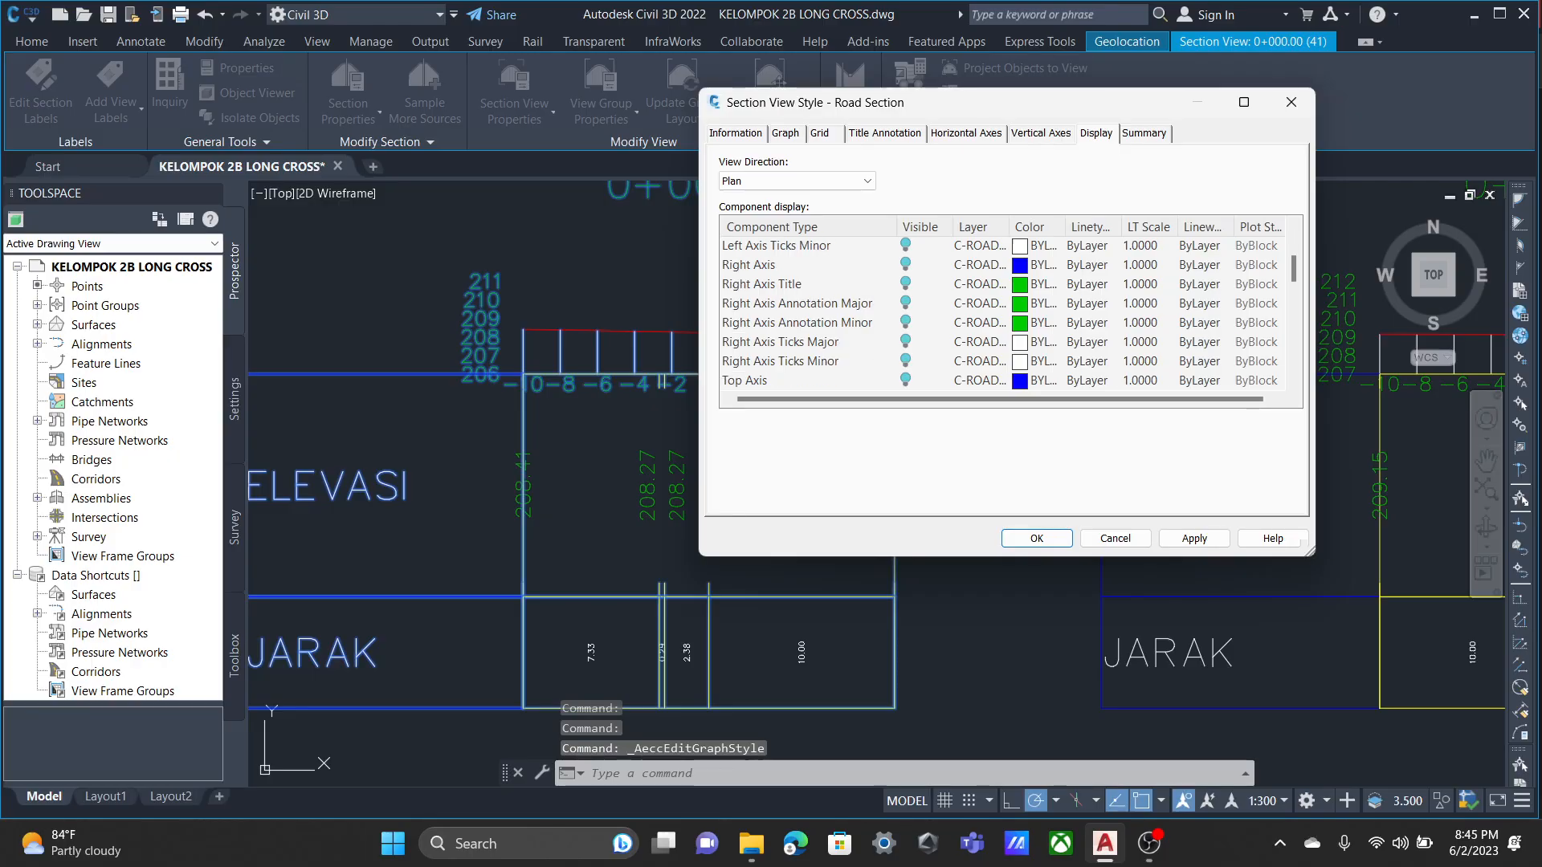
click(905, 303)
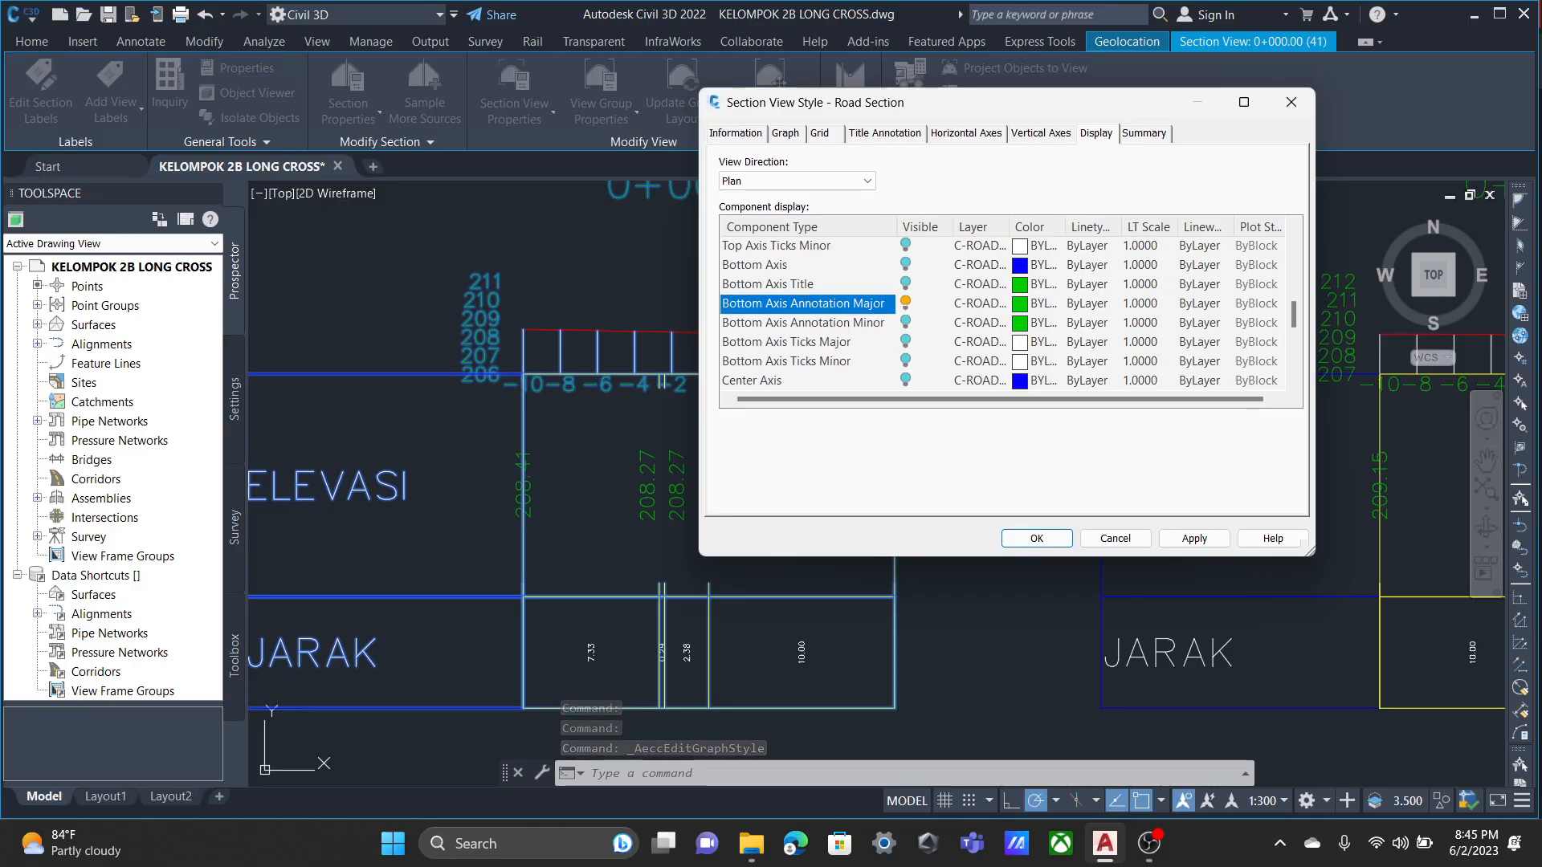
click(1195, 538)
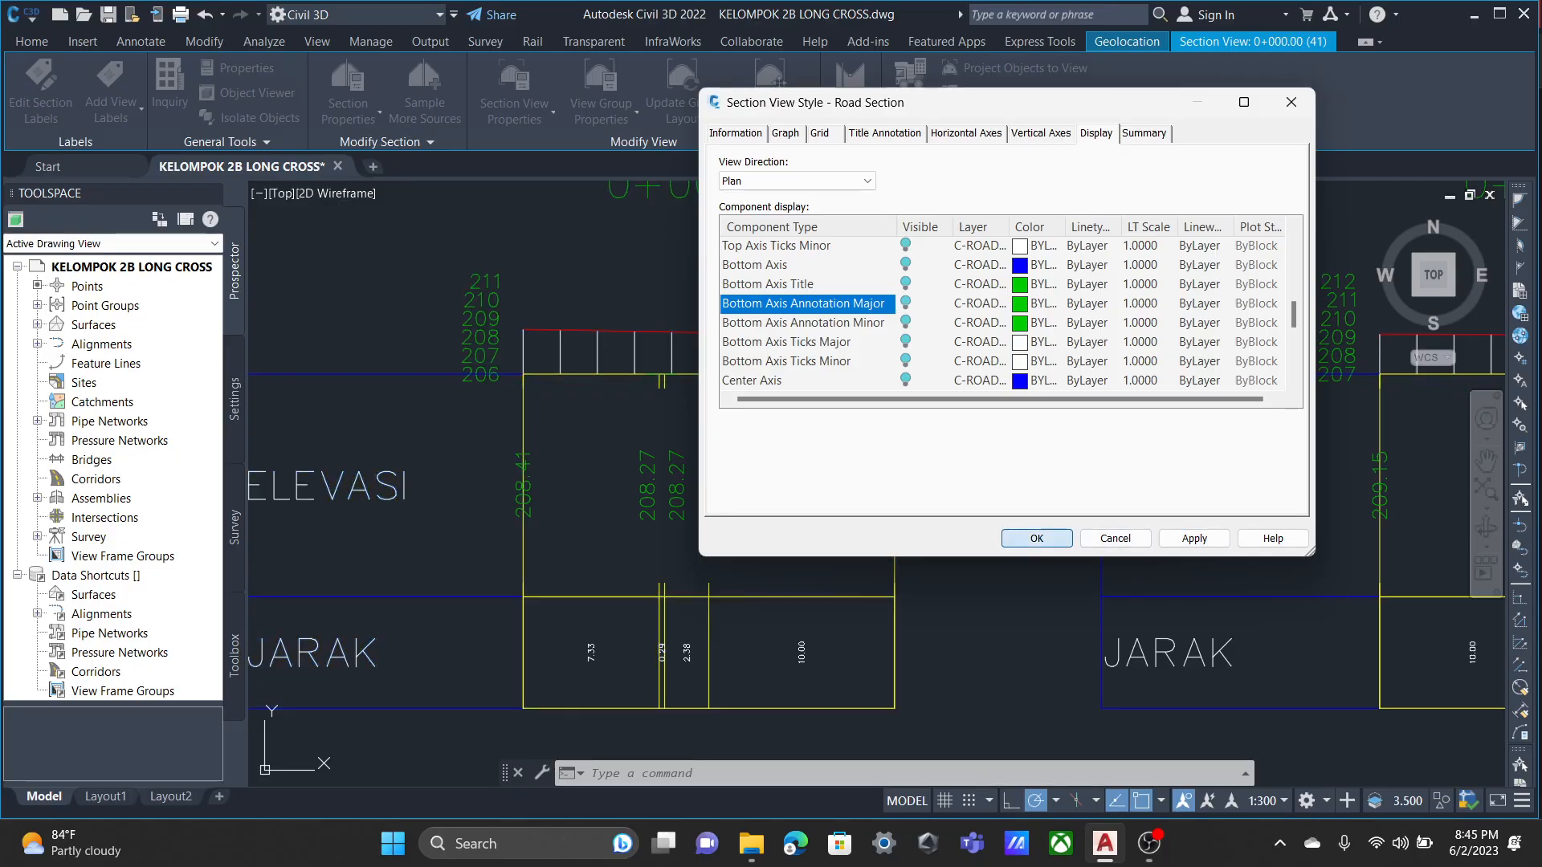
click(1037, 538)
Examine the axis annotations, section lines and bands of the section views, particularly around 0+125.00.
scroll(1066, 496, down, 6)
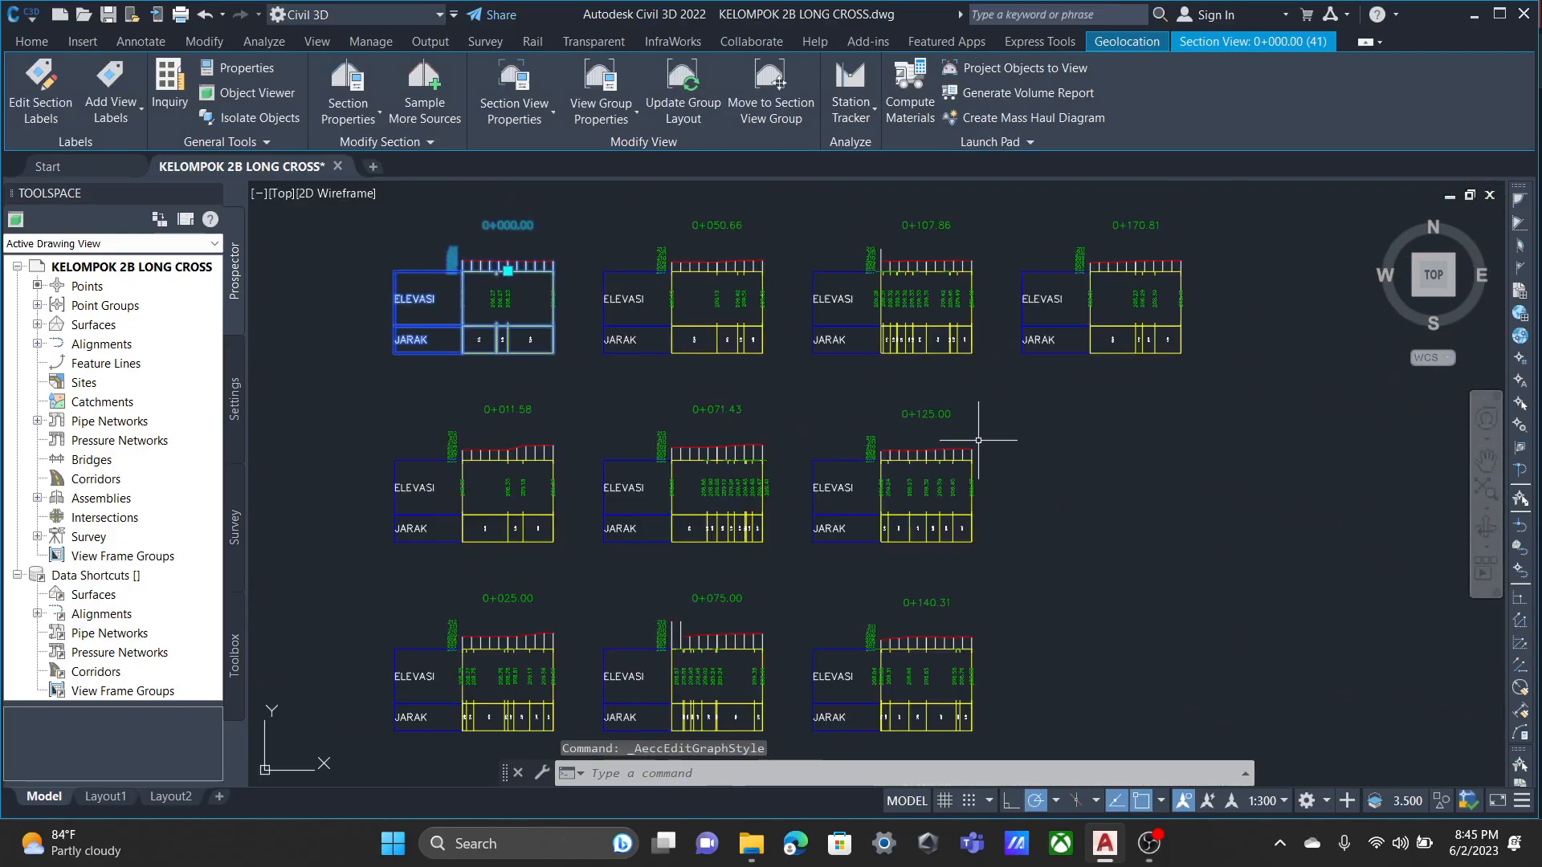
scroll(978, 440, up, 4)
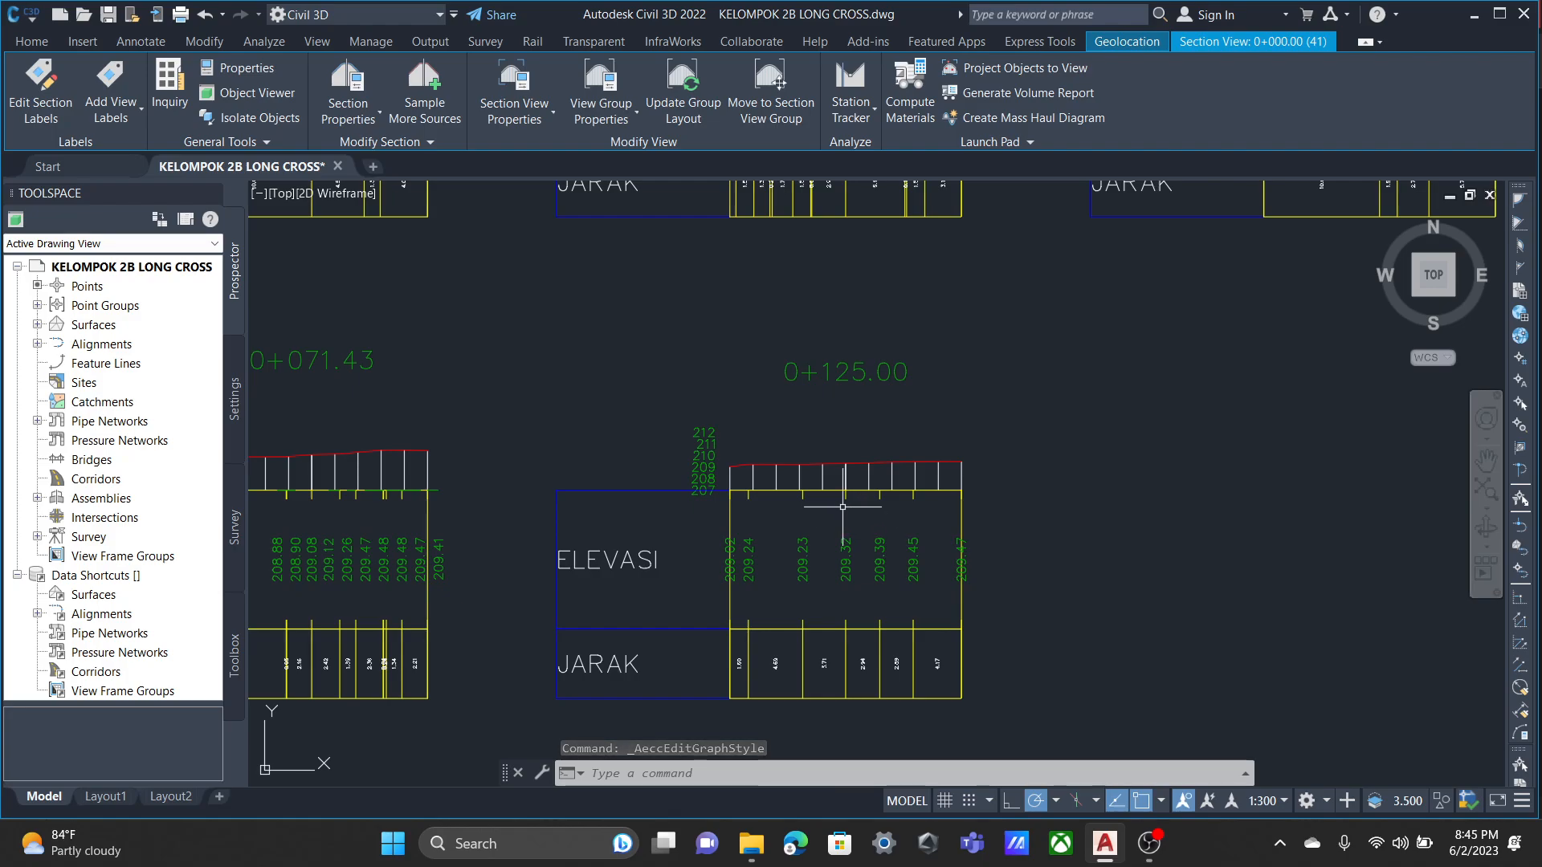
scroll(764, 482, down, 1)
scroll(932, 446, up, 3)
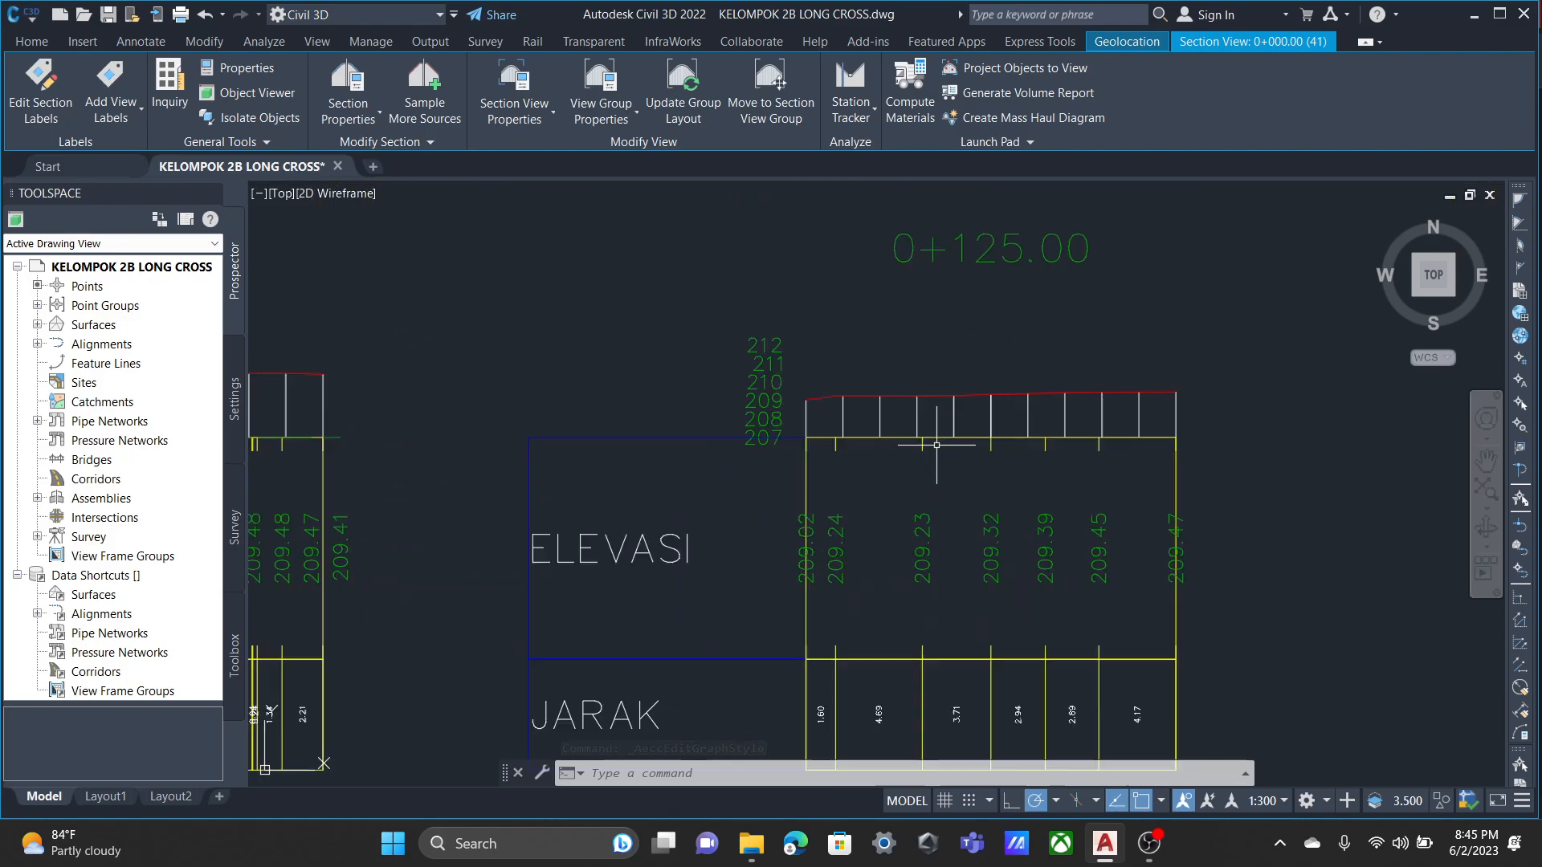
scroll(892, 381, up, 3)
scroll(953, 477, down, 1)
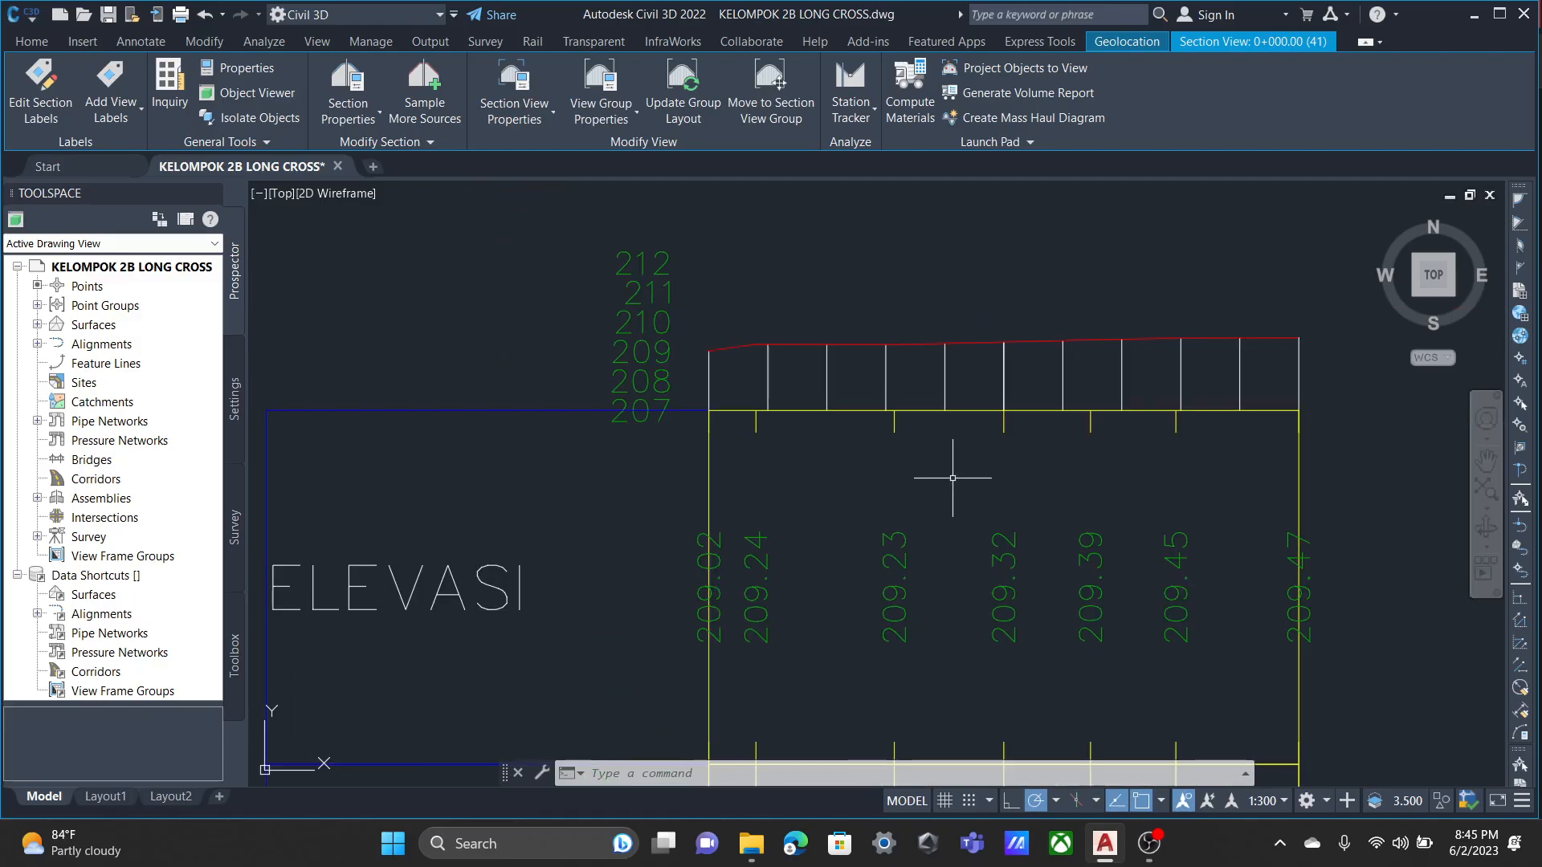
scroll(952, 478, down, 2)
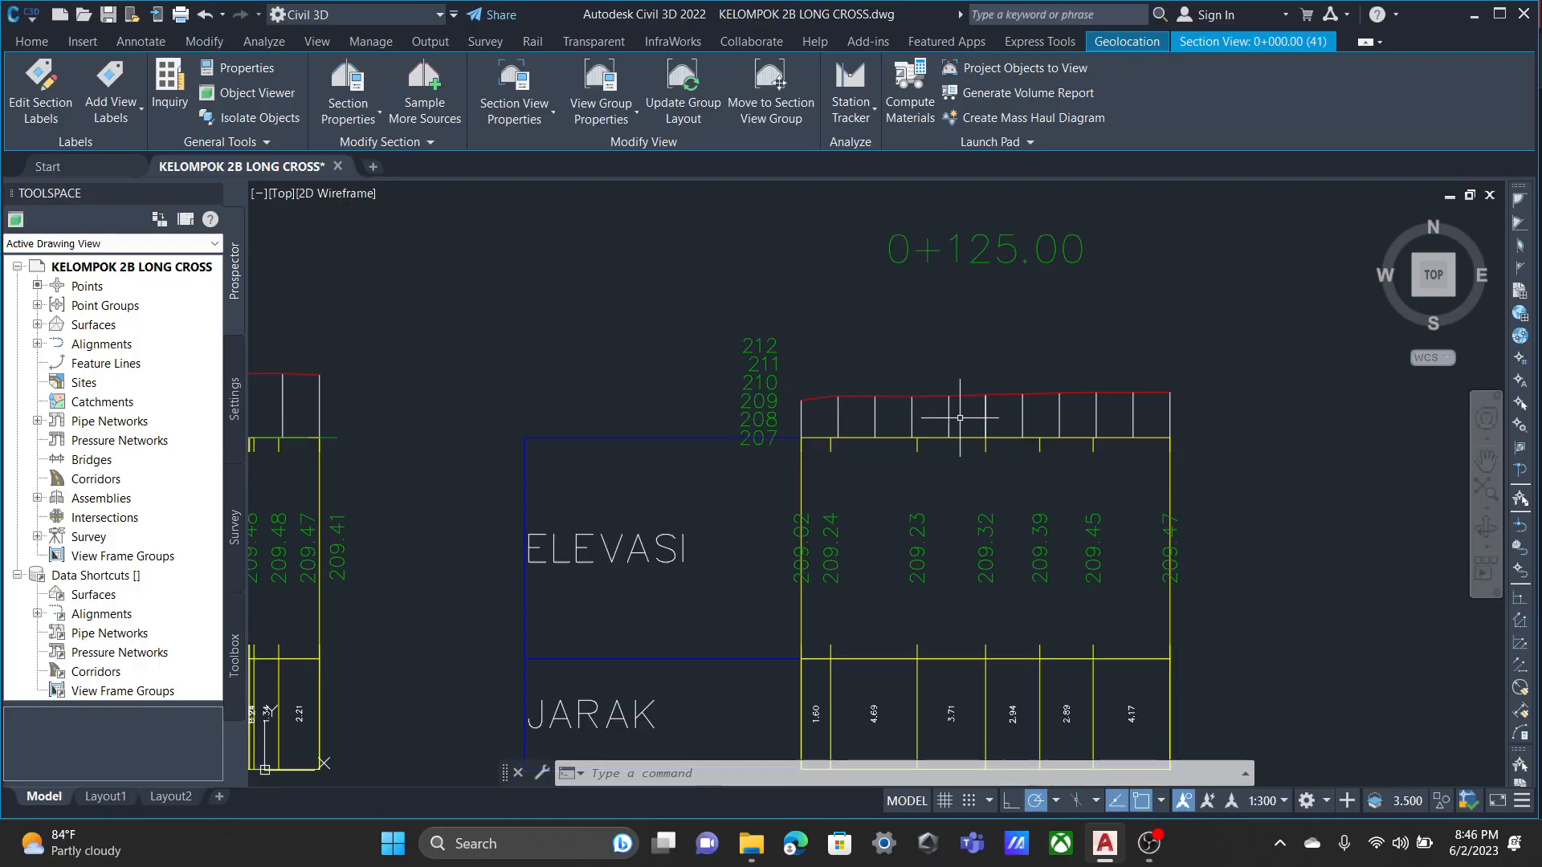
scroll(956, 421, down, 2)
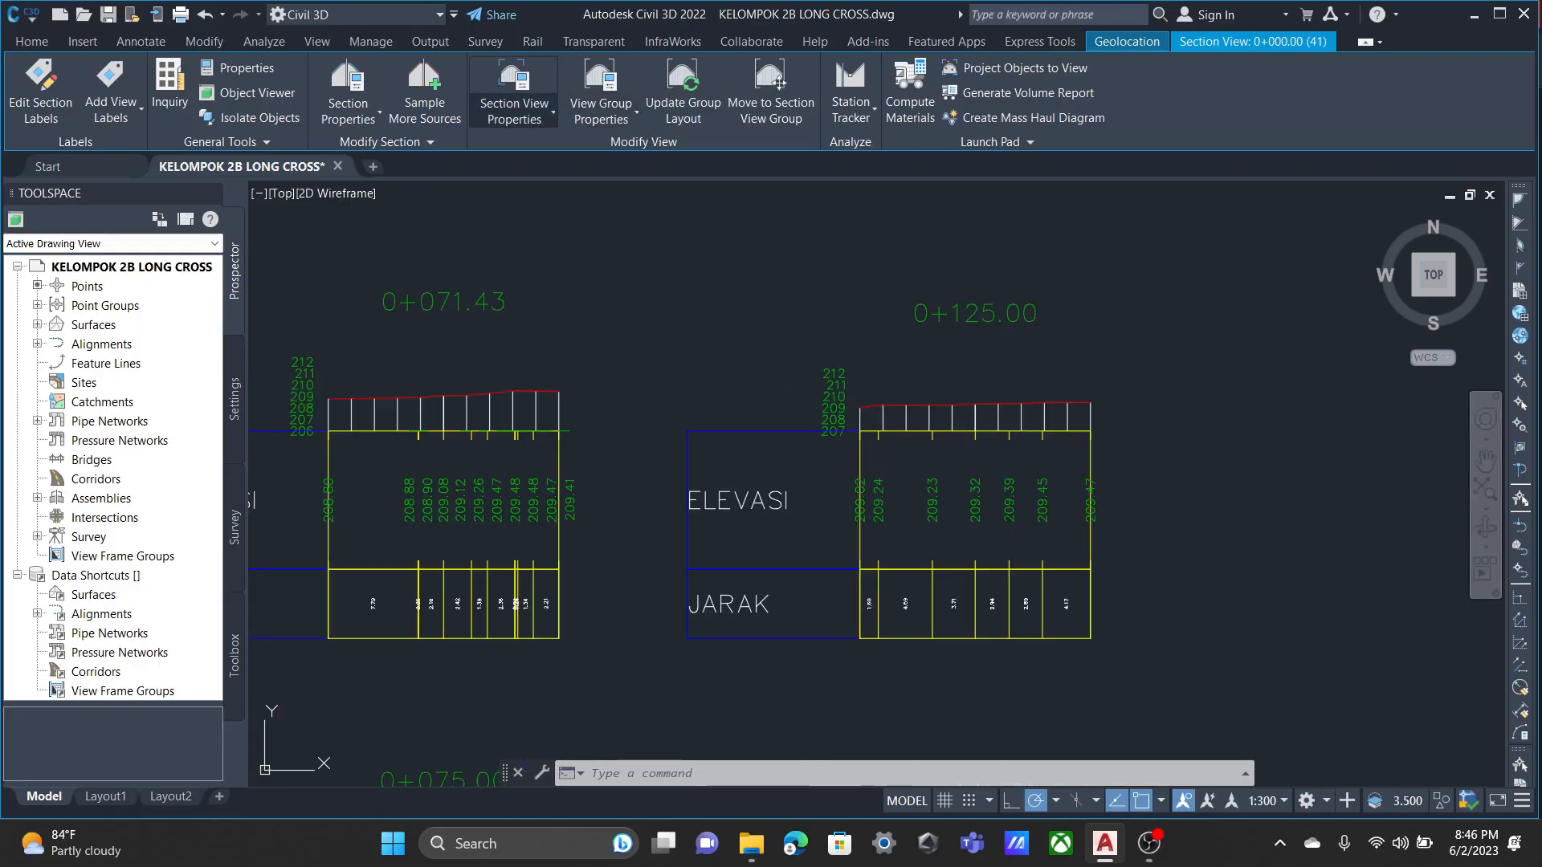
Review the general, offset, elevation, section, band, volume table and profile grade line properties of section view 0+000.00, then close them.
click(518, 112)
click(562, 150)
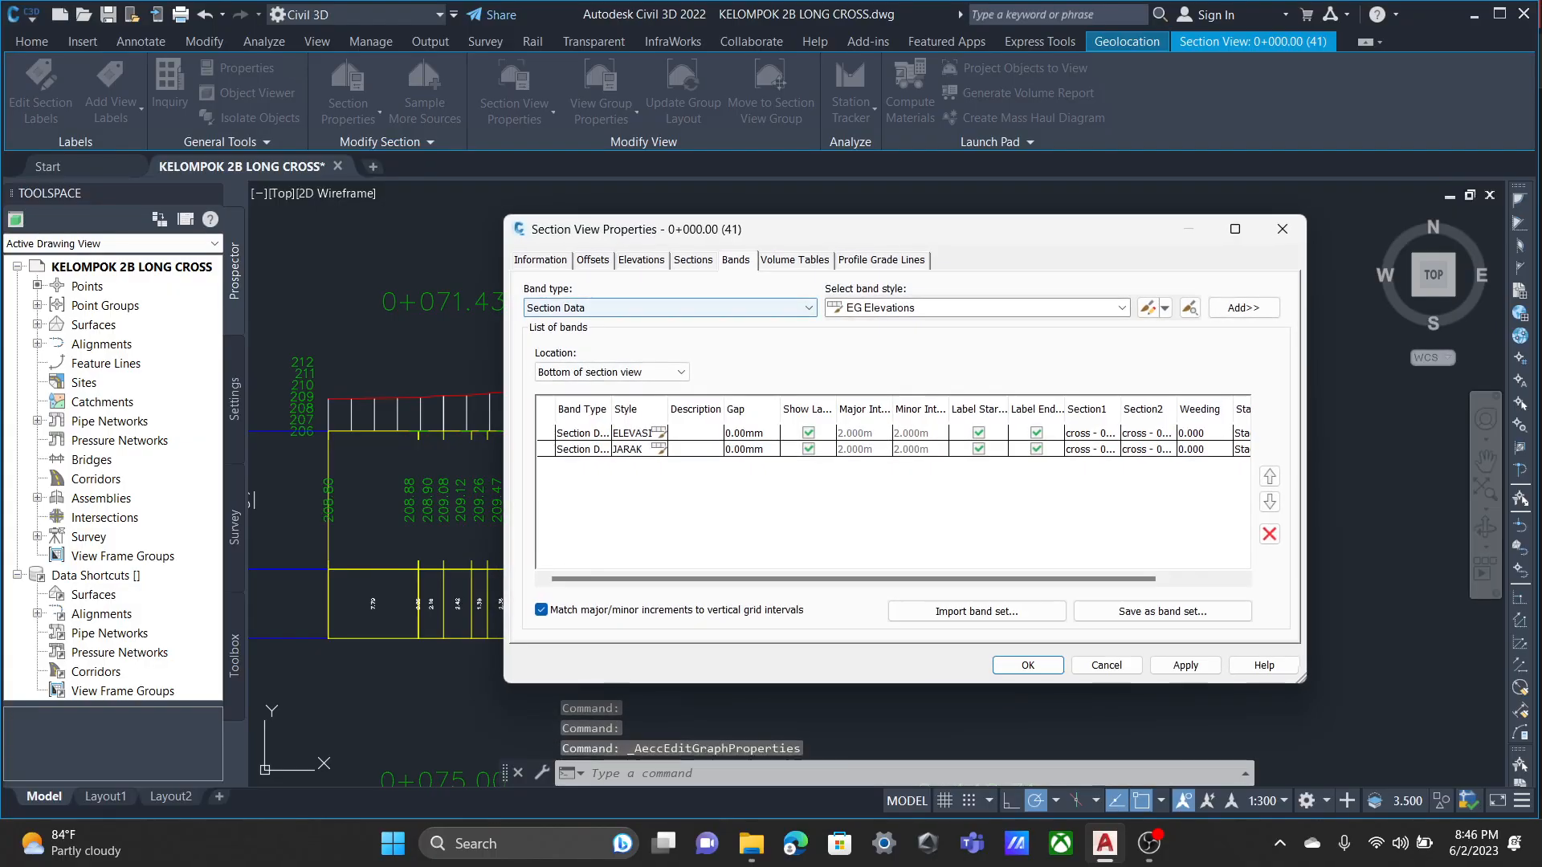
click(593, 261)
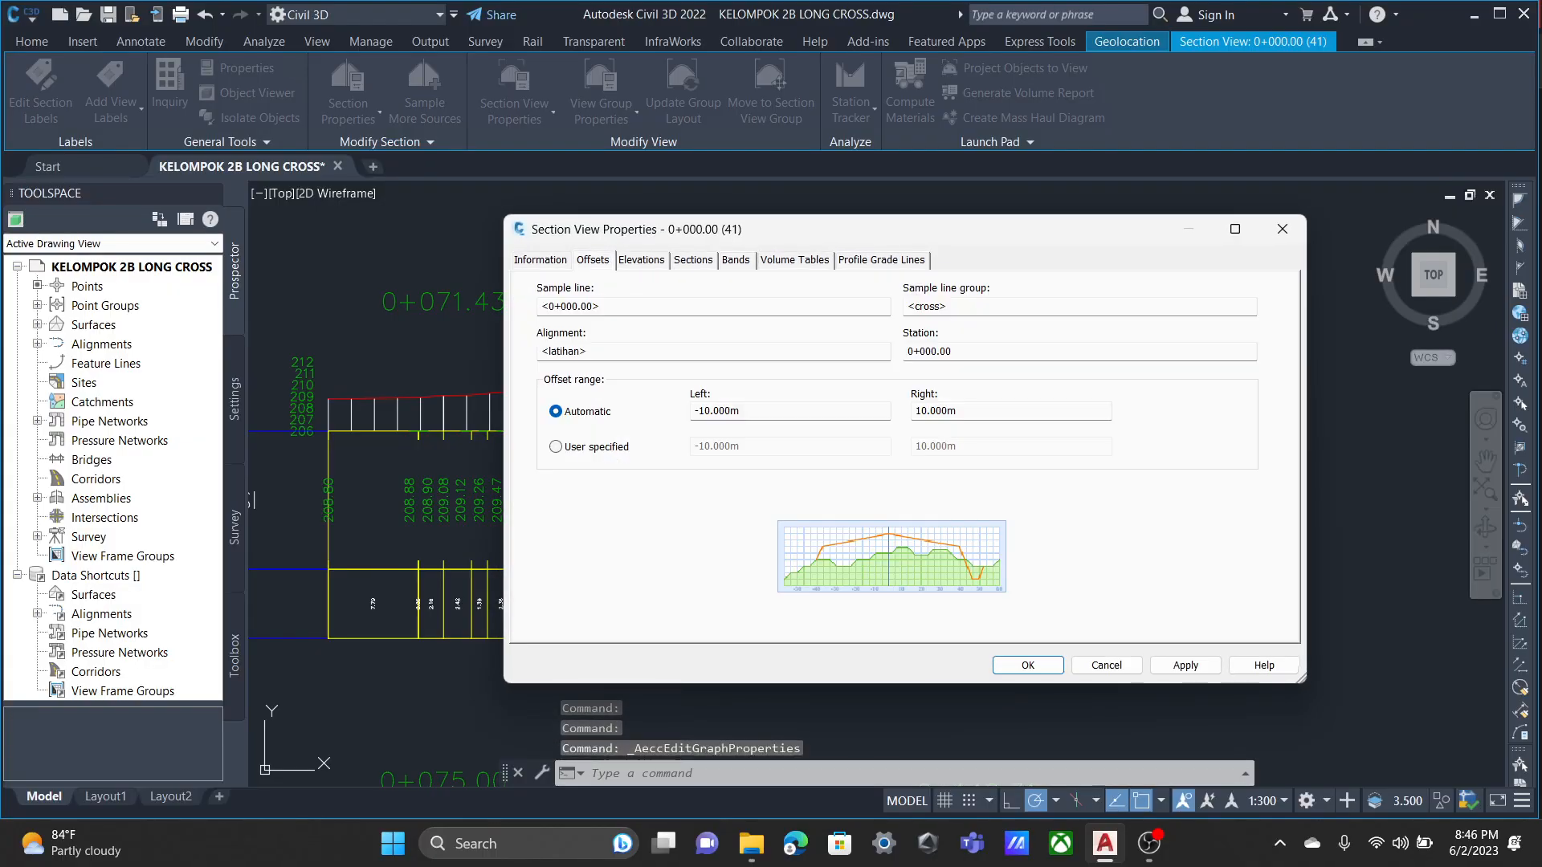
click(641, 260)
click(693, 260)
click(735, 260)
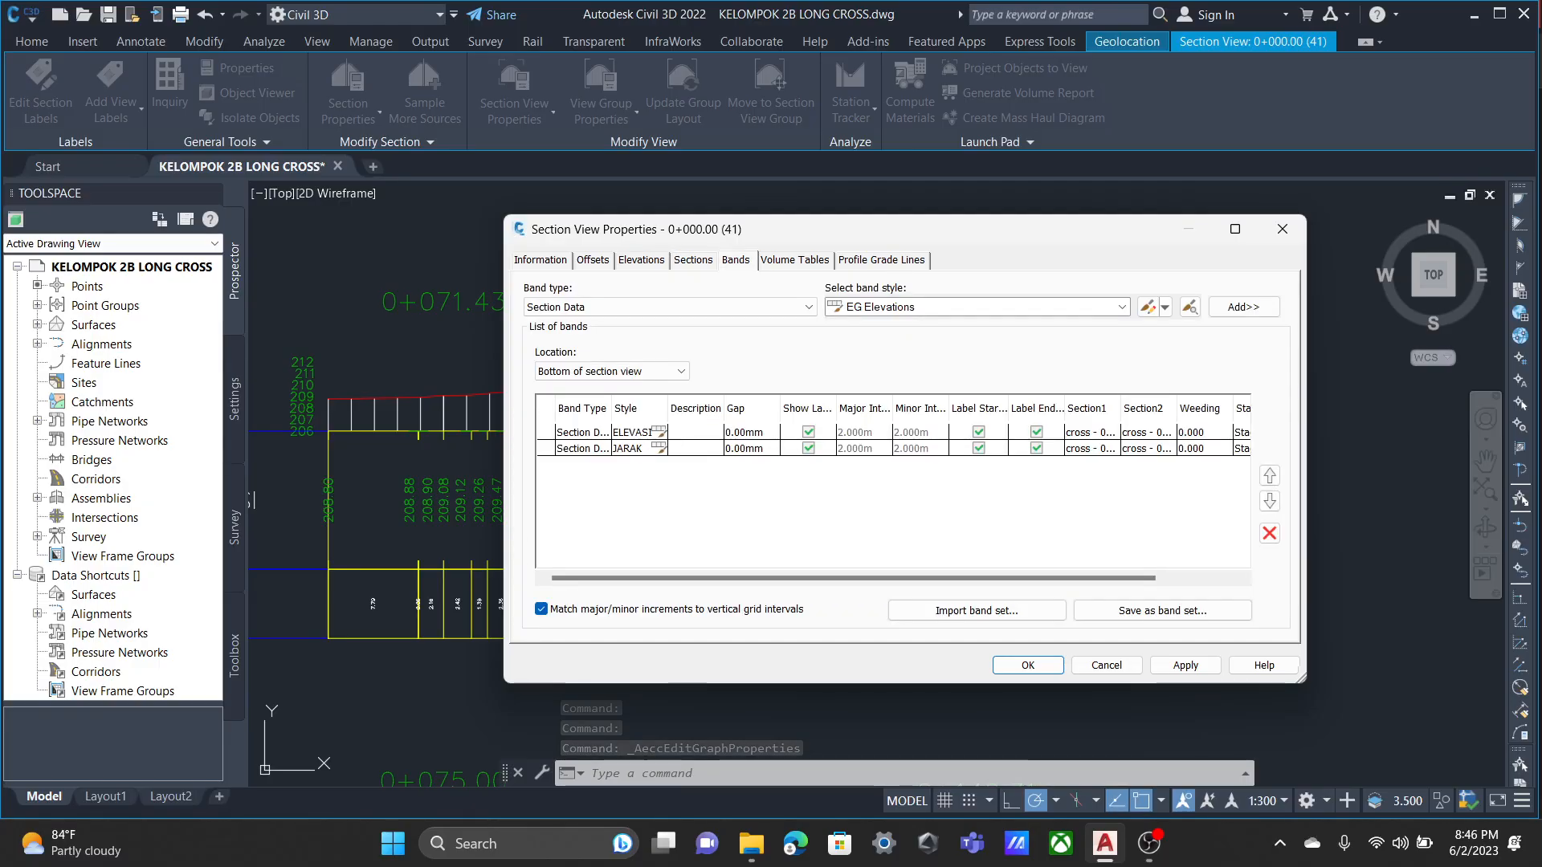
click(795, 260)
click(882, 260)
click(592, 260)
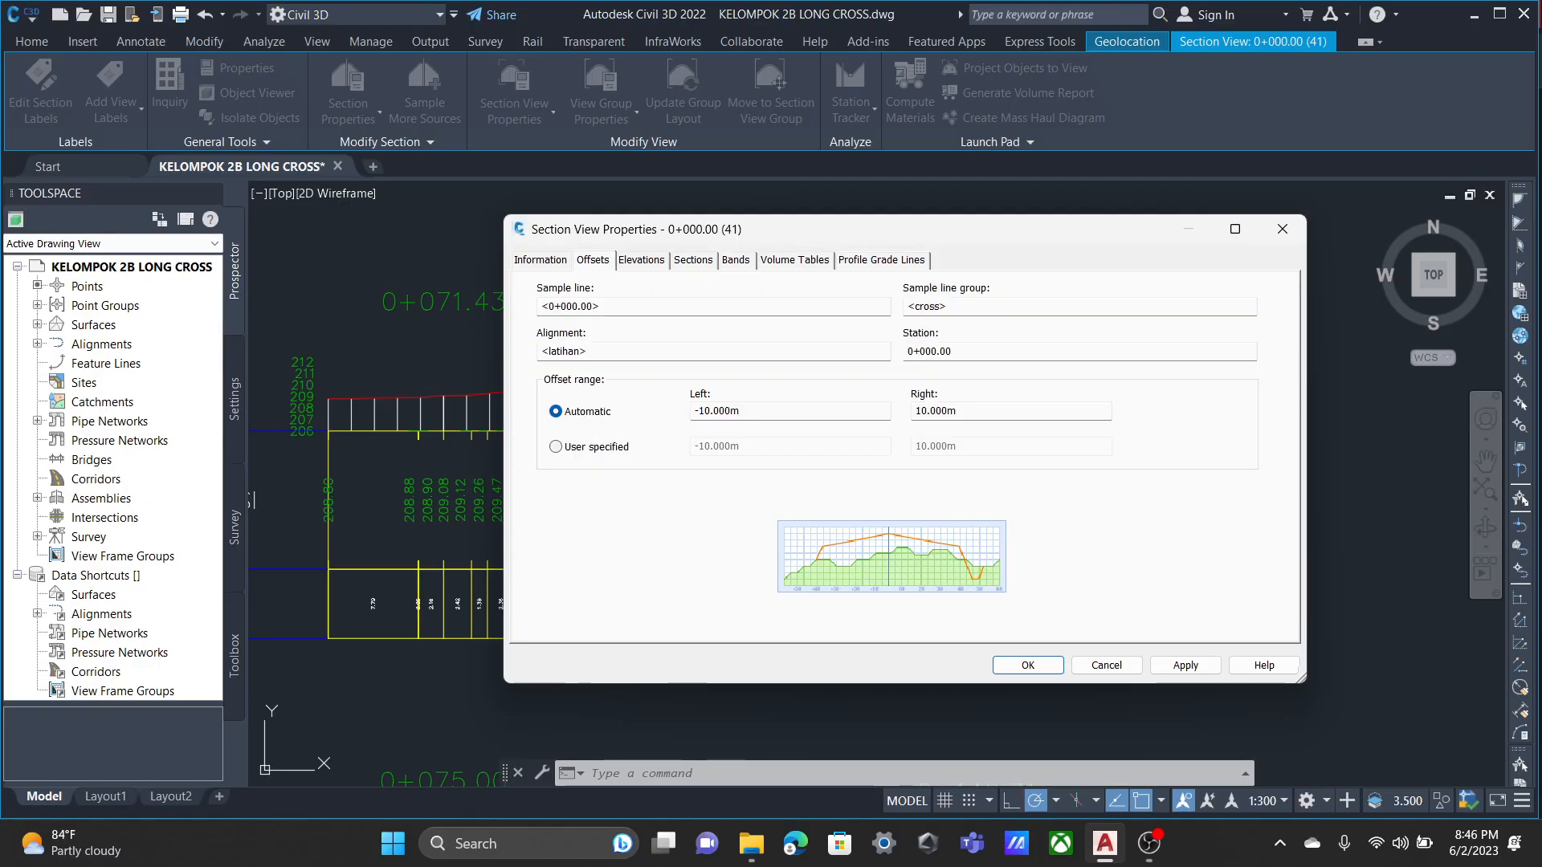
click(541, 261)
click(592, 260)
click(642, 260)
click(693, 260)
click(735, 260)
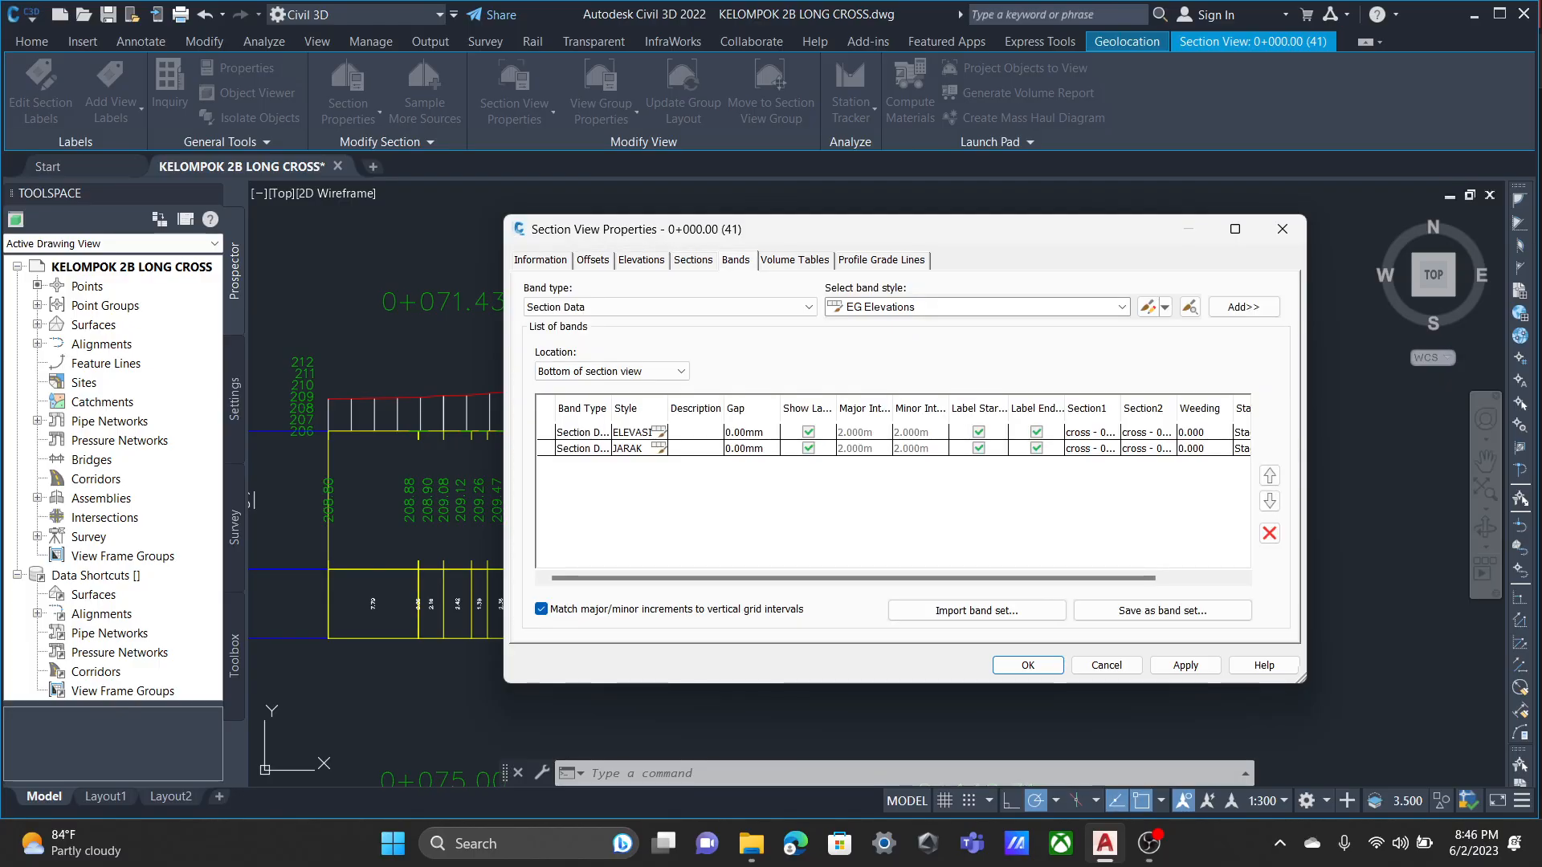
click(794, 261)
click(882, 260)
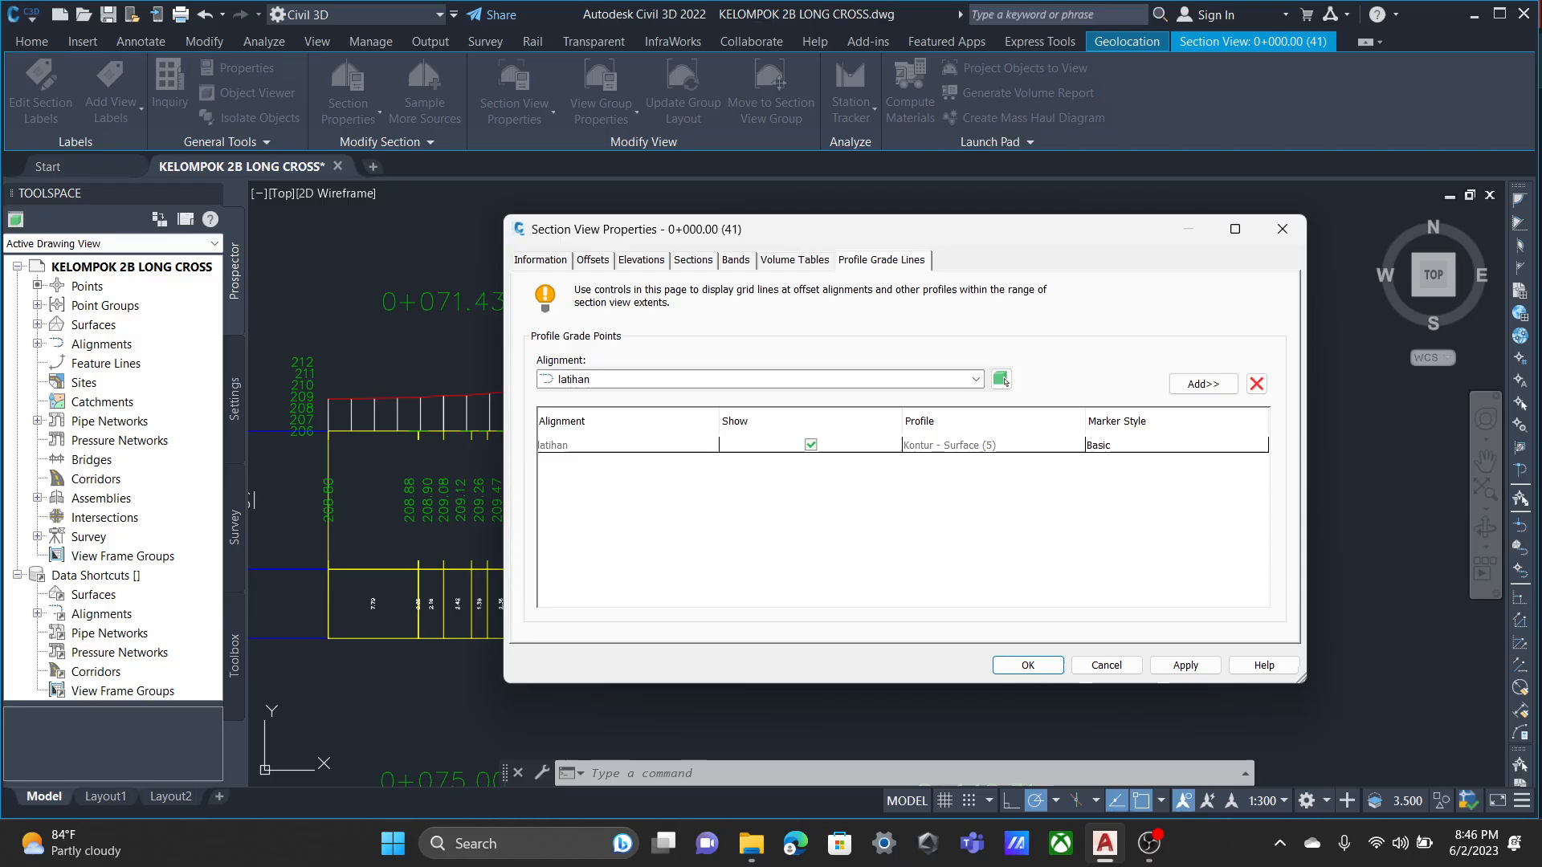
click(1283, 229)
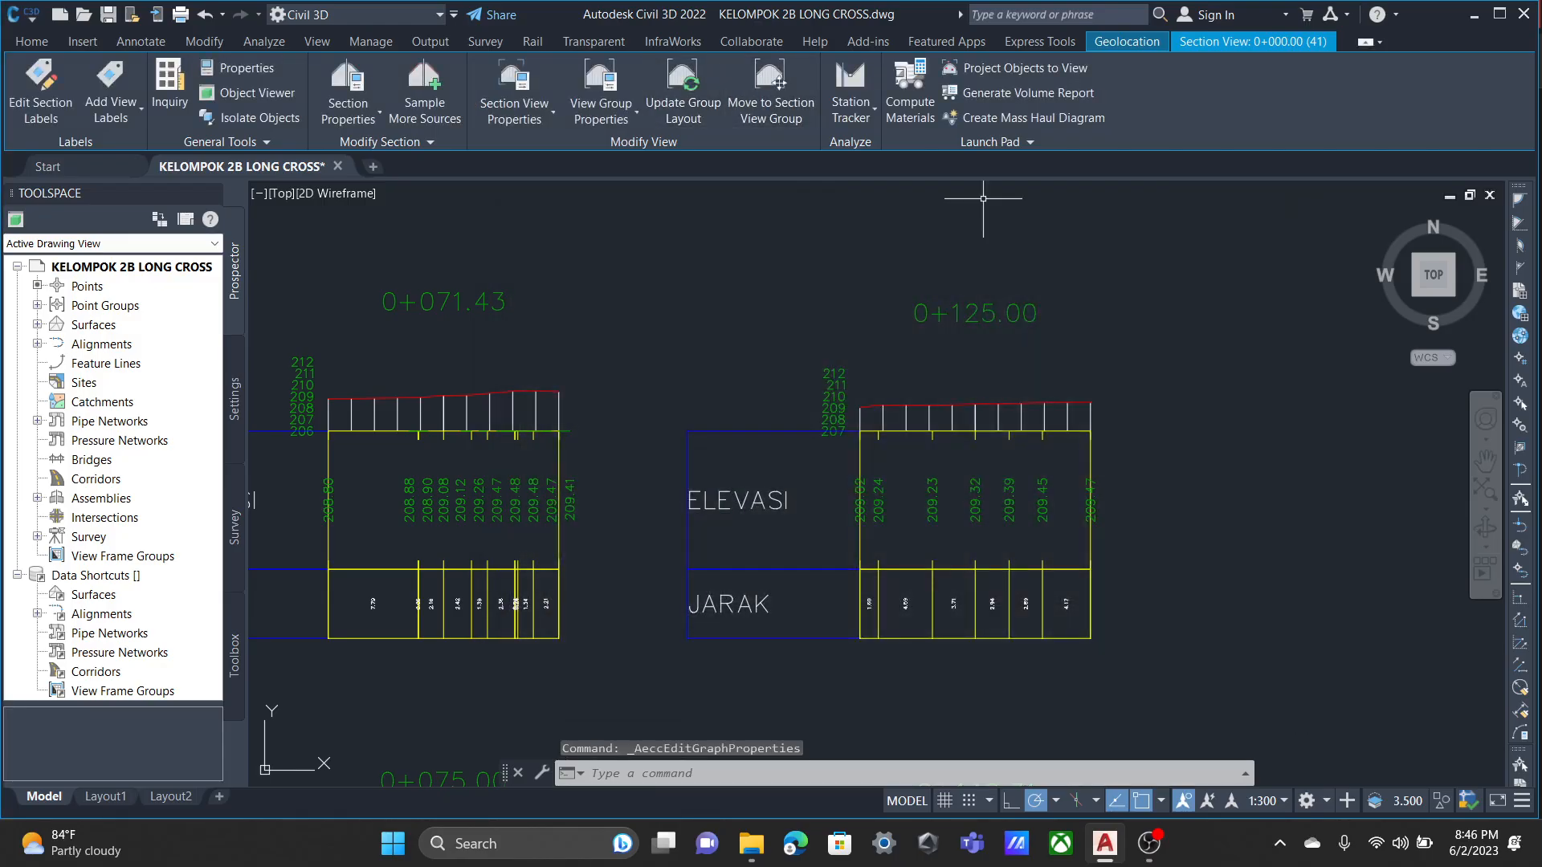
click(601, 112)
click(653, 191)
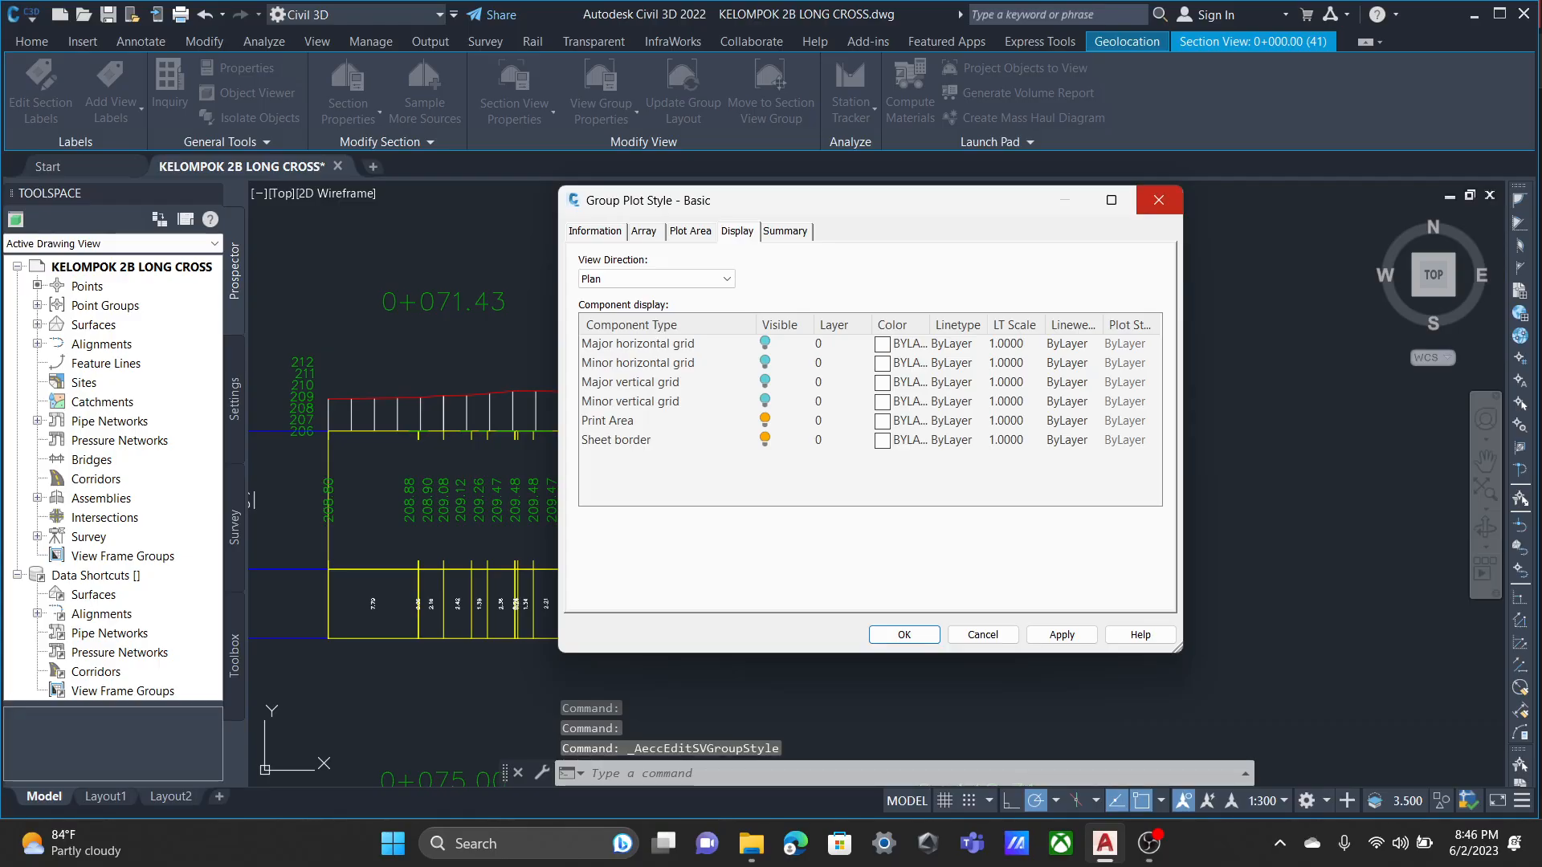
click(1159, 200)
Set the custom vertical scale of the Road Section view style to 150 and accept the style.
click(514, 113)
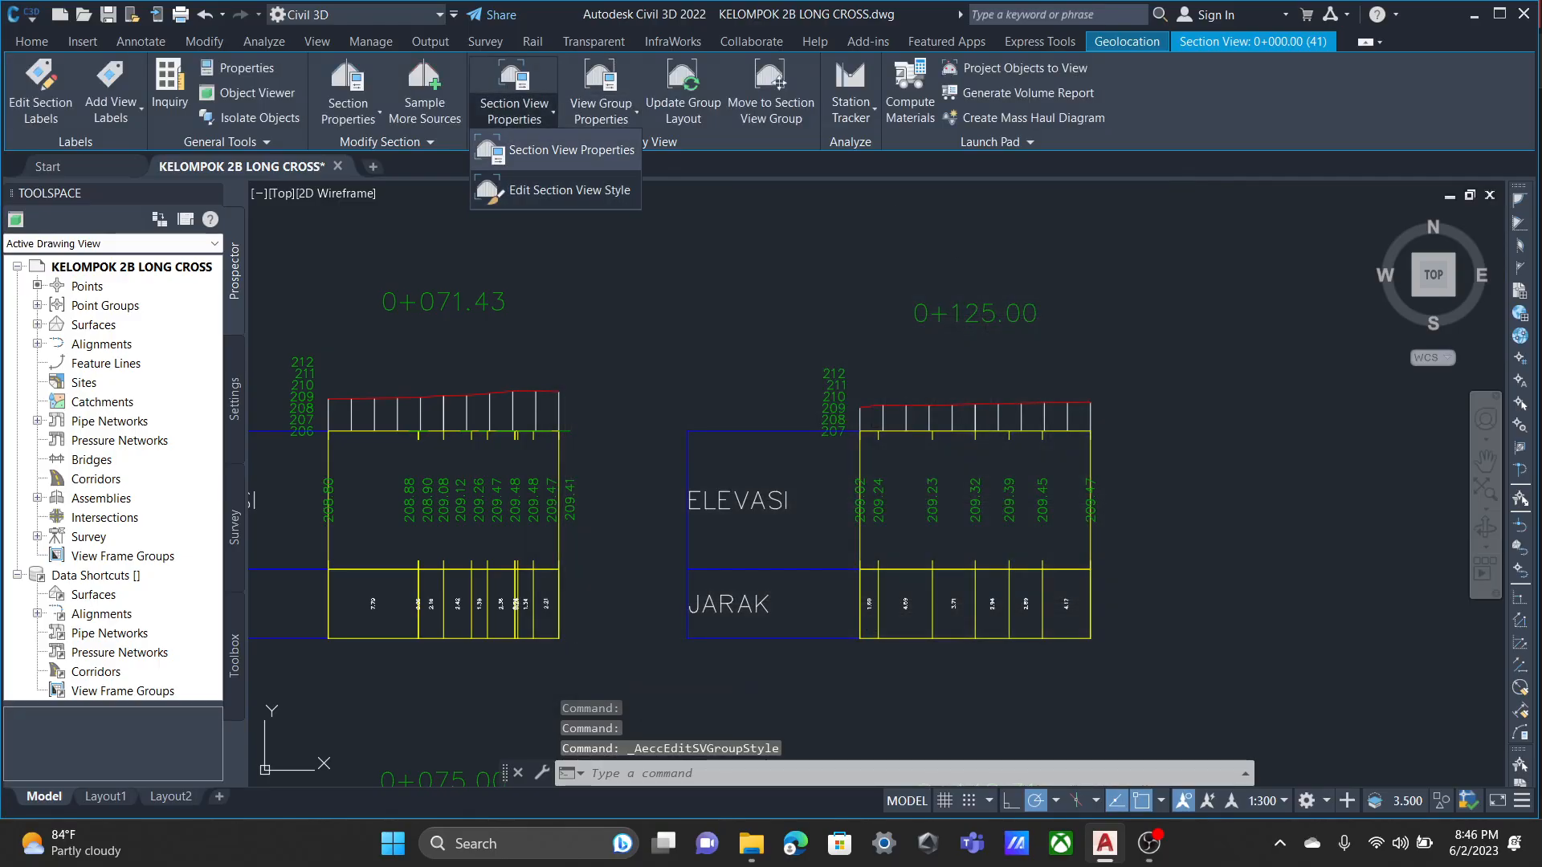
click(570, 190)
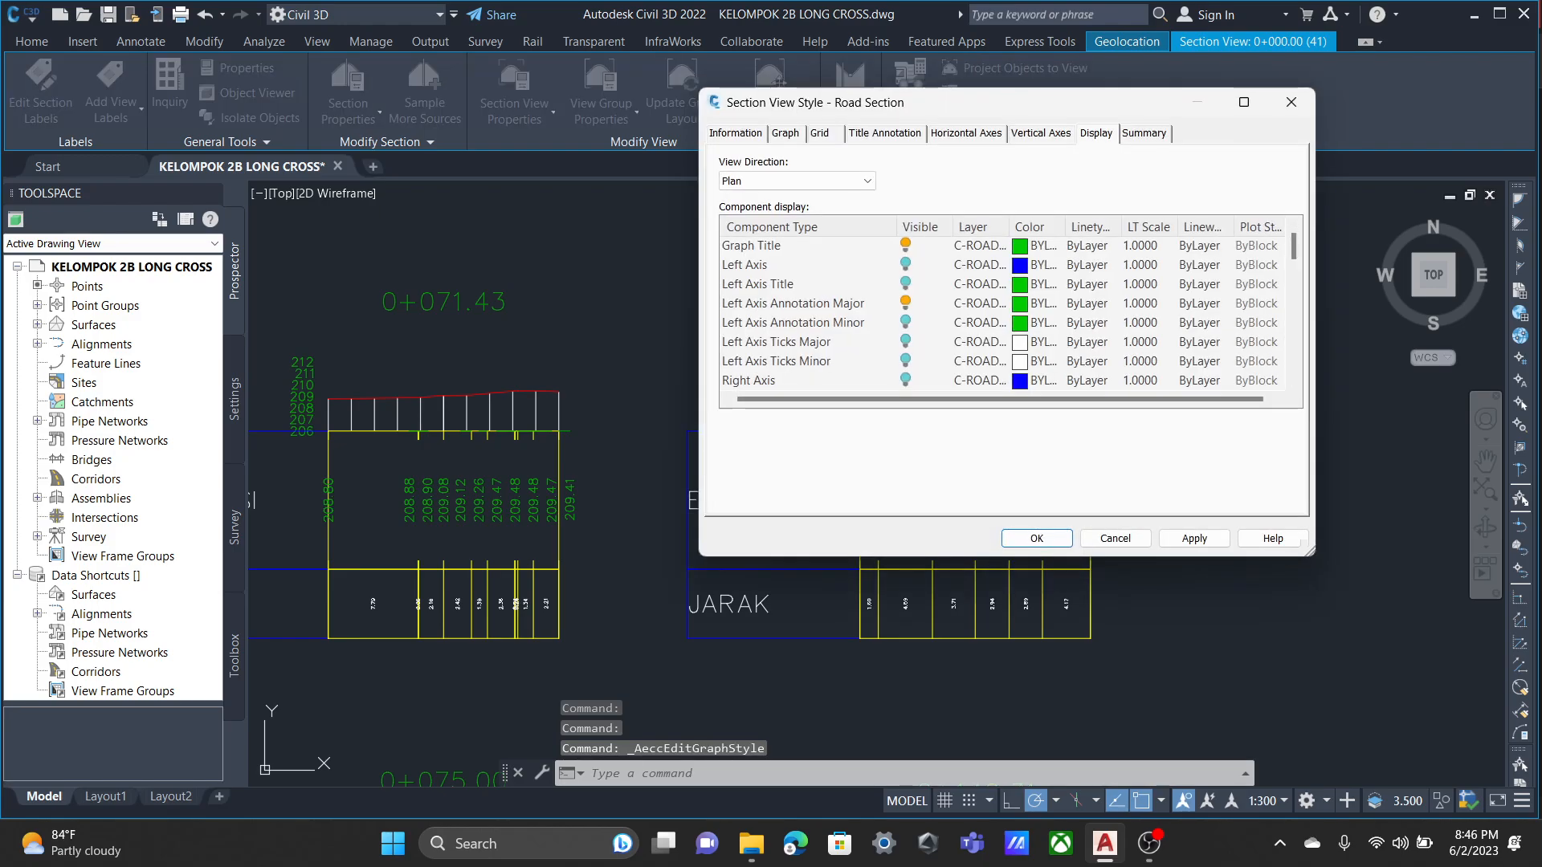
click(786, 134)
click(820, 134)
click(786, 134)
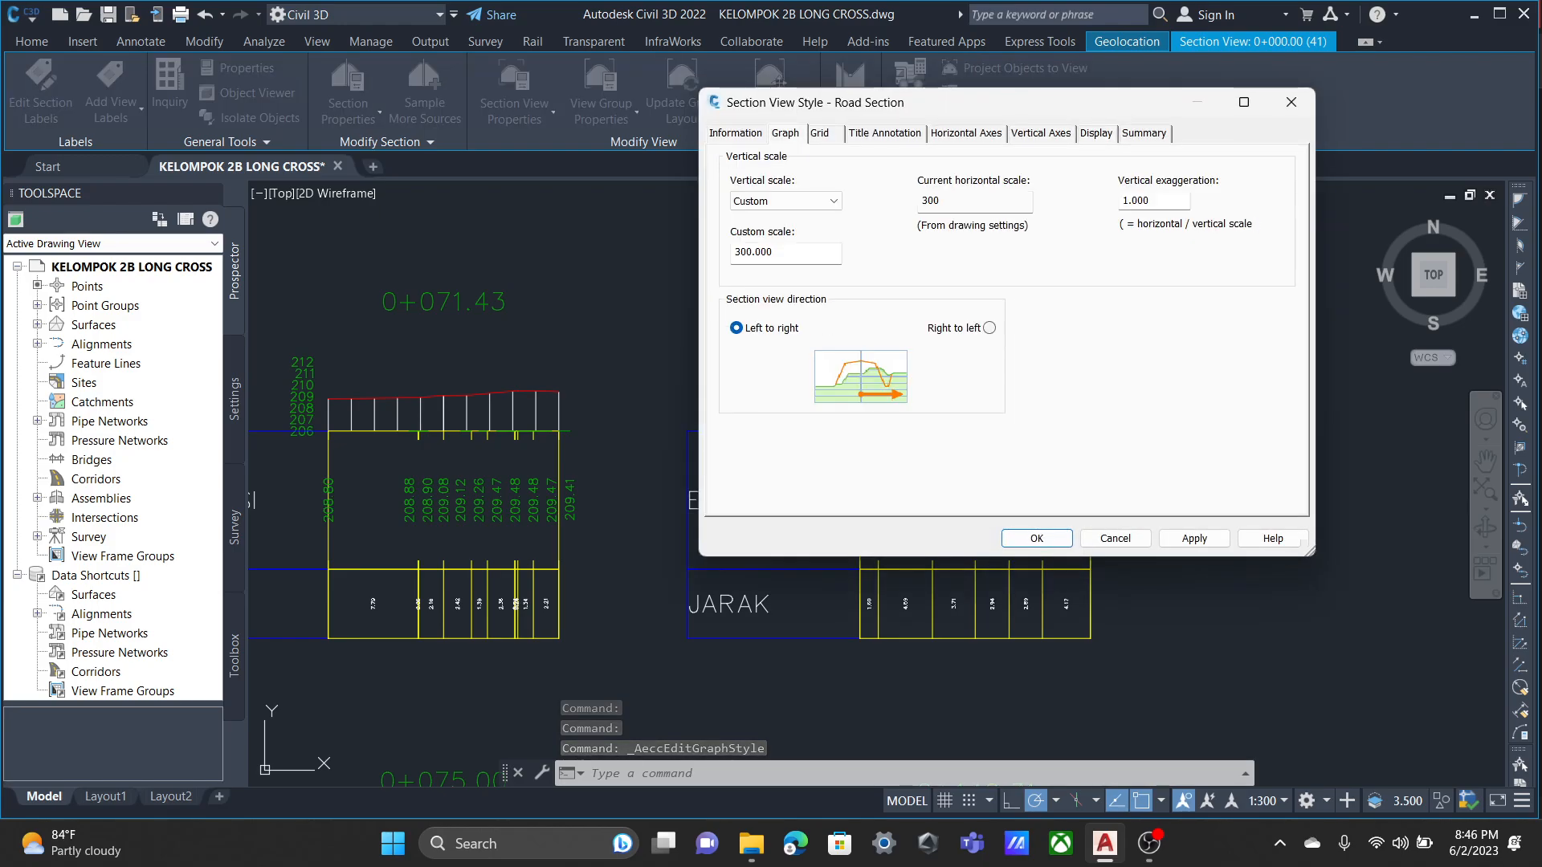
double_click(754, 252)
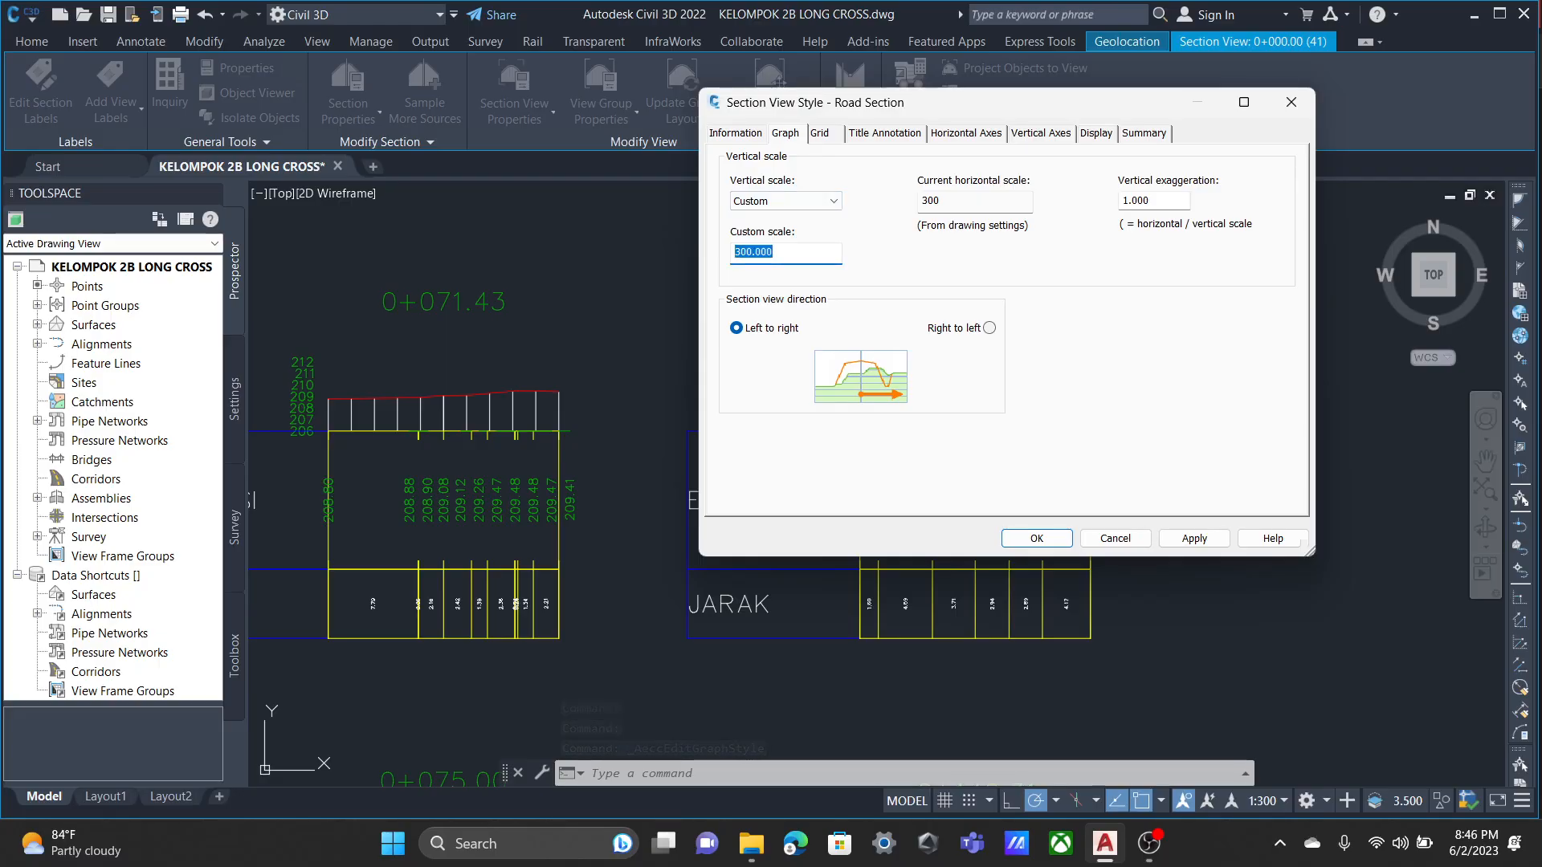
text(150)
click(1193, 539)
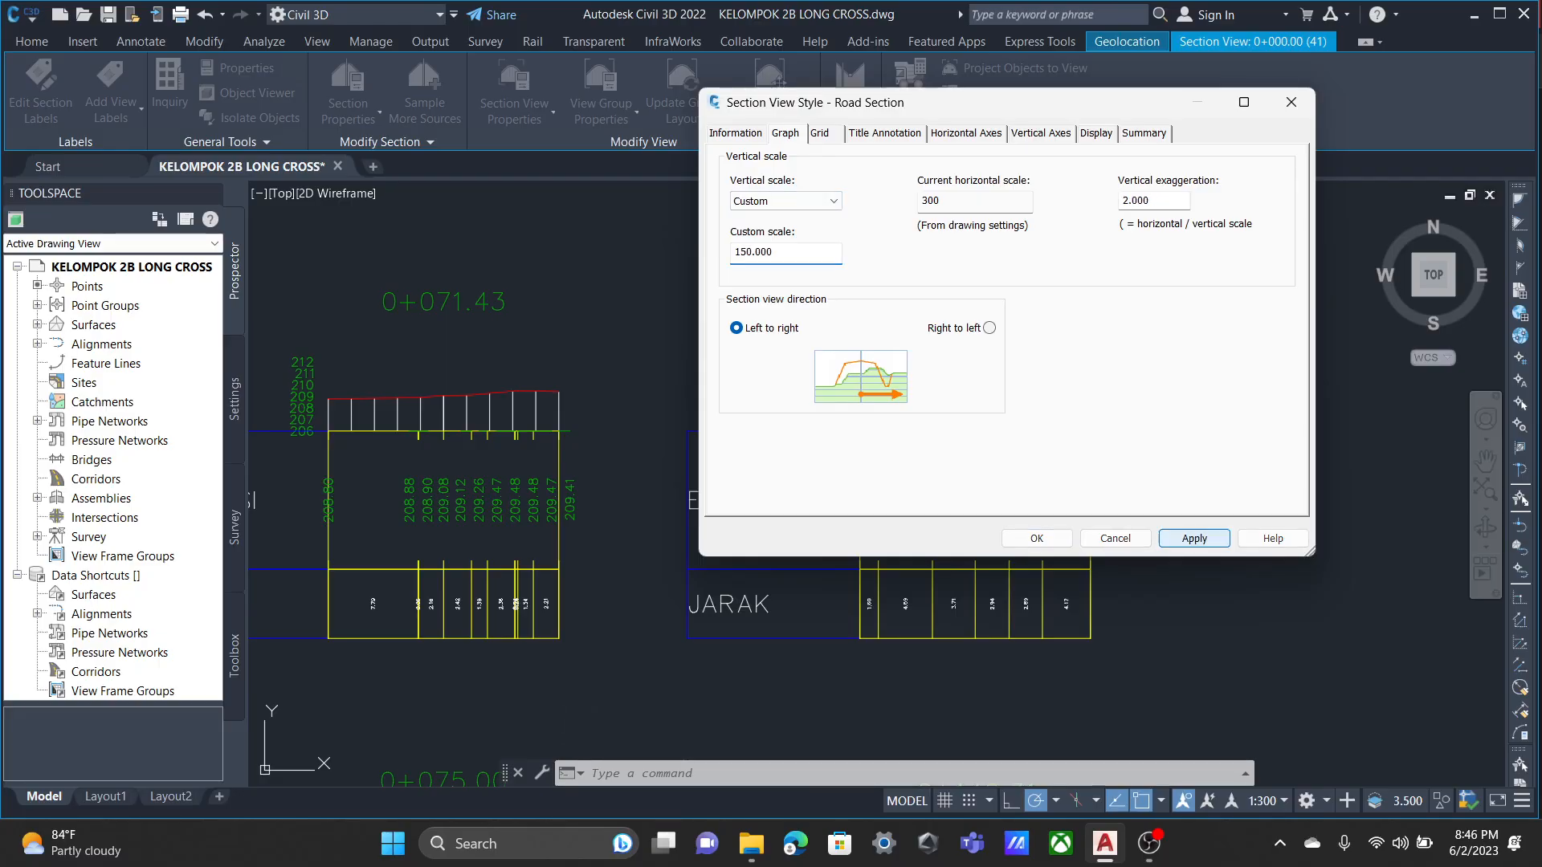
click(1036, 539)
scroll(772, 470, down, 2)
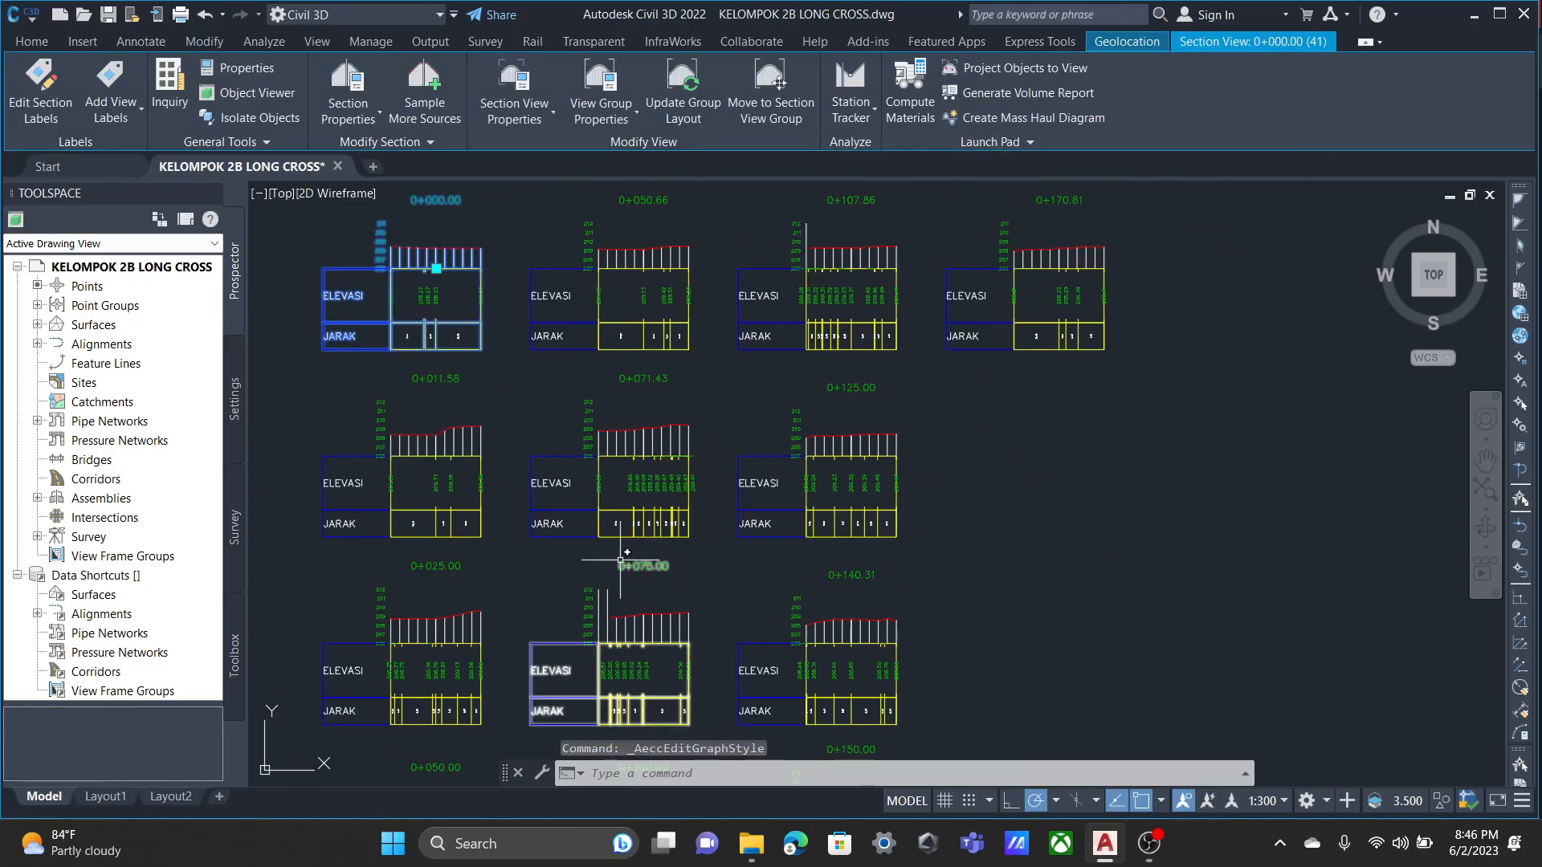
scroll(839, 476, up, 2)
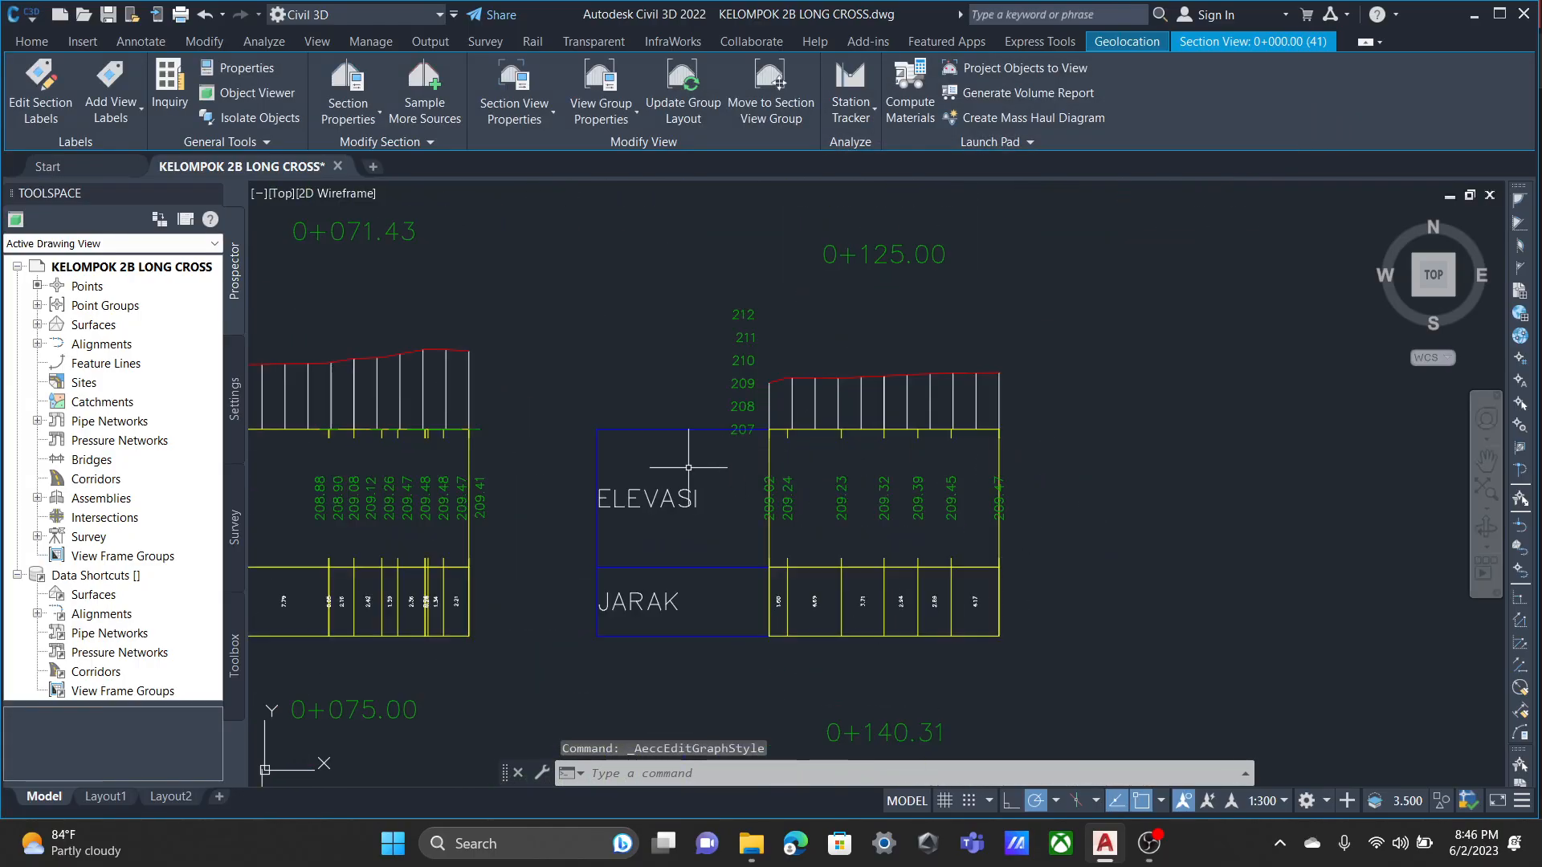
scroll(703, 502, down, 1)
middle_drag(703, 502, 914, 444)
scroll(914, 444, down, 2)
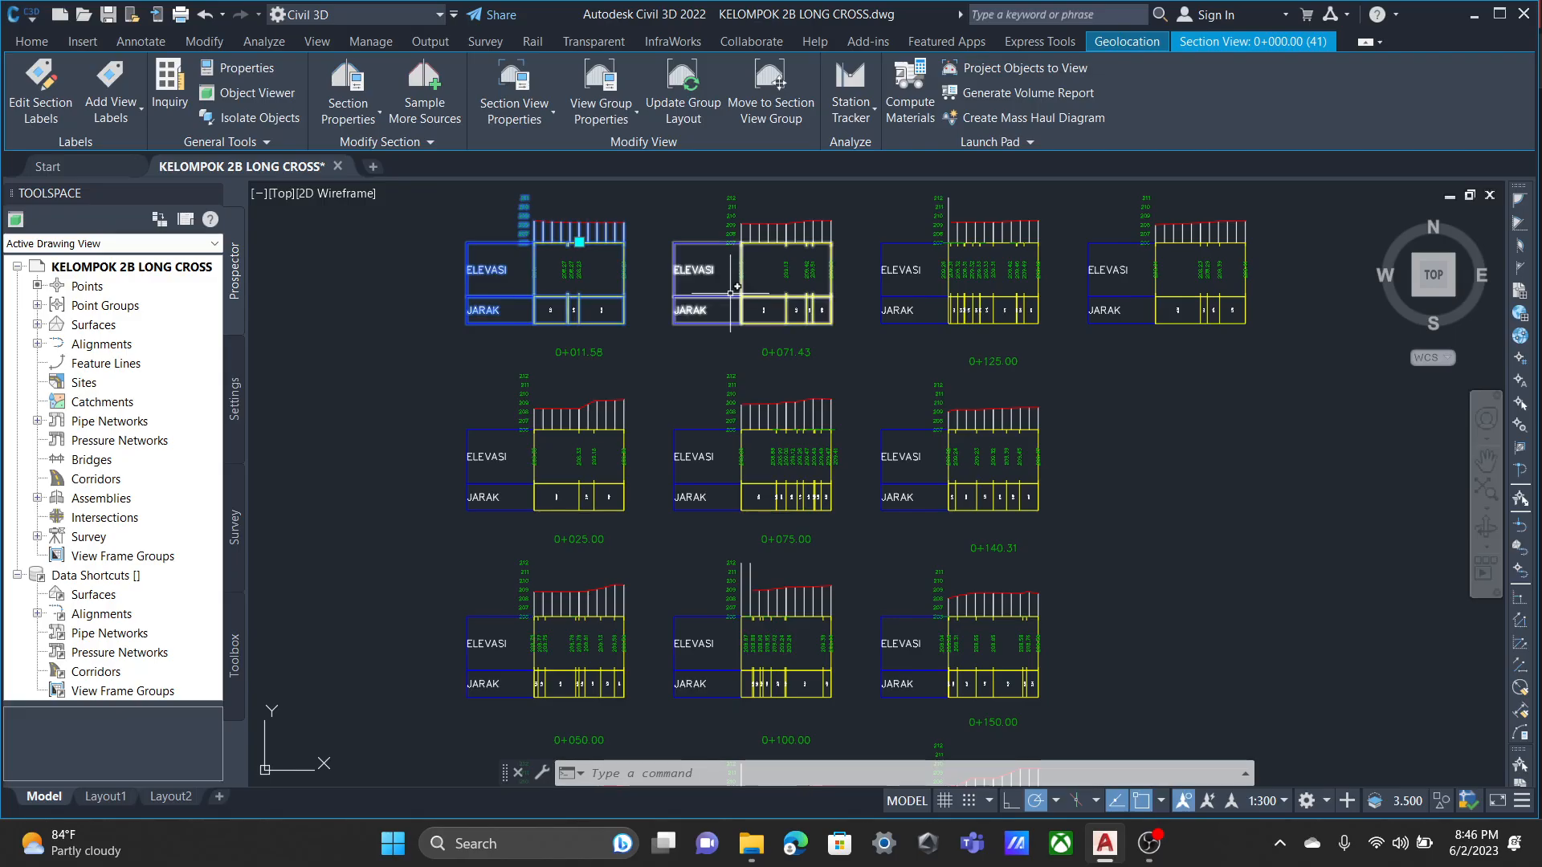
click(707, 282)
click(928, 277)
click(1095, 289)
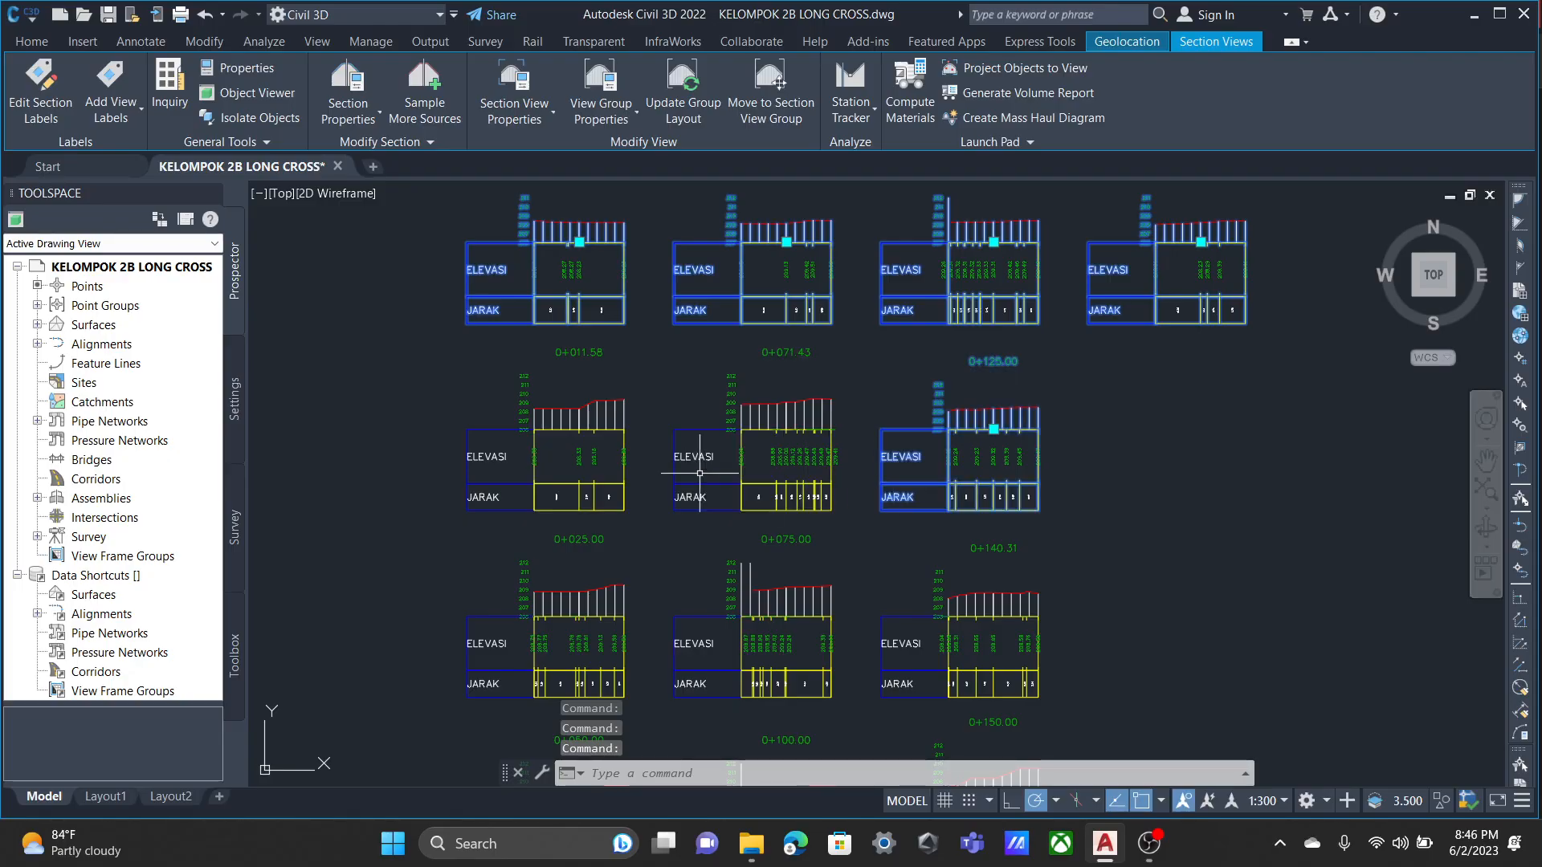
scroll(555, 499, down, 6)
click(783, 659)
click(449, 381)
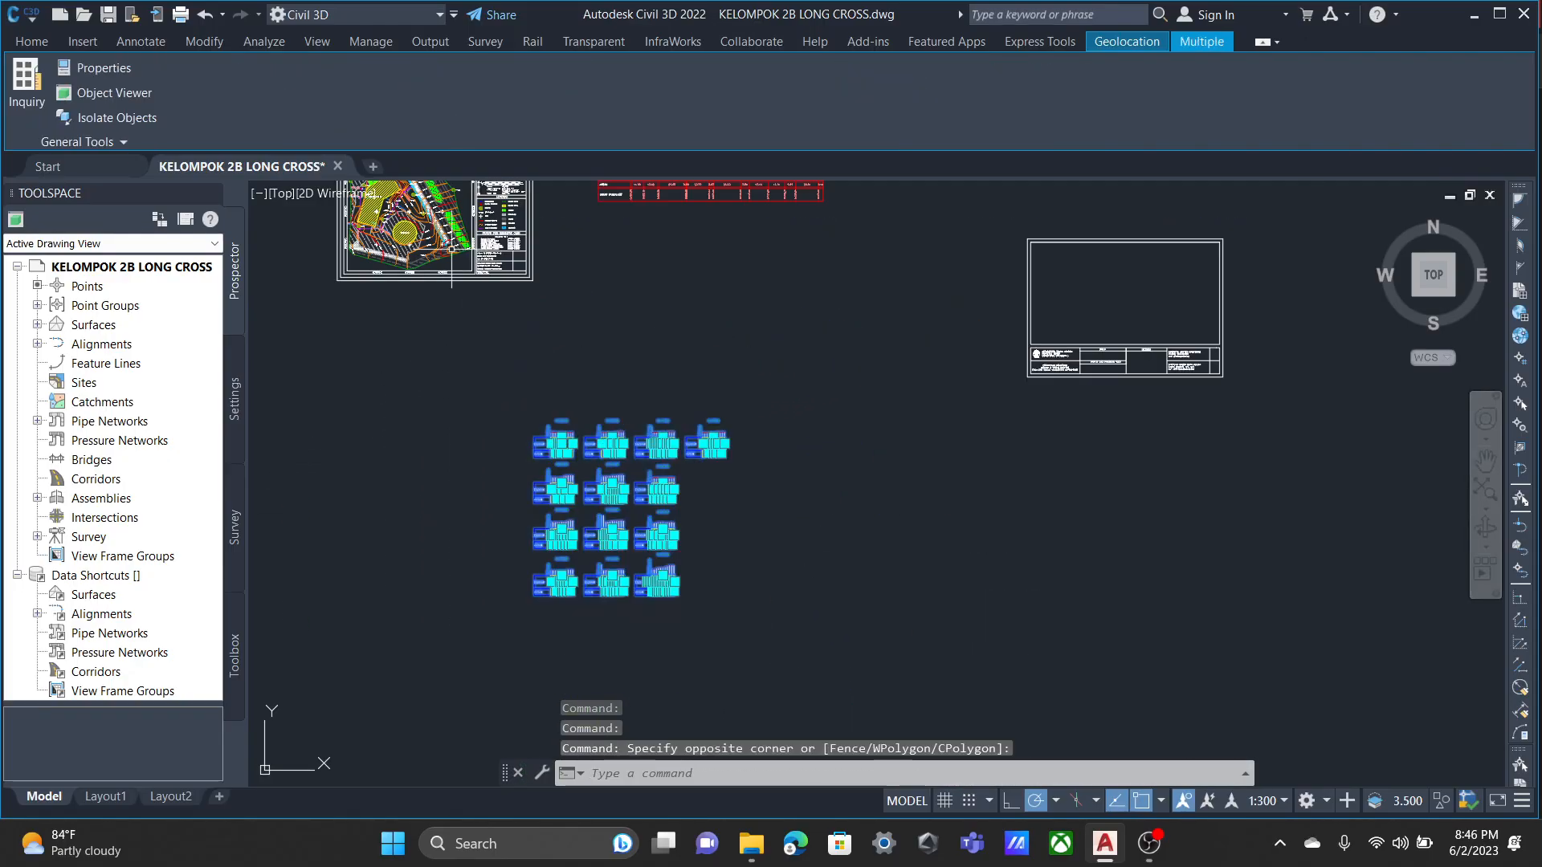
key(Escape)
key(Escape)
Clear the window selection and select all thirteen section views individually, from 0+000.00 to 0+170.81.
scroll(533, 499, up, 5)
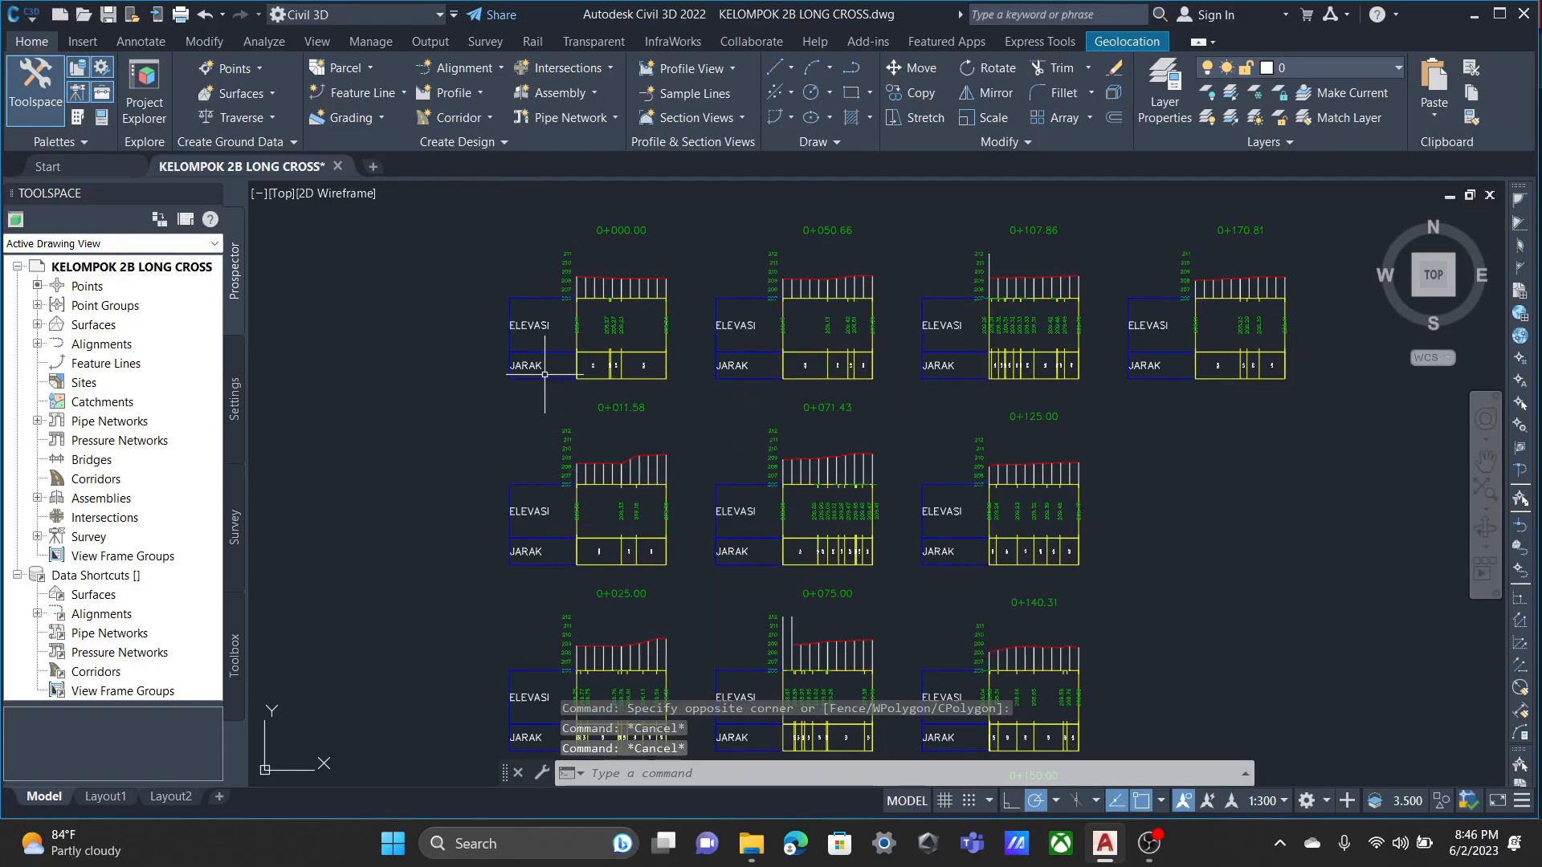
click(548, 352)
click(763, 353)
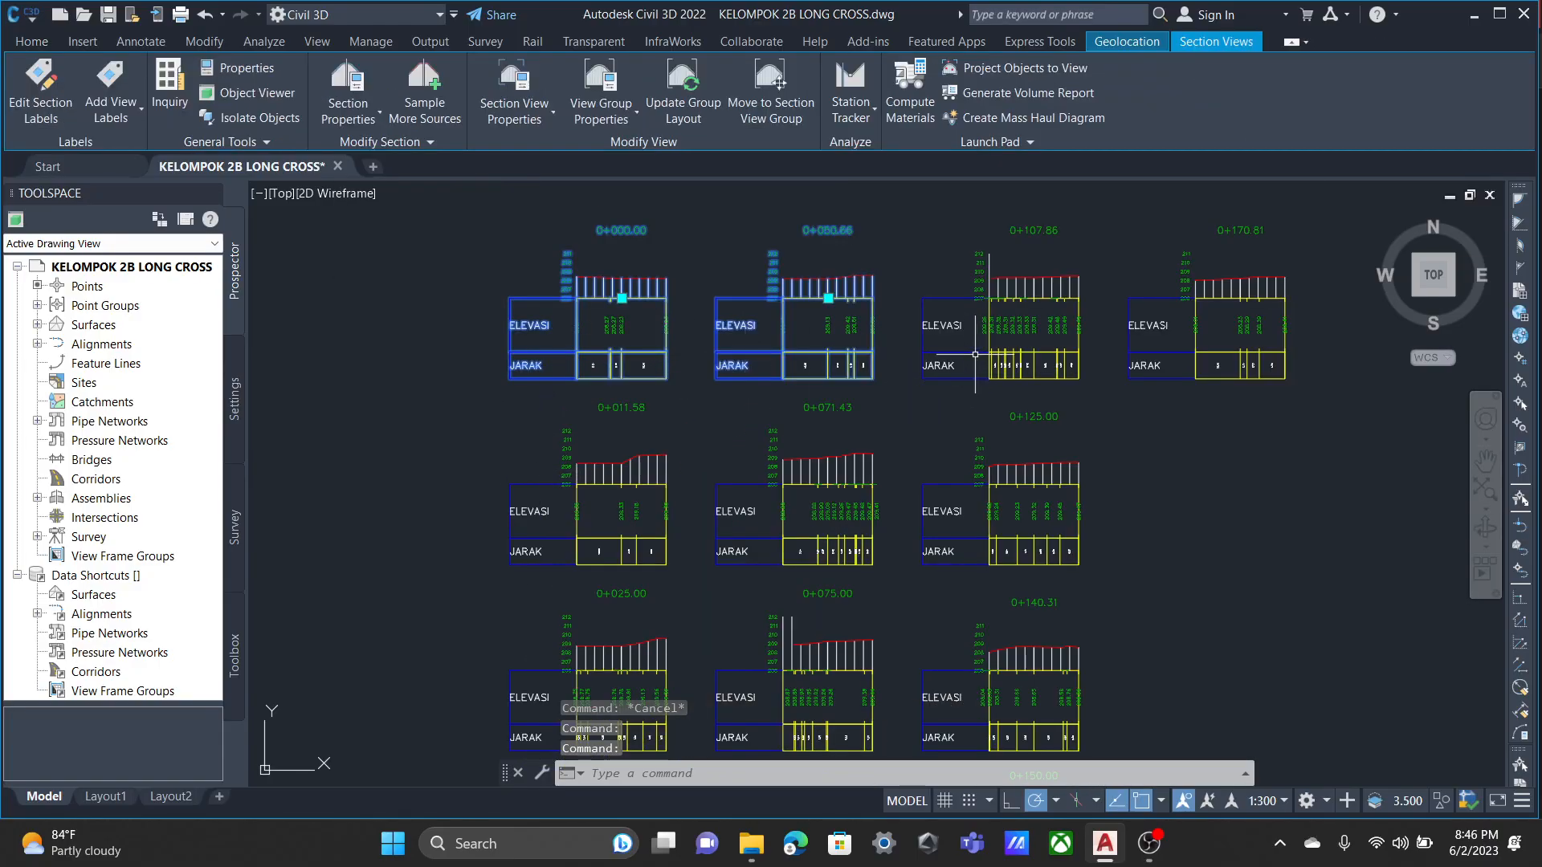
click(1004, 361)
click(1141, 359)
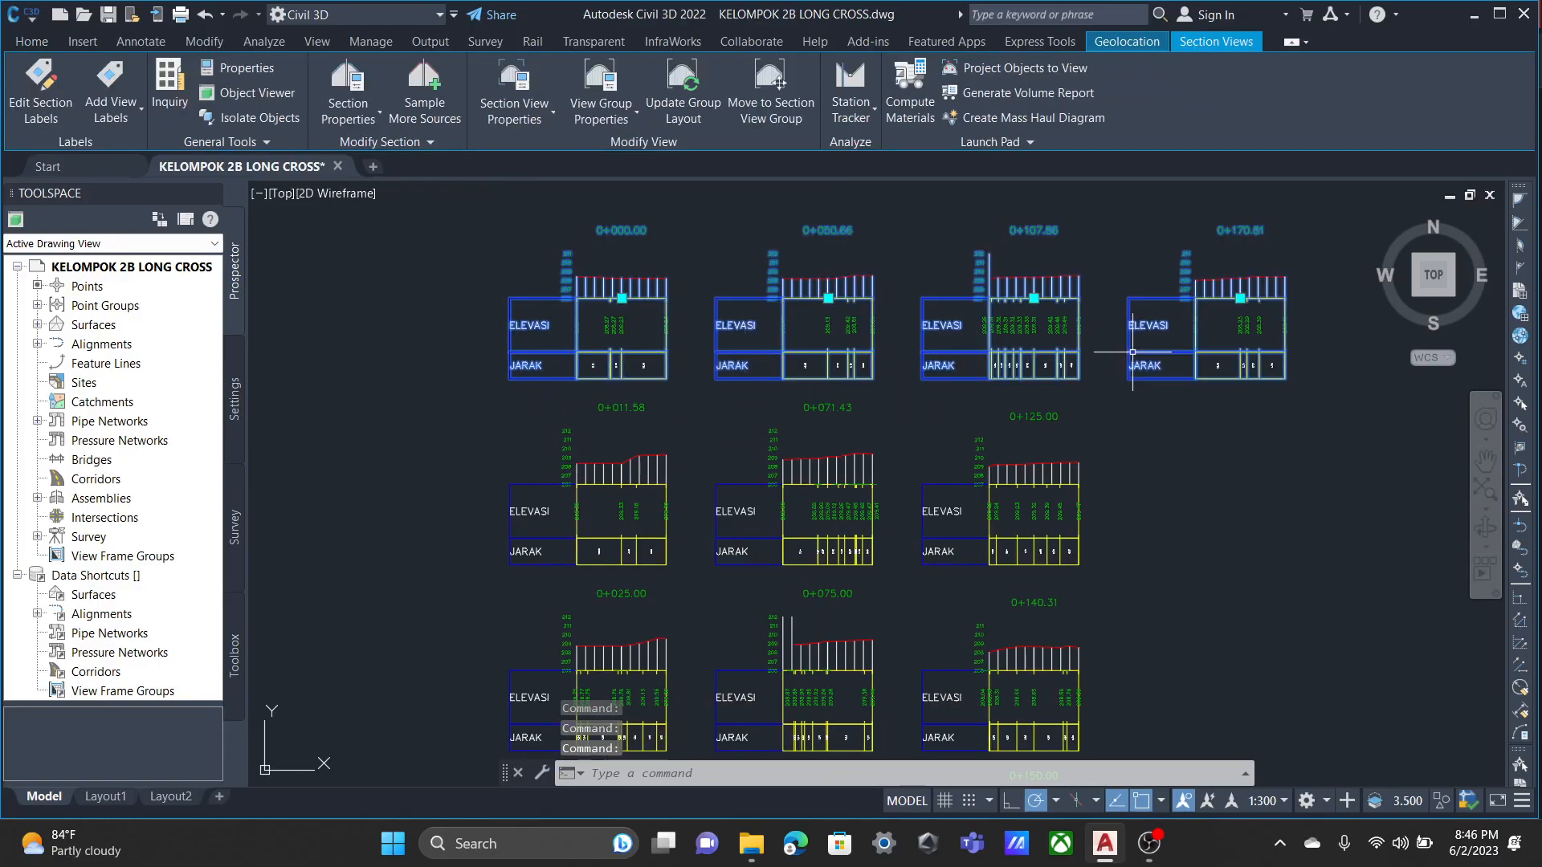
click(558, 534)
click(723, 537)
click(927, 539)
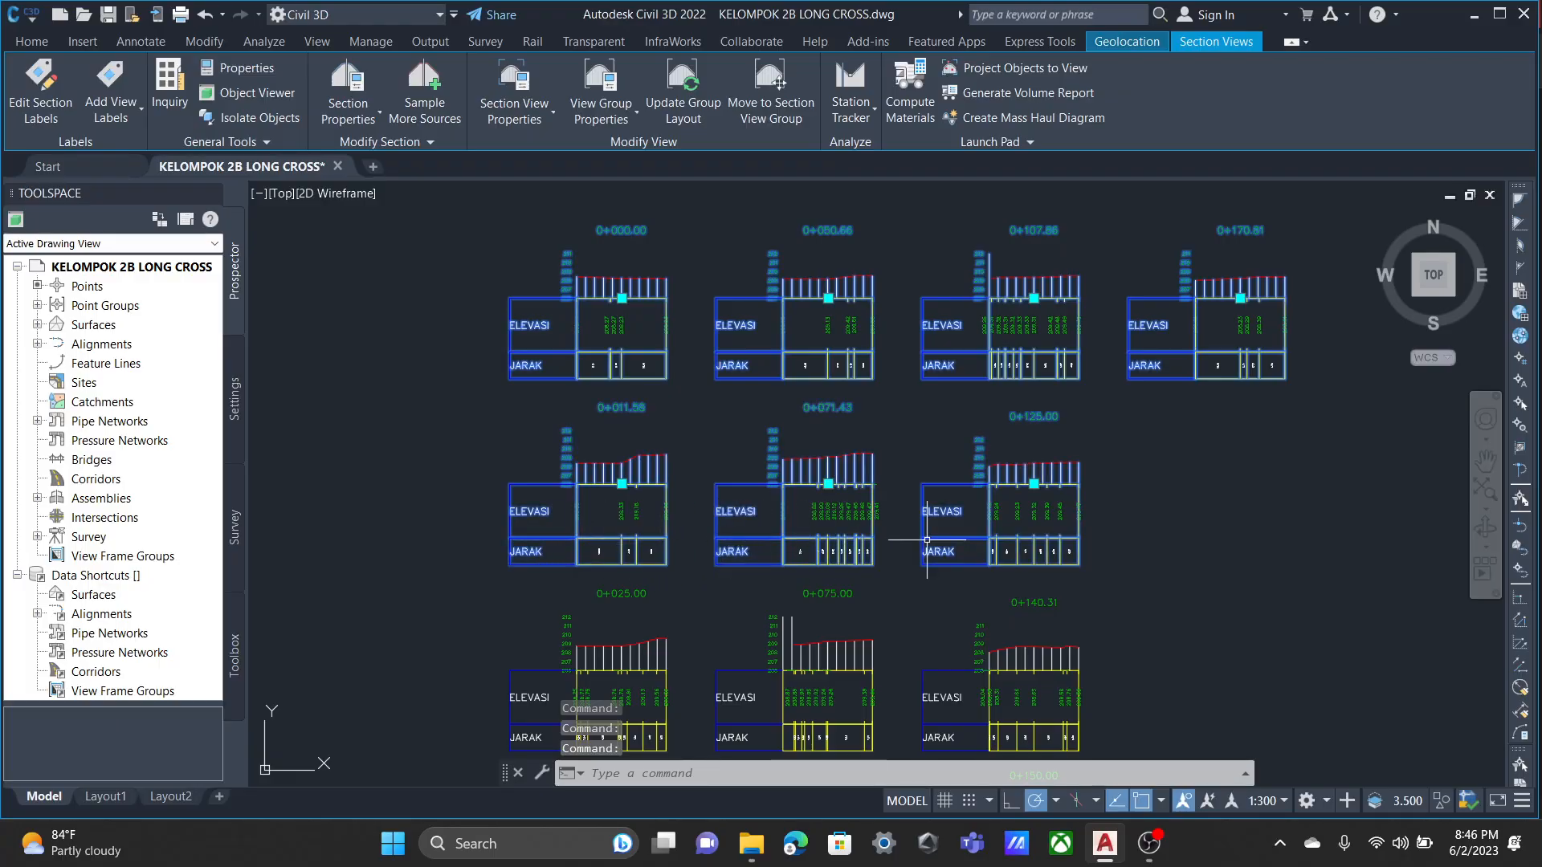
middle_drag(864, 570, 824, 363)
click(514, 530)
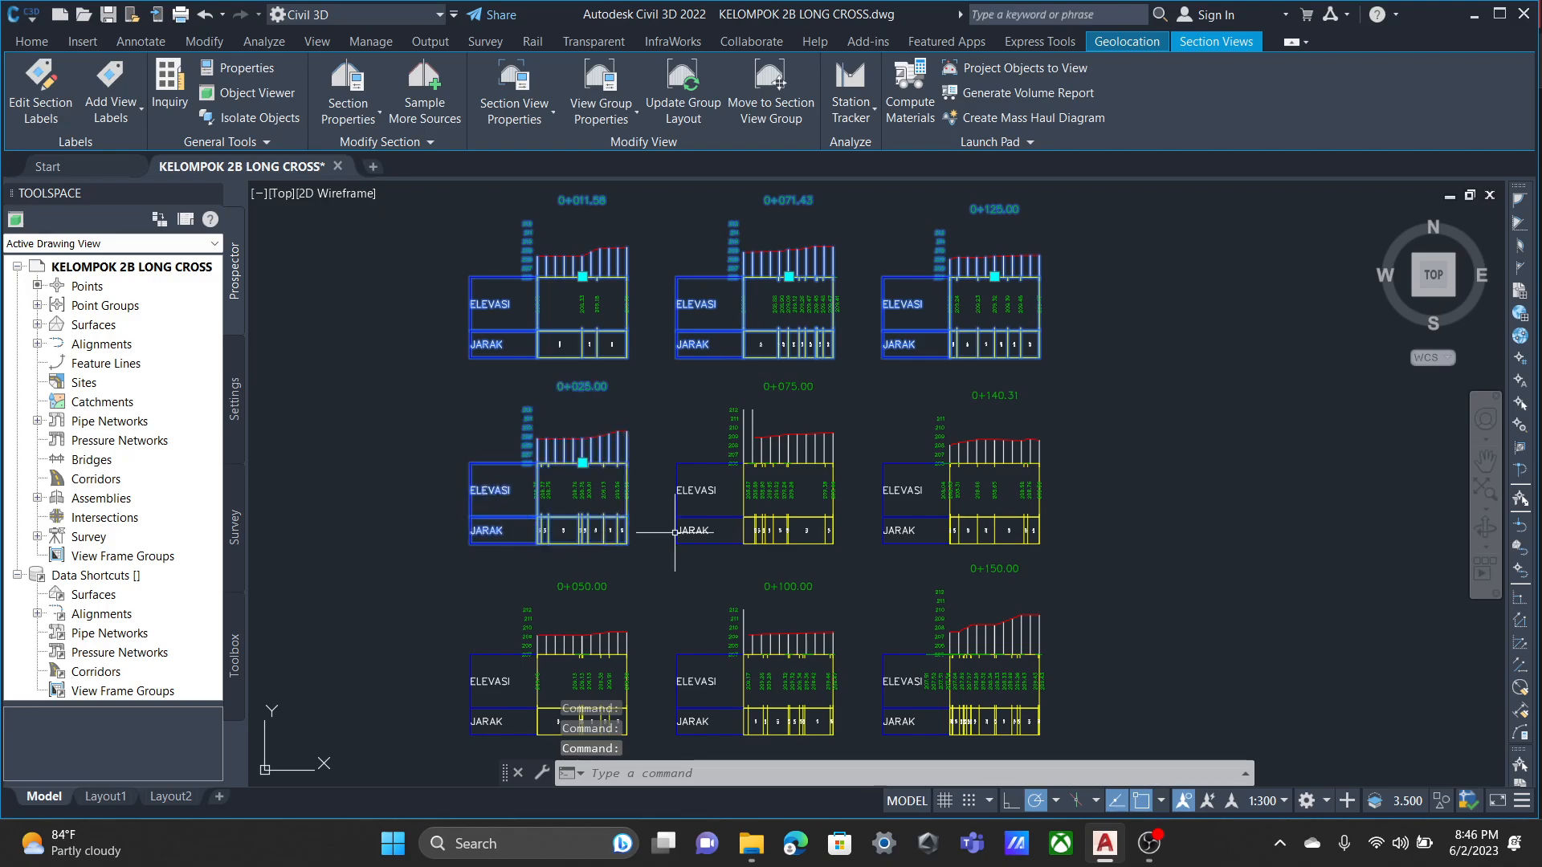
click(724, 518)
click(888, 537)
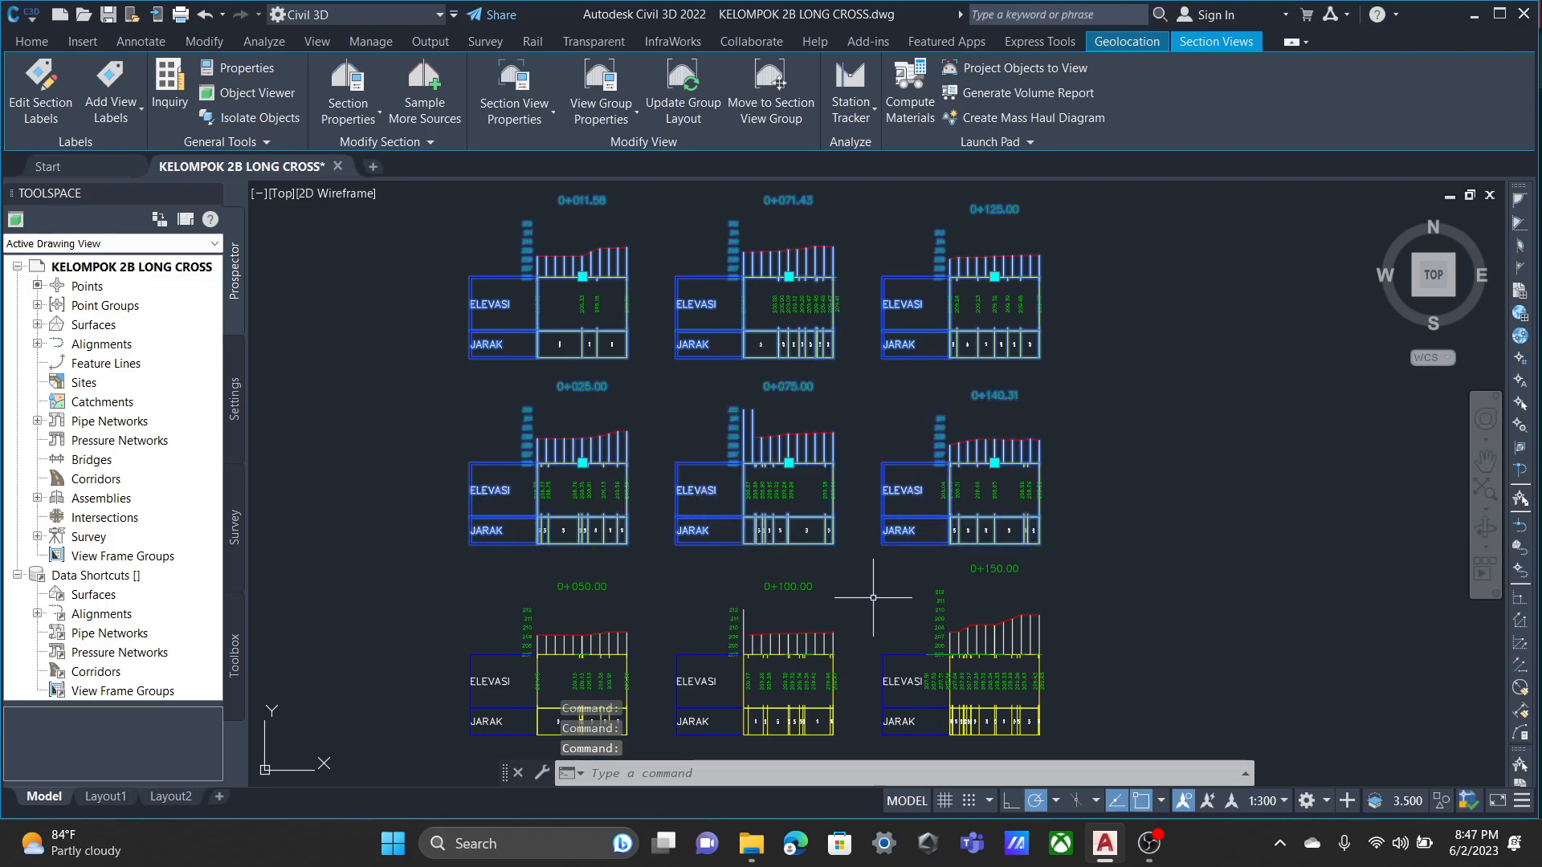
middle_drag(753, 384, 769, 502)
click(510, 587)
click(703, 592)
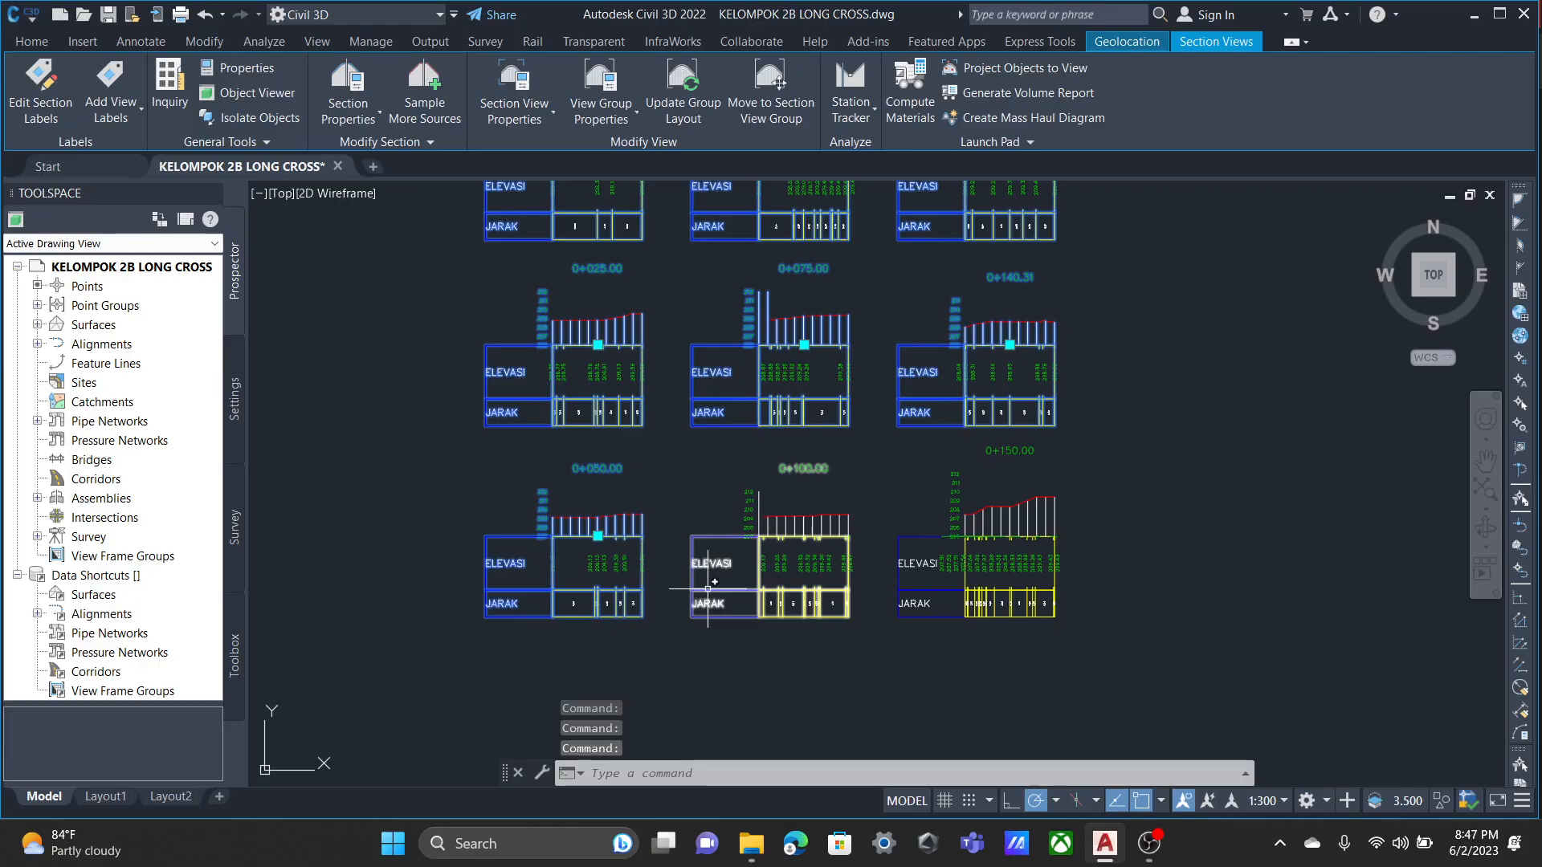
click(946, 588)
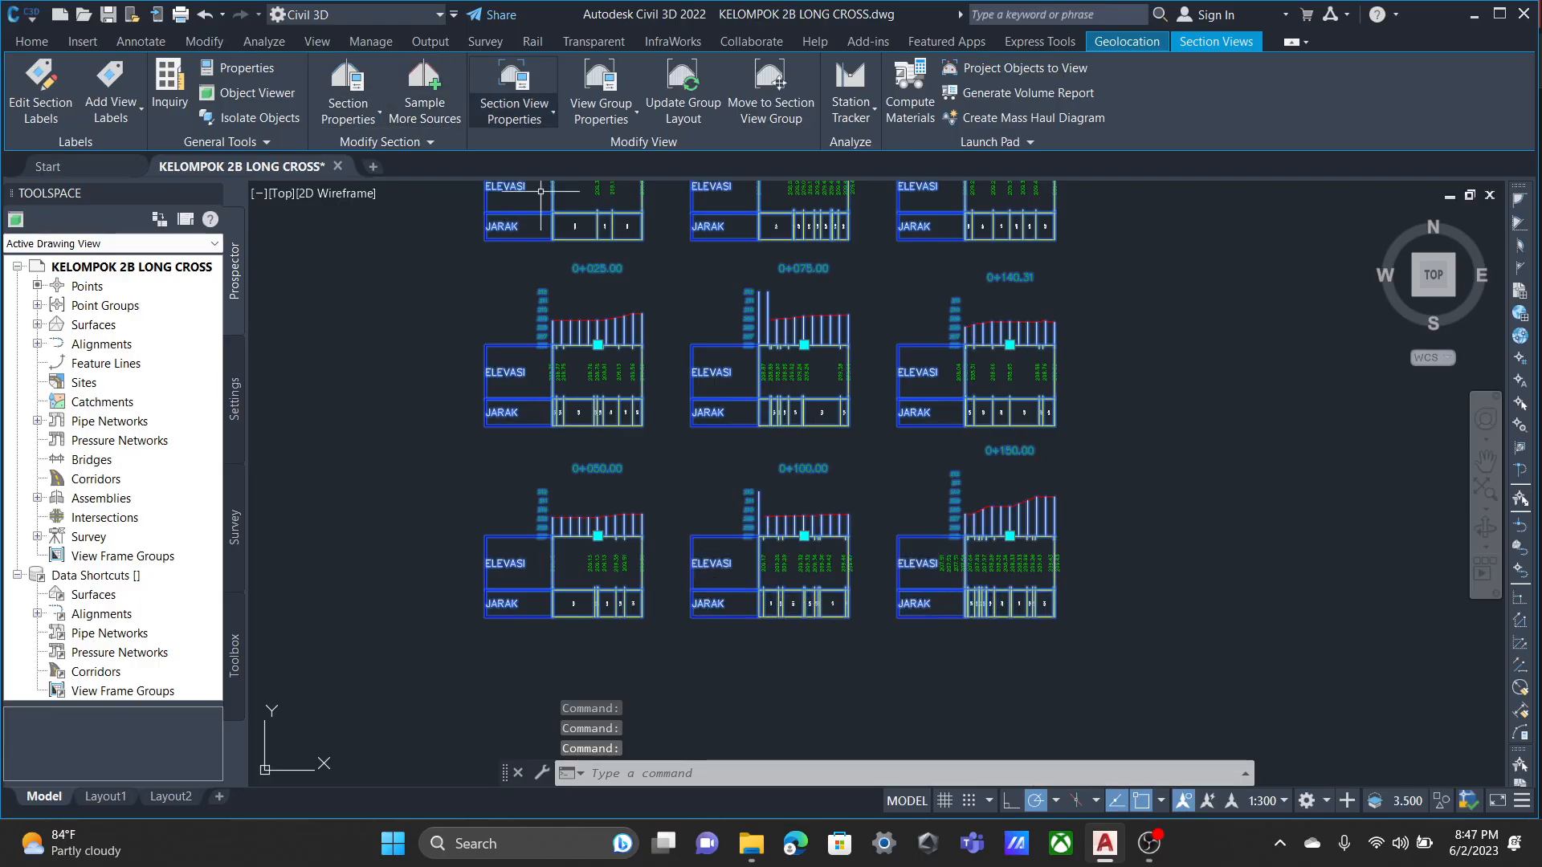
Set the custom vertical scale of the Road Section view style to 100, apply it and accept the style.
click(514, 117)
click(570, 190)
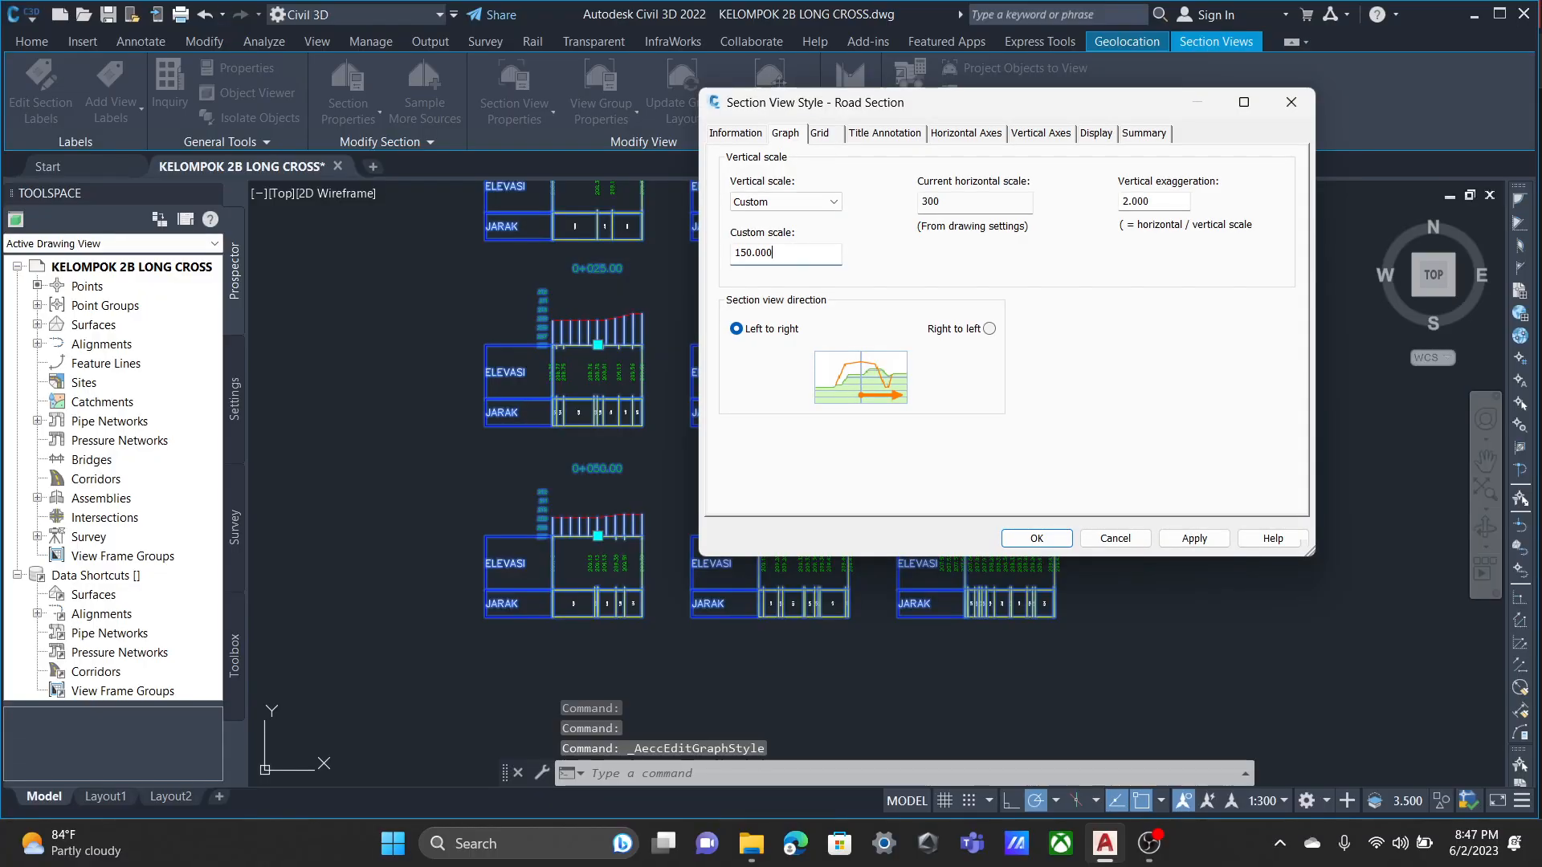
key(ctrl+a)
text(10)
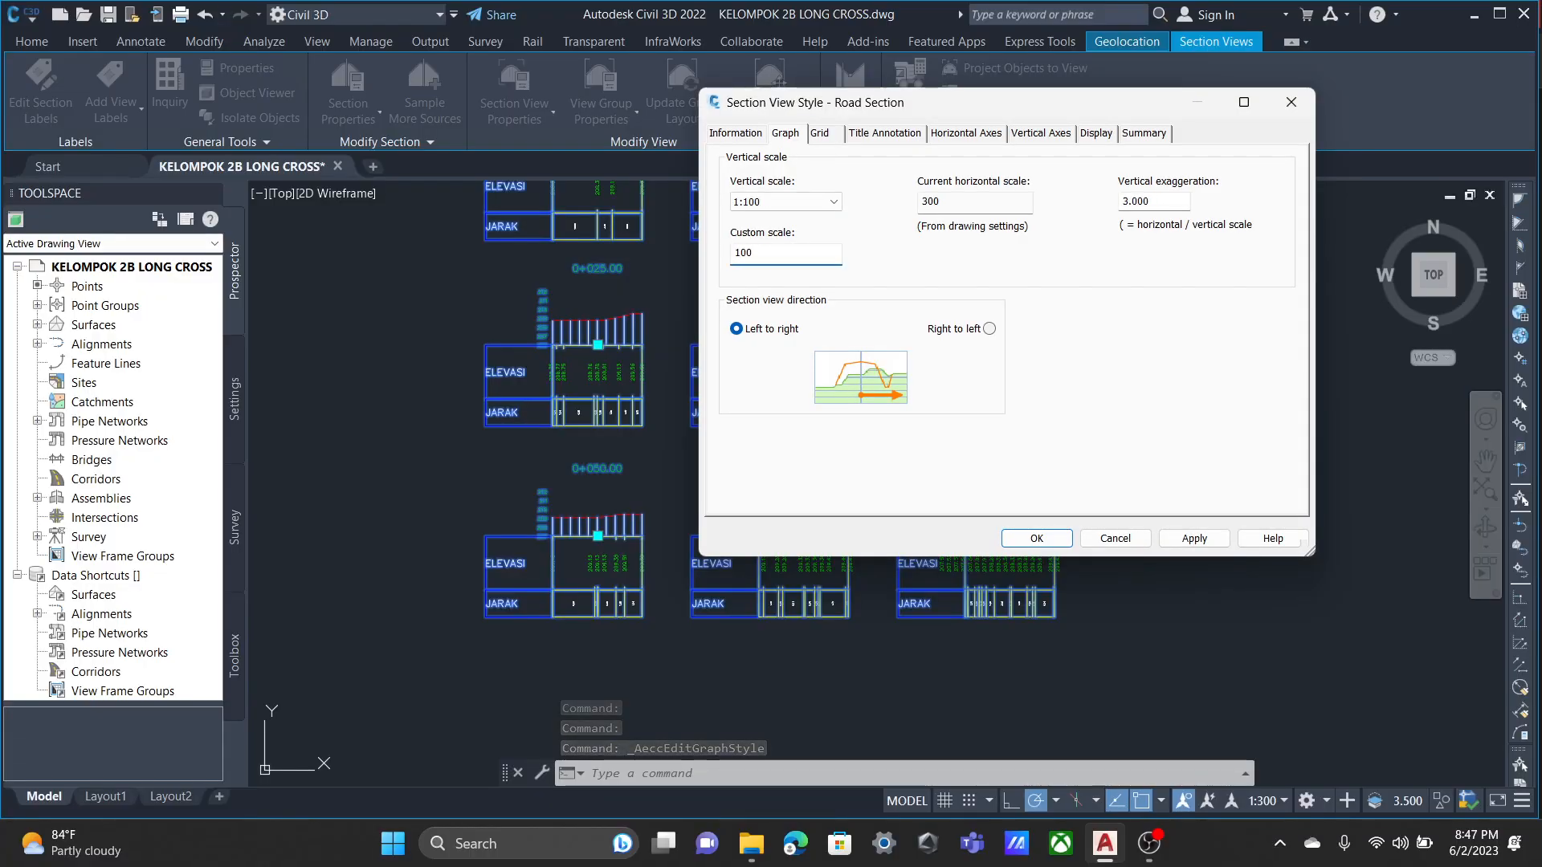
click(1194, 539)
click(1037, 538)
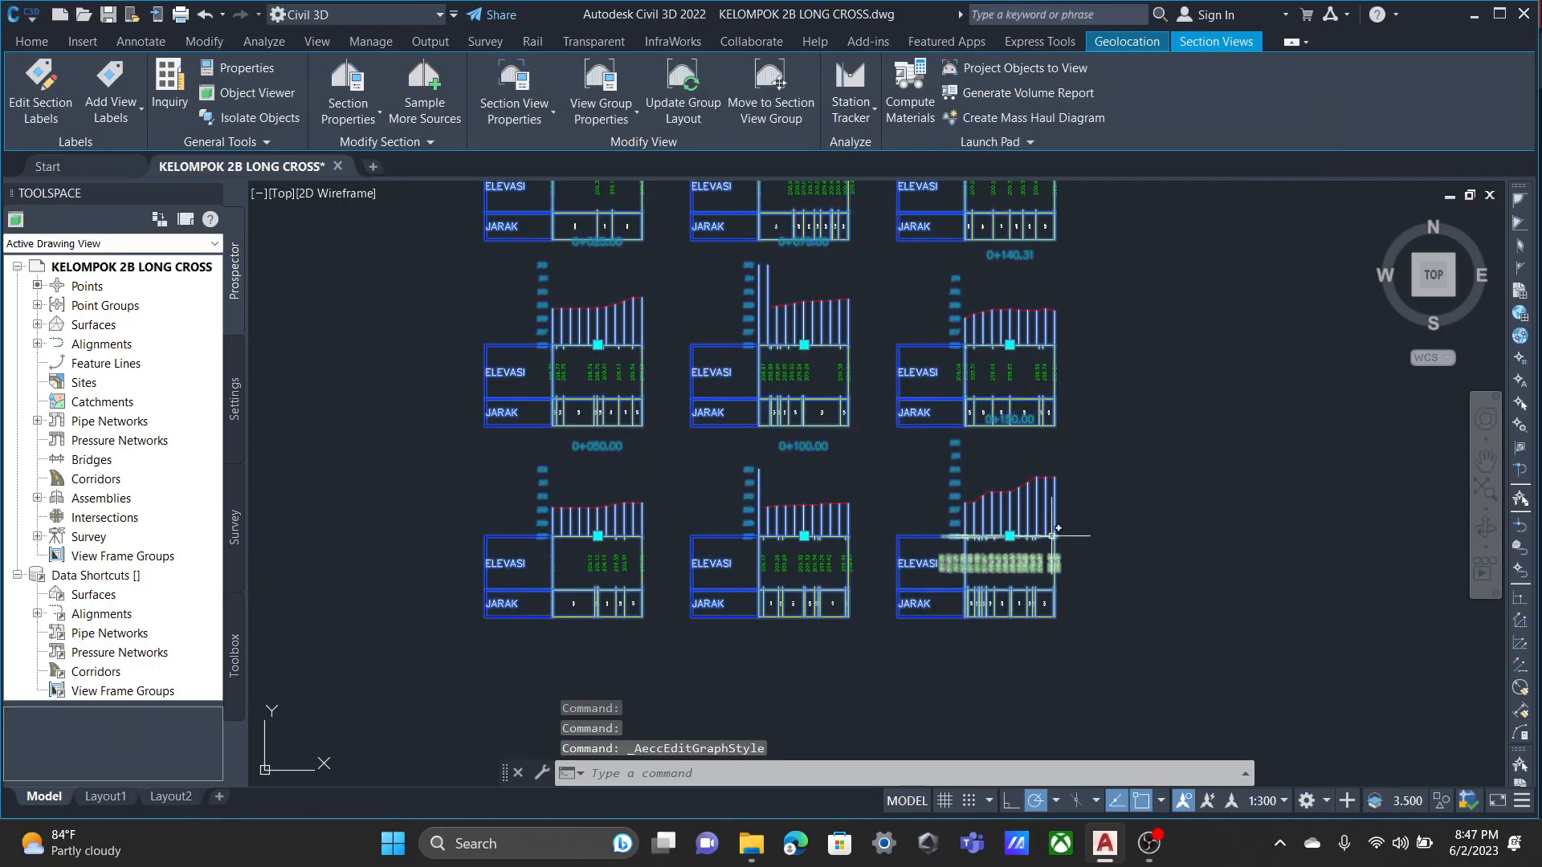
In the section view group's ELEVASI band style, hide Ticks at Grade Break and show Ticks at Centerline and Ticks at Major Increments.
scroll(977, 482, up, 4)
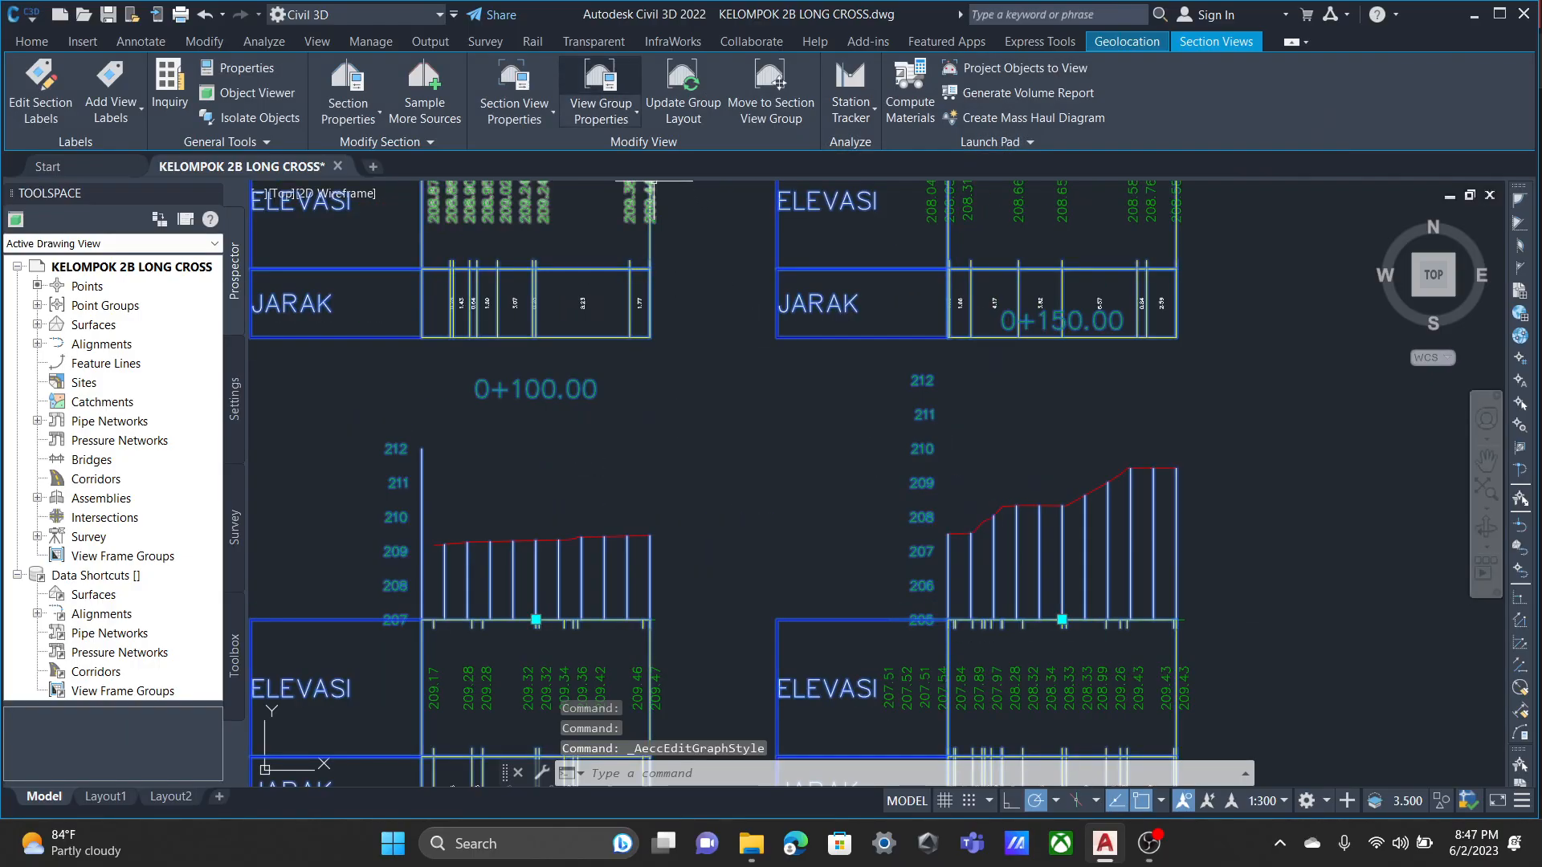
click(603, 118)
click(657, 150)
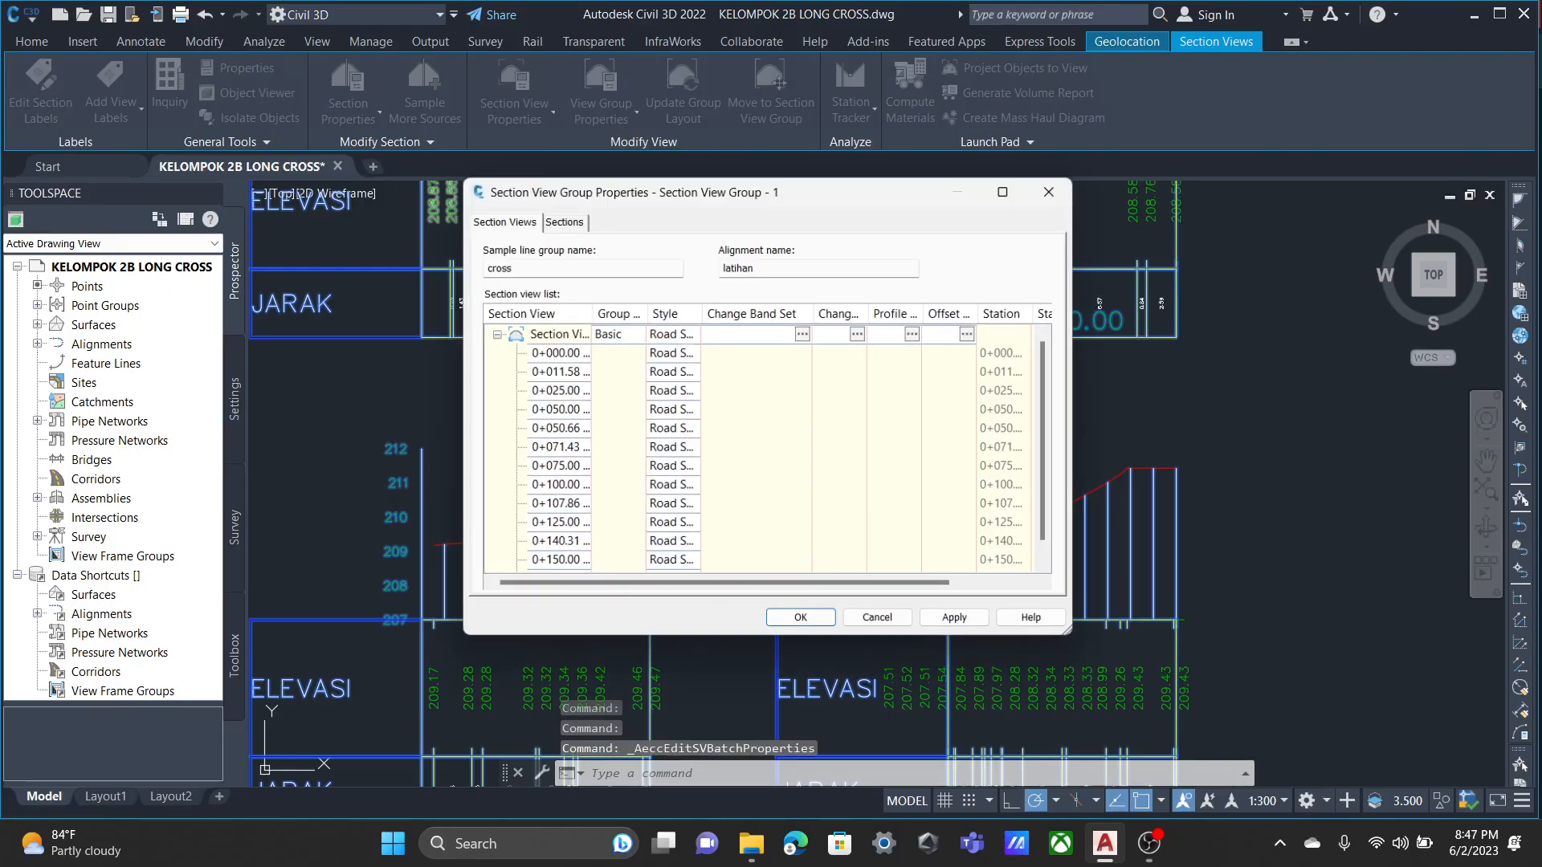
click(805, 333)
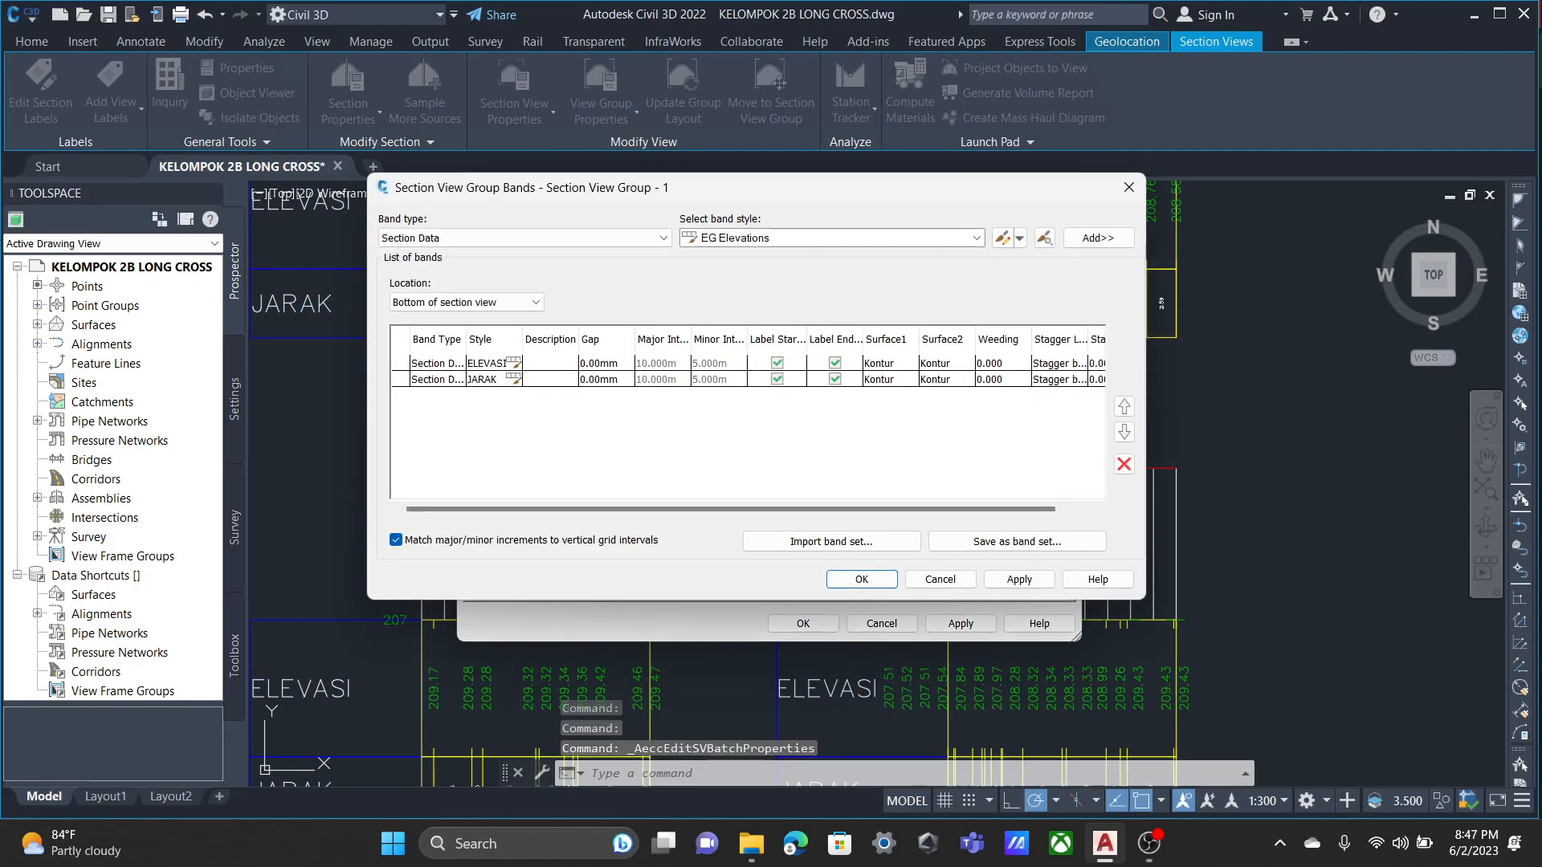
click(514, 364)
click(513, 363)
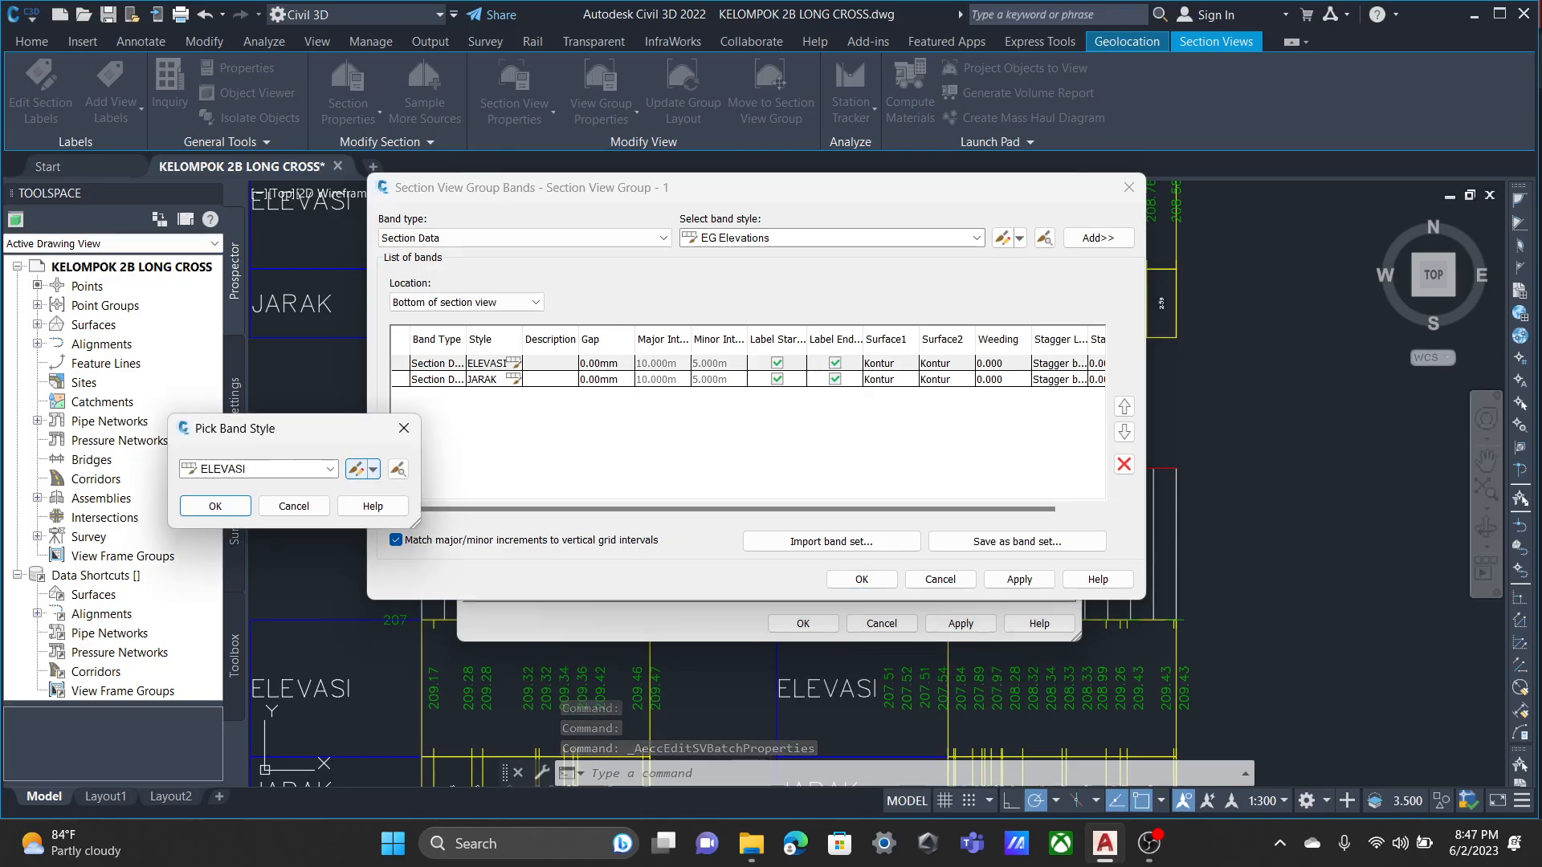
click(356, 469)
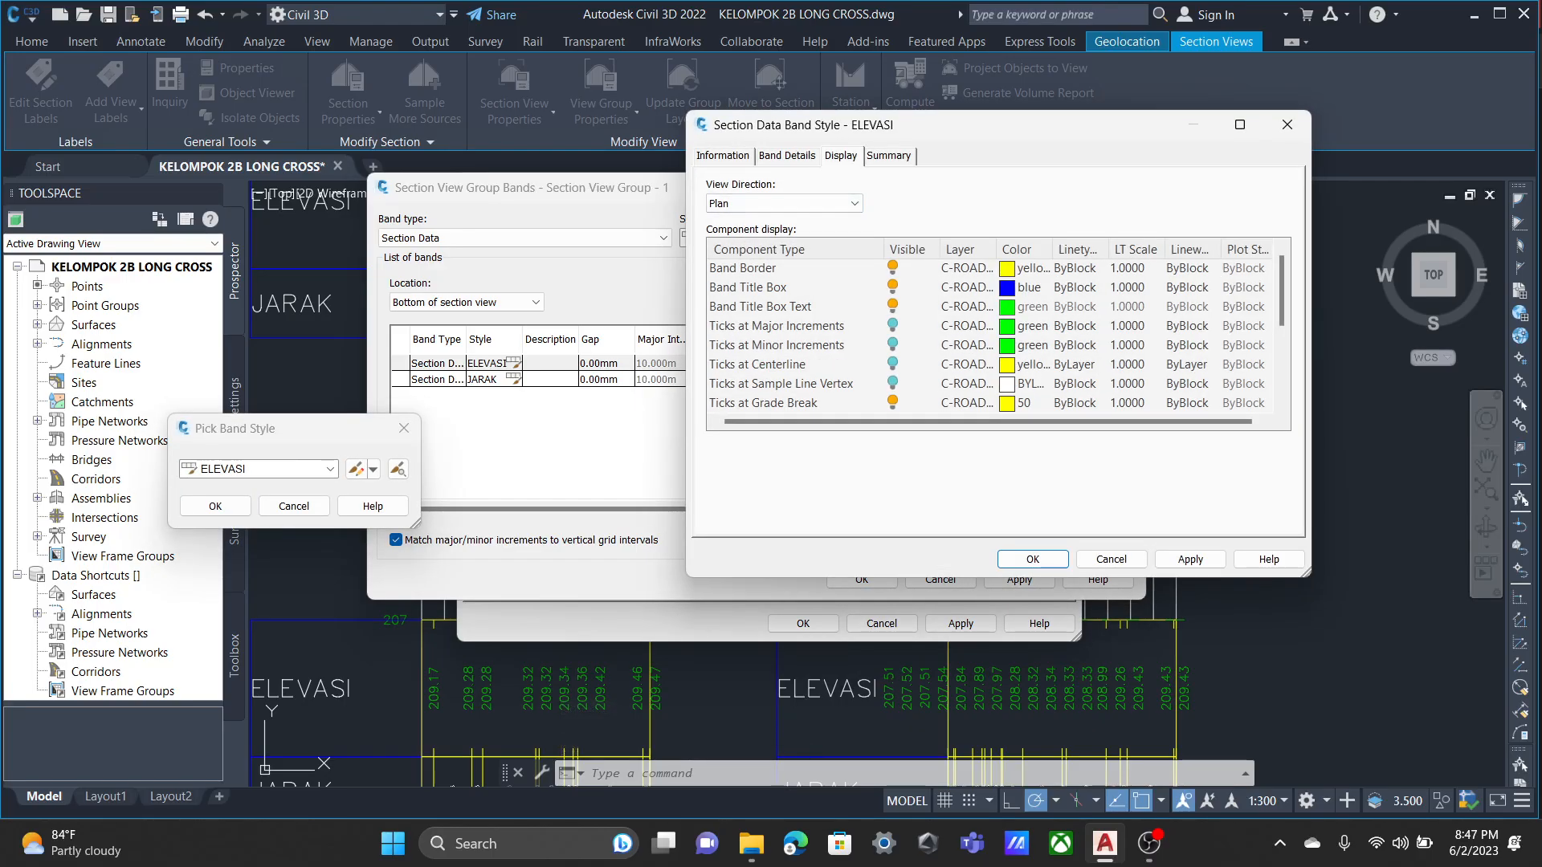
click(893, 402)
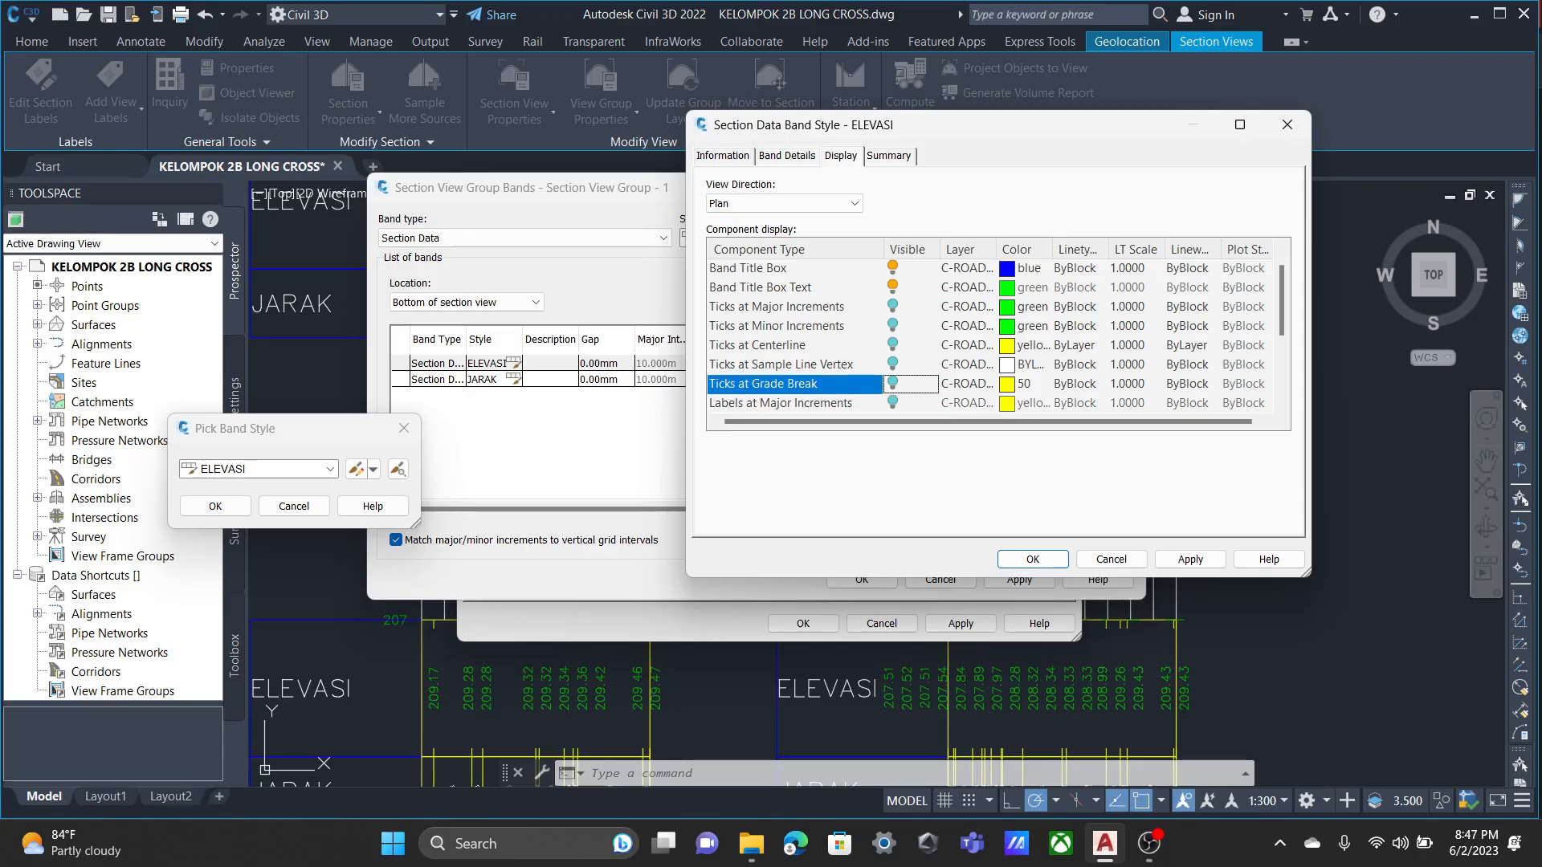
click(893, 346)
click(894, 307)
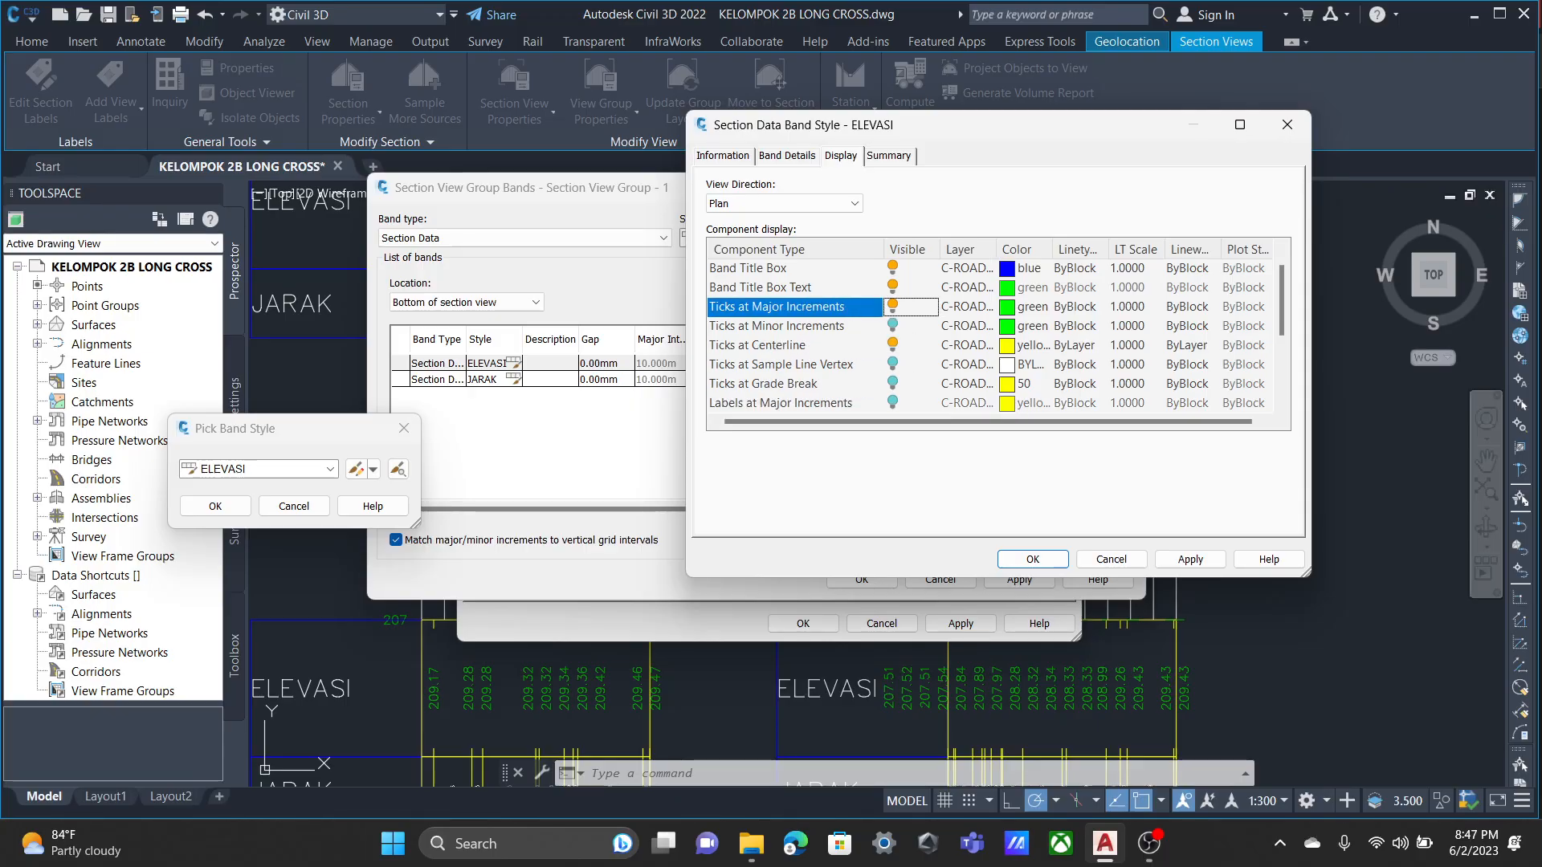
Hide Labels at Grade Breaks and show Labels at Major Increments and Labels at Centerline in the ELEVASI band style, then accept it.
scroll(996, 334, down, 2)
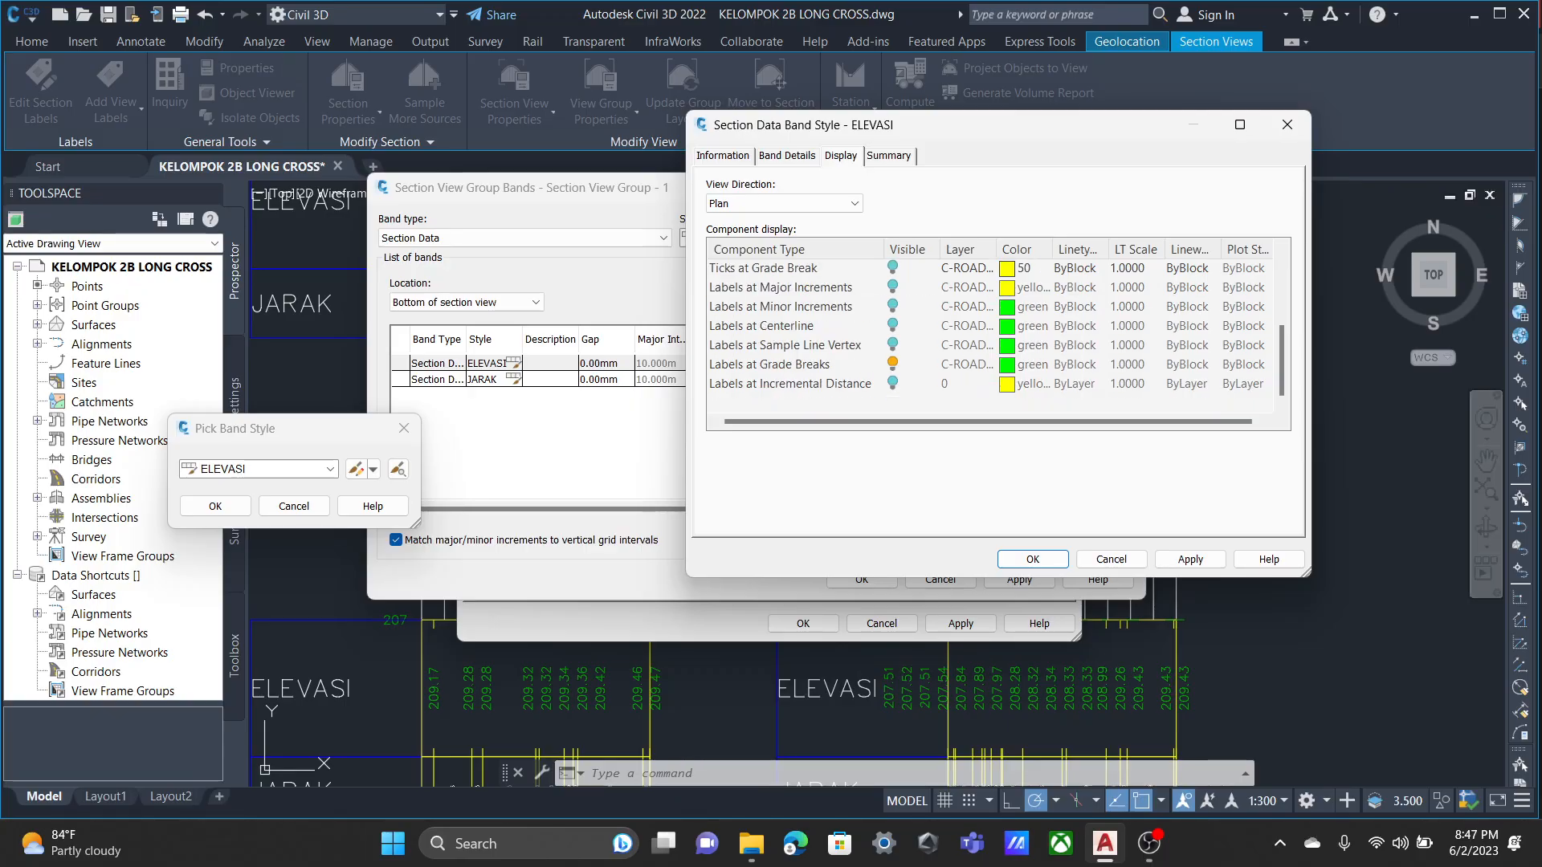
click(893, 365)
click(893, 307)
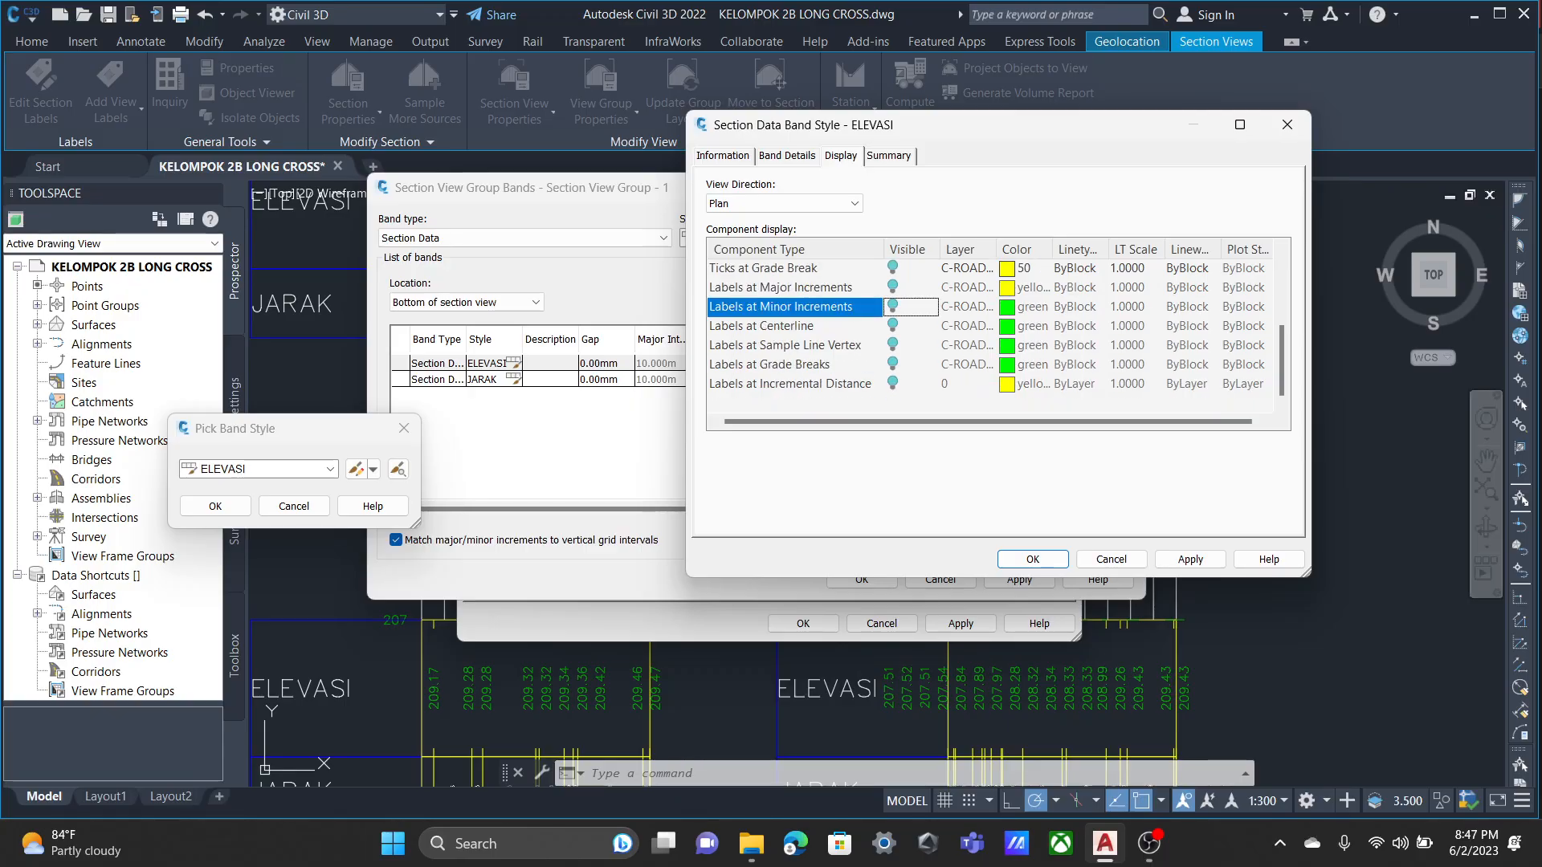
click(894, 306)
click(893, 288)
click(893, 326)
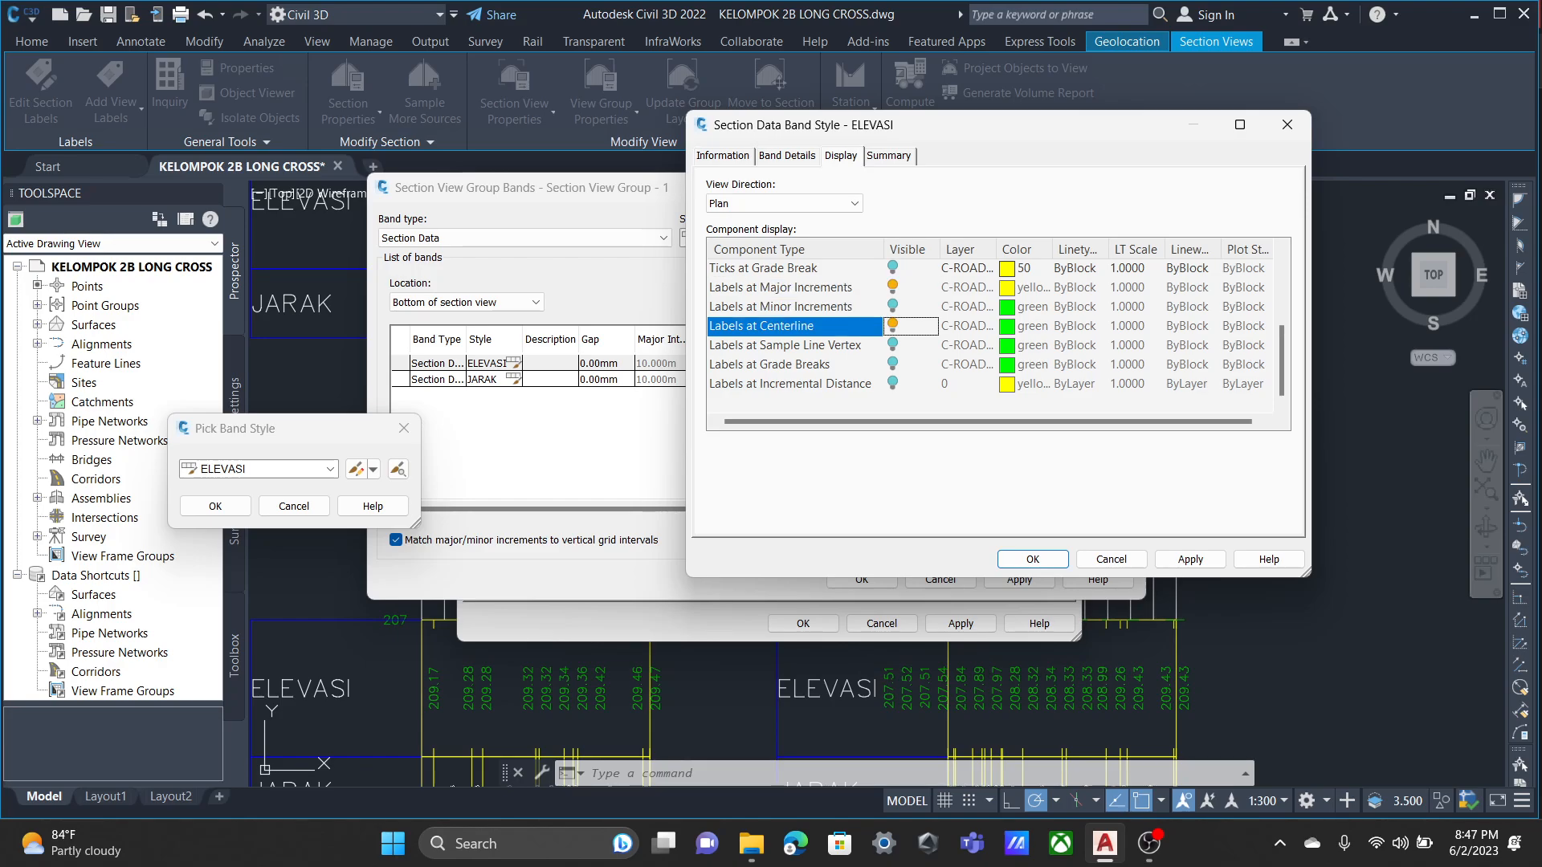
click(1033, 559)
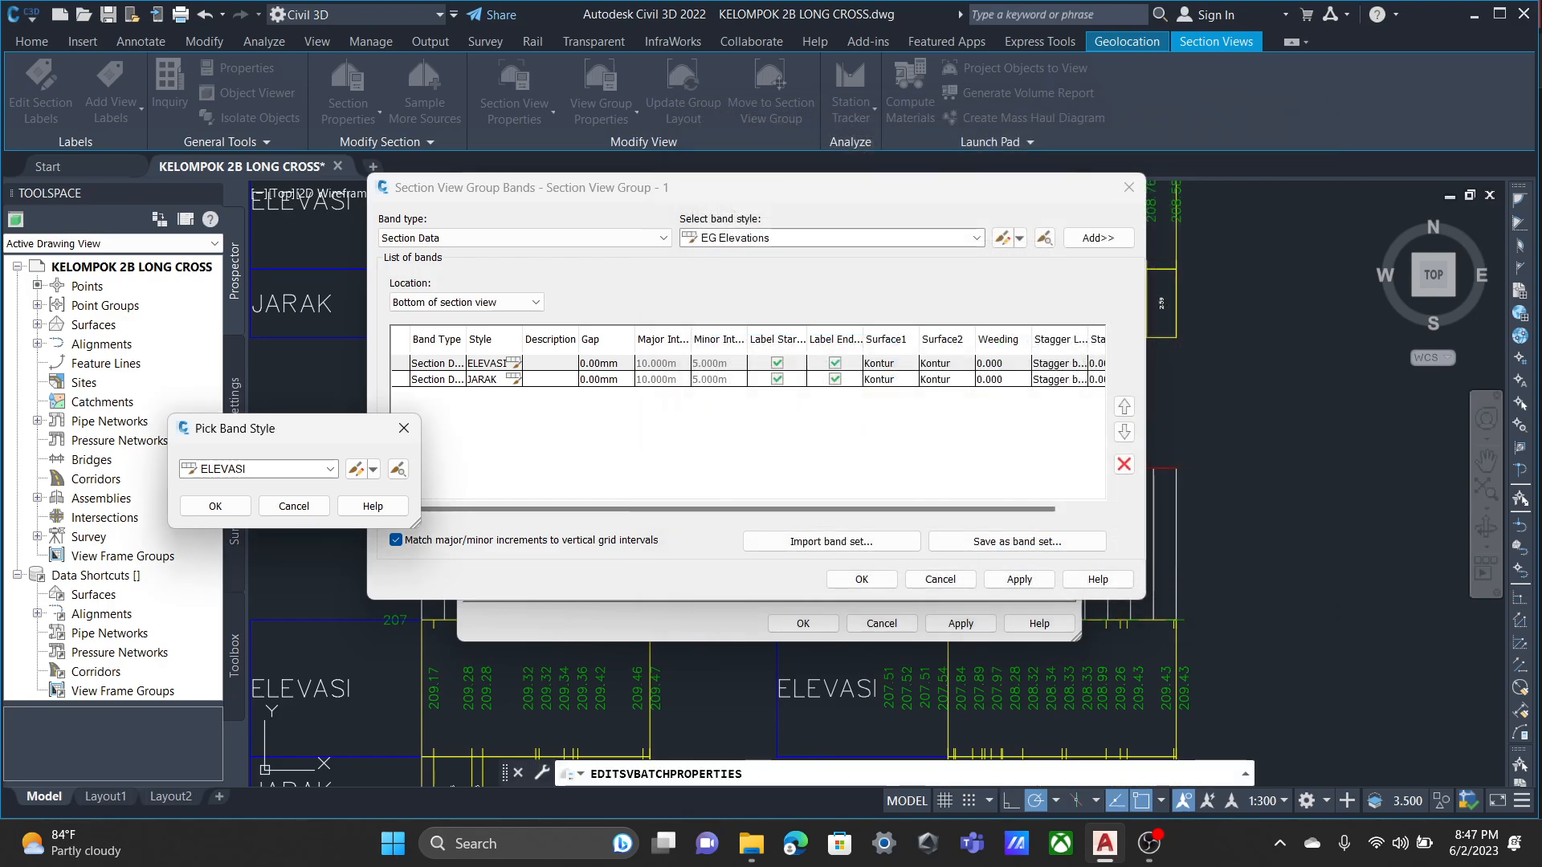
click(215, 506)
In the JARAK band style, show ticks at major increments and centerline, hide ticks at grade break, and accept the band and group changes.
click(514, 380)
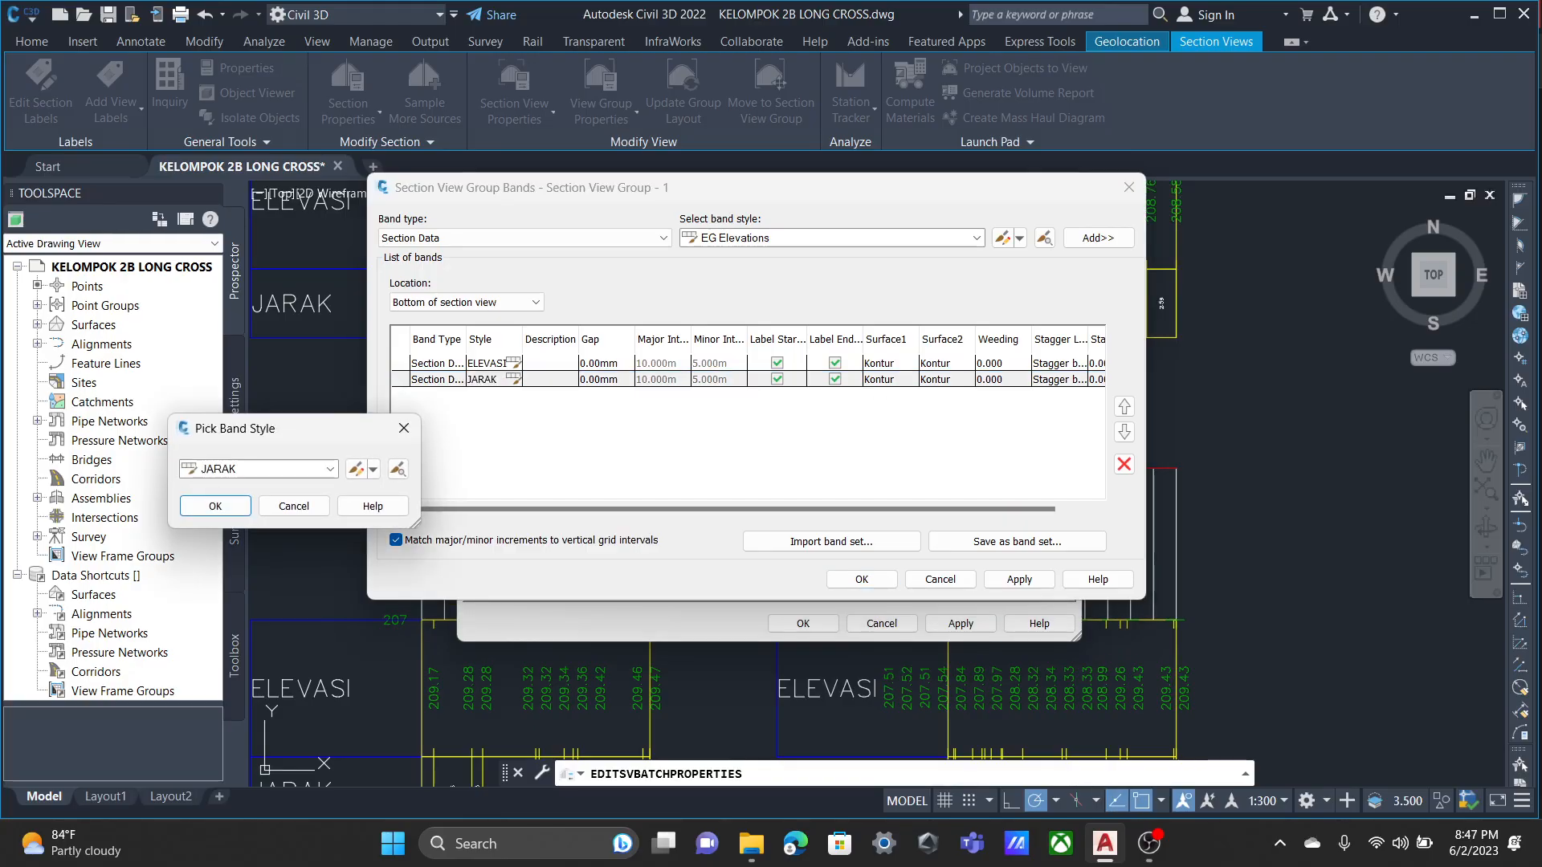
click(355, 469)
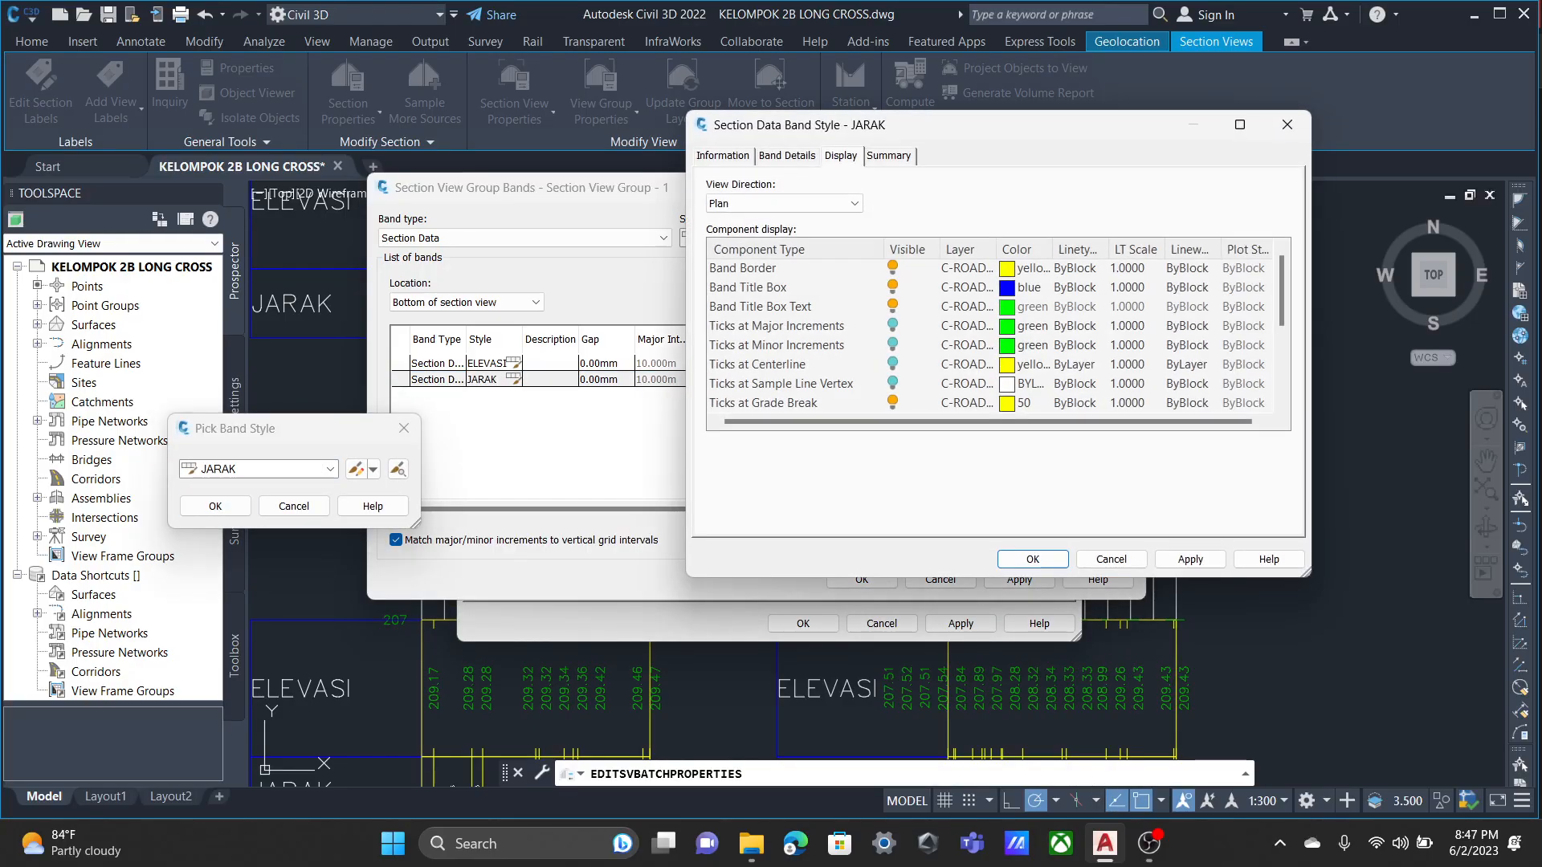
click(892, 325)
click(892, 364)
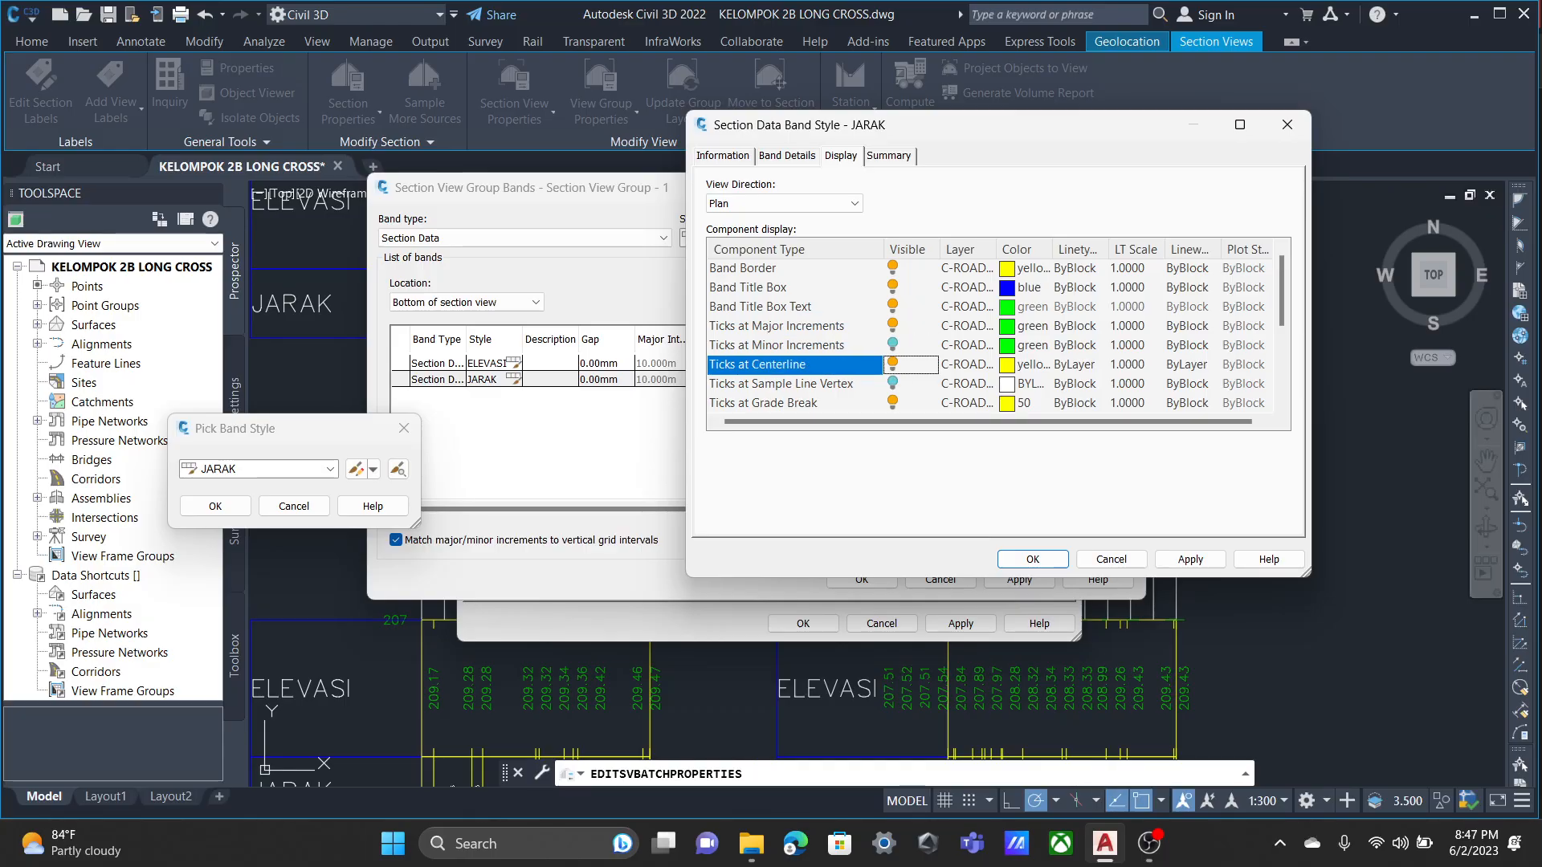
click(892, 403)
scroll(892, 402, down, 3)
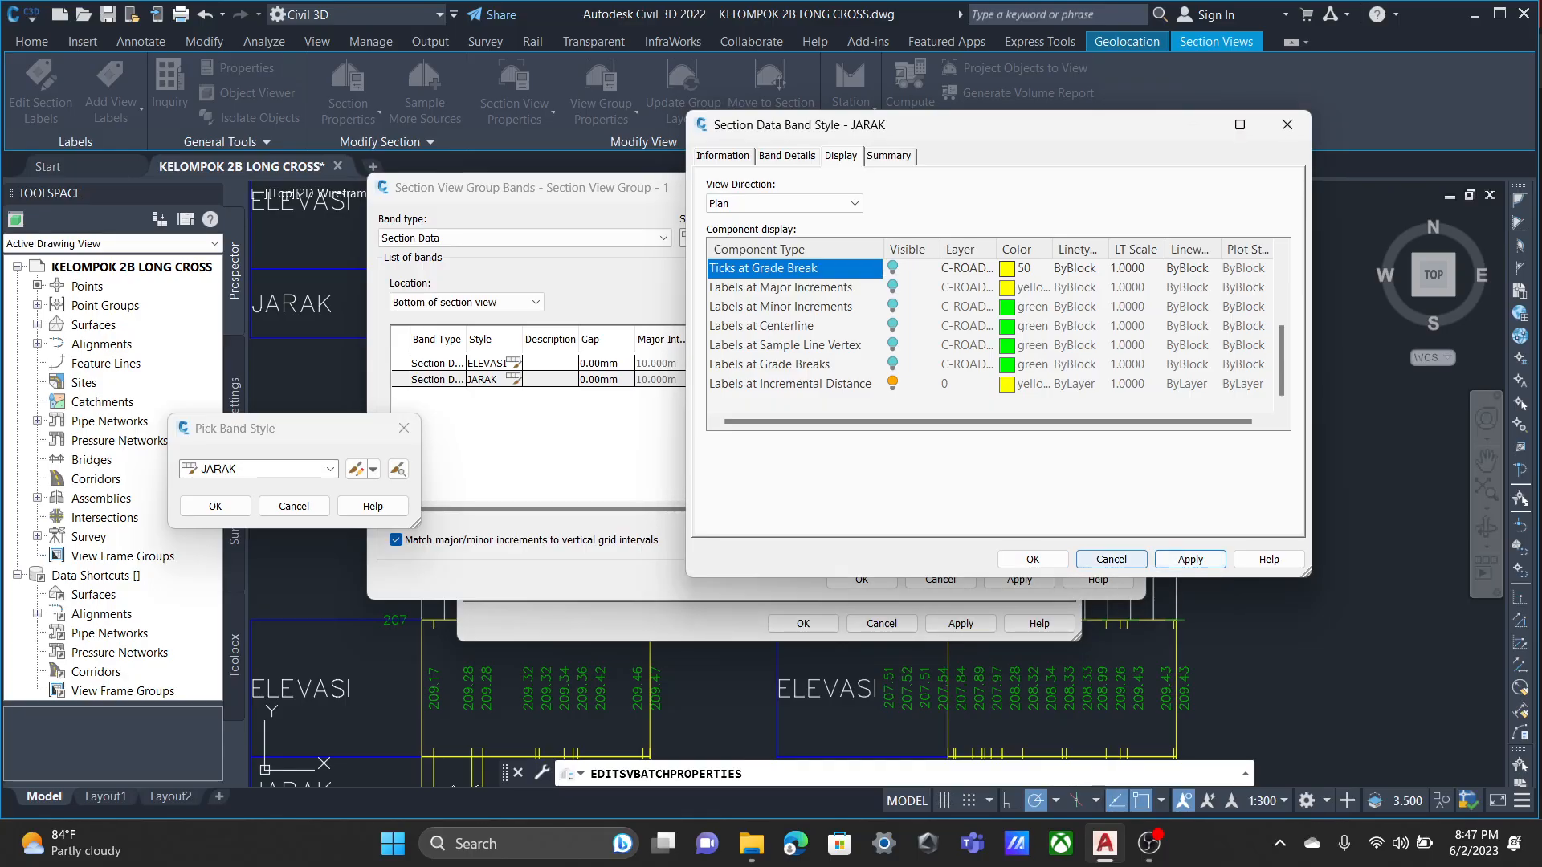
click(1033, 559)
click(215, 506)
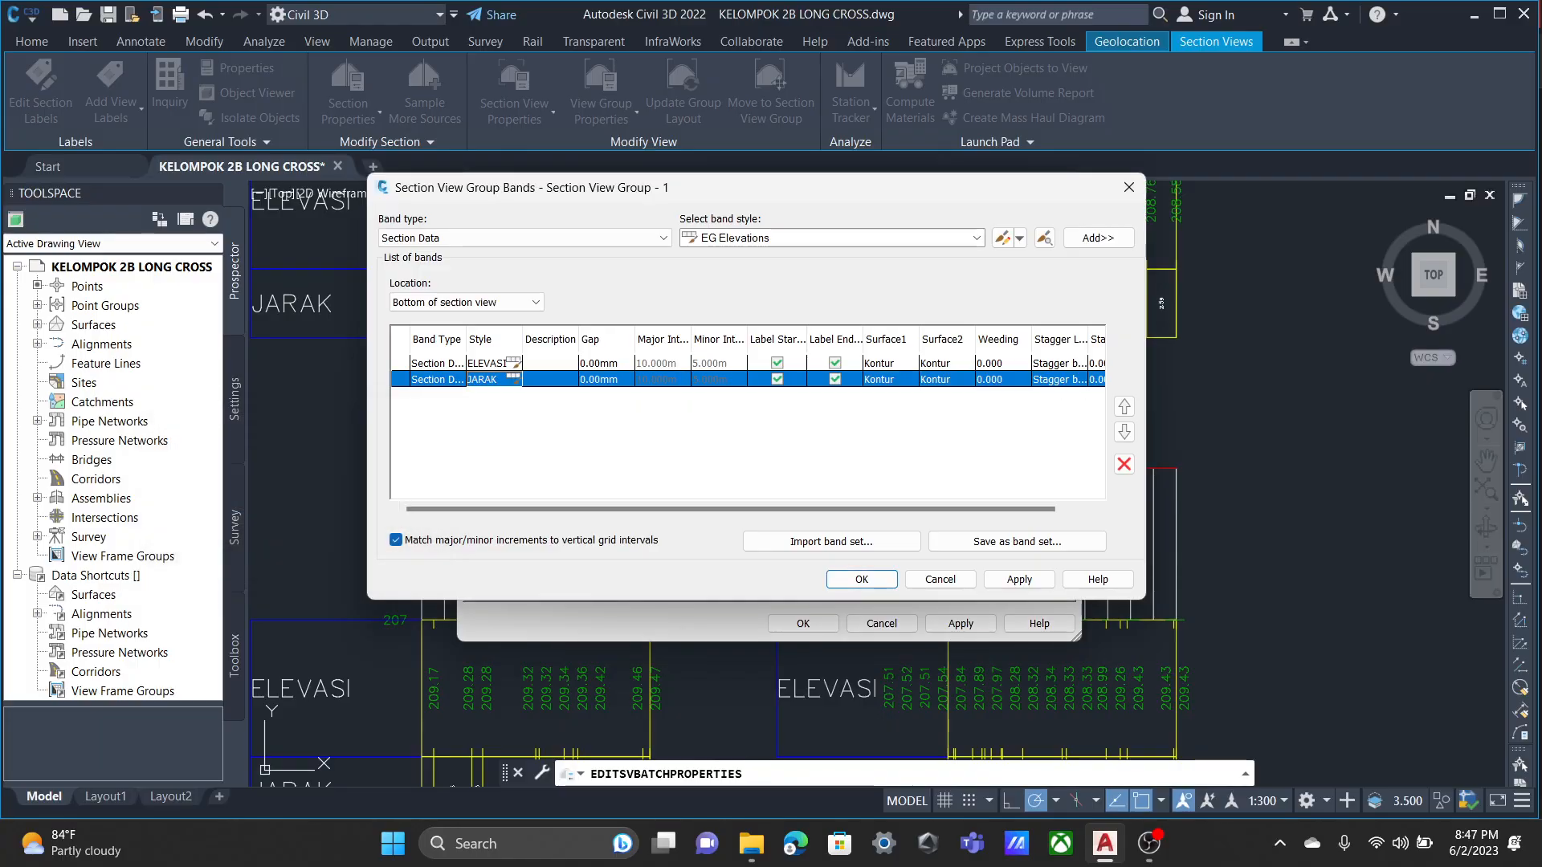
key(Return)
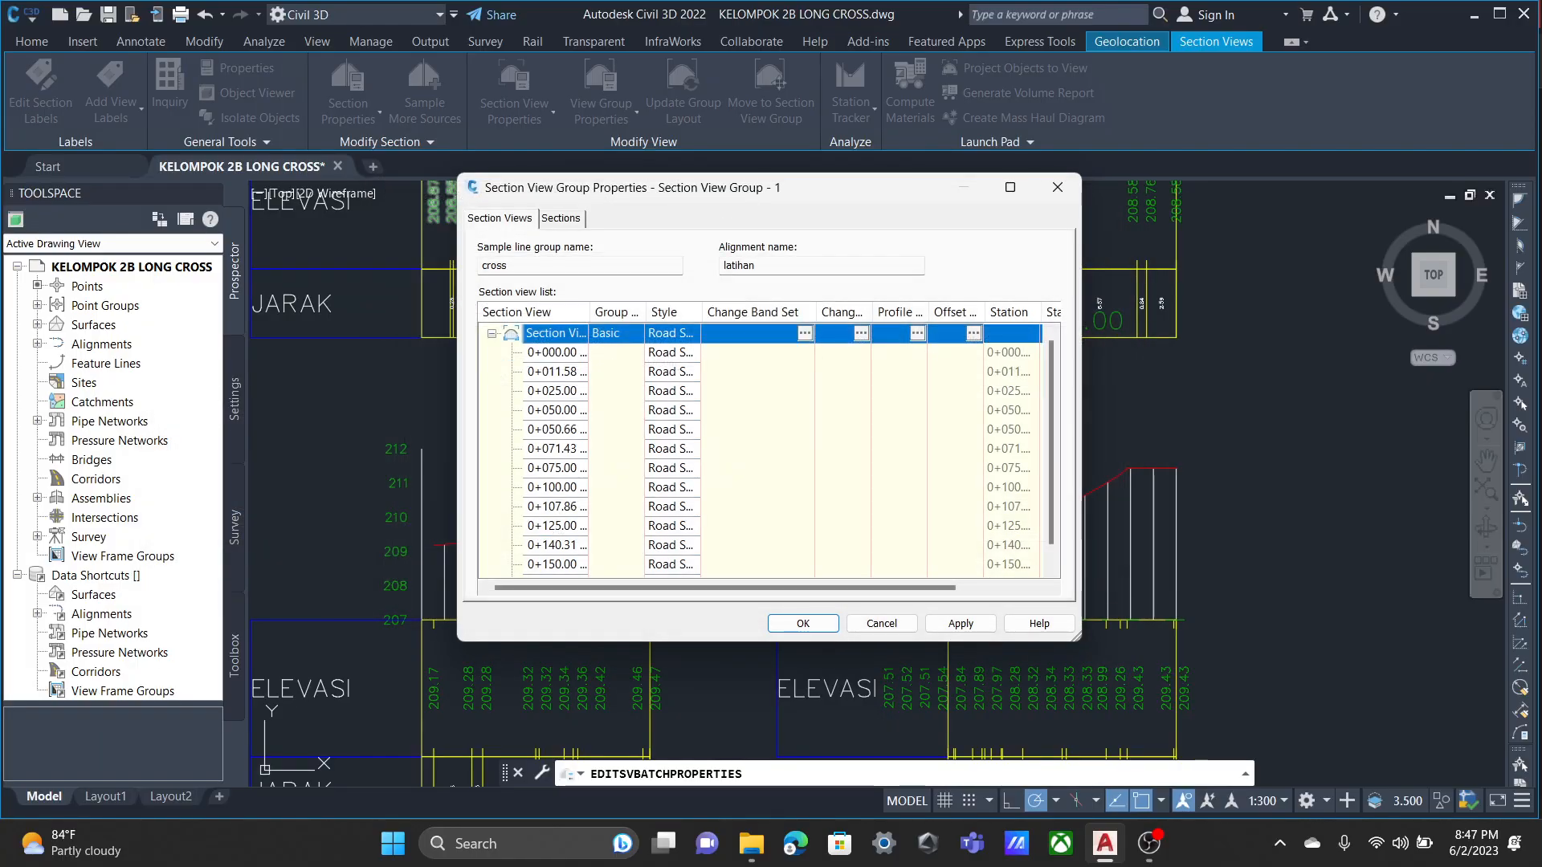
key(Return)
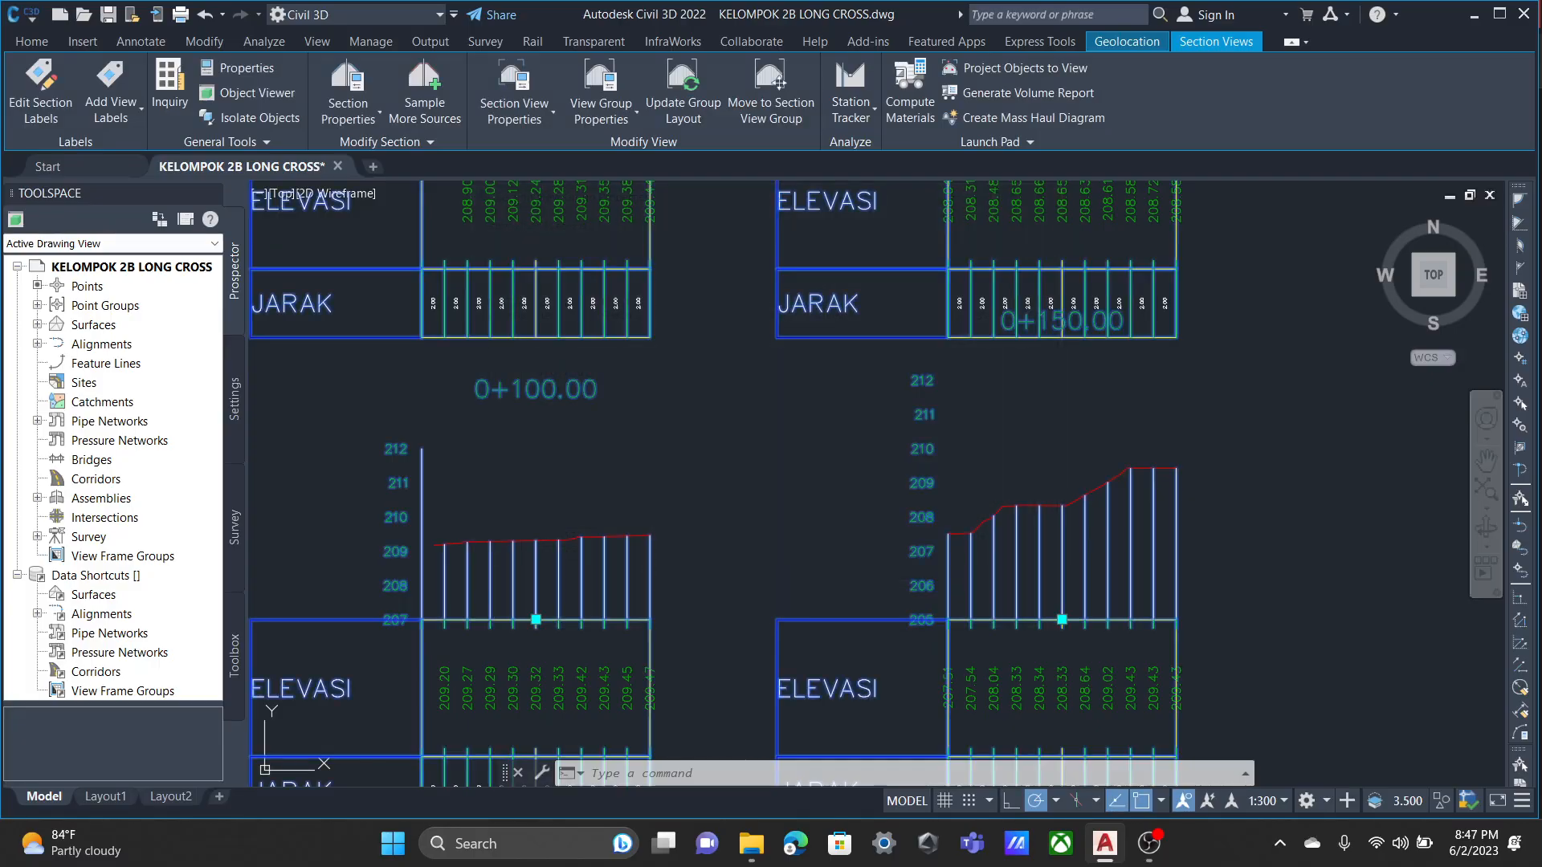
Examine the tick spacing, band labels and station title positions across the whole group of section views.
scroll(994, 392, down, 4)
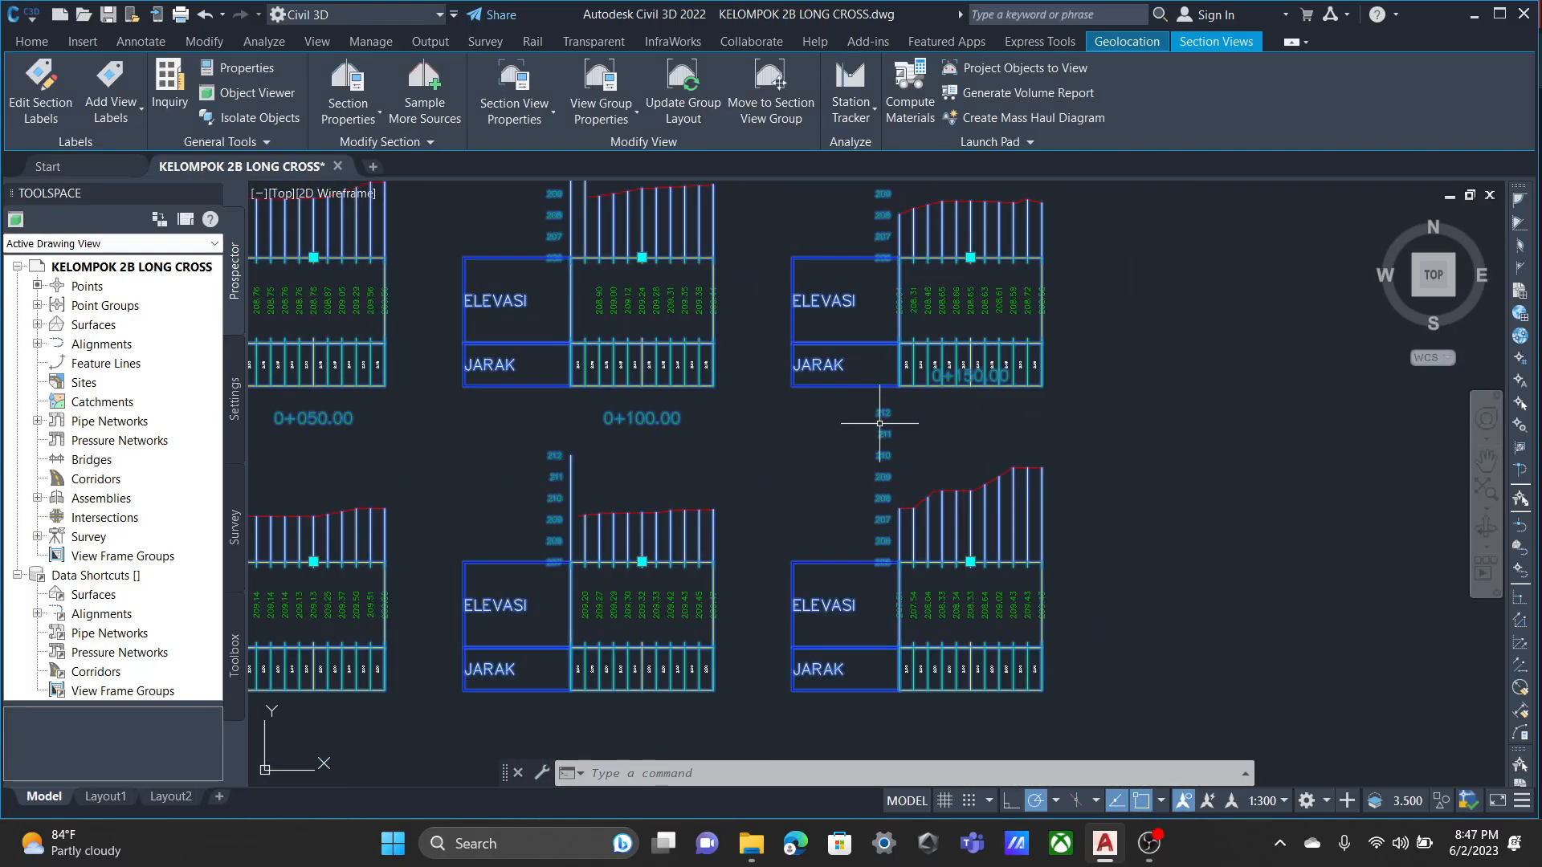
scroll(723, 461, down, 1)
scroll(751, 457, up, 2)
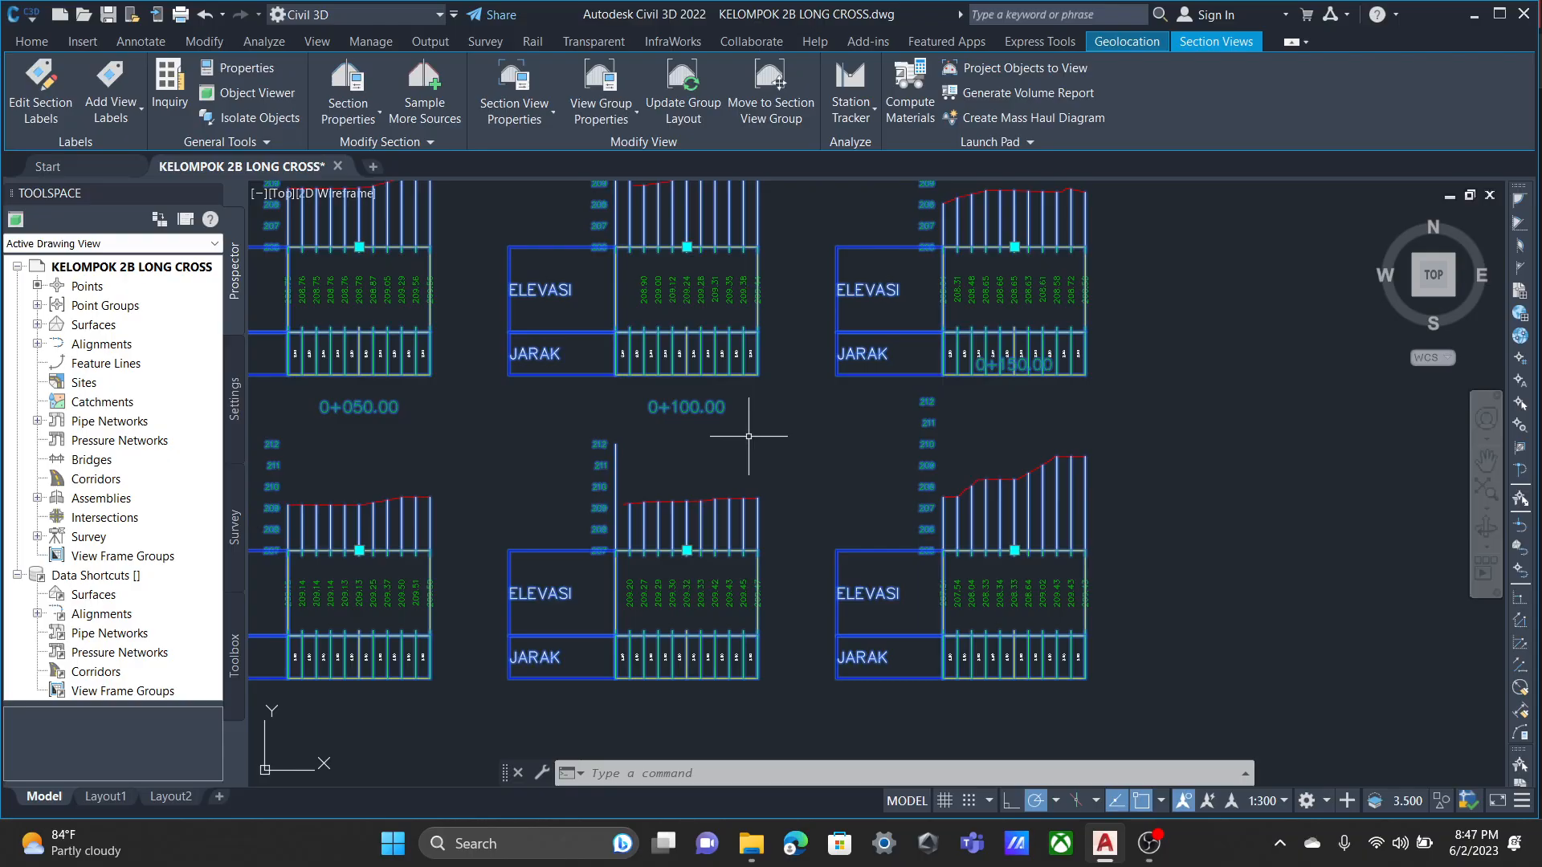
scroll(509, 444, down, 1)
middle_drag(700, 394, 751, 506)
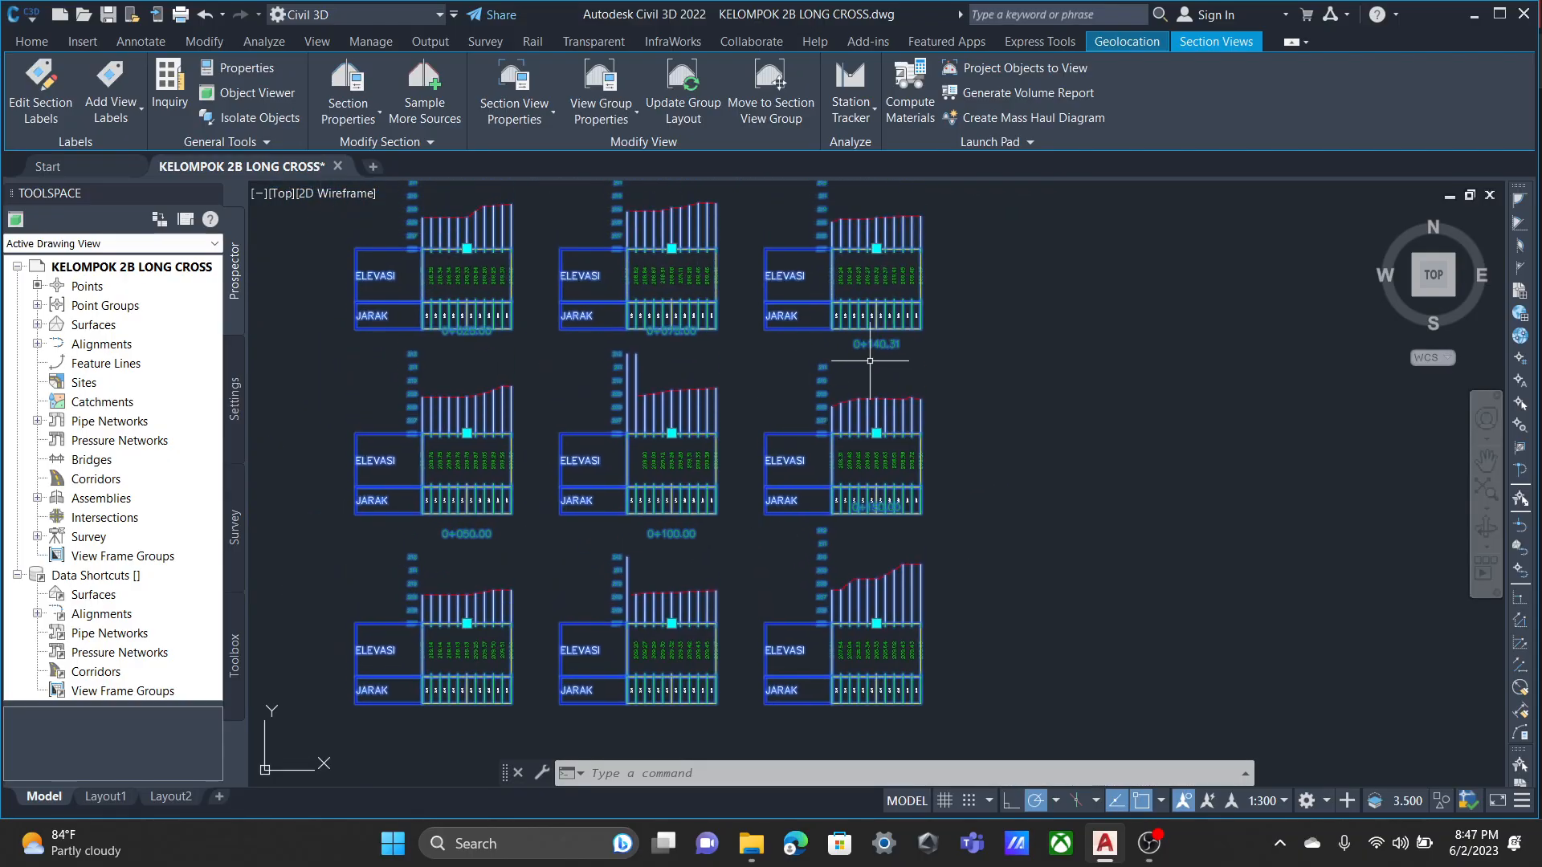
scroll(873, 362, up, 2)
mouse_move(872, 606)
middle_down()
mouse_move(878, 389)
mouse_move(903, 512)
middle_up()
scroll(900, 557, down, 1)
scroll(880, 575, down, 2)
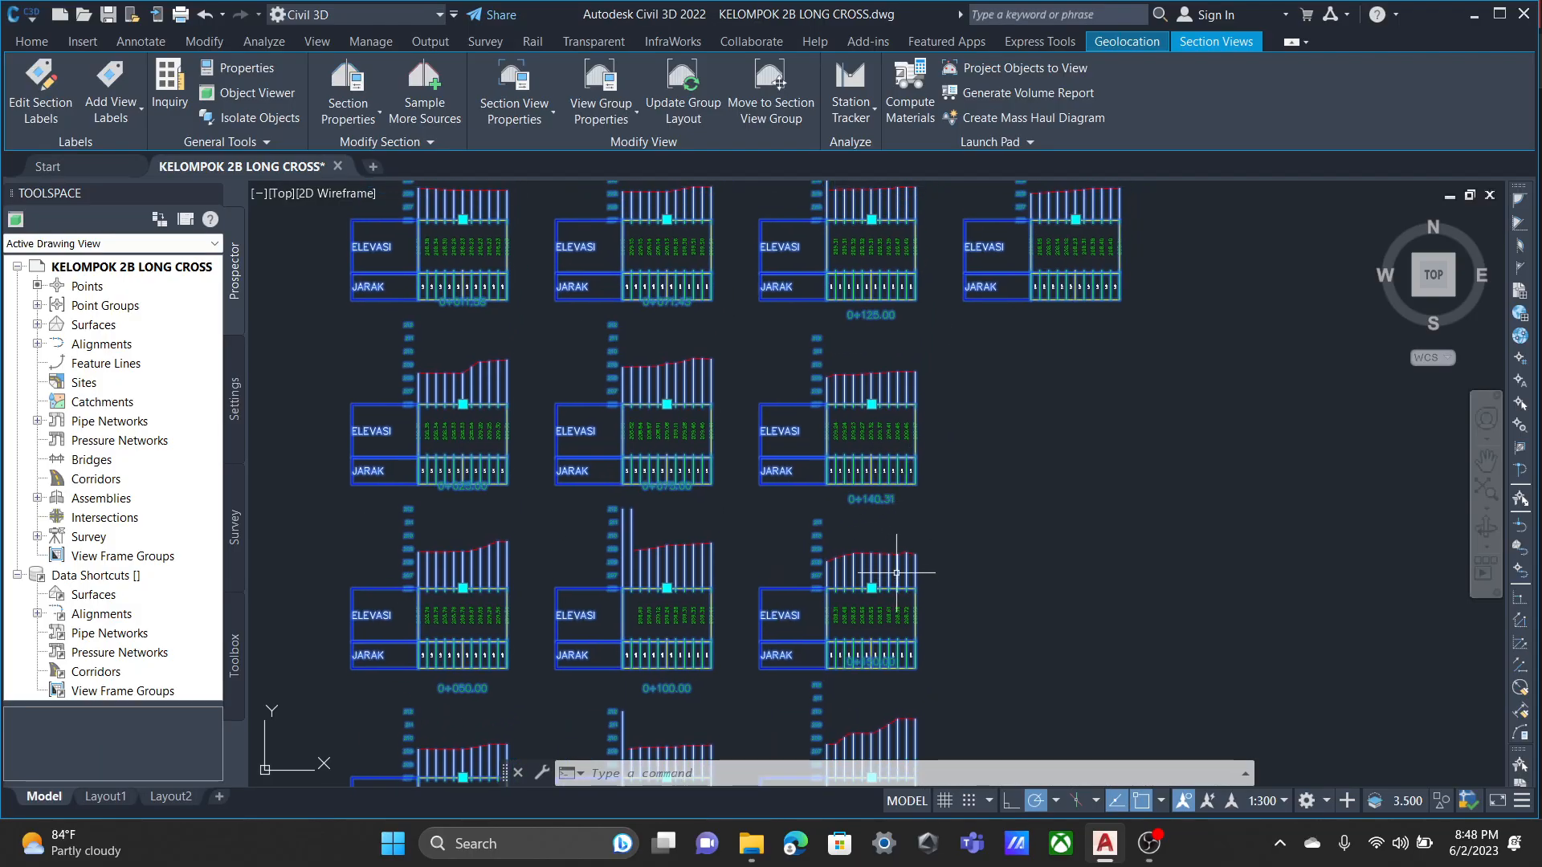
scroll(897, 573, down, 4)
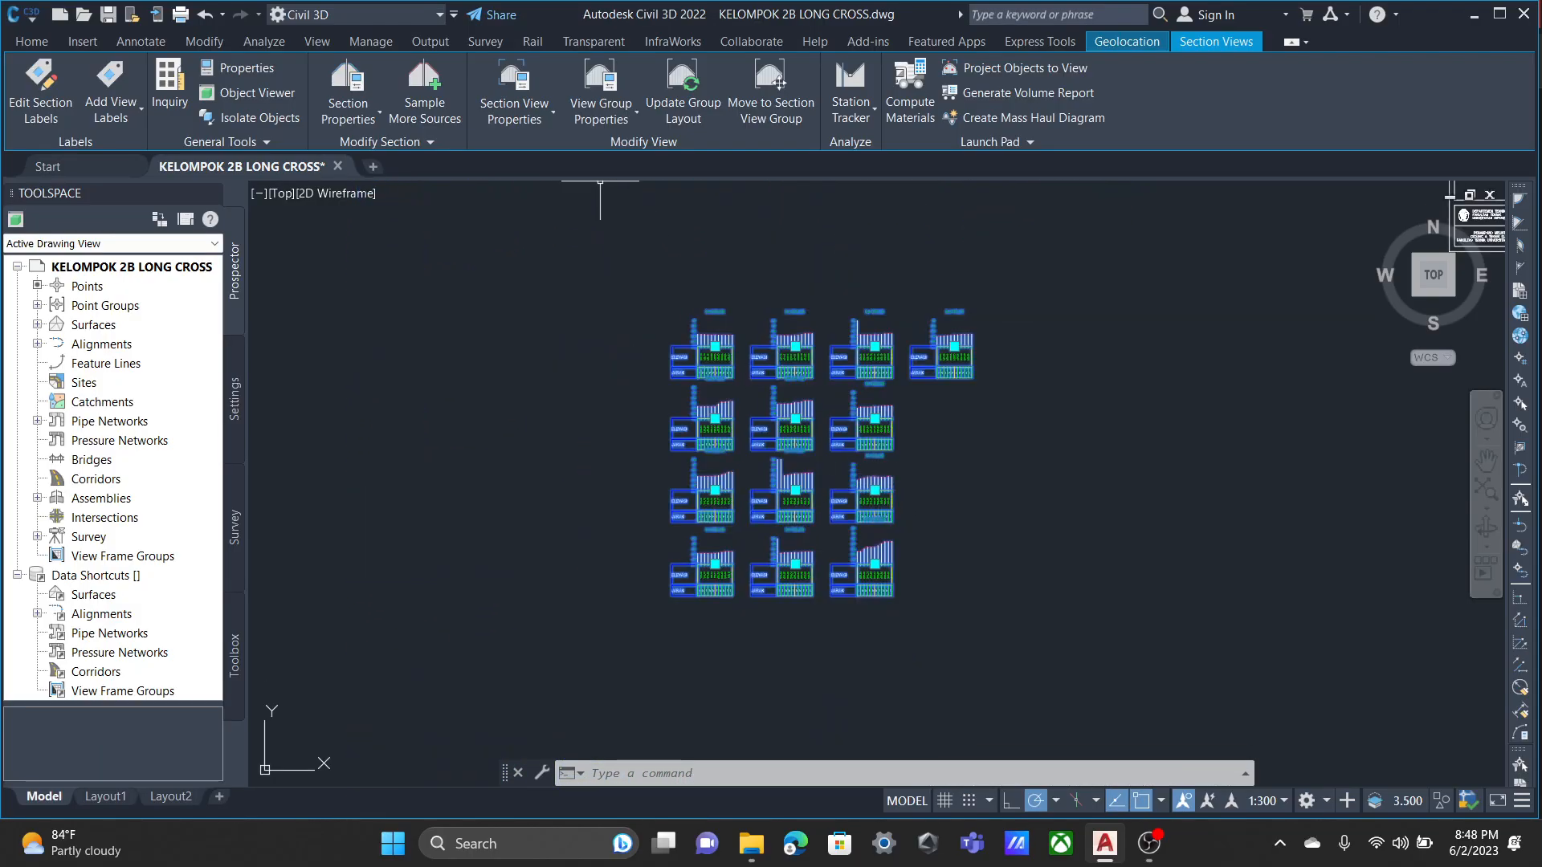
click(603, 110)
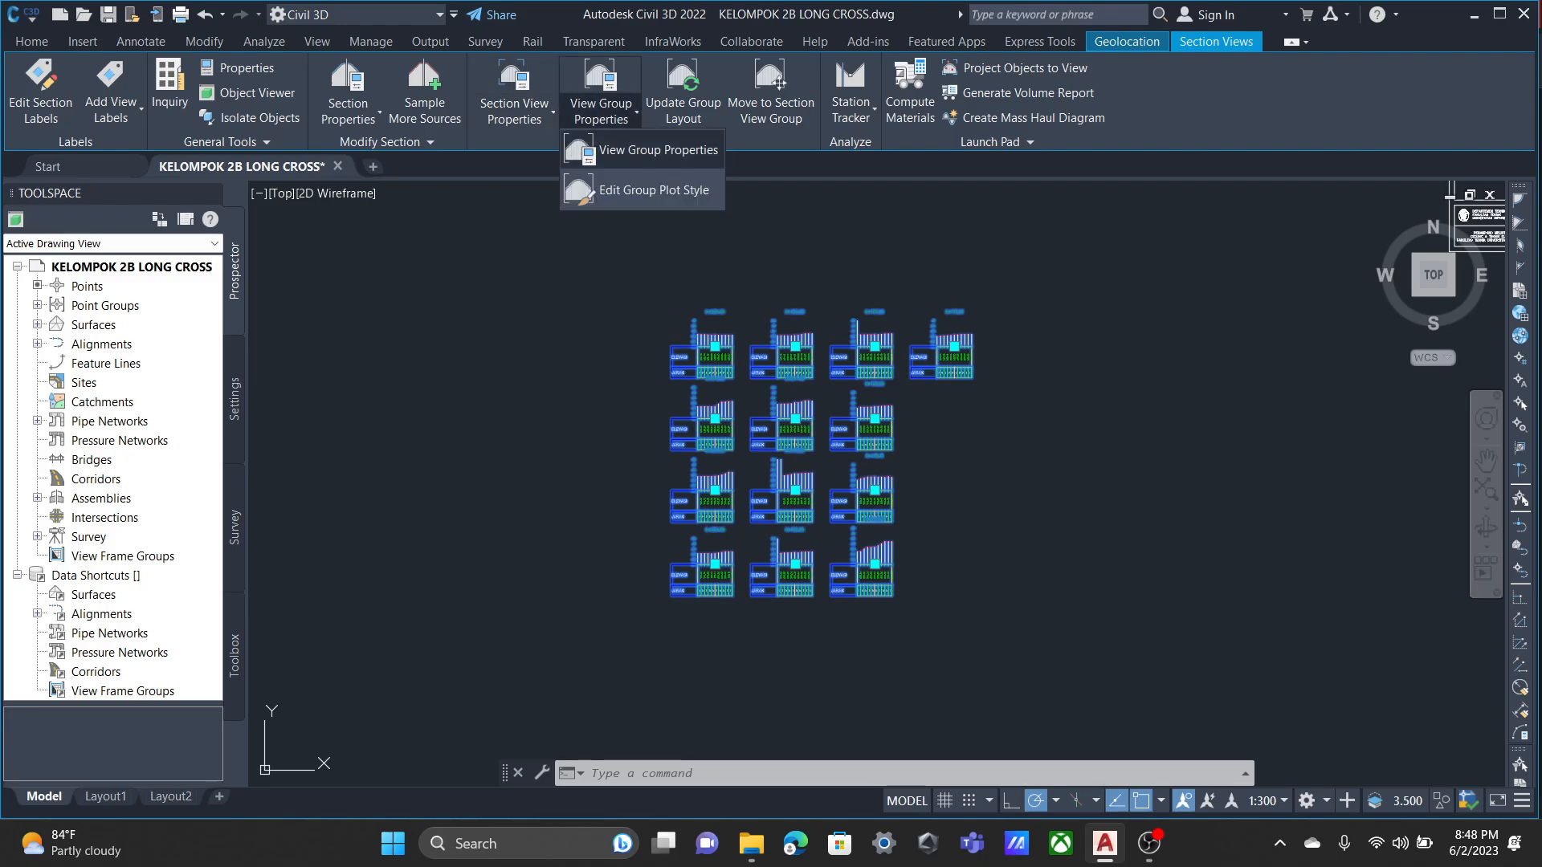
click(646, 151)
click(561, 219)
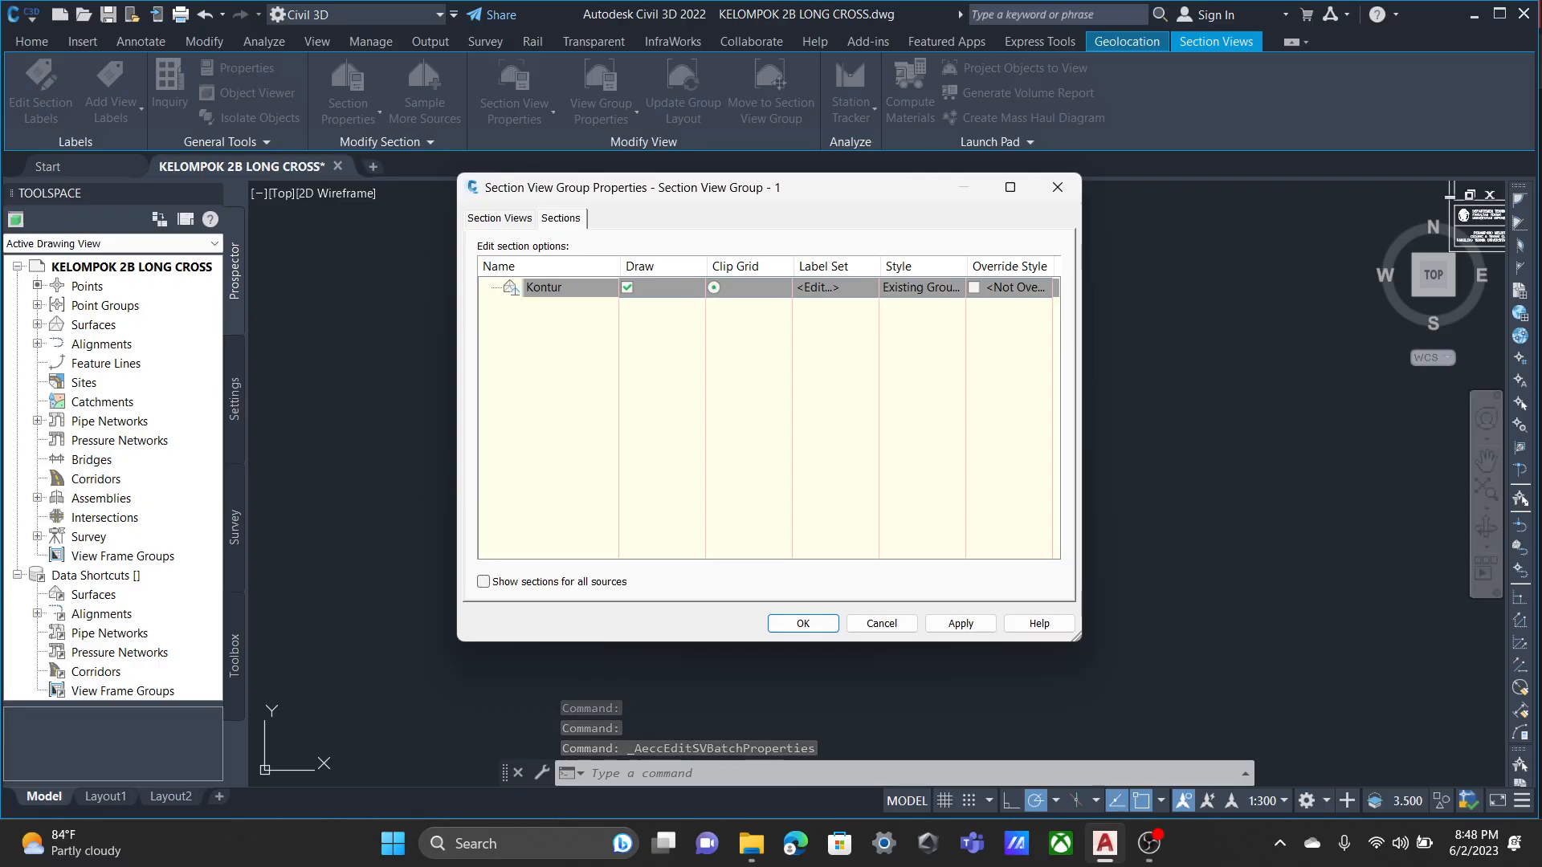
click(1057, 187)
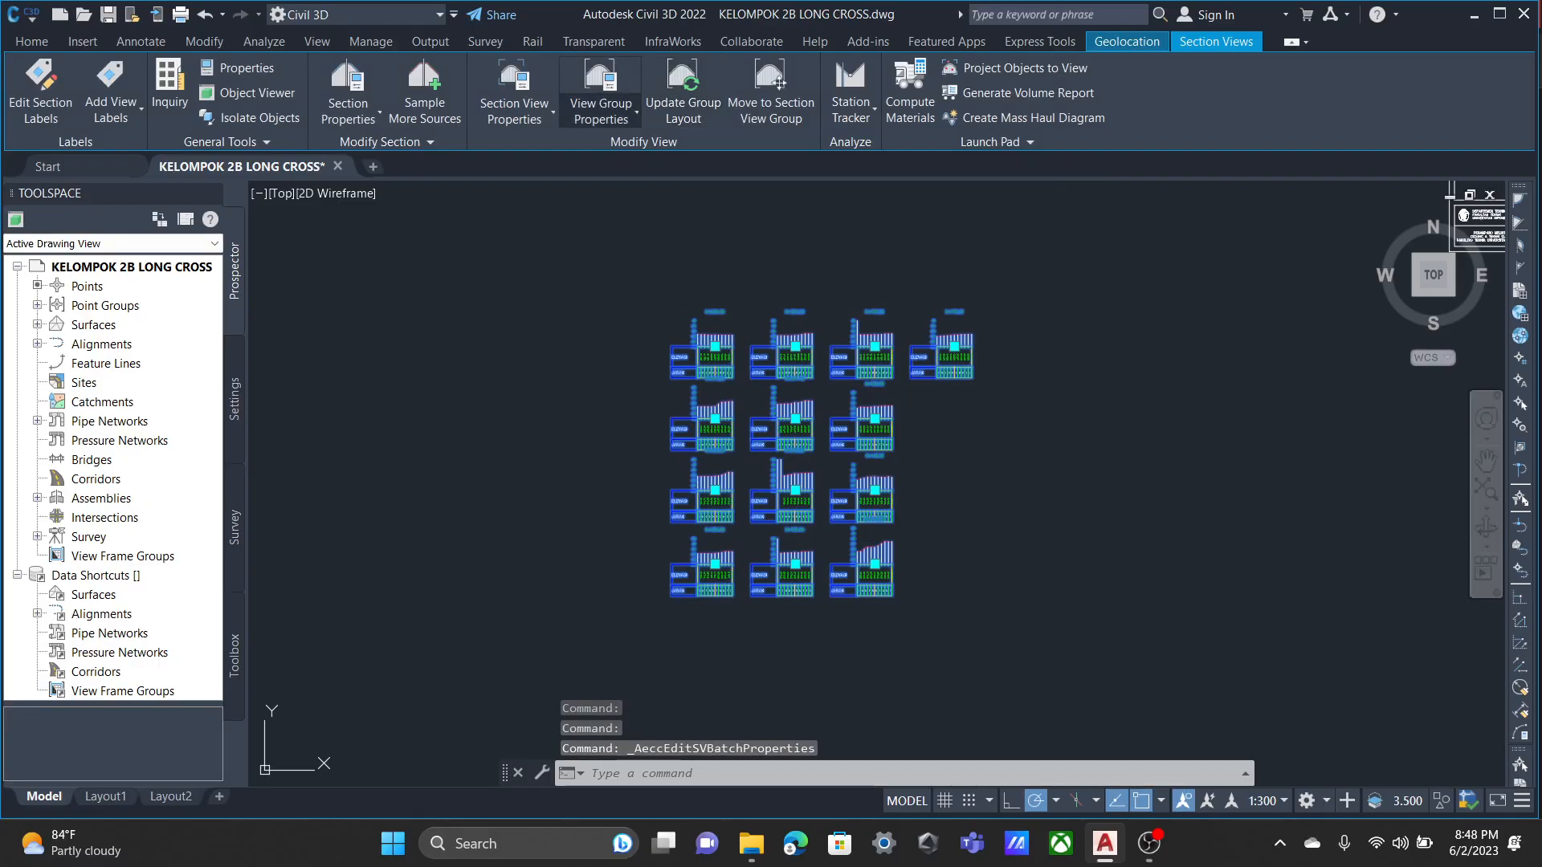
click(514, 112)
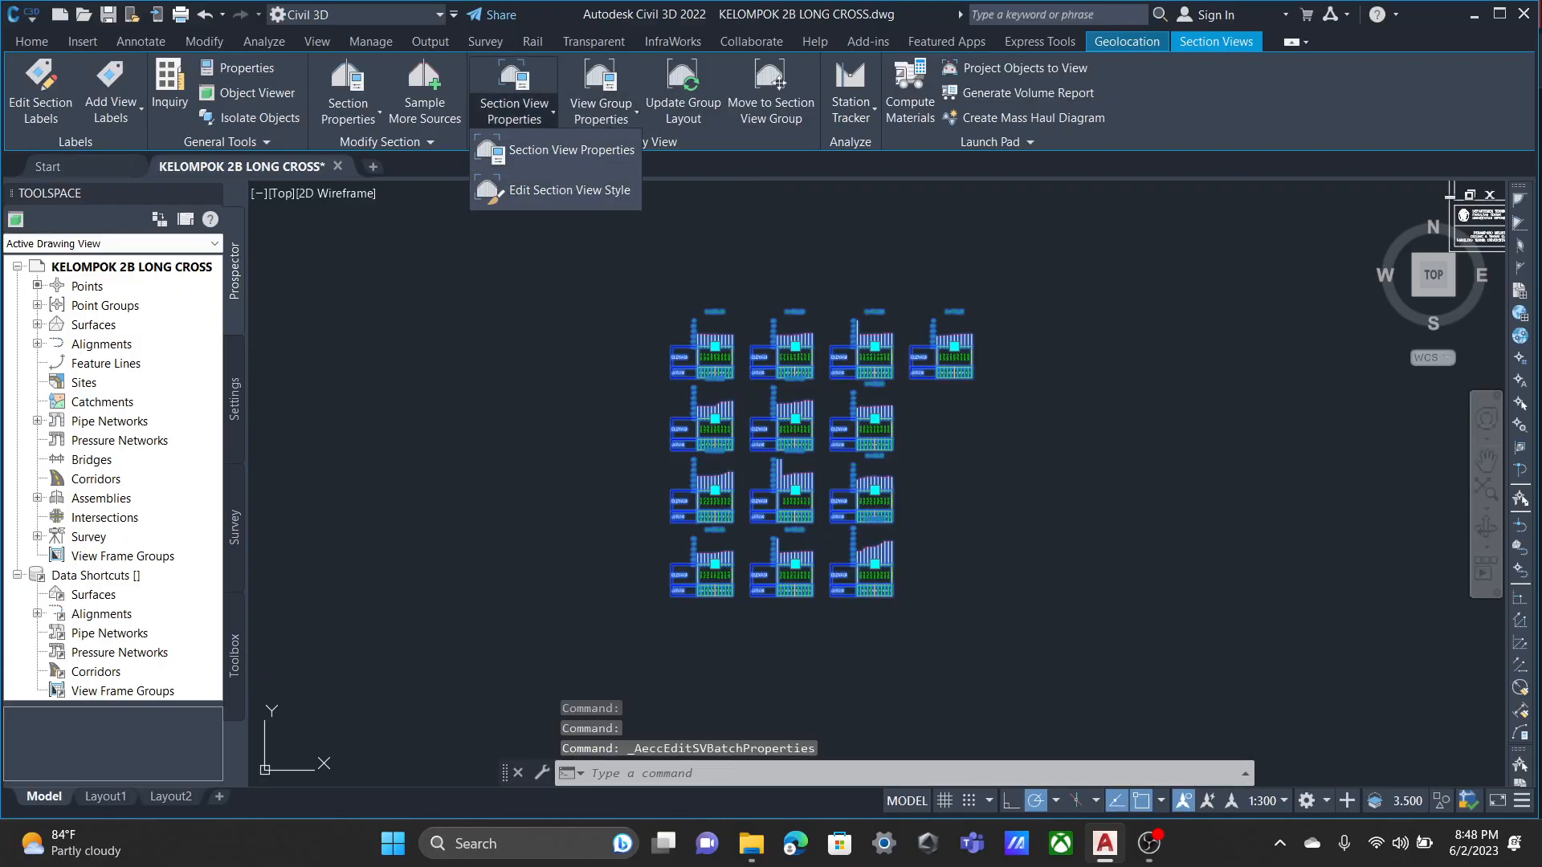
Set the row spacing between adjacent section views to 20 mm in the Basic group plot style and apply it.
click(601, 112)
click(652, 190)
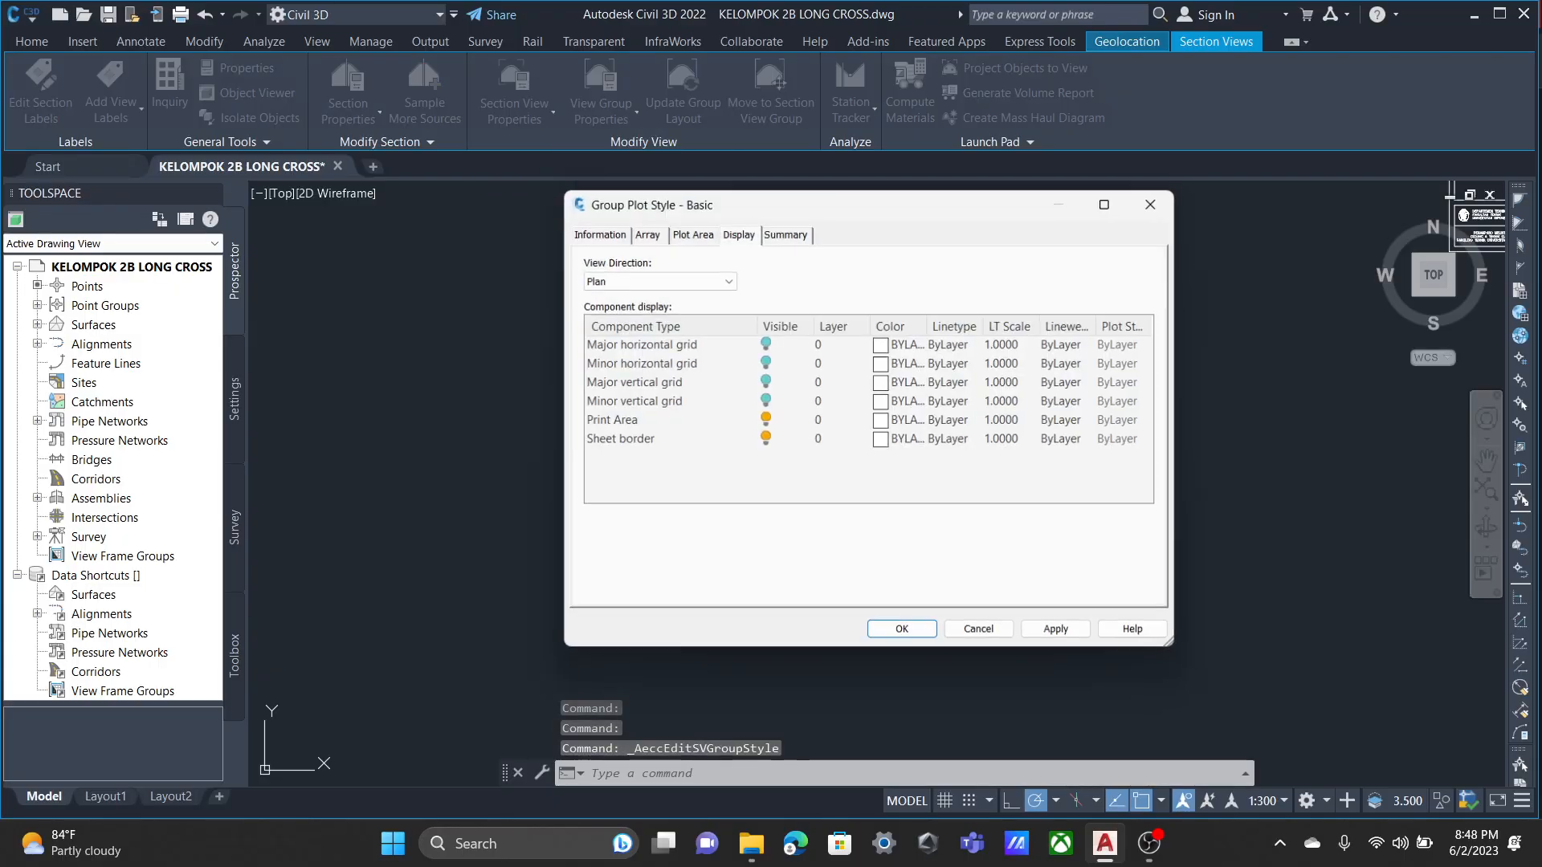
click(644, 231)
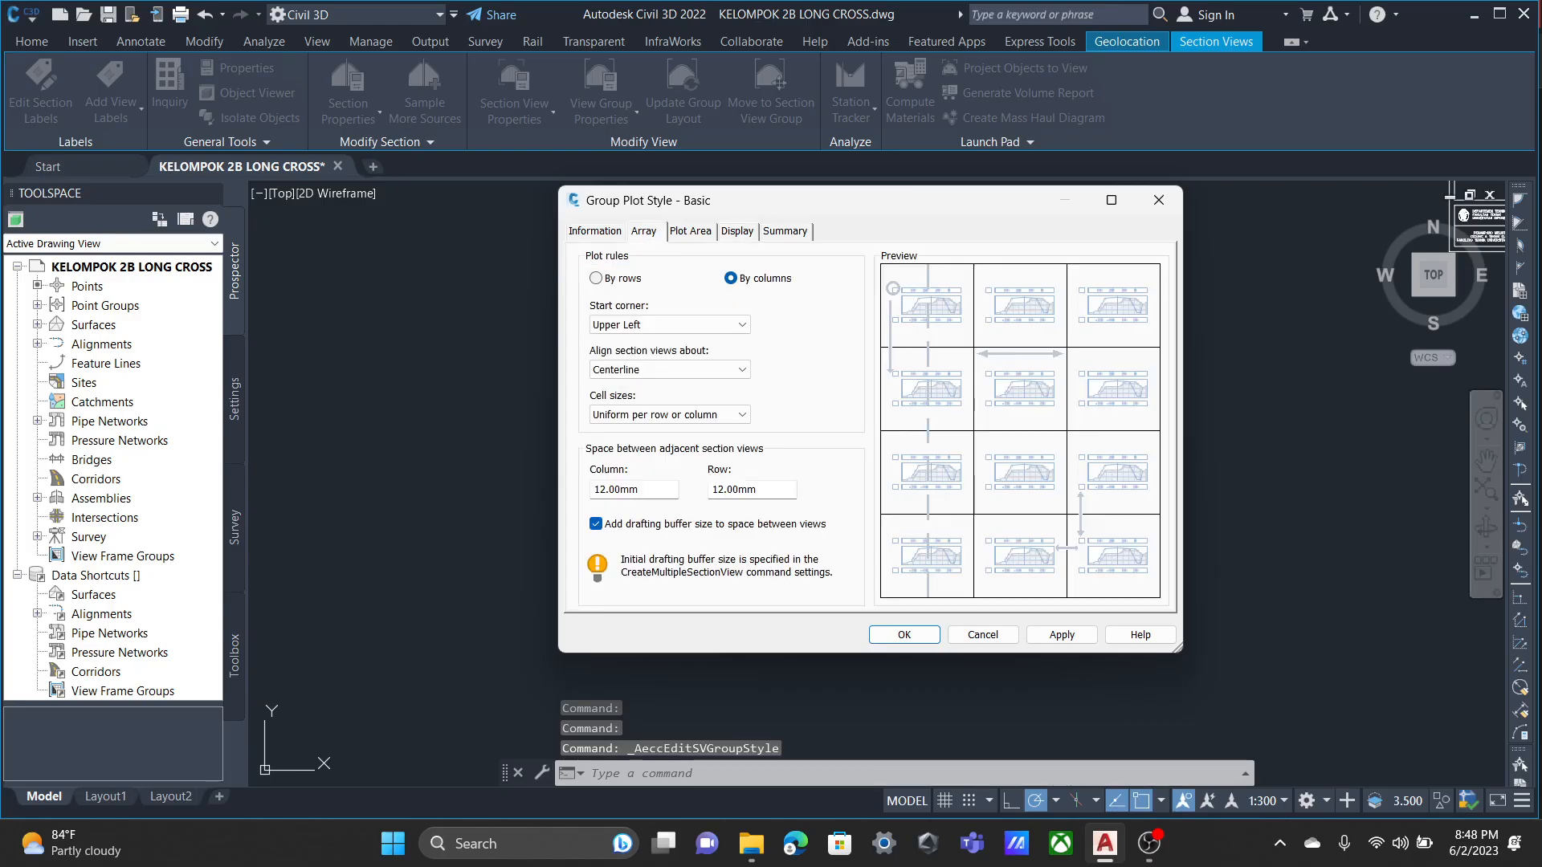
click(595, 231)
click(644, 232)
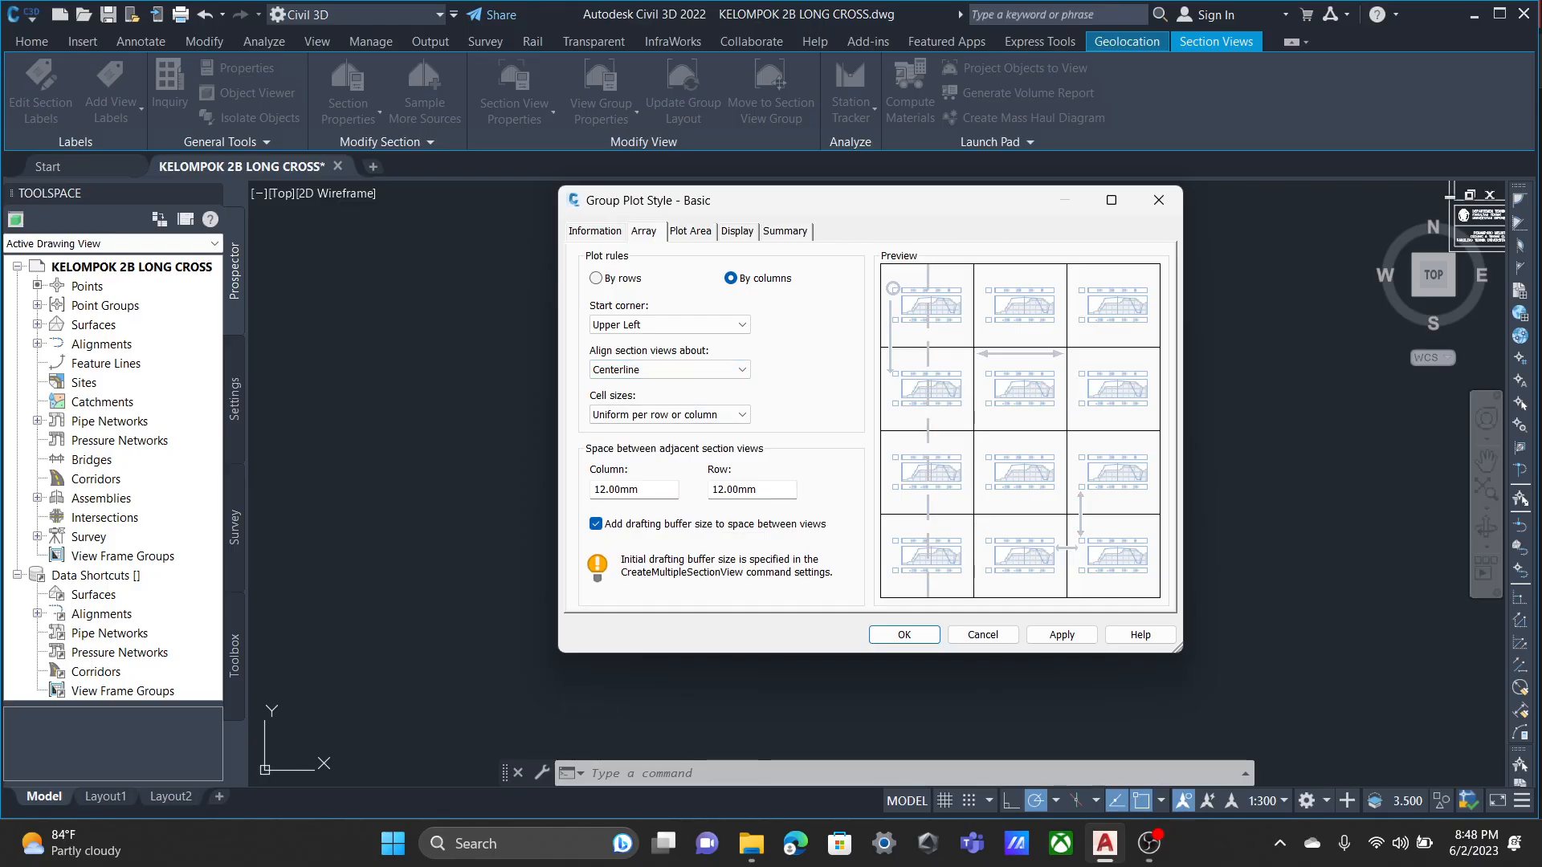
click(759, 490)
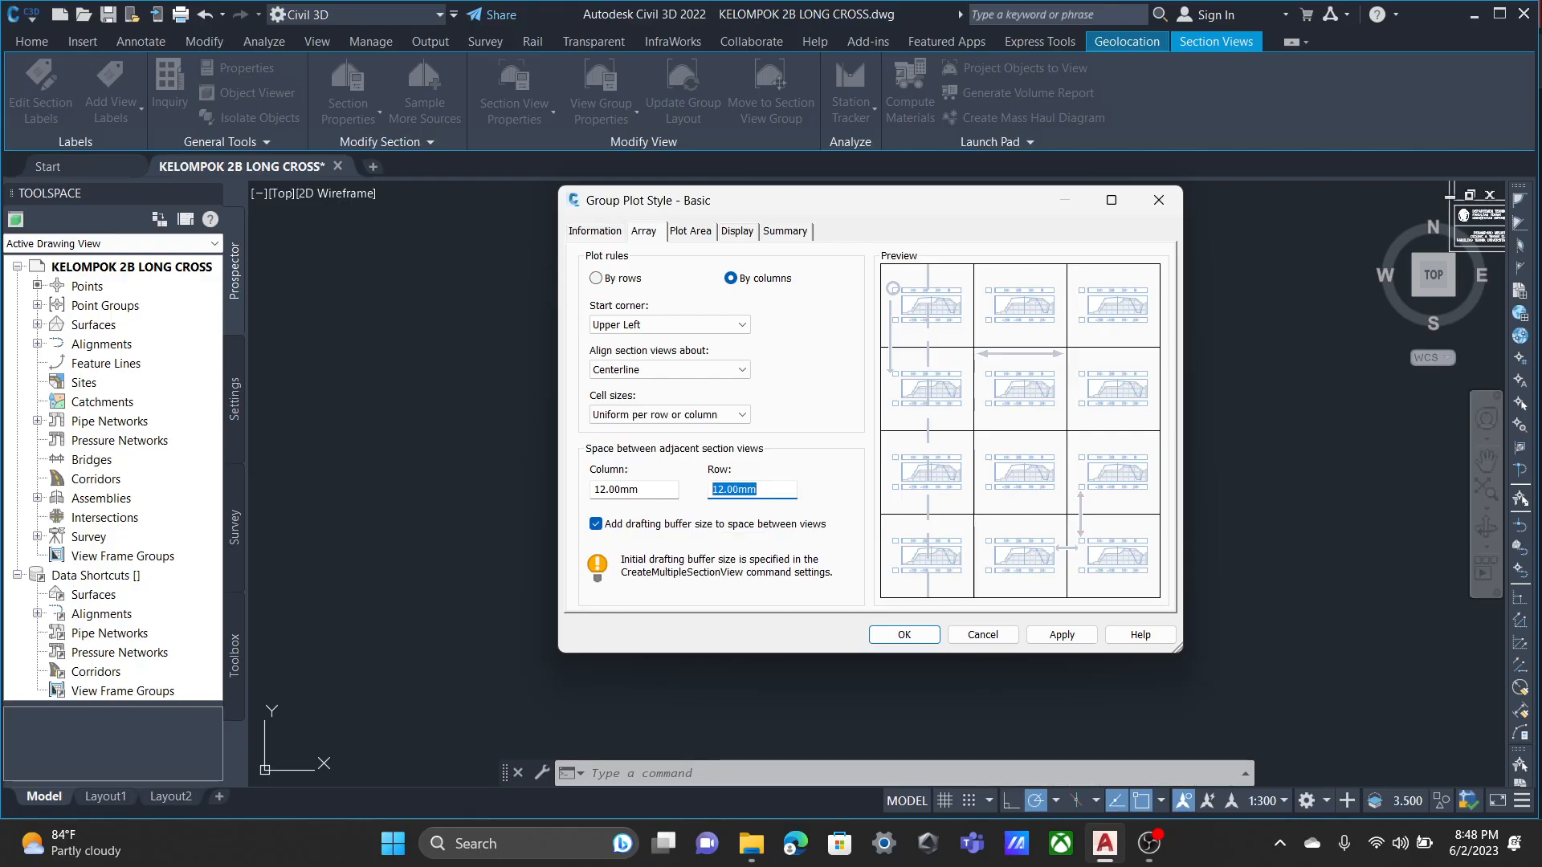
text(20)
click(1062, 634)
click(905, 634)
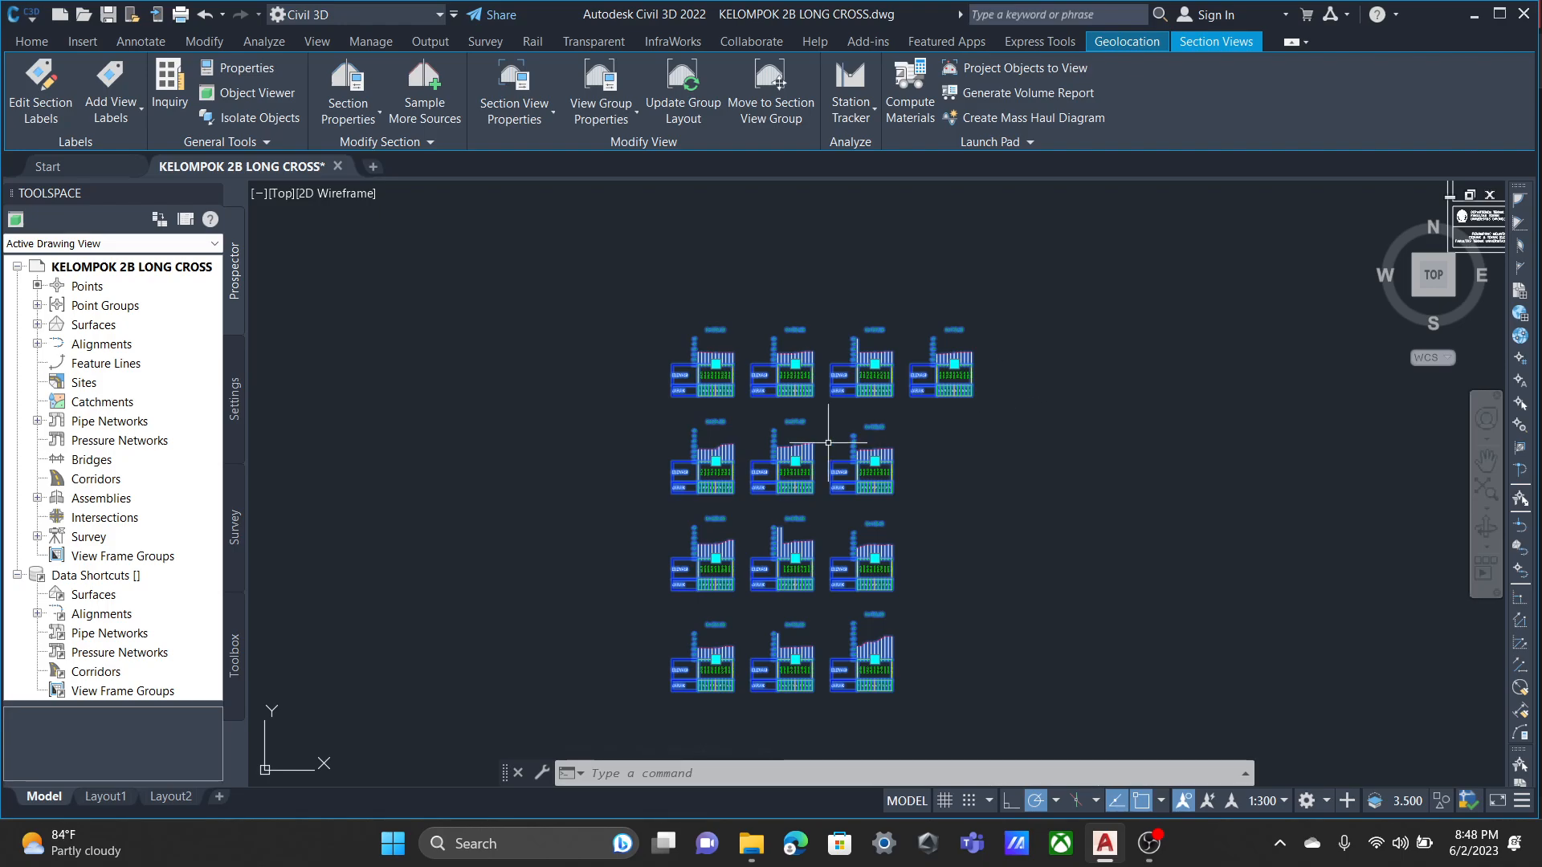
Examine the row spacing, station titles and ELEVASI and JARAK bands across the rearranged section views.
scroll(908, 424, up, 8)
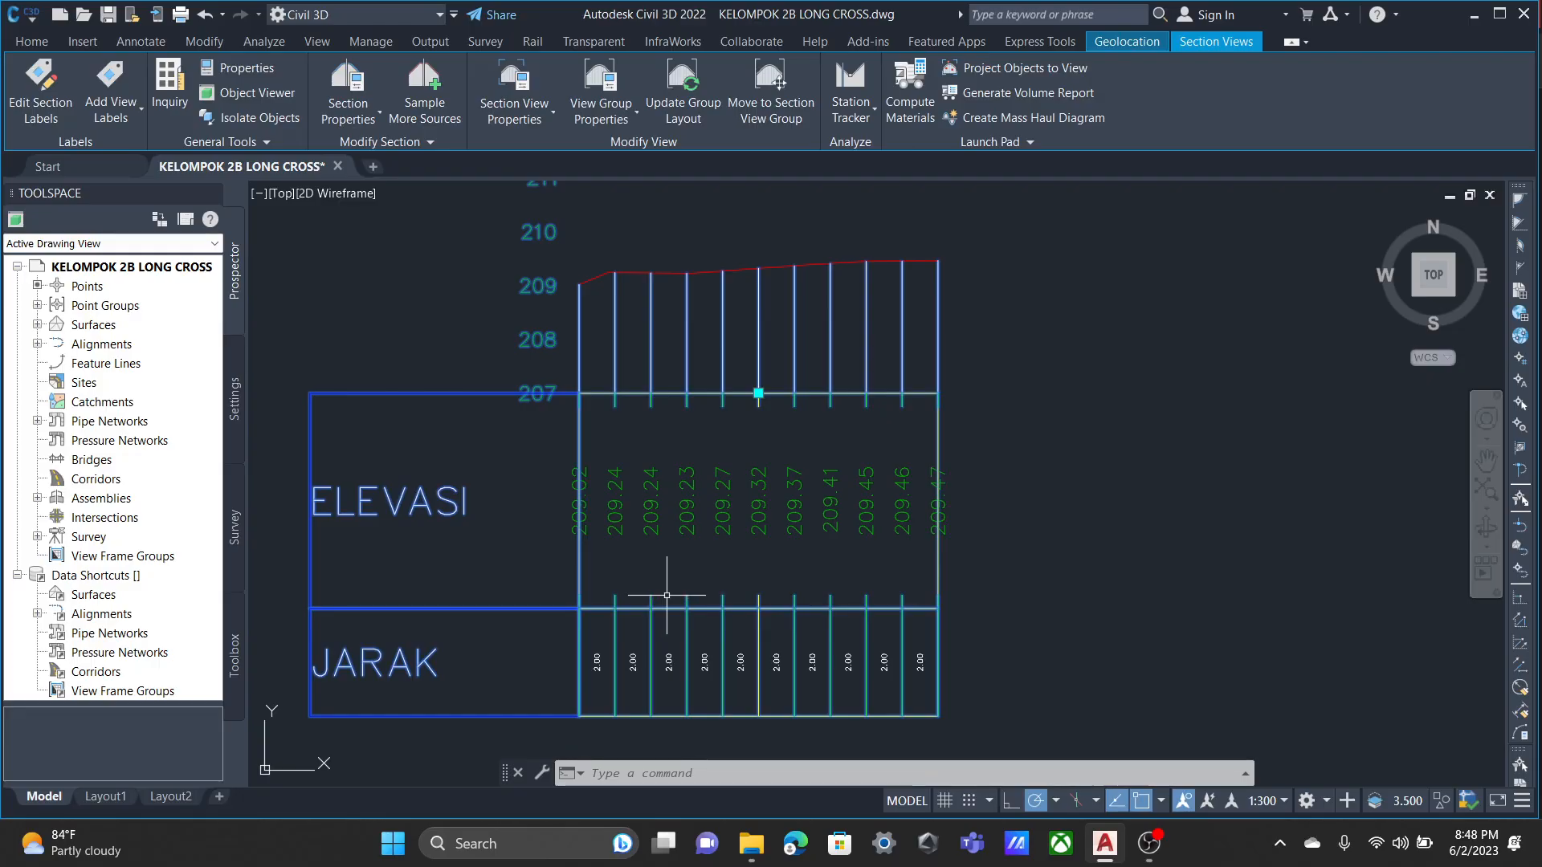
scroll(930, 464, down, 8)
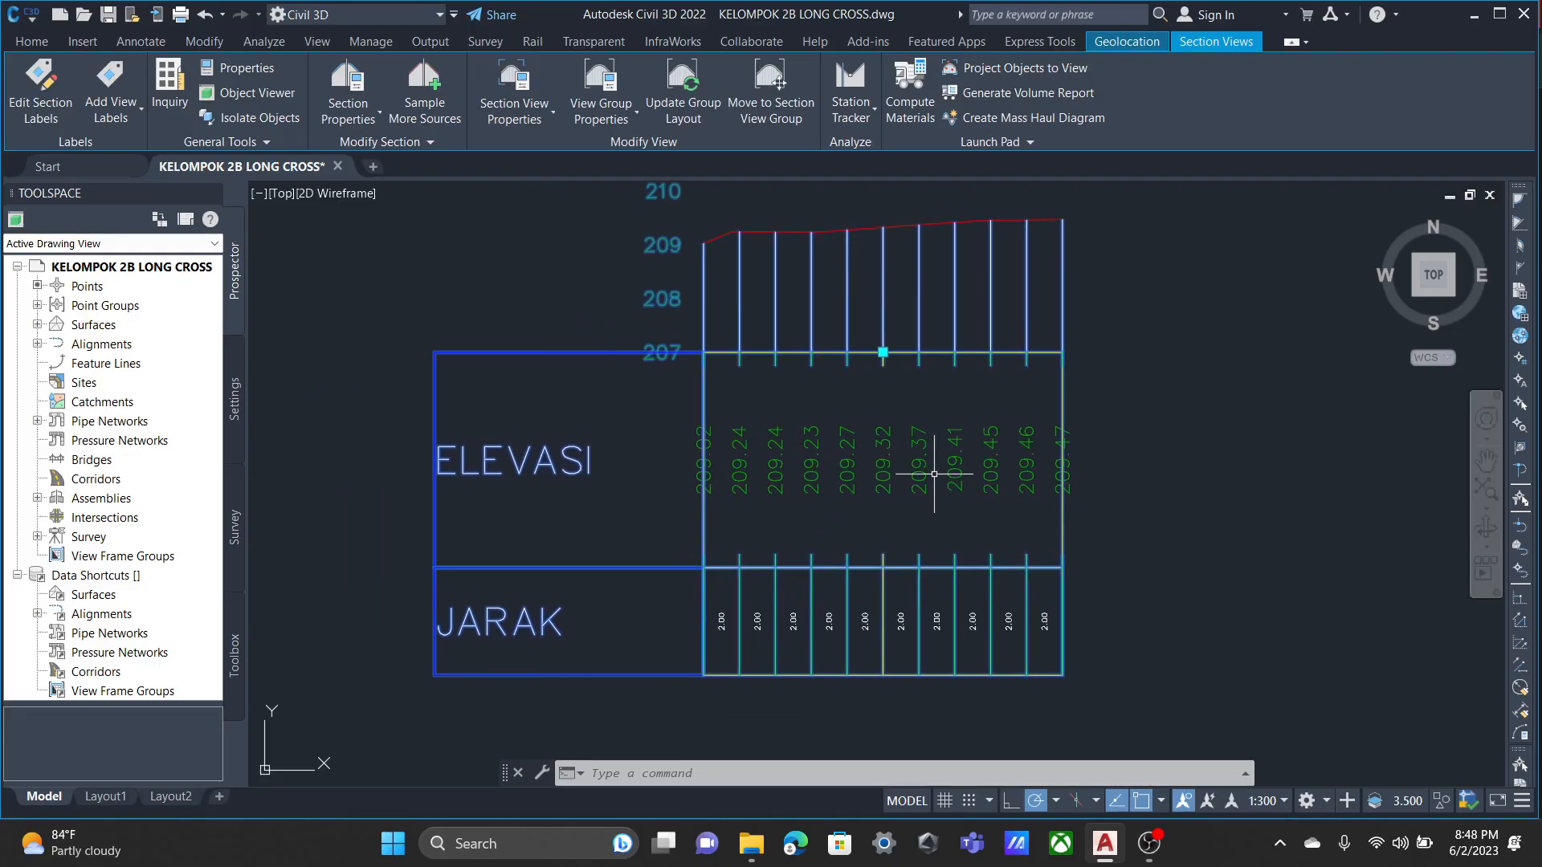
scroll(832, 490, down, 4)
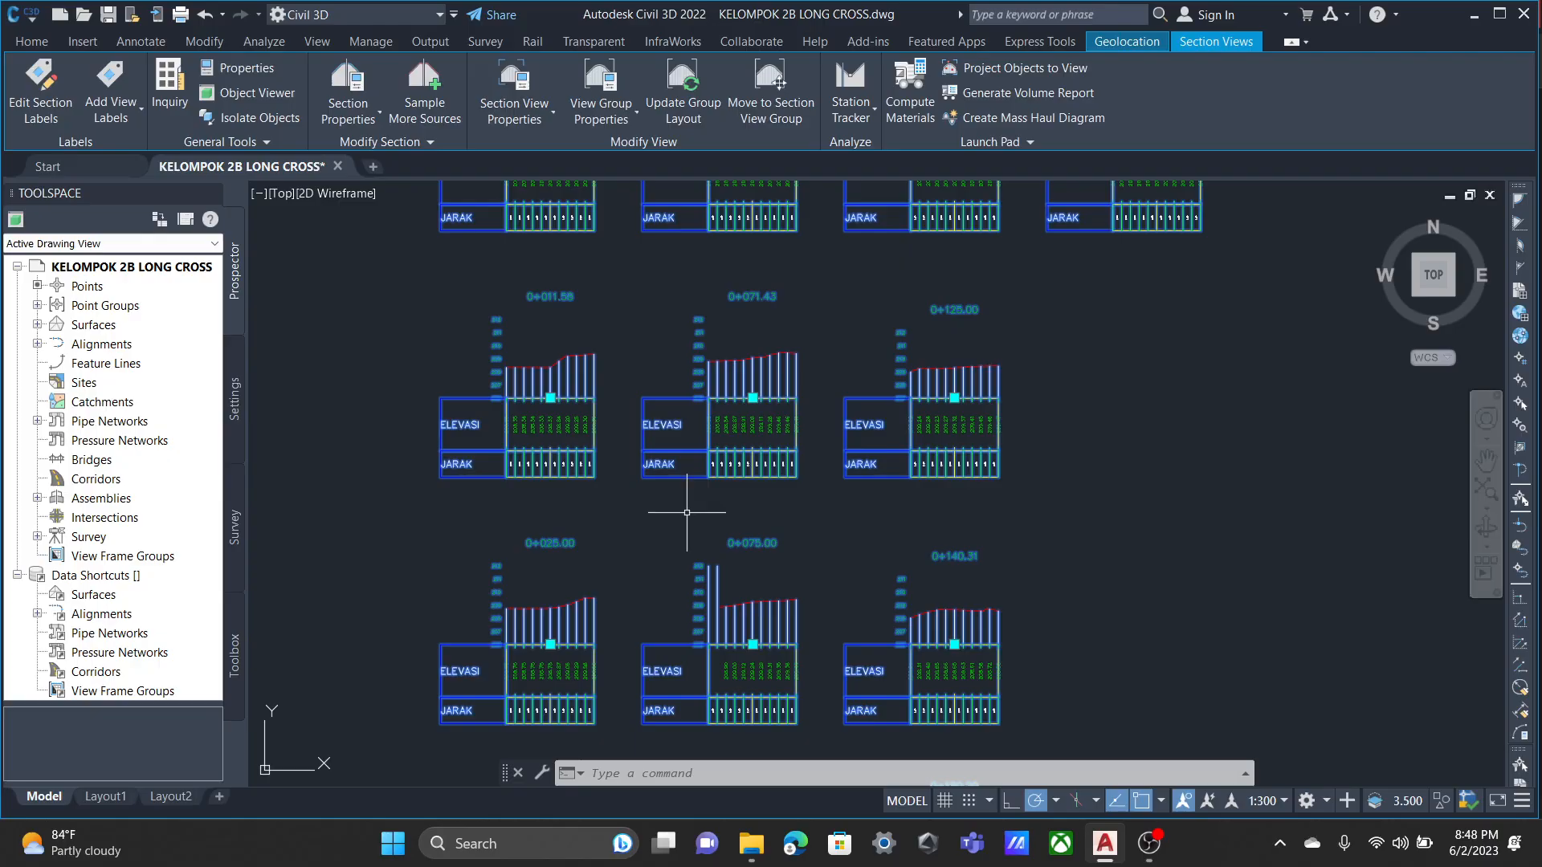
scroll(665, 460, up, 8)
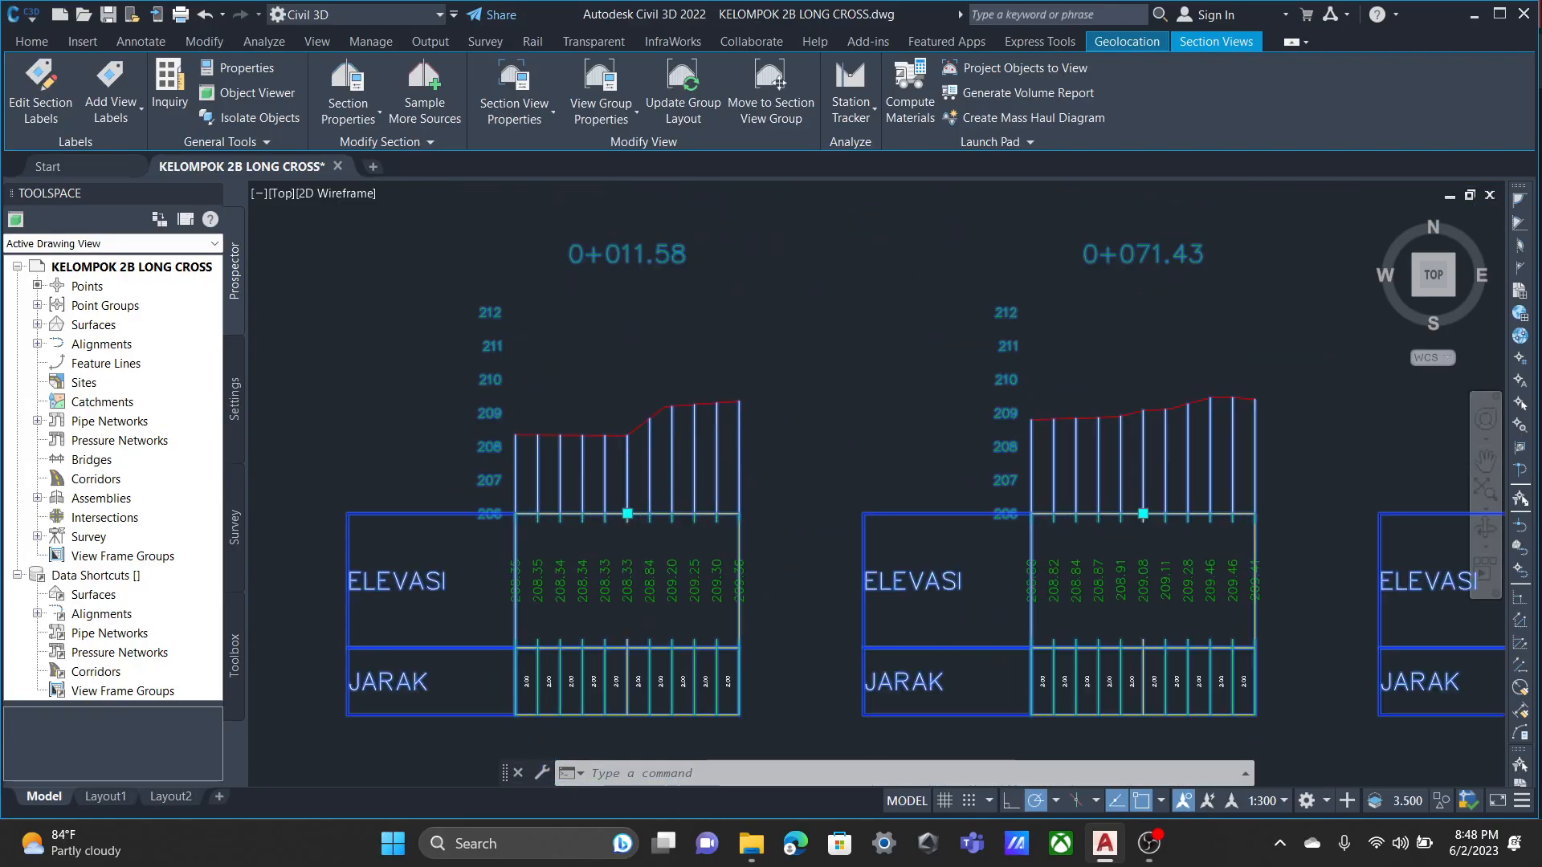
scroll(751, 372, down, 8)
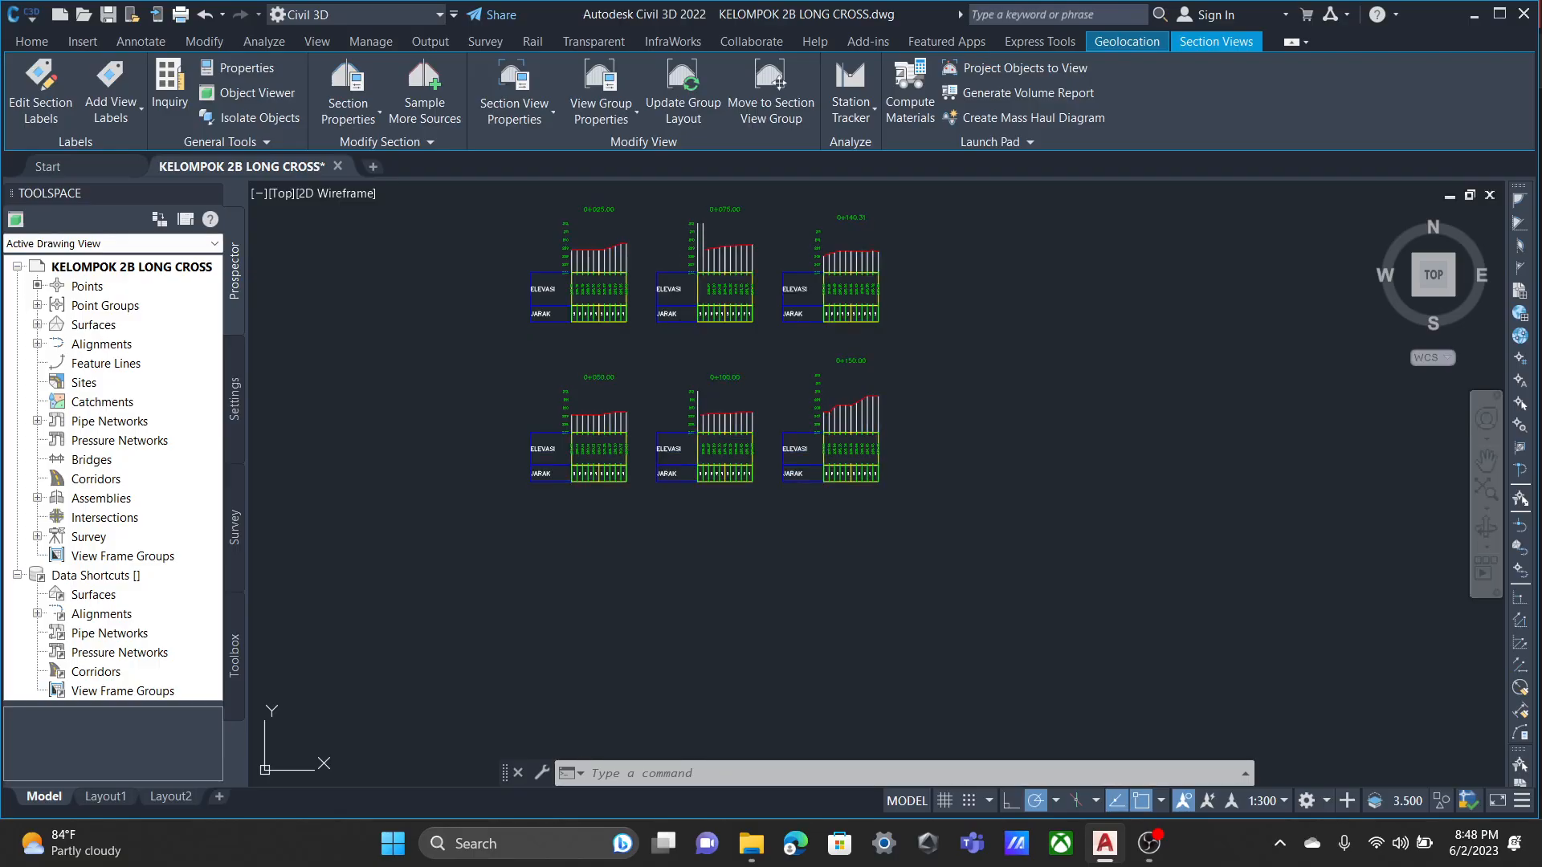
key(Escape)
scroll(725, 434, up, 6)
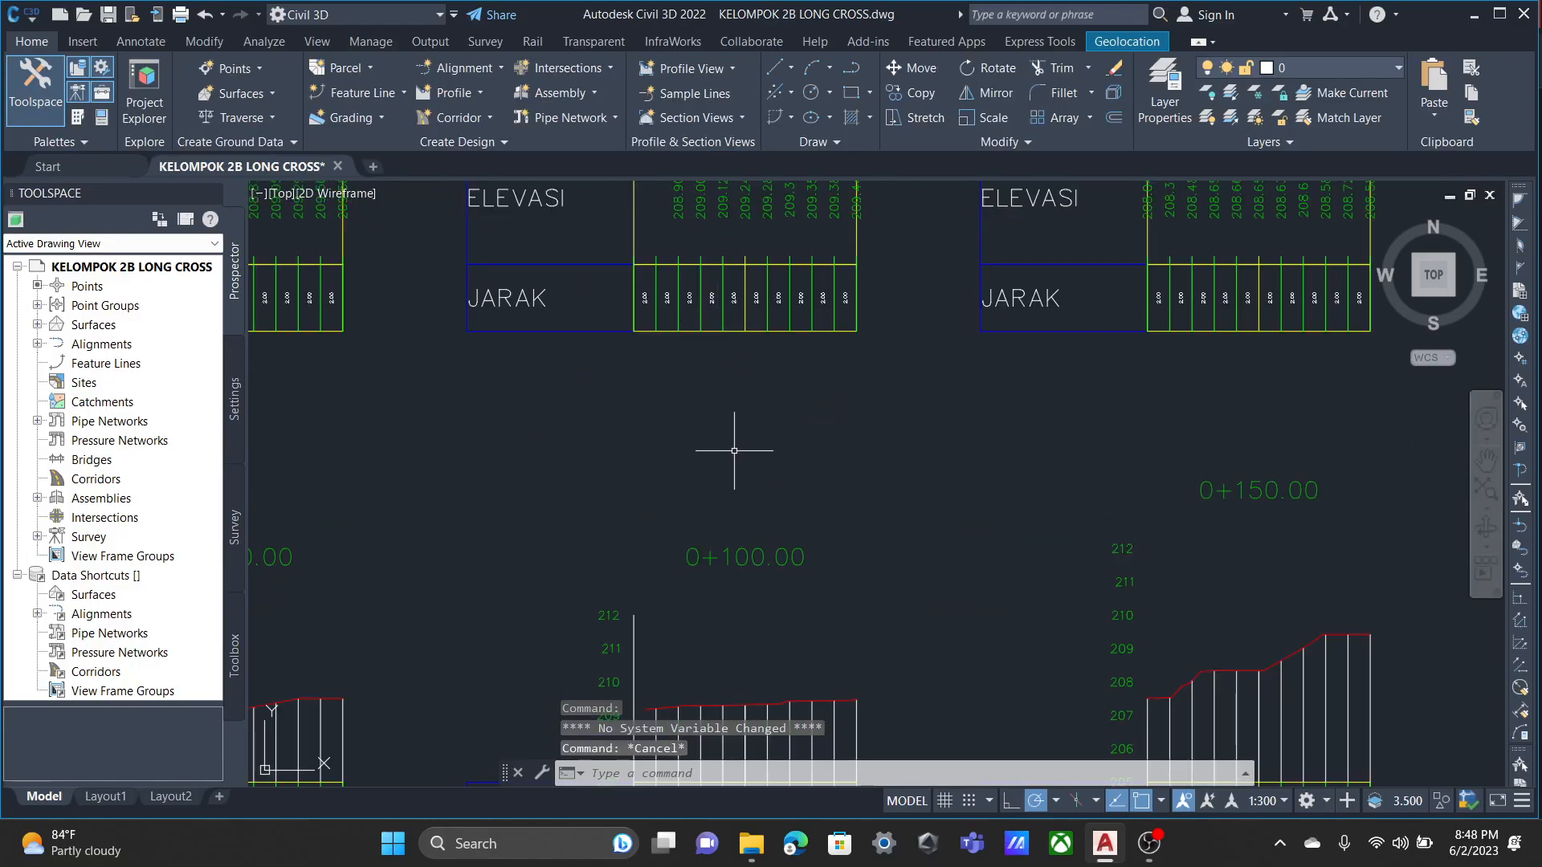
scroll(749, 460, down, 4)
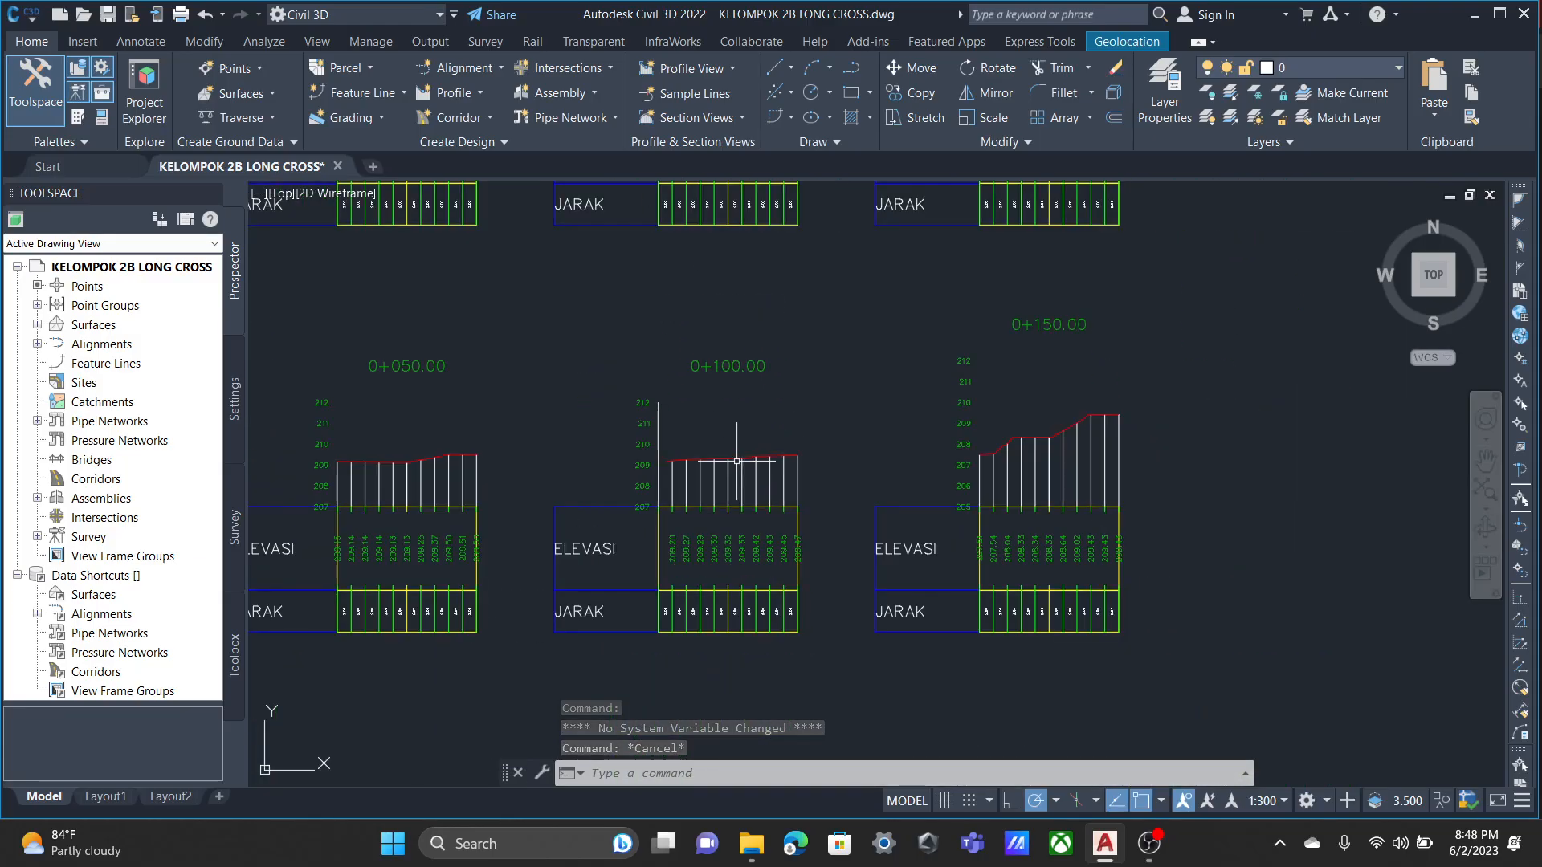
middle_drag(654, 411, 727, 431)
scroll(728, 431, down, 4)
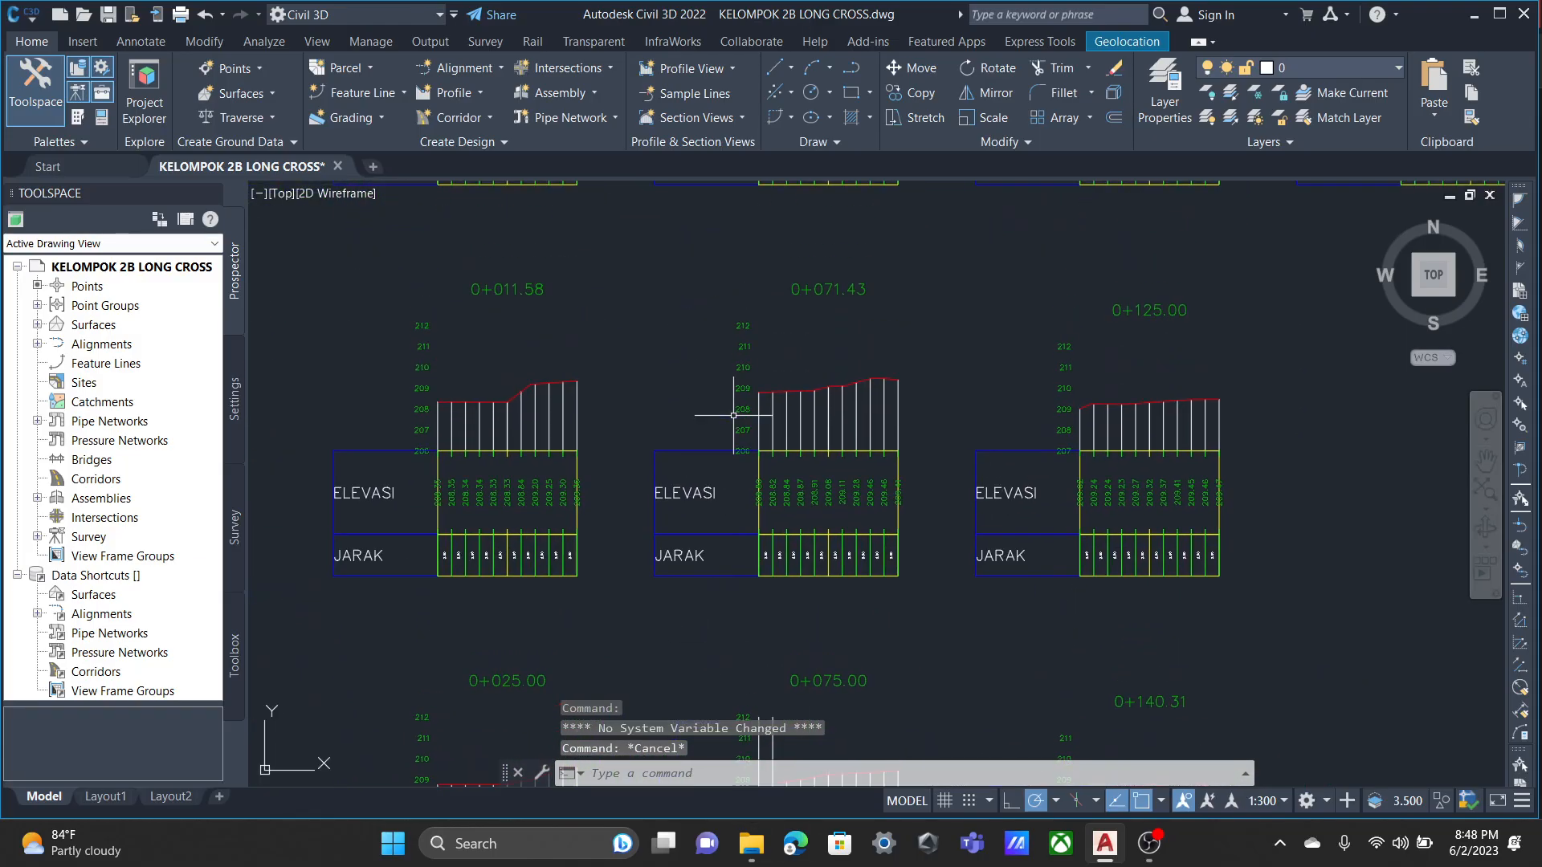
scroll(705, 575, up, 2)
scroll(518, 518, down, 3)
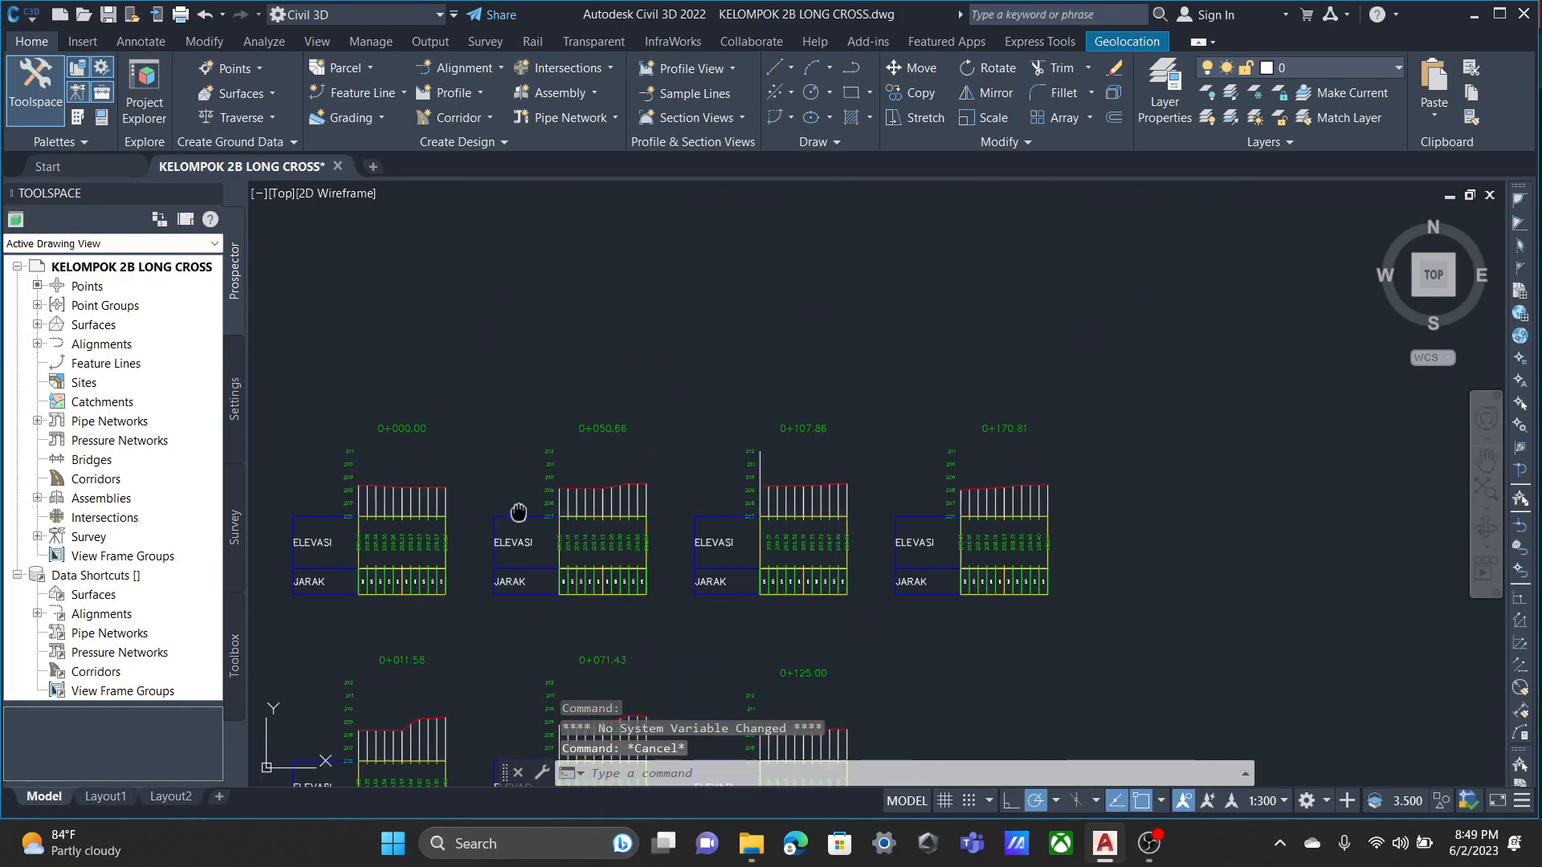
Examine how ticks cross the band borders in the long profile's NOMOR TIITK, ELEVASI, JARAK and JARAK KUMULATIF bands.
scroll(765, 340, down, 2)
middle_drag(968, 312, 540, 493)
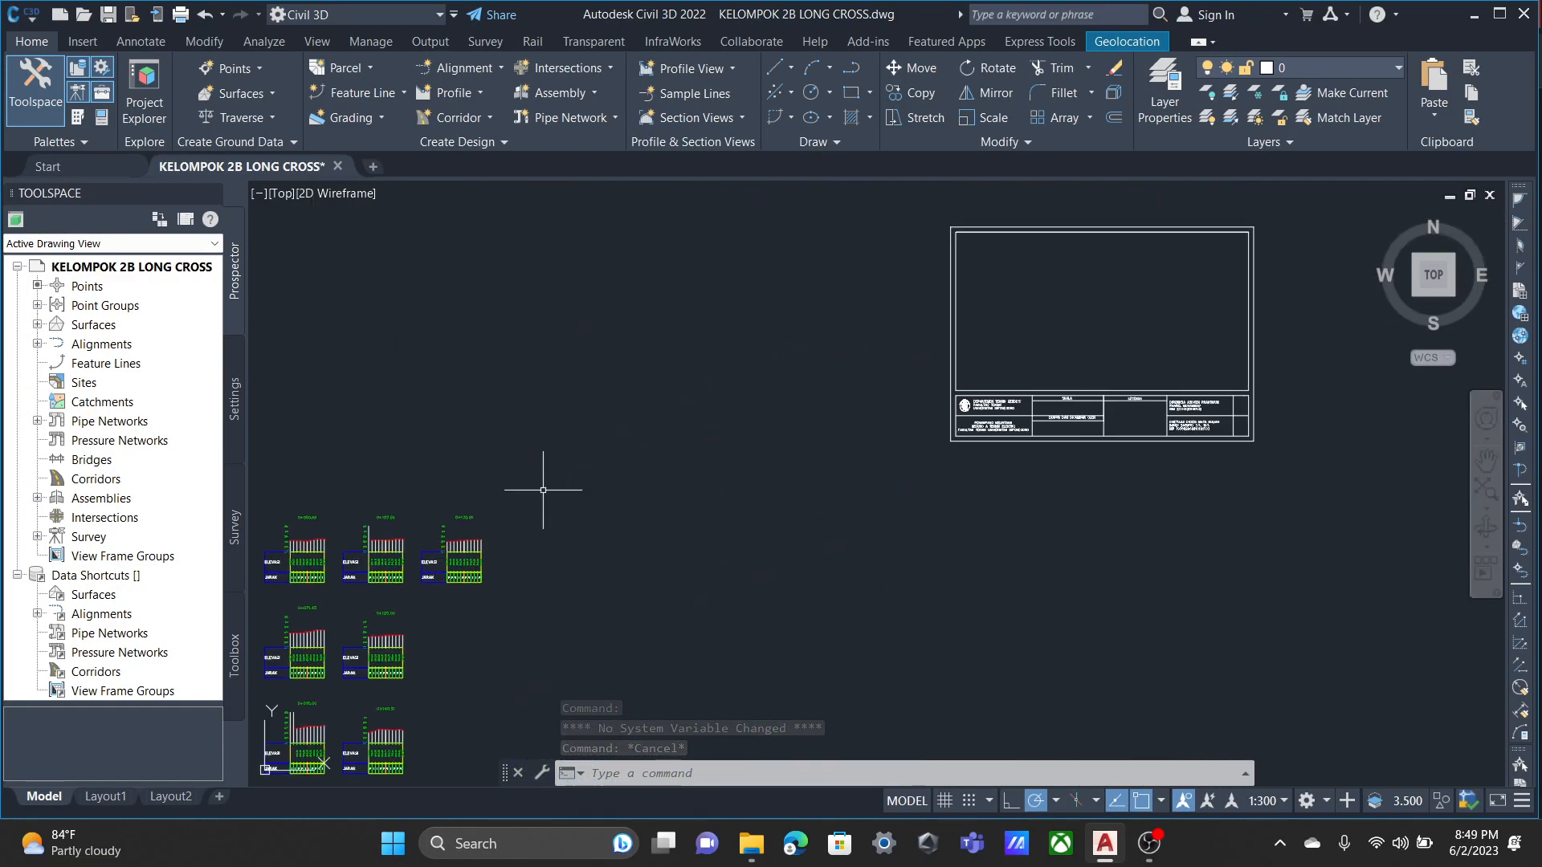
scroll(948, 419, down, 2)
middle_drag(654, 331, 684, 490)
scroll(690, 489, up, 5)
middle_drag(1000, 492, 354, 591)
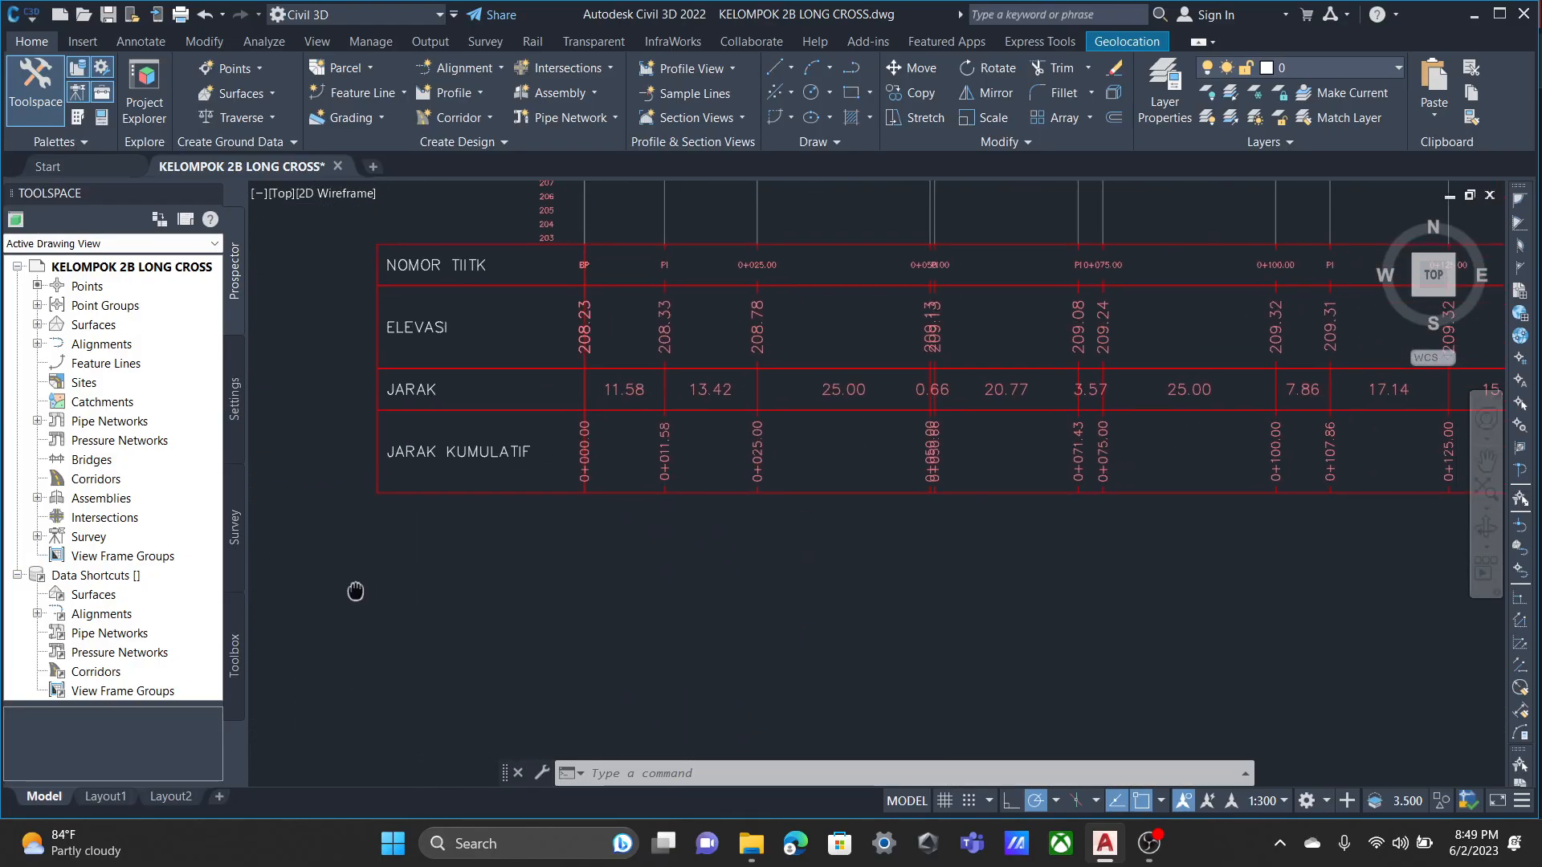
scroll(668, 354, up, 2)
scroll(677, 347, up, 5)
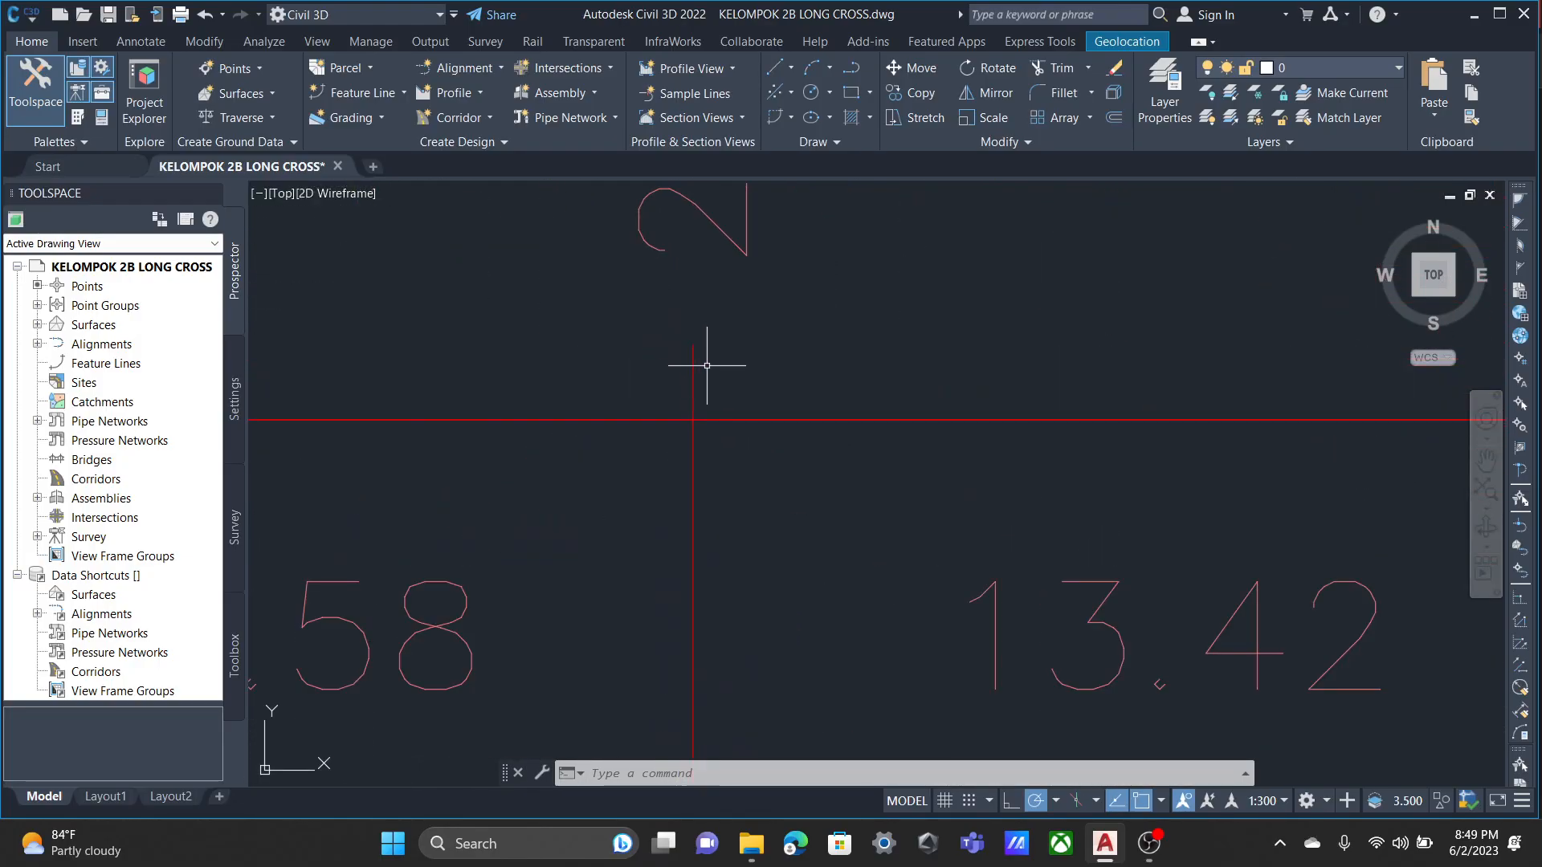
scroll(653, 371, down, 5)
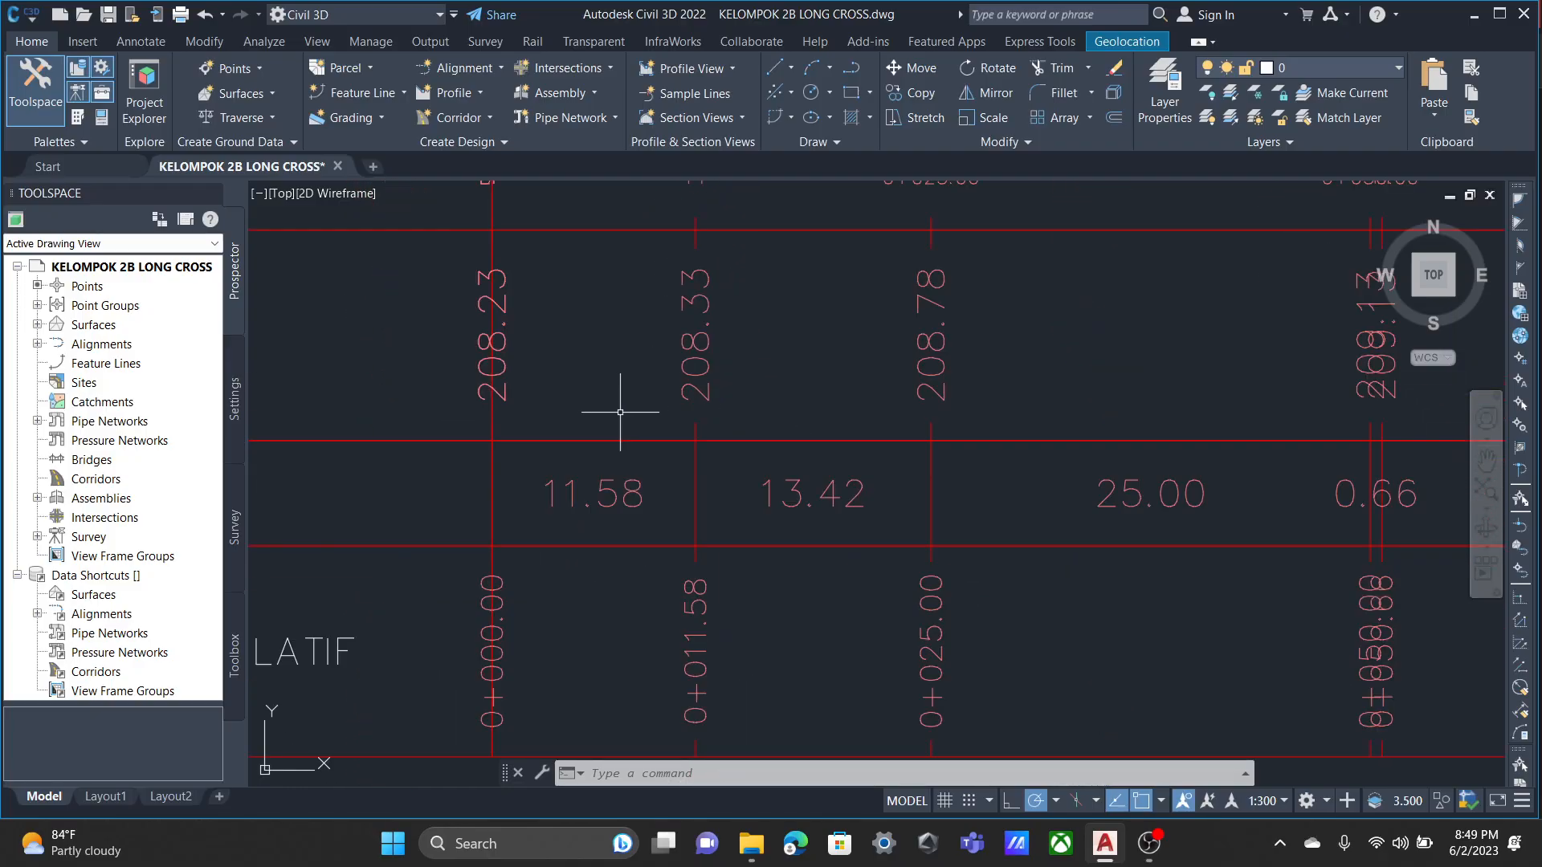
scroll(685, 427, down, 2)
scroll(716, 401, up, 4)
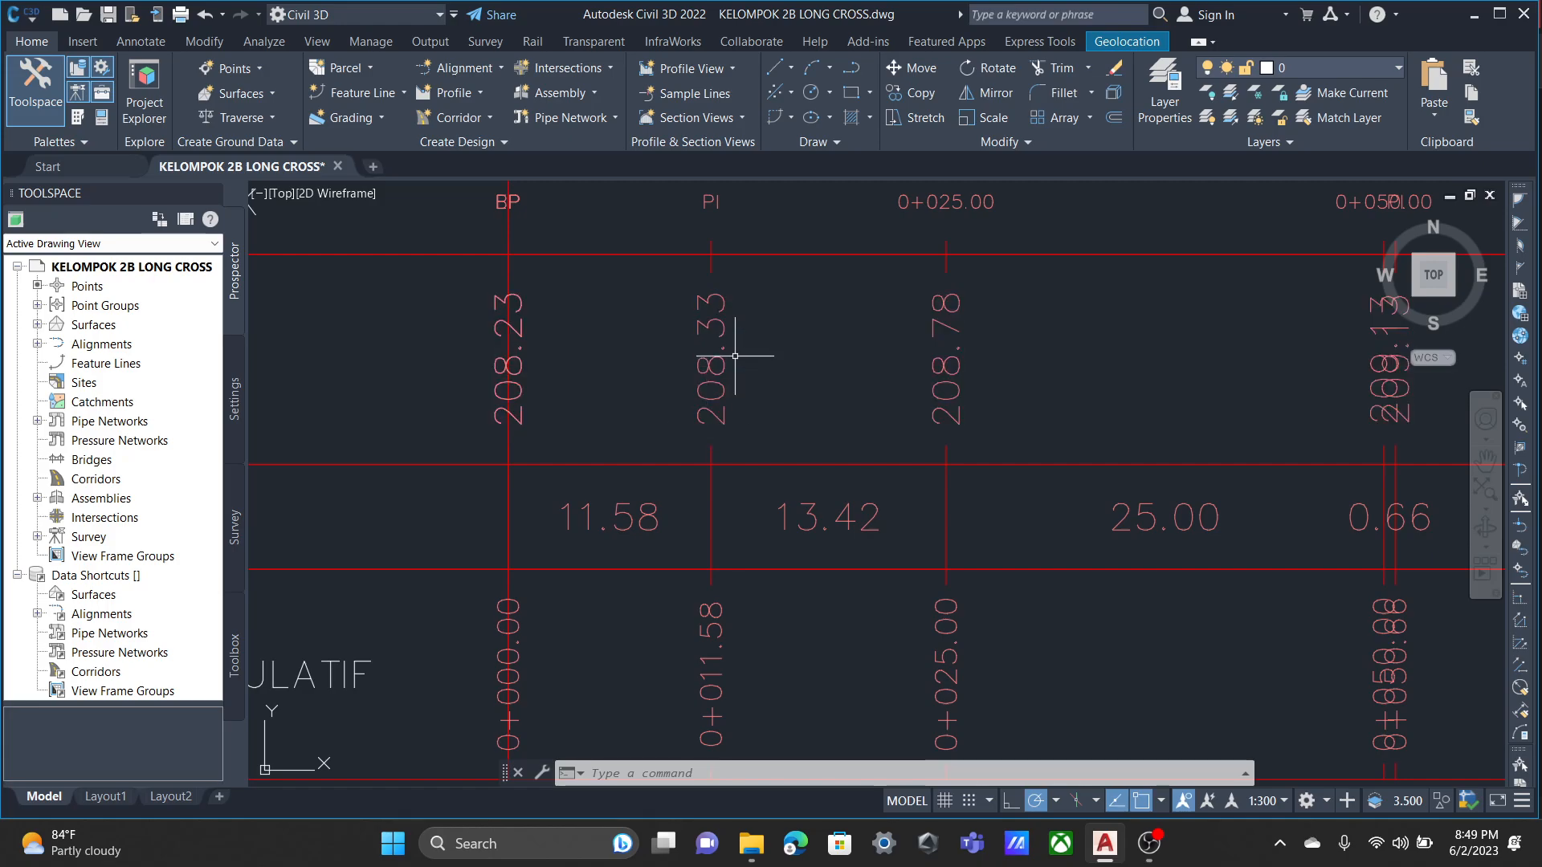
middle_drag(711, 328, 698, 407)
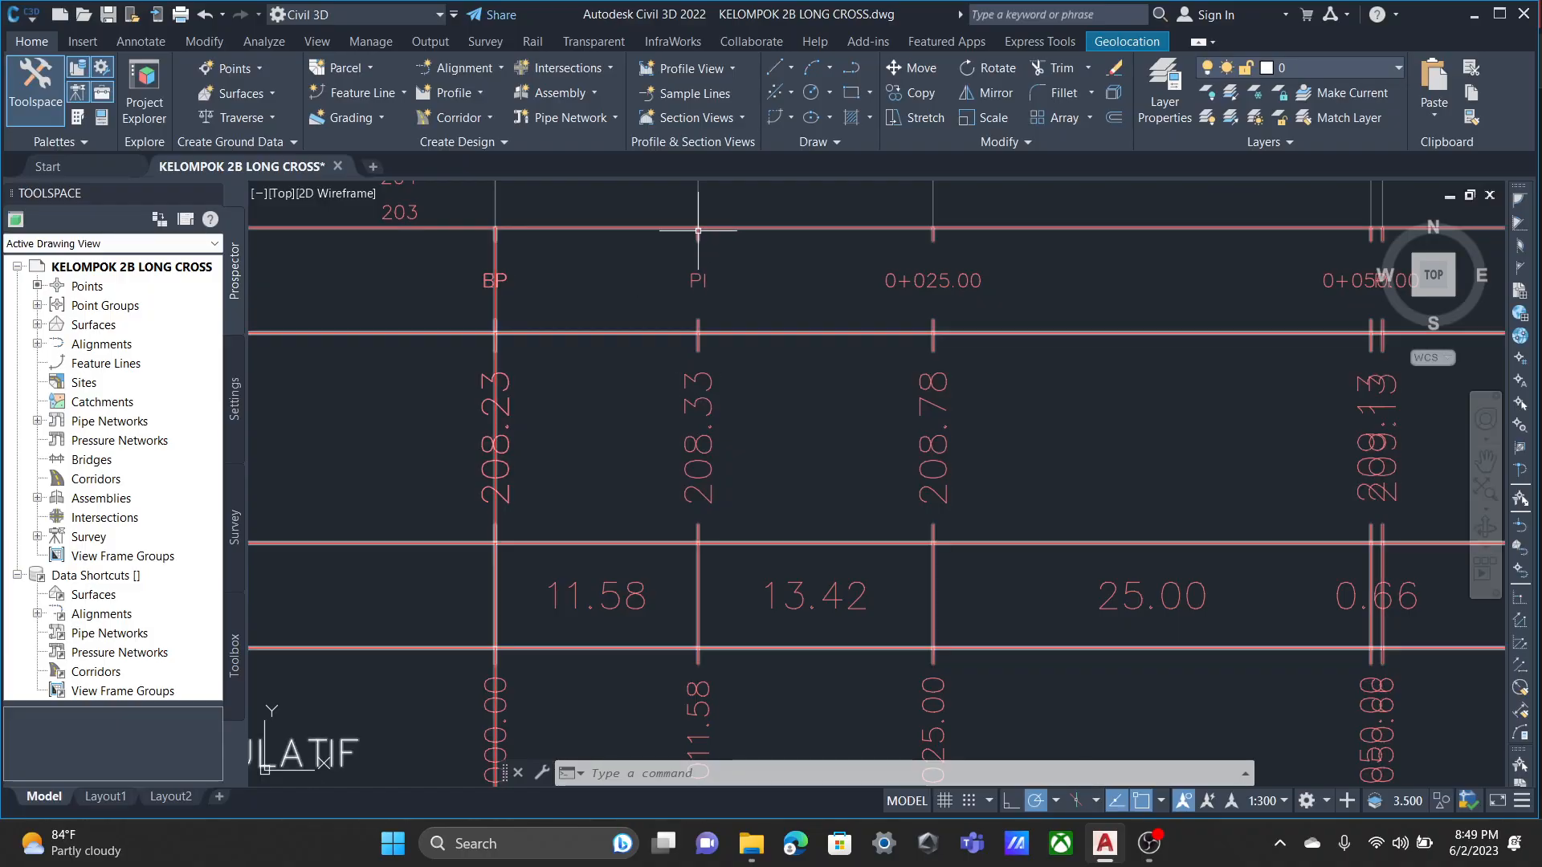
mouse_move(698, 229)
middle_down()
mouse_move(698, 357)
mouse_move(651, 509)
mouse_move(613, 389)
middle_up()
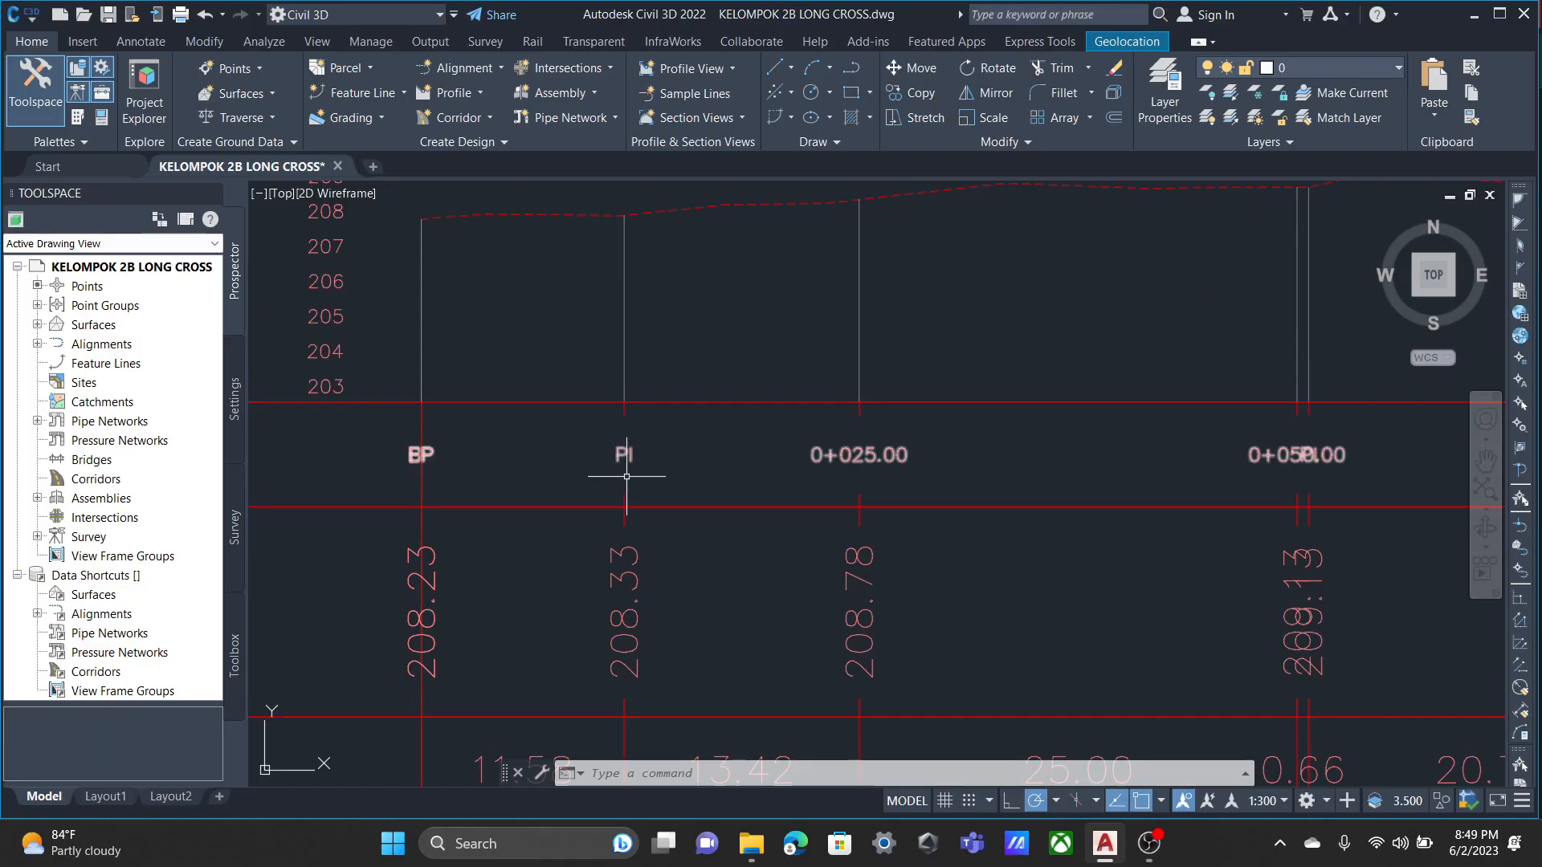
middle_drag(623, 563, 603, 332)
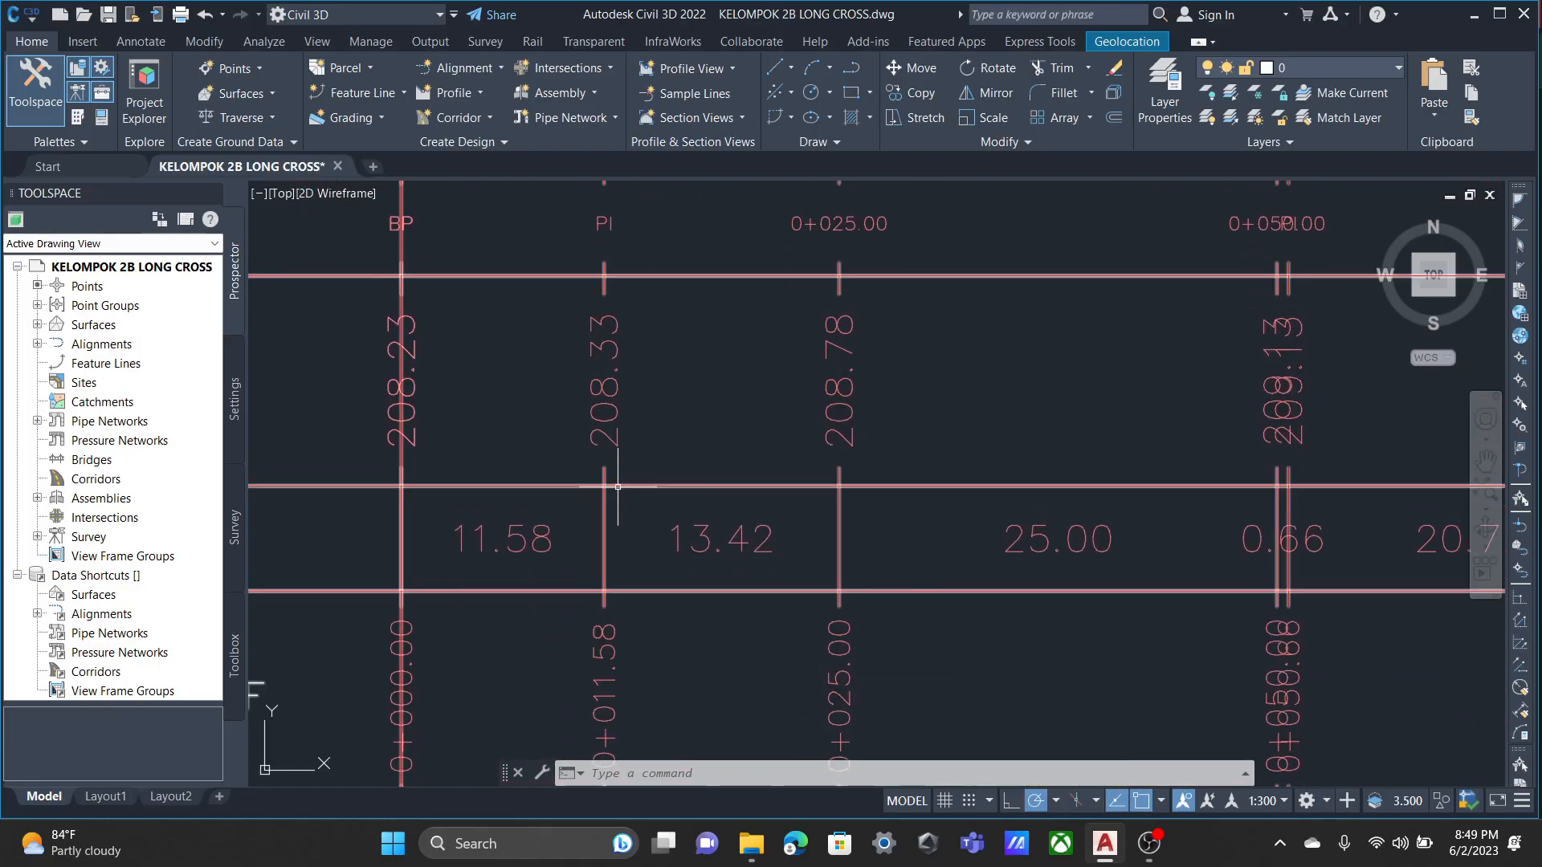
middle_drag(605, 527, 688, 354)
scroll(592, 437, down, 2)
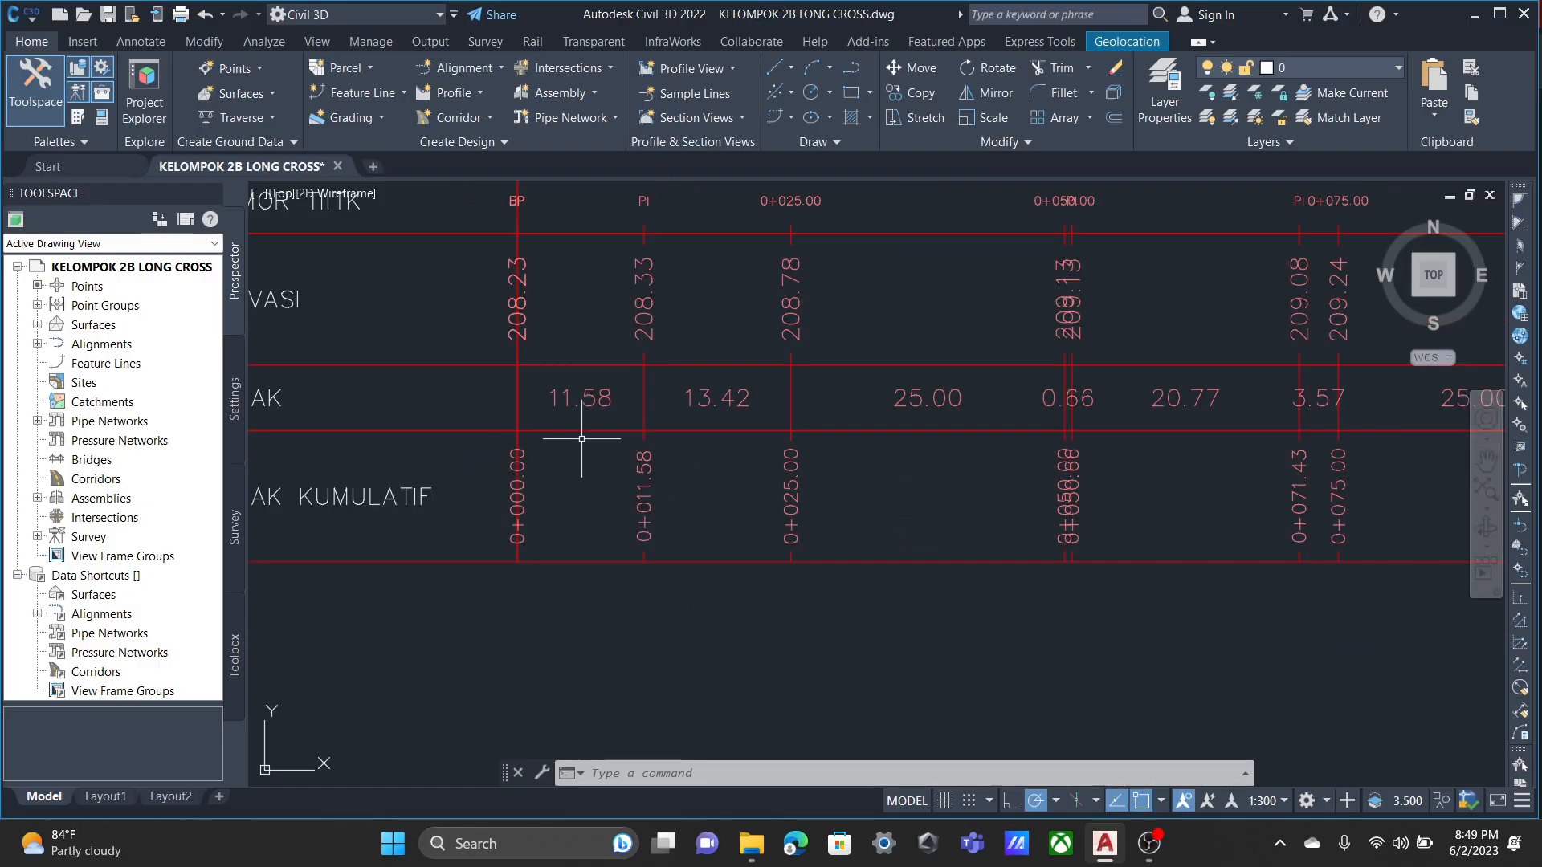
scroll(677, 391, up, 2)
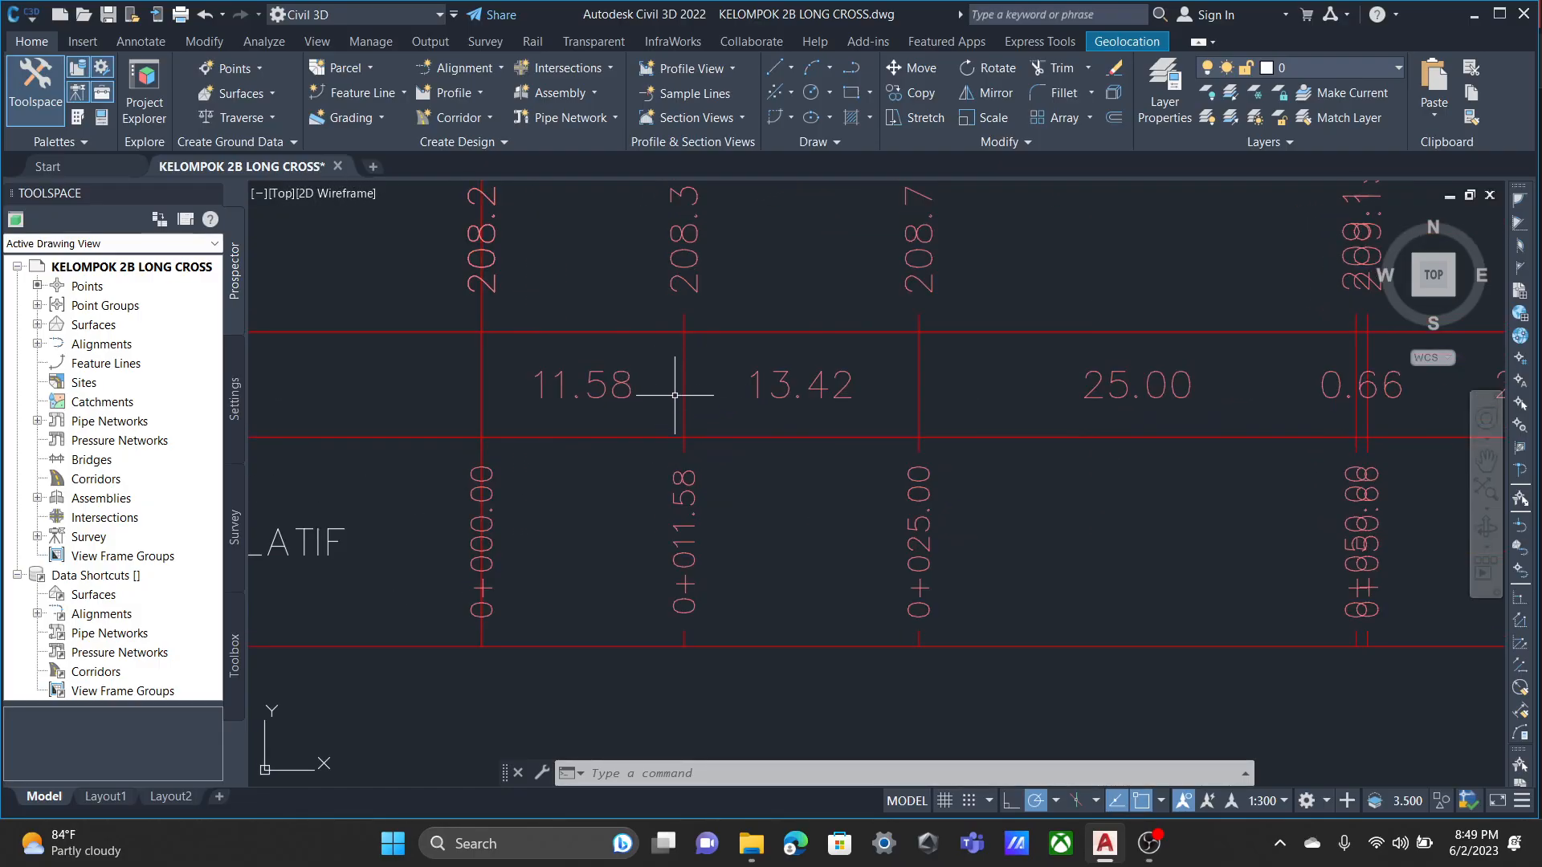
scroll(590, 408, down, 5)
scroll(623, 406, up, 4)
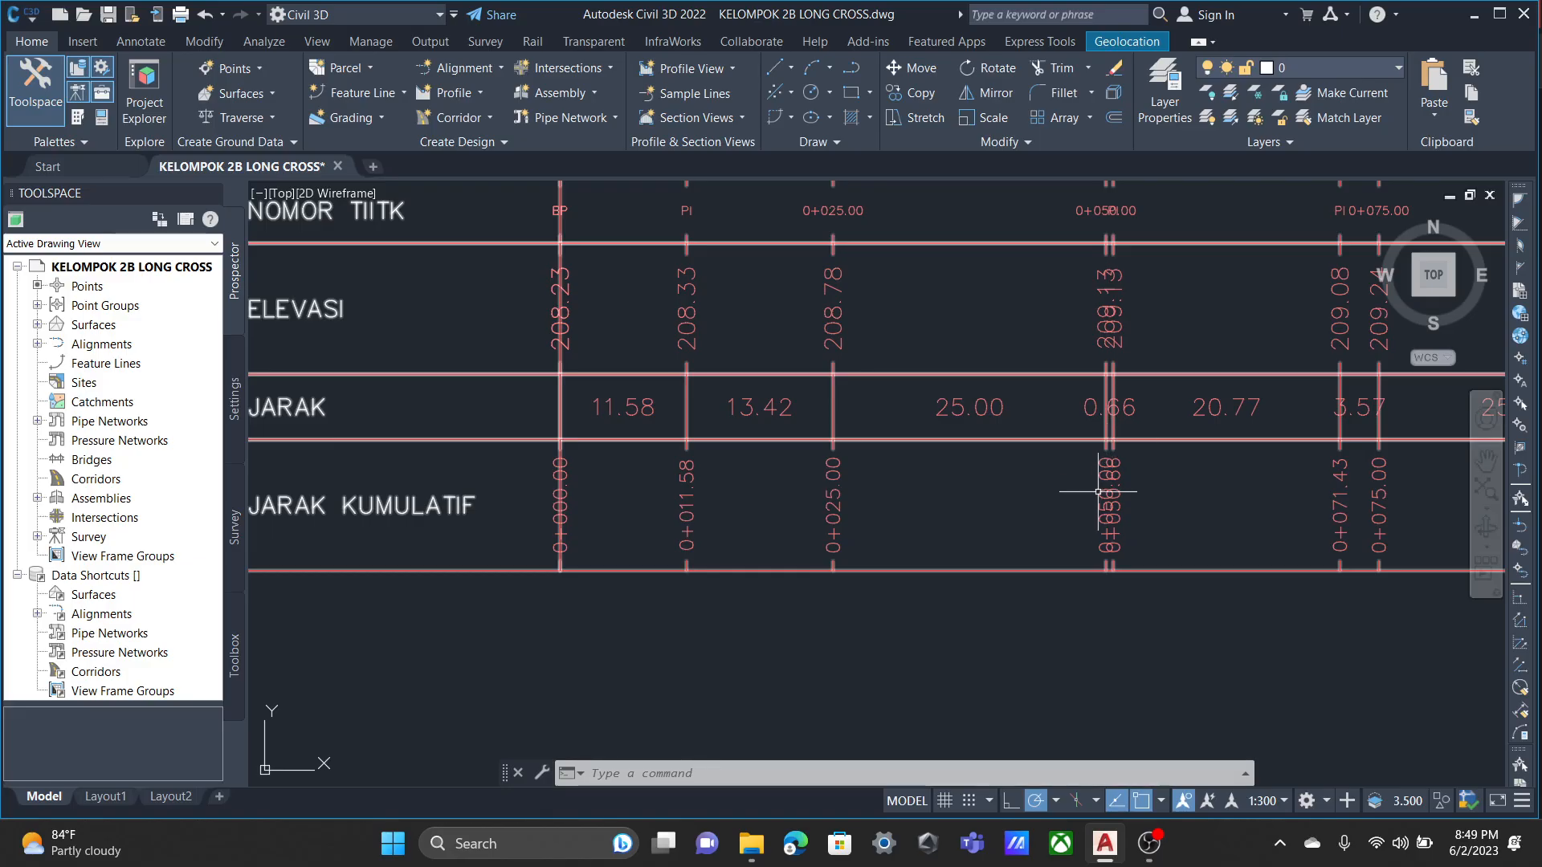
Open the ELEVASI section data band style for editing from the section view group's band set, via the 0+000.00 section view.
scroll(1087, 526, down, 3)
middle_drag(1049, 592, 879, 219)
scroll(727, 681, down, 5)
mouse_move(721, 686)
middle_down()
mouse_move(1011, 392)
mouse_move(1088, 278)
middle_up()
middle_drag(920, 642, 854, 375)
scroll(827, 516, up, 8)
middle_drag(817, 431, 973, 663)
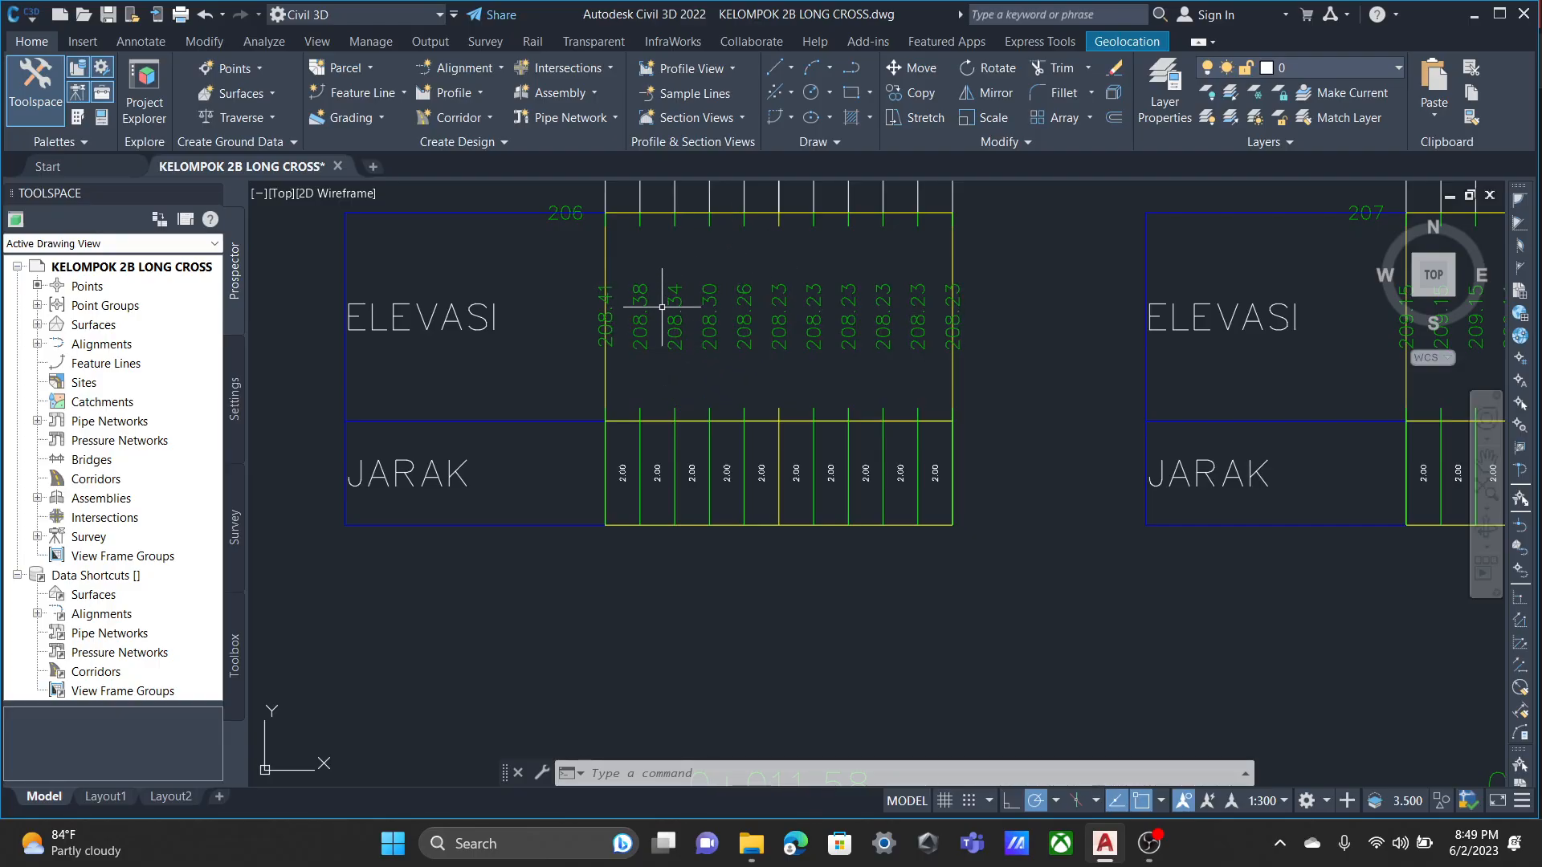
scroll(757, 349, down, 2)
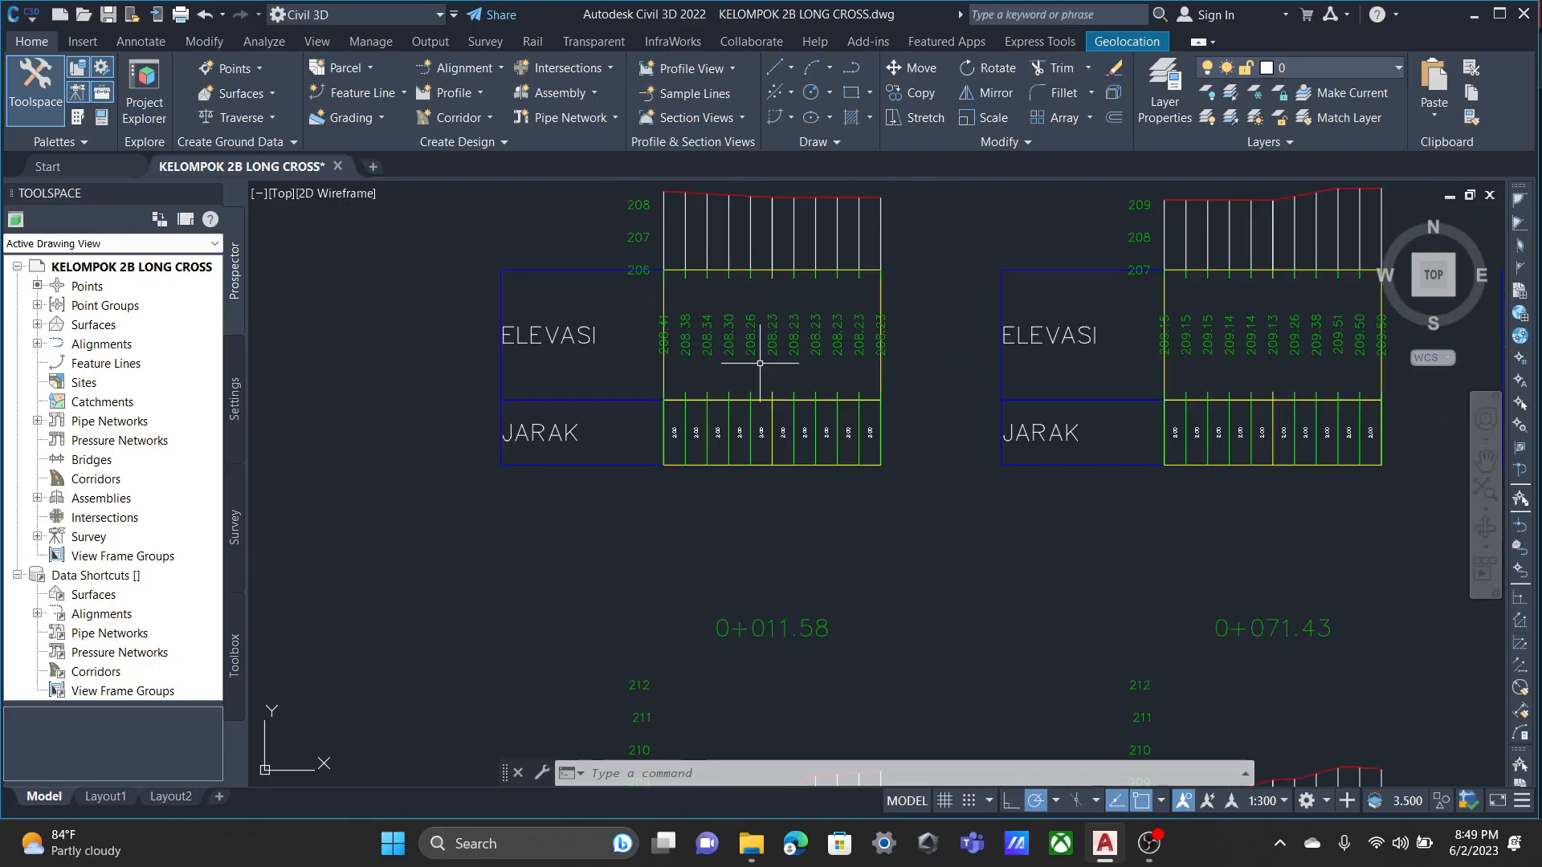
click(775, 275)
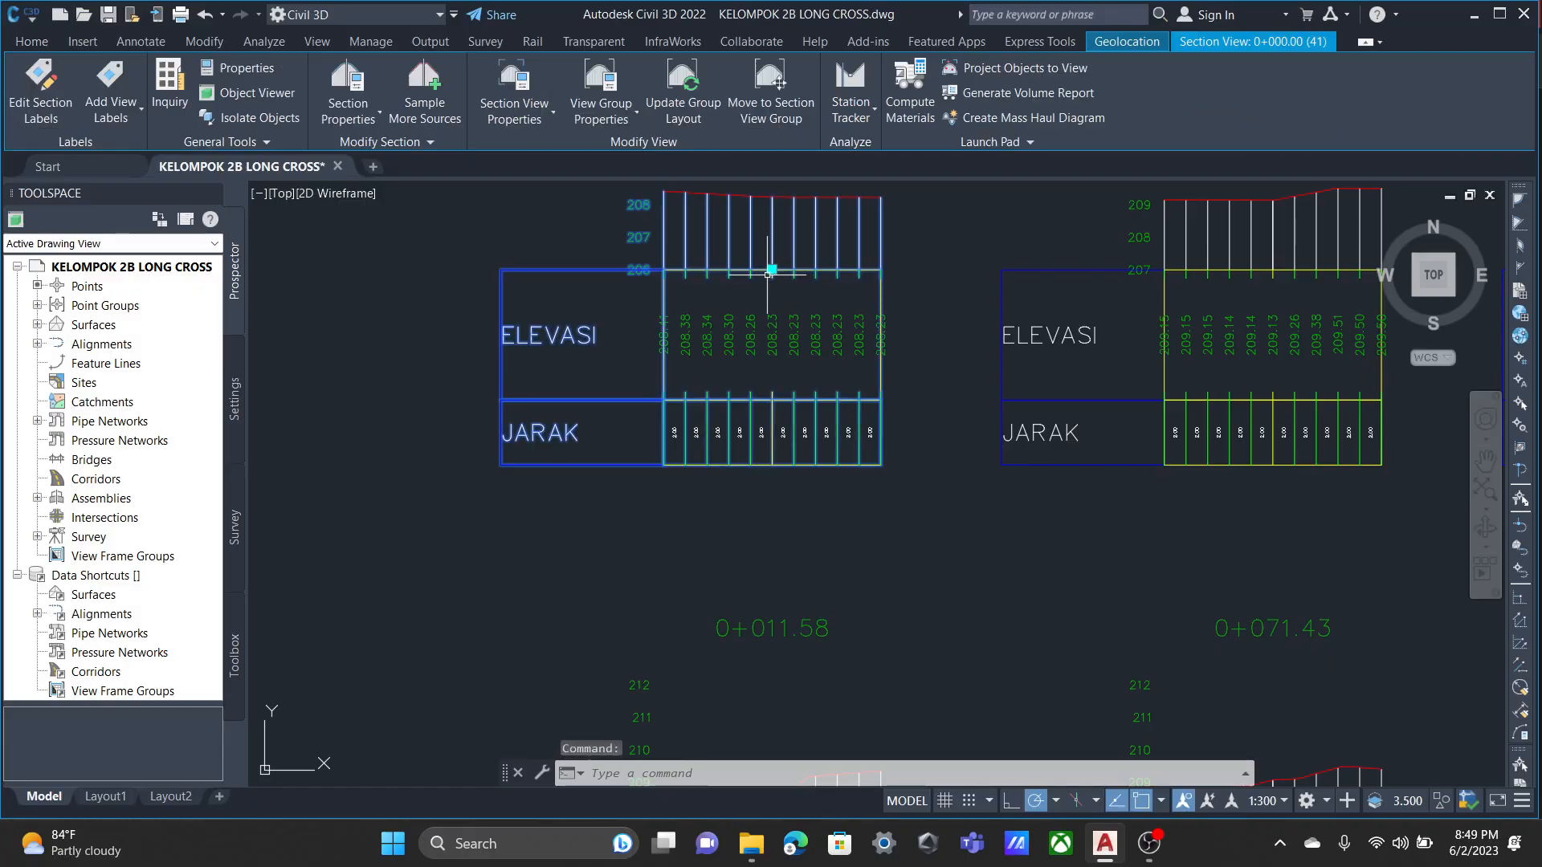
click(600, 88)
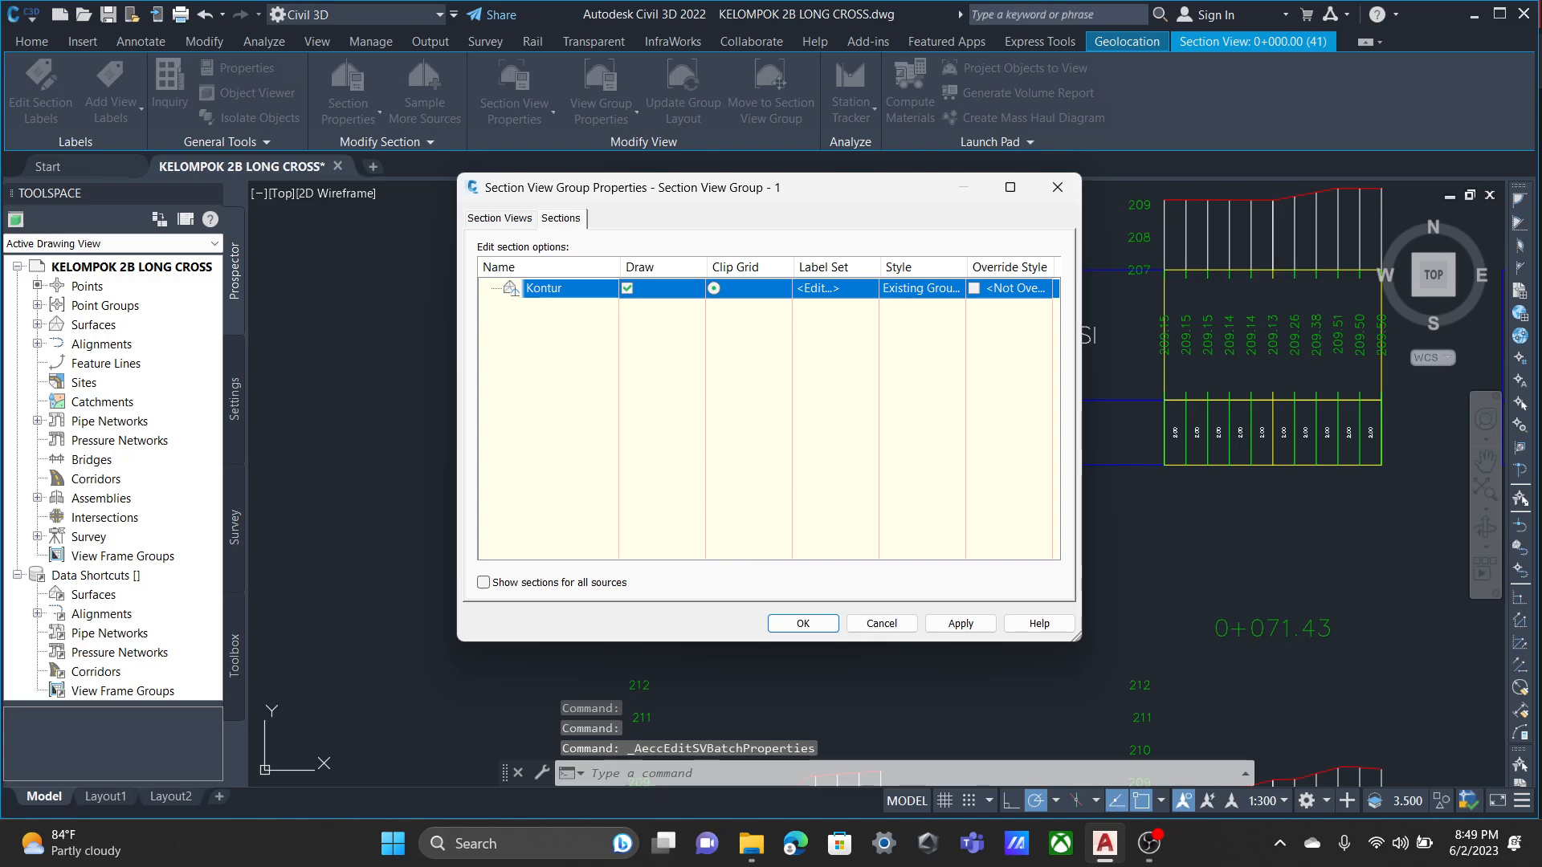
click(499, 219)
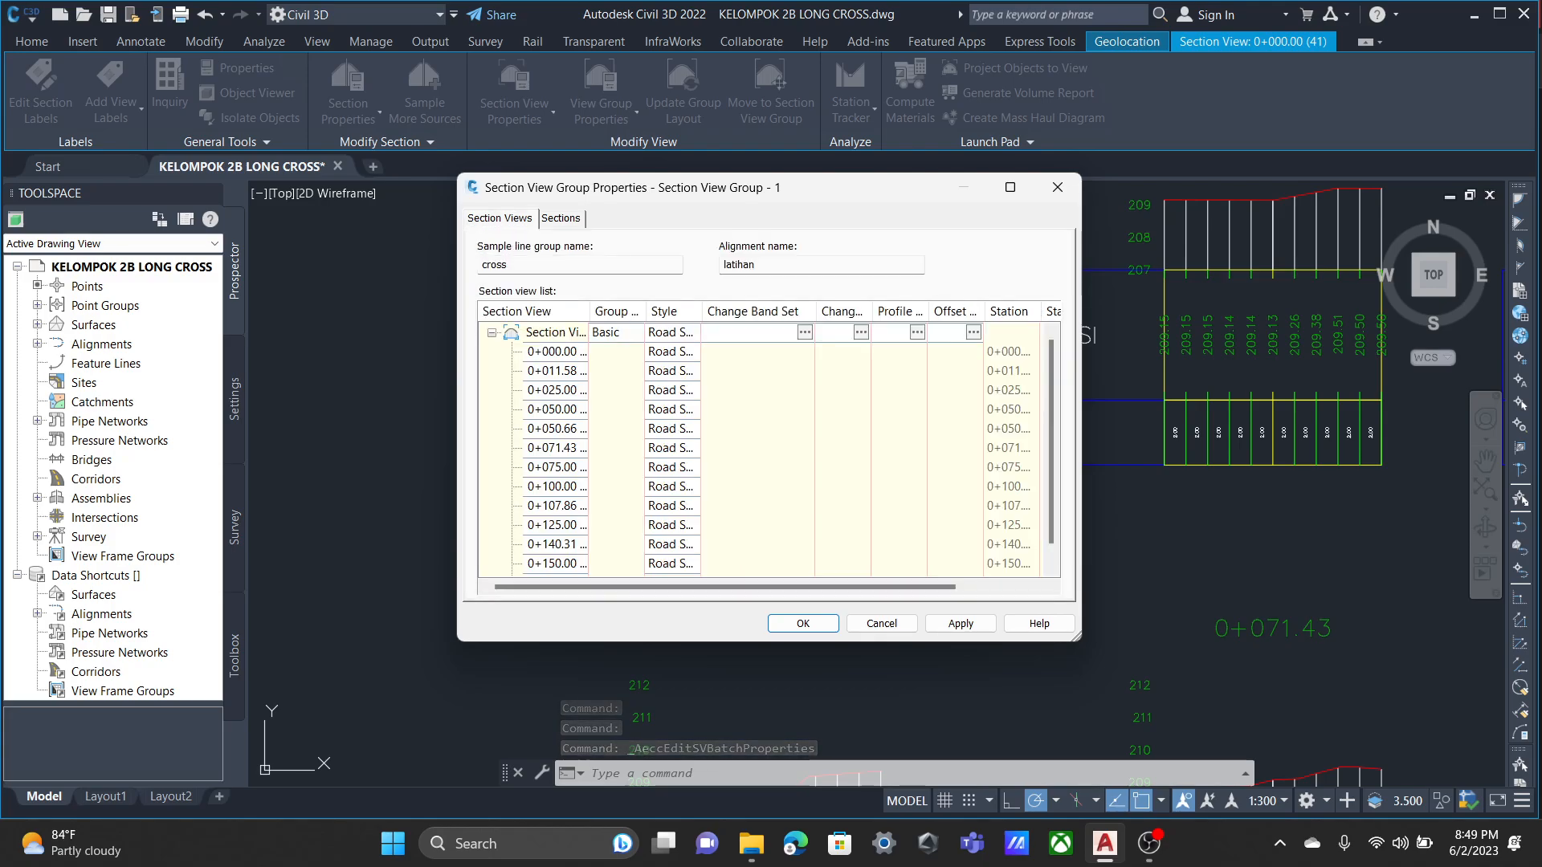
click(805, 333)
click(514, 362)
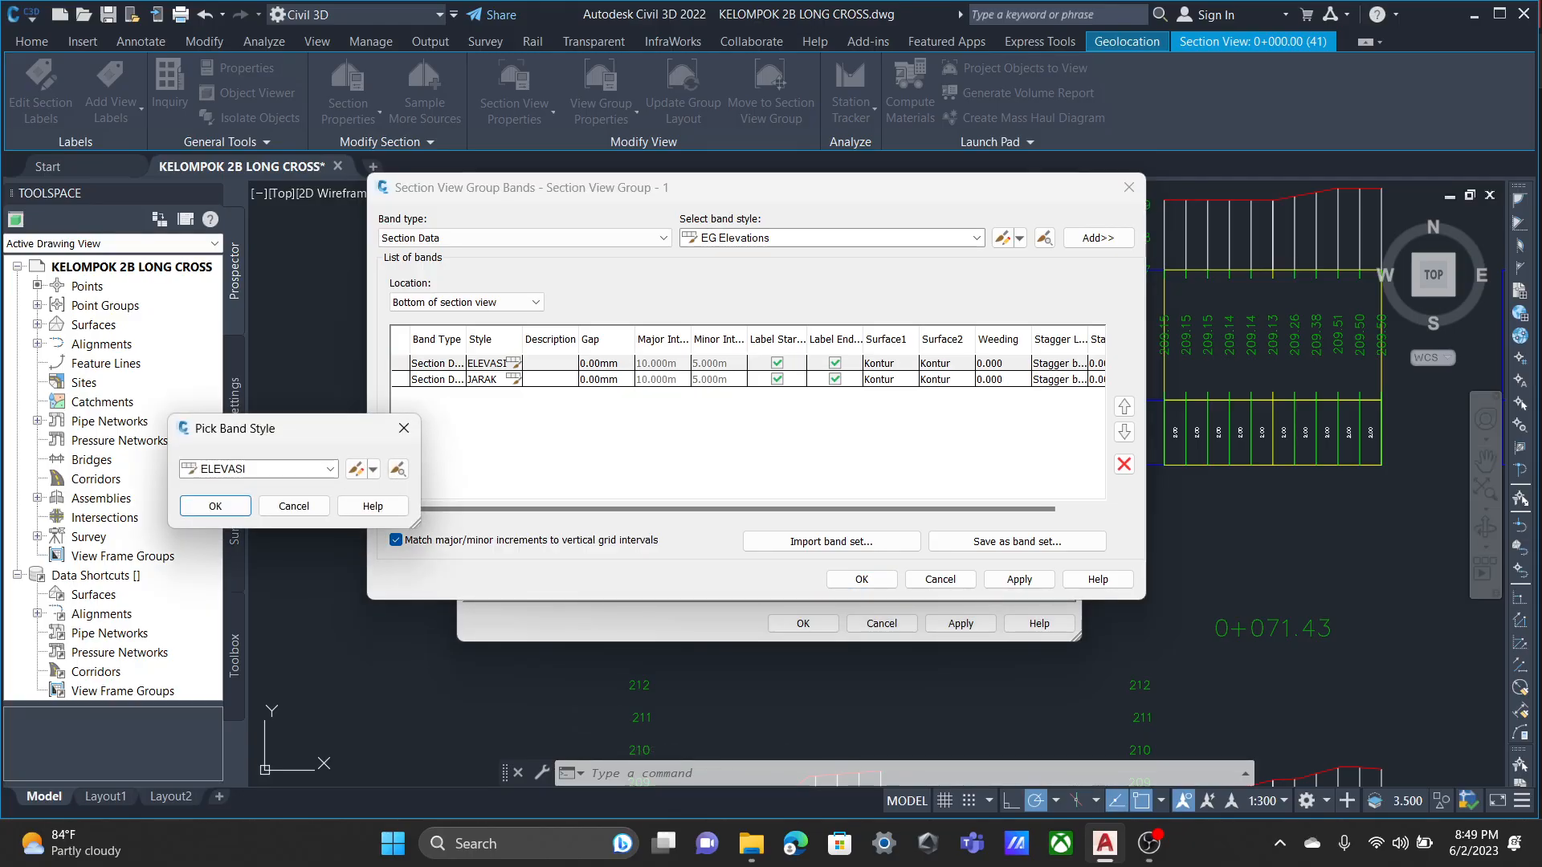
click(355, 469)
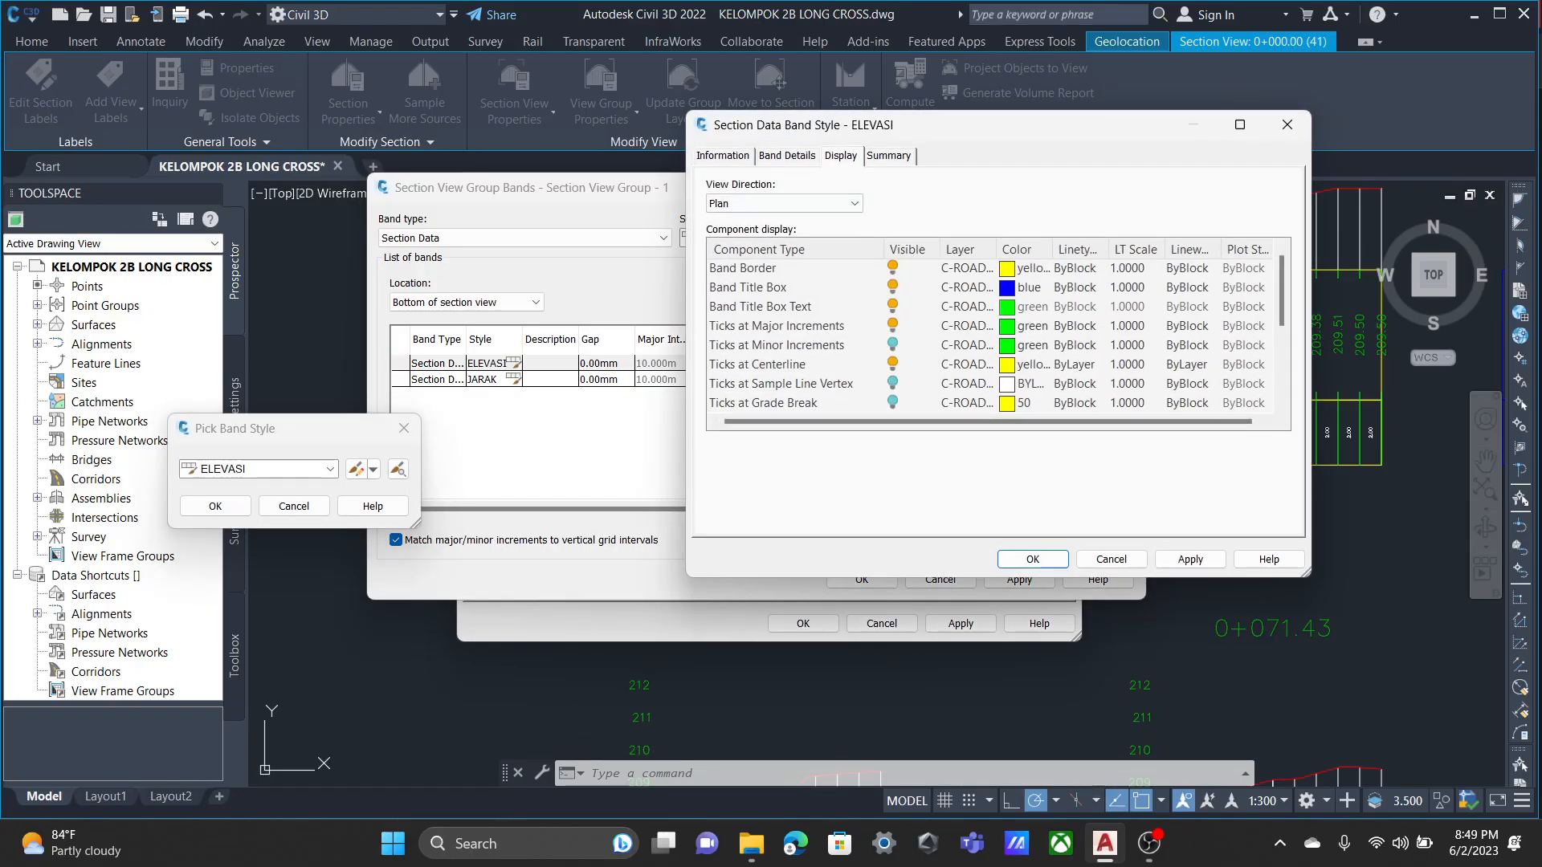
Set the ELEVASI band's small top and bottom ticks to 7.5 mm for major increments and centerline, and apply it to the group.
click(787, 156)
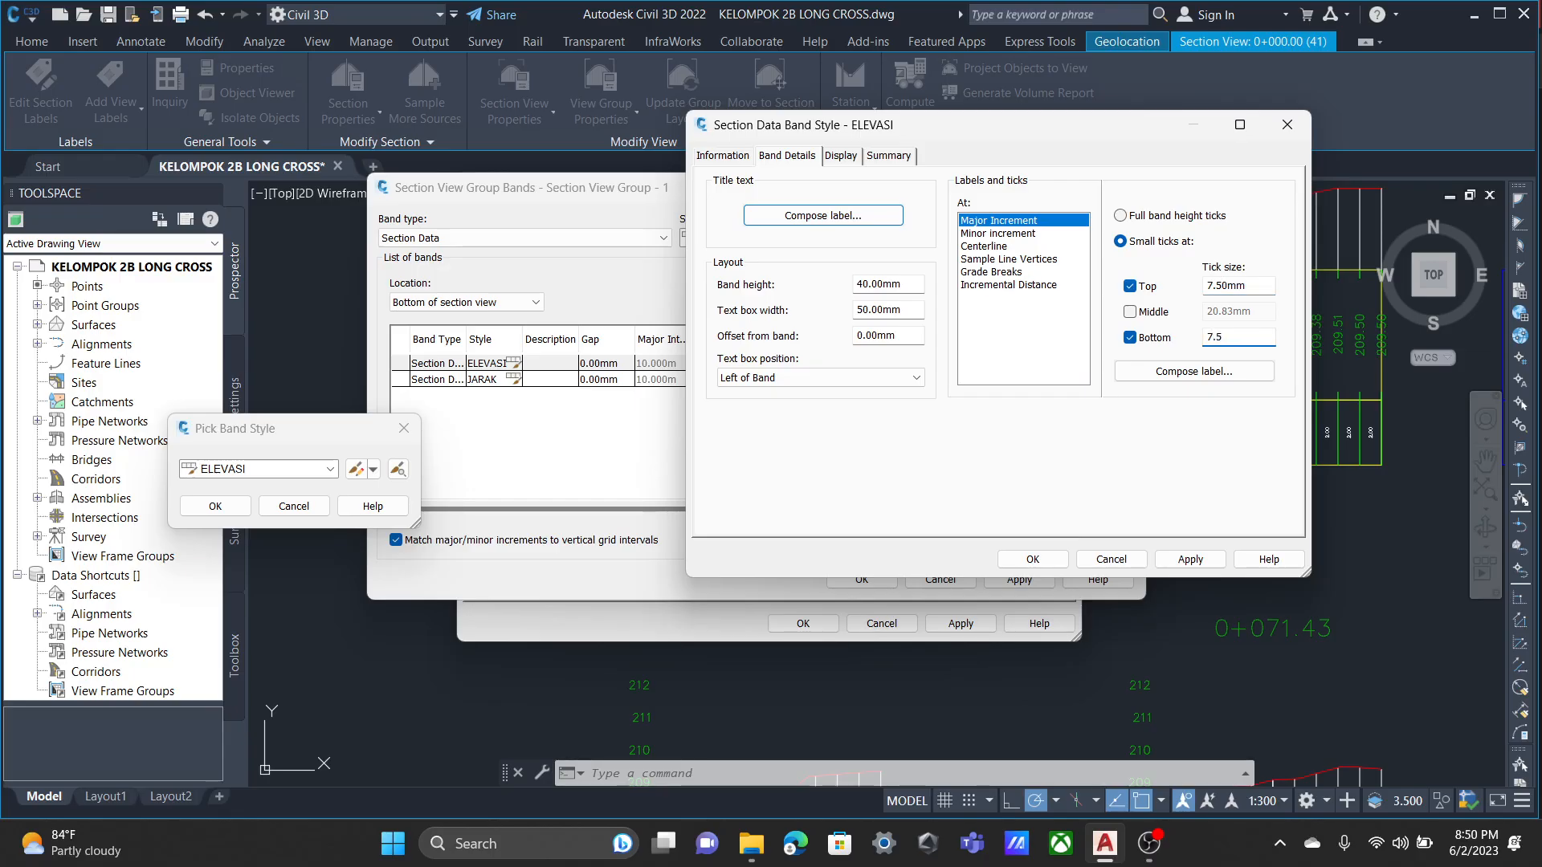
click(985, 246)
double_click(1227, 286)
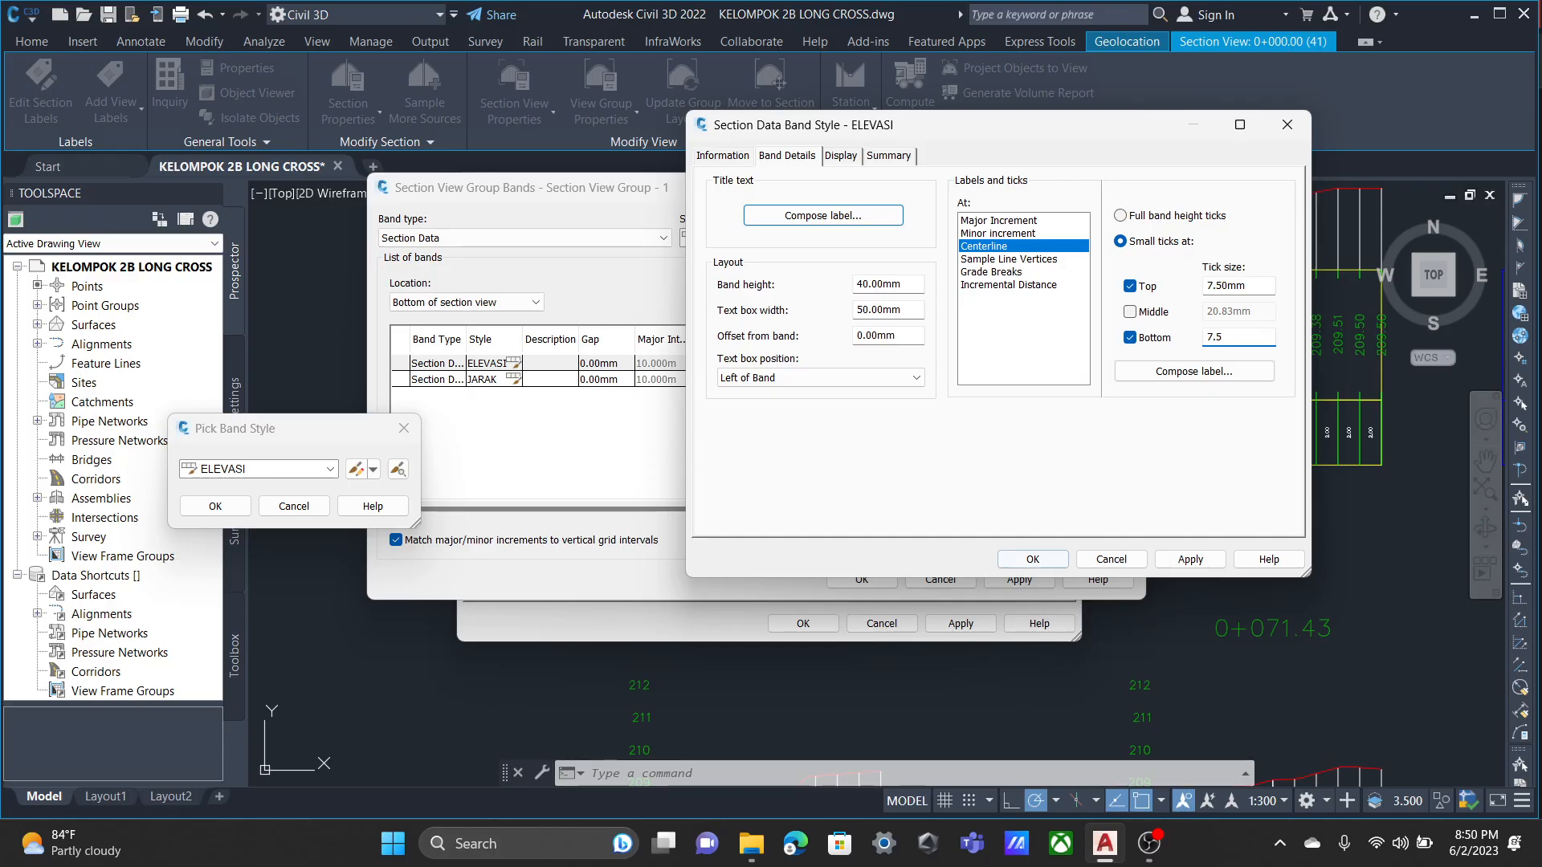
click(1033, 559)
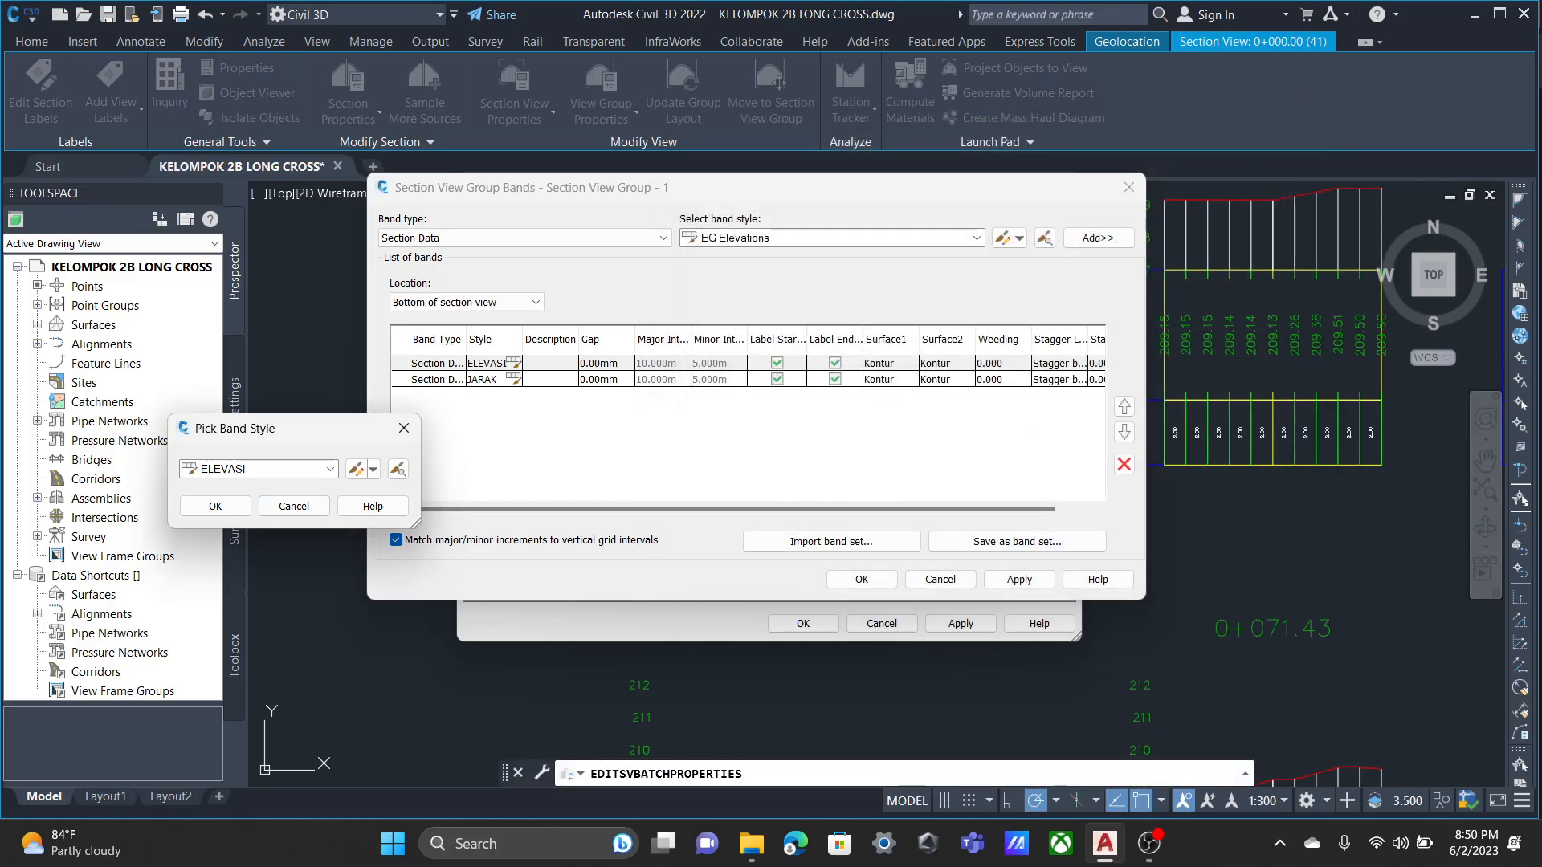
click(216, 506)
click(1018, 579)
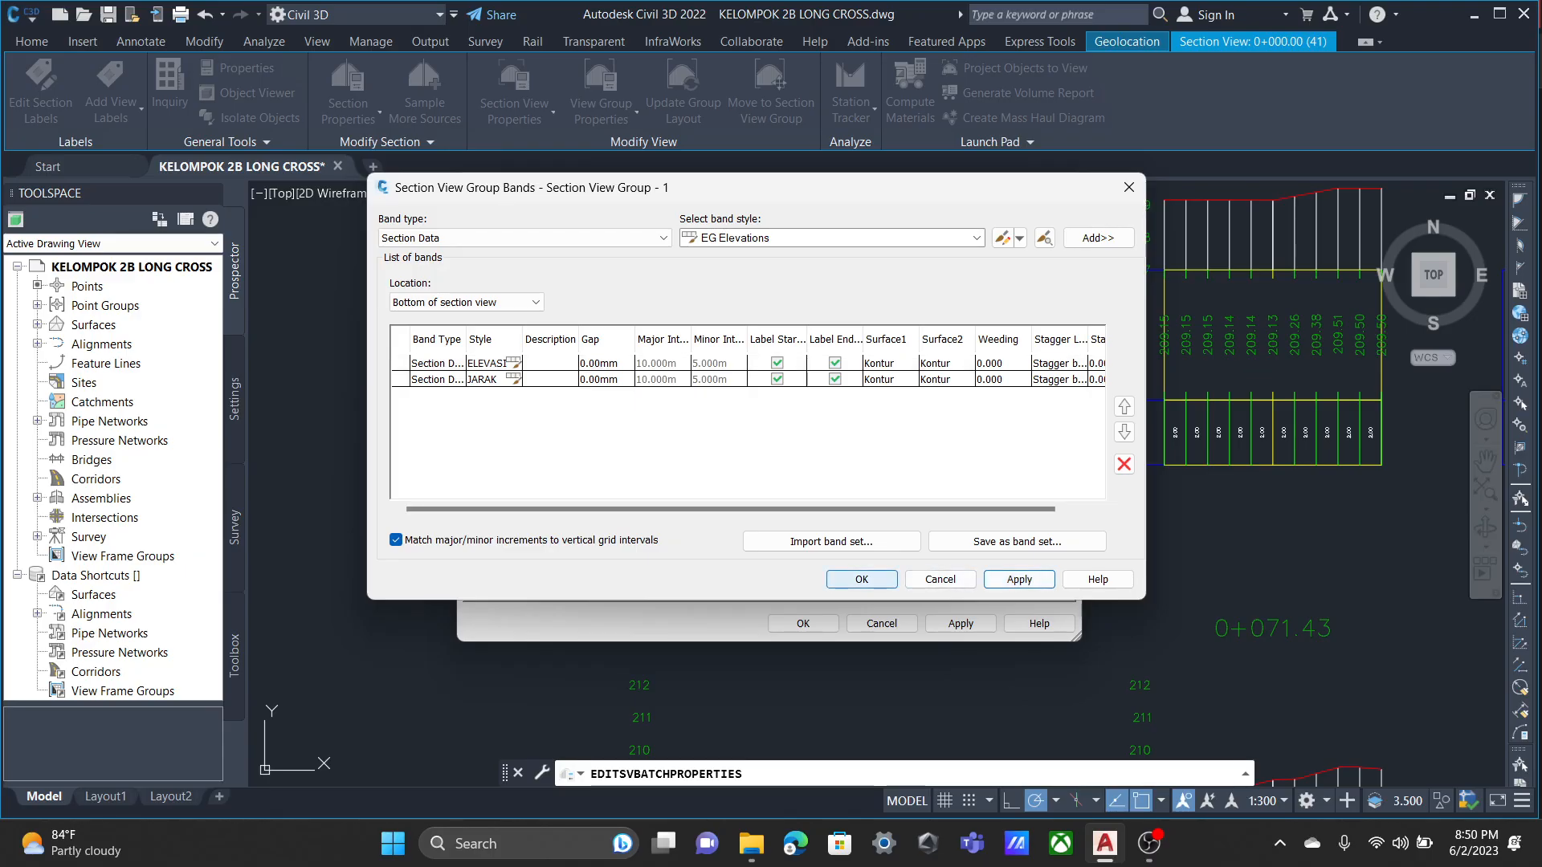
click(861, 579)
click(804, 623)
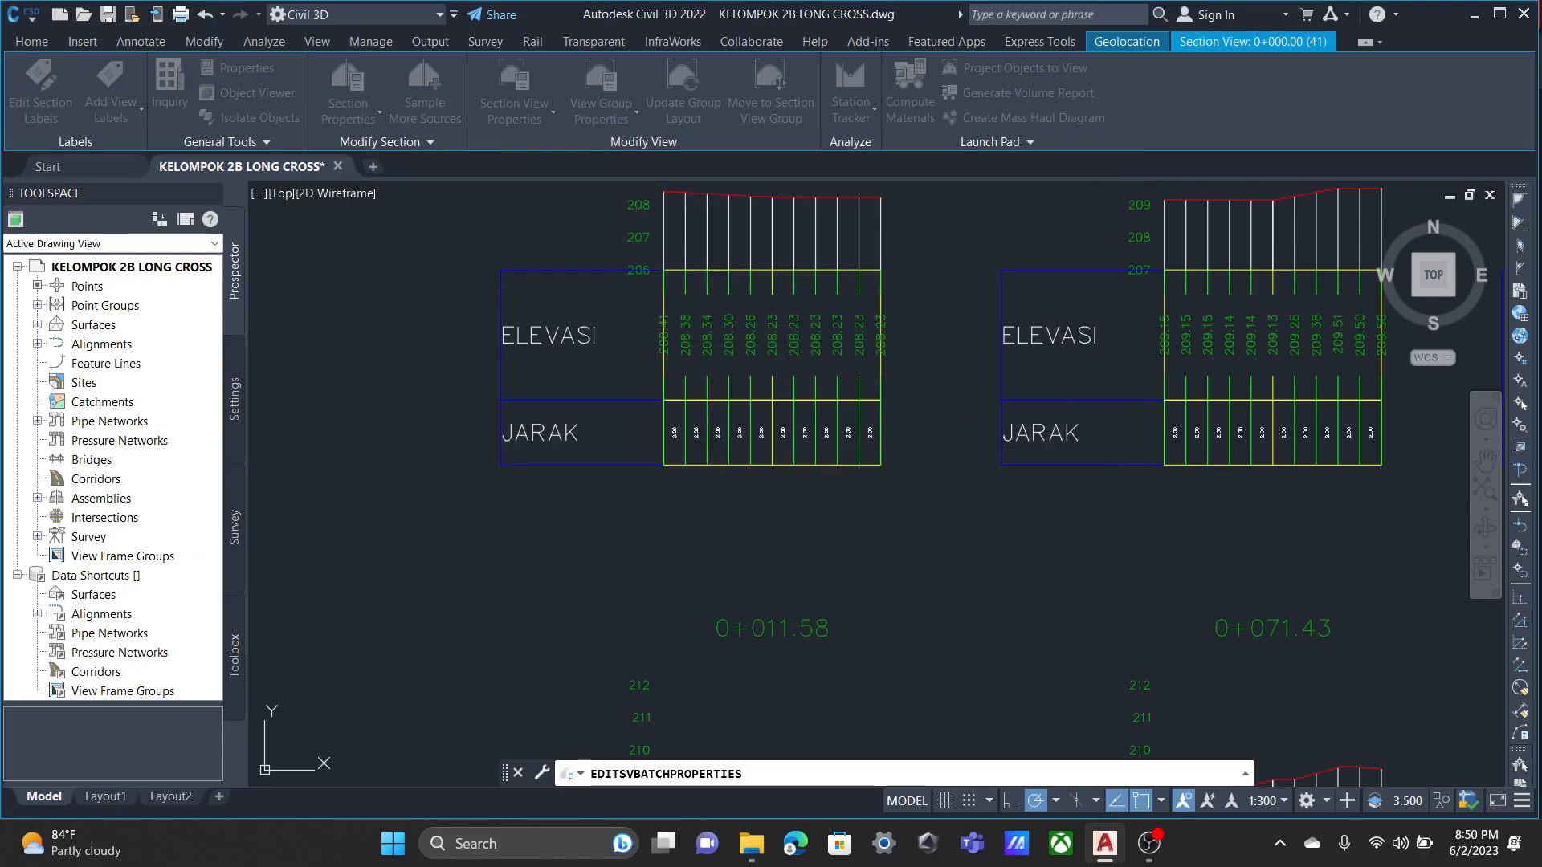
Examine the ticks along the ELEVASI and JARAK band borders and the arrangement of the section views.
scroll(724, 328, down, 4)
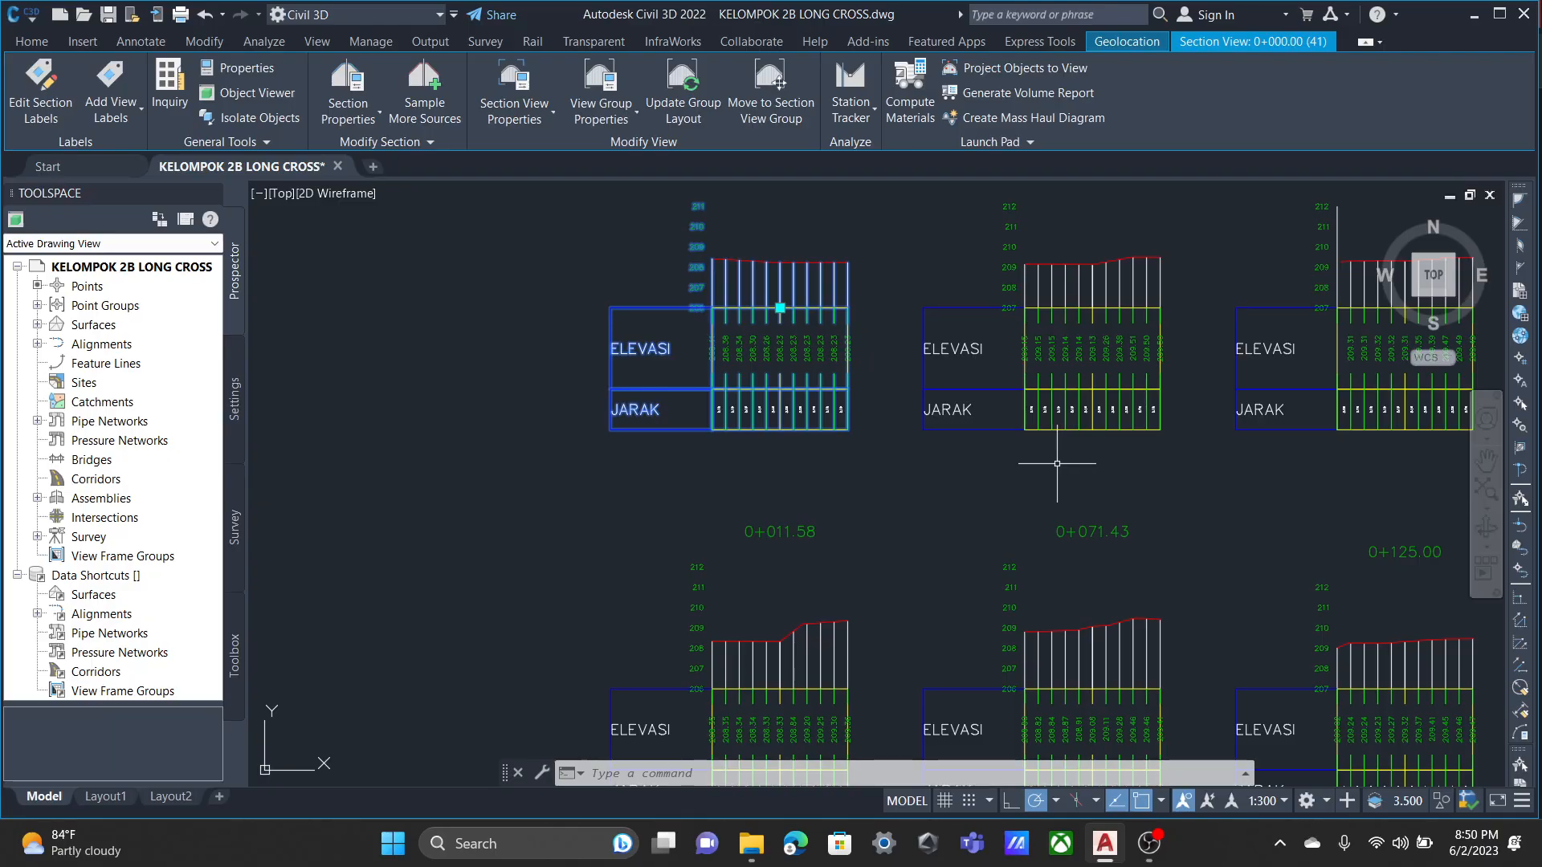
key(Escape)
scroll(1068, 386, up, 8)
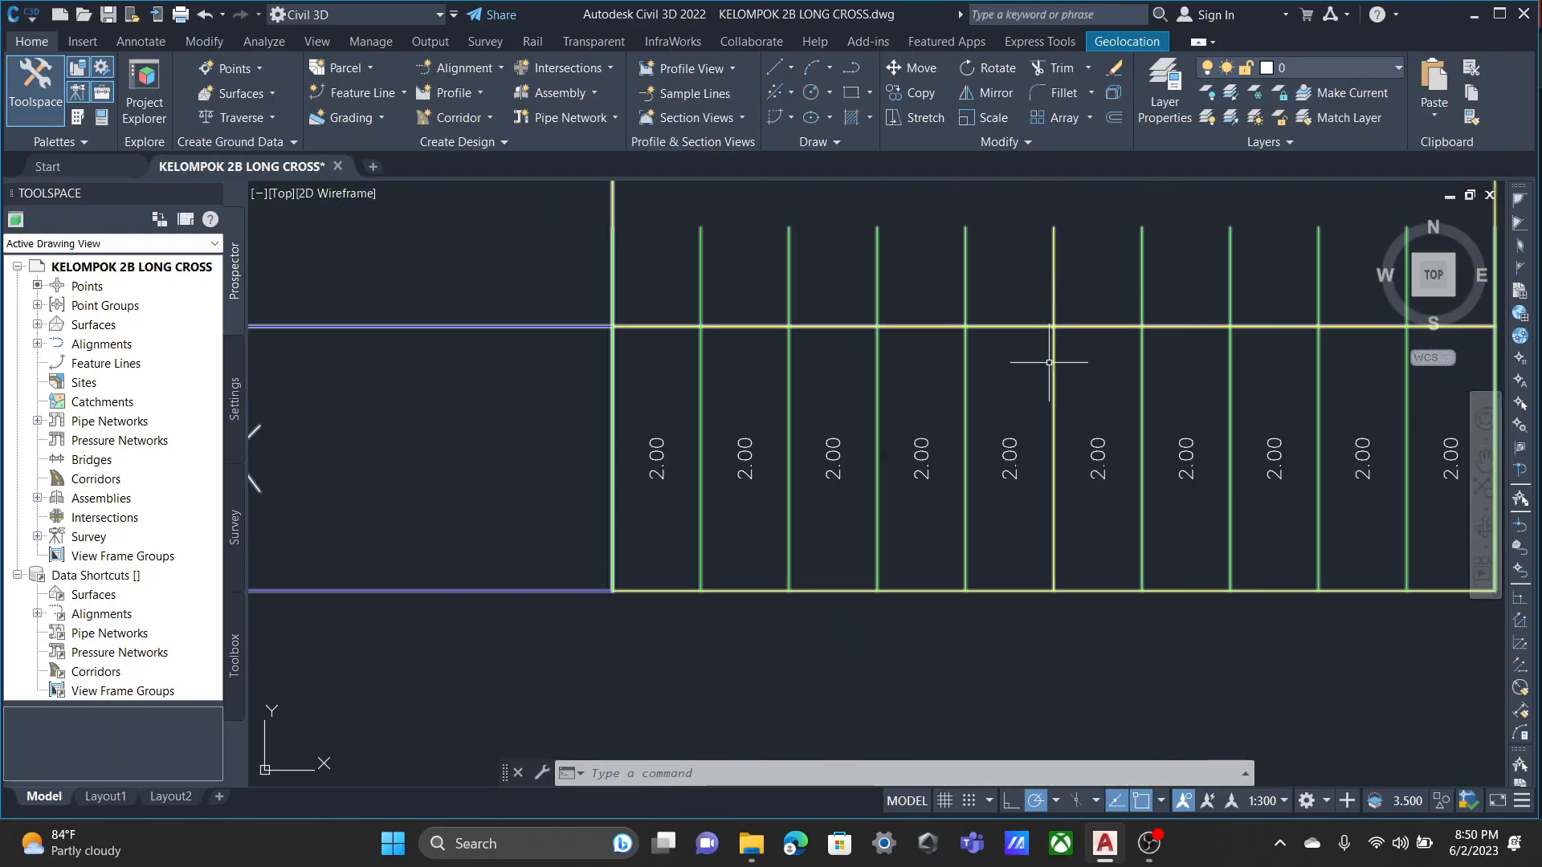
scroll(1004, 448, down, 3)
scroll(984, 466, up, 2)
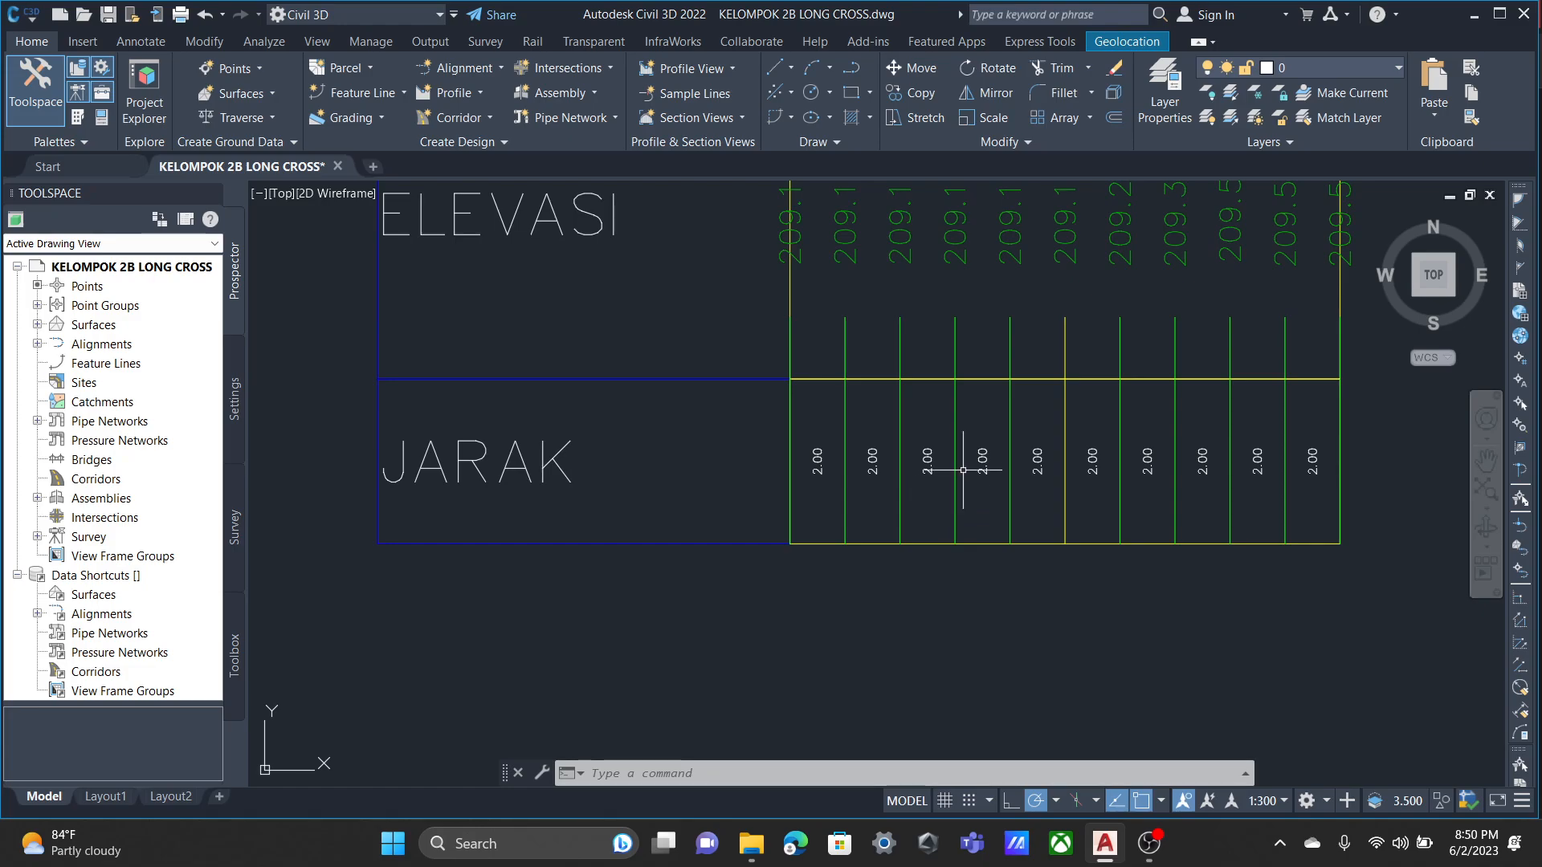
scroll(963, 470, down, 5)
scroll(856, 534, up, 1)
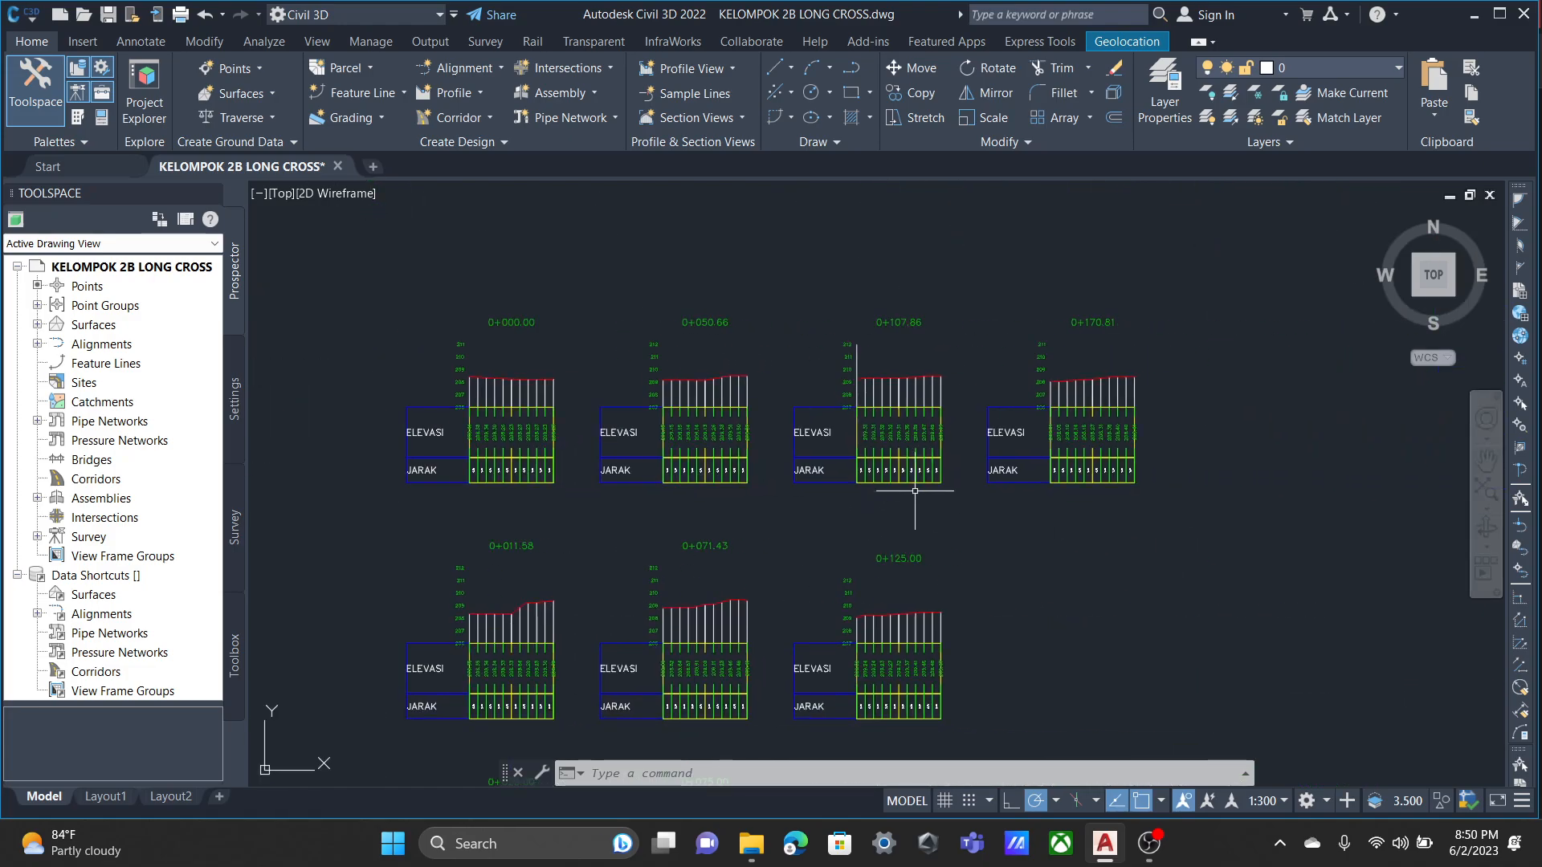
scroll(915, 491, down, 2)
middle_drag(989, 567, 962, 401)
scroll(963, 402, down, 4)
middle_drag(1024, 537, 995, 537)
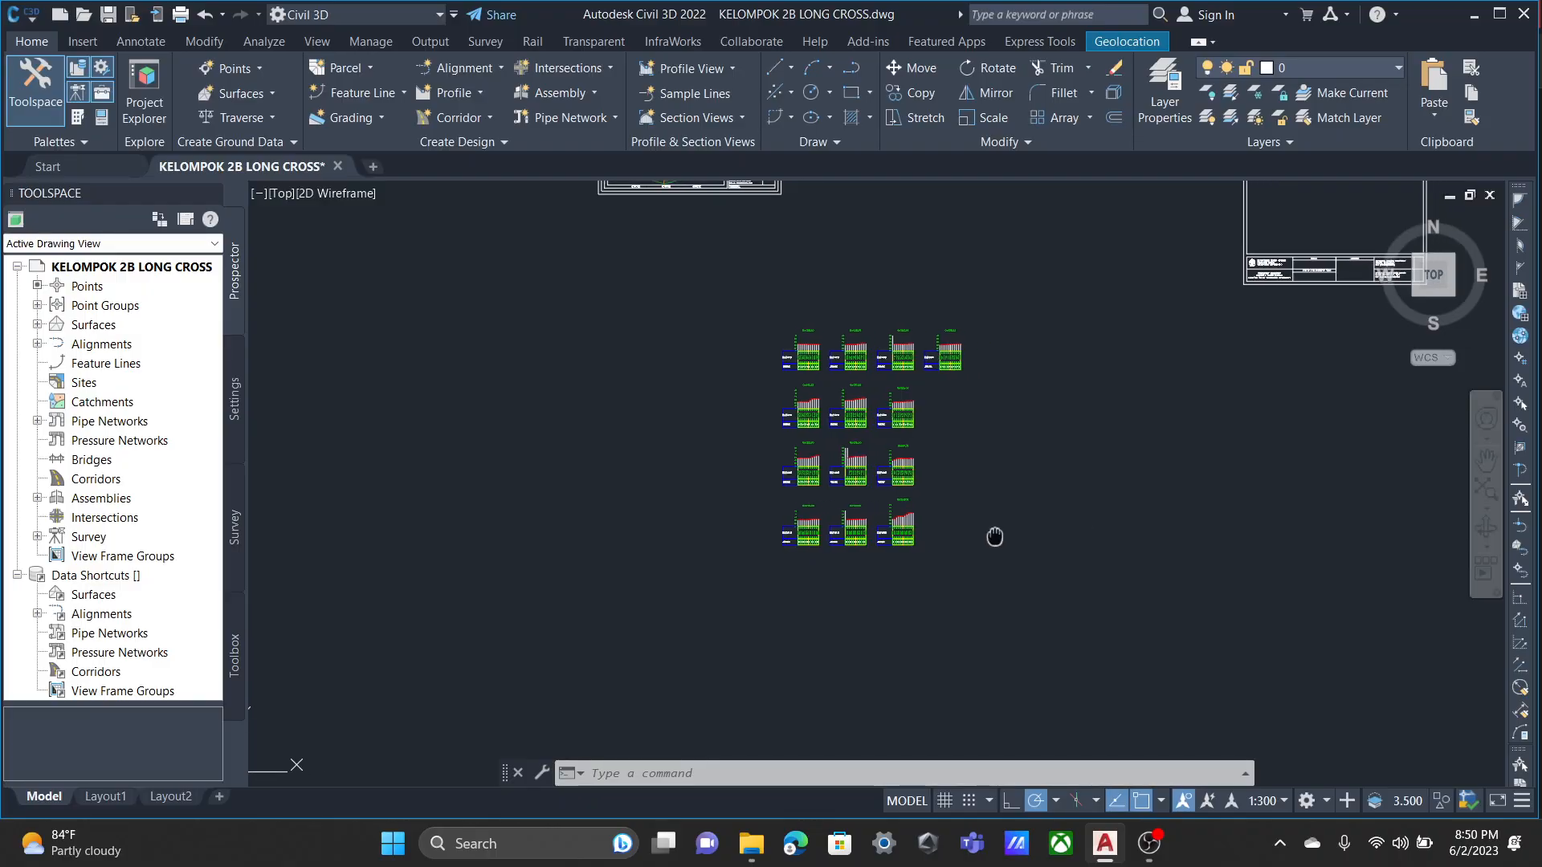
scroll(888, 430, down, 2)
scroll(837, 465, up, 6)
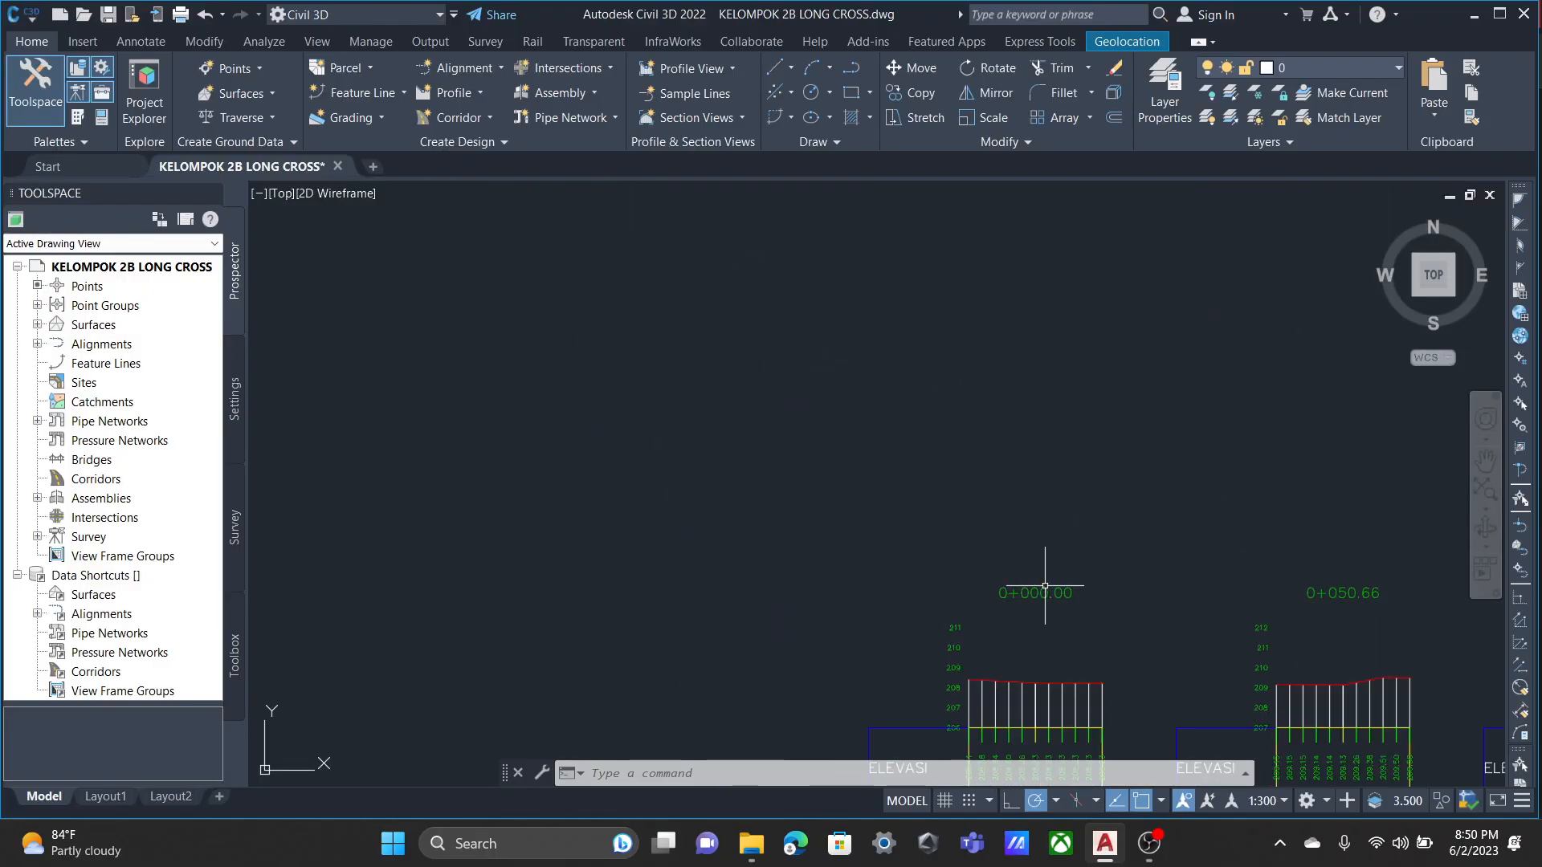
scroll(699, 396, down, 4)
scroll(678, 407, up, 2)
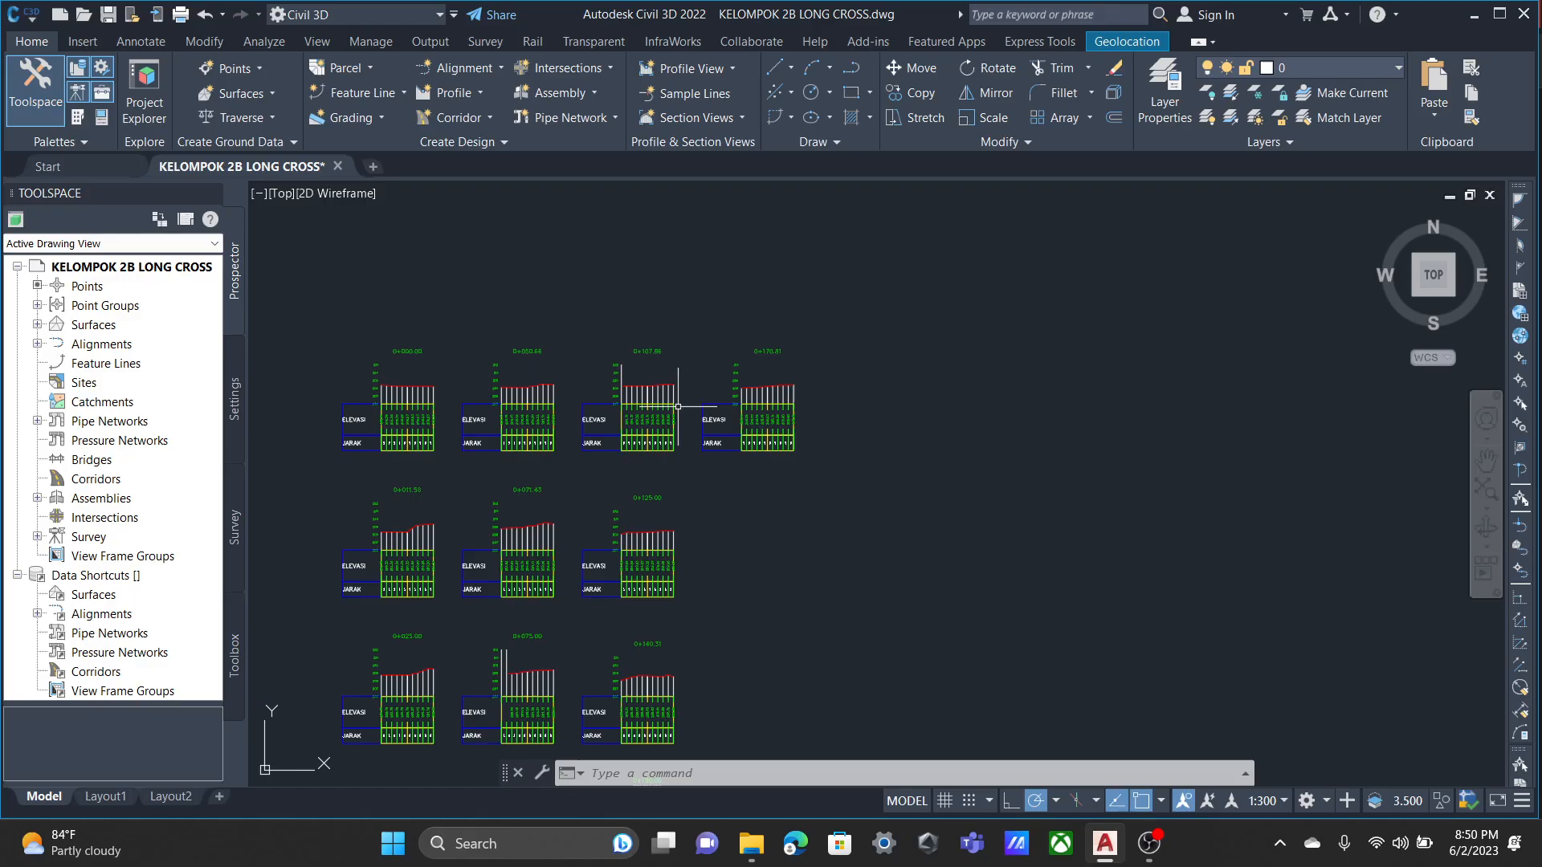
Review the long profile and the section view group together with the surrounding map and title block sheets.
scroll(730, 431, down, 6)
scroll(831, 435, up, 2)
middle_drag(729, 306, 835, 463)
scroll(791, 405, up, 4)
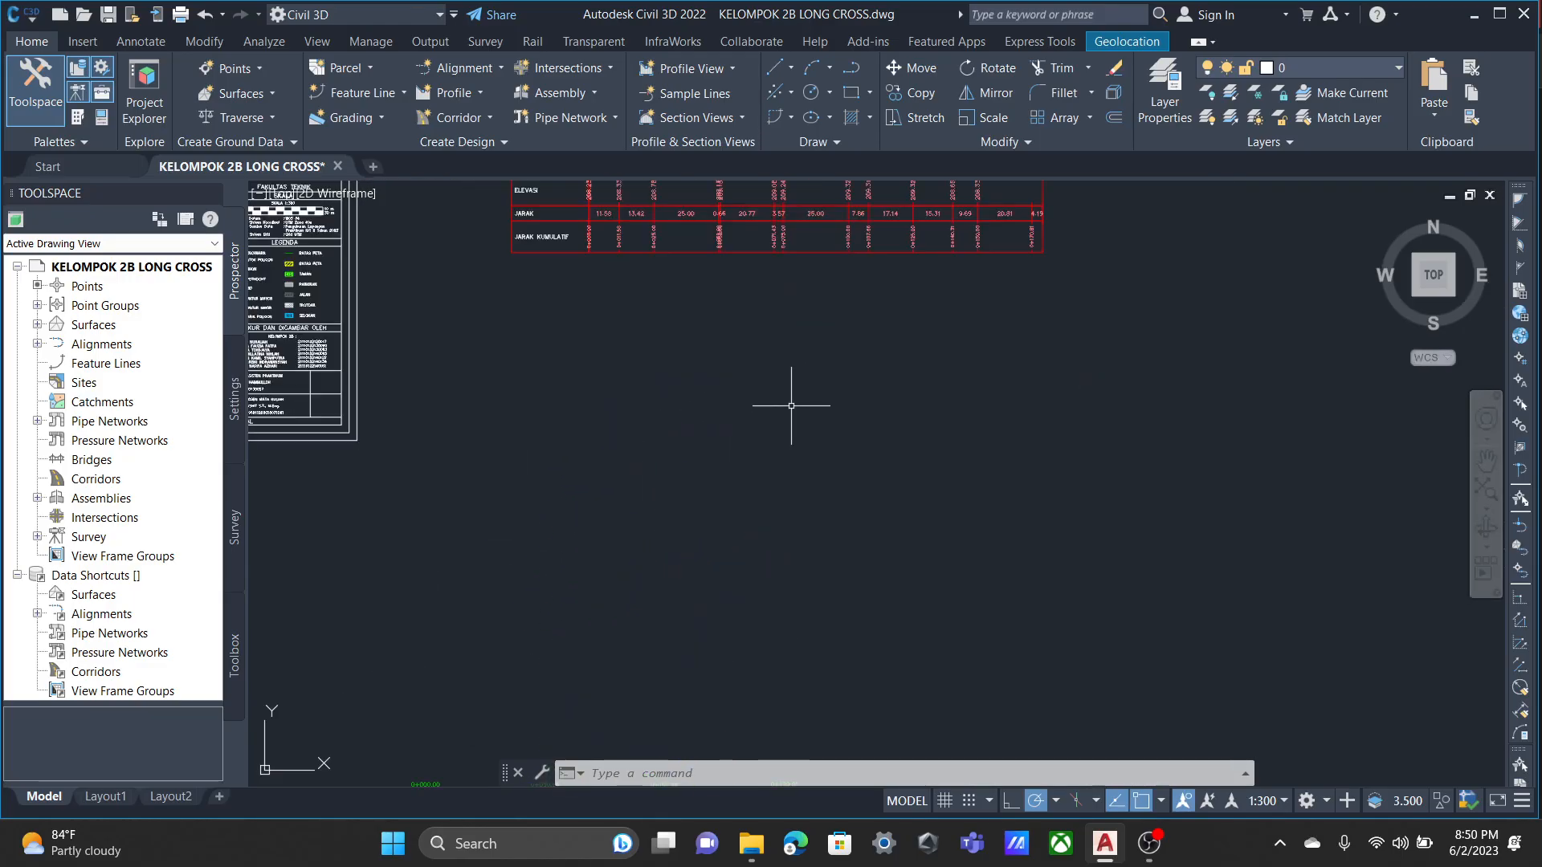
scroll(792, 405, down, 3)
scroll(794, 336, up, 4)
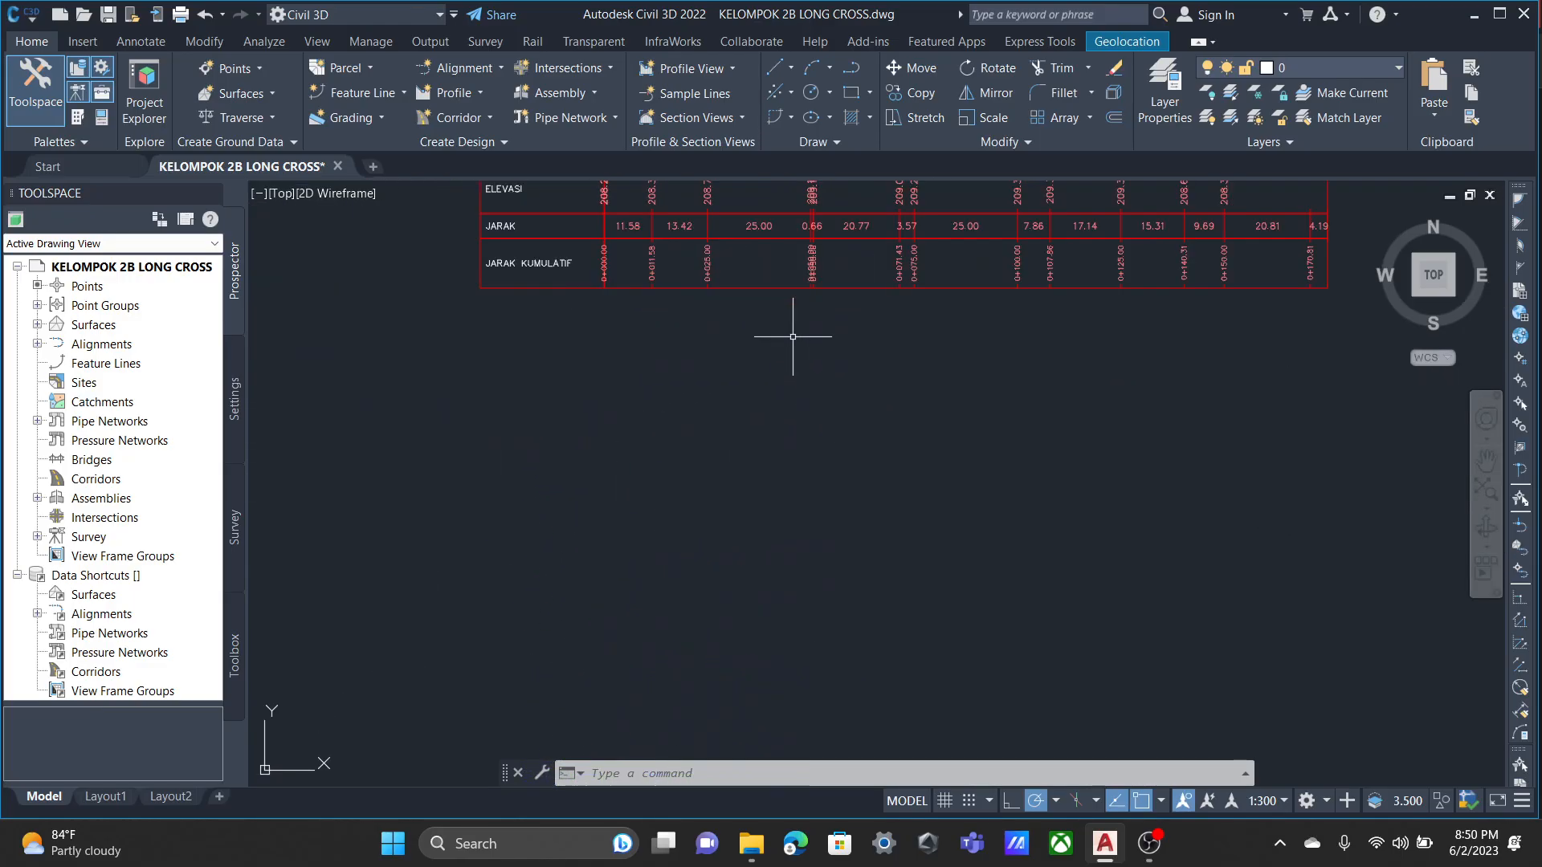
middle_drag(799, 334, 698, 592)
scroll(848, 522, down, 2)
middle_drag(796, 558, 851, 370)
scroll(922, 658, down, 2)
middle_drag(900, 614, 916, 429)
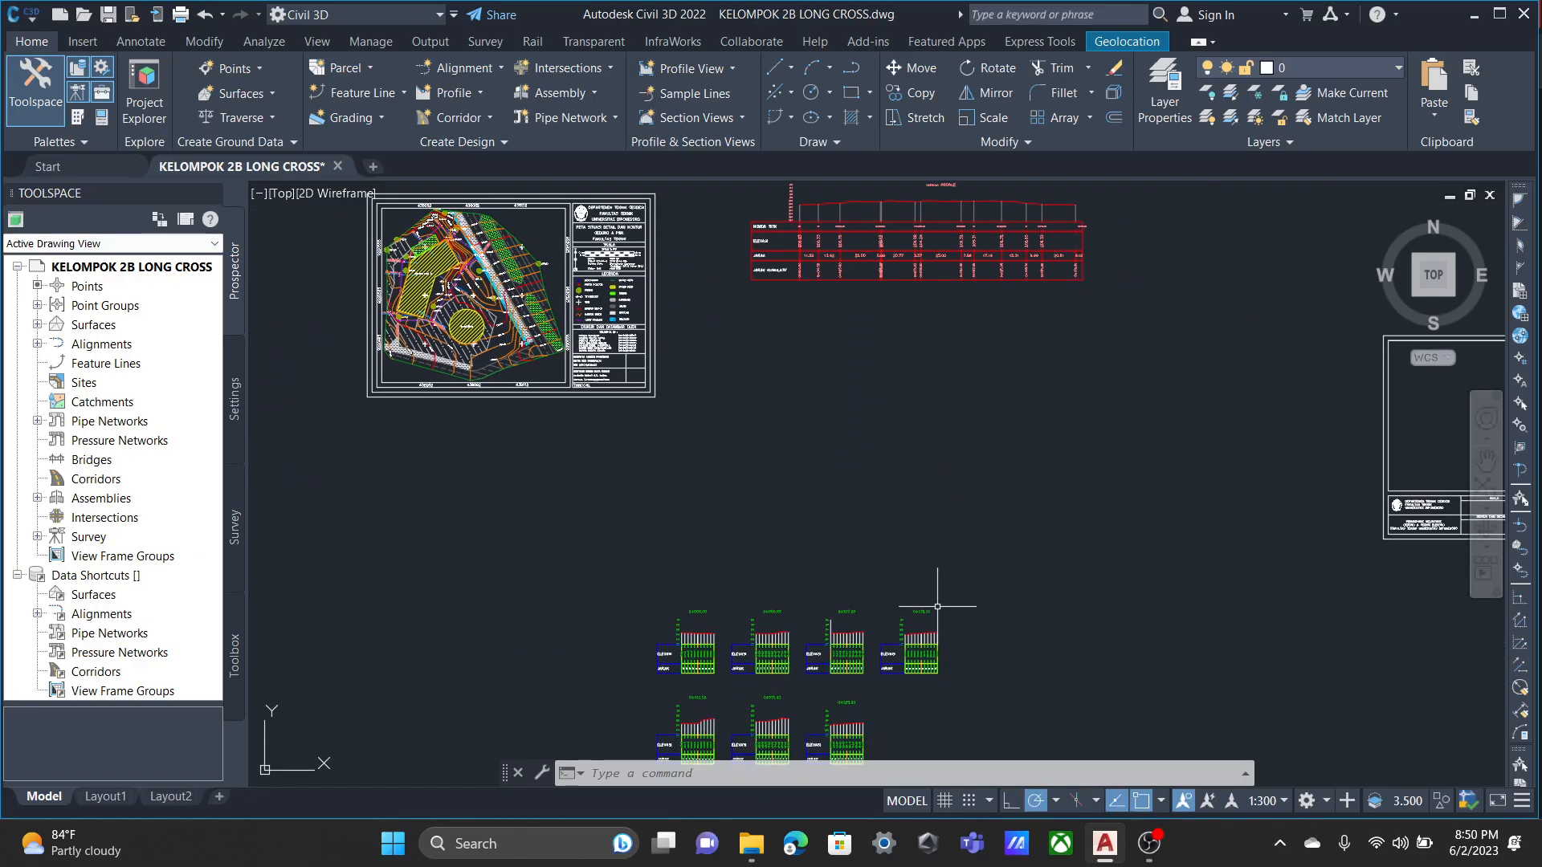
scroll(937, 607, down, 2)
middle_drag(937, 608, 903, 478)
click(1149, 843)
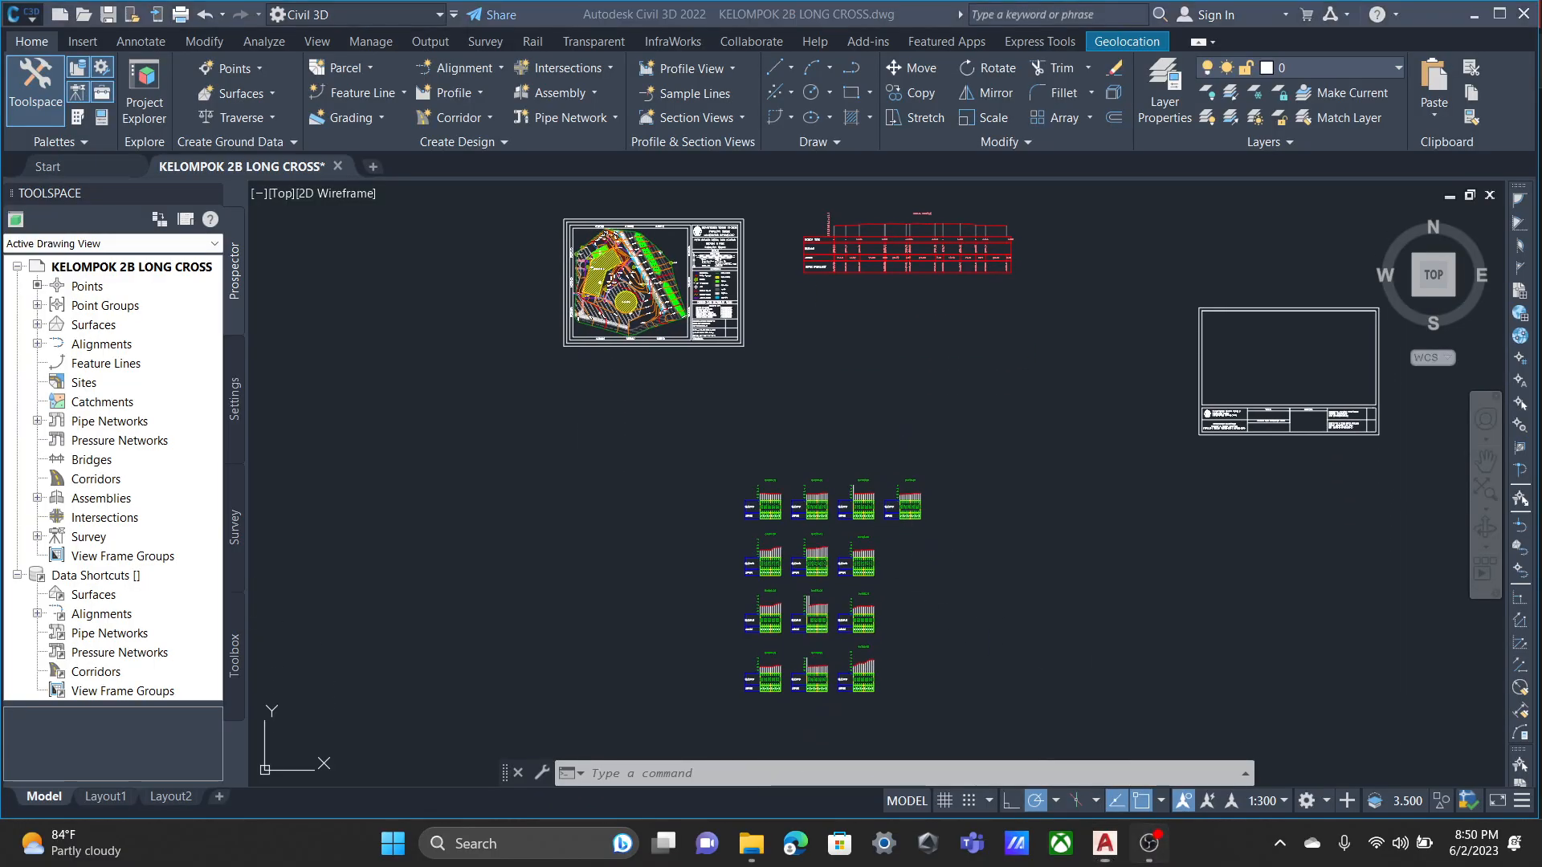